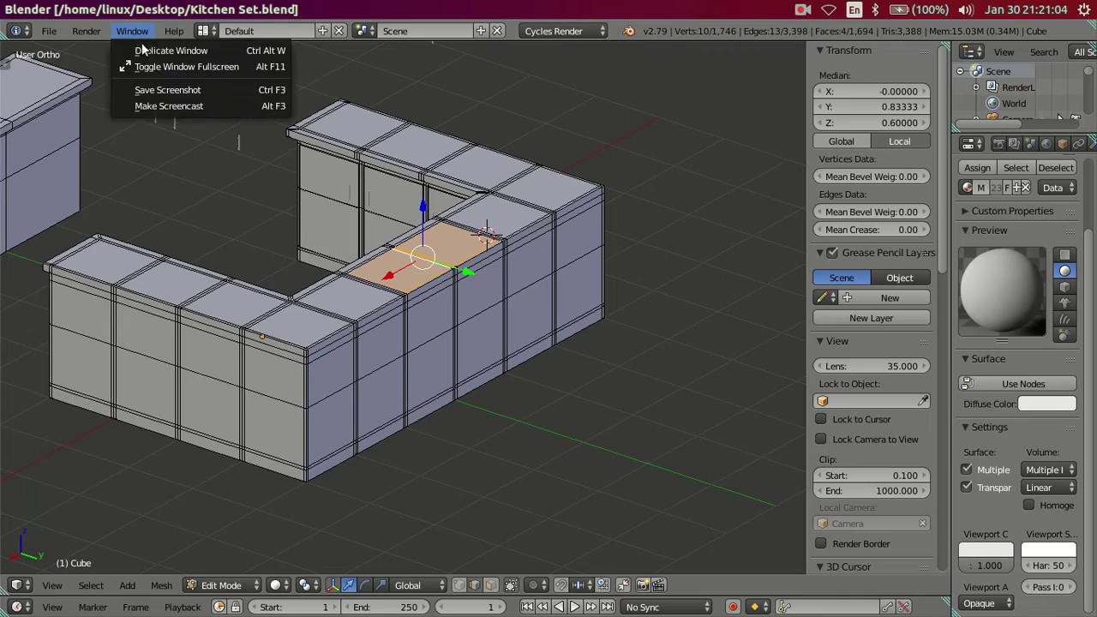
Make the editor fill the screen and hide the front counter piece with L then H
left_click(148, 66)
mouse_move(281, 255)
middle_mouse_down()
mouse_move(511, 247)
mouse_move(497, 265)
middle_mouse_up()
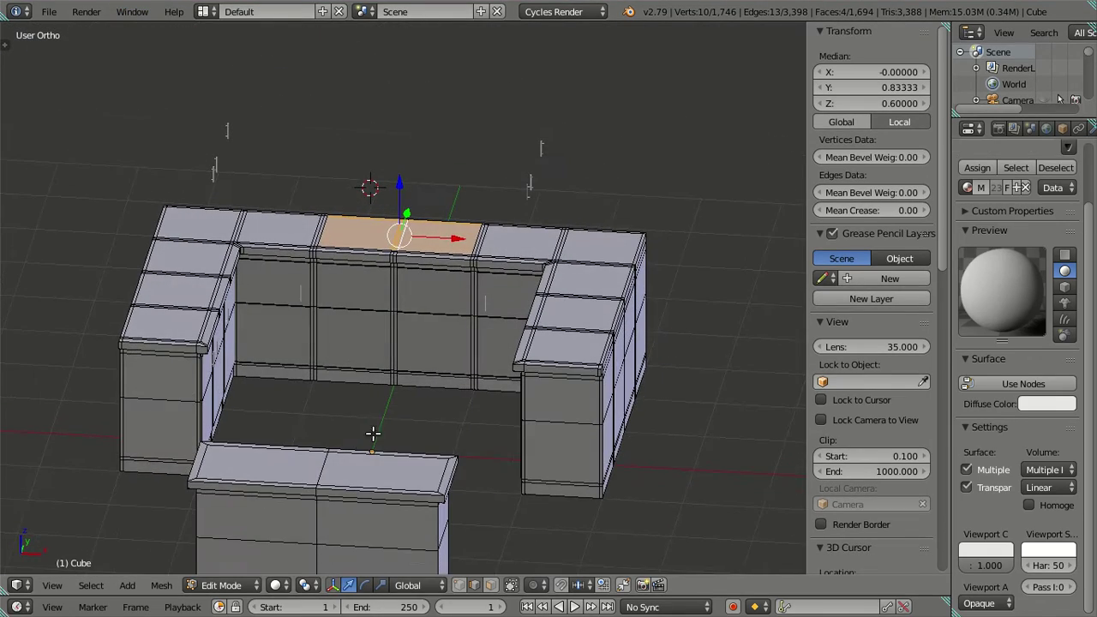
key("l")
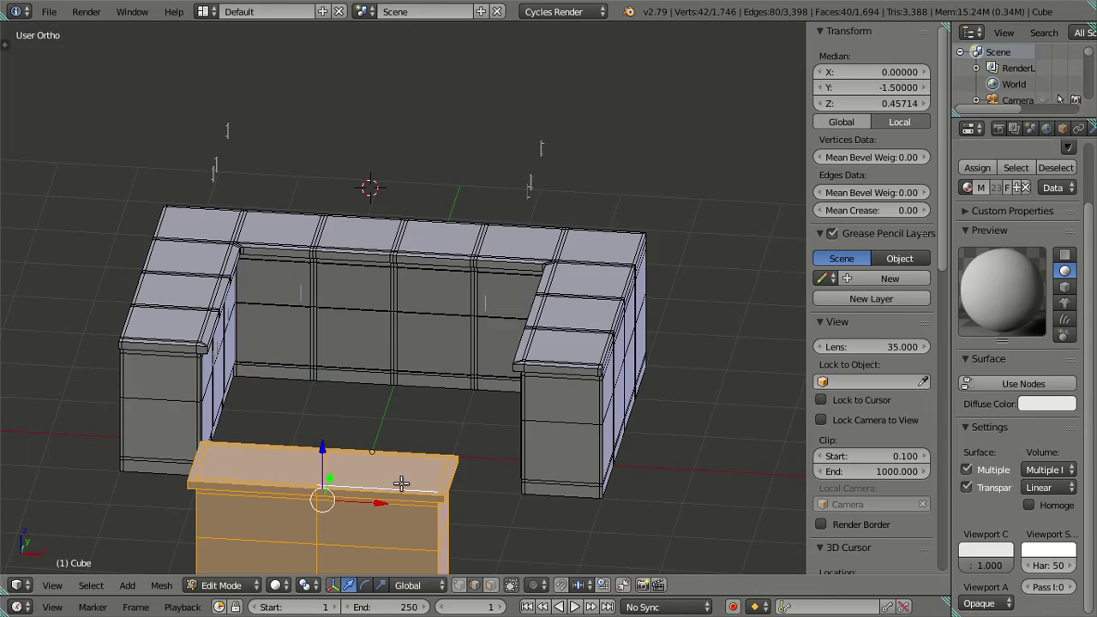
key("h")
scroll(362, 448, "up", 3)
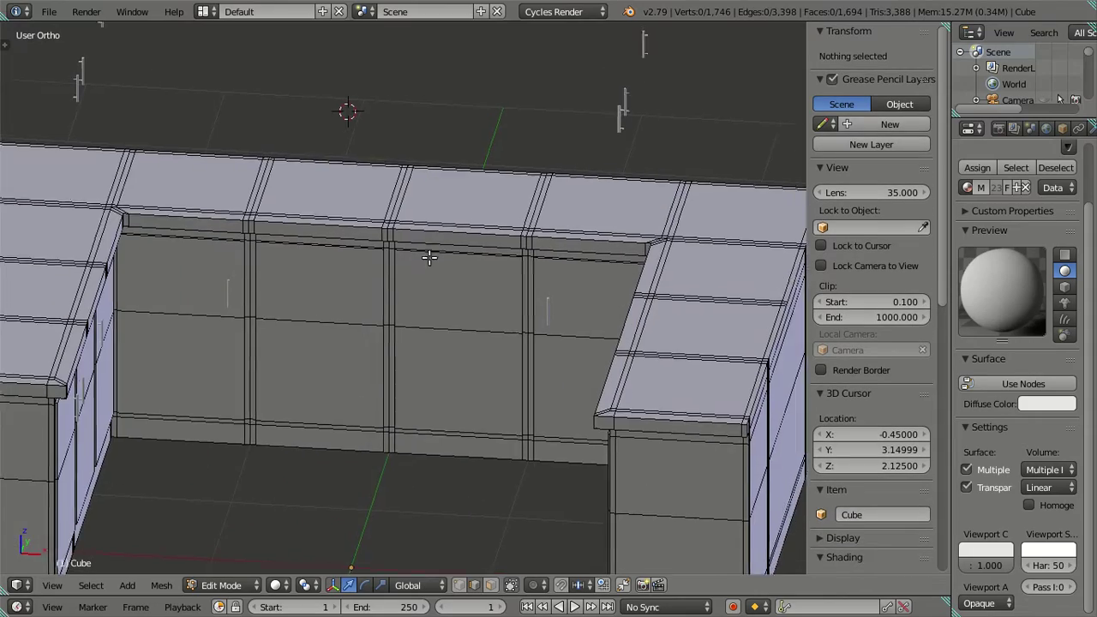
Orbit down onto the back counter panels and preview a loop cut there without applying it
middle_click_drag(419, 377, 404, 245)
scroll(417, 322, "up", 2)
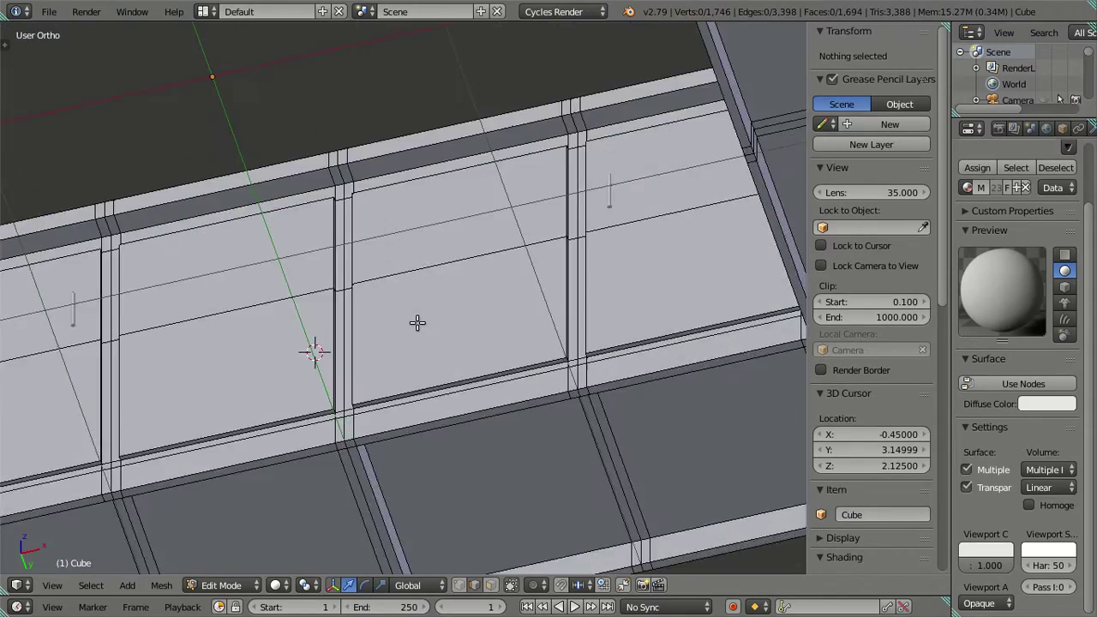
scroll(413, 318, "up", 2)
middle_click_drag(411, 317, 394, 284)
right_click(386, 203)
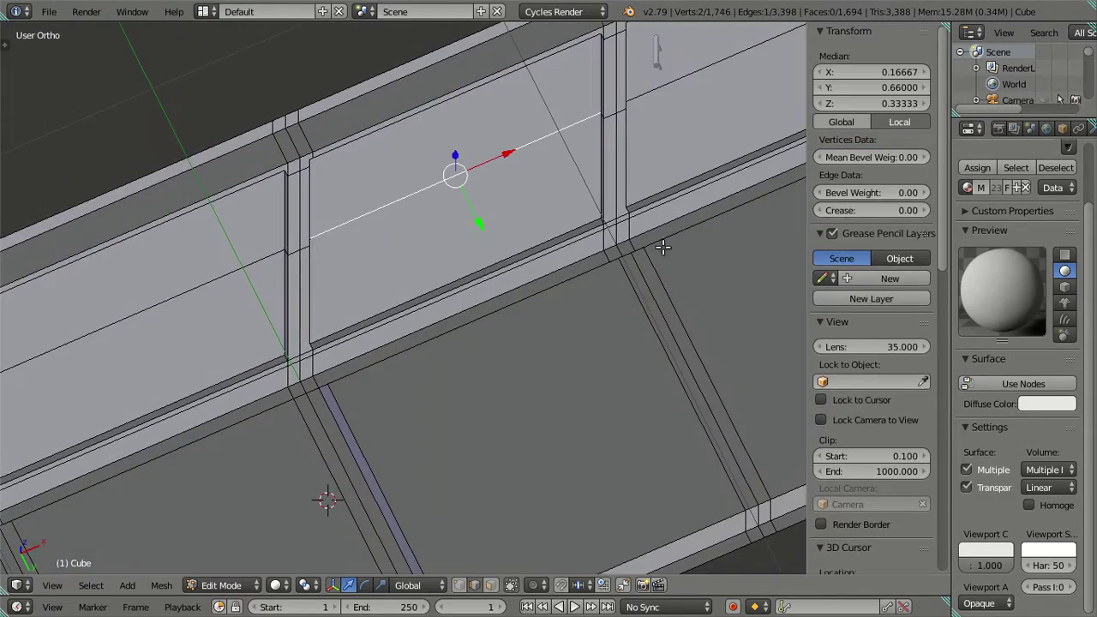
key("ctrl+r")
right_click(530, 209)
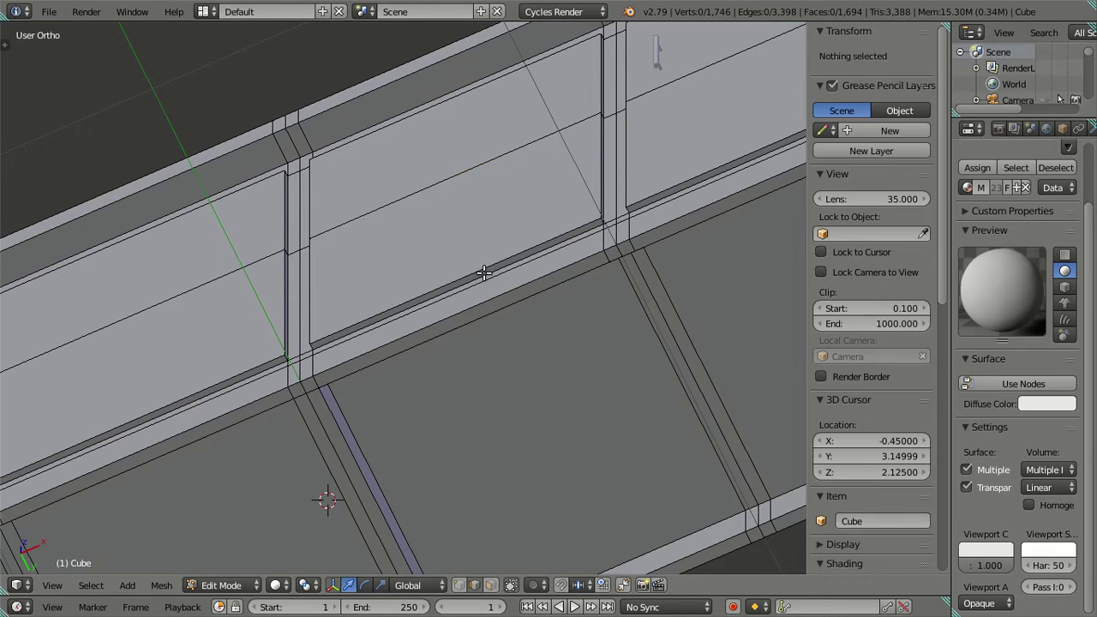
middle_click_drag(484, 276, 442, 197)
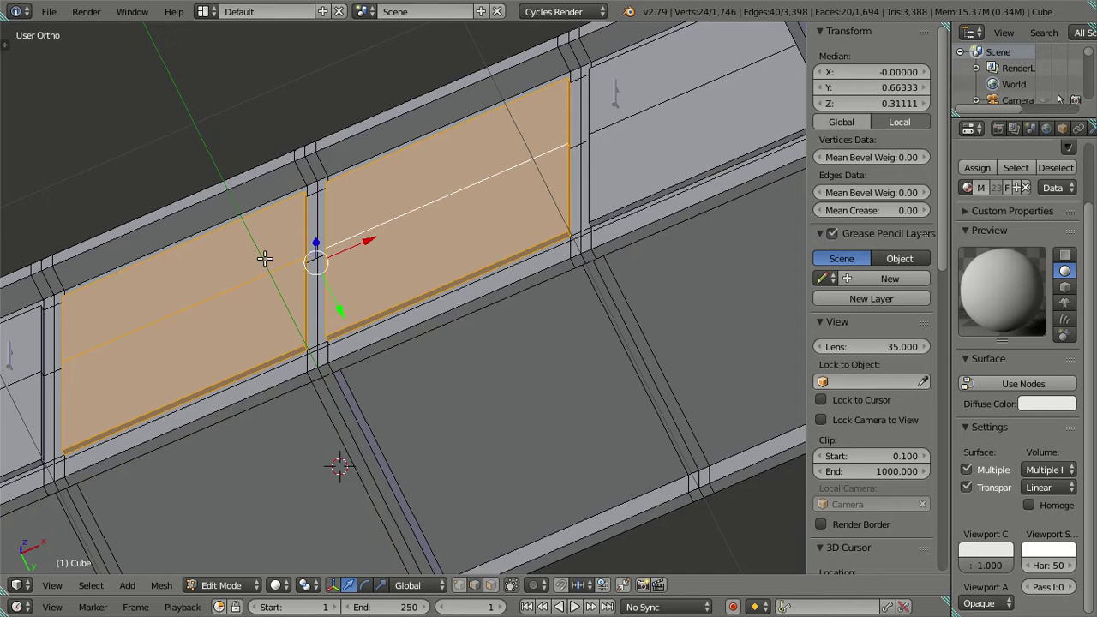
Delete the selected back wall panel faces
middle_click_drag(499, 225, 516, 224)
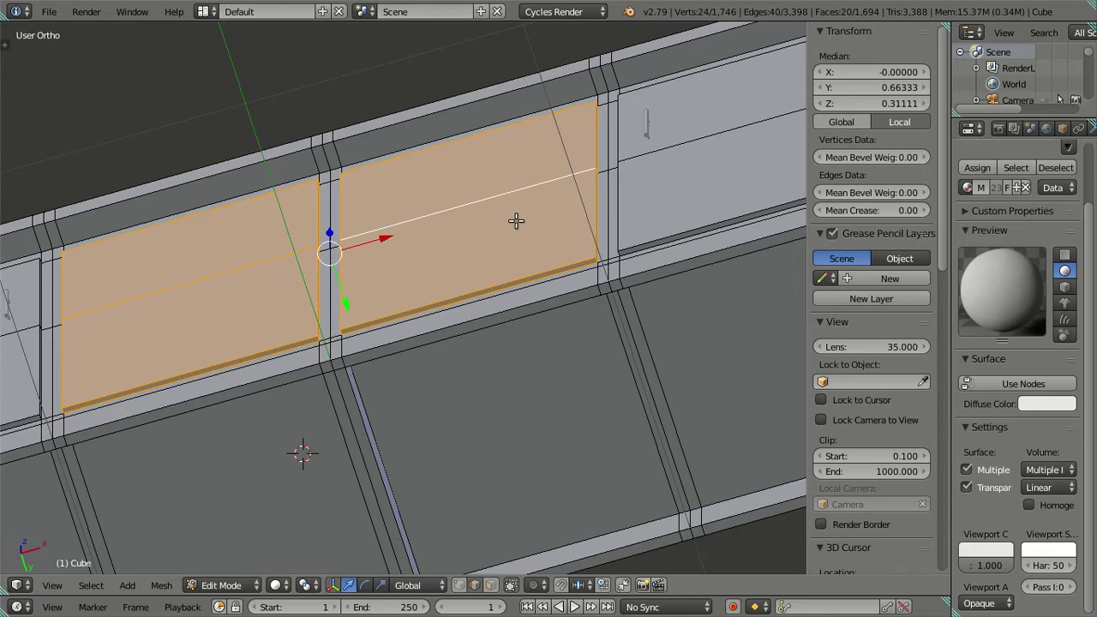
key("x")
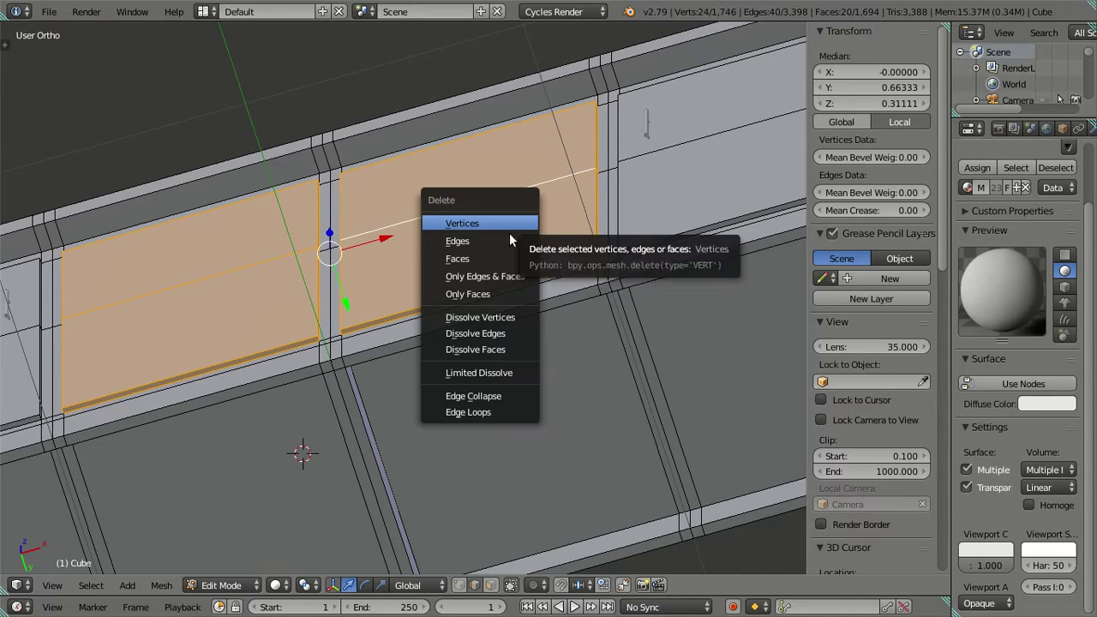
left_click(490, 258)
Inspect the new openings, unhide the front counter and deselect everything
mouse_move(428, 348)
middle_mouse_down()
mouse_move(440, 360)
mouse_move(482, 343)
mouse_move(409, 402)
mouse_move(423, 320)
mouse_move(436, 436)
mouse_move(403, 433)
mouse_move(386, 471)
mouse_move(402, 477)
mouse_move(436, 406)
mouse_move(477, 412)
mouse_move(465, 412)
mouse_move(503, 177)
middle_mouse_up()
scroll(601, 219, "up", 2)
mouse_move(601, 219)
middle_mouse_down()
mouse_move(533, 300)
mouse_move(523, 247)
mouse_move(326, 277)
mouse_move(392, 252)
mouse_move(451, 262)
mouse_move(484, 357)
mouse_move(468, 341)
mouse_move(488, 303)
mouse_move(441, 257)
mouse_move(476, 323)
mouse_move(360, 257)
middle_mouse_up()
key("alt+h")
key("a")
Select the whole cabinet wall panel with Ctrl+L and delete its faces
scroll(229, 212, "up", 2)
mouse_move(230, 212)
middle_mouse_down()
mouse_move(371, 330)
mouse_move(283, 275)
middle_mouse_up()
right_click(283, 275)
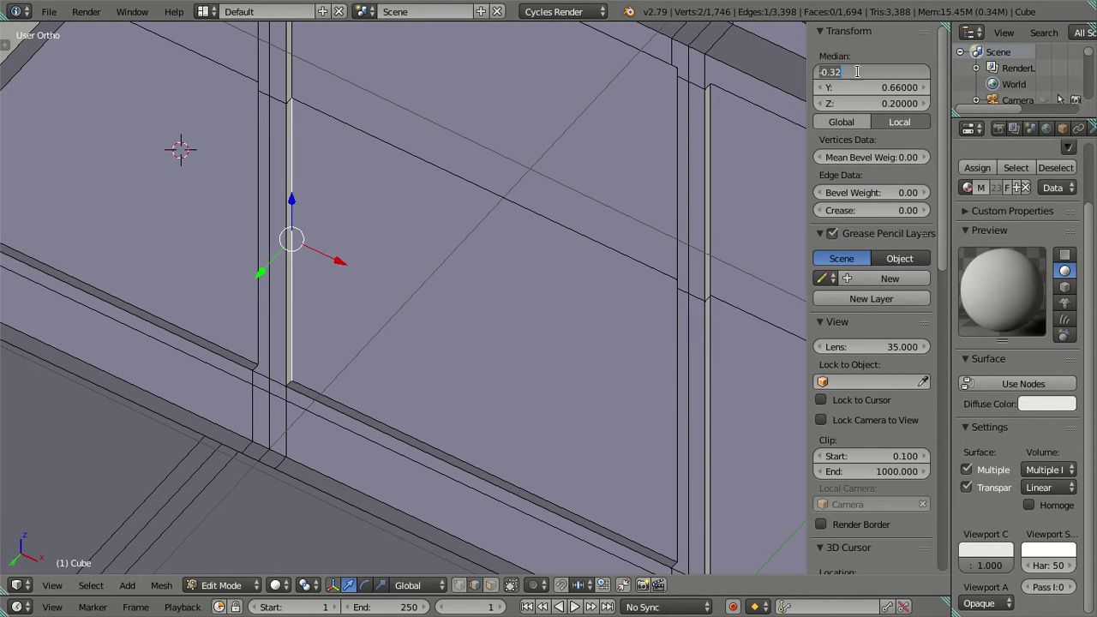
key("a")
right_click(493, 184)
key("ctrl+l")
key("x")
left_click(519, 189)
Select the vertical edge beside the opening and move it to X −0.32
scroll(584, 337, "down", 4)
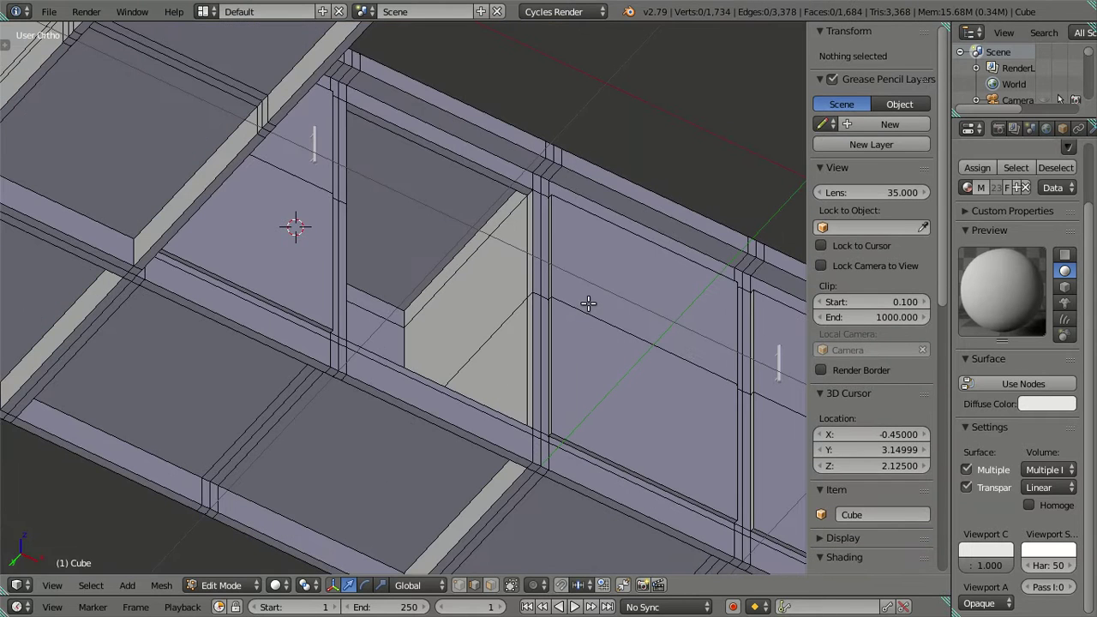
scroll(588, 303, "up", 2)
scroll(616, 306, "up", 2)
scroll(472, 277, "up", 2)
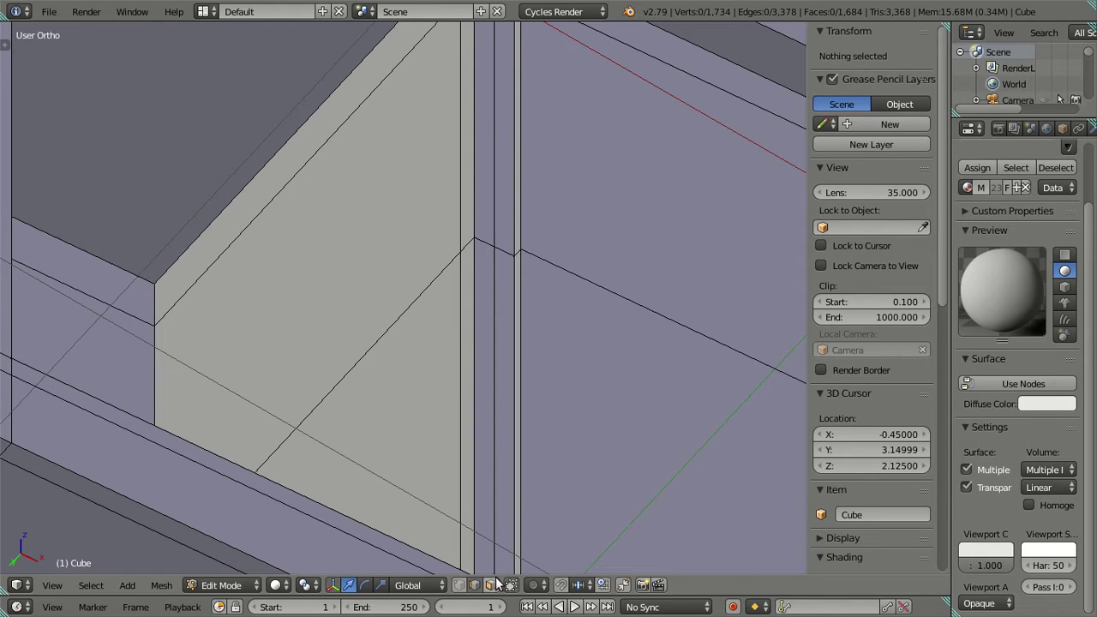
right_click(517, 454, "alt")
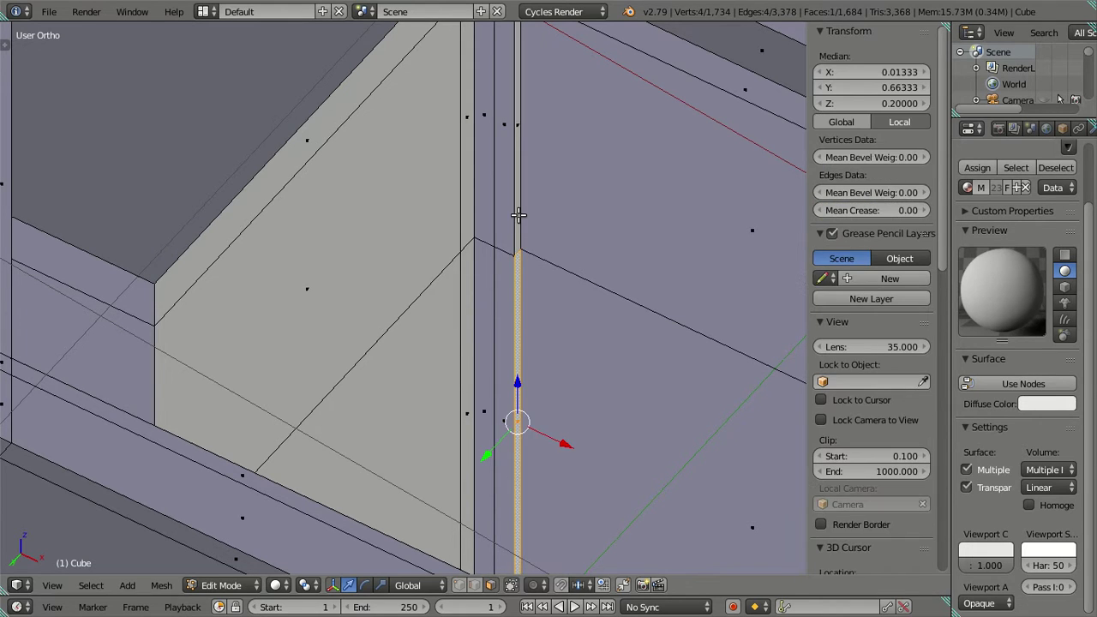
right_click(519, 214, "alt+shift")
key("KP_Decimal")
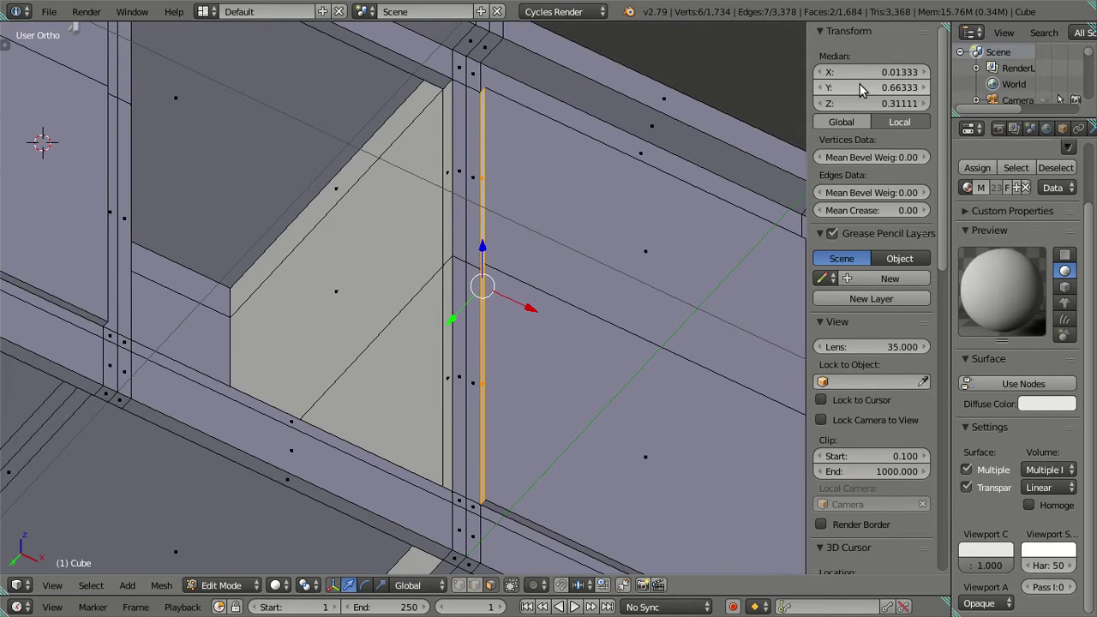
left_click_drag(858, 71, 414, 282)
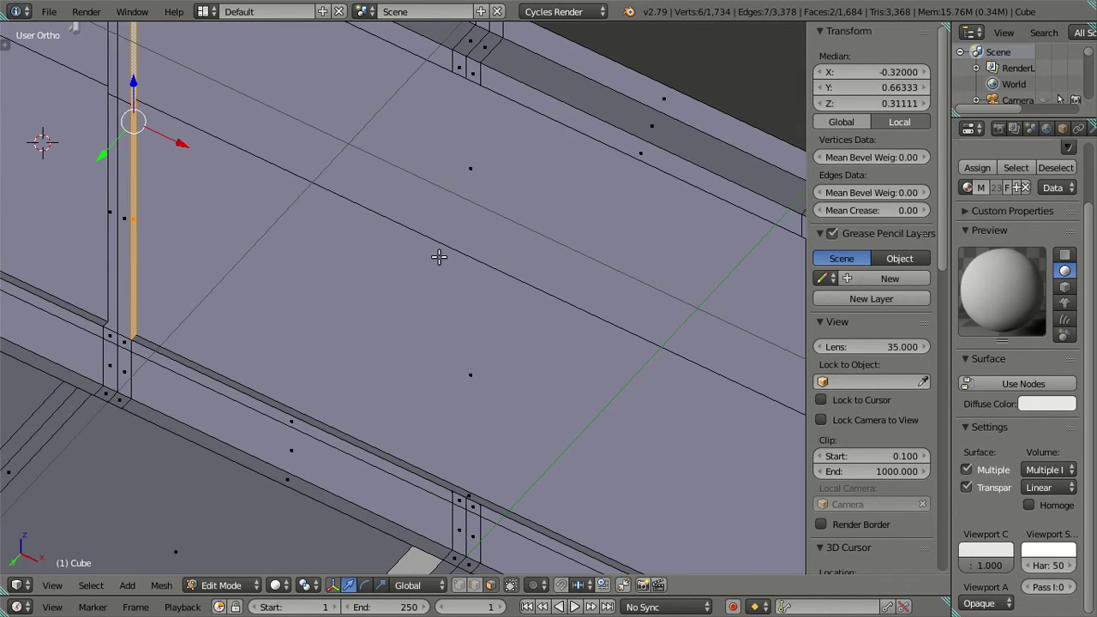
Check the whole cabinet in Object Mode from the front, then return to Edit Mode
key("Tab")
scroll(463, 291, "down", 3)
mouse_move(474, 311)
middle_mouse_down()
mouse_move(534, 311)
mouse_move(482, 335)
mouse_move(502, 360)
mouse_move(511, 454)
mouse_move(489, 508)
mouse_move(451, 362)
mouse_move(482, 328)
mouse_move(457, 340)
mouse_move(471, 183)
mouse_move(443, 288)
middle_mouse_up()
scroll(497, 330, "up", 3)
key("Tab")
Inspect a wall face and an edge on the shelf column from above, clearing each selection
right_click(347, 314)
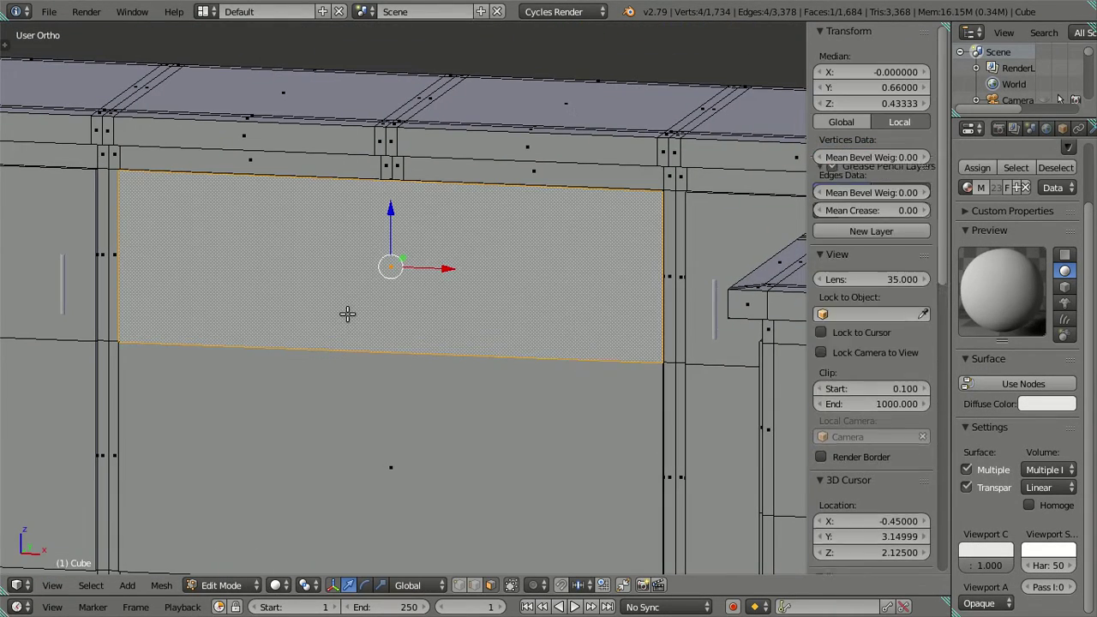
scroll(347, 314, "up", 3, "shift")
key("a")
scroll(417, 306, "up", 3, "shift")
scroll(447, 310, "up", 2, "shift")
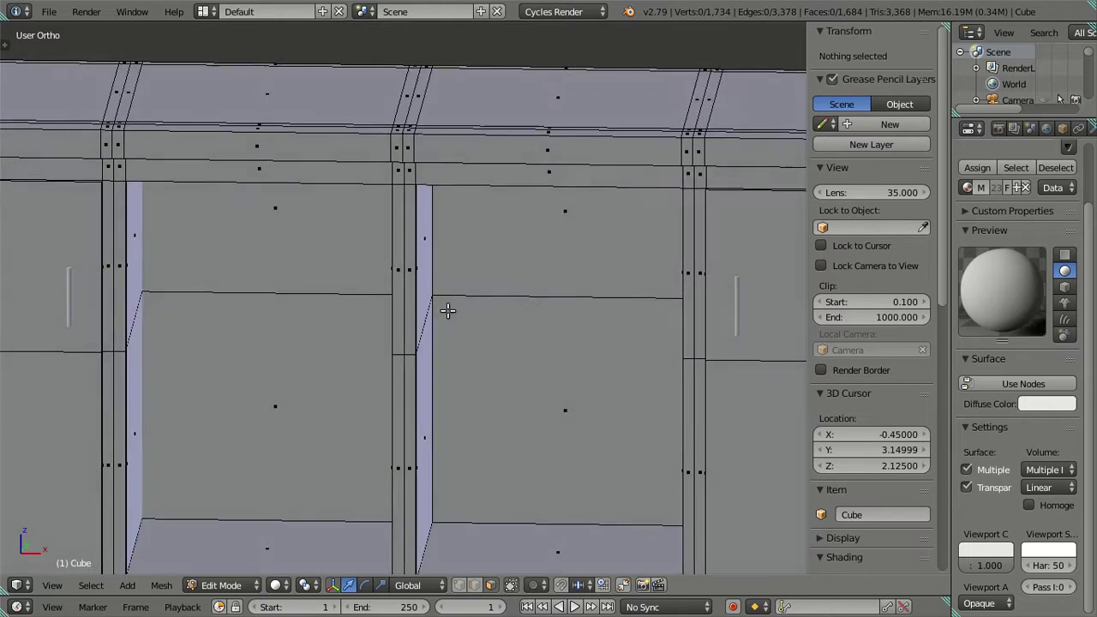
middle_click_drag(447, 310, 486, 420)
mouse_move(454, 477)
middle_mouse_down()
mouse_move(463, 272)
mouse_move(488, 299)
mouse_move(487, 384)
mouse_move(421, 191)
mouse_move(514, 306)
mouse_move(505, 269)
mouse_move(517, 283)
mouse_move(477, 362)
mouse_move(460, 307)
mouse_move(466, 287)
mouse_move(522, 286)
mouse_move(519, 303)
mouse_move(514, 293)
mouse_move(474, 338)
mouse_move(499, 325)
mouse_move(497, 363)
mouse_move(487, 358)
mouse_move(481, 319)
mouse_move(543, 365)
mouse_move(522, 247)
middle_mouse_up()
right_click(415, 191)
key("a")
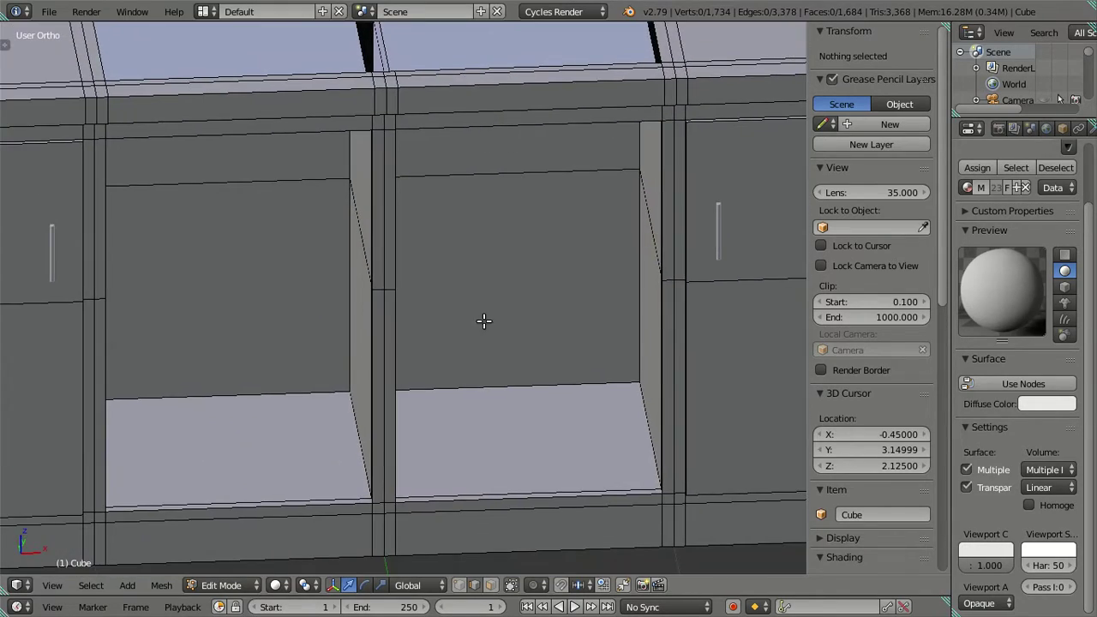
Switch to the front view and orbit down into the cabinet openings
mouse_move(562, 180)
middle_mouse_down()
mouse_move(460, 350)
mouse_move(431, 215)
middle_mouse_up()
scroll(432, 214, "down", 2)
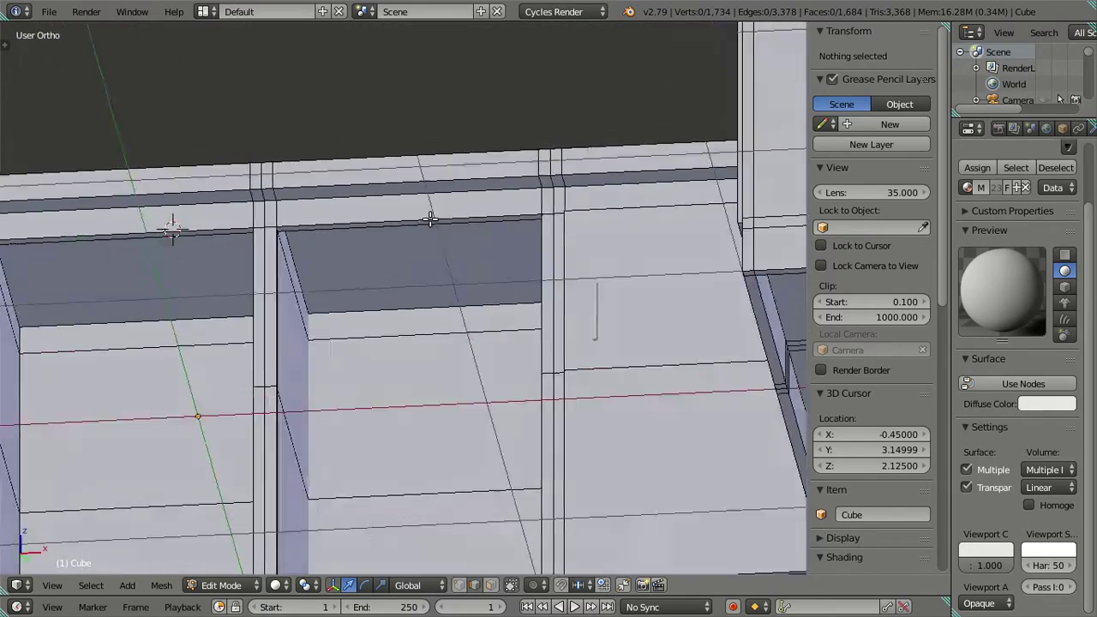
scroll(426, 206, "down", 2)
mouse_move(428, 257)
middle_mouse_down()
mouse_move(476, 192)
mouse_move(435, 271)
mouse_move(438, 318)
mouse_move(421, 341)
middle_mouse_up()
key("KP_1")
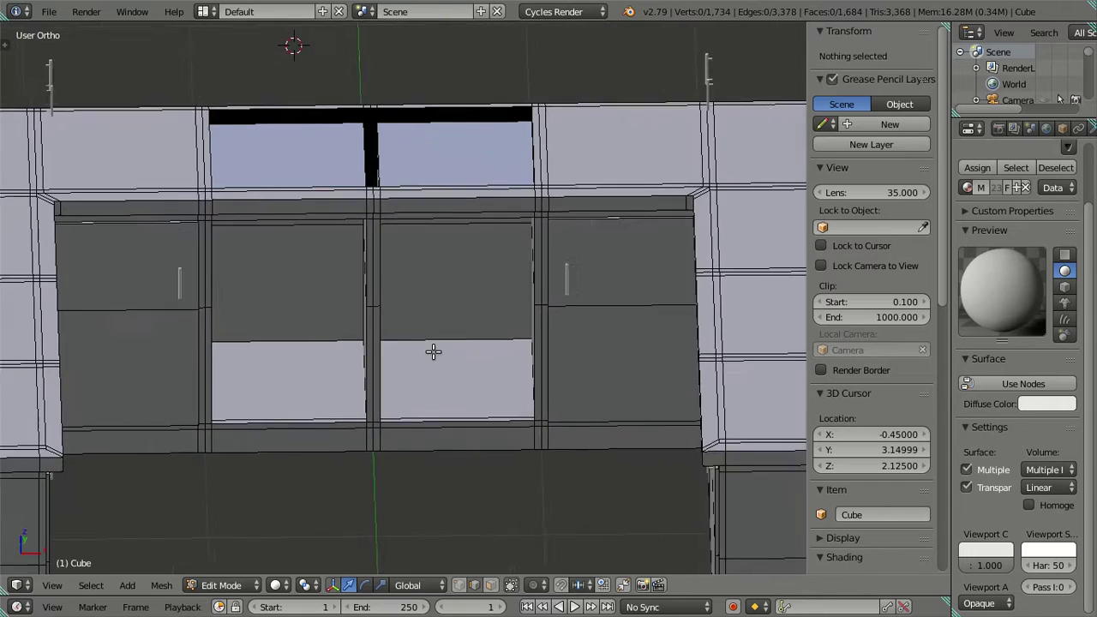
key("KP_8")
middle_click_drag(426, 319, 380, 350)
scroll(377, 364, "up", 2)
scroll(420, 363, "up", 2)
scroll(421, 364, "up", 2)
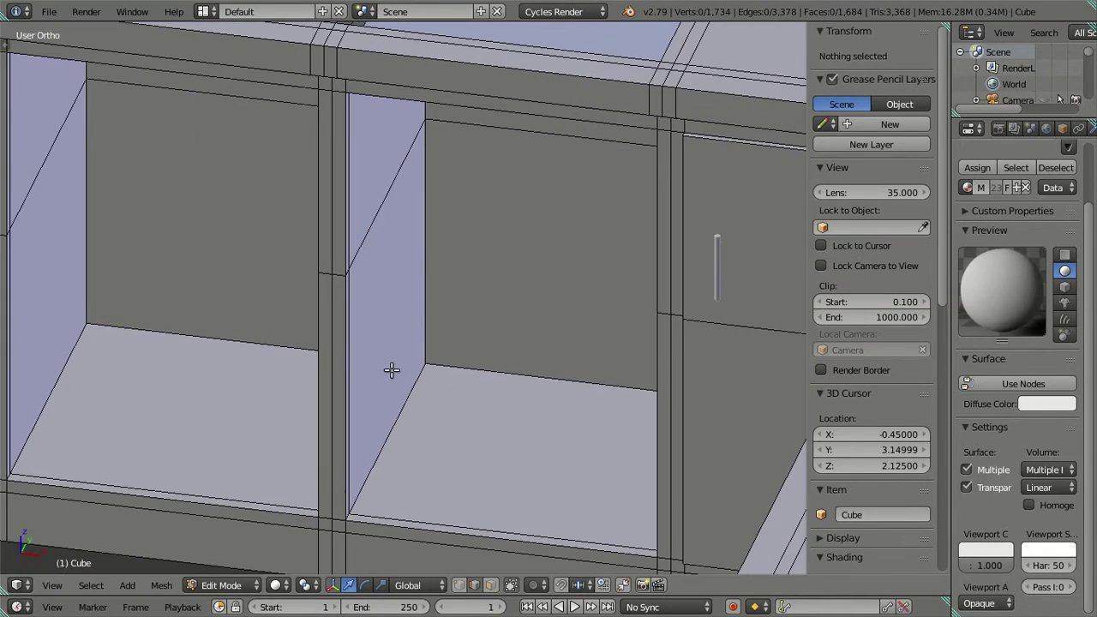
scroll(396, 369, "up", 1)
mouse_move(327, 442)
middle_mouse_down()
mouse_move(318, 455)
mouse_move(310, 357)
middle_mouse_up()
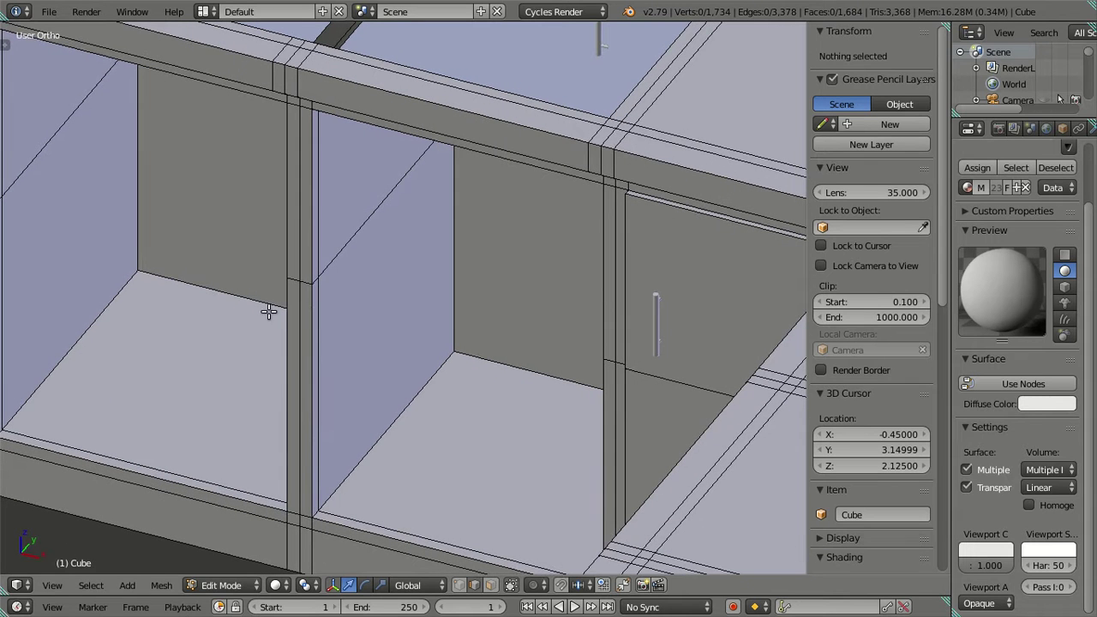
mouse_move(341, 248)
middle_mouse_down()
mouse_move(352, 225)
mouse_move(374, 263)
middle_mouse_up()
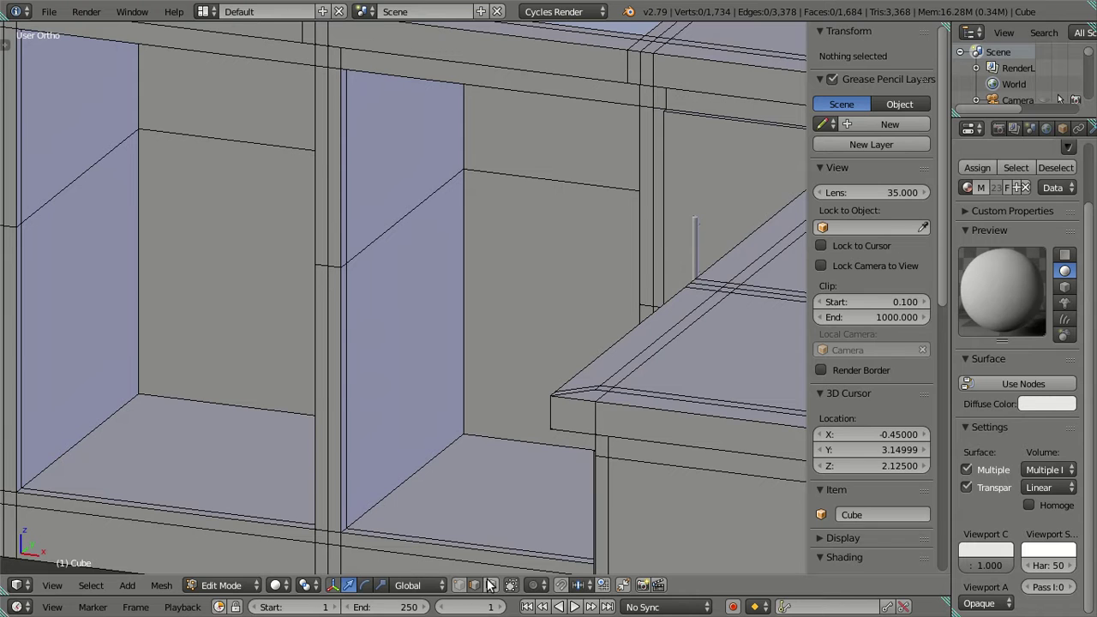
Loop-select the divider strip faces and add one more divider face
right_click(384, 376)
mouse_move(384, 377)
middle_mouse_down()
mouse_move(392, 396)
mouse_move(435, 402)
middle_mouse_up()
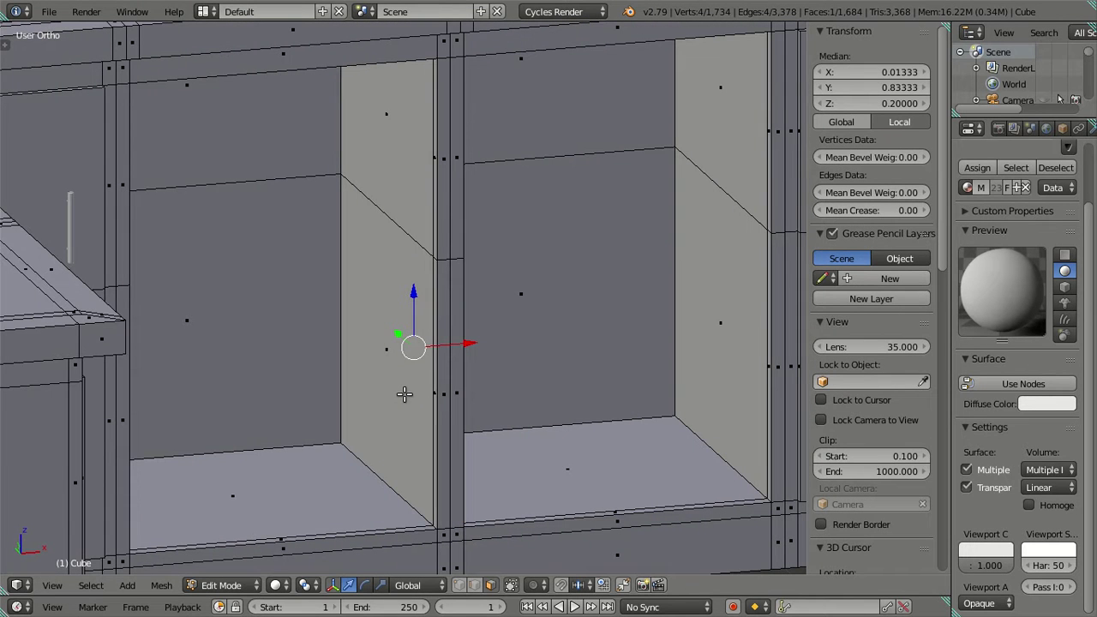
right_click(404, 393, "alt")
middle_click_drag(410, 231, 421, 318)
right_click(416, 265, "shift")
mouse_move(416, 264)
middle_mouse_down()
mouse_move(470, 350)
mouse_move(407, 199)
middle_mouse_up()
mouse_move(563, 336)
middle_mouse_down()
mouse_move(556, 289)
mouse_move(474, 201)
mouse_move(526, 228)
middle_mouse_up()
scroll(539, 282, "down", 3)
Delete the selected divider strip faces
key("x")
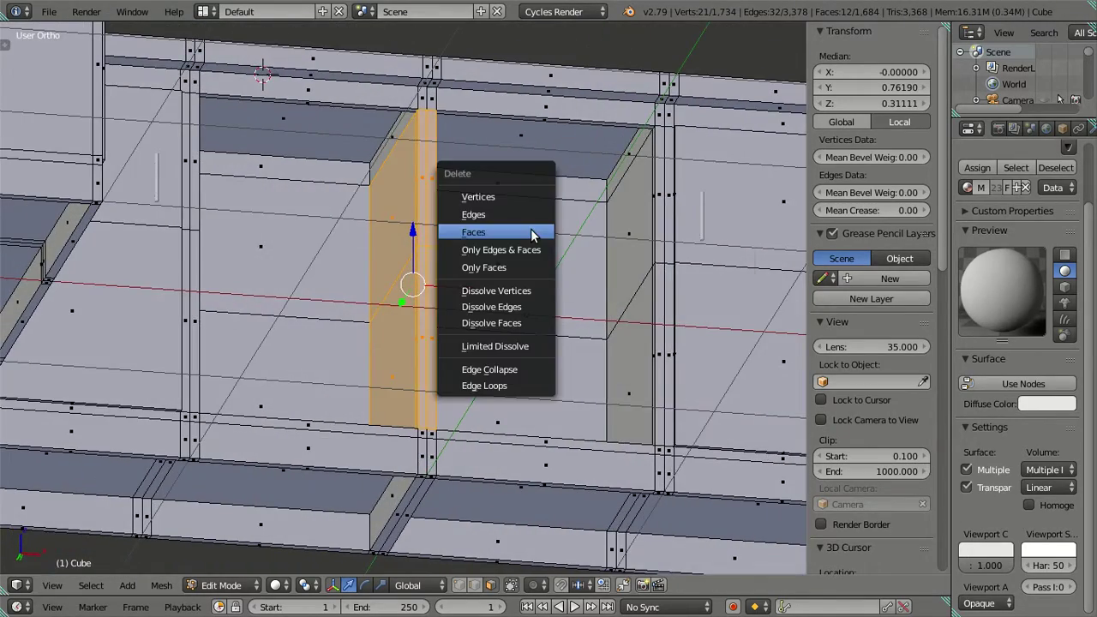
left_click(530, 232)
mouse_move(497, 330)
middle_mouse_down()
mouse_move(446, 388)
mouse_move(453, 436)
mouse_move(440, 470)
mouse_move(450, 311)
mouse_move(465, 277)
mouse_move(526, 311)
mouse_move(491, 266)
middle_mouse_up()
Delete the top face above the gap and check the open slot from the front
right_click(399, 135)
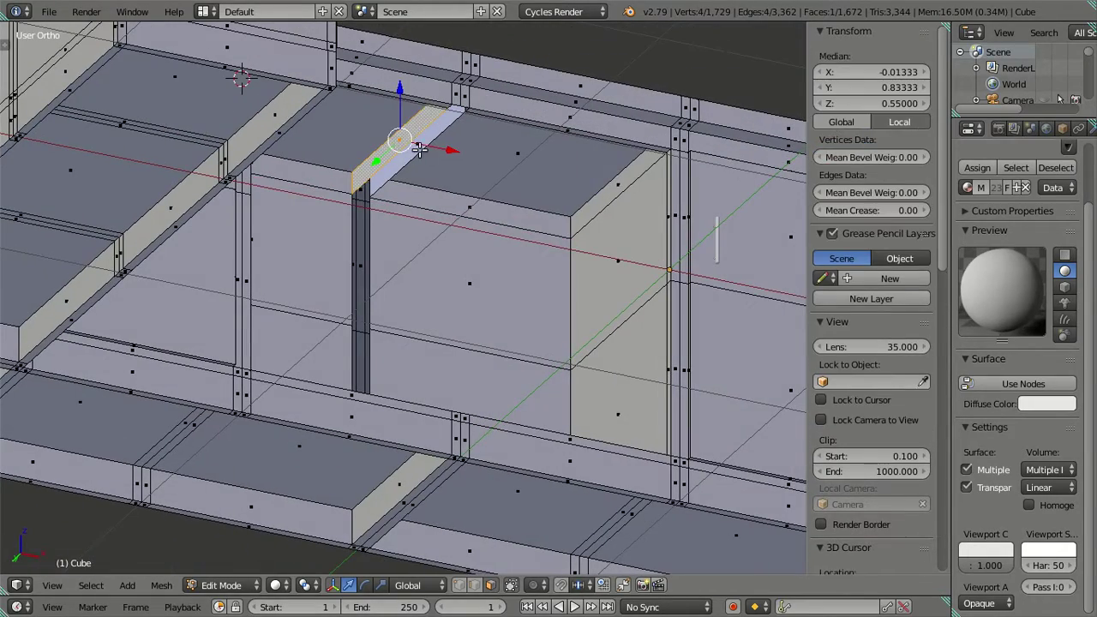
mouse_move(556, 197)
middle_mouse_down()
mouse_move(562, 179)
mouse_move(462, 170)
mouse_move(458, 228)
mouse_move(494, 291)
mouse_move(510, 379)
mouse_move(484, 107)
mouse_move(384, 117)
middle_mouse_up()
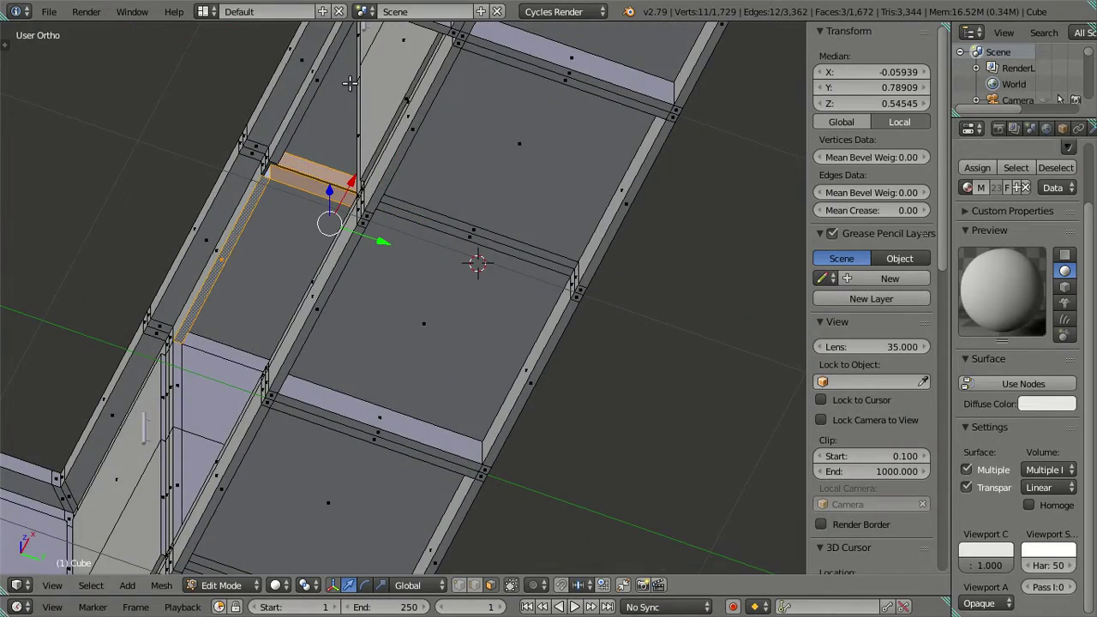
mouse_move(314, 84)
middle_mouse_down()
mouse_move(317, 182)
mouse_move(343, 227)
mouse_move(485, 196)
mouse_move(497, 215)
mouse_move(378, 151)
middle_mouse_up()
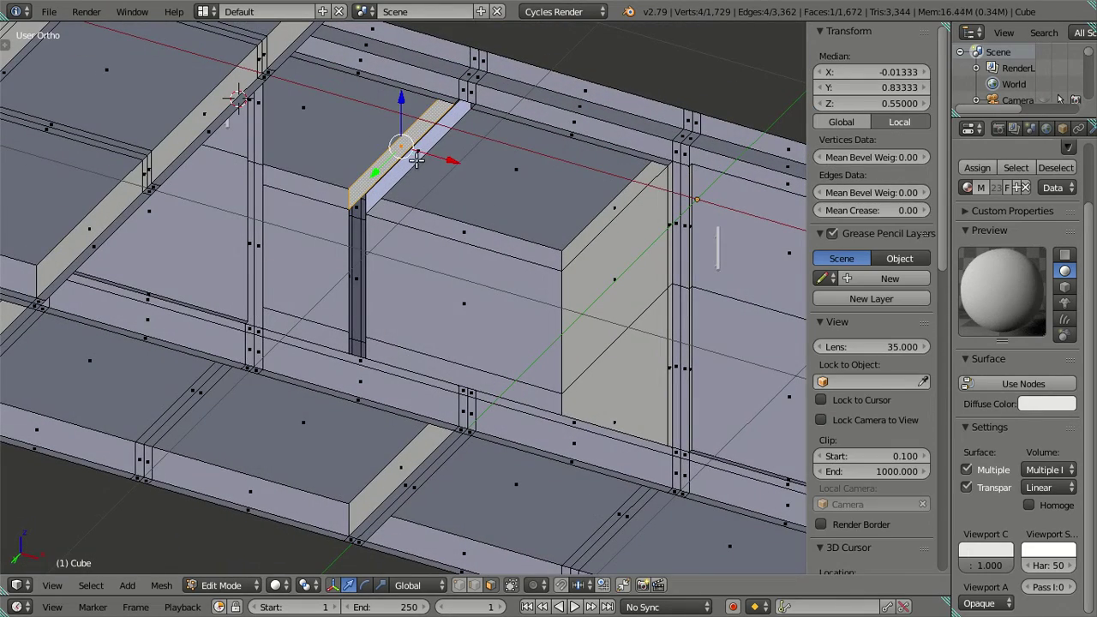
key("x")
left_click(473, 166)
middle_click_drag(473, 166, 428, 320)
scroll(412, 387, "up", 2)
scroll(412, 387, "down", 2)
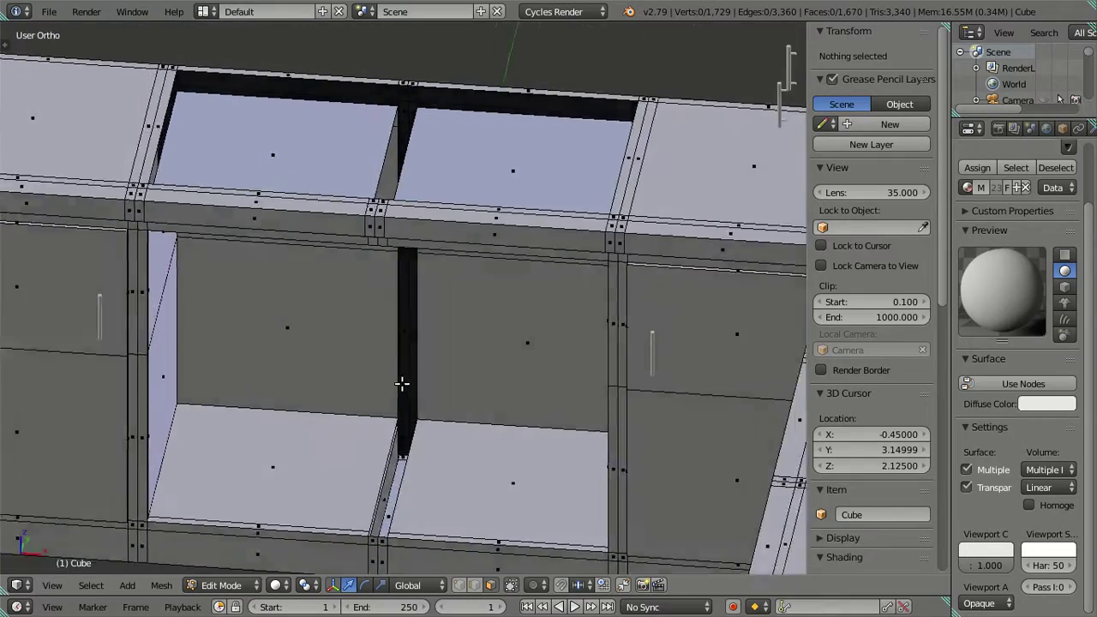
middle_click_drag(403, 384, 401, 358)
scroll(402, 358, "up", 2)
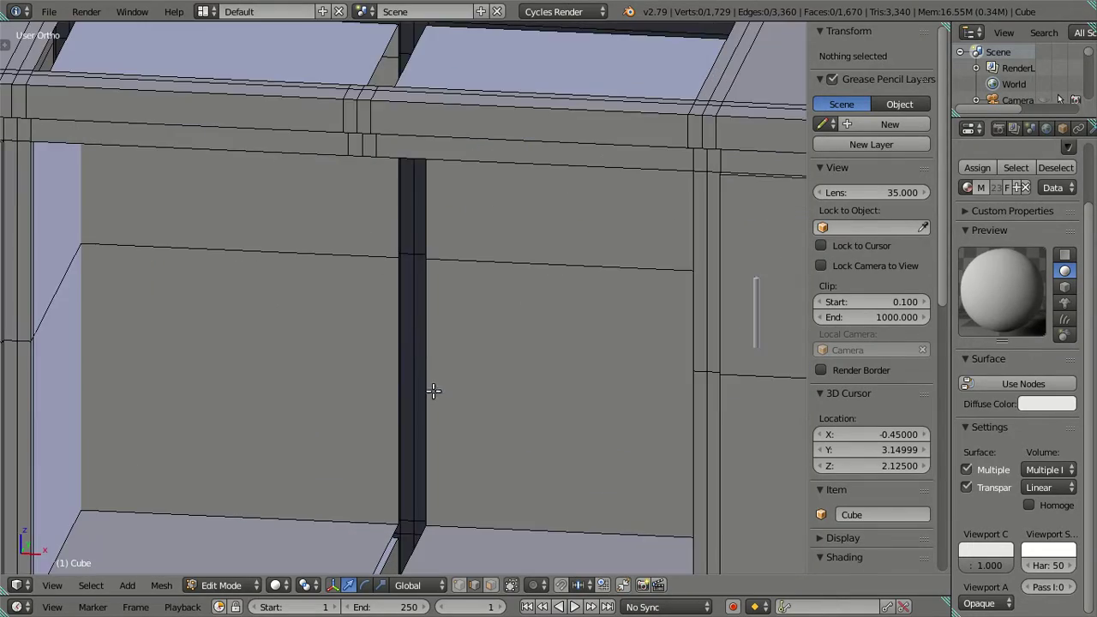
Select the vertex at the divider joint and edit its Y position in the N panel
mouse_move(420, 363)
middle_mouse_down()
mouse_move(423, 208)
mouse_move(383, 356)
middle_mouse_up()
scroll(383, 357, "up", 2)
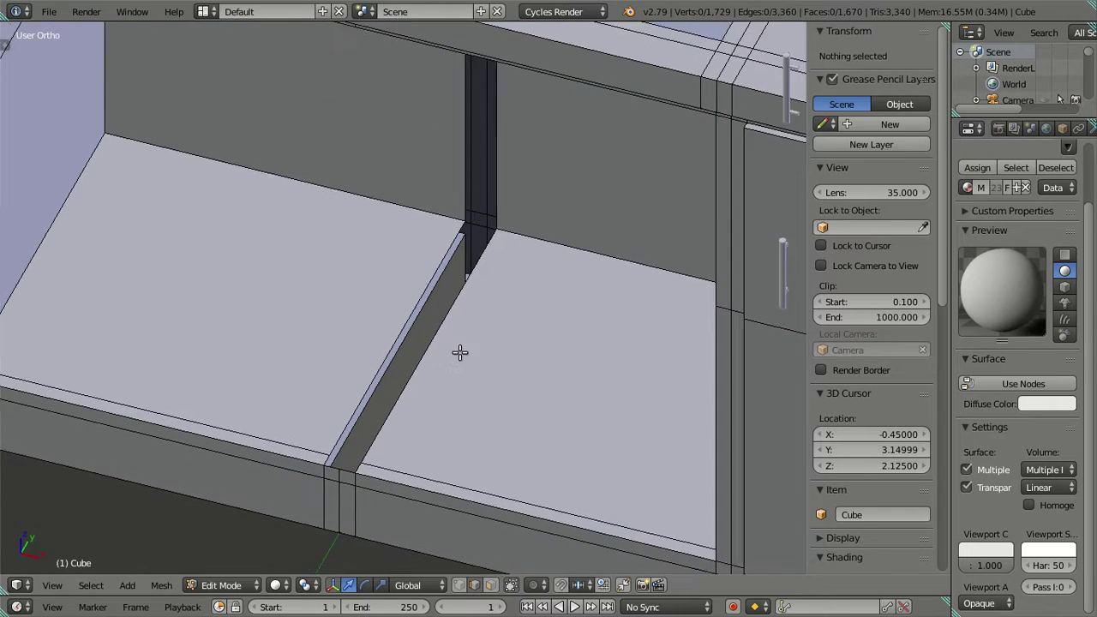
scroll(423, 398, "up", 2)
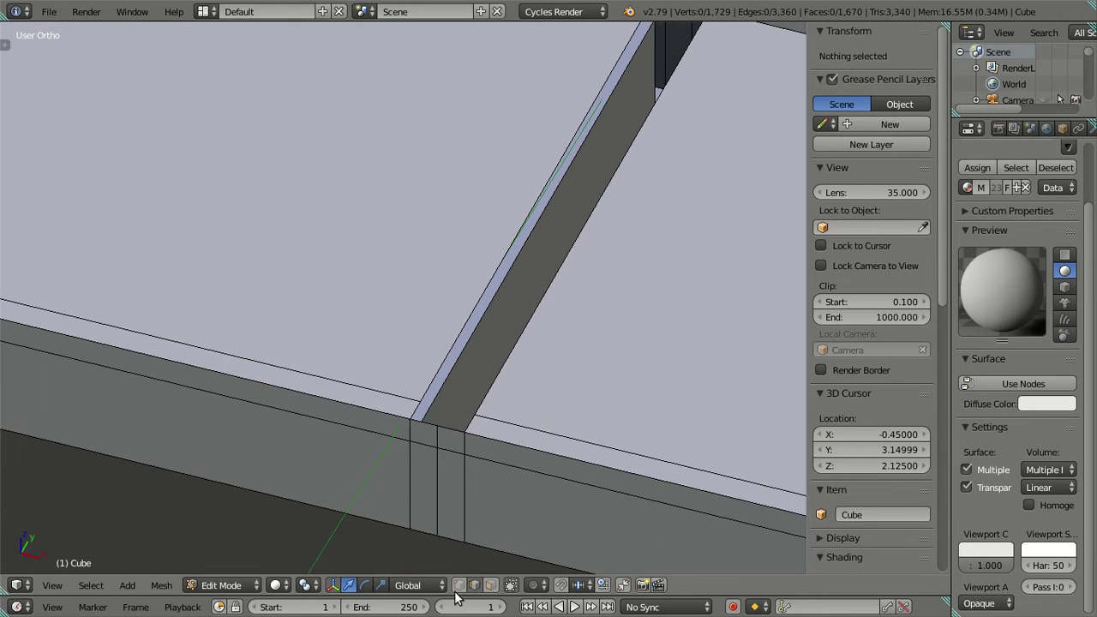
middle_click_drag(445, 489, 408, 335, "shift")
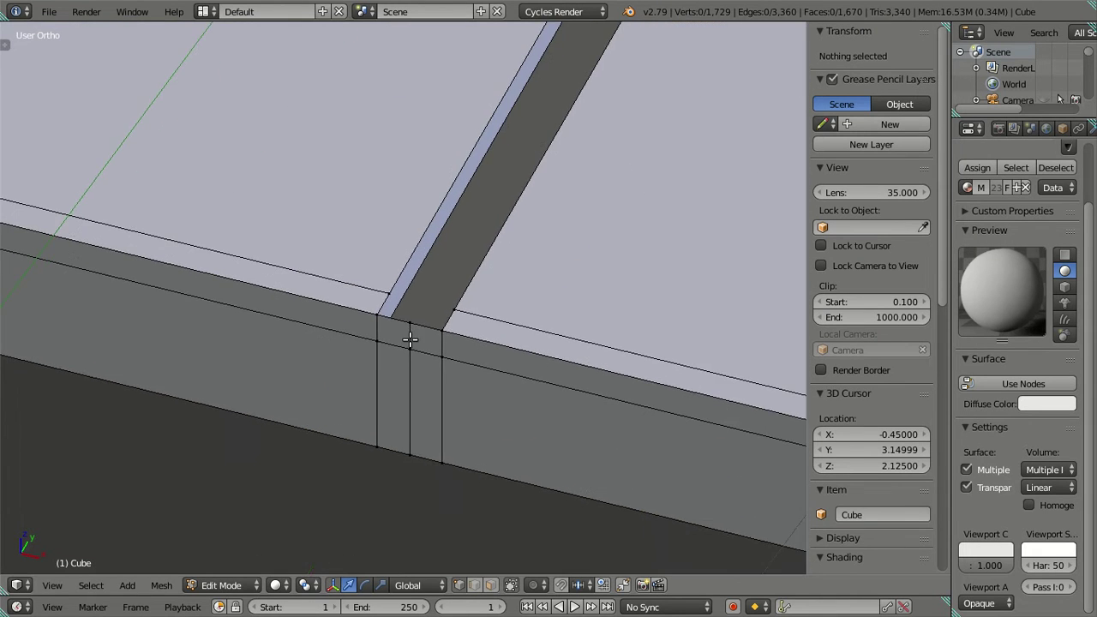
scroll(408, 335, "up", 2)
right_click(478, 314)
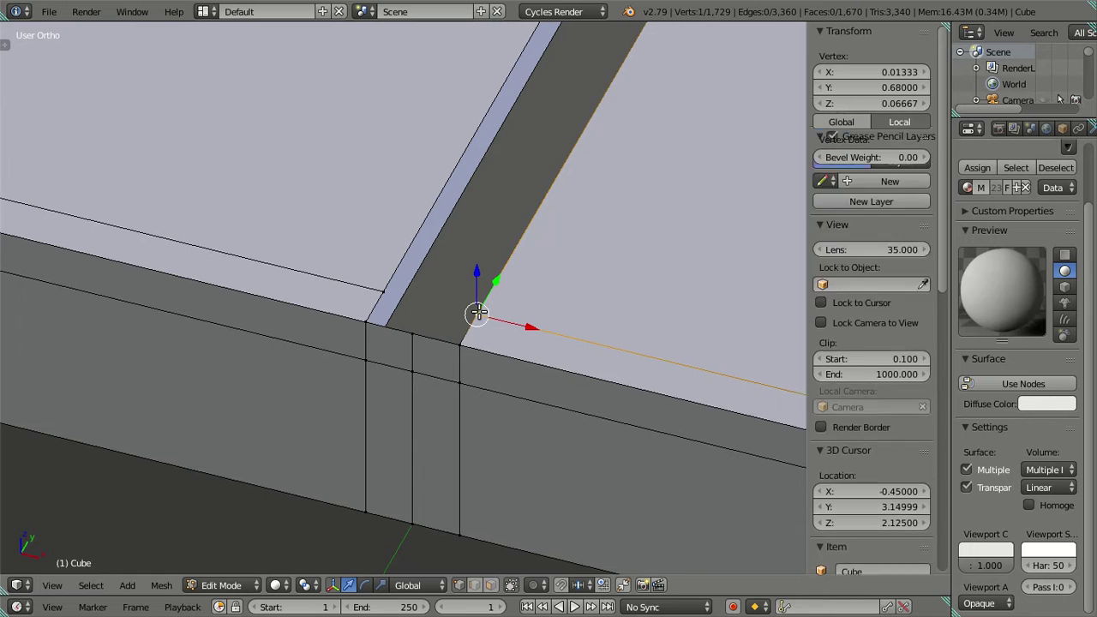
left_click(853, 84)
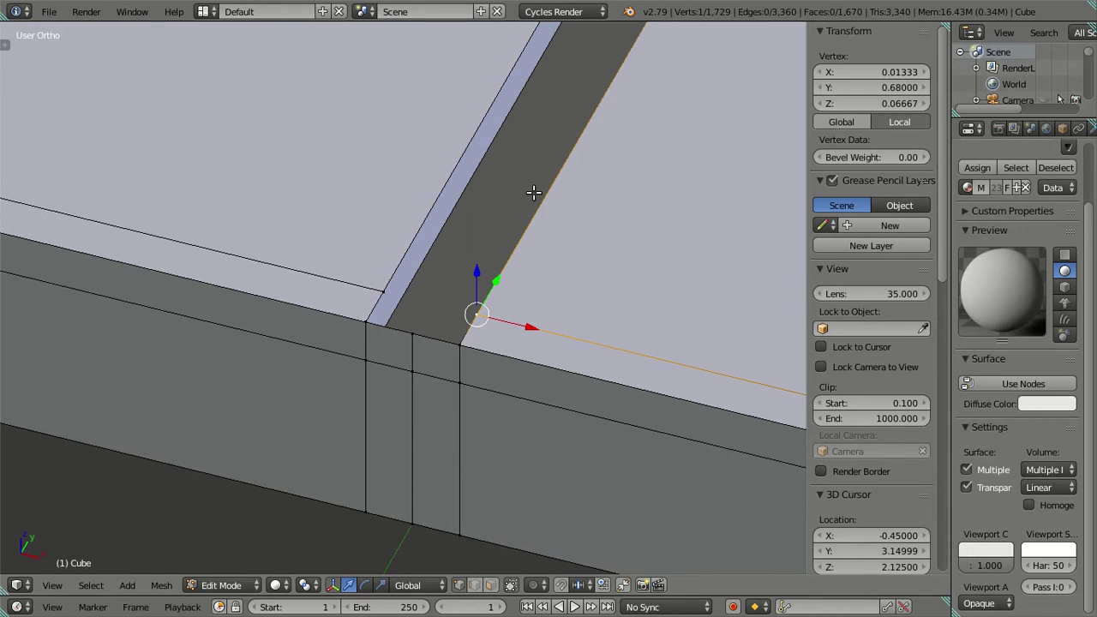
scroll(533, 191, "down", 3)
middle_click_drag(497, 228, 401, 394, "shift")
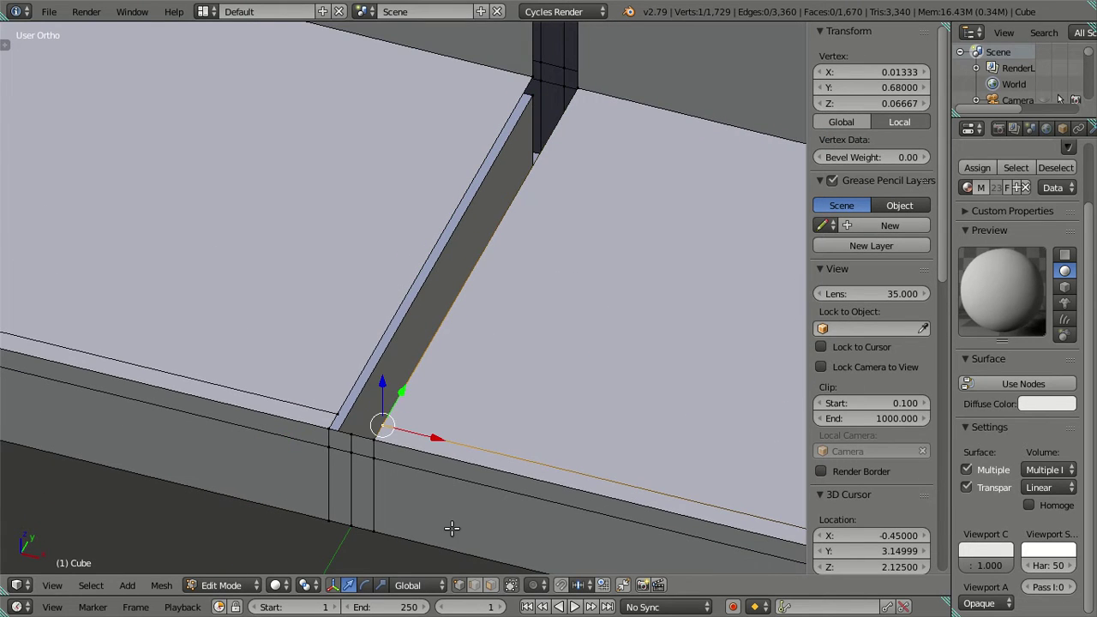
In edge select mode, pick the edges at the slot corner and fill the hole with F
left_click(445, 410)
key("a")
middle_click_drag(455, 351, 472, 338)
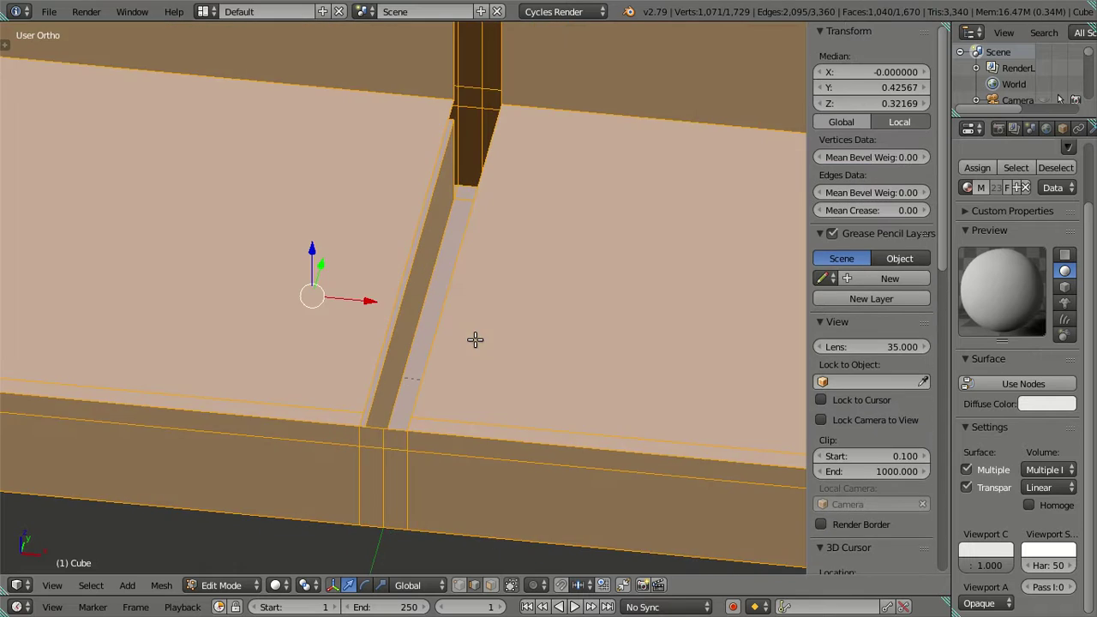
key("a")
right_click(415, 294)
mouse_move(570, 305)
middle_mouse_down()
mouse_move(580, 257)
mouse_move(574, 290)
middle_mouse_up()
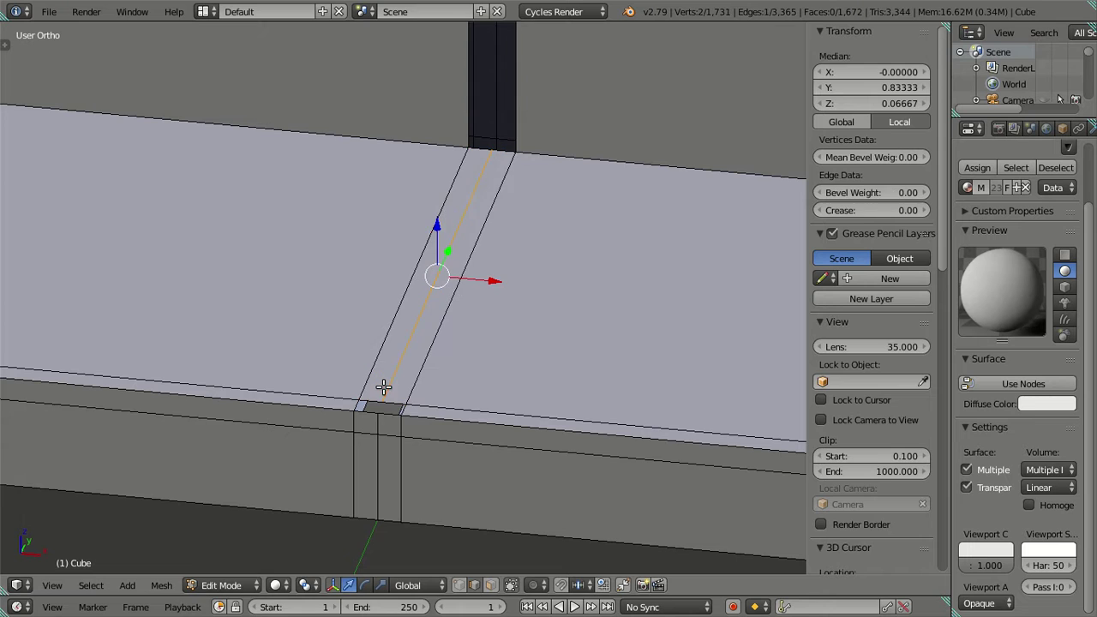
key("a")
mouse_move(448, 392)
middle_mouse_down()
mouse_move(431, 420)
mouse_move(455, 318)
mouse_move(417, 348)
mouse_move(387, 341)
middle_mouse_up()
right_click(385, 342)
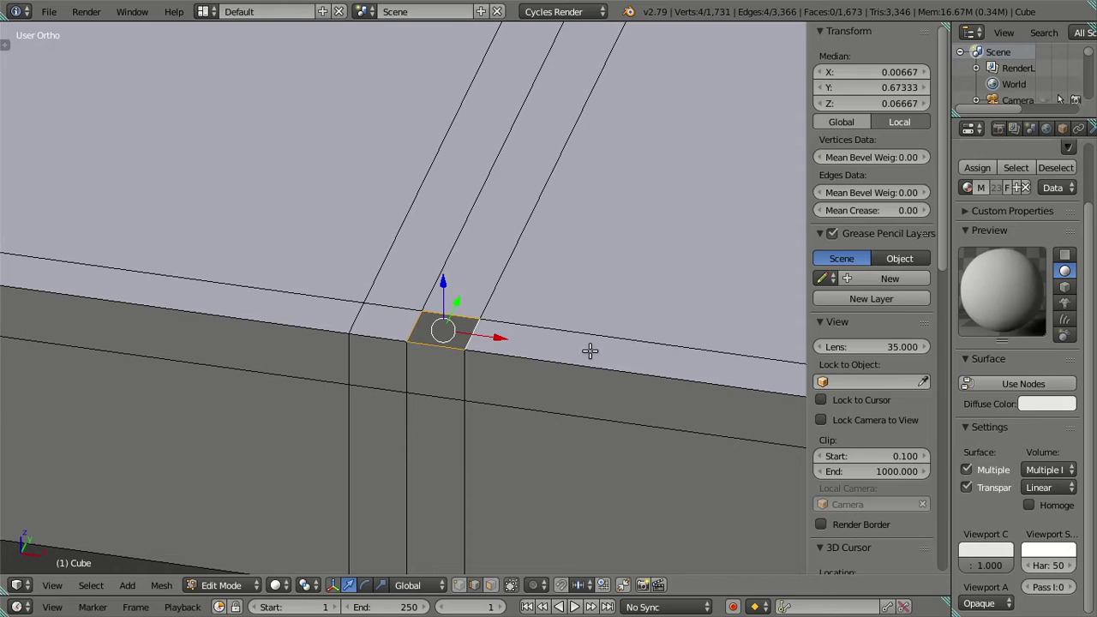
key("f")
key("a")
Orbit to a front view and pick an edge on the dark divider strip for a cut
middle_click_drag(588, 338, 568, 336)
mouse_move(513, 488)
middle_mouse_down()
mouse_move(534, 340)
mouse_move(496, 223)
mouse_move(514, 196)
mouse_move(497, 196)
mouse_move(499, 146)
middle_mouse_up()
scroll(514, 300, "down", 2)
scroll(500, 146, "up", 2)
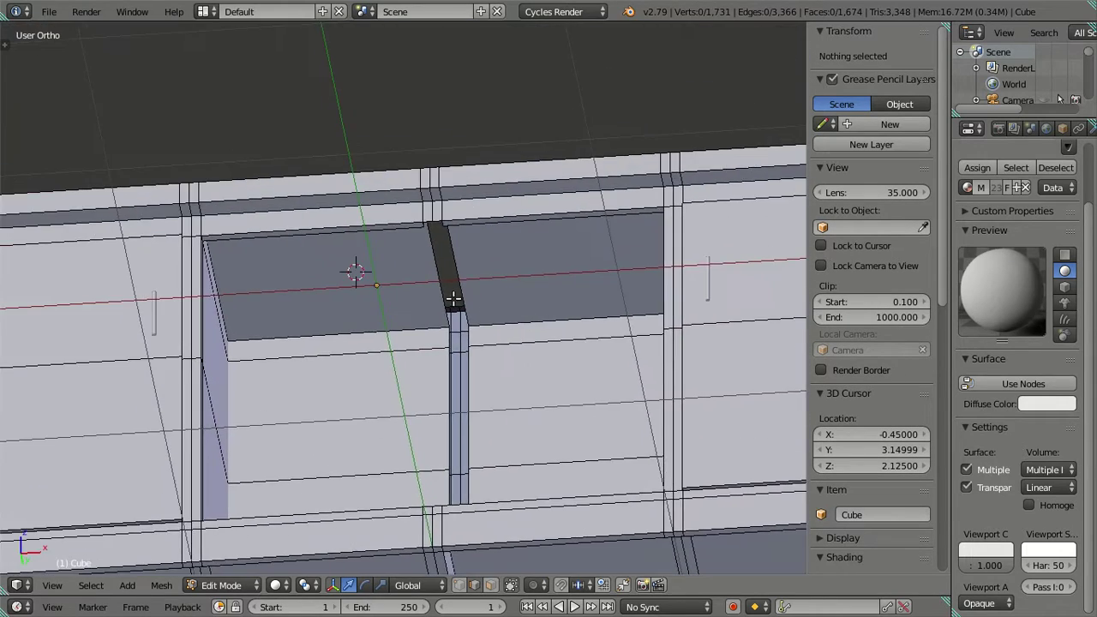
scroll(470, 257, "up", 2)
right_click(514, 243)
middle_click_drag(531, 260, 520, 258)
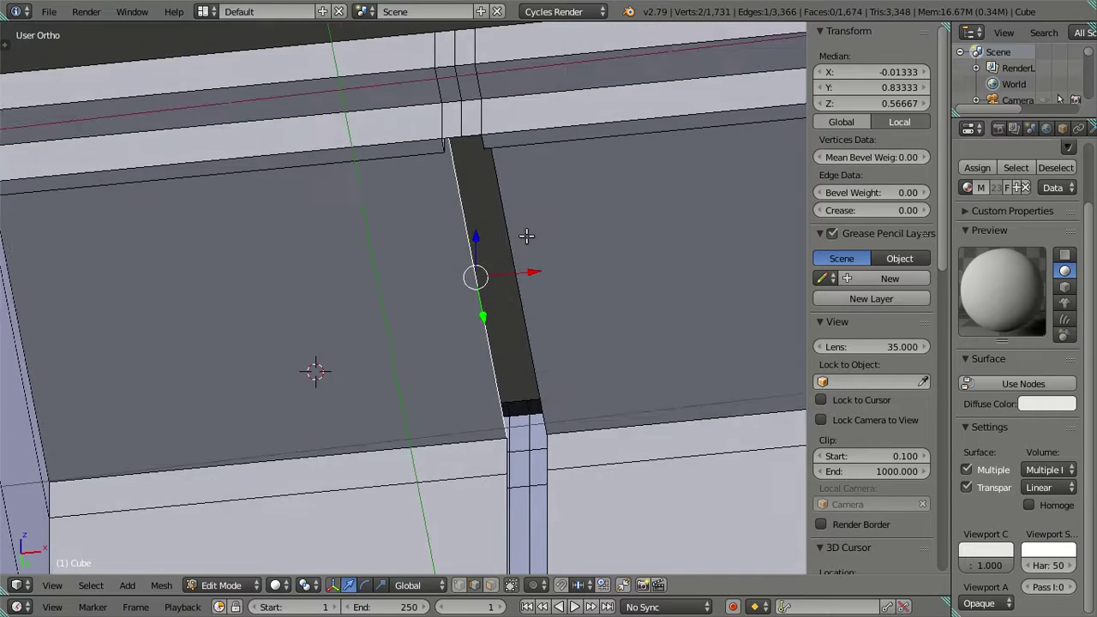
middle_click_drag(563, 344, 544, 355)
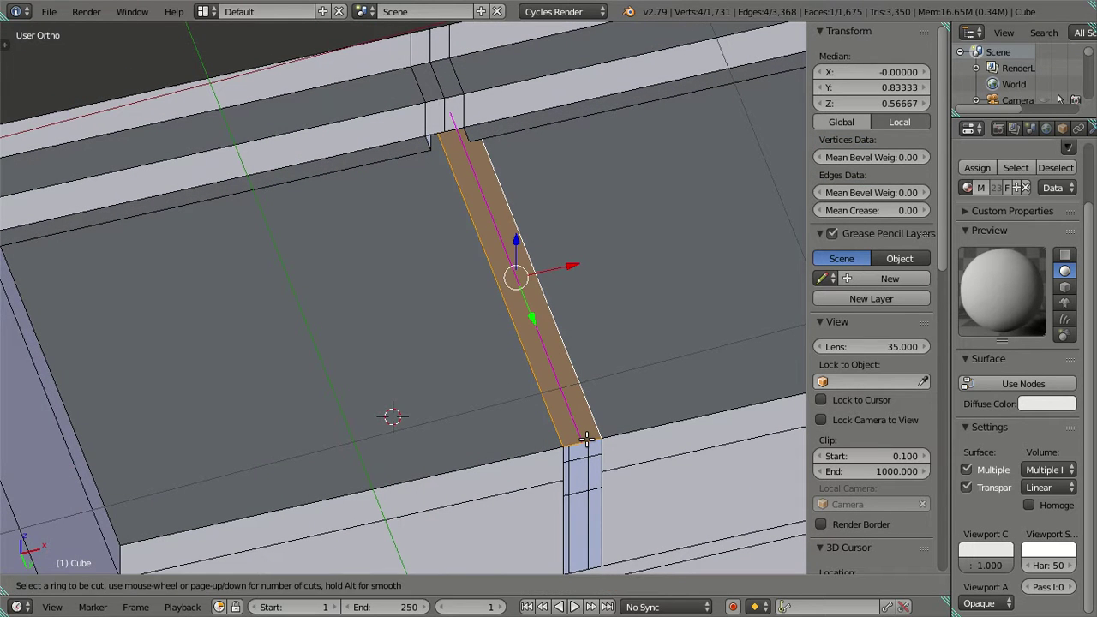
key("a")
Select the divider strip's left edge and another strip edge, then clear the selection
middle_click_drag(584, 439, 497, 324)
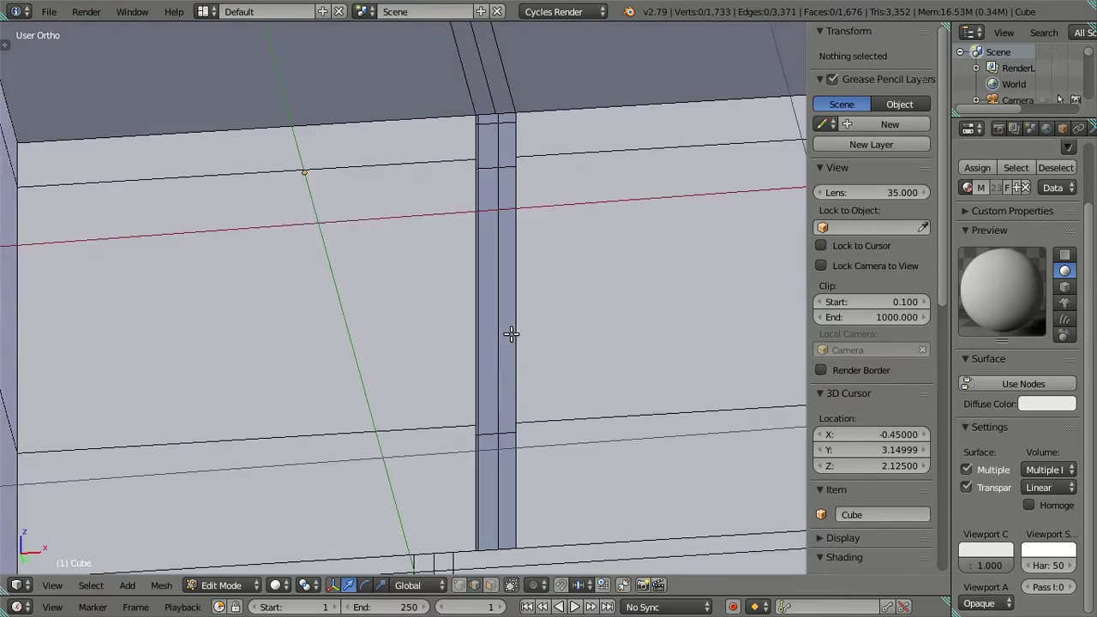
scroll(502, 342, "up", 4)
scroll(525, 421, "down", 2)
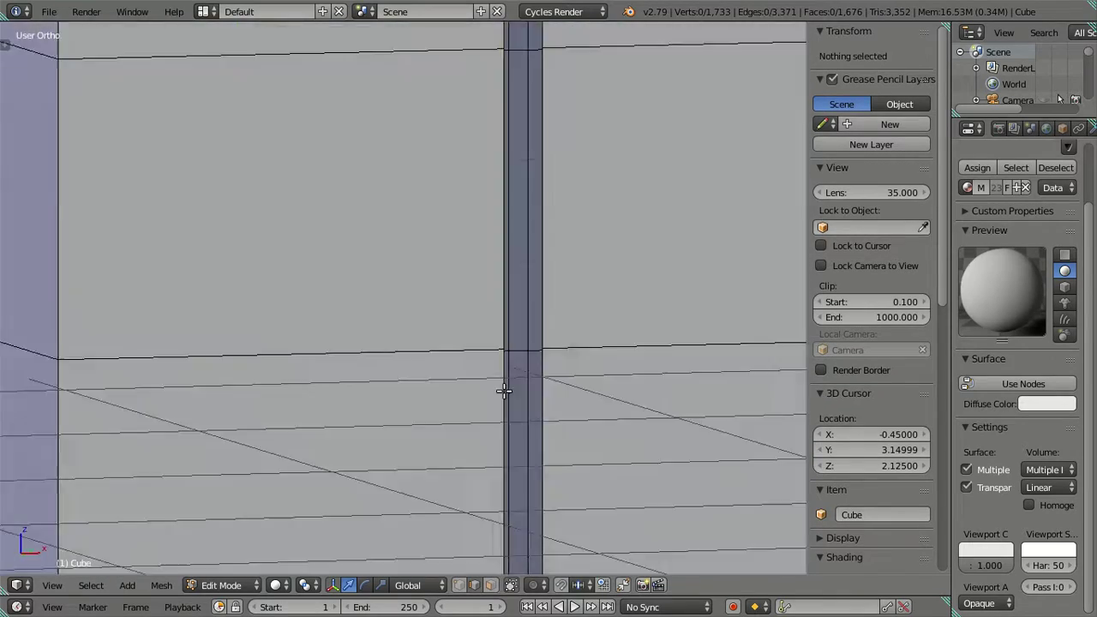
scroll(505, 340, "down", 2)
right_click(505, 339)
middle_click_drag(506, 340, 552, 359)
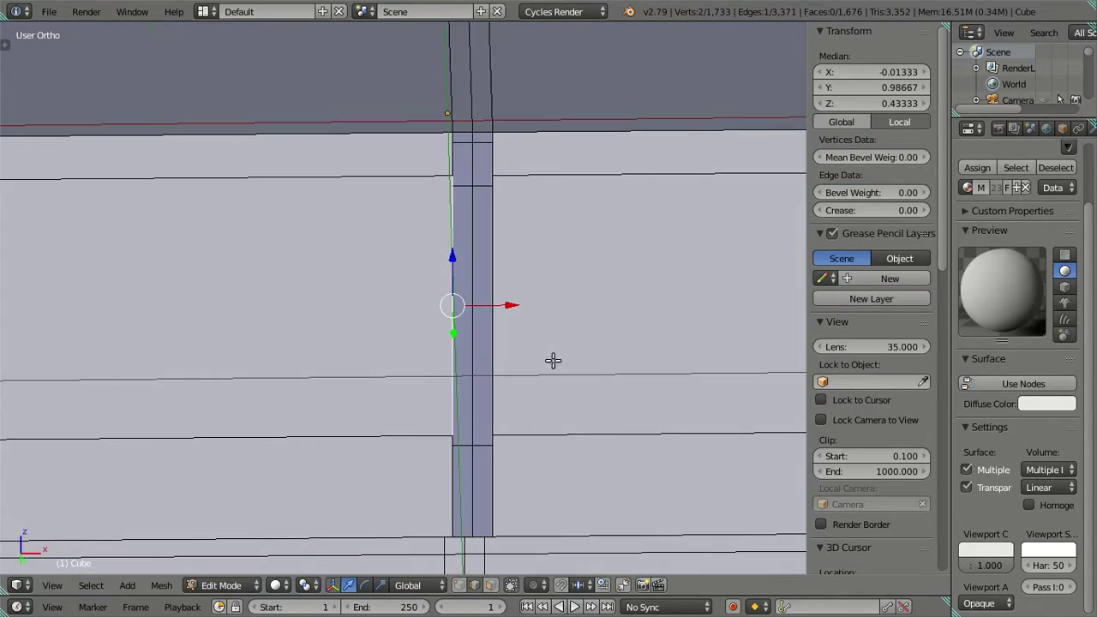
right_click(501, 317, "shift")
middle_click_drag(502, 317, 551, 353)
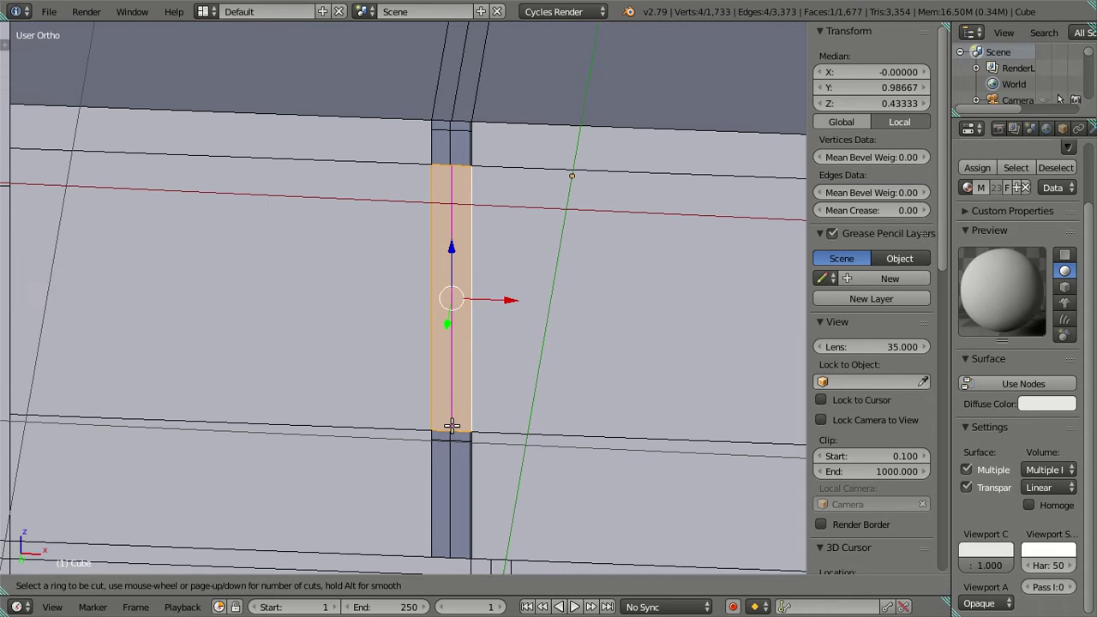
key("a")
Select an edge at the strip's top, then a vertical edge of the strip
middle_click_drag(451, 429, 438, 449)
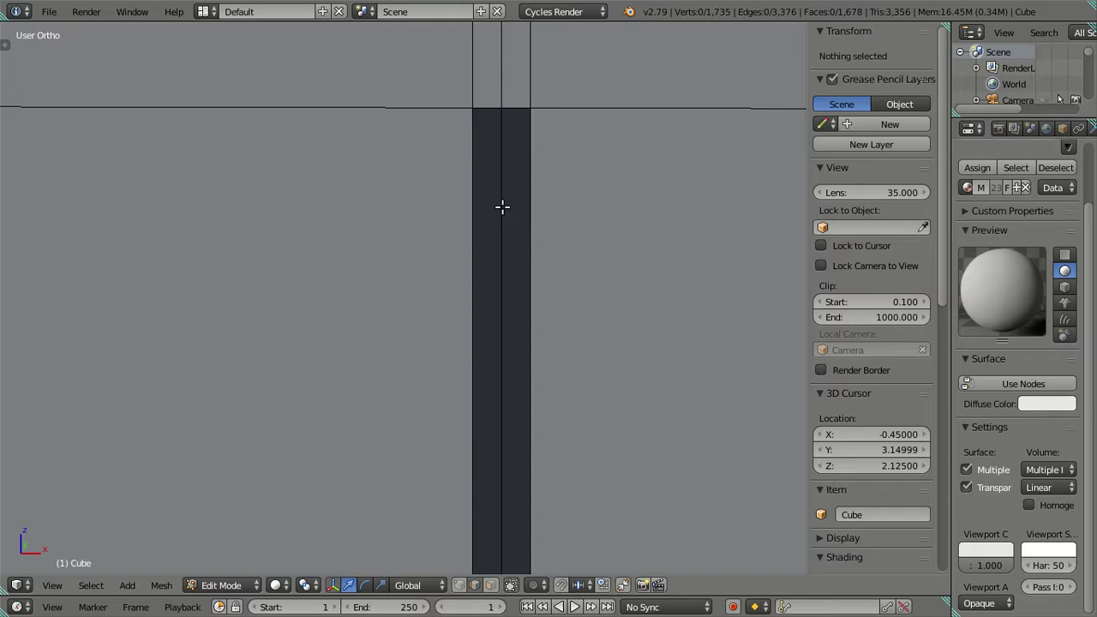
middle_click_drag(502, 205, 481, 162)
right_click(509, 181)
middle_click_drag(544, 277, 536, 326)
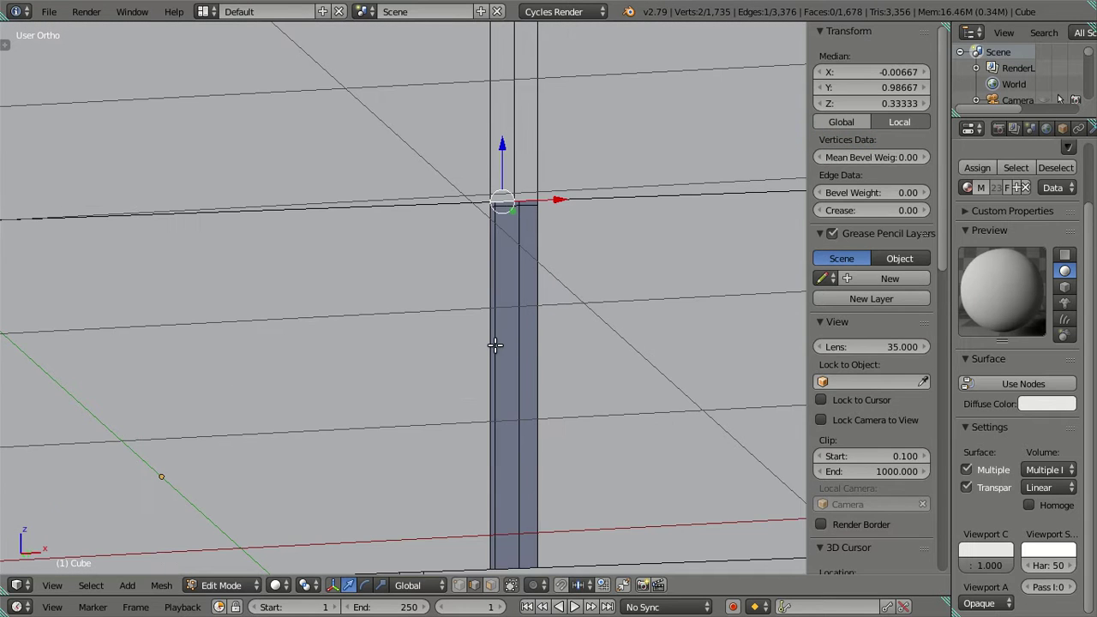
mouse_move(518, 388)
middle_mouse_down()
mouse_move(526, 487)
mouse_move(489, 335)
mouse_move(454, 394)
middle_mouse_up()
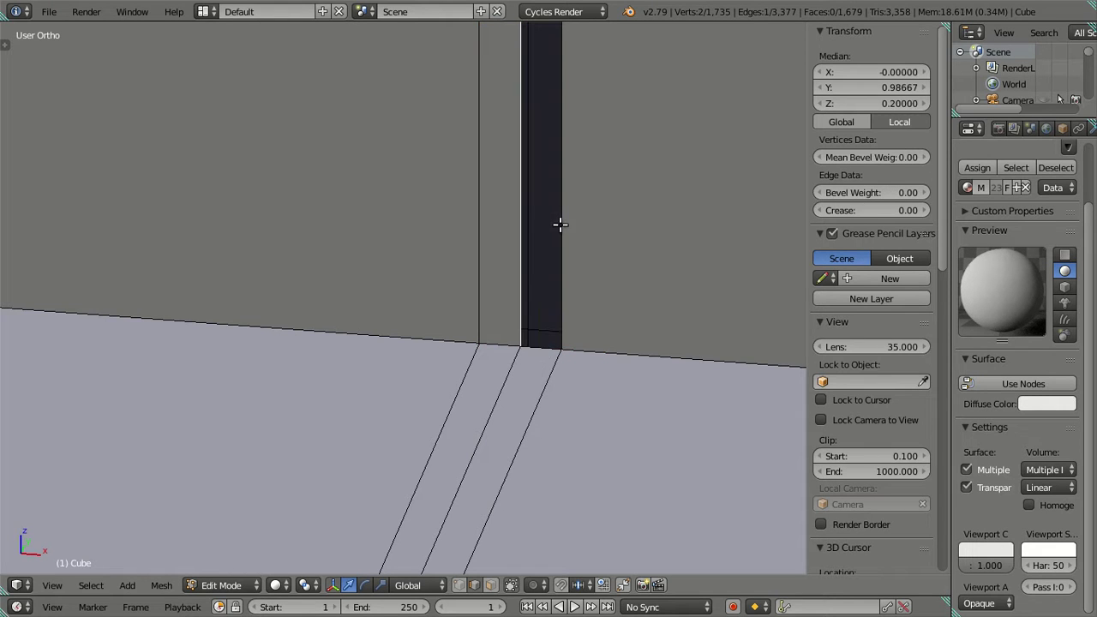
mouse_move(568, 233)
middle_mouse_down()
mouse_move(490, 342)
mouse_move(450, 248)
middle_mouse_up()
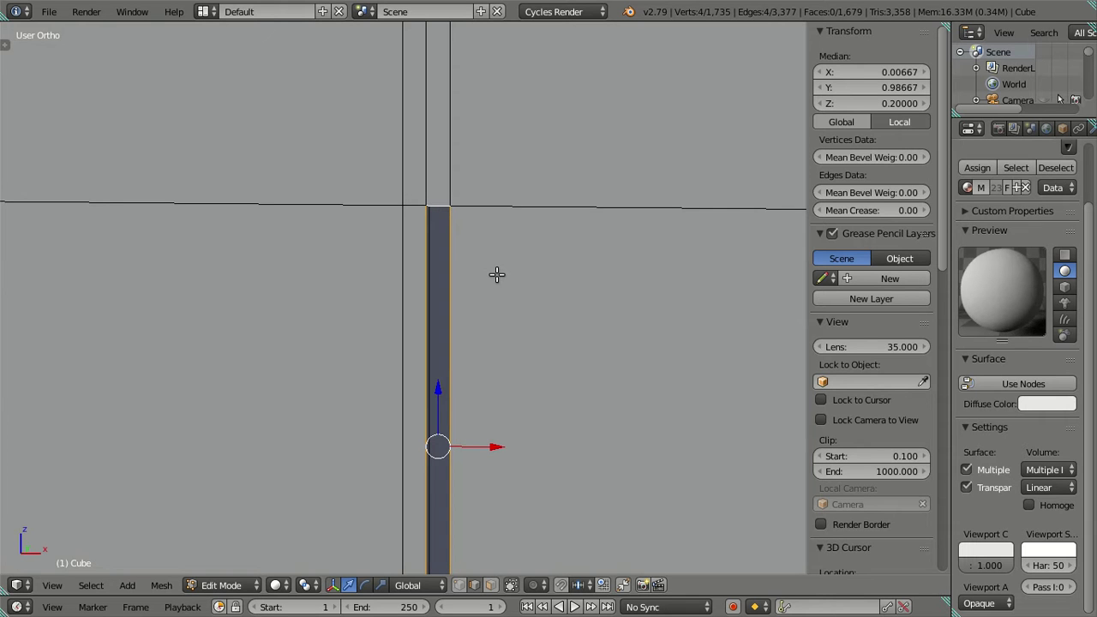
mouse_move(490, 308)
middle_mouse_down()
mouse_move(509, 211)
mouse_move(505, 237)
mouse_move(477, 184)
mouse_move(460, 347)
mouse_move(534, 296)
mouse_move(504, 294)
middle_mouse_up()
middle_click_drag(418, 321, 429, 309)
right_click(431, 289)
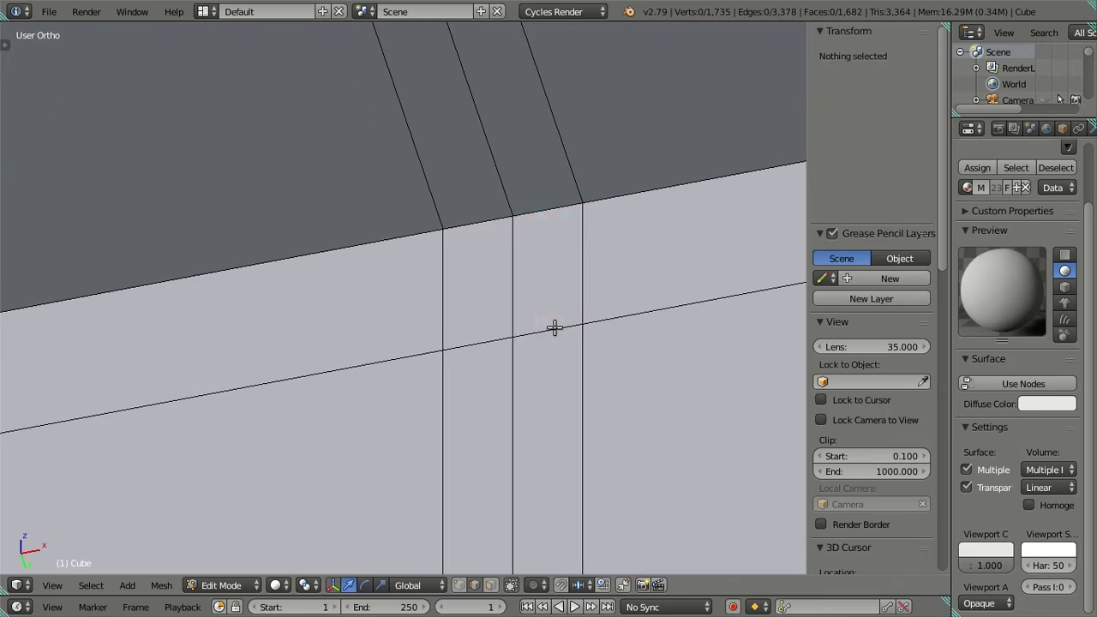
In front view, dissolve the first extra vertical edge loop on the door panel
scroll(554, 327, "down", 8)
mouse_move(489, 347)
middle_mouse_down()
mouse_move(469, 187)
mouse_move(409, 203)
mouse_move(377, 155)
middle_mouse_up()
scroll(476, 231, "up", 4)
scroll(365, 112, "up", 2)
mouse_move(365, 112)
middle_mouse_down()
mouse_move(423, 299)
mouse_move(382, 267)
mouse_move(347, 189)
mouse_move(257, 235)
mouse_move(436, 326)
mouse_move(412, 364)
mouse_move(379, 382)
mouse_move(385, 350)
mouse_move(357, 299)
mouse_move(366, 223)
mouse_move(385, 192)
mouse_move(411, 179)
mouse_move(379, 302)
mouse_move(414, 307)
mouse_move(404, 366)
mouse_move(406, 347)
middle_mouse_up()
scroll(333, 175, "down", 2)
key("KP_1")
right_click(404, 344, "alt")
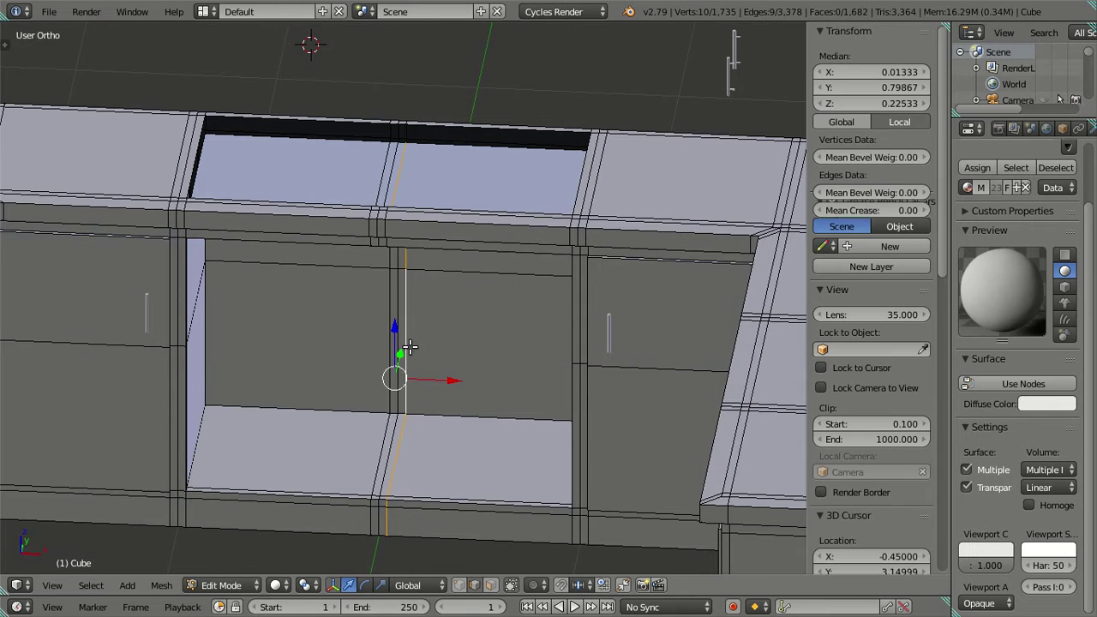
key("x")
left_click(471, 420)
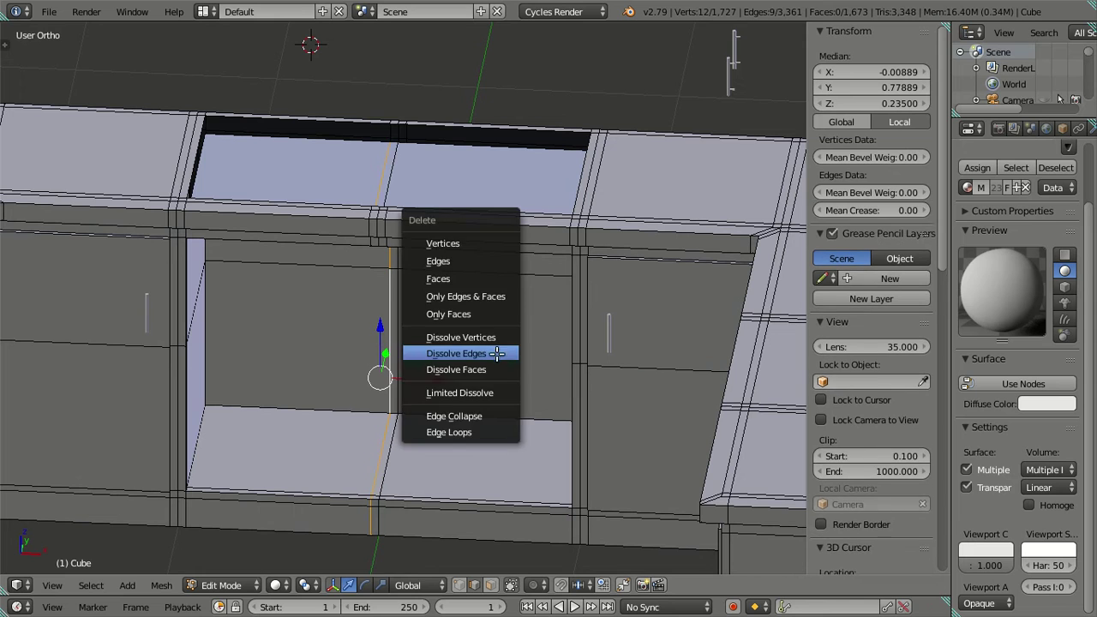
Dissolve the remaining surplus vertical edge loops on the door panel
left_click(497, 353)
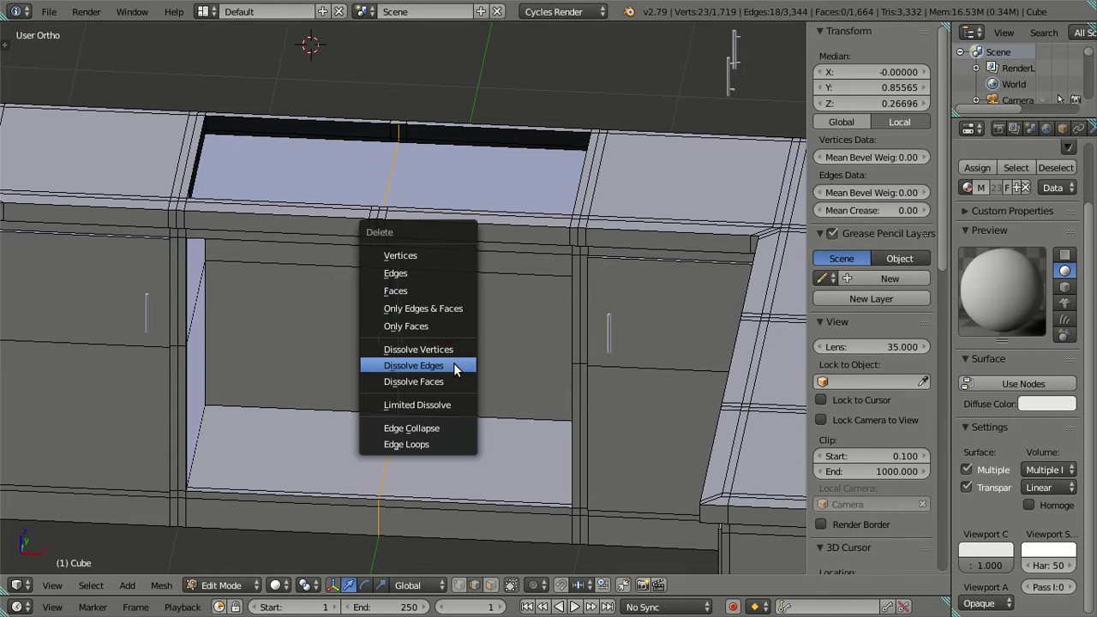
left_click(454, 368)
scroll(416, 159, "up", 3)
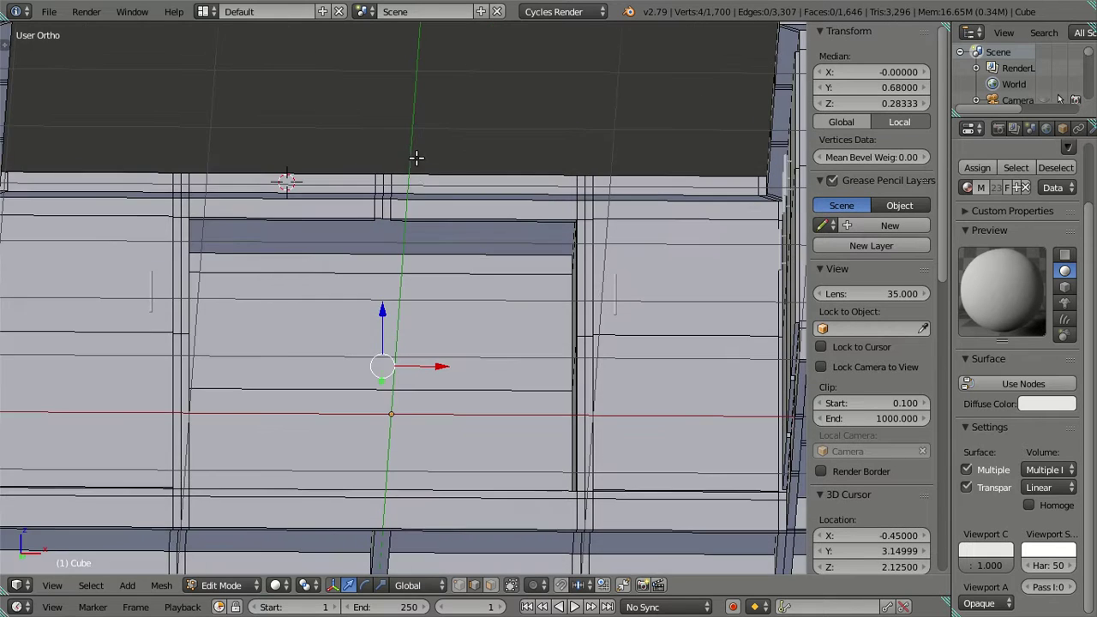
scroll(408, 290, "up", 2, "shift")
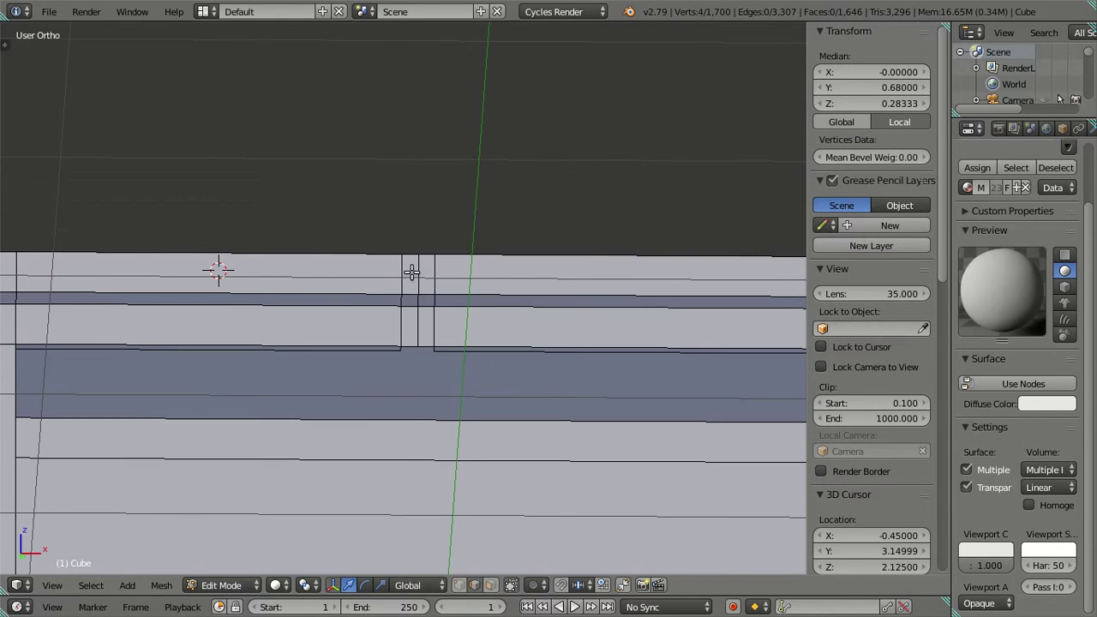
right_click(416, 273, "alt")
key("x")
left_click(472, 299)
In wireframe view, fill the four-edge gap in the top rail with a face, then return to solid shading
right_click(402, 277, "alt")
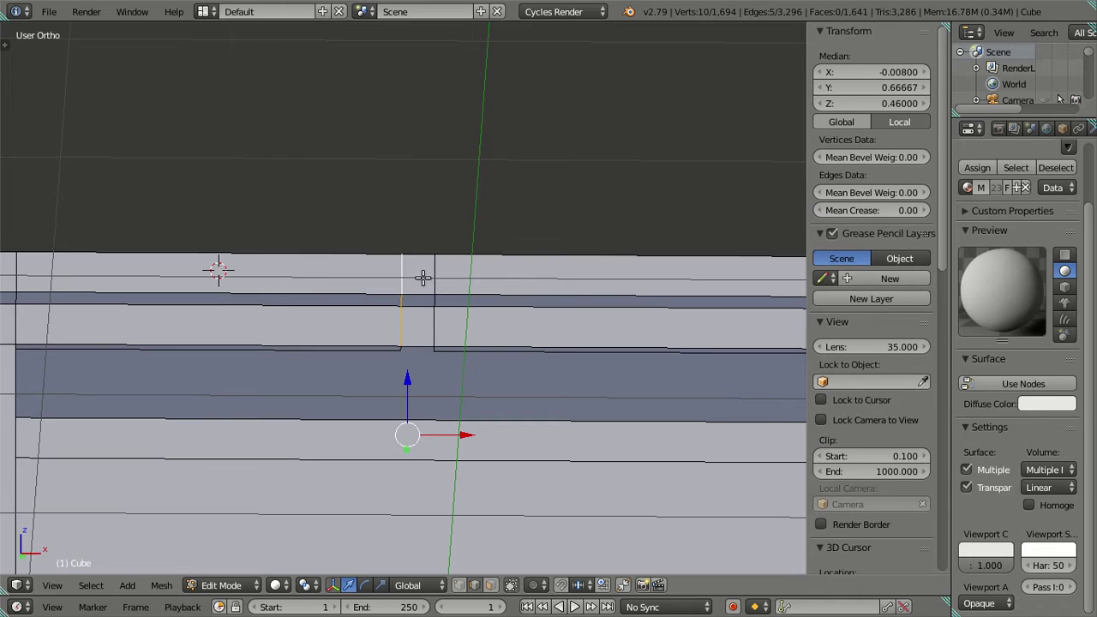
mouse_move(422, 277)
middle_mouse_down()
mouse_move(521, 277)
mouse_move(521, 222)
mouse_move(486, 331)
mouse_move(445, 343)
middle_mouse_up()
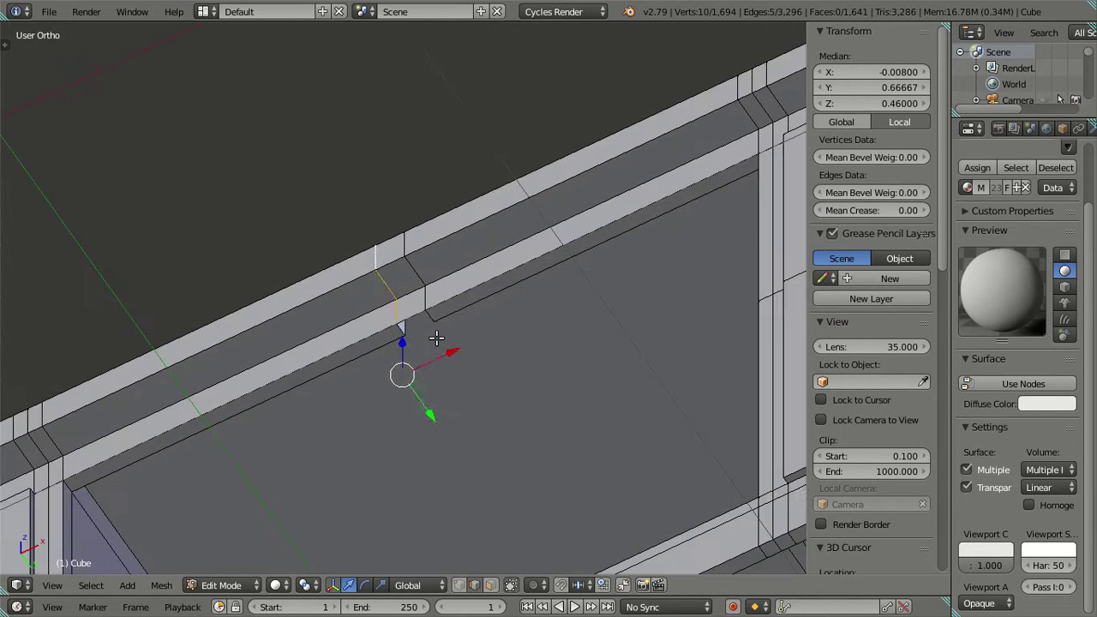
key("a")
scroll(445, 343, "up", 2)
right_click(396, 358)
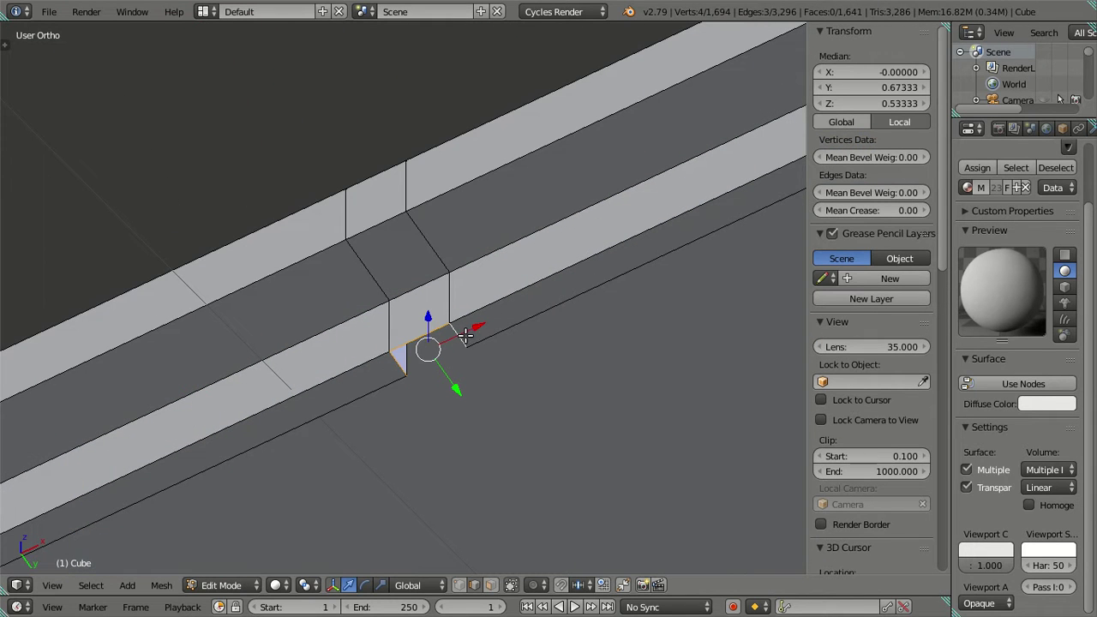
key("a")
key("z")
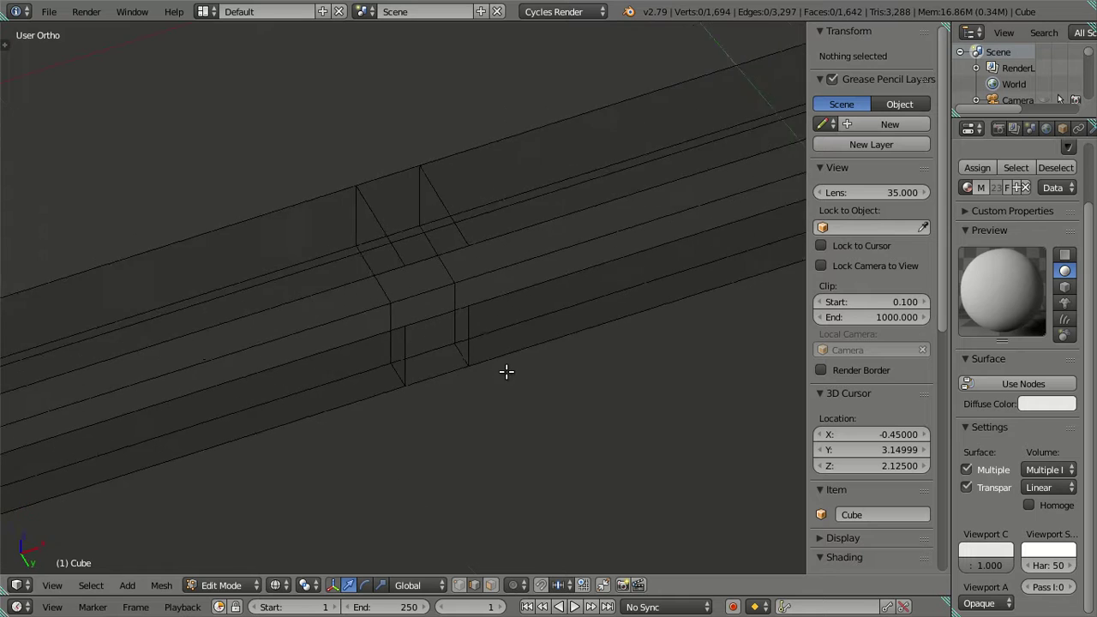
right_click(407, 351)
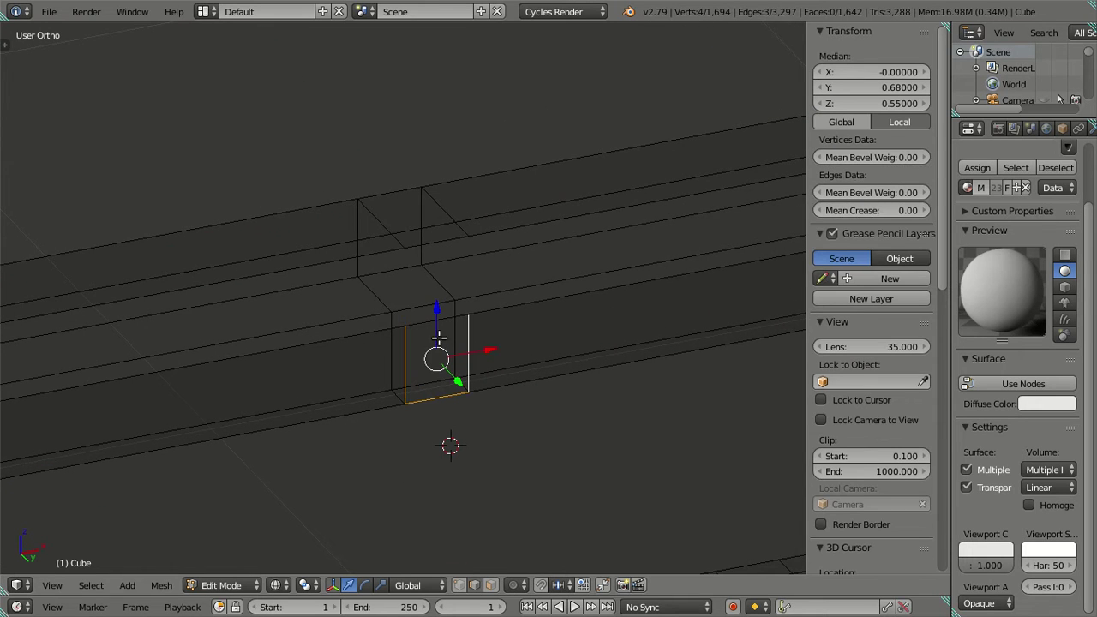
key("f")
key("a")
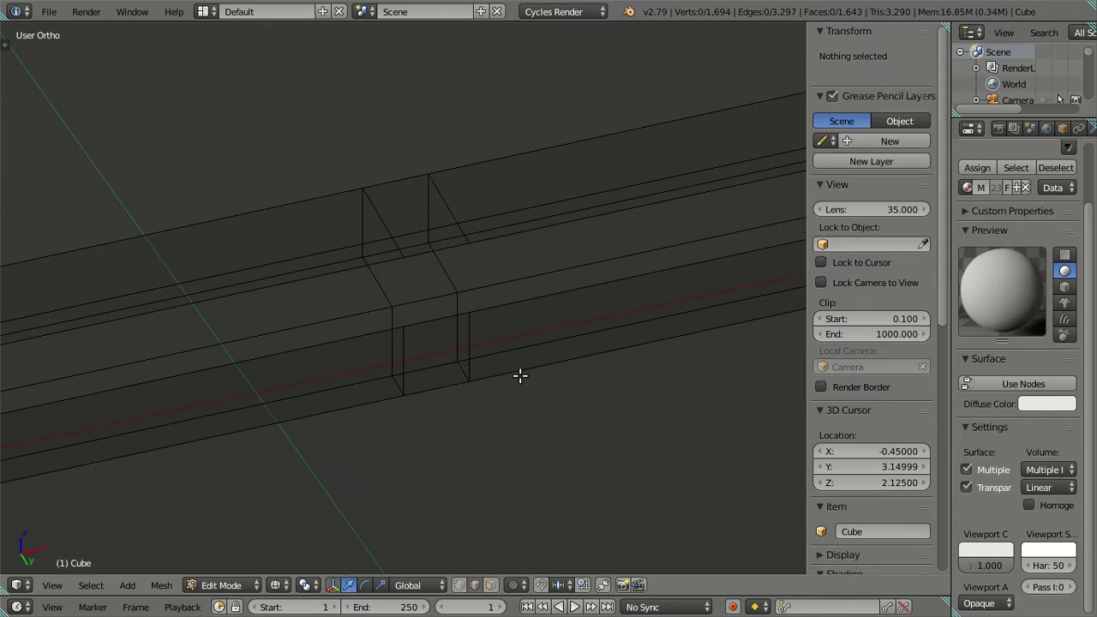
key("z")
Dissolve the two surplus edge loops running along the rail
right_click(437, 268, "alt")
key("x")
left_click(584, 343)
right_click(392, 334, "alt")
key("x")
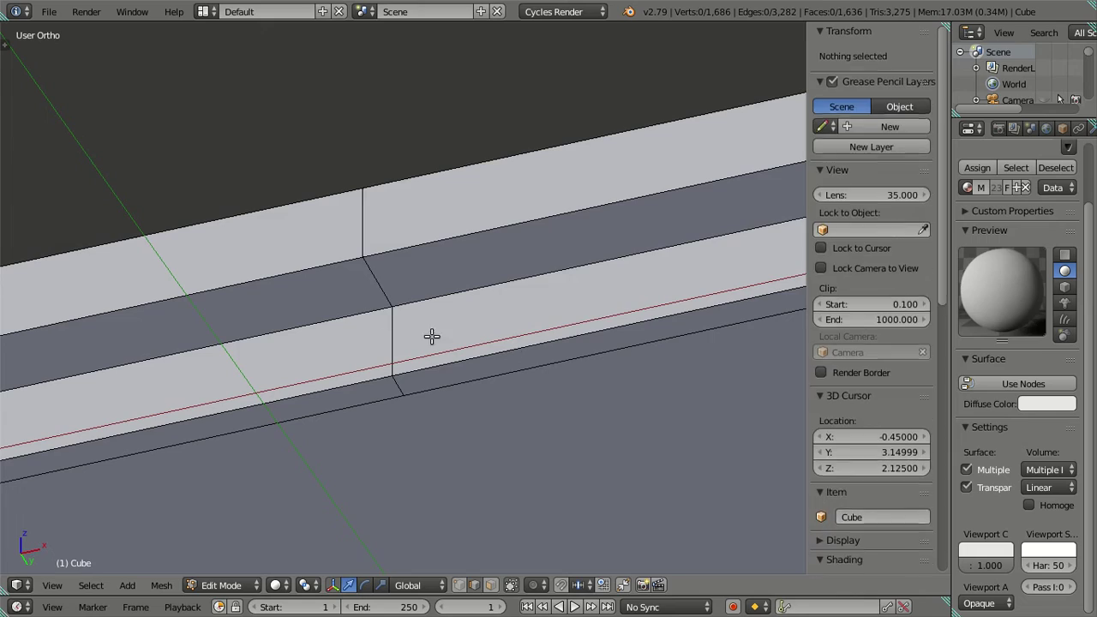
left_click(610, 330)
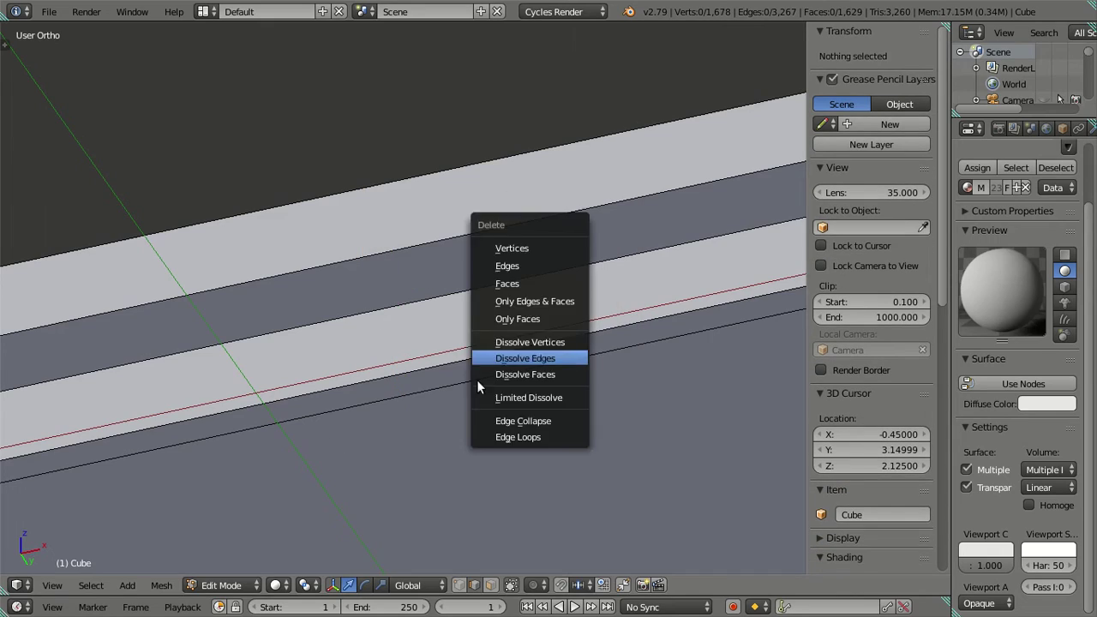
Dissolve the surplus vertical edge loop on the cabinet front panel
middle_click_drag(351, 372, 453, 485)
scroll(437, 445, "down", 5)
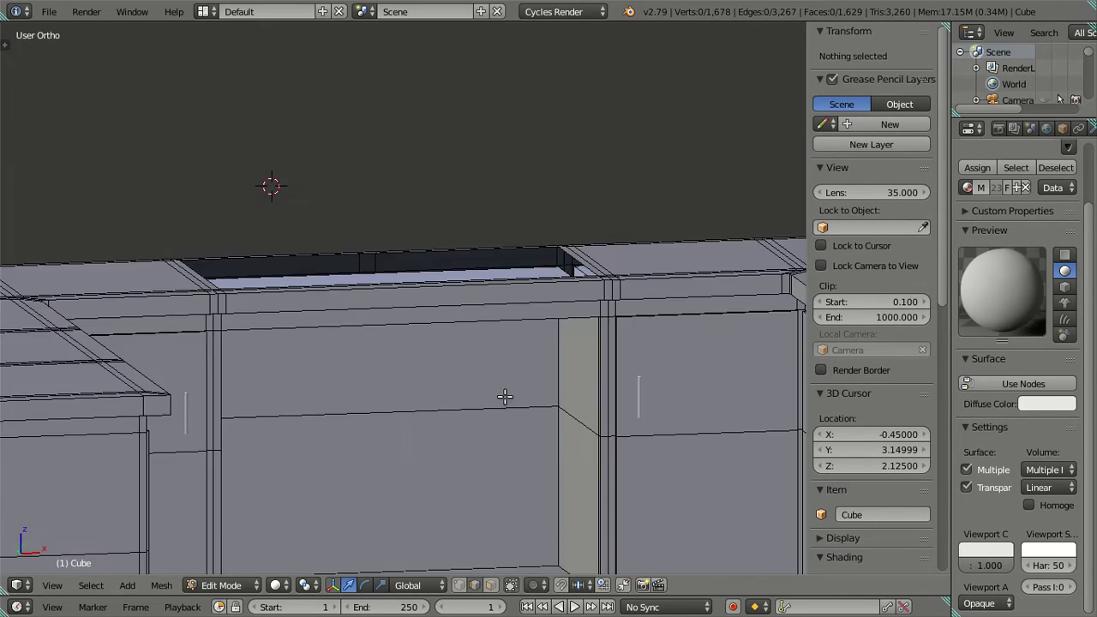
mouse_move(505, 396)
middle_mouse_down()
mouse_move(731, 377)
mouse_move(793, 411)
mouse_move(417, 334)
middle_mouse_up()
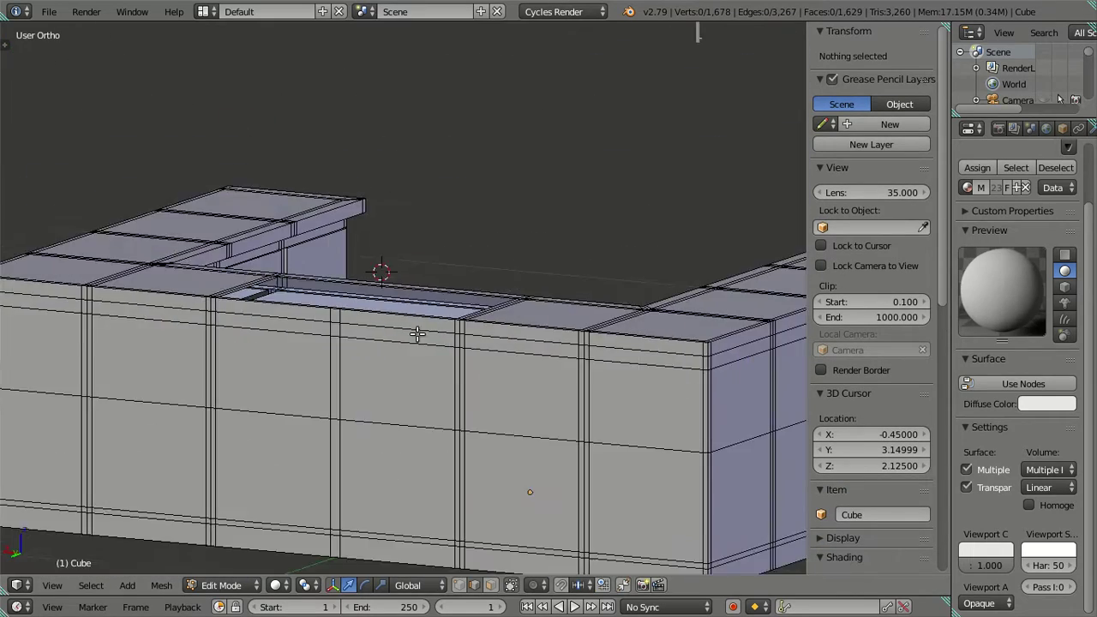
scroll(417, 334, "down", 4)
middle_click_drag(420, 428, 441, 317)
scroll(441, 318, "up", 3)
scroll(470, 326, "up", 3)
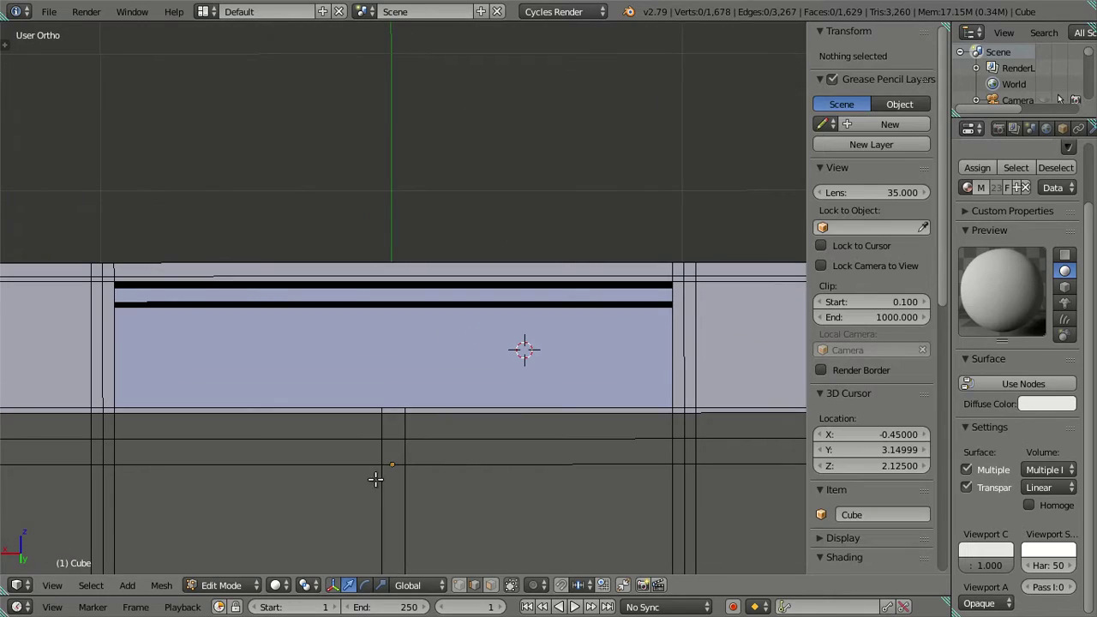
left_click(404, 488, "alt")
left_click(470, 487)
Add a new loop cut across the panel with Ctrl+R, then deselect everything
mouse_move(473, 325)
middle_mouse_down("shift")
mouse_move(472, 140)
mouse_move(491, 250)
mouse_move(446, 262)
mouse_move(502, 334)
mouse_move(617, 274)
middle_mouse_up("shift")
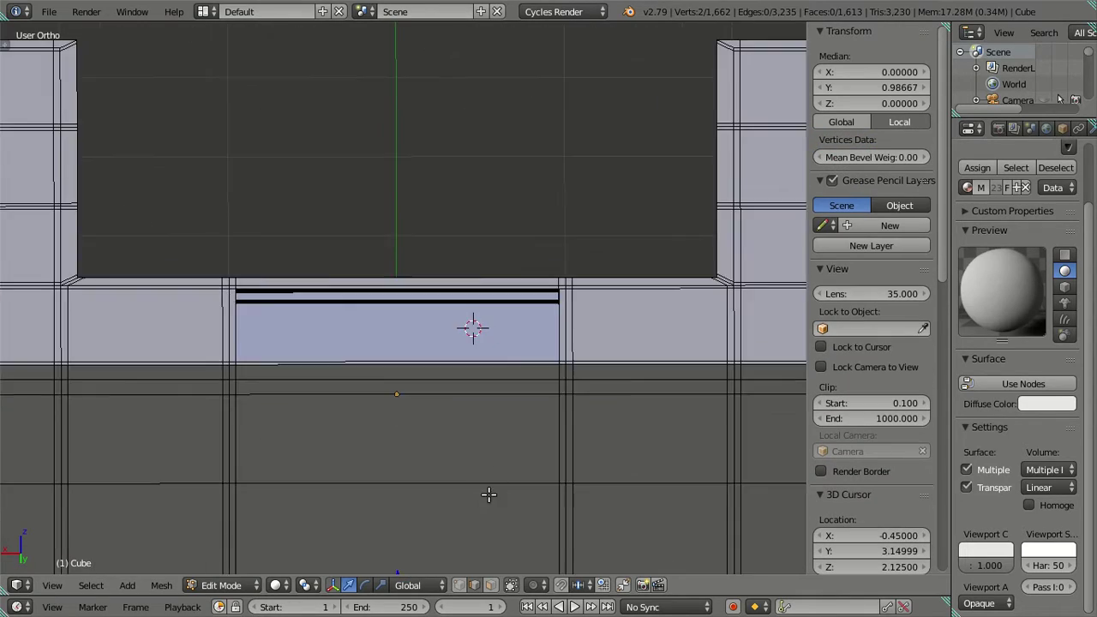
mouse_move(573, 351)
middle_mouse_down("shift")
mouse_move(406, 269)
mouse_move(526, 348)
mouse_move(532, 259)
middle_mouse_up("shift")
mouse_move(480, 315)
middle_mouse_down()
mouse_move(435, 282)
mouse_move(473, 255)
mouse_move(526, 337)
mouse_move(509, 378)
mouse_move(480, 360)
mouse_move(467, 261)
mouse_move(484, 259)
mouse_move(489, 271)
mouse_move(490, 240)
mouse_move(502, 313)
mouse_move(468, 355)
mouse_move(467, 232)
middle_mouse_up()
key("ctrl+r")
left_click(469, 255)
left_click(497, 262)
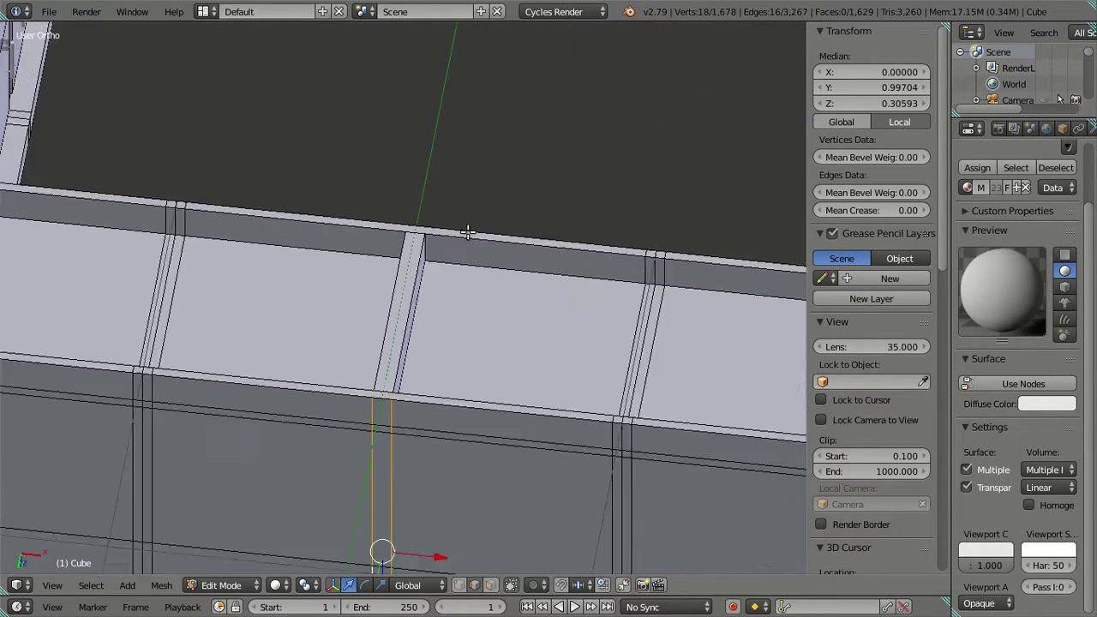
scroll(465, 231, "up", 4)
scroll(453, 197, "up", 2)
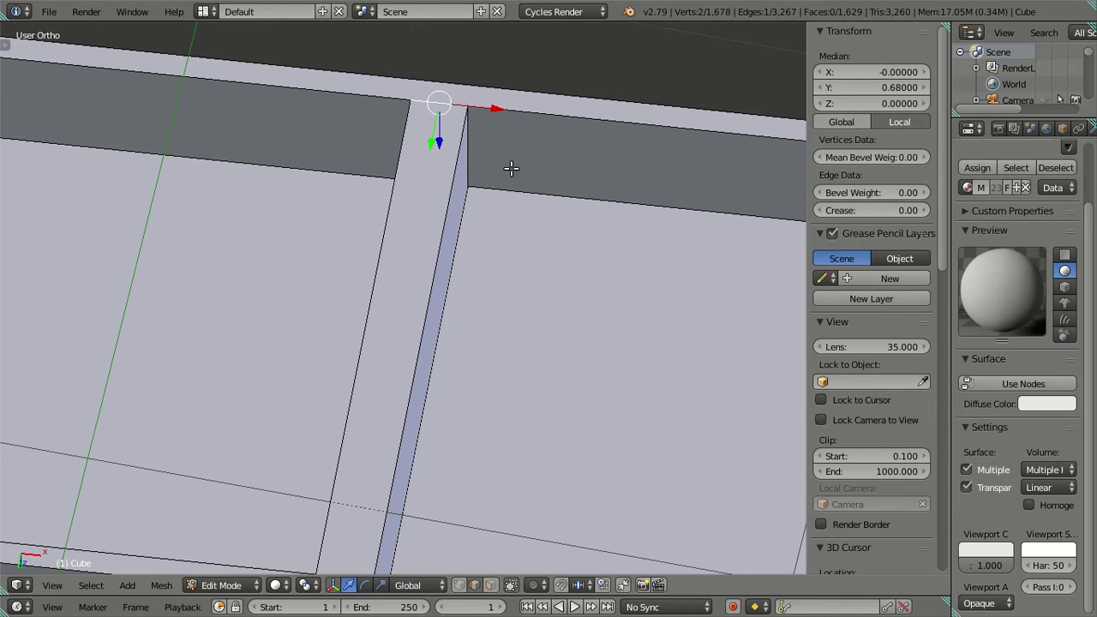
key("a")
scroll(505, 175, "down", 3)
mouse_move(502, 179)
middle_mouse_down()
mouse_move(472, 262)
mouse_move(479, 245)
mouse_move(438, 299)
mouse_move(448, 417)
mouse_move(424, 447)
mouse_move(423, 283)
mouse_move(438, 226)
mouse_move(465, 332)
mouse_move(245, 357)
mouse_move(225, 492)
mouse_move(373, 253)
mouse_move(421, 299)
mouse_move(634, 159)
mouse_move(496, 305)
mouse_move(538, 386)
mouse_move(489, 403)
mouse_move(478, 240)
mouse_move(411, 299)
mouse_move(427, 237)
mouse_move(423, 179)
mouse_move(457, 147)
mouse_move(385, 166)
mouse_move(439, 135)
mouse_move(461, 186)
mouse_move(485, 186)
mouse_move(502, 323)
mouse_move(447, 296)
mouse_move(448, 404)
mouse_move(442, 238)
mouse_move(466, 233)
middle_mouse_up()
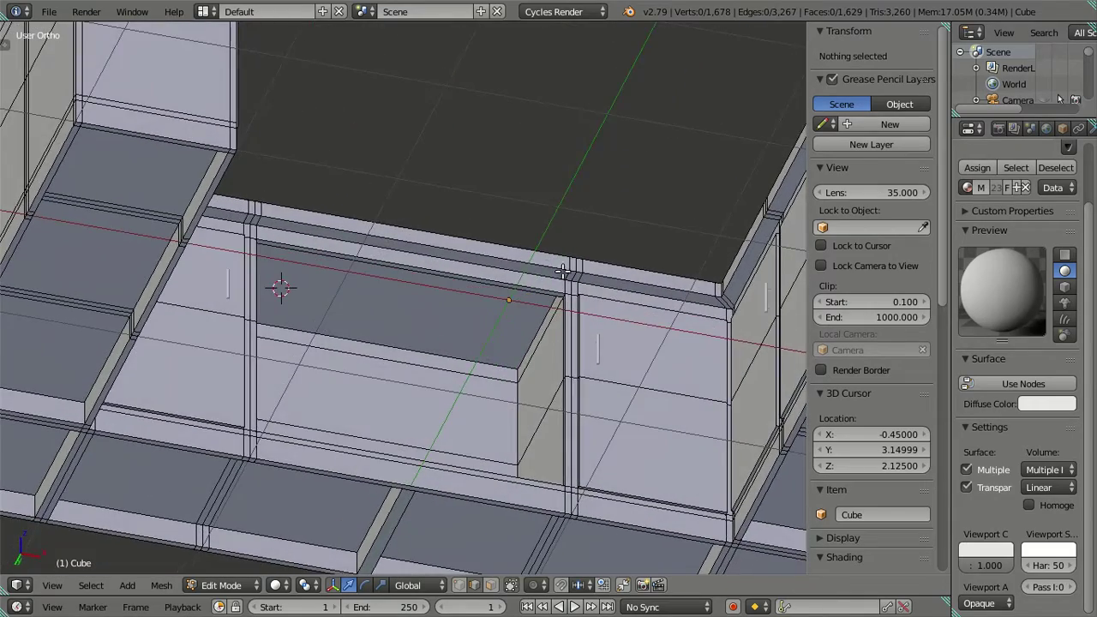
Delete the shelf box's top face and the faces along its front rail
scroll(563, 271, "up", 3)
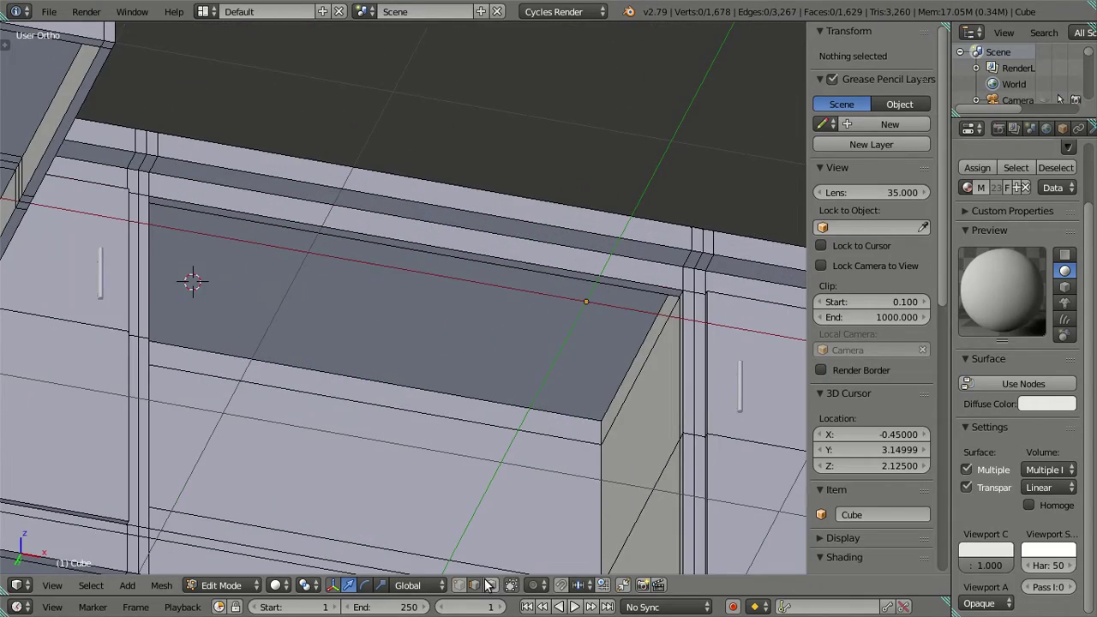
right_click(483, 391)
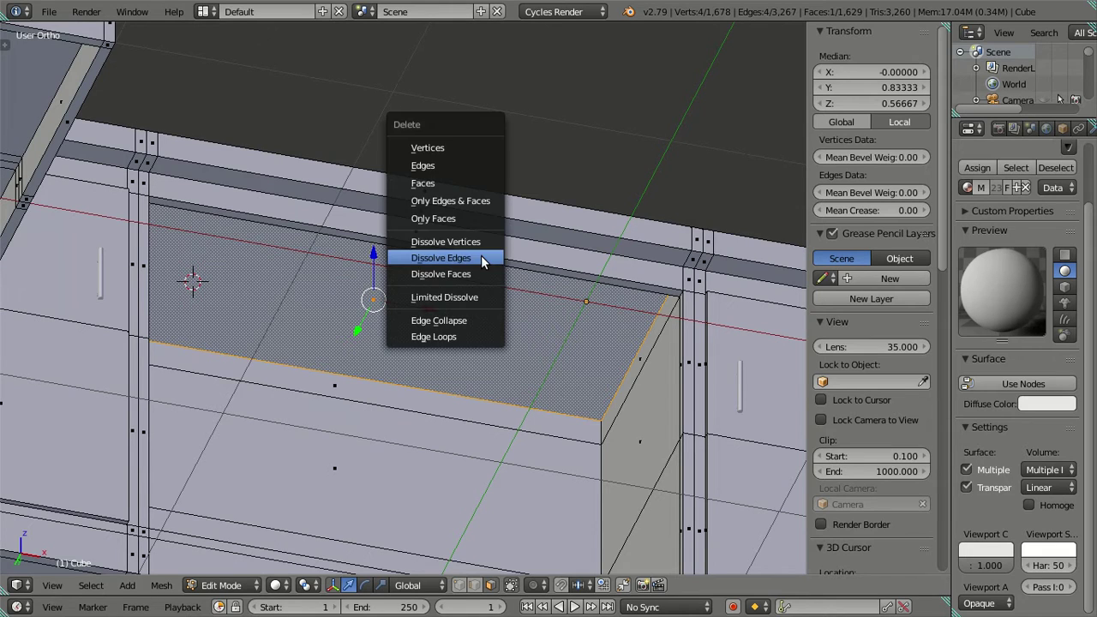
left_click(448, 182)
mouse_move(448, 182)
middle_mouse_down()
mouse_move(462, 377)
mouse_move(460, 328)
mouse_move(472, 325)
mouse_move(448, 326)
mouse_move(403, 284)
middle_mouse_up()
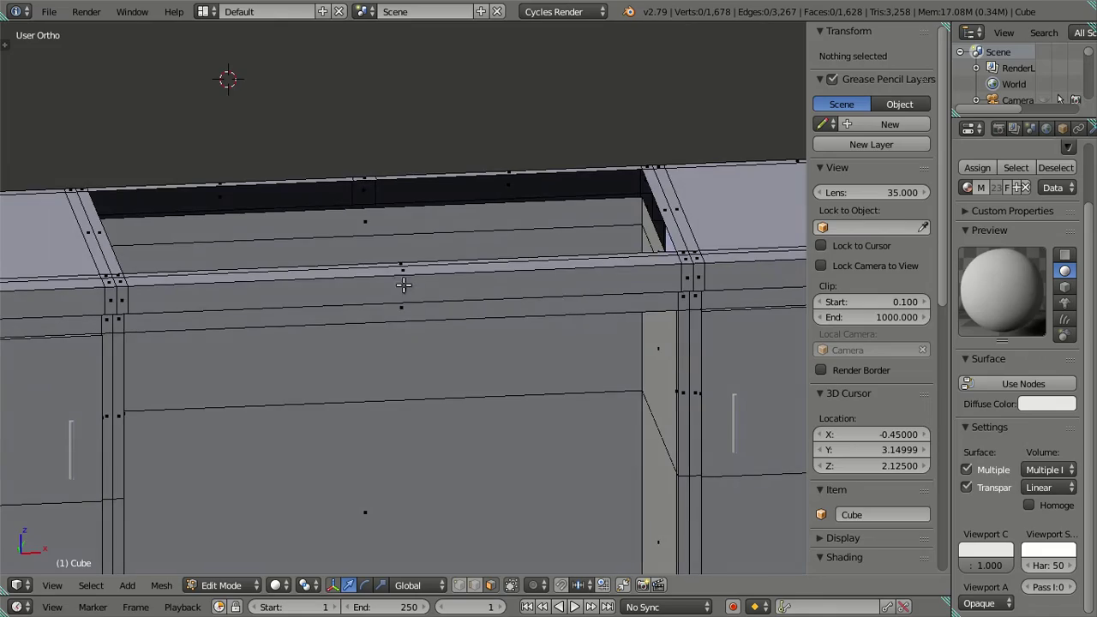
right_click(404, 285, "alt")
key("x")
left_click(565, 347)
Inspect the box's inner wall and an edge on the dark ledge, then deselect it
mouse_move(520, 338)
middle_mouse_down()
mouse_move(571, 326)
mouse_move(596, 341)
mouse_move(569, 325)
mouse_move(465, 325)
mouse_move(443, 343)
middle_mouse_up()
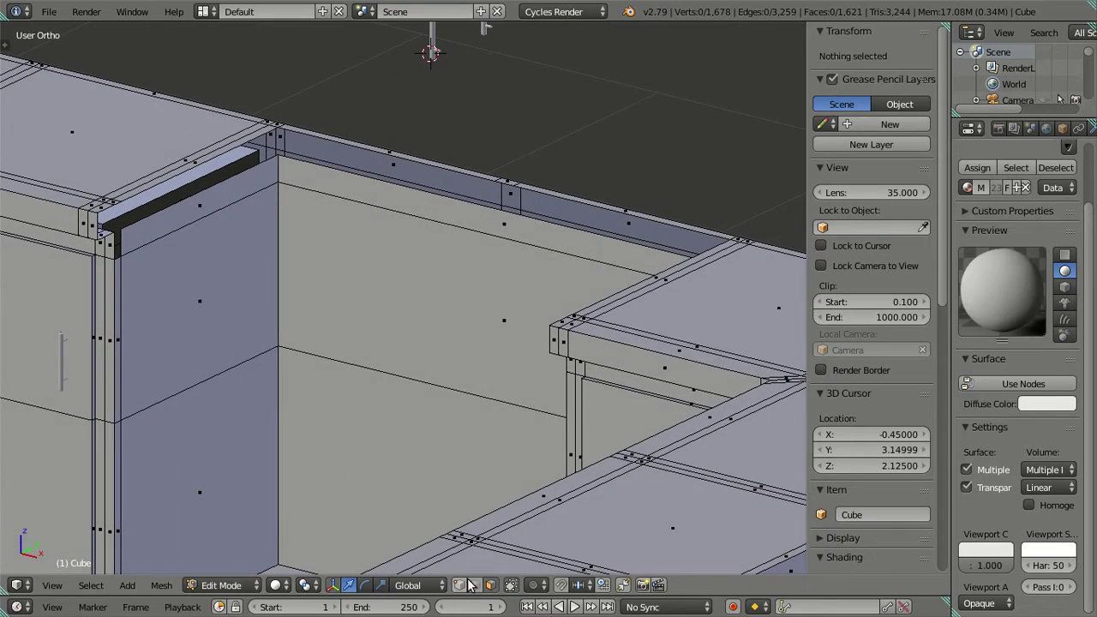
mouse_move(477, 377)
middle_mouse_down()
mouse_move(489, 420)
mouse_move(348, 394)
mouse_move(311, 372)
mouse_move(313, 313)
mouse_move(348, 286)
mouse_move(403, 328)
mouse_move(428, 313)
mouse_move(417, 248)
middle_mouse_up()
scroll(417, 249, "up", 2)
middle_click_drag(455, 362, 437, 364)
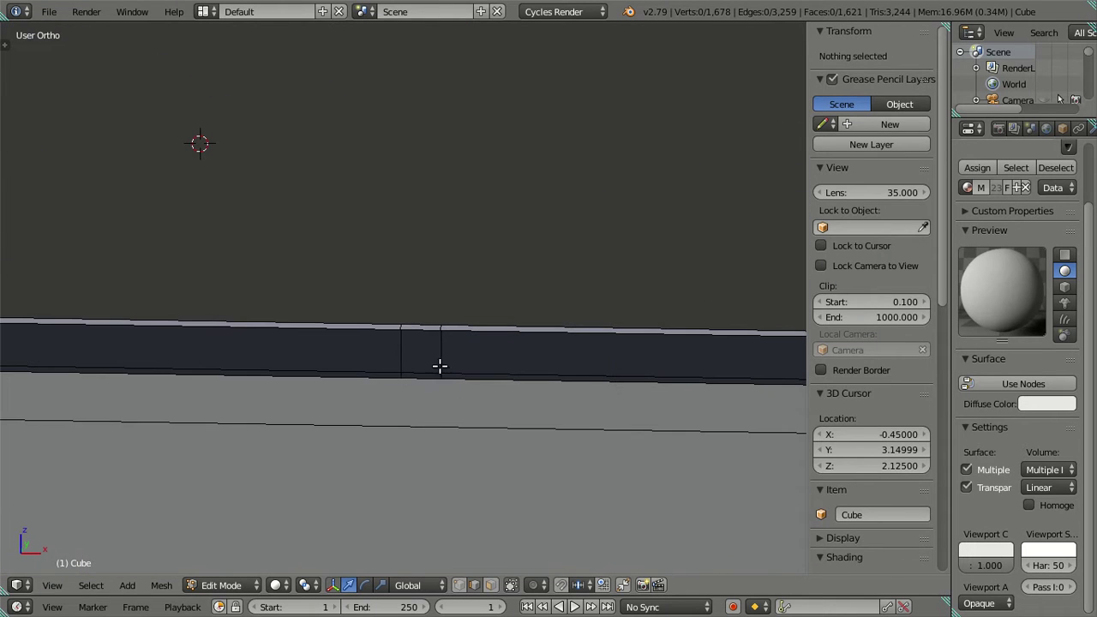
right_click(440, 358)
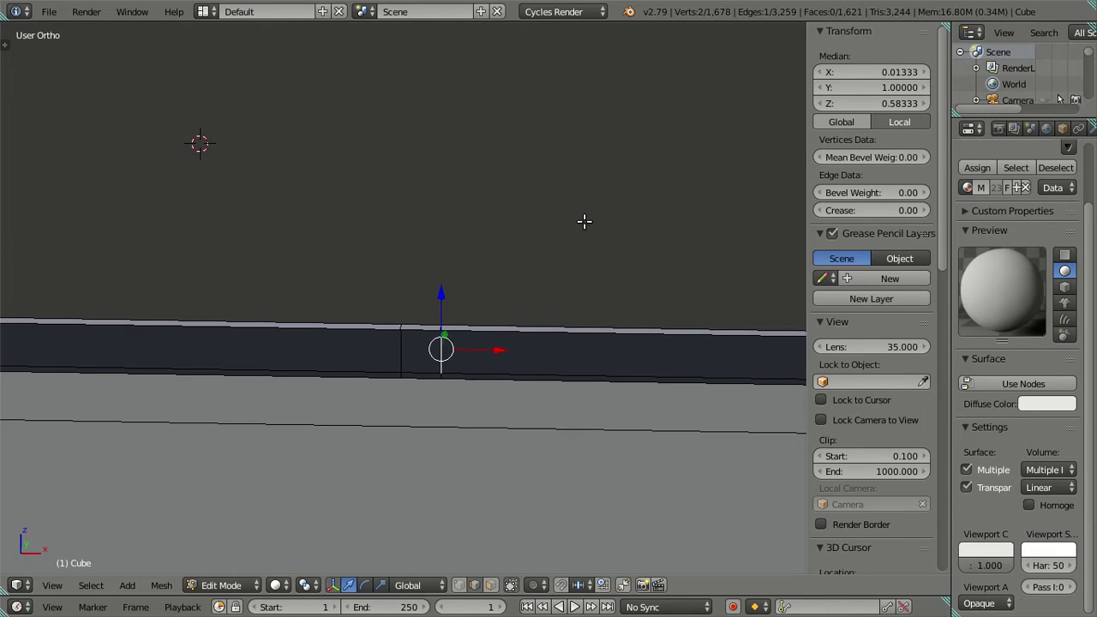
scroll(584, 222, "down", 2)
key("a")
middle_click_drag(526, 304, 470, 346)
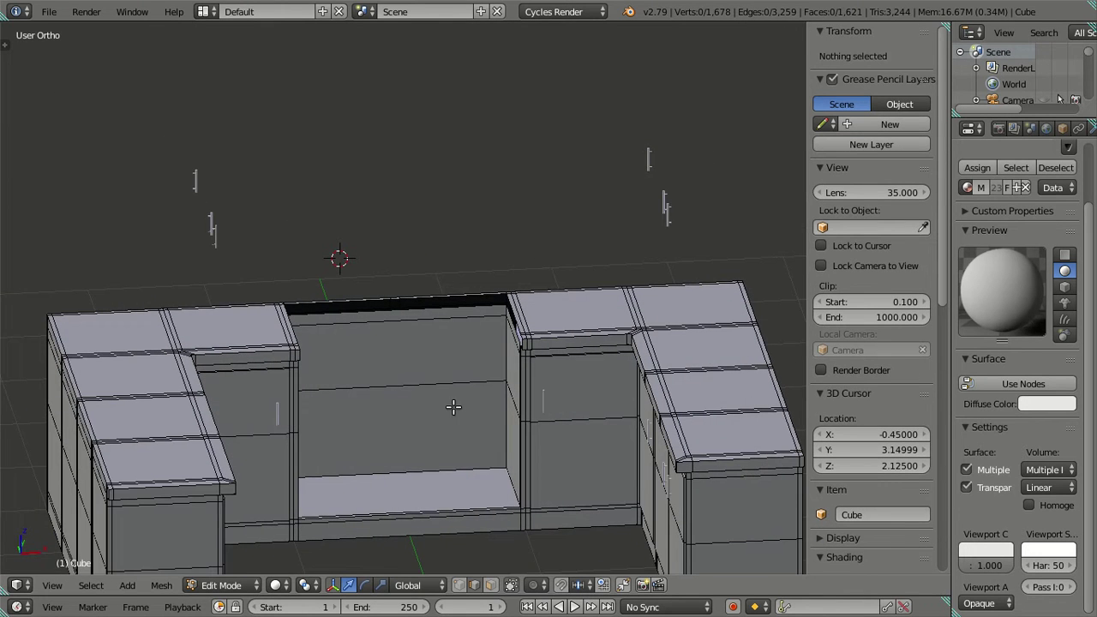
Place the first vertical loop cut through the recessed middle section
middle_click_drag(453, 407, 442, 346, "shift")
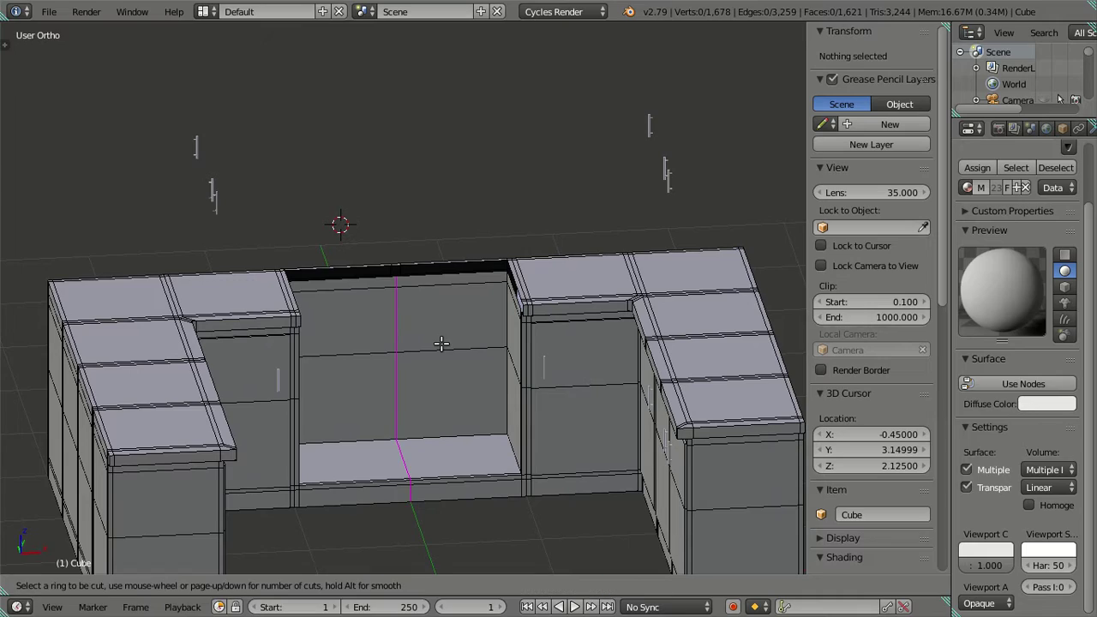
left_click(441, 344)
mouse_move(440, 343)
middle_mouse_down()
mouse_move(453, 359)
mouse_move(467, 289)
mouse_move(511, 412)
mouse_move(496, 247)
mouse_move(452, 454)
middle_mouse_up()
middle_click_drag(533, 503, 531, 259, "shift")
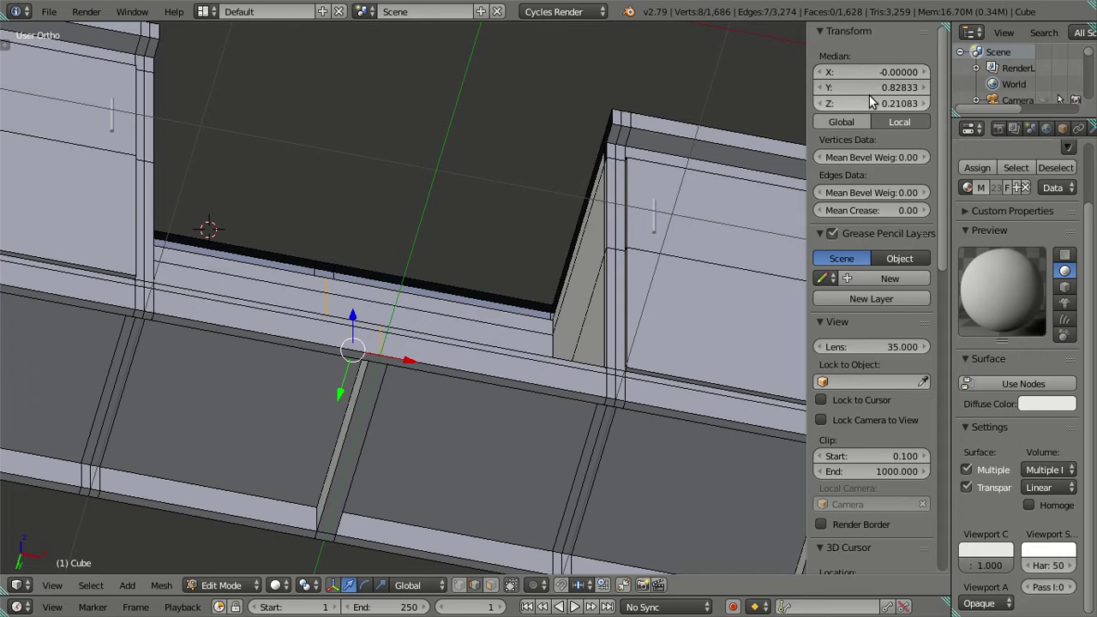
middle_click_drag(582, 268, 563, 353)
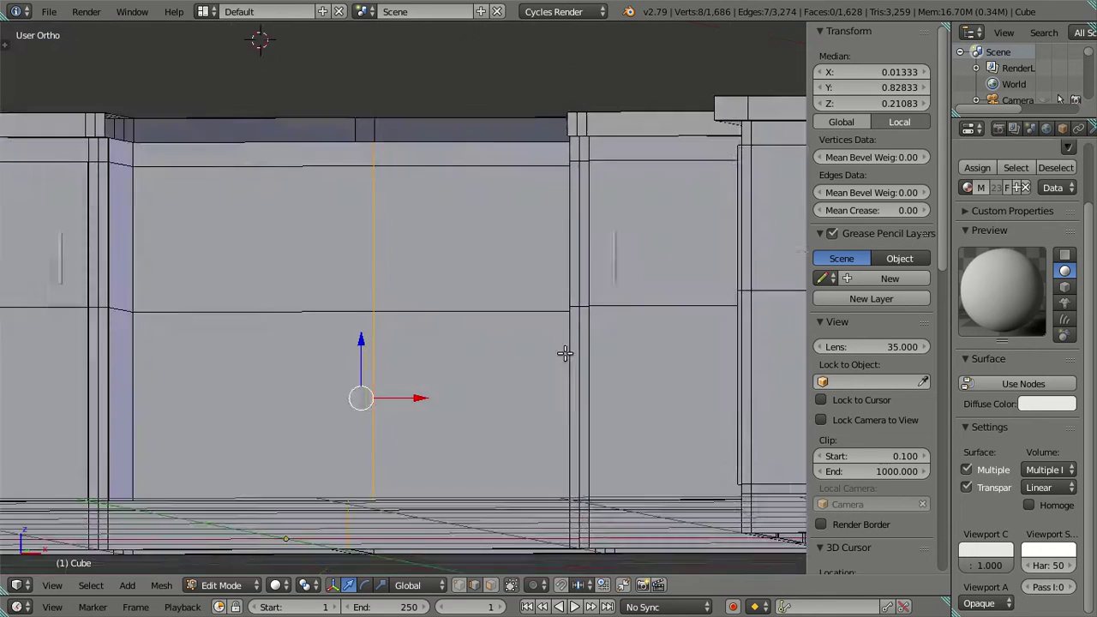
Add a second vertical loop cut through the recess at its default position, then clear the selection
key("a")
right_click(348, 126)
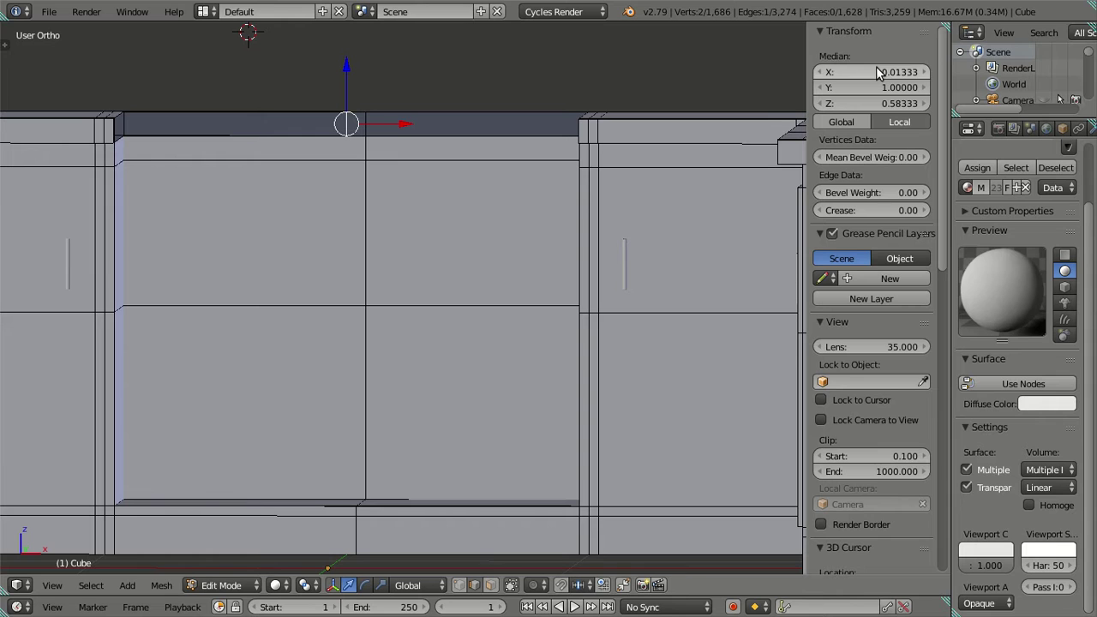
key("Escape")
key("a")
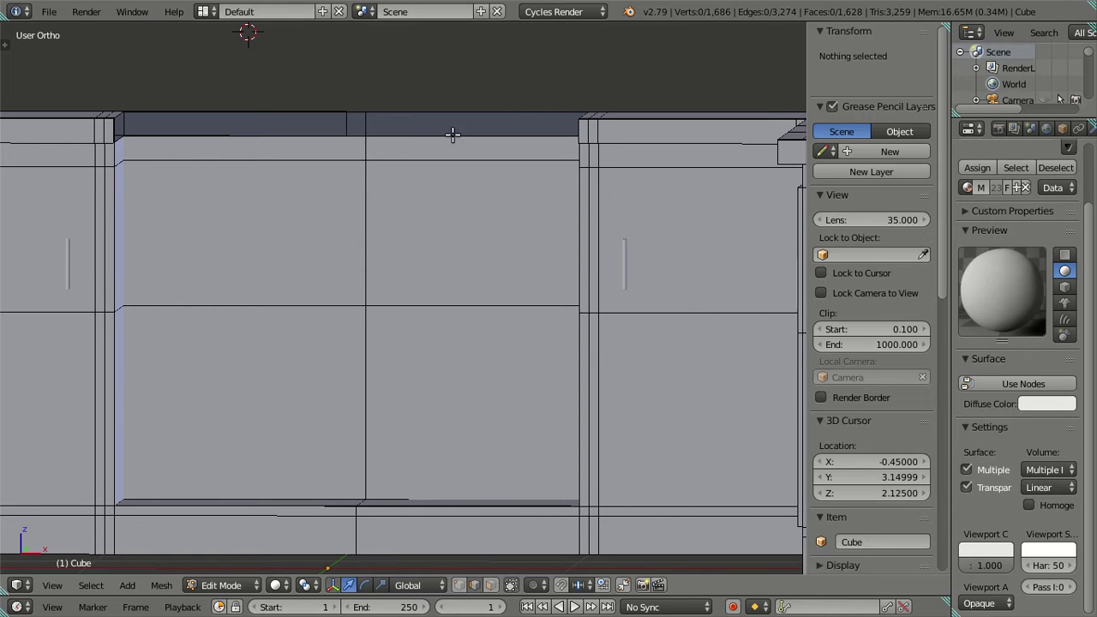
left_click(266, 175)
right_click(266, 176)
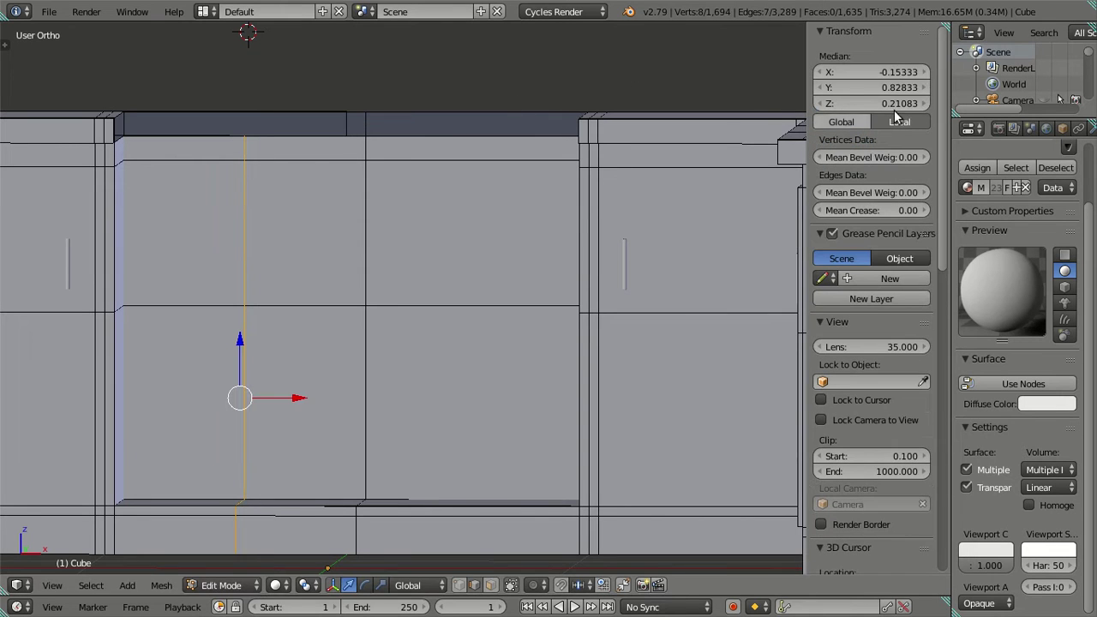
key("a")
mouse_move(537, 242)
middle_mouse_down()
mouse_move(497, 179)
mouse_move(506, 101)
middle_mouse_up()
scroll(445, 257, "up", 3)
scroll(448, 300, "up", 3)
scroll(438, 247, "up", 2)
In wireframe view, delete the selected face on the diagonal ledge strip
middle_click_drag(420, 330, 433, 451)
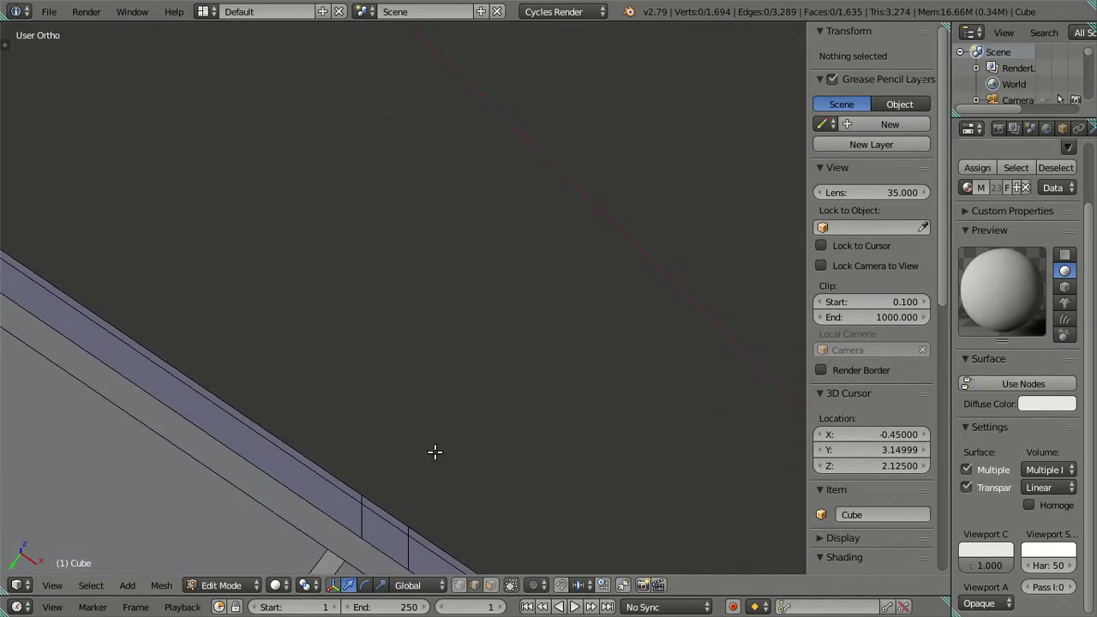
mouse_move(448, 409)
middle_mouse_down()
mouse_move(457, 396)
mouse_move(406, 460)
mouse_move(409, 328)
mouse_move(412, 428)
middle_mouse_up()
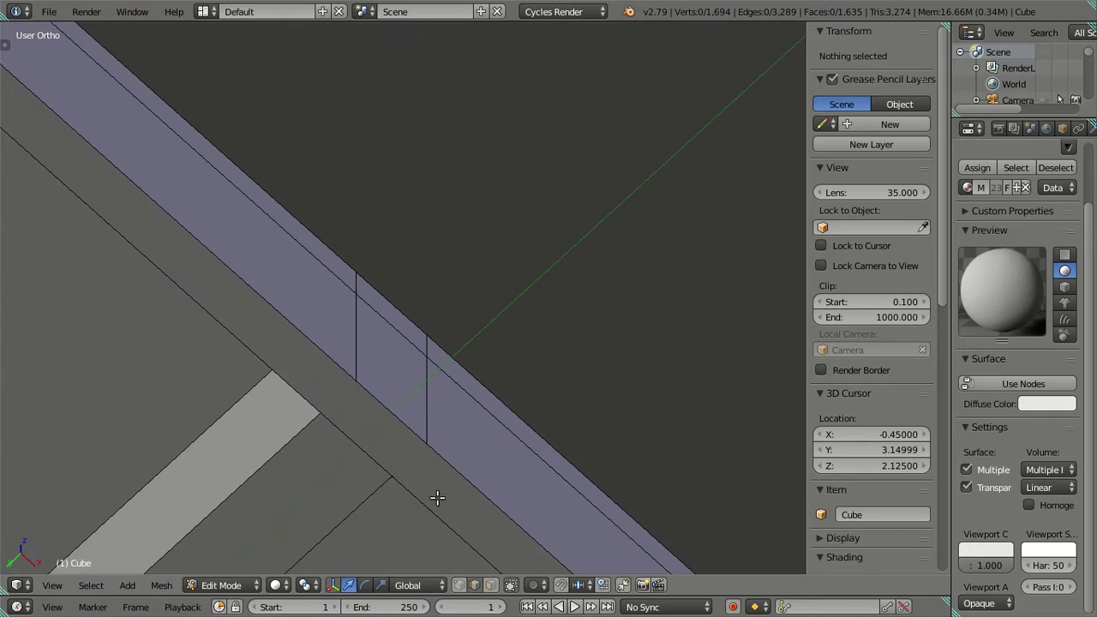
key("z")
key("z")
scroll(406, 483, "up", 1)
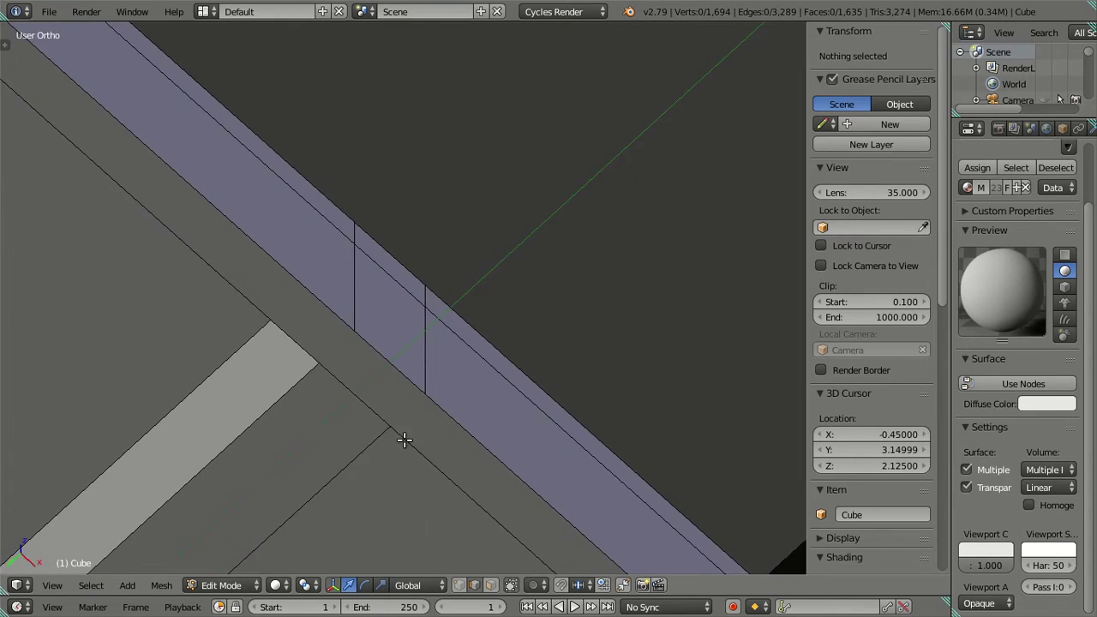
scroll(403, 441, "up", 2)
scroll(419, 480, "up", 4)
mouse_move(439, 429)
middle_mouse_down()
mouse_move(391, 396)
mouse_move(433, 335)
mouse_move(554, 362)
mouse_move(566, 380)
mouse_move(560, 355)
mouse_move(535, 380)
middle_mouse_up()
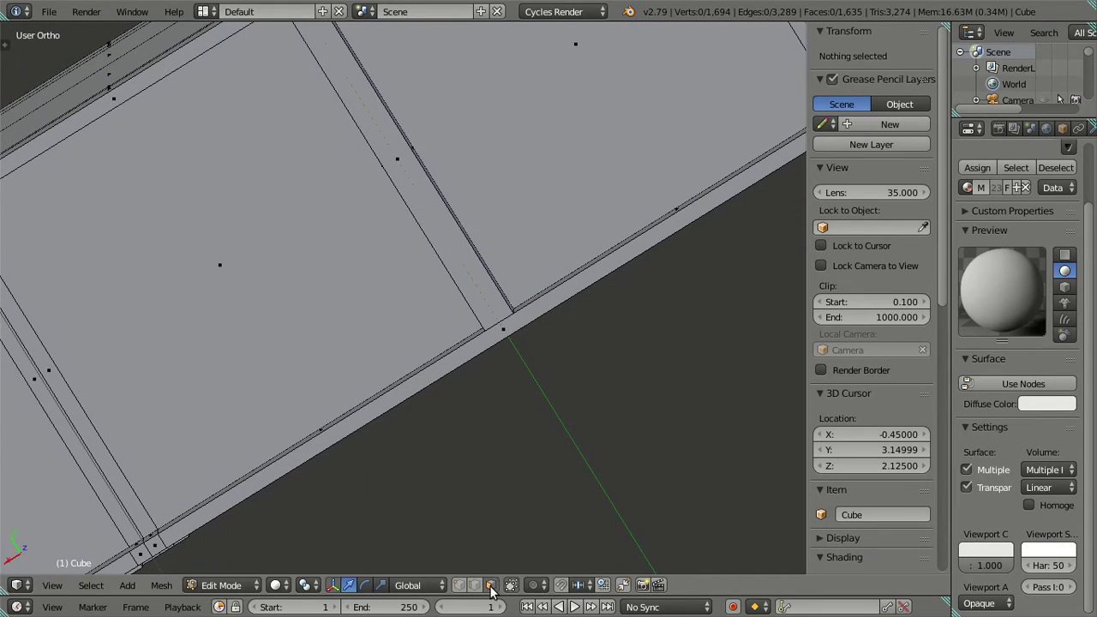
right_click(476, 341, "alt")
key("x")
left_click(550, 343)
mouse_move(550, 344)
middle_mouse_down()
mouse_move(529, 352)
mouse_move(411, 254)
mouse_move(306, 330)
mouse_move(279, 407)
middle_mouse_up()
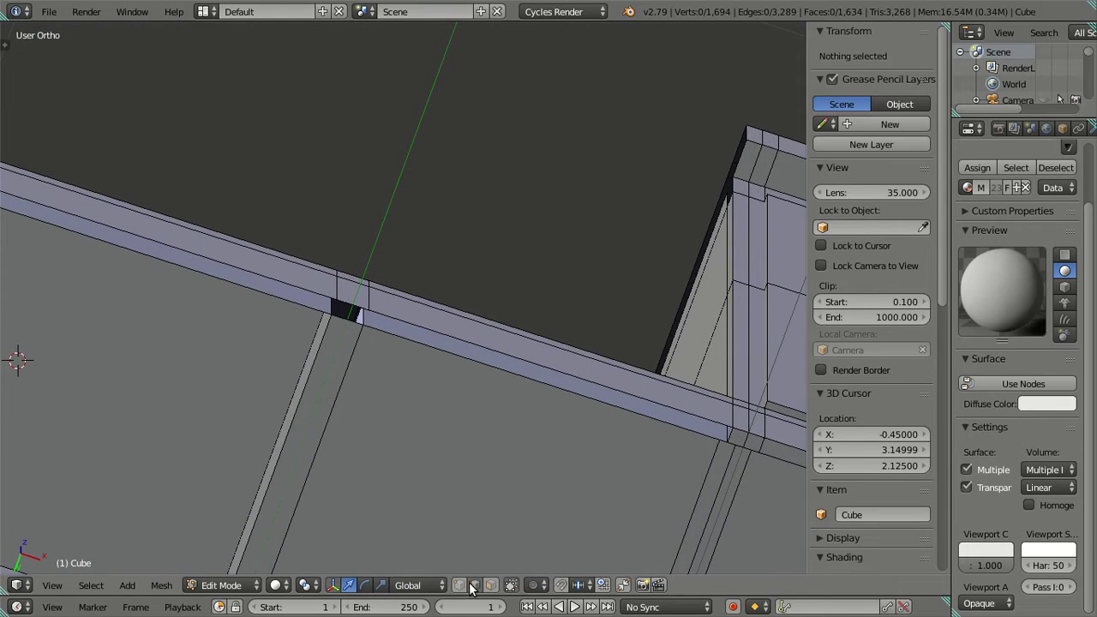
scroll(353, 293, "up", 2)
Select the lower ledge strip edges and the edges bordering the small dark hole
right_click(379, 371, "alt")
key("KP_Decimal")
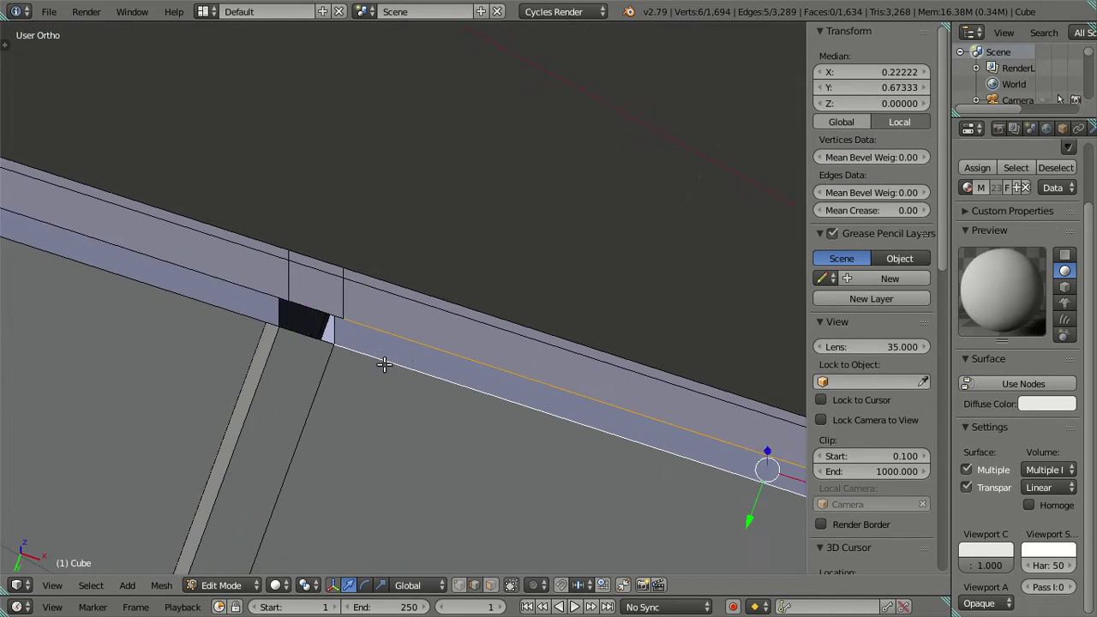
mouse_move(593, 388)
middle_mouse_down()
mouse_move(583, 516)
mouse_move(557, 410)
middle_mouse_up()
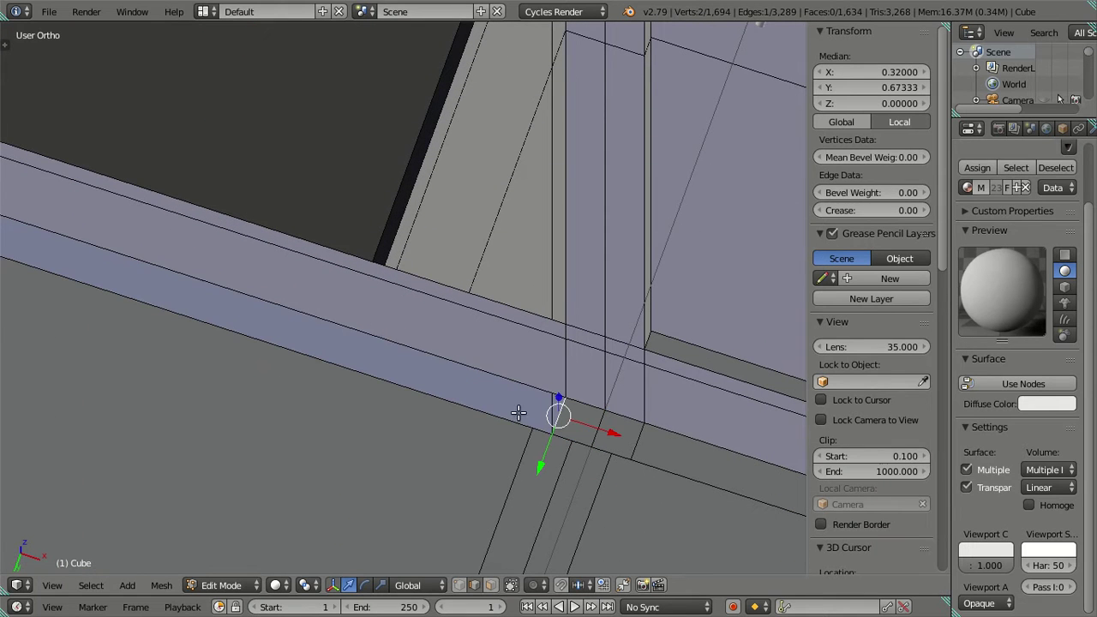
key("a")
mouse_move(440, 379)
middle_mouse_down()
mouse_move(320, 372)
mouse_move(404, 335)
mouse_move(566, 349)
mouse_move(384, 272)
middle_mouse_up()
right_click(341, 260)
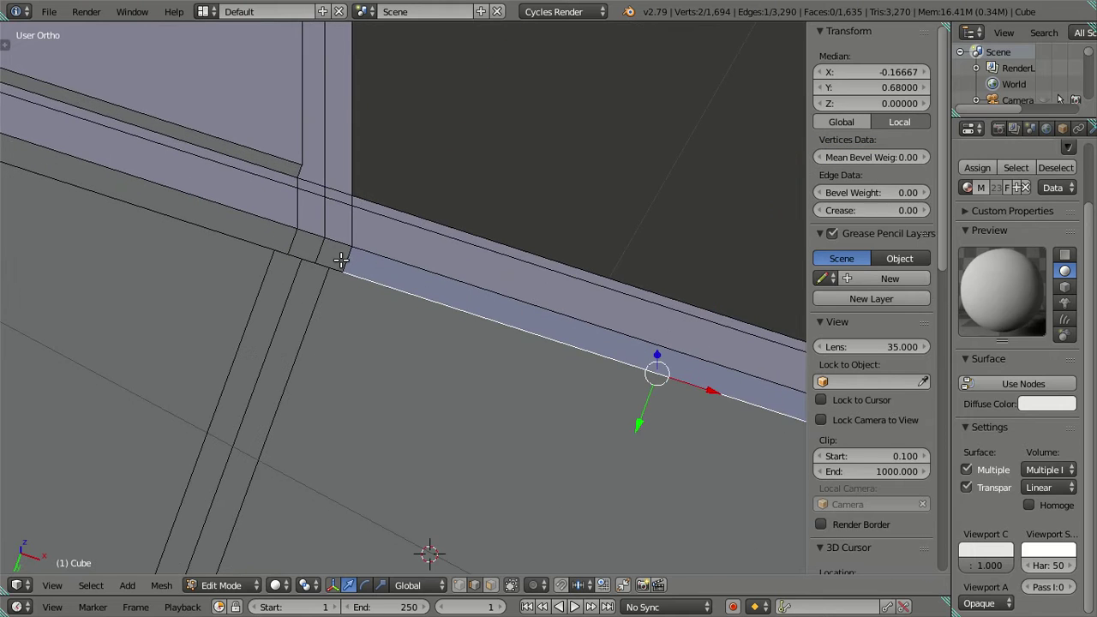
right_click(383, 249, "shift")
scroll(416, 299, "down", 4)
middle_click_drag(612, 373, 386, 311, "shift")
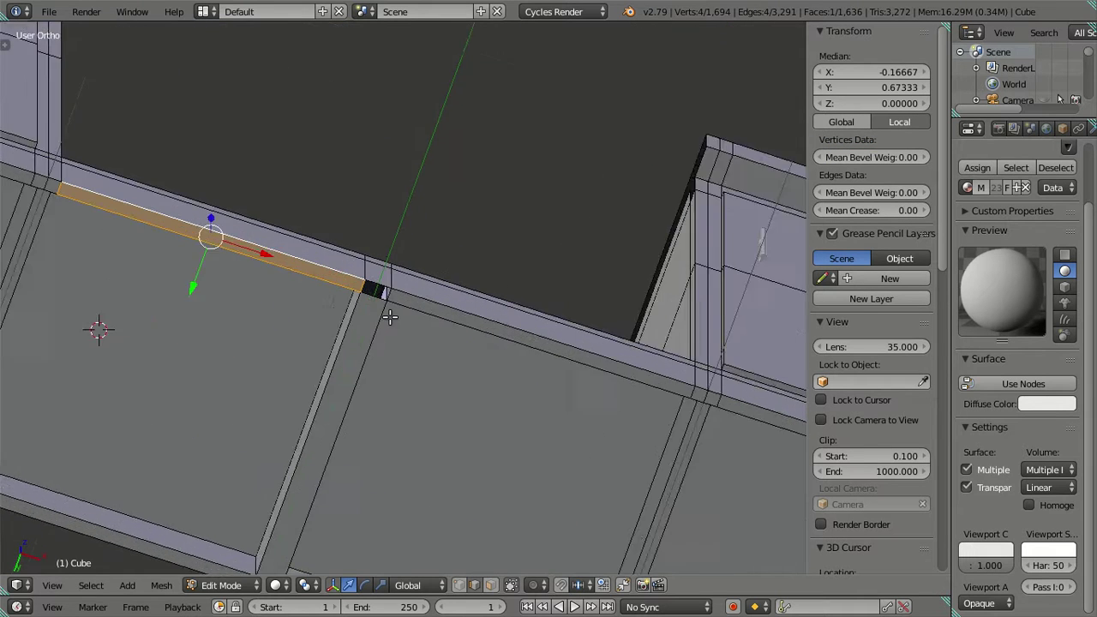
scroll(303, 303, "up", 5)
right_click(296, 283, "shift")
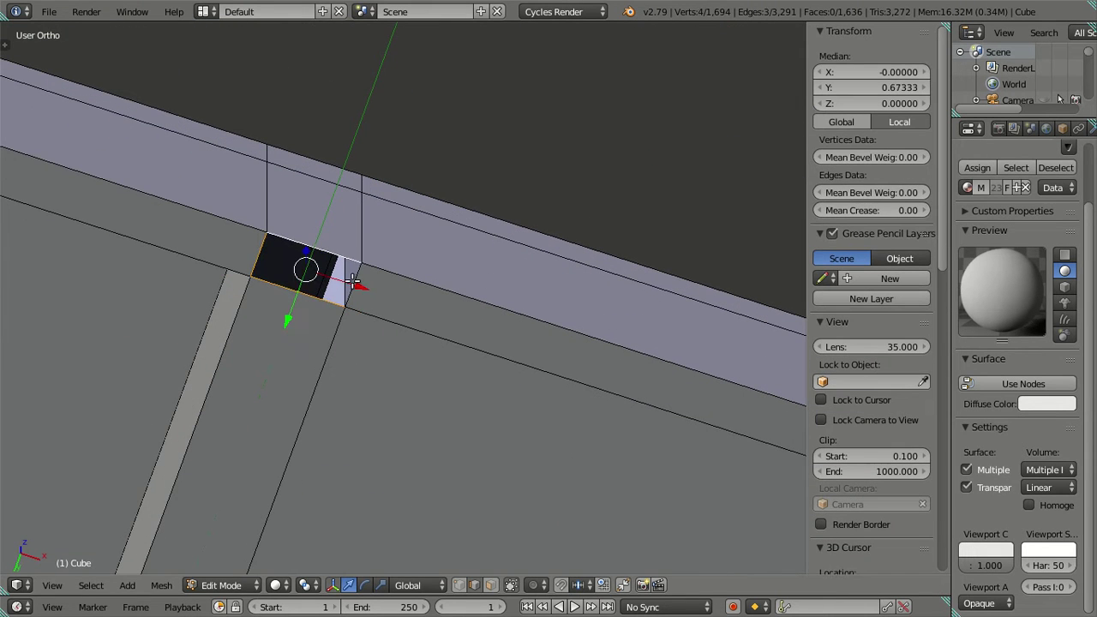
mouse_move(410, 303)
middle_mouse_down()
mouse_move(472, 360)
mouse_move(472, 326)
mouse_move(534, 354)
middle_mouse_up()
Fill the gap at the first ledge corner's vertical edge with a new face
scroll(475, 301, "up", 4)
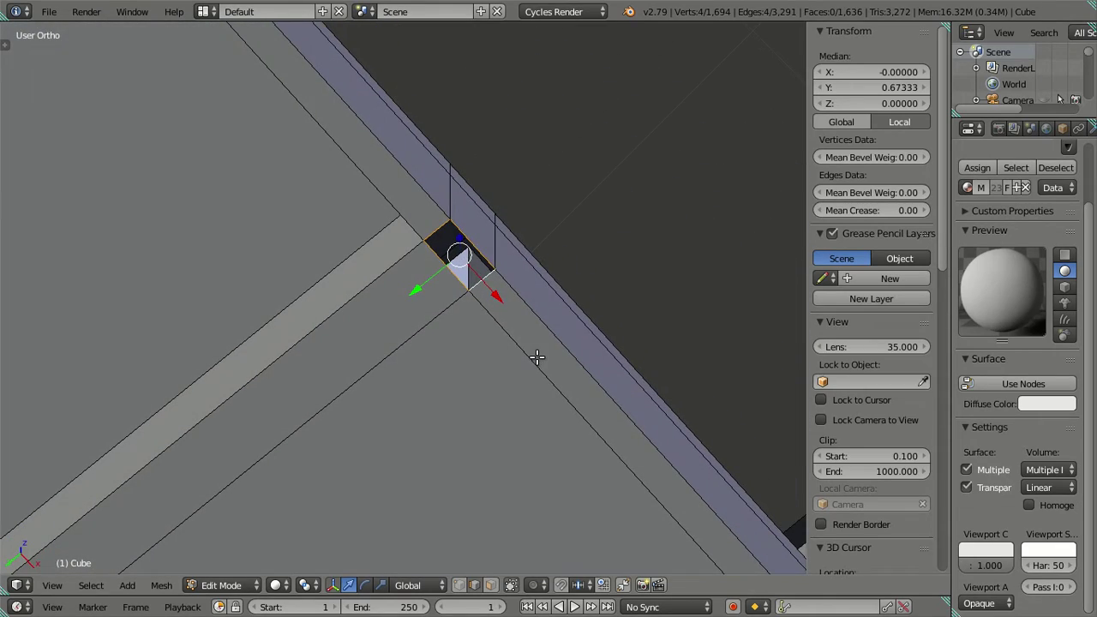
key("a")
mouse_move(502, 319)
middle_mouse_down()
mouse_move(487, 274)
mouse_move(455, 325)
mouse_move(419, 445)
mouse_move(401, 457)
middle_mouse_up()
scroll(448, 245, "down", 4)
mouse_move(448, 245)
middle_mouse_down("shift")
mouse_move(441, 375)
mouse_move(522, 306)
mouse_move(496, 294)
mouse_move(477, 326)
mouse_move(338, 320)
mouse_move(370, 353)
mouse_move(294, 186)
mouse_move(460, 335)
middle_mouse_up("shift")
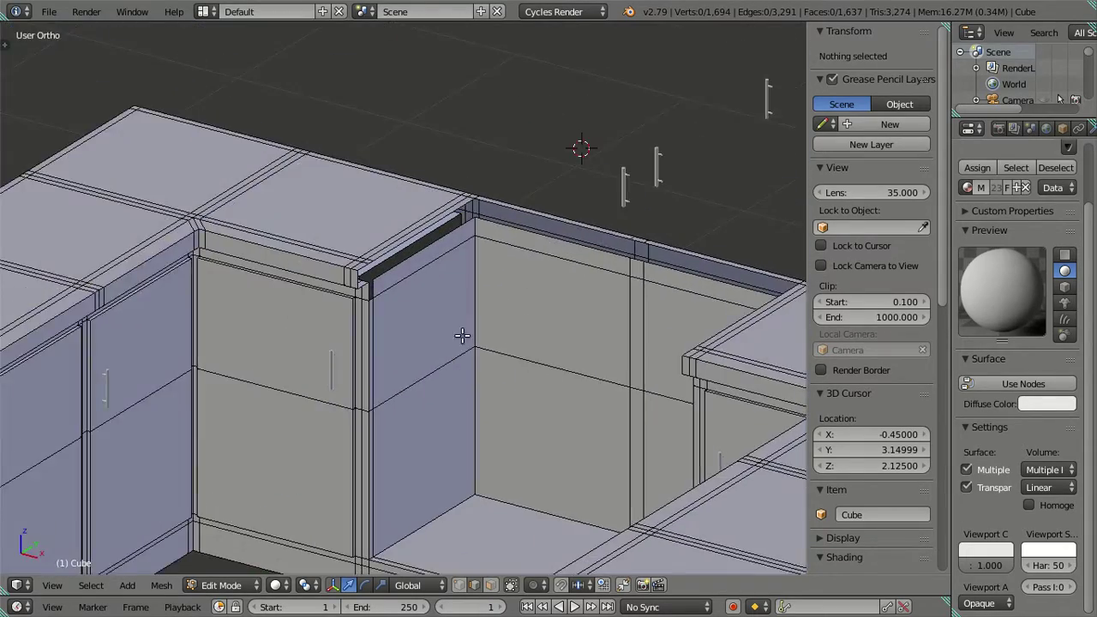
scroll(377, 385, "up", 5)
middle_click_drag(377, 384, 501, 422)
scroll(501, 422, "up", 3)
right_click(301, 368)
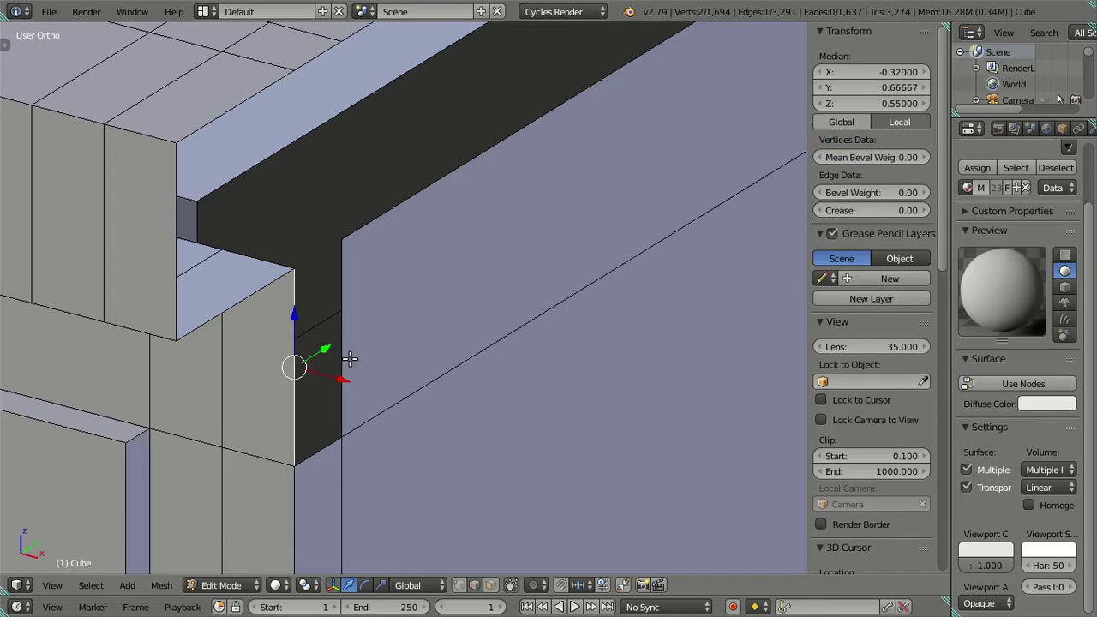
scroll(352, 358, "down", 3)
key("f")
key("a")
Fill the next ledge corner gap with a face and clear the selection
mouse_move(355, 360)
middle_mouse_down()
mouse_move(624, 423)
mouse_move(526, 350)
mouse_move(290, 358)
mouse_move(526, 325)
mouse_move(431, 357)
middle_mouse_up()
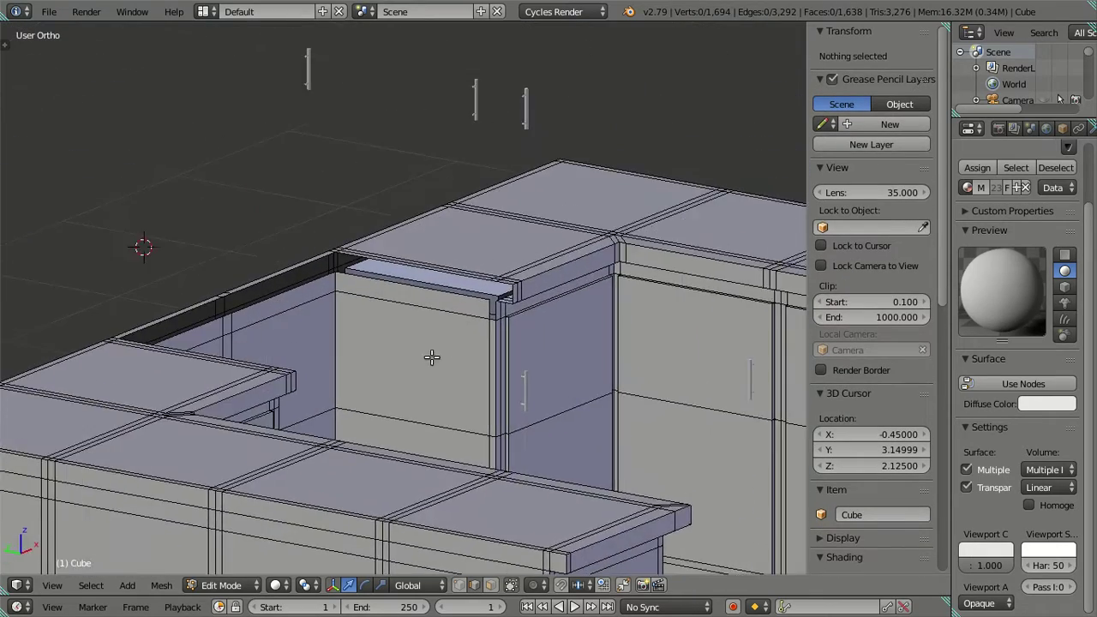
scroll(431, 357, "up", 4)
scroll(349, 359, "up", 2)
middle_click_drag(350, 358, 403, 355)
right_click(383, 343)
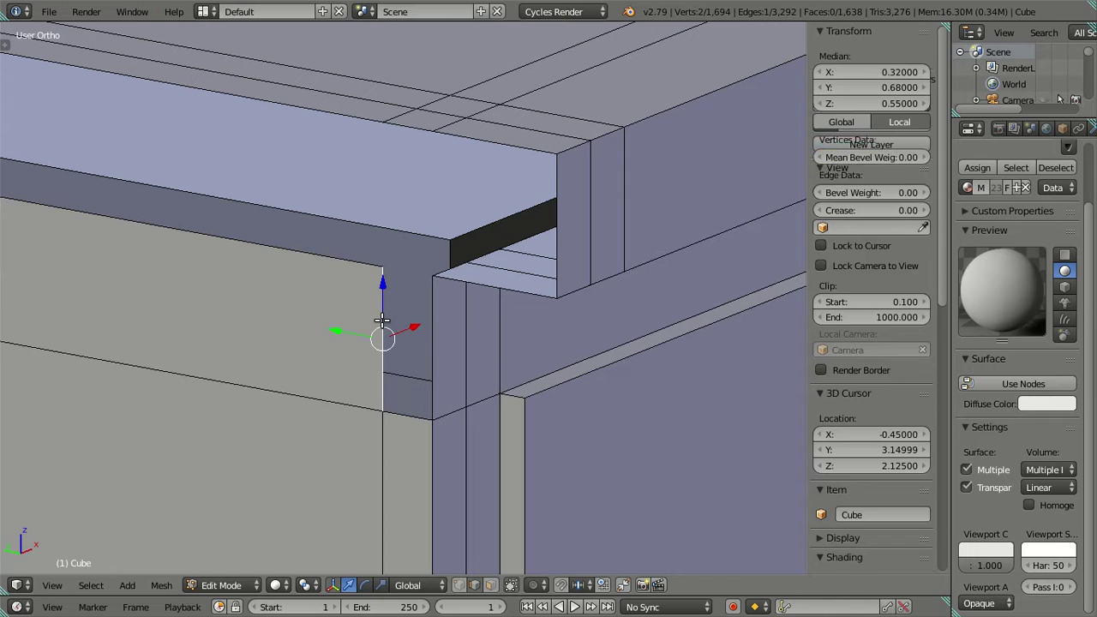
key("f")
key("a")
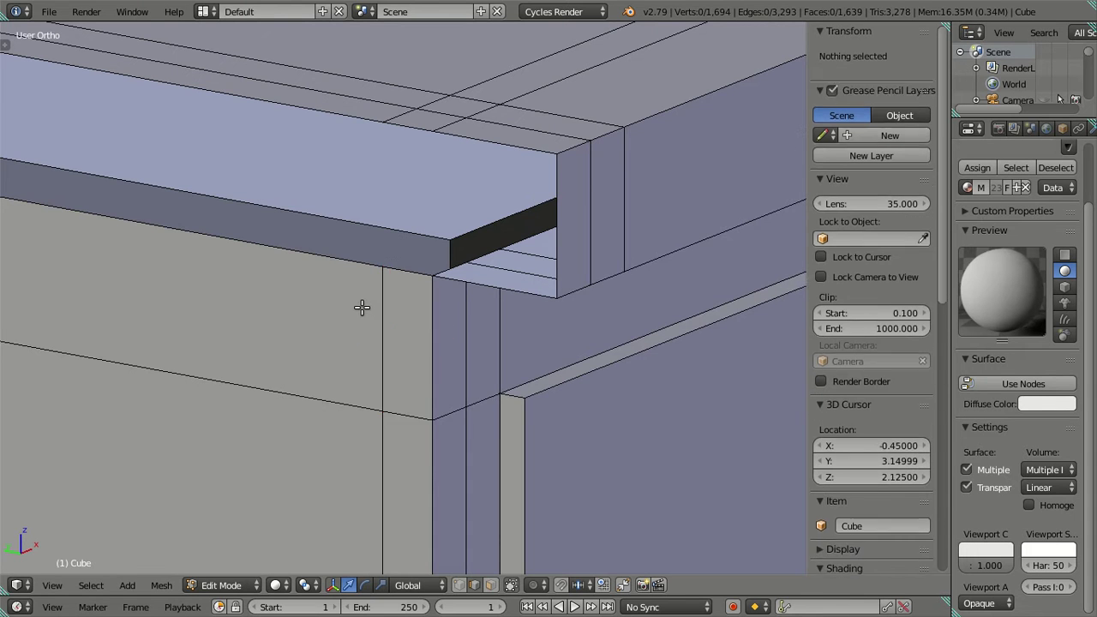
Bridge the top rail gap beside the corner block, then select the black panel's bottom edge
middle_click_drag(363, 305, 448, 308)
scroll(440, 289, "up", 2)
right_click(440, 283)
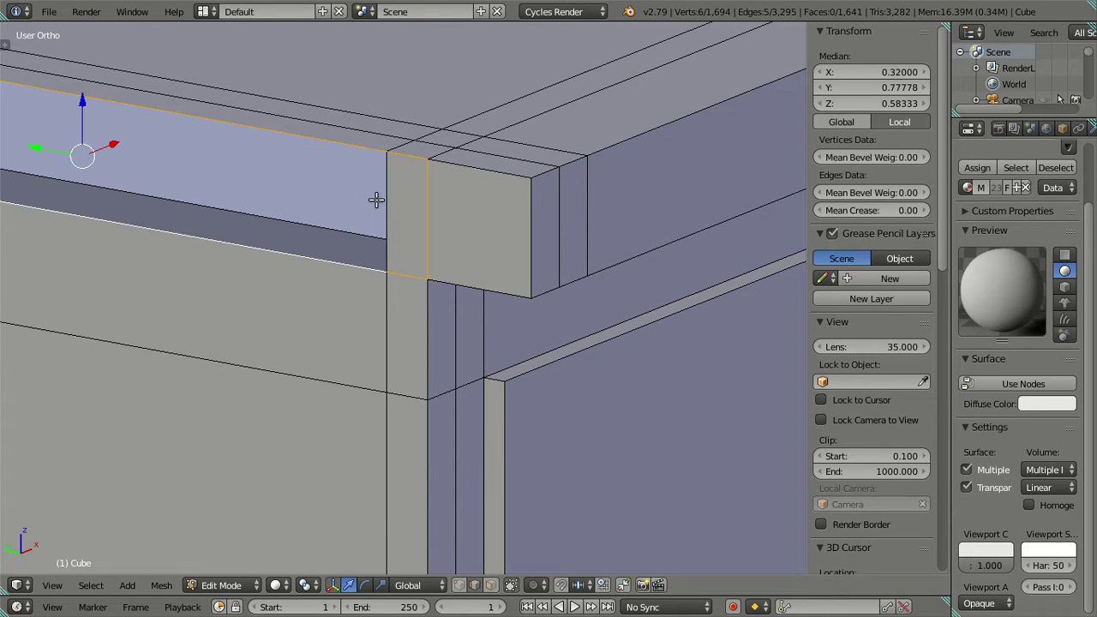
right_click(326, 247, "shift")
scroll(317, 257, "down", 2)
mouse_move(306, 274)
middle_mouse_down()
mouse_move(297, 304)
mouse_move(465, 357)
mouse_move(444, 381)
mouse_move(419, 365)
middle_mouse_up()
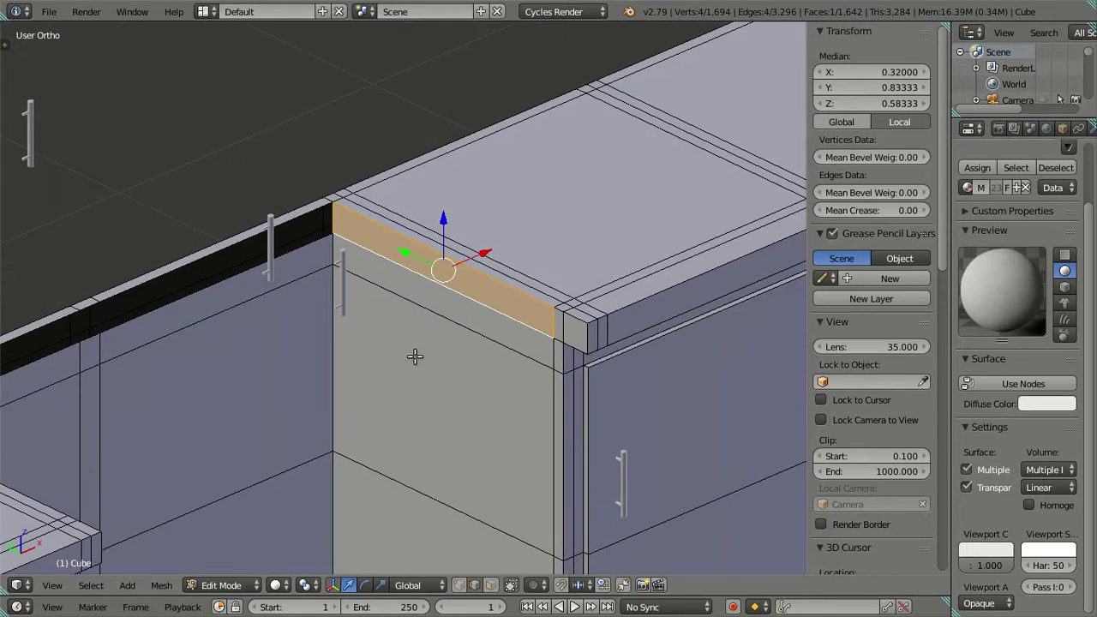
scroll(317, 269, "up", 3)
key("a")
mouse_move(318, 269)
middle_mouse_down("shift")
mouse_move(590, 419)
mouse_move(487, 401)
mouse_move(497, 404)
middle_mouse_up("shift")
scroll(531, 421, "up", 2)
right_click(497, 402)
mouse_move(547, 341)
middle_mouse_down()
mouse_move(578, 387)
mouse_move(593, 330)
middle_mouse_up()
middle_click_drag(486, 367, 628, 382)
Select the dark opening's border edges, checking in wireframe, and fill them with a face
key("a")
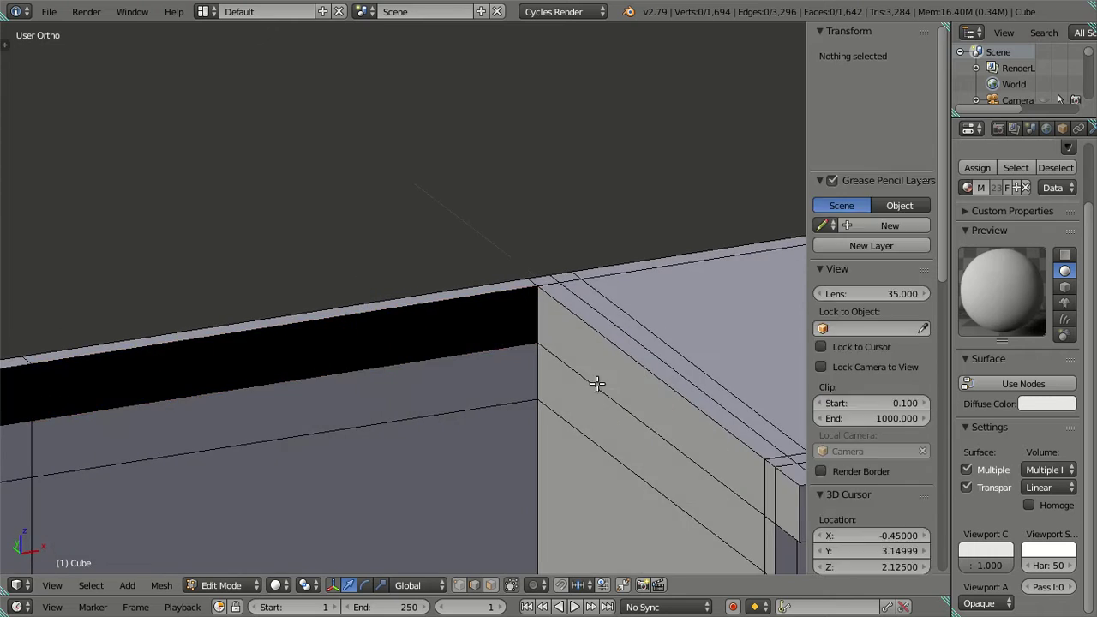
key("z")
key("z")
right_click(571, 386)
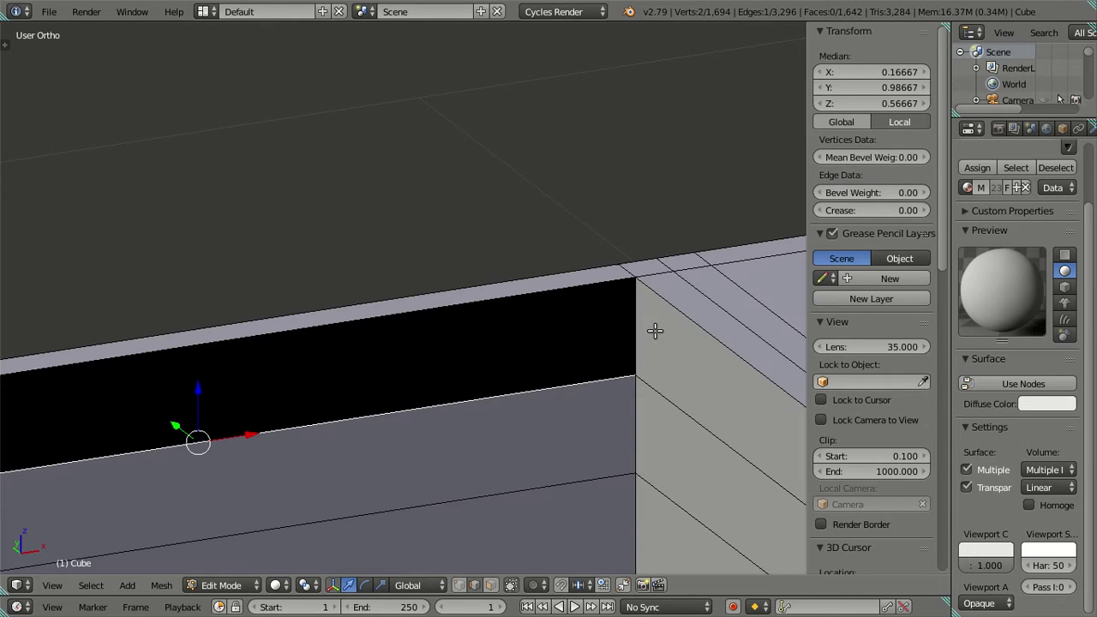
key("z")
middle_click_drag(594, 320, 500, 362)
right_click(499, 362, "shift")
scroll(489, 358, "down", 2)
key("z")
scroll(506, 406, "down", 2)
key("f")
Fill the four-vertex gap at the wall corner below the dark face
mouse_move(563, 396)
middle_mouse_down()
mouse_move(257, 386)
mouse_move(298, 449)
mouse_move(257, 443)
mouse_move(269, 448)
mouse_move(353, 360)
middle_mouse_up()
scroll(353, 360, "up", 4)
right_click(334, 361)
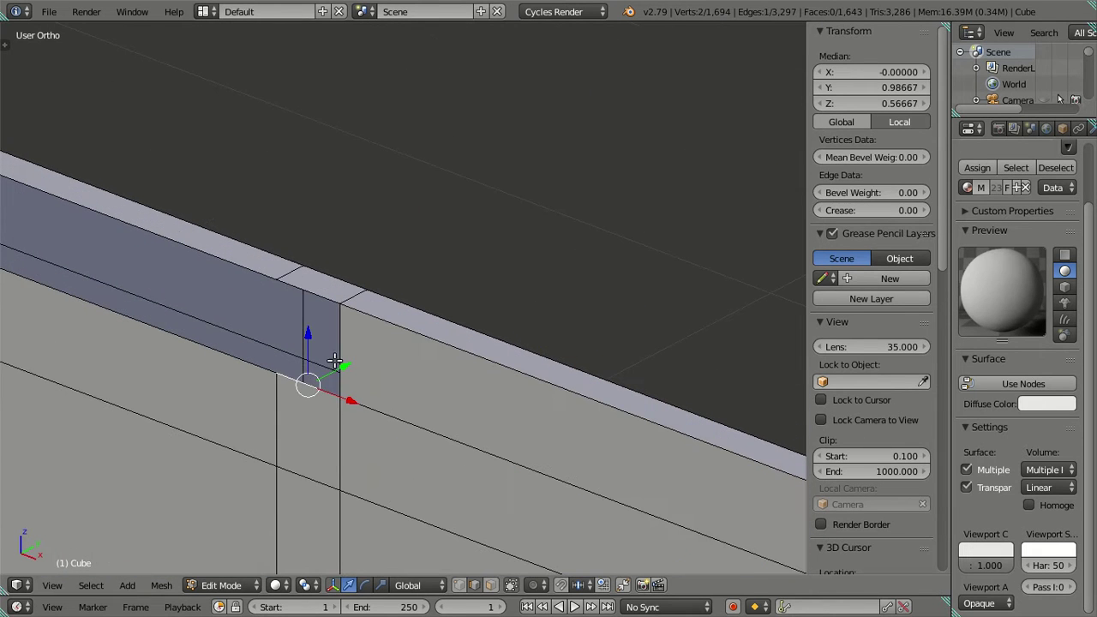
right_click(235, 341)
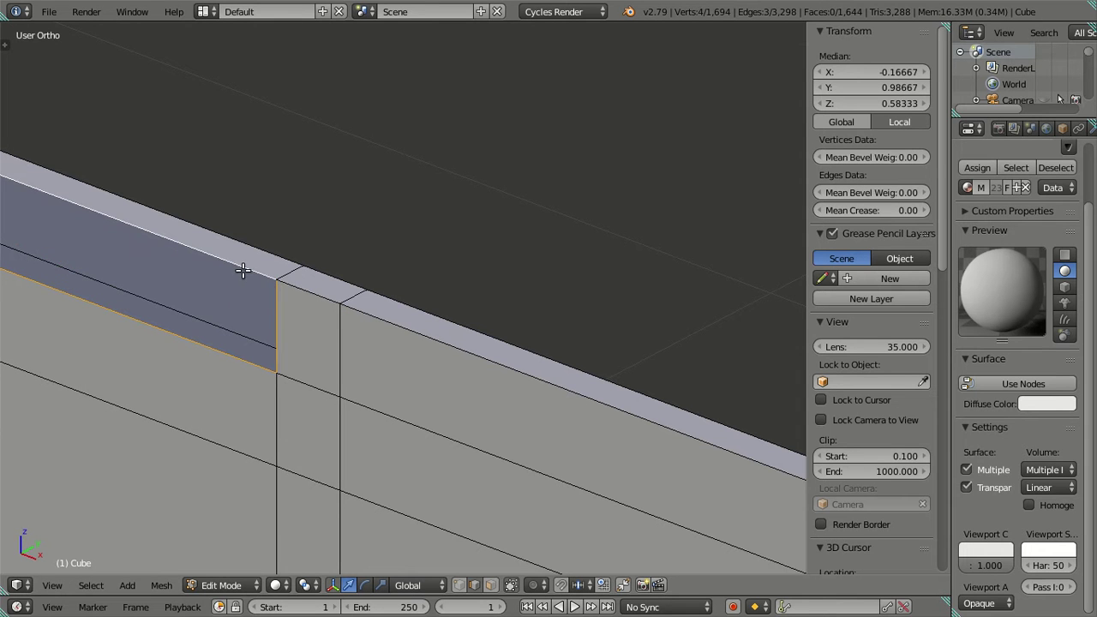
scroll(248, 316, "down", 2)
key("f")
key("a")
Fill the recess corner gap along the far side of the dark strip
scroll(191, 326, "down", 4)
mouse_move(191, 326)
middle_mouse_down()
mouse_move(398, 342)
mouse_move(227, 387)
mouse_move(368, 352)
mouse_move(167, 363)
mouse_move(565, 396)
middle_mouse_up()
right_click(356, 336)
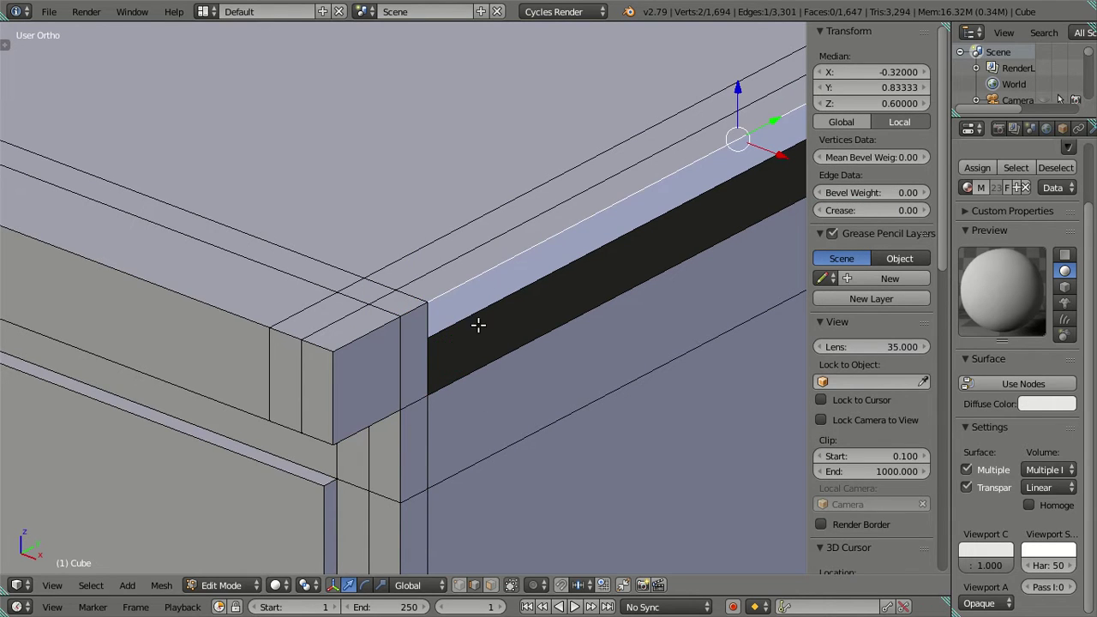
scroll(497, 381, "down", 3)
middle_click_drag(560, 289, 710, 203)
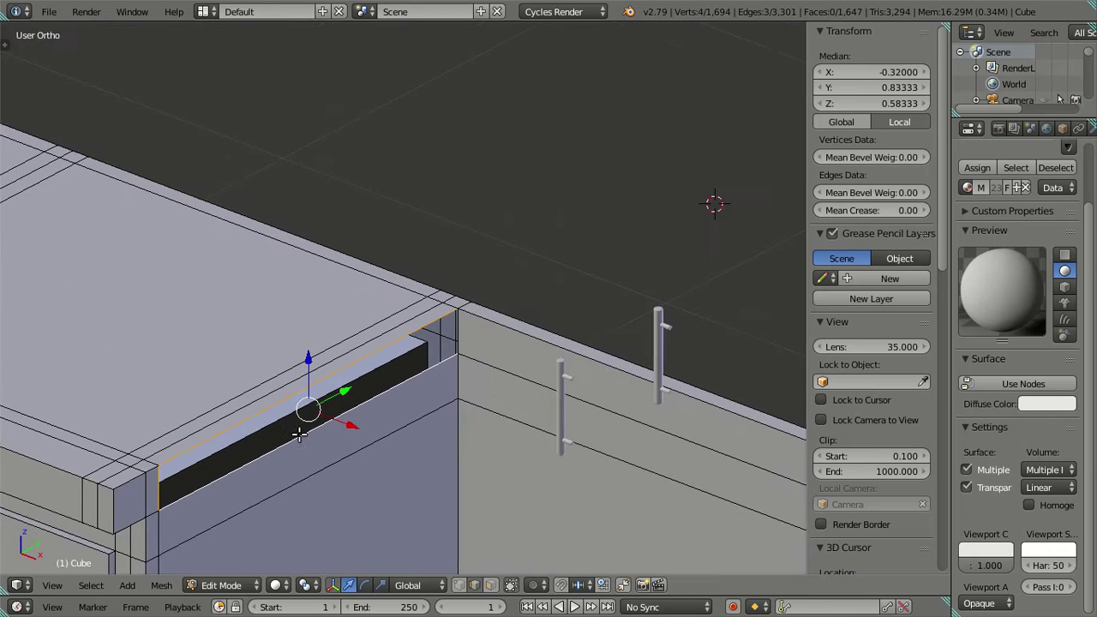
scroll(590, 396, "up", 3)
scroll(601, 394, "up", 1)
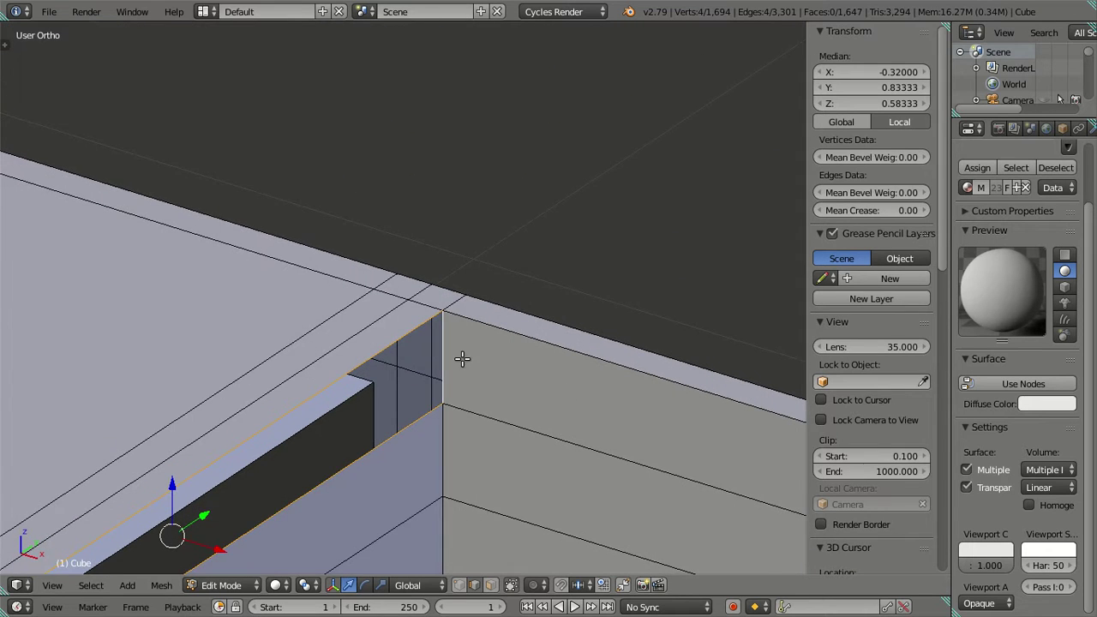
scroll(463, 360, "down", 2)
key("f")
key("a")
scroll(467, 363, "down", 1)
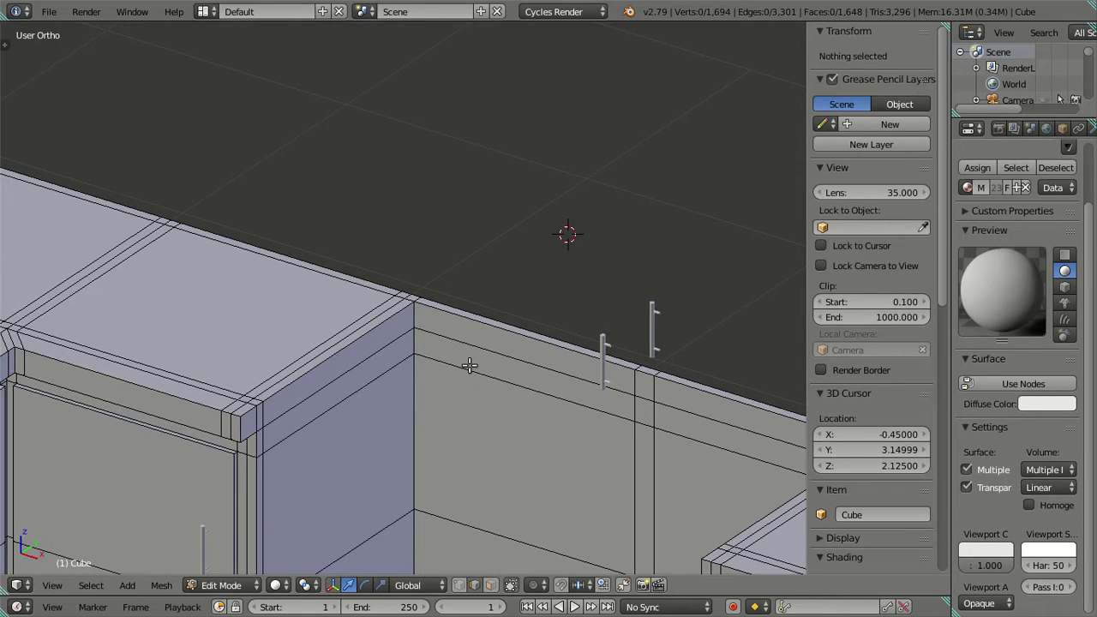
scroll(469, 366, "down", 3)
scroll(446, 325, "down", 1)
mouse_move(445, 325)
middle_mouse_down()
mouse_move(394, 391)
mouse_move(440, 360)
mouse_move(454, 377)
mouse_move(424, 300)
mouse_move(426, 220)
mouse_move(411, 377)
mouse_move(432, 438)
mouse_move(402, 375)
mouse_move(331, 453)
mouse_move(293, 399)
mouse_move(198, 346)
mouse_move(238, 428)
mouse_move(416, 429)
mouse_move(421, 440)
mouse_move(452, 377)
mouse_move(416, 371)
middle_mouse_up()
scroll(441, 360, "down", 2)
scroll(467, 408, "up", 2)
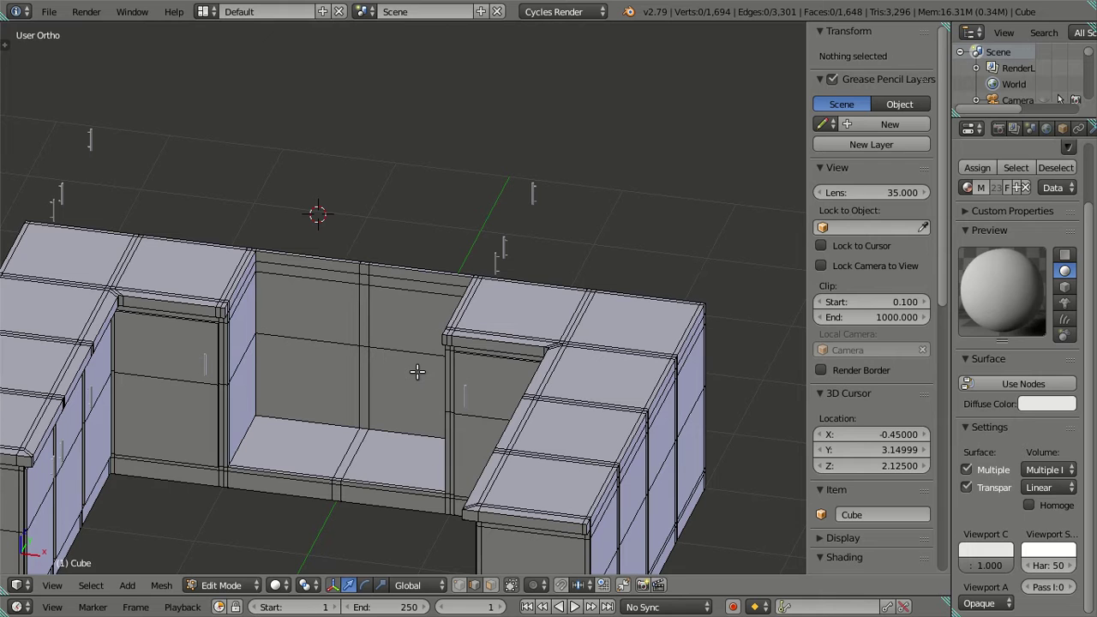
Reveal all hidden geometry, then hide the tall and upper wall cabinets, leaving the U-shaped base counter
key("alt+h")
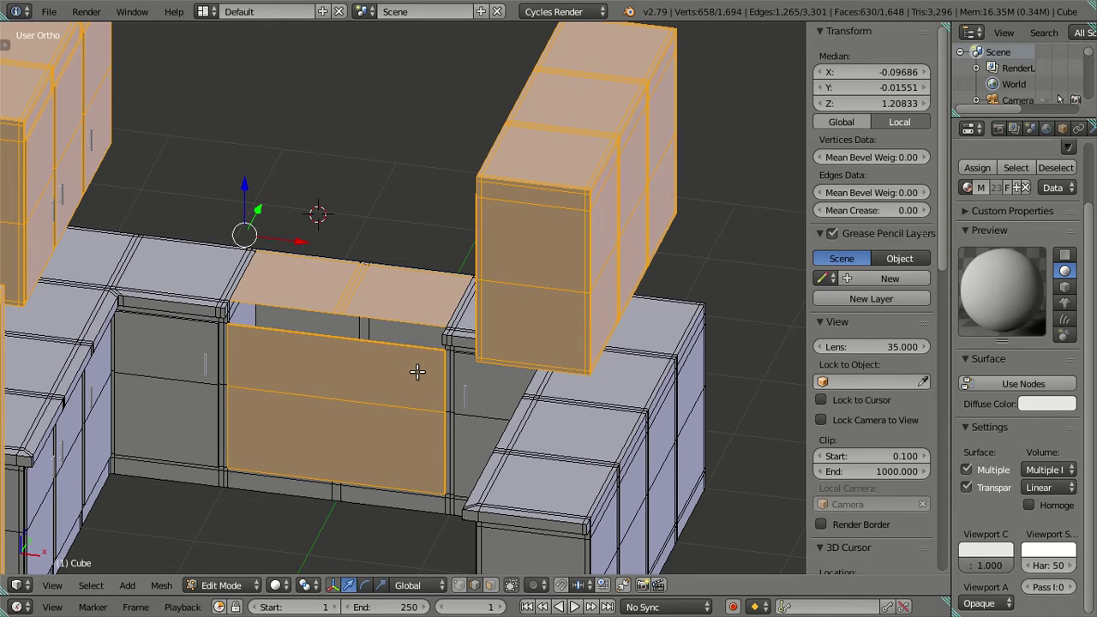
scroll(416, 371, "down", 4)
scroll(403, 381, "down", 3)
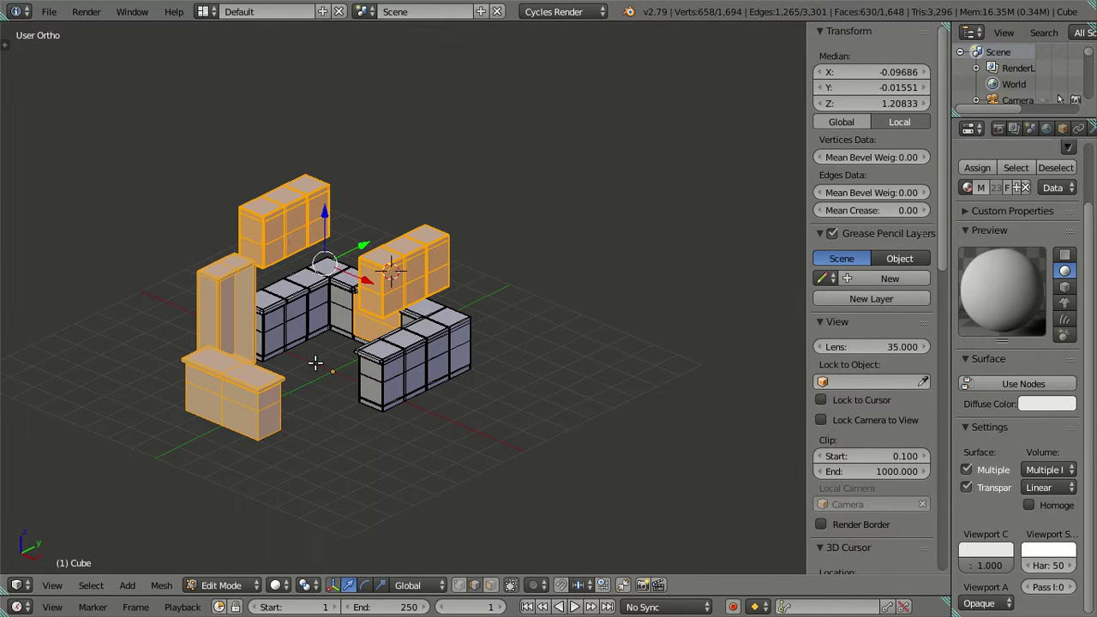
key("a")
key("l")
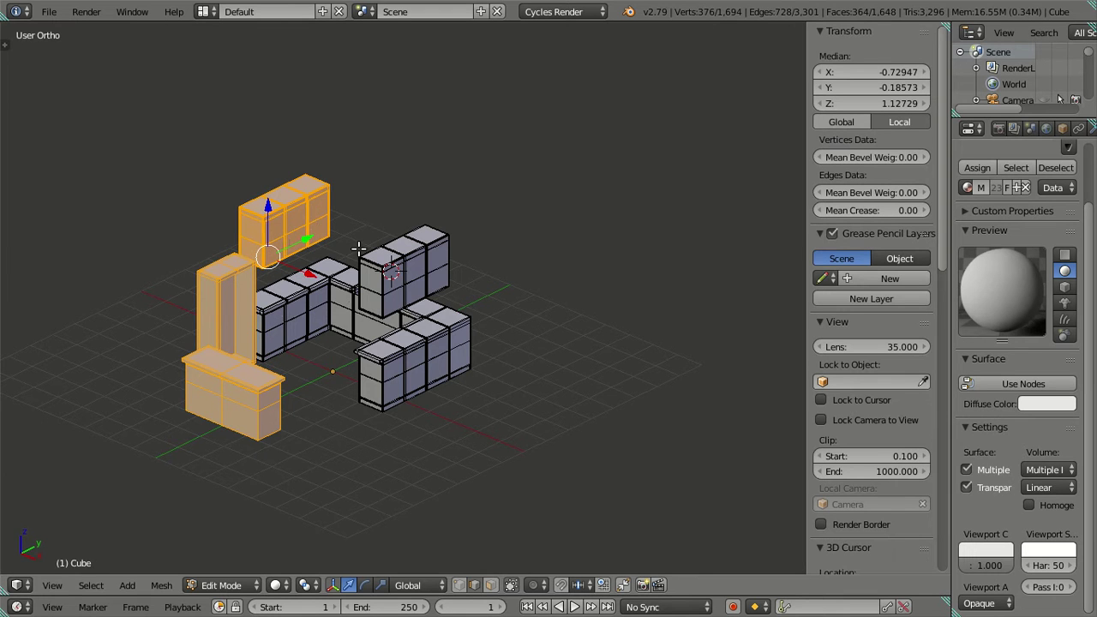
middle_click_drag(379, 248, 526, 227)
scroll(526, 227, "up", 5)
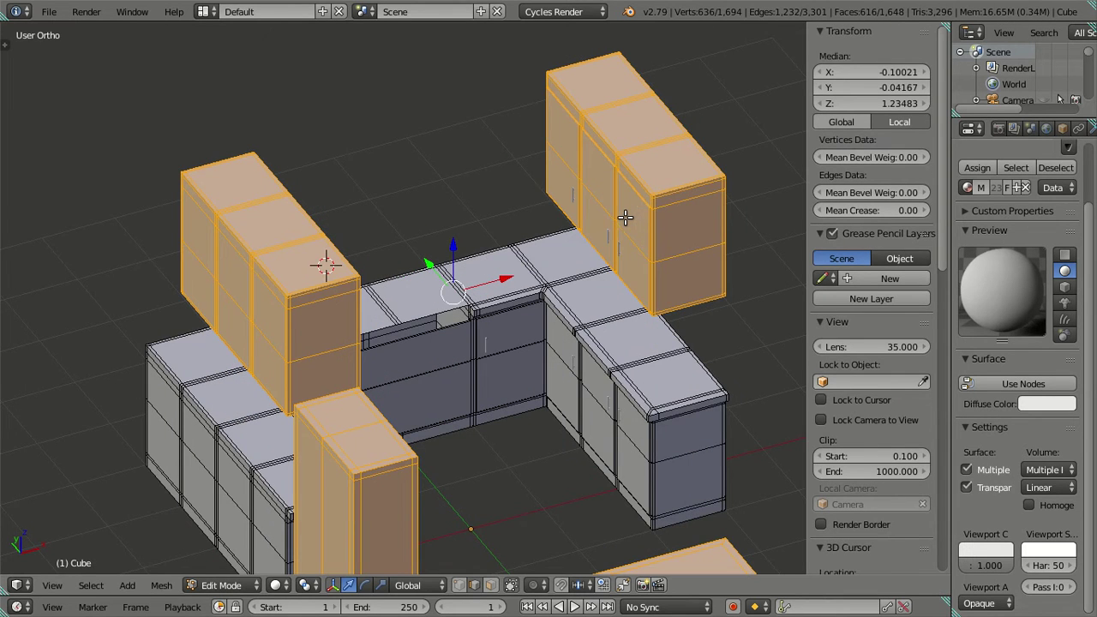
key("h")
middle_click_drag(625, 215, 448, 443)
scroll(392, 379, "up", 4)
mouse_move(392, 379)
middle_mouse_down()
mouse_move(317, 391)
mouse_move(336, 407)
middle_mouse_up()
scroll(318, 392, "up", 3)
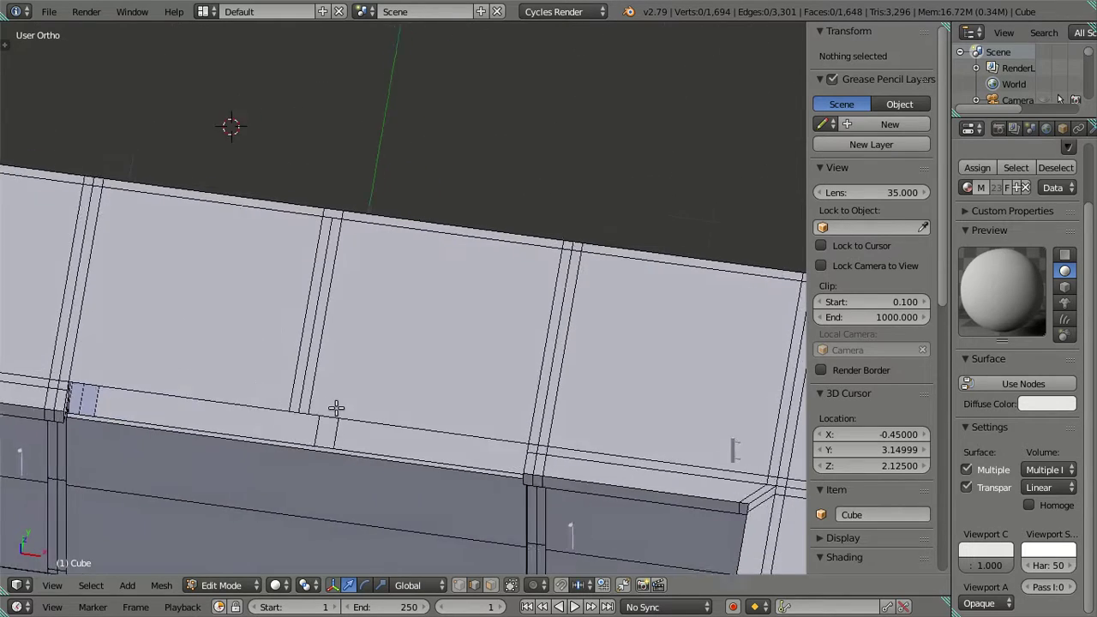
Delete and dissolve the unneeded edge loops on the cabinet top
scroll(336, 408, "up", 2)
right_click(303, 346)
key("x")
left_click(405, 428)
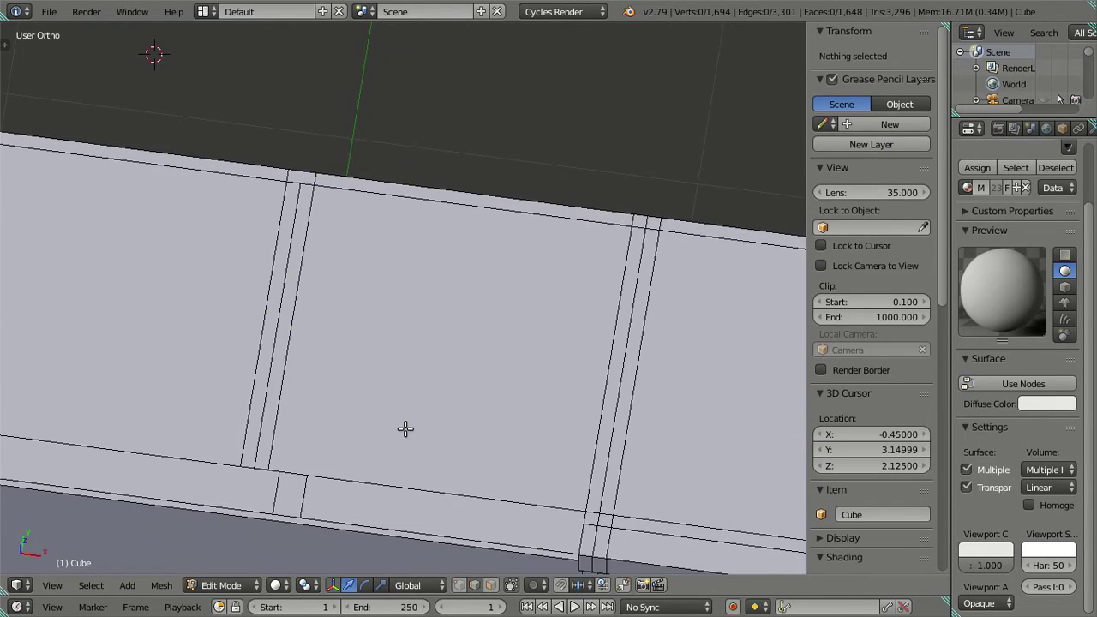
middle_click_drag(406, 428, 373, 390)
key("x")
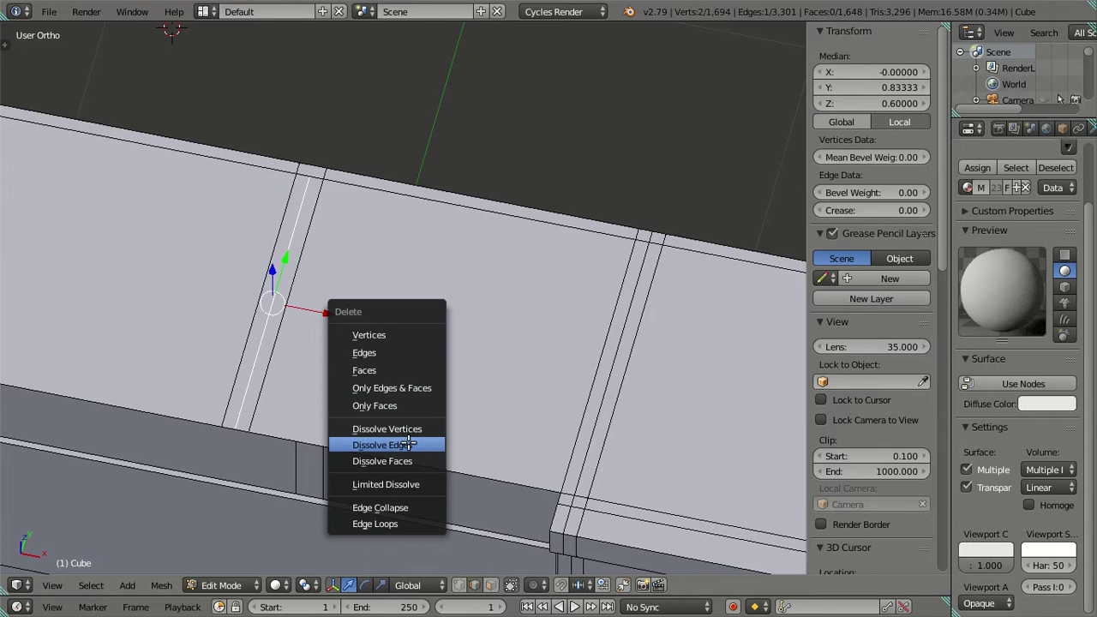
left_click(409, 444)
Set the cabinet top's front edge to Z Median 0.6
mouse_move(411, 394)
middle_mouse_down()
mouse_move(409, 363)
mouse_move(434, 351)
mouse_move(483, 357)
mouse_move(516, 394)
middle_mouse_up()
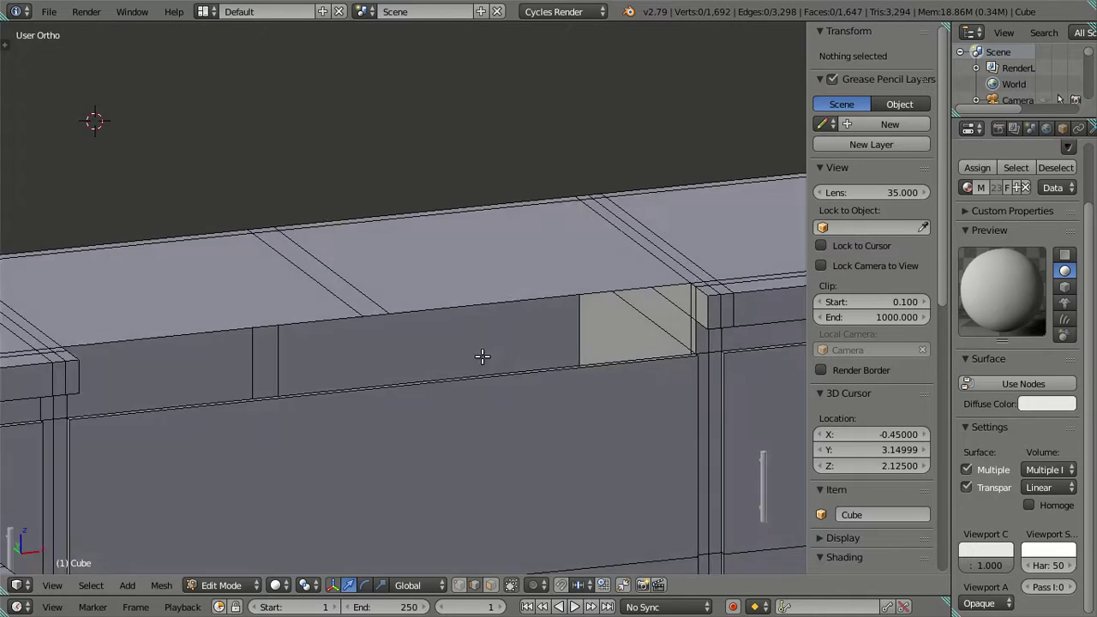
scroll(587, 390, "up", 2)
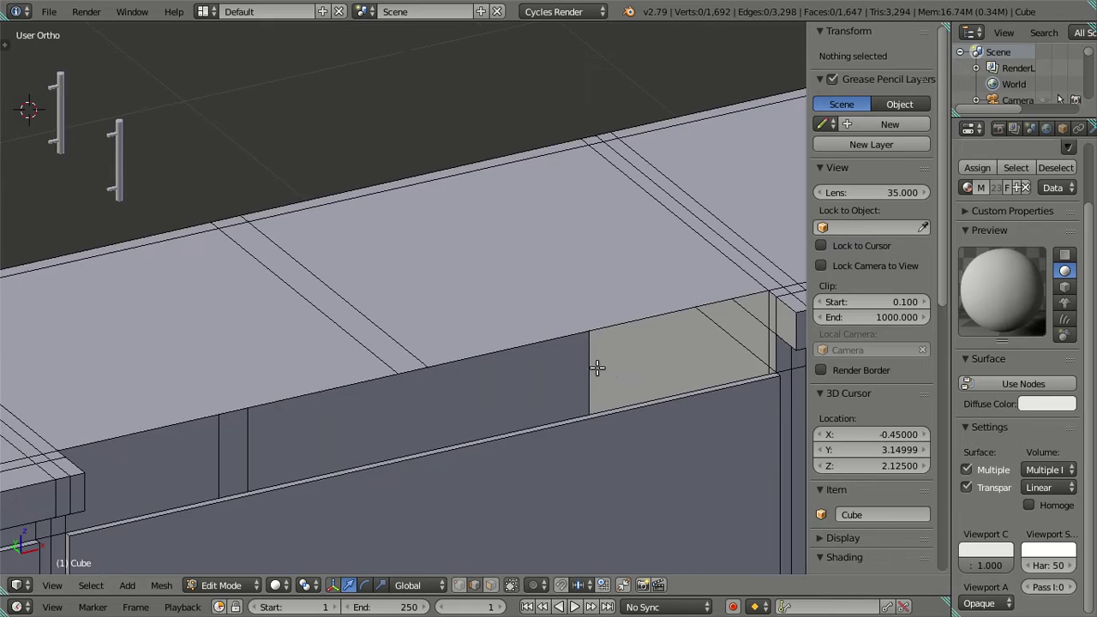
middle_click_drag(594, 368, 417, 331, "shift")
scroll(430, 394, "up", 2)
scroll(436, 253, "up", 1)
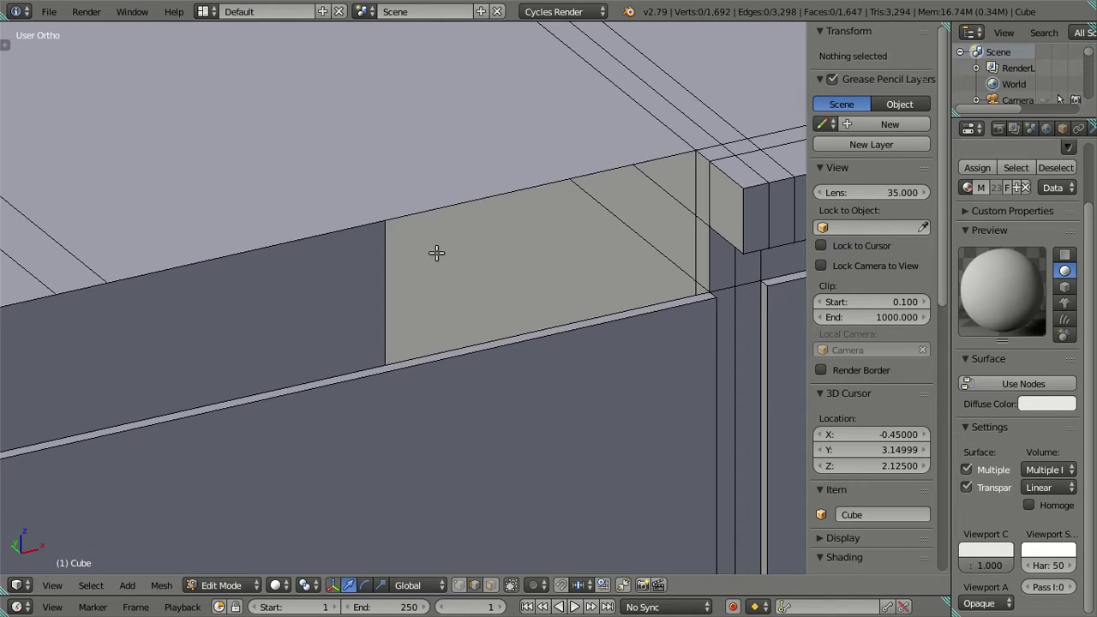
right_click(454, 209)
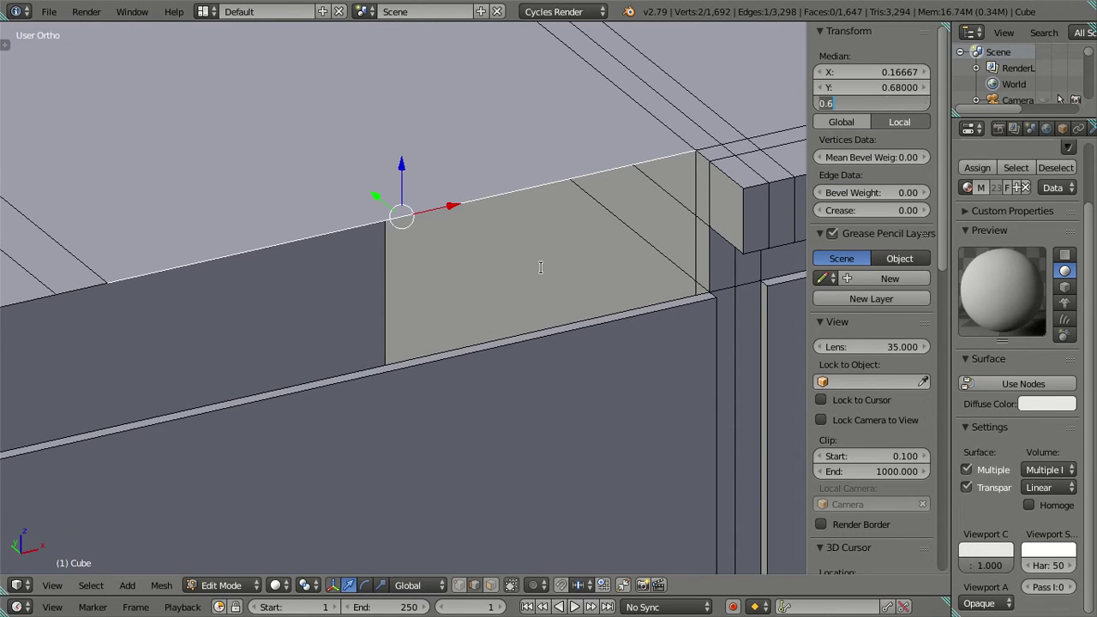
right_click(541, 313)
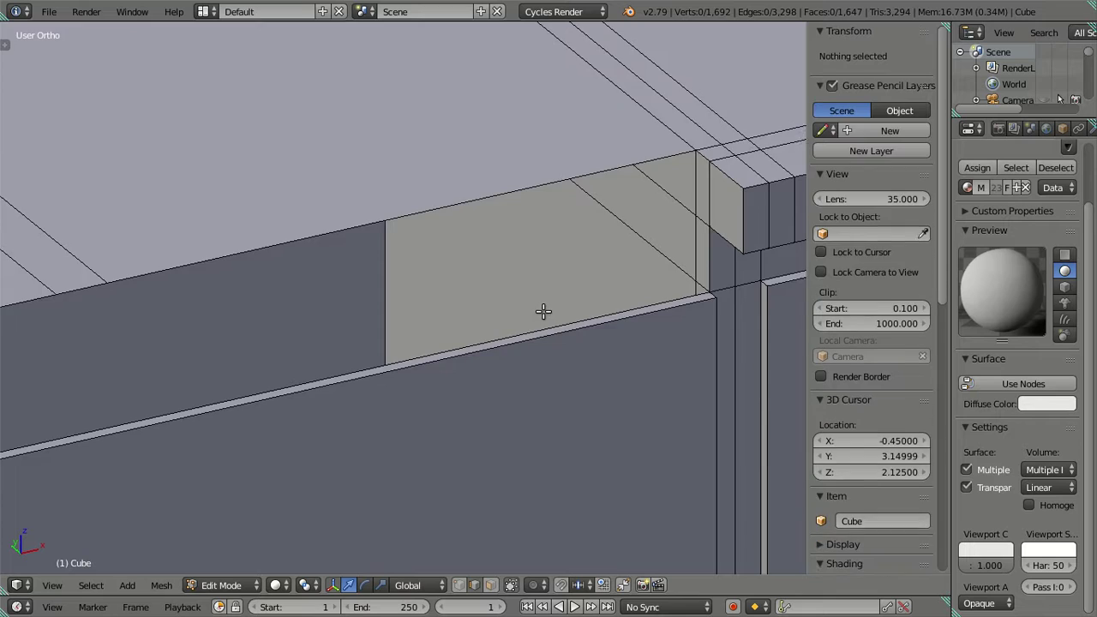
scroll(531, 312, "down", 2)
scroll(488, 310, "down", 2)
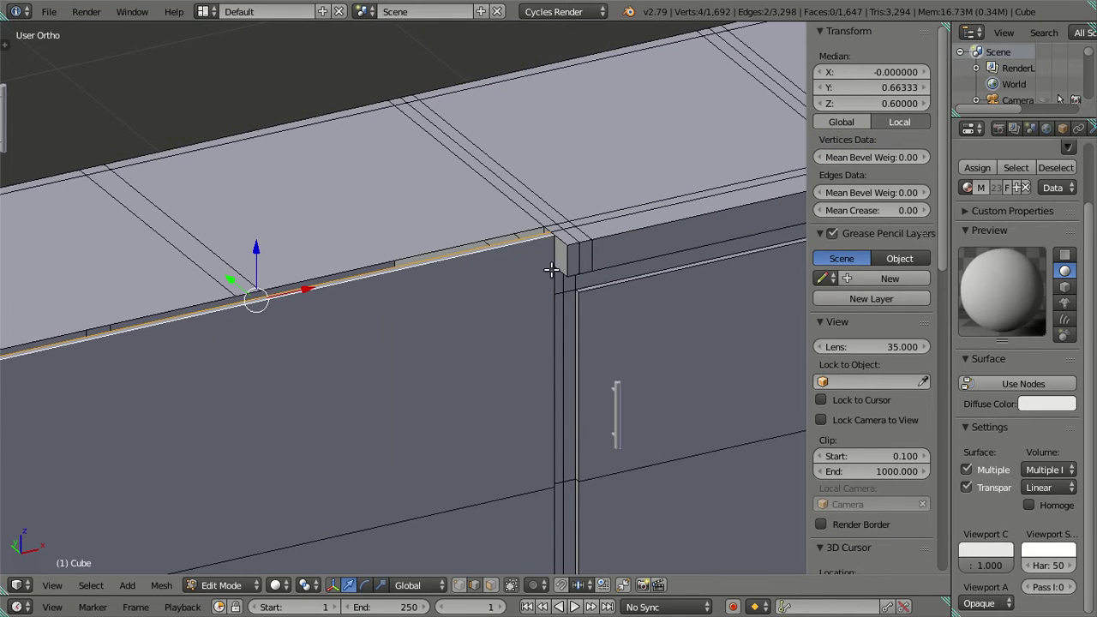
key("a")
Inspect a neighbouring top edge around the cabinet corner without changing it
scroll(506, 320, "down", 2)
scroll(490, 352, "up", 3)
mouse_move(490, 351)
middle_mouse_down()
mouse_move(502, 308)
mouse_move(472, 267)
mouse_move(424, 240)
mouse_move(399, 300)
mouse_move(541, 289)
mouse_move(536, 311)
mouse_move(516, 300)
middle_mouse_up()
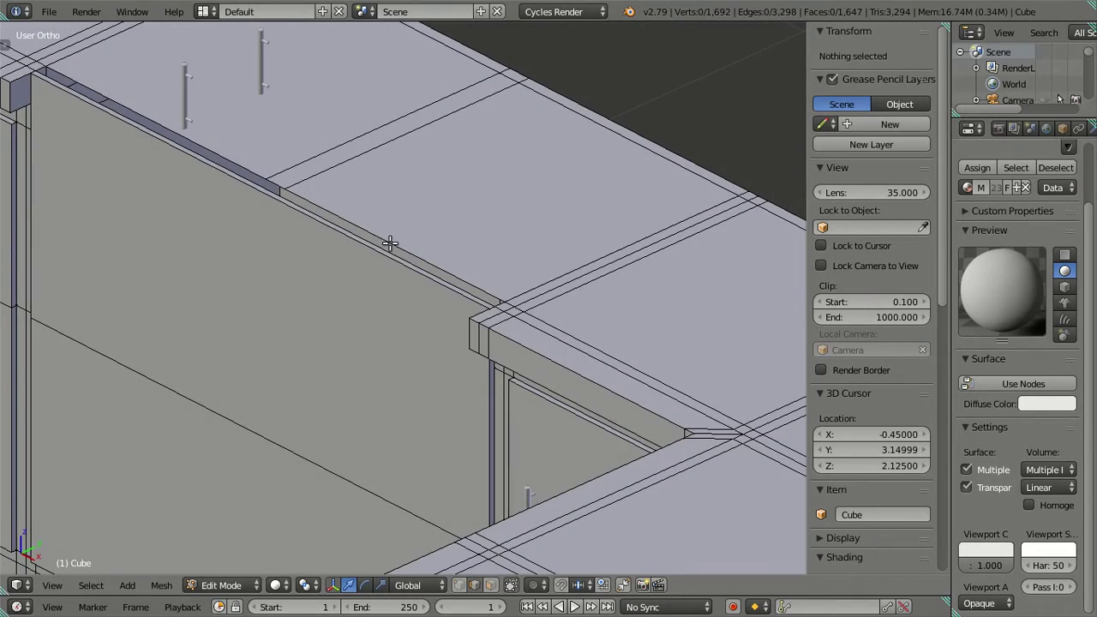
mouse_move(336, 295)
middle_mouse_down()
mouse_move(313, 282)
mouse_move(286, 294)
mouse_move(296, 290)
middle_mouse_up()
mouse_move(377, 177)
middle_mouse_down()
mouse_move(406, 180)
mouse_move(408, 193)
mouse_move(389, 193)
mouse_move(380, 162)
middle_mouse_up()
right_click(380, 163)
mouse_move(419, 219)
middle_mouse_down()
mouse_move(428, 269)
mouse_move(402, 250)
mouse_move(411, 238)
mouse_move(297, 247)
mouse_move(316, 246)
mouse_move(311, 260)
mouse_move(516, 240)
mouse_move(524, 269)
middle_mouse_up()
key("a")
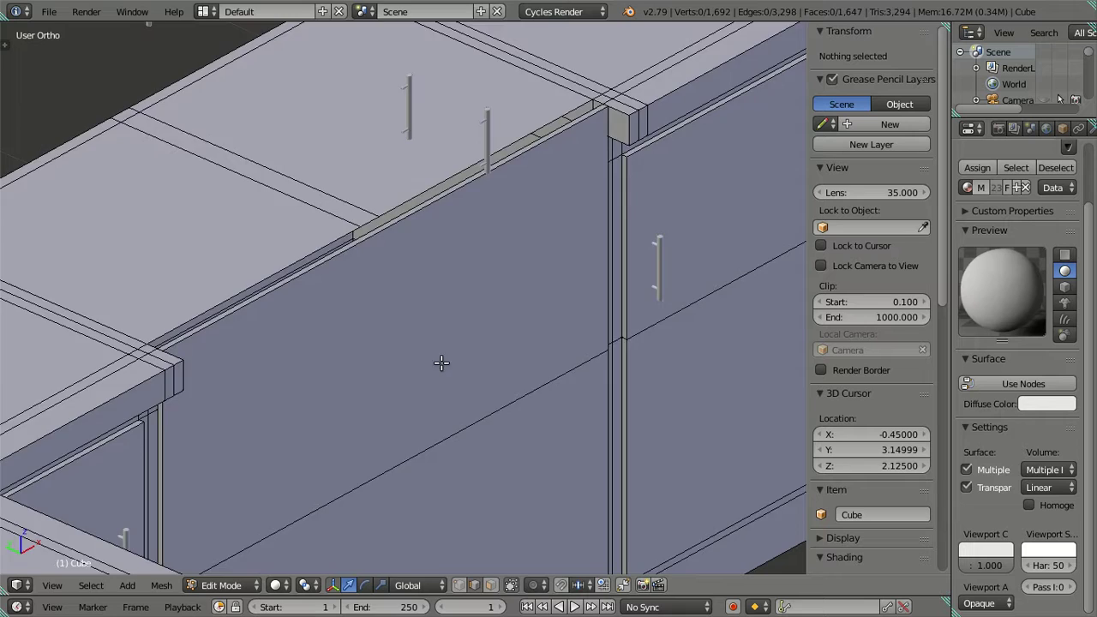
scroll(440, 362, "down", 3)
middle_click_drag(462, 380, 441, 378)
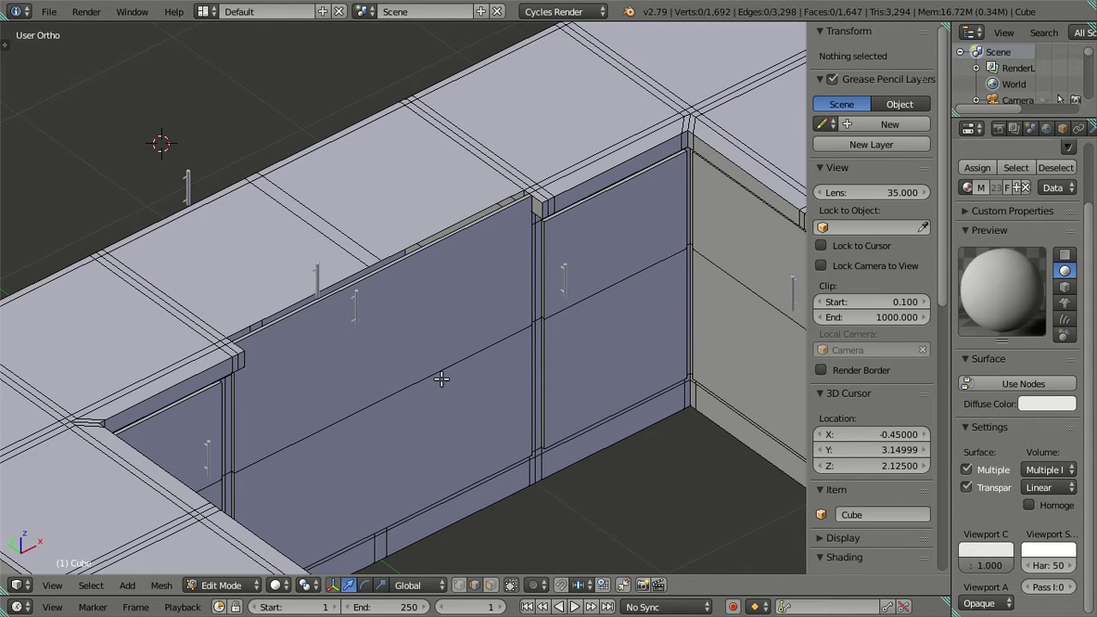
scroll(441, 301, "up", 2)
scroll(357, 221, "down", 1)
scroll(340, 213, "up", 1, "ctrl")
Dissolve the surplus edge loop running across the cabinet top
right_click(337, 217)
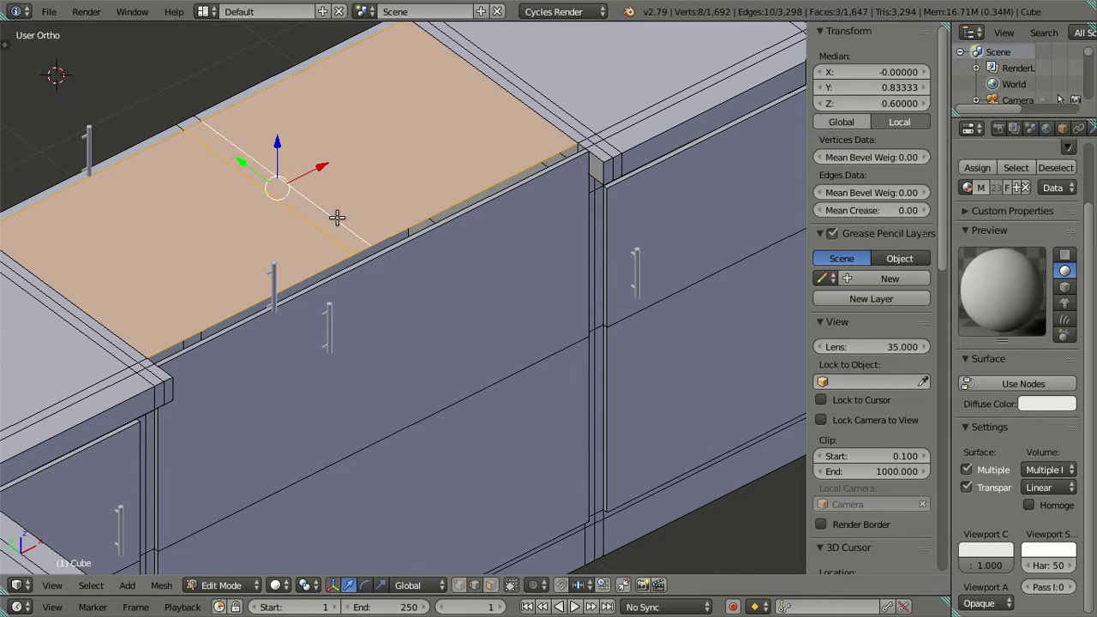
key("x")
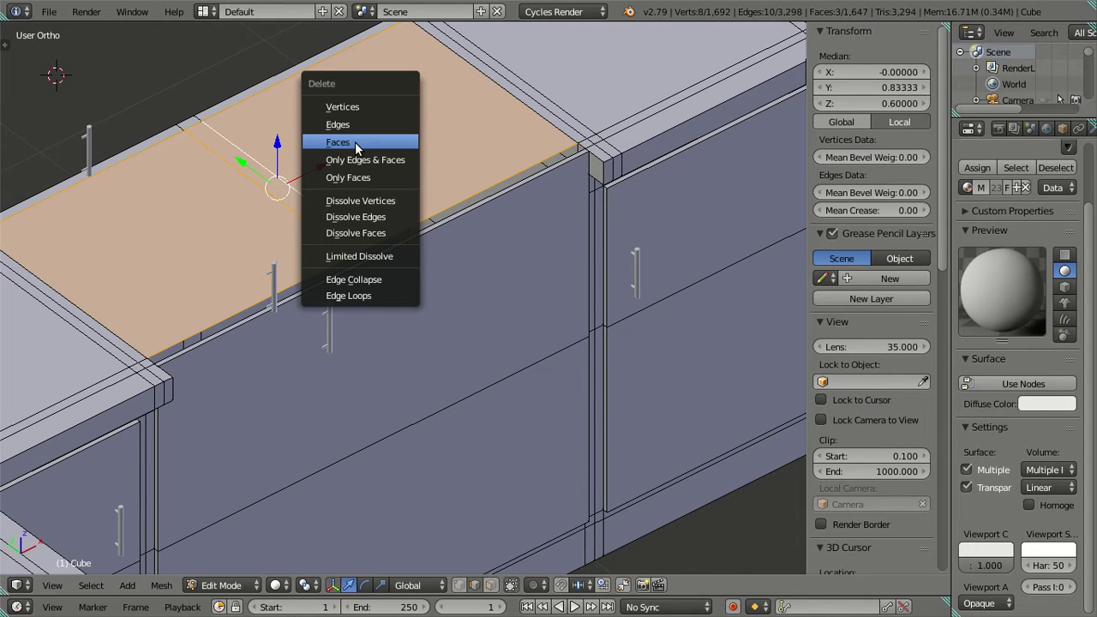
left_click(356, 147)
middle_click_drag(392, 184, 423, 228)
scroll(489, 231, "up", 3)
scroll(489, 231, "down", 3)
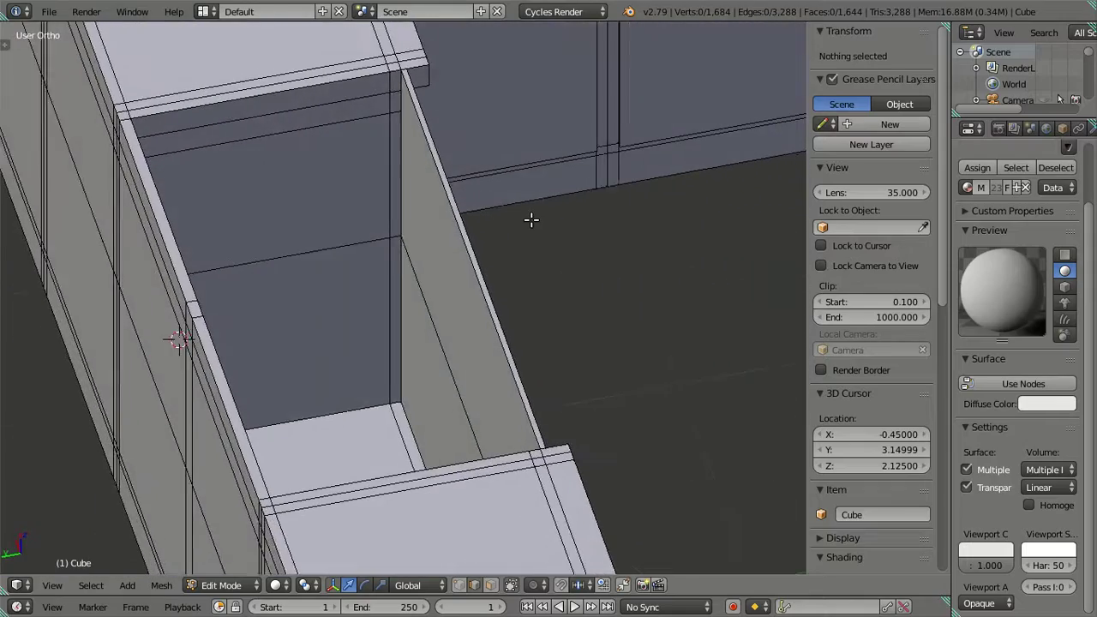
middle_click_drag(531, 220, 406, 184)
scroll(343, 196, "up", 3)
middle_click_drag(343, 195, 318, 198)
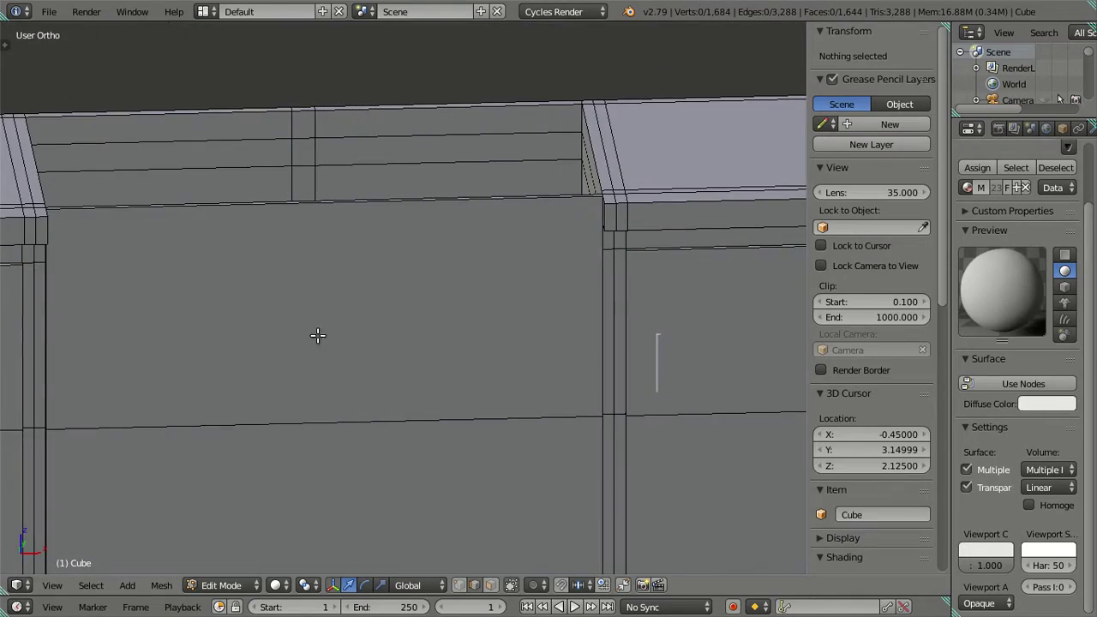
Dissolve the horizontal edge loop across the front panel
right_click(543, 419, "alt")
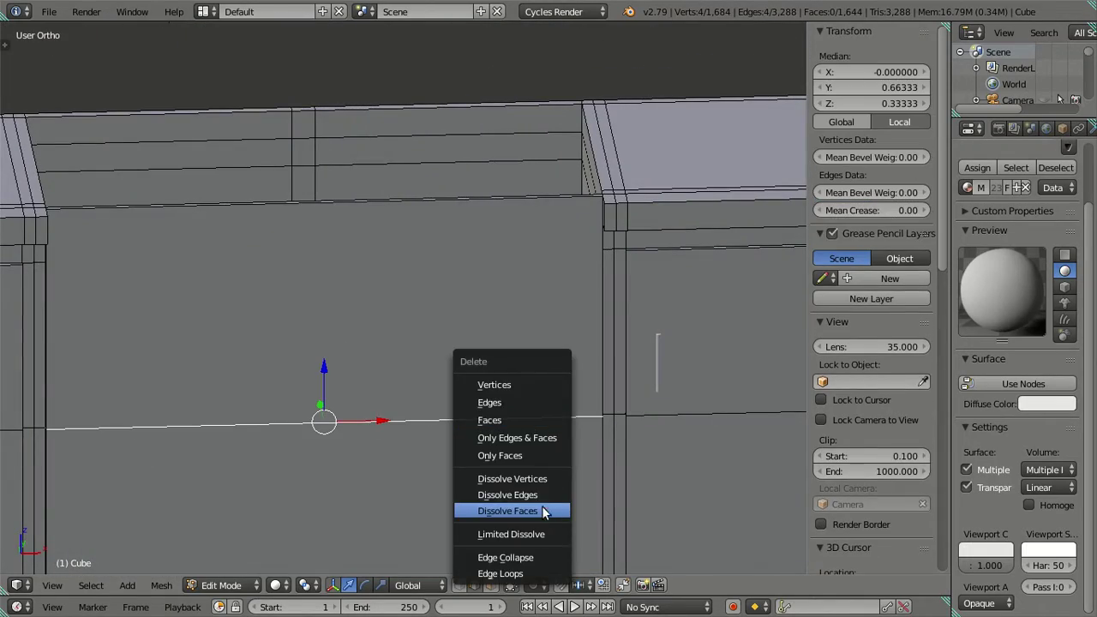
left_click(508, 511)
mouse_move(265, 237)
middle_mouse_down()
mouse_move(416, 282)
mouse_move(375, 303)
middle_mouse_up()
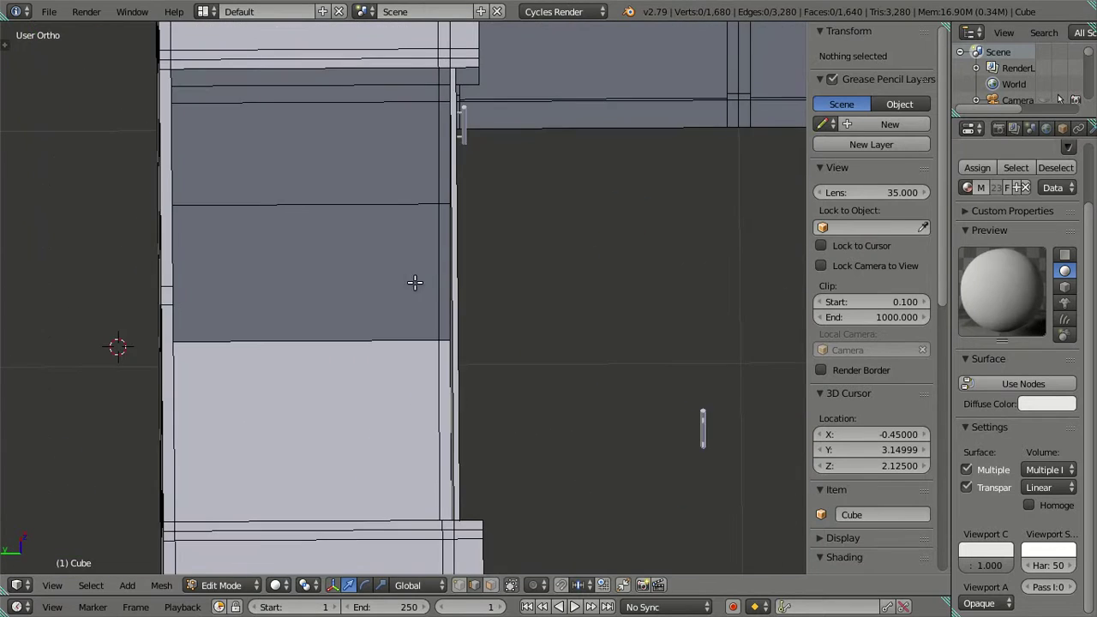
Check a vertical interior edge's Y position in the N panel, then deselect
right_click(197, 289)
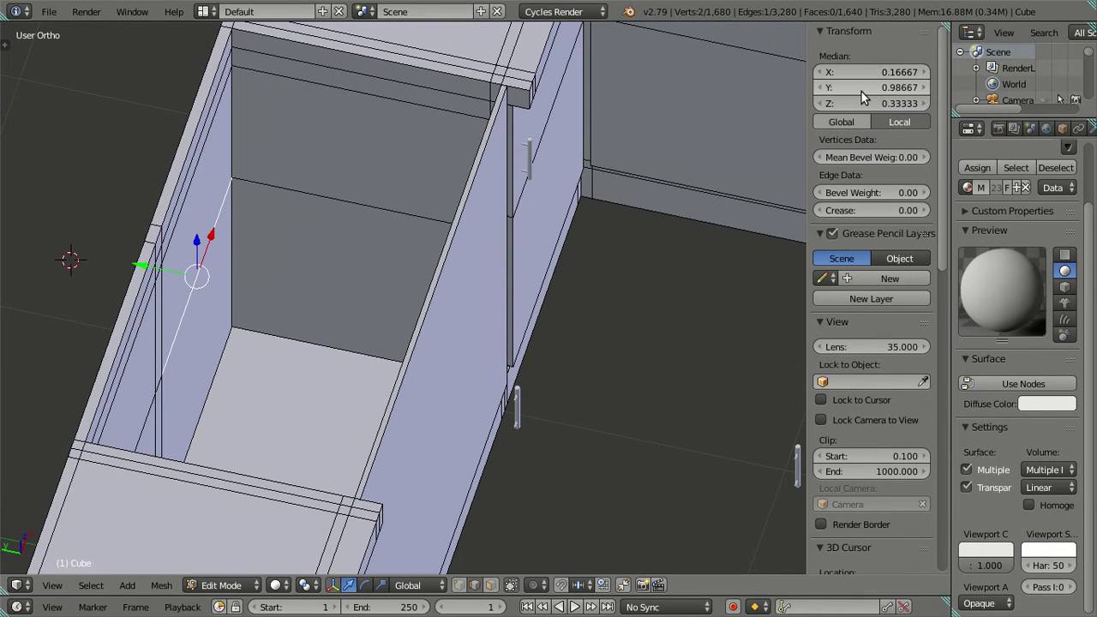
left_click(857, 85)
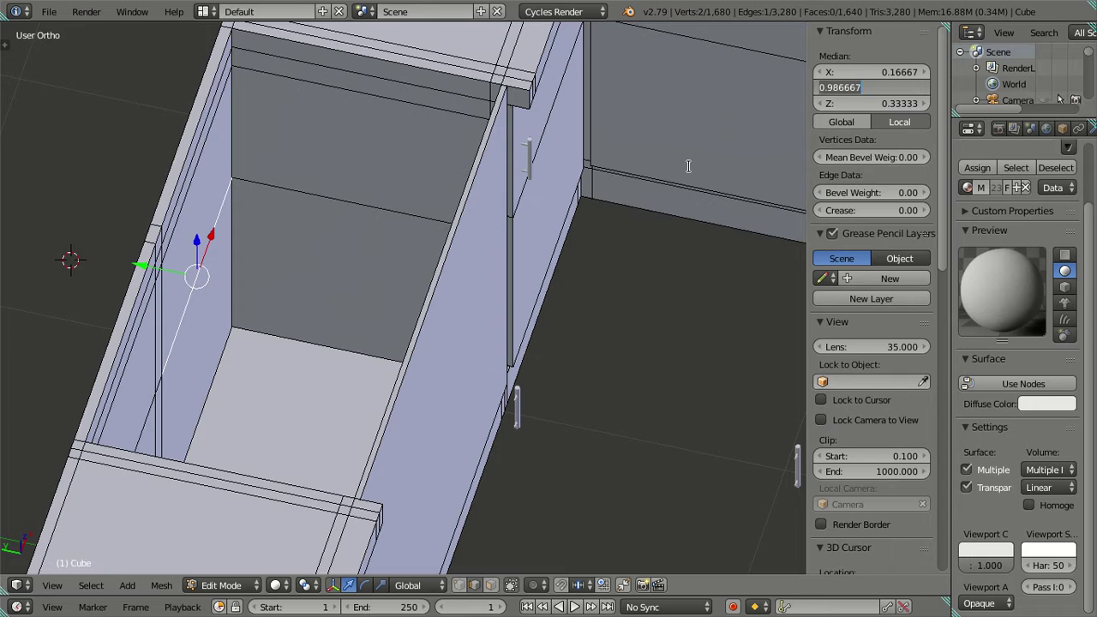
key("Return")
key("a")
Switch to face select mode and inspect the side wall face and cabinet top
middle_click_drag(656, 279, 678, 335)
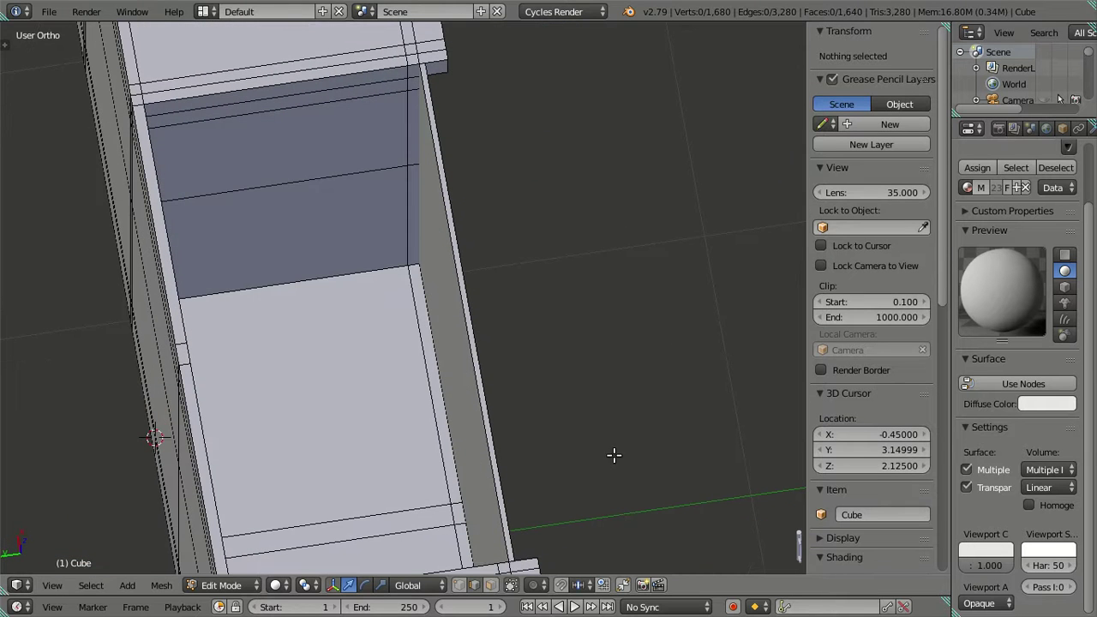
key("ctrl+Tab")
left_click(546, 404)
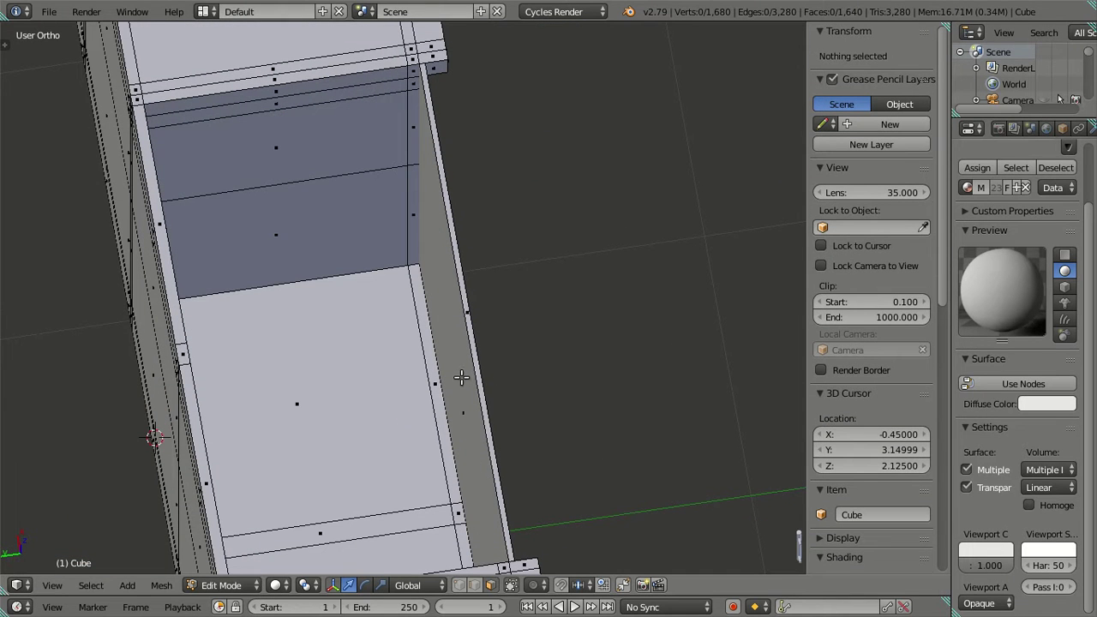
left_click(461, 376)
middle_click_drag(521, 334, 532, 316)
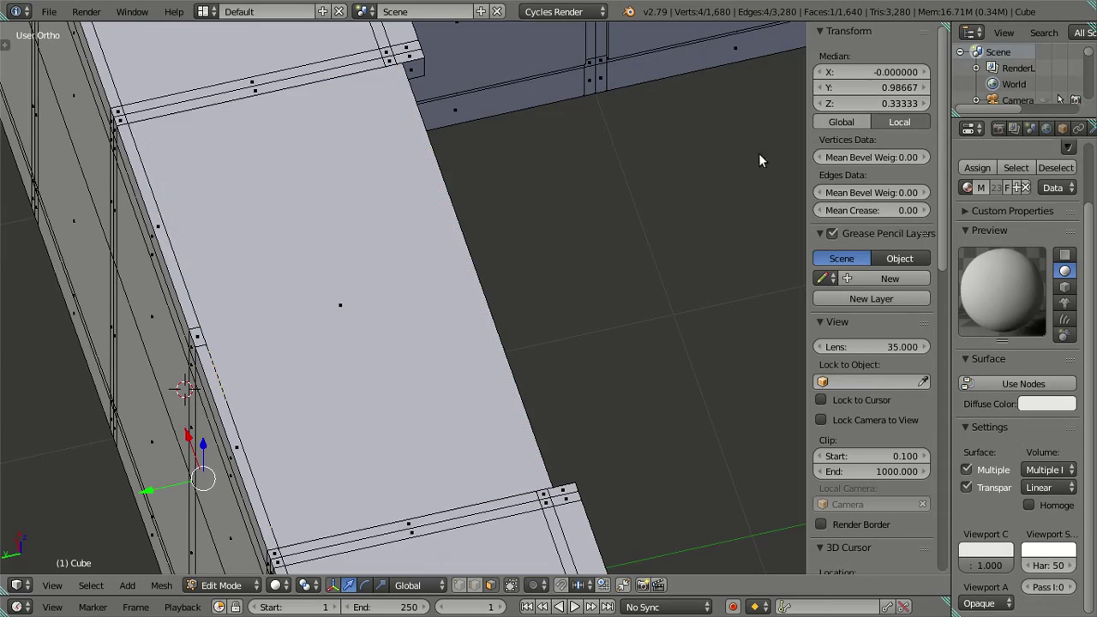
key("a")
middle_click_drag(604, 302, 489, 237)
scroll(424, 249, "up", 3)
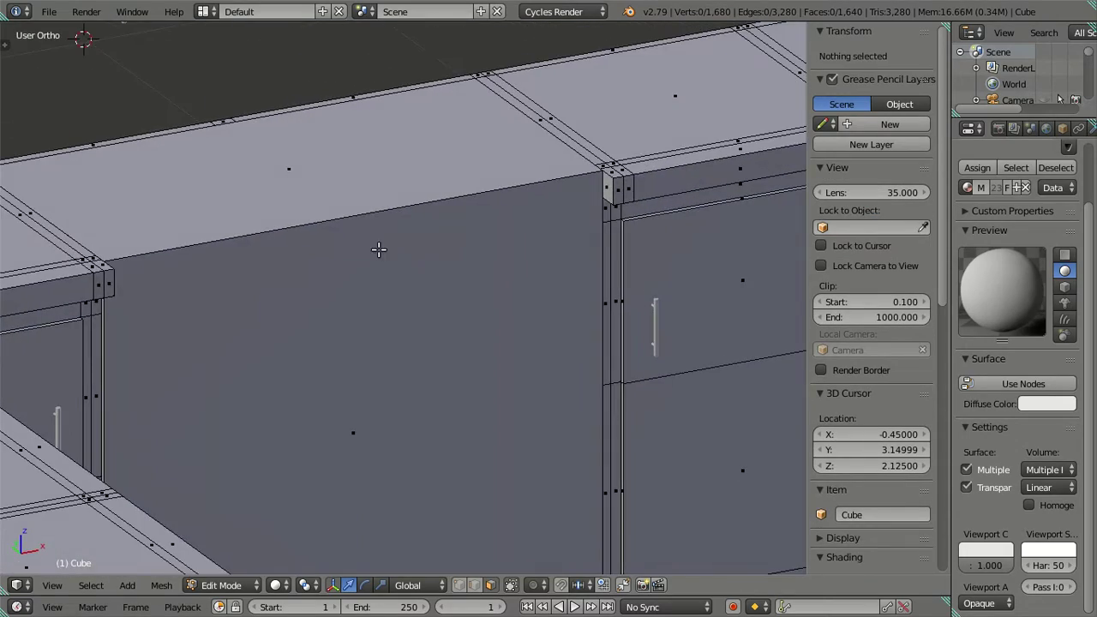
scroll(379, 249, "down", 3)
mouse_move(421, 279)
middle_mouse_down()
mouse_move(453, 311)
mouse_move(468, 360)
mouse_move(466, 350)
middle_mouse_up()
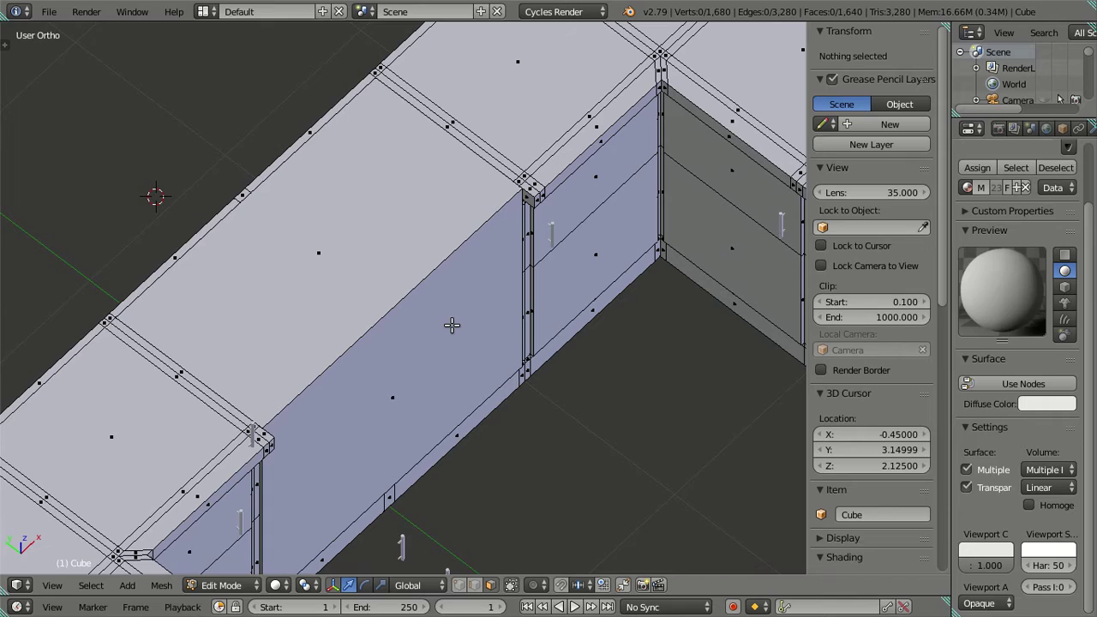
mouse_move(452, 325)
middle_mouse_down()
mouse_move(380, 265)
mouse_move(372, 315)
mouse_move(402, 304)
mouse_move(206, 303)
middle_mouse_up()
In edge select mode, check the cabinet corner edge's Z height in the N panel
key("ctrl+Tab")
left_click(392, 293)
scroll(197, 302, "up", 2)
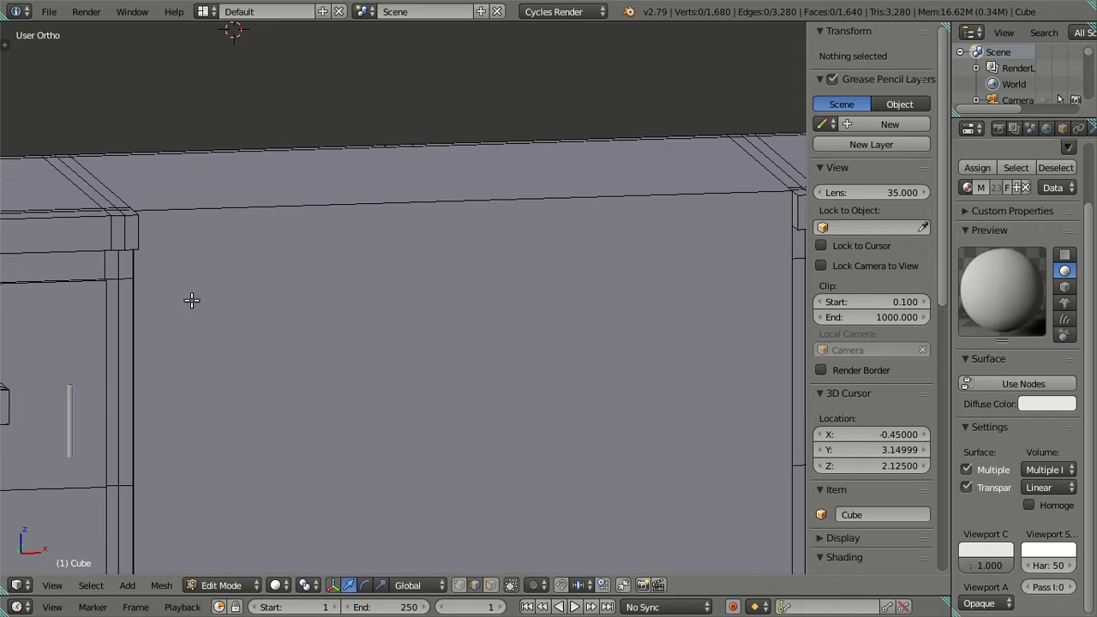
scroll(370, 294, "up", 2)
left_click(322, 277)
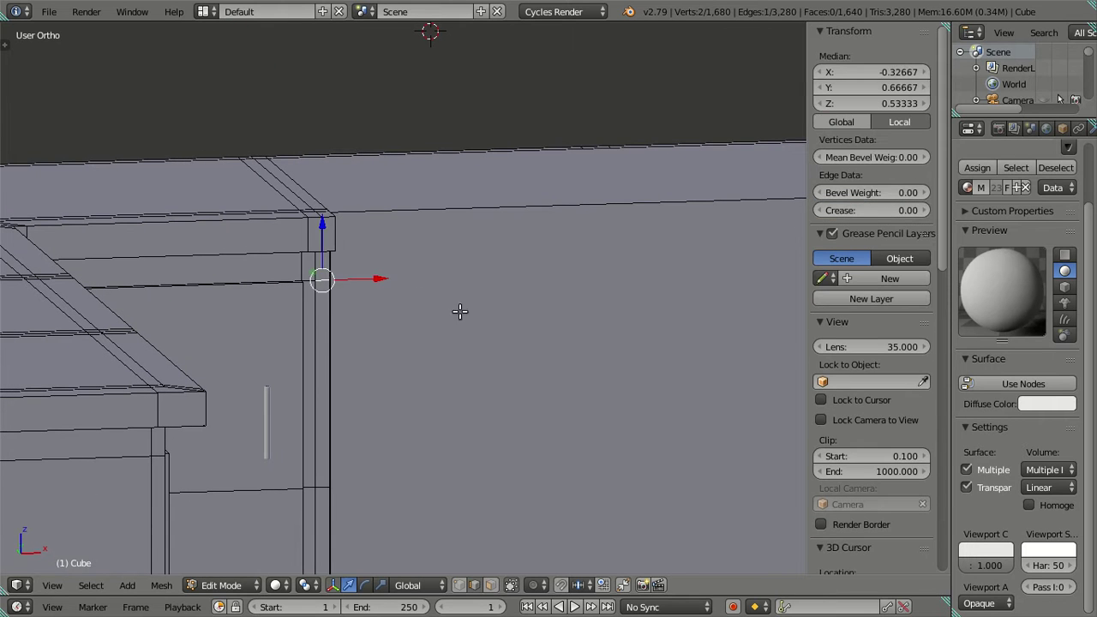
scroll(619, 385, "down", 3)
mouse_move(620, 384)
middle_mouse_down()
mouse_move(573, 376)
mouse_move(581, 353)
middle_mouse_up()
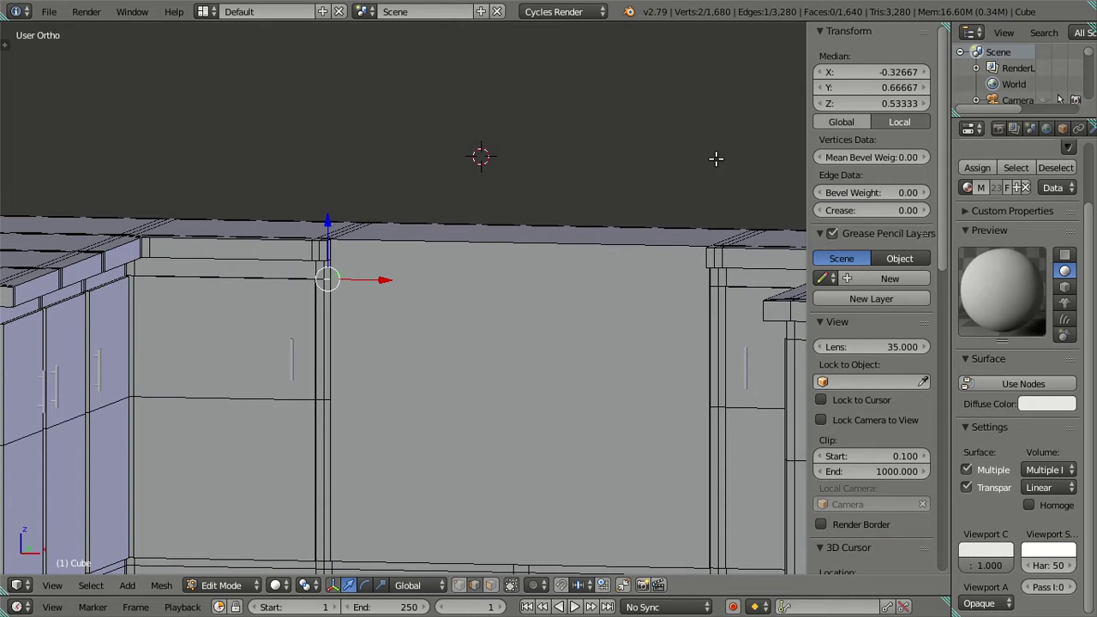
left_click(857, 103)
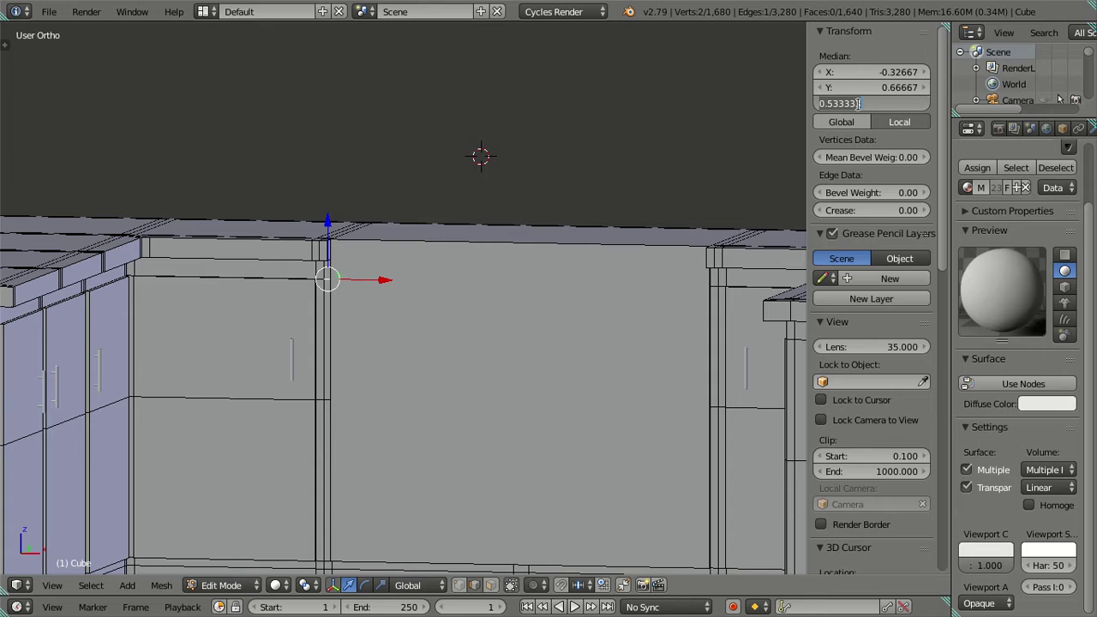
key("Return")
key("a")
scroll(457, 365, "down", 3)
scroll(495, 417, "up", 3)
mouse_move(458, 365)
middle_mouse_down()
mouse_move(494, 418)
mouse_move(593, 360)
middle_mouse_up()
Add a centred horizontal loop cut across the back wall panel at local Z 0.33333
key("ctrl+r")
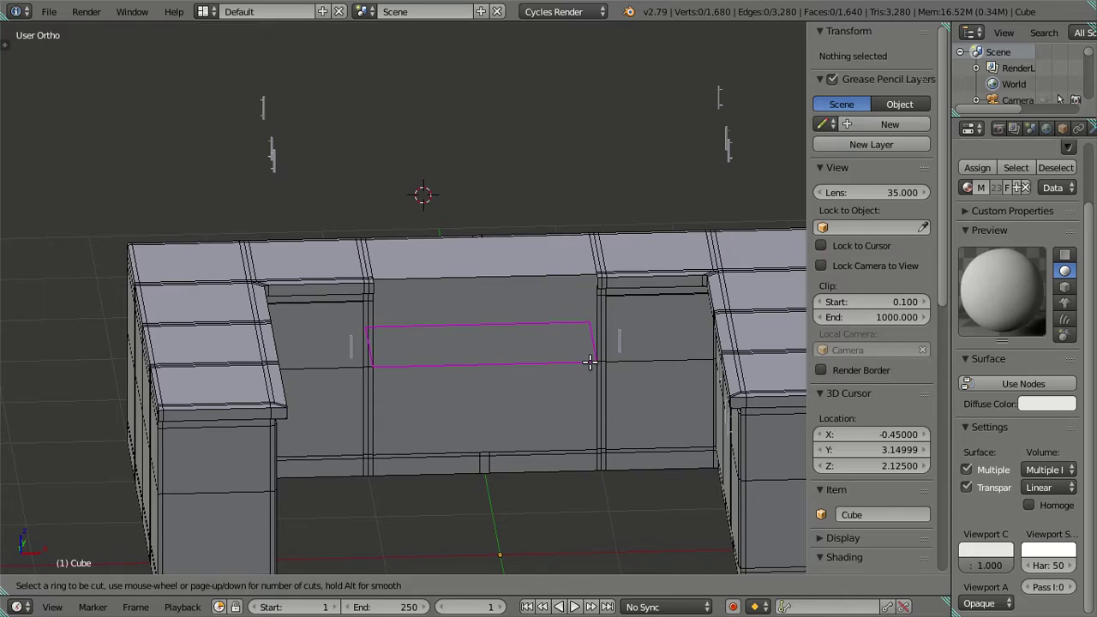
left_click(590, 362)
right_click(591, 362)
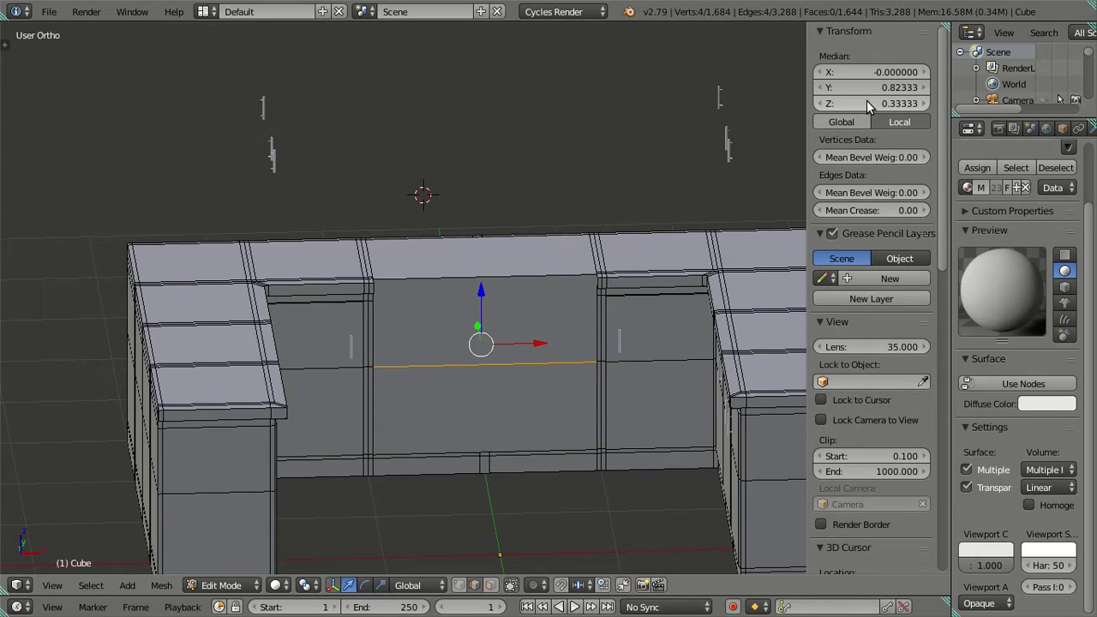
key("a")
mouse_move(562, 343)
middle_mouse_down()
mouse_move(509, 368)
mouse_move(428, 368)
mouse_move(386, 384)
mouse_move(355, 374)
mouse_move(380, 379)
mouse_move(429, 338)
mouse_move(450, 421)
mouse_move(431, 325)
mouse_move(453, 354)
mouse_move(474, 324)
mouse_move(457, 423)
mouse_move(445, 390)
mouse_move(454, 213)
middle_mouse_up()
scroll(499, 367, "up", 4)
scroll(451, 422, "down", 4)
scroll(453, 214, "up", 2)
scroll(480, 340, "up", 2)
scroll(455, 355, "up", 2)
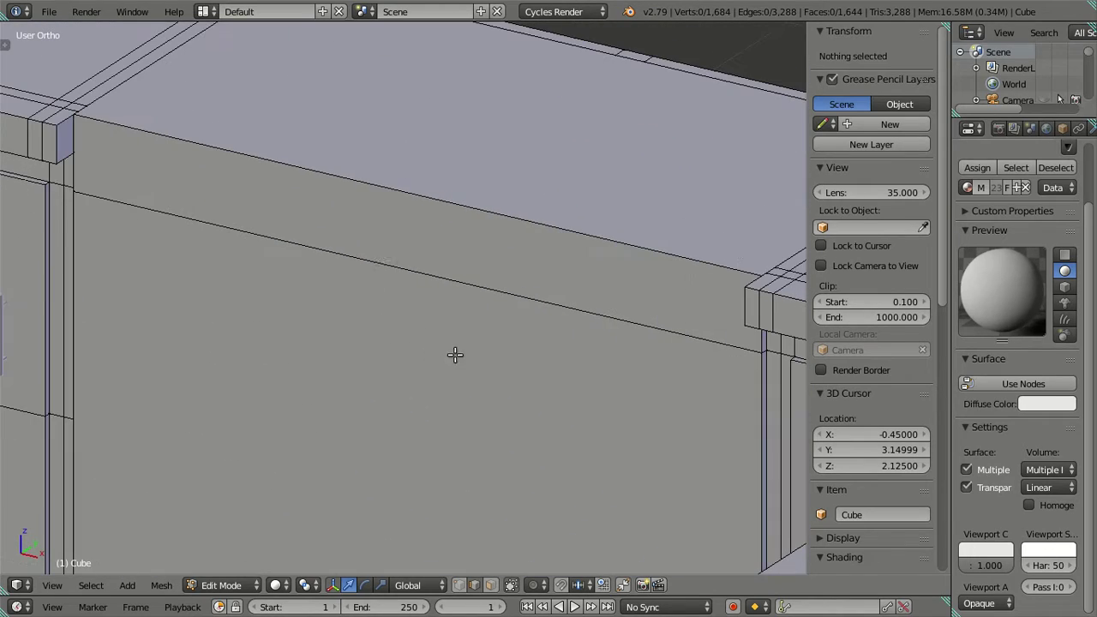
left_click(490, 585)
left_click(454, 276)
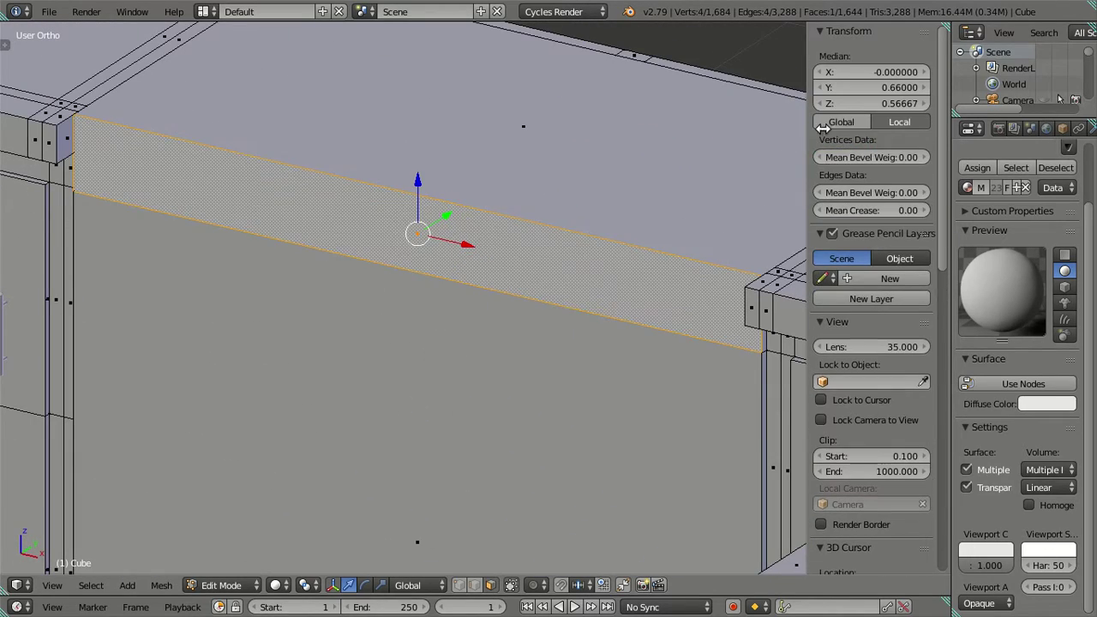
mouse_move(560, 274)
middle_mouse_down()
mouse_move(545, 303)
mouse_move(494, 326)
mouse_move(475, 304)
middle_mouse_up()
key("ctrl+Tab")
left_click(411, 302)
right_click(93, 109)
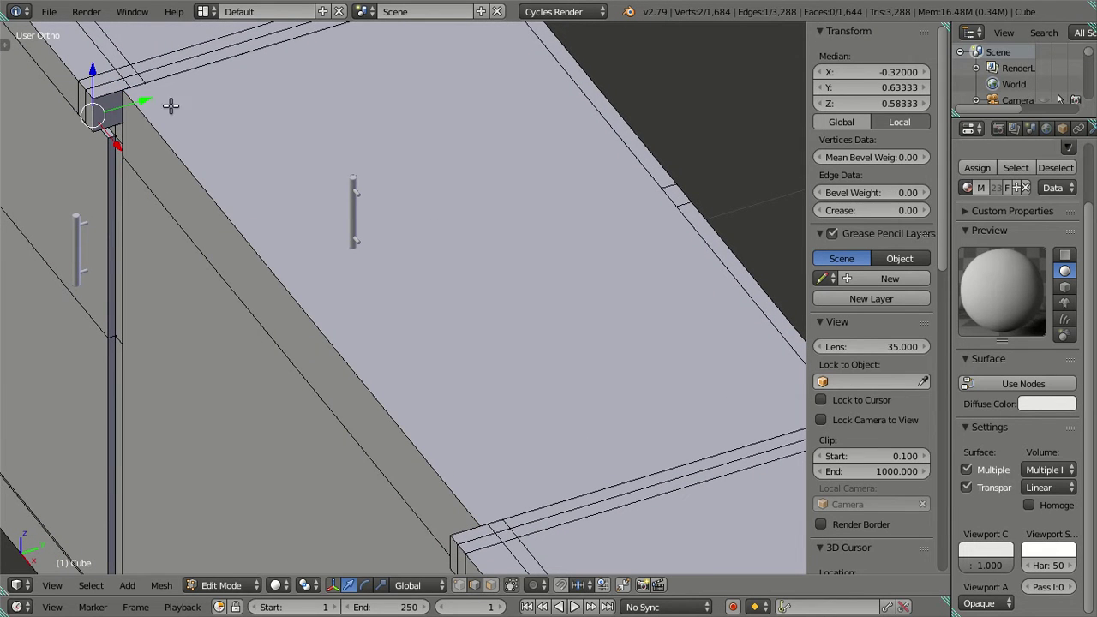
left_click(859, 89)
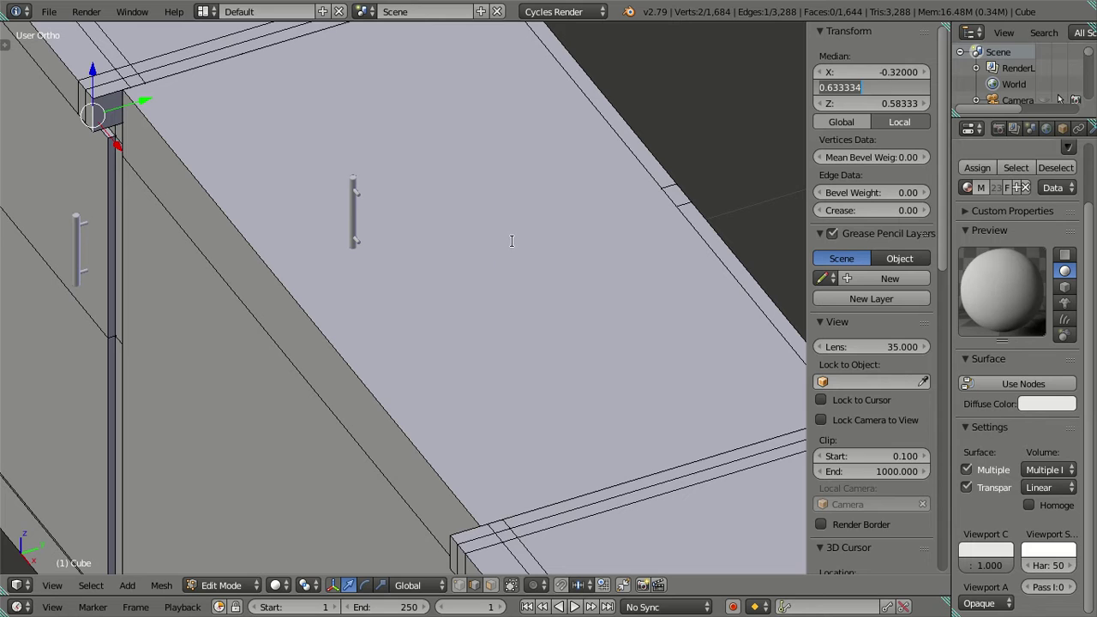
key("Return")
key("ctrl+z")
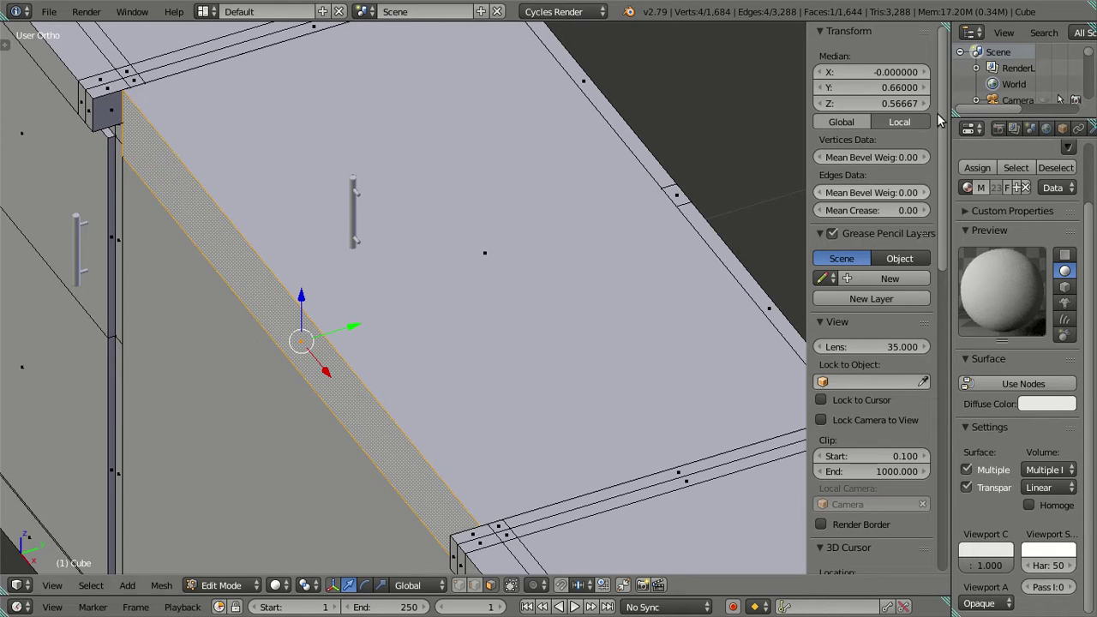
key("e")
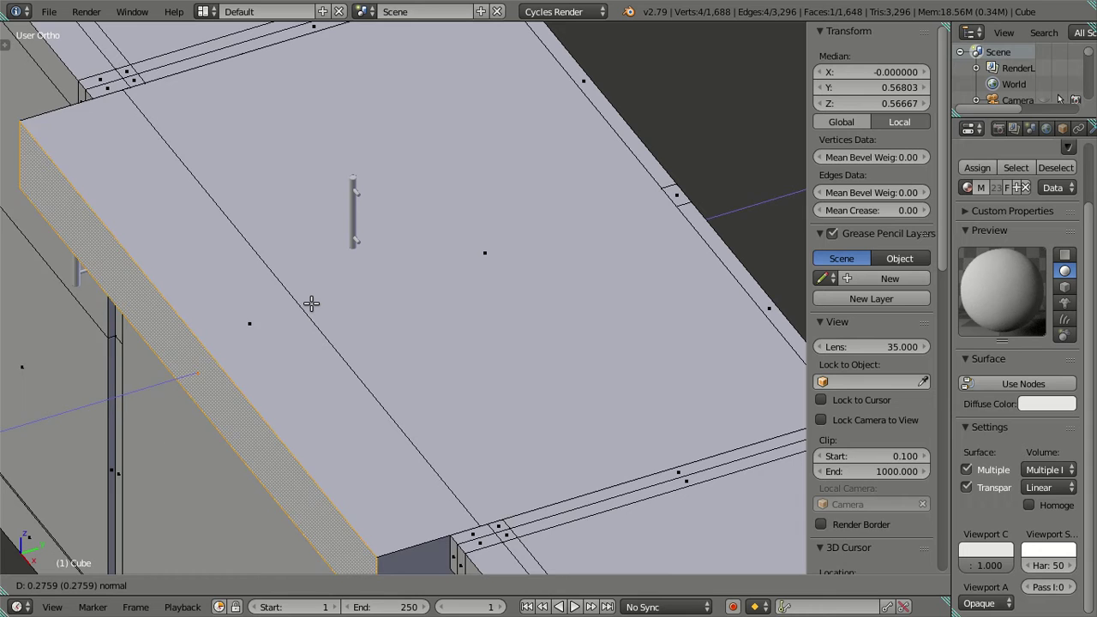
right_click(309, 303)
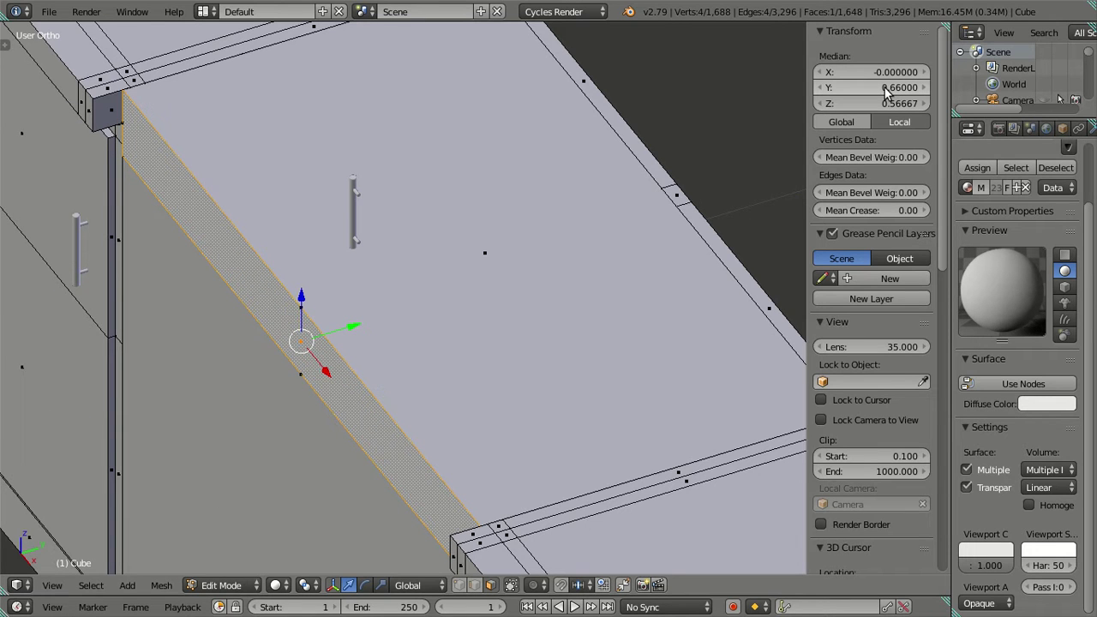
key("a")
scroll(454, 254, "down", 3)
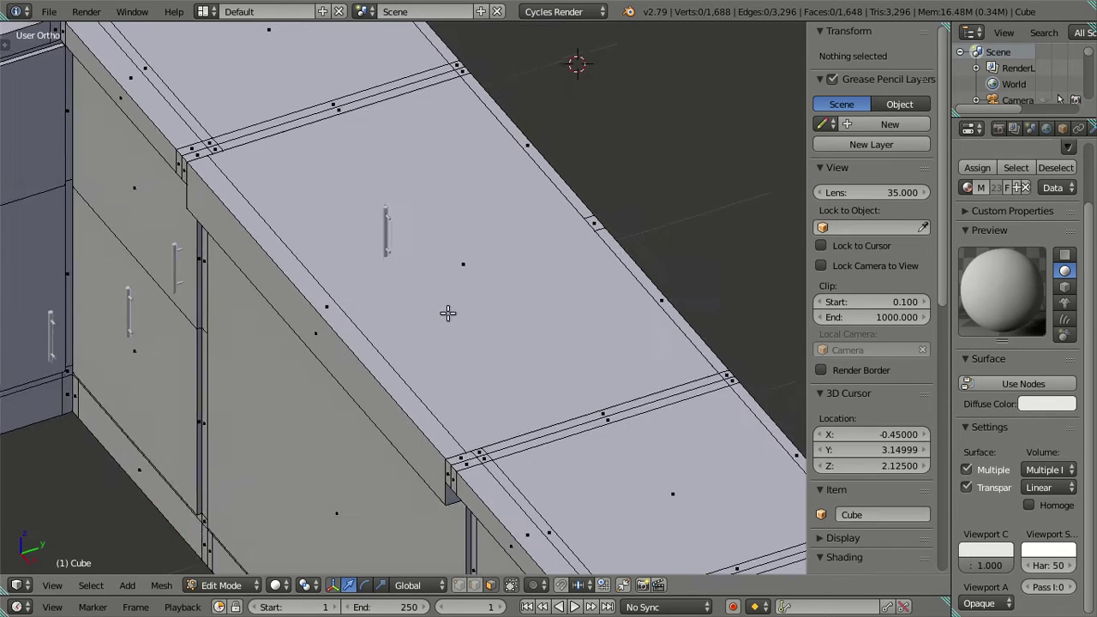
scroll(461, 277, "up", 3)
mouse_move(461, 276)
middle_mouse_down()
mouse_move(506, 284)
mouse_move(443, 306)
middle_mouse_up()
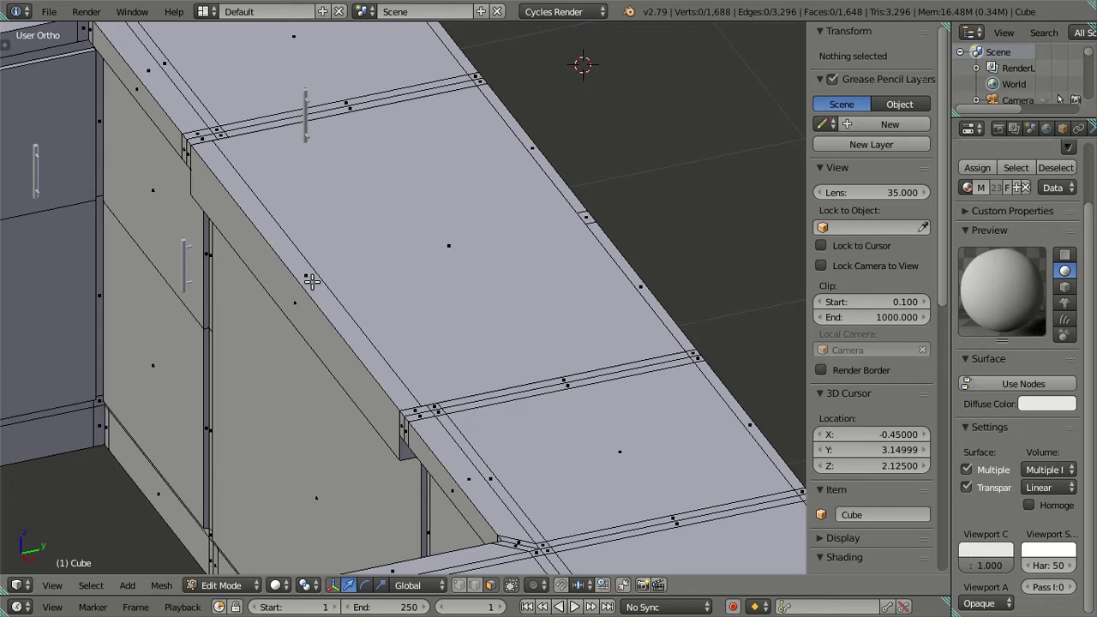
Select the linked counter section and separate it into its own object
right_click(311, 281)
key("l")
key("p")
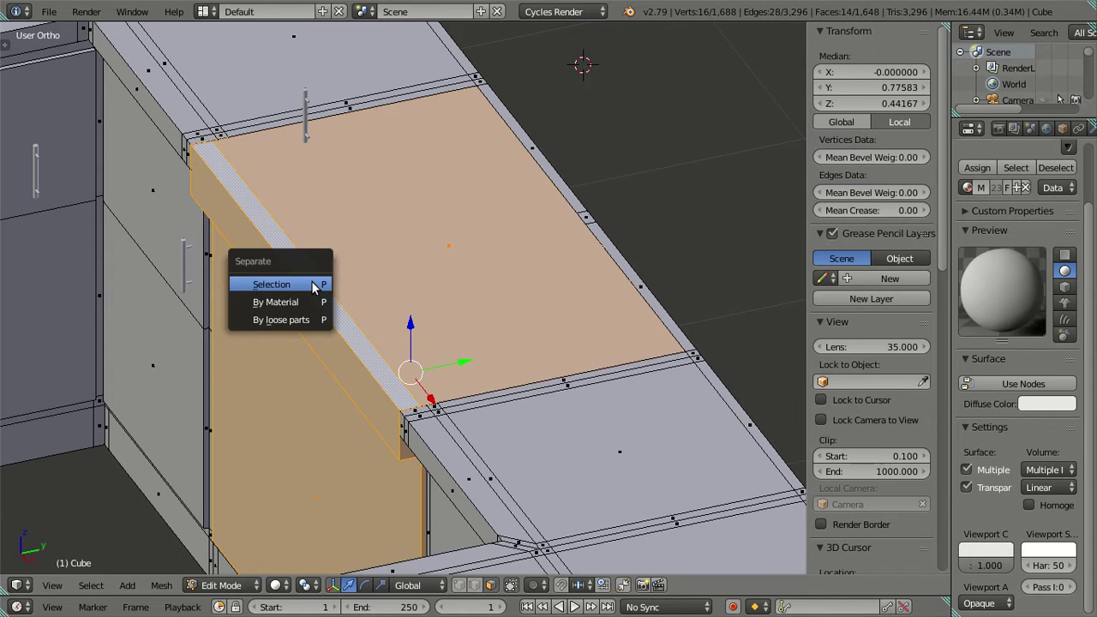
left_click(313, 282)
key("l")
key("a")
scroll(323, 278, "down", 2)
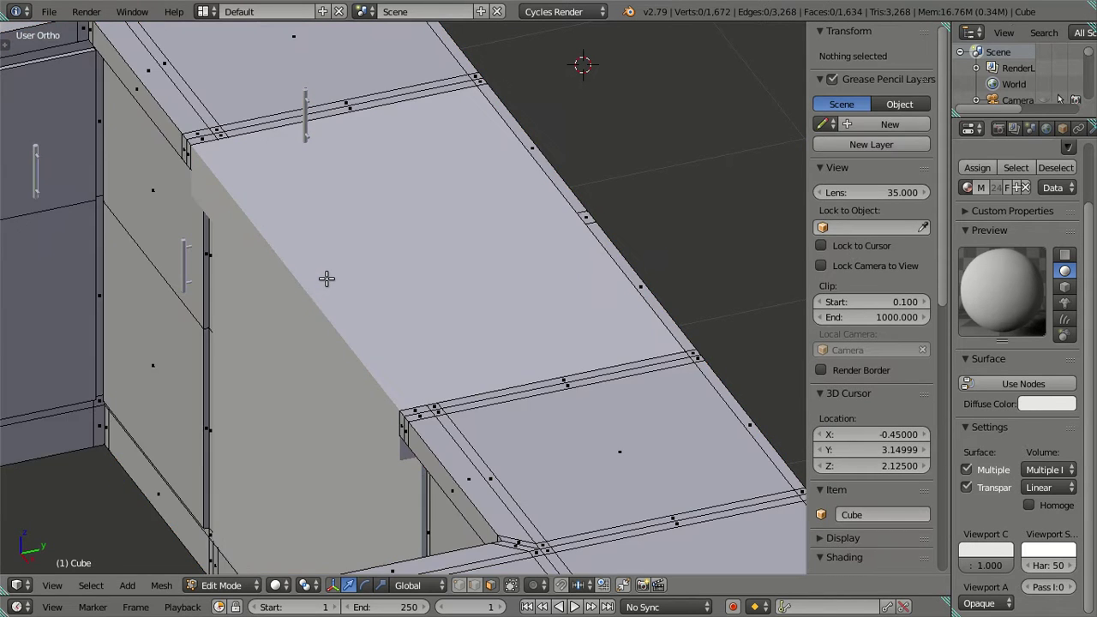
scroll(328, 277, "down", 3)
Back in Object Mode, move the separated Cube.013 block to another layer
key("KP_Divide")
key("Tab")
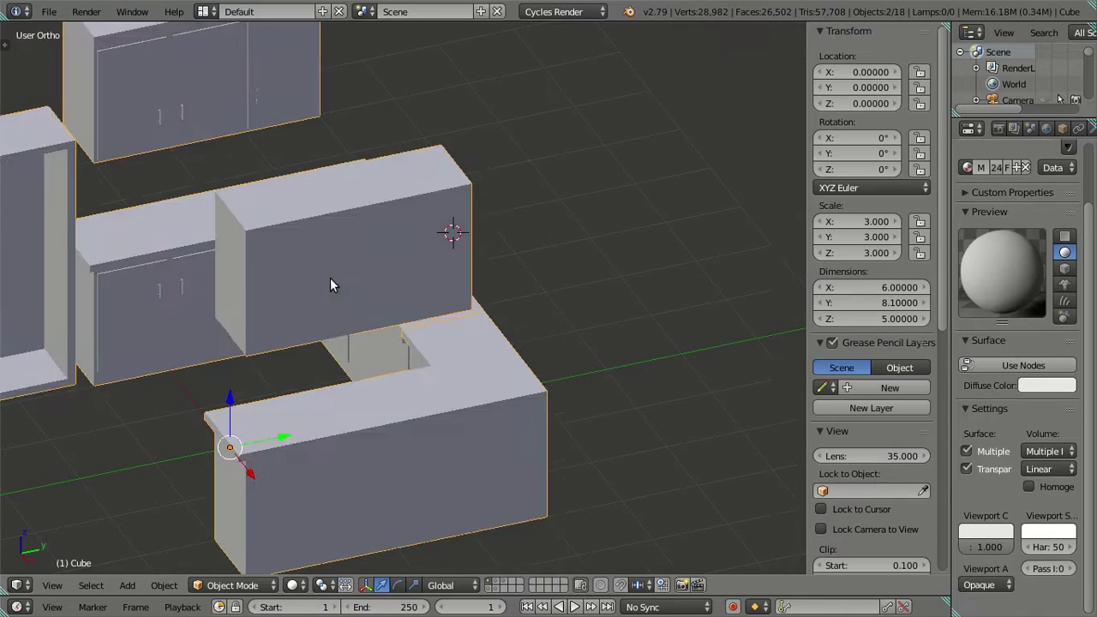
scroll(406, 313, "up", 2)
scroll(400, 297, "up", 2)
key("Tab")
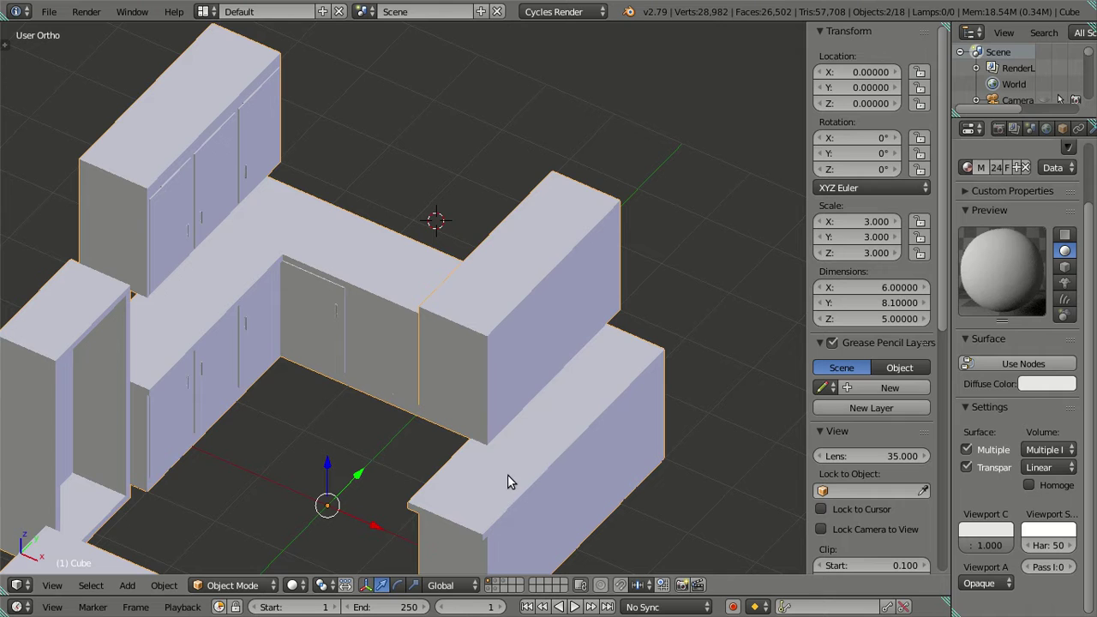
scroll(365, 336, "down", 2)
right_click(382, 325)
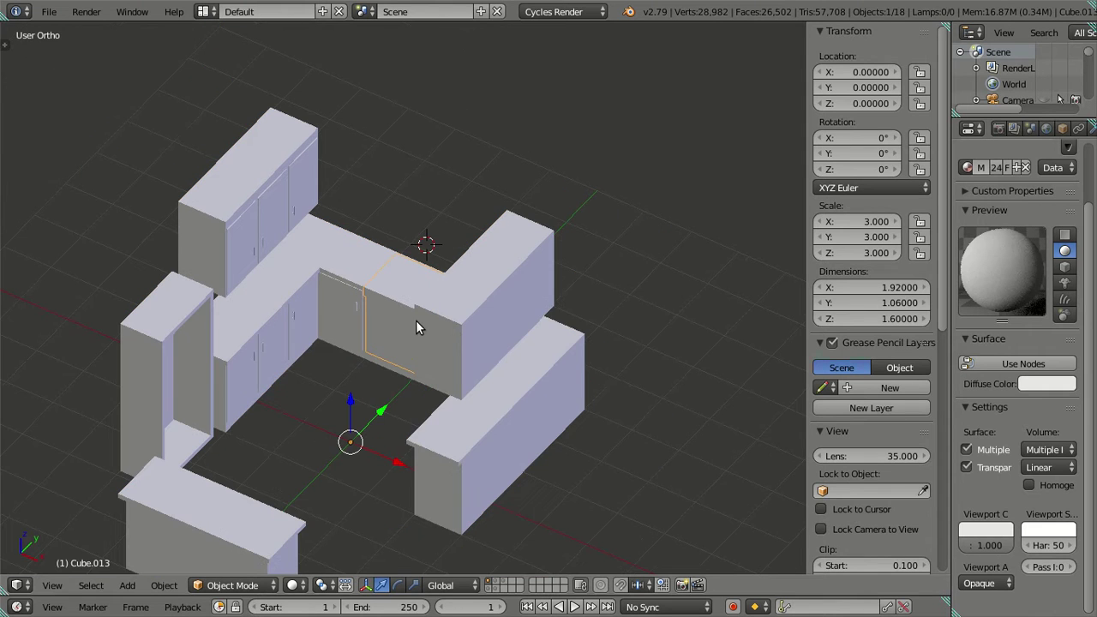
key("m")
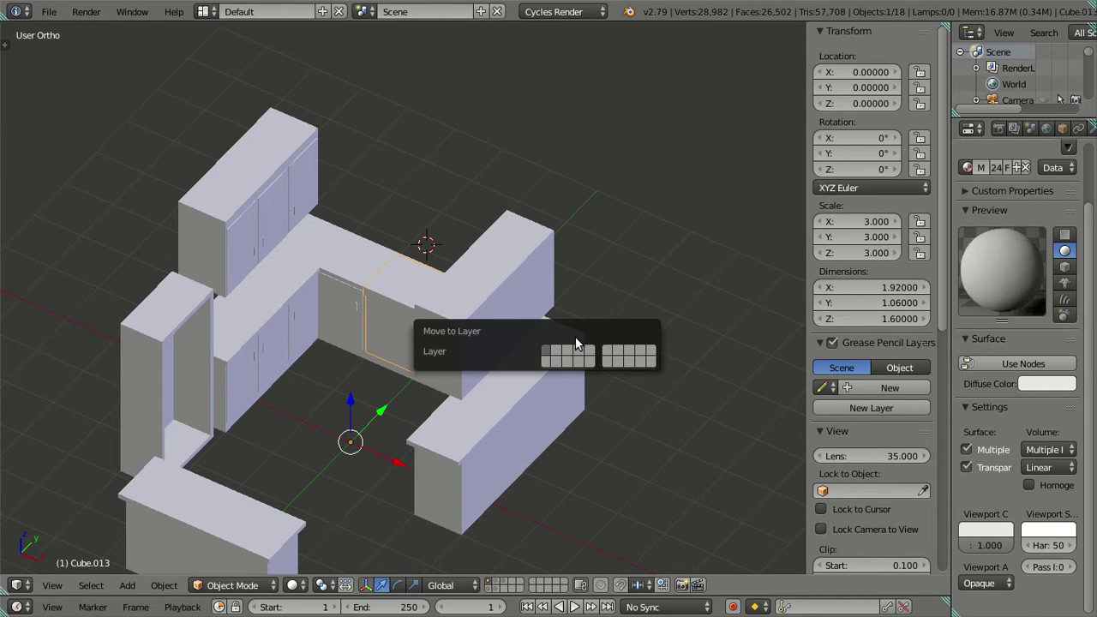
left_click(580, 354)
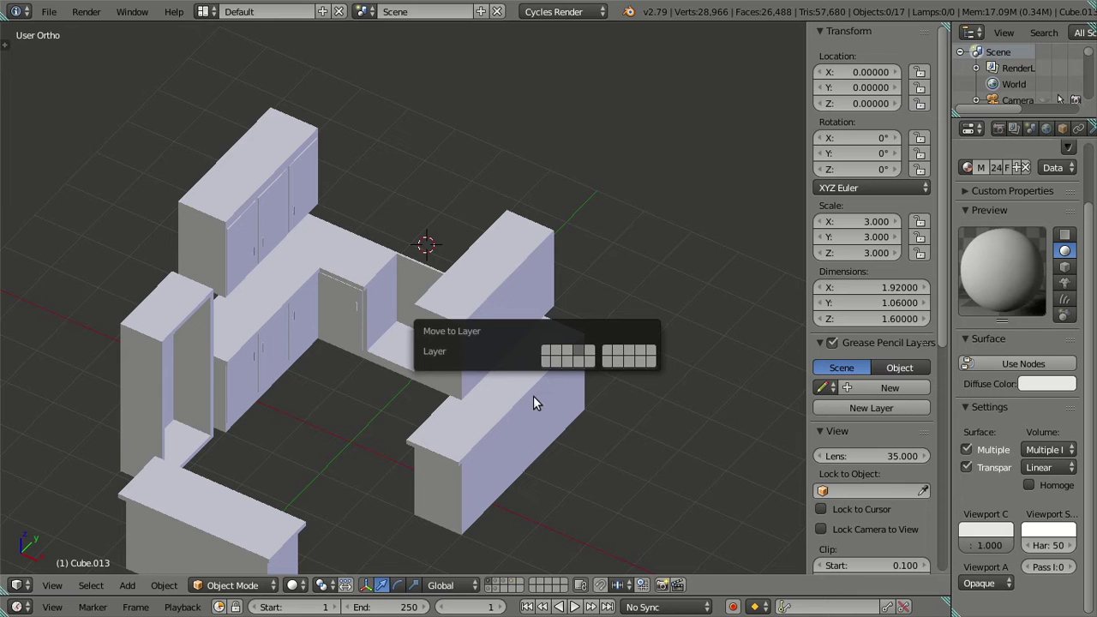
Show the layer holding the separated Cube.013 box
left_click(496, 589)
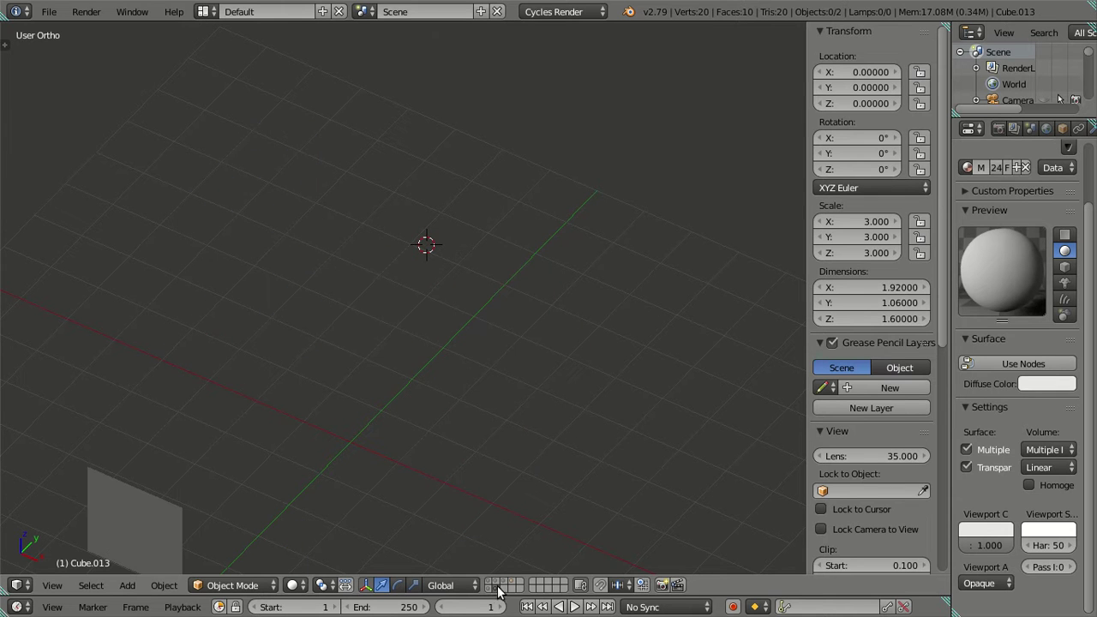
left_click(514, 585)
scroll(456, 331, "up", 2)
mouse_move(456, 332)
middle_mouse_down()
mouse_move(290, 357)
mouse_move(403, 336)
middle_mouse_up()
scroll(444, 333, "up", 3)
scroll(339, 237, "up", 2)
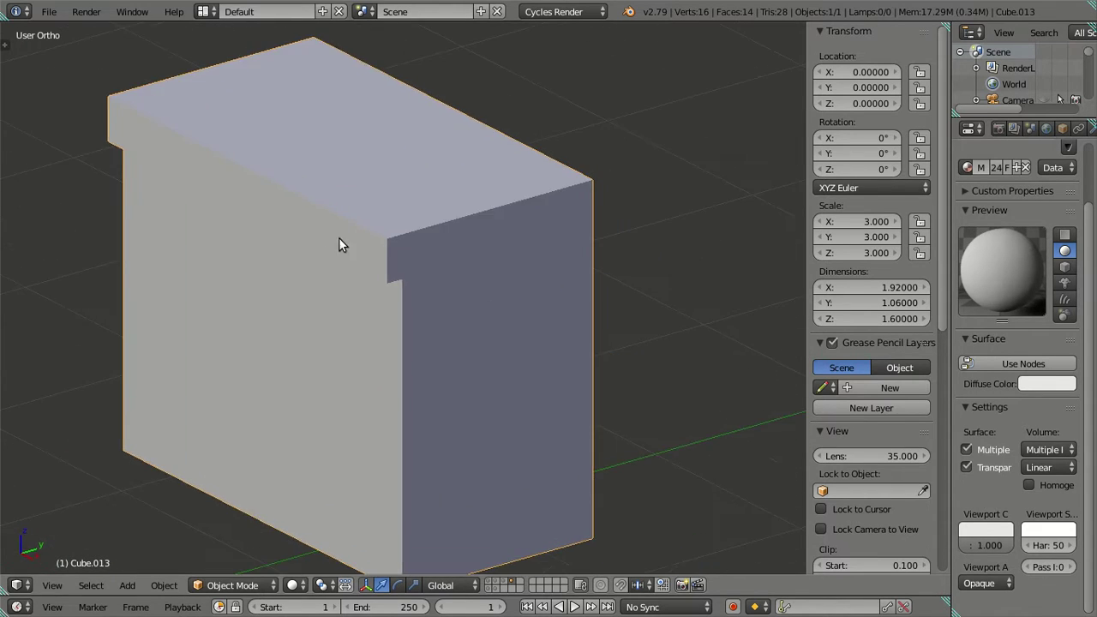
scroll(318, 265, "down", 4)
In Edit Mode, duplicate the box's right side face in place and nudge it along Y
key("Tab")
mouse_move(318, 266)
middle_mouse_down()
mouse_move(387, 292)
mouse_move(489, 234)
mouse_move(597, 222)
mouse_move(644, 239)
mouse_move(614, 233)
mouse_move(622, 216)
mouse_move(511, 235)
middle_mouse_up()
scroll(387, 291, "up", 2)
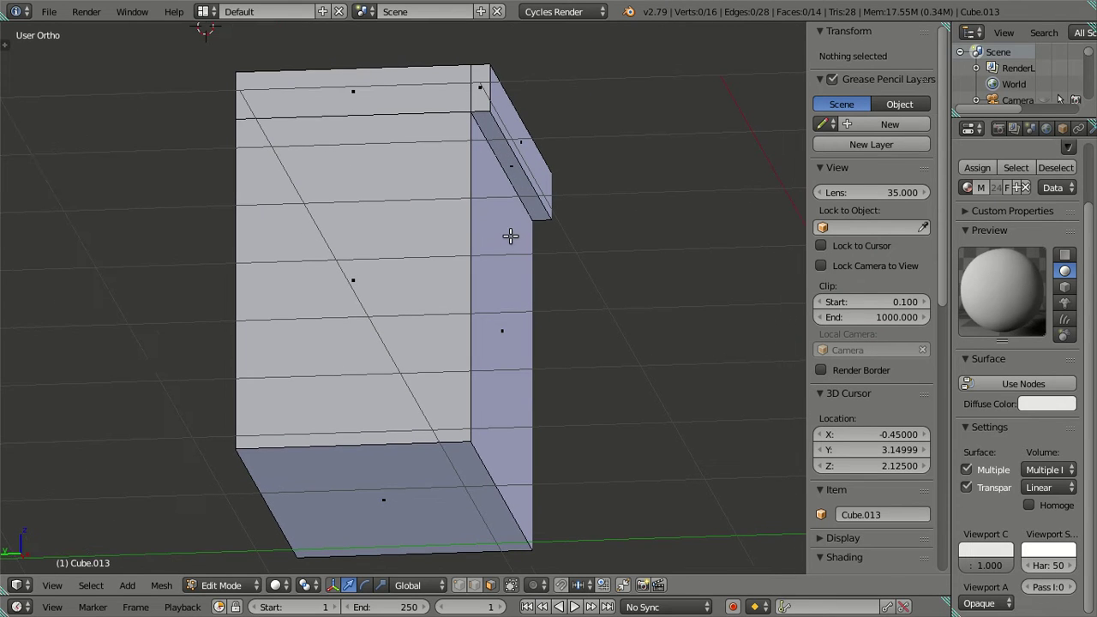
right_click(512, 307)
key("shift+d")
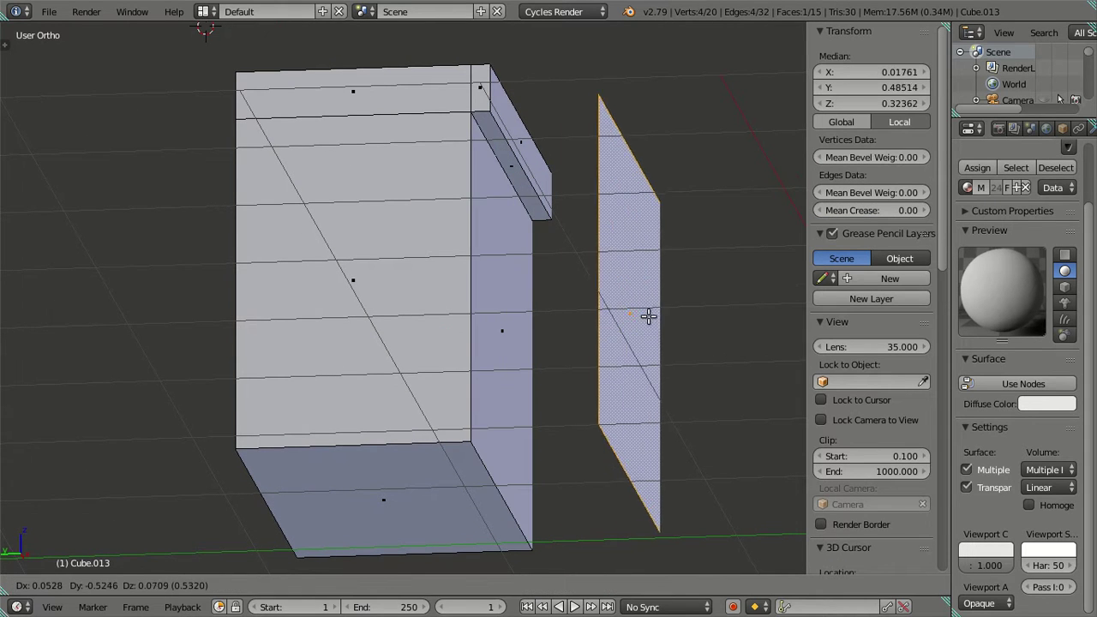
right_click(657, 318)
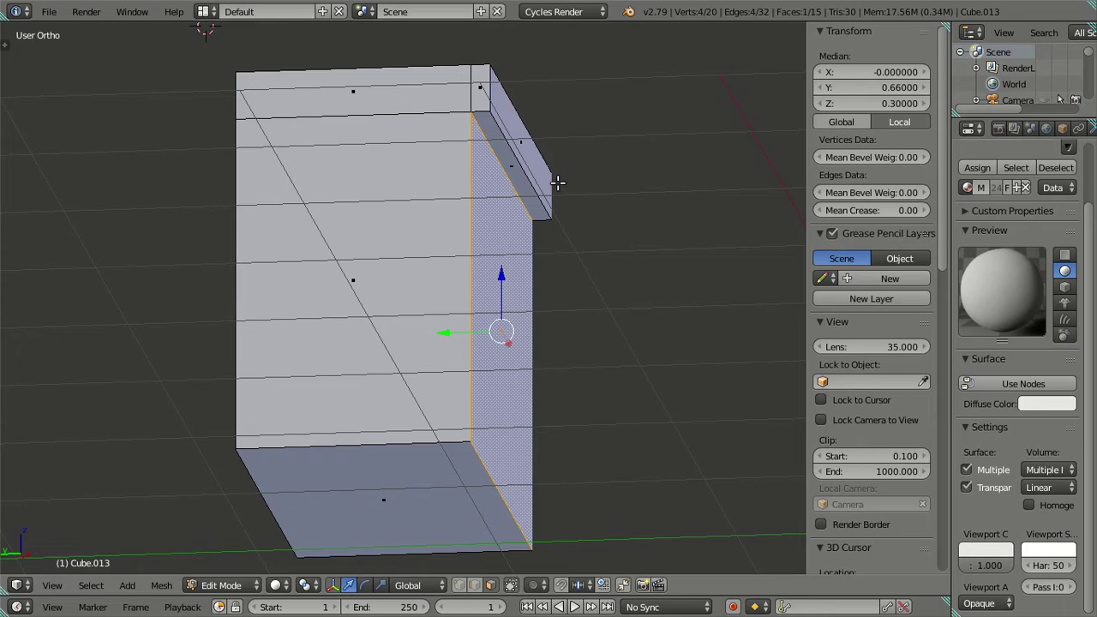
key("shift+d")
right_click(564, 337)
key("g")
key("y")
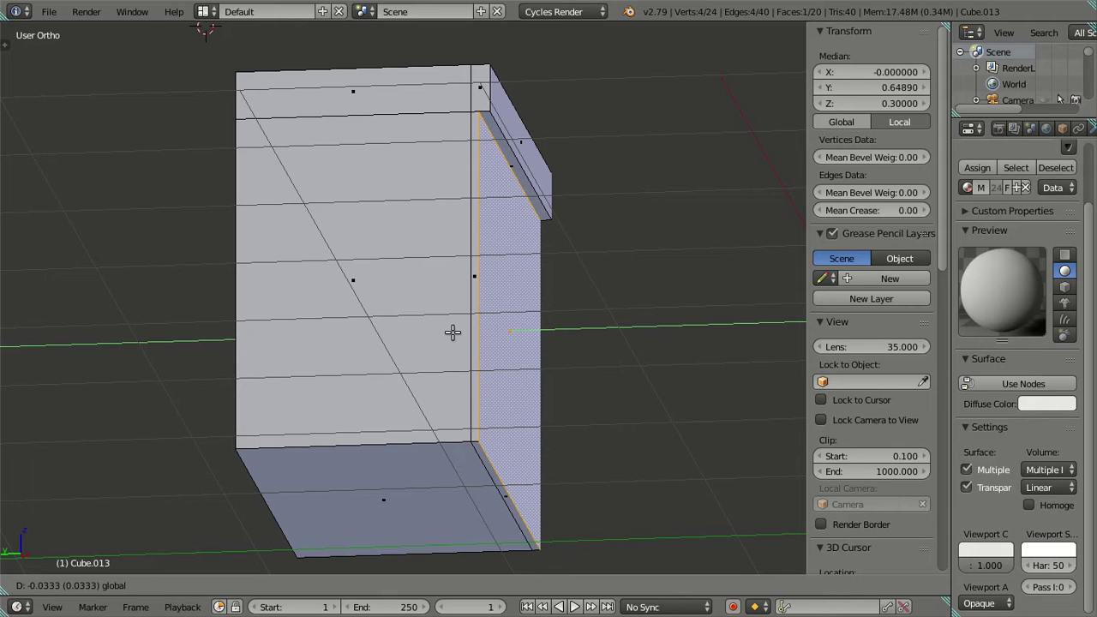
left_click(489, 335)
middle_click_drag(489, 335, 399, 374)
Add a trial centred loop cut through the step, then undo it
key("a")
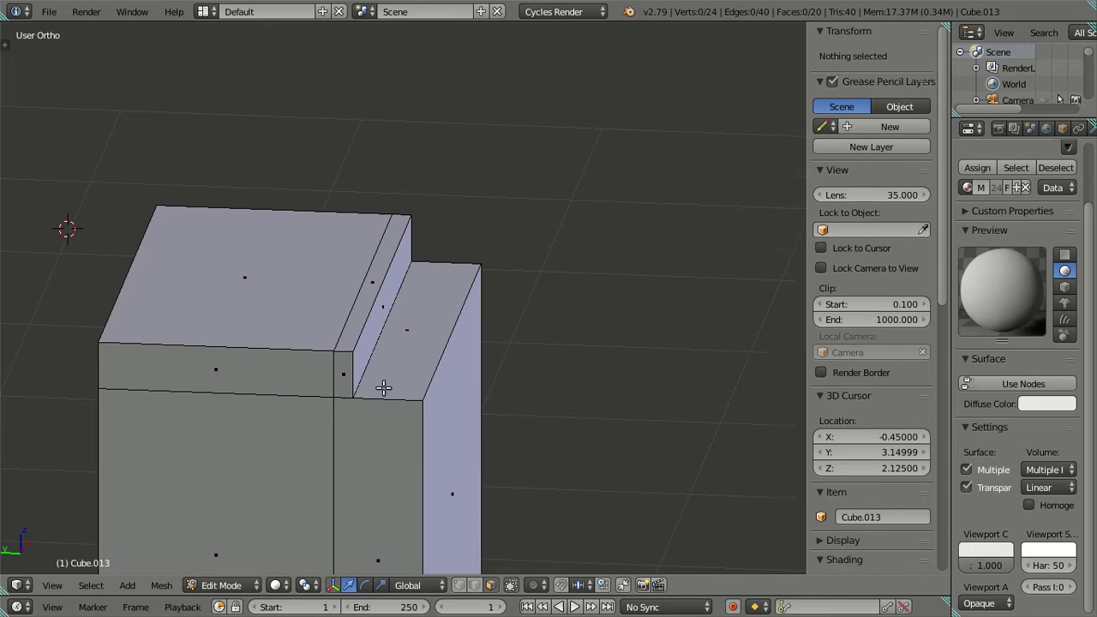
scroll(385, 347, "up", 2)
scroll(327, 333, "up", 3)
key("ctrl+r")
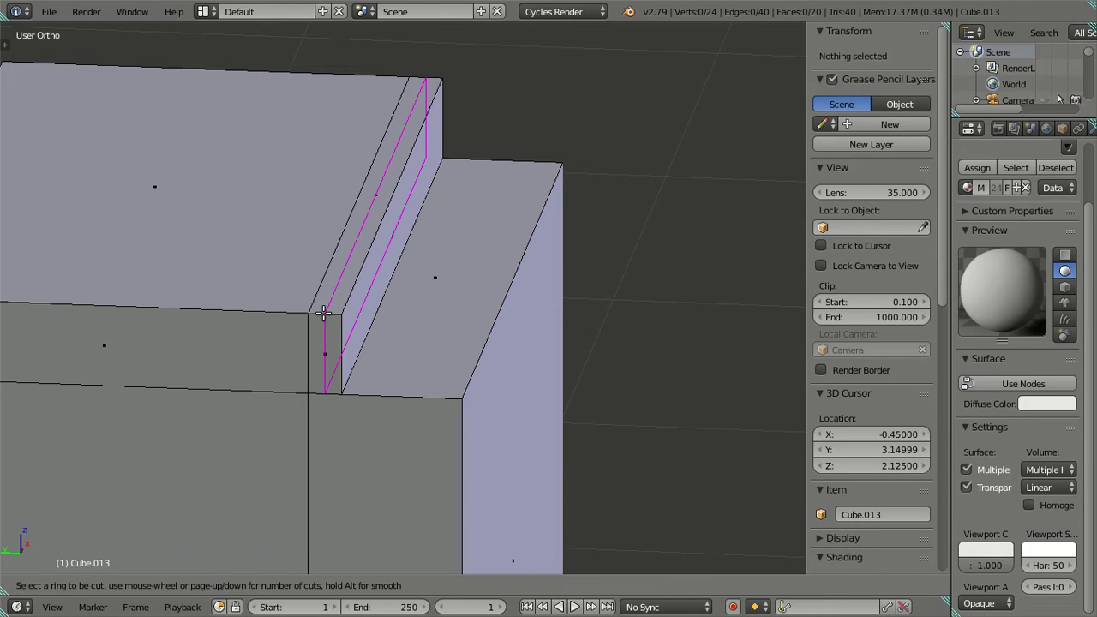
left_click(340, 302)
right_click(340, 301)
left_click(848, 87)
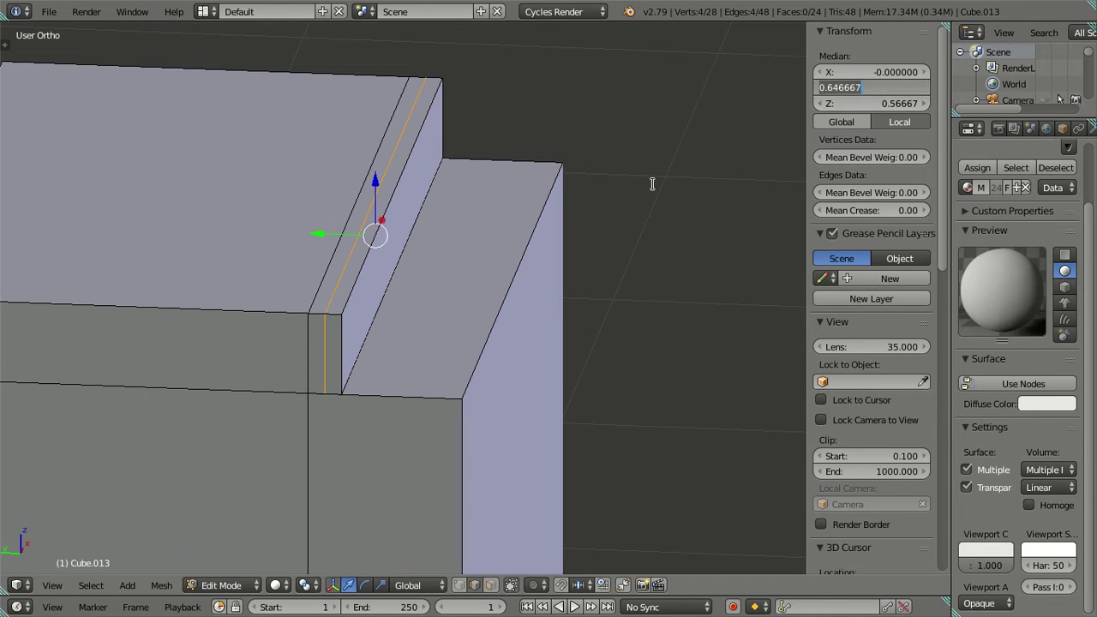
key("Escape")
key("ctrl+z")
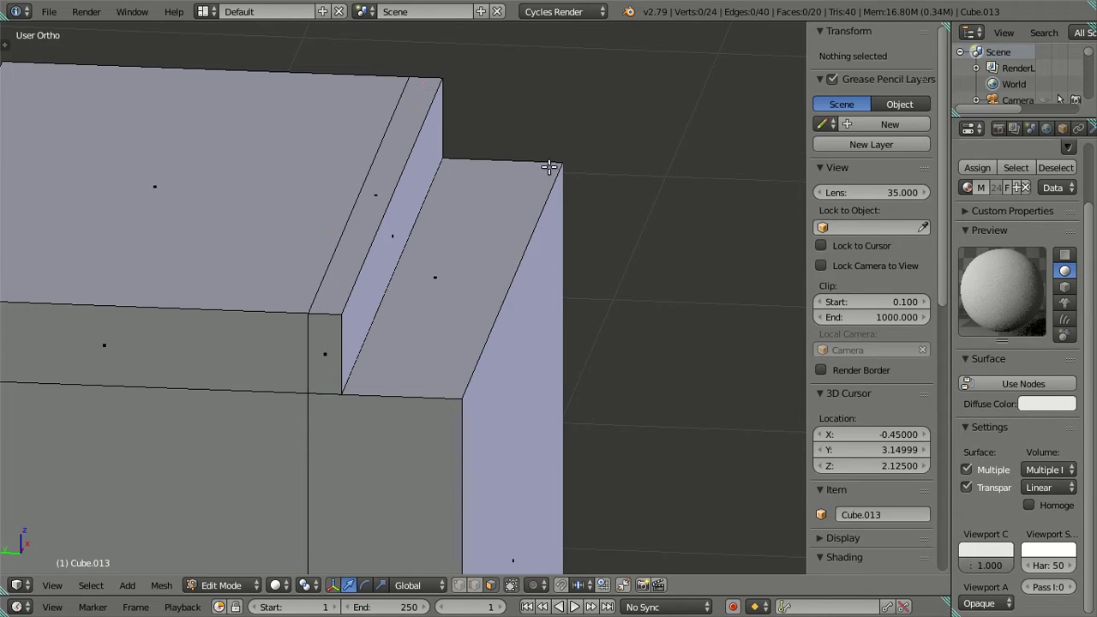
Inspect the box's front faces from the front and from above
right_click(518, 357)
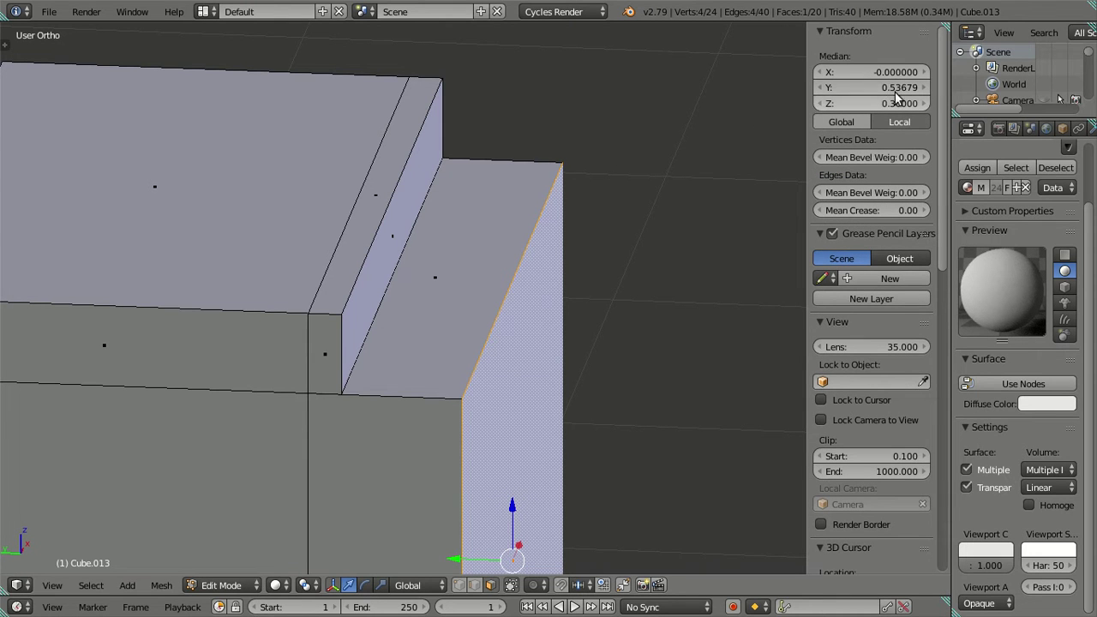
scroll(470, 281, "down", 3)
key("a")
mouse_move(469, 281)
middle_mouse_down()
mouse_move(497, 382)
mouse_move(420, 392)
mouse_move(421, 277)
mouse_move(446, 217)
mouse_move(430, 190)
mouse_move(359, 210)
mouse_move(288, 206)
mouse_move(255, 216)
mouse_move(257, 262)
mouse_move(507, 301)
middle_mouse_up()
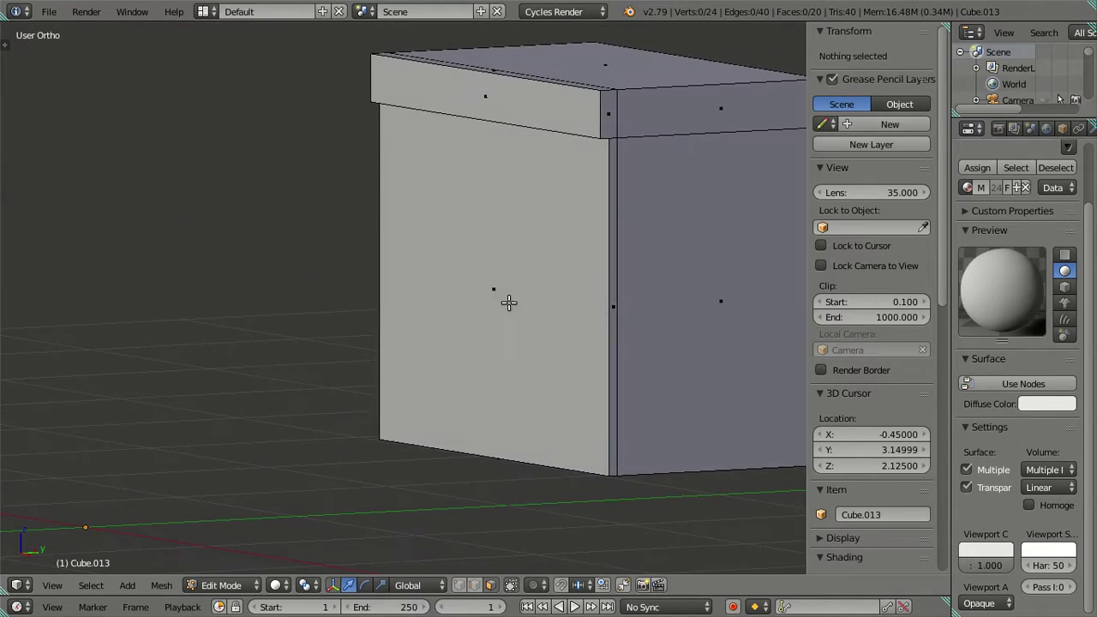
right_click(497, 301)
key("a")
mouse_move(578, 276)
middle_mouse_down()
mouse_move(472, 294)
mouse_move(537, 282)
middle_mouse_up()
scroll(509, 237, "up", 3)
mouse_move(514, 184)
middle_mouse_down()
mouse_move(228, 306)
mouse_move(269, 330)
mouse_move(631, 339)
mouse_move(426, 308)
mouse_move(395, 245)
mouse_move(522, 321)
mouse_move(471, 309)
middle_mouse_up()
scroll(470, 309, "up", 2)
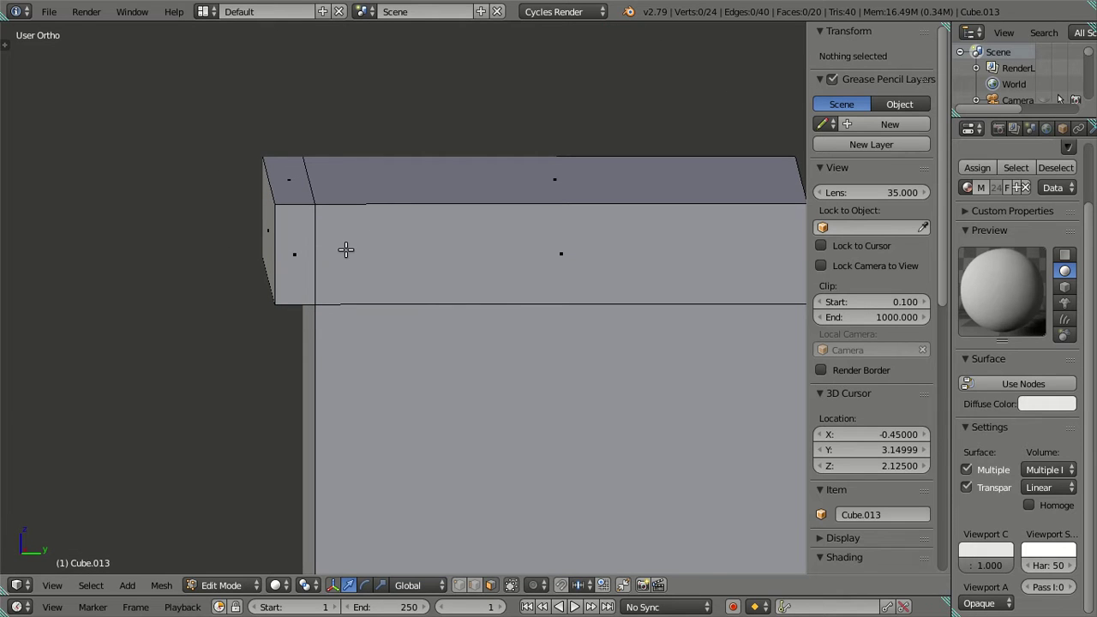
mouse_move(338, 241)
middle_mouse_down()
mouse_move(337, 215)
mouse_move(368, 215)
mouse_move(394, 280)
middle_mouse_up()
scroll(338, 215, "down", 2)
scroll(396, 292, "down", 3)
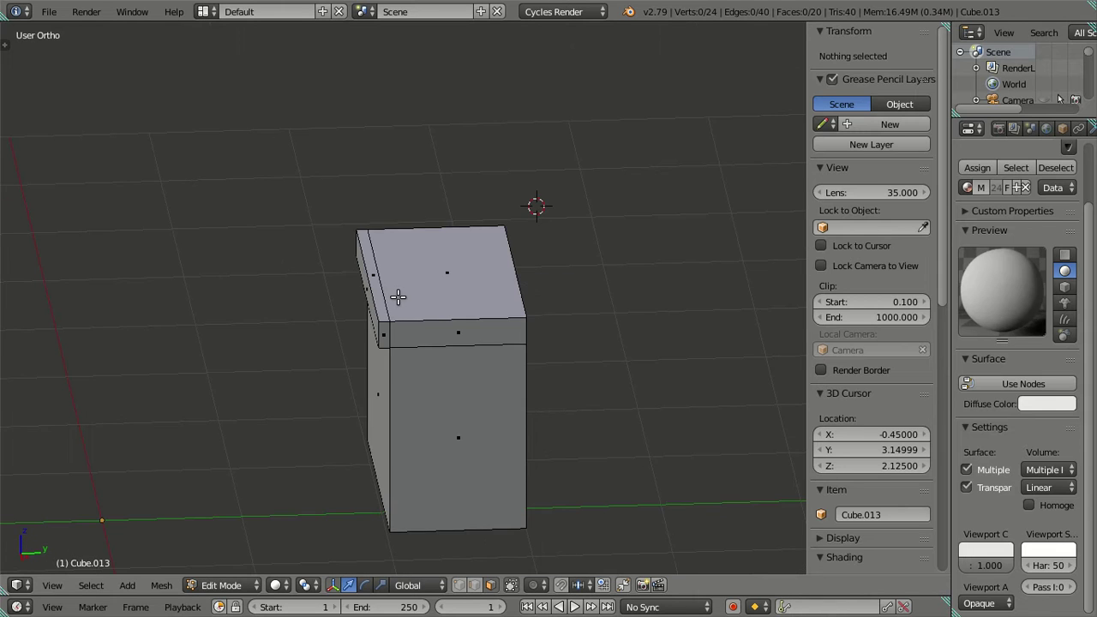
View the box in Right Ortho as a wireframe, zoomed and framed on its side
key("KP_3")
scroll(402, 291, "up", 3)
key("z")
scroll(403, 287, "up", 2)
scroll(418, 289, "up", 2)
scroll(427, 343, "up", 2)
scroll(429, 360, "up", 1)
scroll(421, 351, "up", 3)
scroll(421, 350, "down", 4)
mouse_move(482, 337)
middle_mouse_down("shift")
mouse_move(421, 325)
mouse_move(425, 305)
middle_mouse_up("shift")
scroll(383, 323, "up", 3)
scroll(407, 319, "down", 3)
middle_click_drag(506, 312, 369, 306, "shift")
scroll(370, 307, "down", 1)
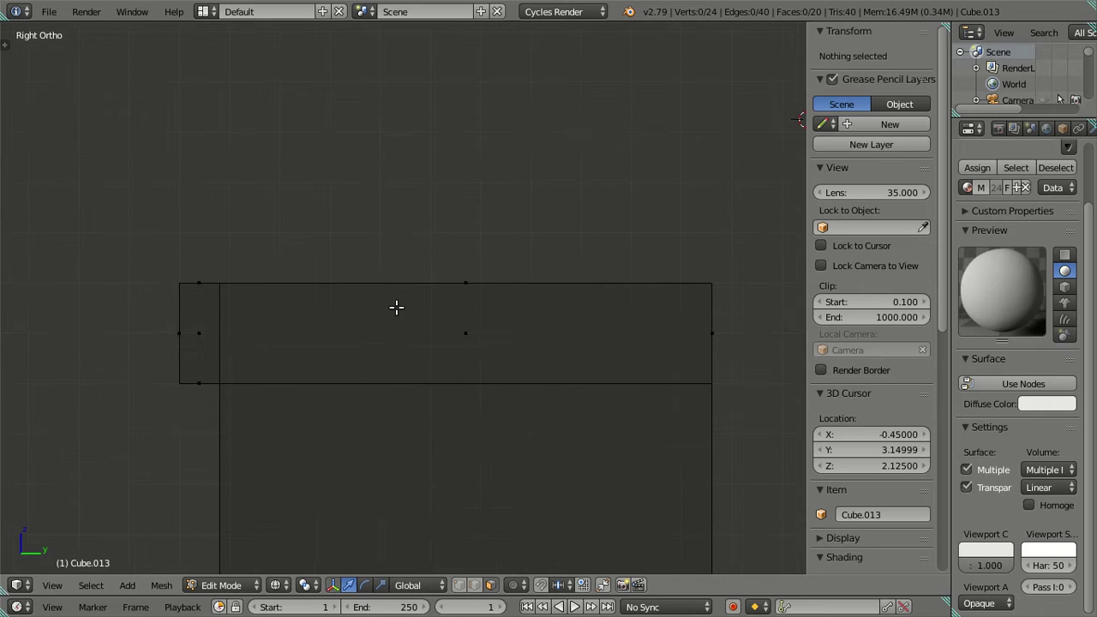
Preview a loop cut on the cabinet side, cancel it, and reposition the side view
key("ctrl+r")
scroll(421, 307, "up", 1)
scroll(421, 307, "up", 3)
right_click(421, 306)
scroll(374, 311, "up", 3)
scroll(399, 306, "up", 1)
middle_click_drag(400, 306, 555, 293, "shift")
scroll(504, 274, "up", 1)
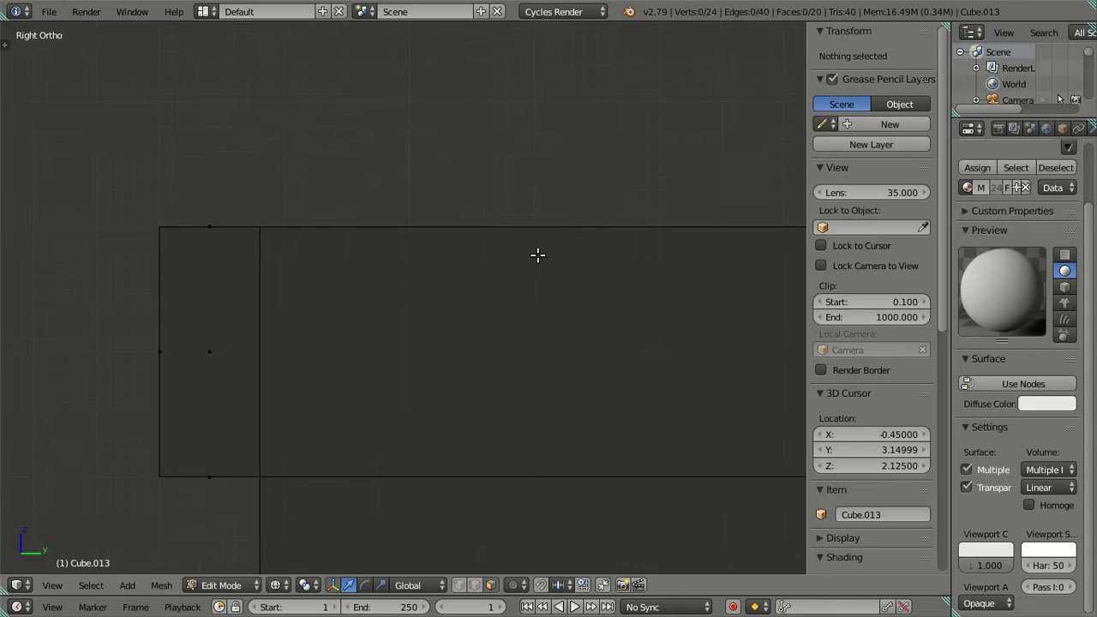
Cut 48 evenly centred vertical edge loops across the cabinet side
key("ctrl+r")
scroll(570, 254, "up", 7)
scroll(571, 254, "up", 8)
scroll(572, 253, "down", 5)
scroll(572, 253, "up", 4)
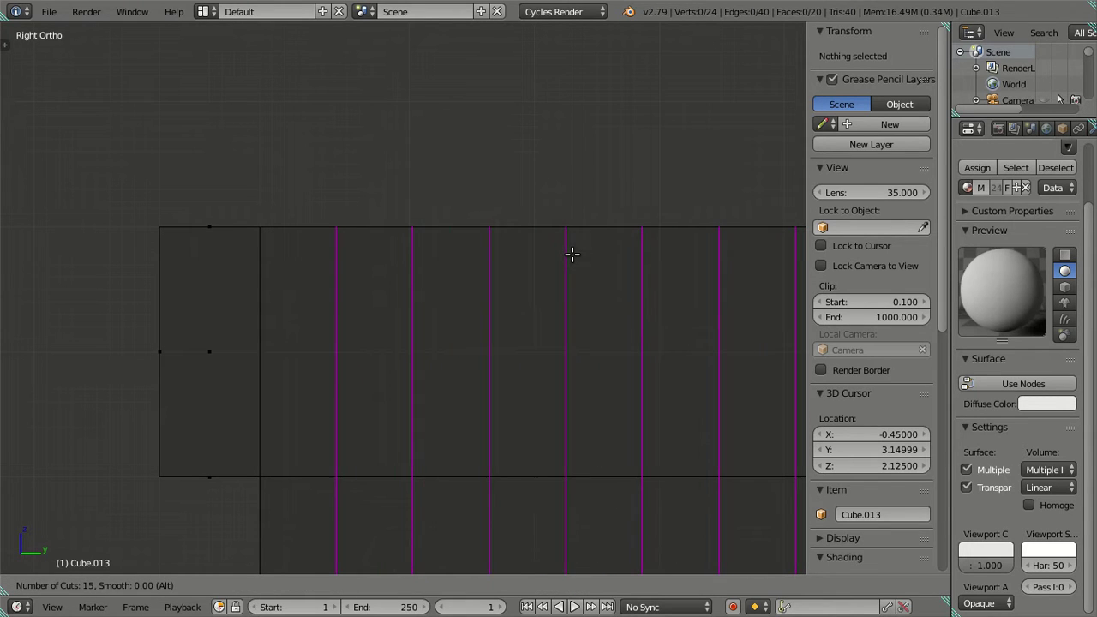
scroll(571, 254, "up", 2)
scroll(572, 253, "up", 5)
scroll(572, 253, "up", 4)
scroll(572, 253, "down", 2)
scroll(573, 254, "down", 3)
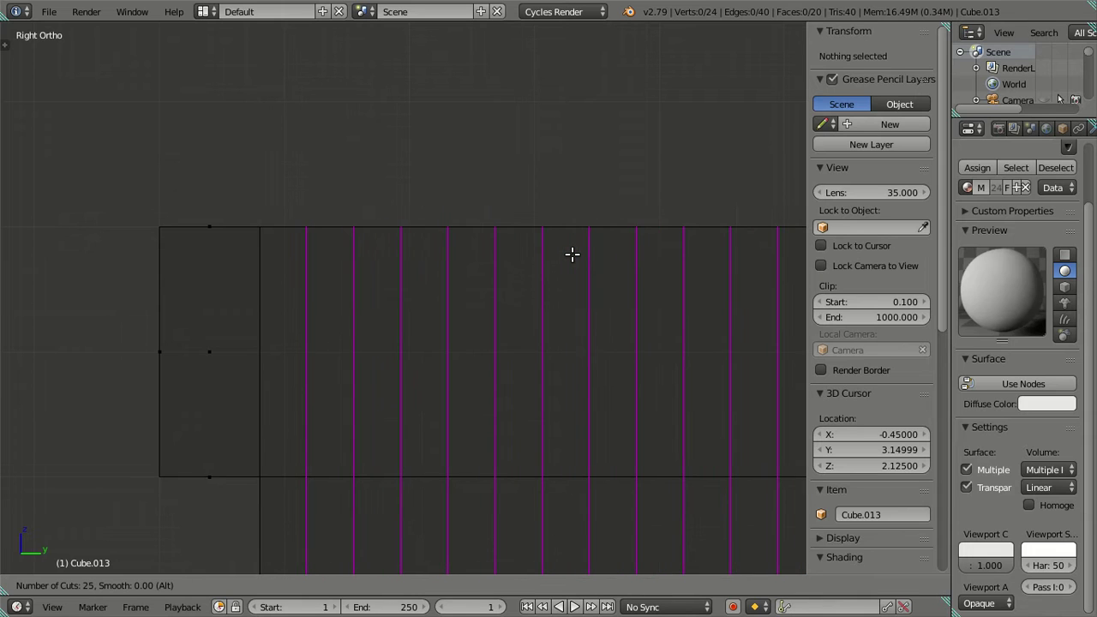
scroll(572, 253, "down", 1)
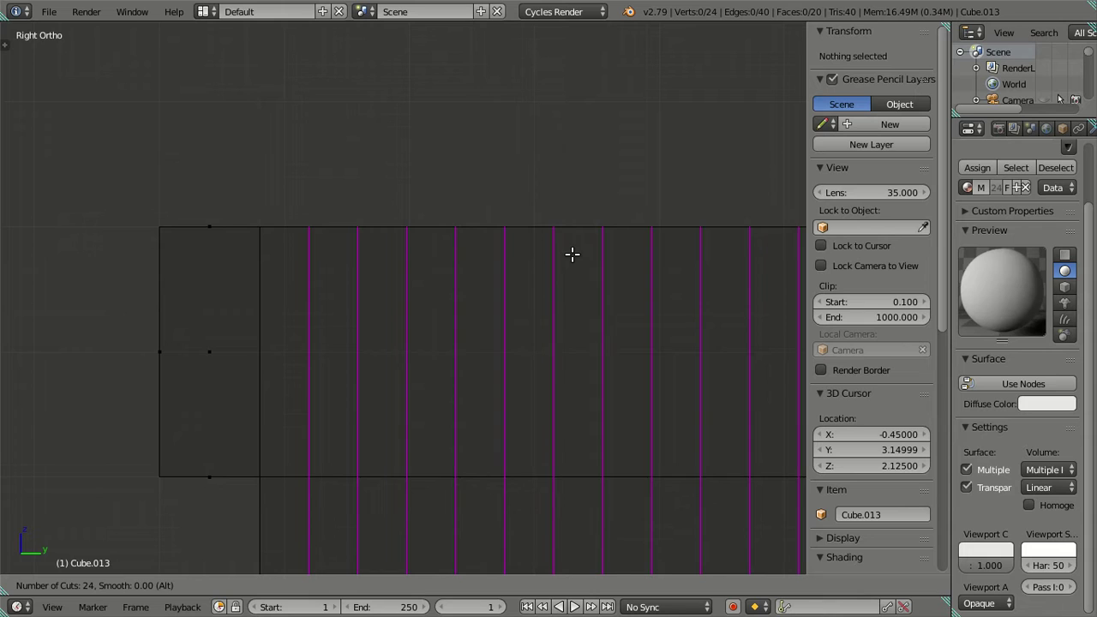
scroll(573, 254, "up", 1)
scroll(573, 253, "up", 3)
scroll(572, 254, "up", 4)
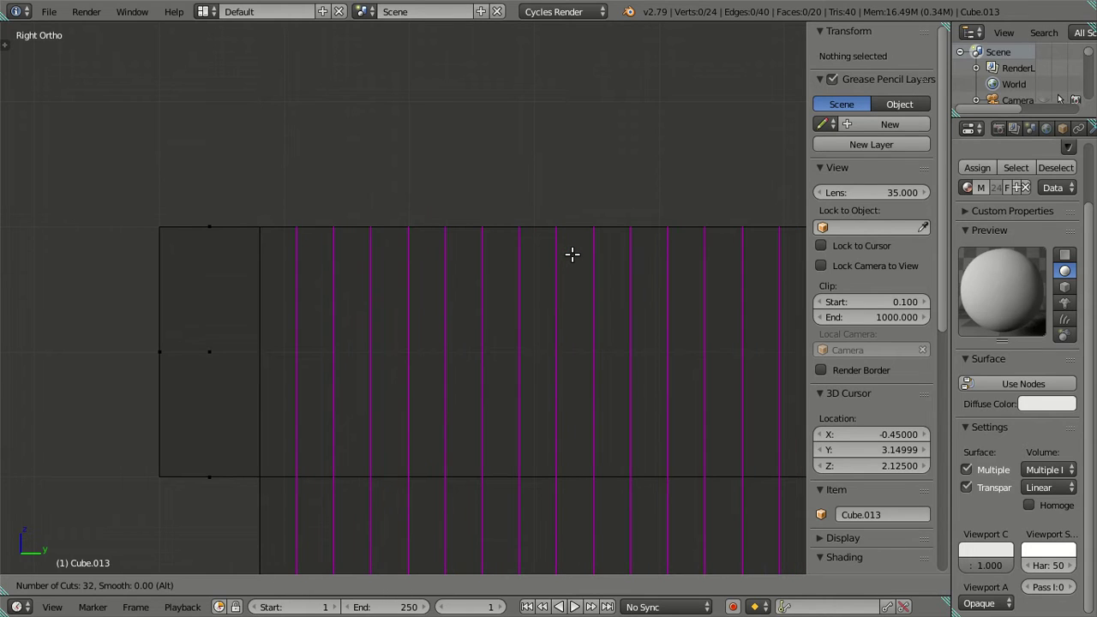
scroll(573, 253, "up", 2)
scroll(572, 254, "up", 4)
scroll(572, 253, "up", 2)
scroll(572, 254, "up", 2)
scroll(573, 254, "up", 1)
scroll(572, 253, "up", 1)
scroll(572, 254, "up", 1)
scroll(572, 254, "up", 1)
scroll(573, 253, "up", 2)
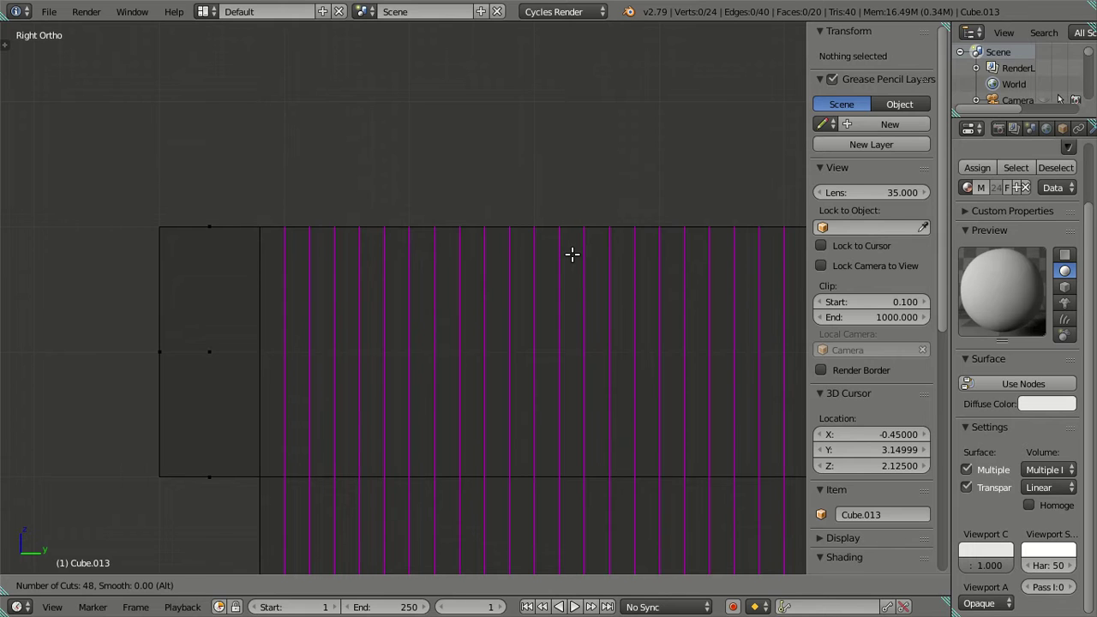
left_click(573, 254)
right_click(573, 254)
scroll(480, 291, "down", 3)
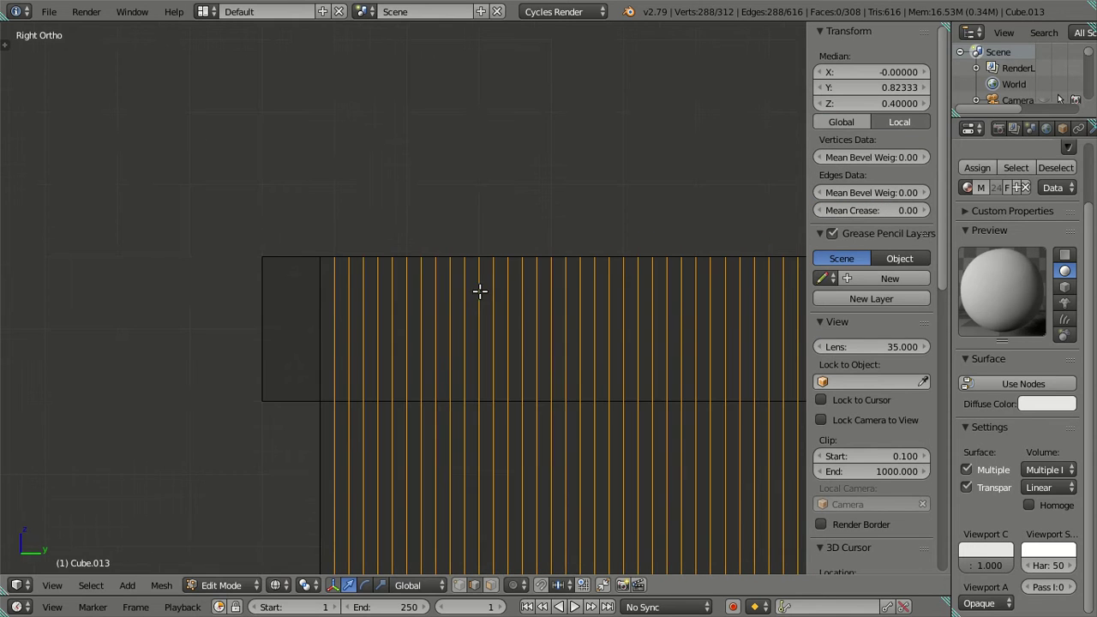
Deselect ten loops to keep, then dissolve the remaining selected vertical loops
right_click(335, 300, "alt+shift")
right_click(407, 294, "alt+shift")
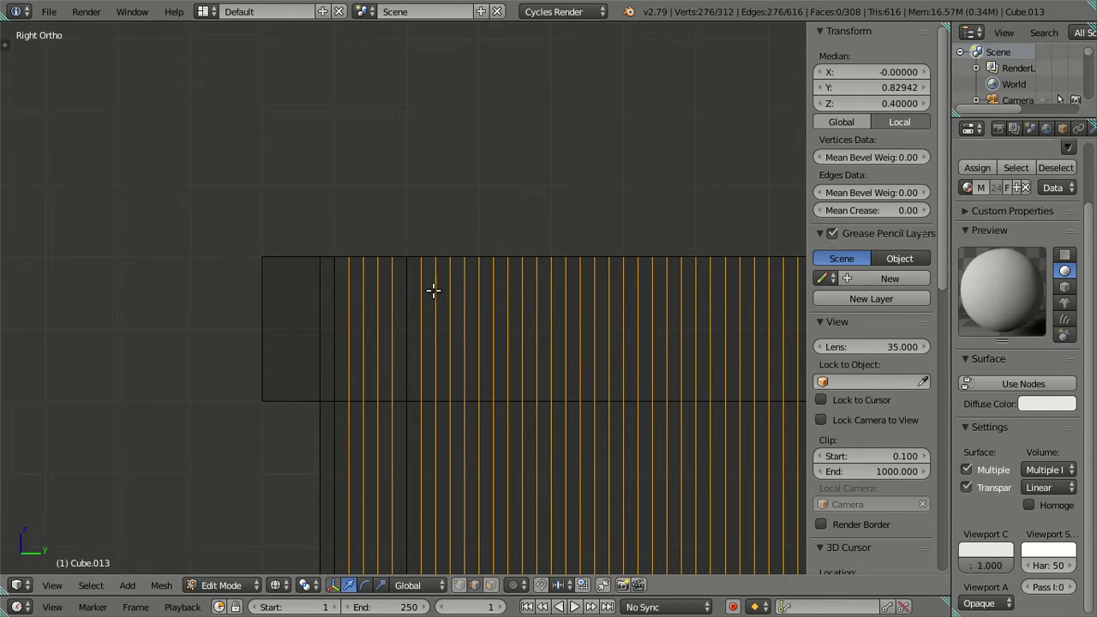
right_click(478, 287, "alt+shift")
right_click(552, 288, "alt+shift")
right_click(624, 291, "alt+shift")
right_click(695, 283, "alt+shift")
mouse_move(700, 296)
middle_mouse_down("shift")
mouse_move(660, 328)
mouse_move(391, 298)
middle_mouse_up("shift")
right_click(432, 262, "alt+shift")
right_click(509, 266, "alt+shift")
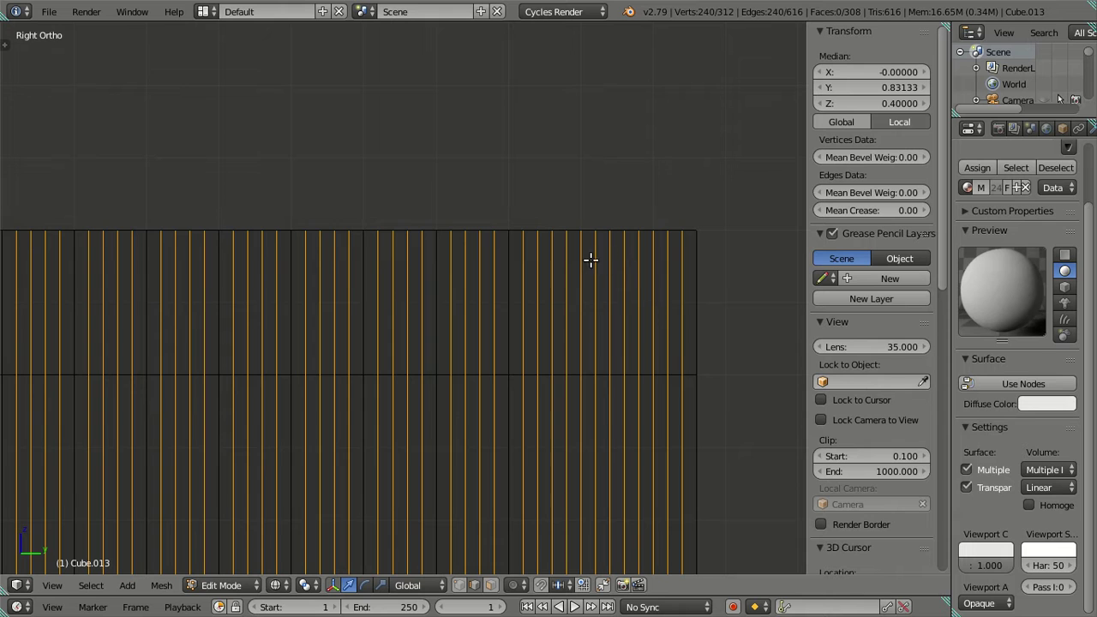
right_click(581, 257, "alt+shift")
right_click(650, 262, "alt+shift")
key("x")
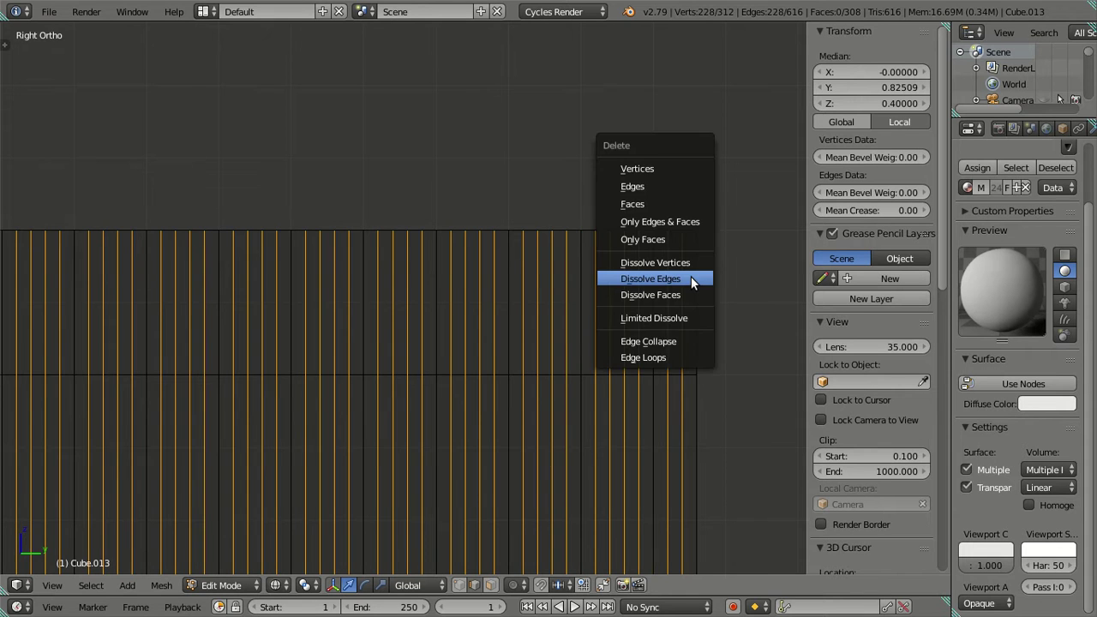
left_click(691, 279)
Add one centred vertical edge loop across the cabinet and confirm its Y position
scroll(643, 278, "down", 3)
scroll(557, 291, "down", 3)
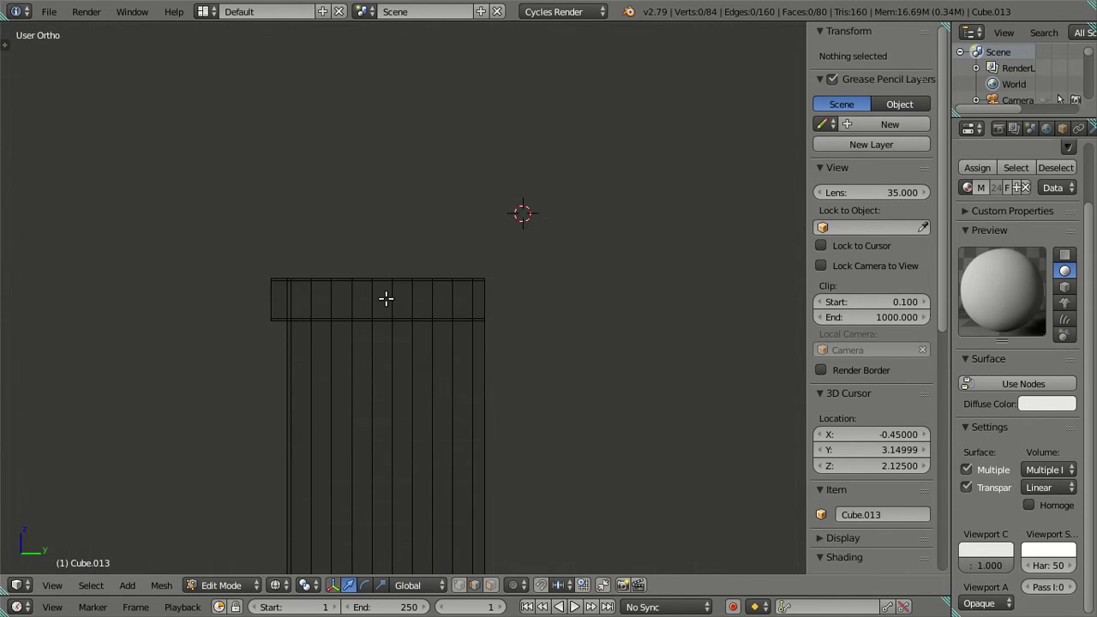
middle_click_drag(386, 297, 383, 289)
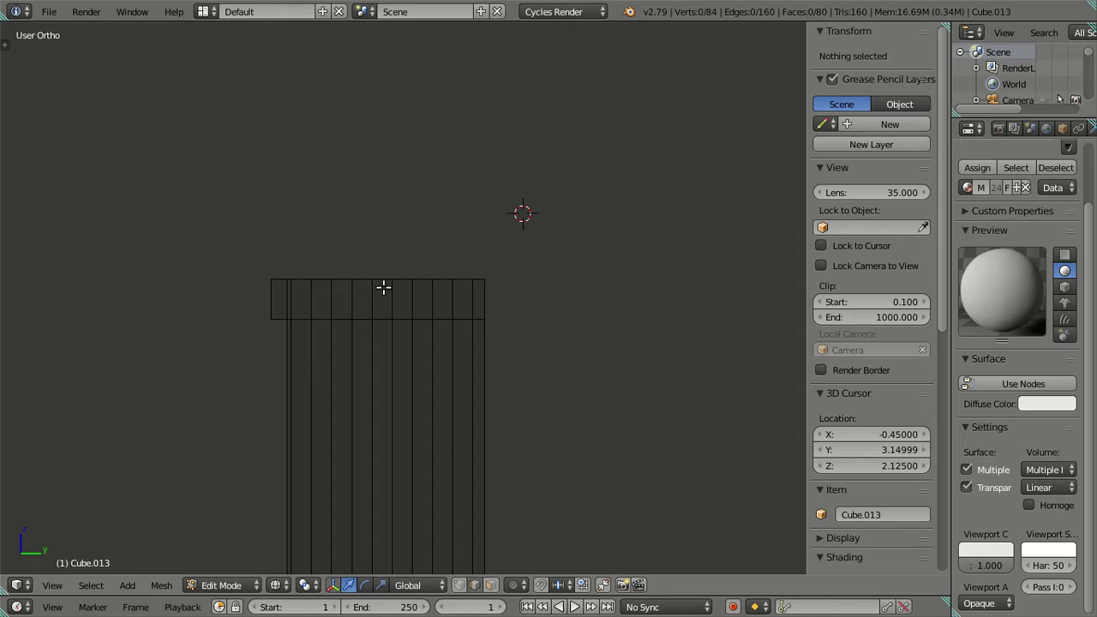
scroll(384, 284, "down", 4)
scroll(429, 323, "up", 5)
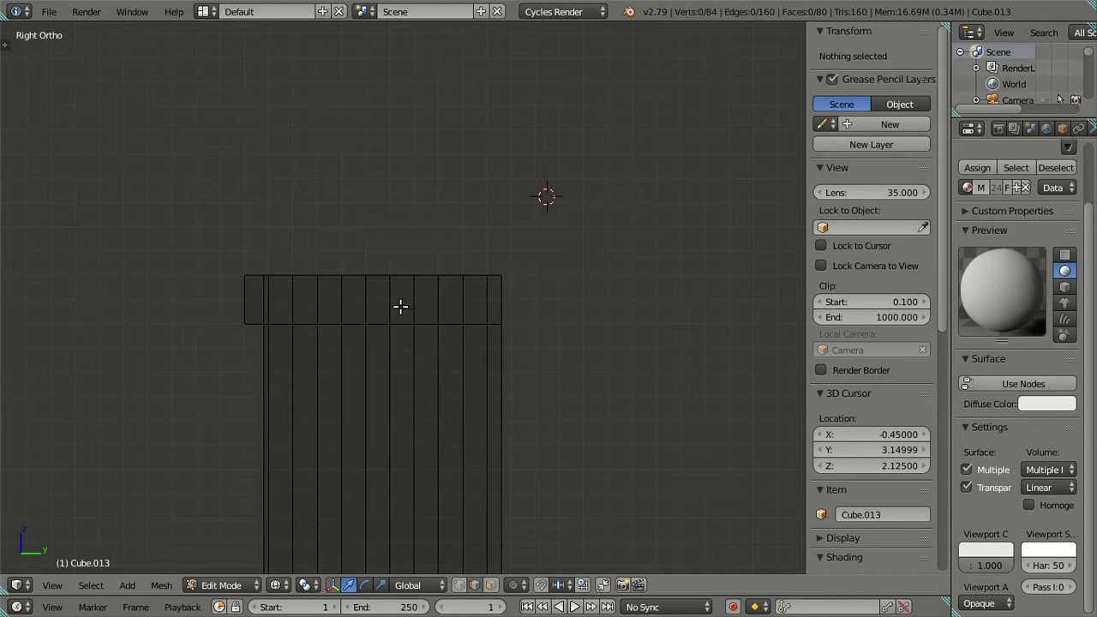
scroll(397, 298, "up", 2)
scroll(396, 297, "up", 1)
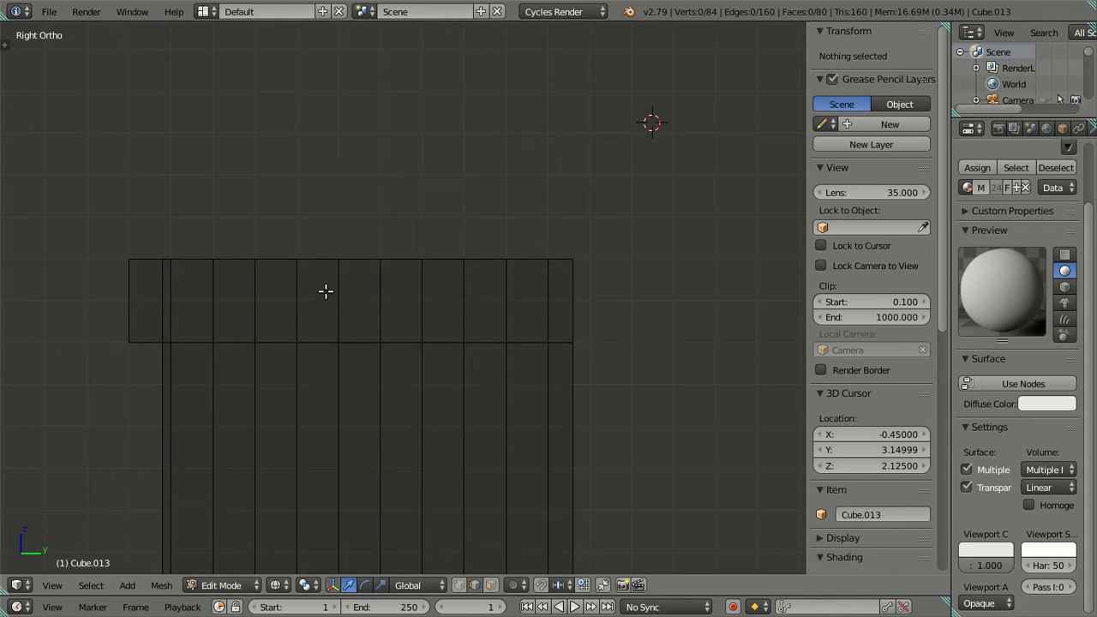
middle_click_drag(238, 298, 360, 281, "shift")
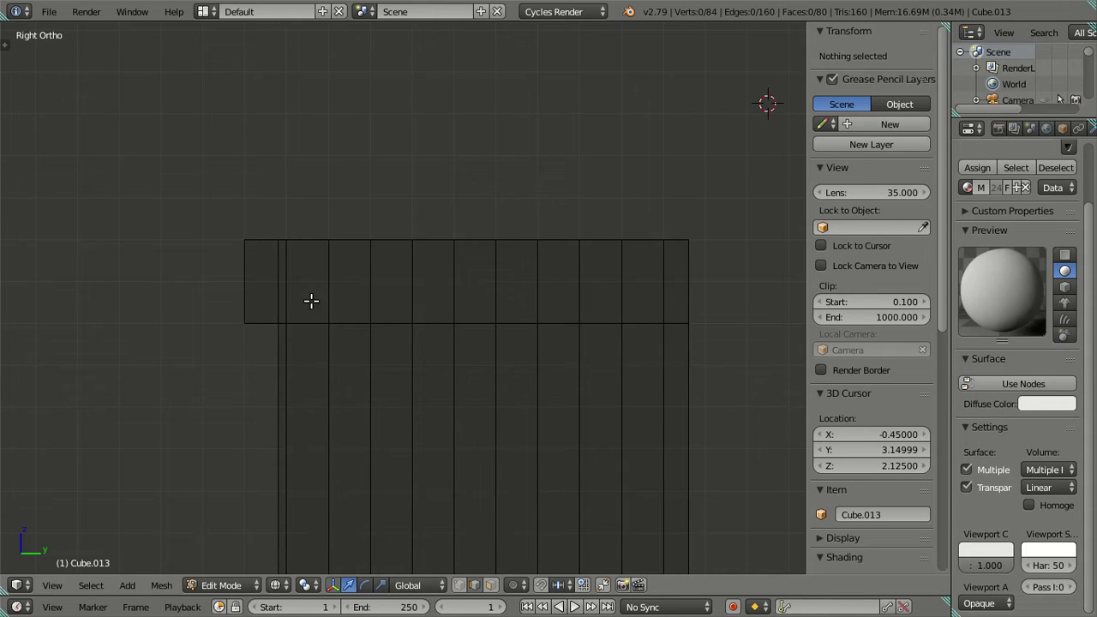
scroll(310, 272, "up", 2)
scroll(269, 257, "up", 1)
key("ctrl+r")
left_click(166, 213)
right_click(165, 212)
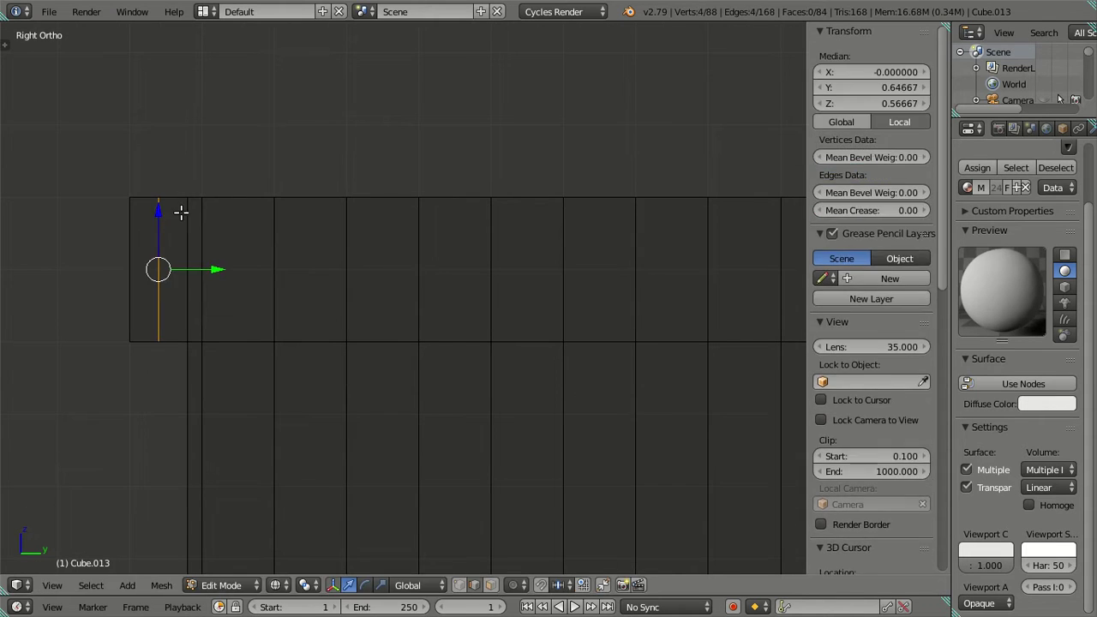
left_click(866, 86)
key("Return")
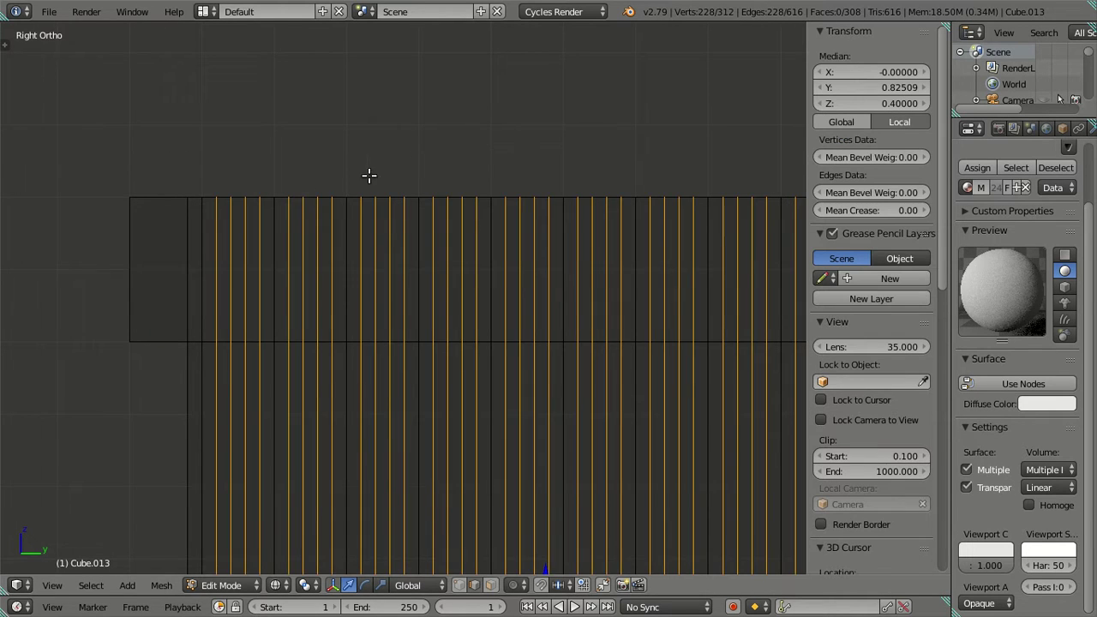
Dissolve the extra selected vertical loops and check the lip edges in solid shading
scroll(308, 225, "down", 3)
key("ctrl+x")
mouse_move(338, 228)
middle_mouse_down()
mouse_move(409, 266)
mouse_move(357, 303)
middle_mouse_up()
key("z")
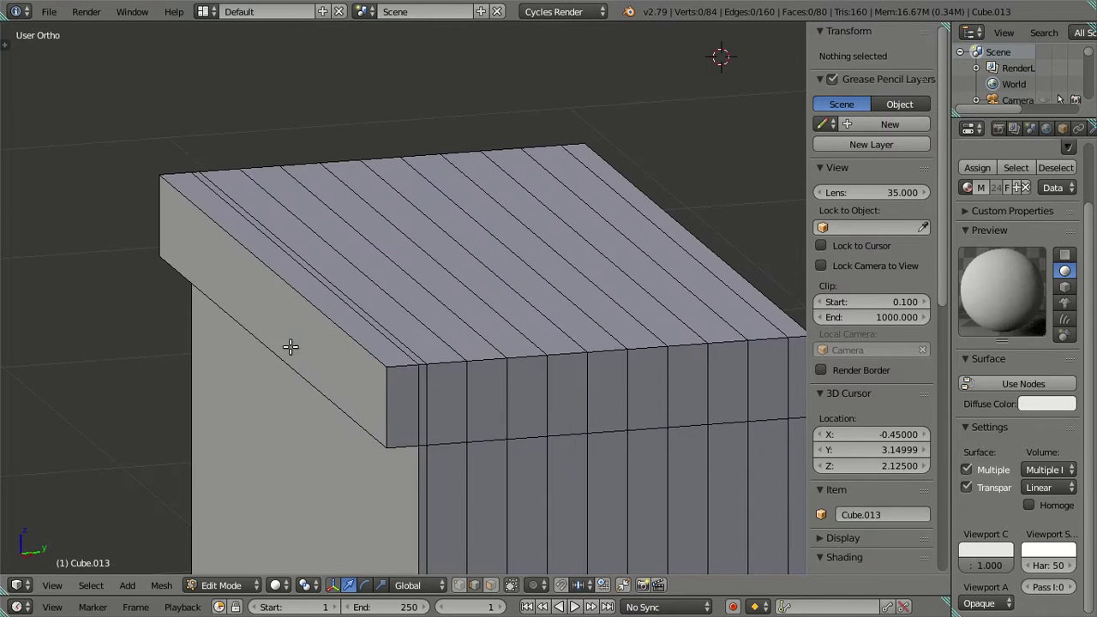
right_click(277, 355)
right_click(304, 300, "shift")
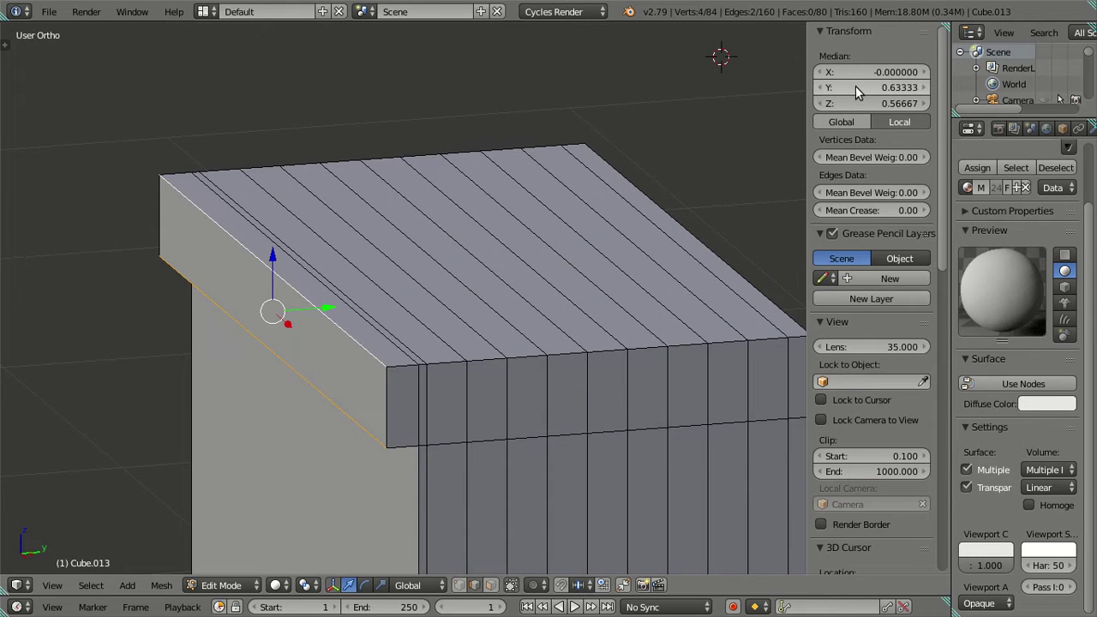
key("a")
Select the eight remaining vertical loops on the cabinet front and dissolve them
mouse_move(479, 303)
middle_mouse_down()
mouse_move(477, 333)
mouse_move(465, 321)
mouse_move(454, 335)
middle_mouse_up()
scroll(318, 365, "down", 2)
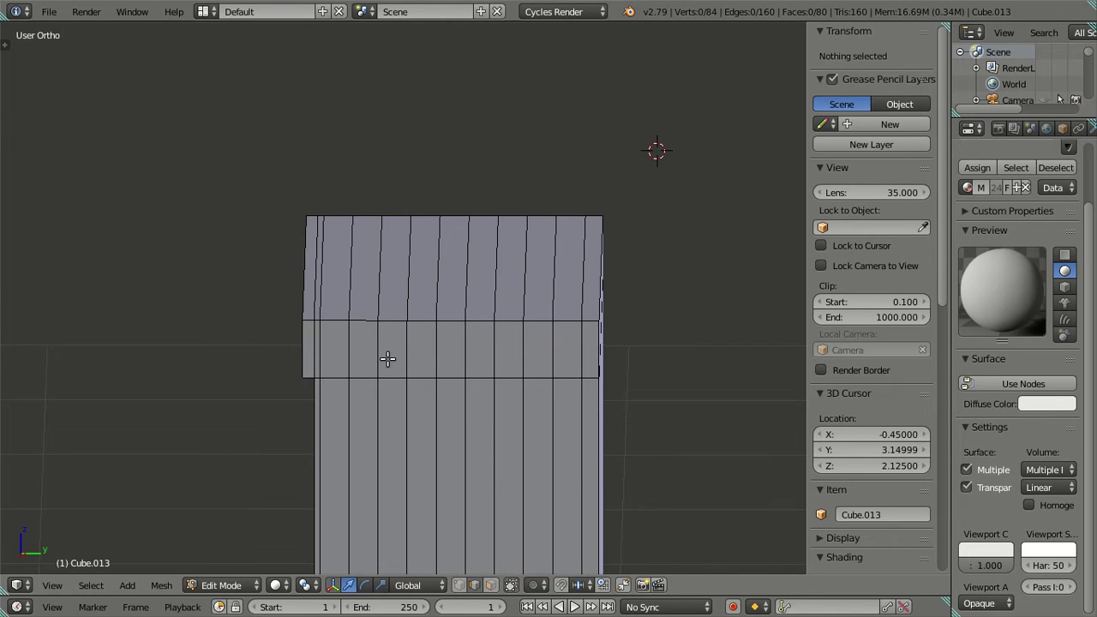
right_click(554, 347, "alt")
right_click(523, 345, "alt+shift")
right_click(492, 347, "alt+shift")
right_click(458, 354, "alt+shift")
right_click(436, 352, "alt+shift")
right_click(406, 351, "alt+shift")
right_click(381, 351, "alt+shift")
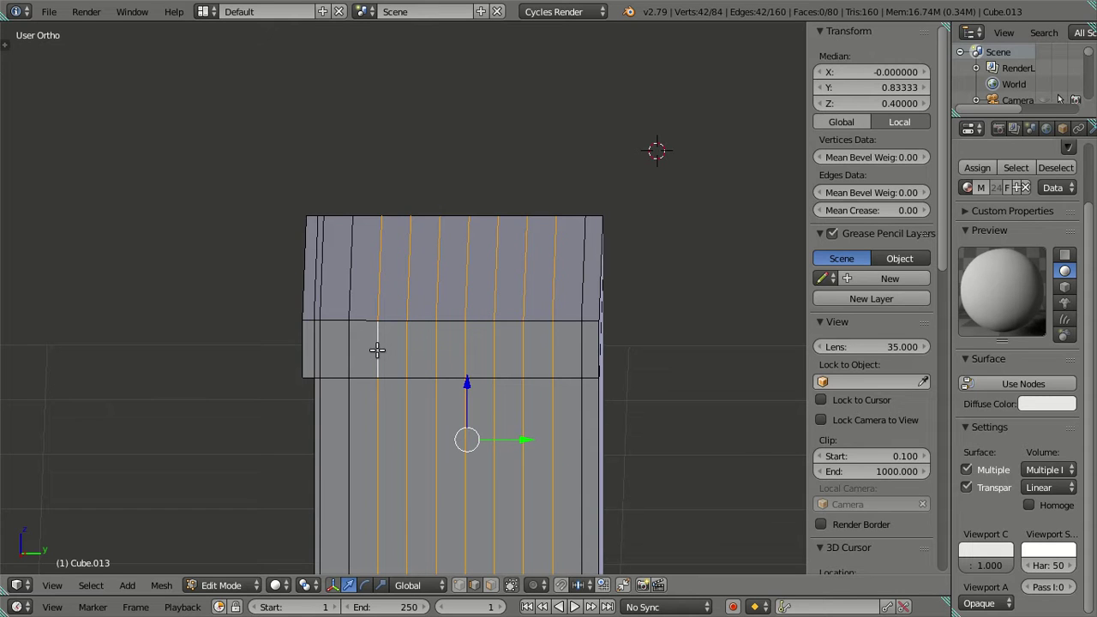
right_click(346, 351, "alt+shift")
key("x")
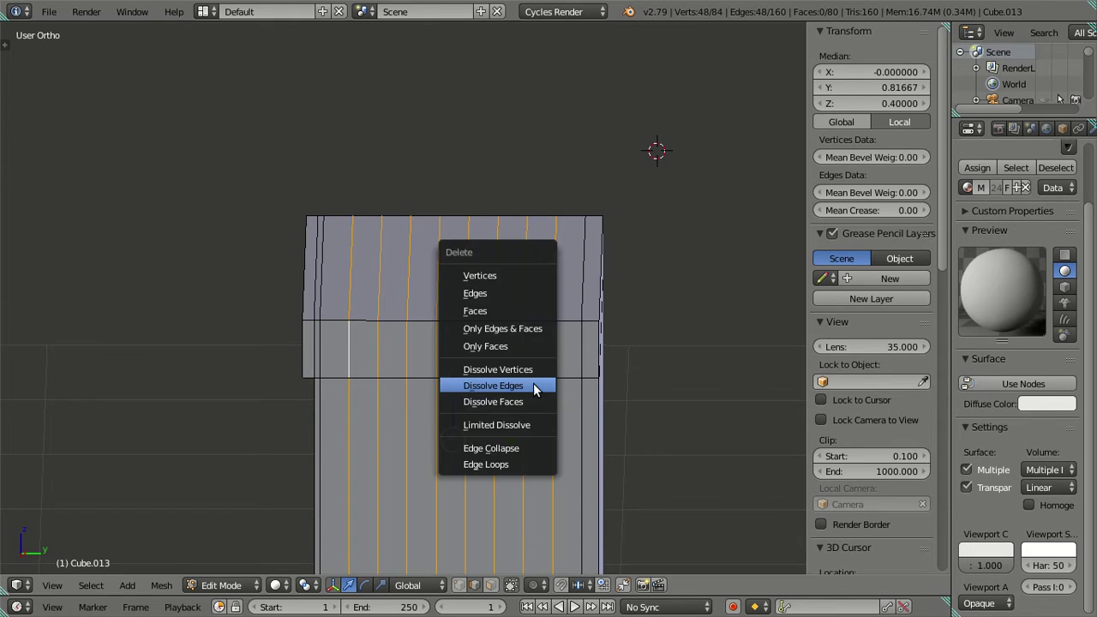
left_click(533, 385)
scroll(329, 355, "down", 2)
key("KP_3")
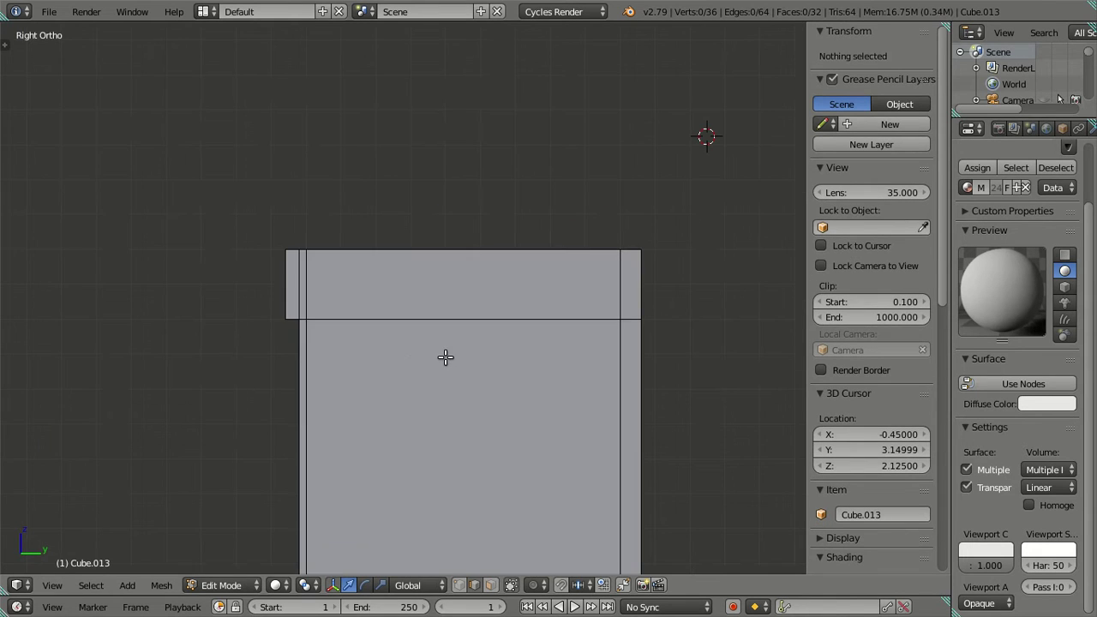
In front wireframe view, add one centred vertical edge loop to the cabinet front
key("z")
key("z")
mouse_move(446, 360)
middle_mouse_down()
mouse_move(421, 347)
mouse_move(516, 358)
middle_mouse_up()
key("KP_1")
scroll(559, 331, "up", 4)
scroll(558, 332, "down", 2)
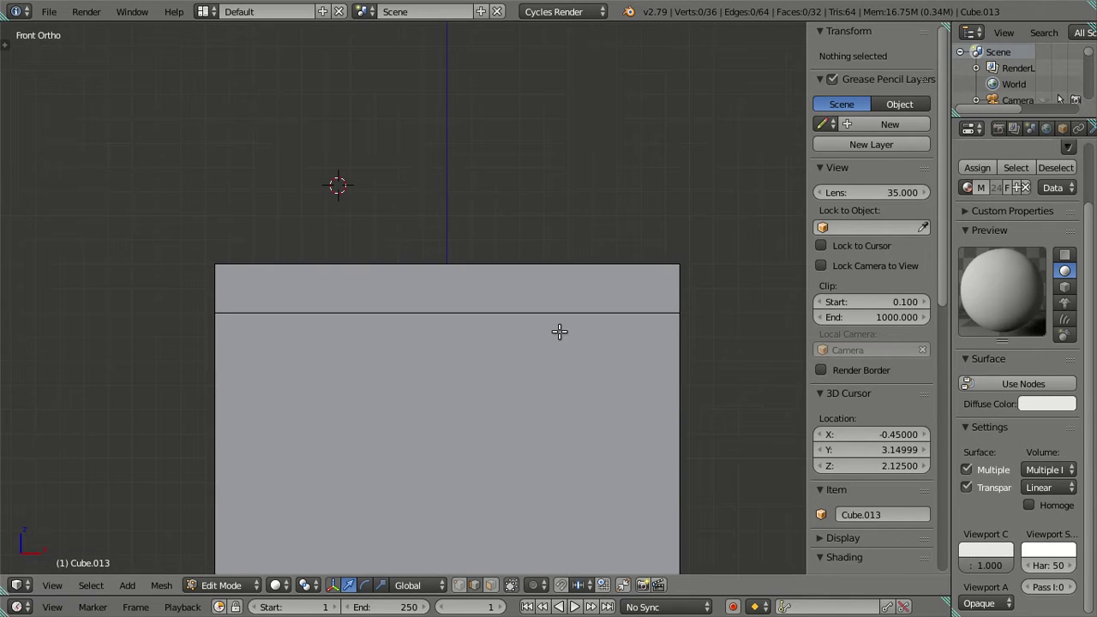
scroll(558, 331, "up", 2)
key("z")
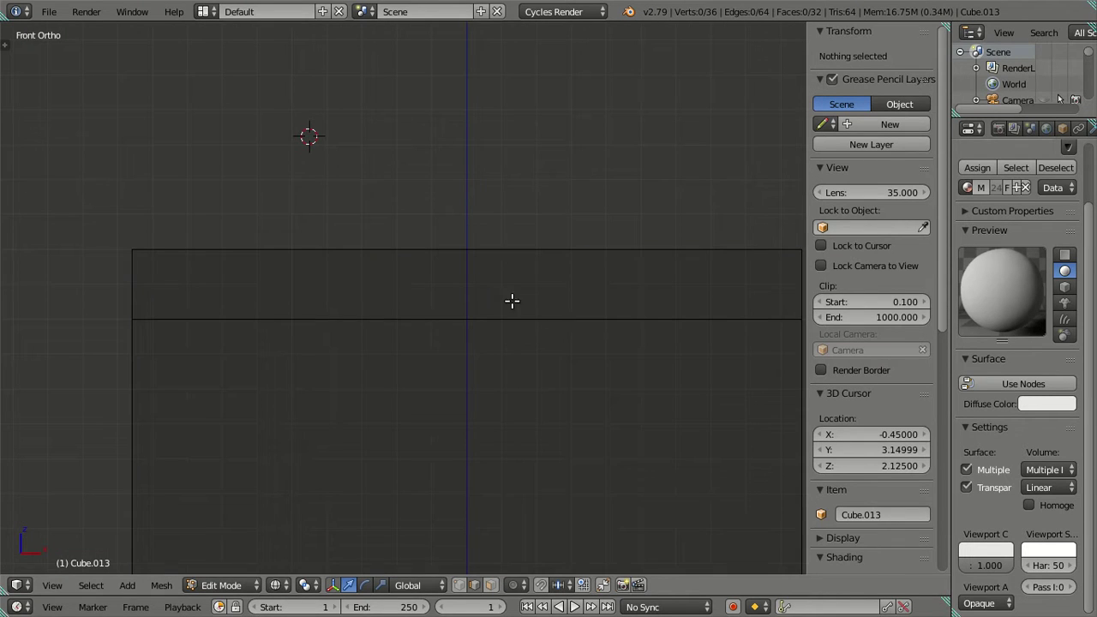
middle_click_drag(348, 284, 286, 296, "shift")
scroll(408, 274, "up", 2)
mouse_move(407, 270)
middle_mouse_down("shift")
mouse_move(425, 344)
mouse_move(669, 314)
middle_mouse_up("shift")
middle_click_drag(434, 312, 552, 284, "shift")
key("ctrl+r")
left_click(612, 281)
right_click(612, 278)
Preview a 15-cut loop across the front, then cancel it and reframe the view
mouse_move(368, 296)
middle_mouse_down("shift")
mouse_move(482, 266)
mouse_move(399, 254)
middle_mouse_up("shift")
scroll(399, 254, "up", 1)
key("ctrl+r")
scroll(415, 239, "up", 1)
scroll(415, 238, "up", 2)
scroll(415, 239, "up", 2)
scroll(415, 238, "up", 1)
scroll(414, 238, "up", 4)
scroll(414, 239, "up", 1)
scroll(415, 239, "up", 1)
scroll(414, 239, "up", 1)
scroll(414, 239, "up", 1)
key("Escape")
scroll(385, 245, "up", 2)
middle_click_drag(385, 245, 539, 274, "shift")
scroll(490, 260, "up", 1)
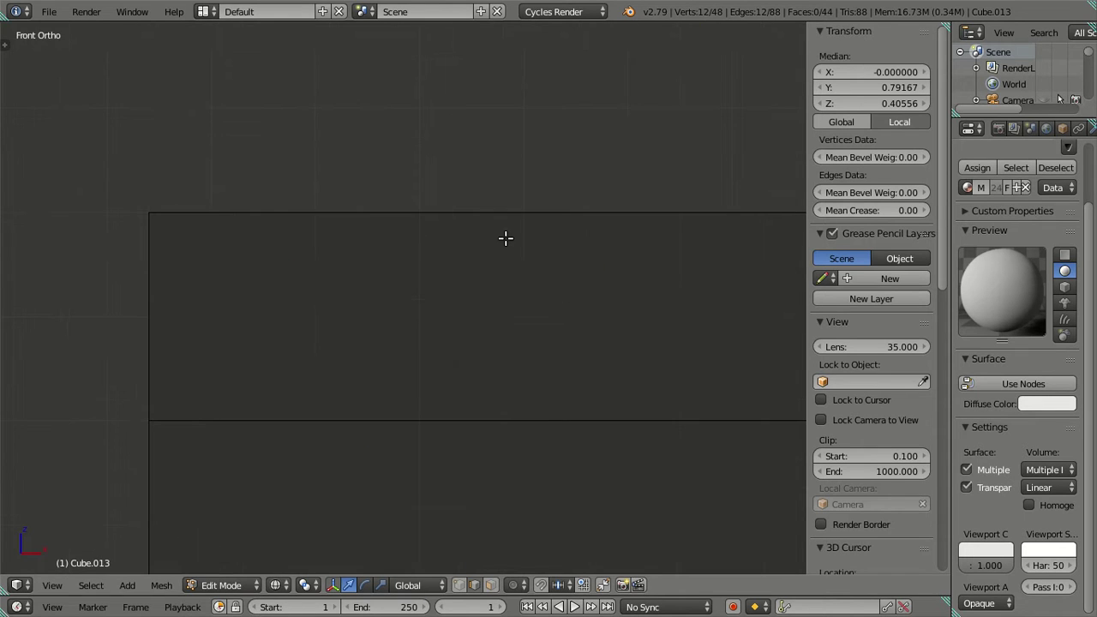
Start a new vertical loop cut across the front and raise it to 47 cuts
key("ctrl+r")
scroll(505, 238, "up", 2)
scroll(505, 238, "up", 1)
scroll(505, 238, "up", 1)
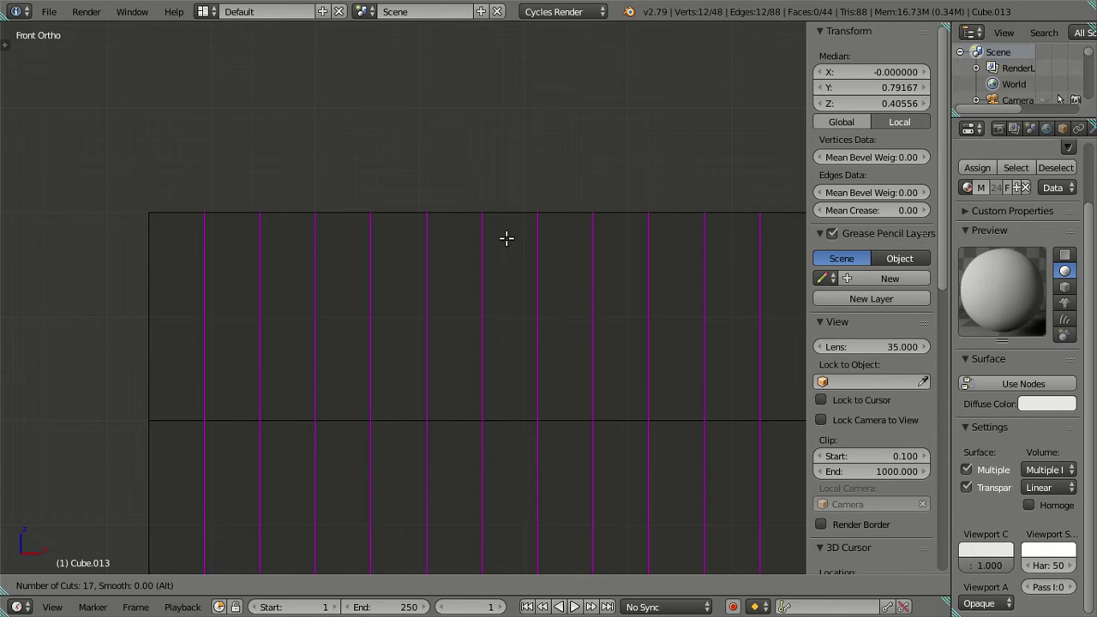
scroll(506, 238, "up", 5)
scroll(505, 238, "up", 4)
scroll(505, 239, "up", 4)
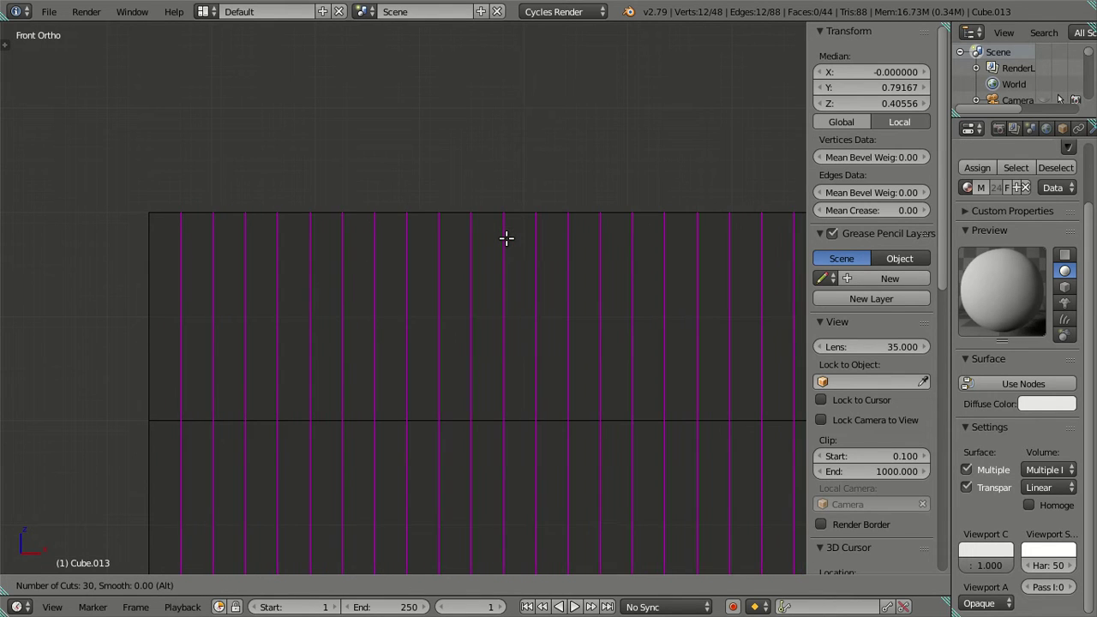
scroll(505, 238, "down", 1)
scroll(505, 238, "up", 2)
scroll(505, 238, "up", 2)
scroll(505, 238, "up", 2)
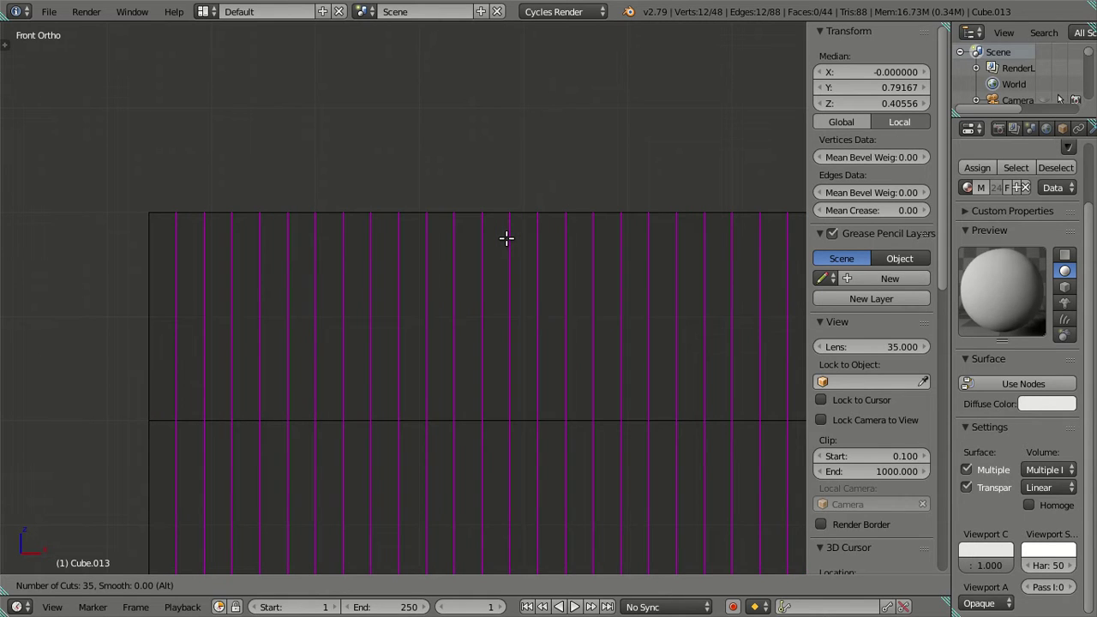
scroll(506, 238, "up", 1)
scroll(505, 238, "up", 1)
scroll(505, 238, "up", 3)
scroll(505, 238, "up", 2)
scroll(506, 238, "up", 3)
scroll(505, 238, "up", 1)
scroll(506, 238, "up", 1)
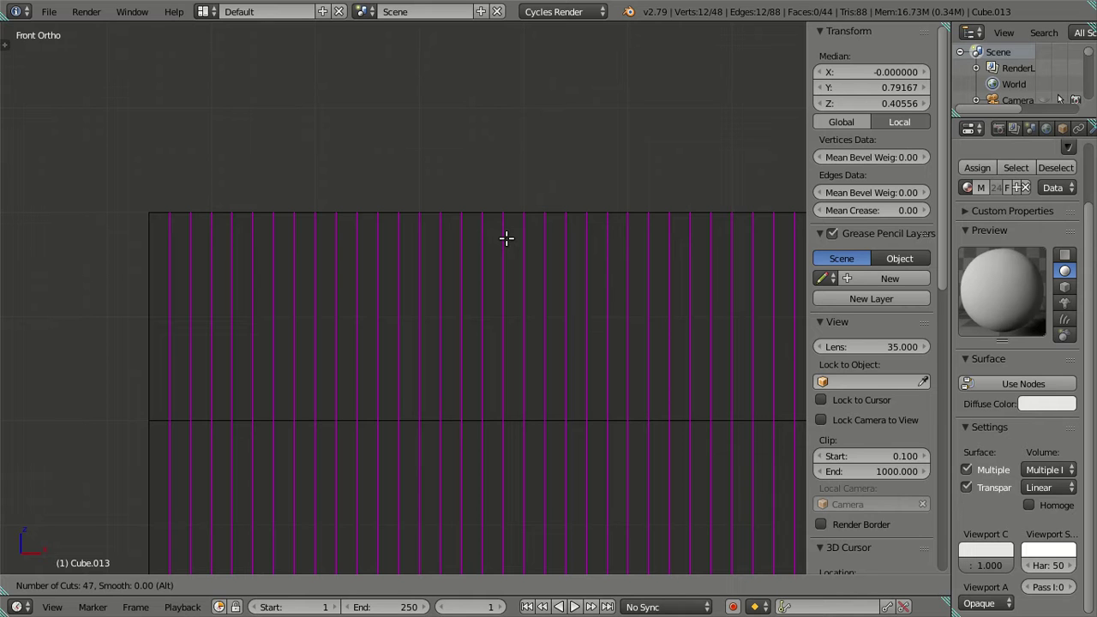
Commit the 47 evenly centred loop cuts on the cabinet front
left_click(505, 238)
right_click(505, 238)
scroll(305, 208, "up", 4)
middle_click_drag(163, 179, 355, 323, "shift")
scroll(327, 323, "up", 3)
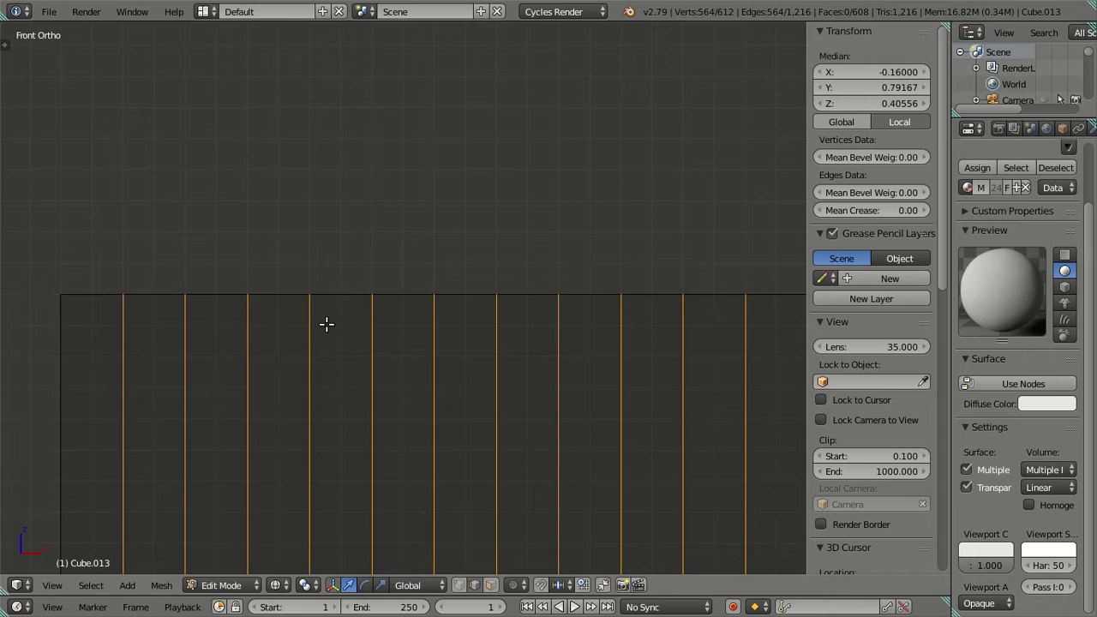
scroll(326, 323, "down", 6)
scroll(323, 323, "down", 2)
scroll(323, 323, "down", 1)
middle_click_drag(421, 331, 296, 276, "shift")
scroll(296, 276, "down", 2)
mouse_move(429, 308)
middle_mouse_down("shift")
mouse_move(362, 286)
mouse_move(257, 291)
middle_mouse_up("shift")
scroll(363, 286, "up", 4)
Keep the leftmost new edge and dissolve the other selected vertical edges
right_click(97, 248, "alt+shift")
scroll(363, 275, "down", 4)
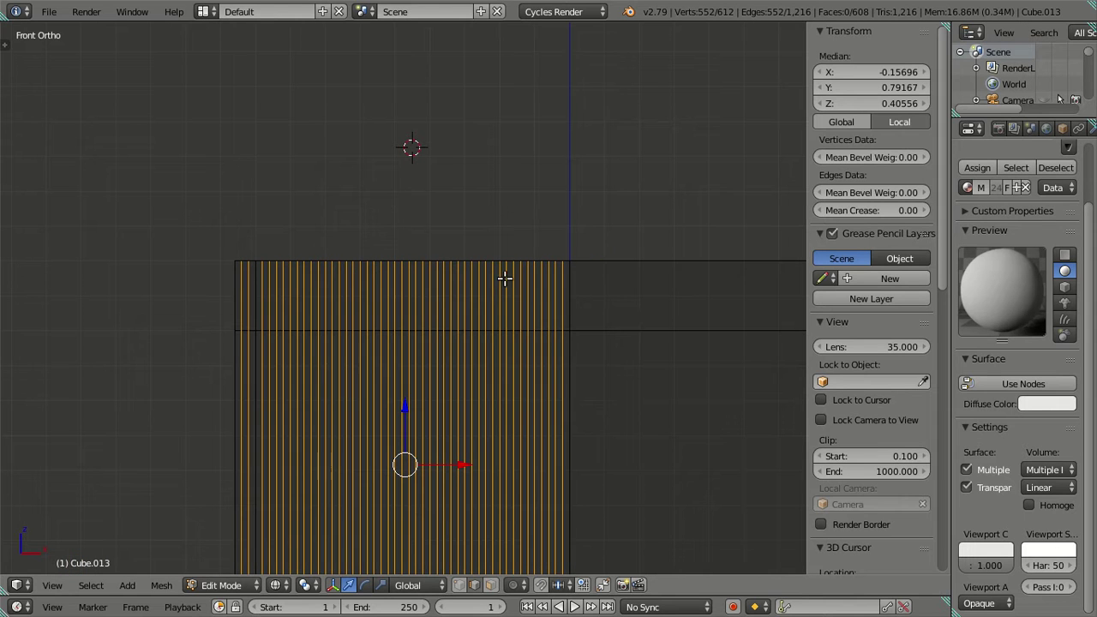
key("x")
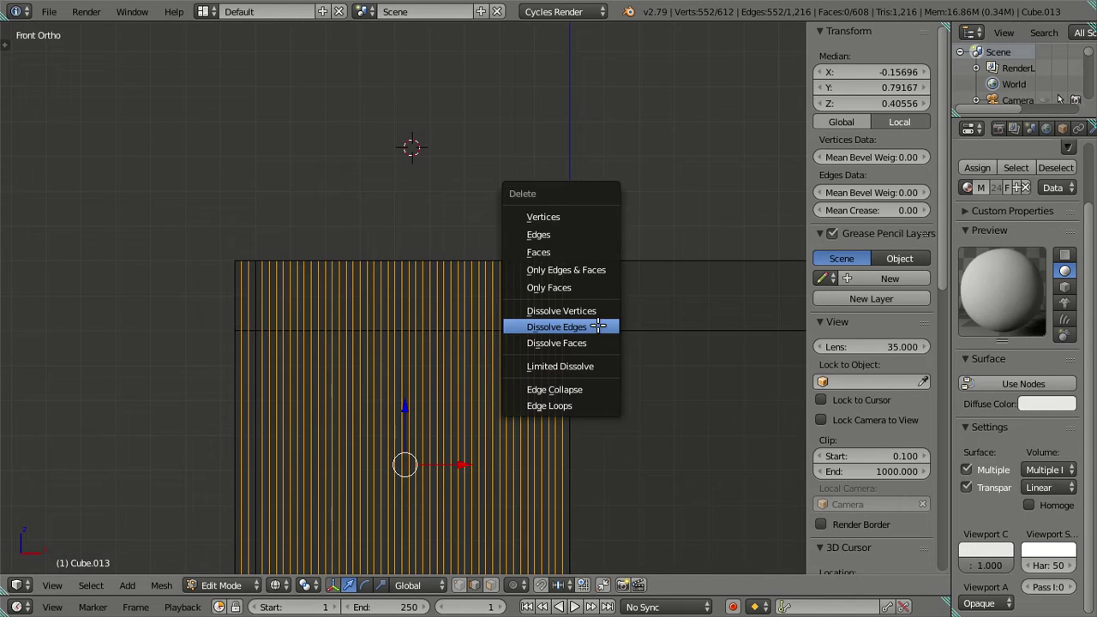
left_click(597, 323)
scroll(489, 311, "down", 5, "ctrl")
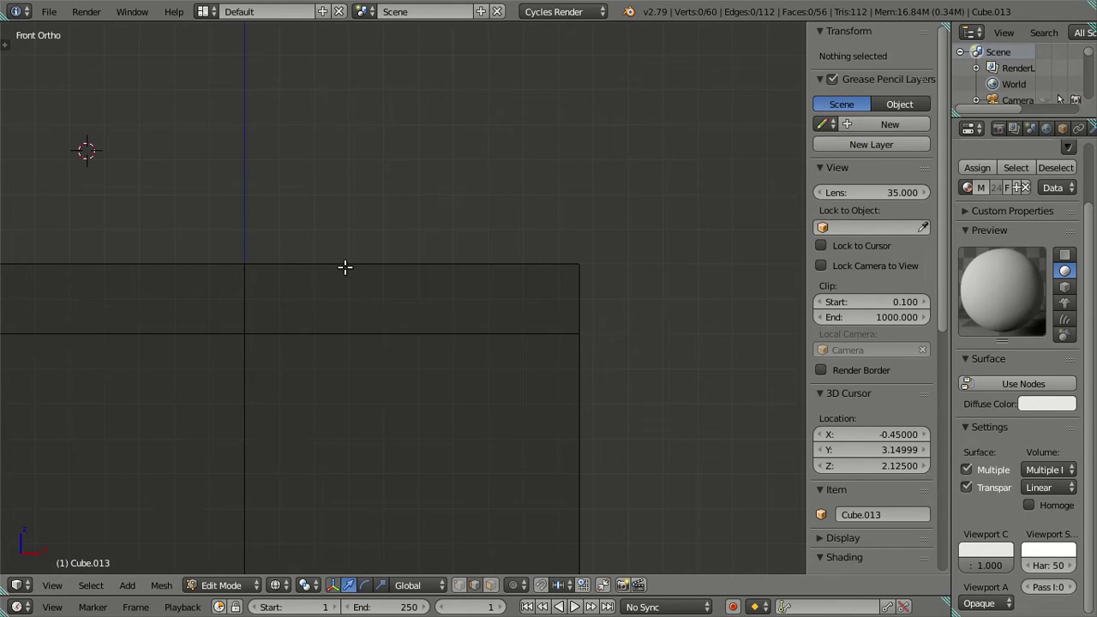
Add another set of centred loop cuts across the front, then dissolve the excess loops
key("ctrl+r")
scroll(346, 265, "up", 3)
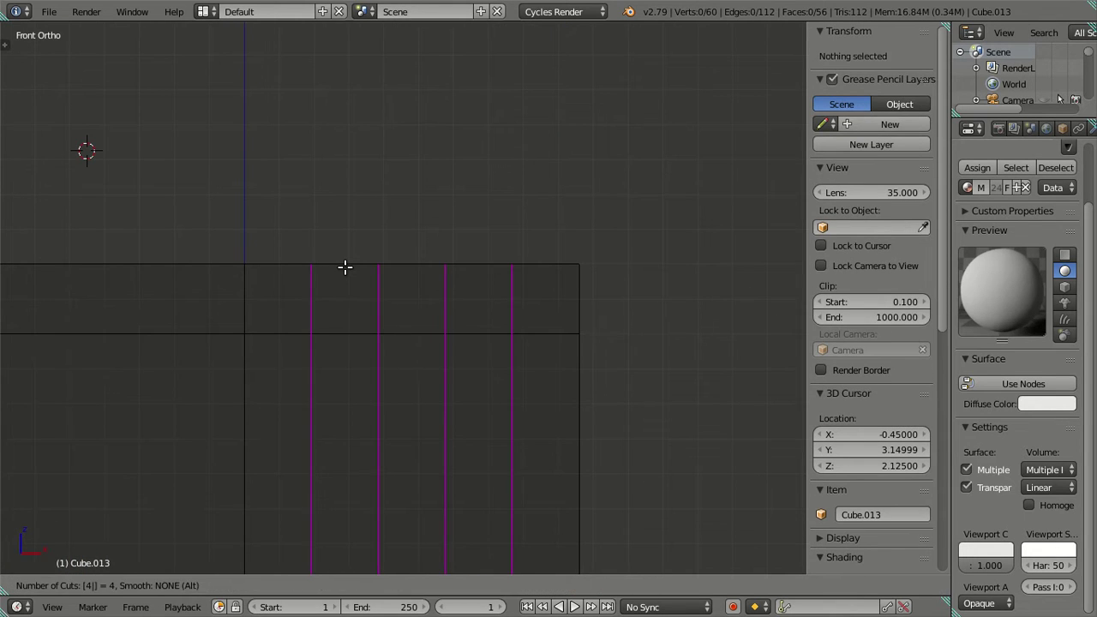
scroll(345, 264, "up", 10)
left_click(345, 265)
right_click(480, 299)
scroll(396, 321, "down", 3, "ctrl")
scroll(396, 321, "up", 5)
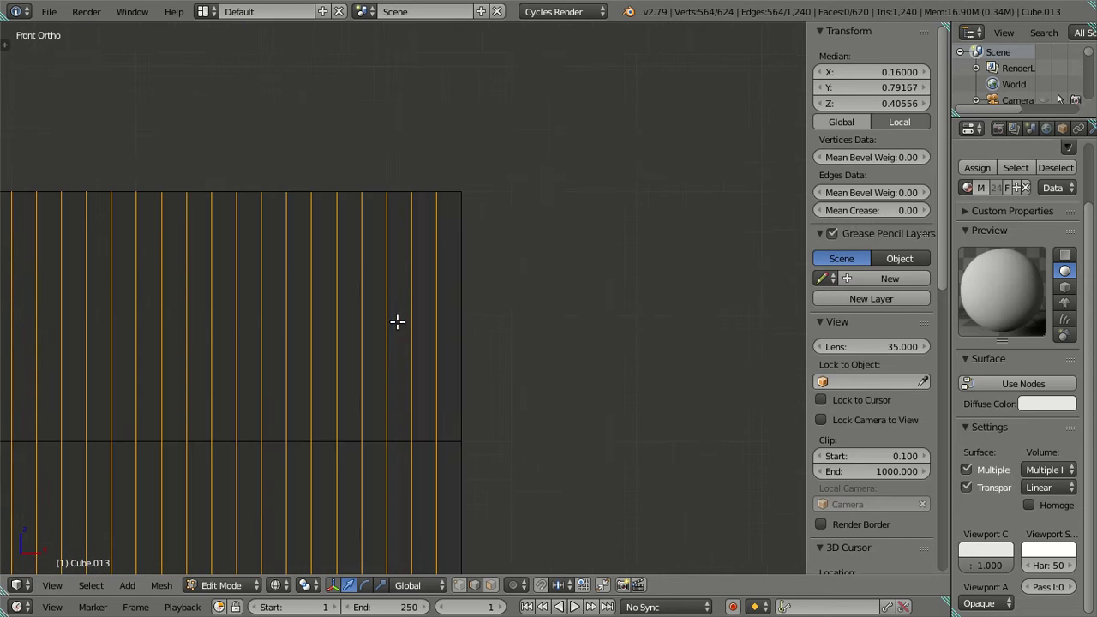
key("x")
left_click(656, 323)
scroll(539, 335, "down", 2)
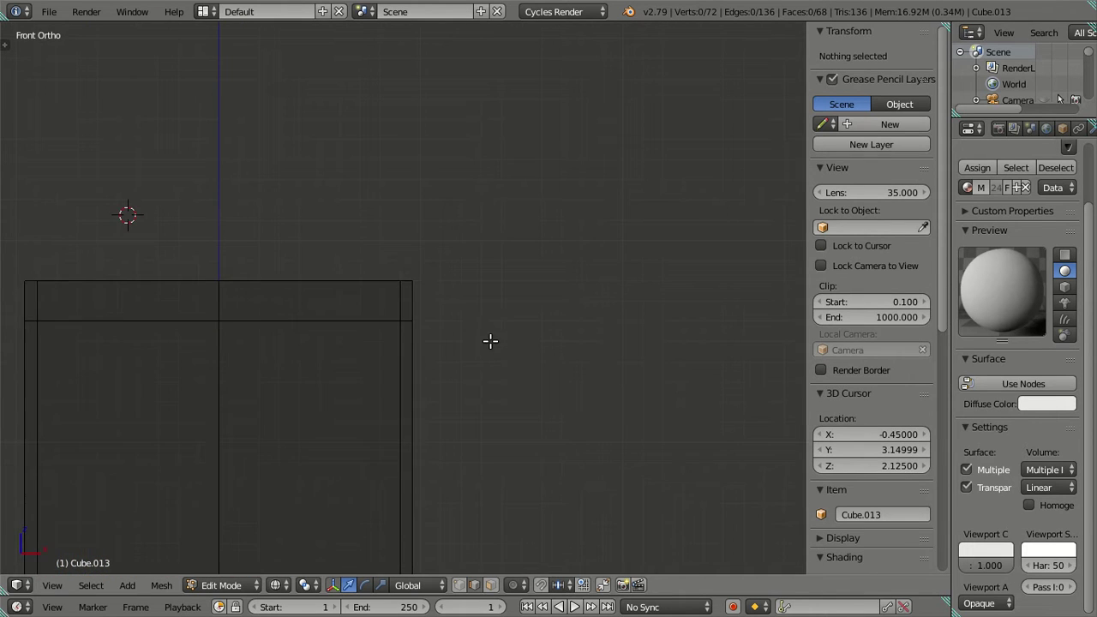
Switch to wireframe shading and frame the whole cabinet, focusing on its lower part
key("z")
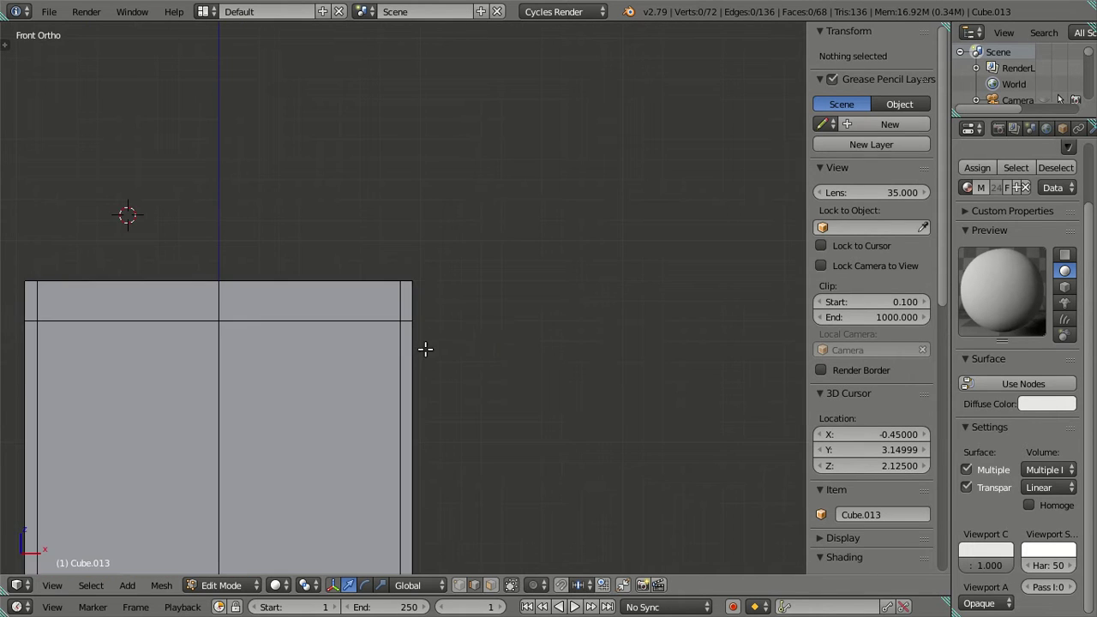
middle_click_drag(425, 348, 509, 211, "shift")
key("z")
scroll(489, 494, "down", 2, "shift")
scroll(506, 484, "up", 4)
scroll(506, 484, "down", 1, "ctrl")
scroll(479, 458, "up", 1)
scroll(485, 472, "up", 1)
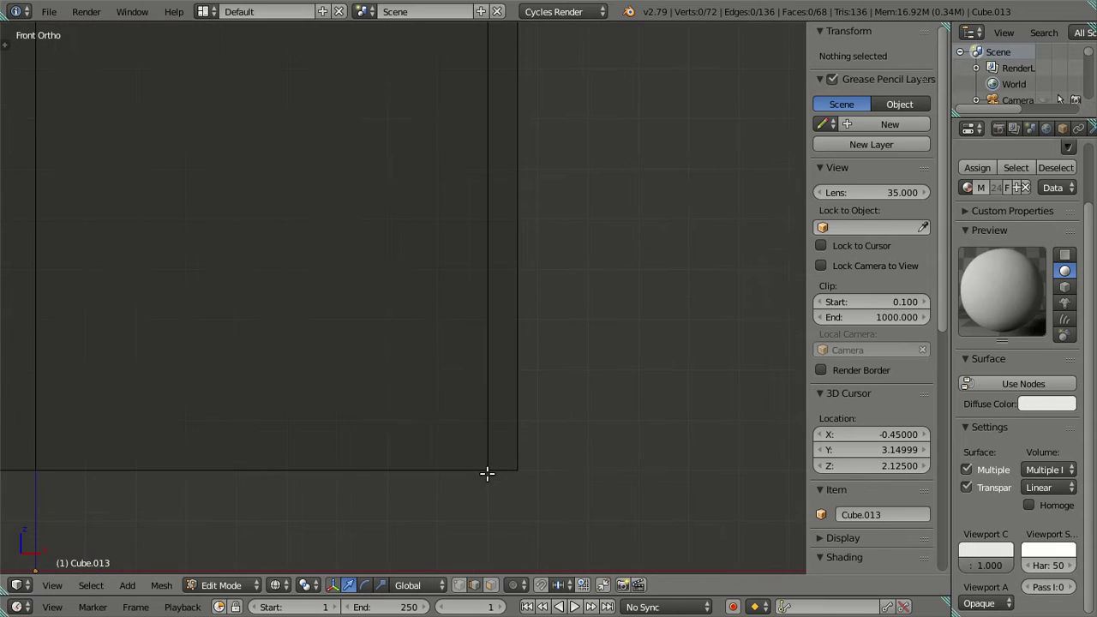
scroll(487, 375, "down", 1)
scroll(512, 428, "down", 1, "shift")
scroll(487, 376, "up", 3, "shift")
mouse_move(479, 313)
middle_mouse_down("shift")
mouse_move(487, 467)
mouse_move(480, 200)
middle_mouse_up("shift")
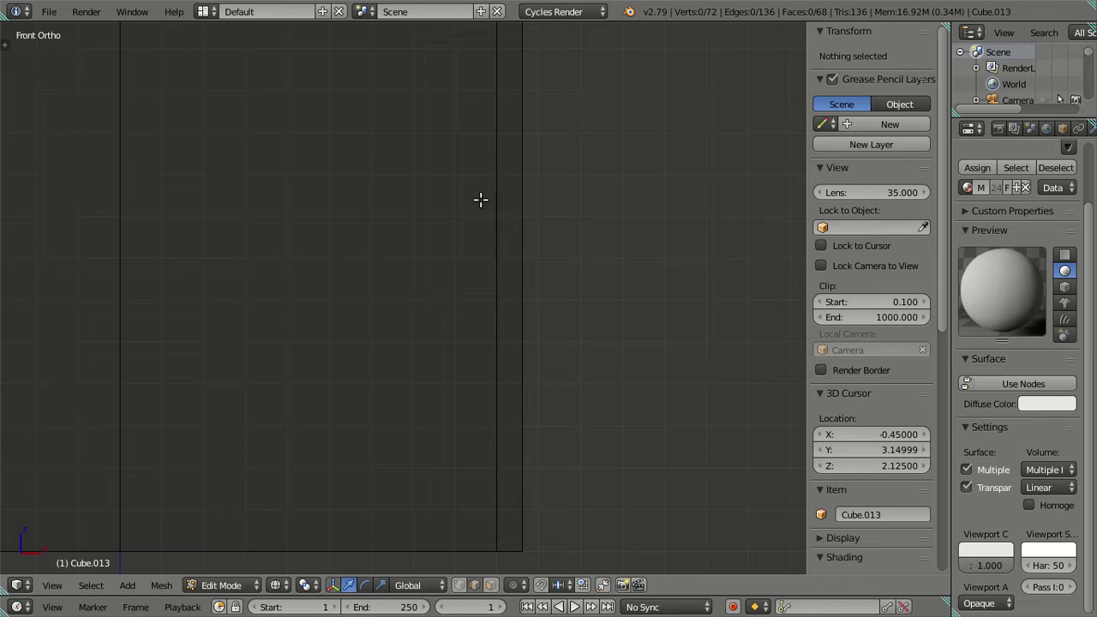
Cut thirteen evenly spaced horizontal loops across the front, then dissolve them
key("ctrl+r")
scroll(531, 308, "up", 3)
scroll(531, 308, "up", 3)
scroll(532, 309, "up", 1)
scroll(532, 309, "up", 3)
scroll(531, 309, "up", 1)
scroll(532, 308, "up", 1)
left_click(531, 308)
right_click(531, 309)
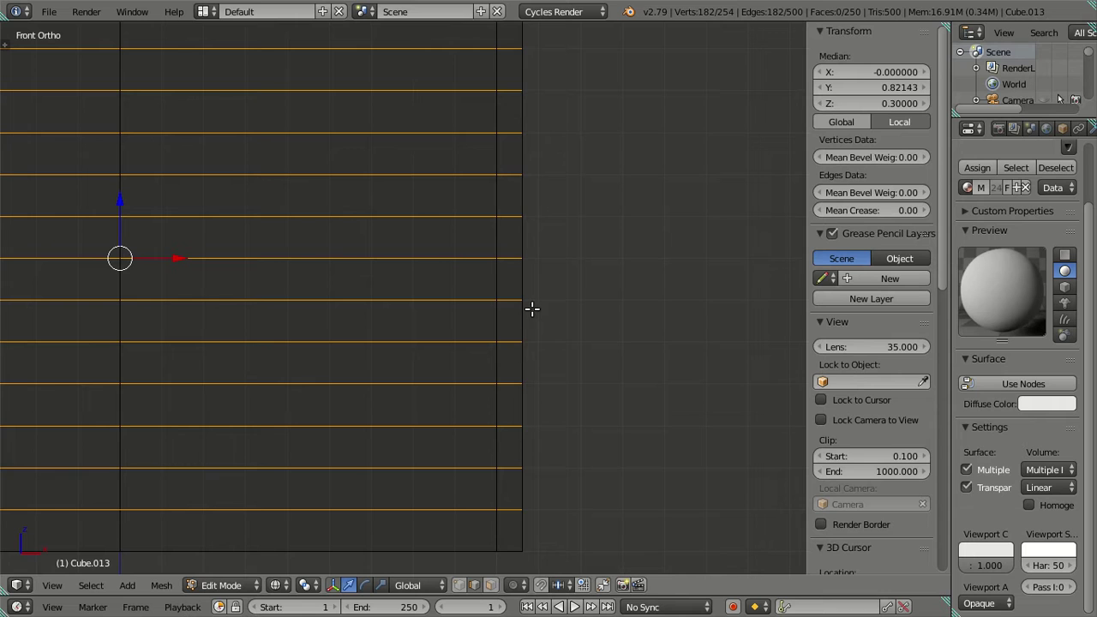
key("x")
left_click(610, 494)
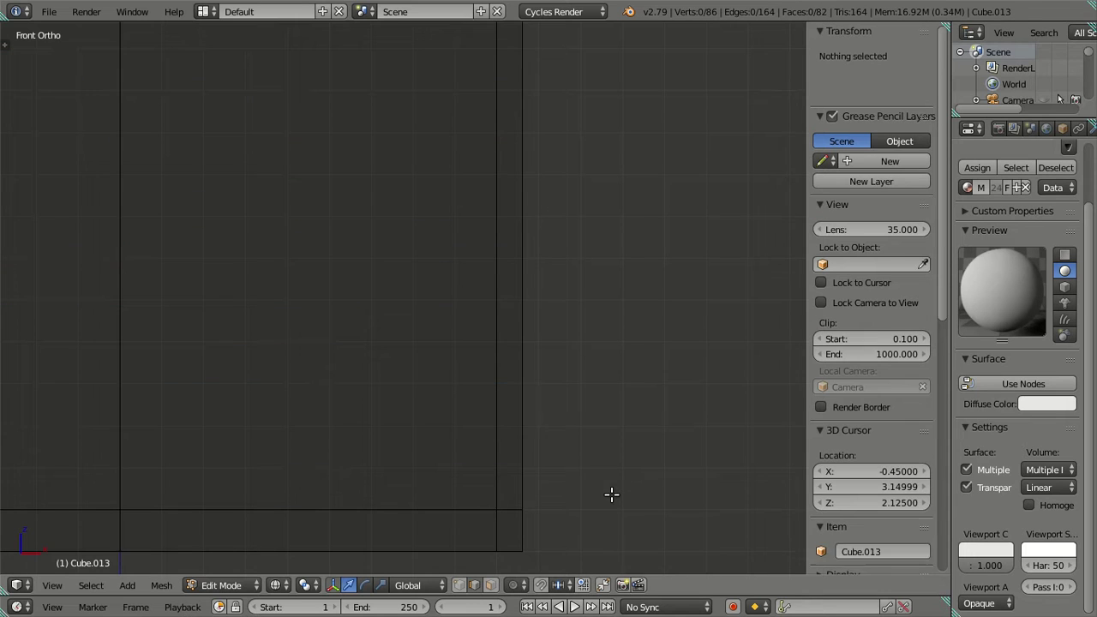
Return to solid shading and add several horizontal edge loops across the front
scroll(557, 488, "down", 3)
scroll(437, 392, "up", 2, "shift")
scroll(437, 392, "up", 2)
key("z")
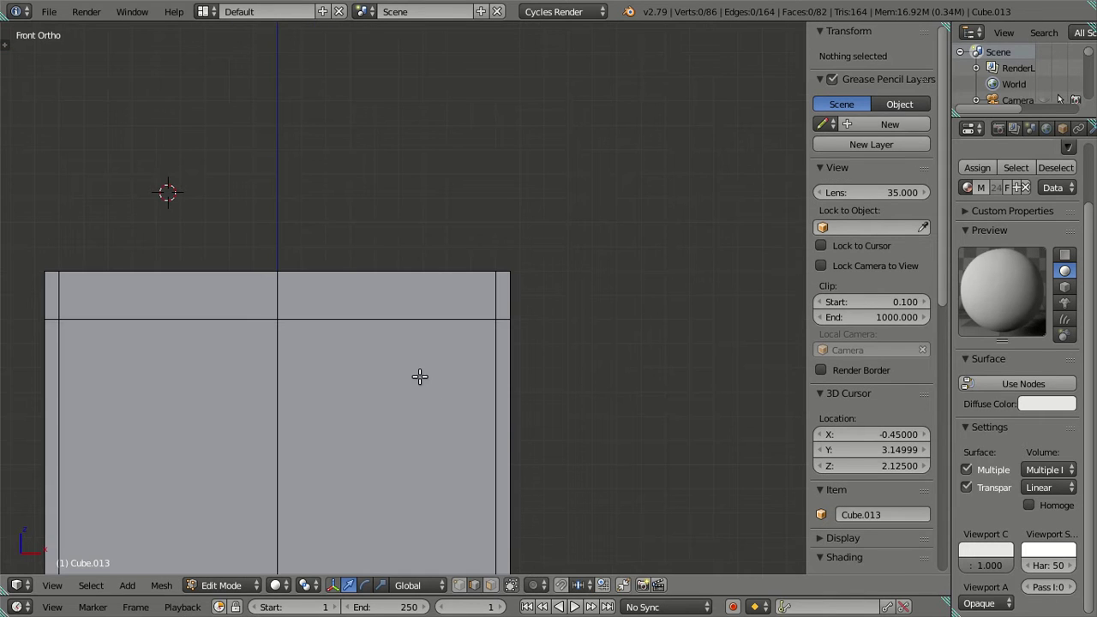
scroll(483, 406, "down", 2)
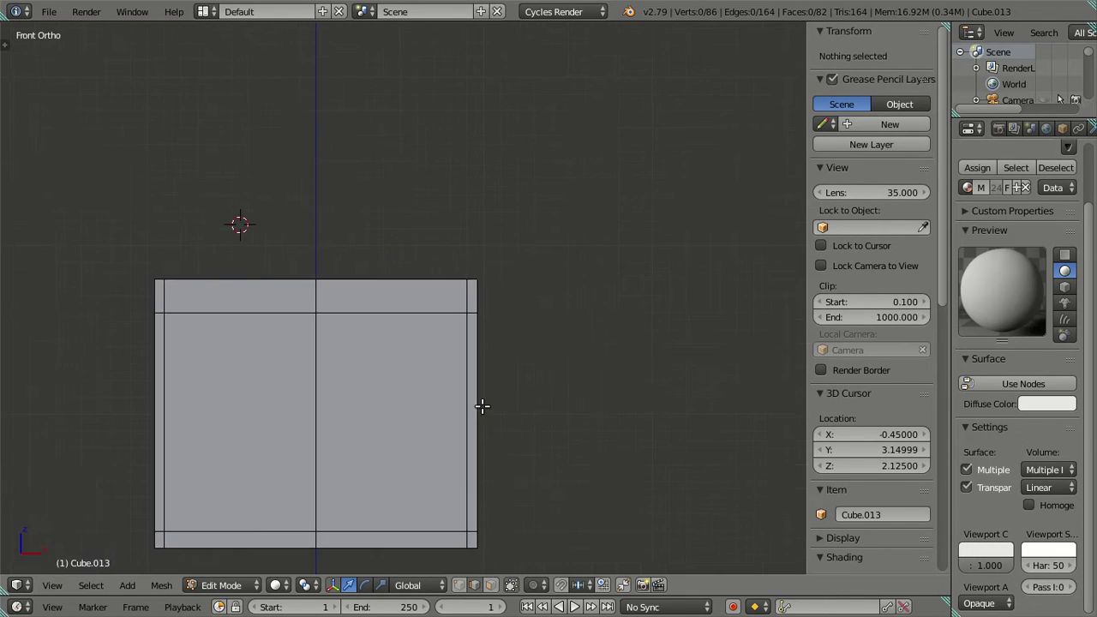
scroll(473, 394, "up", 2)
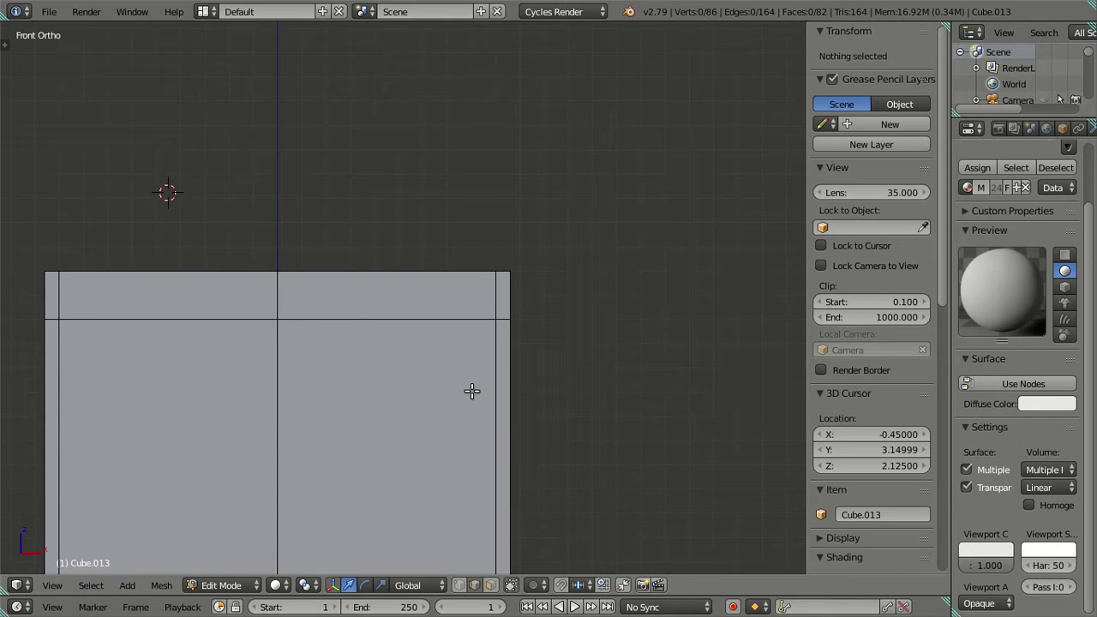
left_click(472, 391)
Dissolve all new horizontal loops except the top one, then view the cabinet at an angle
key("z")
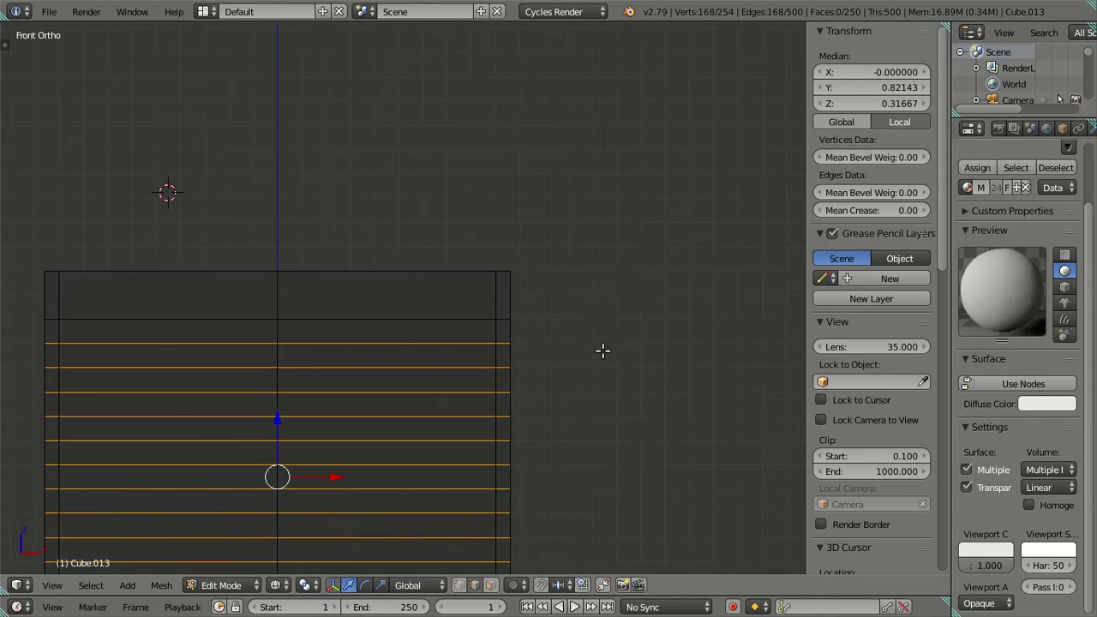
left_click(454, 342, "alt+shift")
key("x")
left_click(573, 366)
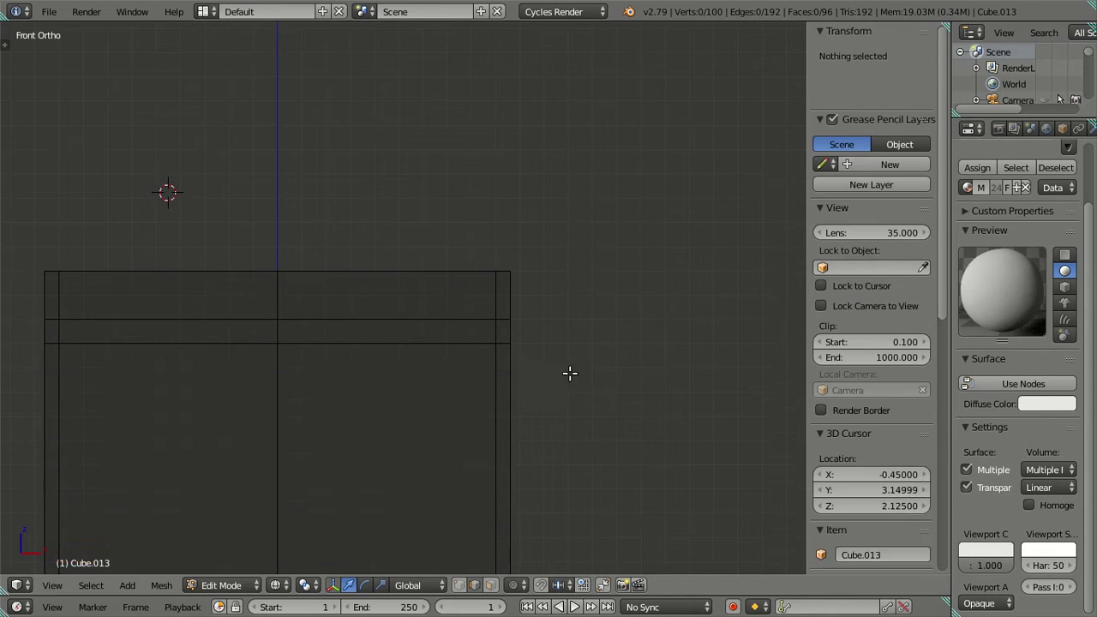
key("z")
mouse_move(499, 399)
middle_mouse_down()
mouse_move(392, 404)
mouse_move(350, 379)
middle_mouse_up()
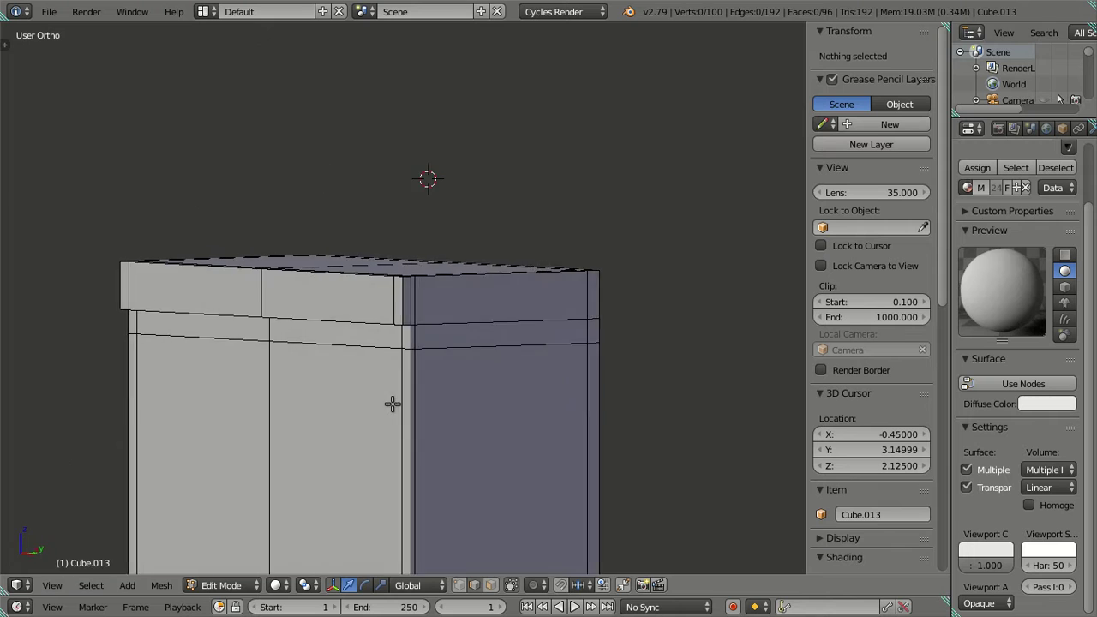
scroll(391, 404, "down", 3)
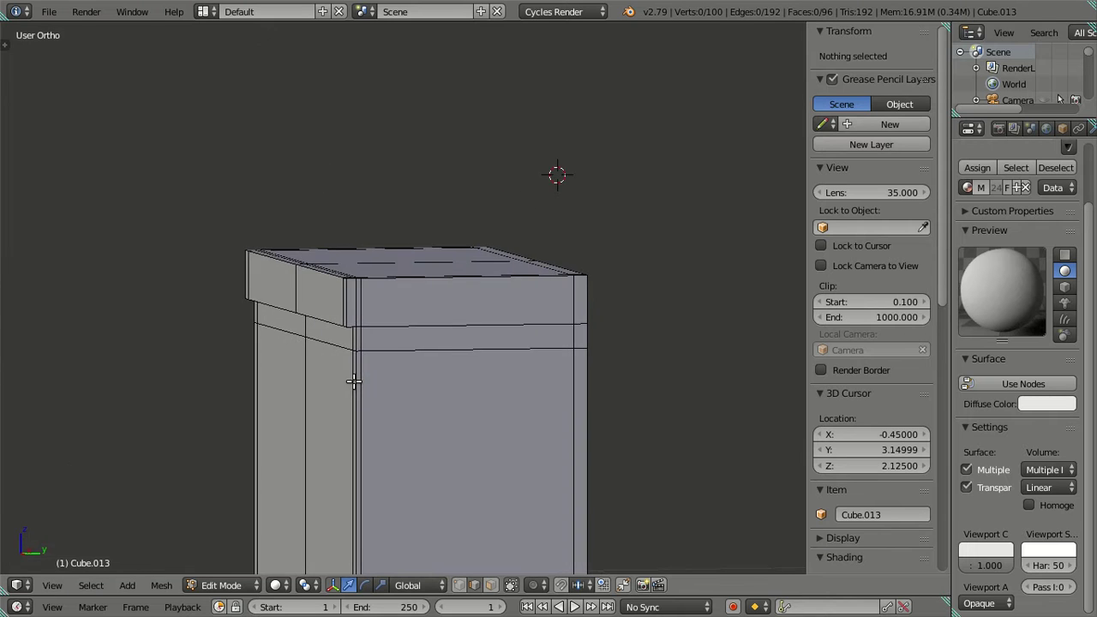
scroll(411, 385, "down", 2)
middle_click_drag(390, 347, 416, 404)
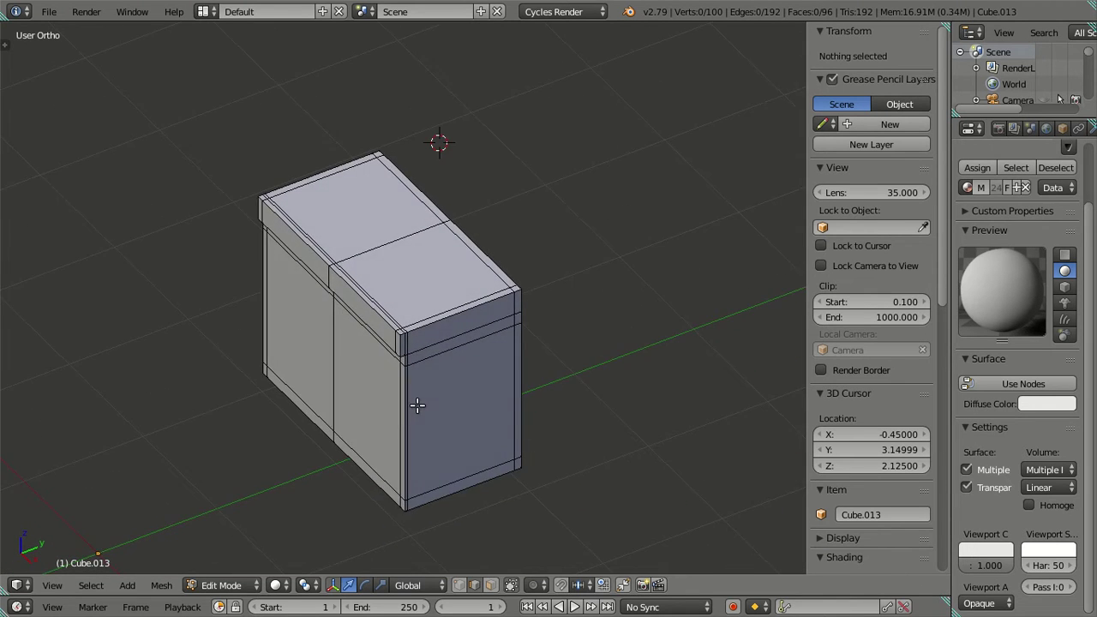
scroll(435, 337, "up", 2)
scroll(446, 349, "up", 2)
mouse_move(446, 349)
middle_mouse_down()
mouse_move(423, 340)
mouse_move(436, 345)
mouse_move(403, 292)
mouse_move(379, 282)
mouse_move(413, 282)
mouse_move(423, 294)
mouse_move(453, 406)
mouse_move(453, 391)
mouse_move(409, 374)
middle_mouse_up()
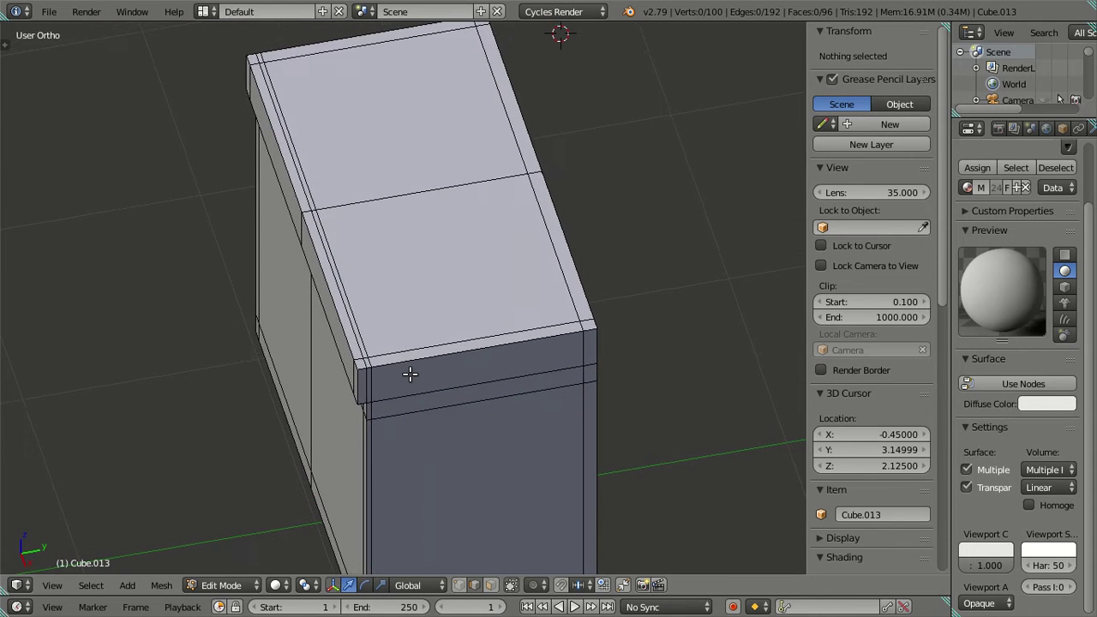
mouse_move(408, 275)
middle_mouse_down()
mouse_move(394, 299)
mouse_move(400, 384)
mouse_move(333, 396)
mouse_move(364, 325)
middle_mouse_up()
middle_click_drag(379, 284, 392, 283)
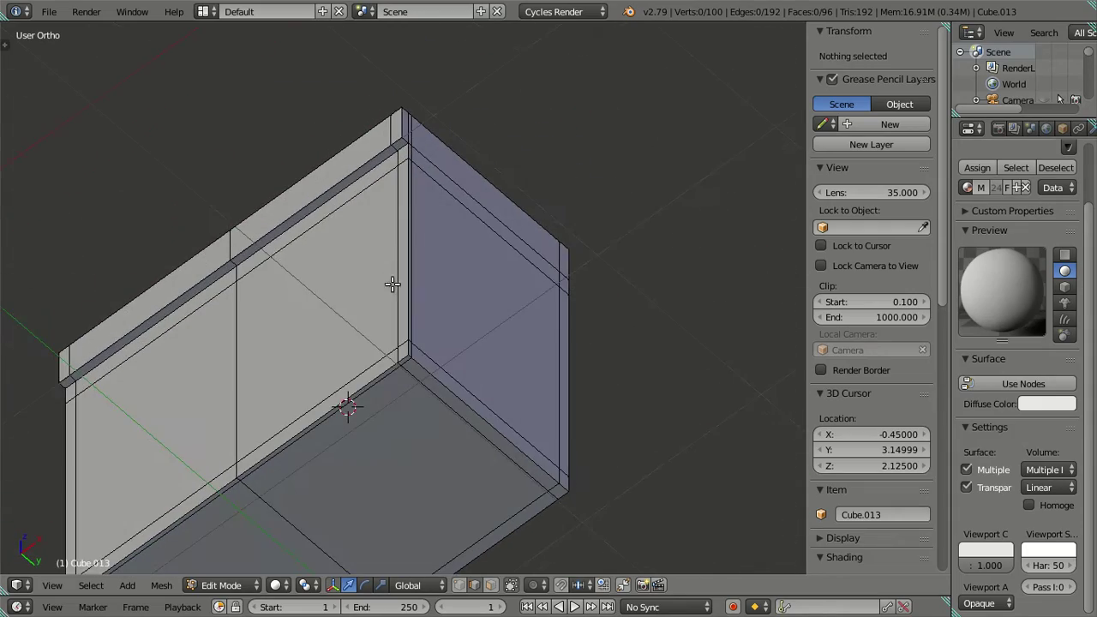
mouse_move(358, 357)
middle_mouse_down()
mouse_move(363, 331)
mouse_move(406, 371)
mouse_move(462, 394)
mouse_move(494, 430)
mouse_move(614, 440)
mouse_move(559, 436)
mouse_move(592, 426)
mouse_move(339, 358)
middle_mouse_up()
right_click(232, 292)
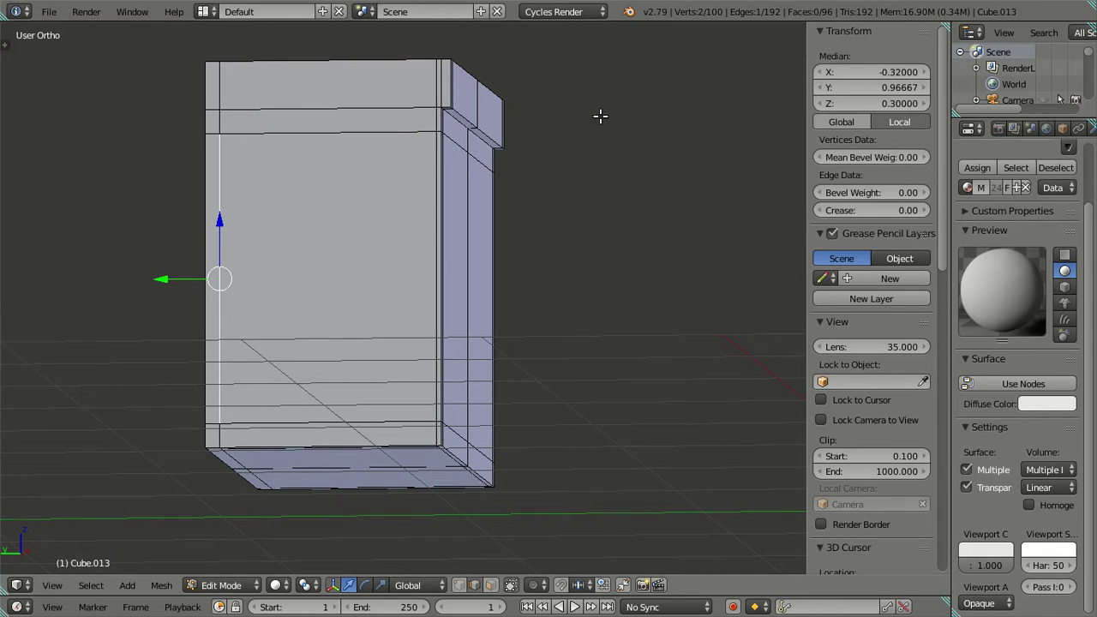
left_click(869, 88)
key("Escape")
key("a")
mouse_move(637, 242)
middle_mouse_down()
mouse_move(587, 269)
mouse_move(497, 289)
middle_mouse_up()
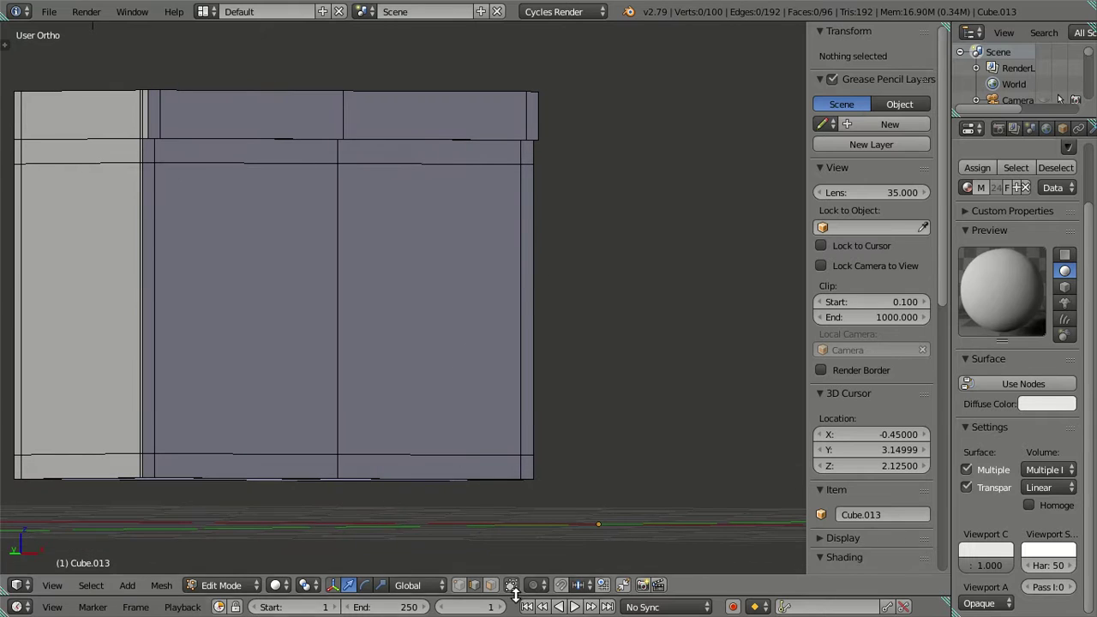
right_click(249, 240)
right_click(418, 261, "shift")
mouse_move(554, 248)
middle_mouse_down()
mouse_move(385, 245)
mouse_move(380, 262)
middle_mouse_up()
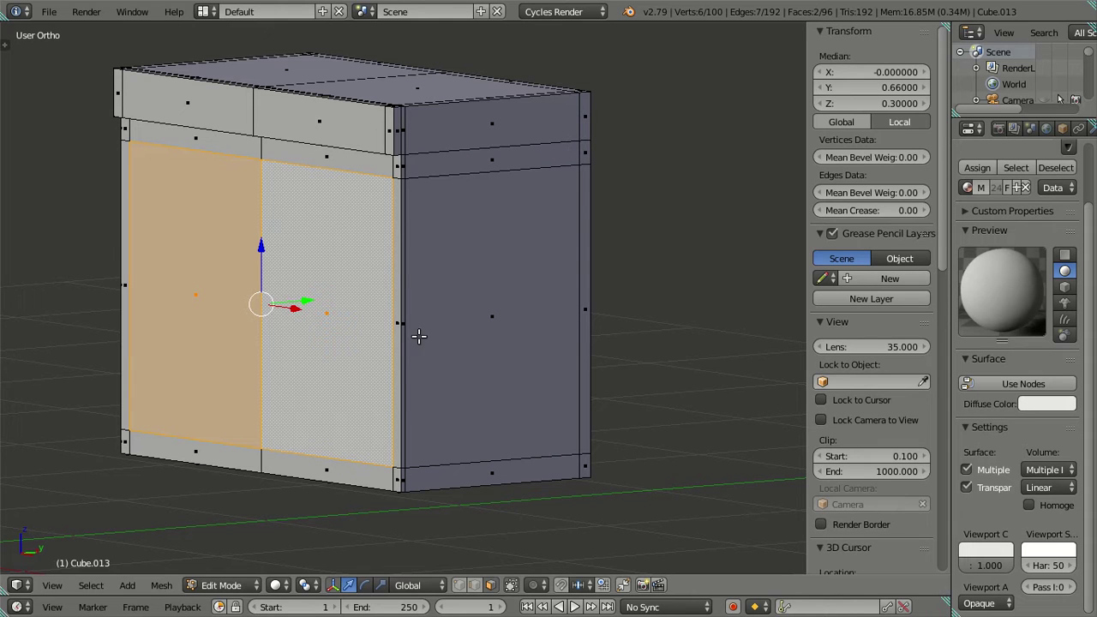
key("a")
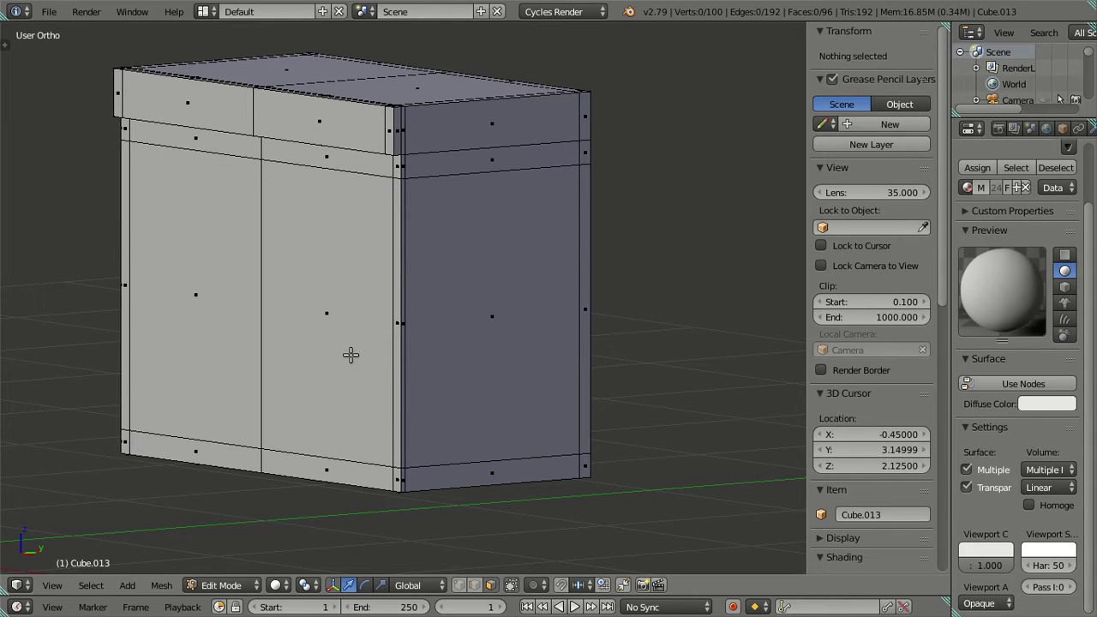
key("KP_1")
mouse_move(368, 349)
middle_mouse_down()
mouse_move(382, 375)
mouse_move(328, 360)
mouse_move(304, 382)
mouse_move(293, 367)
mouse_move(322, 374)
mouse_move(345, 438)
mouse_move(340, 374)
mouse_move(452, 399)
mouse_move(505, 386)
mouse_move(461, 362)
middle_mouse_up()
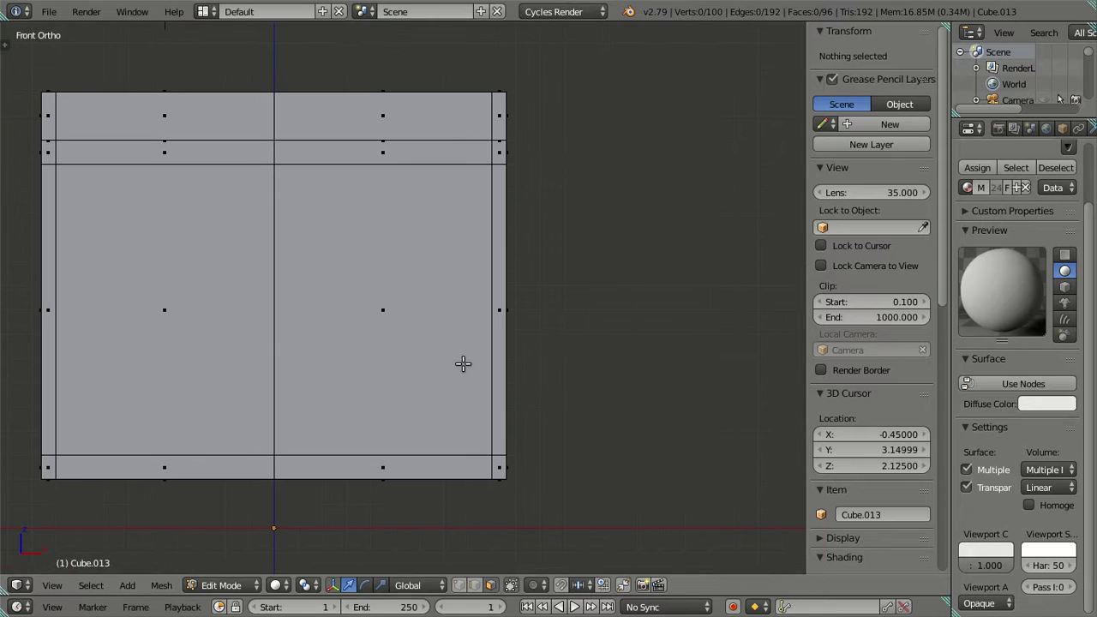
In wireframe view, cut 5 evenly centred horizontal loops across the cabinet front
key("z")
scroll(515, 355, "up", 1)
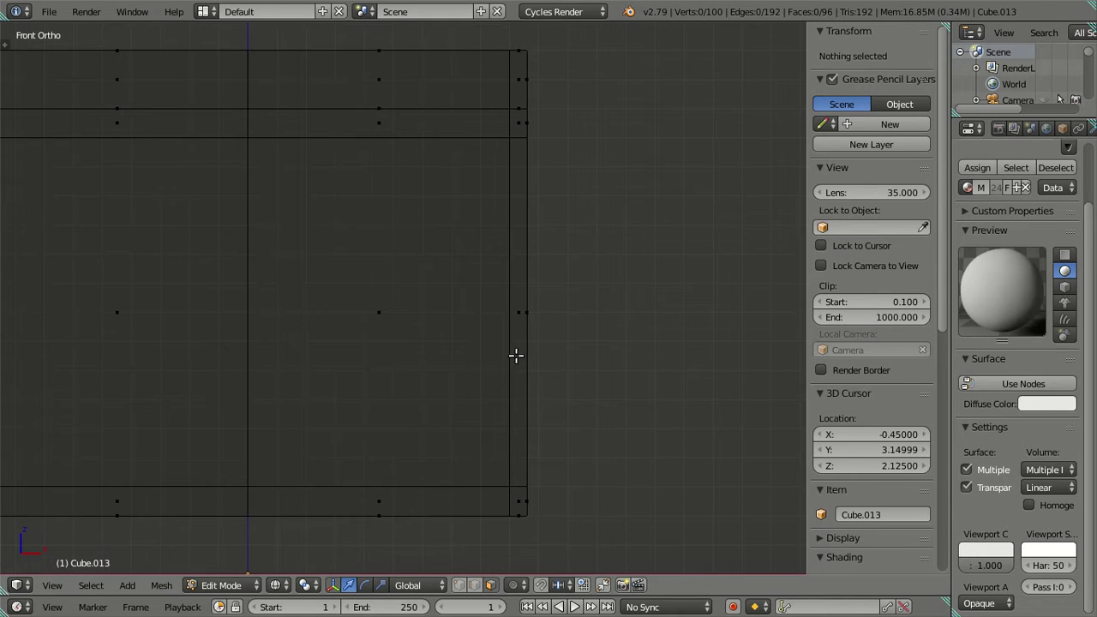
key("ctrl+r")
scroll(528, 357, "up", 1)
scroll(529, 357, "up", 2)
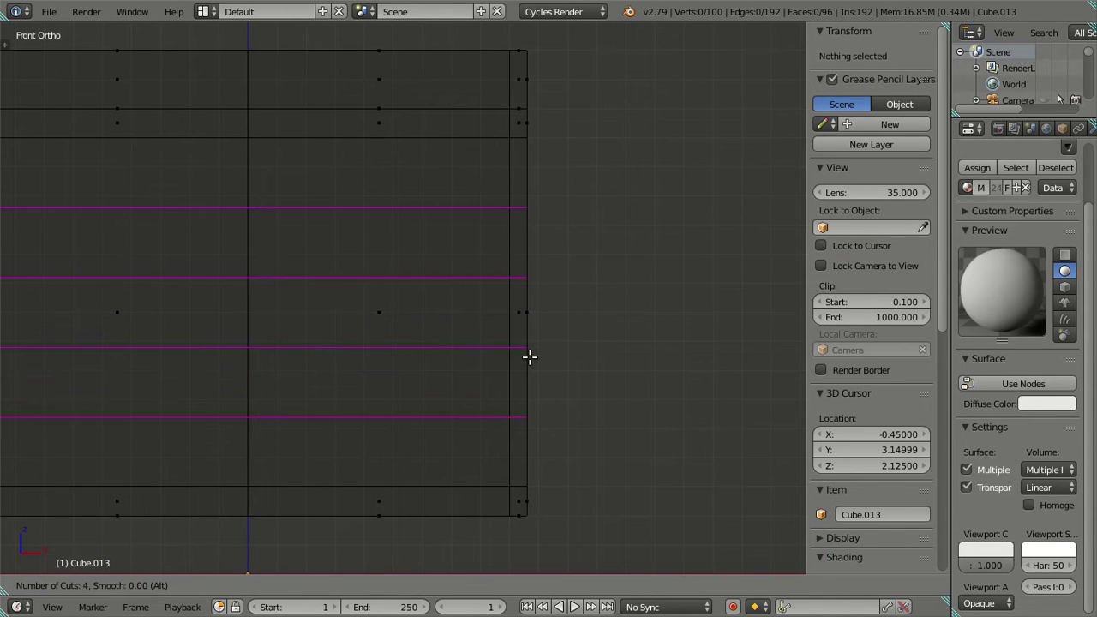
scroll(528, 358, "up", 1)
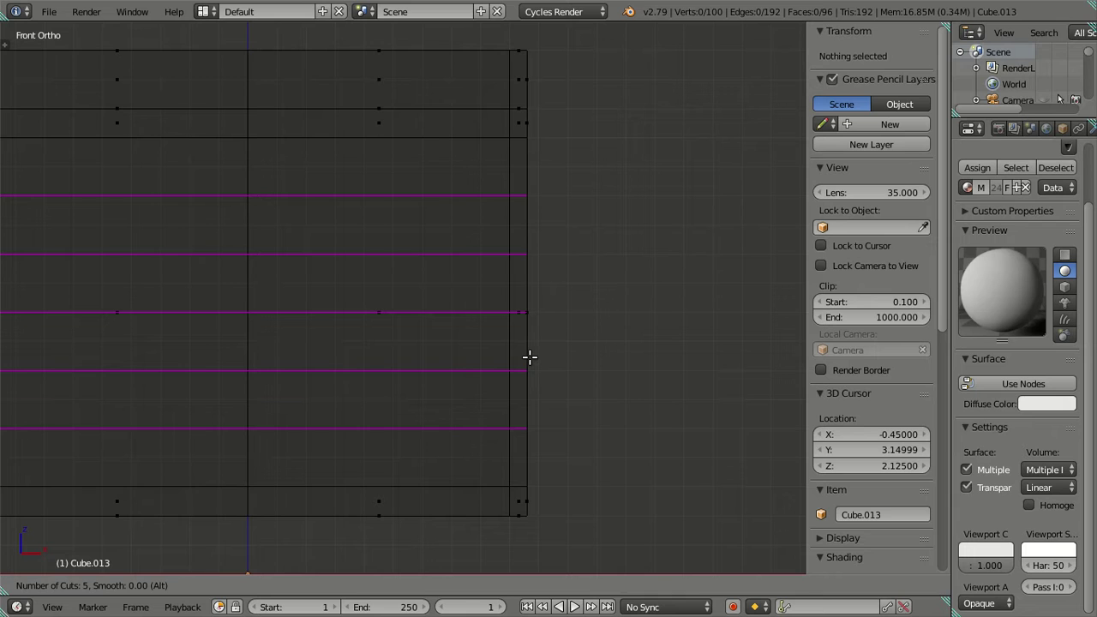
left_click(529, 356)
right_click(529, 355)
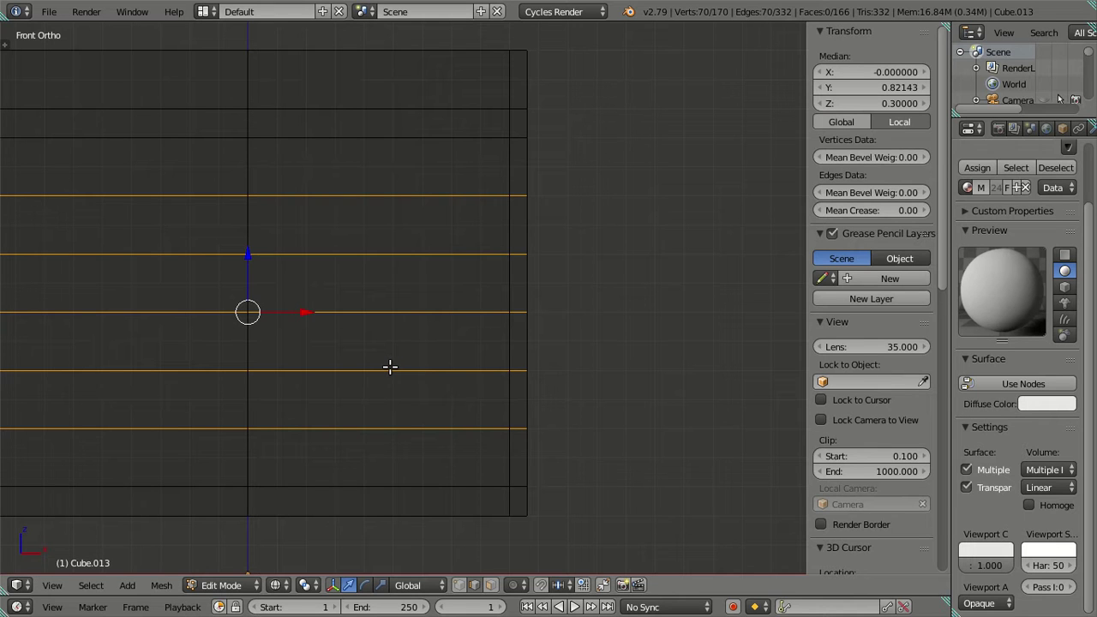
Dissolve the extra edge loops on the cabinet mesh
key("x")
left_click(651, 391)
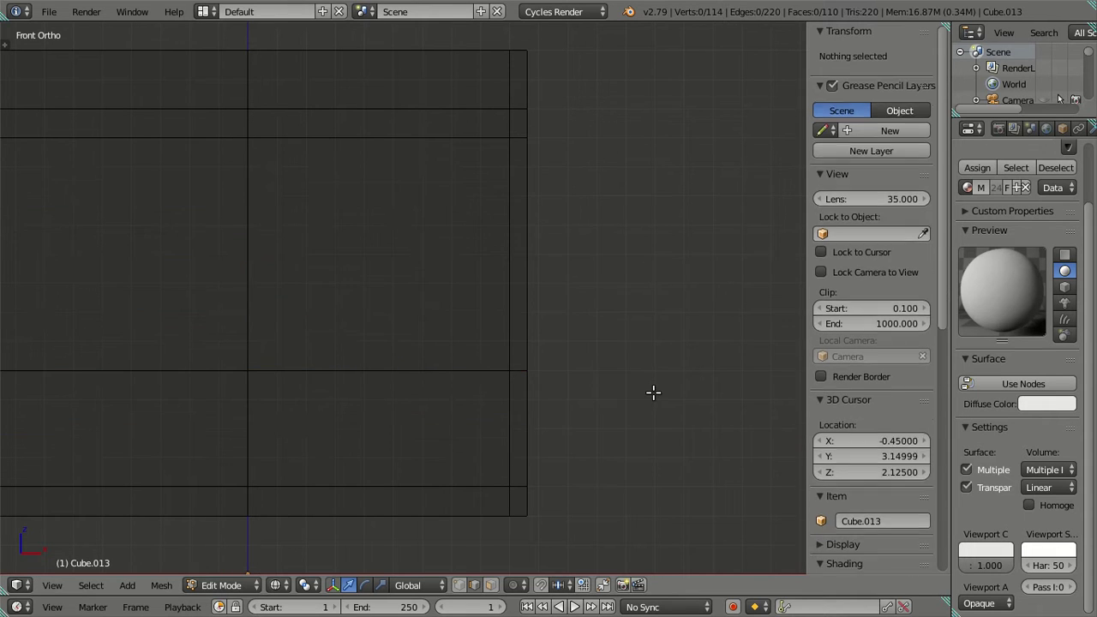
scroll(644, 391, "down", 3)
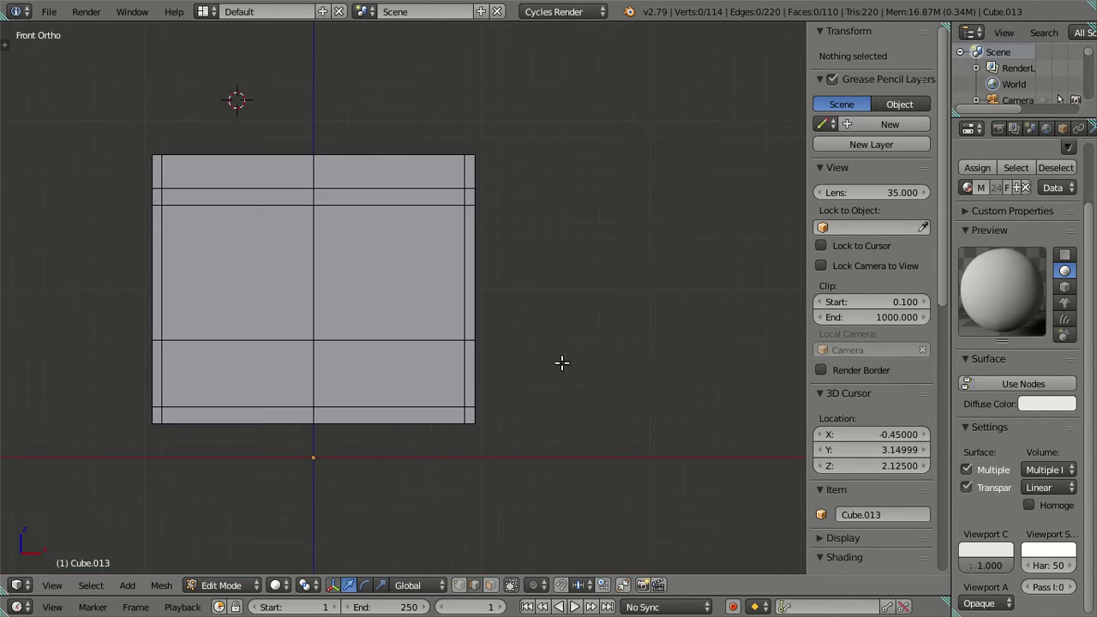
middle_click_drag(561, 363, 476, 360)
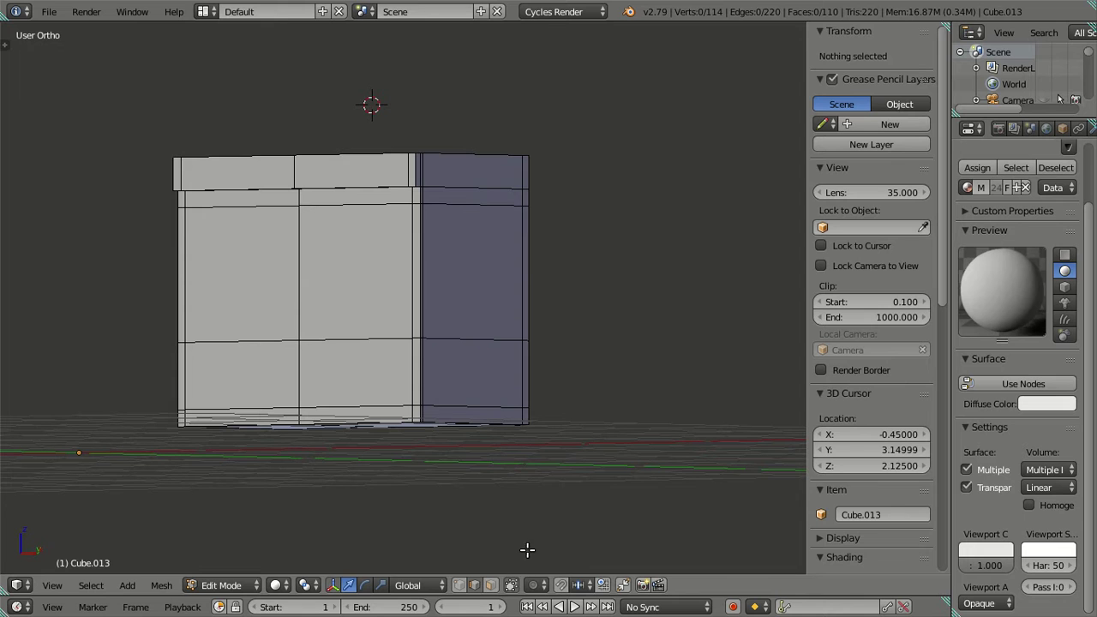
Extrude the two middle front faces and push them inward to form an open compartment
left_click(279, 310)
left_click(387, 273, "shift")
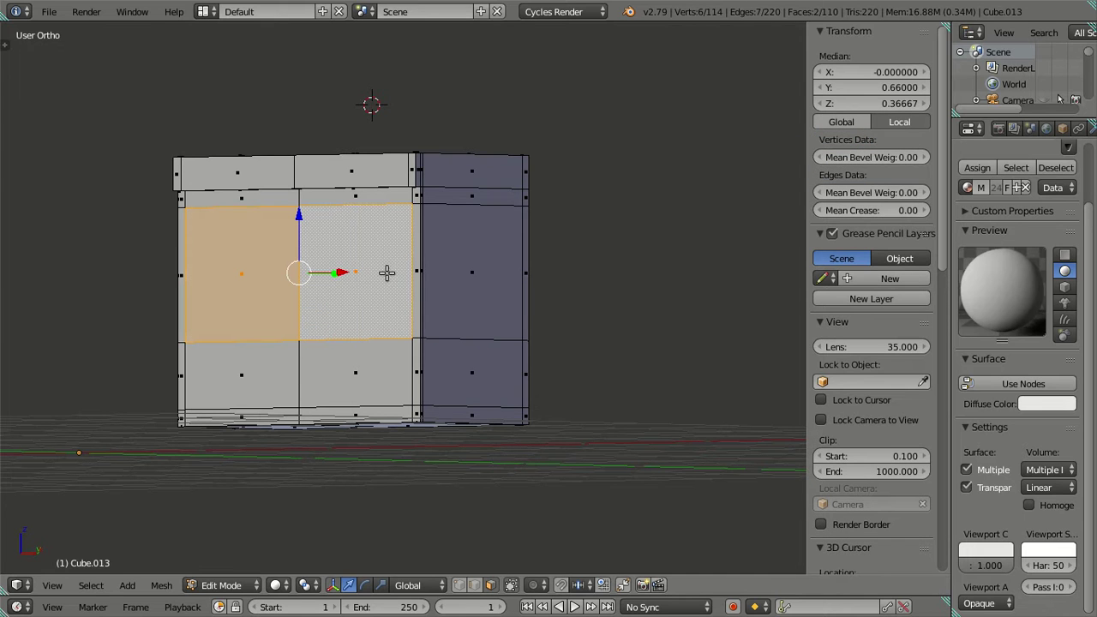
middle_click_drag(445, 271, 401, 289)
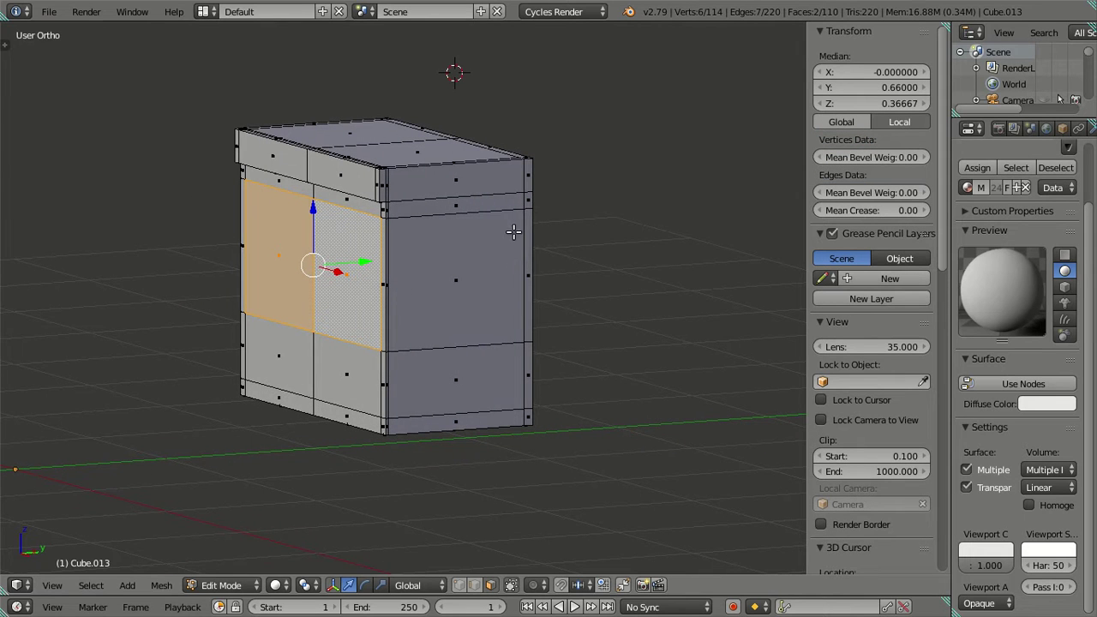
key("e")
right_click(565, 295)
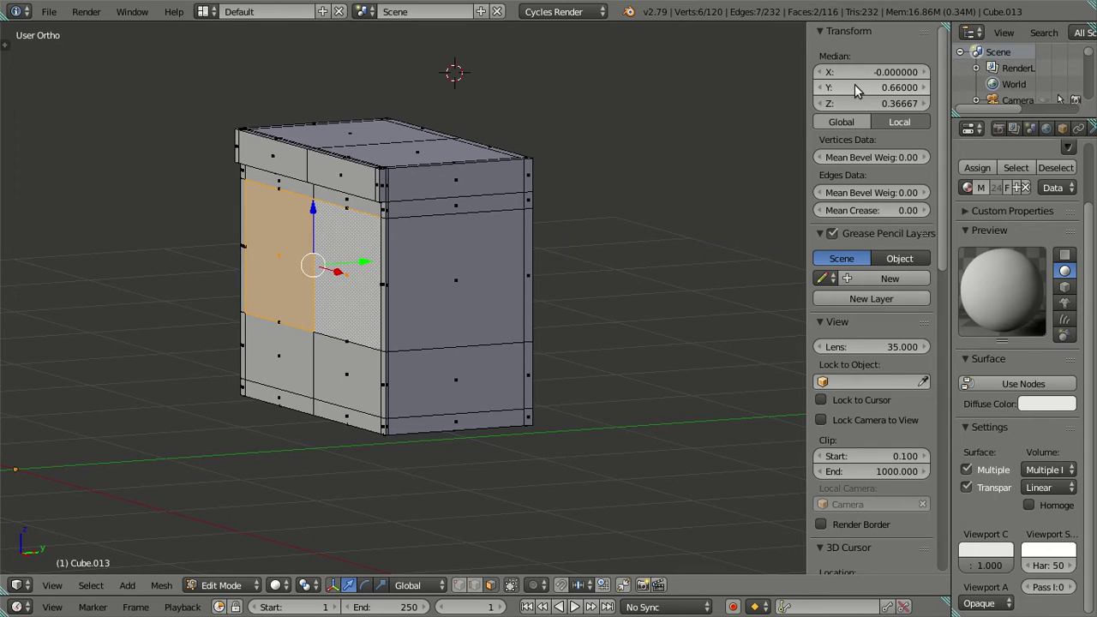
scroll(855, 84, "down", 1, "ctrl")
key("a")
mouse_move(673, 196)
middle_mouse_down()
mouse_move(454, 287)
mouse_move(551, 282)
middle_mouse_up()
key("a")
key("a")
In edge select mode, select the vertical edge beside the opening and confirm its Y position
middle_click_drag(465, 331, 400, 351)
scroll(400, 351, "up", 3)
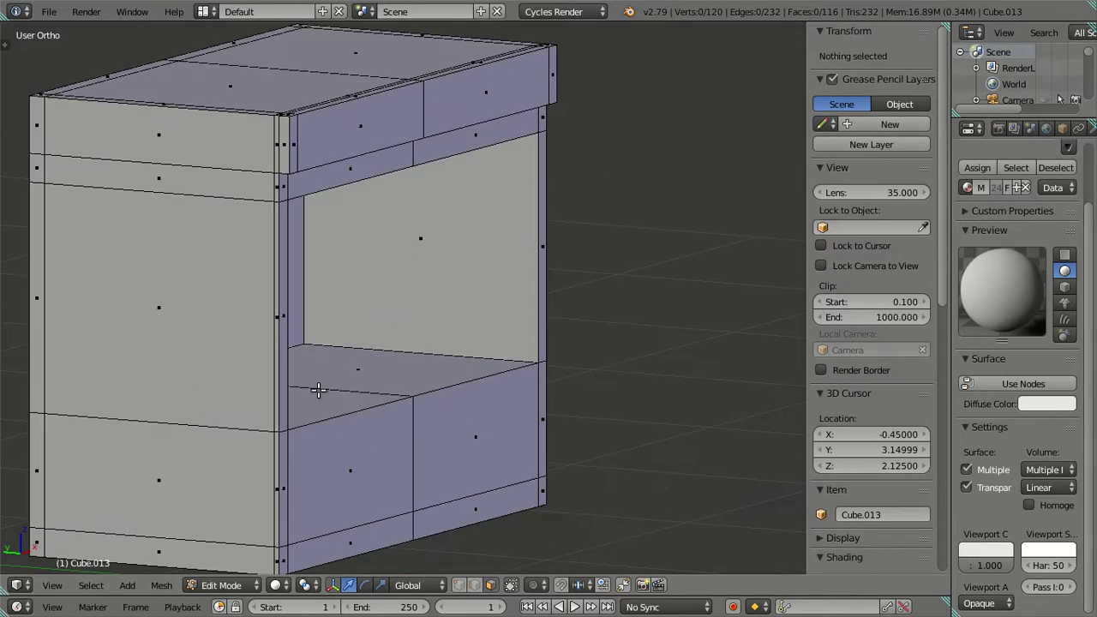
key("ctrl+Tab")
left_click(299, 371)
middle_click_drag(306, 372, 370, 360)
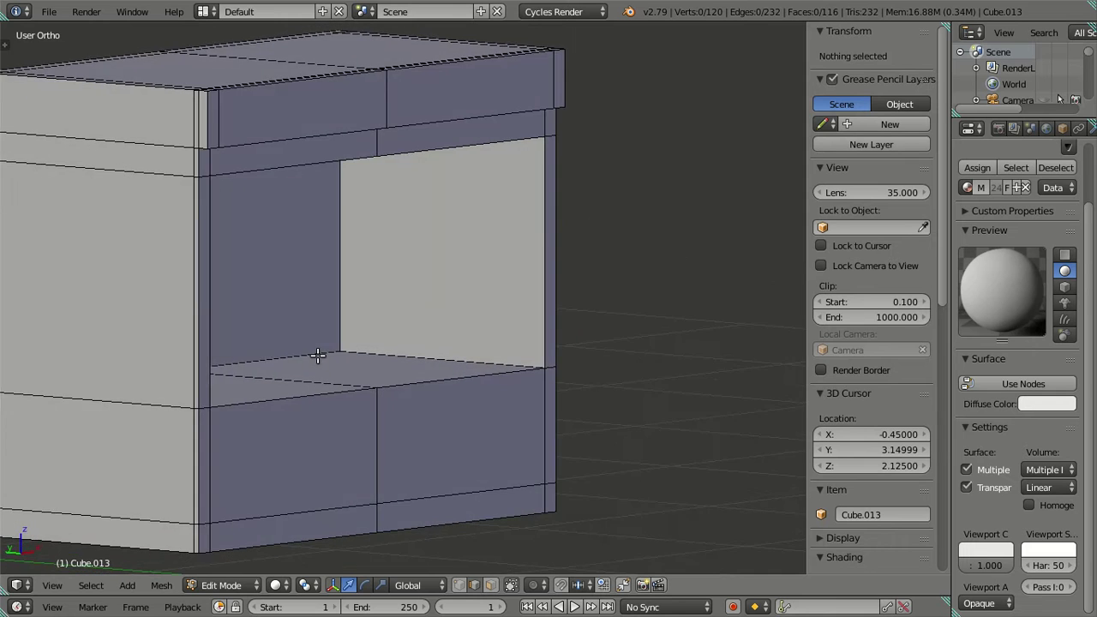
scroll(377, 369, "up", 2)
right_click(414, 351)
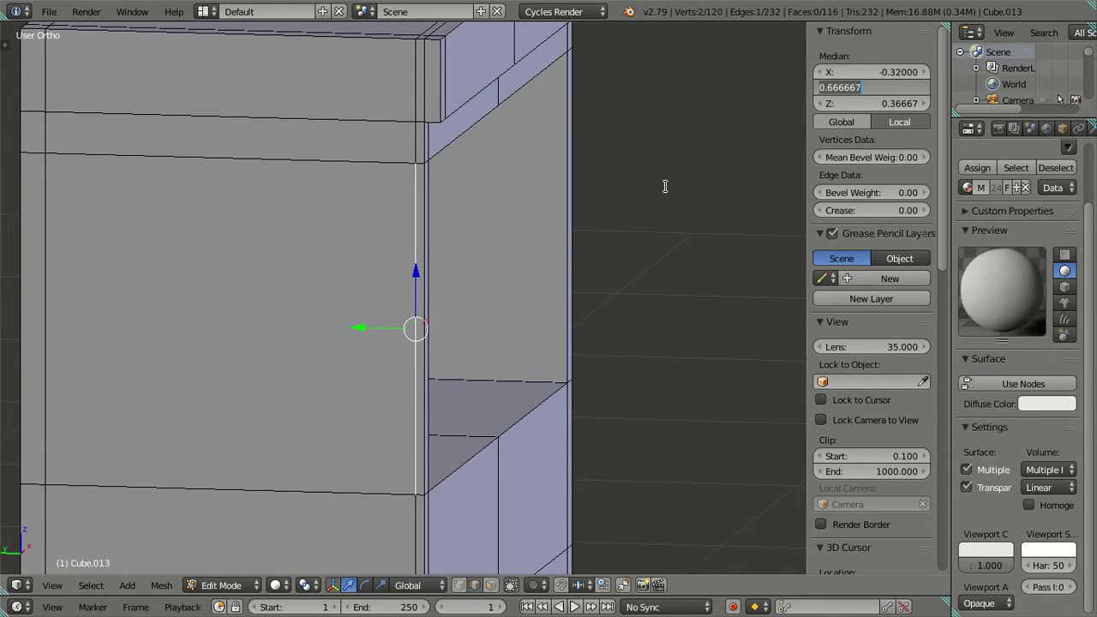
key("Return")
Add an edge loop across the side and slide it toward the front edge
key("ctrl+r")
left_click(498, 367)
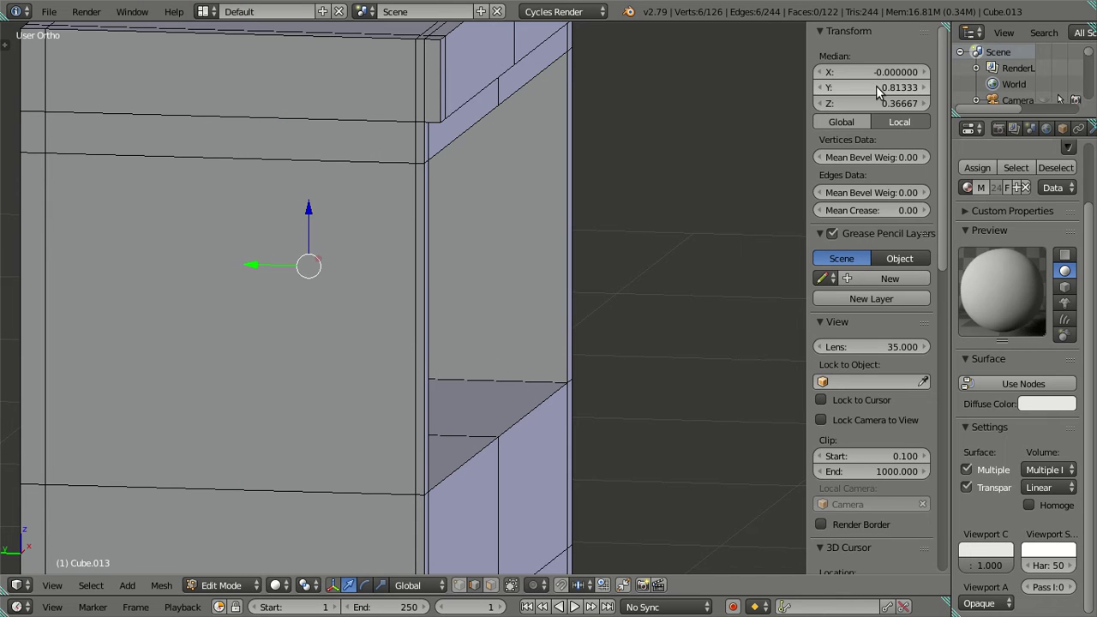
left_click_drag(879, 94, 788, 157)
key("a")
scroll(634, 270, "down", 3)
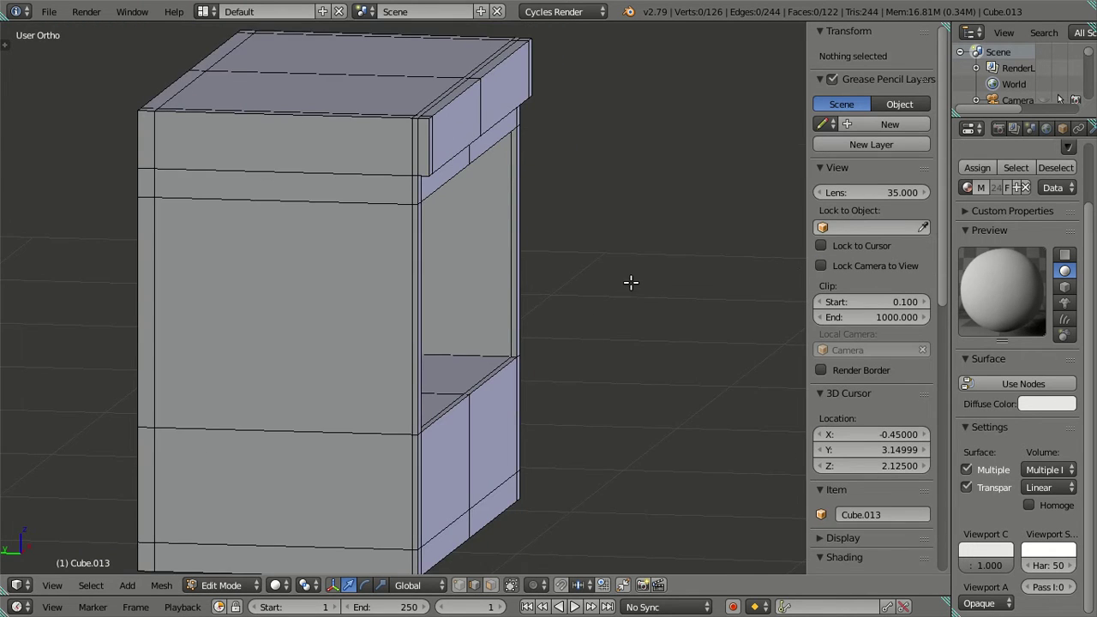
middle_click_drag(618, 331, 607, 265)
scroll(612, 291, "down", 3)
mouse_move(616, 316)
middle_mouse_down()
mouse_move(436, 320)
mouse_move(420, 284)
mouse_move(497, 338)
mouse_move(465, 294)
mouse_move(451, 320)
mouse_move(472, 309)
mouse_move(478, 357)
mouse_move(554, 337)
mouse_move(599, 262)
mouse_move(642, 326)
mouse_move(656, 375)
mouse_move(643, 306)
mouse_move(608, 315)
mouse_move(595, 359)
mouse_move(585, 291)
mouse_move(602, 286)
mouse_move(573, 266)
mouse_move(521, 266)
mouse_move(544, 232)
middle_mouse_up()
scroll(419, 286, "up", 2)
scroll(573, 266, "up", 3)
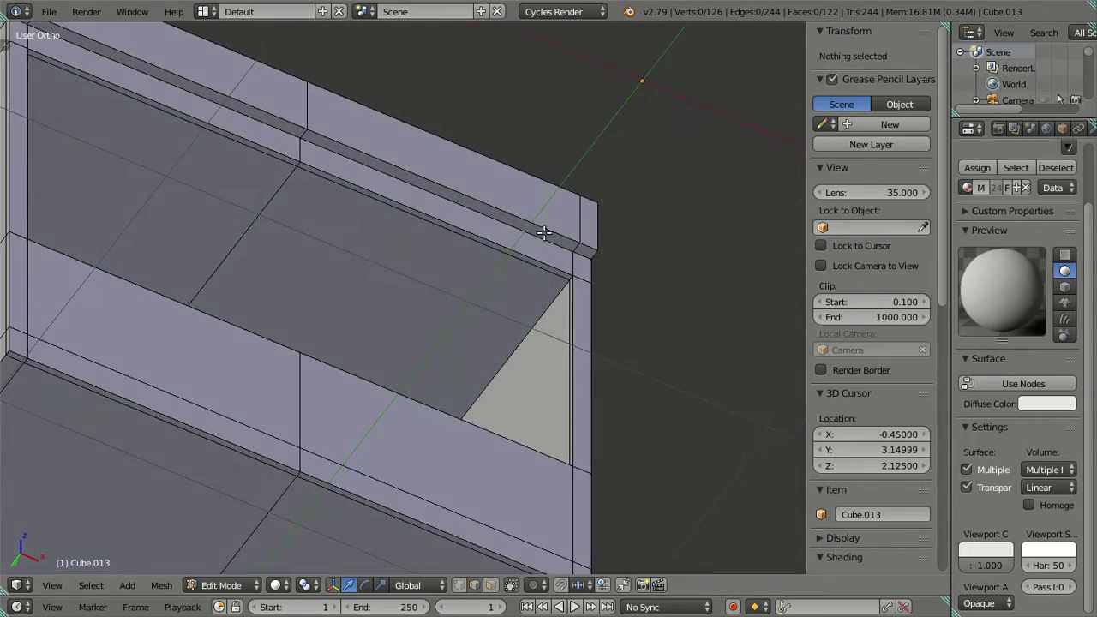
mouse_move(517, 272)
middle_mouse_down()
mouse_move(453, 323)
mouse_move(462, 273)
middle_mouse_up()
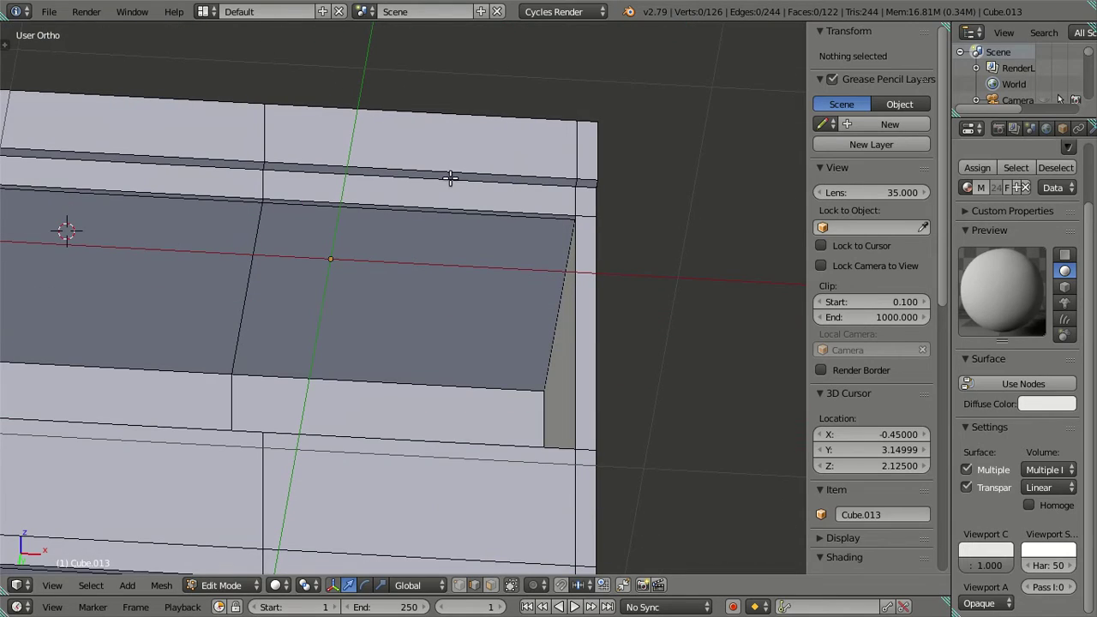
mouse_move(454, 235)
middle_mouse_down()
mouse_move(463, 259)
mouse_move(502, 284)
mouse_move(528, 323)
mouse_move(472, 394)
mouse_move(491, 319)
middle_mouse_up()
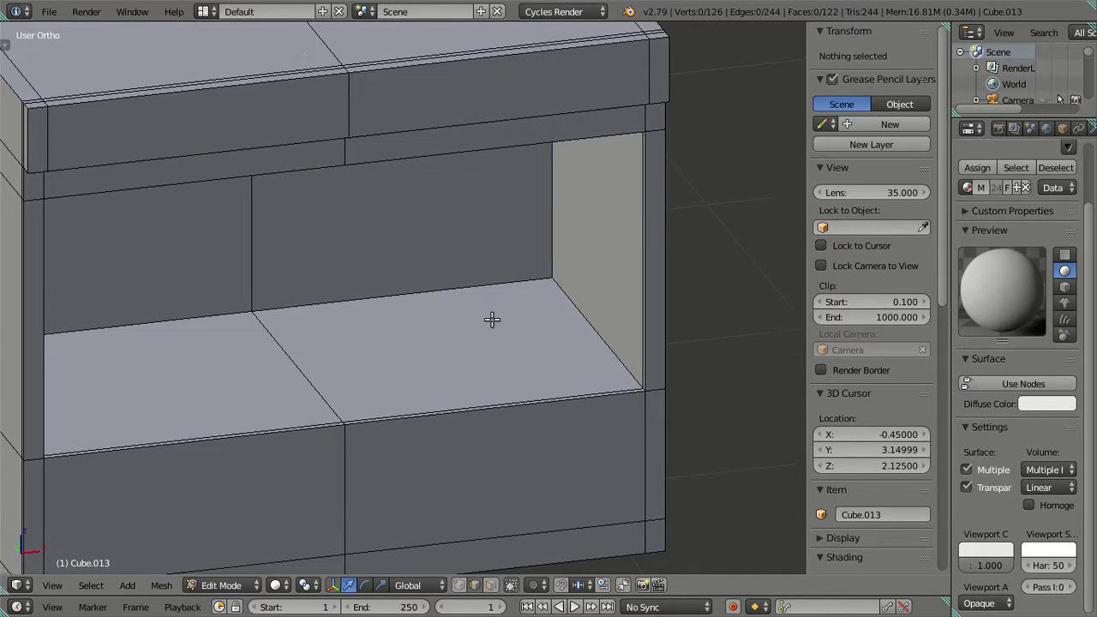
scroll(491, 320, "down", 5)
mouse_move(558, 391)
middle_mouse_down()
mouse_move(478, 397)
mouse_move(443, 374)
mouse_move(478, 316)
mouse_move(473, 324)
middle_mouse_up()
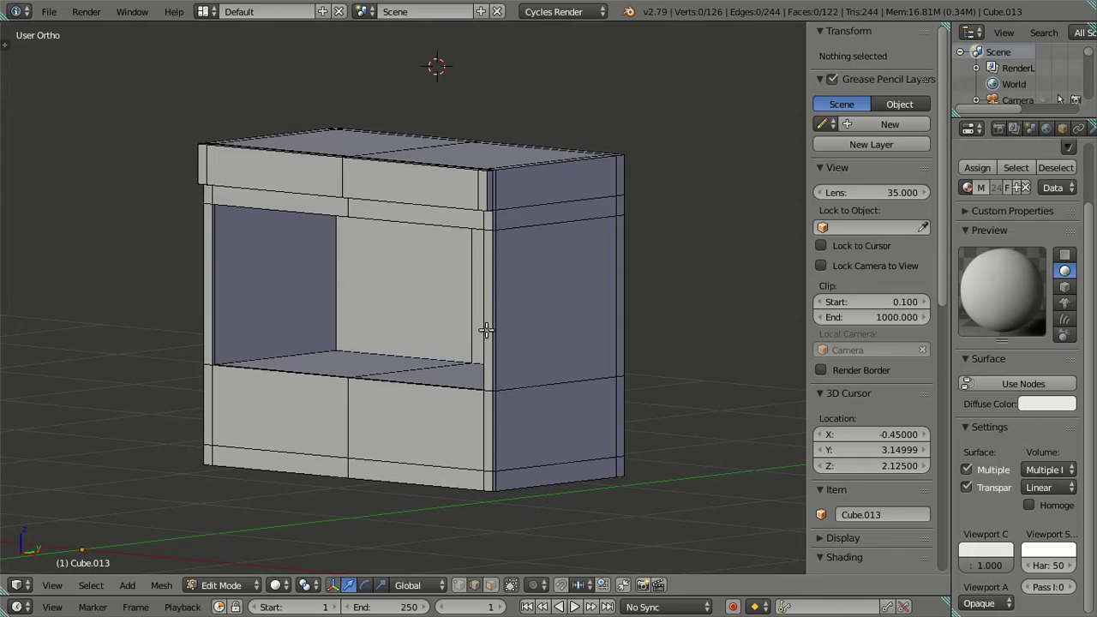
Select an edge on the right face and edit its Median Z height
right_click(485, 330)
key("a")
middle_click_drag(472, 357, 453, 355)
scroll(439, 439, "up", 4)
scroll(440, 439, "down", 3)
scroll(460, 448, "down", 2)
right_click(499, 390)
left_click(845, 103)
key("Escape")
key("a")
Check the thin corner face in face select, then return to edge select
middle_click_drag(688, 323, 370, 426)
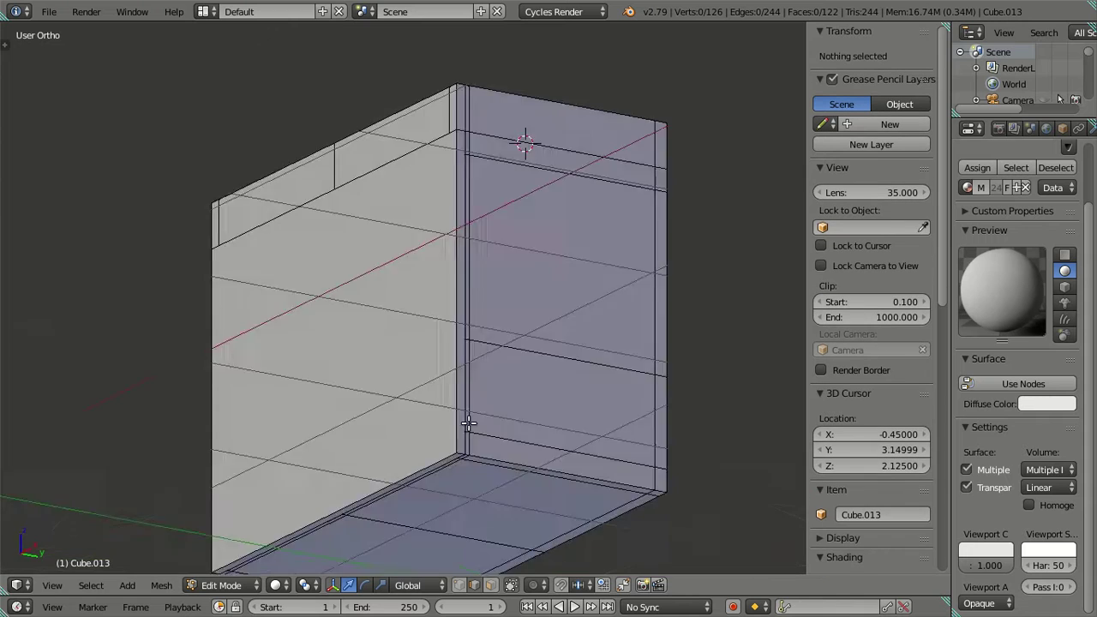
scroll(370, 426, "up", 2)
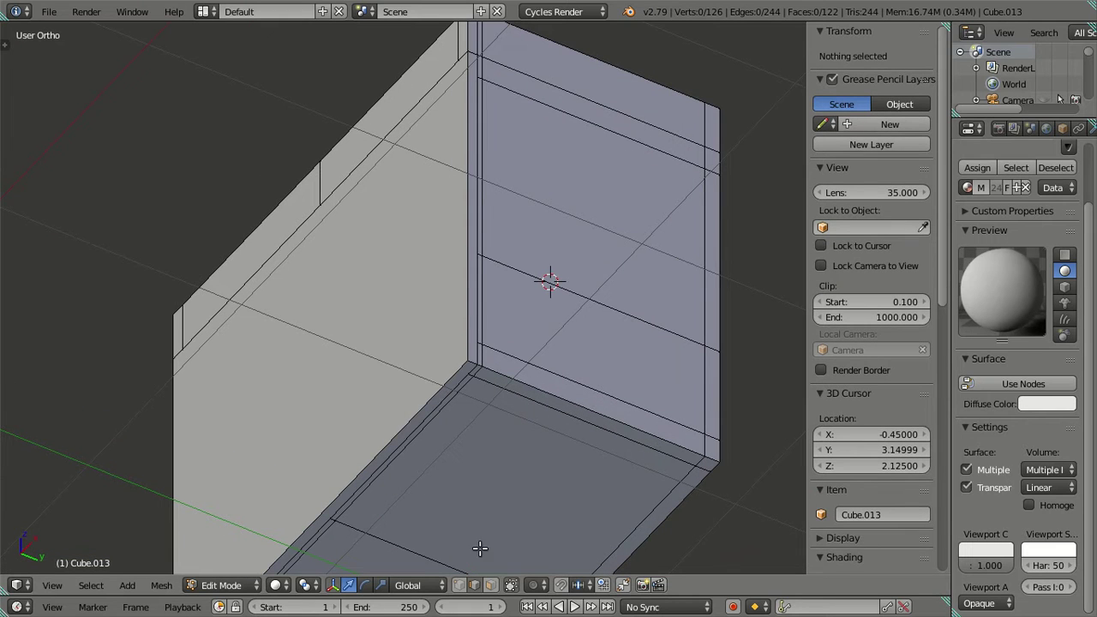
key("ctrl+Tab")
left_click(383, 454)
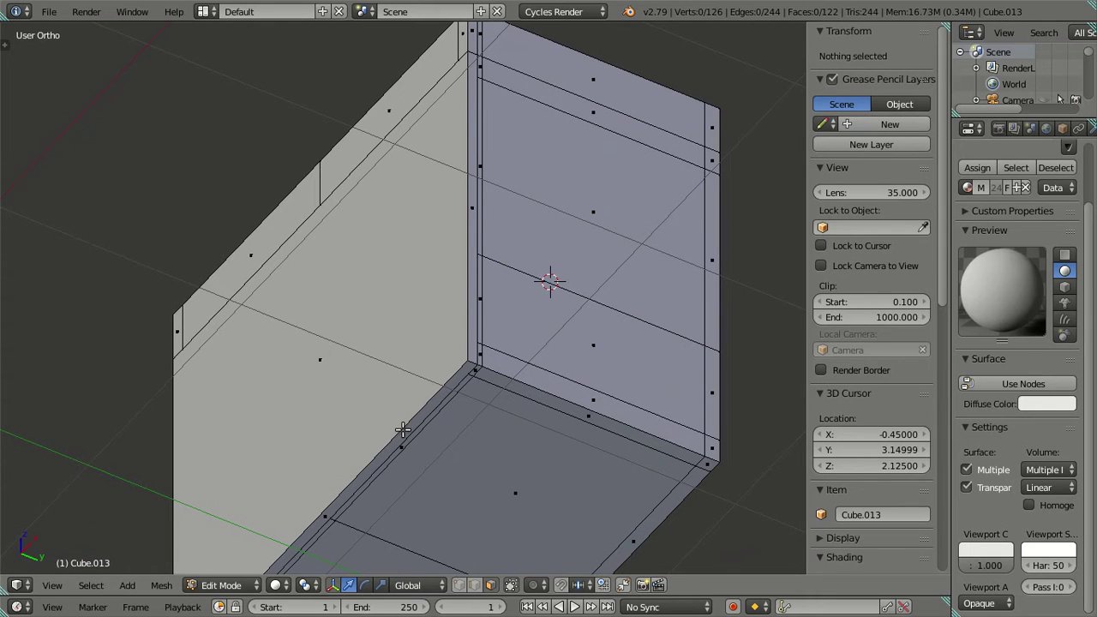
right_click(402, 429)
key("a")
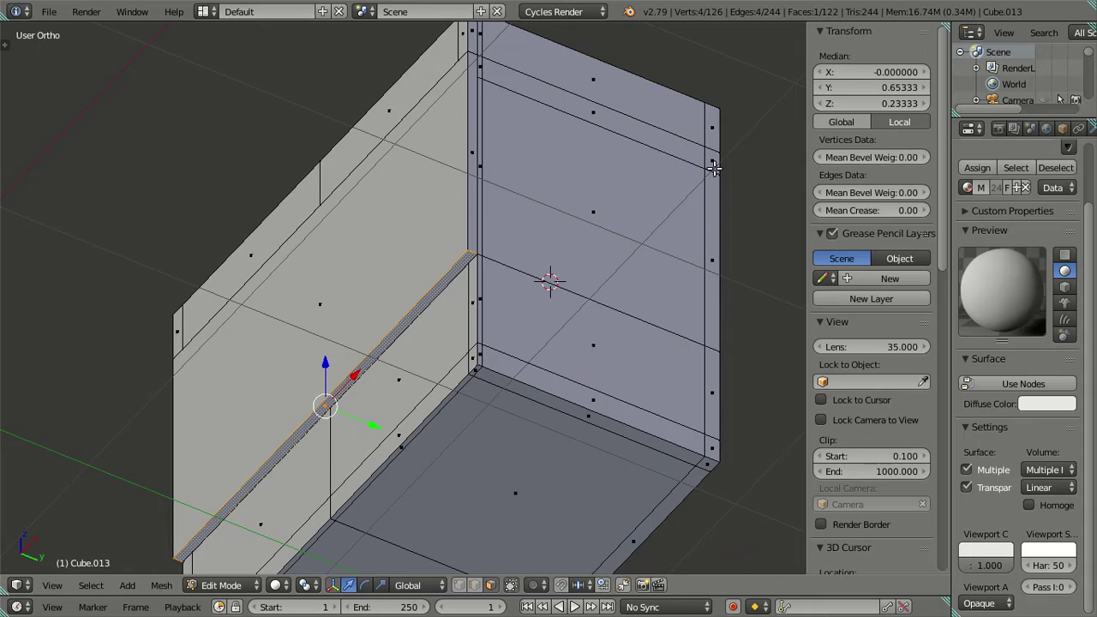
middle_click_drag(548, 343, 502, 309)
key("ctrl+Tab")
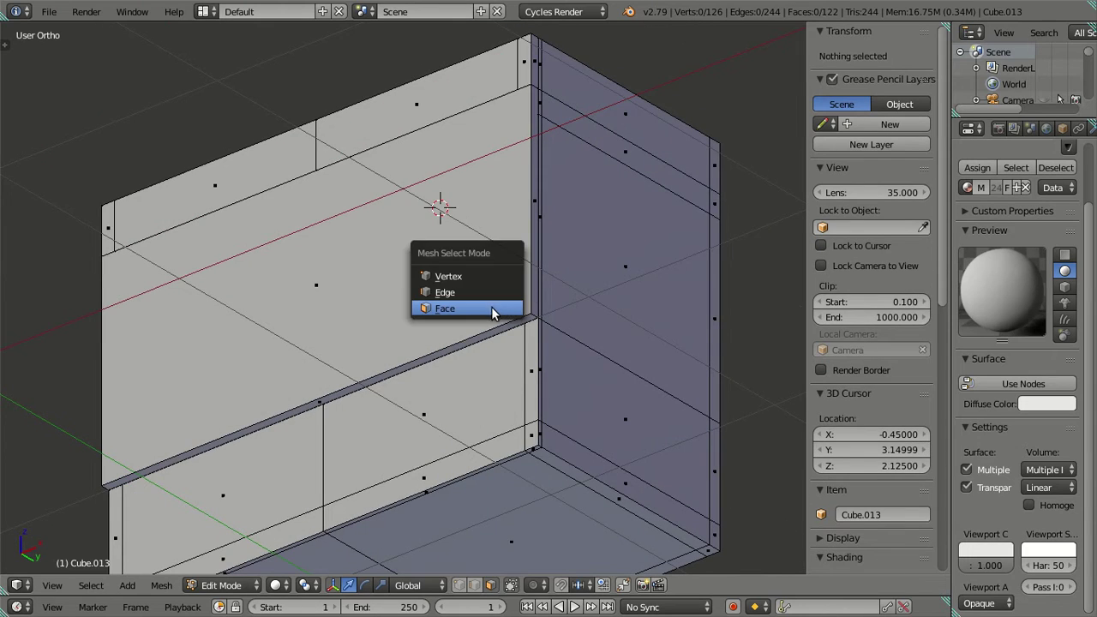
left_click(482, 295)
key("a")
key("a")
mouse_move(363, 260)
middle_mouse_down()
mouse_move(418, 288)
mouse_move(420, 263)
mouse_move(331, 225)
mouse_move(350, 199)
middle_mouse_up()
key("Tab")
key("Tab")
Set a horizontal edge on the left face to Z 0.5, then switch to face select
mouse_move(255, 392)
middle_mouse_down()
mouse_move(277, 377)
mouse_move(299, 311)
mouse_move(352, 394)
middle_mouse_up()
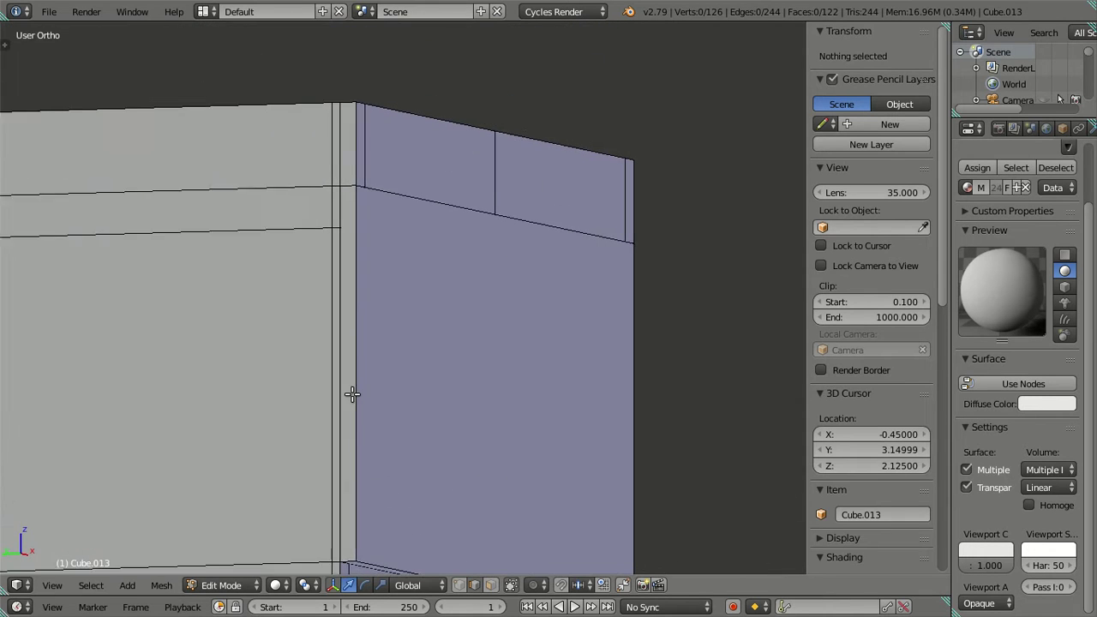
right_click(265, 243)
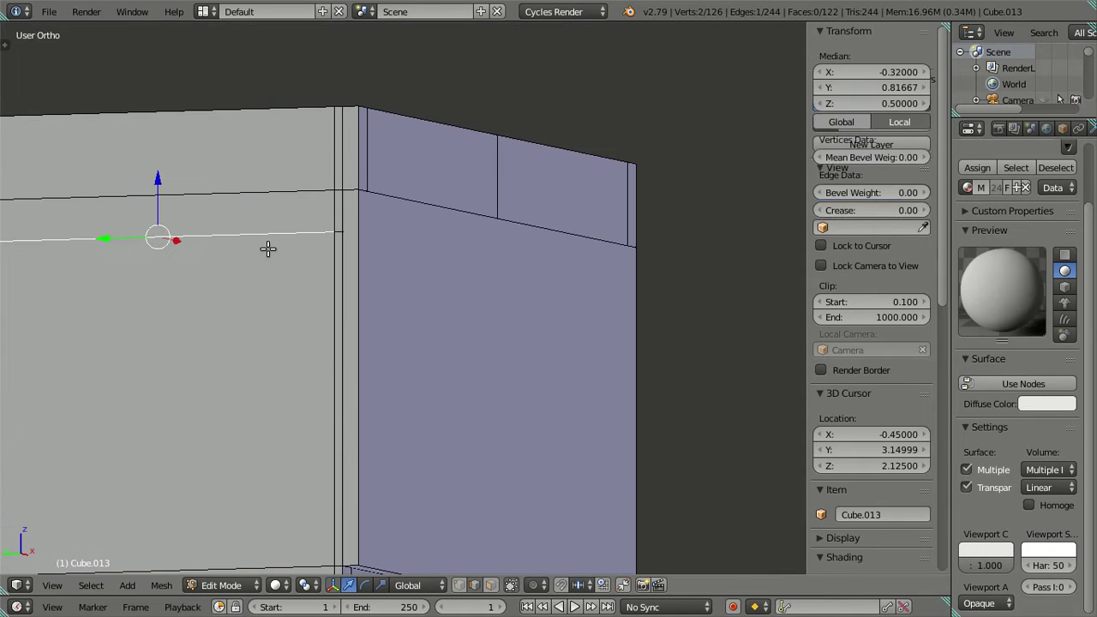
left_click(861, 102)
key("Return")
key("a")
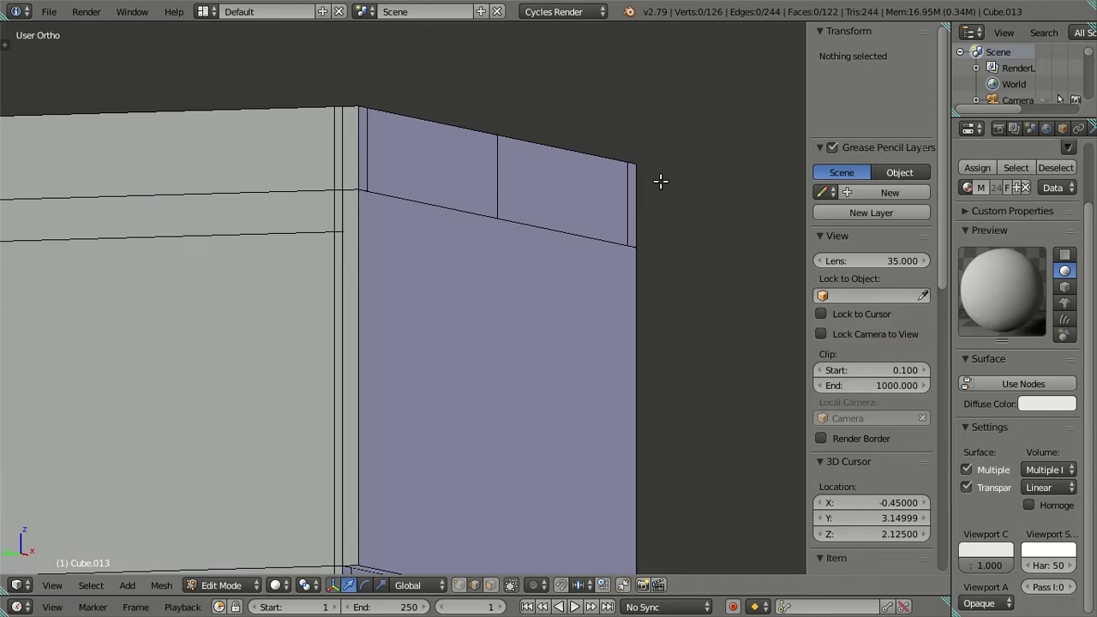
scroll(588, 223, "down", 4)
key("ctrl+Tab")
left_click(538, 255)
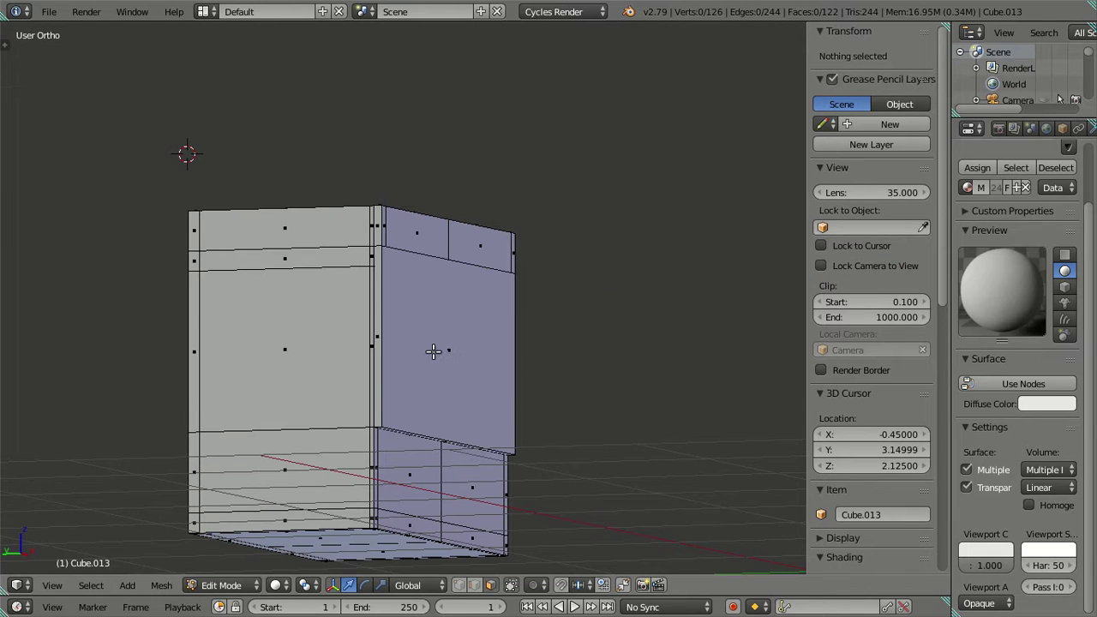
scroll(435, 334, "up", 2)
scroll(412, 300, "up", 3)
Select the vertical side face strip and deselect its bottom-edge faces with circle select in wireframe
right_click(390, 273, "alt")
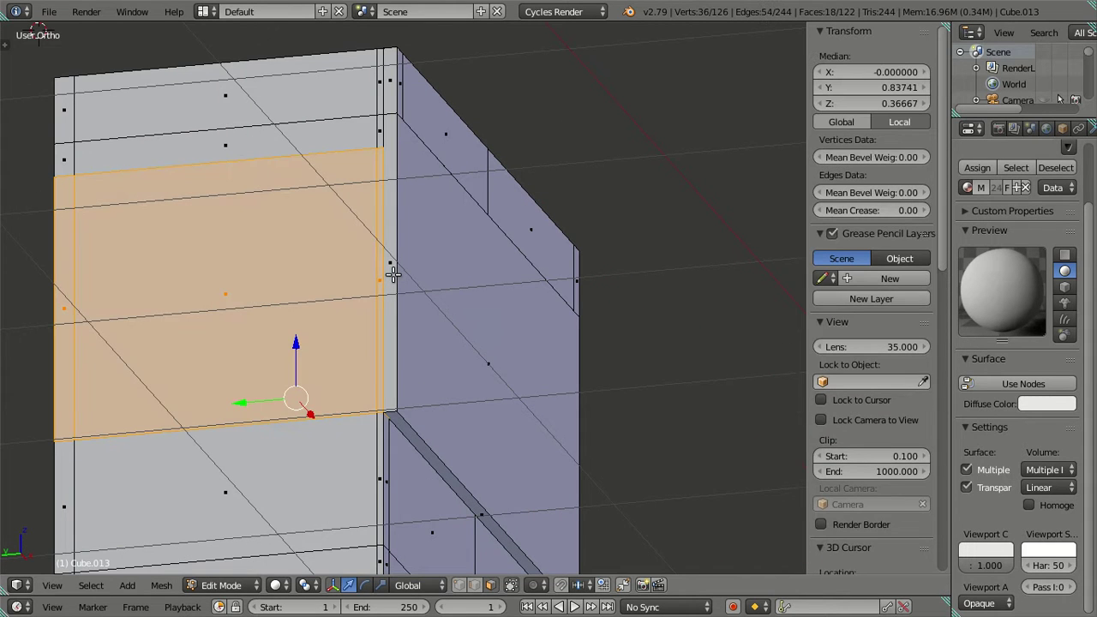
key("a")
right_click(394, 410, "alt")
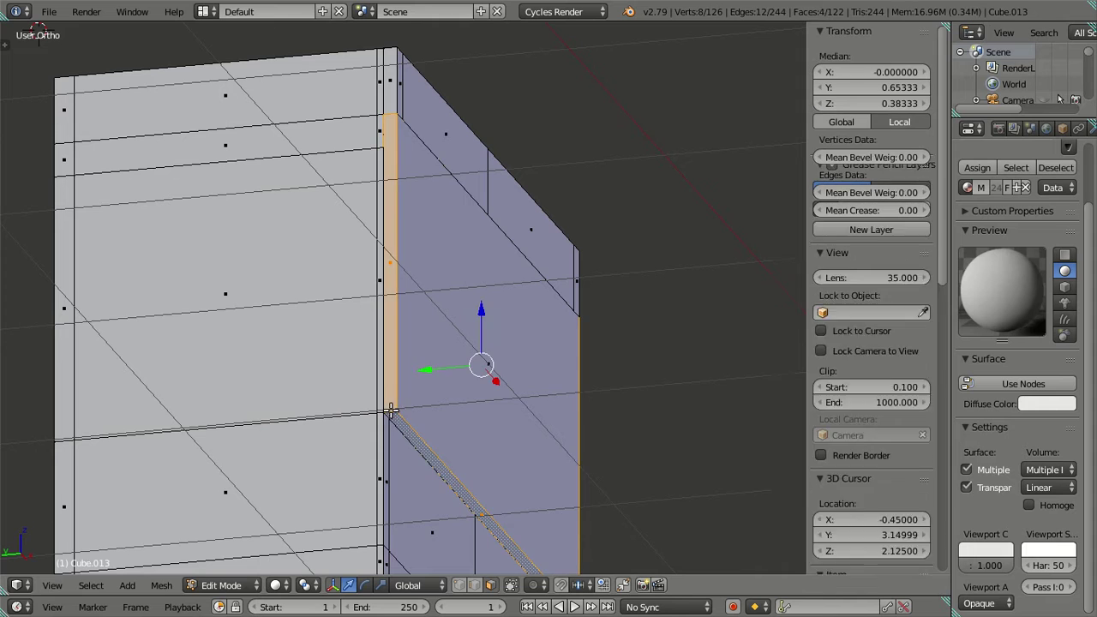
key("z")
scroll(527, 308, "down", 5)
middle_click_drag(522, 325, 472, 376)
key("c")
middle_click_drag(313, 399, 523, 443)
right_click(571, 452)
Refine the selection on the left edge with circle select, then clear it and face the box's front
scroll(558, 443, "down", 3)
key("z")
scroll(551, 397, "up", 2)
mouse_move(550, 397)
middle_mouse_down()
mouse_move(532, 366)
mouse_move(359, 343)
mouse_move(354, 331)
middle_mouse_up()
key("z")
key("x")
key("c")
key("z")
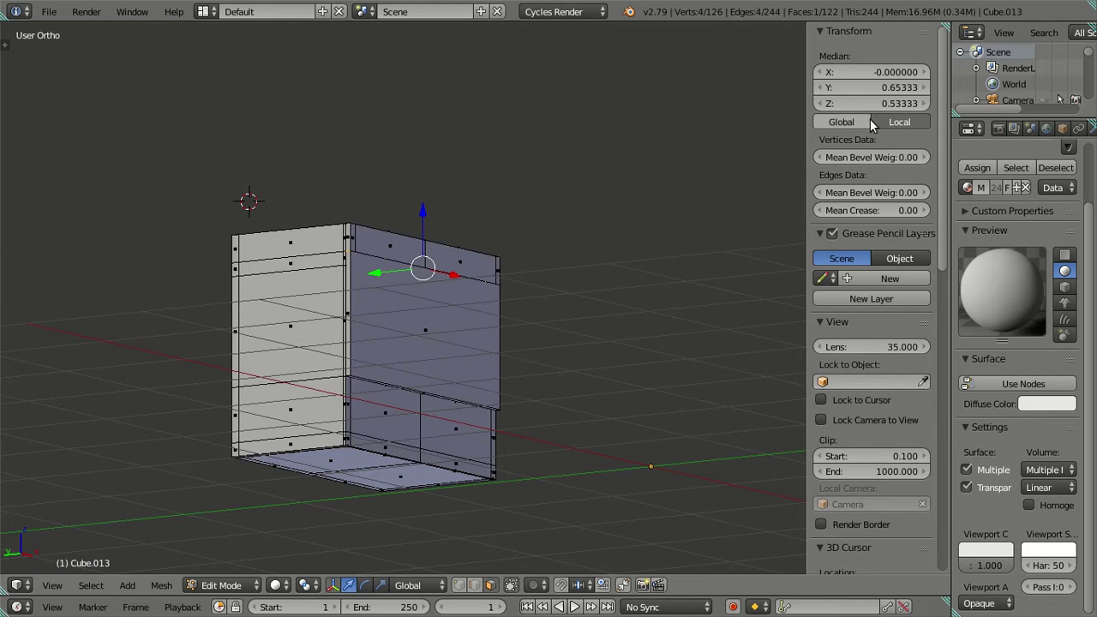
key("a")
middle_click_drag(575, 255, 462, 308)
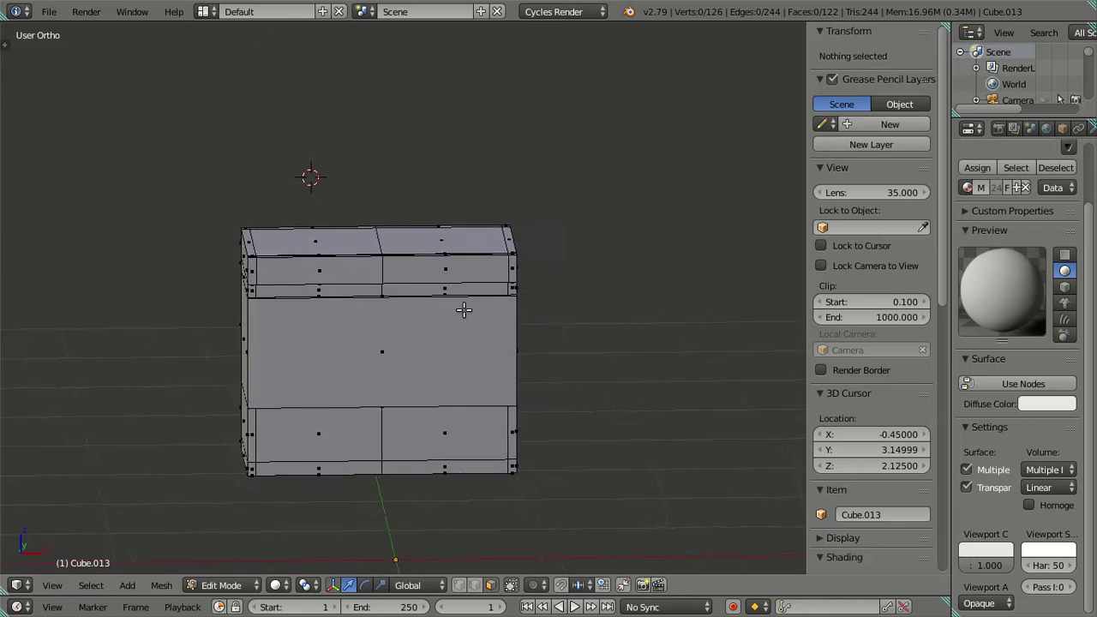
scroll(399, 325, "up", 2)
scroll(358, 312, "up", 2)
mouse_move(359, 311)
middle_mouse_down()
mouse_move(313, 305)
mouse_move(331, 328)
mouse_move(316, 332)
mouse_move(328, 382)
mouse_move(360, 291)
mouse_move(329, 303)
mouse_move(328, 324)
middle_mouse_up()
Briefly view Cube.013 in Object Mode, then re-enter Edit Mode looking down on the front
key("Tab")
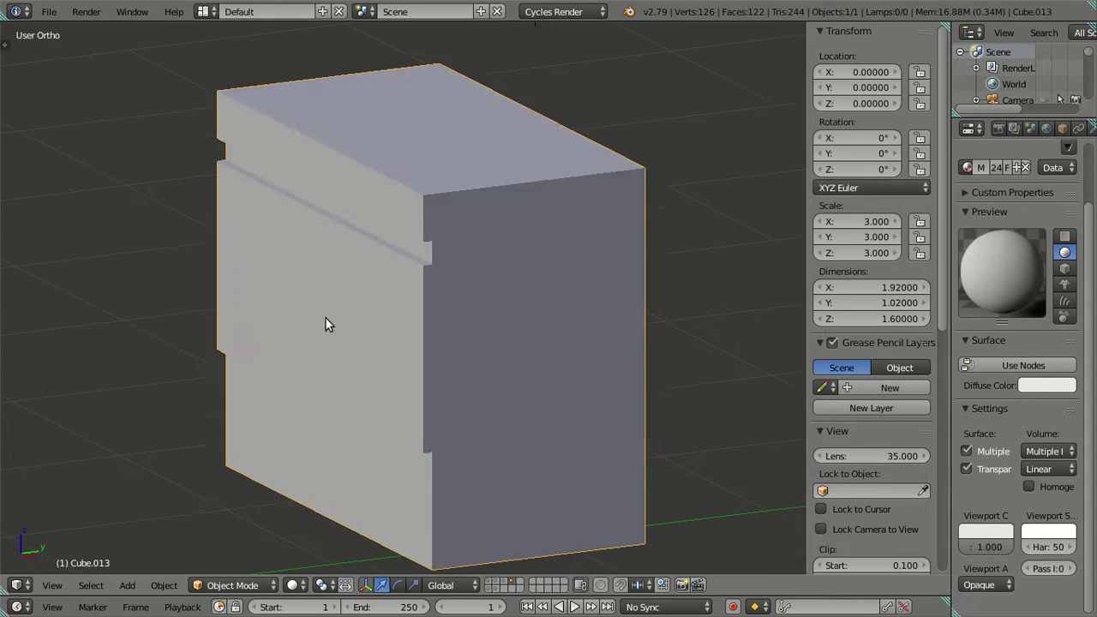
scroll(326, 320, "up", 2)
mouse_move(404, 335)
middle_mouse_down()
mouse_move(391, 339)
mouse_move(377, 294)
mouse_move(326, 290)
middle_mouse_up()
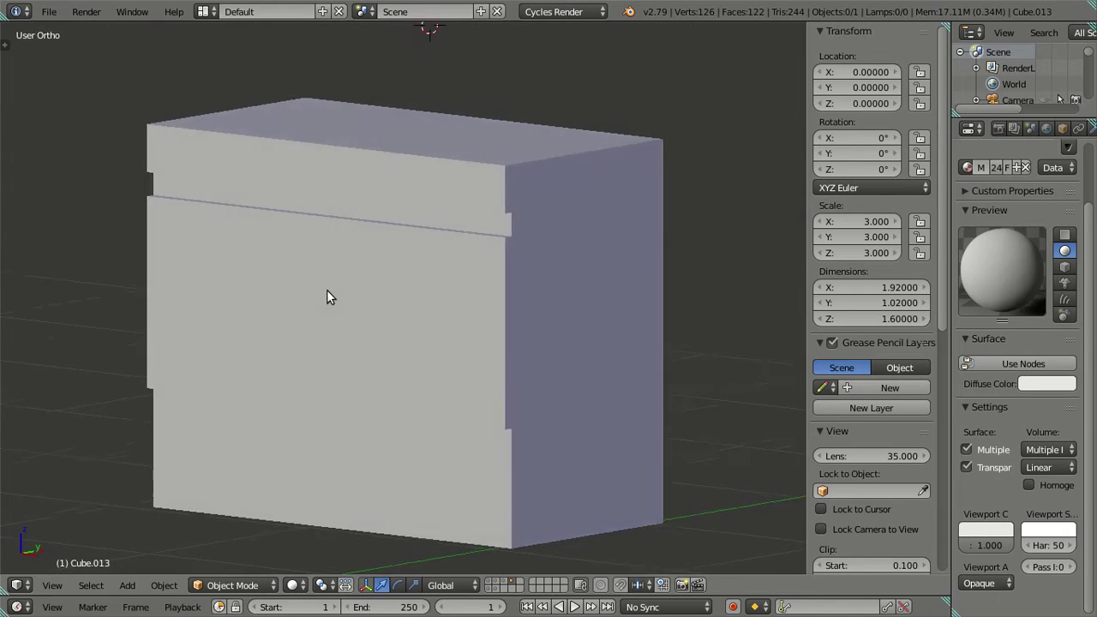
scroll(307, 265, "up", 2)
key("Tab")
mouse_move(386, 263)
middle_mouse_down()
mouse_move(528, 291)
mouse_move(635, 278)
mouse_move(569, 280)
middle_mouse_up()
middle_click_drag(386, 276, 376, 343)
Duplicate the front panel face in place and scale it to half width along X in Front view
right_click(324, 353)
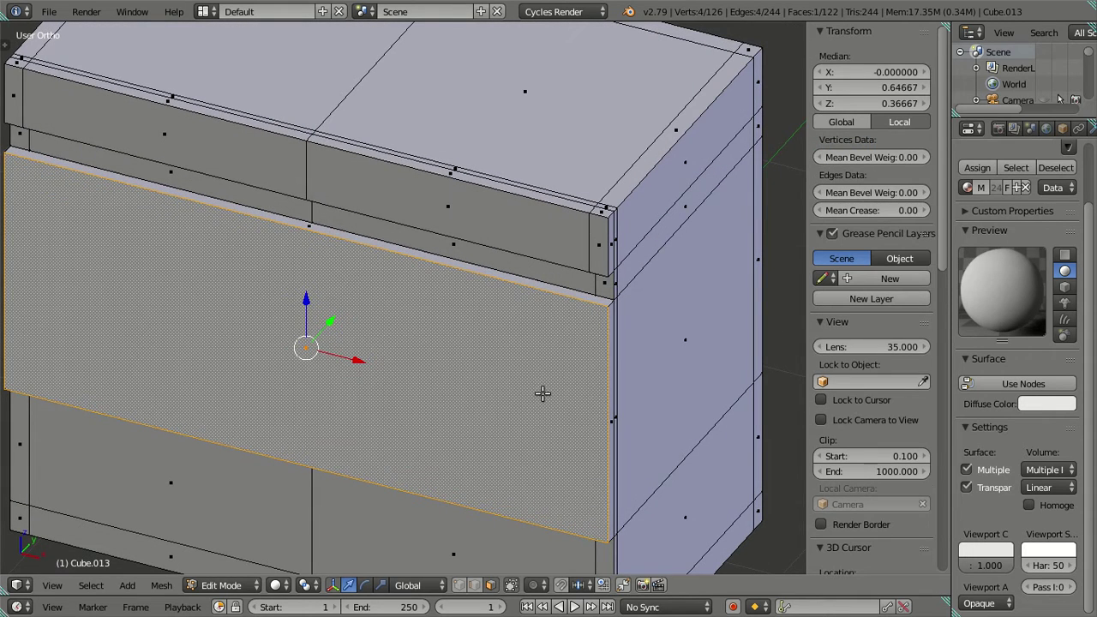
key("shift+d")
right_click(391, 306)
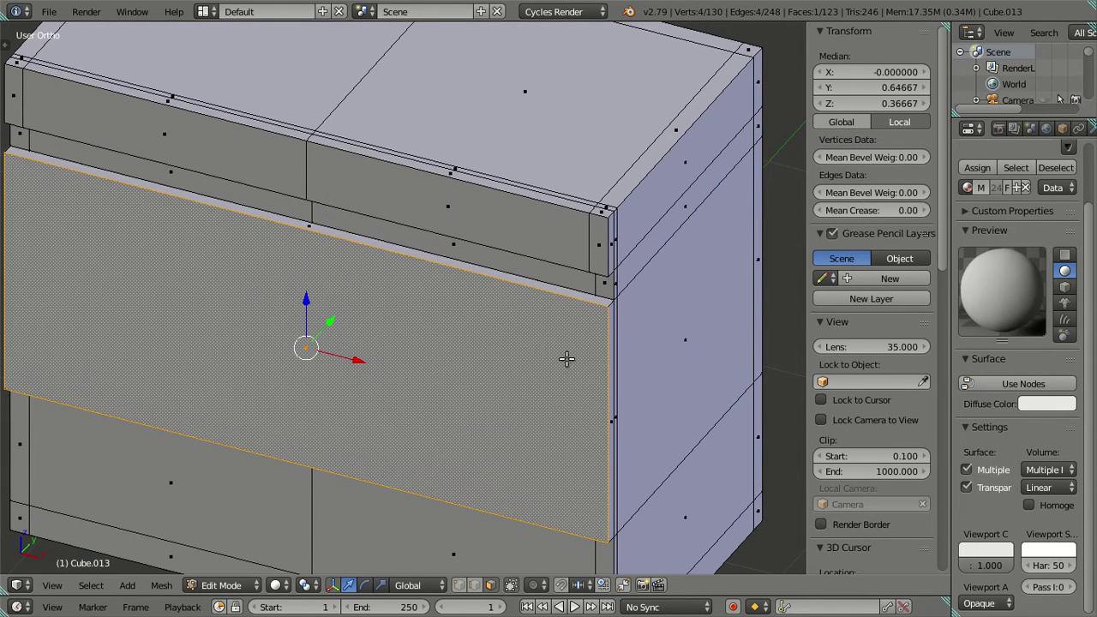
mouse_move(627, 406)
middle_mouse_down()
mouse_move(617, 371)
mouse_move(664, 352)
middle_mouse_up()
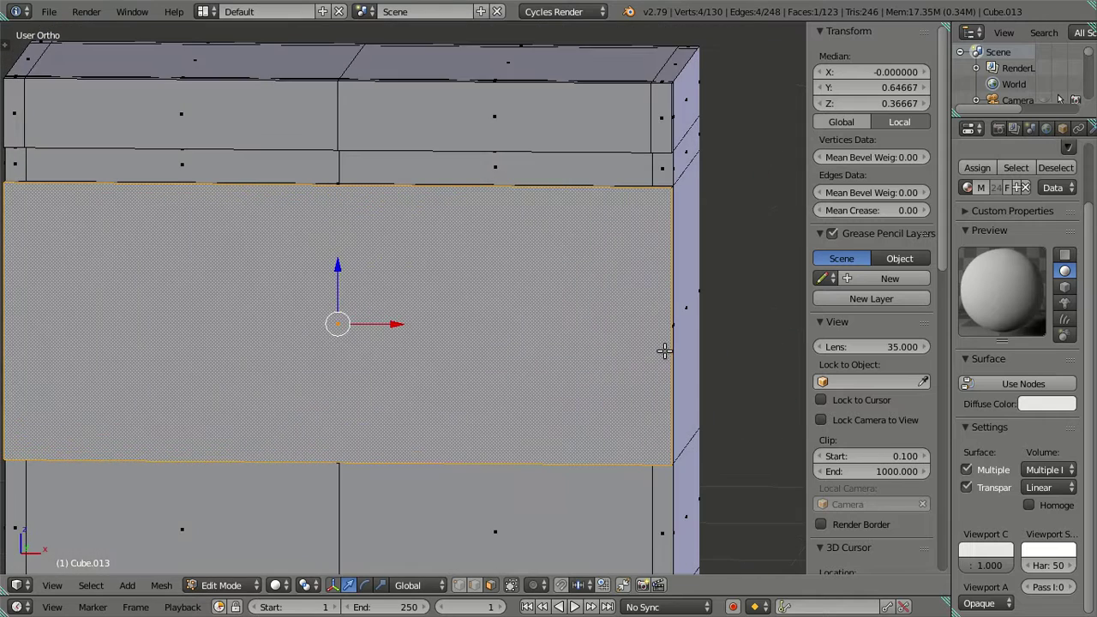
key("KP_1")
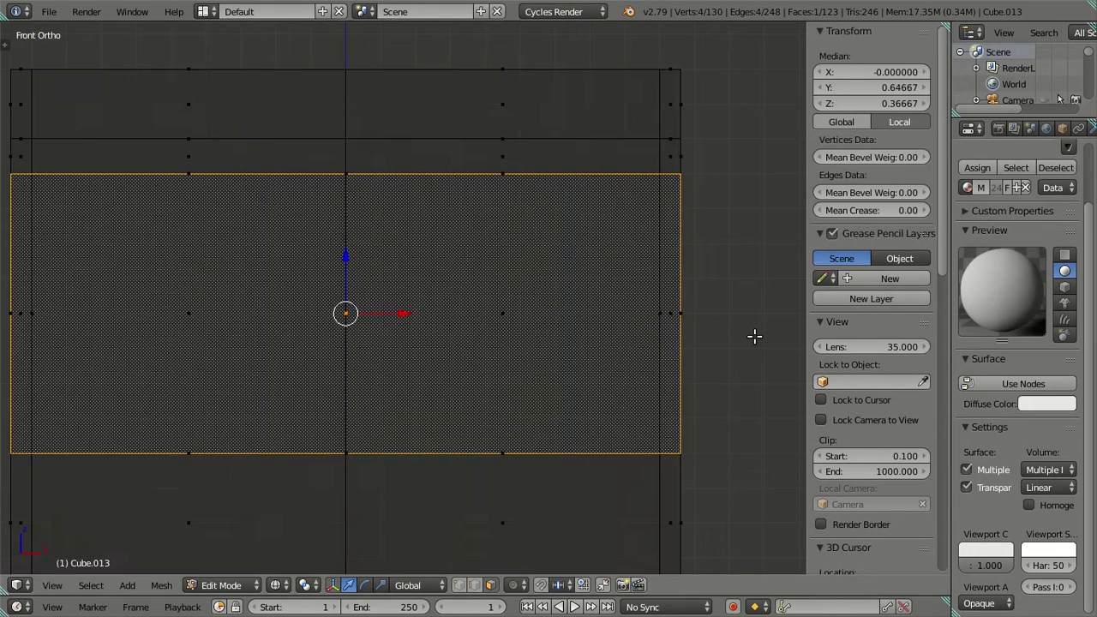
key("s")
key("x")
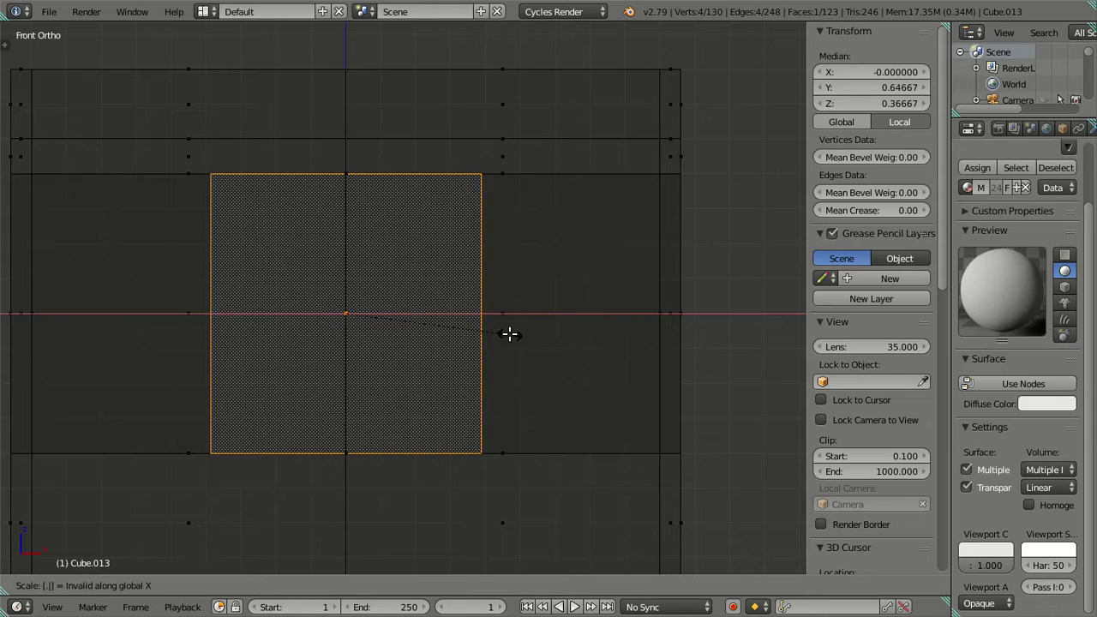
type("5")
key("Return")
Halve the duplicated face's height with a Z scale of 0.5
type("s5")
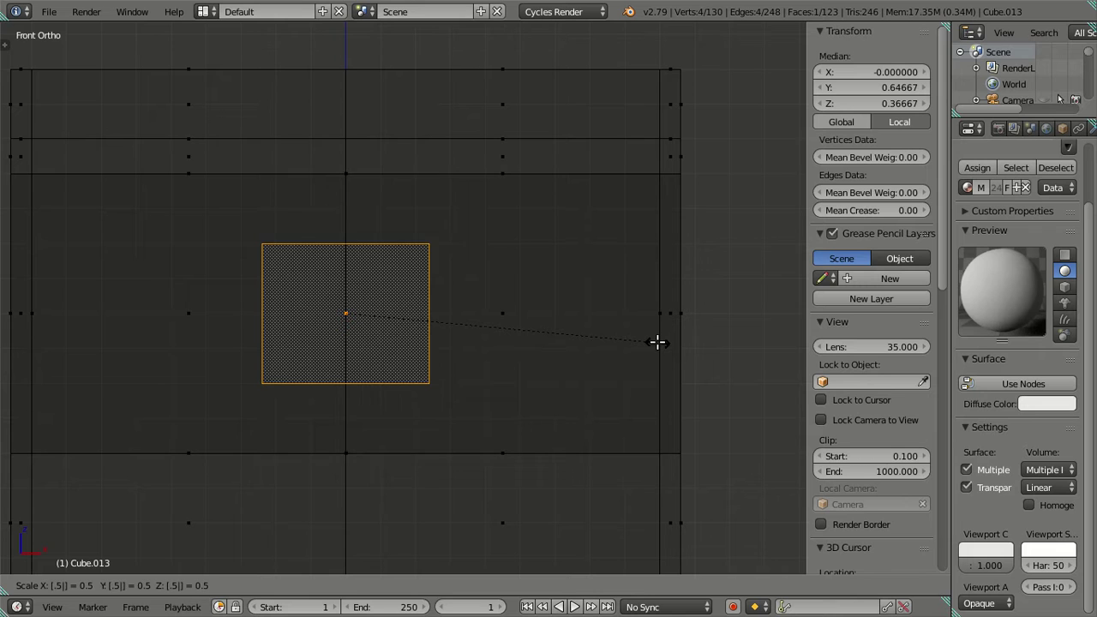
key("Escape")
type("sx")
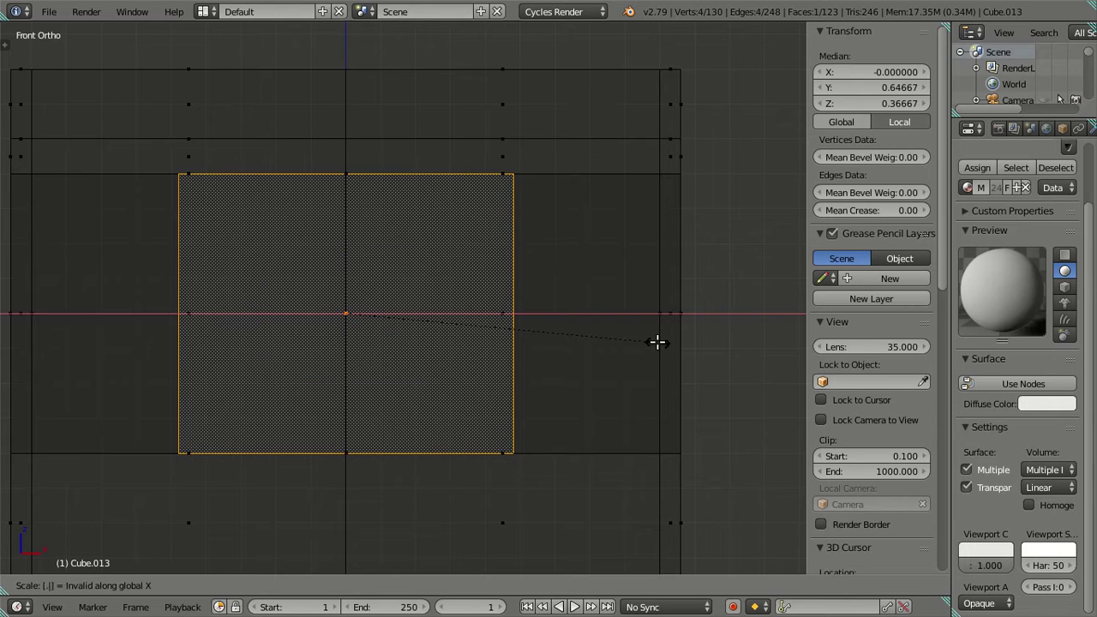
type("5")
key("Escape")
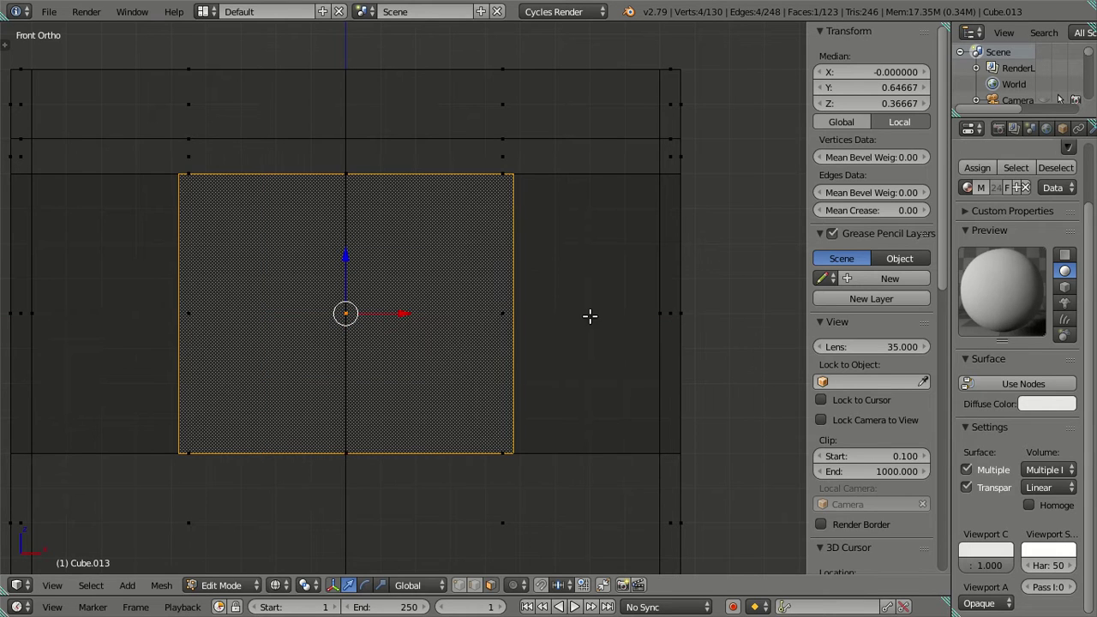
middle_click_drag(580, 308, 554, 314)
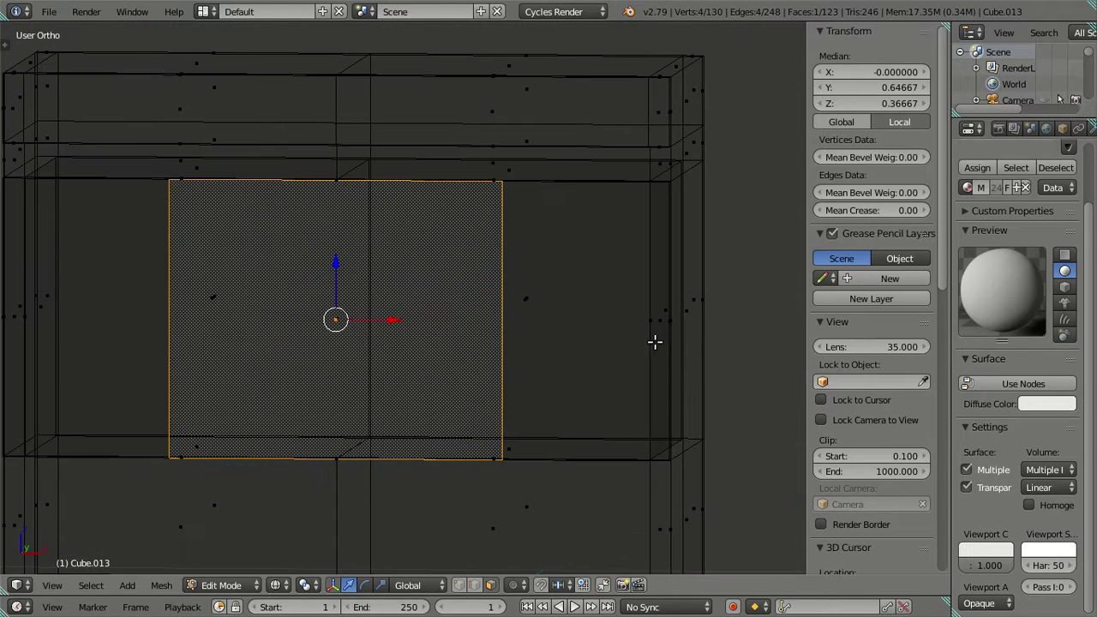
type("sz")
type("5")
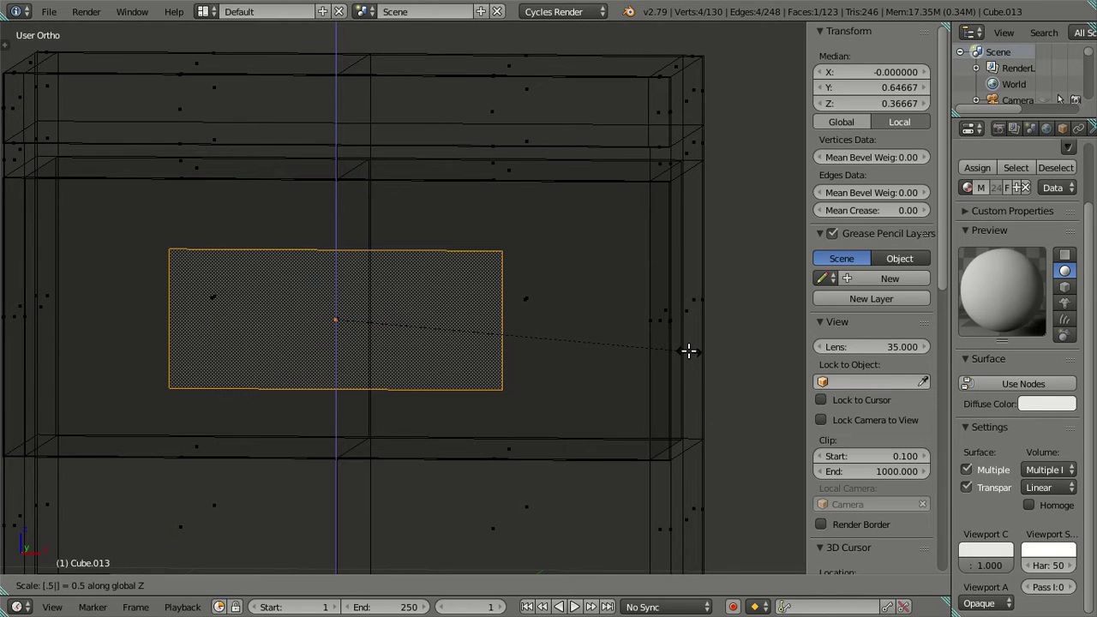
key("Return")
type("sz.5")
key("Return")
Scale the face's height by 0.5 again, leaving a narrow horizontal slot face
mouse_move(631, 350)
middle_mouse_down()
mouse_move(500, 360)
mouse_move(558, 377)
mouse_move(565, 362)
mouse_move(521, 354)
middle_mouse_up()
left_click(488, 585)
middle_click_drag(613, 428, 523, 436)
type("sz.5")
key("Return")
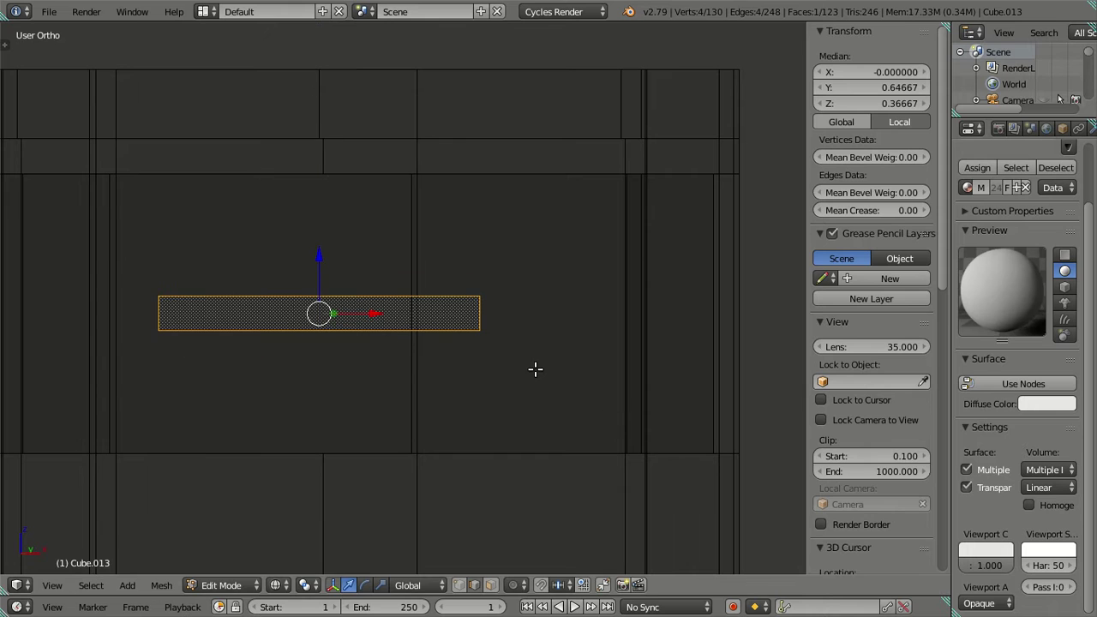
key("a")
key("z")
mouse_move(538, 366)
middle_mouse_down()
mouse_move(477, 391)
mouse_move(448, 370)
middle_mouse_up()
key("ctrl+z")
mouse_move(367, 365)
middle_mouse_down()
mouse_move(304, 414)
mouse_move(294, 362)
mouse_move(353, 329)
mouse_move(362, 308)
mouse_move(383, 309)
mouse_move(360, 340)
mouse_move(342, 334)
middle_mouse_up()
scroll(293, 362, "up", 2)
left_click(852, 86)
key("Return")
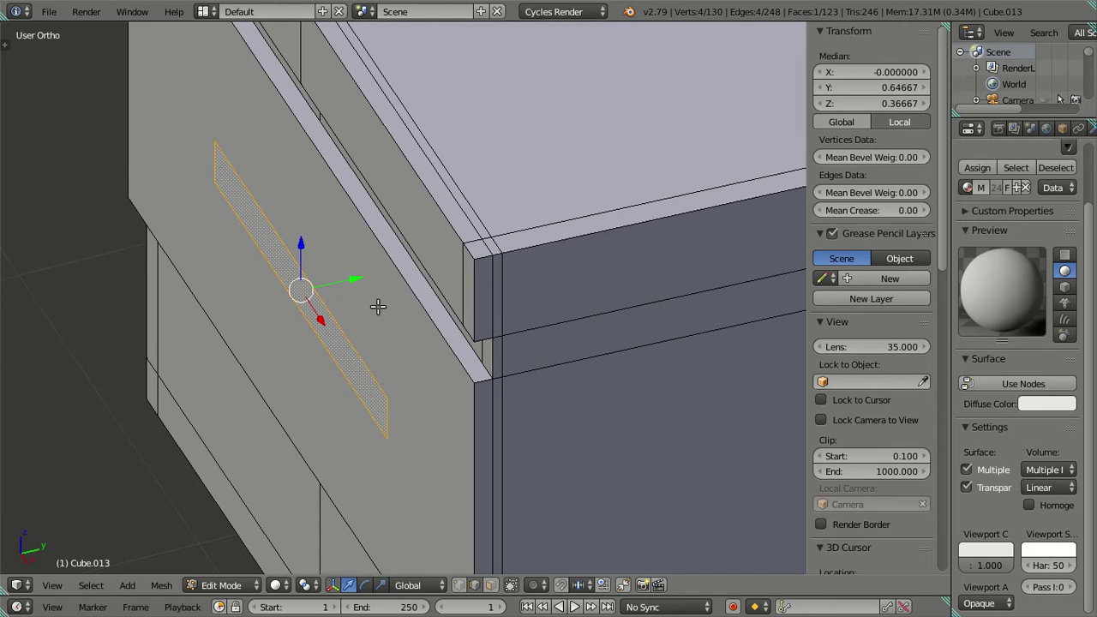
key("KP_3")
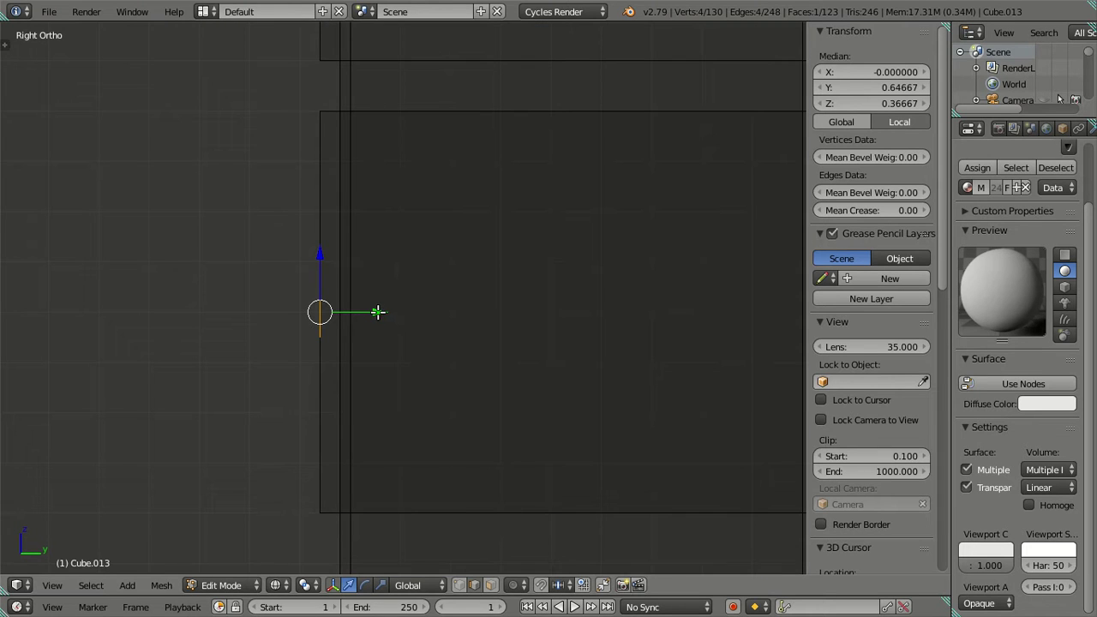
mouse_move(377, 311)
left_mouse_down()
mouse_move(345, 303)
mouse_move(359, 301)
left_mouse_up()
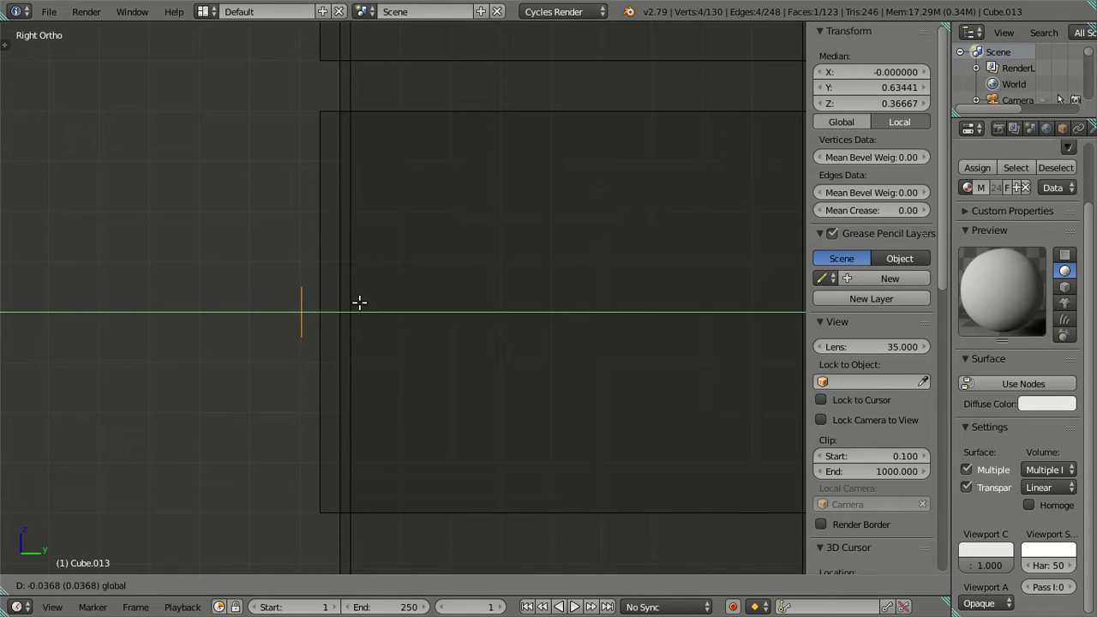
left_click(359, 302)
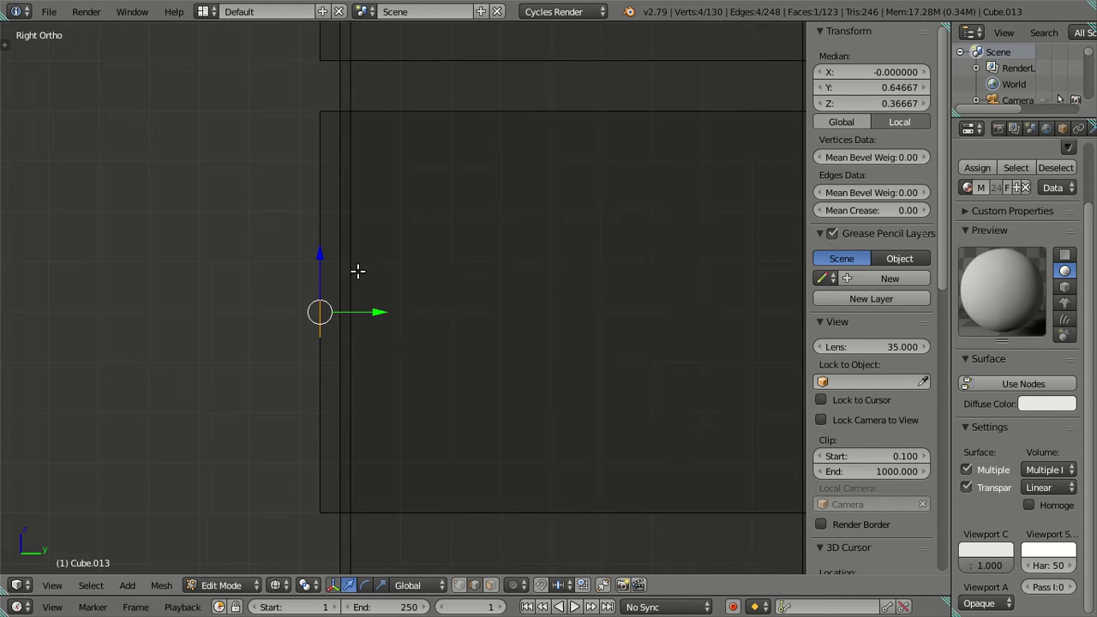
scroll(362, 340, "up", 2, "shift")
scroll(320, 372, "up", 4, "shift")
scroll(316, 355, "up", 2)
scroll(310, 265, "up", 1)
middle_click_drag(309, 266, 438, 409, "shift")
scroll(413, 390, "up", 3)
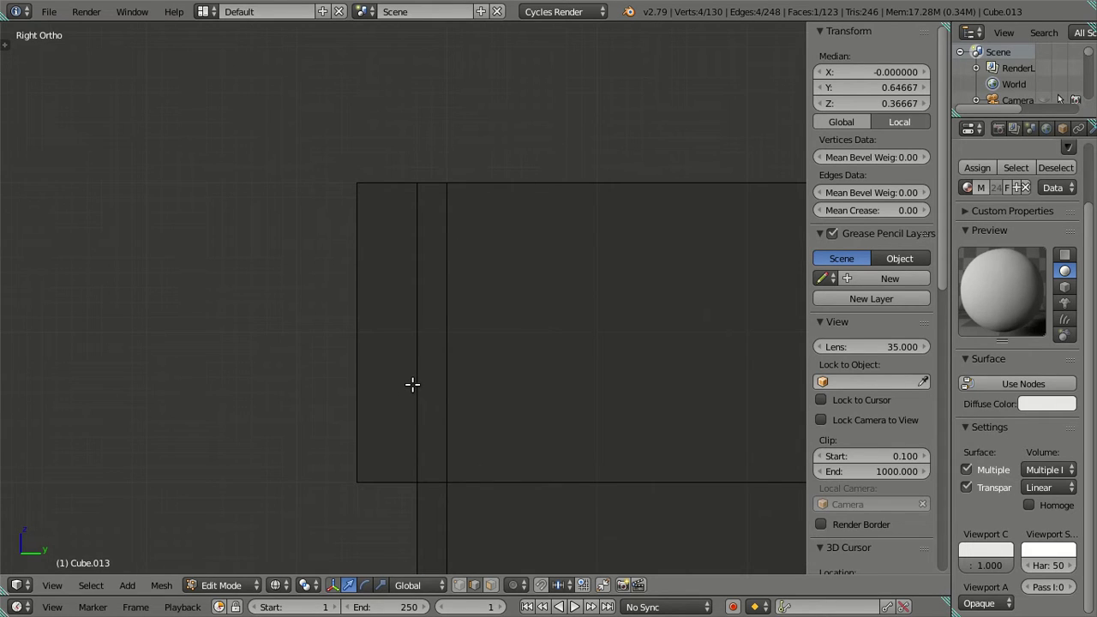
scroll(412, 380, "down", 2)
scroll(412, 381, "down", 1)
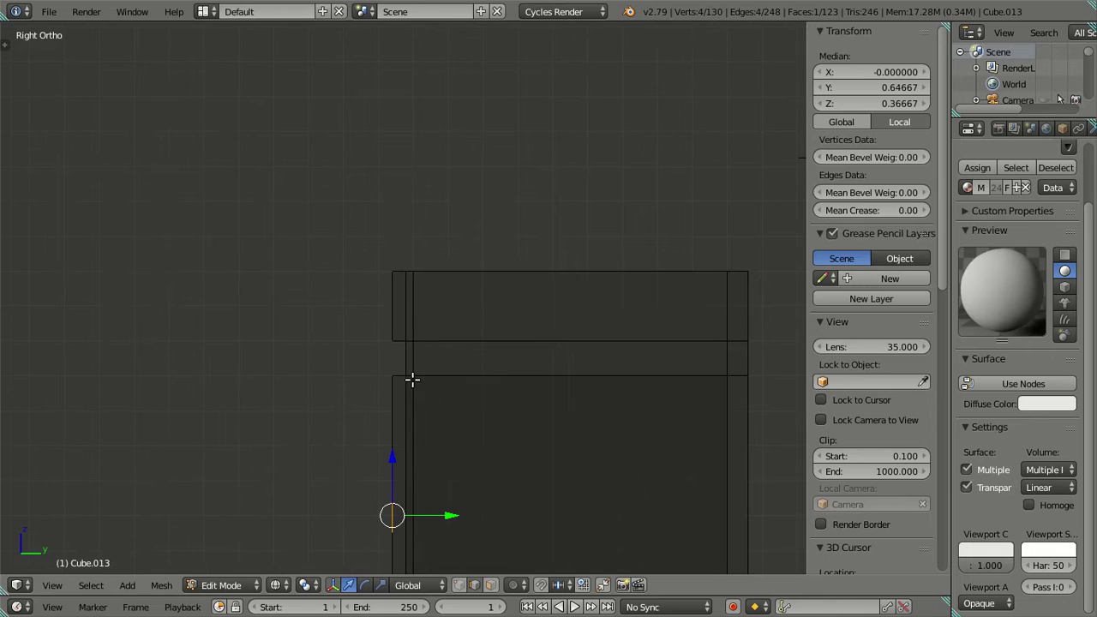
middle_click_drag(442, 461, 436, 282, "shift")
scroll(373, 392, "up", 5)
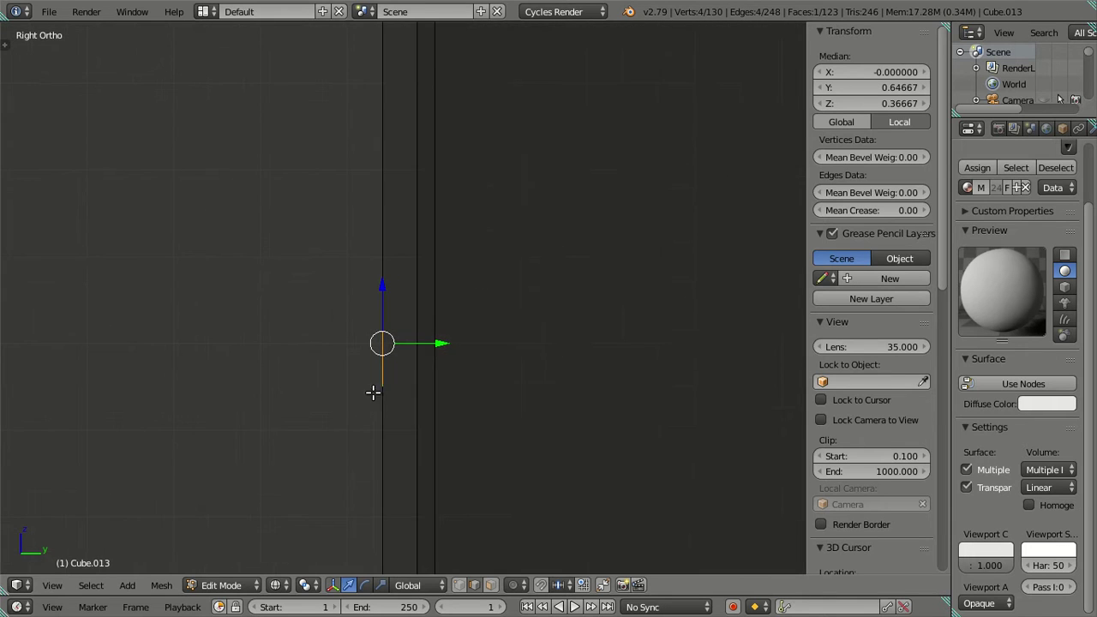
scroll(443, 348, "up", 2)
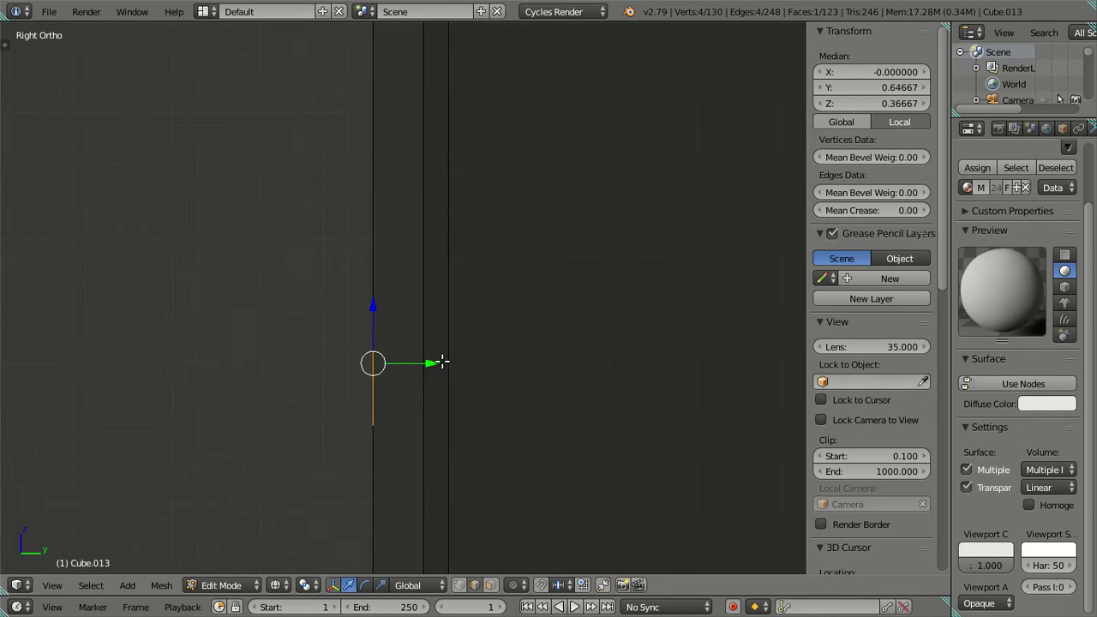
mouse_move(421, 367)
middle_mouse_down("shift")
mouse_move(533, 289)
mouse_move(436, 334)
middle_mouse_up("shift")
scroll(517, 316, "up", 4)
scroll(435, 335, "up", 2)
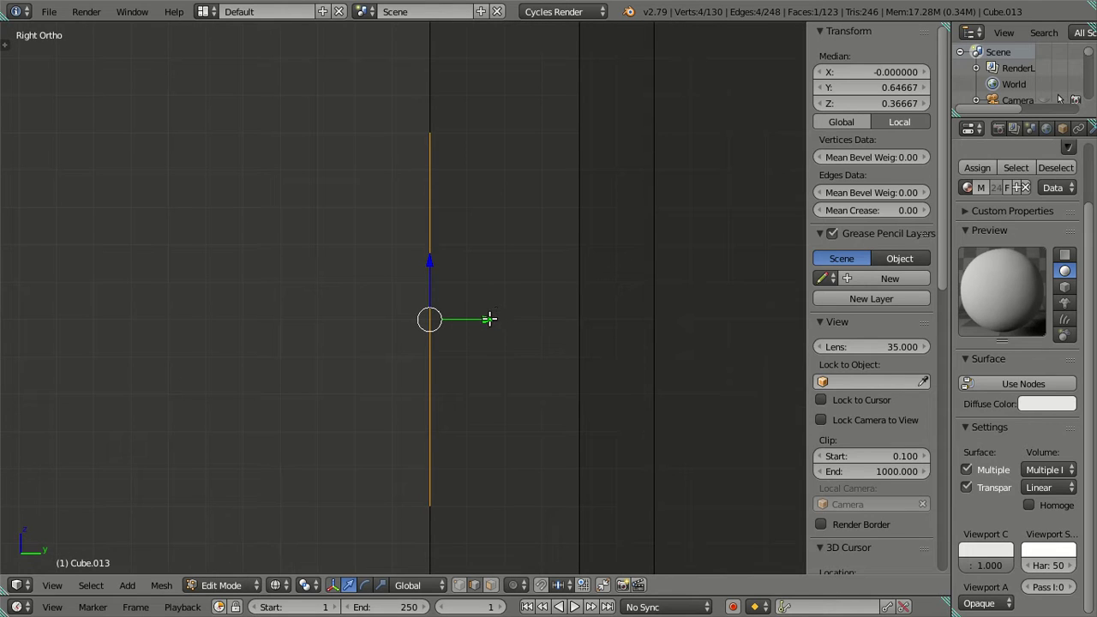
scroll(477, 314, "down", 5)
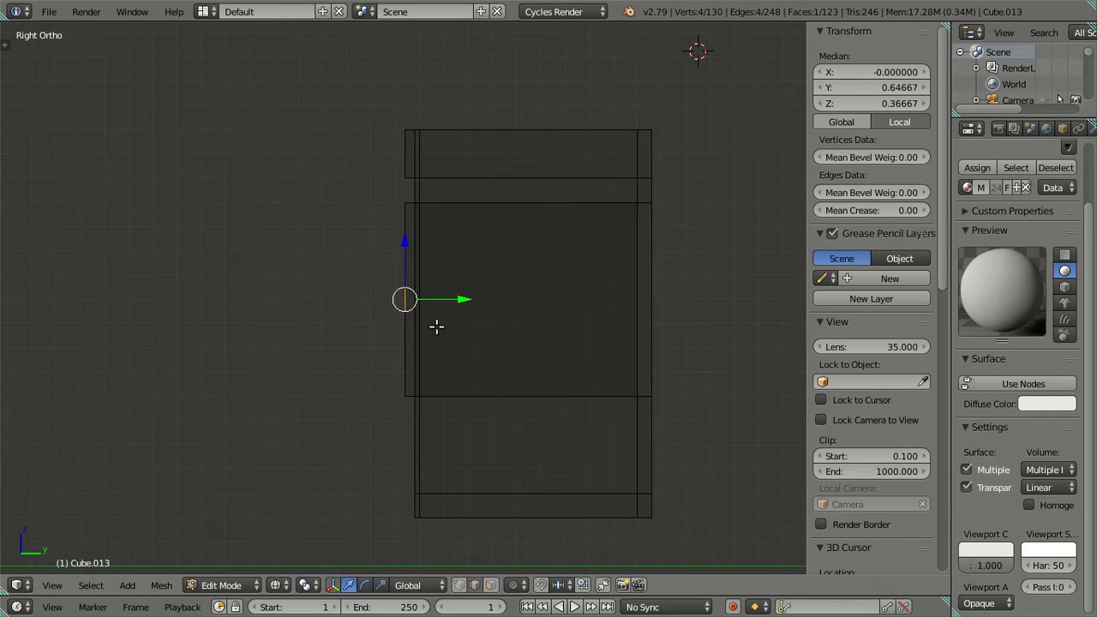
Deselect all, return to Object Mode and show the extra layers with the cabinet, doors and handles
key("a")
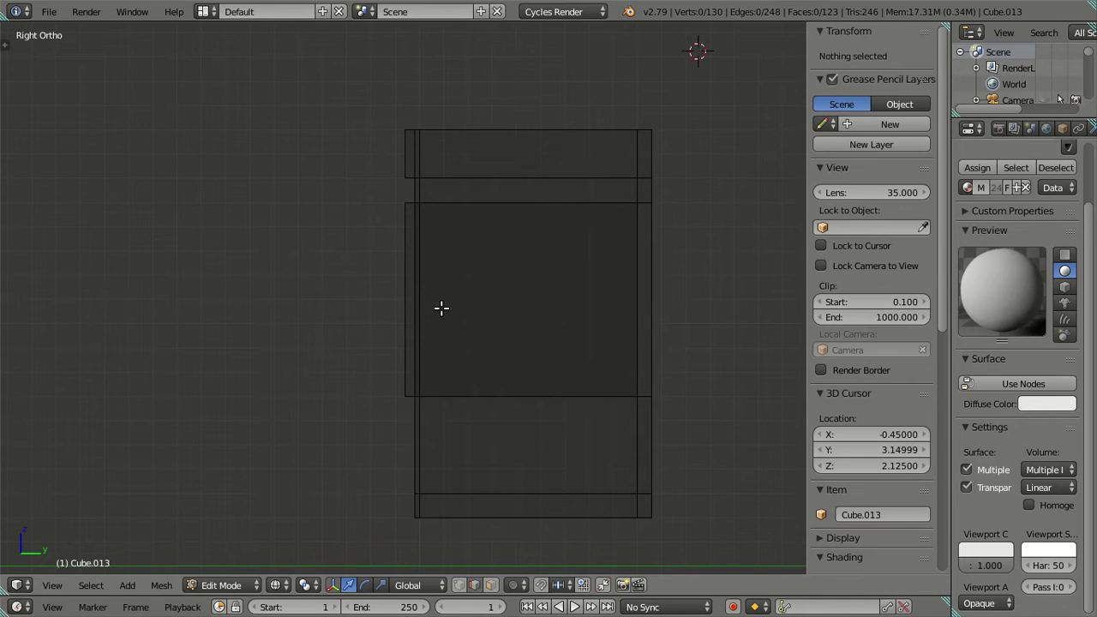
key("Tab")
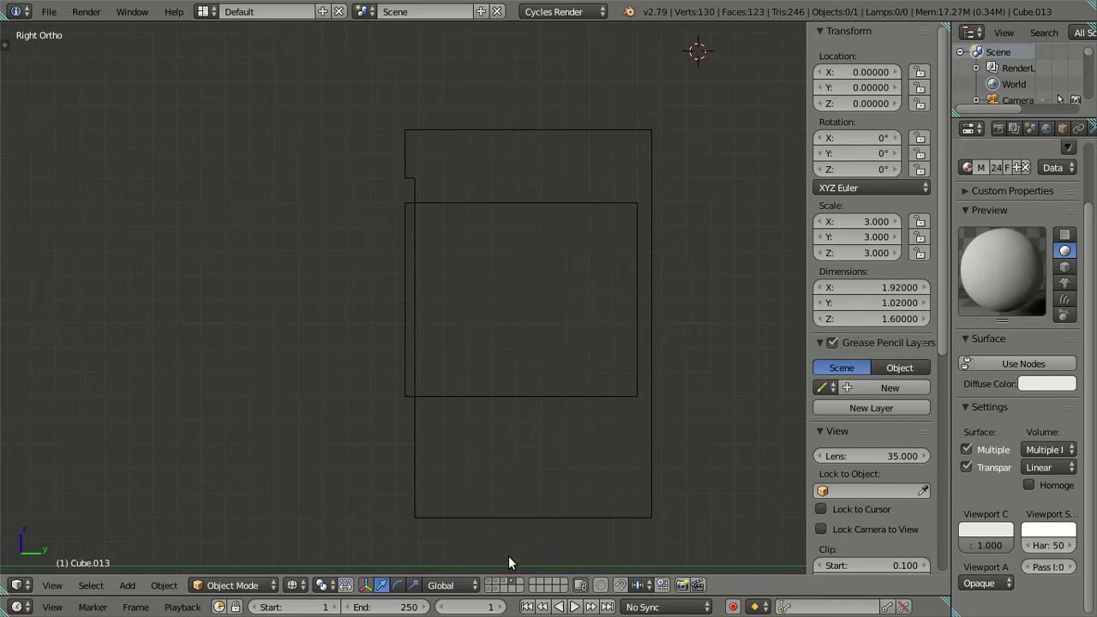
left_click(504, 584)
left_click(491, 584)
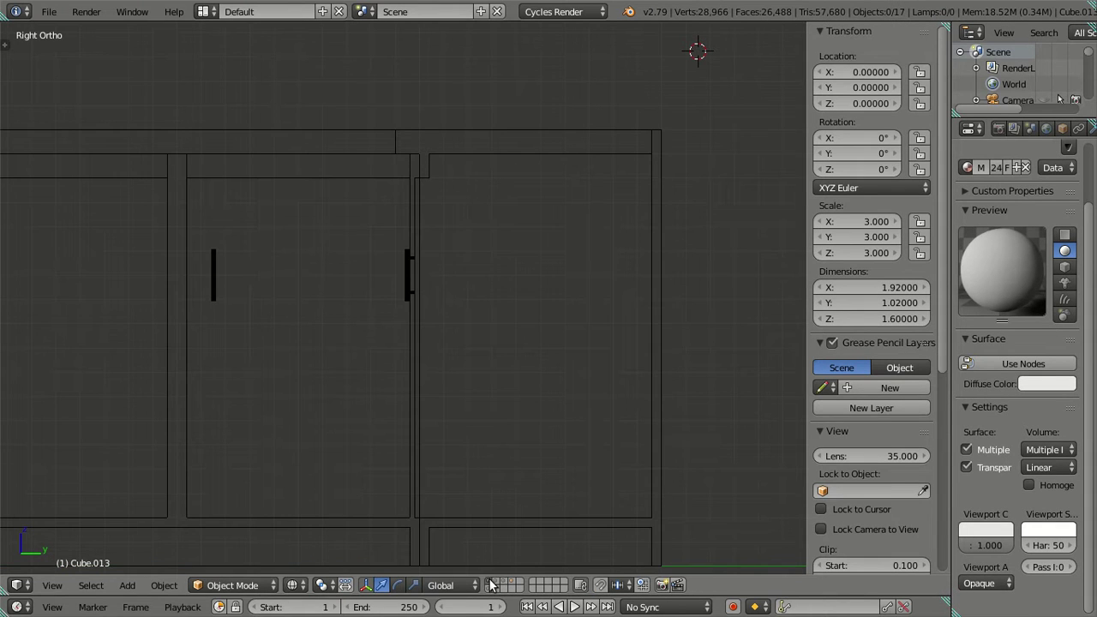
left_click(511, 580, "shift")
scroll(437, 429, "up", 2)
scroll(437, 419, "up", 3)
scroll(437, 418, "down", 3)
scroll(403, 275, "down", 1)
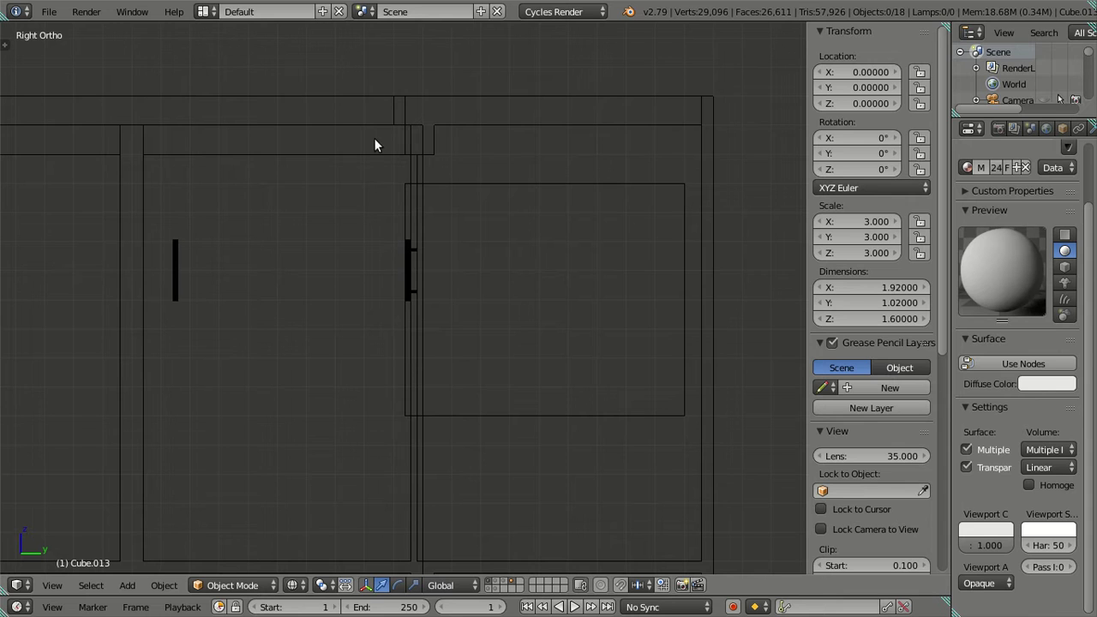
Select the large cabinet object Cube and open it in Edit Mode
right_click(374, 154)
scroll(391, 428, "up", 2)
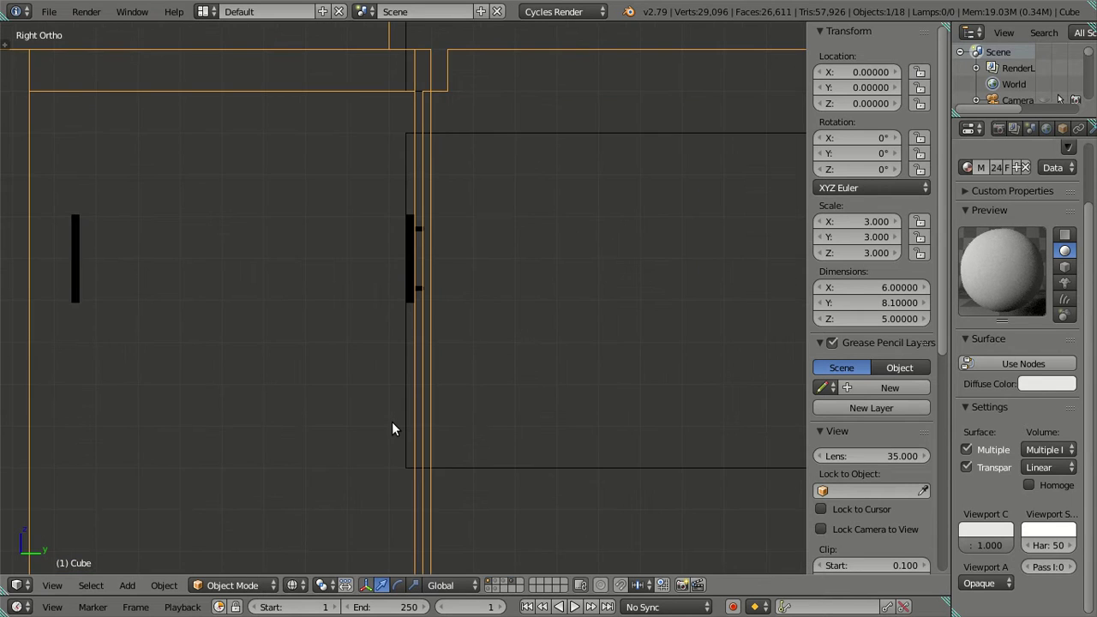
scroll(391, 428, "down", 2)
right_click(458, 414)
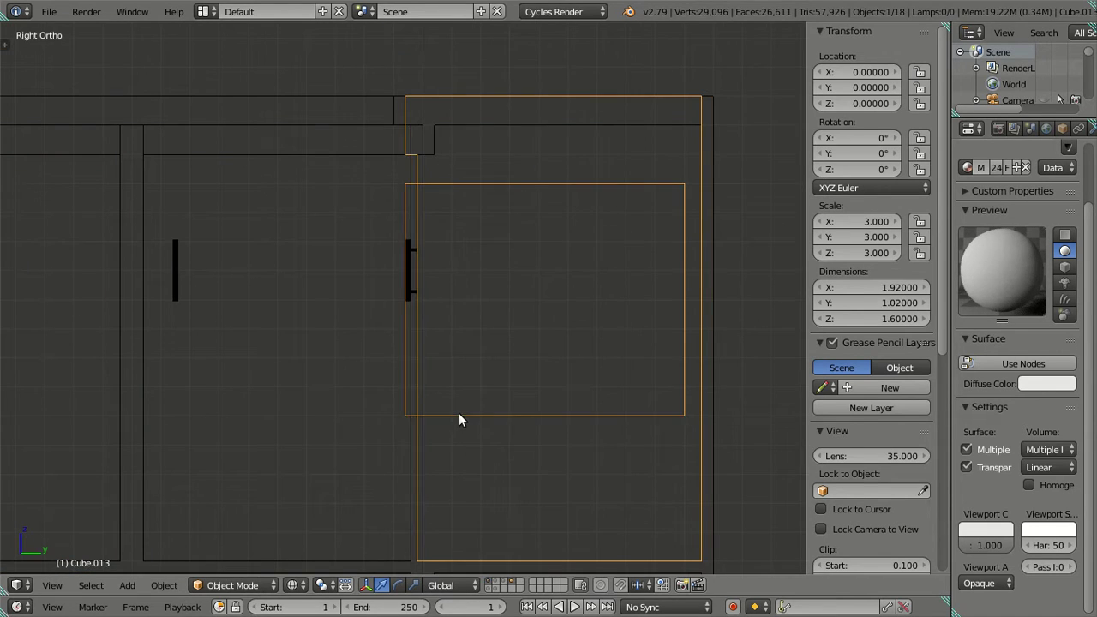
key("Tab")
key("Tab")
key("Tab")
key("Tab")
right_click(334, 158)
key("Tab")
scroll(475, 246, "up", 1)
scroll(457, 237, "up", 1)
scroll(477, 284, "up", 1)
scroll(423, 418, "up", 2)
mouse_move(462, 441)
middle_mouse_down("shift")
mouse_move(428, 179)
mouse_move(425, 211)
mouse_move(437, 213)
middle_mouse_up("shift")
scroll(421, 196, "down", 6)
Look at the cabinet from the right side view, zooming in and out and tilting slightly
key("KP_3")
scroll(403, 294, "up", 1)
scroll(404, 294, "up", 2)
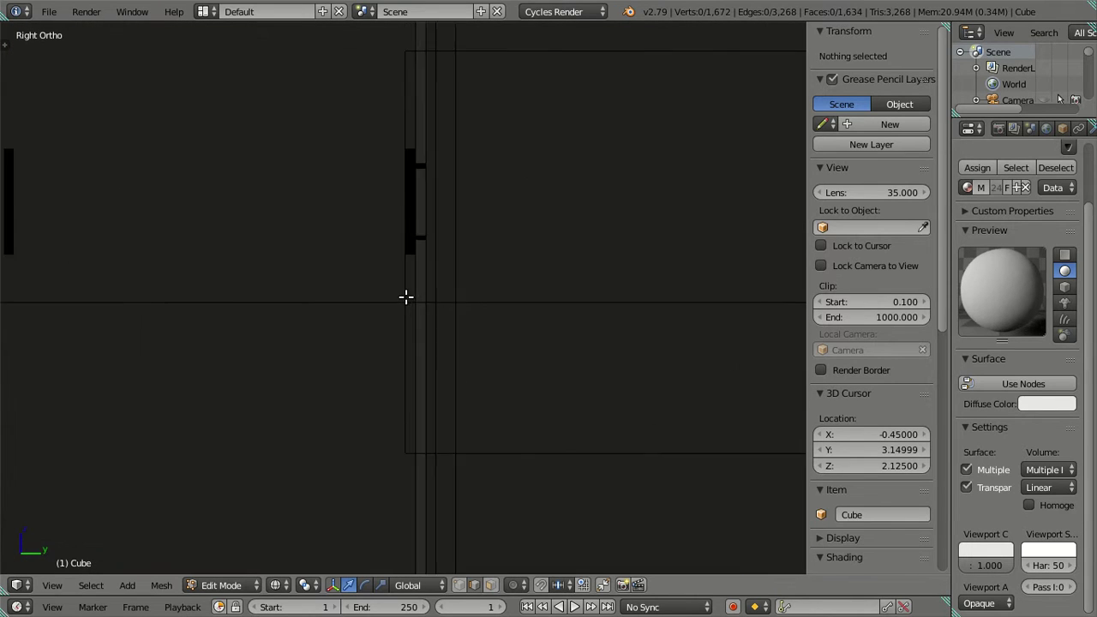
scroll(406, 297, "up", 2)
scroll(343, 306, "up", 3)
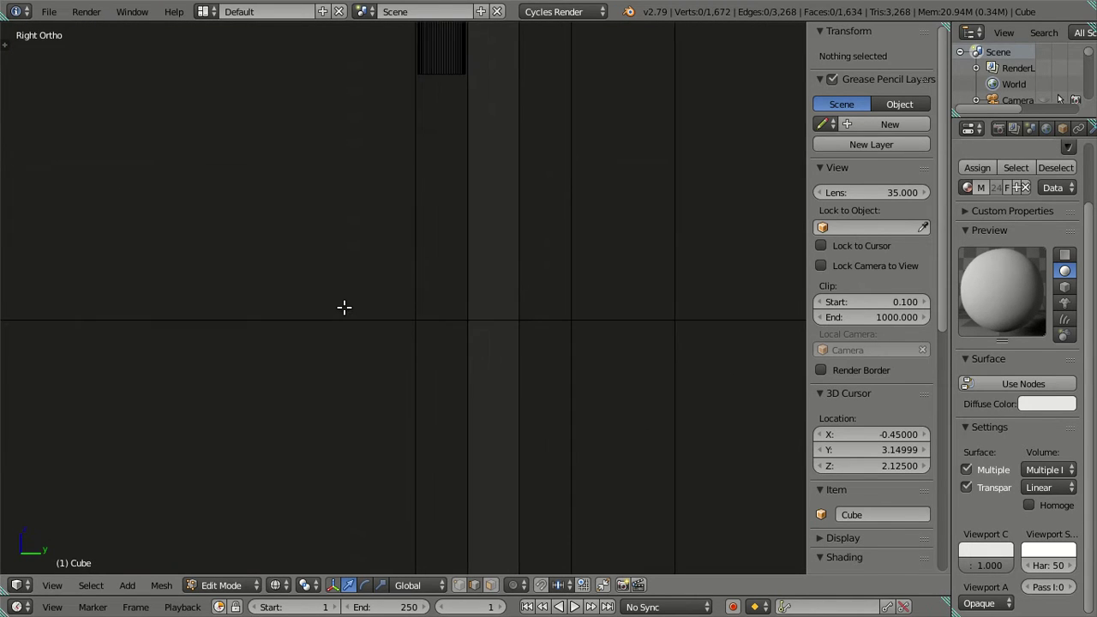
scroll(344, 307, "down", 1)
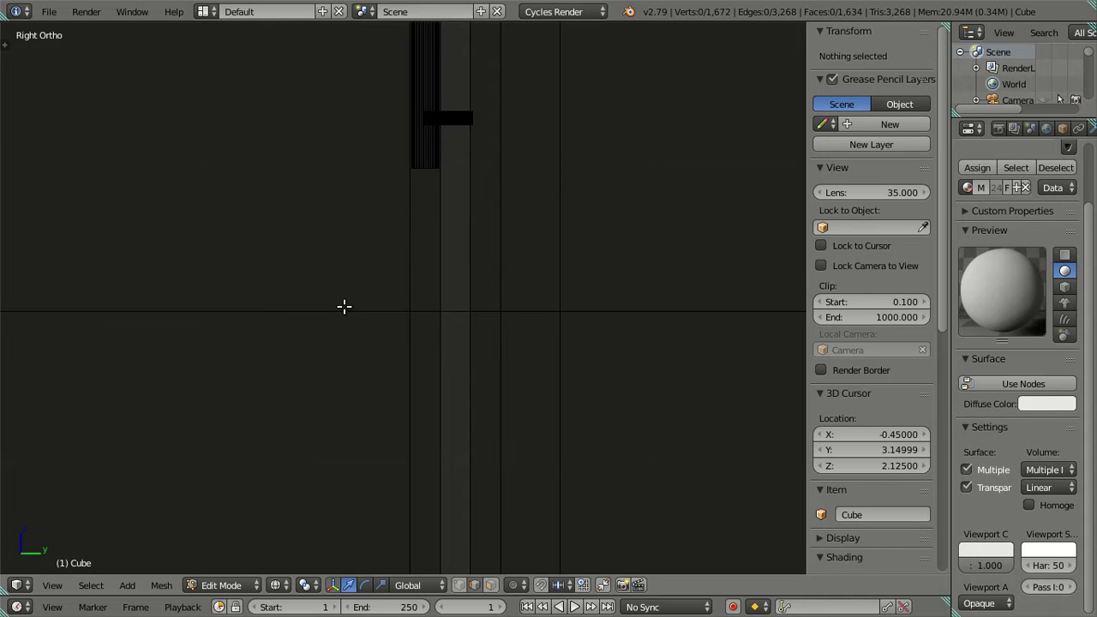
scroll(344, 306, "down", 2)
scroll(343, 306, "down", 2)
middle_click_drag(344, 306, 356, 333)
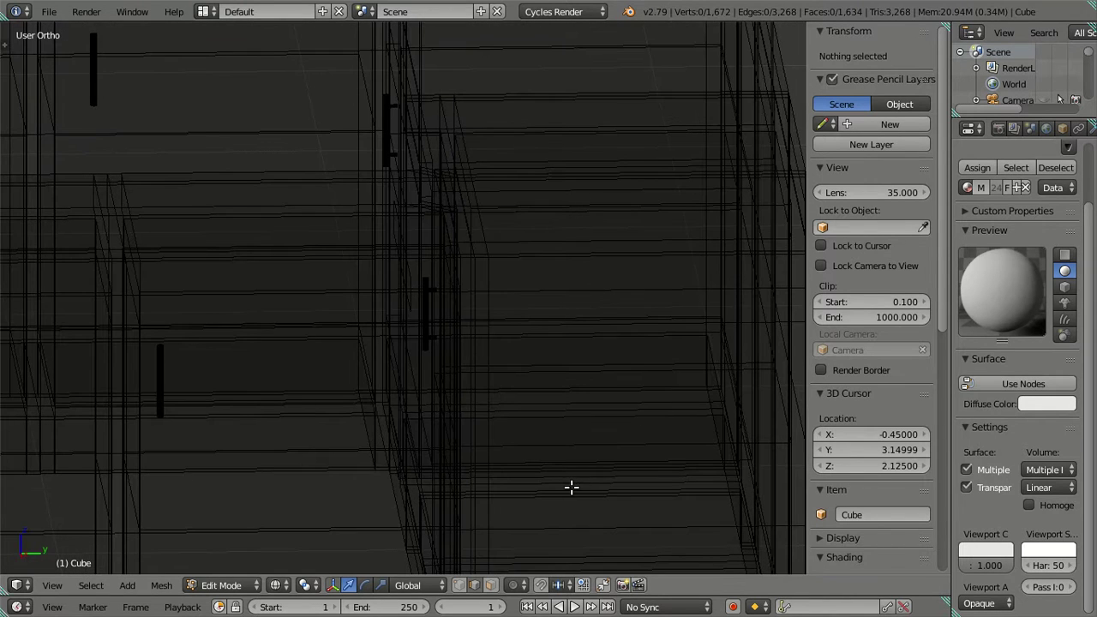
Return to Object Mode in Right Ortho view and toggle selection between the tall box and cabinet
key("Tab")
key("KP_3")
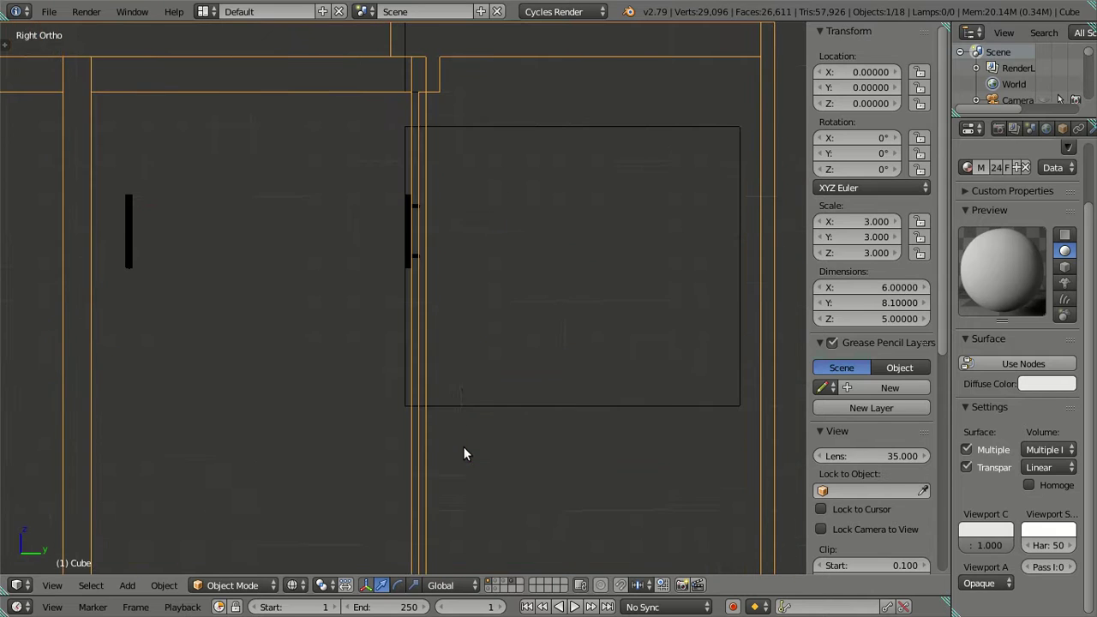
right_click(493, 406, "shift")
scroll(491, 409, "down", 3)
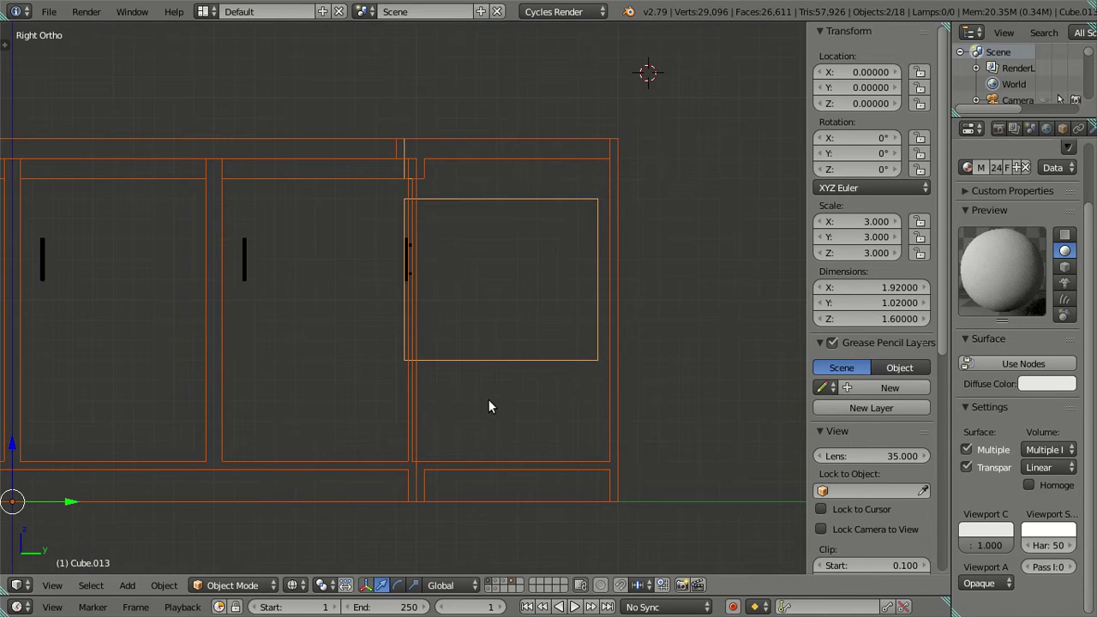
right_click(419, 427)
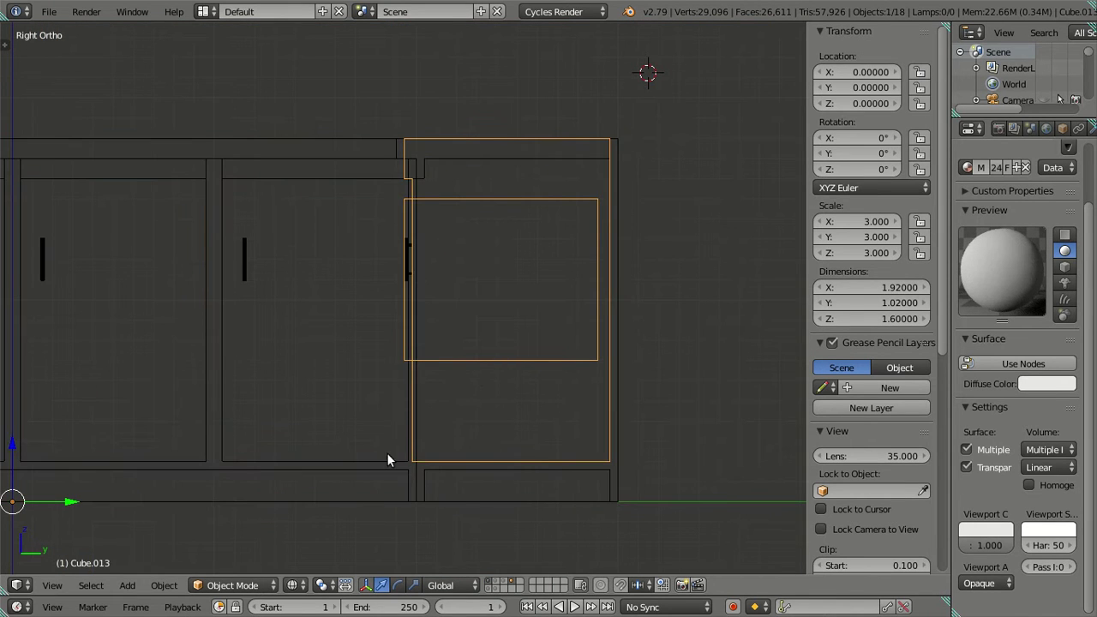
right_click(378, 459, "shift")
right_click(465, 359)
Zoom on the side view and select the large Cube cabinet
scroll(465, 360, "up", 2)
scroll(464, 359, "up", 4)
scroll(464, 360, "up", 1)
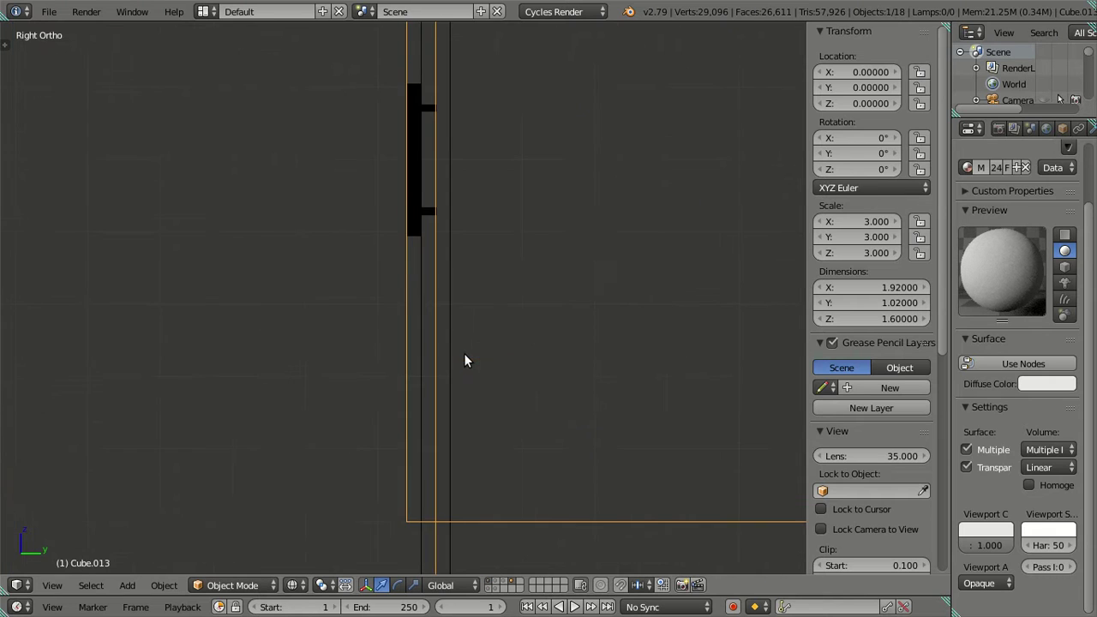
scroll(464, 355, "up", 2)
scroll(369, 324, "down", 3)
scroll(375, 501, "down", 2)
right_click(412, 476)
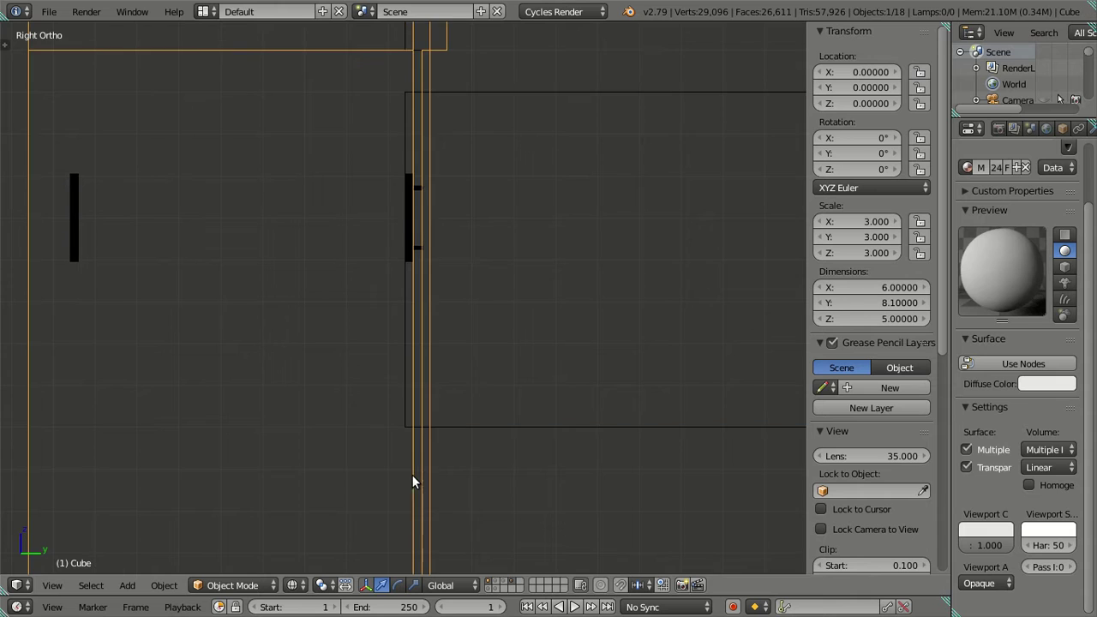
scroll(365, 317, "up", 3)
scroll(365, 317, "up", 1)
key("Tab")
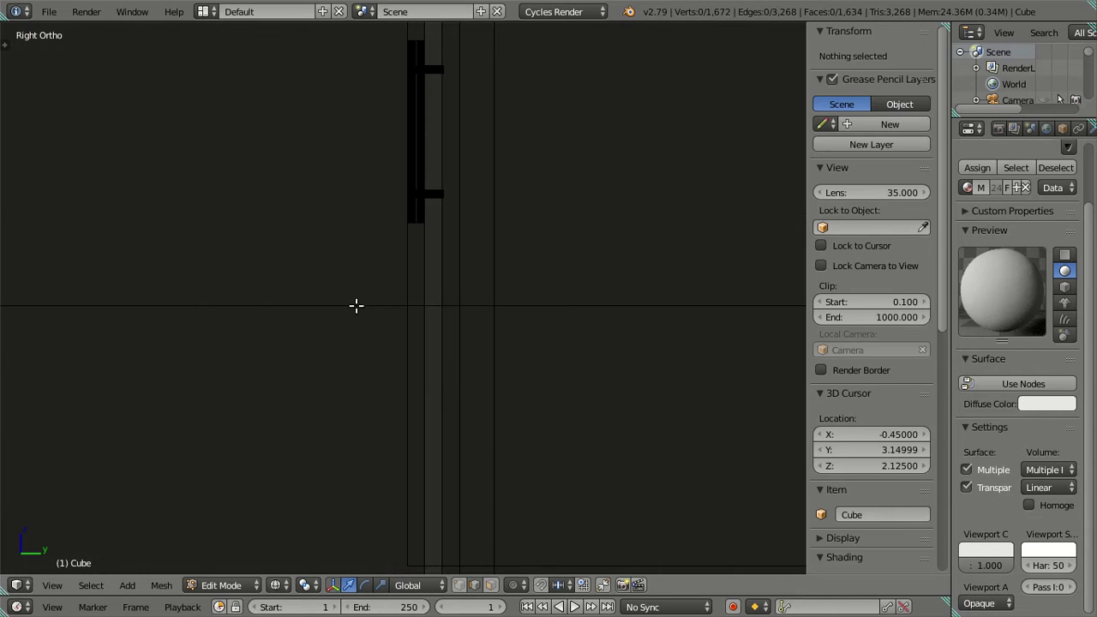
scroll(356, 306, "up", 1)
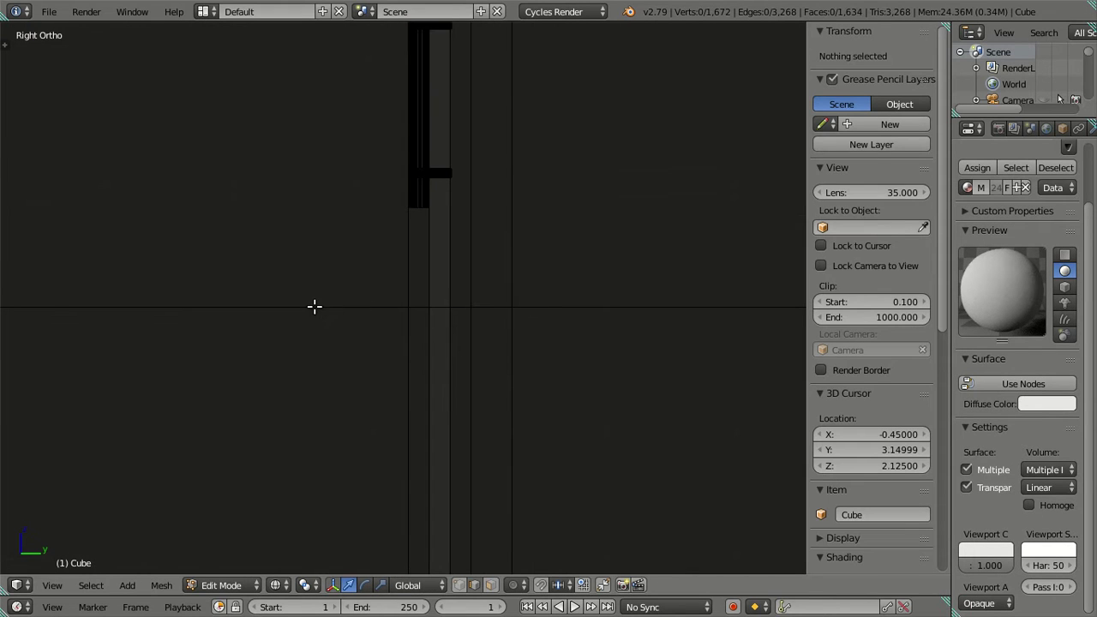
key("ctrl+r")
scroll(314, 305, "up", 1)
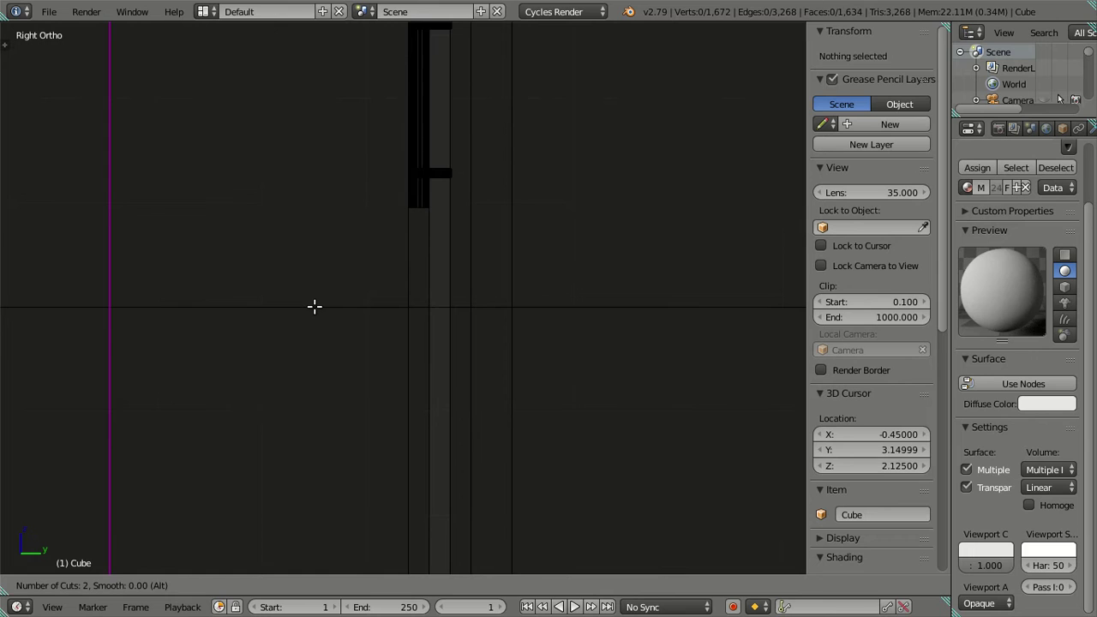
key("Escape")
scroll(309, 304, "down", 1)
scroll(313, 291, "down", 1)
scroll(344, 295, "down", 1)
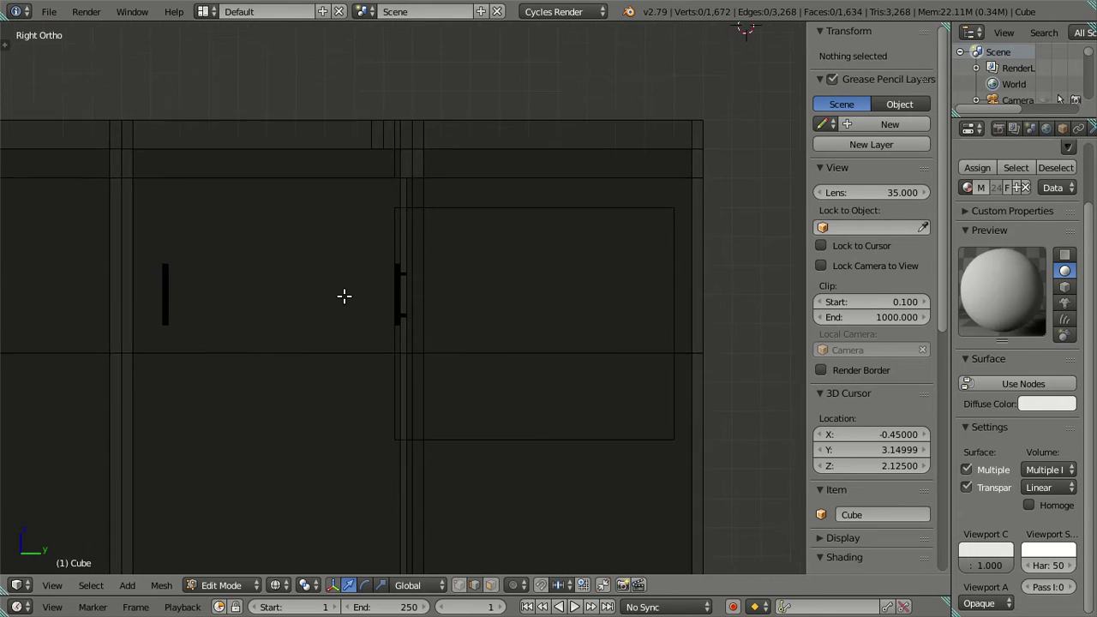
scroll(409, 218, "up", 1)
scroll(414, 193, "up", 1)
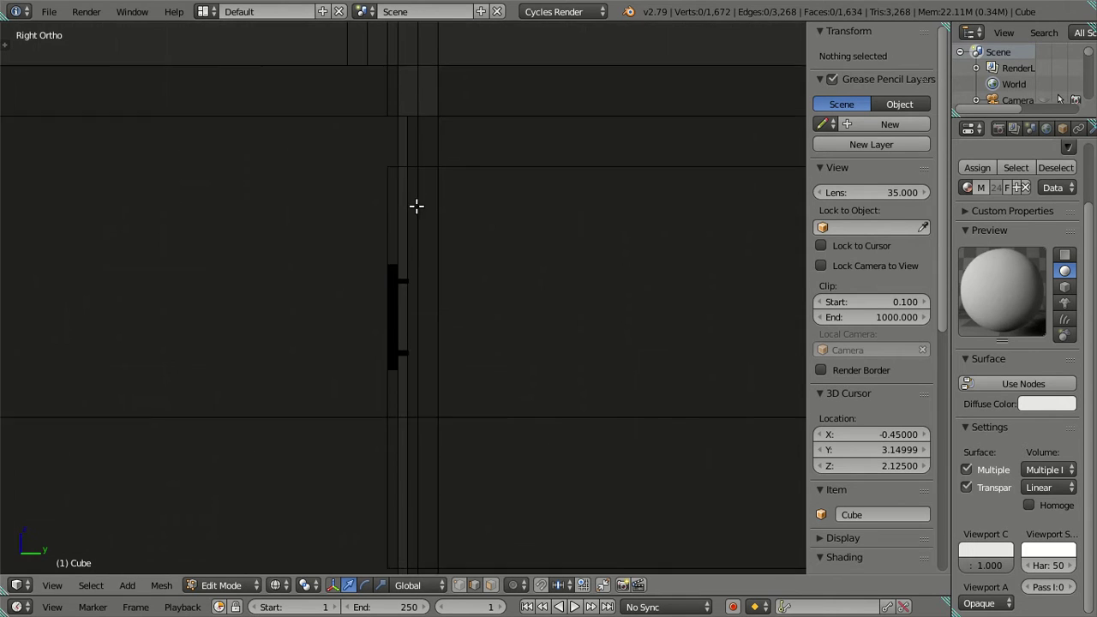
scroll(409, 301, "up", 2)
scroll(414, 277, "up", 2)
scroll(436, 343, "up", 2)
scroll(411, 276, "up", 2)
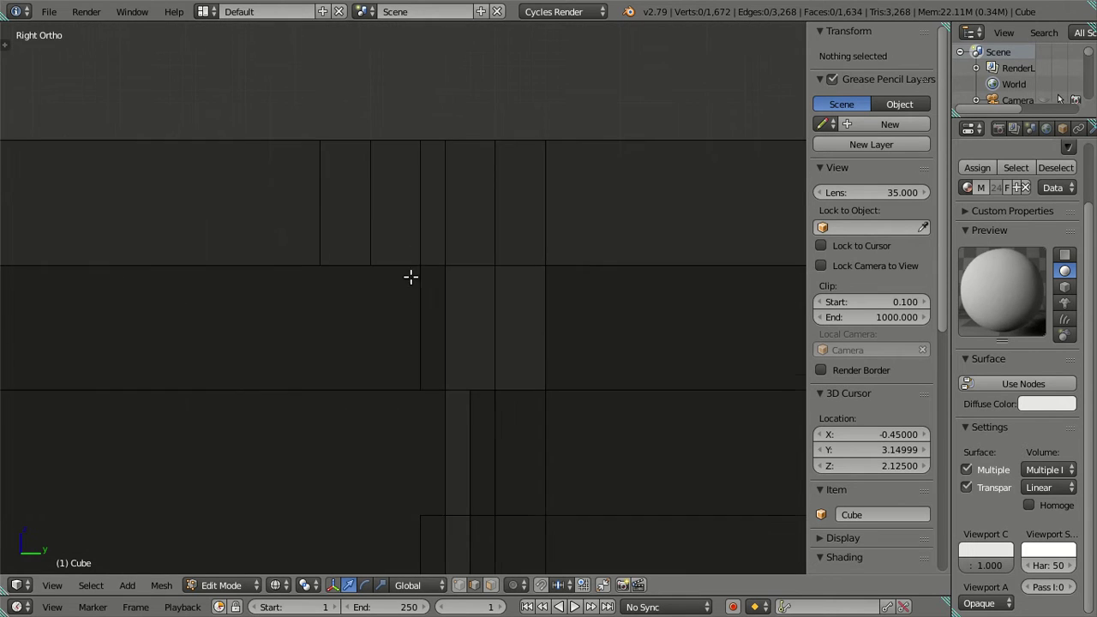
right_click(373, 212)
left_click_drag(429, 203, 435, 200)
key("Escape")
left_click(870, 87)
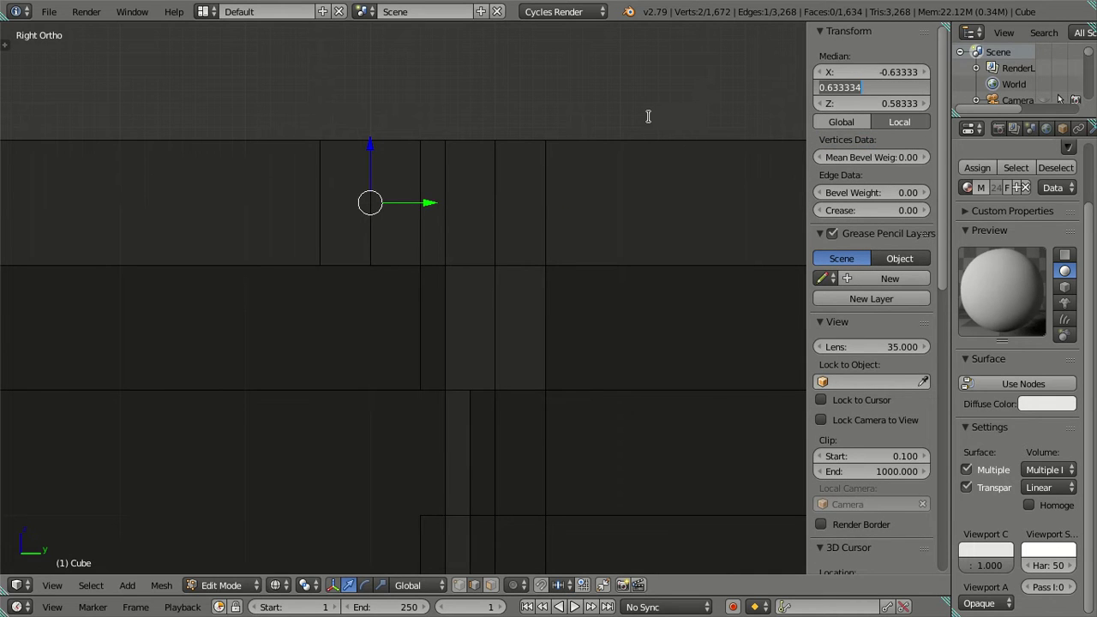
key("Return")
key("Tab")
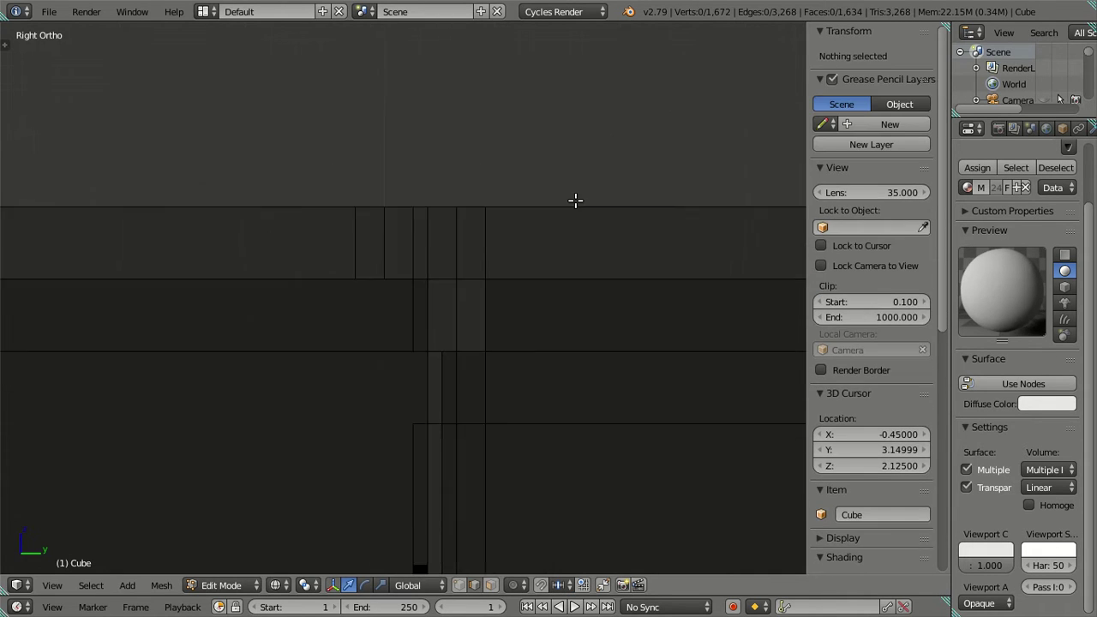
scroll(514, 309, "down", 2)
right_click(497, 351)
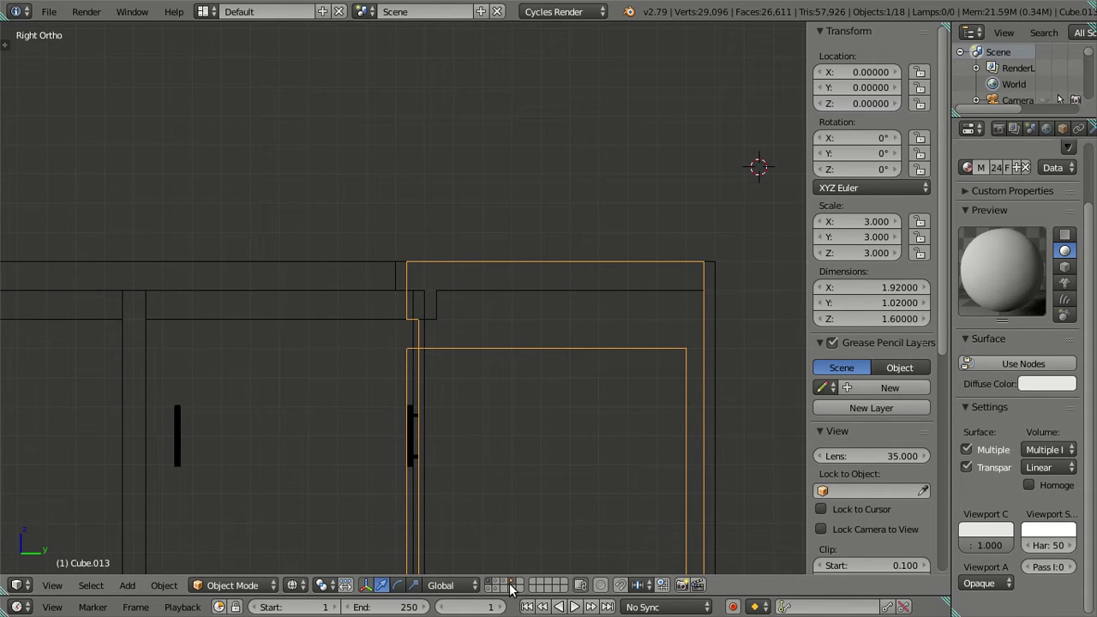
Isolate the tall box in local view and move its narrow side face to Y 0.63333
key("KP_Divide")
middle_click_drag(512, 565, 522, 558)
key("Tab")
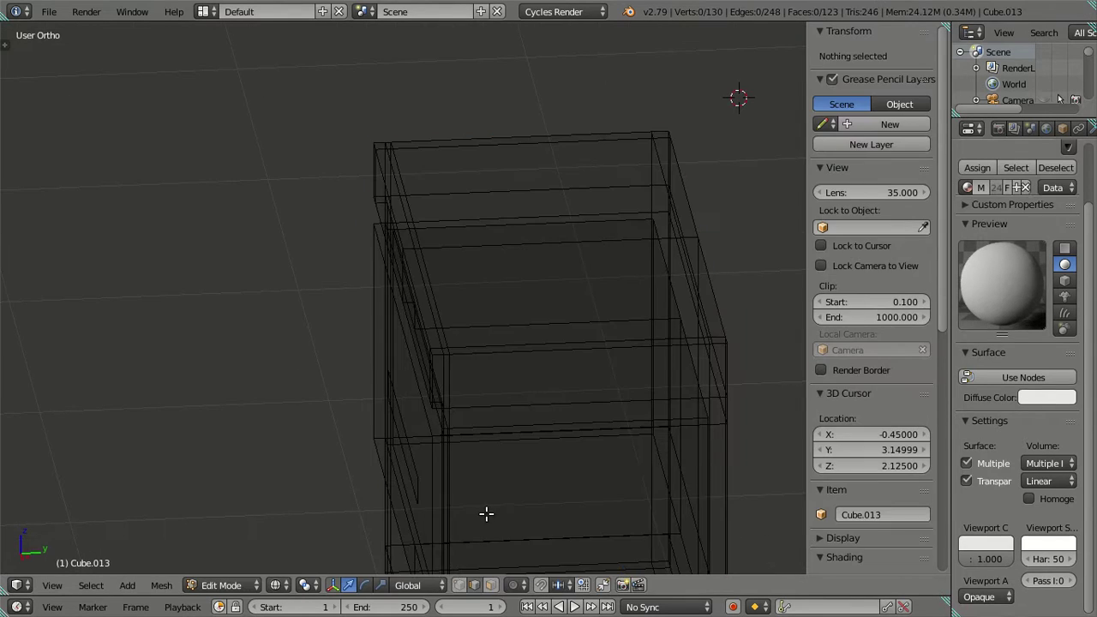
key("a")
key("a")
right_click(414, 467)
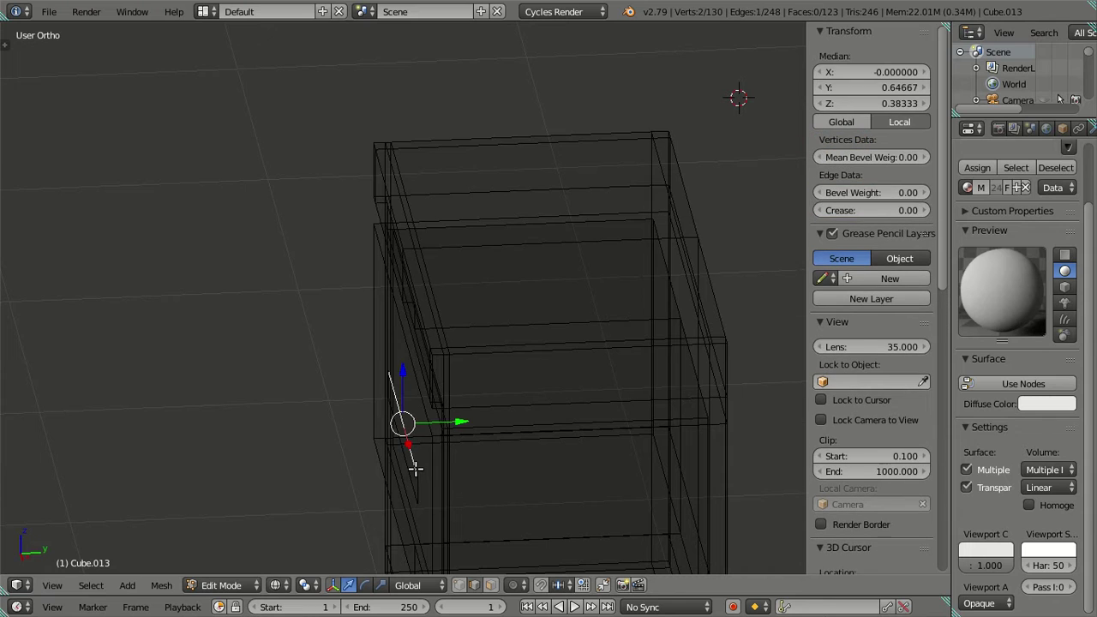
right_click(414, 468, "shift")
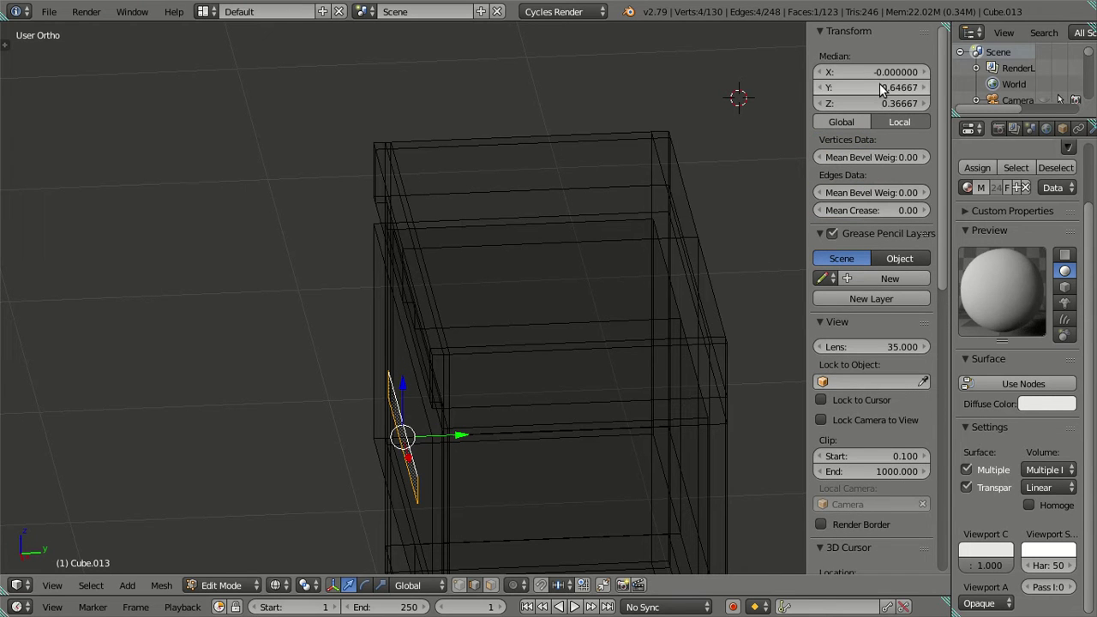
left_click_drag(883, 90, 874, 90)
Check the aligned face from the right side, then orbit to view the cabinet's side and underside
key("KP_3")
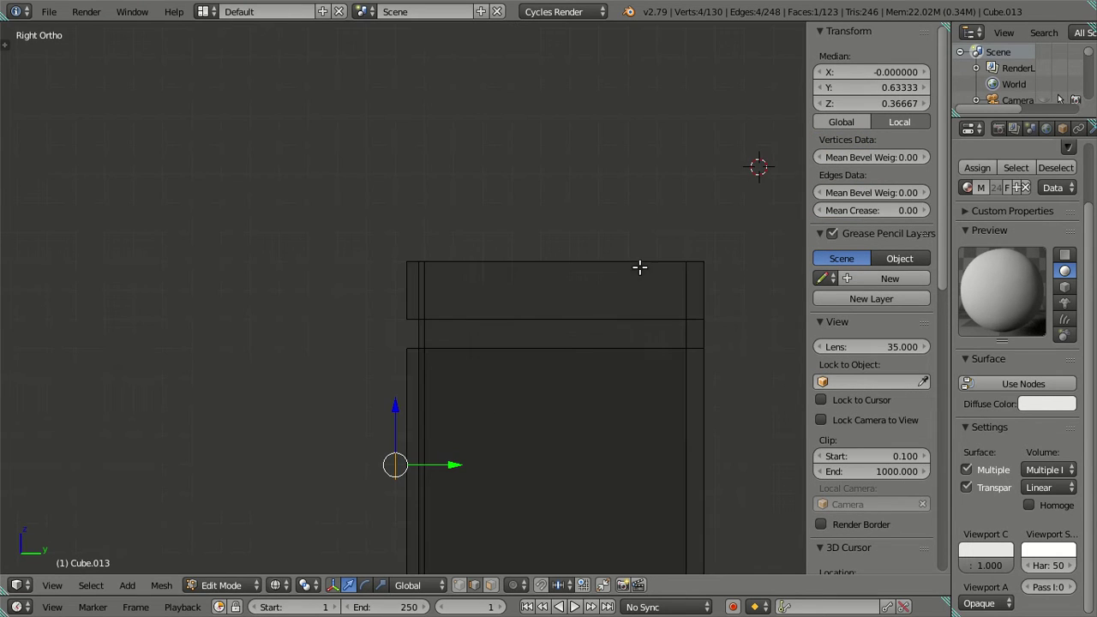
scroll(492, 450, "up", 3)
middle_click_drag(477, 468, 455, 252, "shift")
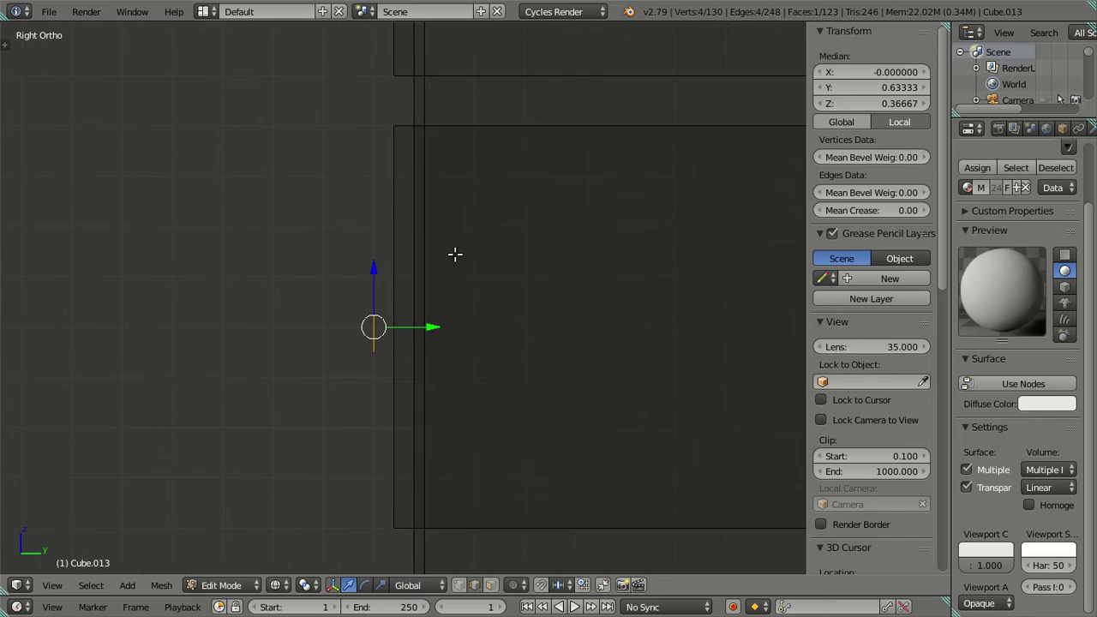
scroll(455, 252, "up", 3)
key("a")
mouse_move(438, 332)
middle_mouse_down()
mouse_move(446, 380)
mouse_move(436, 386)
mouse_move(532, 377)
mouse_move(514, 386)
mouse_move(551, 397)
middle_mouse_up()
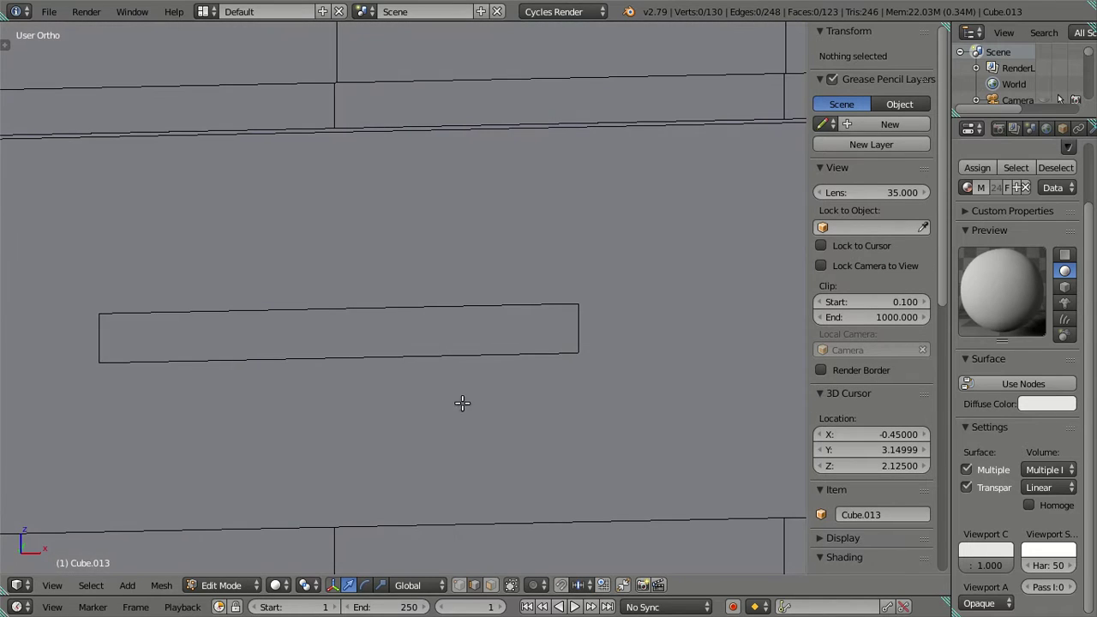
scroll(430, 384, "down", 4)
mouse_move(430, 384)
middle_mouse_down()
mouse_move(514, 354)
mouse_move(519, 325)
mouse_move(447, 319)
mouse_move(494, 331)
mouse_move(479, 364)
mouse_move(465, 352)
mouse_move(402, 379)
mouse_move(318, 392)
middle_mouse_up()
scroll(441, 324, "up", 3)
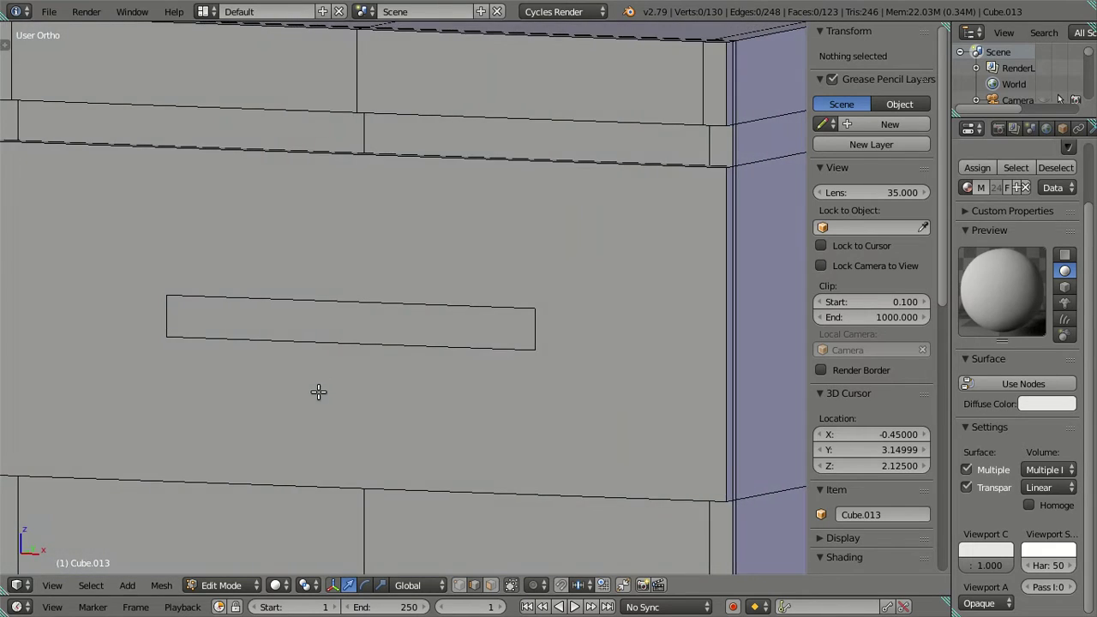
scroll(365, 346, "down", 3)
In front wireframe view, cut seven evenly spaced horizontal edge loops across the box
key("KP_1")
key("z")
scroll(423, 303, "up", 3)
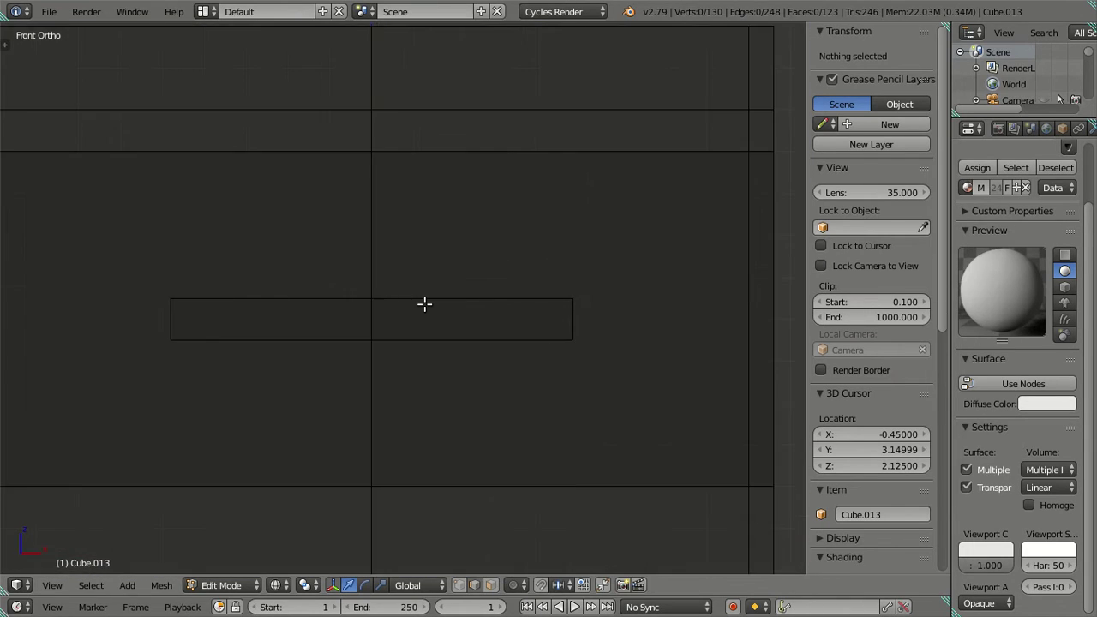
middle_click_drag(439, 355, 442, 404, "shift")
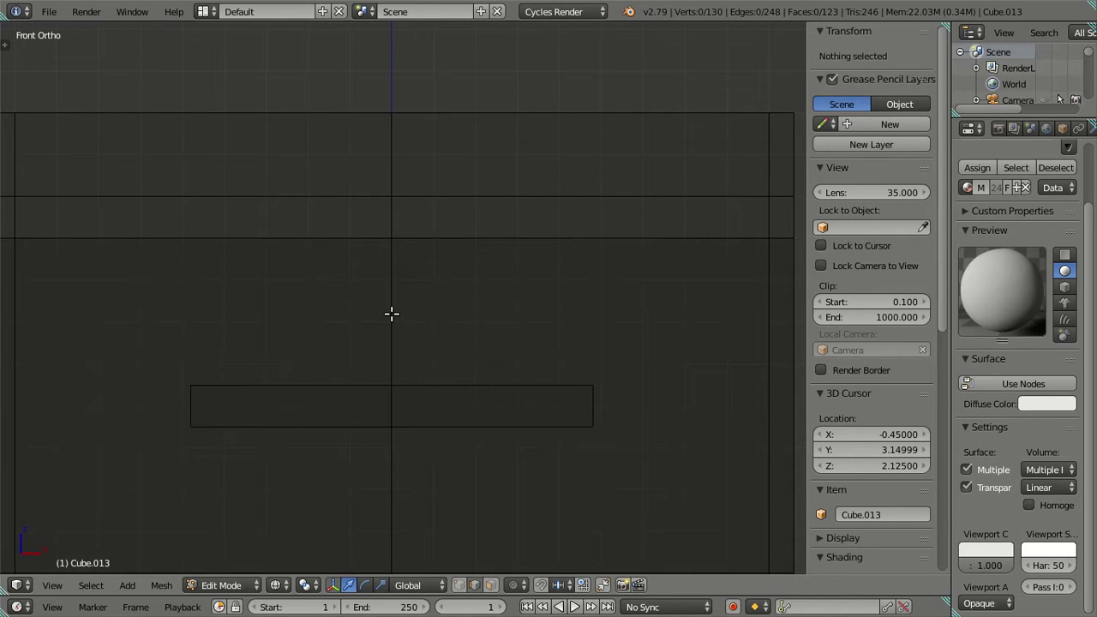
key("ctrl+r")
scroll(390, 314, "up", 1)
scroll(389, 315, "up", 1)
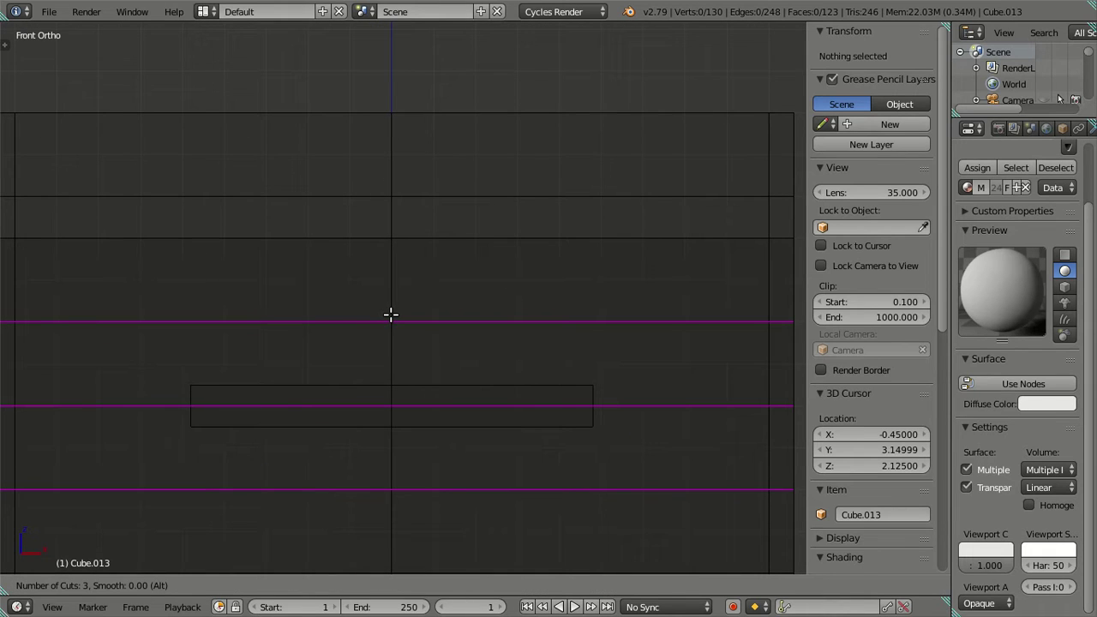
scroll(390, 315, "up", 1)
scroll(390, 315, "up", 1)
scroll(390, 314, "up", 1)
scroll(390, 315, "up", 1)
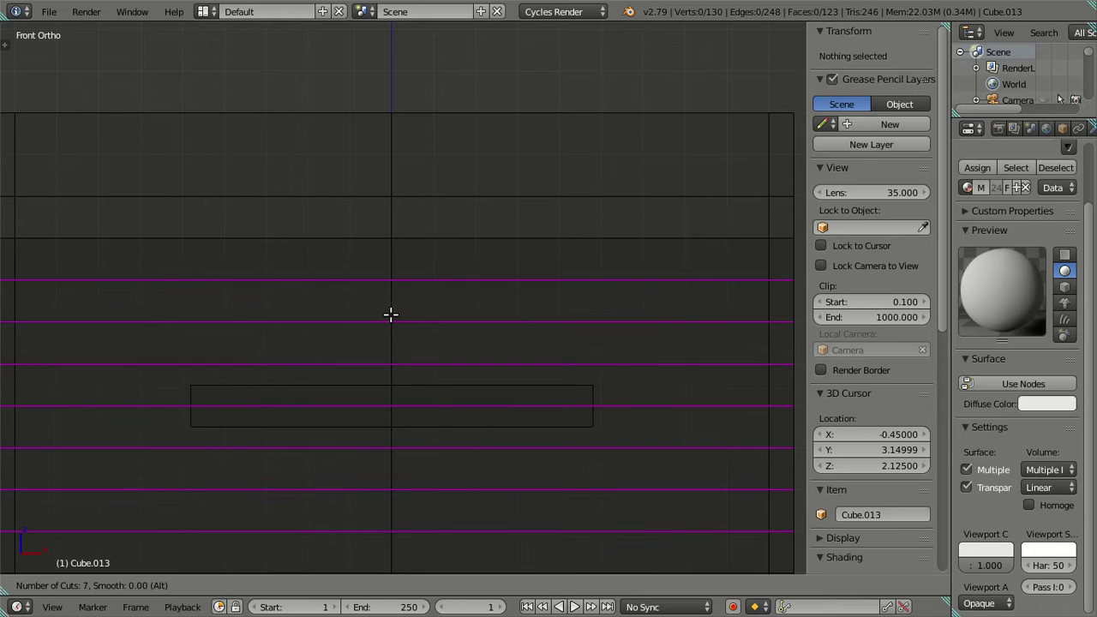
left_click(390, 314)
right_click(390, 314)
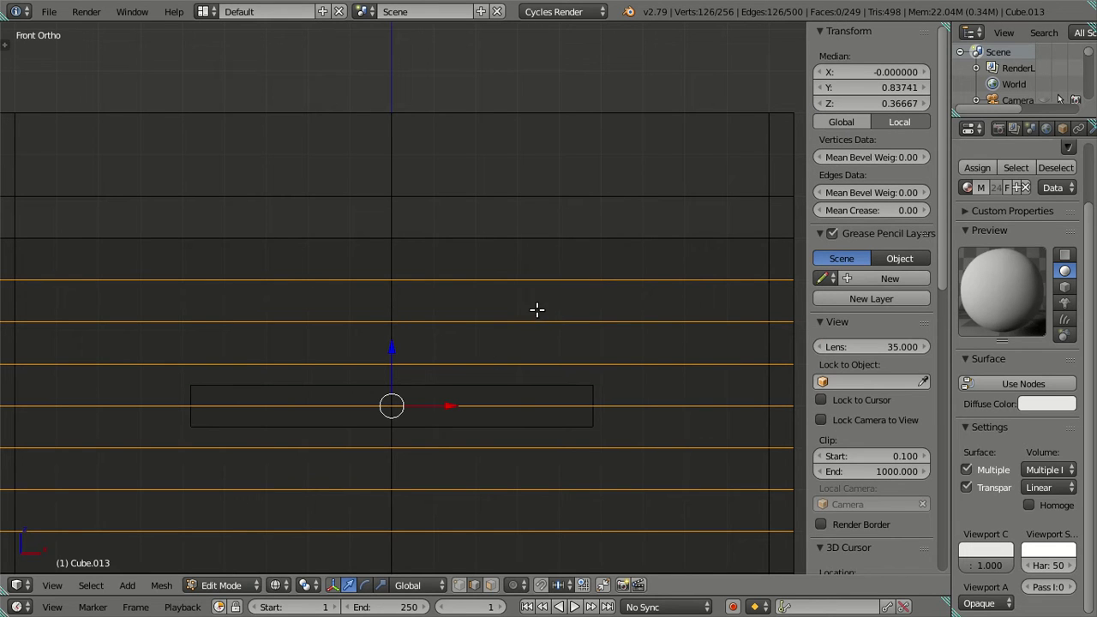
Dissolve all but two of the new loops and return to solid display
right_click(485, 320, "alt+shift")
right_click(489, 280, "alt+shift")
key("x")
left_click(549, 316)
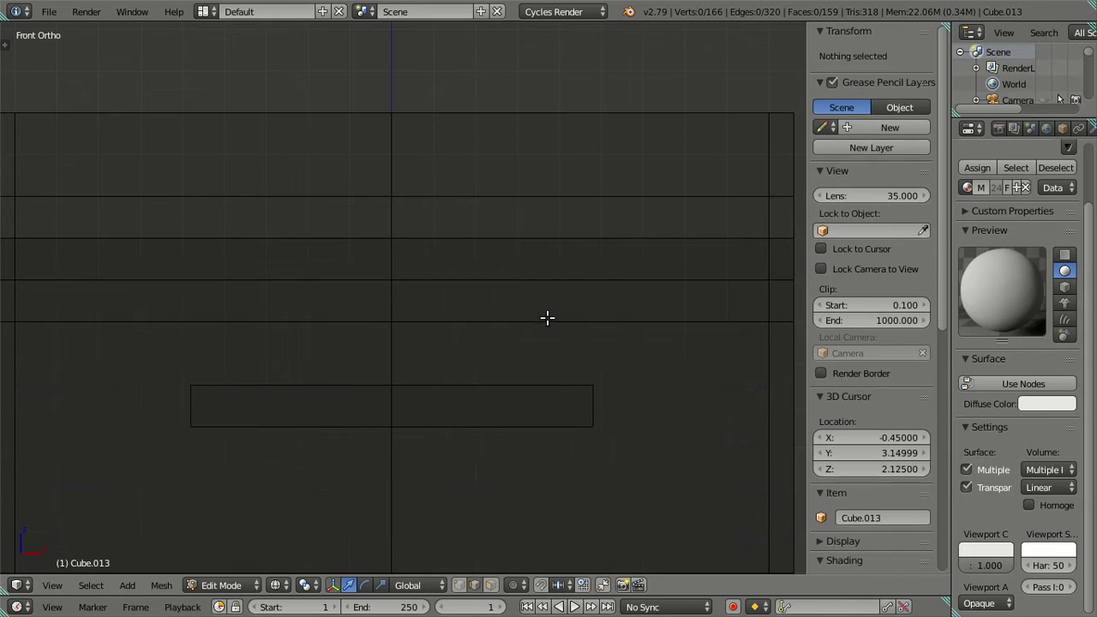
right_click(431, 312, "alt")
key("a")
key("z")
mouse_move(558, 328)
middle_mouse_down()
mouse_move(443, 358)
mouse_move(446, 343)
middle_mouse_up()
Hide the front slab, then select both remaining loops and set their Median Z to 0.45
right_click(631, 323)
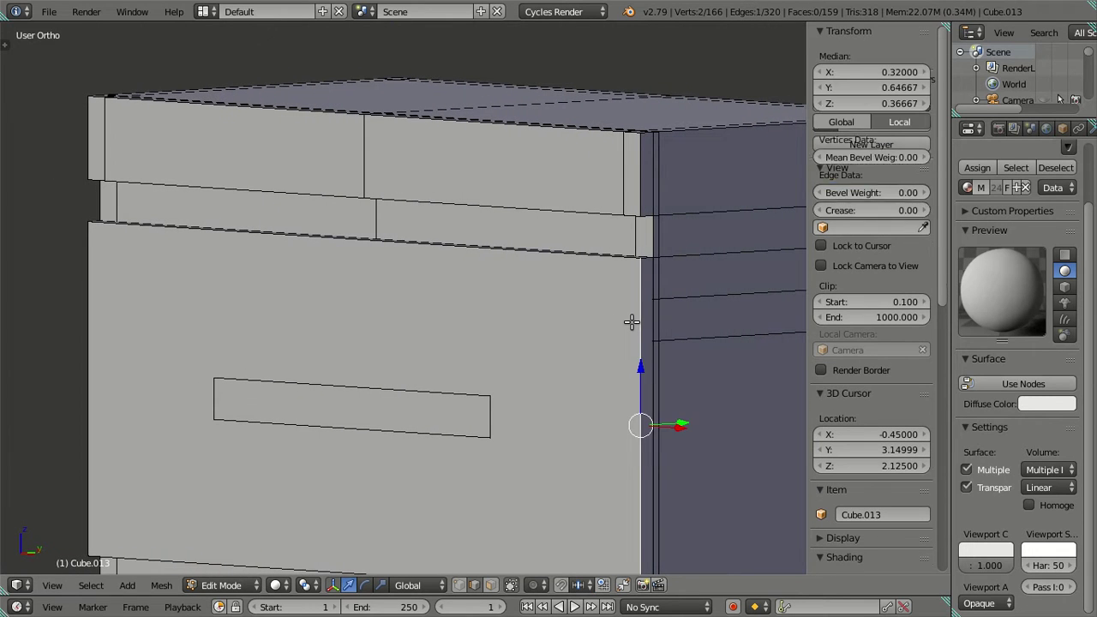
key("ctrl+l")
key("h")
mouse_move(582, 299)
middle_mouse_down()
mouse_move(614, 304)
mouse_move(564, 310)
mouse_move(631, 300)
mouse_move(568, 311)
middle_mouse_up()
right_click(558, 312, "alt")
right_click(572, 275, "alt+shift")
left_click(843, 103)
type("0.45")
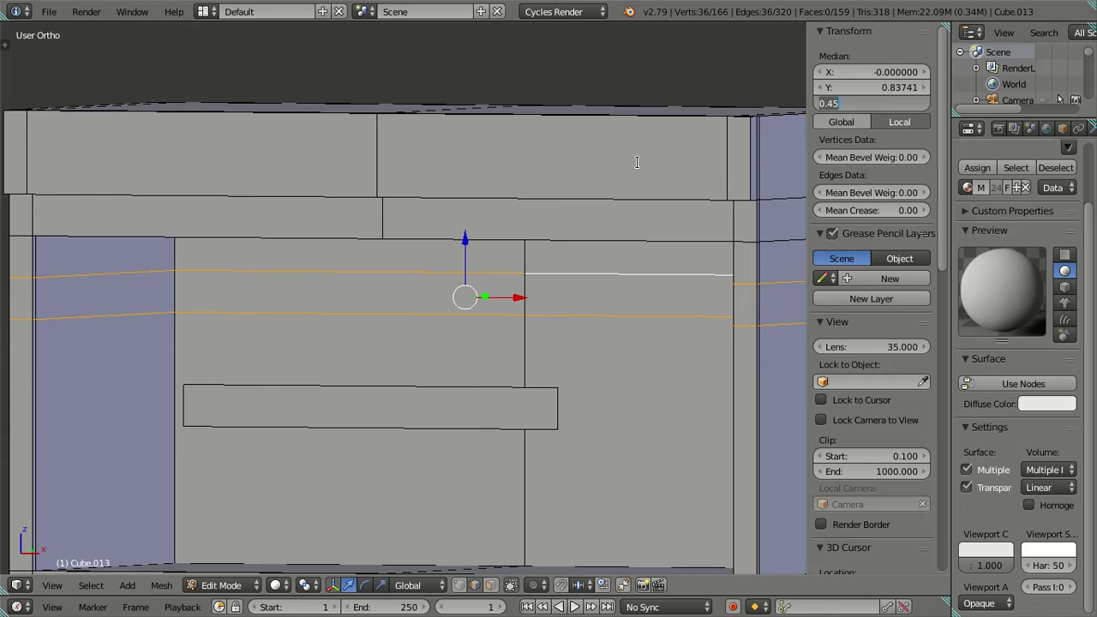
key("Return")
Undo the last edits and dissolve the extra edge loop around the box
key("ctrl+z")
key("ctrl+z")
key("ctrl+z")
key("ctrl+z")
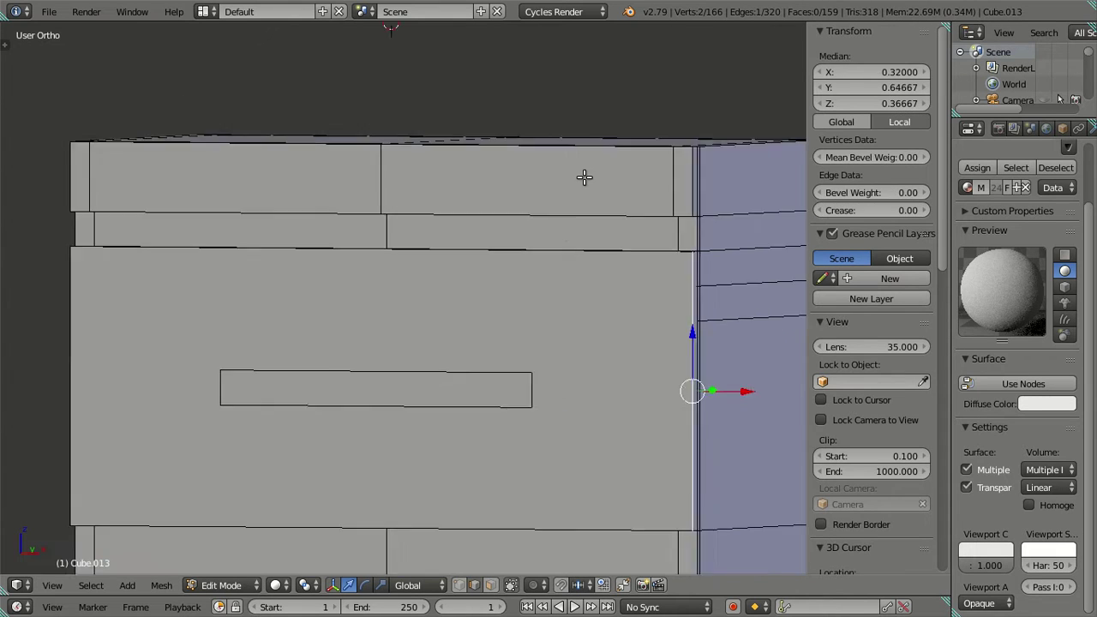
left_click(656, 311, "alt")
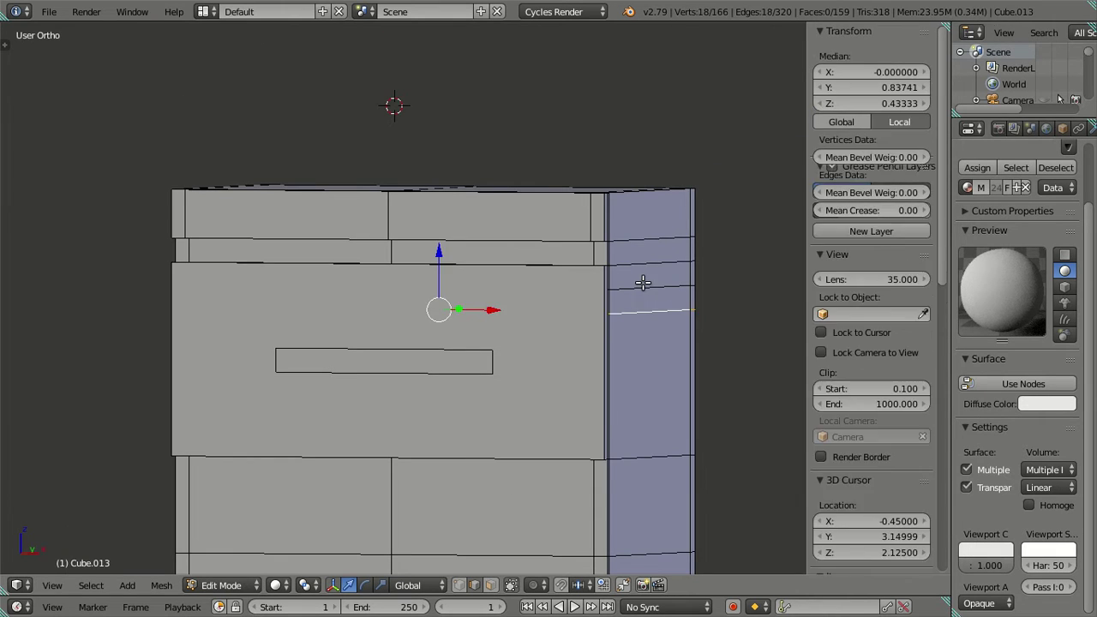
key("x")
left_click(654, 250)
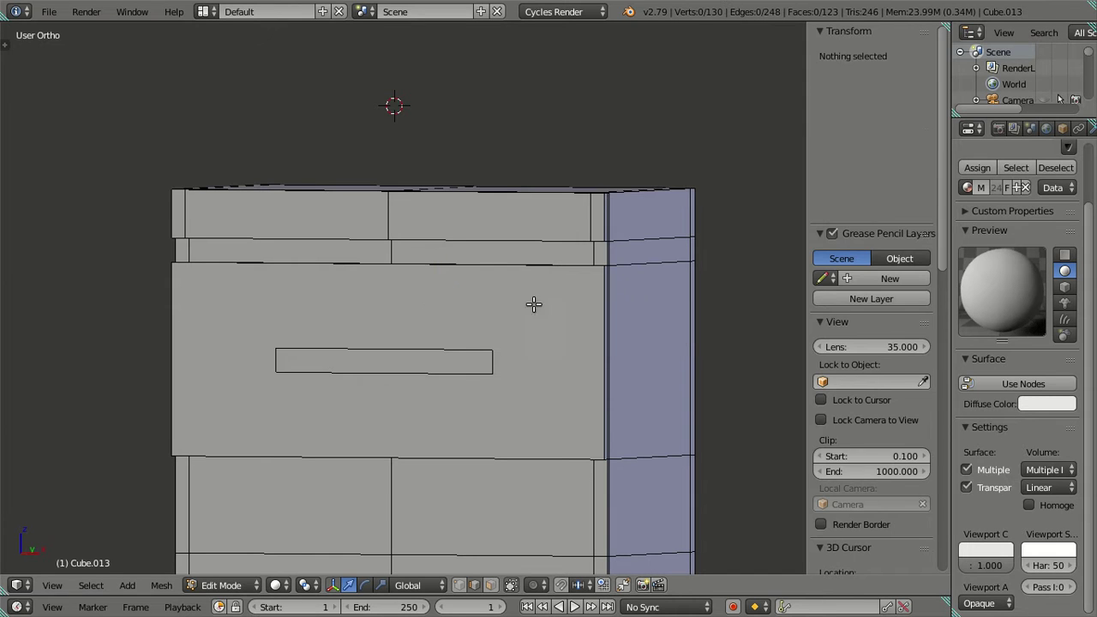
left_click(445, 344)
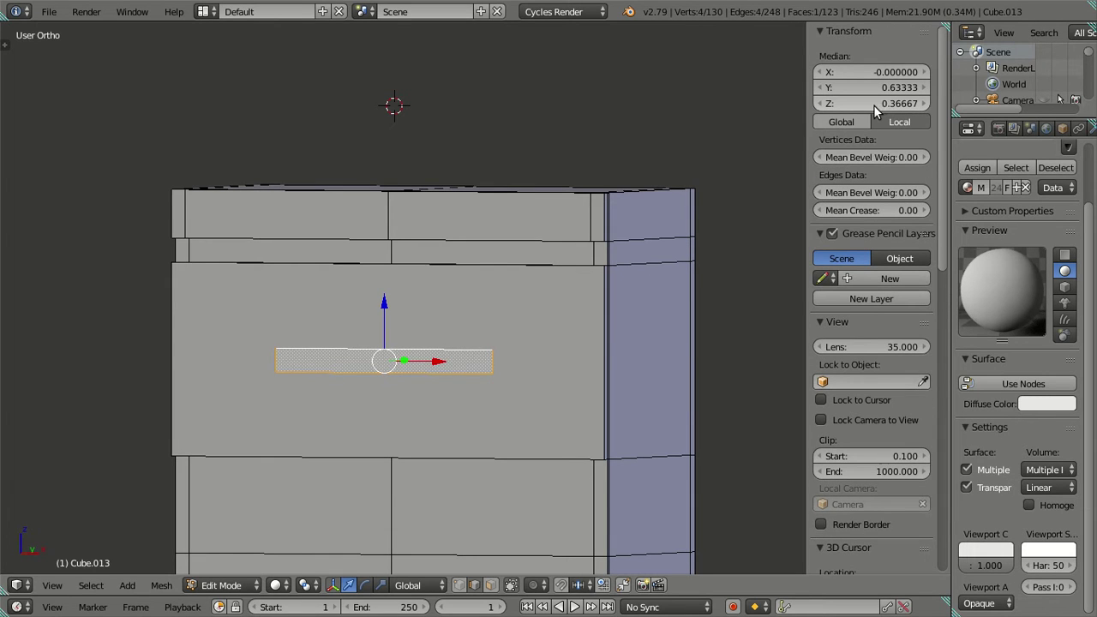
key("a")
In front view, preview a multi-cut loop across the slot, then cancel it
mouse_move(528, 306)
middle_mouse_down()
mouse_move(477, 362)
mouse_move(419, 366)
mouse_move(450, 324)
middle_mouse_up()
scroll(419, 366, "up", 1)
scroll(406, 342, "up", 2)
scroll(380, 337, "up", 1)
scroll(387, 340, "up", 1)
key("KP_1")
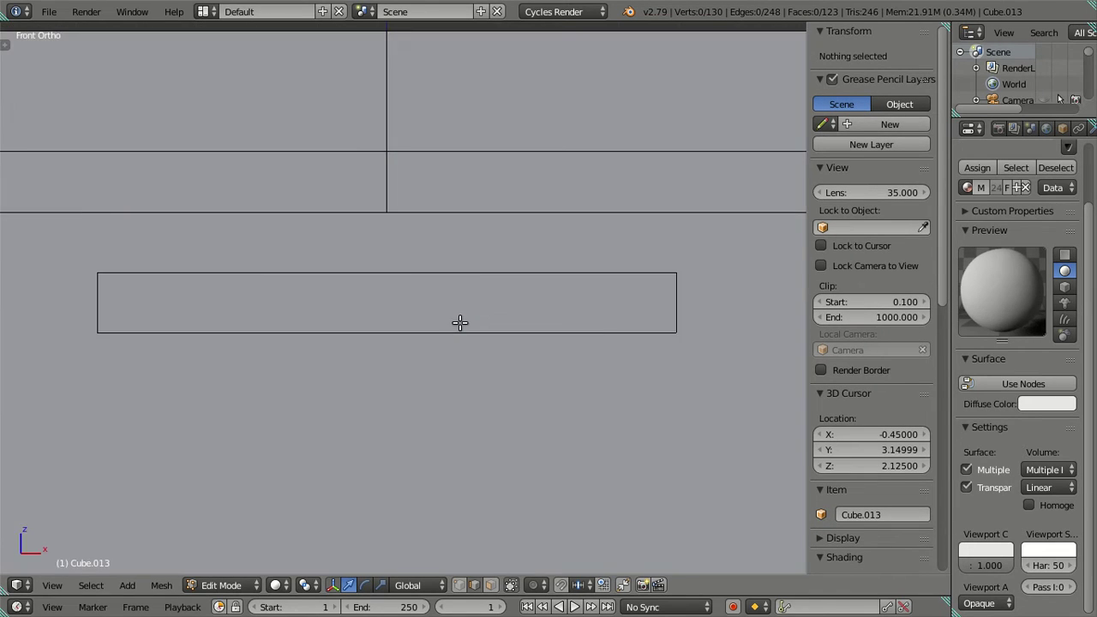
key("ctrl+r")
scroll(431, 278, "up", 2)
scroll(431, 277, "up", 1)
scroll(431, 277, "up", 1)
scroll(431, 278, "up", 1)
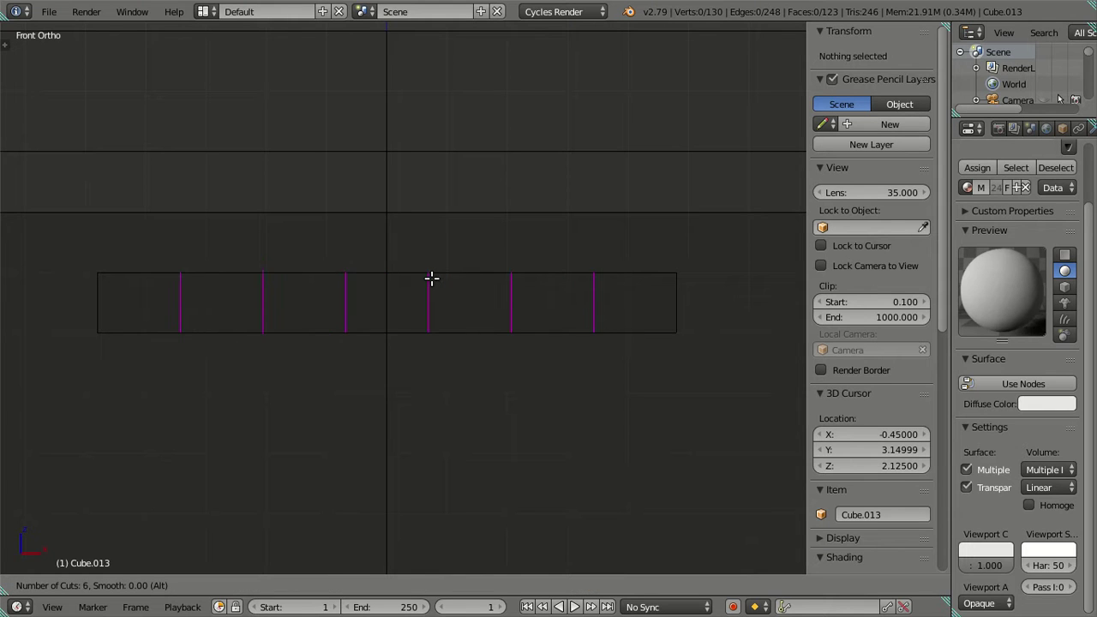
scroll(431, 277, "up", 2)
scroll(431, 277, "up", 1)
scroll(431, 277, "up", 1)
scroll(431, 277, "up", 1)
right_click(431, 277)
scroll(431, 277, "up", 2)
scroll(431, 278, "up", 1)
scroll(457, 276, "down", 1)
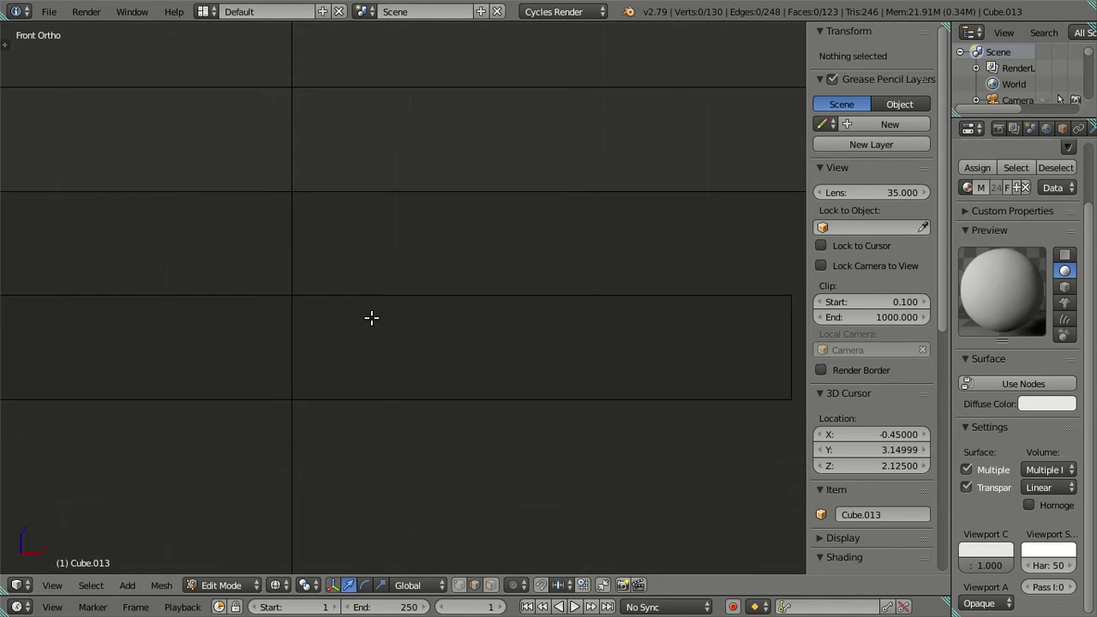
scroll(378, 301, "up", 1)
scroll(377, 301, "up", 2)
scroll(378, 300, "down", 3)
scroll(379, 299, "down", 1)
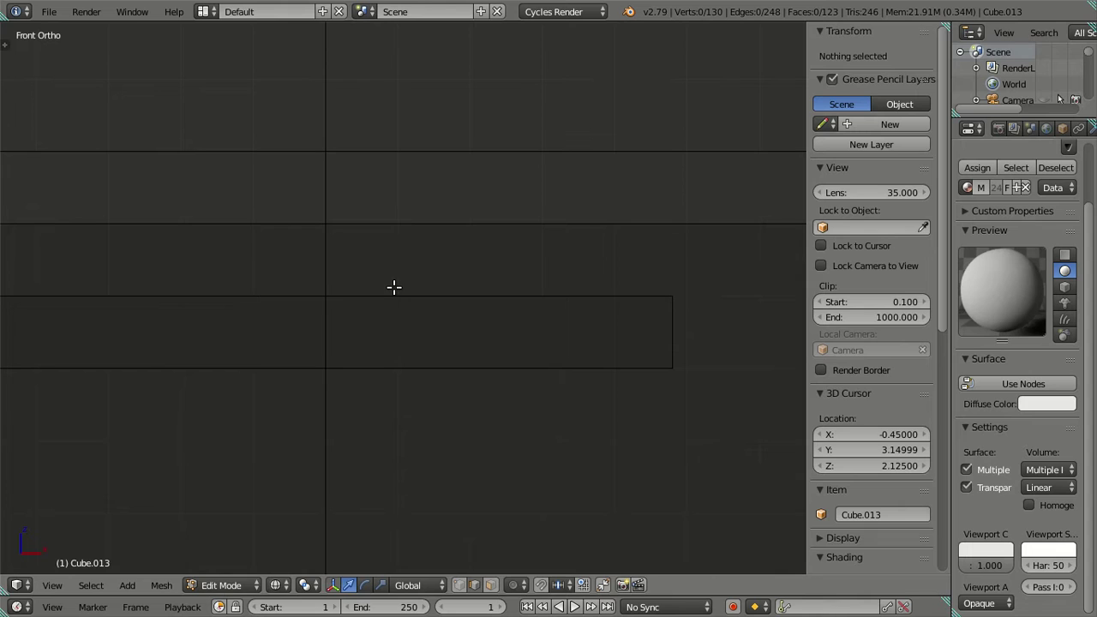
Add one vertical loop cut down the centre of the front
key("ctrl+r")
left_click(348, 298)
key("a")
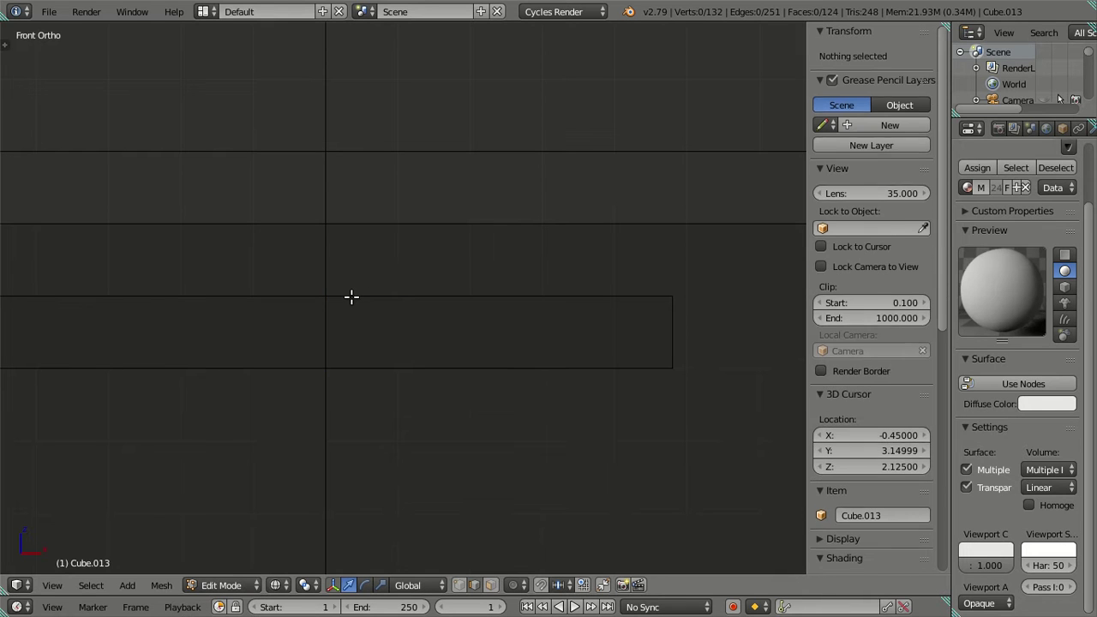
scroll(385, 294, "down", 2)
middle_click_drag(504, 293, 337, 331, "shift")
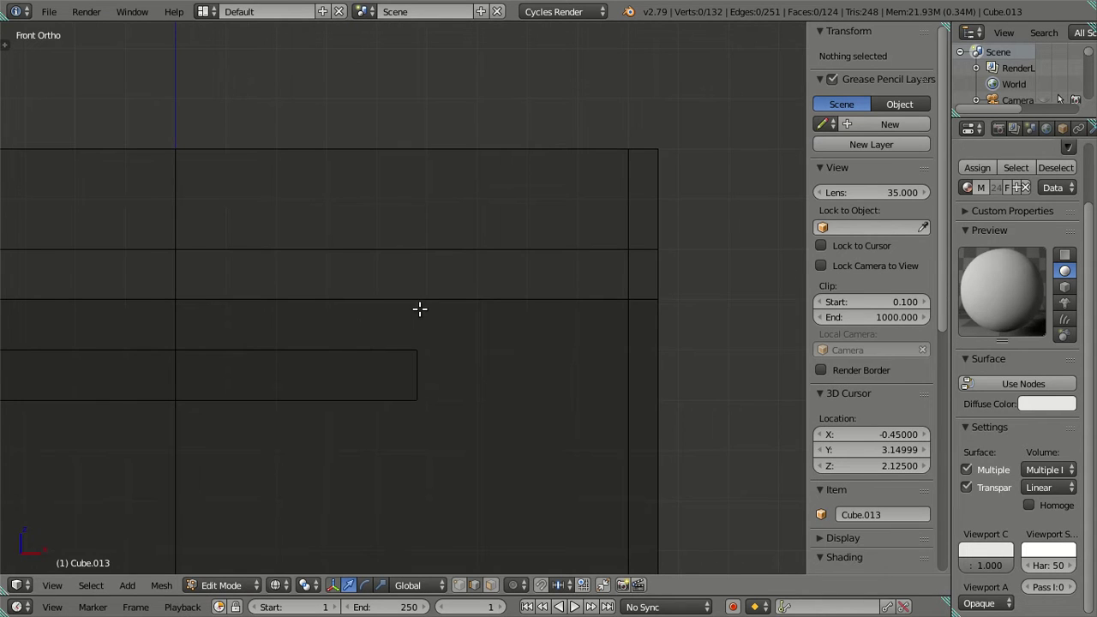
Hide the front slab and add a centred loop cut to the remaining geometry
right_click(445, 246)
key("ctrl+l")
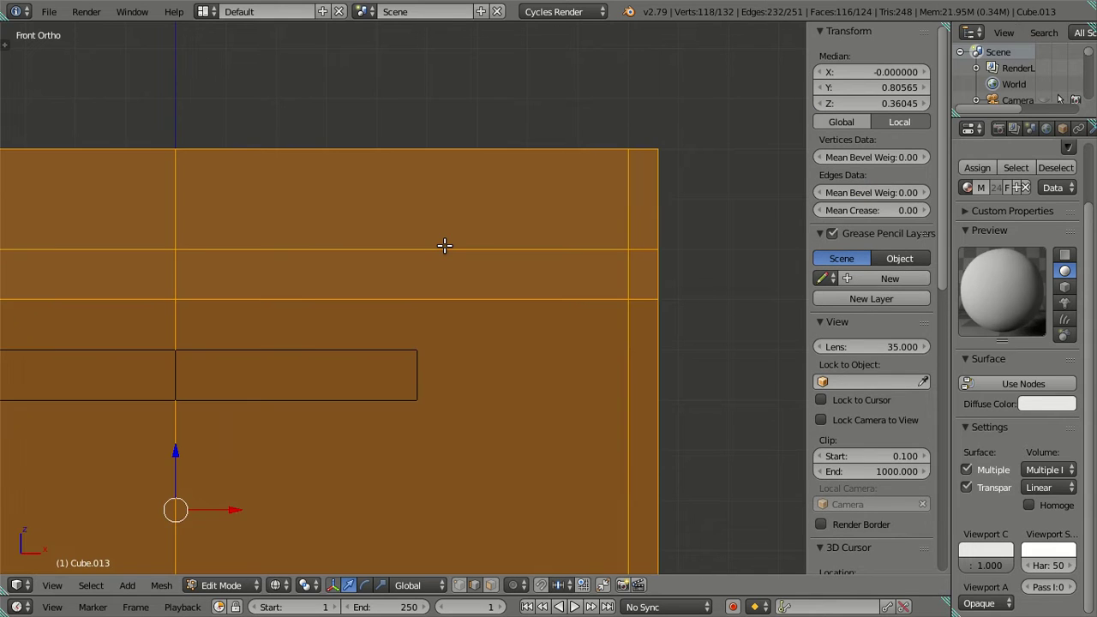
key("h")
middle_click_drag(417, 310, 463, 271, "shift")
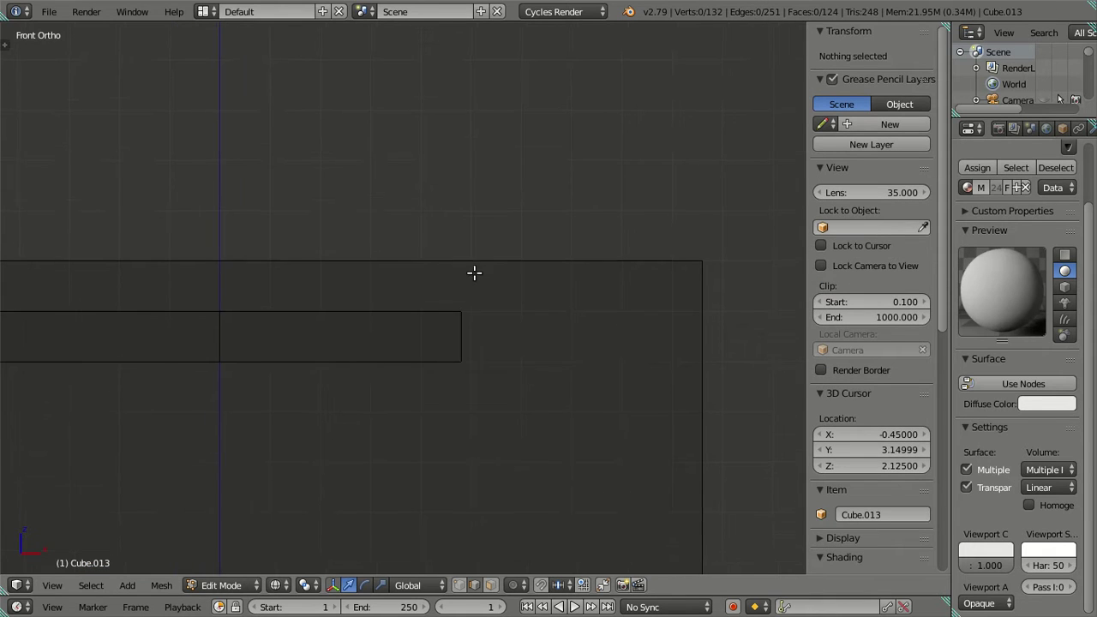
key("ctrl+r")
scroll(457, 271, "up", 1)
scroll(457, 271, "down", 1)
left_click(455, 270)
right_click(455, 270)
Cancel another multi-cut test, undo the extra loop and restore the hidden front slab
key("ctrl+r")
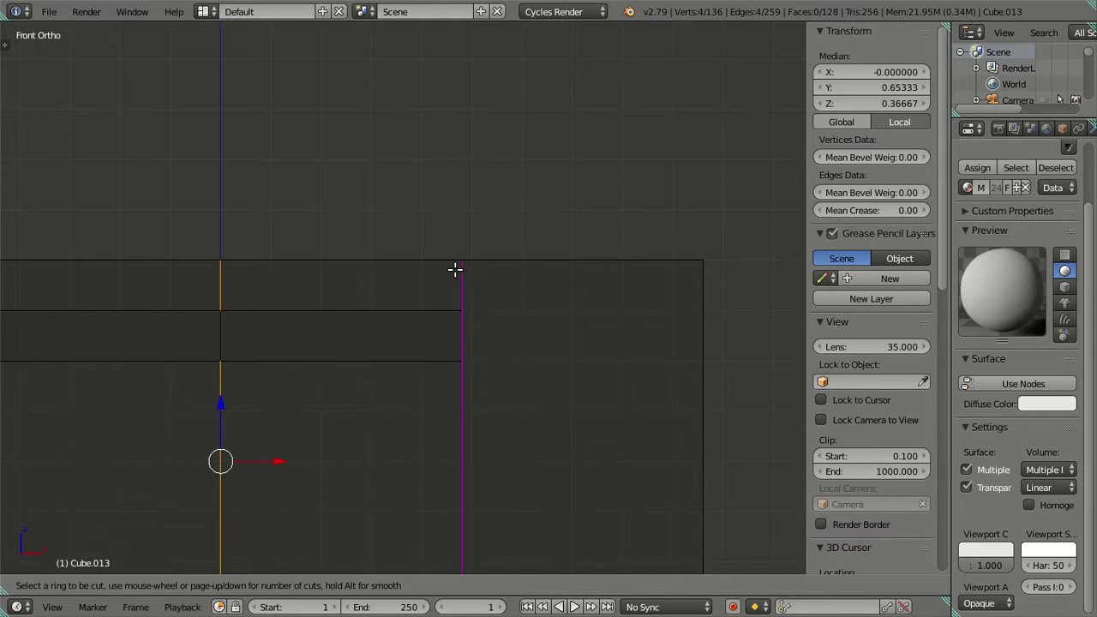
scroll(455, 270, "up", 1)
scroll(455, 269, "up", 1)
scroll(455, 270, "up", 1)
scroll(455, 270, "up", 1)
scroll(455, 269, "up", 1)
scroll(454, 269, "up", 1)
scroll(455, 269, "up", 1)
scroll(455, 270, "up", 1)
scroll(455, 270, "up", 1)
right_click(455, 270)
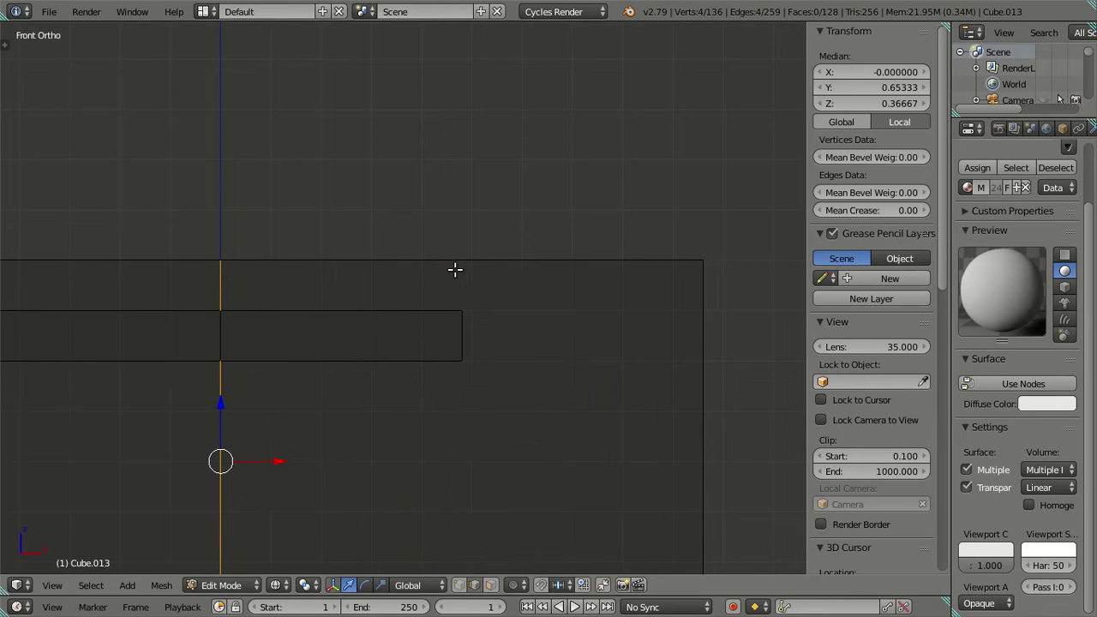
key("ctrl+z")
scroll(455, 270, "down", 1)
scroll(455, 270, "down", 2)
key("ctrl+shift+z")
key("ctrl+z")
Inspect the whole mesh in wireframe and solid shading, then clear the selection
key("a")
key("a")
key("z")
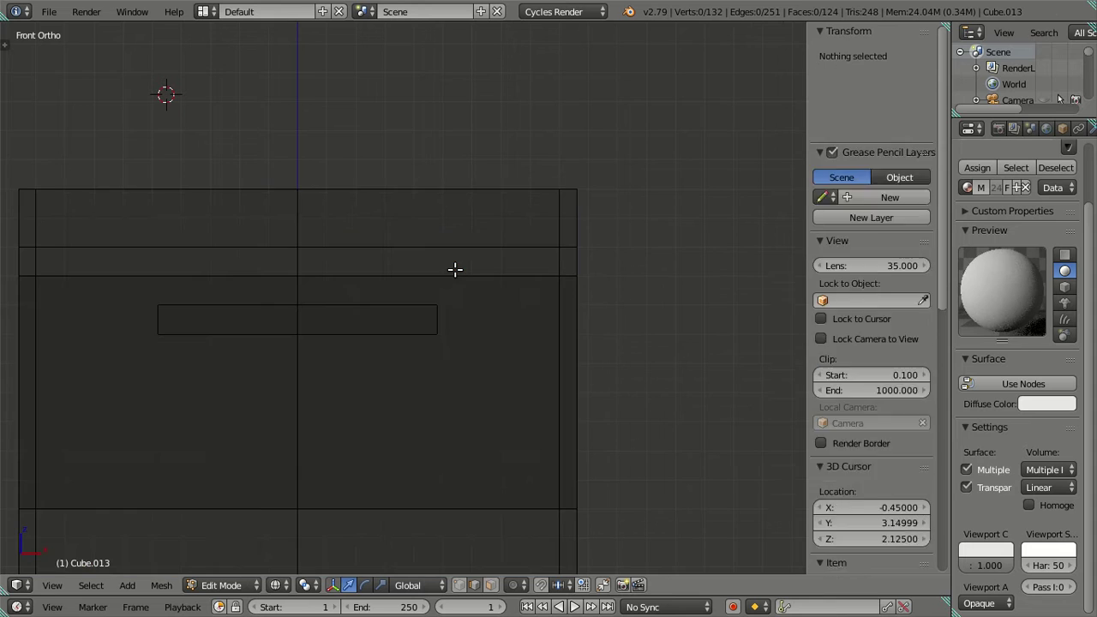
mouse_move(480, 311)
middle_mouse_down()
mouse_move(455, 322)
mouse_move(463, 348)
mouse_move(488, 303)
mouse_move(492, 363)
mouse_move(483, 296)
middle_mouse_up()
key("z")
right_click(492, 283)
key("a")
From front view, loop-cut the front strip into several sections and dissolve the extra loops
key("KP_1")
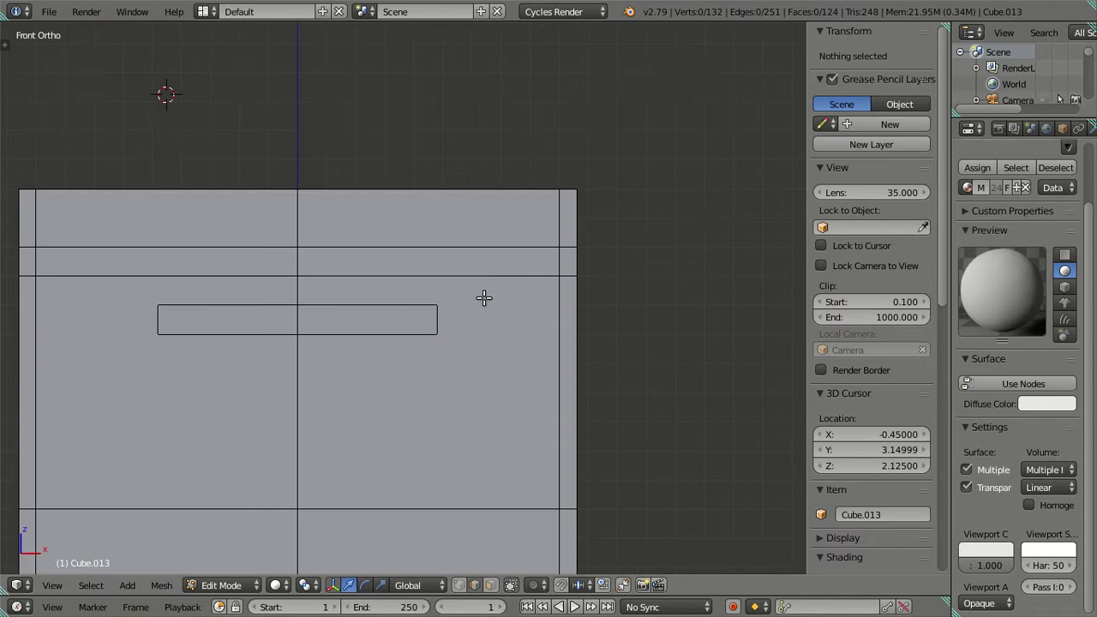
scroll(493, 279, "up", 2)
scroll(489, 277, "up", 2)
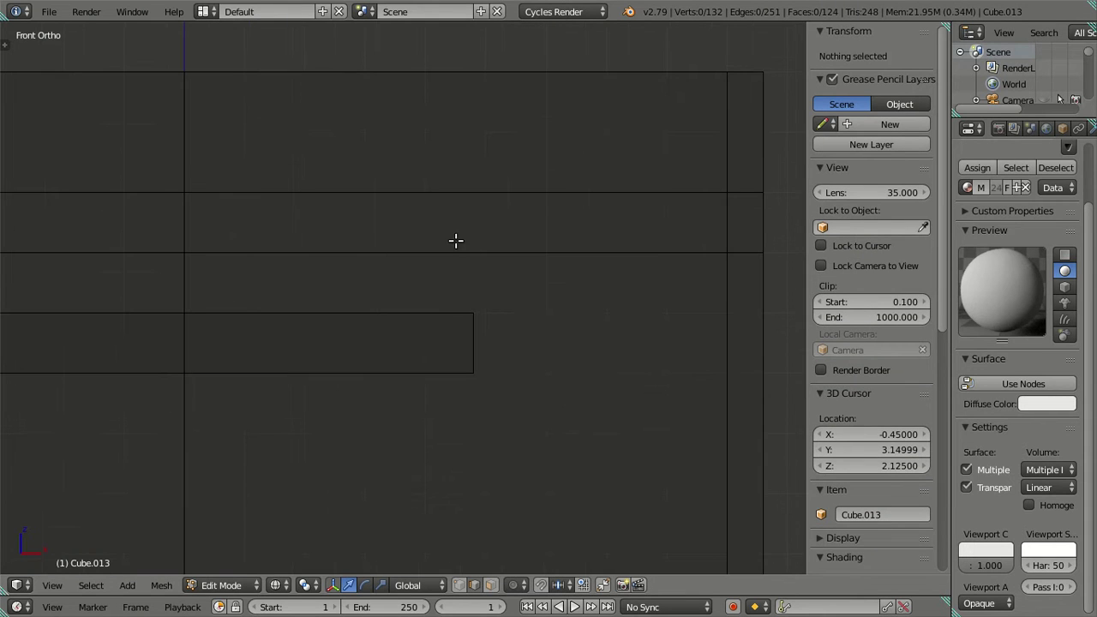
key("ctrl+r")
scroll(420, 251, "up", 1)
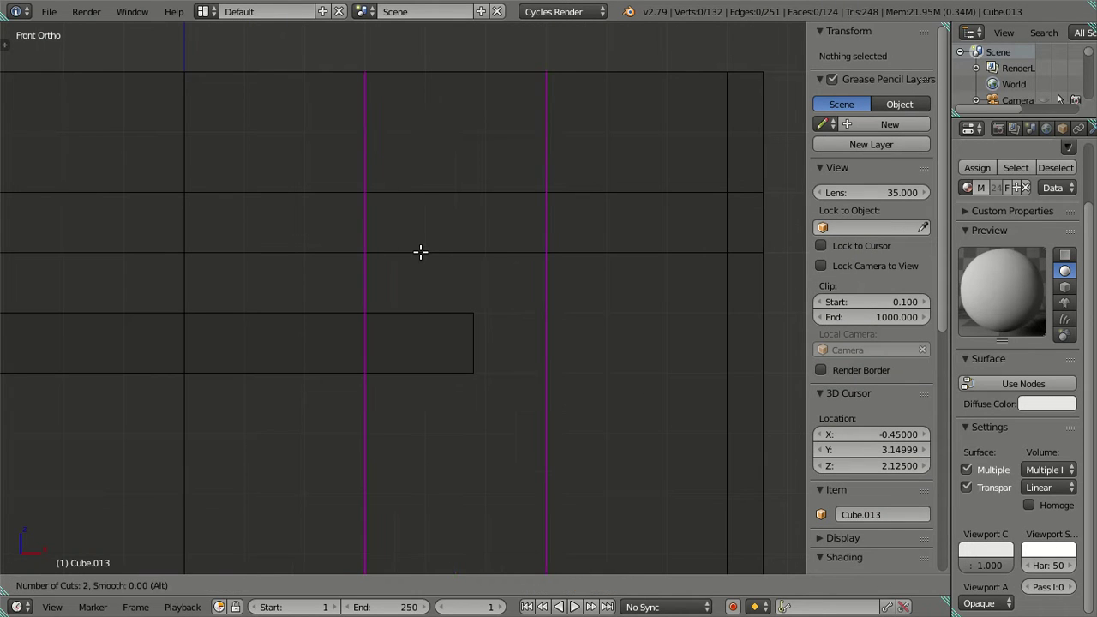
scroll(420, 251, "up", 2)
scroll(420, 251, "up", 1)
scroll(419, 251, "up", 1)
scroll(420, 251, "up", 1)
scroll(420, 251, "up", 1)
left_click(420, 251)
right_click(421, 252)
right_click(489, 300, "shift")
key("x")
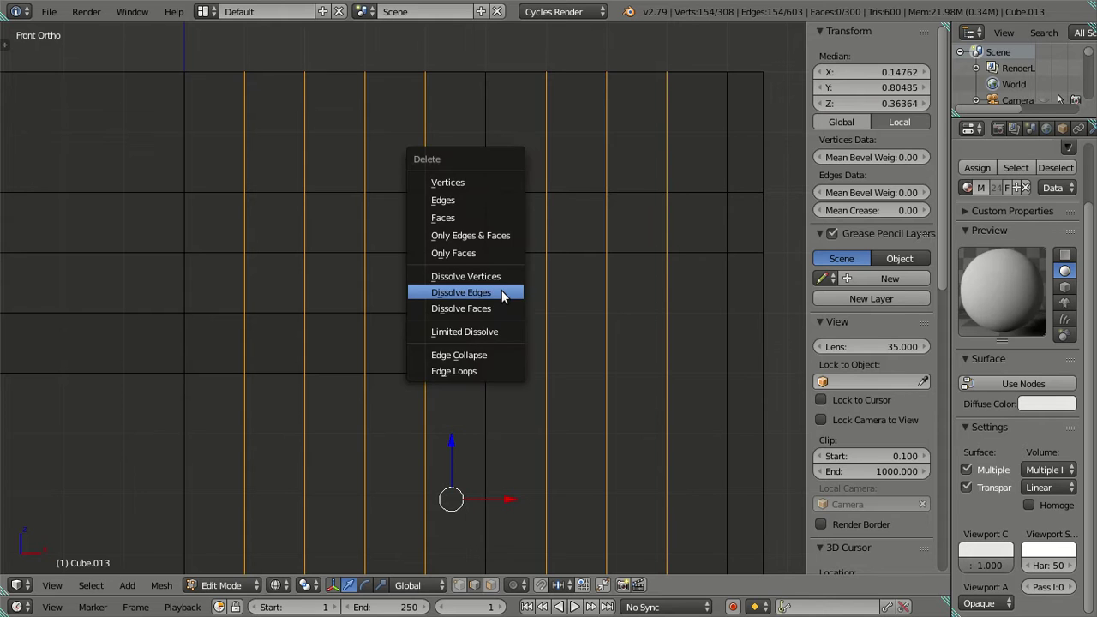
left_click(495, 292)
Add a second multi-loop cut across the front and dissolve those new loops
scroll(335, 300, "down", 2)
scroll(419, 289, "up", 3, "ctrl")
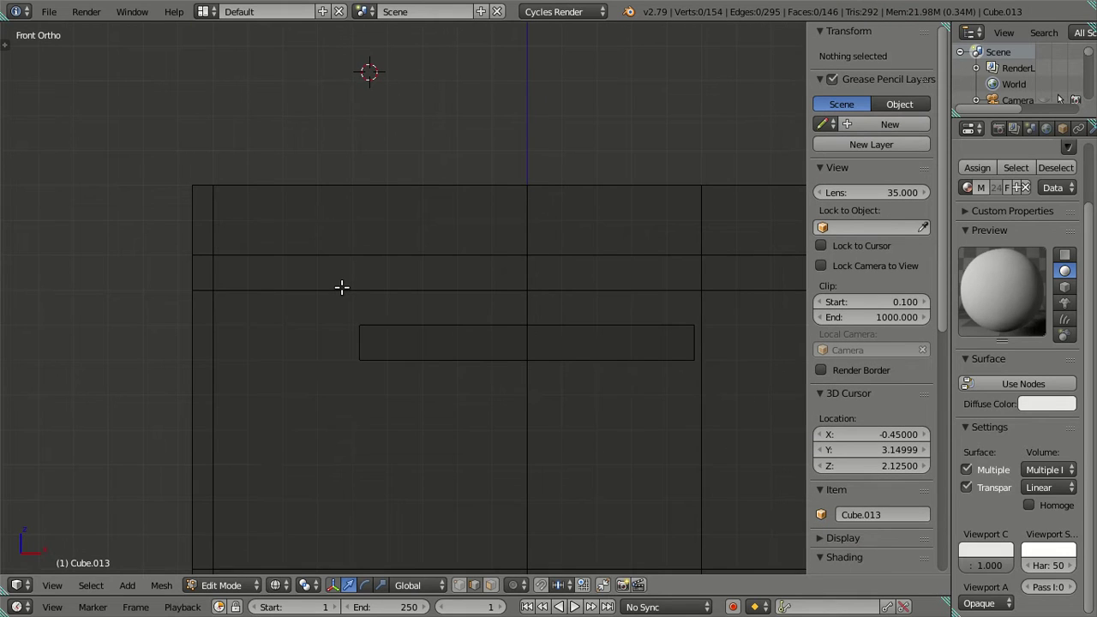
key("ctrl+r")
scroll(341, 287, "up", 1)
scroll(340, 287, "up", 2)
scroll(341, 287, "up", 1)
scroll(341, 287, "up", 1)
scroll(341, 287, "up", 2)
left_click(341, 287)
right_click(353, 301)
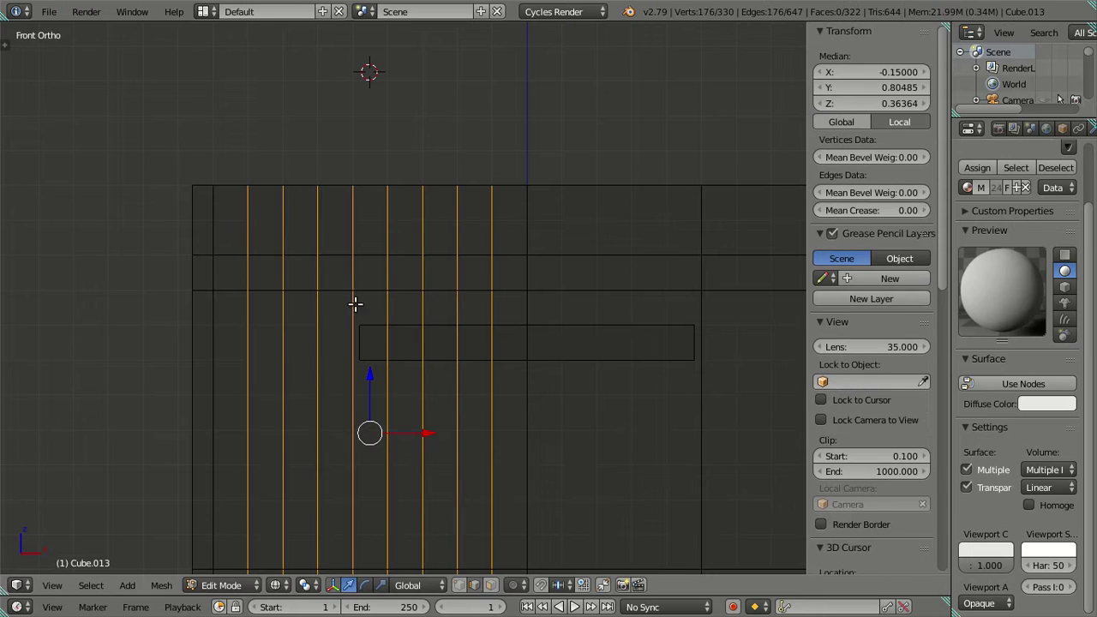
key("x")
left_click(401, 313)
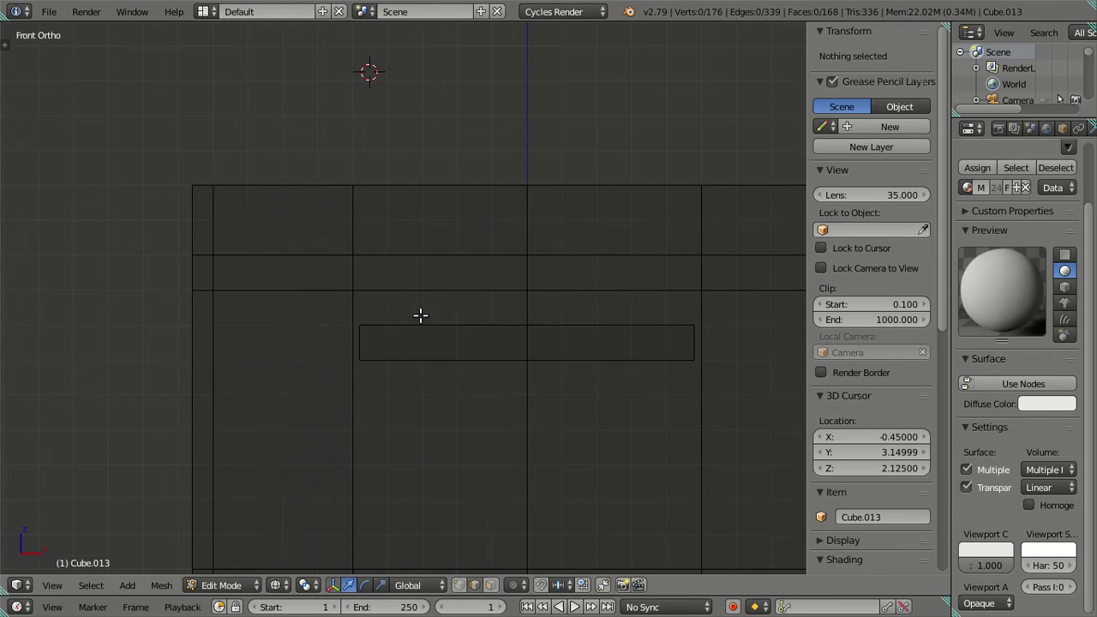
scroll(428, 326, "down", 2, "ctrl")
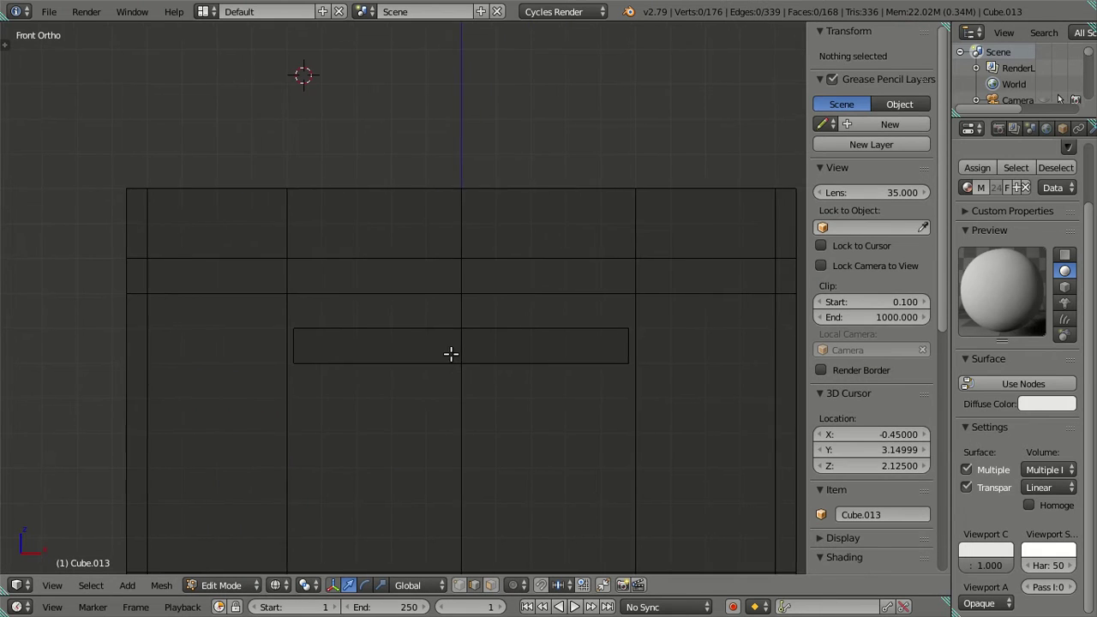
Dissolve the vertical edge loop on the right side of the strip
right_click(631, 342)
left_click(887, 71)
key("Escape")
key("a")
right_click(623, 342)
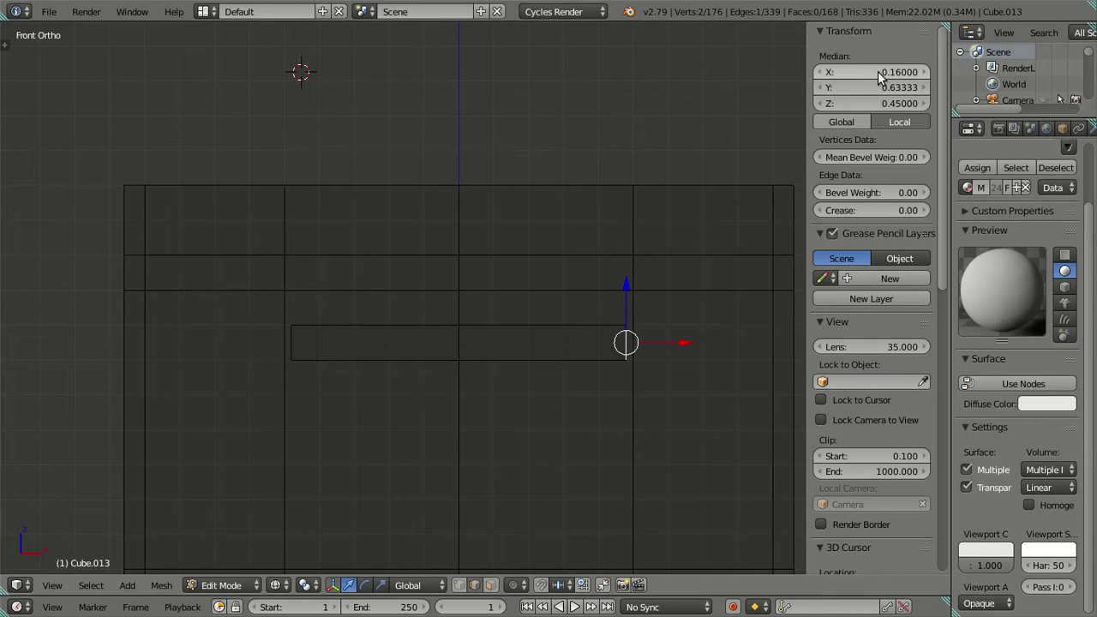
key("a")
right_click(634, 221, "alt")
key("x")
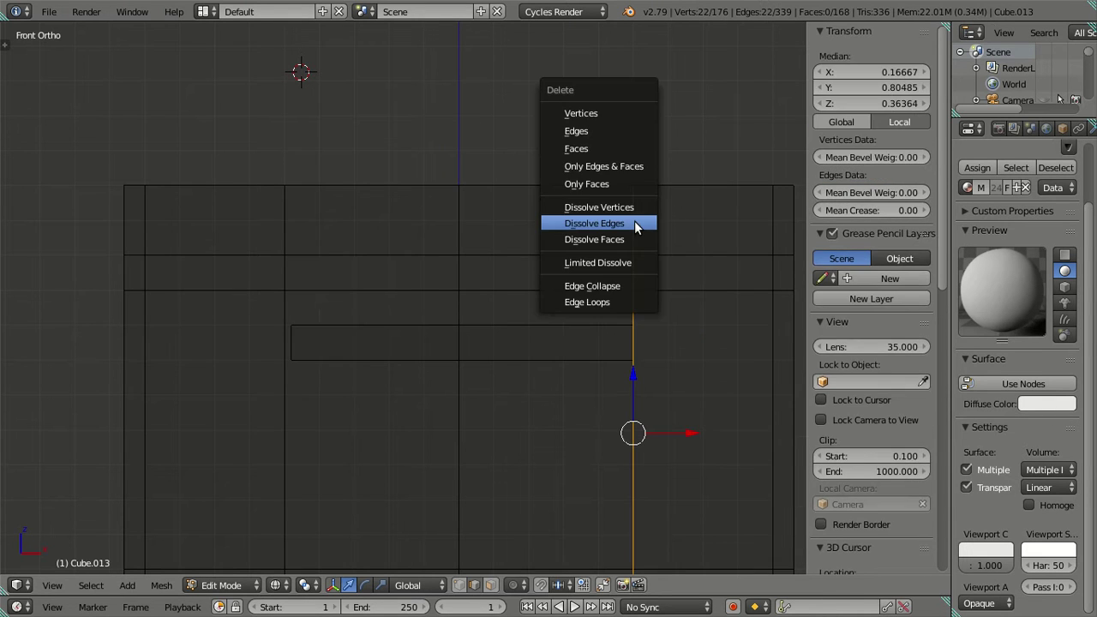
left_click(635, 225)
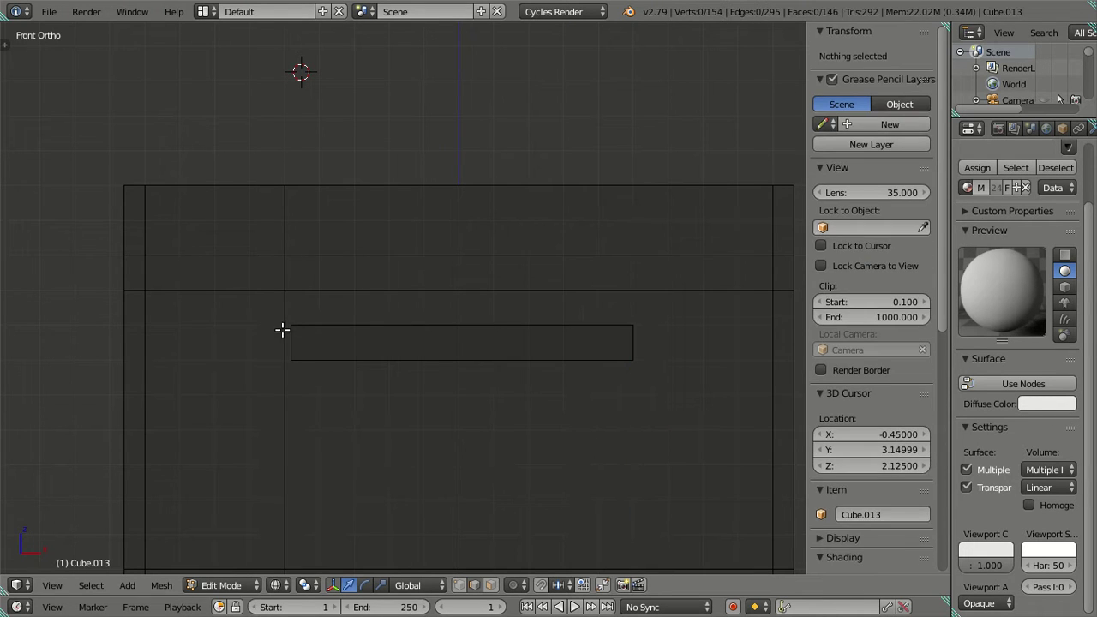
Dissolve the vertical edge just left of the slot
right_click(283, 330)
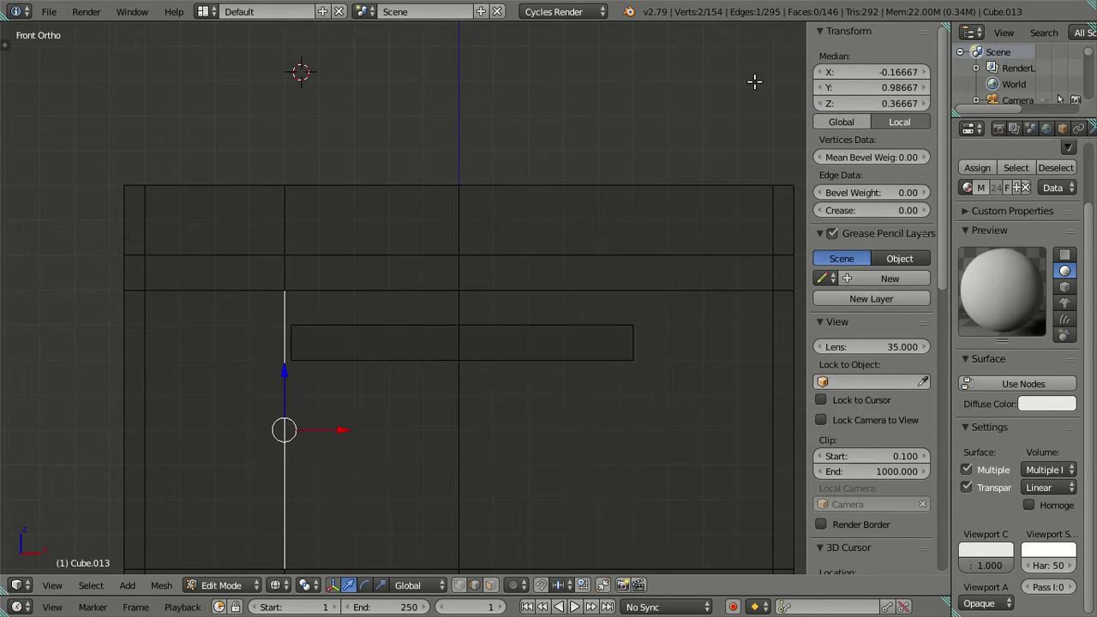
left_click(861, 75)
key("Return")
key("a")
right_click(274, 376)
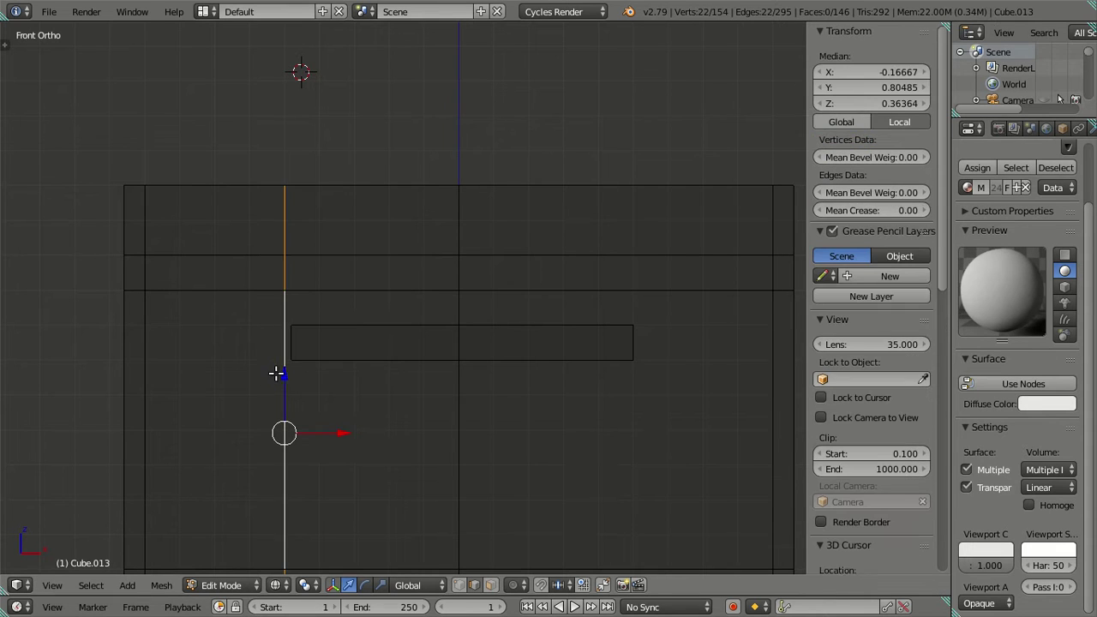
key("x")
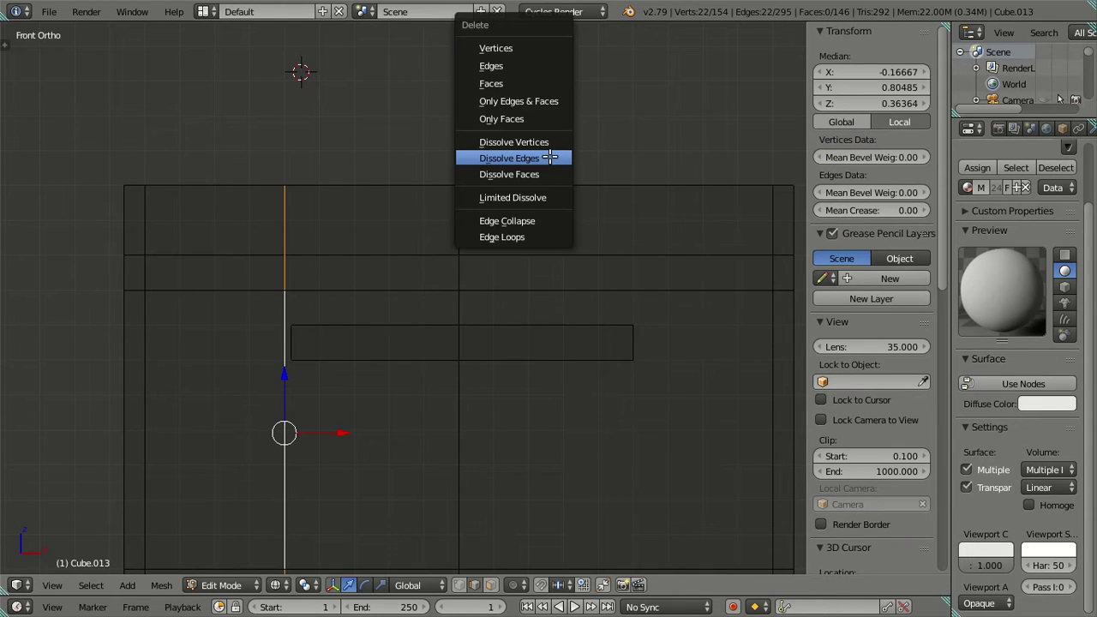
left_click(549, 159)
right_click(287, 341)
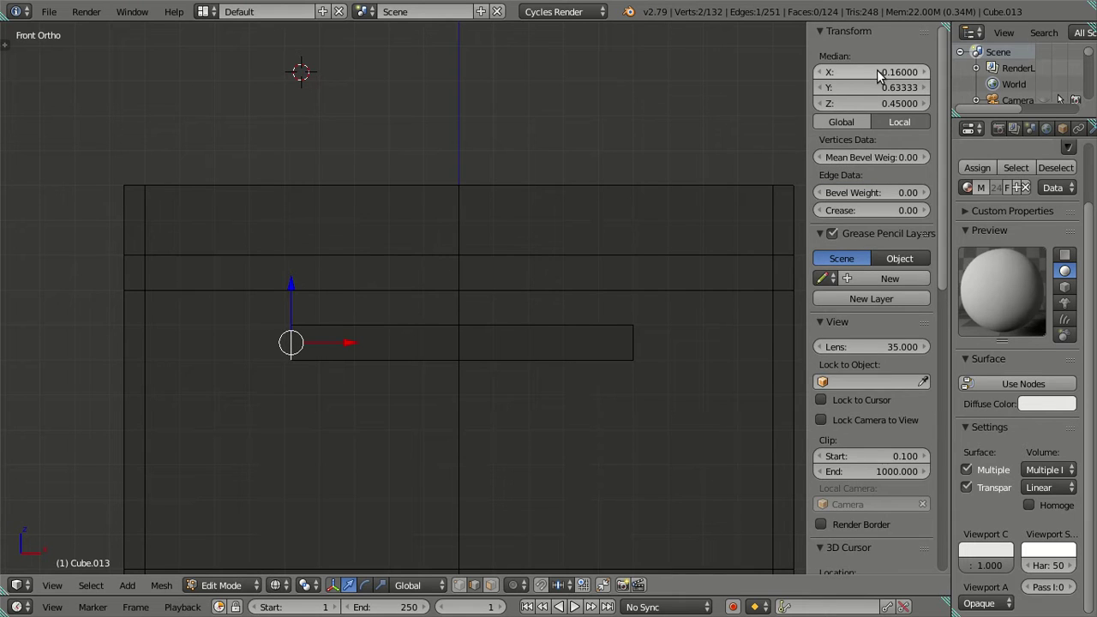
key("a")
Add two sets of four evenly spaced loop cuts across the slot strip
scroll(592, 282, "up", 2)
middle_click_drag(580, 294, 511, 223, "shift")
scroll(385, 304, "up", 2)
scroll(403, 276, "down", 2)
scroll(432, 277, "up", 1)
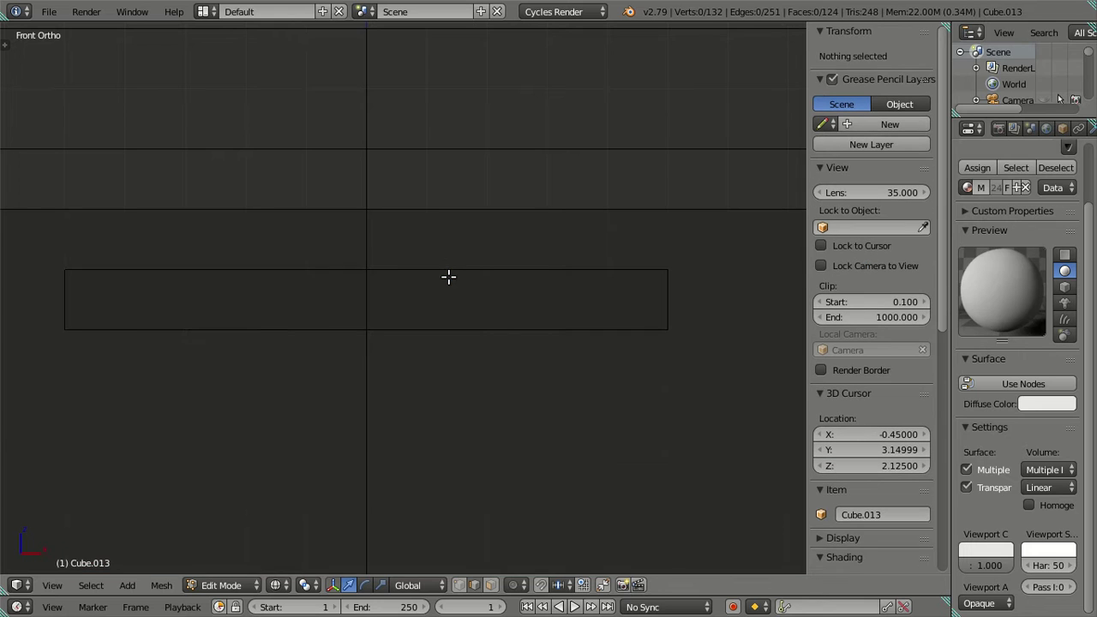
key("ctrl+r")
scroll(448, 276, "up", 1)
scroll(448, 277, "up", 2)
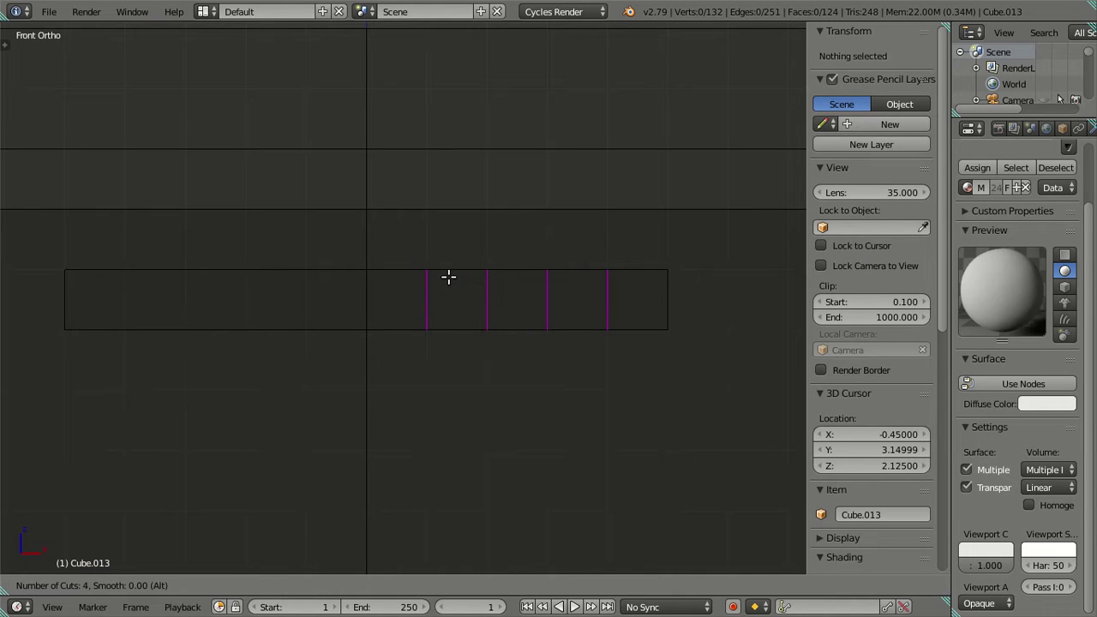
left_click(448, 276)
right_click(445, 273)
key("ctrl+r")
scroll(220, 280, "up", 2)
scroll(220, 280, "up", 1)
left_click(220, 280)
right_click(220, 278)
key("a")
Select the extra vertical edge loops on the strip and dissolve them, keeping both end sections
left_click(146, 305)
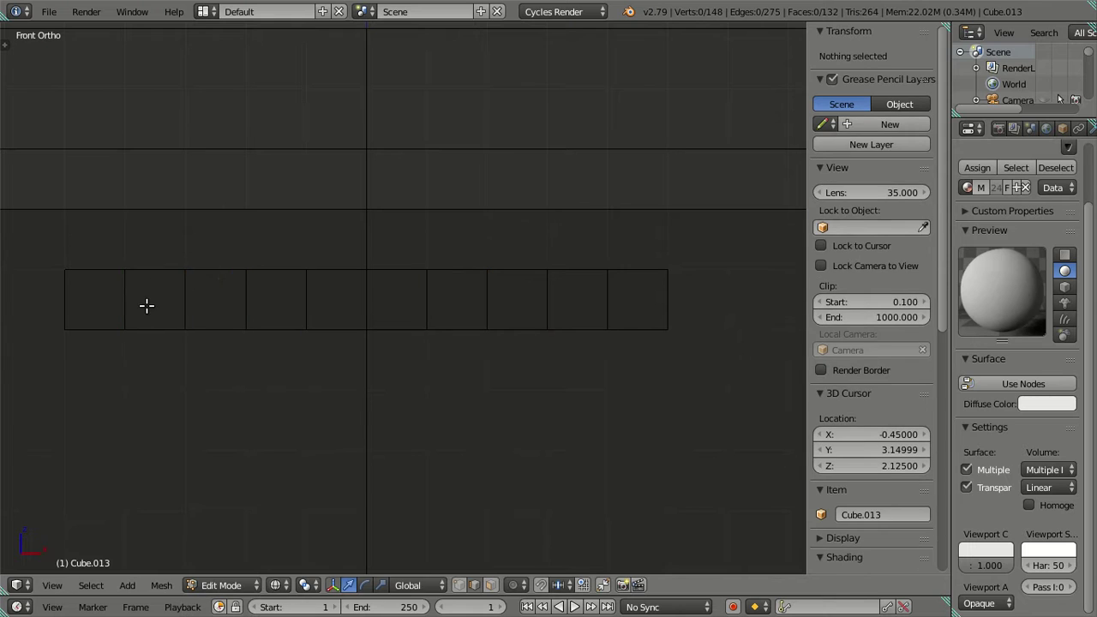
right_click(184, 296)
right_click(245, 296, "shift")
right_click(308, 298, "shift")
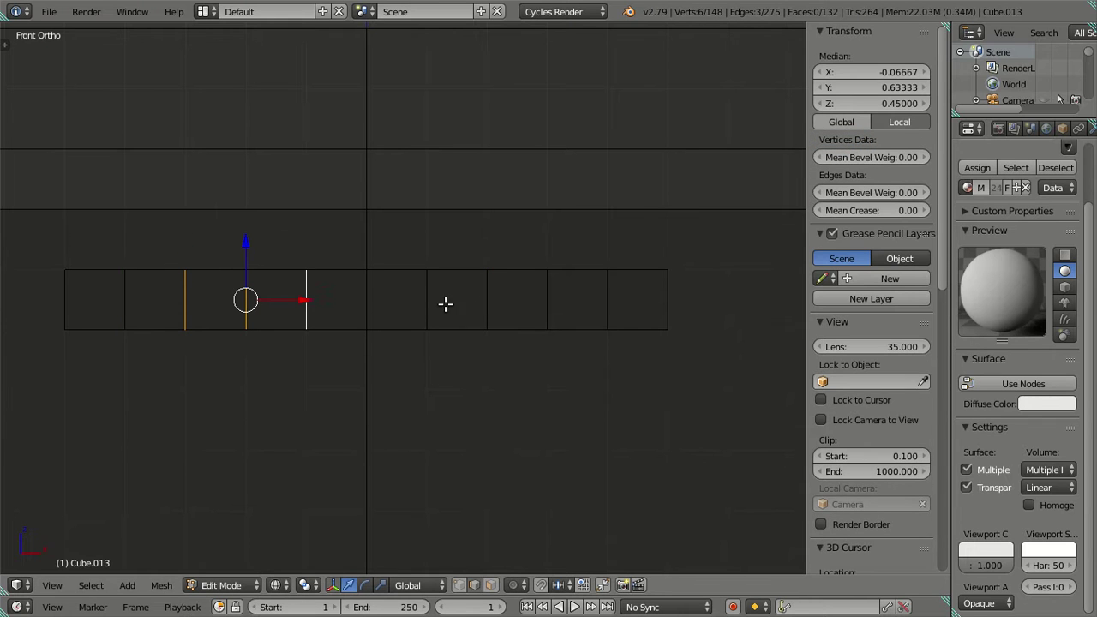
middle_click_drag(438, 313, 348, 313)
right_click(334, 314, "shift")
right_click(390, 313, "shift")
right_click(443, 317, "shift")
right_click(500, 324, "shift")
right_click(557, 331, "shift")
right_click(548, 328, "shift")
key("x")
left_click(625, 335)
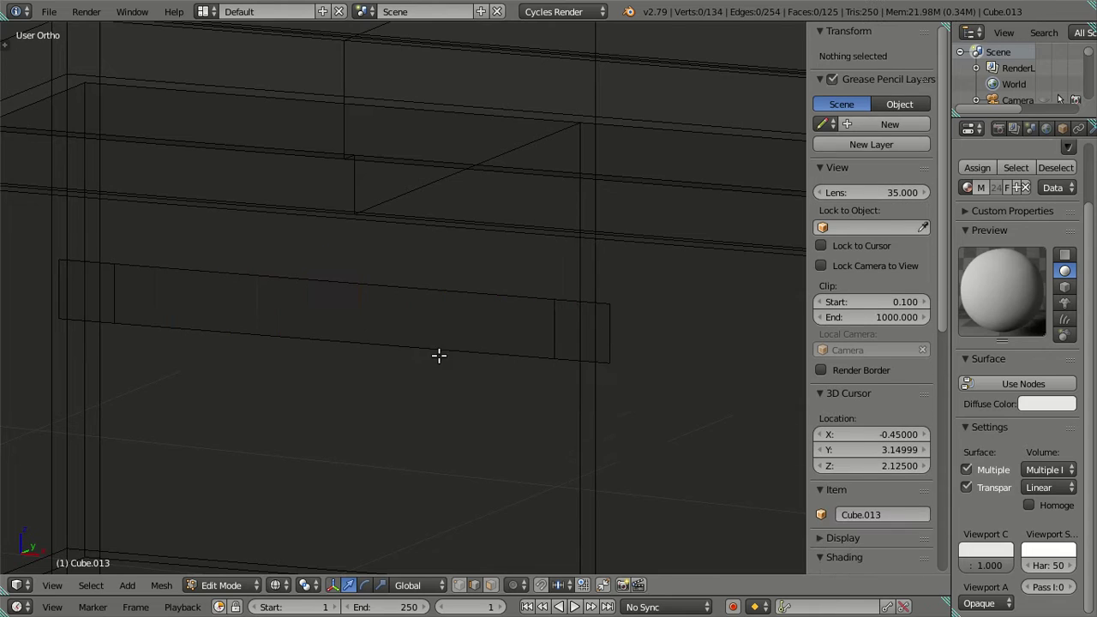
mouse_move(437, 354)
middle_mouse_down()
mouse_move(387, 382)
mouse_move(383, 419)
mouse_move(340, 405)
mouse_move(375, 397)
mouse_move(371, 414)
mouse_move(347, 402)
middle_mouse_up()
In solid shading and face mode, select the two small end faces of the strip
key("z")
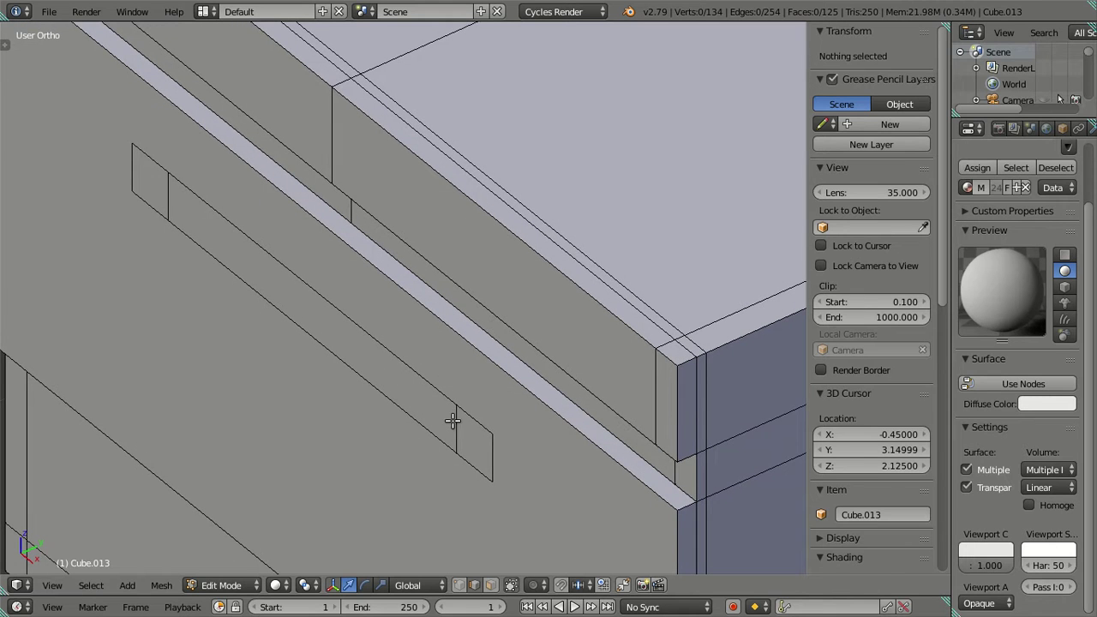
middle_click_drag(453, 421, 431, 421)
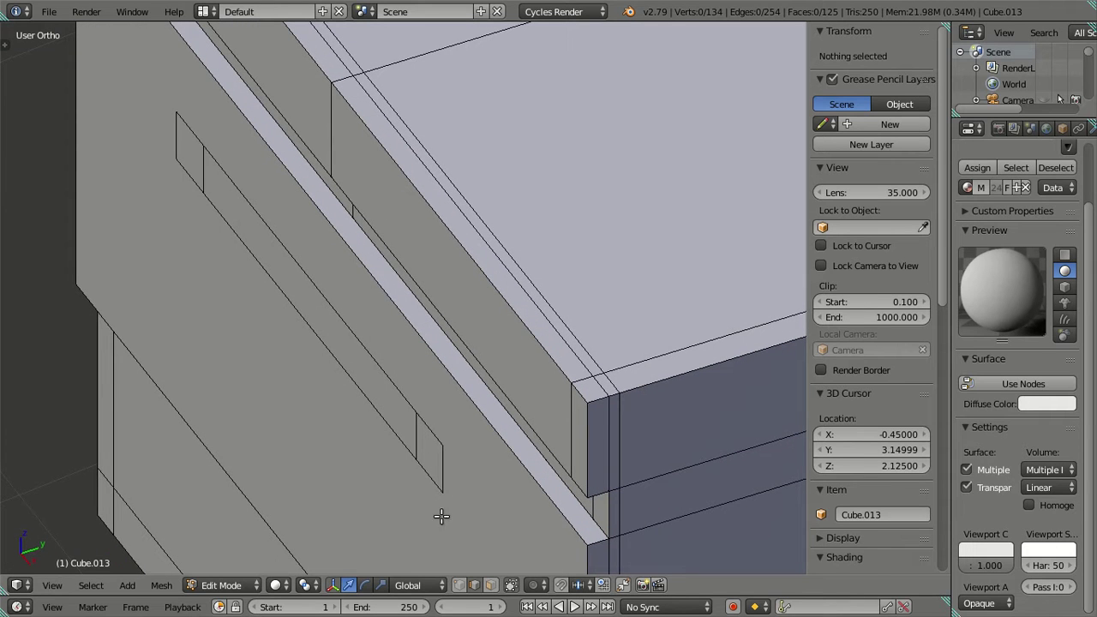
left_click(490, 584)
right_click(428, 452)
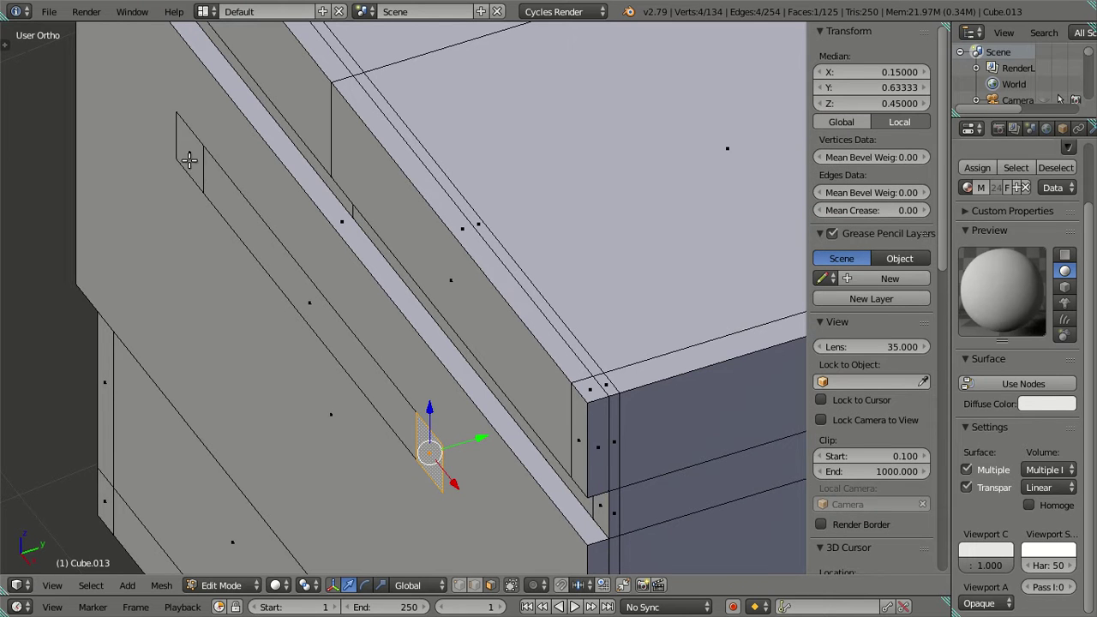
right_click(183, 155, "shift")
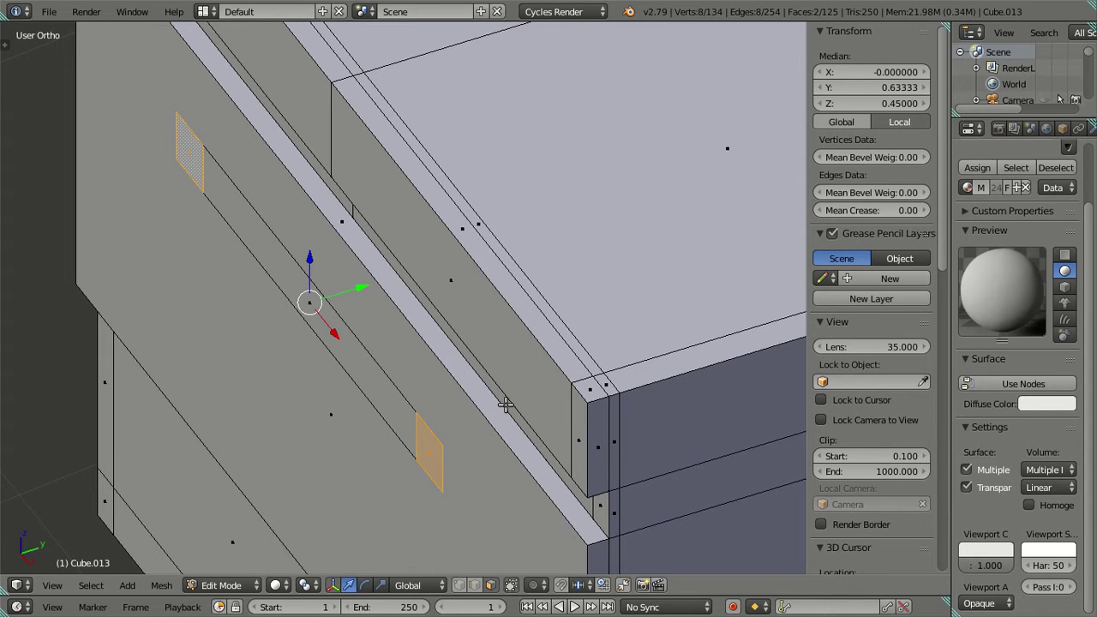
key("KP_6")
key("KP_6")
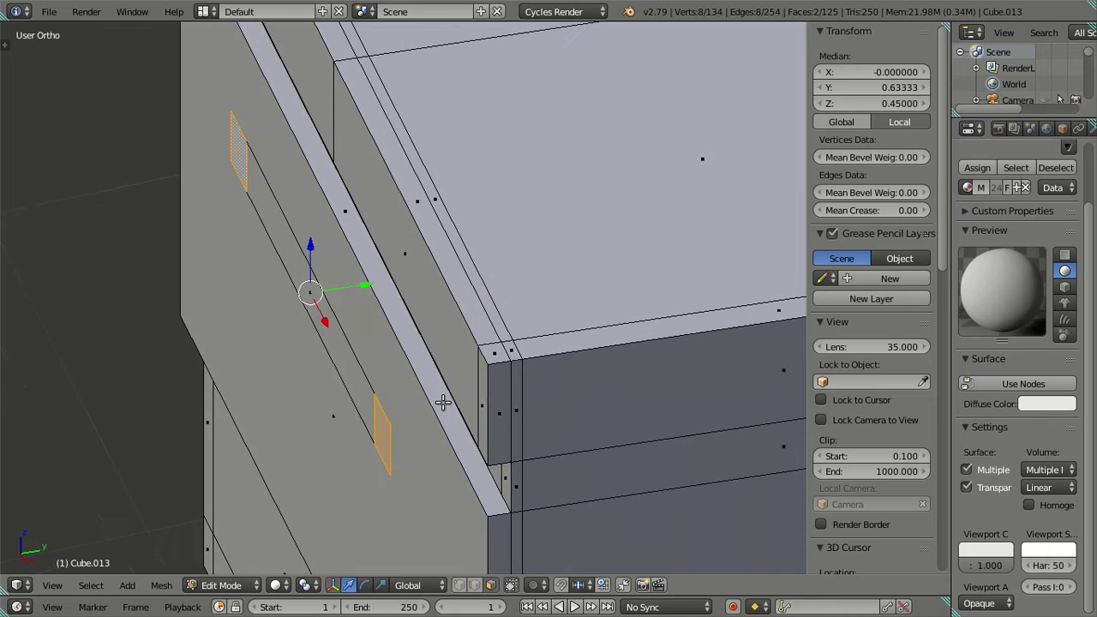
key("KP_6")
key("KP_6")
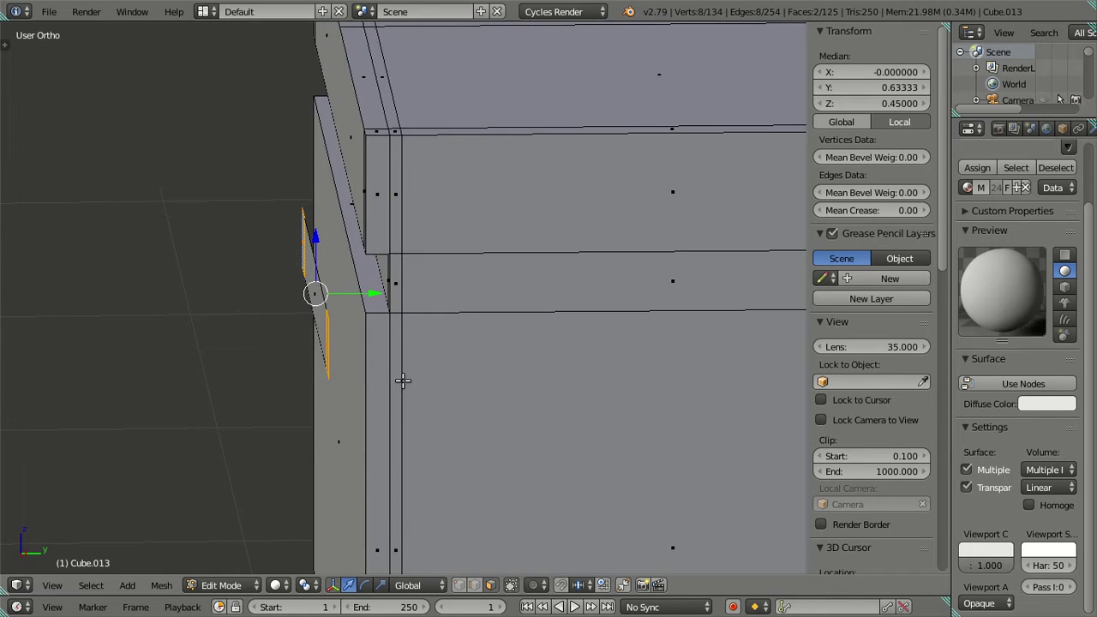
key("KP_4")
key("KP_4")
Extrude the two end faces into small blocks positioned at Y 0.64667
key("e")
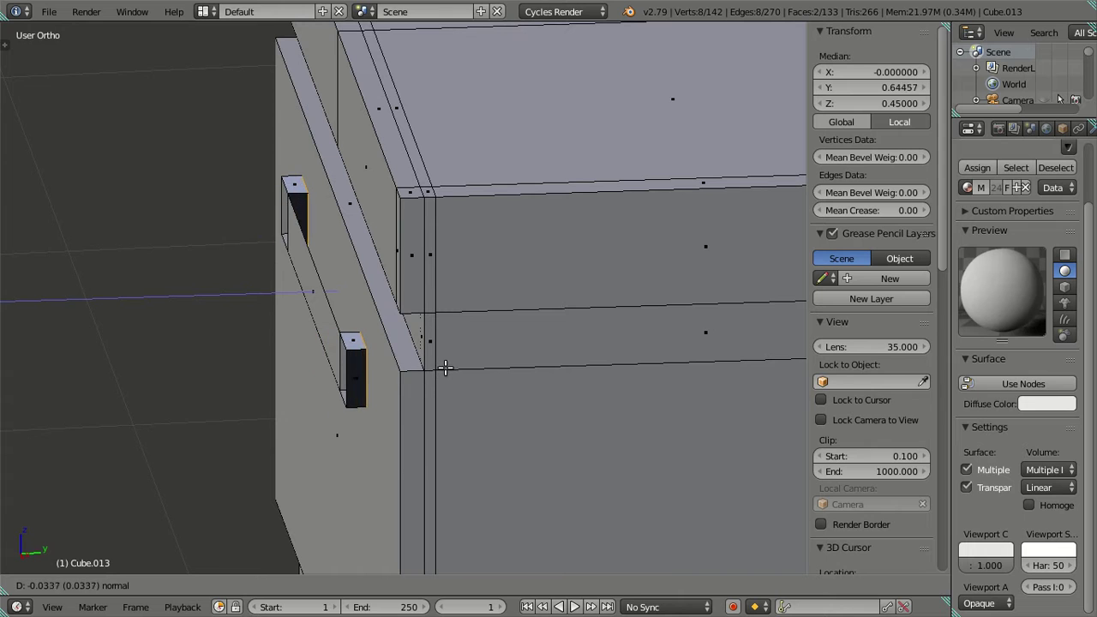
right_click(449, 368)
right_click(364, 435)
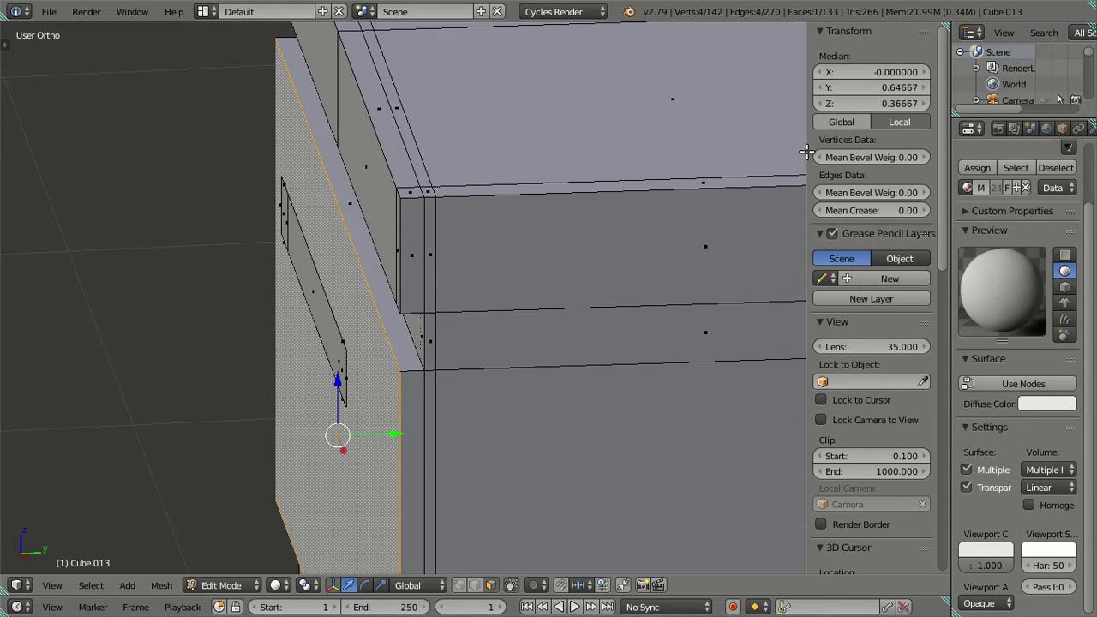
left_click(900, 88)
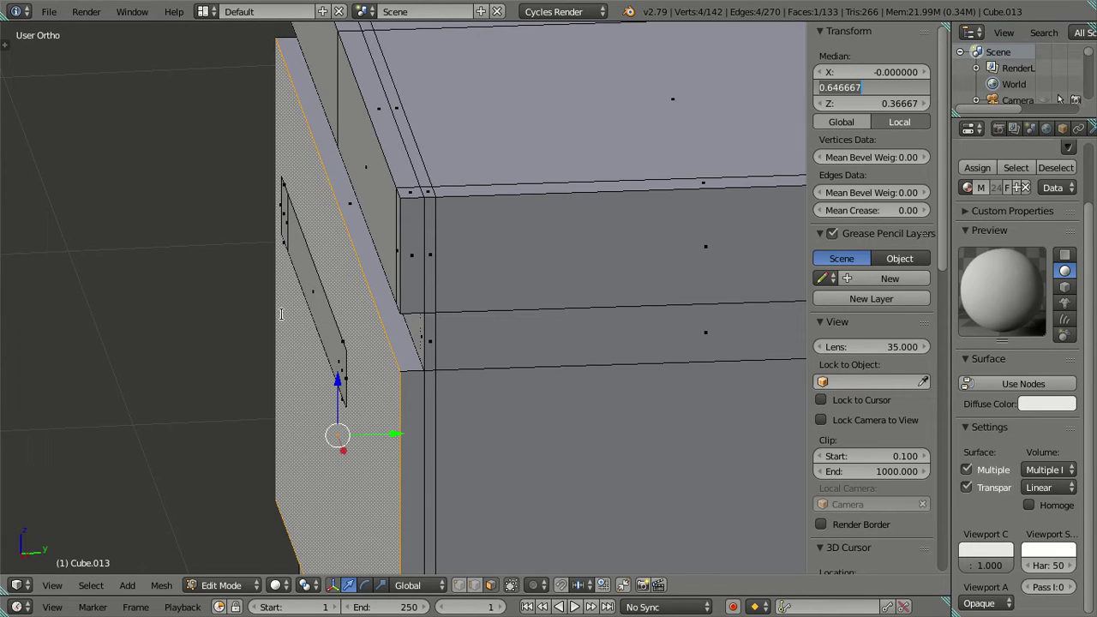
key("Return")
key("ctrl+z")
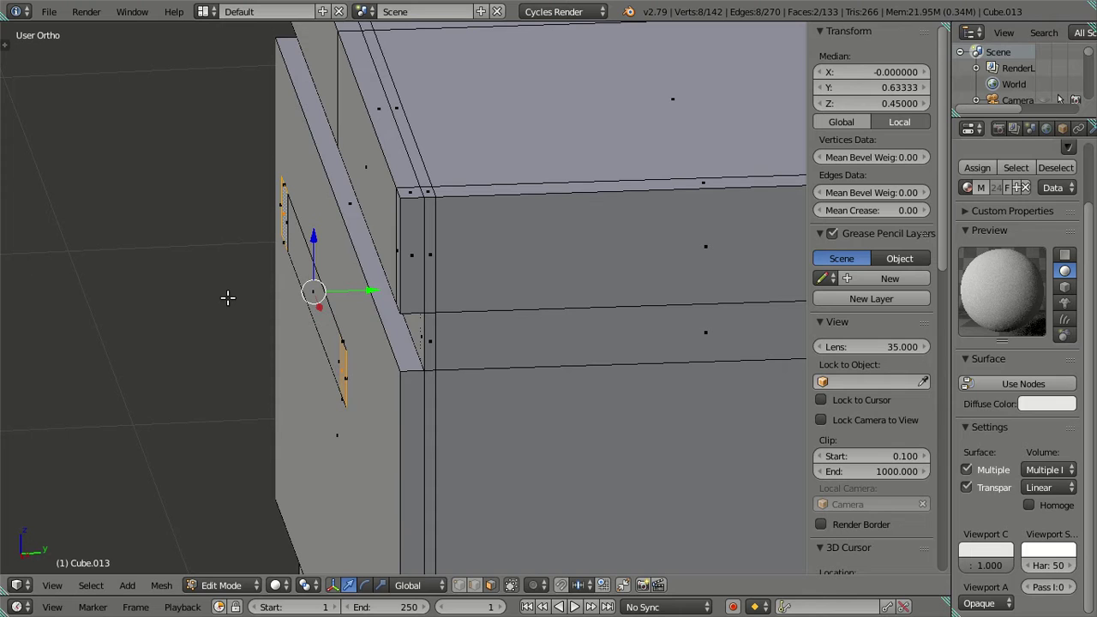
key("e")
left_click(578, 244)
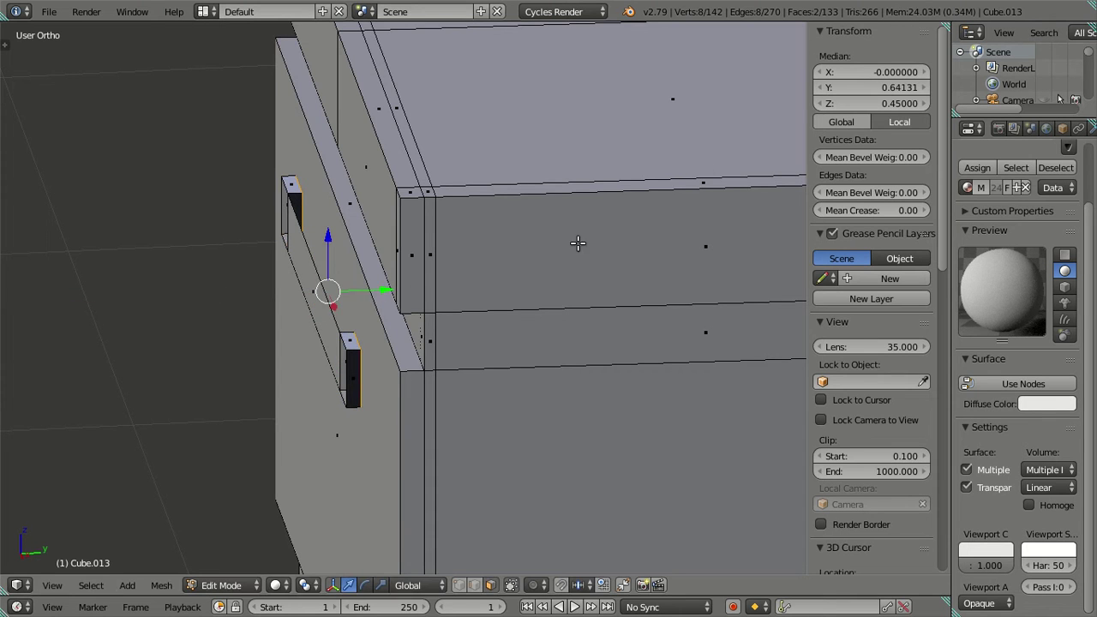
right_click(360, 214)
left_click_drag(878, 89, 867, 89)
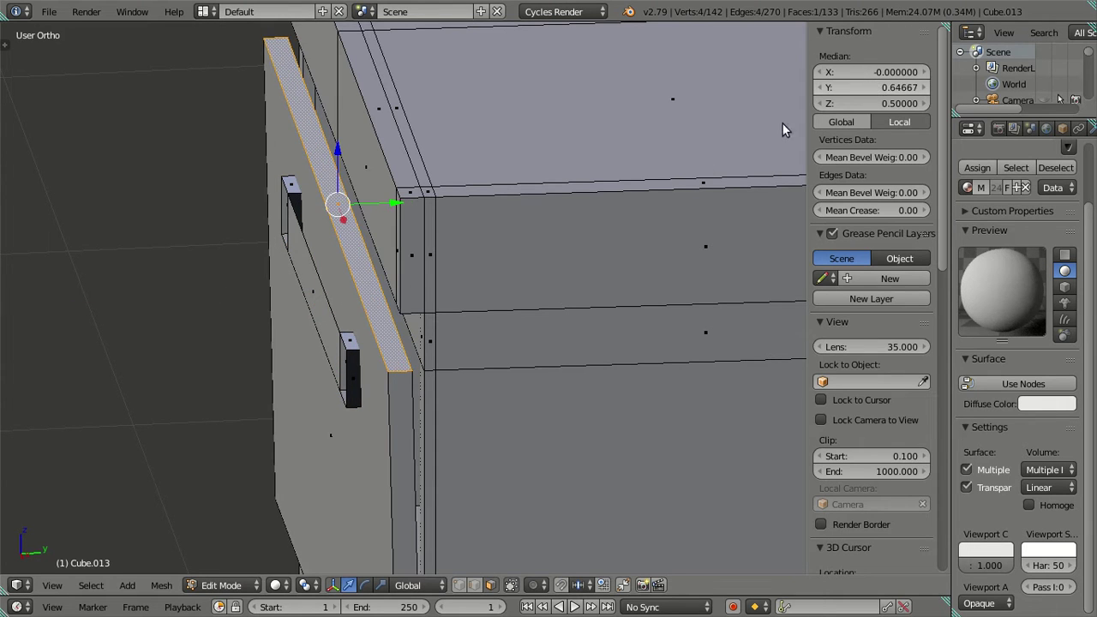
key("ctrl+z")
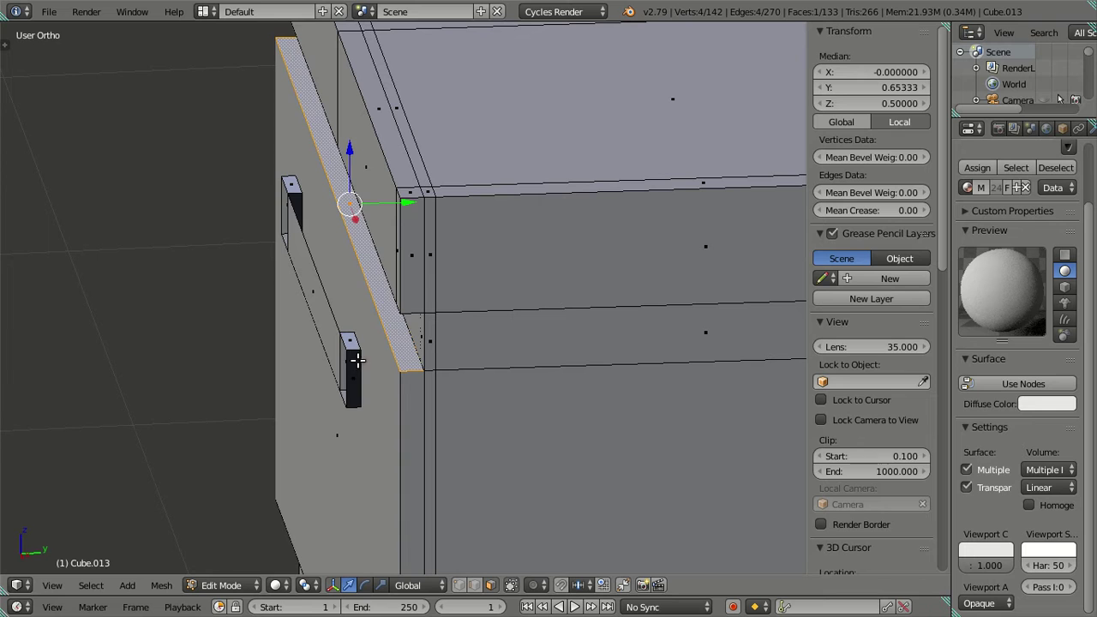
key("ctrl+z")
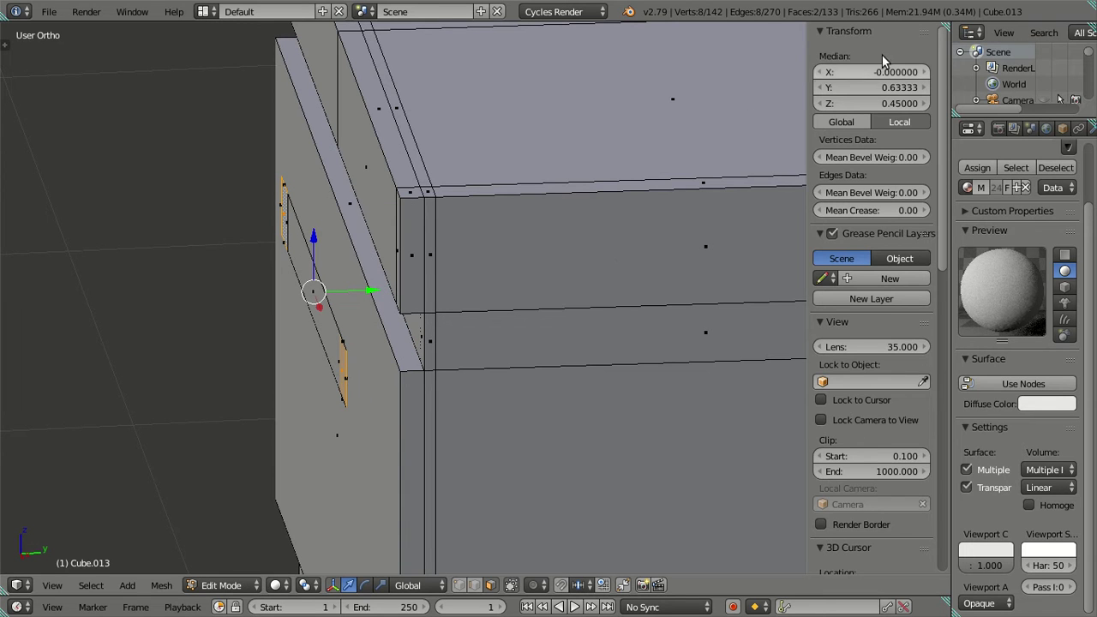
key("ctrl+z")
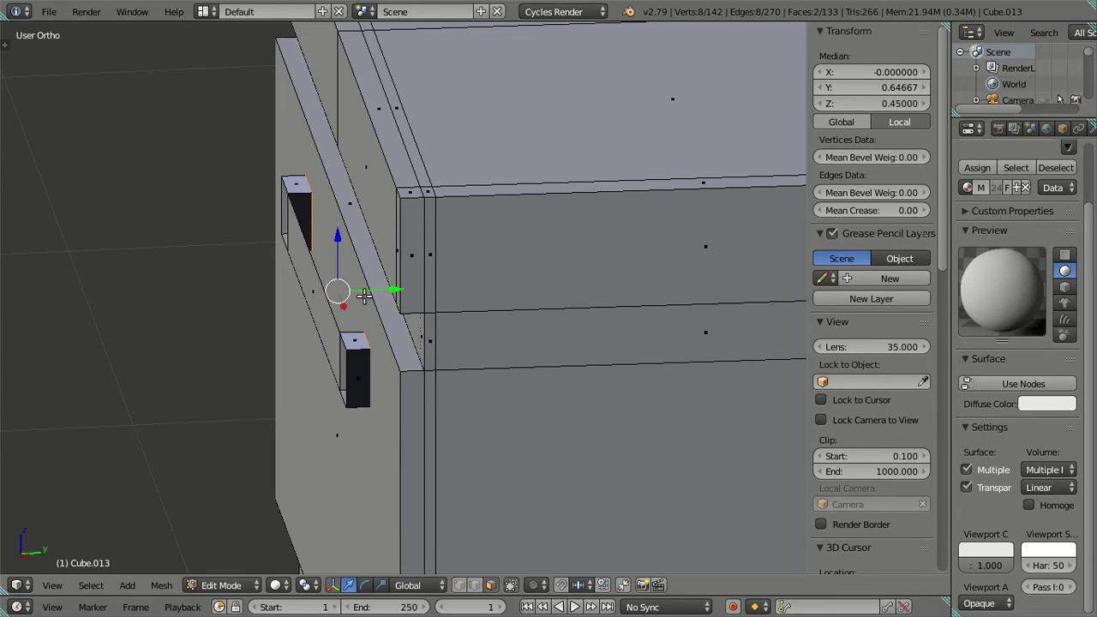
In wireframe view, add a loop cut through the middle of each block
middle_click_drag(365, 296, 382, 295)
key("a")
scroll(373, 329, "up", 3)
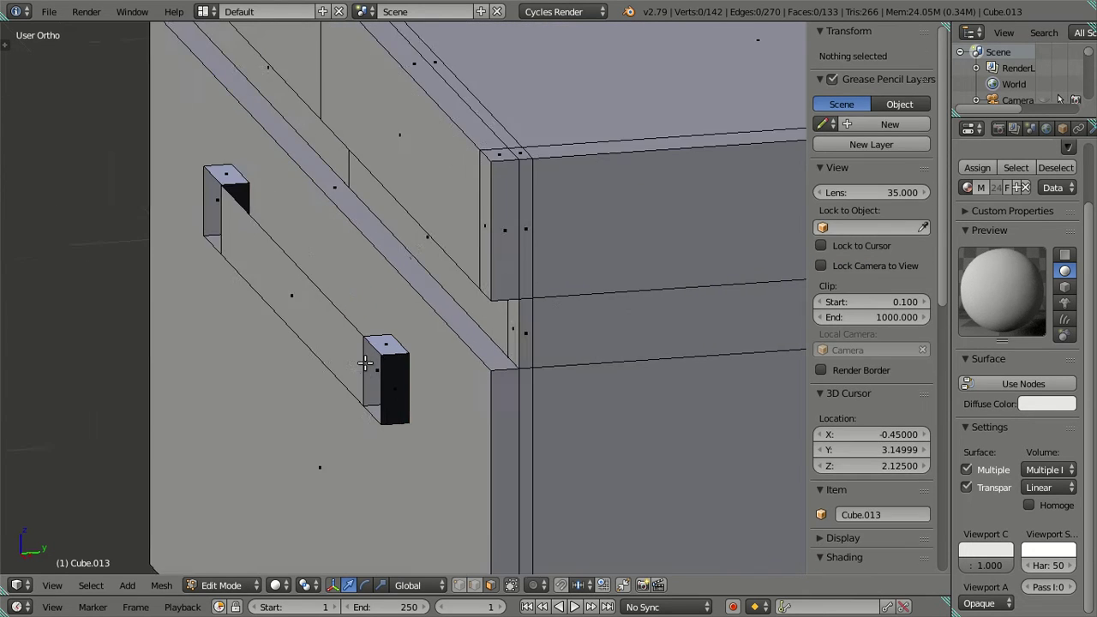
key("z")
middle_click_drag(369, 378, 387, 407)
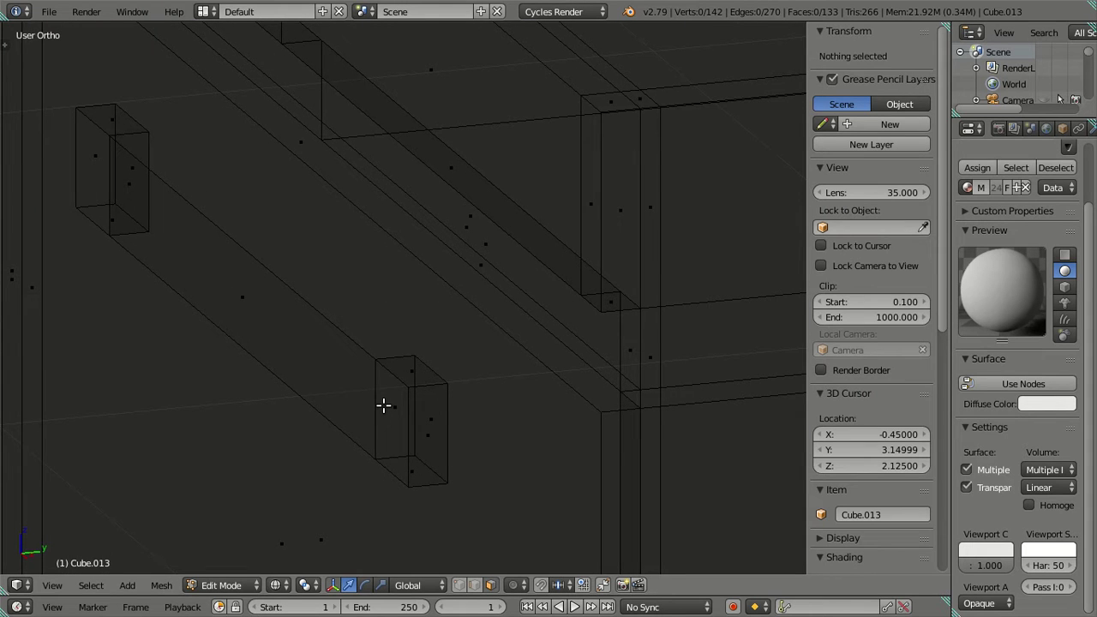
right_click(383, 405)
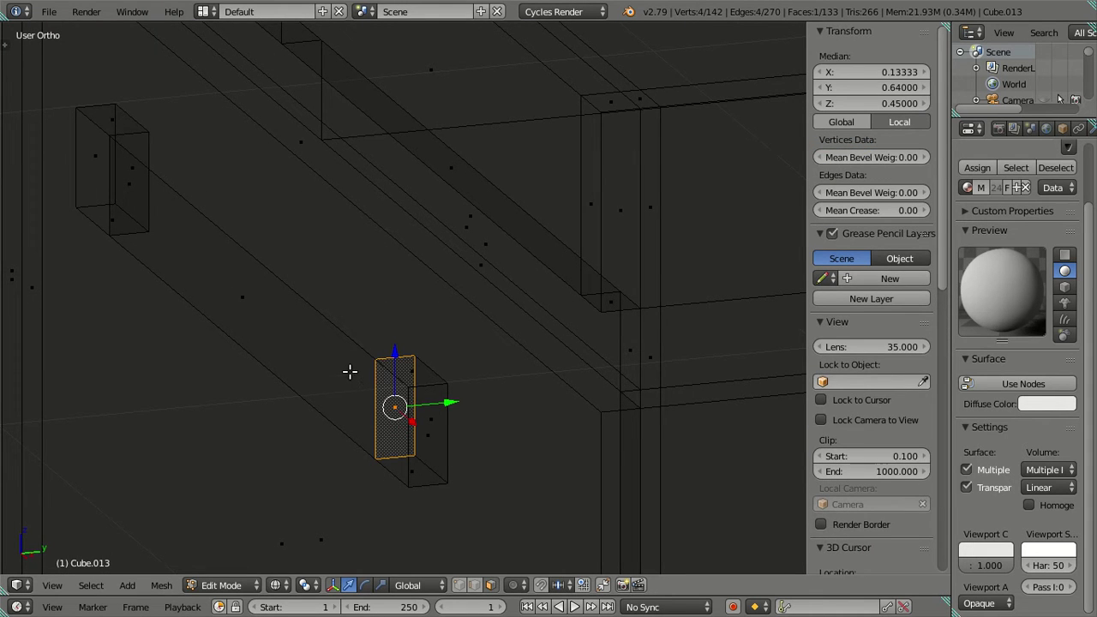
scroll(413, 359, "up", 1)
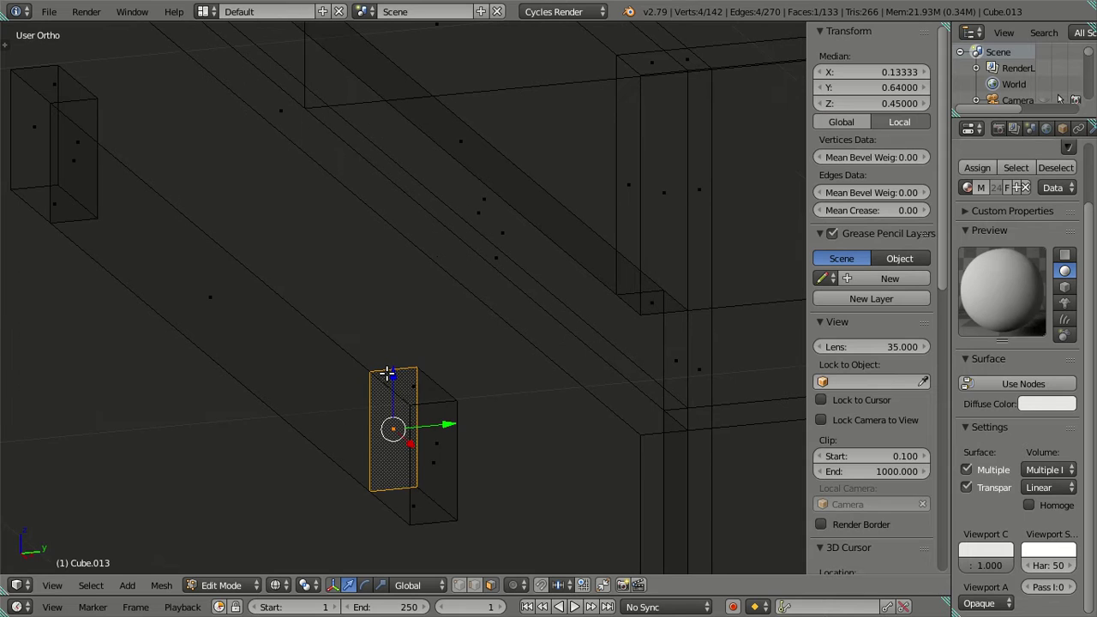
key("ctrl+e")
key("ctrl+r")
left_click(411, 377)
key("ctrl+r")
left_click(88, 103)
In solid shading and face mode, select the lower block's inner side face
key("a")
key("z")
middle_click_drag(343, 408, 514, 429, "shift")
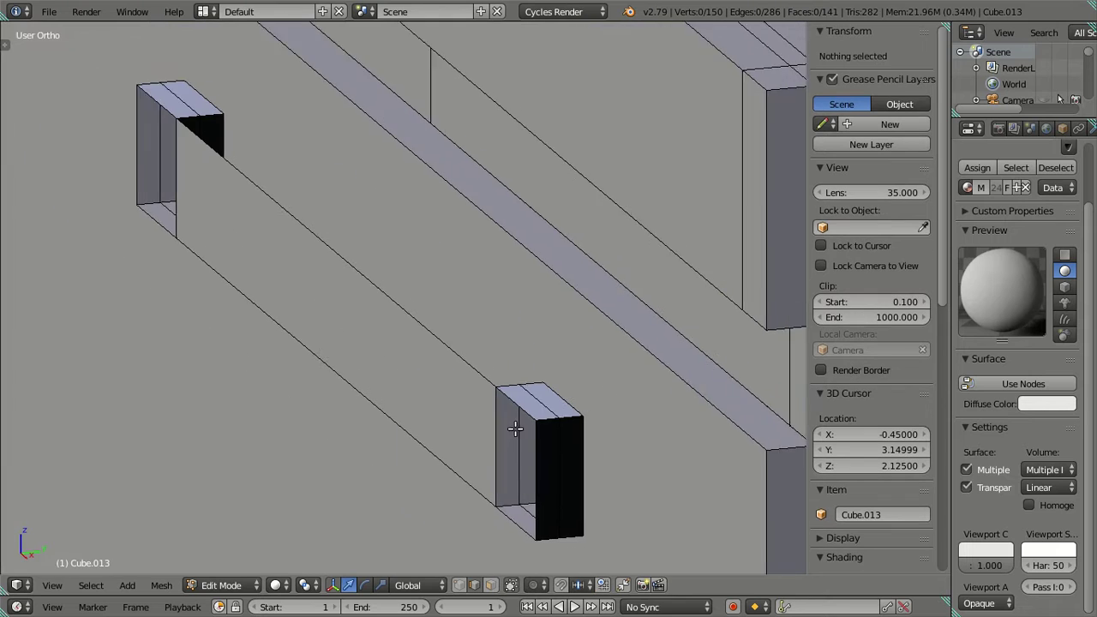
right_click(540, 441)
key("ctrl+Tab")
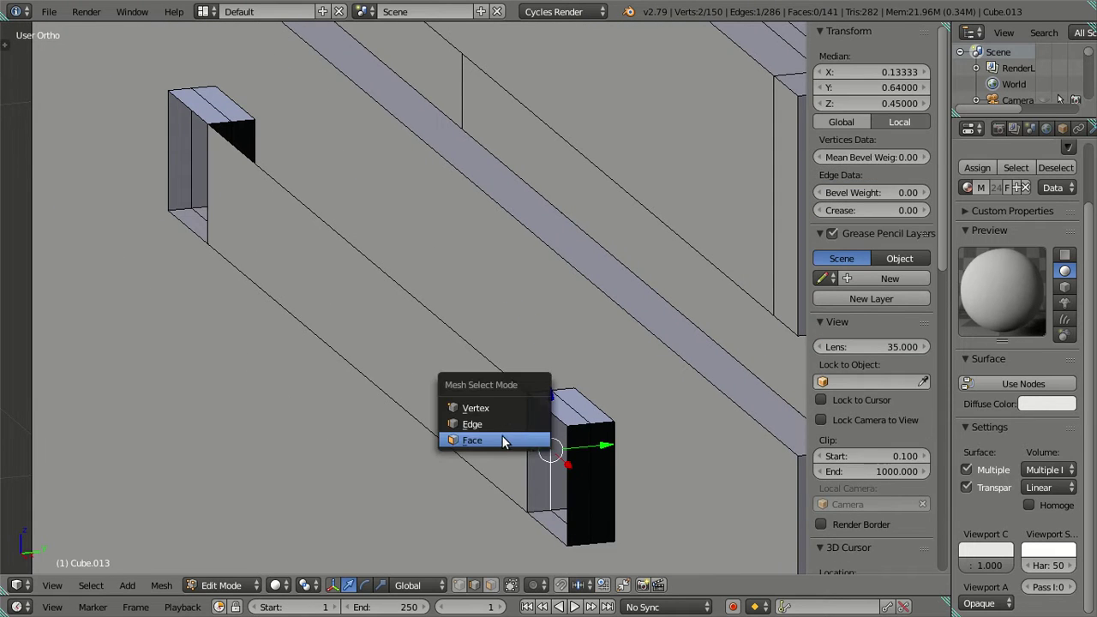
left_click(531, 441)
right_click(535, 447)
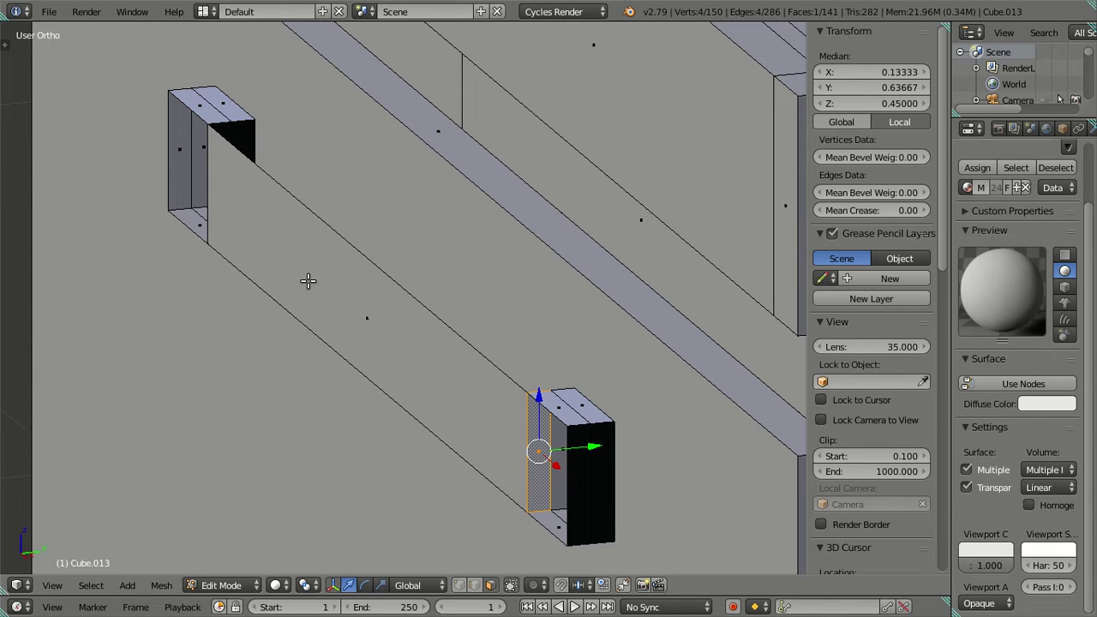
Add the long strip face and the other block's narrow face, then delete all three faces
right_click(307, 280, "shift")
key("KP_Decimal")
mouse_move(350, 267)
middle_mouse_down()
mouse_move(528, 235)
mouse_move(460, 265)
middle_mouse_up()
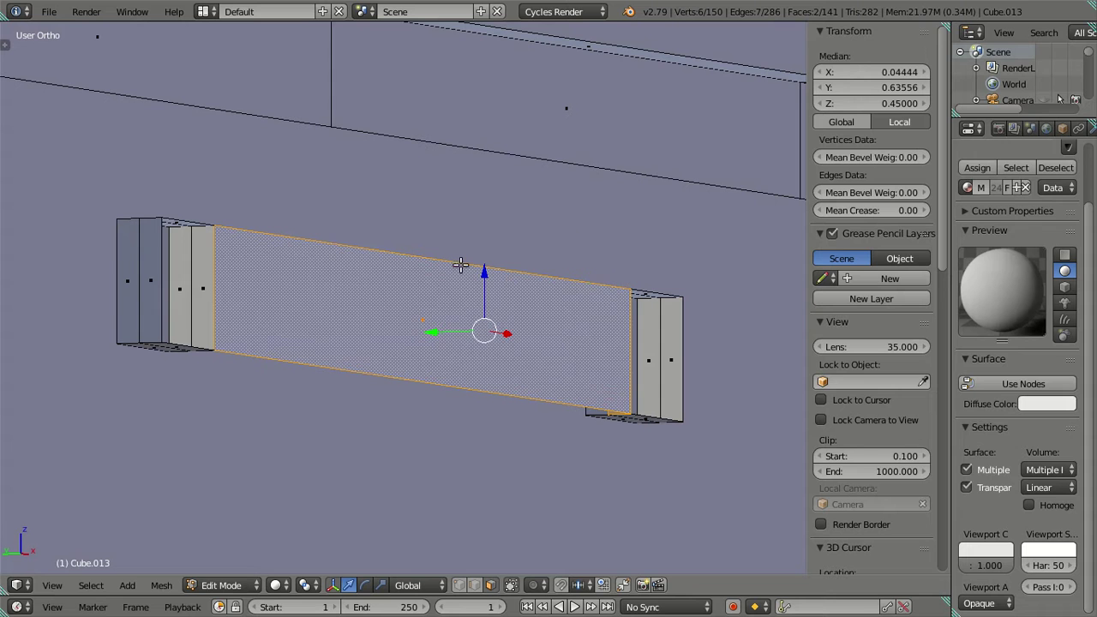
right_click(202, 291, "shift")
key("x")
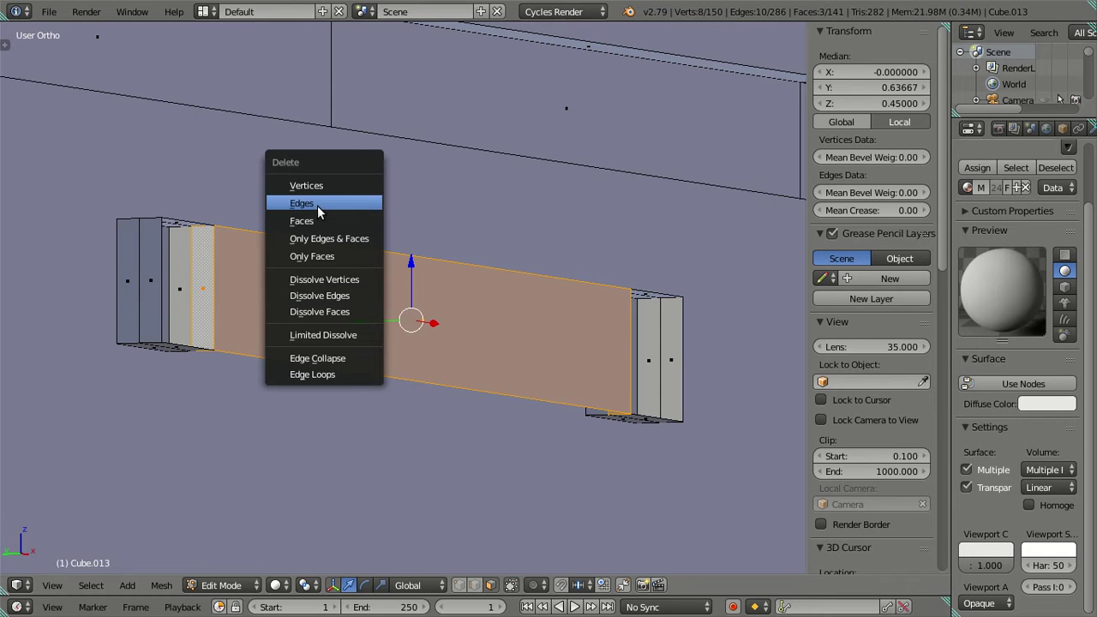
left_click(310, 220)
middle_click_drag(368, 335, 118, 338)
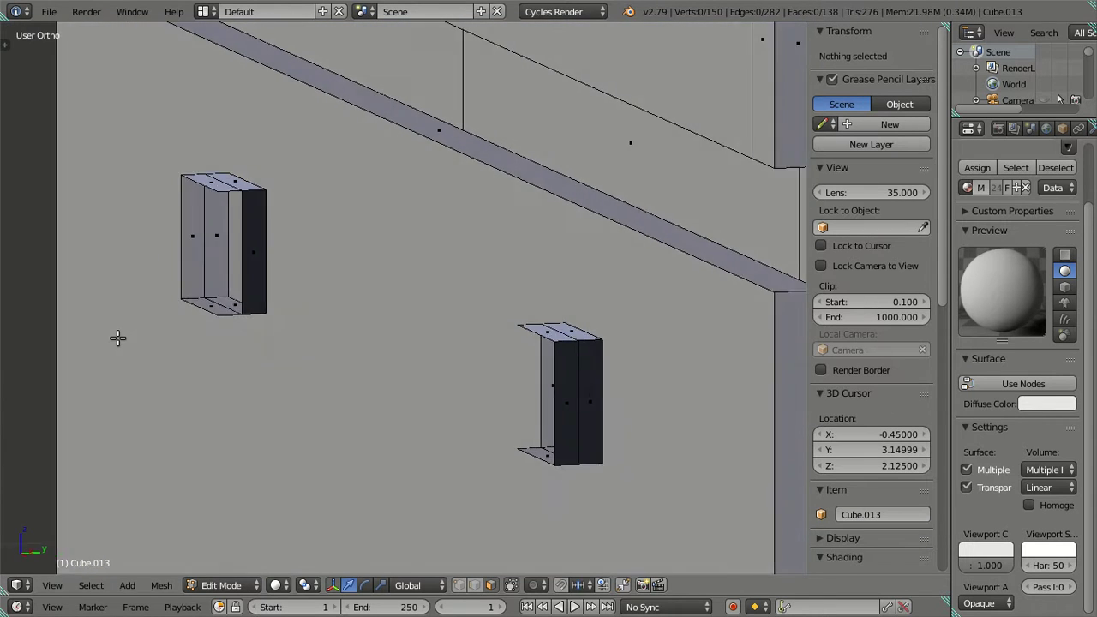
In edge select mode, fill the first face of the bar between the two end blocks
key("KP_8")
key("ctrl+Tab")
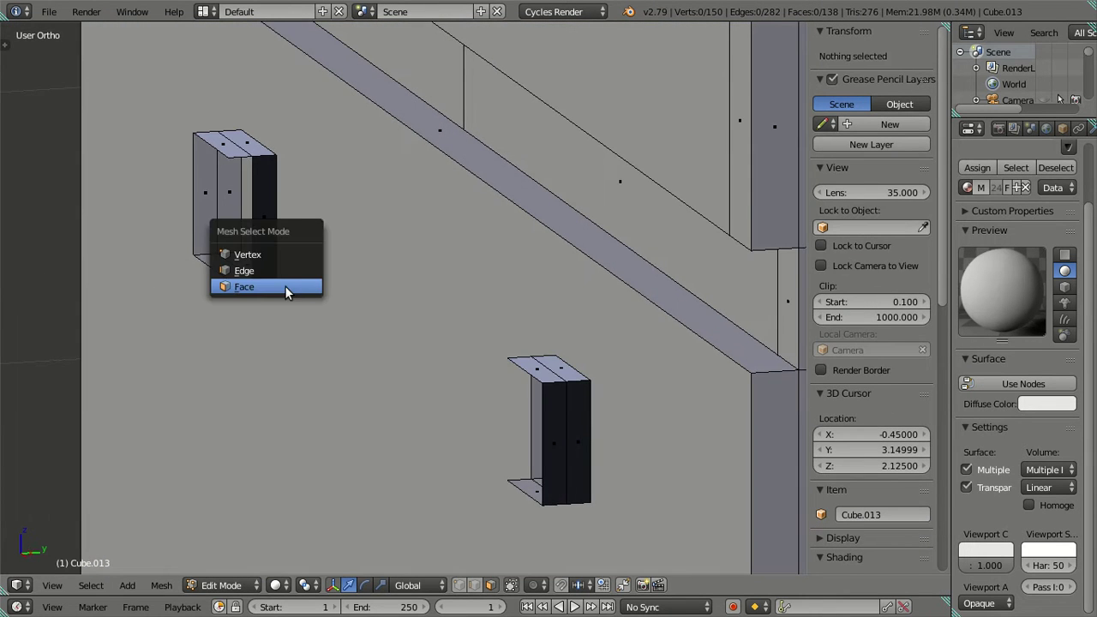
left_click(271, 282)
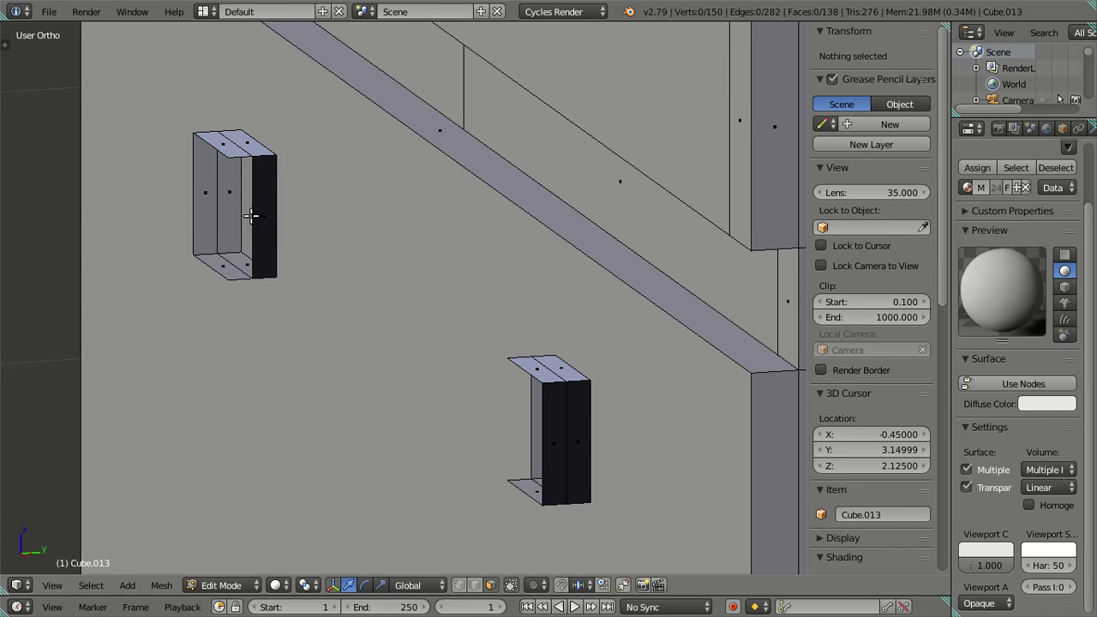
key("ctrl+Tab")
left_click(246, 204)
right_click(251, 205)
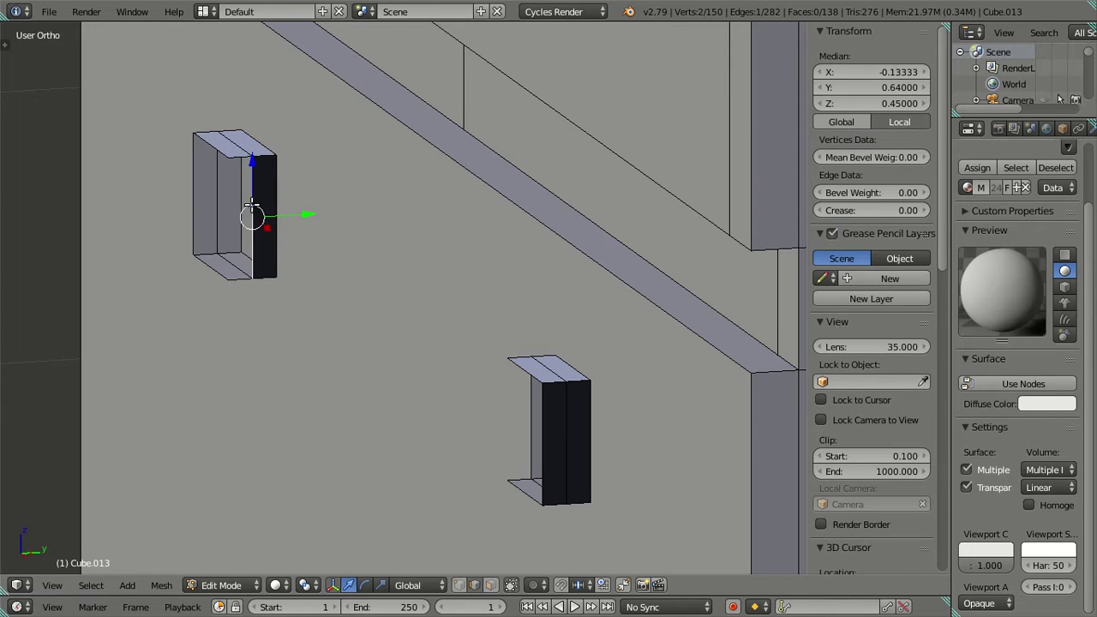
key("t")
right_click(557, 430, "shift")
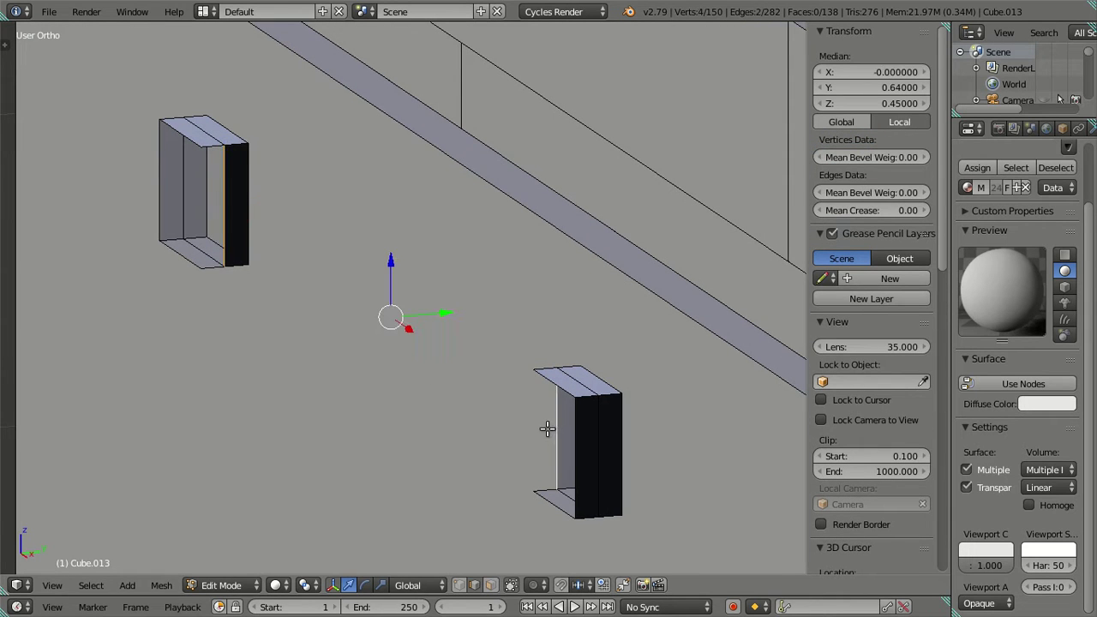
key("f")
Fill the bar's top face and its underside between the end blocks
right_click(208, 149)
right_click(265, 176, "shift")
right_click(536, 367, "shift")
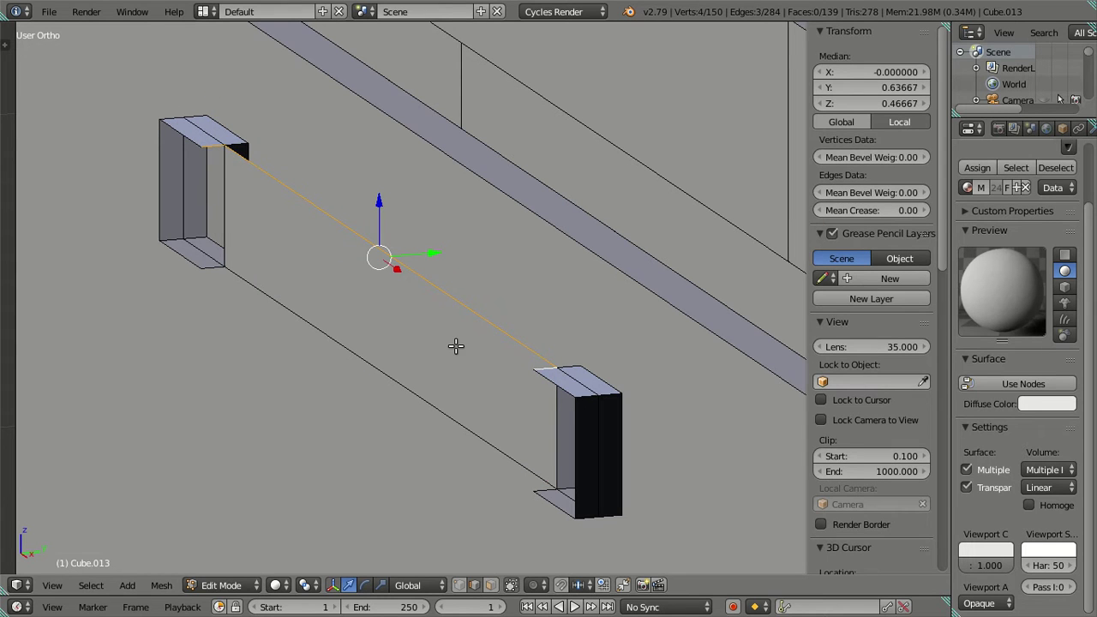
key("f")
right_click(240, 279)
right_click(490, 479, "shift")
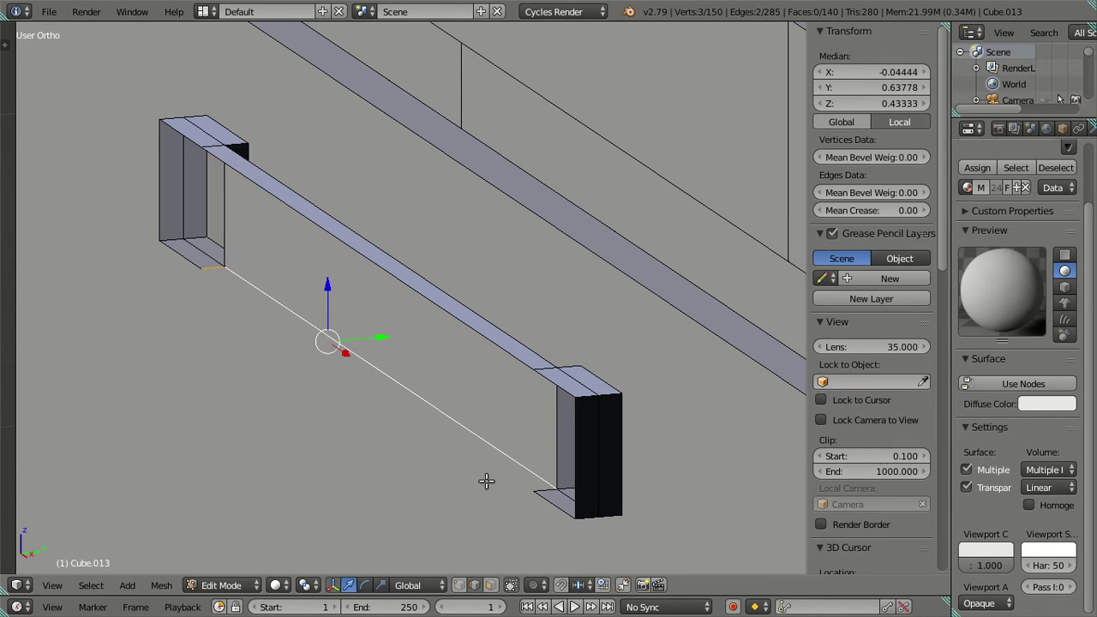
right_click(540, 485, "shift")
key("f")
From a steeper angle, fill the bar's side face between its top and lower edges
key("a")
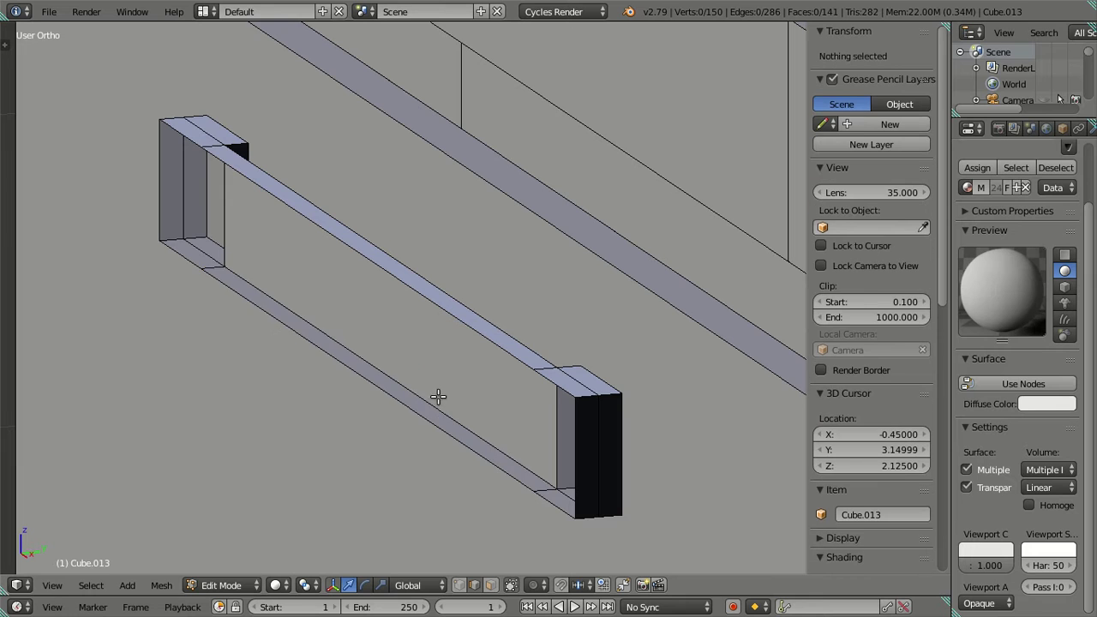
key("t")
middle_click_drag(435, 397, 484, 399)
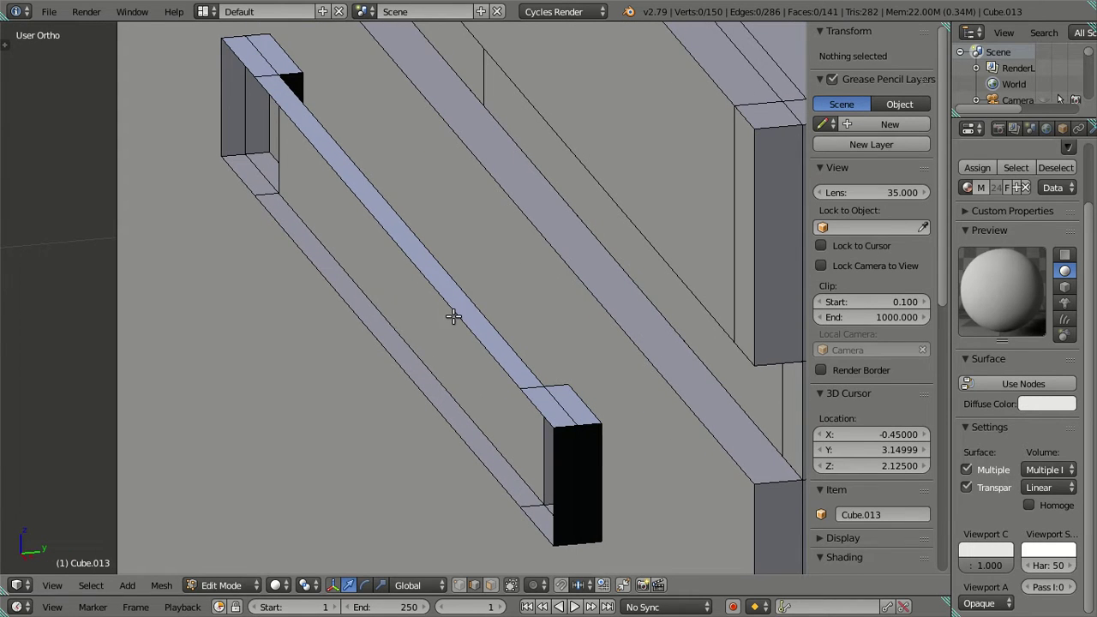
right_click(453, 316)
right_click(413, 367, "shift")
left_click(411, 367)
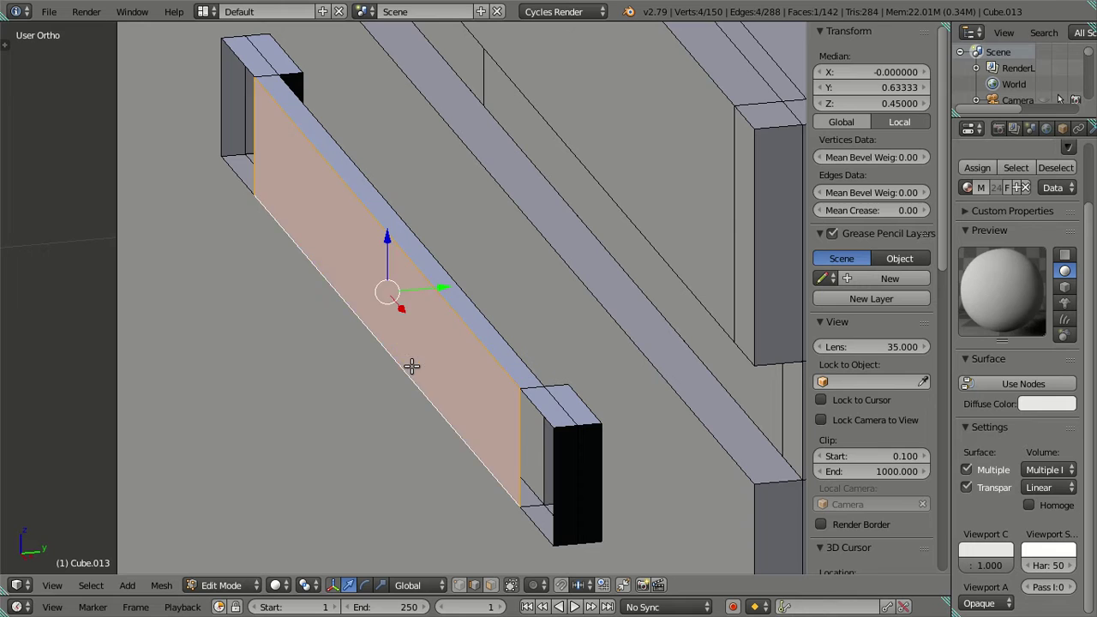
key("a")
key("a")
Cap both the right and left ends of the bar with faces
right_click(529, 435)
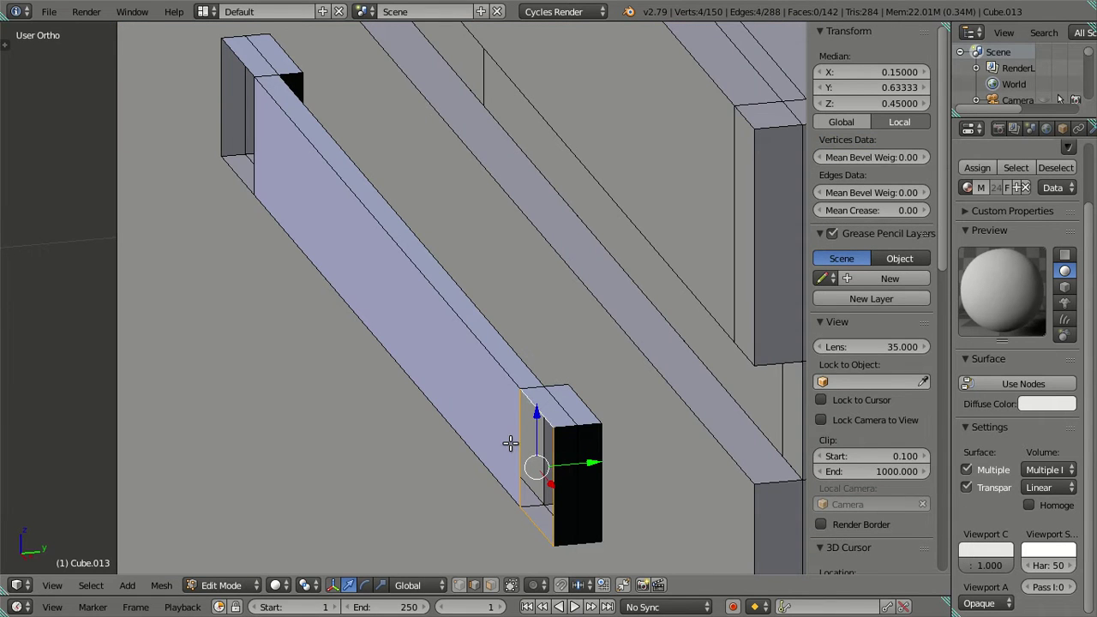
key("f")
middle_click_drag(267, 157, 322, 275, "shift")
right_click(267, 213)
right_click(298, 237, "shift")
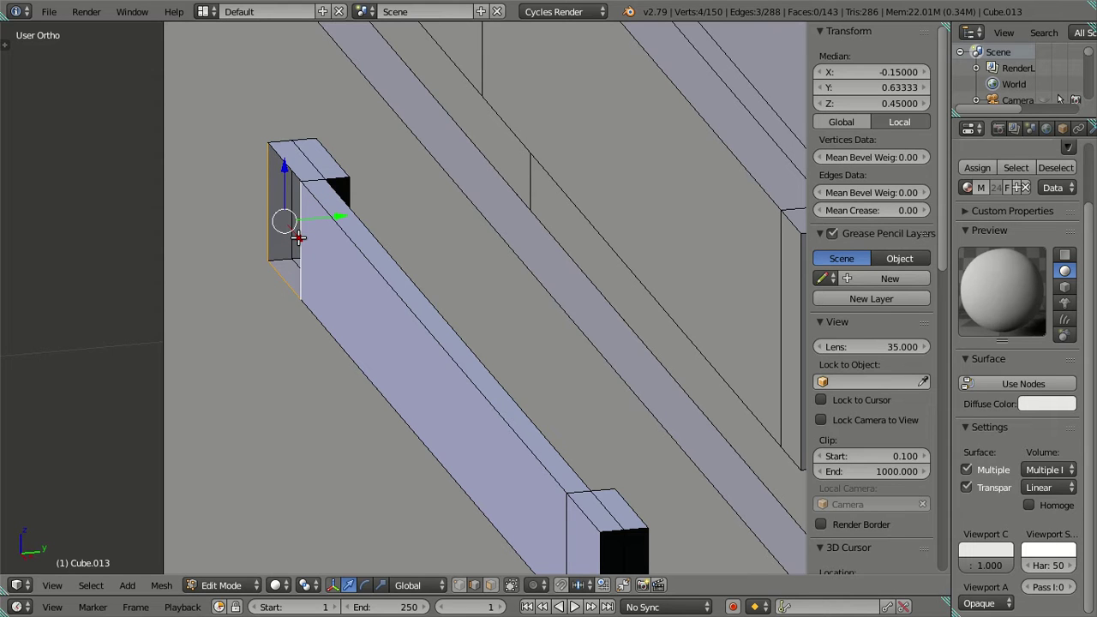
key("f")
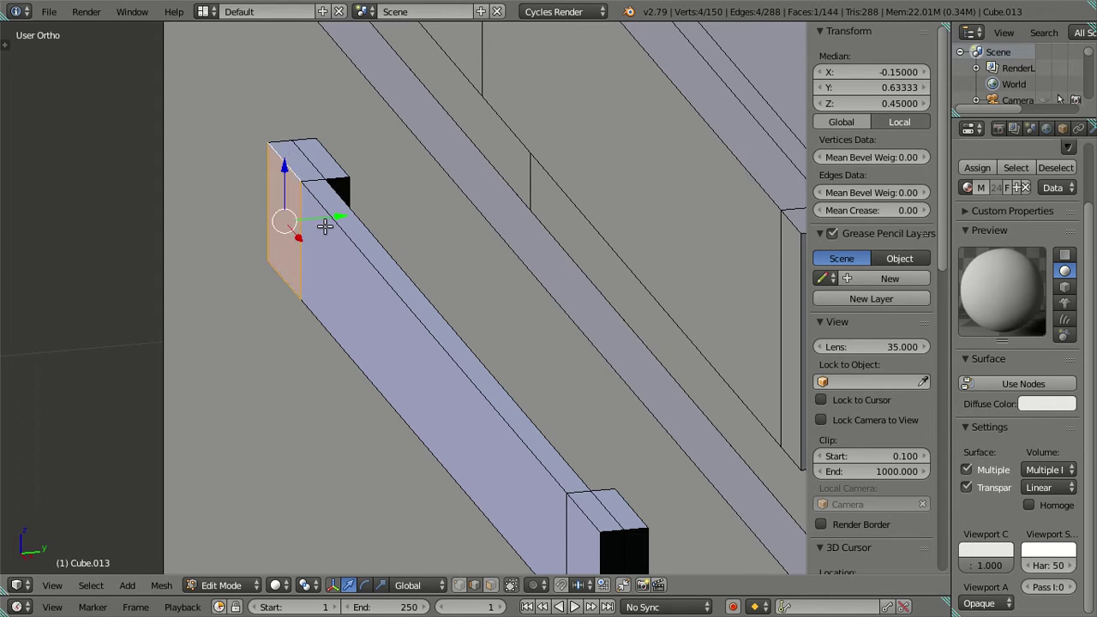
key("a")
scroll(343, 247, "down", 2)
Orbit and zoom around the new bar to inspect it from above and below
middle_click_drag(507, 377, 452, 238, "shift")
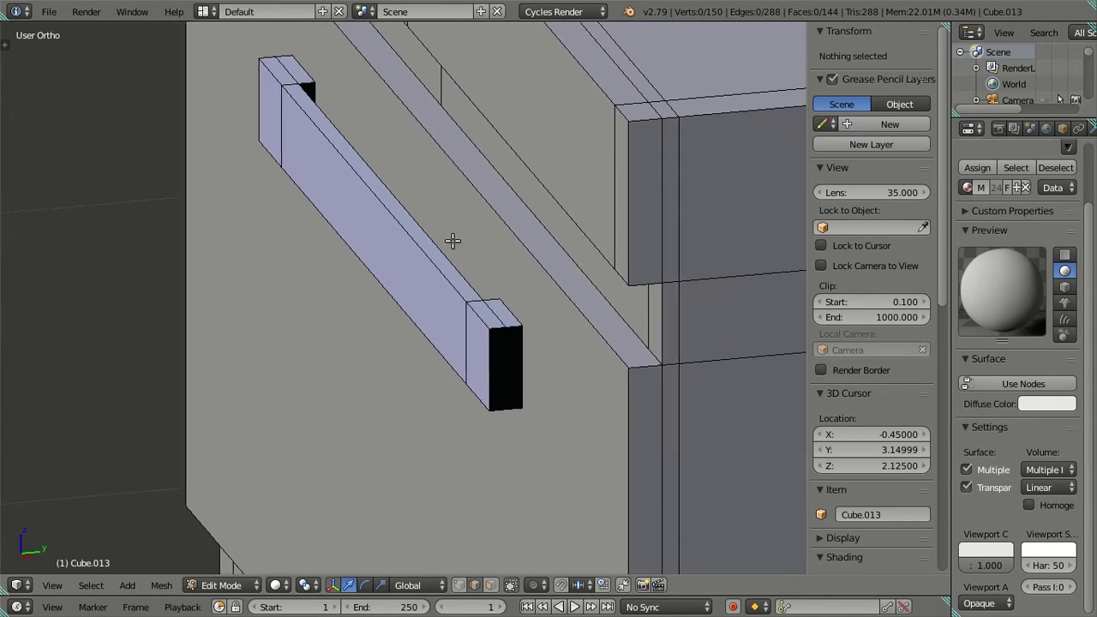
scroll(476, 324, "up", 2)
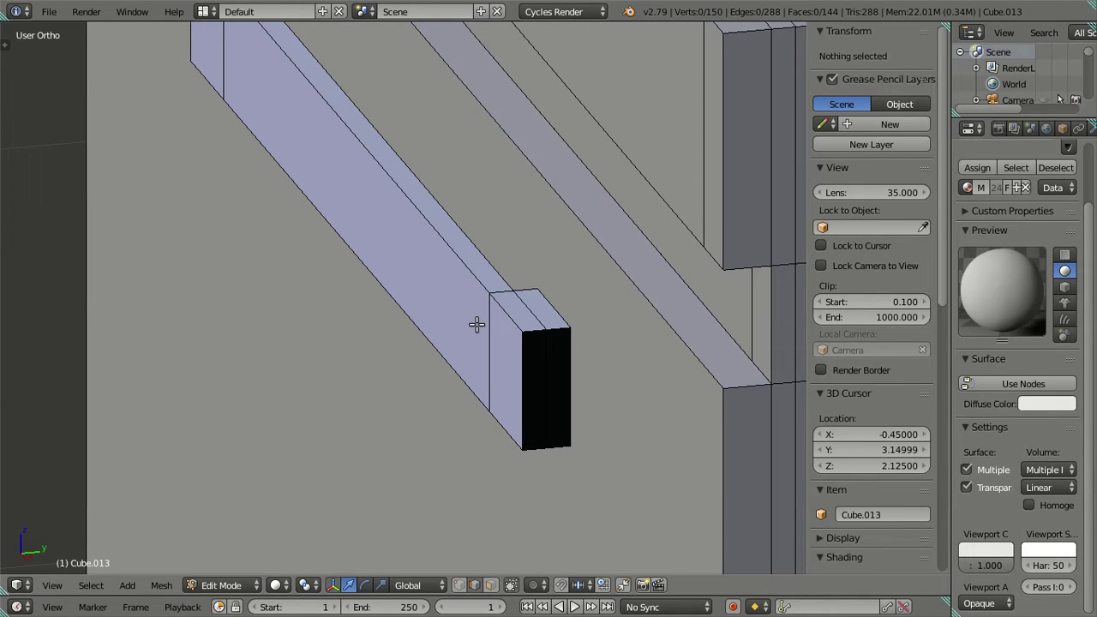
mouse_move(476, 323)
middle_mouse_down()
mouse_move(528, 320)
mouse_move(551, 341)
middle_mouse_up()
scroll(548, 340, "down", 3)
scroll(557, 381, "up", 3)
scroll(557, 381, "down", 3)
mouse_move(571, 417)
middle_mouse_down()
mouse_move(579, 452)
mouse_move(567, 445)
middle_mouse_up()
scroll(573, 441, "up", 3)
mouse_move(565, 391)
middle_mouse_down()
mouse_move(548, 374)
mouse_move(560, 365)
middle_mouse_up()
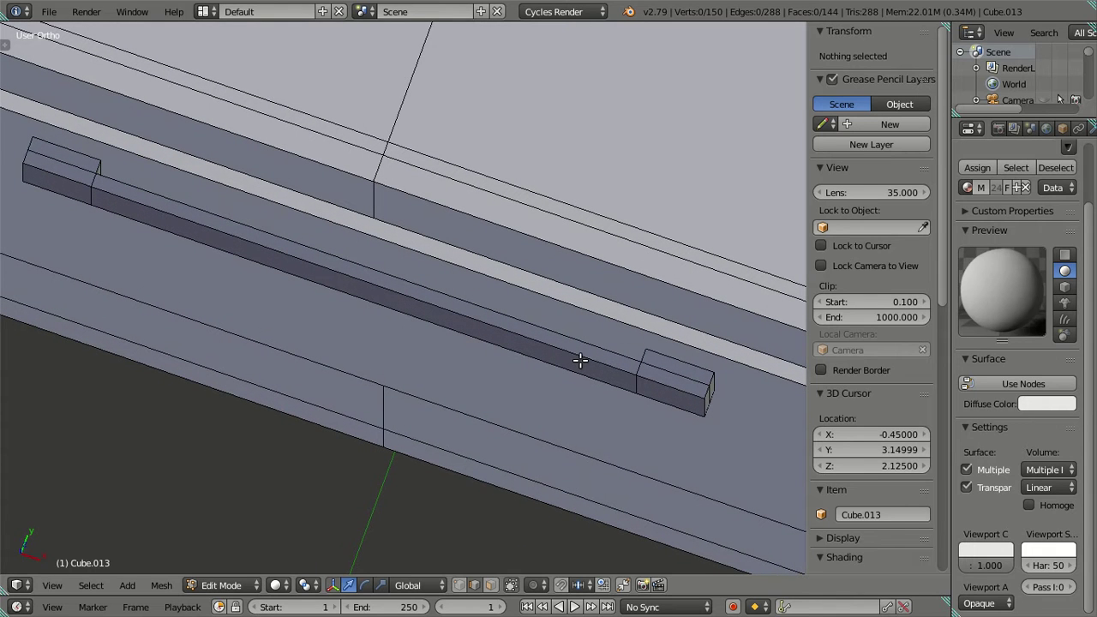
mouse_move(580, 360)
middle_mouse_down()
mouse_move(595, 314)
mouse_move(550, 337)
mouse_move(496, 281)
middle_mouse_up()
Switch to vertex select and view the bar straight on in Front Ortho
key("ctrl+Tab")
left_click(543, 325)
scroll(495, 281, "up", 2)
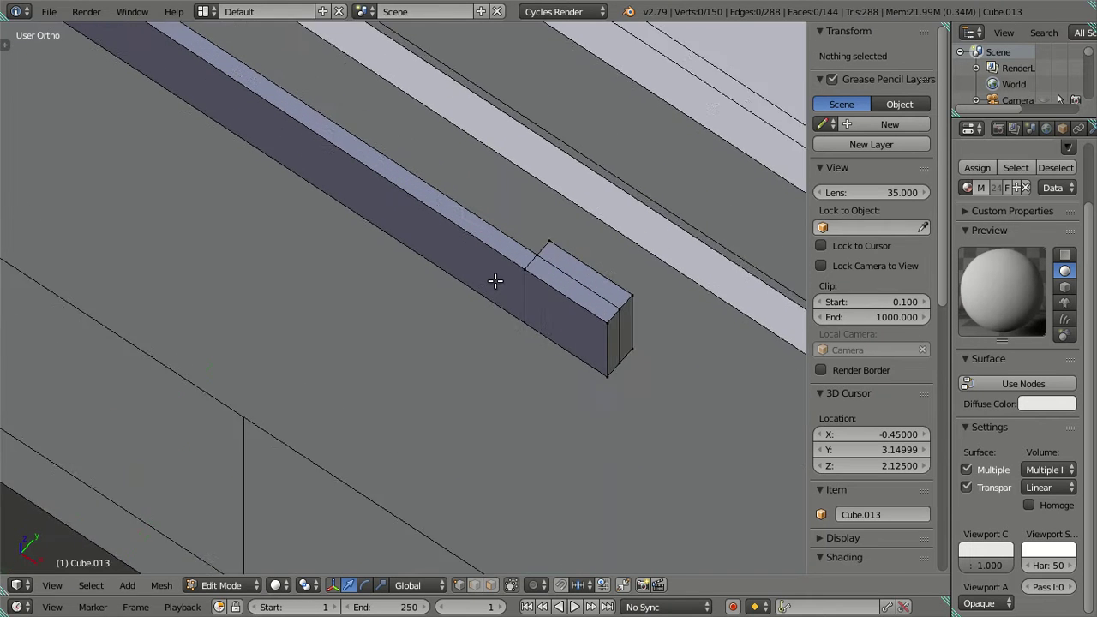
scroll(495, 281, "up", 1)
key("a")
key("a")
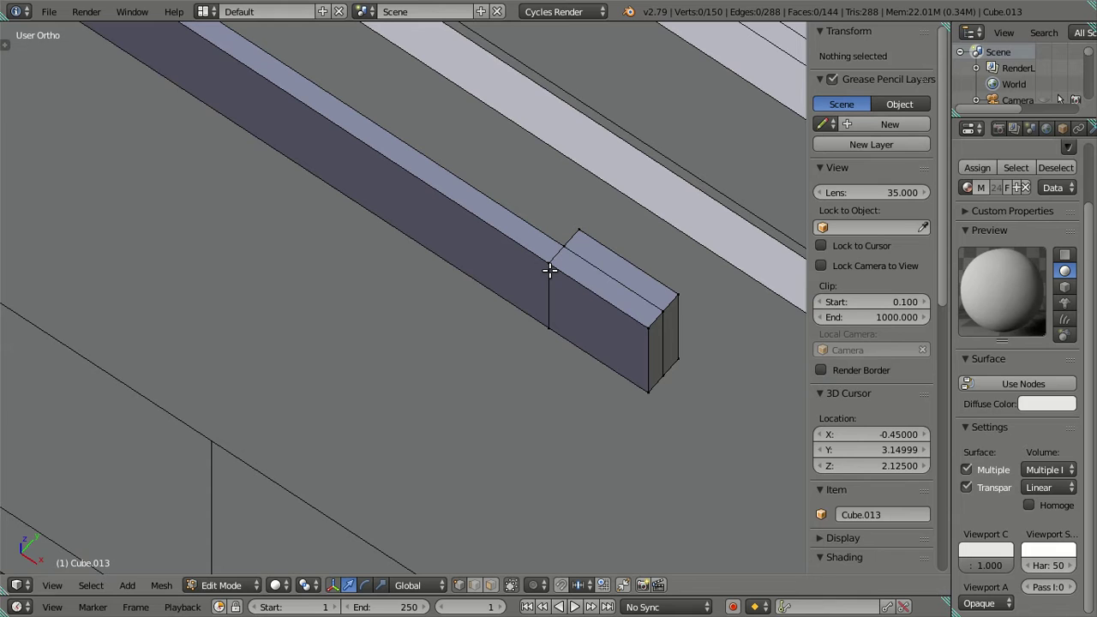
scroll(482, 254, "down", 3)
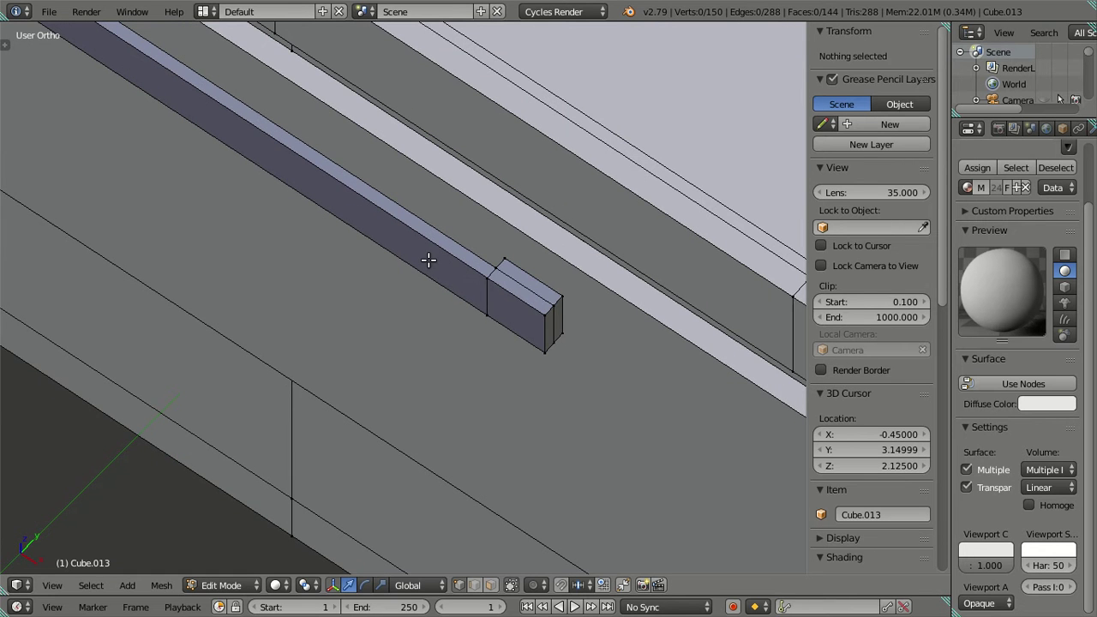
key("KP_1")
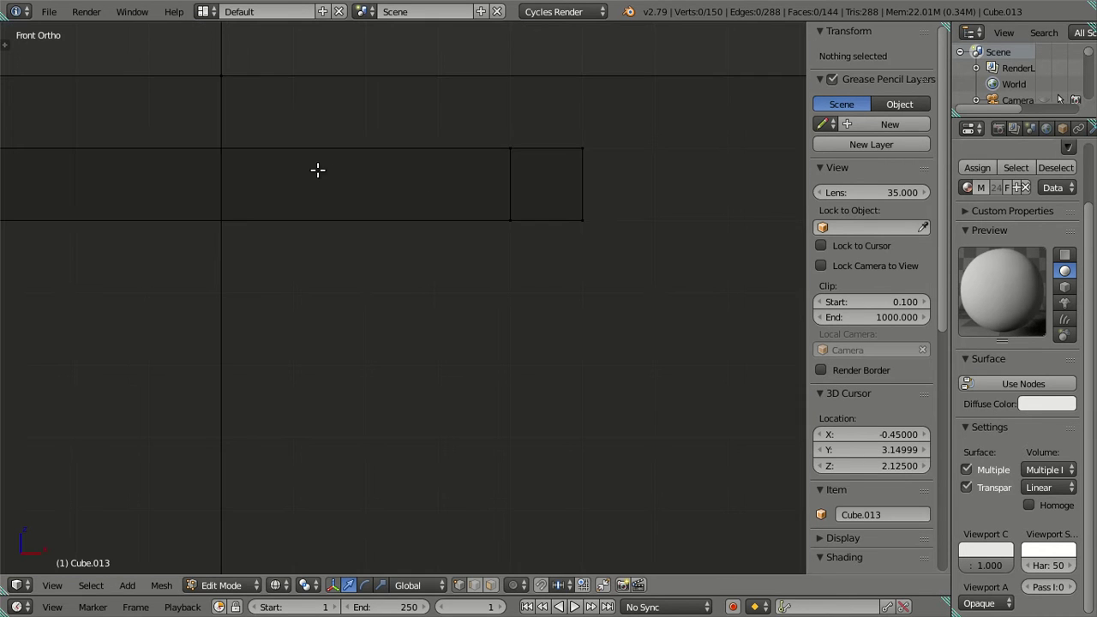
middle_click_drag(318, 169, 477, 277, "shift")
key("ctrl+r")
Add seven evenly spaced loop cuts across the bar, then undo them
scroll(436, 231, "up", 1)
scroll(436, 231, "up", 2)
scroll(436, 230, "up", 1)
scroll(436, 230, "up", 1)
scroll(436, 231, "up", 1)
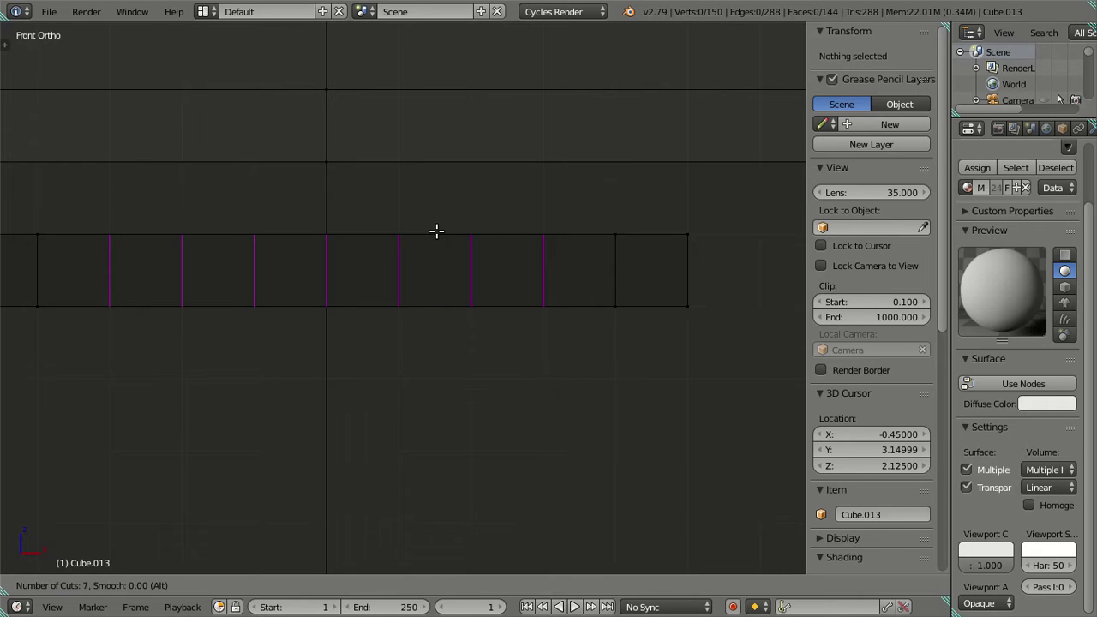
left_click(437, 230)
right_click(436, 231)
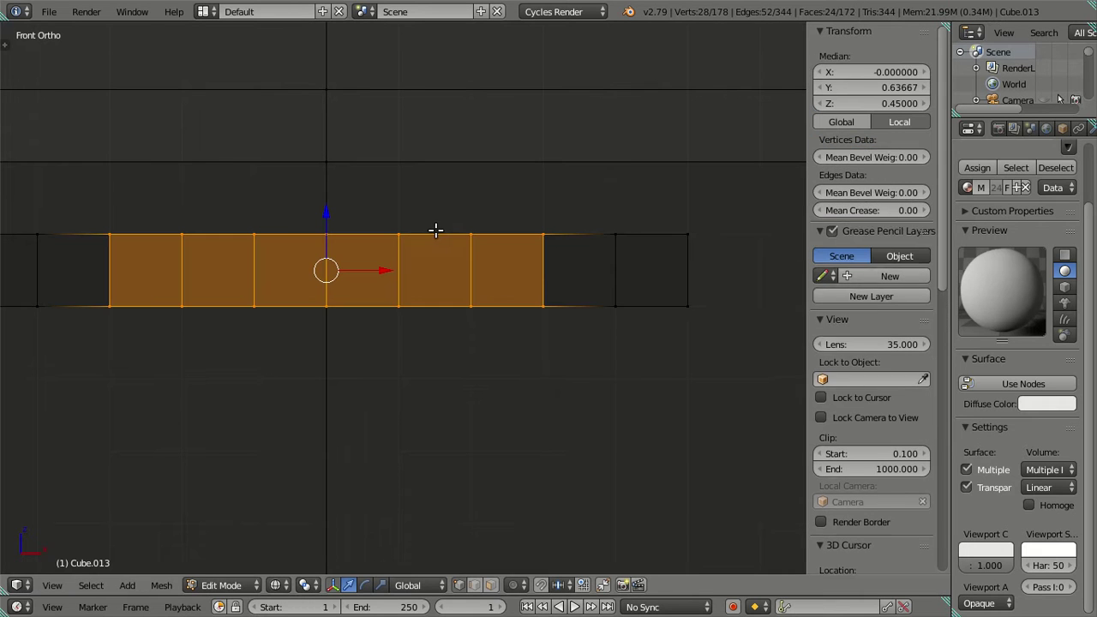
key("a")
In edge select mode, add seven evenly spaced loop cuts across the bar again
key("ctrl+Tab")
left_click(535, 289)
key("ctrl+Tab")
key("Down")
key("Return")
key("ctrl+r")
scroll(430, 229, "up", 2)
scroll(430, 229, "up", 1)
scroll(429, 229, "up", 2)
scroll(428, 228, "up", 1)
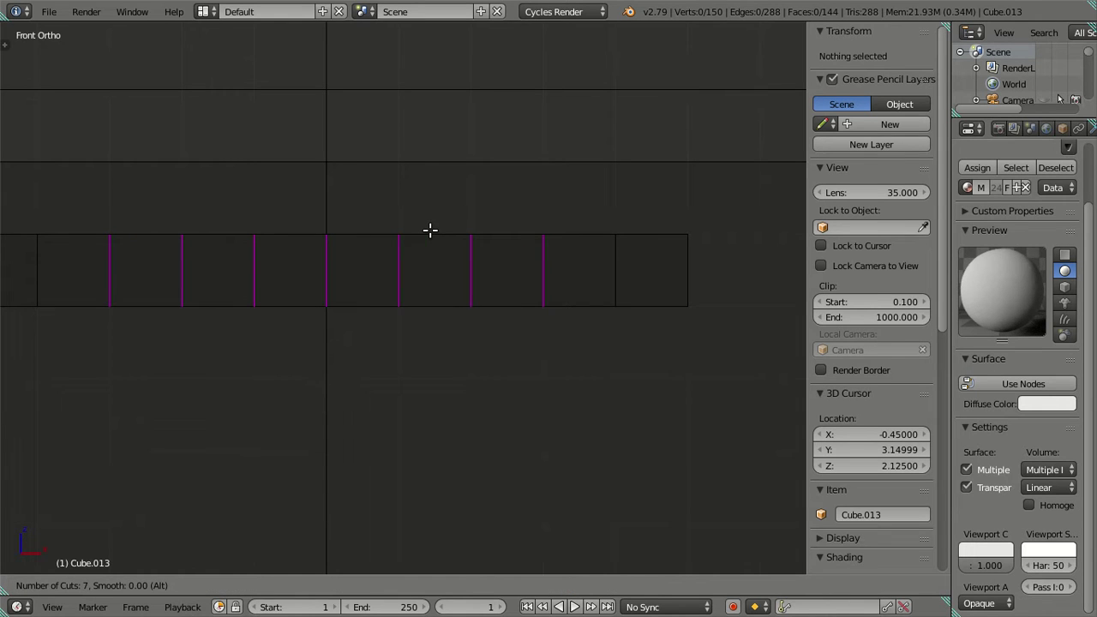
left_click(436, 236)
right_click(436, 237)
Keep the two outermost loops and dissolve the five middle loops
right_click(545, 269, "shift")
right_click(115, 264, "shift")
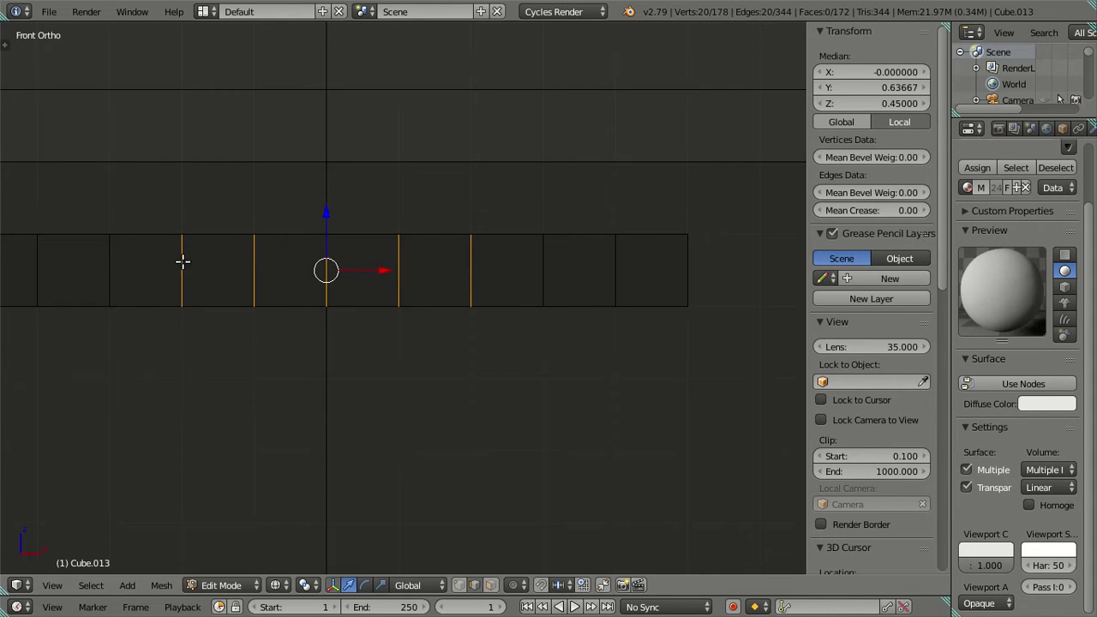
key("x")
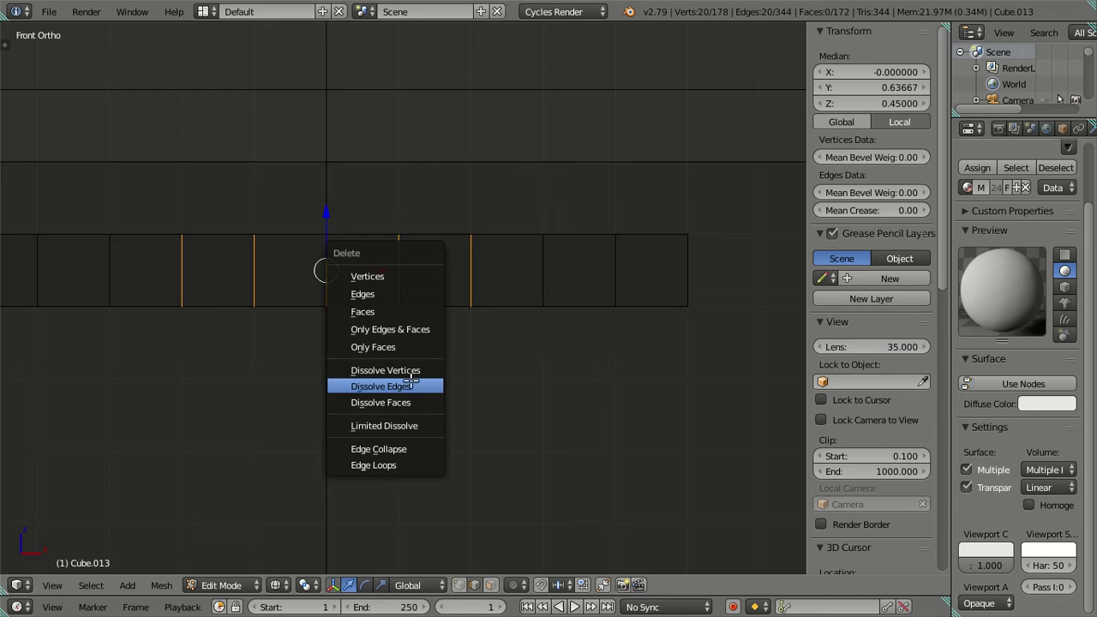
left_click(411, 380)
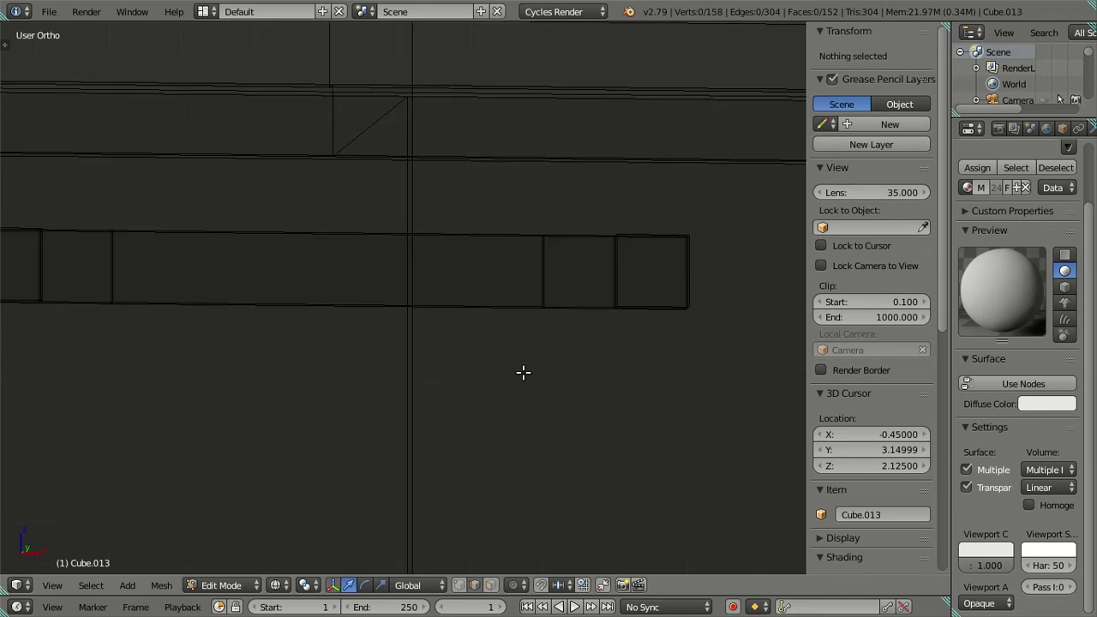
middle_click_drag(521, 371, 480, 416)
scroll(477, 409, "up", 1)
scroll(459, 367, "up", 3)
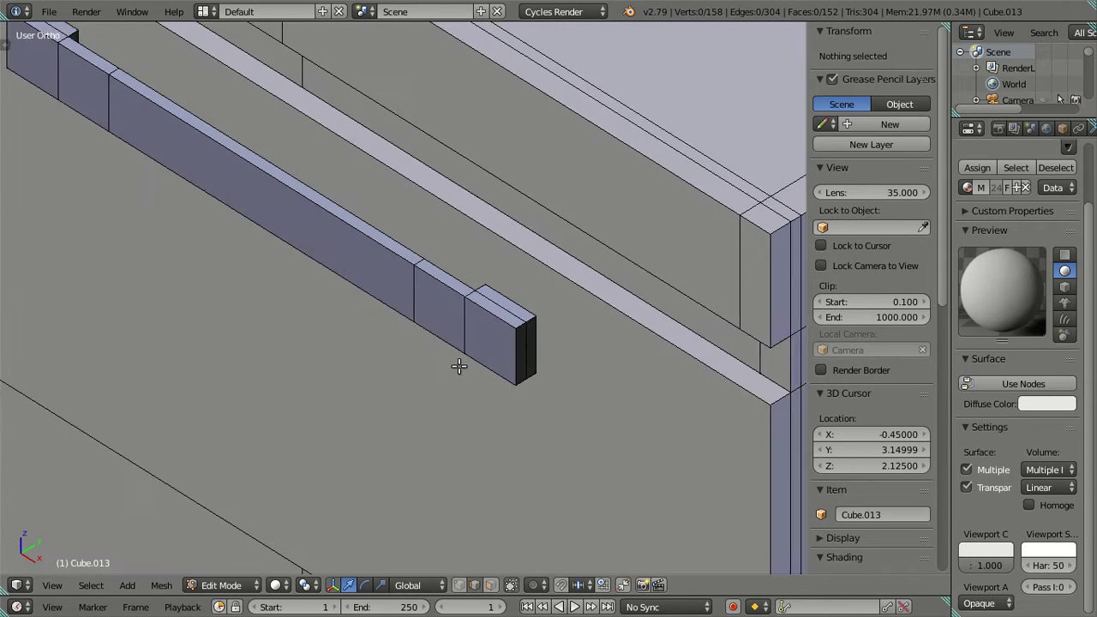
In vertex mode, merge the top and bottom corner vertex pairs at the bar's end
key("ctrl+Tab")
key("Up")
key("Return")
scroll(461, 347, "up", 1)
scroll(461, 347, "up", 1)
scroll(462, 352, "up", 1)
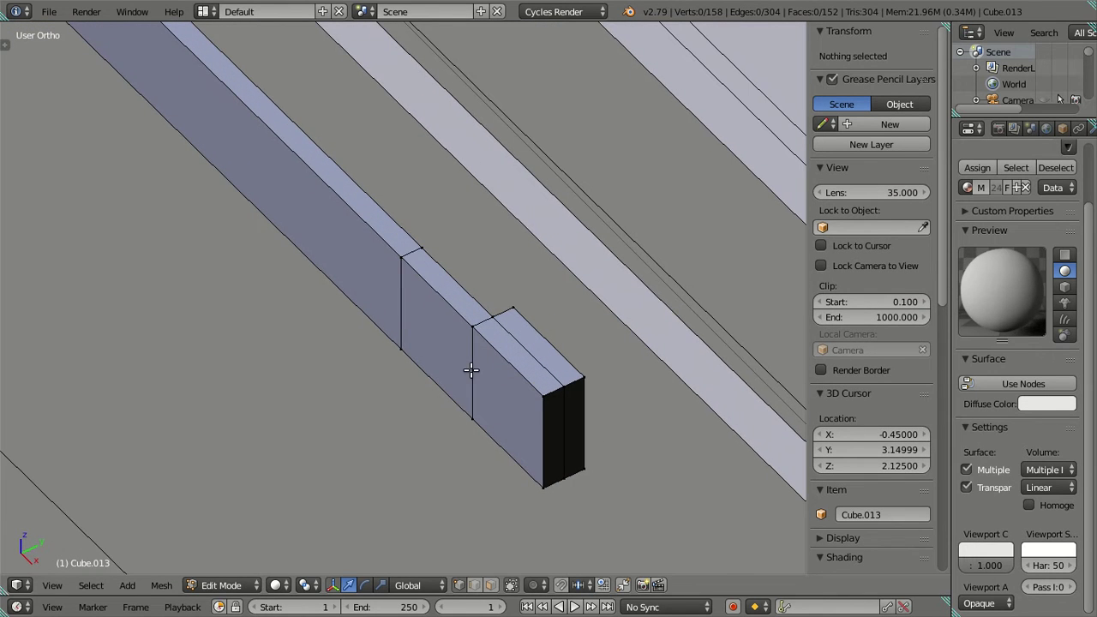
scroll(467, 355, "up", 1)
right_click(521, 365)
right_click(503, 368, "shift")
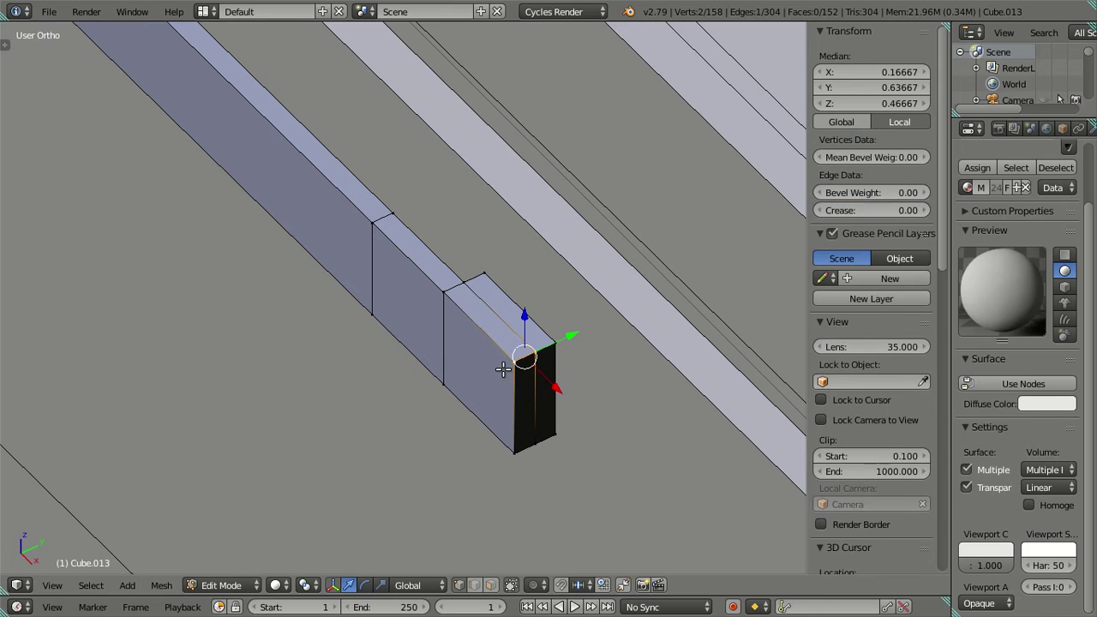
key("alt+m")
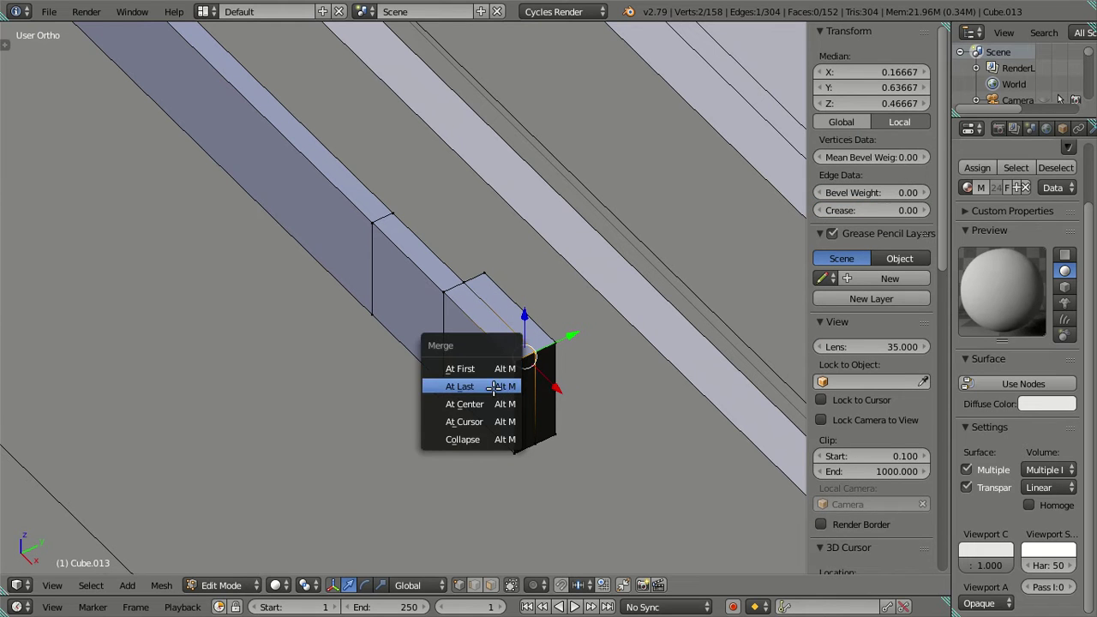
left_click(493, 385)
right_click(532, 446)
right_click(507, 447, "shift")
key("alt+m")
left_click(507, 447)
Dissolve the leftover edge at that end of the bar
key("a")
scroll(443, 385, "down", 3)
scroll(423, 312, "down", 1)
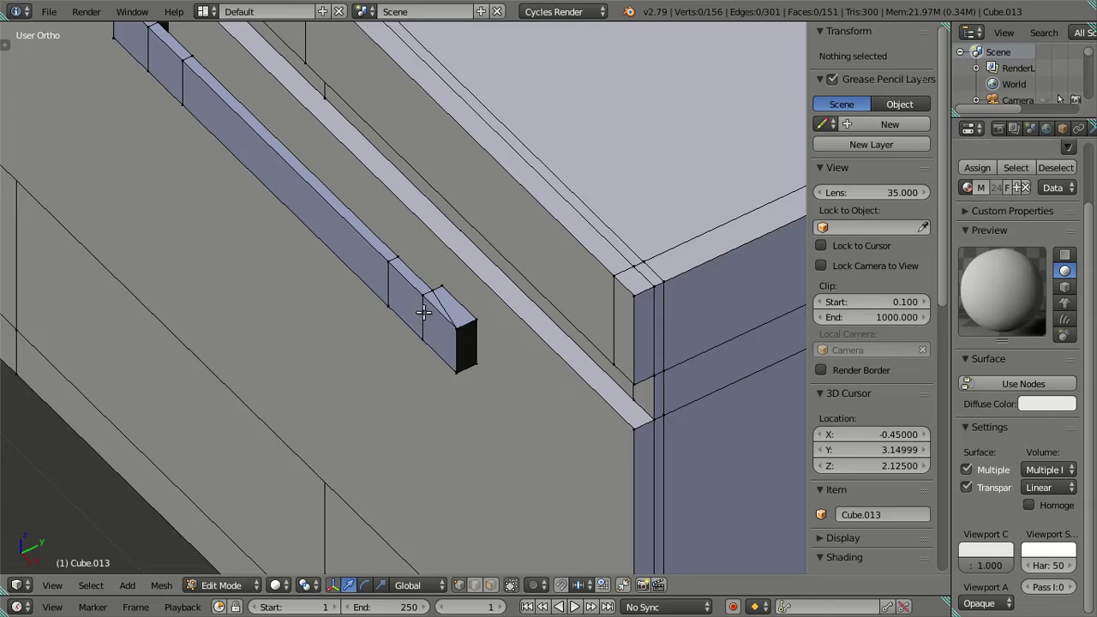
scroll(424, 311, "up", 1)
right_click(426, 310)
key("x")
left_click(520, 349)
Merge the top and bottom corner vertex pairs at the bar's other end
scroll(433, 341, "down", 2)
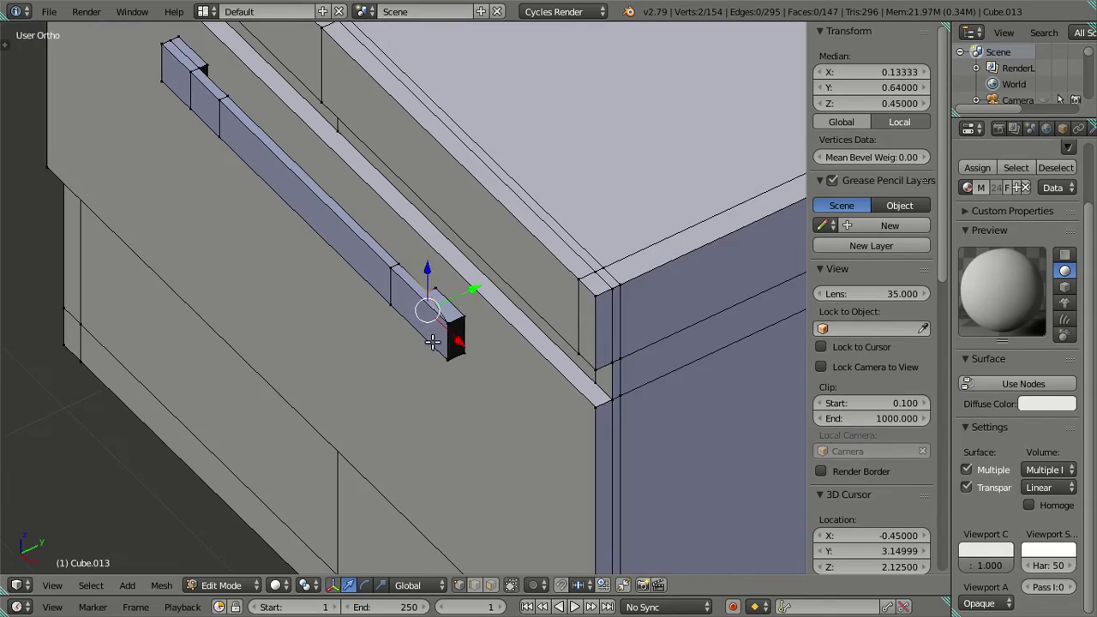
key("a")
mouse_move(385, 337)
middle_mouse_down()
mouse_move(451, 368)
mouse_move(463, 394)
mouse_move(681, 395)
mouse_move(534, 348)
mouse_move(316, 355)
mouse_move(291, 367)
mouse_move(482, 299)
mouse_move(426, 318)
middle_mouse_up()
scroll(316, 355, "up", 2)
right_click(400, 334)
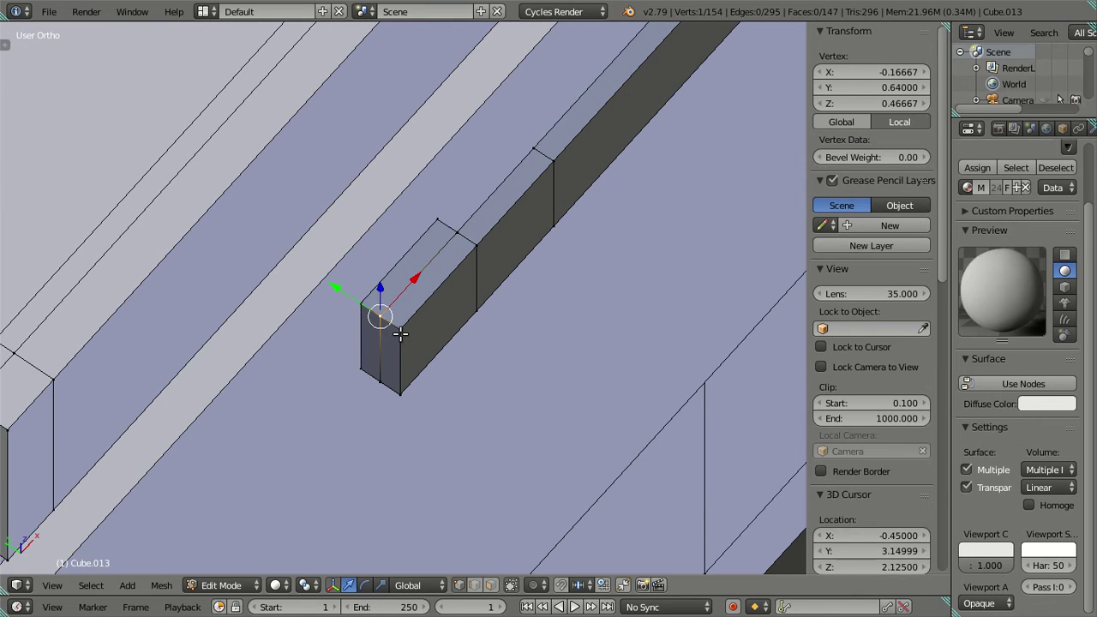
right_click(400, 334, "shift")
key("alt+m")
left_click(400, 336)
right_click(399, 382)
right_click(402, 385, "shift")
key("alt+m")
left_click(401, 390)
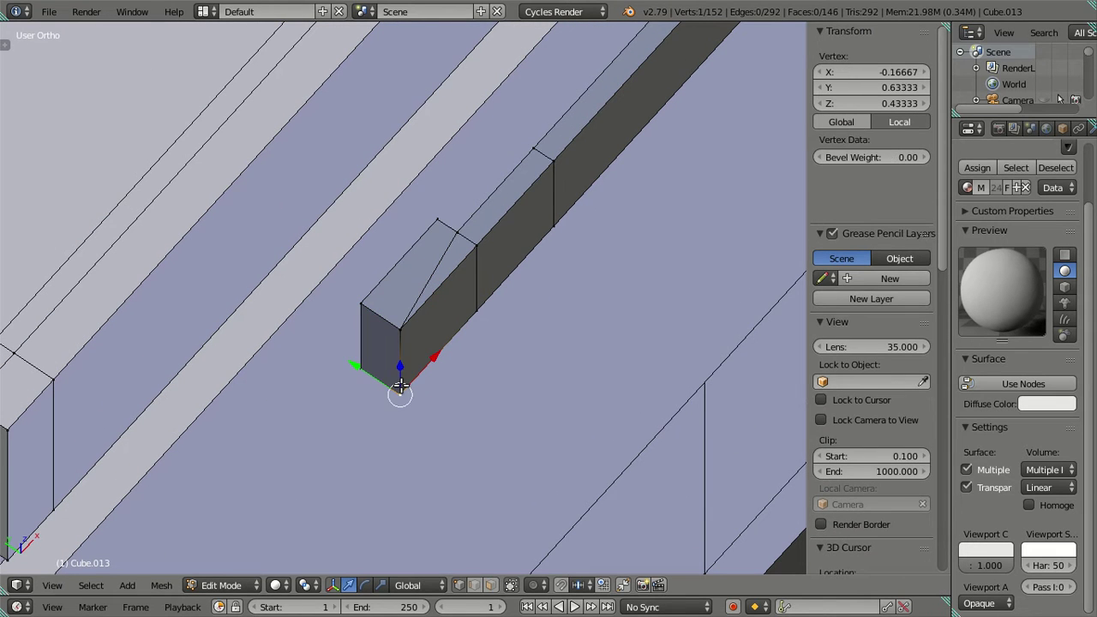
Dissolve the extra edges at that bar end
middle_click_drag(402, 385, 448, 289)
right_click(451, 291, "alt")
key("x")
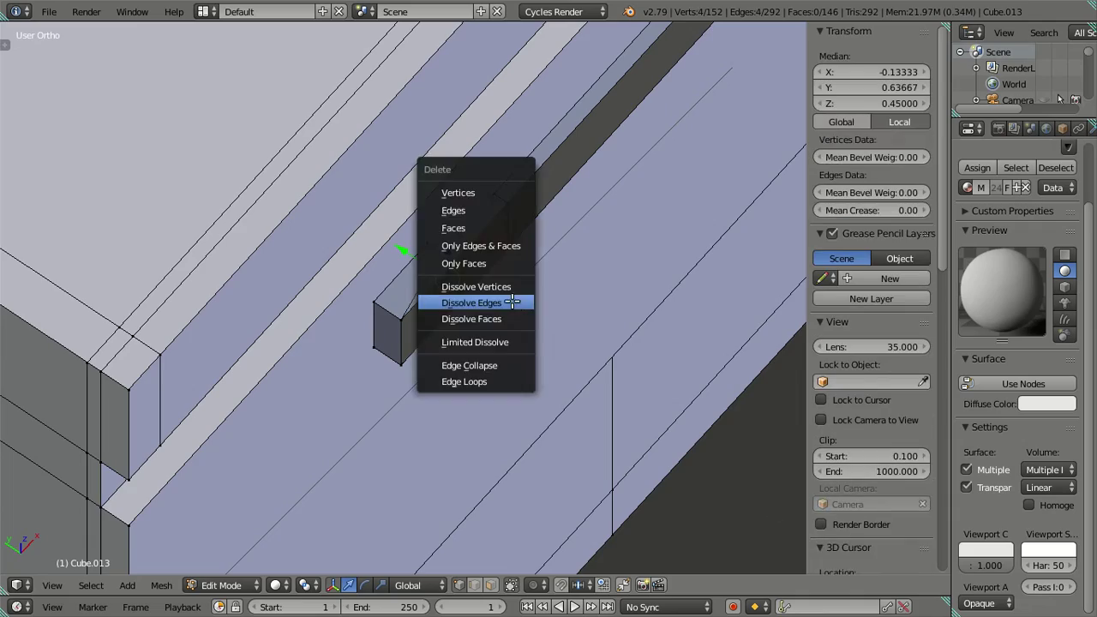
left_click(511, 303)
Add a centred edge loop along the handle bar
scroll(526, 299, "down", 3)
key("a")
scroll(529, 326, "up", 2)
mouse_move(531, 338)
middle_mouse_down()
mouse_move(485, 379)
mouse_move(423, 392)
mouse_move(309, 343)
middle_mouse_up()
key("z")
mouse_move(337, 283)
middle_mouse_down()
mouse_move(321, 331)
mouse_move(323, 296)
mouse_move(343, 265)
mouse_move(306, 222)
mouse_move(325, 228)
middle_mouse_up()
key("z")
scroll(367, 294, "down", 1)
scroll(448, 391, "down", 1)
middle_click_drag(448, 391, 470, 406)
scroll(470, 407, "up", 3)
scroll(472, 330, "up", 1)
scroll(490, 358, "up", 2)
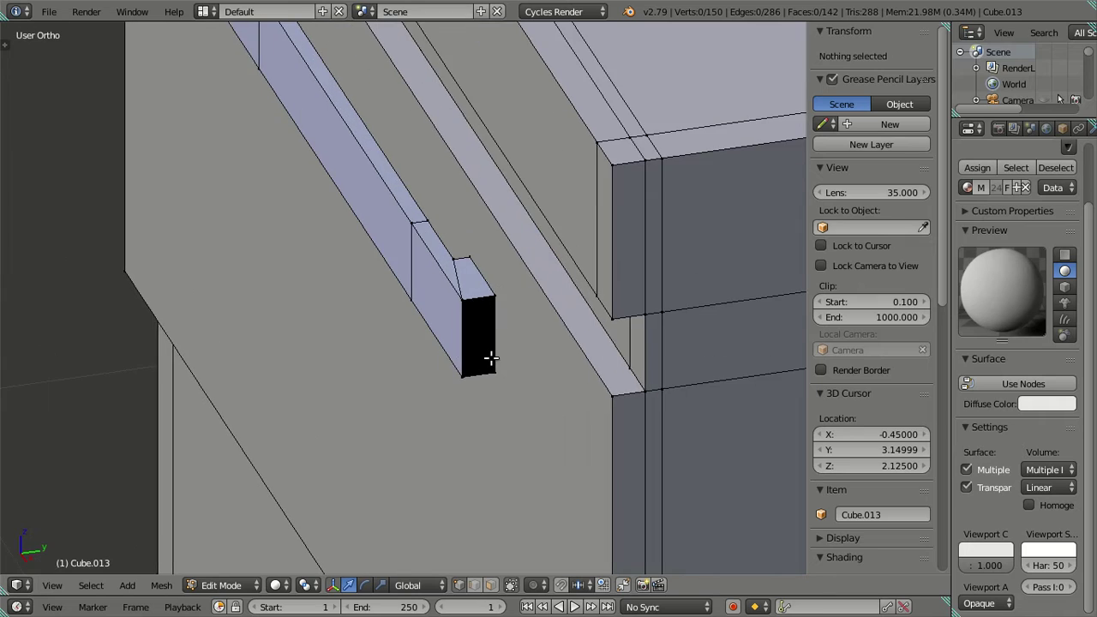
mouse_move(493, 360)
middle_mouse_down()
mouse_move(524, 421)
mouse_move(575, 448)
middle_mouse_up()
middle_click_drag(724, 481, 647, 491, "shift")
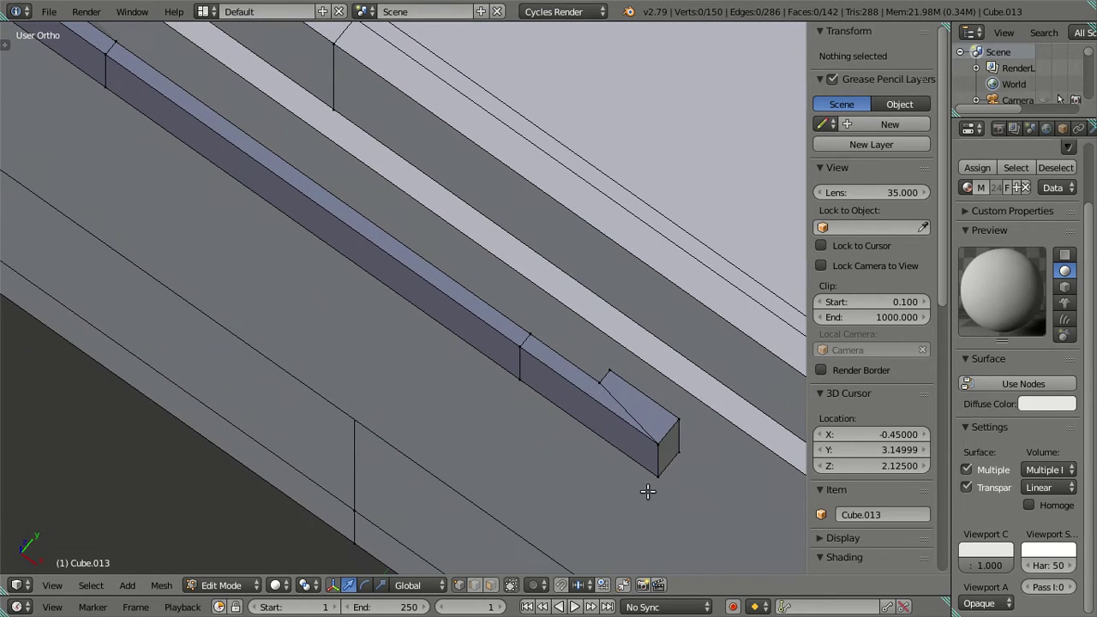
right_click(662, 451)
key("a")
key("ctrl+r")
left_click(646, 393)
right_click(648, 395)
key("a")
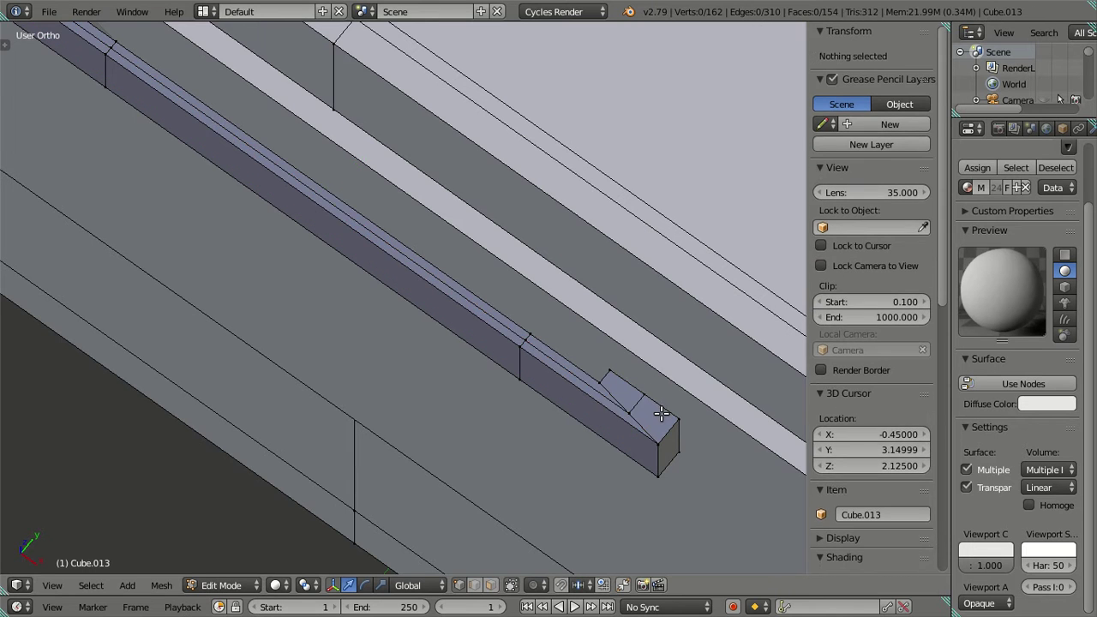
Set the two corner vertices' Median X to 0.15 in the N panel
key("z")
key("b")
left_click_drag(639, 412, 668, 430)
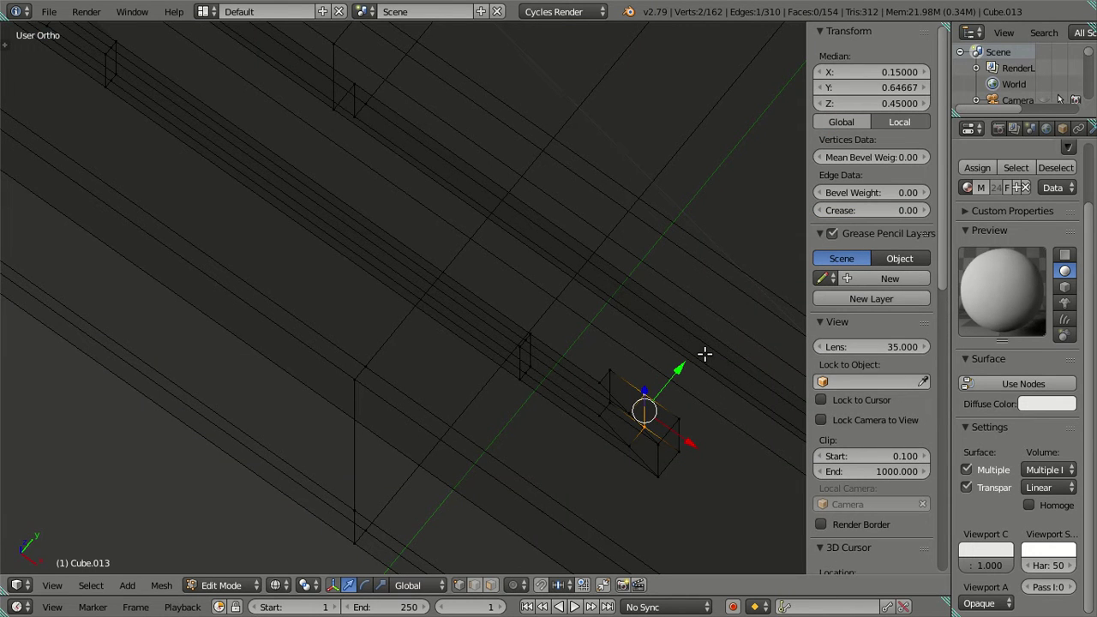
left_click(863, 75)
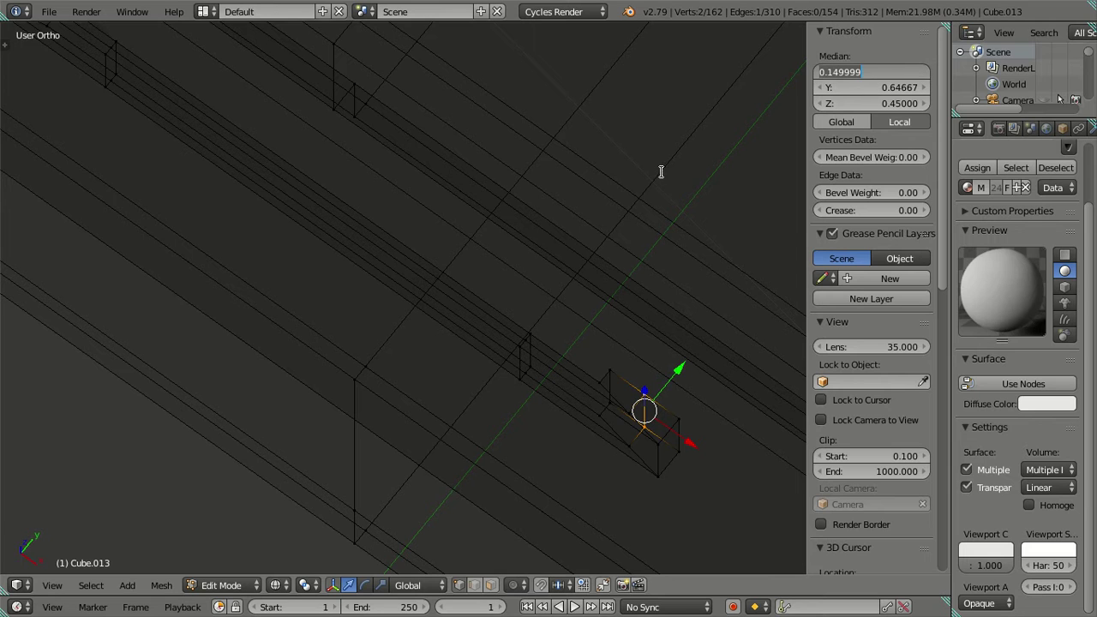
key("Return")
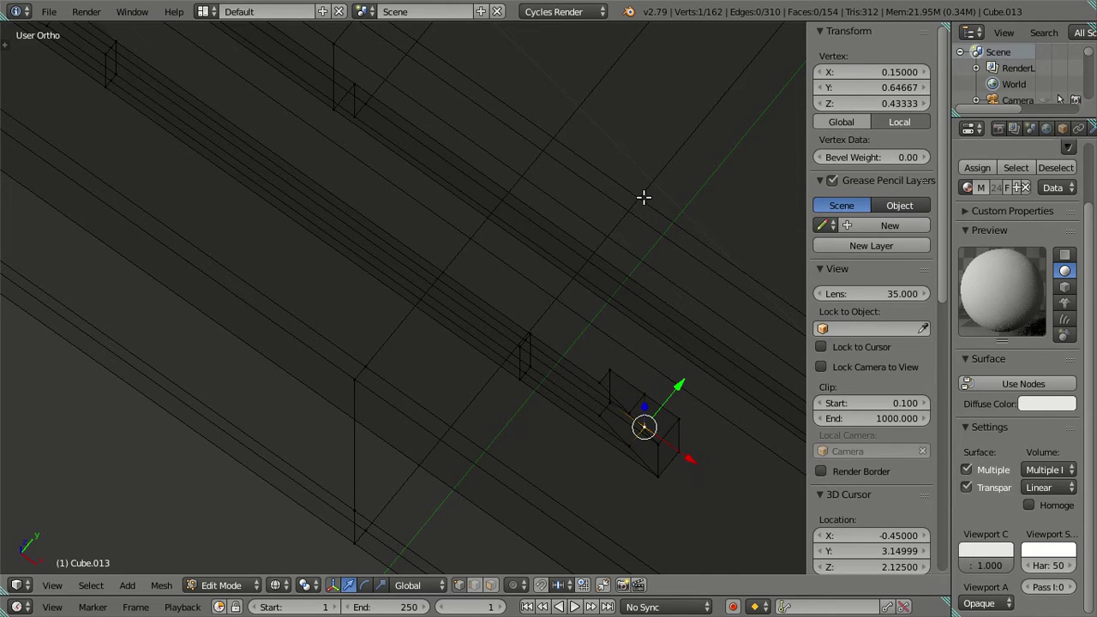
key("a")
Align the opposite corner edge of the bar end to X -0.15
right_click(657, 457)
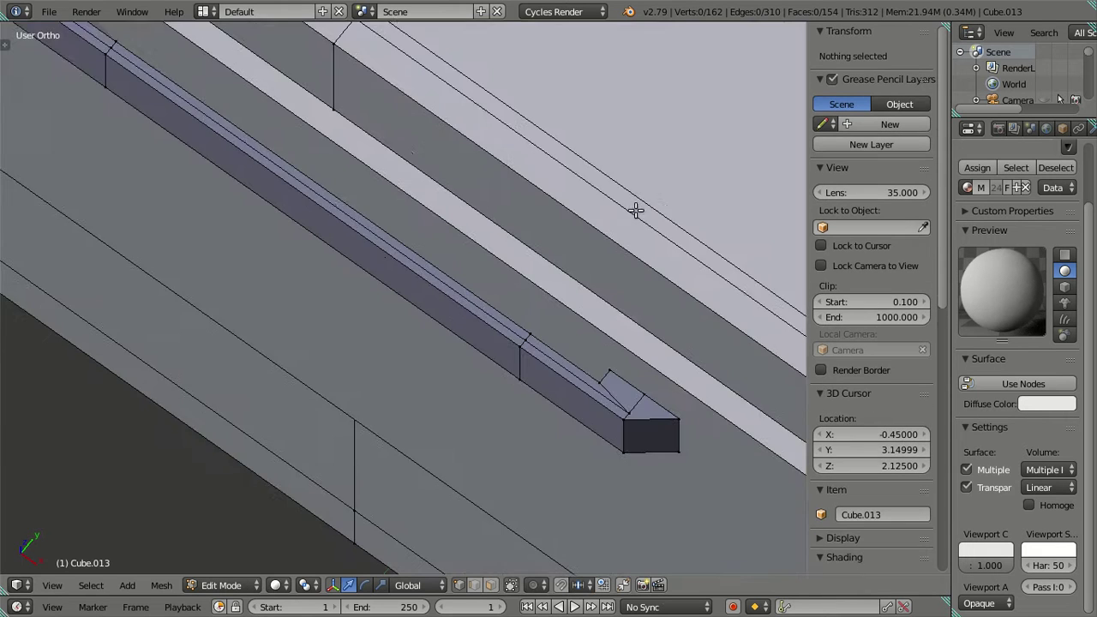
mouse_move(507, 250)
middle_mouse_down()
mouse_move(502, 264)
mouse_move(333, 274)
mouse_move(299, 249)
mouse_move(470, 281)
middle_mouse_up()
scroll(470, 281, "up", 3)
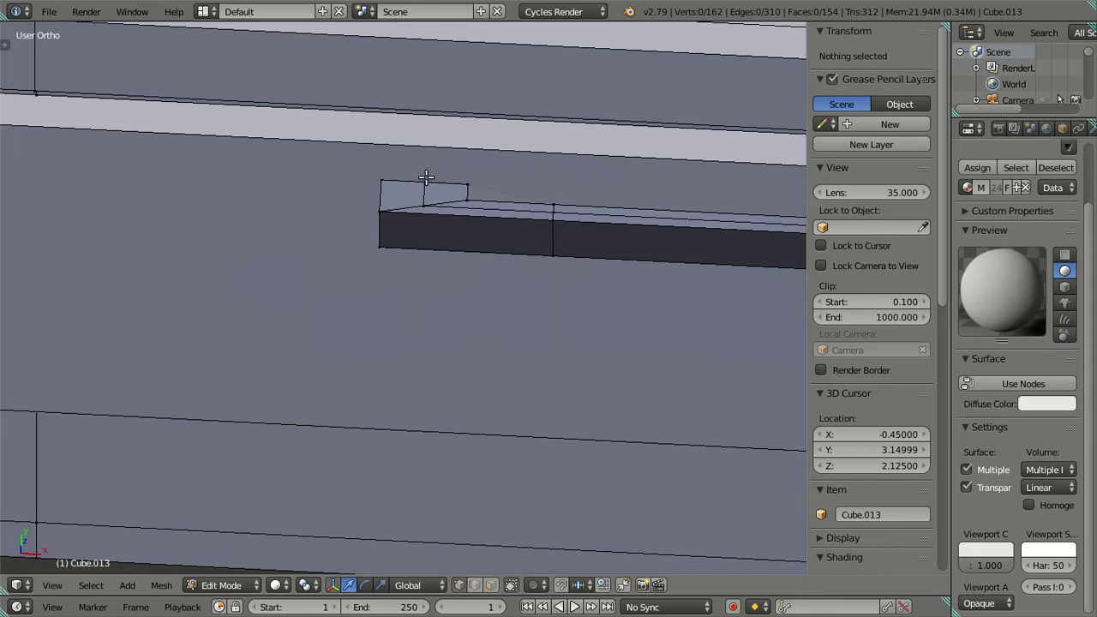
key("z")
mouse_move(443, 189)
middle_mouse_down()
mouse_move(474, 191)
mouse_move(438, 203)
mouse_move(450, 203)
middle_mouse_up()
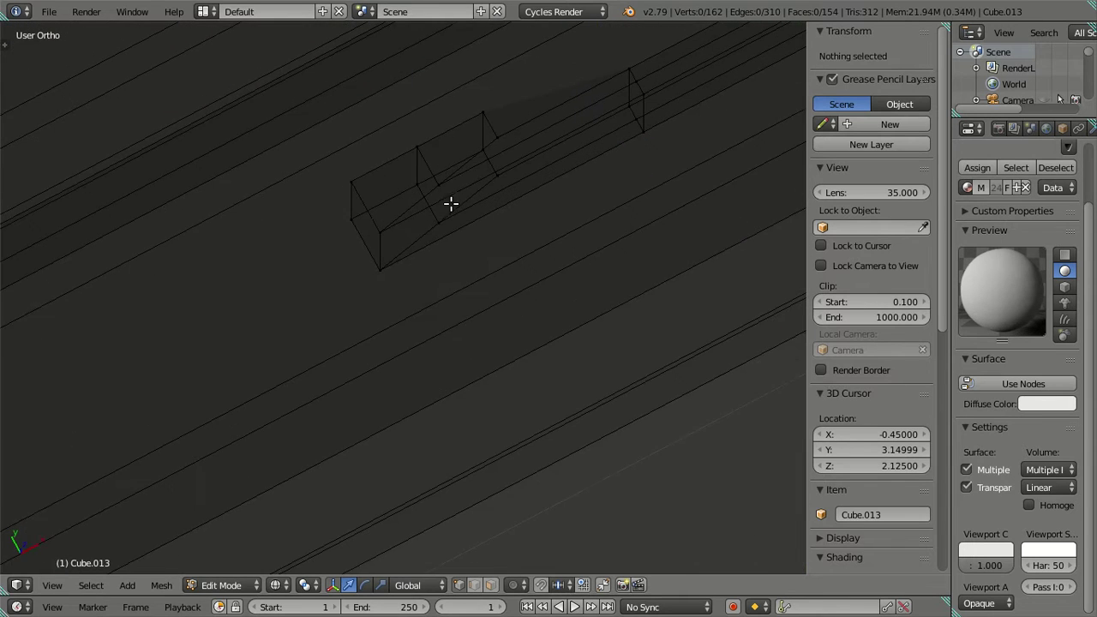
right_click(424, 159)
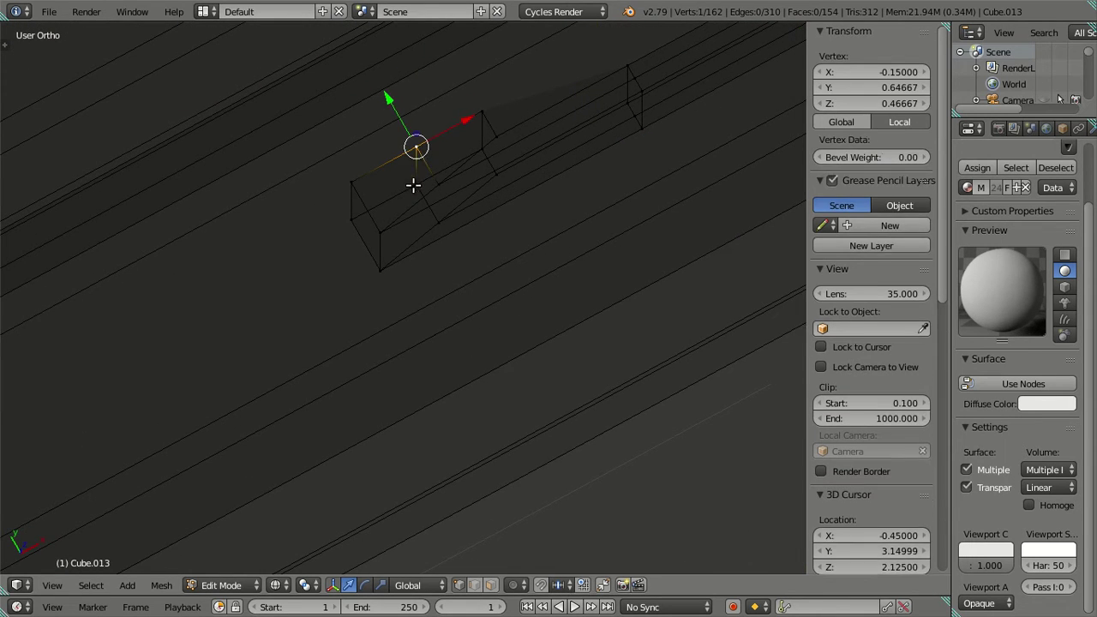
left_click(864, 75)
key("Escape")
right_click(377, 244)
key("z")
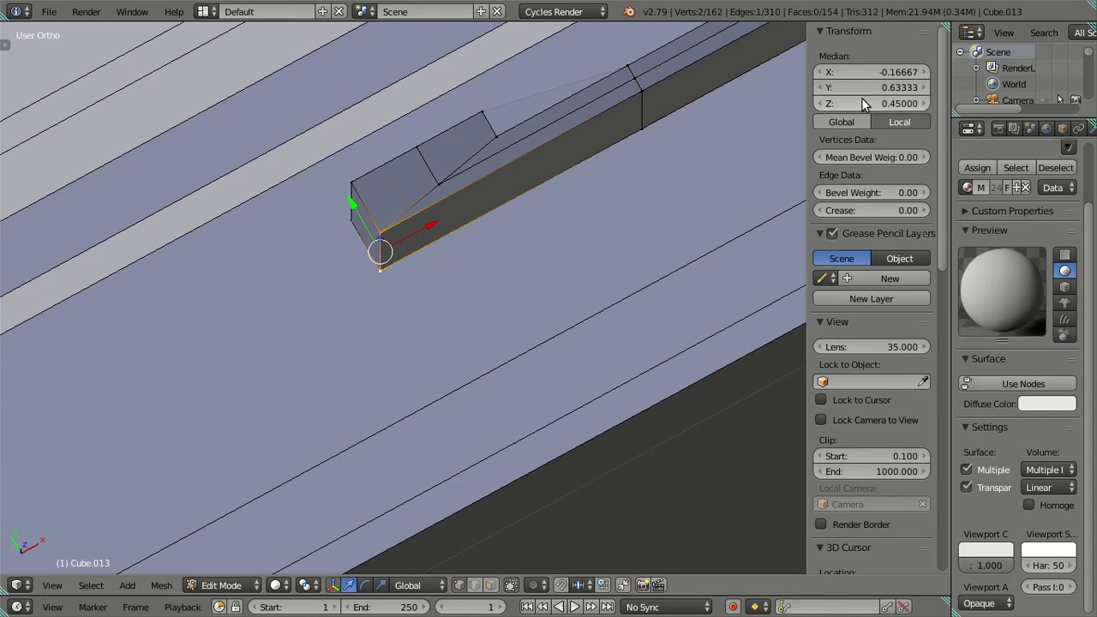
key("ctrl+v")
key("a")
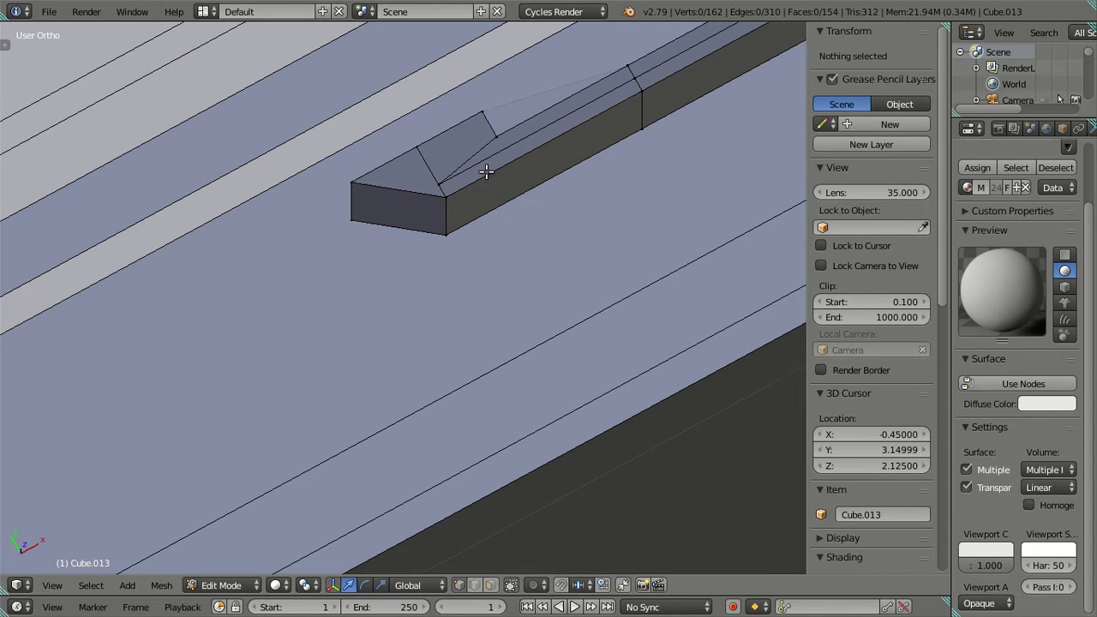
Dissolve the diagonal edges left on the bar top
right_click(428, 158)
key("x")
left_click(592, 210)
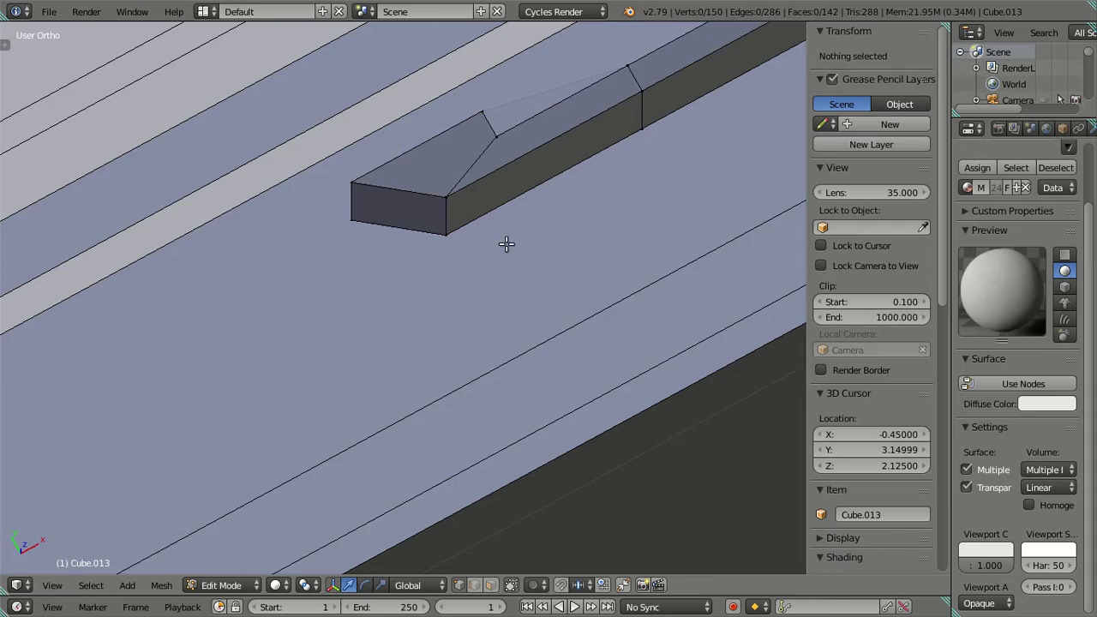
mouse_move(506, 244)
middle_mouse_down()
mouse_move(578, 215)
mouse_move(399, 308)
mouse_move(368, 306)
mouse_move(340, 240)
mouse_move(314, 269)
mouse_move(311, 255)
middle_mouse_up()
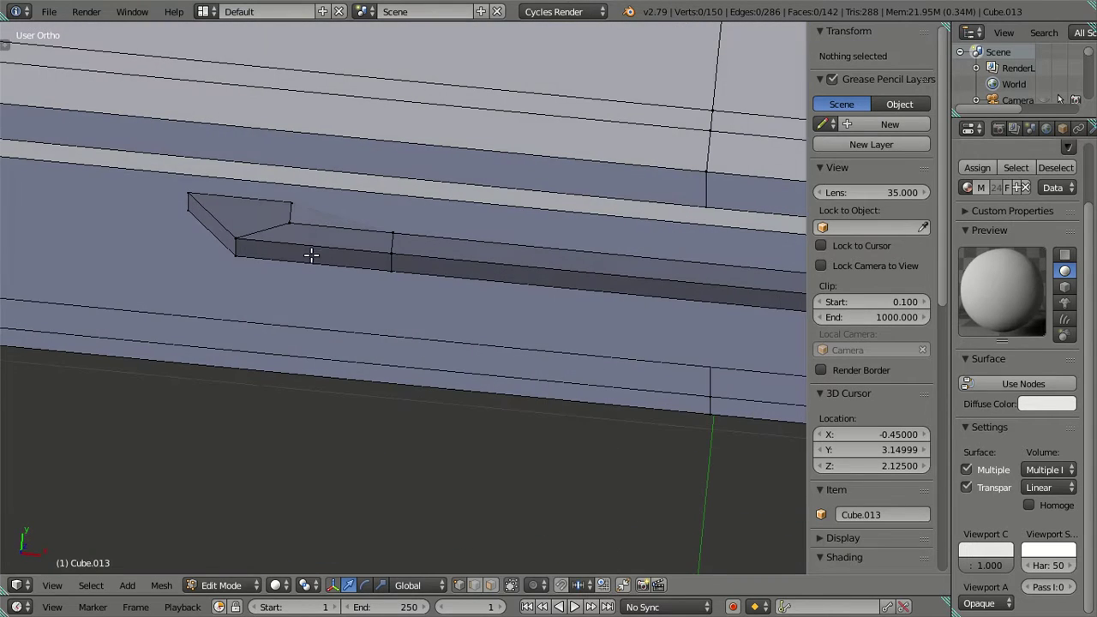
Add two centred loop cuts across the bar, the second near the angled tip
key("ctrl+r")
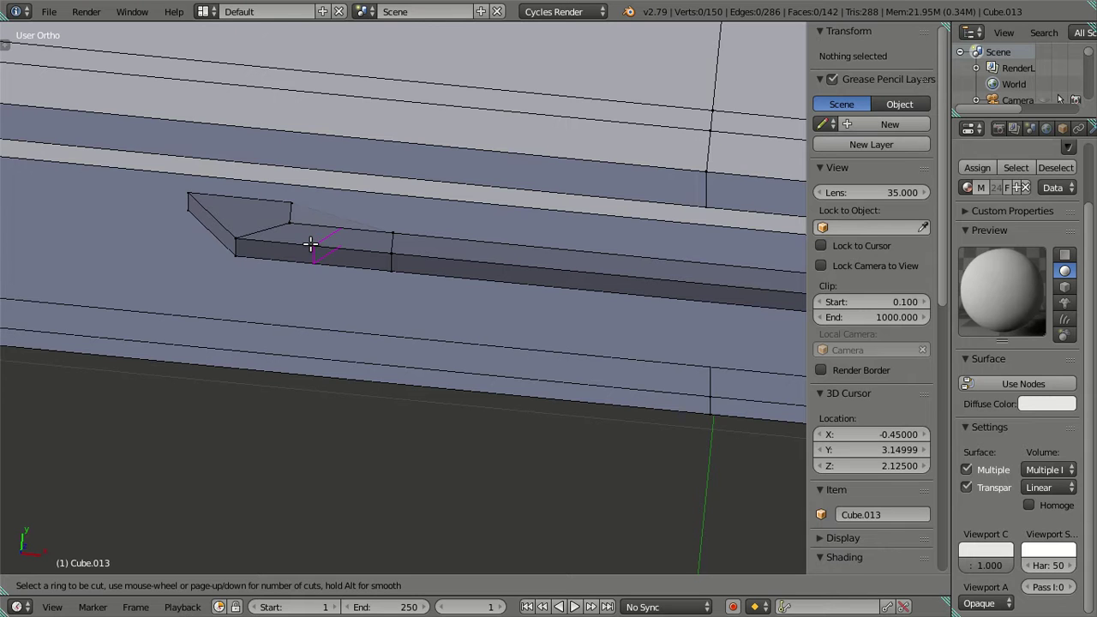
left_click(311, 245)
right_click(317, 245)
mouse_move(318, 245)
middle_mouse_down()
mouse_move(362, 311)
mouse_move(220, 317)
mouse_move(422, 330)
mouse_move(374, 299)
middle_mouse_up()
scroll(481, 302, "up", 2)
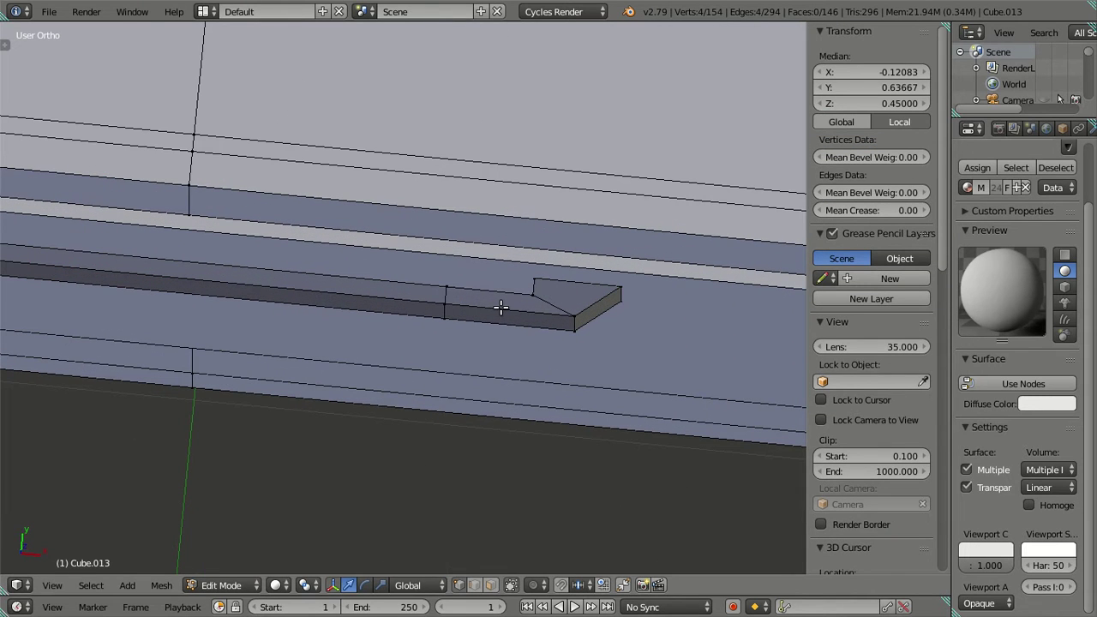
key("ctrl+r")
left_click(501, 307)
right_click(505, 306)
Adjust the X coordinate of a vertex on the new loop in the N panel
key("a")
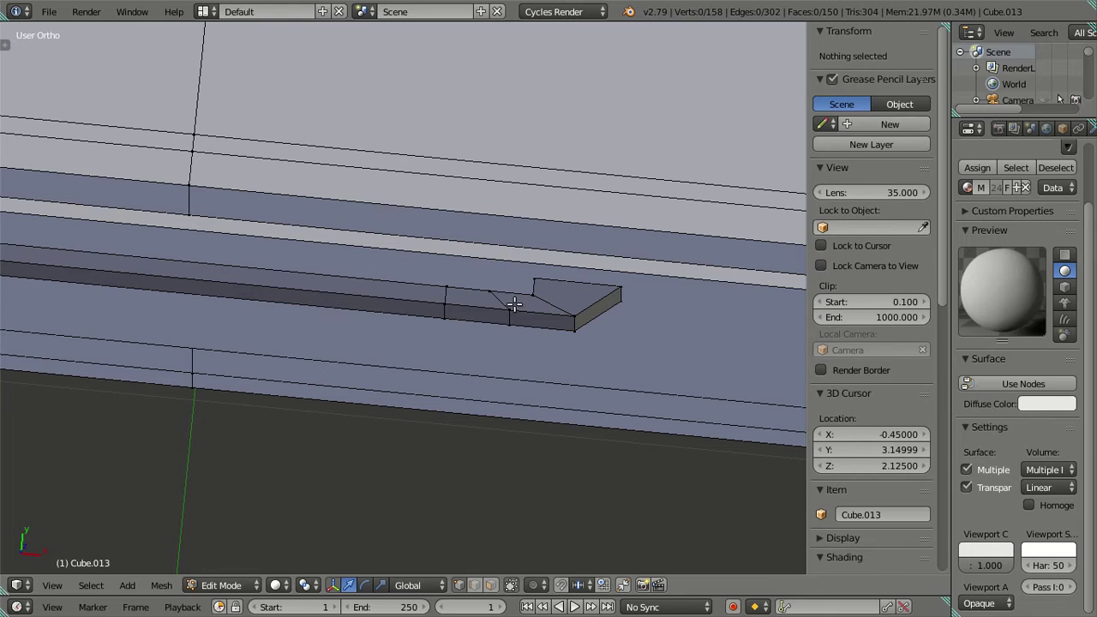
key("z")
scroll(530, 301, "up", 2)
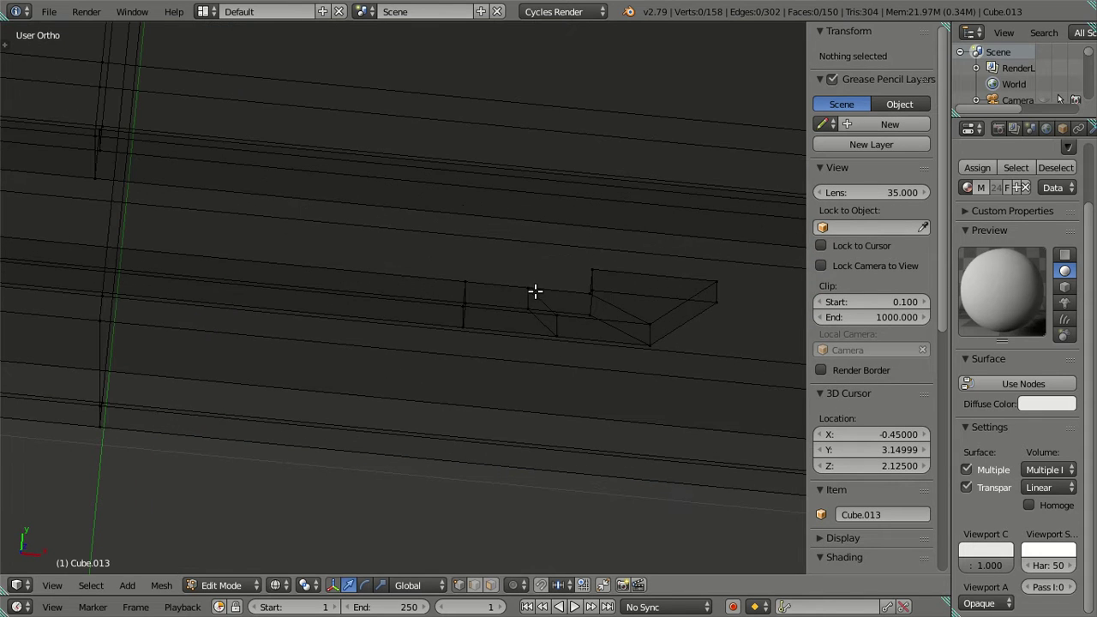
key("z")
right_click(529, 287)
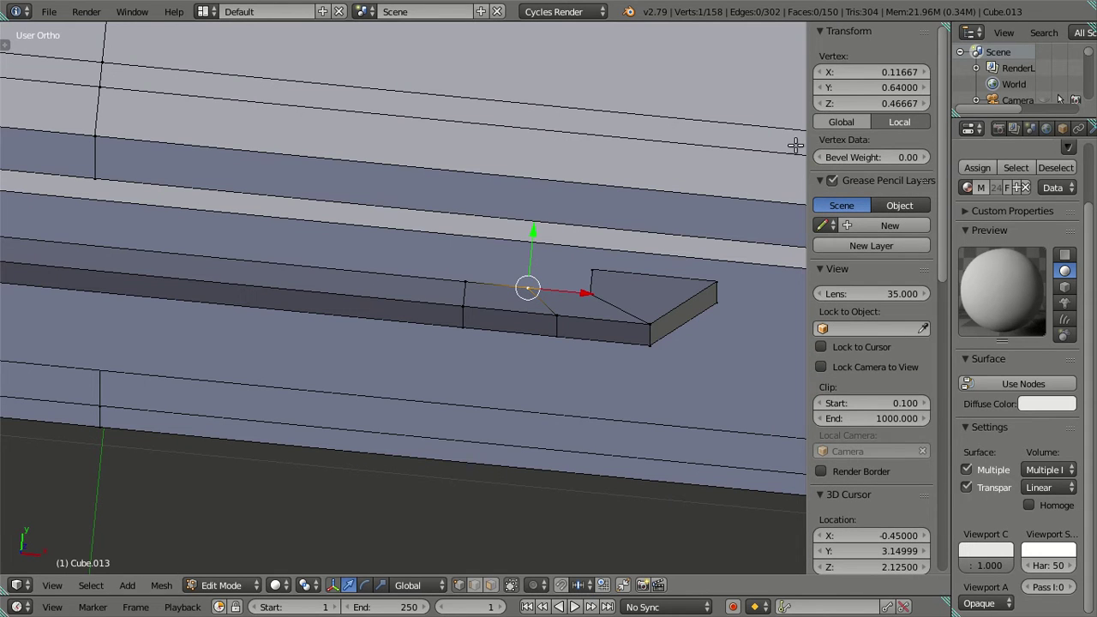
left_click(865, 70)
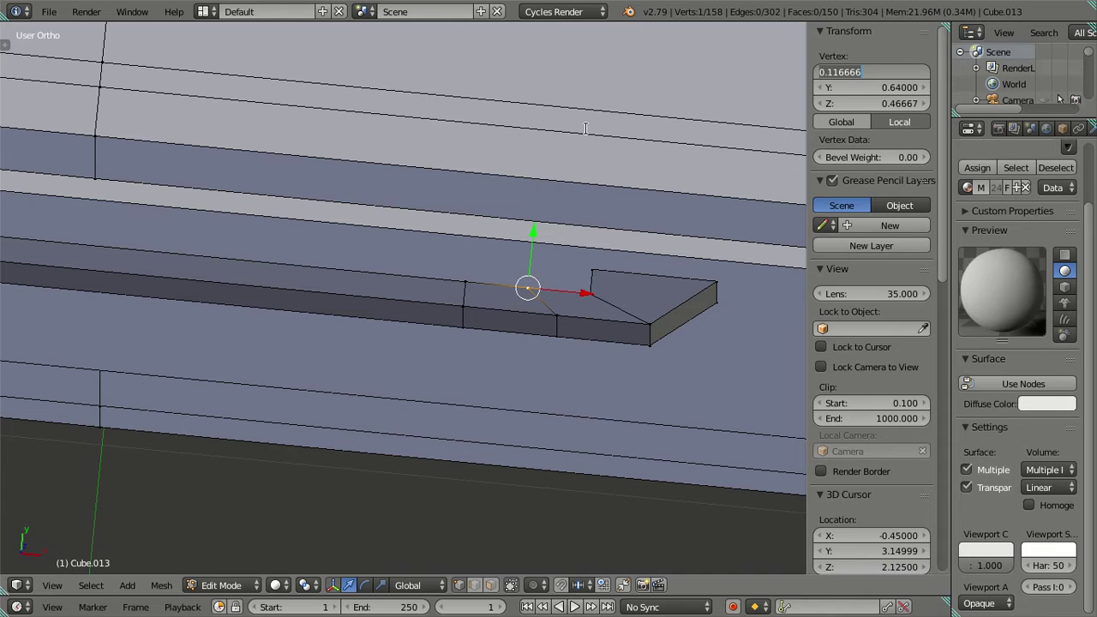
key("Escape")
key("a")
Dissolve the extra four-vertex loop and select two vertices at the bar end
right_click(552, 304, "alt")
key("x")
left_click(603, 288)
key("z")
right_click(590, 294)
mouse_move(590, 294)
middle_mouse_down()
mouse_move(581, 335)
mouse_move(521, 320)
middle_mouse_up()
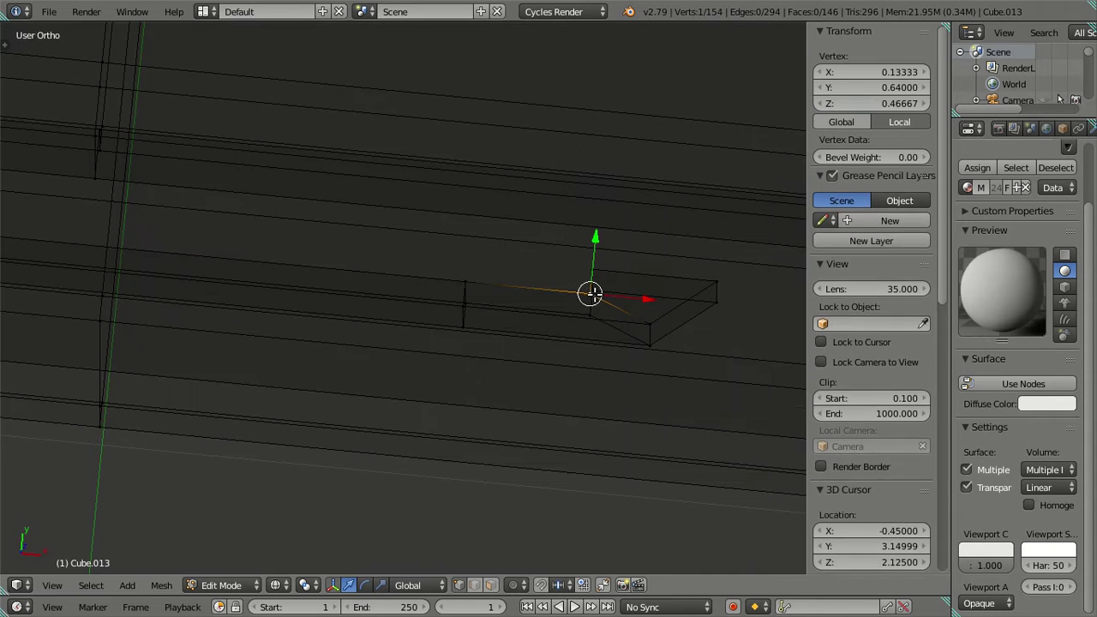
right_click(521, 349, "shift")
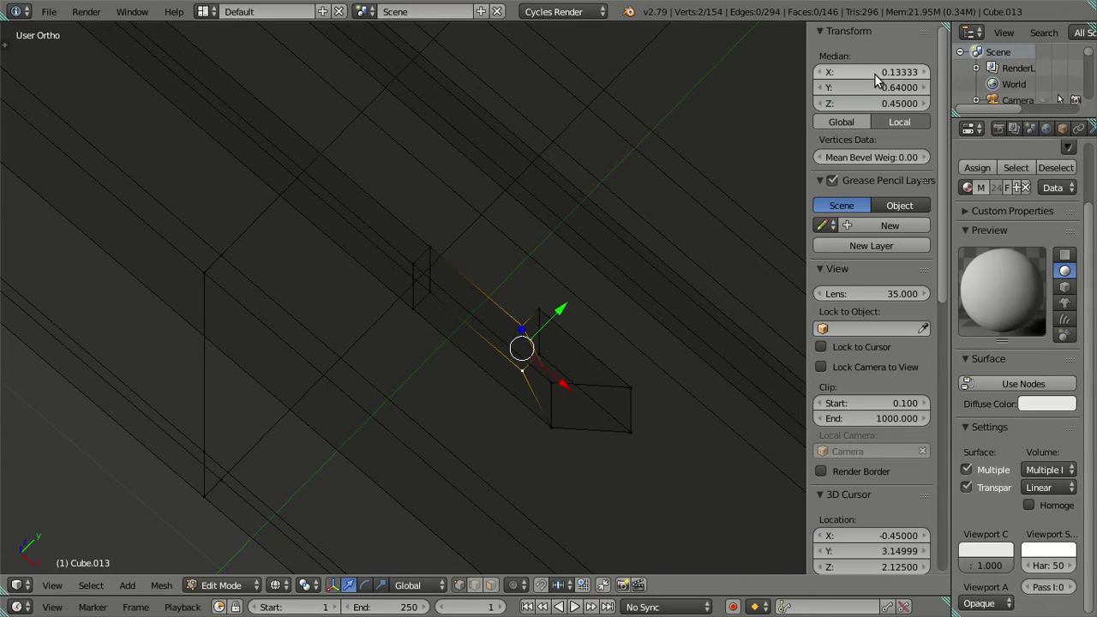
Clear the selection and view the handle bar in Front Ortho
key("a")
key("z")
scroll(382, 238, "up", 6)
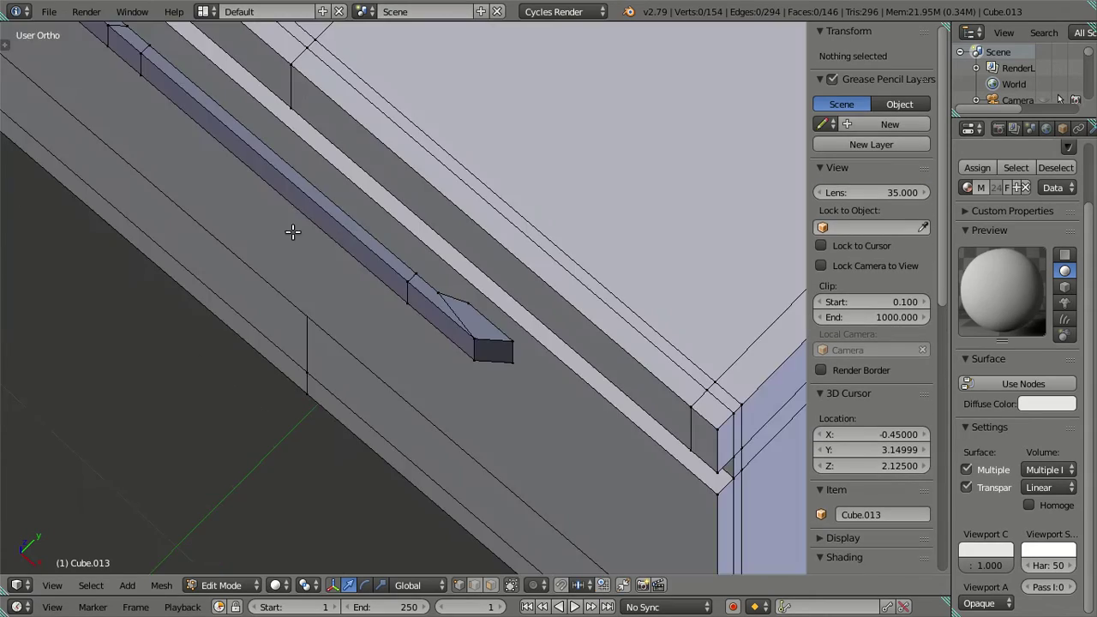
mouse_move(382, 238)
middle_mouse_down()
mouse_move(465, 257)
mouse_move(463, 187)
mouse_move(337, 193)
mouse_move(363, 245)
mouse_move(327, 200)
mouse_move(343, 208)
middle_mouse_up()
key("ctrl+z")
key("a")
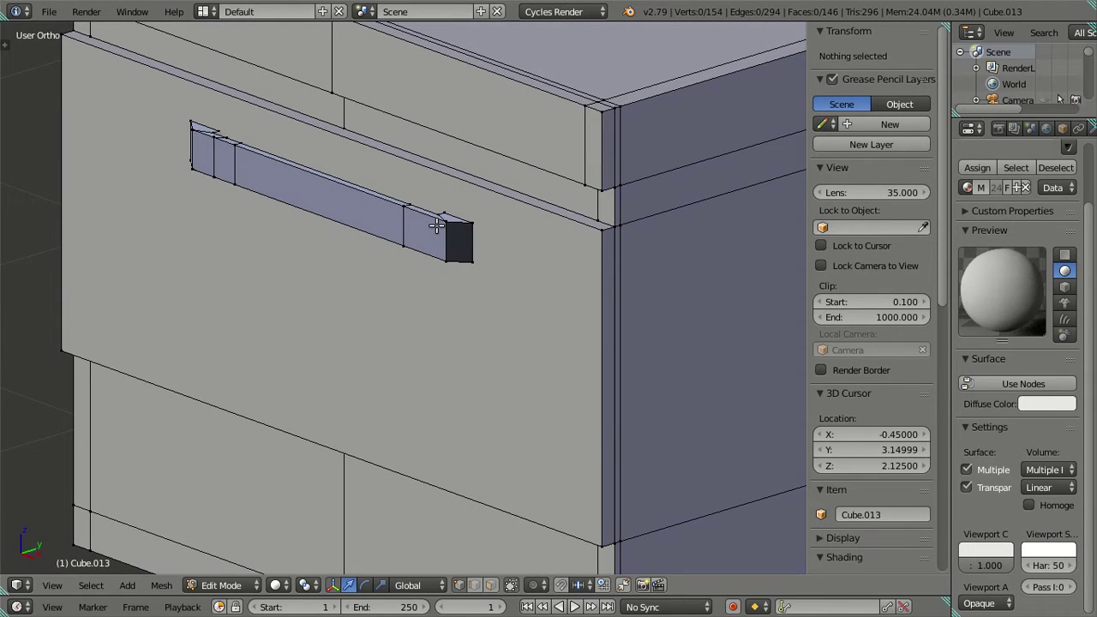
scroll(436, 225, "up", 2)
mouse_move(436, 228)
middle_mouse_down()
mouse_move(491, 289)
mouse_move(512, 237)
middle_mouse_up()
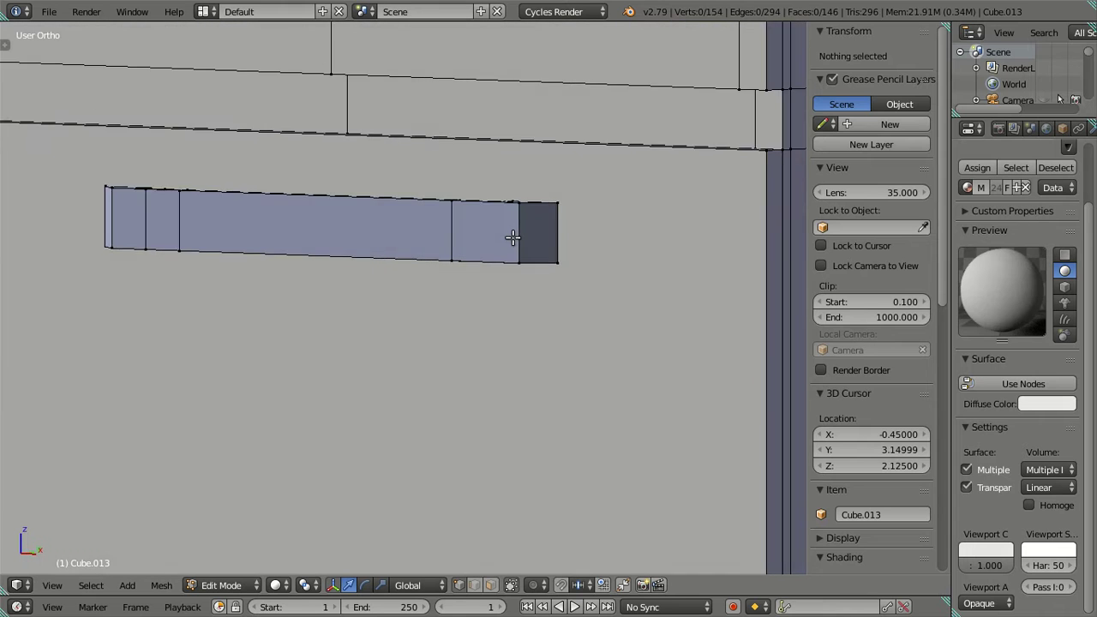
key("KP_1")
scroll(551, 238, "up", 2)
scroll(558, 235, "up", 2)
scroll(358, 384, "up", 3)
Cancel a first loop-cut attempt and switch to edge select mode
key("ctrl+r")
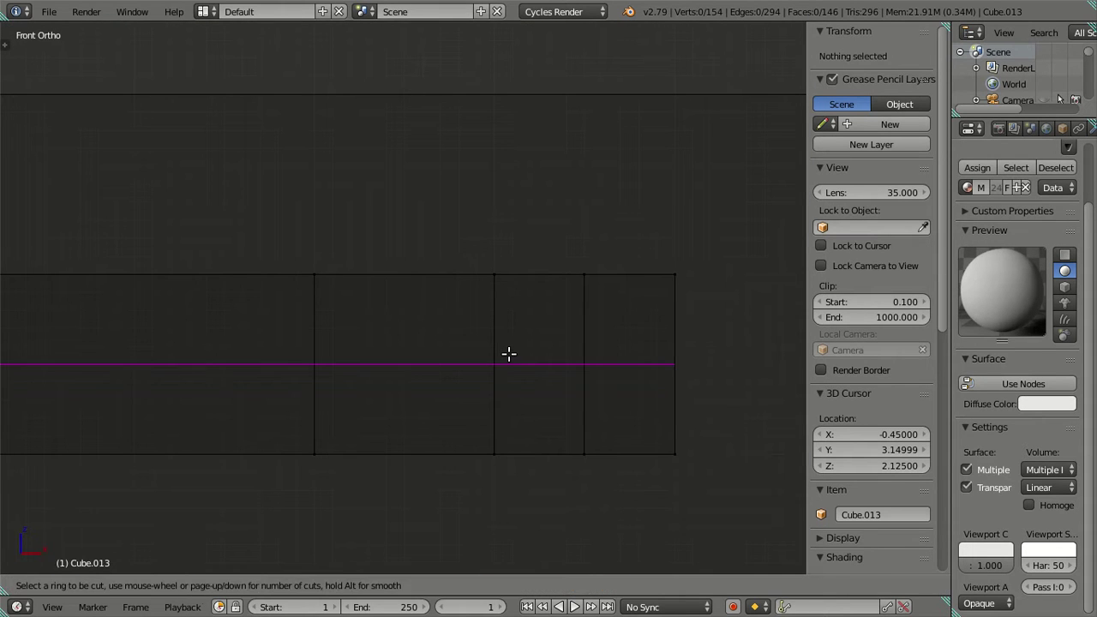
scroll(491, 357, "up", 1)
right_click(490, 356)
scroll(490, 355, "up", 1)
scroll(484, 353, "up", 1)
middle_click_drag(470, 348, 352, 283, "shift")
key("ctrl+Tab")
left_click(345, 297)
Cut four even loops along the bar, keep the outer two, dissolve the middle two
key("ctrl+r")
scroll(387, 296, "up", 2)
scroll(387, 297, "up", 1)
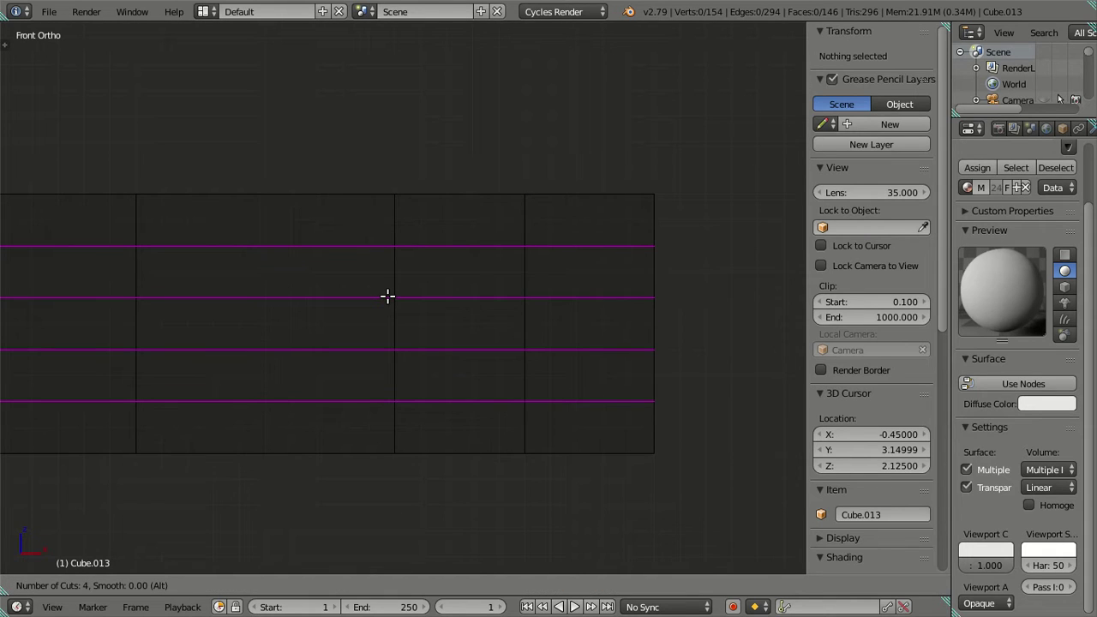
left_click(387, 297)
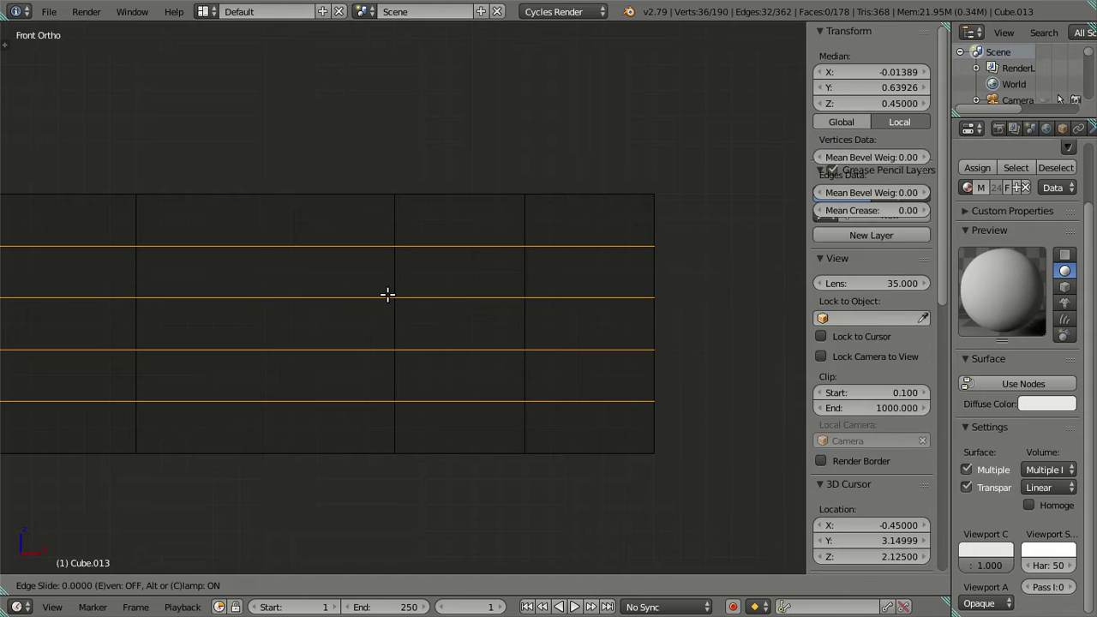
right_click(387, 296)
right_click(547, 242, "alt+shift")
right_click(580, 395, "alt+shift")
key("x")
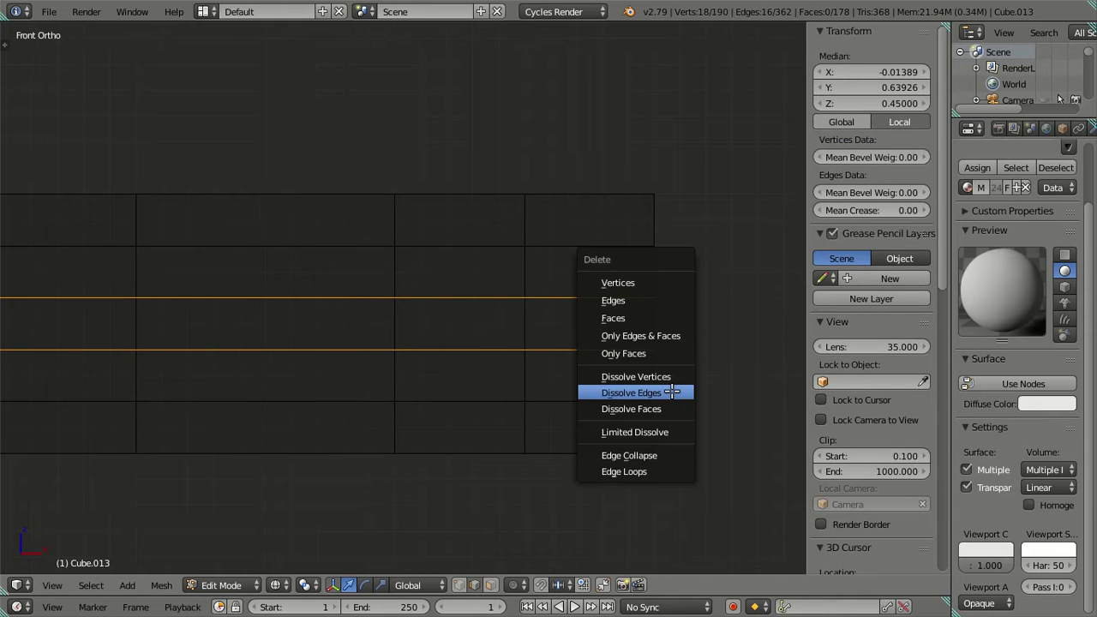
left_click(667, 387)
key("z")
mouse_move(408, 362)
middle_mouse_down()
mouse_move(305, 398)
mouse_move(477, 363)
middle_mouse_up()
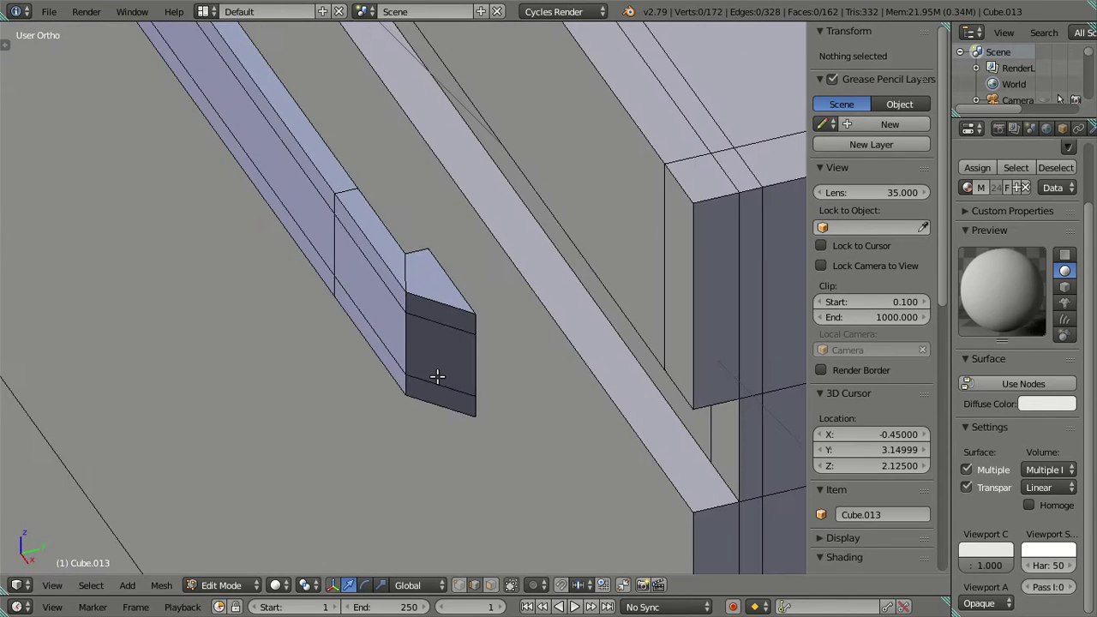
Hide the connected box and flip the face normals of the remaining beam
right_click(588, 362)
key("ctrl+l")
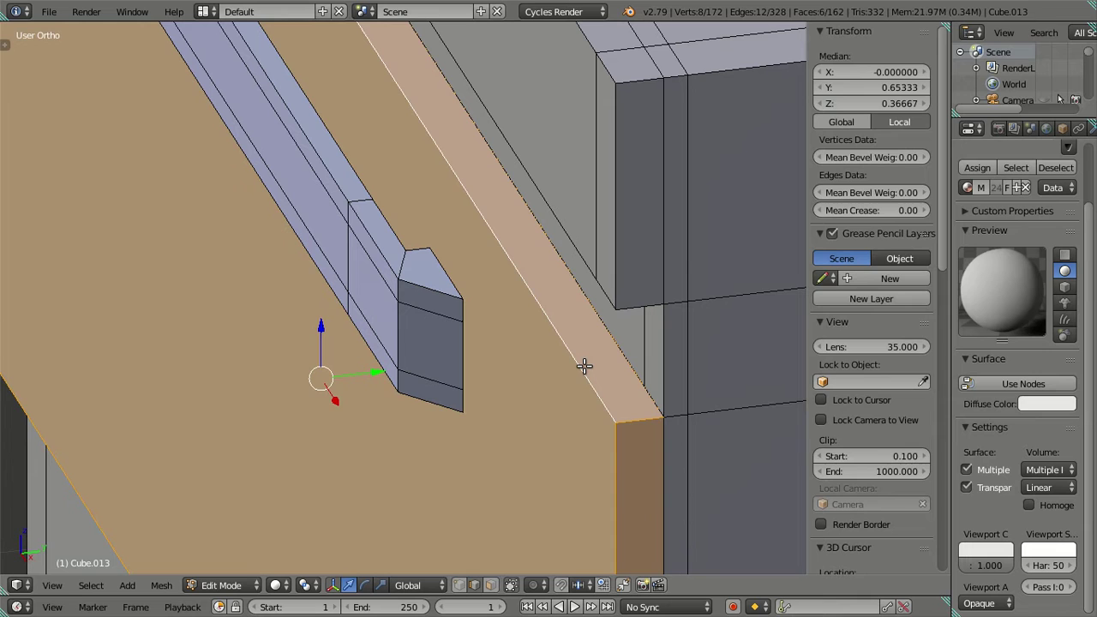
key("h")
key("l")
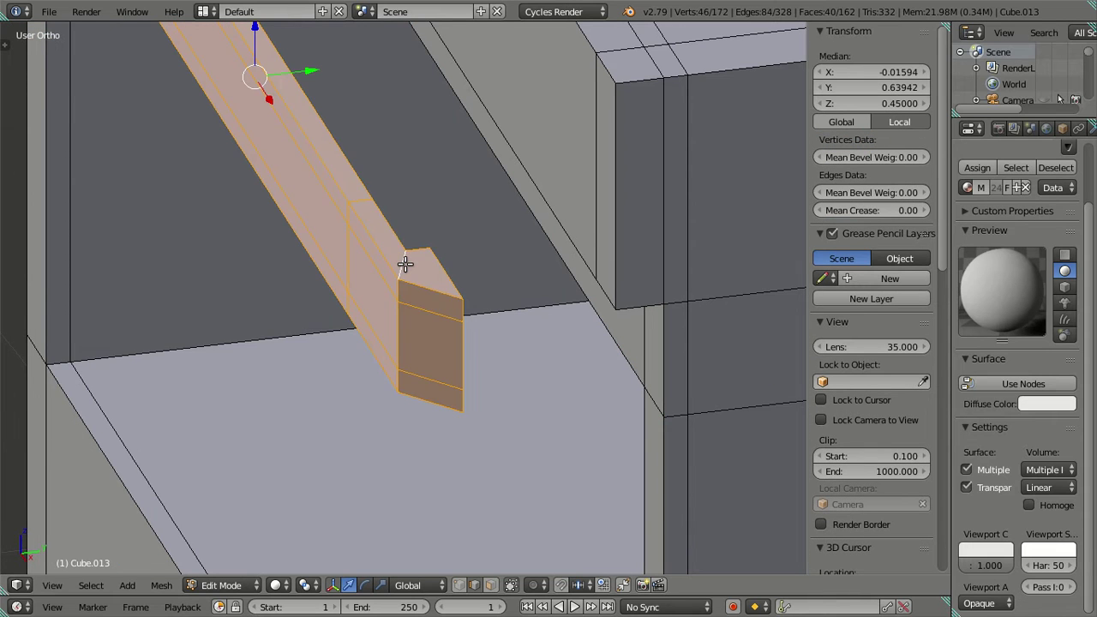
key("ctrl+f")
left_click(385, 174)
Frame the beam and select the three end faces at its left end
key("a")
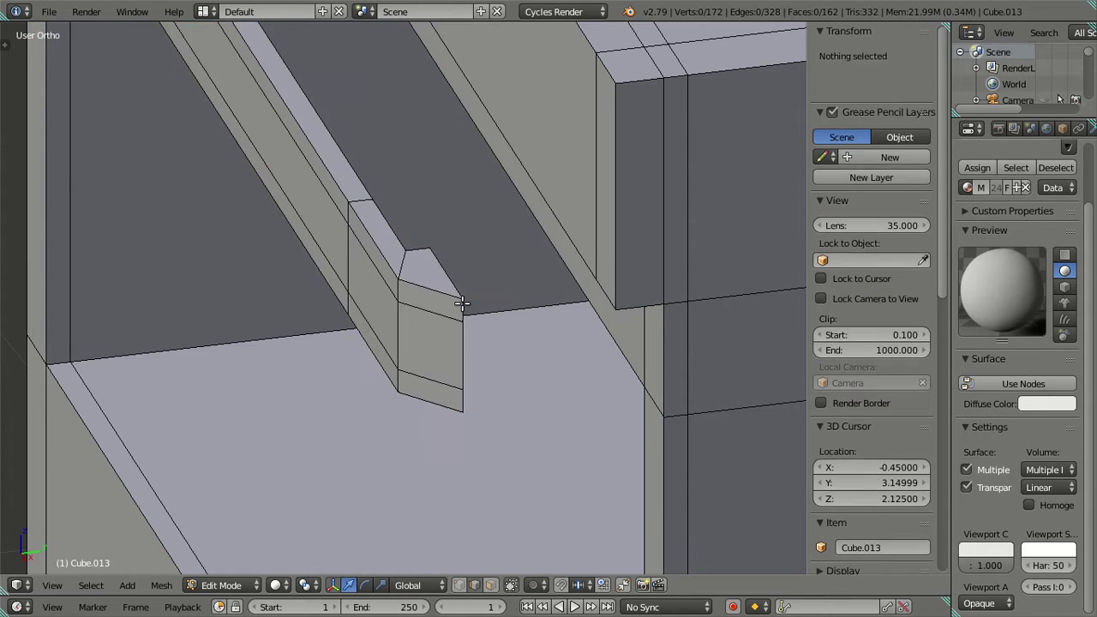
scroll(379, 271, "up", 5)
middle_click_drag(379, 271, 415, 277)
key("a")
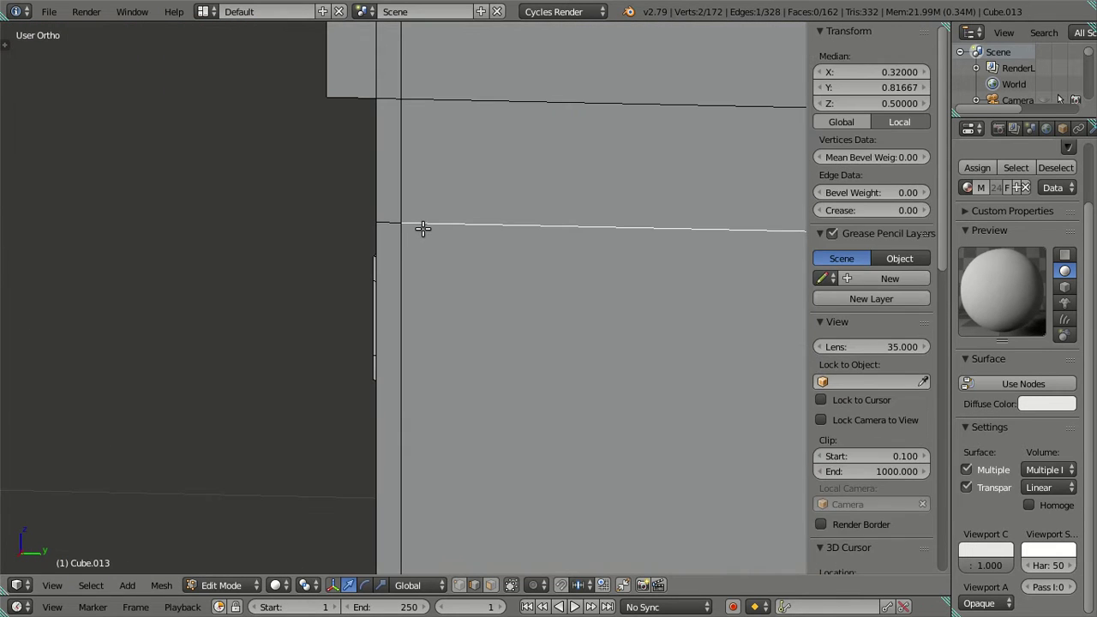
key("KP_Decimal")
key("a")
scroll(451, 297, "up", 3)
middle_click_drag(423, 356, 331, 368, "shift")
left_click(490, 585)
right_click(258, 340)
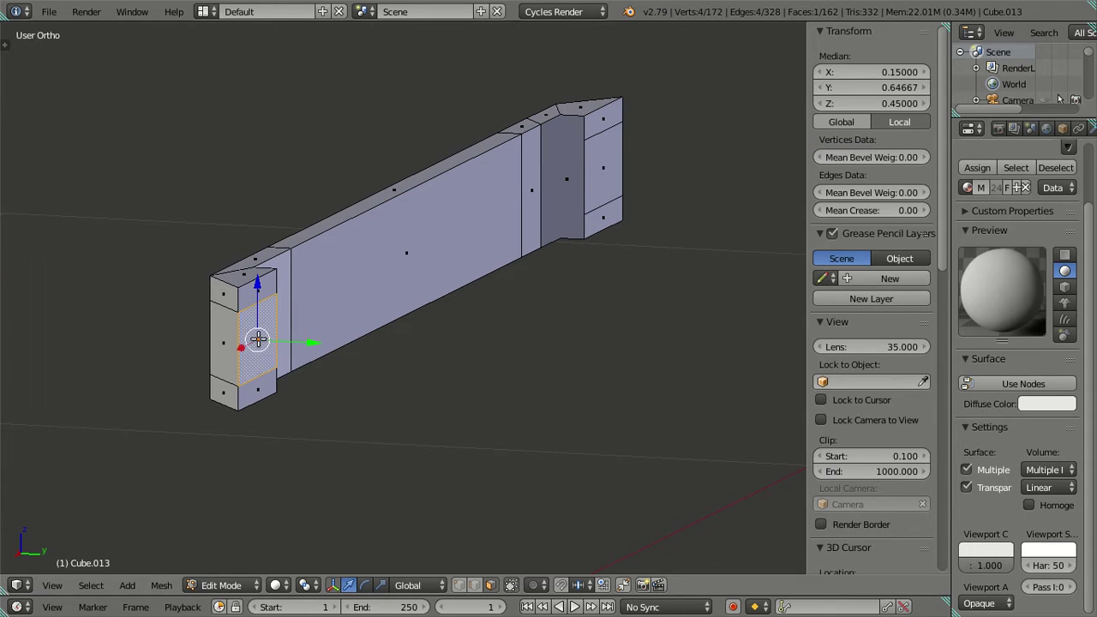
right_click(256, 390, "shift")
right_click(260, 289, "shift")
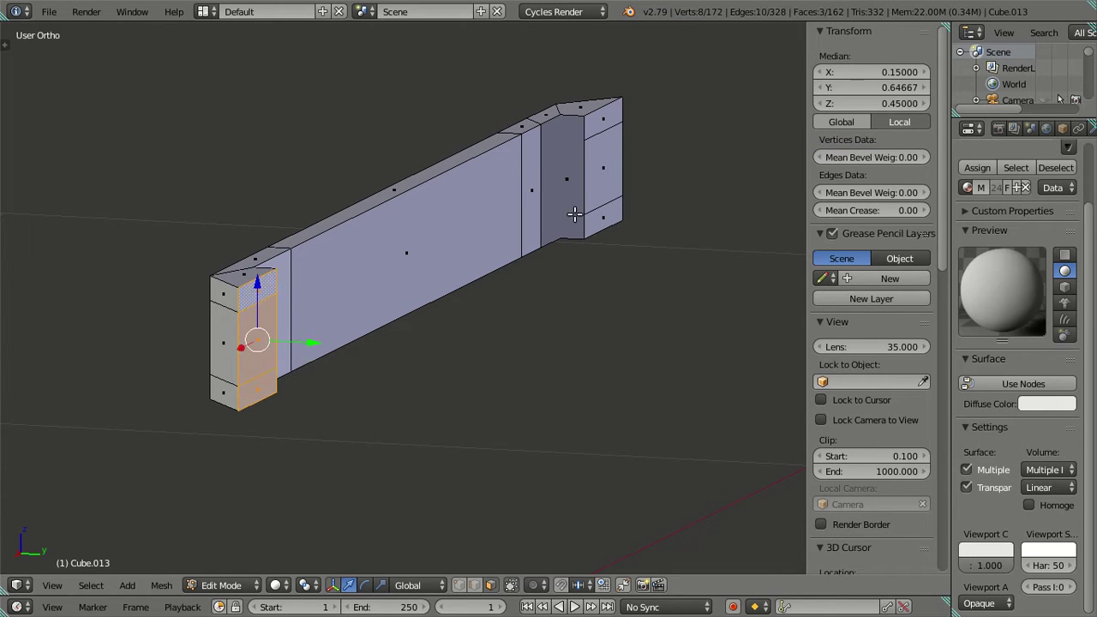
Add the three right-end faces and delete all six, undoing a mistaken Dissolve Vertices first
right_click(600, 116, "shift")
right_click(594, 171, "shift")
right_click(602, 215, "shift")
key("x")
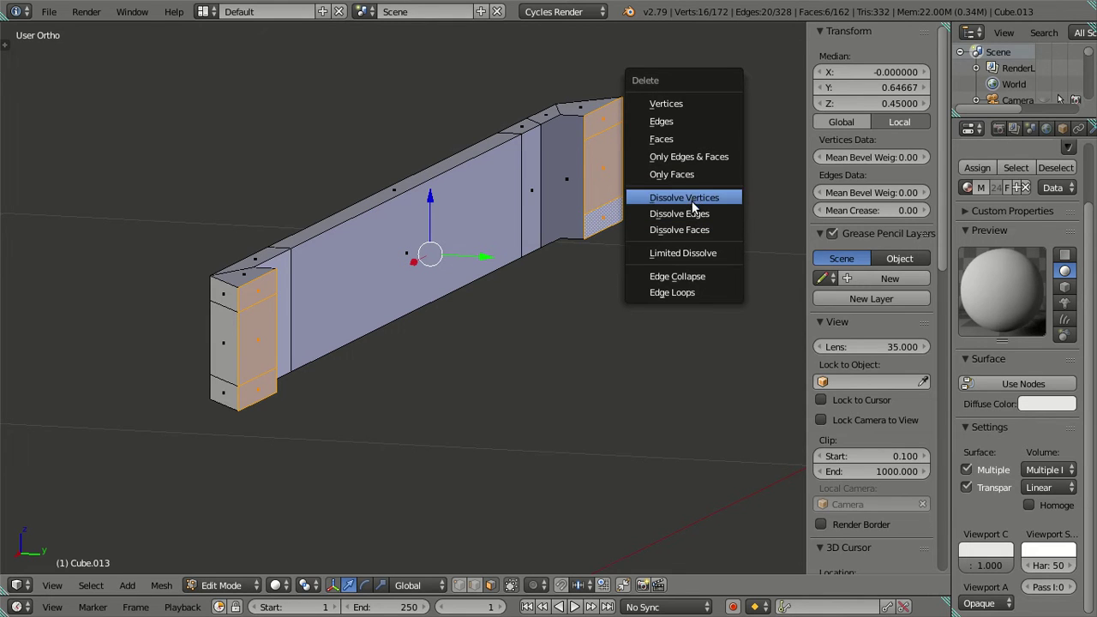
left_click(685, 214)
key("ctrl+z")
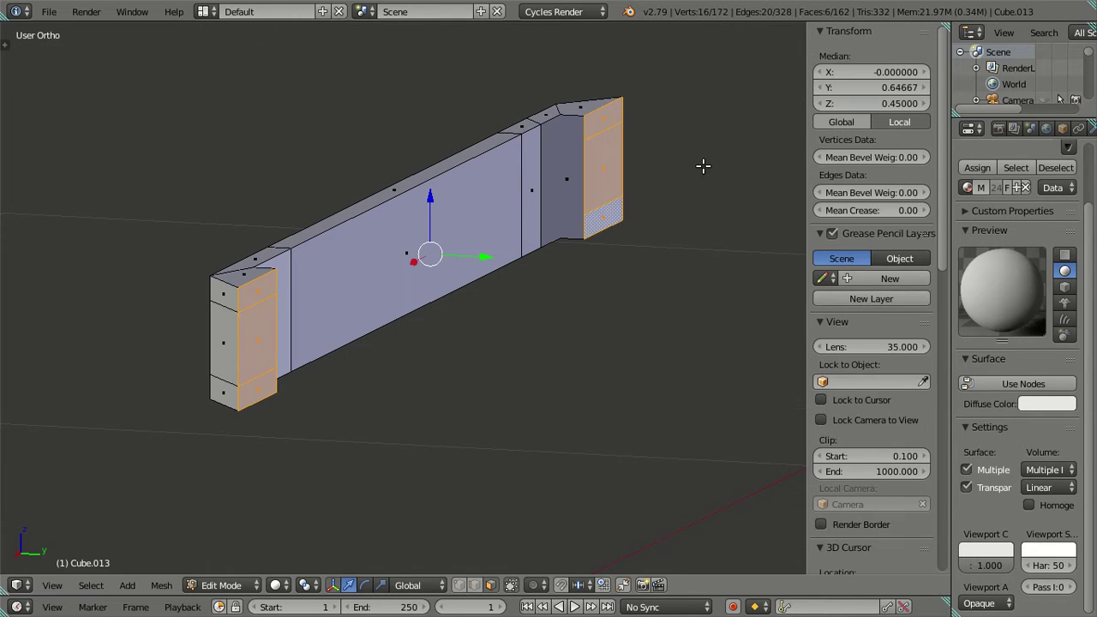
key("x")
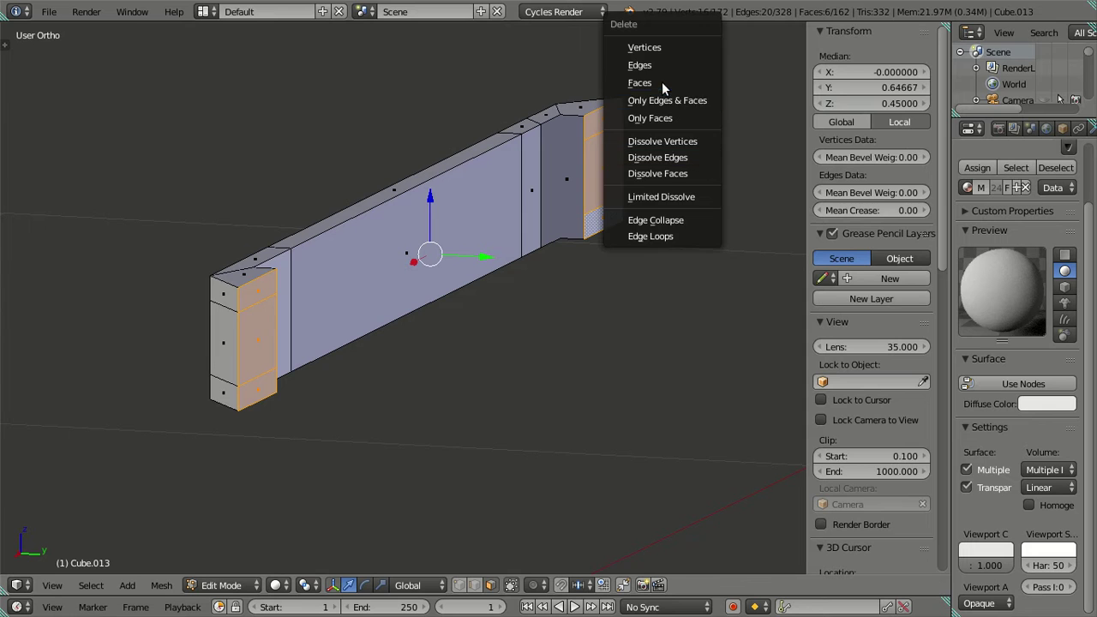
left_click(662, 81)
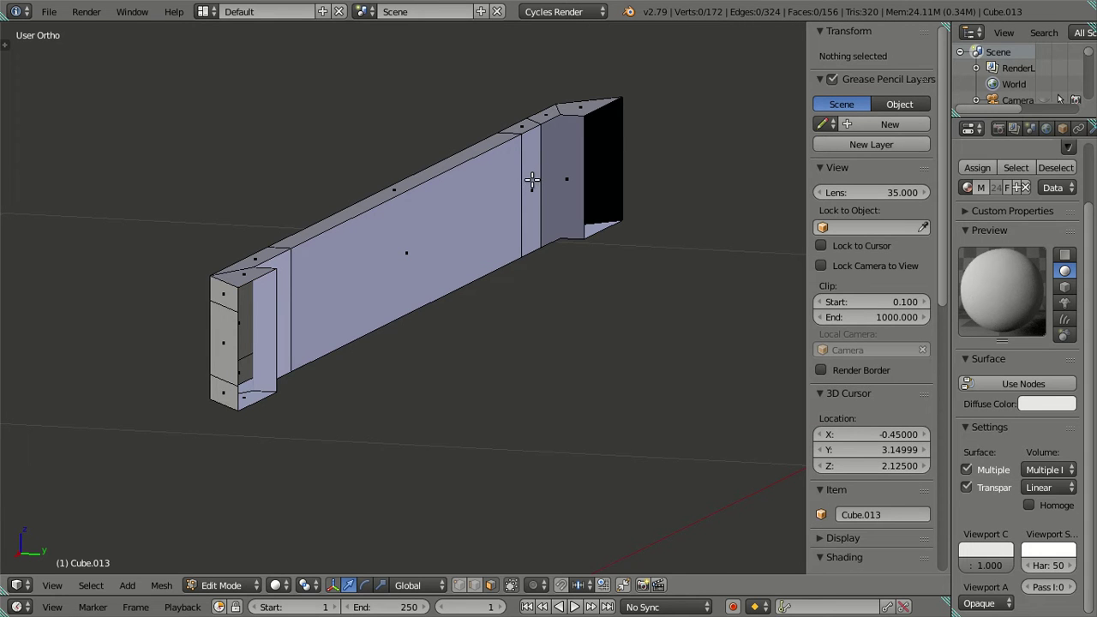
Add centred loop cuts along the beam's long face
mouse_move(524, 197)
middle_mouse_down()
mouse_move(568, 237)
mouse_move(629, 206)
mouse_move(492, 230)
mouse_move(540, 234)
mouse_move(530, 195)
mouse_move(583, 230)
mouse_move(436, 293)
middle_mouse_up()
key("ctrl+r")
scroll(531, 189, "up", 1)
left_click(531, 188)
right_click(531, 189)
Select the edge loops running along the beam at its far end and dissolve them
scroll(322, 345, "up", 2)
mouse_move(322, 346)
middle_mouse_down()
mouse_move(406, 332)
mouse_move(405, 270)
mouse_move(480, 308)
mouse_move(397, 303)
mouse_move(217, 223)
mouse_move(208, 265)
mouse_move(228, 240)
mouse_move(364, 221)
middle_mouse_up()
key("a")
middle_click_drag(519, 263, 241, 316, "shift")
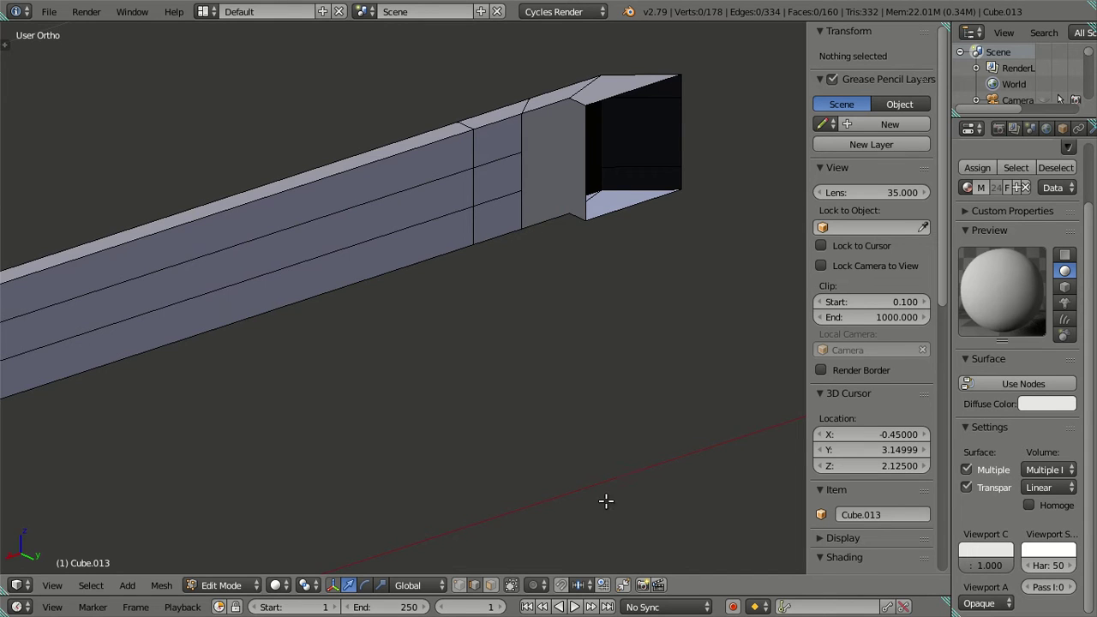
left_click(460, 587)
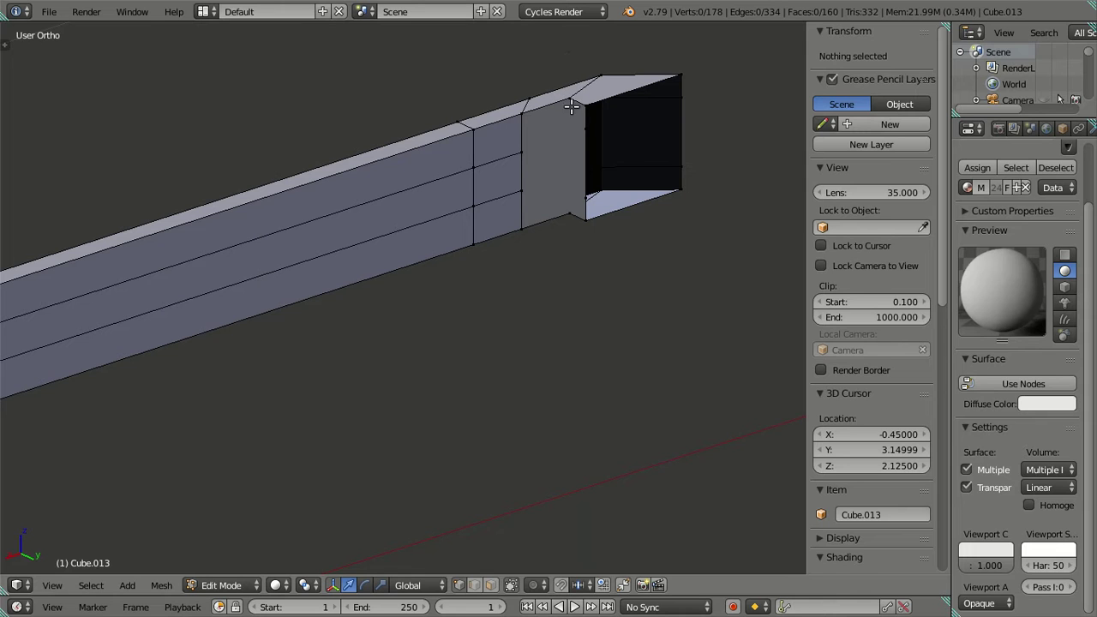
right_click(587, 127, "alt")
key("ctrl+x")
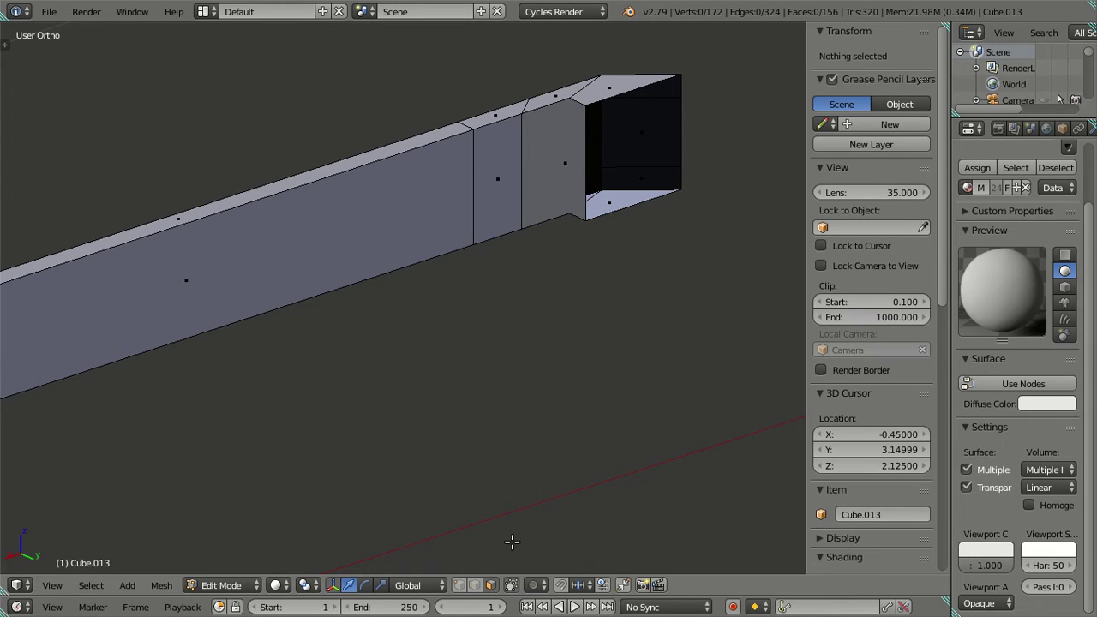
Join the end section's top and bottom corner vertices with an edge, then undo it
left_click(490, 585)
right_click(562, 92)
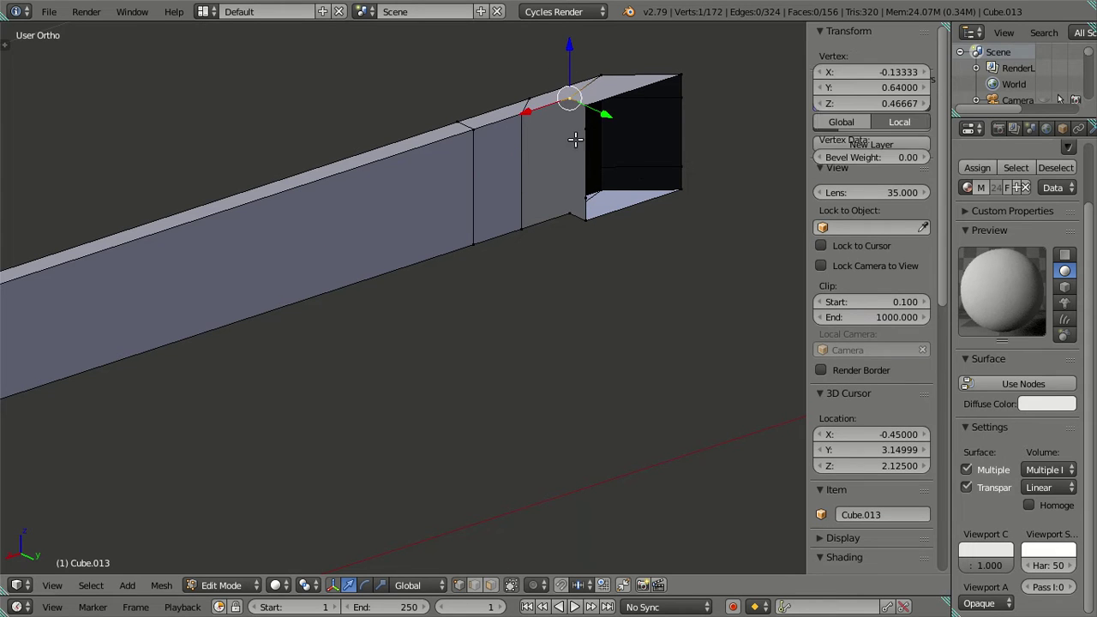
right_click(566, 211, "shift")
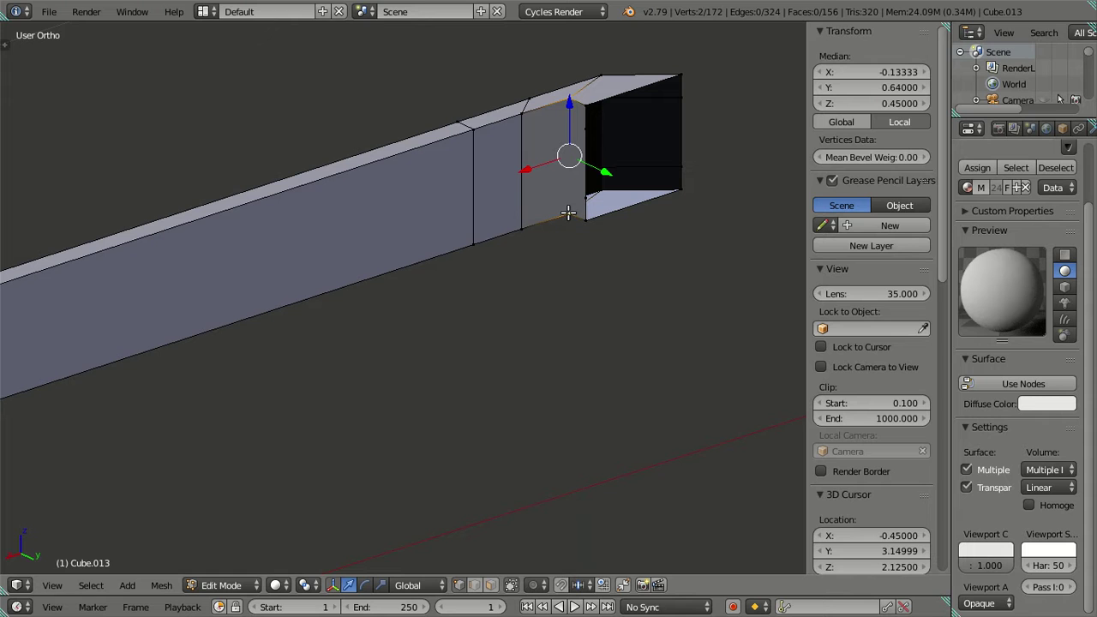
key("f")
middle_click_drag(597, 213, 636, 174)
key("z")
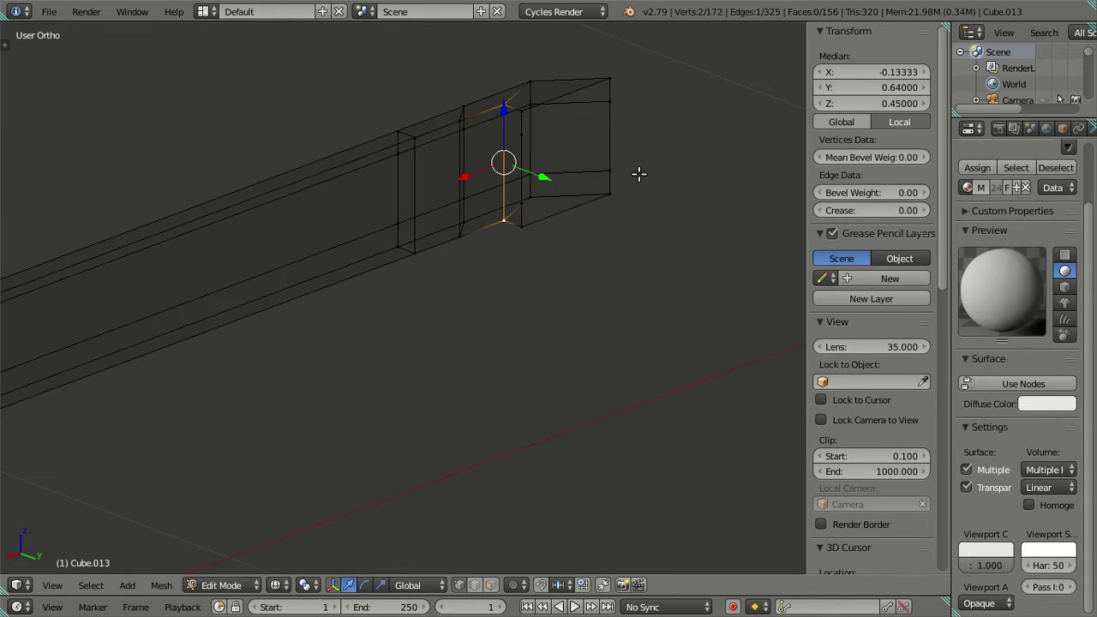
key("a")
key("ctrl+z")
key("ctrl+z")
key("ctrl+z")
key("ctrl+z")
key("z")
middle_click_drag(632, 170, 594, 174)
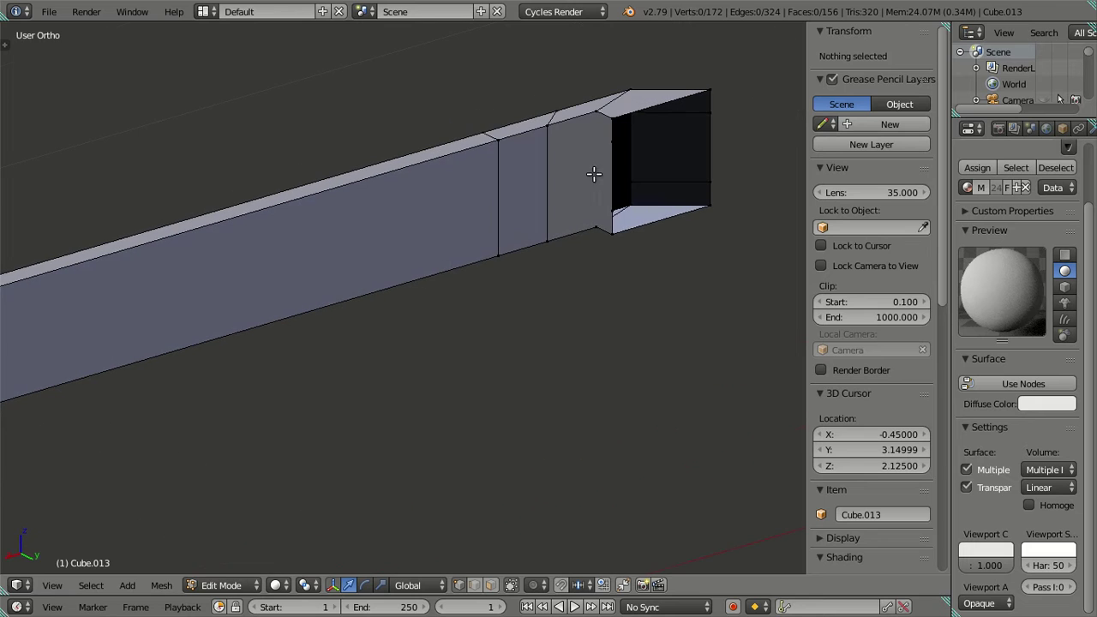
Select the face beside the beam's open end in face select mode
key("ctrl+Tab")
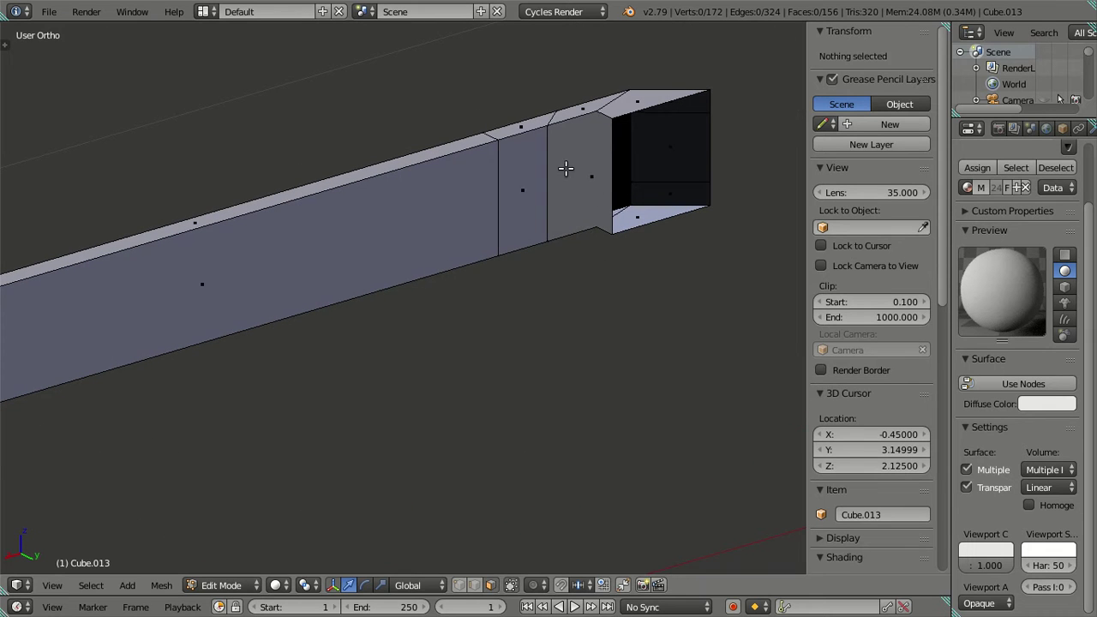
right_click(587, 175)
scroll(587, 175, "down", 4)
middle_click_drag(516, 211, 385, 208)
scroll(385, 208, "up", 3)
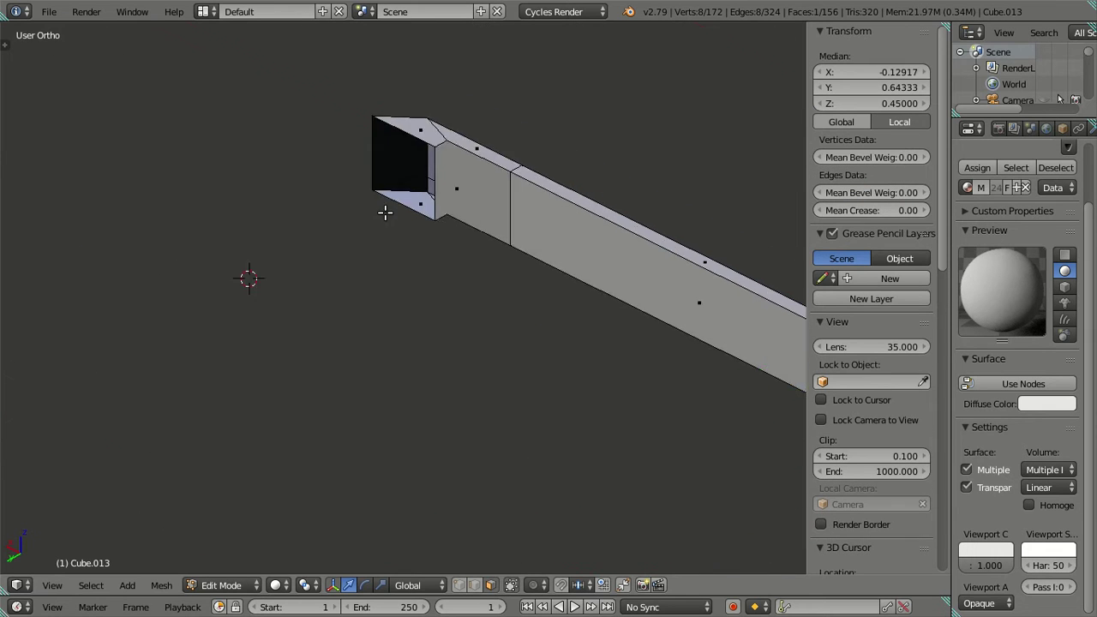
scroll(386, 208, "up", 3)
Delete the selected face, then fill a face between the opening's lower and upper bevel edges
key("x")
left_click(571, 104)
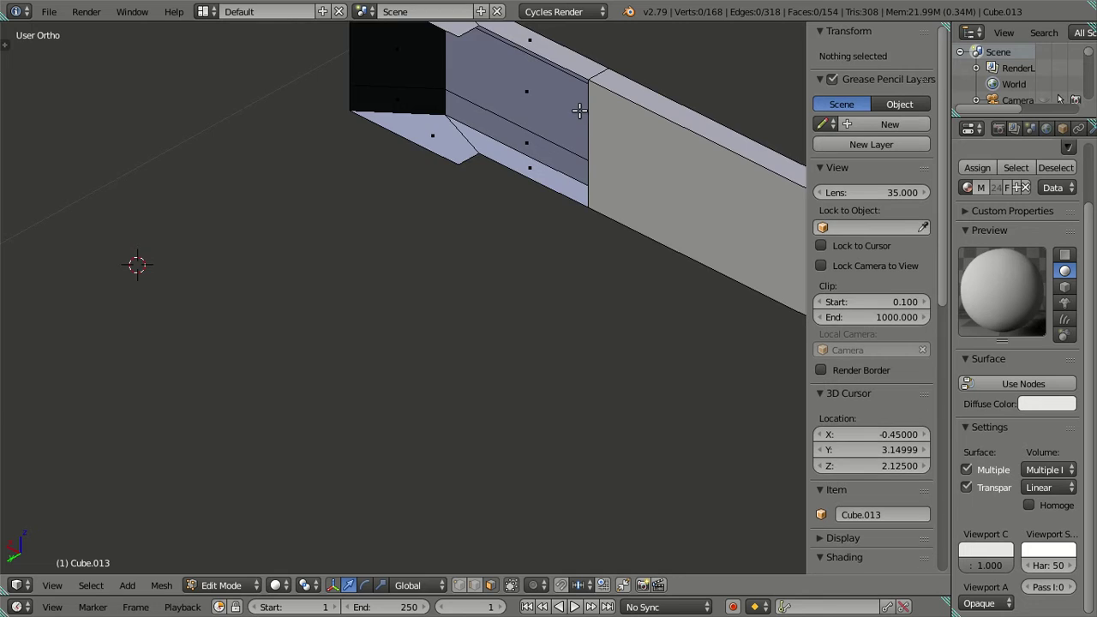
middle_click_drag(577, 110, 366, 300, "shift")
key("ctrl+Tab")
left_click(332, 283)
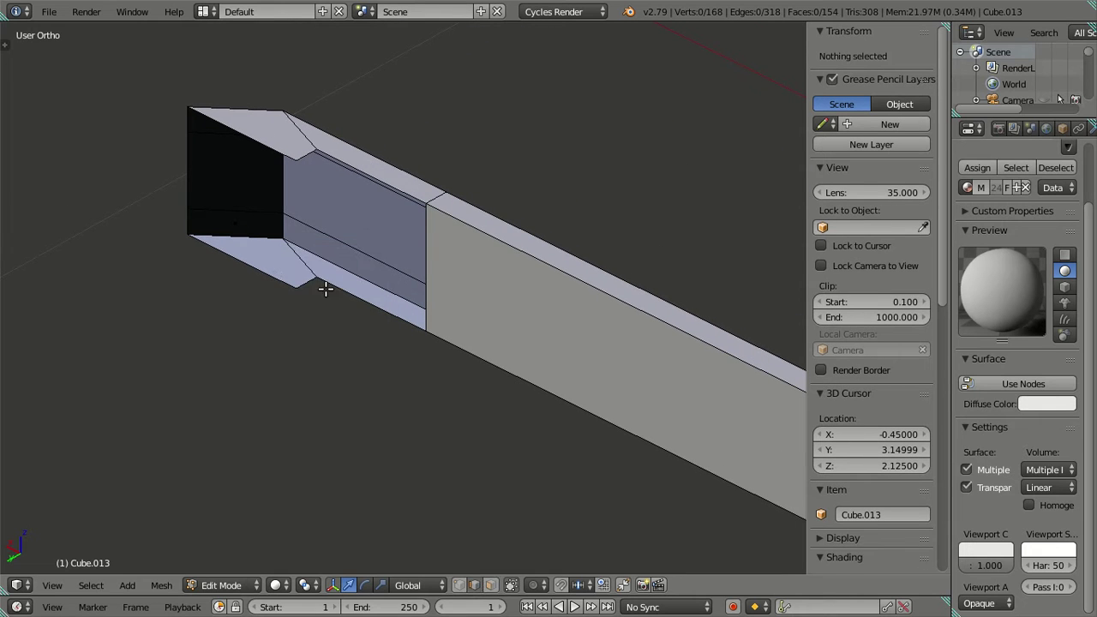
left_click(295, 277)
left_click(311, 163, "shift")
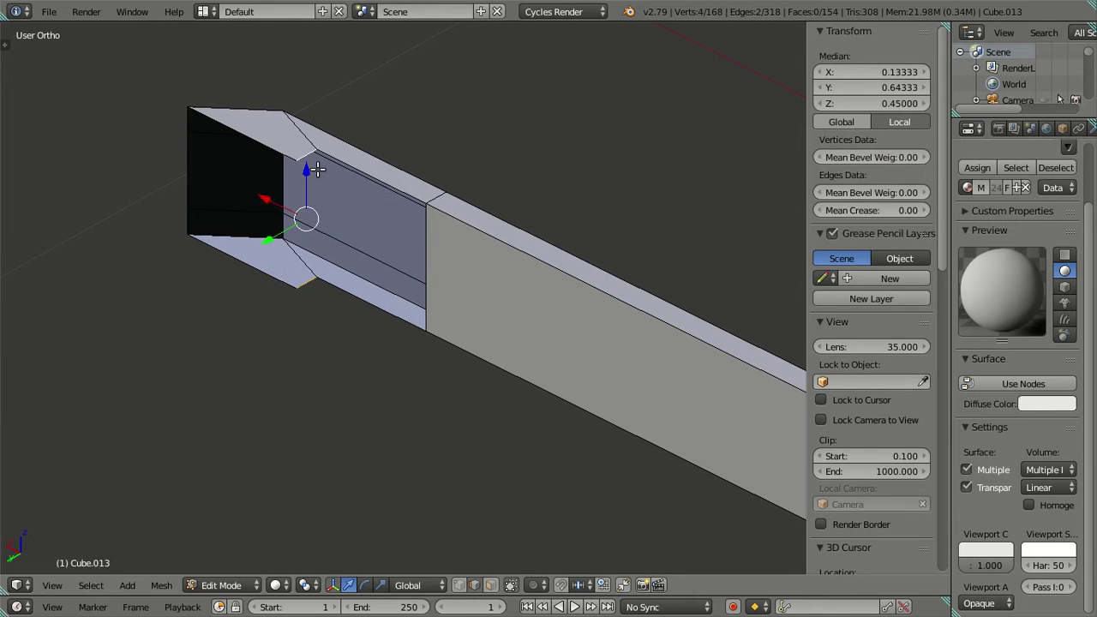
key("f")
Fill the inner recess quad with a new face
left_click(348, 291)
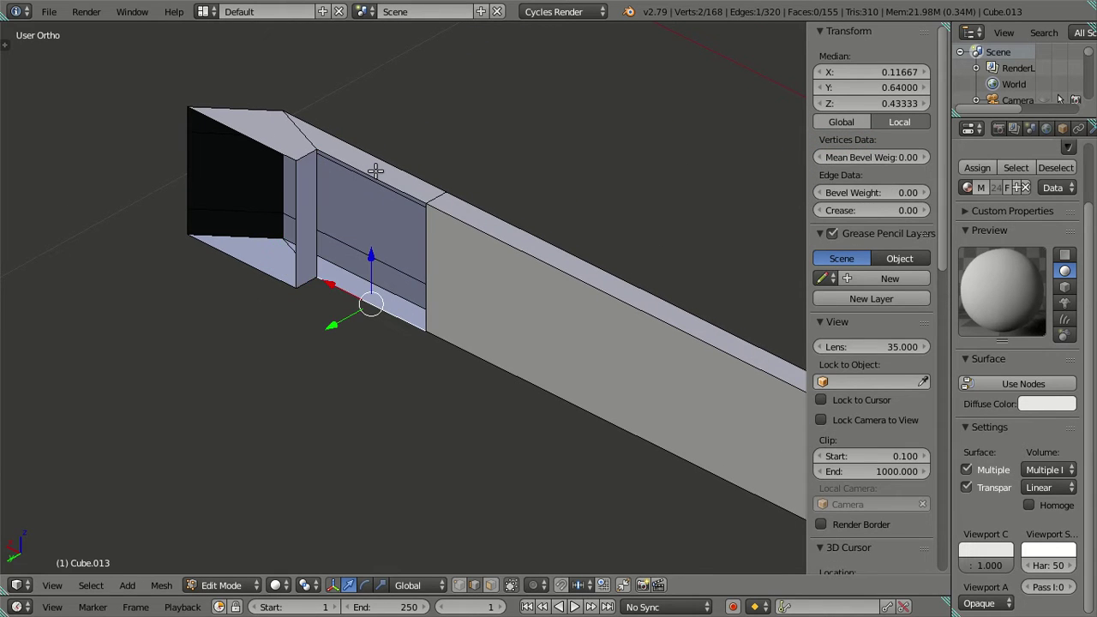
left_click(325, 201)
left_click(427, 245, "alt")
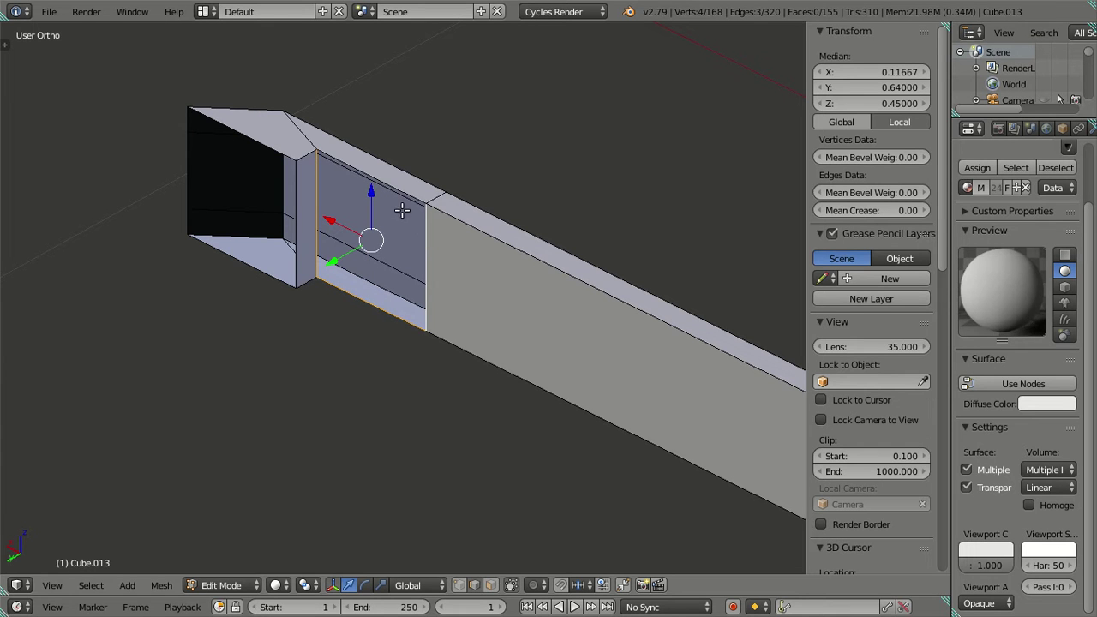
key("f")
key("a")
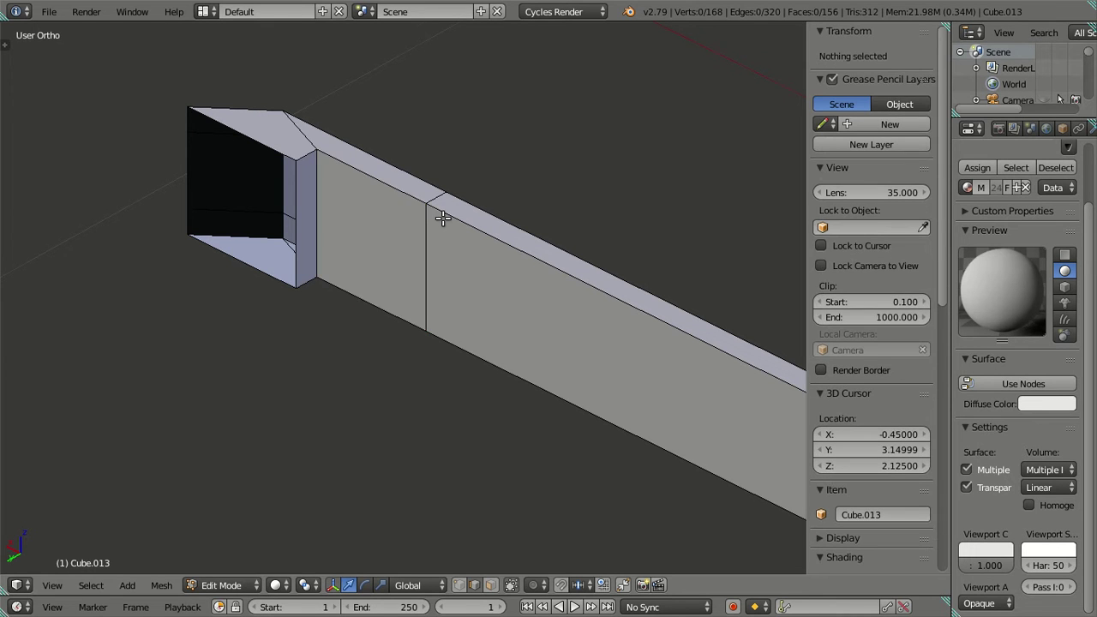
At the beam's other end, fill a face between the opening's top and bottom edges
scroll(411, 283, "down", 4)
middle_click_drag(399, 329, 492, 369)
scroll(495, 362, "up", 1)
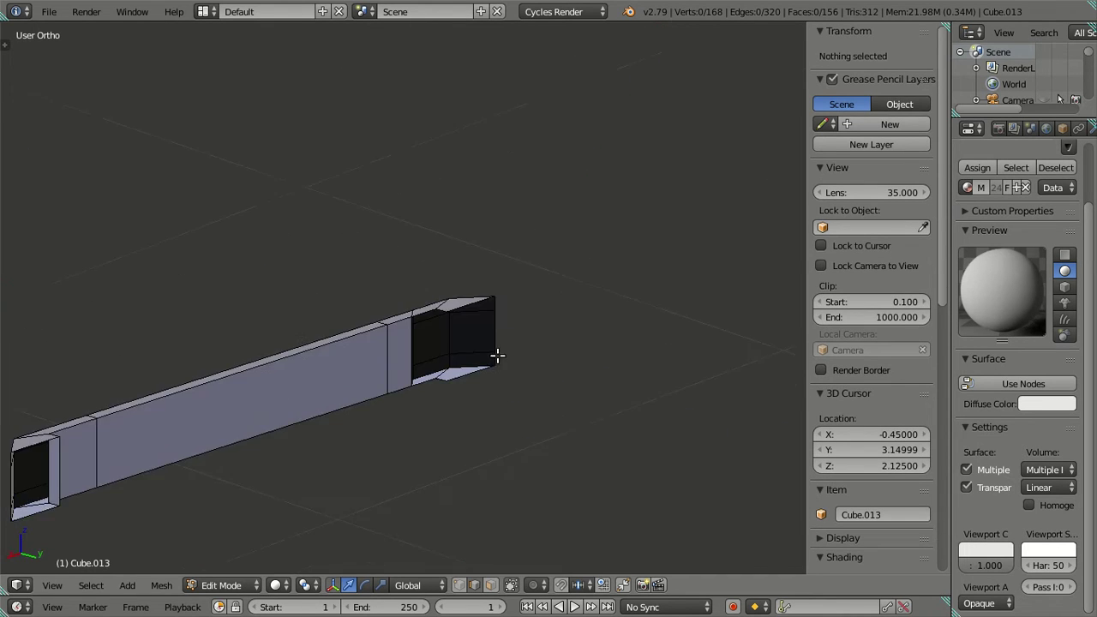
scroll(480, 358, "up", 2)
scroll(462, 326, "up", 2)
right_click(480, 234)
right_click(487, 477, "shift")
key("f")
Close the inner quad loop at that end with a new face
right_click(461, 319)
middle_click_drag(546, 399, 453, 392)
right_click(427, 395, "ctrl")
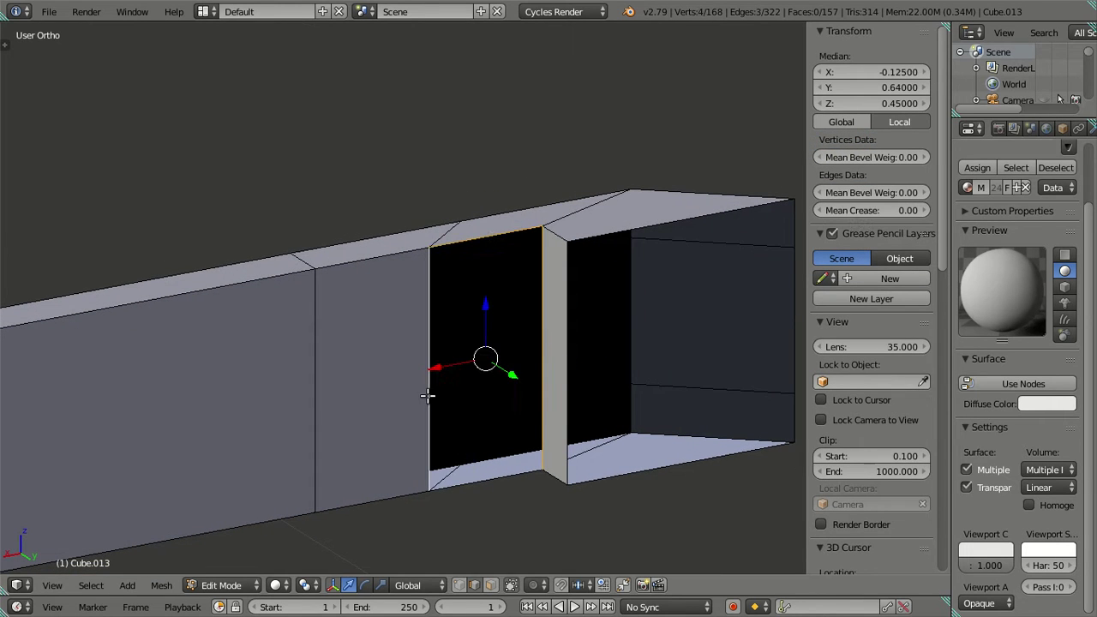
right_click(484, 480, "ctrl")
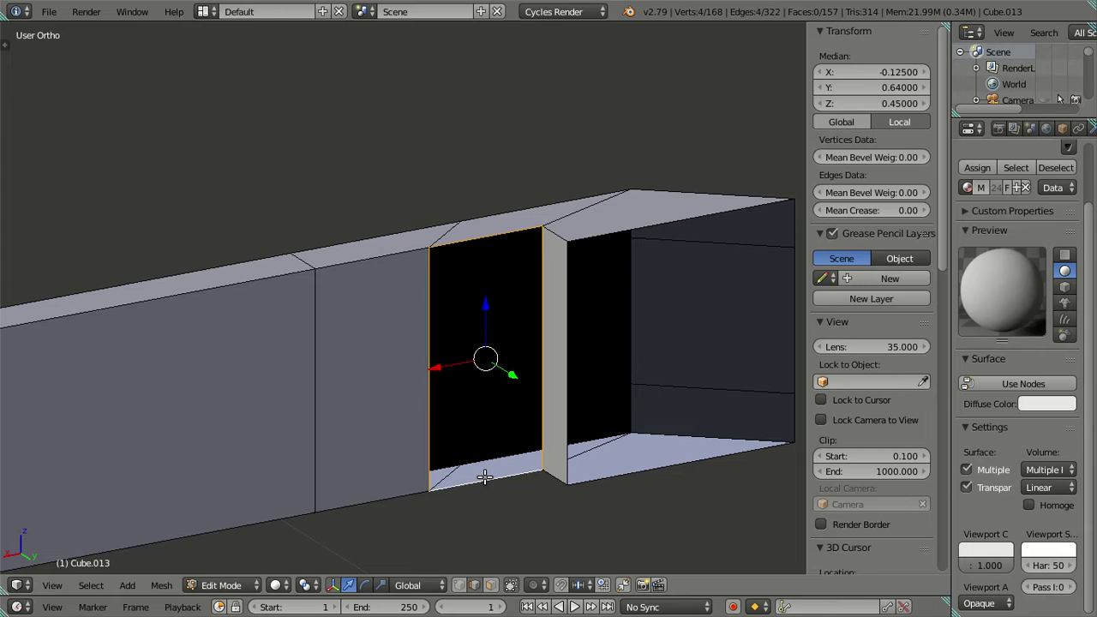
key("f")
key("a")
mouse_move(477, 477)
middle_mouse_down()
mouse_move(391, 480)
mouse_move(274, 446)
mouse_move(253, 456)
mouse_move(265, 448)
middle_mouse_up()
scroll(273, 407, "down", 3)
mouse_move(374, 458)
middle_mouse_down()
mouse_move(569, 420)
mouse_move(536, 359)
middle_mouse_up()
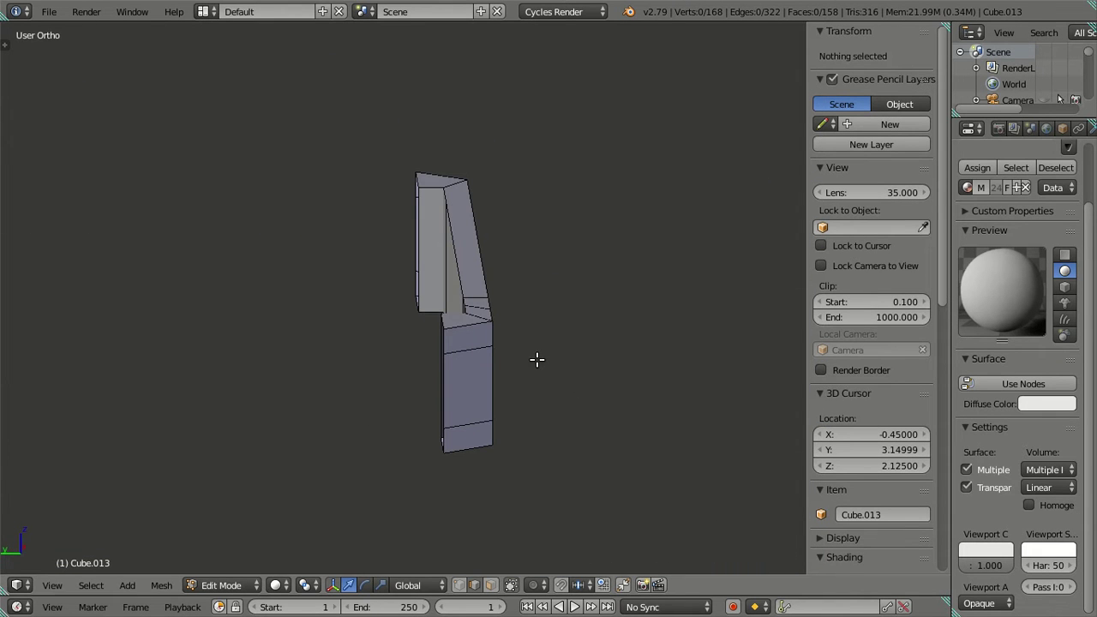
Add four evenly spaced lengthwise loop cuts along the bar's wall
key("a")
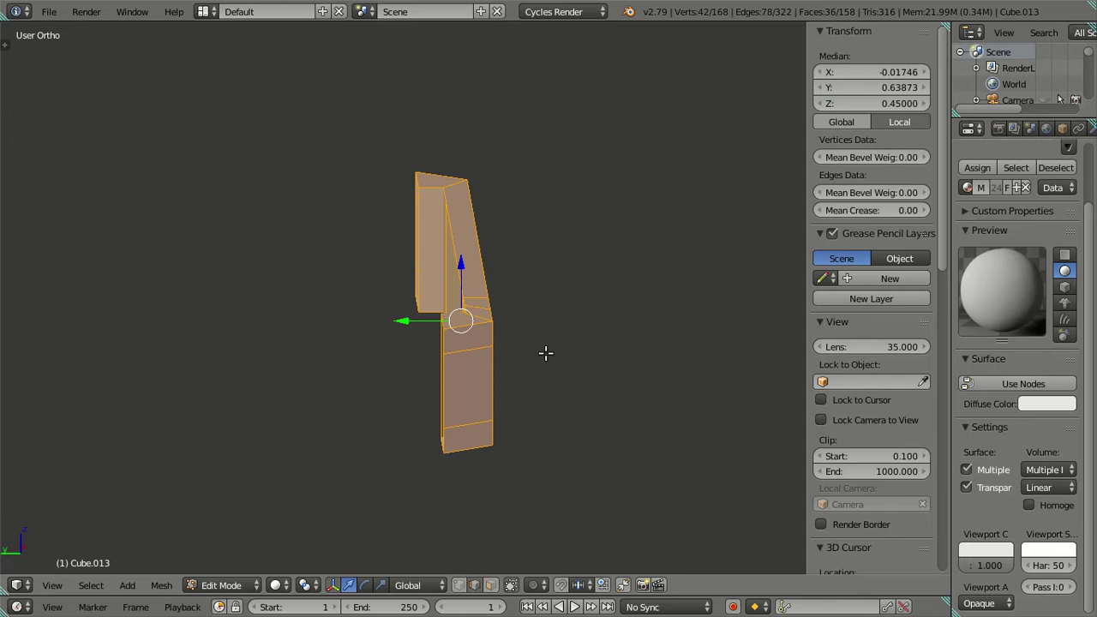
key("a")
mouse_move(546, 340)
middle_mouse_down()
mouse_move(385, 330)
mouse_move(215, 377)
mouse_move(157, 322)
mouse_move(129, 360)
mouse_move(354, 337)
mouse_move(416, 343)
mouse_move(364, 357)
middle_mouse_up()
key("ctrl+r")
scroll(364, 357, "up", 1)
scroll(364, 357, "up", 1)
scroll(364, 357, "up", 1)
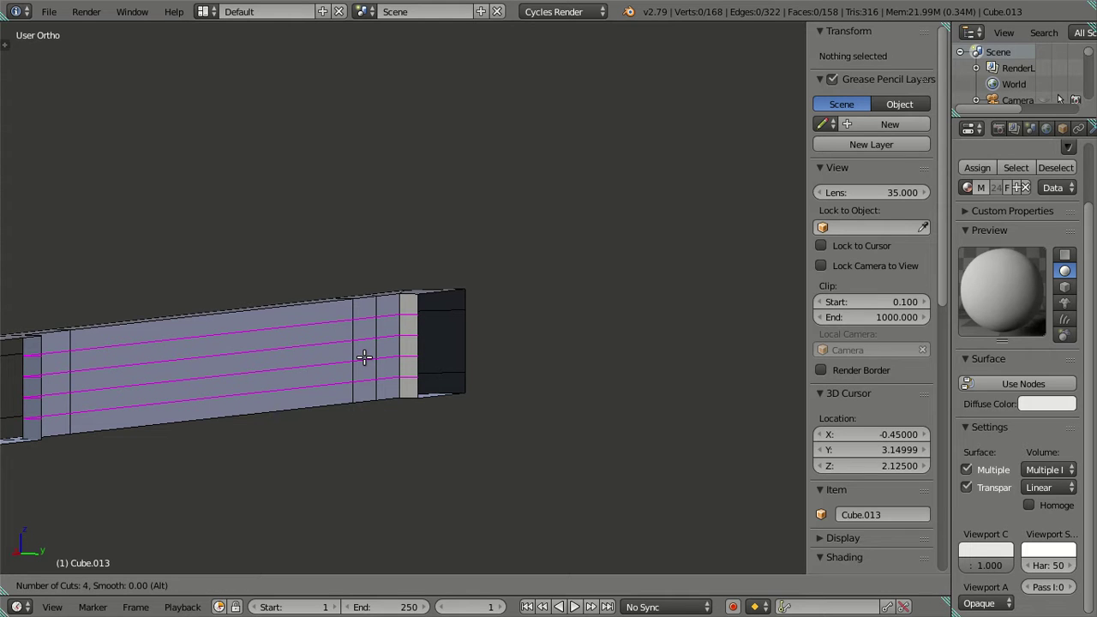
left_click(364, 356)
right_click(402, 370)
In wireframe, dissolve the unwanted loops, leaving the bottom edge loop in place
key("KP_1")
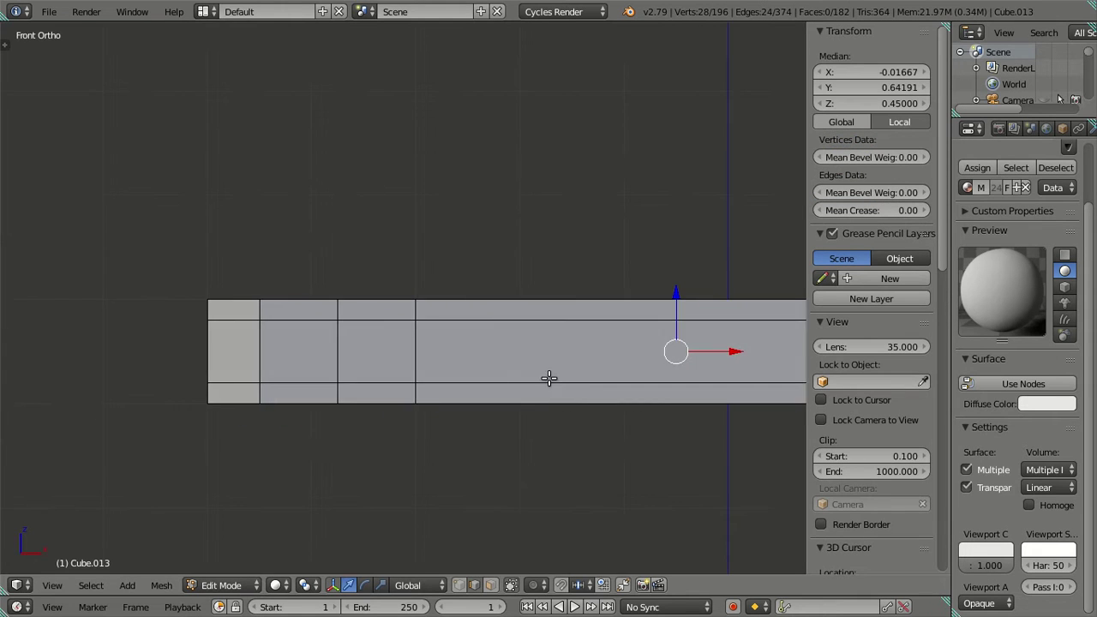
key("z")
key("z")
middle_click_drag(605, 375, 335, 385)
right_click(317, 385, "alt+shift")
key("x")
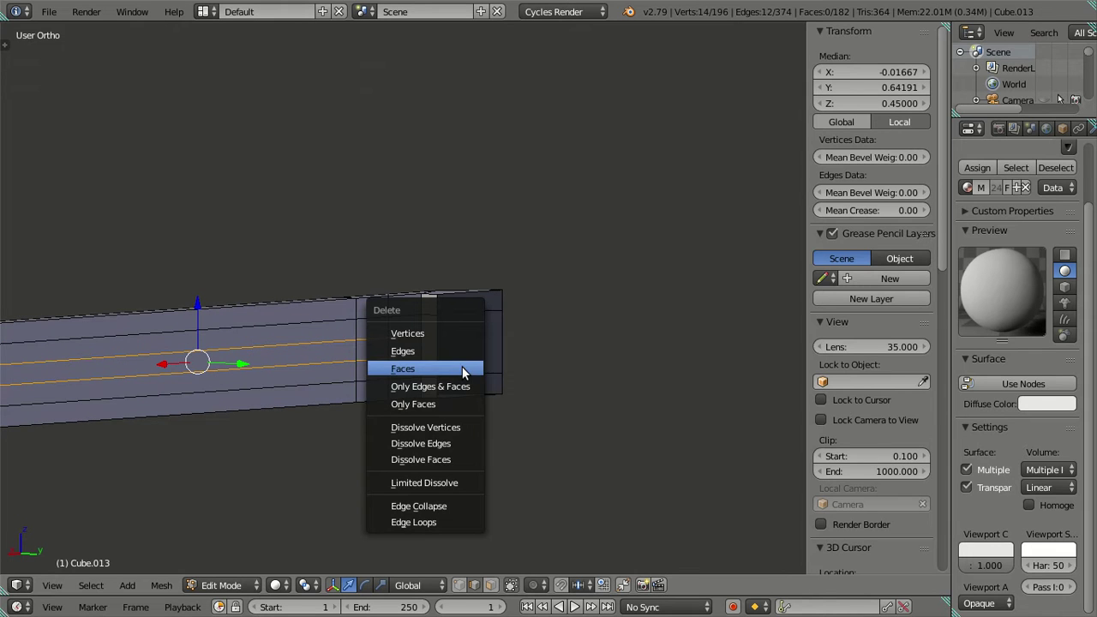
left_click(452, 443)
scroll(359, 334, "down", 3)
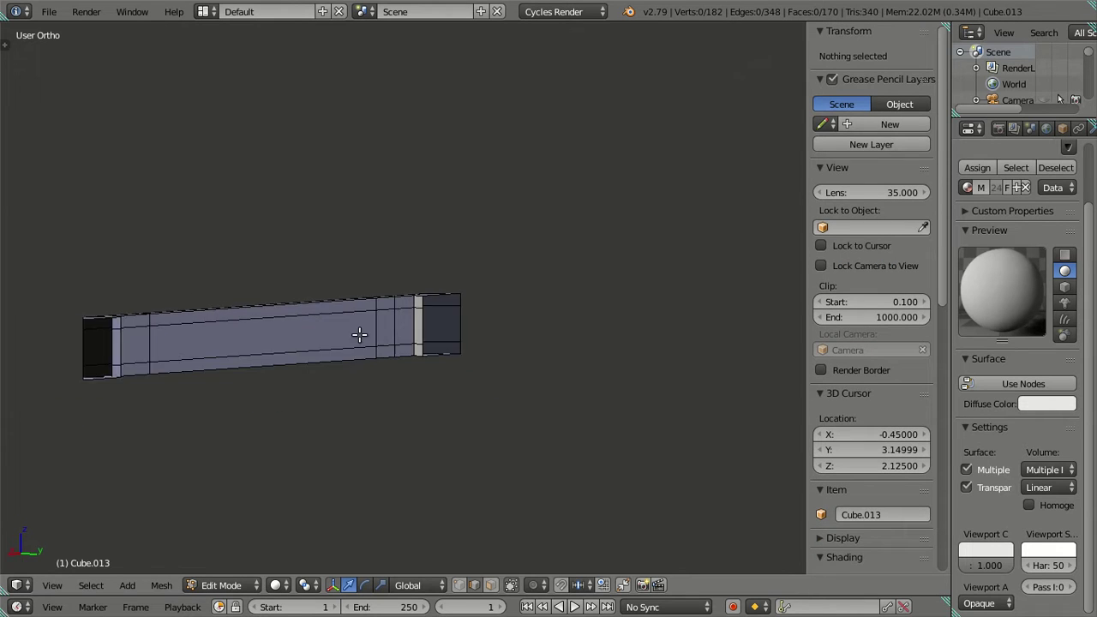
mouse_move(359, 334)
middle_mouse_down()
mouse_move(391, 404)
mouse_move(457, 366)
mouse_move(514, 355)
middle_mouse_up()
scroll(1048, 124, "down", 2)
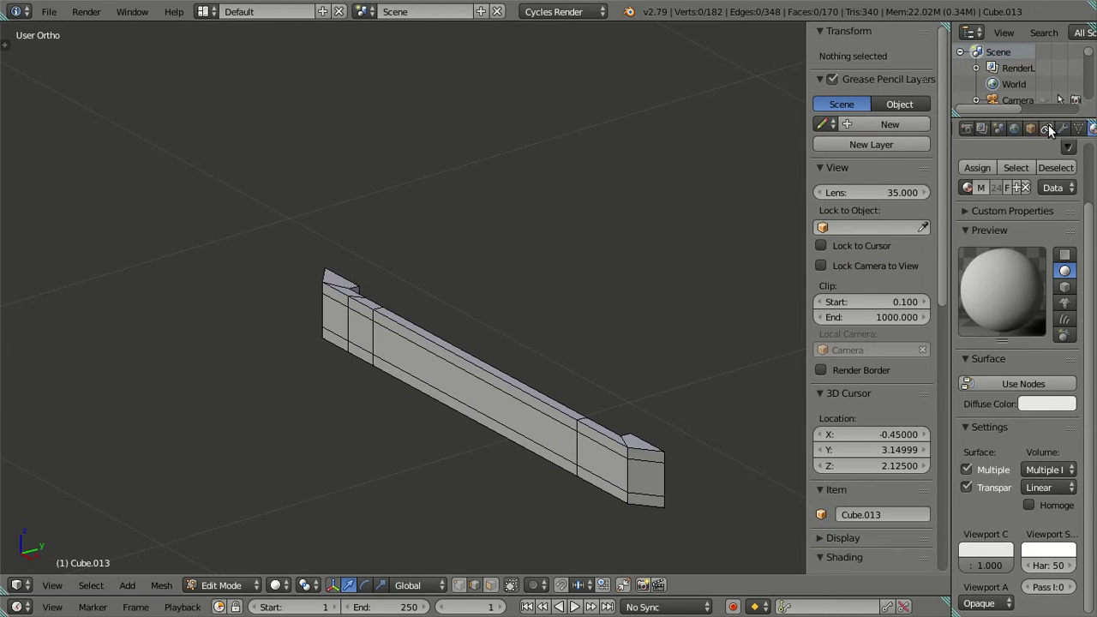
Add a Subdivision Surface modifier to the handle and switch to Object Mode
left_click(1045, 126)
left_click(995, 183)
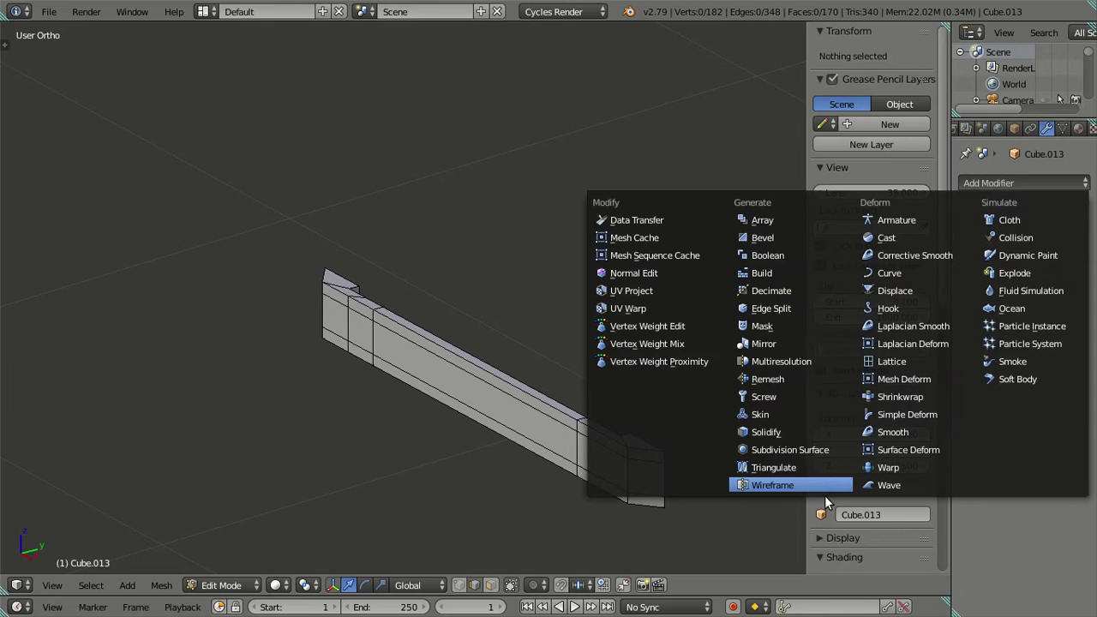
left_click(790, 449)
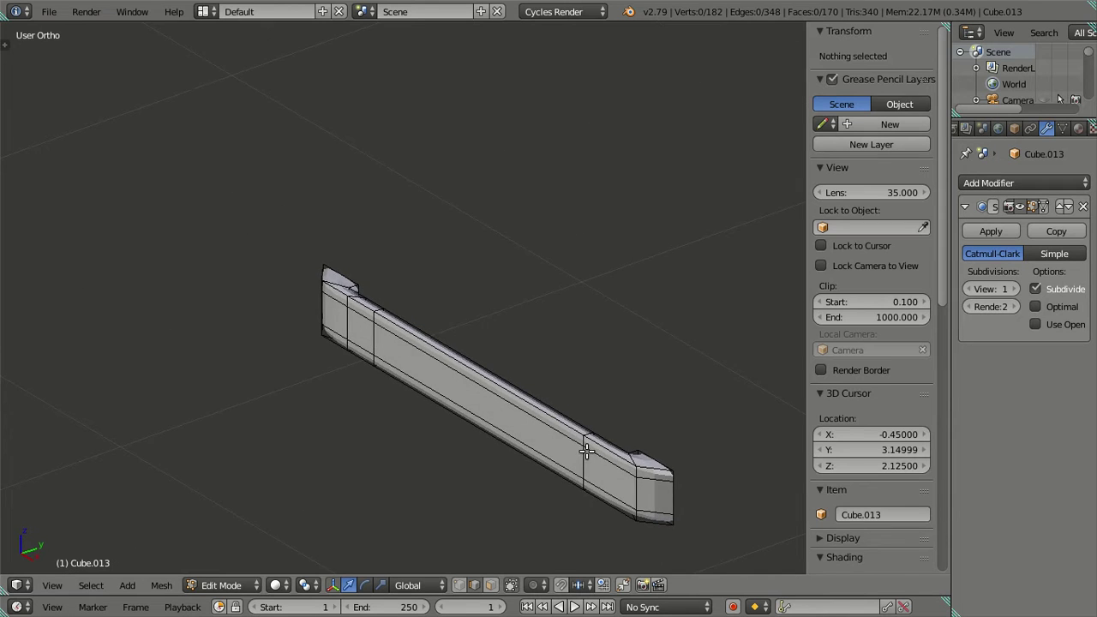
key("Tab")
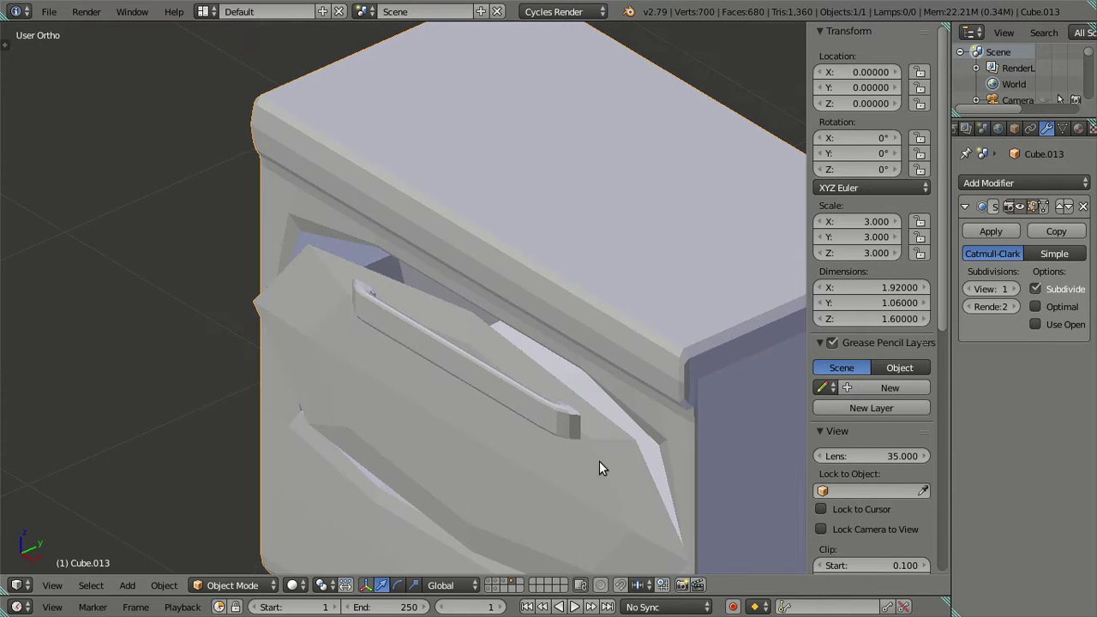
Preview at viewport level 2, then set viewport level 0 and return to Edit Mode
left_click(1015, 290)
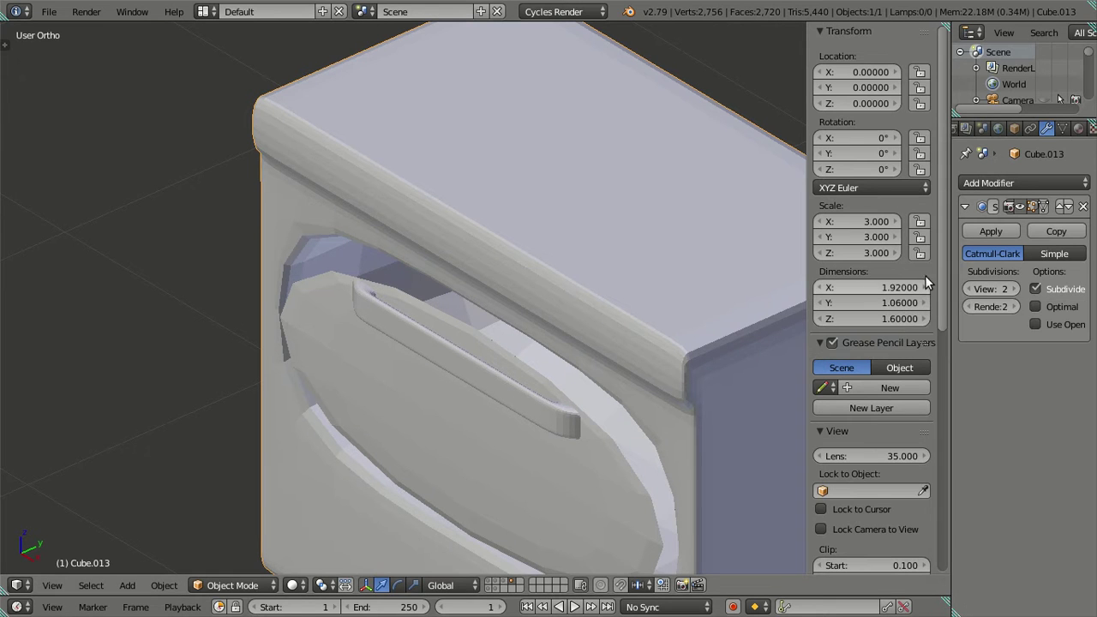
left_click(968, 290)
left_click(968, 289)
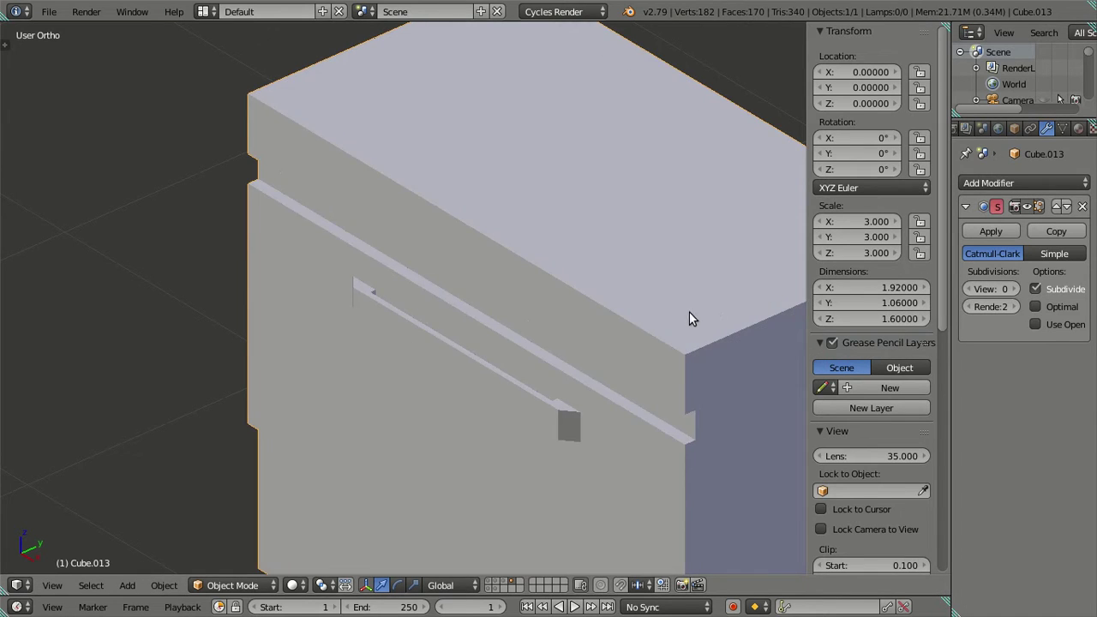
key("Tab")
mouse_move(588, 352)
middle_mouse_down()
mouse_move(510, 390)
mouse_move(533, 305)
mouse_move(472, 309)
mouse_move(505, 356)
mouse_move(568, 330)
mouse_move(568, 399)
mouse_move(587, 348)
mouse_move(454, 244)
middle_mouse_up()
Dissolve a spare edge loop on the handle
right_click(312, 268, "alt")
key("x")
left_click(561, 314)
mouse_move(577, 301)
middle_mouse_down()
mouse_move(481, 422)
mouse_move(443, 431)
mouse_move(460, 317)
middle_mouse_up()
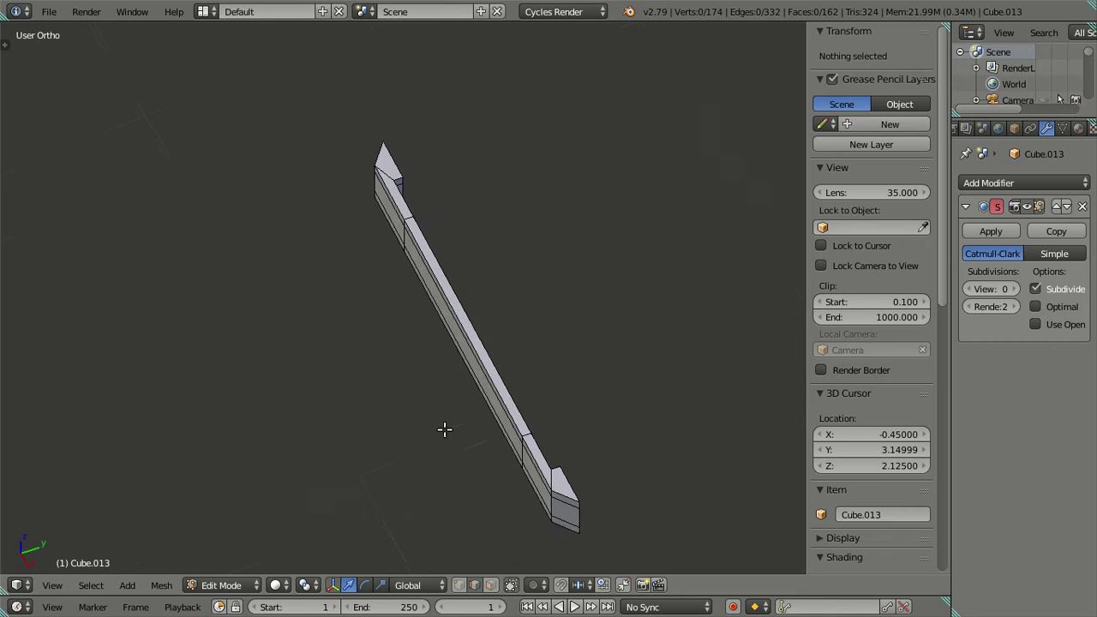
Select the lower and upper edge loops and move them back along Y
right_click(565, 512, "alt")
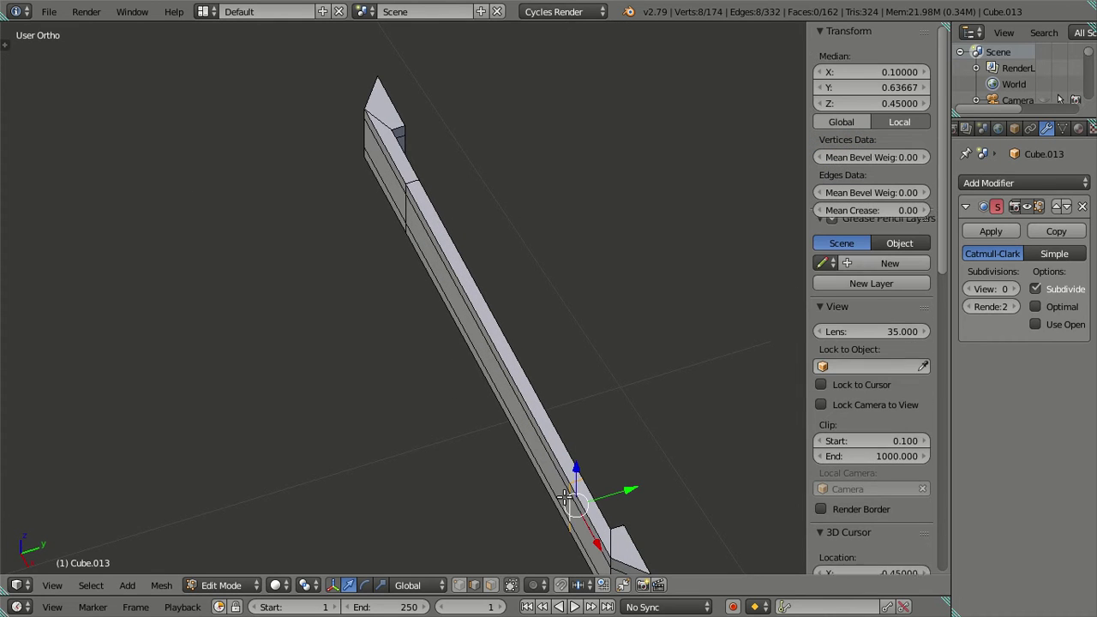
right_click(407, 205, "alt+shift")
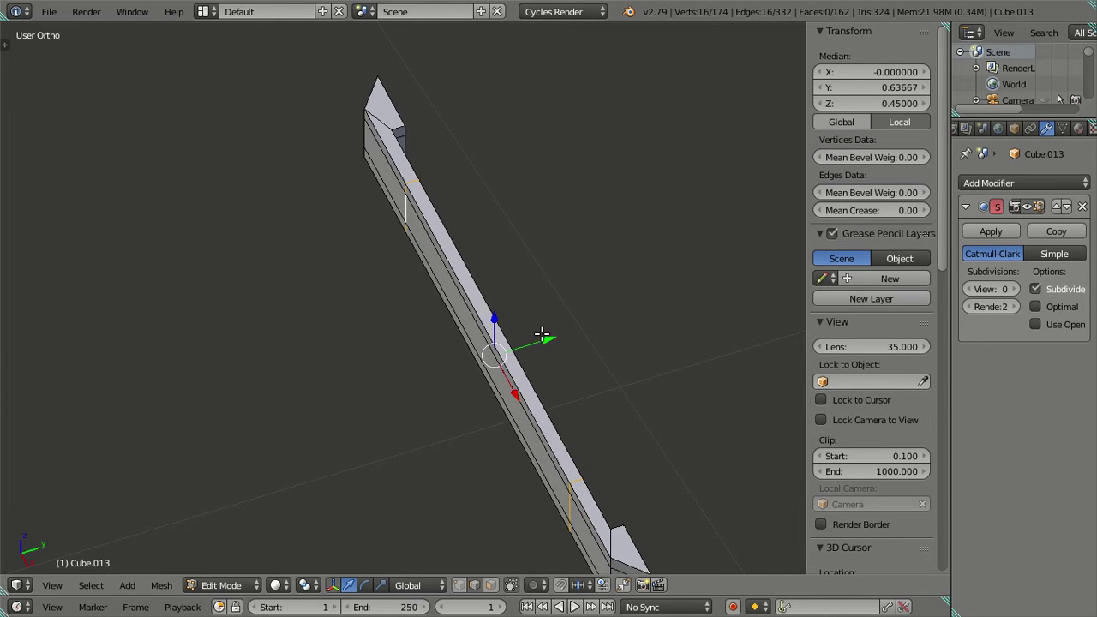
left_click_drag(541, 334, 521, 341)
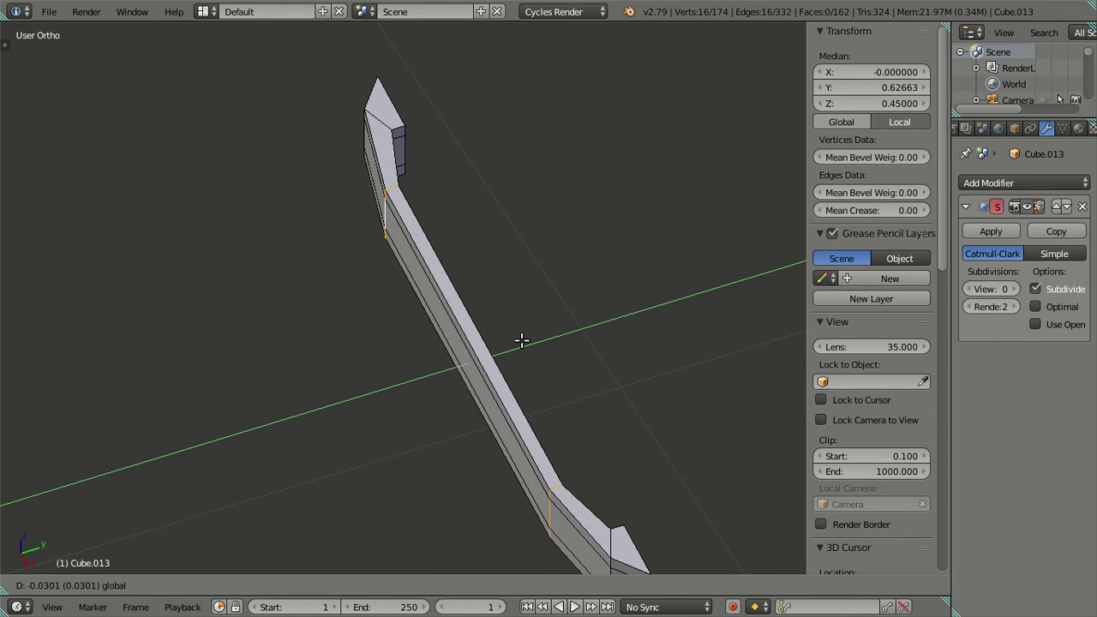
left_click_drag(521, 340, 518, 339)
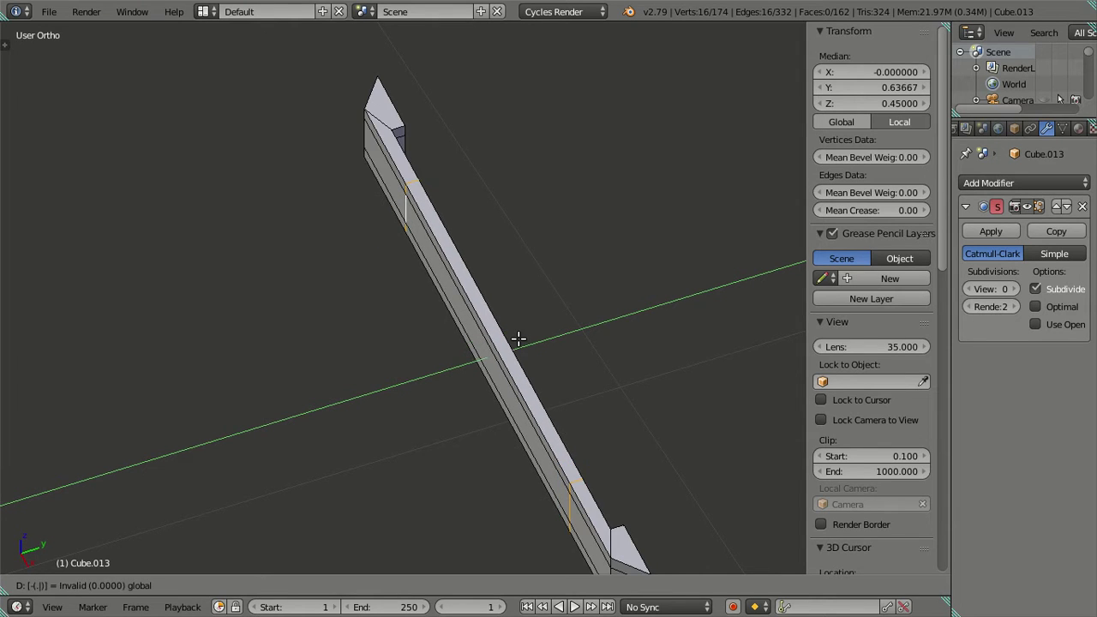
left_click_drag(519, 338, 518, 339)
key("a")
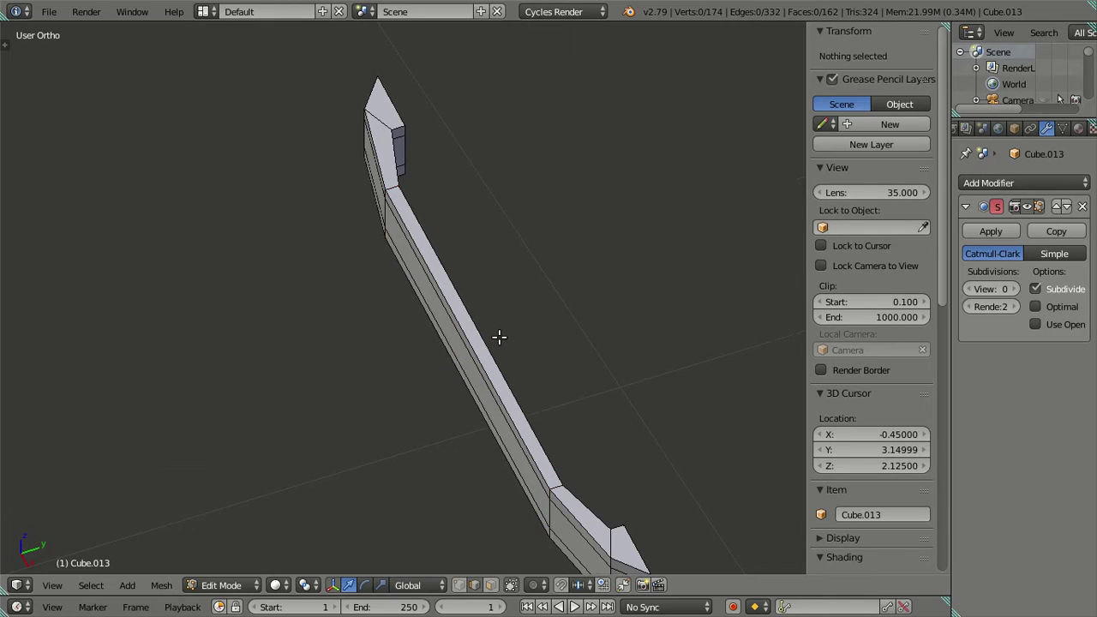
Inspect the smoothed, curved handle in Object Mode
scroll(592, 404, "down", 2)
key("Tab")
scroll(552, 389, "up", 8)
scroll(617, 373, "down", 2)
scroll(617, 374, "down", 2)
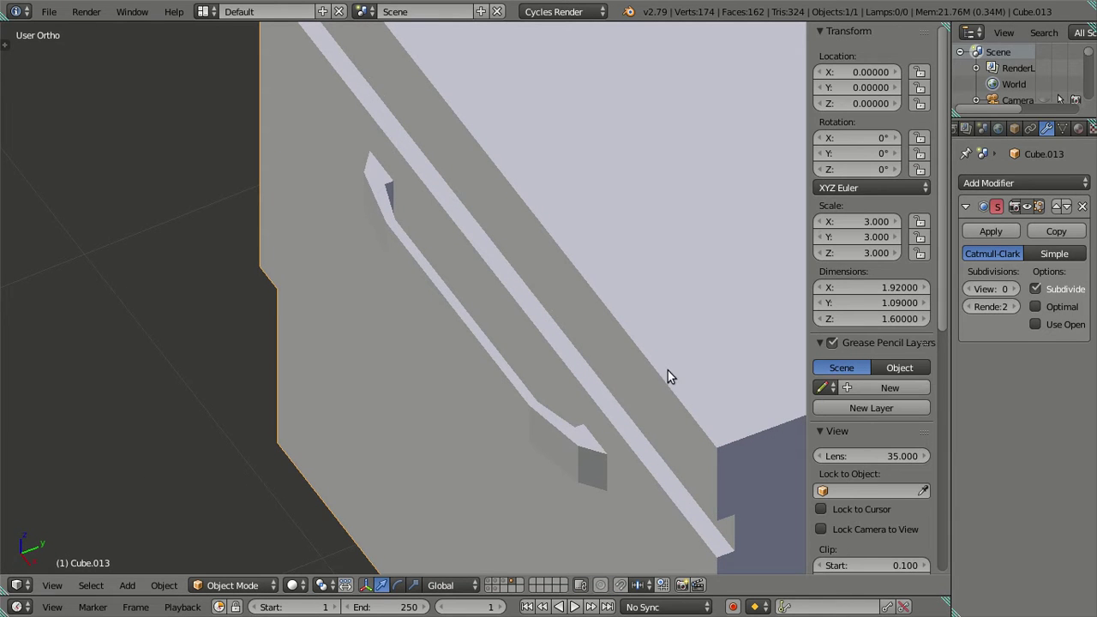
scroll(1008, 291, "up", 2, "ctrl")
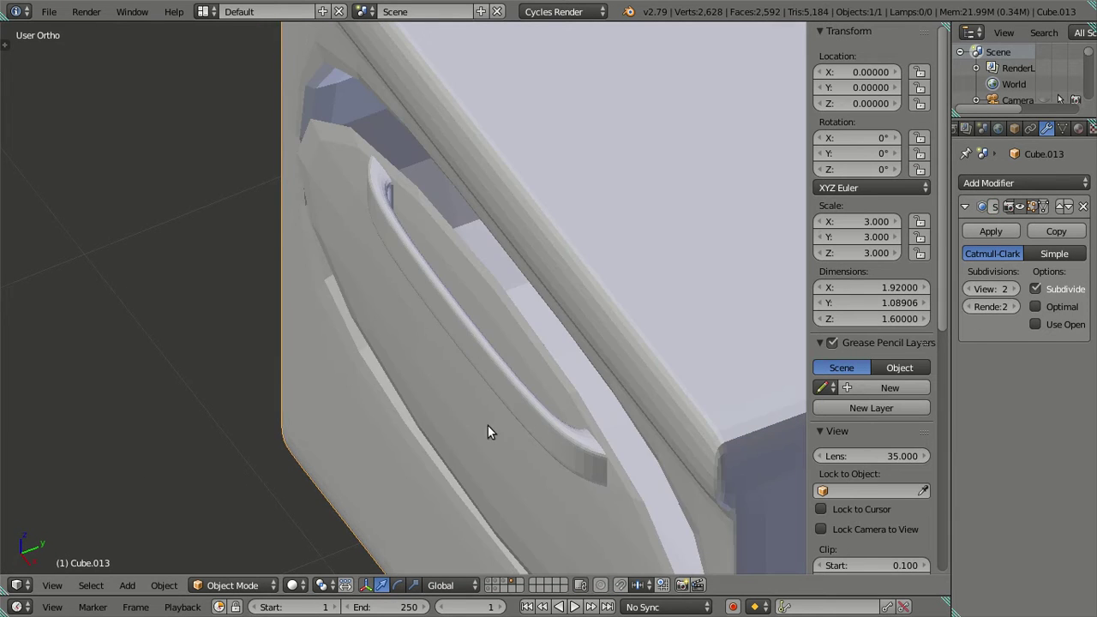
scroll(519, 395, "up", 3)
scroll(718, 355, "up", 2)
middle_click_drag(735, 347, 771, 334)
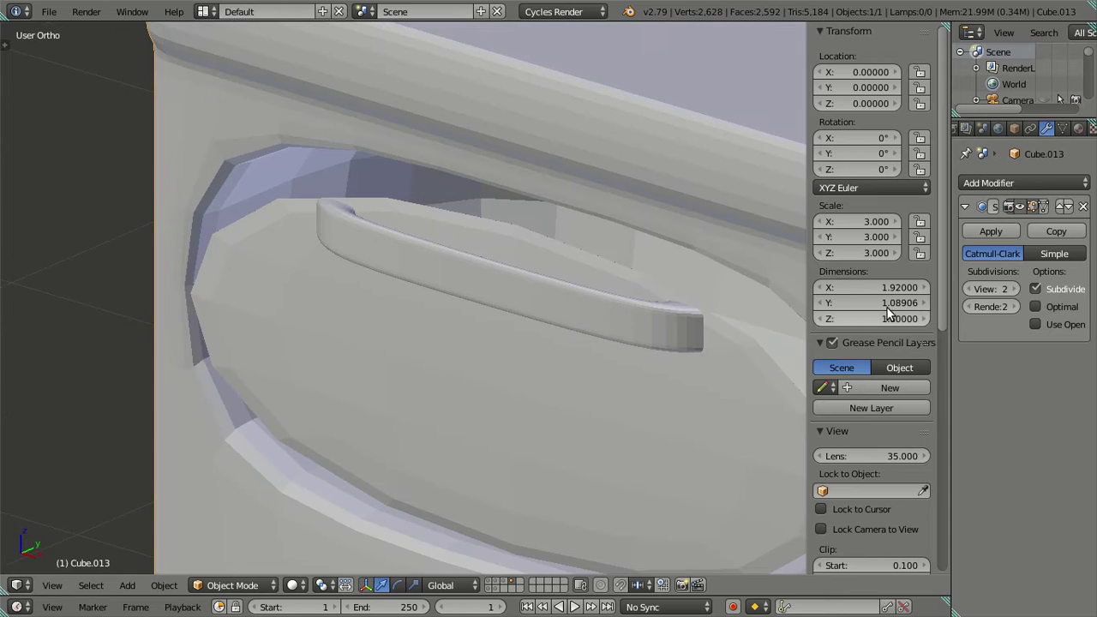
scroll(968, 291, "down", 2, "ctrl")
Back in Edit Mode, select an unneeded edge loop on the handle
key("Tab")
mouse_move(644, 386)
middle_mouse_down()
mouse_move(673, 343)
mouse_move(350, 443)
mouse_move(382, 262)
mouse_move(379, 374)
mouse_move(360, 455)
mouse_move(357, 318)
mouse_move(372, 328)
mouse_move(348, 304)
mouse_move(375, 363)
mouse_move(372, 314)
middle_mouse_up()
scroll(672, 340, "up", 2)
right_click(382, 271)
key("a")
right_click(380, 336, "alt")
Dissolve the extra edge loops on the handle
right_click(377, 321, "alt+shift")
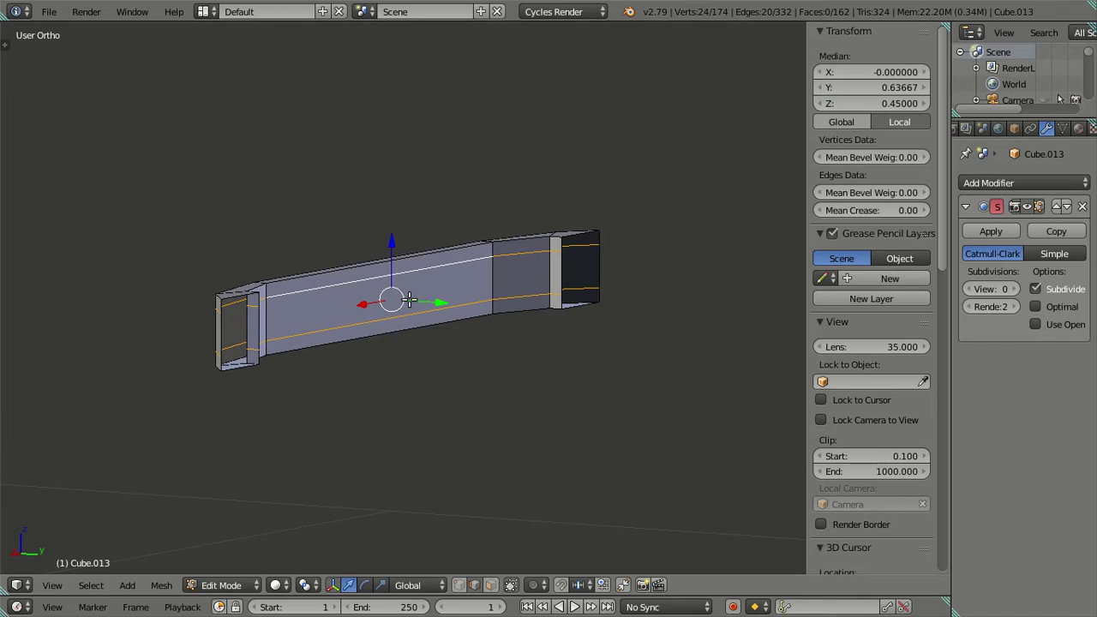
key("x")
left_click(416, 318)
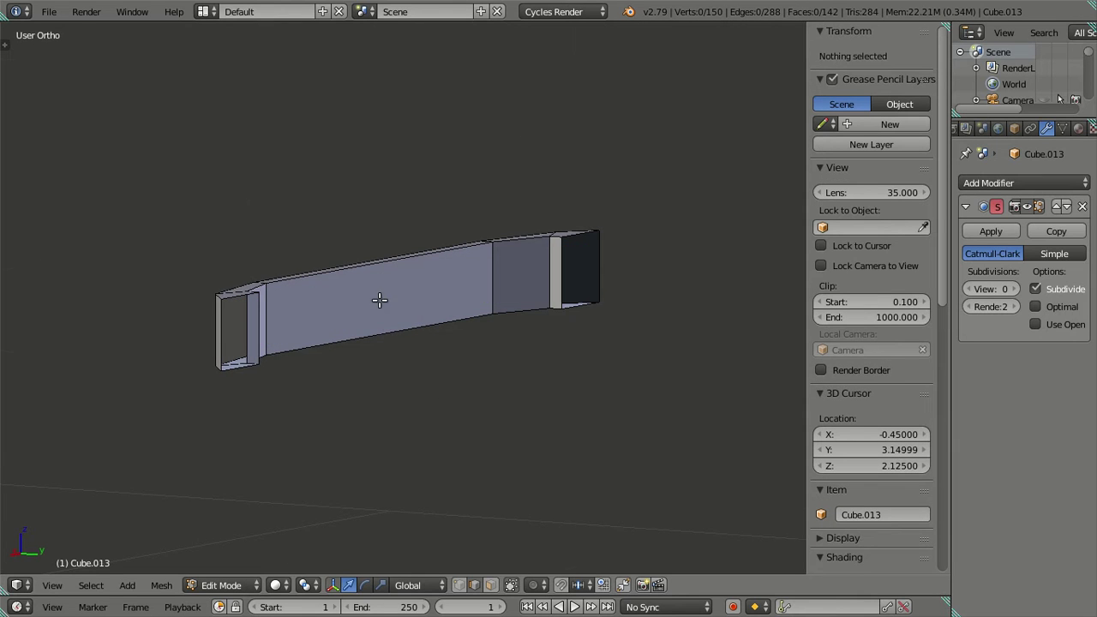
Select the middle section's top and bottom loops and try a vertical squash, then cancel it
middle_click_drag(380, 300, 368, 255)
right_click(369, 253, "alt")
key("z")
right_click(374, 317, "alt+shift")
key("z")
key("KP_1")
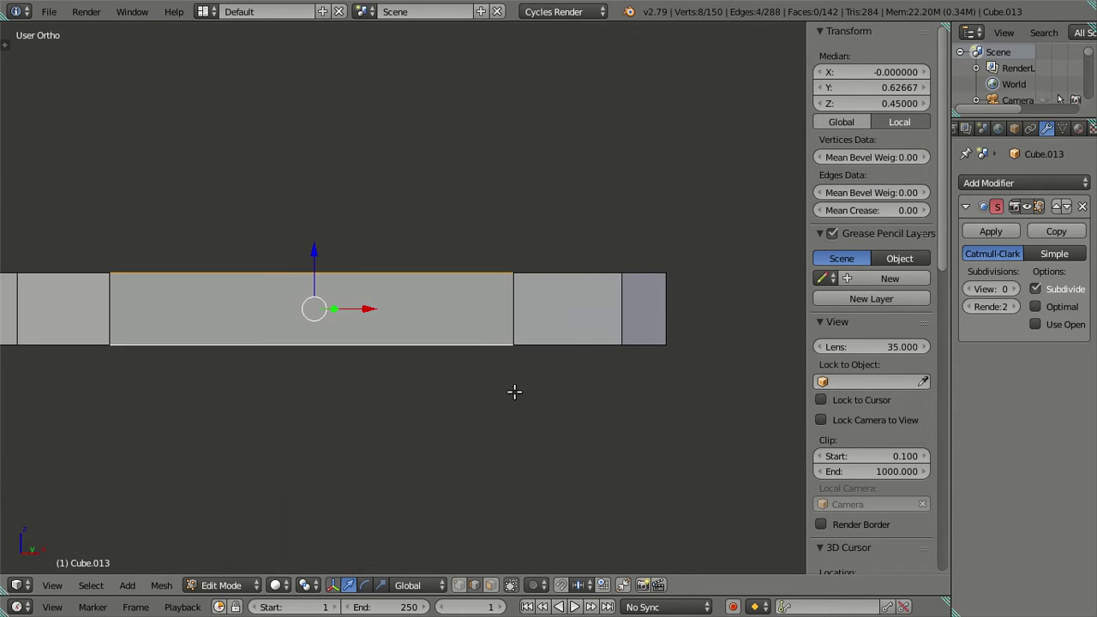
type("sz")
type(".5")
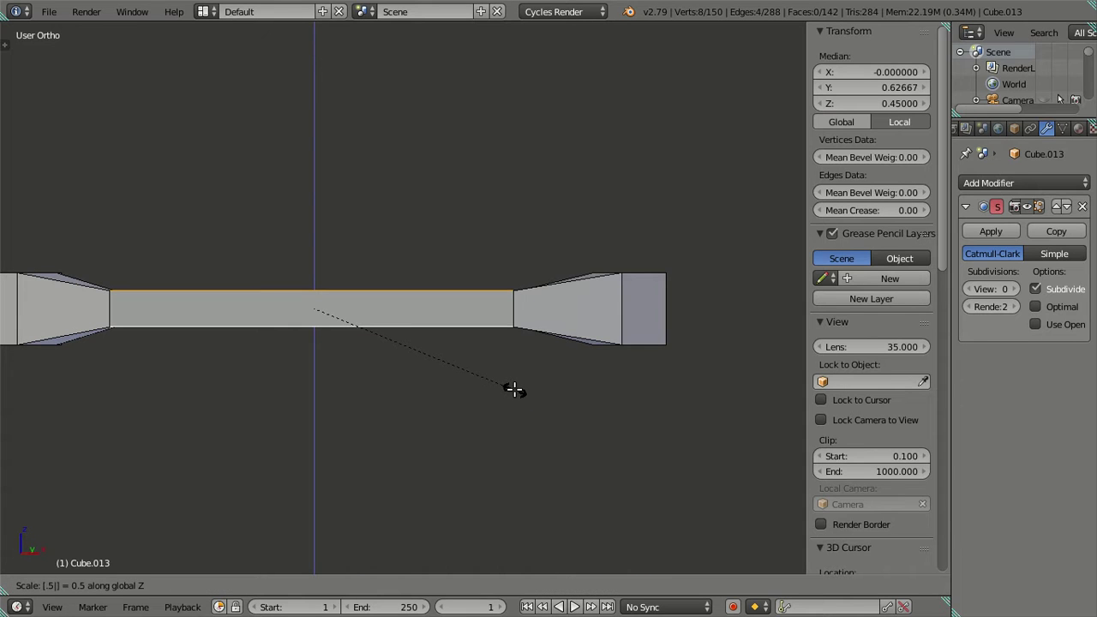
key("Escape")
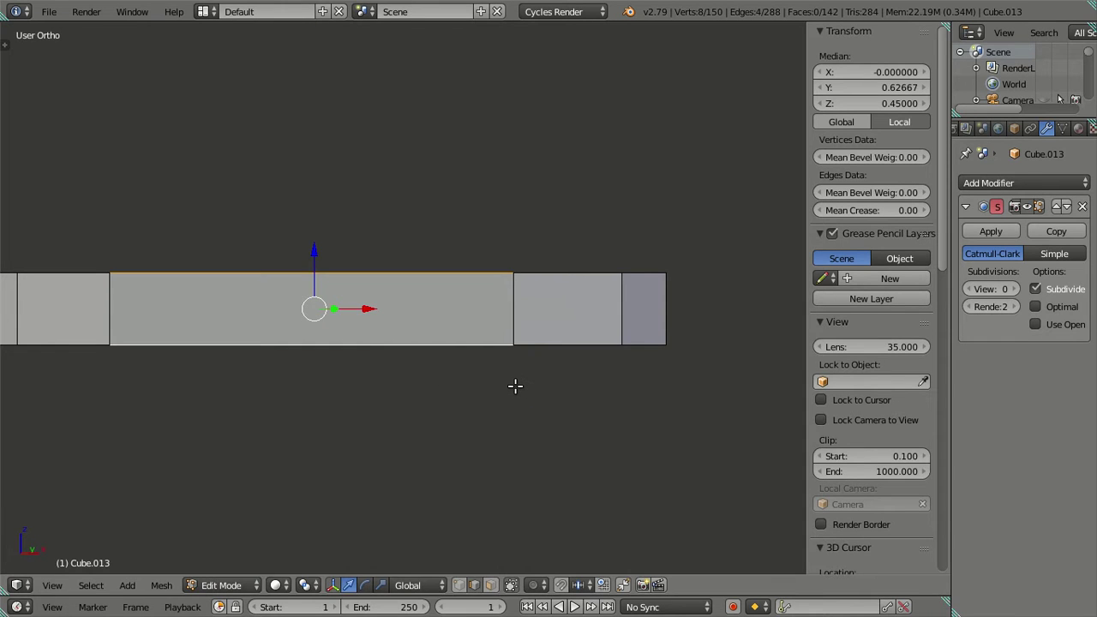
key("s")
key("z")
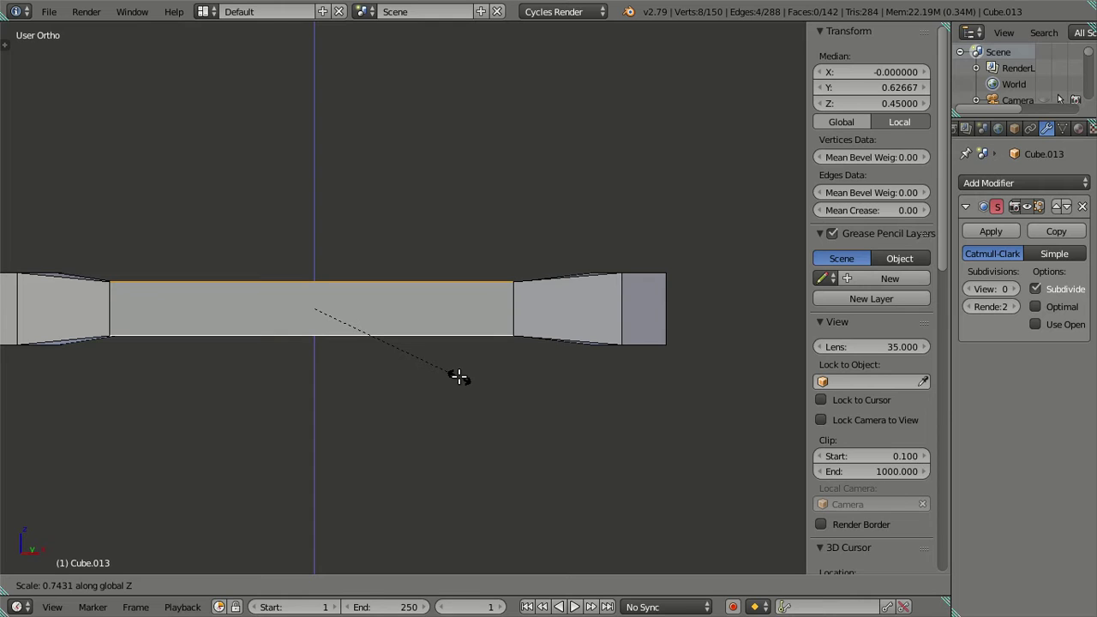
key("Escape")
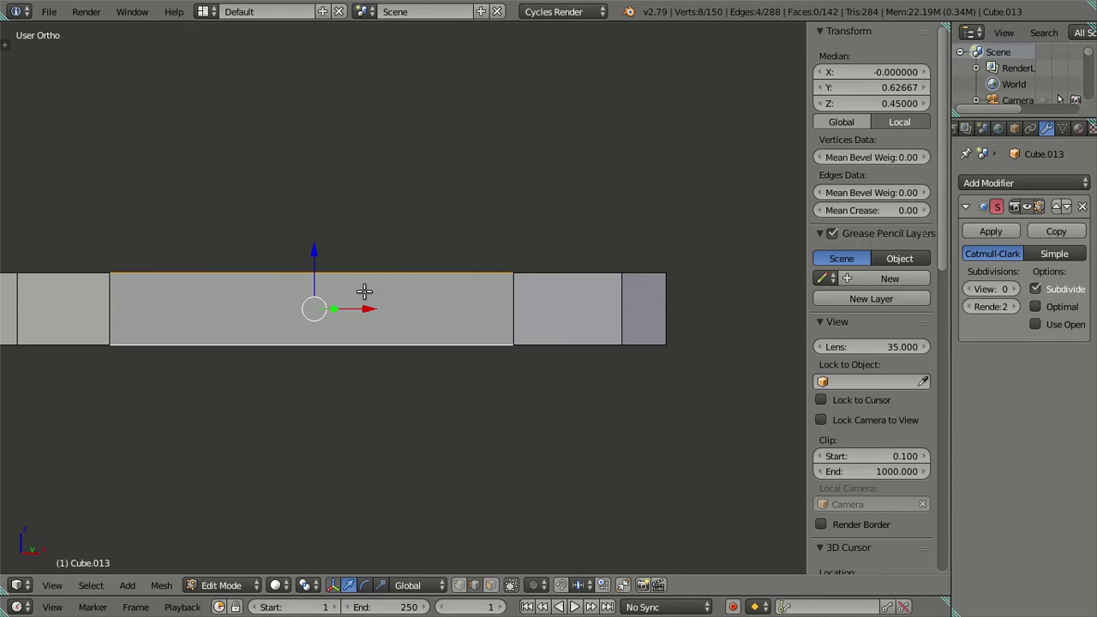
In front wireframe view, add five loop cuts across the handle's middle
key("KP_1")
key("z")
key("ctrl+r")
scroll(364, 287, "up", 1)
scroll(365, 287, "up", 2)
scroll(364, 287, "up", 2)
scroll(365, 287, "down", 1)
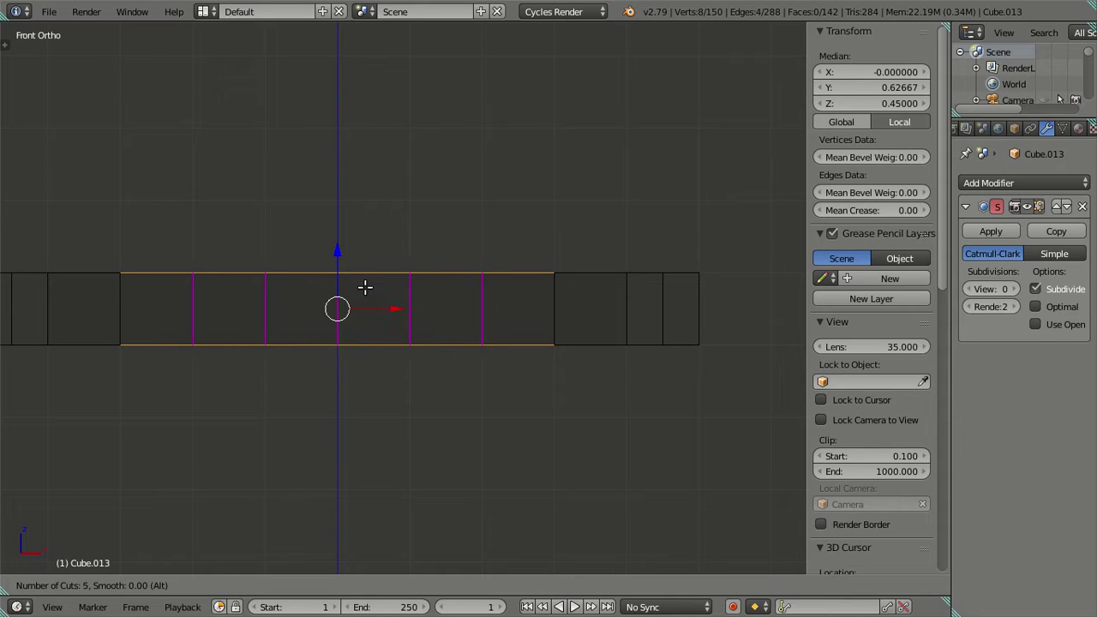
left_click(365, 287)
Dissolve three of the five new loops
right_click(365, 287)
left_click(486, 313, "alt+shift")
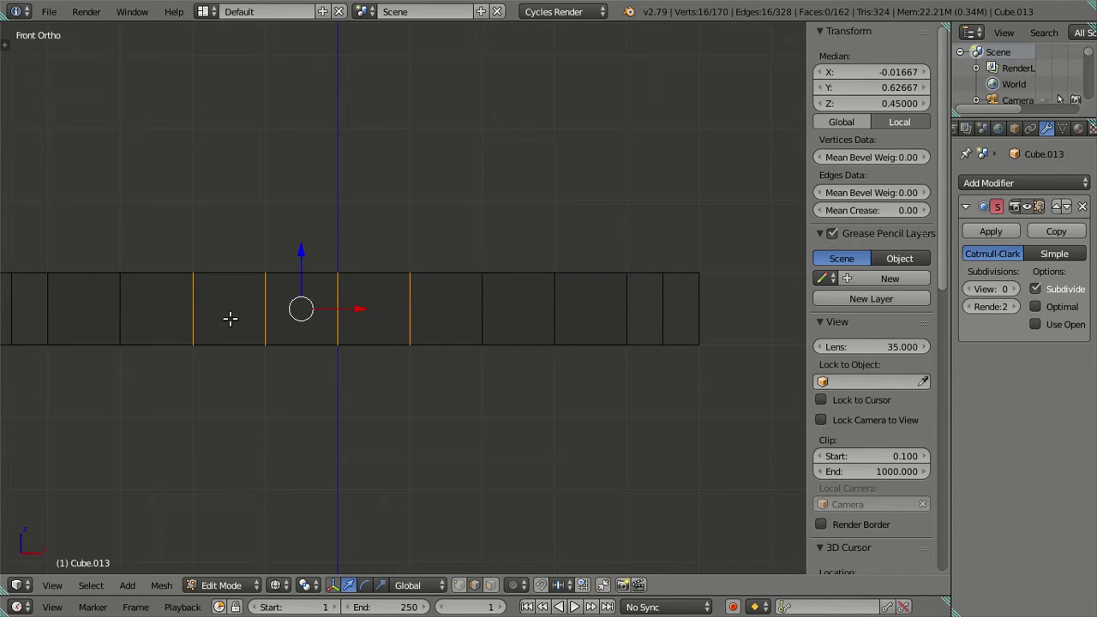
key("x")
left_click(457, 432)
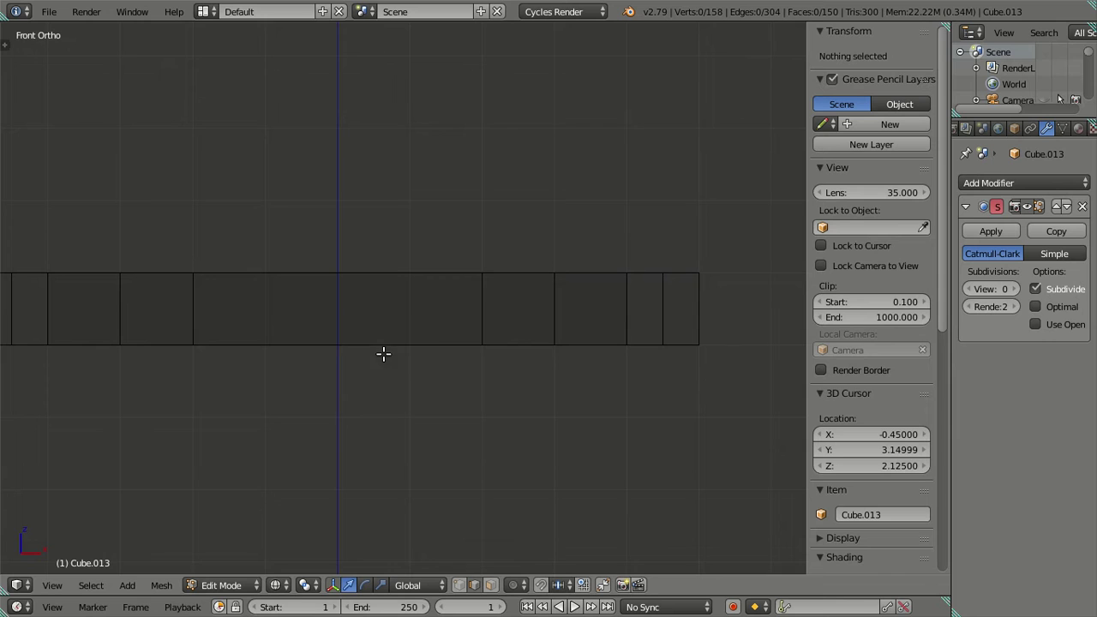
Select the middle section's top and bottom edges and scale them to 0.7 along Z
key("c")
left_click(331, 313)
right_click(334, 328)
key("s")
key("z")
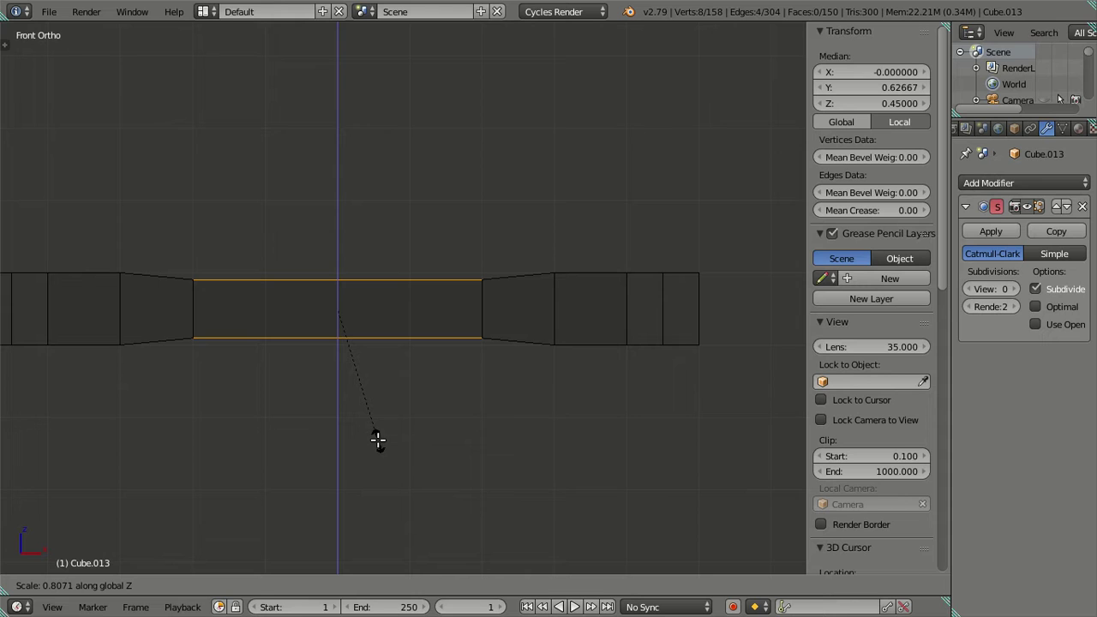
type(".7")
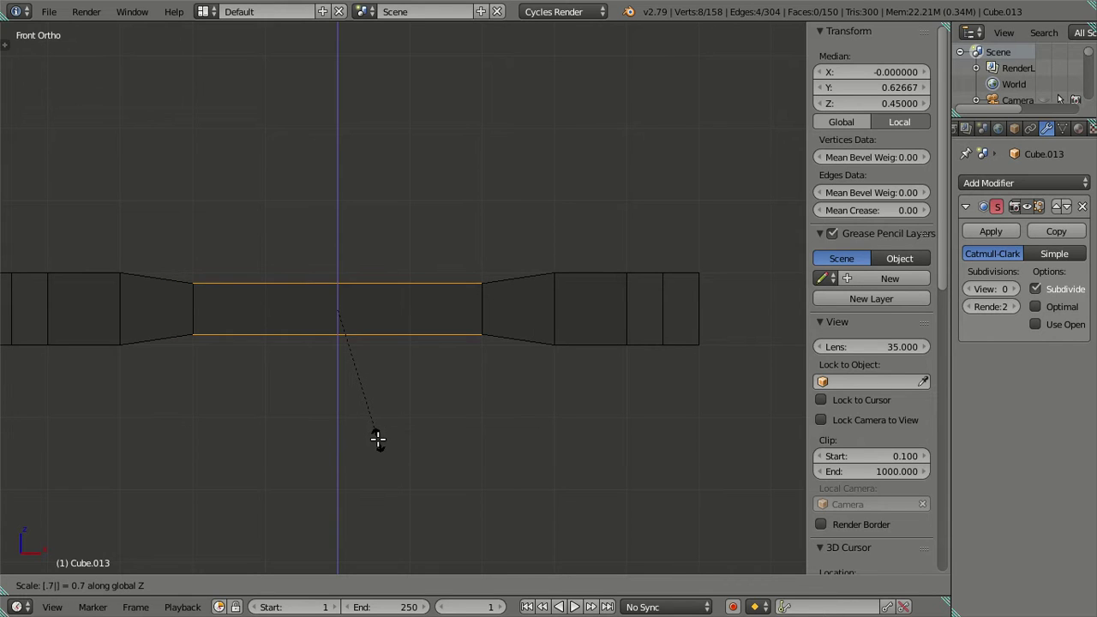
key("Return")
Clear the selection and inspect the taper from an orbited and front view
key("a")
mouse_move(446, 399)
middle_mouse_down()
mouse_move(537, 443)
mouse_move(519, 380)
middle_mouse_up()
key("KP_1")
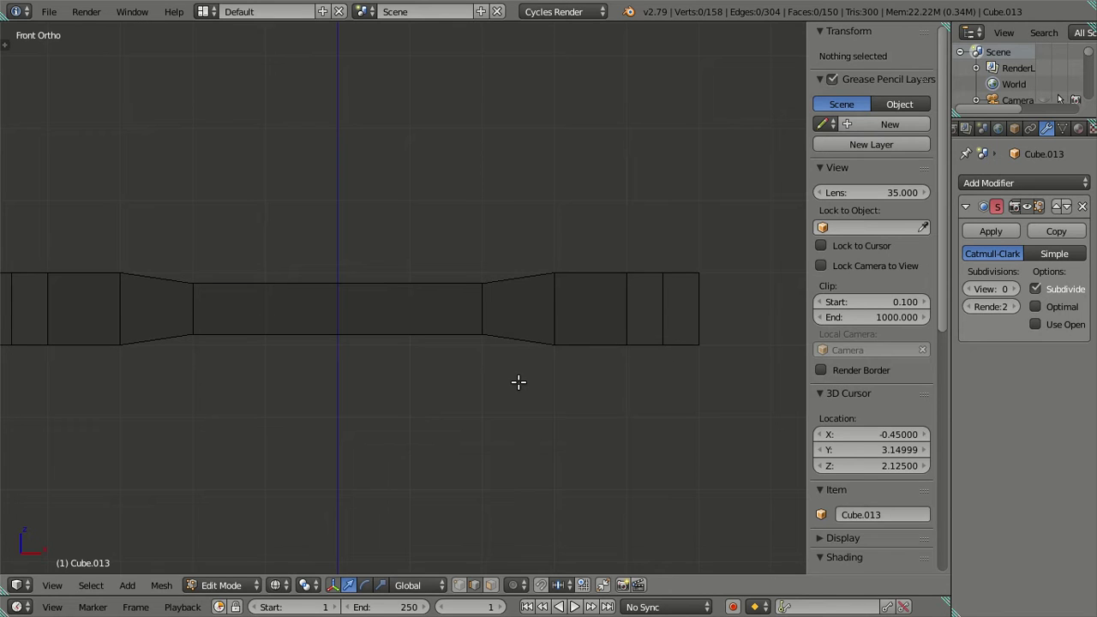
left_click(554, 350)
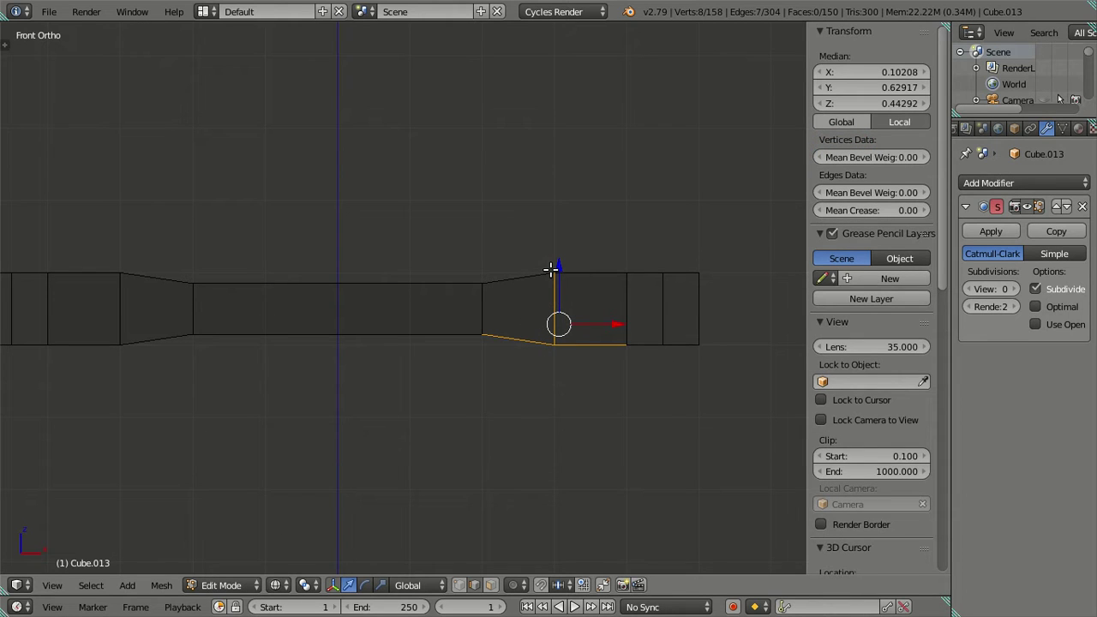
key("a")
In vertex mode, select the left and right transition vertices and begin scaling them
key("ctrl+Tab")
left_click(503, 254)
mouse_move(531, 272)
left_mouse_down()
mouse_move(553, 269)
mouse_move(406, 357)
left_mouse_up()
left_click_drag(103, 269, 112, 355)
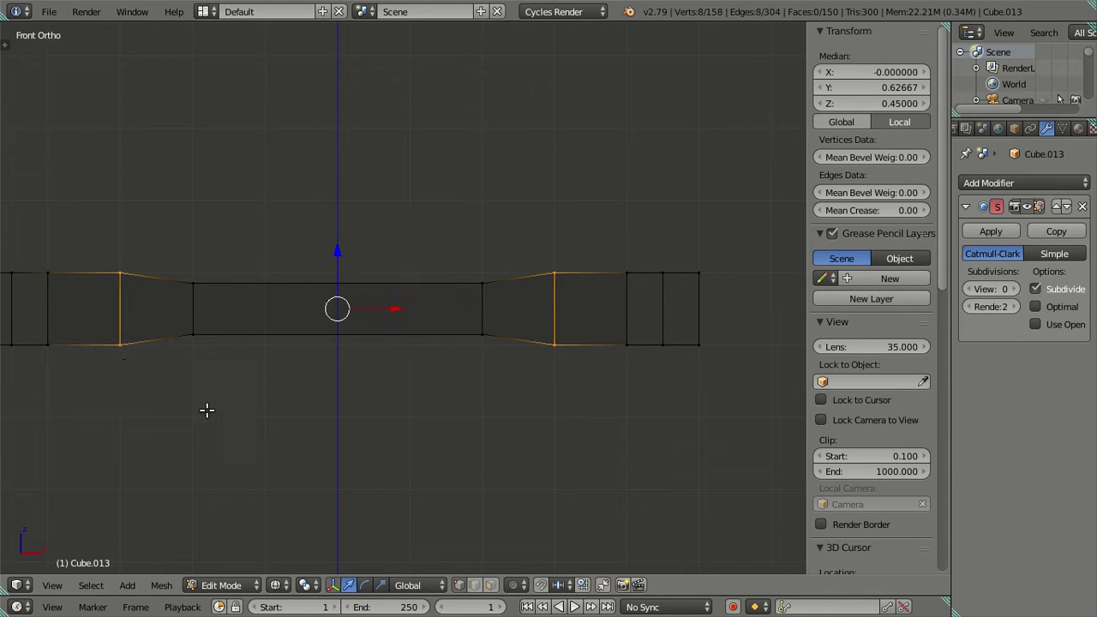
key("s")
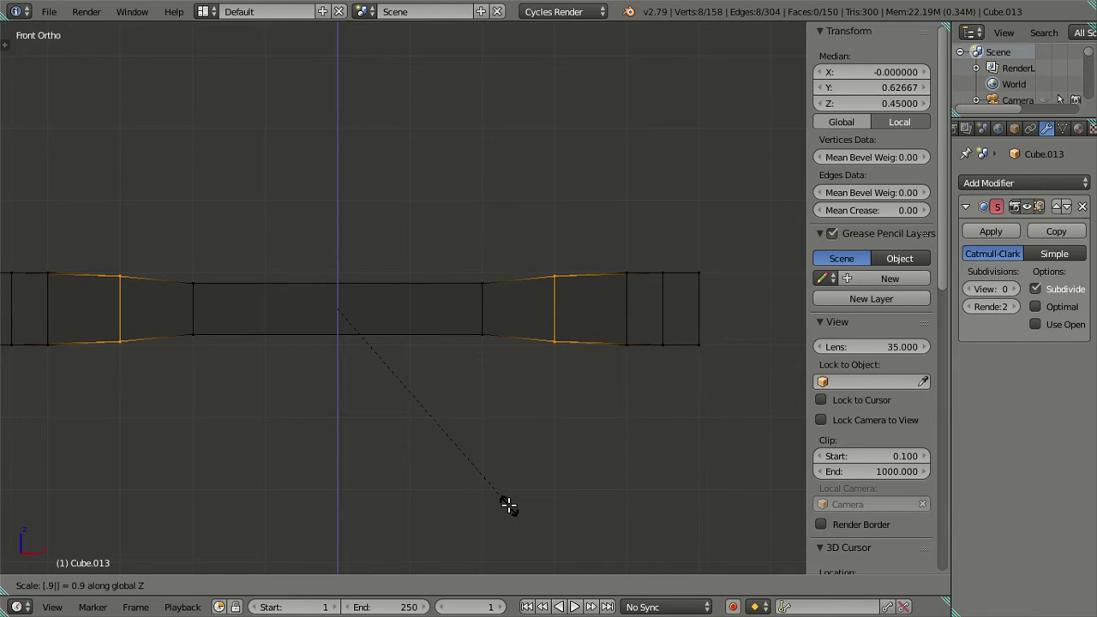
Squash the tapered edge loops of the handle bar vertically along Z (about 0.85)
key("Return")
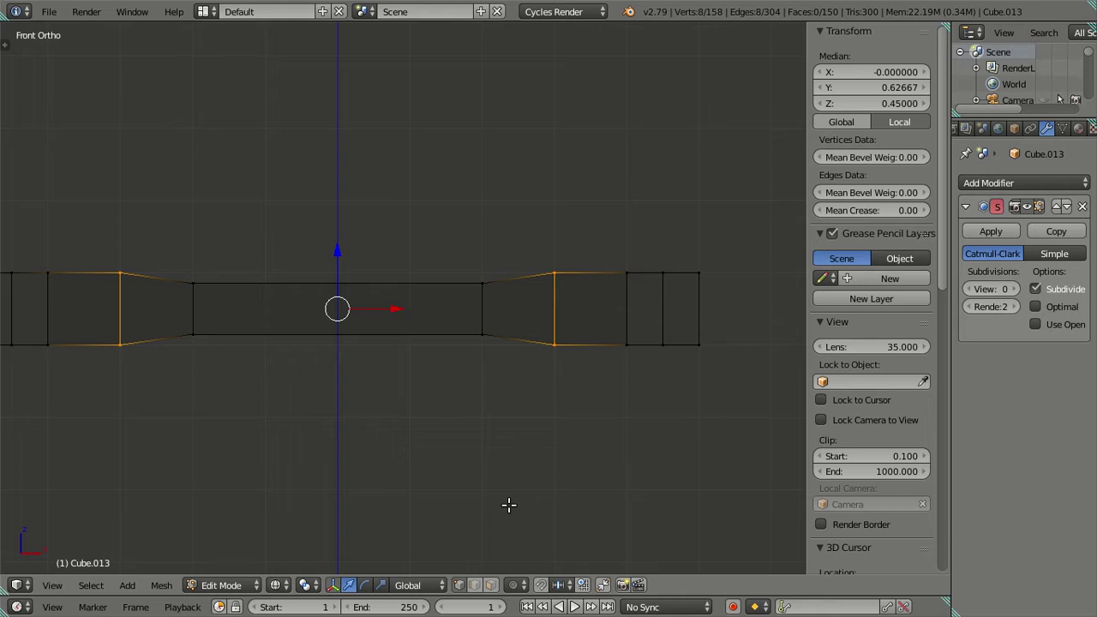
key("s")
key("z")
type(".85")
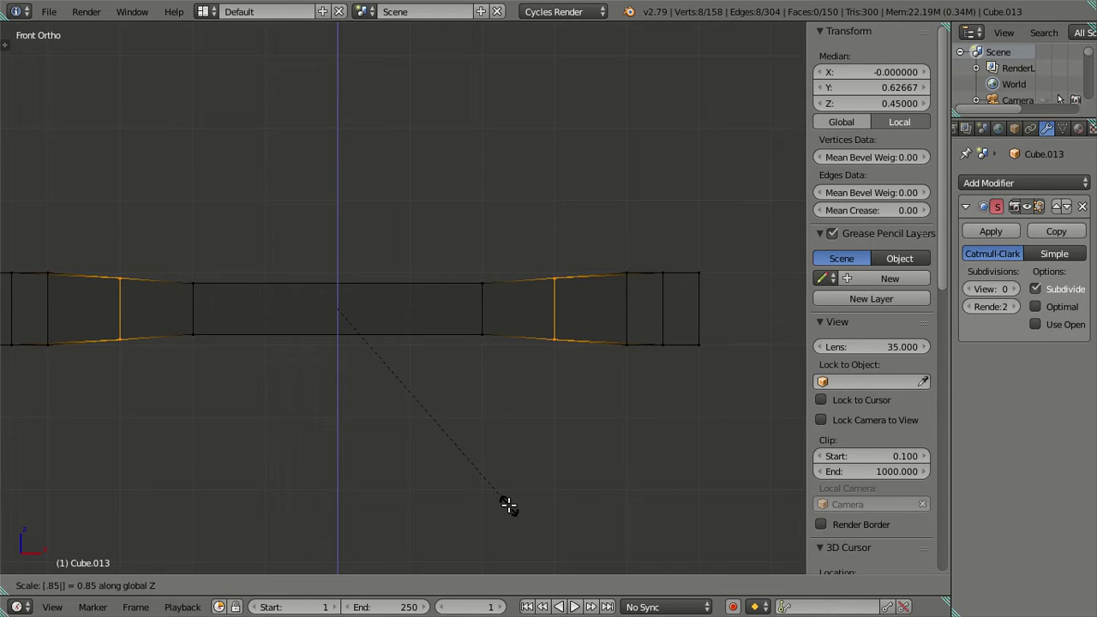
key("Return")
In object mode, briefly preview the handle with viewport smoothing, then set it back to 0
key("Tab")
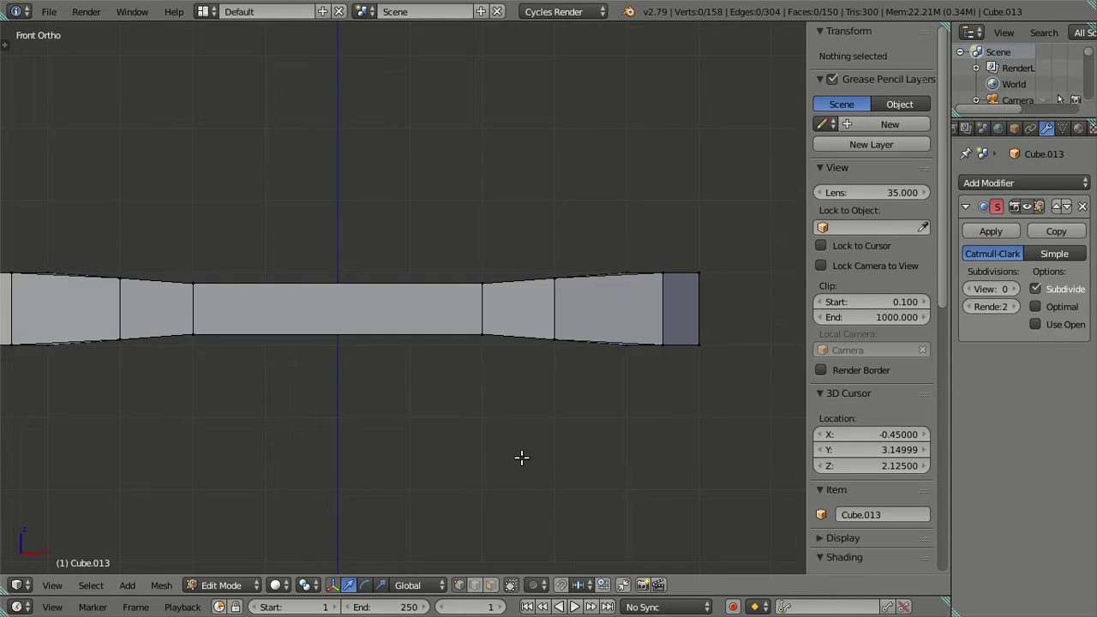
middle_click_drag(522, 457, 448, 502)
scroll(440, 481, "up", 5)
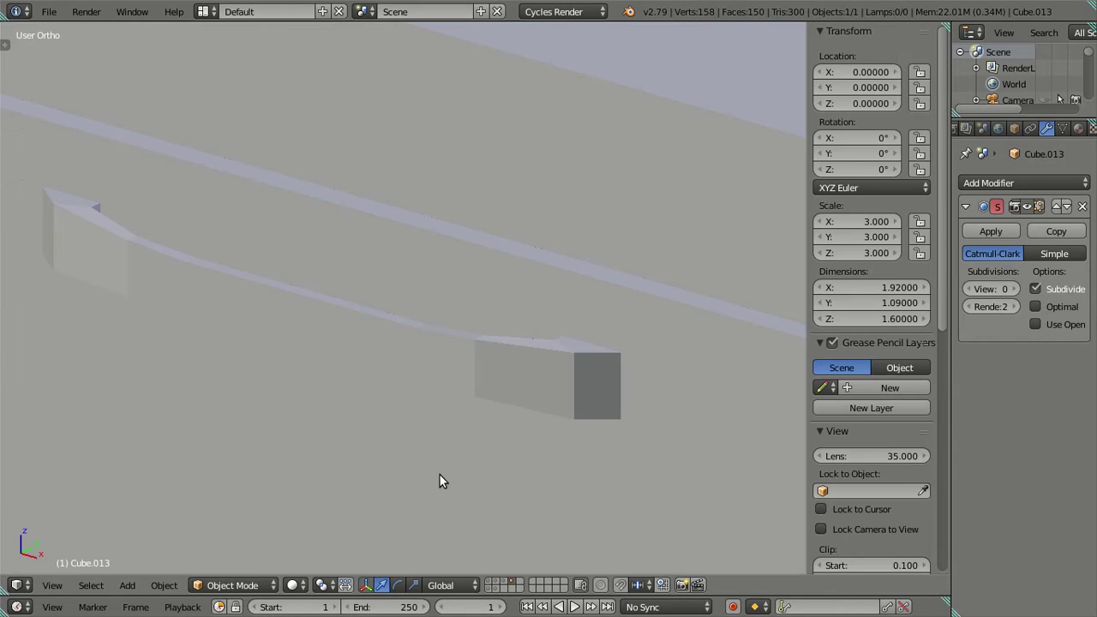
left_click(1017, 289)
left_click(1017, 289)
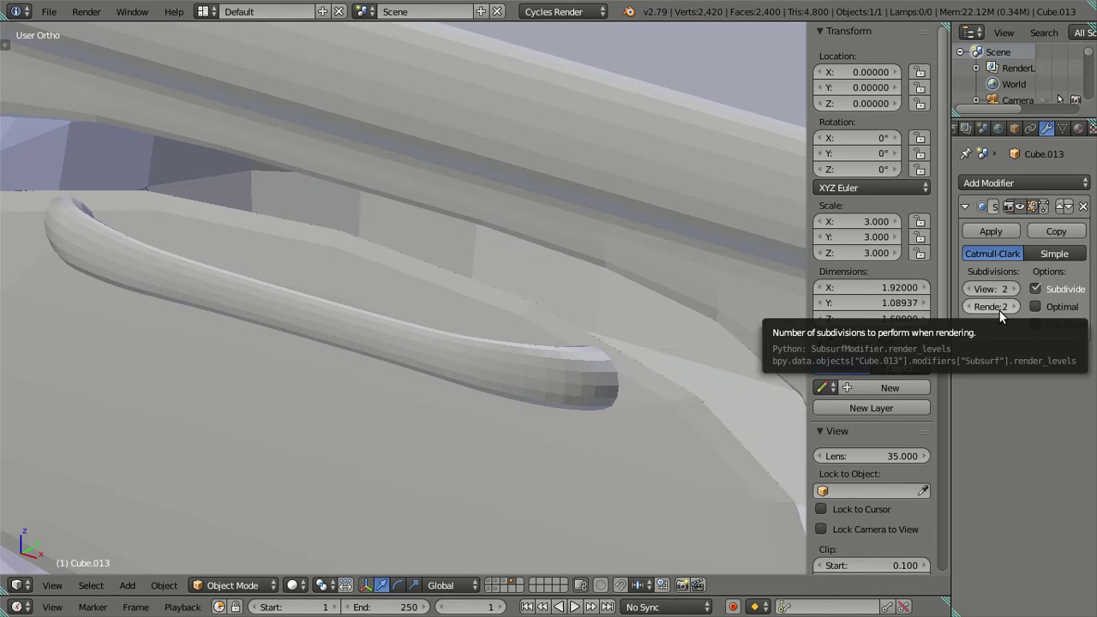
left_click(976, 288)
left_click(977, 289)
Test a five-cut loop cut along the bar in edge mode, then dissolve the new loops
key("Tab")
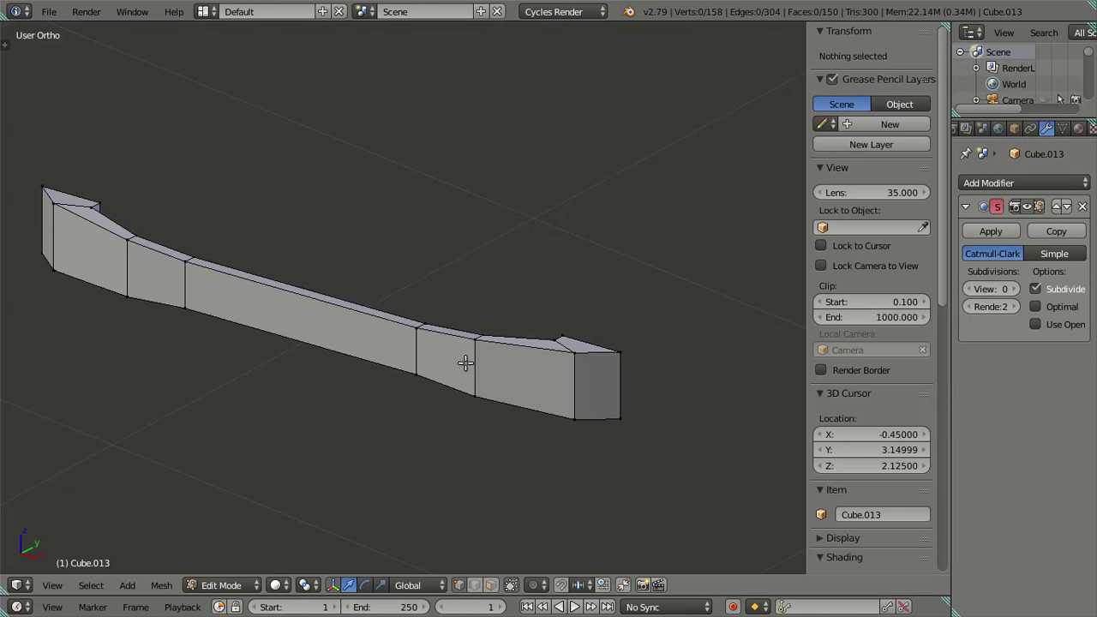
key("ctrl+r")
key("5")
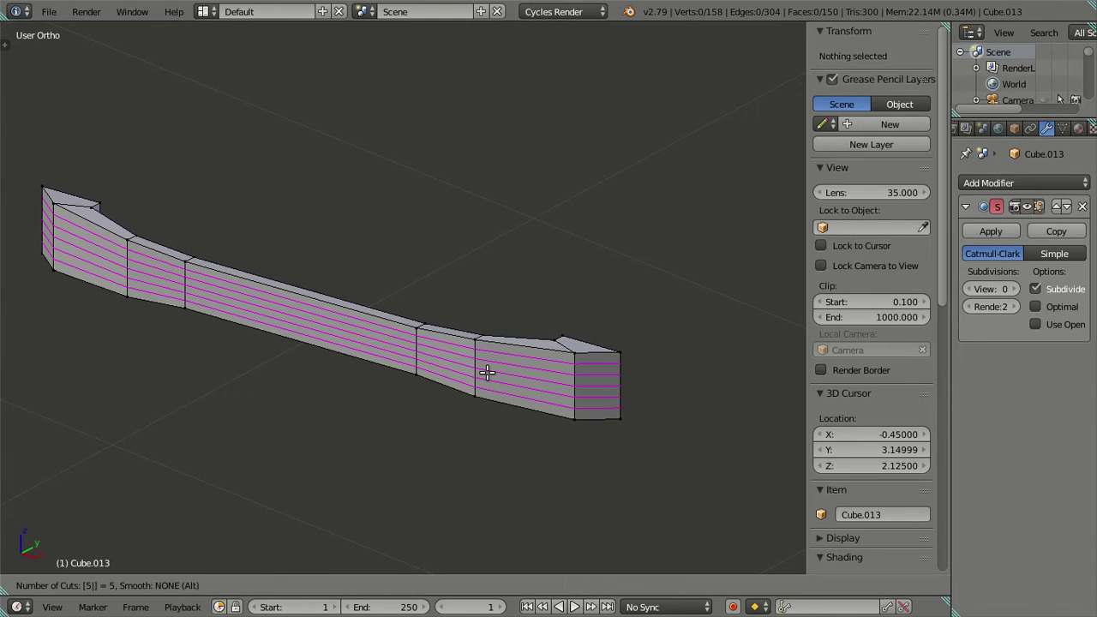
key("Escape")
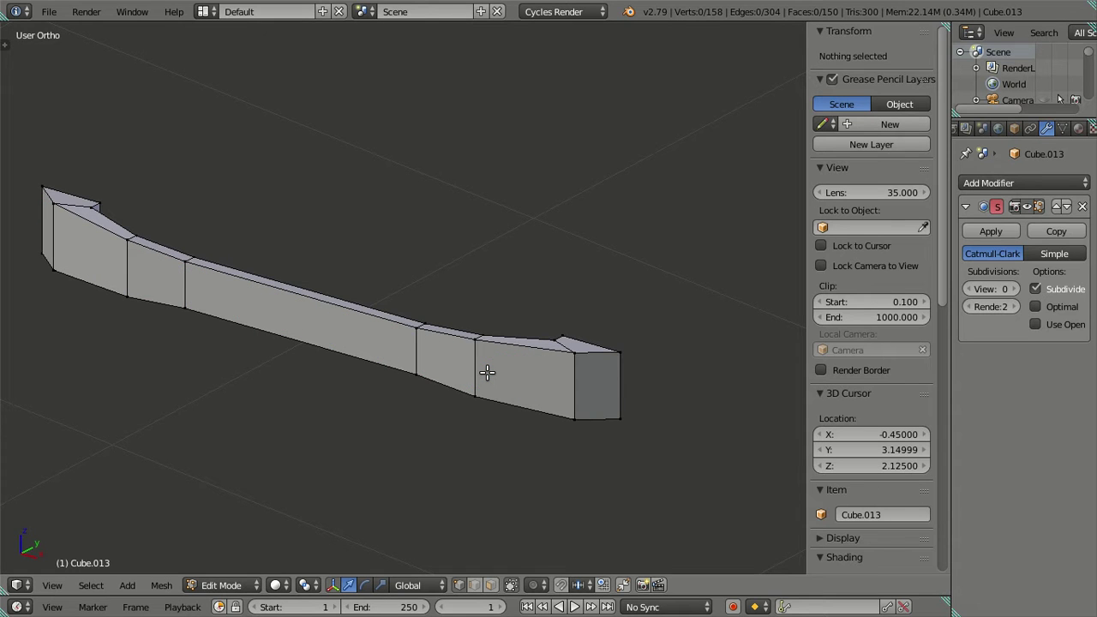
key("ctrl+Tab")
left_click(477, 387)
key("ctrl+r")
left_click(493, 377)
right_click(498, 373)
key("x")
left_click(556, 394)
mouse_move(575, 392)
middle_mouse_down()
mouse_move(399, 379)
mouse_move(285, 316)
middle_mouse_up()
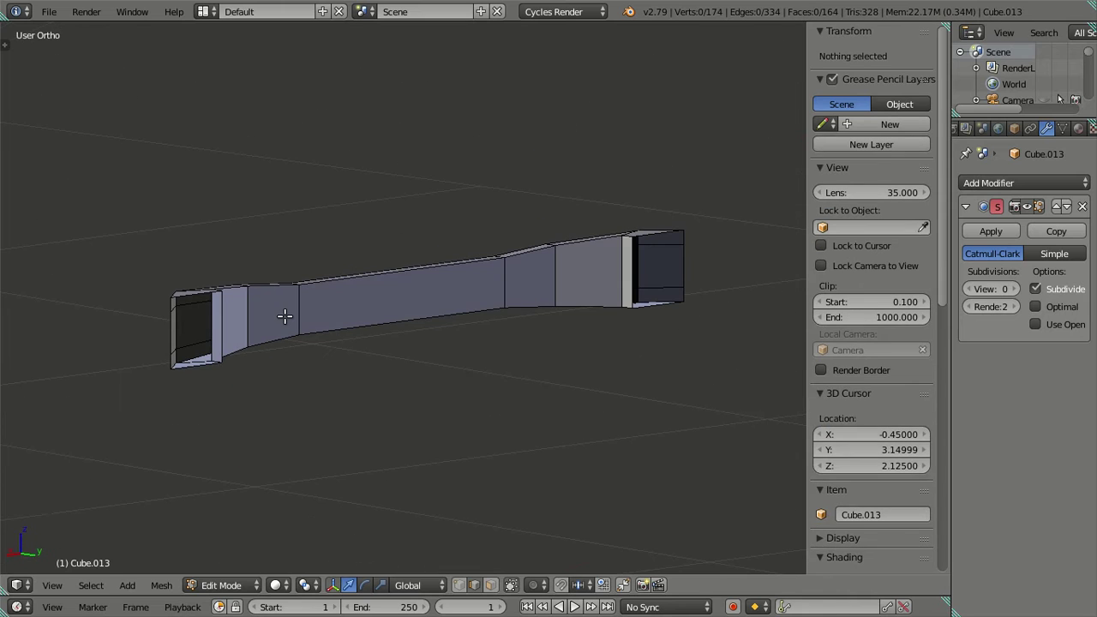
Add another multi-cut loop along the bar and dissolve those loops as well
key("ctrl+r")
scroll(294, 311, "up", 4)
left_click(294, 311)
right_click(295, 310)
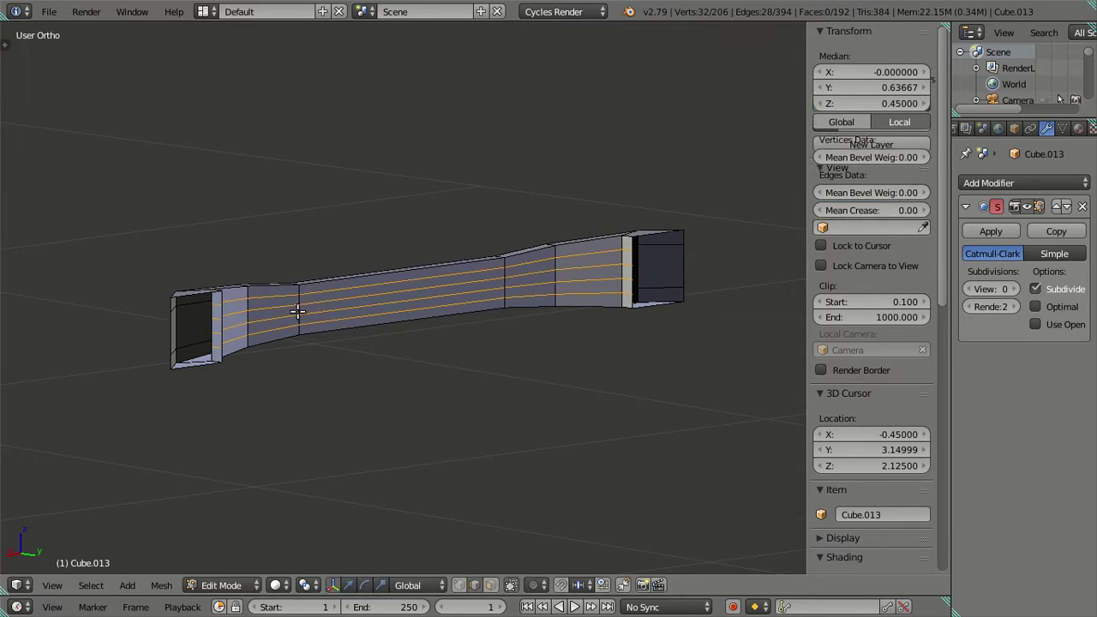
key("x")
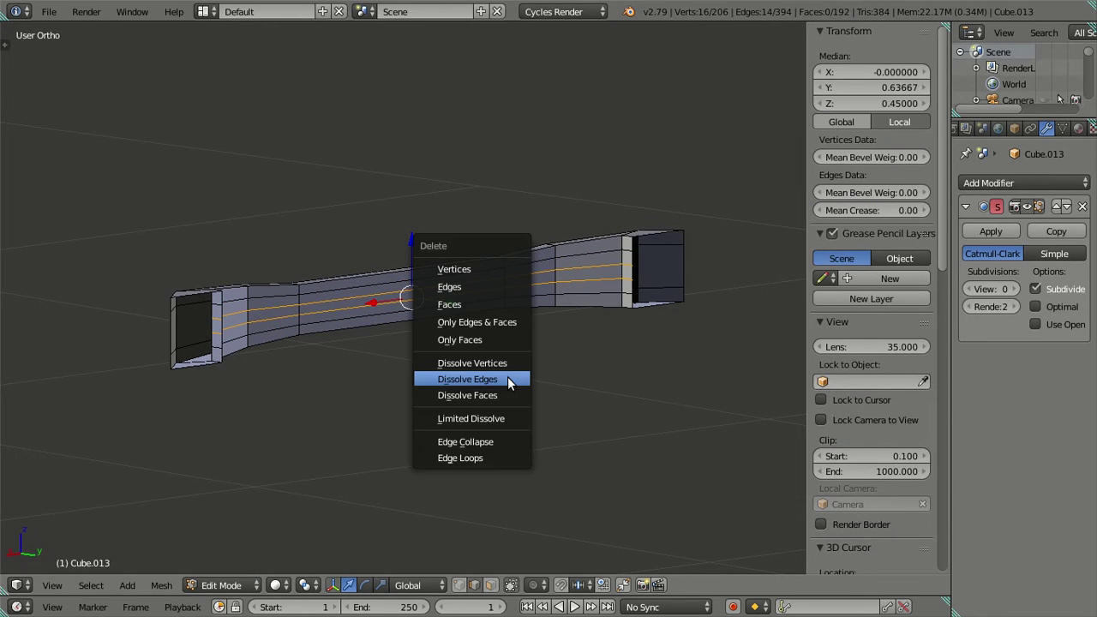
left_click(508, 376)
Set the handle's Subdivision viewport level to 2 and inspect the smoothed result
key("Tab")
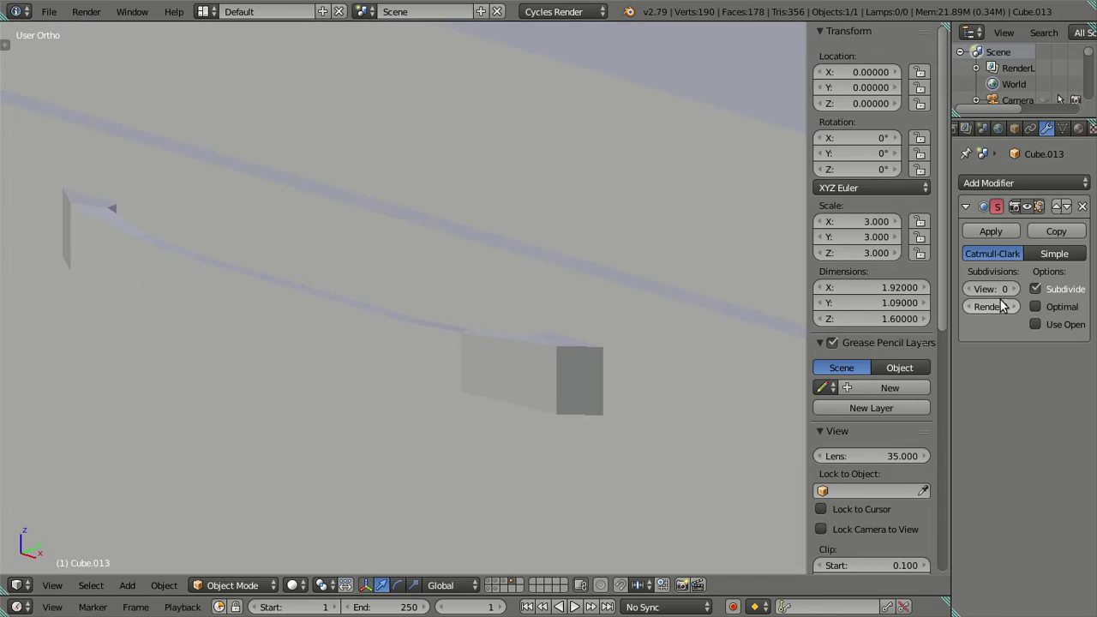
left_click(1007, 289)
left_click(1008, 289)
mouse_move(432, 343)
middle_mouse_down()
mouse_move(539, 348)
mouse_move(548, 375)
mouse_move(496, 387)
mouse_move(413, 374)
mouse_move(449, 341)
mouse_move(533, 360)
middle_mouse_up()
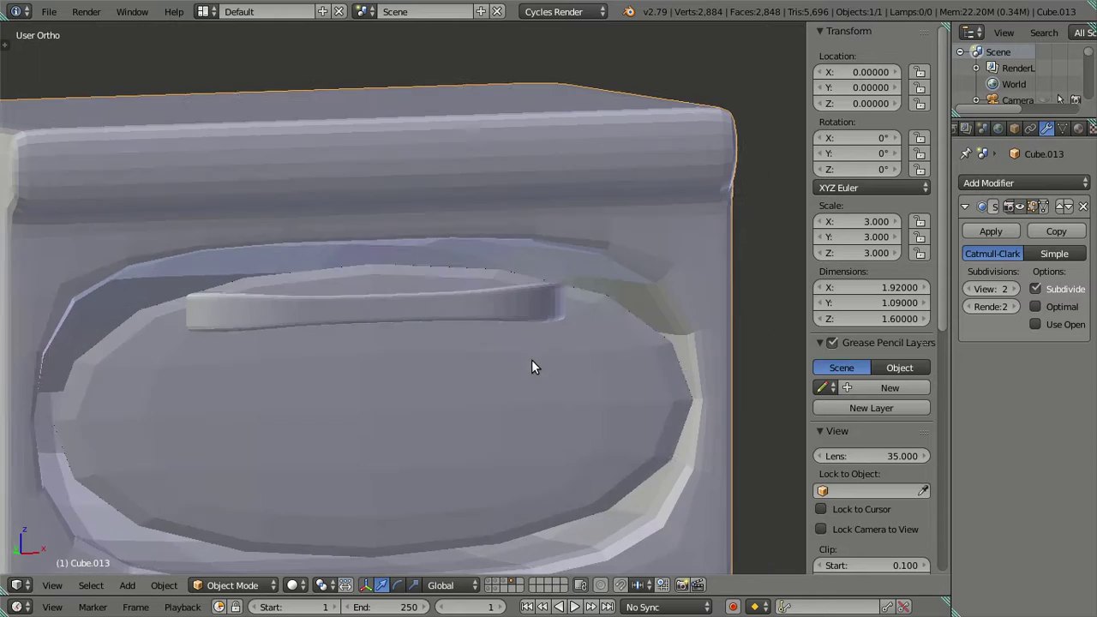
Isolate the handle in local view and return to edit mode with nothing selected
key("KP_Divide")
key("Tab")
key("a")
key("a")
key("a")
mouse_move(592, 348)
middle_mouse_down()
mouse_move(528, 385)
mouse_move(550, 378)
middle_mouse_up()
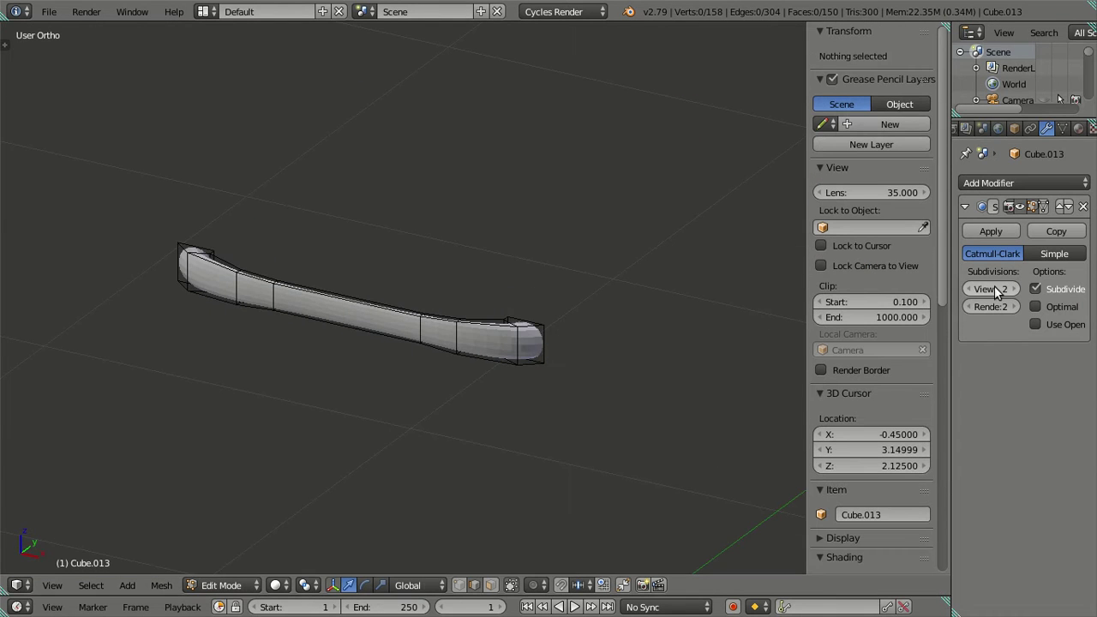
Turn off the handle's viewport smoothing and restore the lengthwise edge loops along the bar via undo/redo
left_click_drag(966, 292, 937, 297)
key("ctrl+z")
key("ctrl+shift+z")
key("ctrl+z")
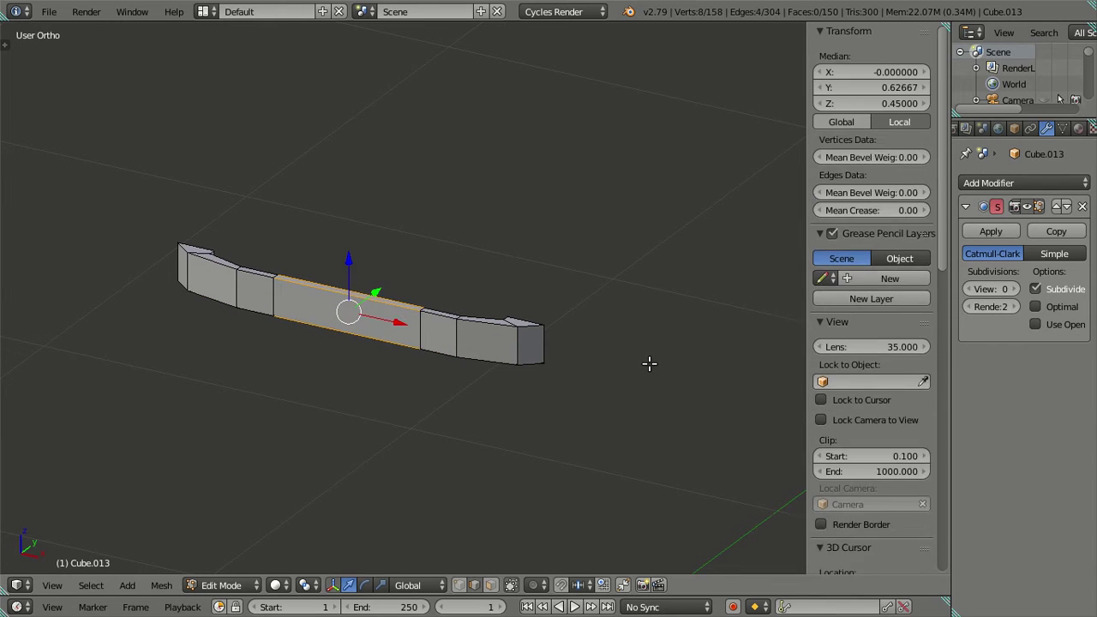
key("ctrl+z")
key("ctrl+shift+z")
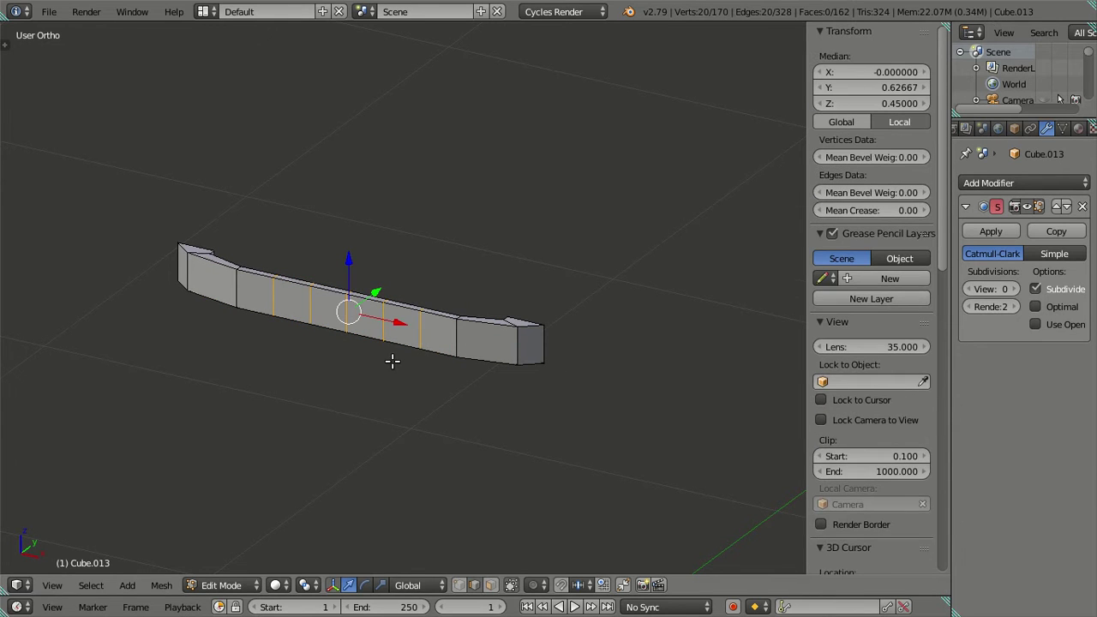
key("ctrl+z")
key("ctrl+shift+z")
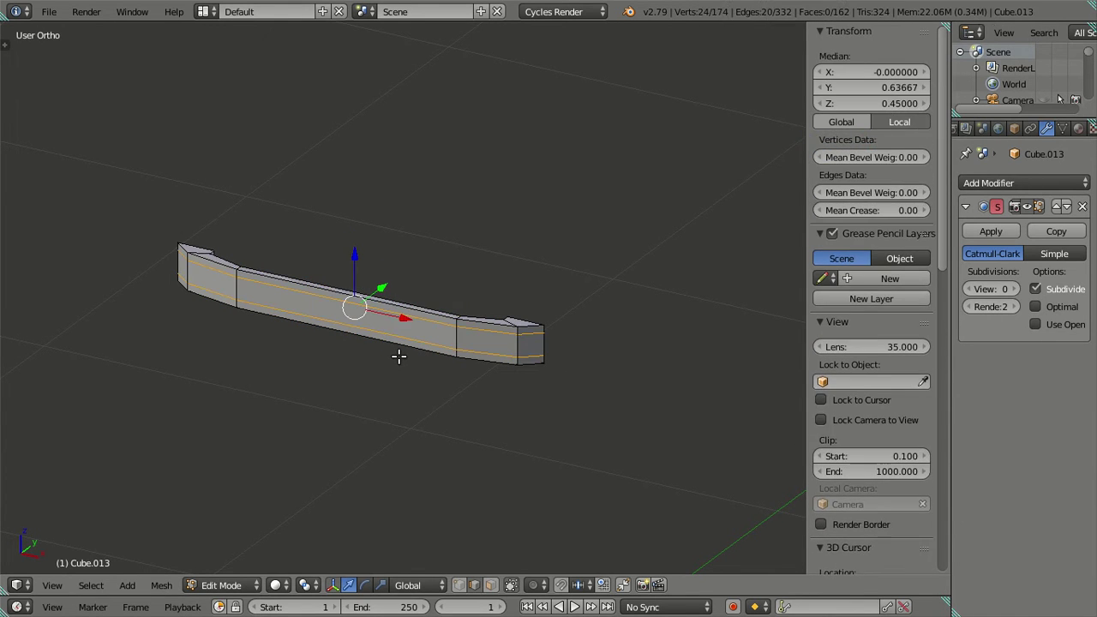
In front wireframe view, cut five vertical edge loops across the bar, then dissolve them
mouse_move(526, 354)
middle_mouse_down()
mouse_move(363, 354)
mouse_move(360, 340)
mouse_move(499, 319)
mouse_move(566, 399)
mouse_move(497, 294)
middle_mouse_up()
key("ctrl+z")
scroll(497, 294, "up", 2)
scroll(474, 239, "up", 2)
mouse_move(474, 239)
middle_mouse_down()
mouse_move(556, 186)
mouse_move(659, 180)
mouse_move(676, 195)
mouse_move(533, 331)
mouse_move(497, 345)
mouse_move(473, 324)
middle_mouse_up()
key("KP_1")
key("z")
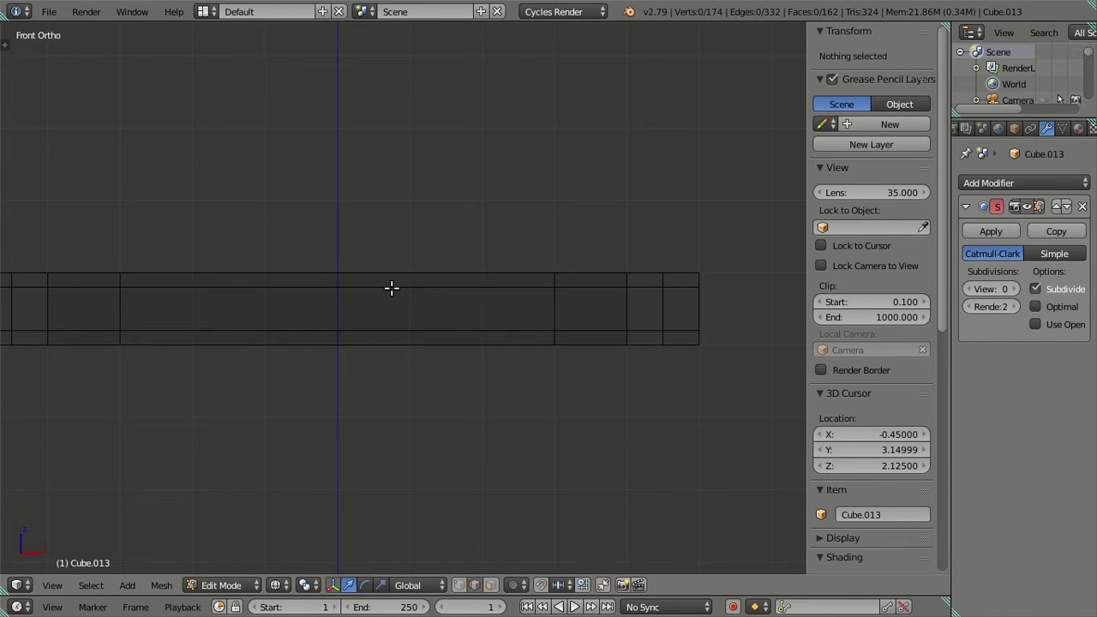
key("ctrl+r")
scroll(390, 287, "up", 1)
left_click(390, 288)
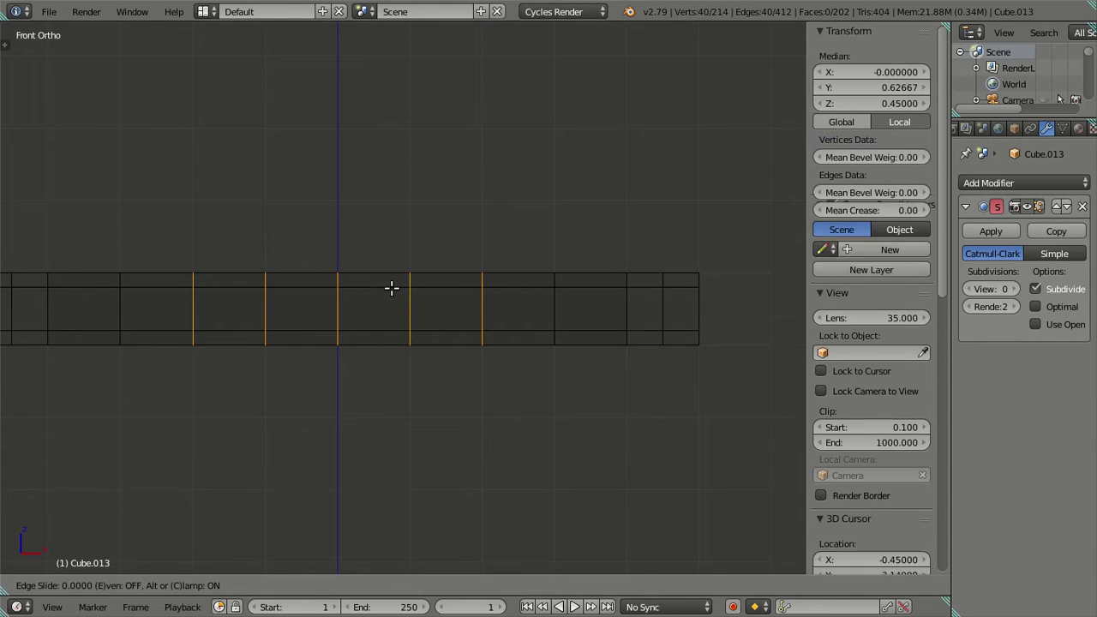
right_click(391, 287)
key("x")
left_click(583, 420)
Return to solid shading and inspect the handle with smoothing preview raised in object mode
mouse_move(539, 345)
middle_mouse_down()
mouse_move(421, 375)
mouse_move(398, 417)
mouse_move(411, 512)
mouse_move(412, 488)
middle_mouse_up()
key("z")
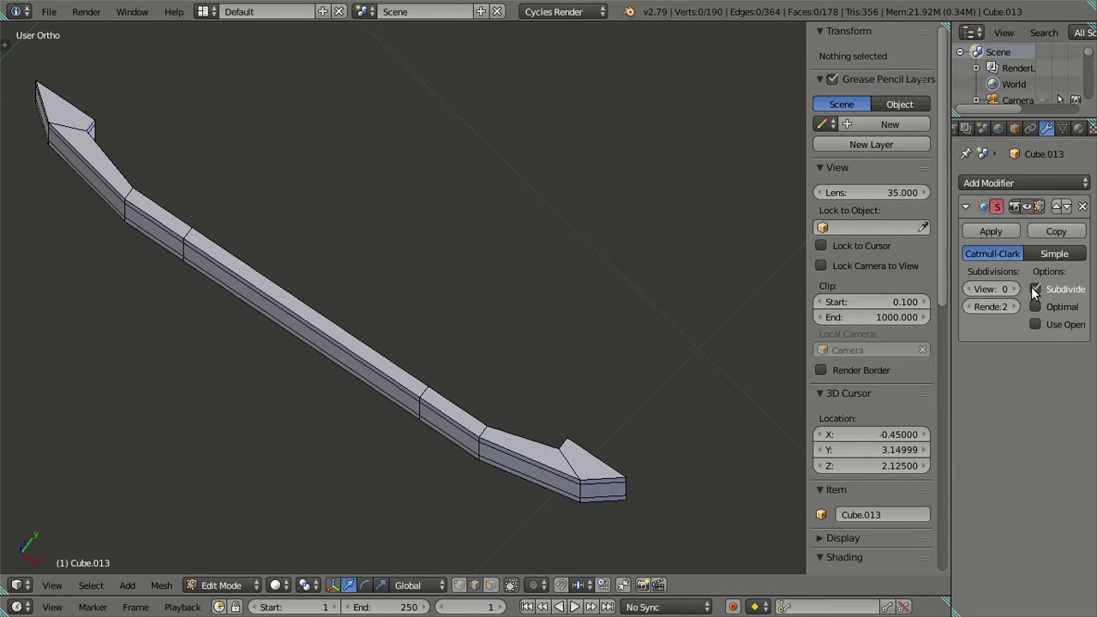
left_click(1016, 289)
left_click(1016, 288)
key("Tab")
scroll(436, 326, "up", 5)
scroll(413, 360, "up", 2)
mouse_move(413, 356)
middle_mouse_down()
mouse_move(430, 357)
mouse_move(452, 288)
mouse_move(448, 227)
mouse_move(422, 254)
middle_mouse_up()
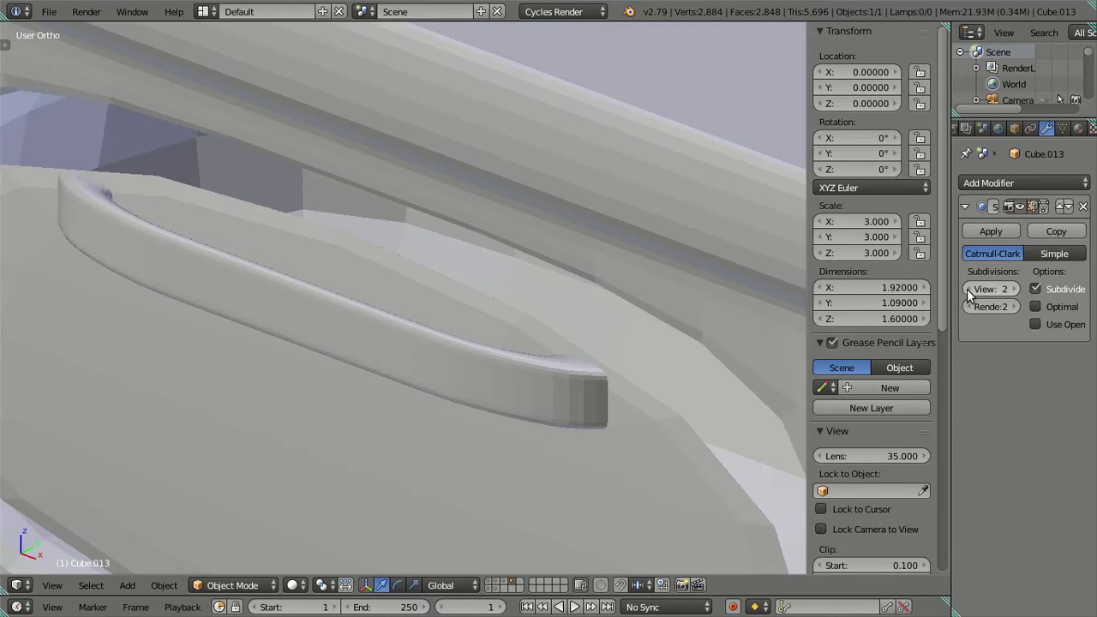
Set the smoothing preview back to 0 and re-enter edit mode facing the bar's open end
left_click(969, 290)
left_click(969, 290)
scroll(663, 328, "down", 3)
middle_click_drag(663, 329, 534, 337)
key("Tab")
mouse_move(451, 343)
middle_mouse_down()
mouse_move(395, 305)
mouse_move(721, 293)
middle_mouse_up()
middle_click_drag(500, 346, 483, 278)
Extrude the rim loop at one open end of the handle and shrink it inward
scroll(430, 337, "up", 3)
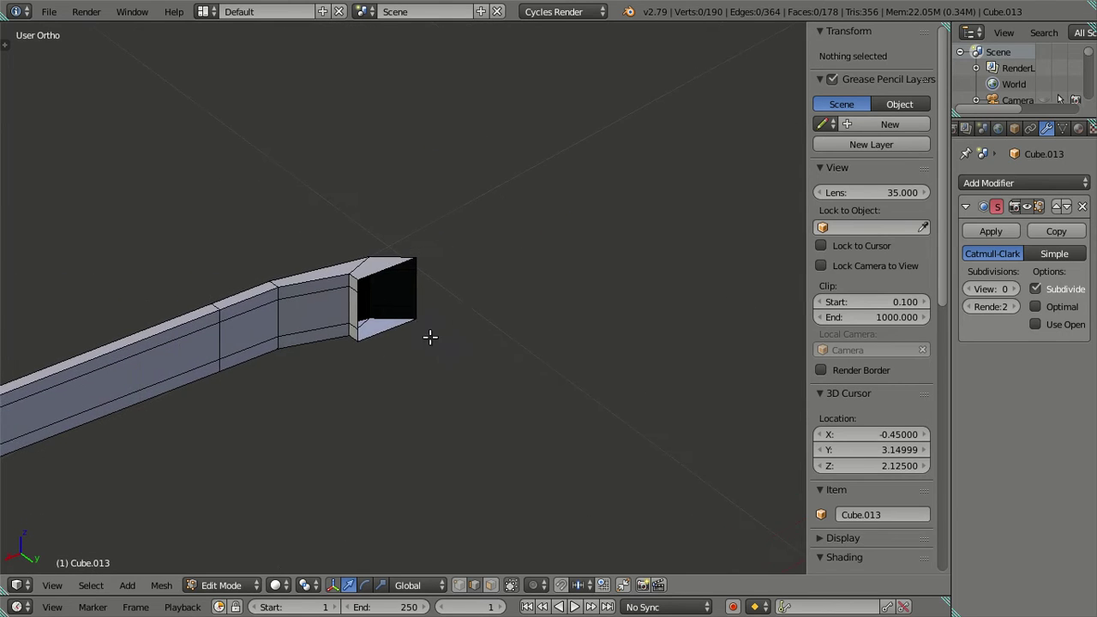
scroll(430, 336, "up", 2)
right_click(384, 254)
key("a")
right_click(365, 361, "alt")
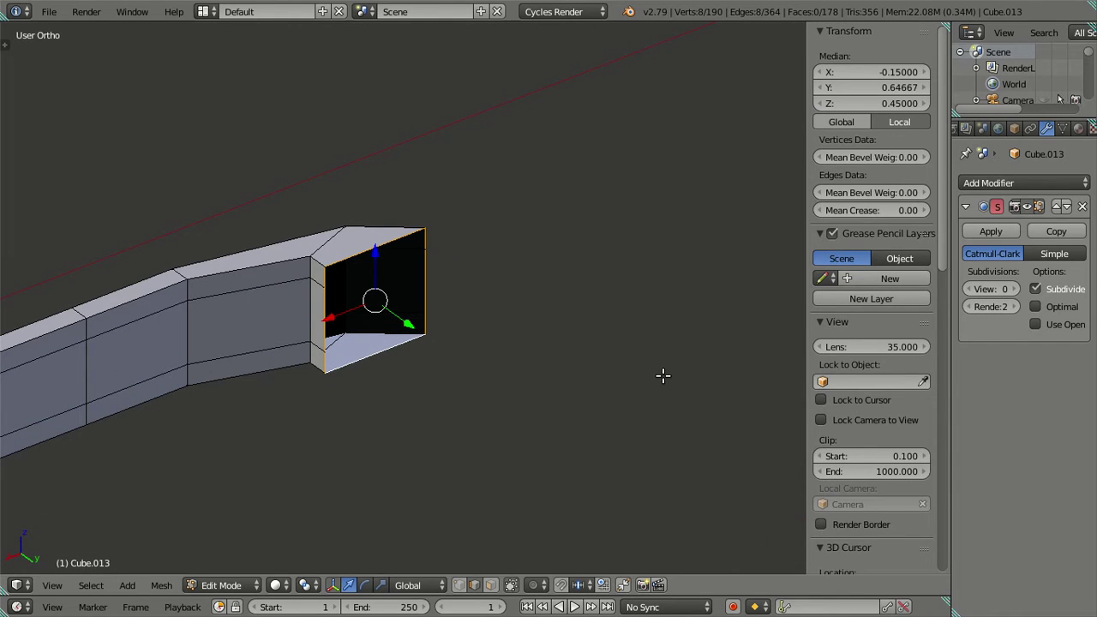
key("e")
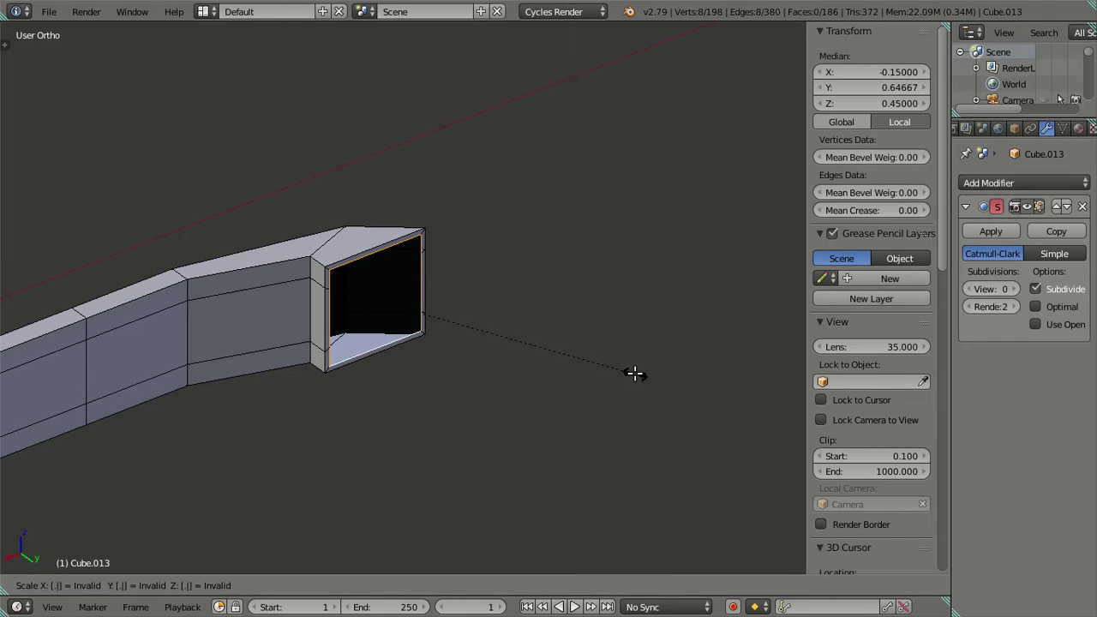
left_click(634, 373)
Extrude the rim loop at the other open end and scale it to 0.9
key("a")
mouse_move(639, 370)
middle_mouse_down()
mouse_move(567, 391)
mouse_move(561, 350)
mouse_move(227, 347)
mouse_move(305, 489)
middle_mouse_up()
right_click(306, 485, "alt")
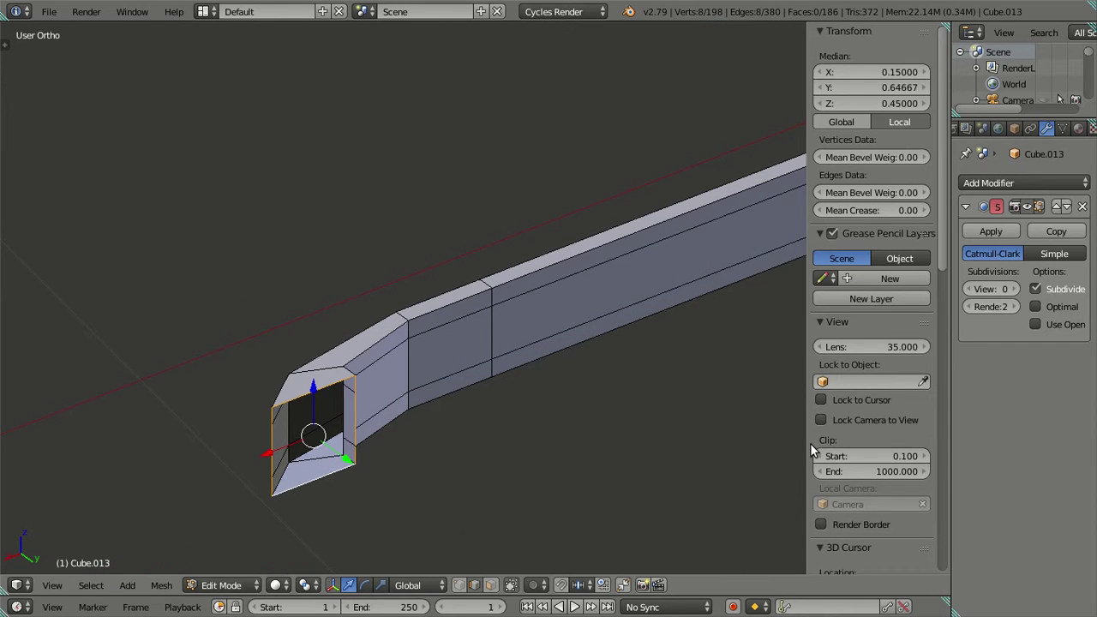
type("es.9")
key("Return")
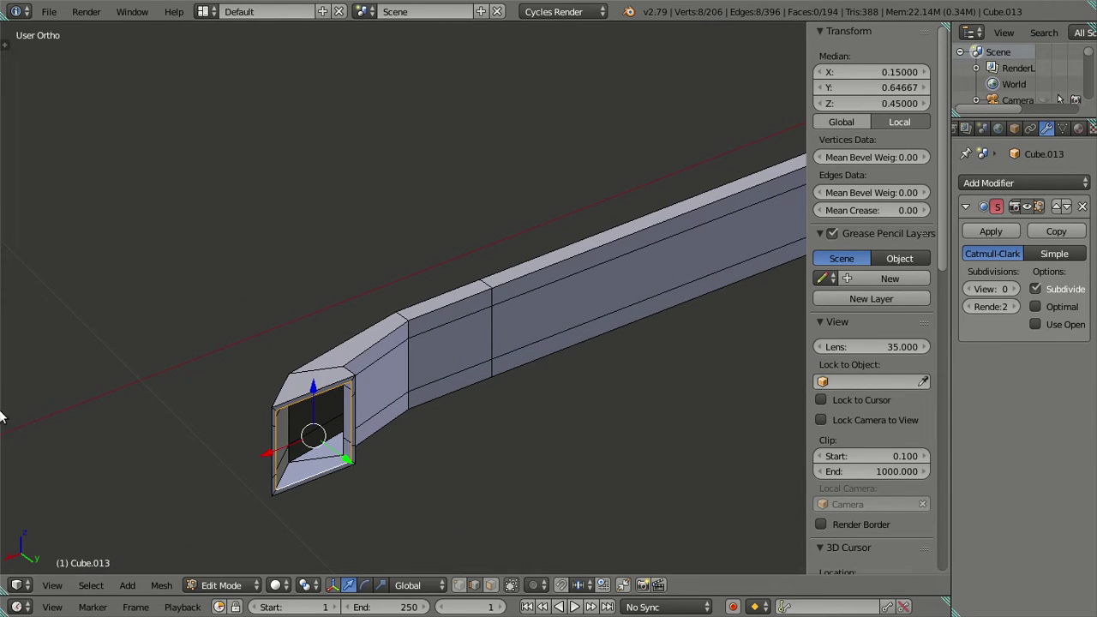
key("a")
Add an edge loop around the handle tube near the open end
scroll(382, 437, "up", 2)
scroll(362, 343, "up", 1)
scroll(282, 351, "up", 2)
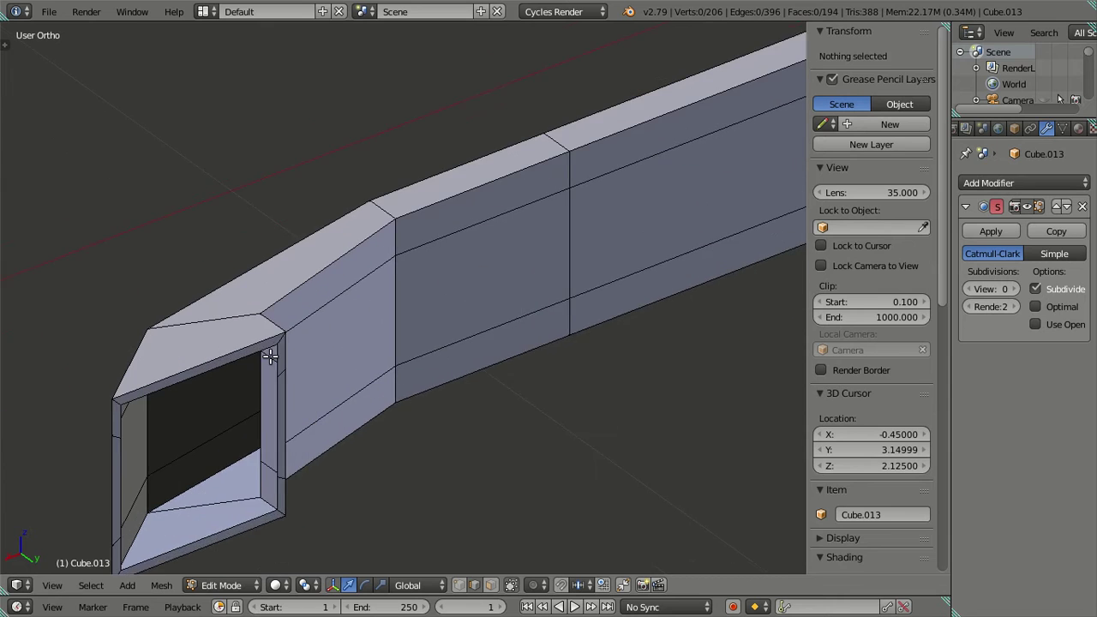
scroll(238, 363, "up", 1)
scroll(221, 360, "up", 1)
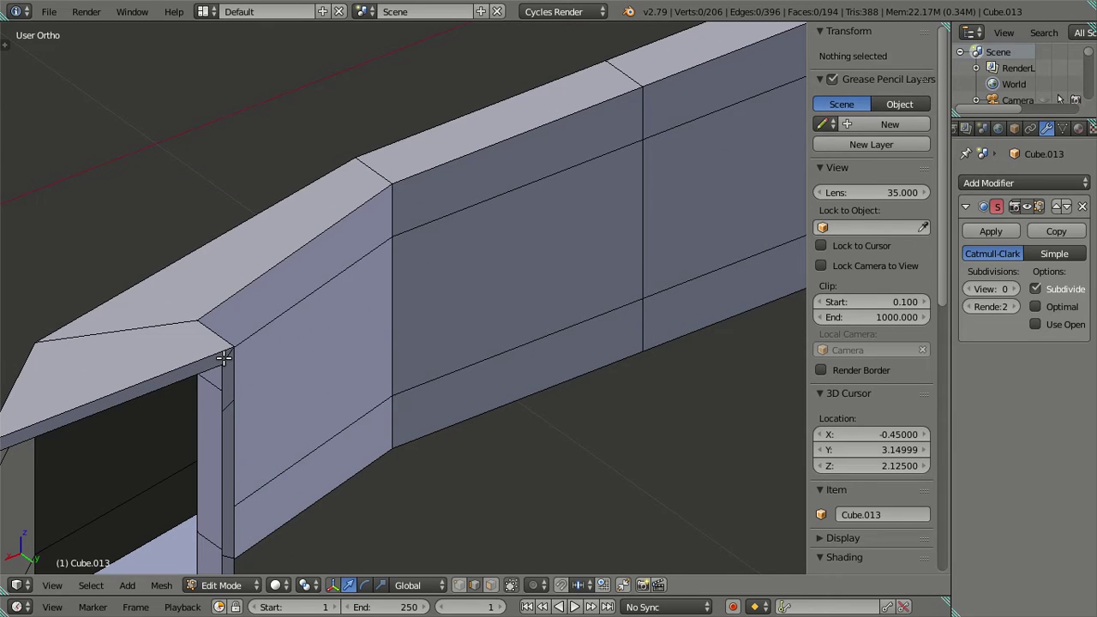
key("ctrl+r")
left_click(222, 358)
scroll(222, 358, "down", 2)
scroll(729, 455, "up", 3)
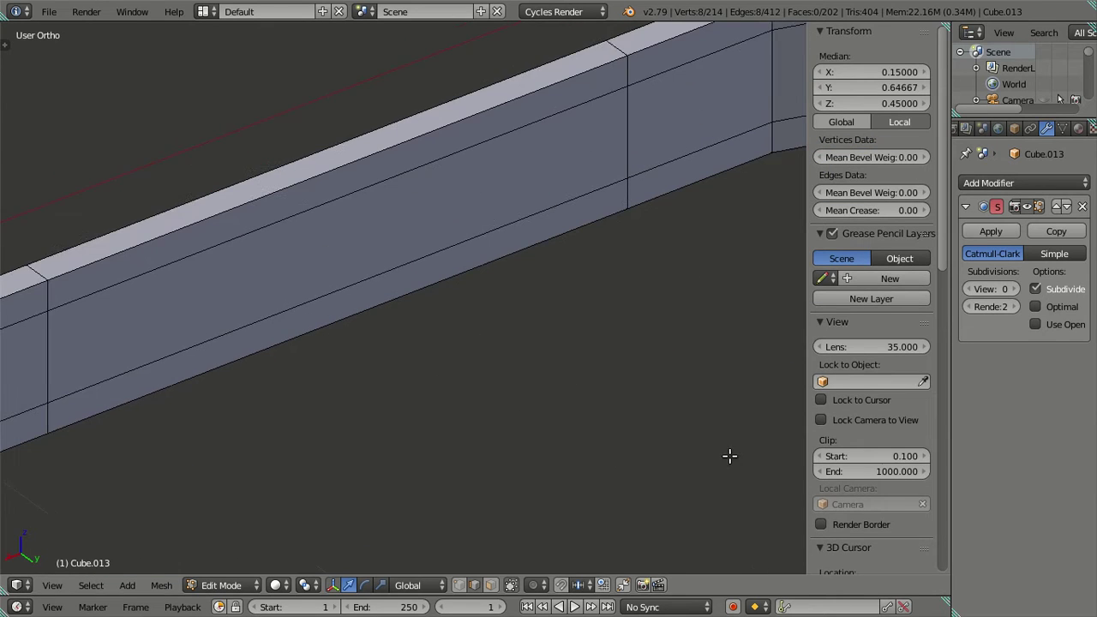
scroll(561, 250, "down", 2)
scroll(314, 400, "down", 2)
scroll(443, 318, "up", 2)
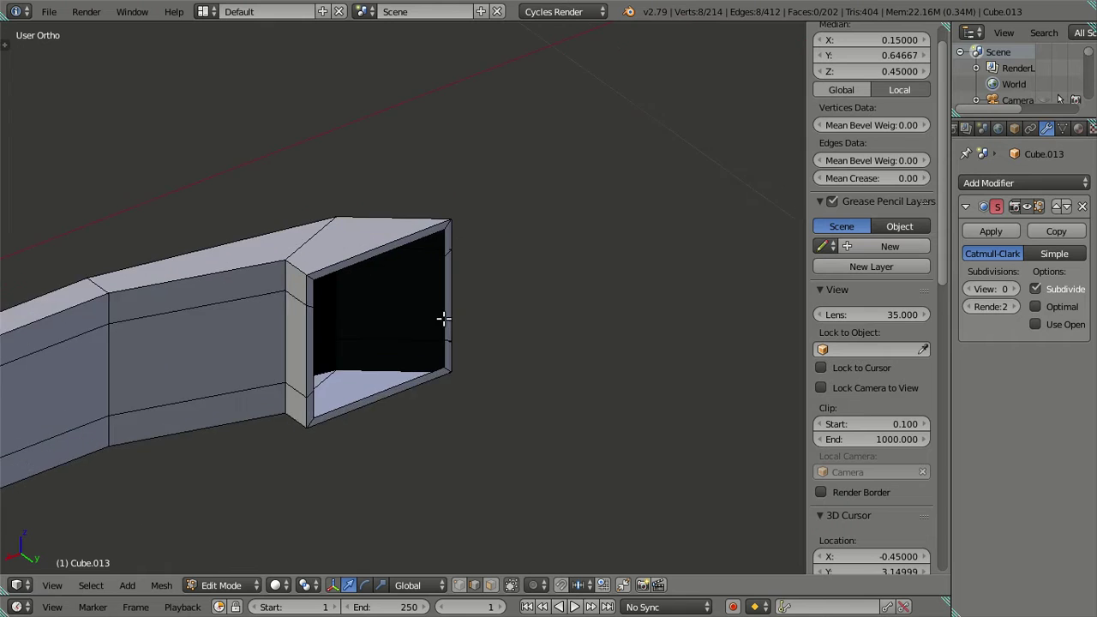
scroll(296, 244, "up", 2)
Cut another edge loop right beside the opening to keep a crisp rim, then deselect
key("ctrl+r")
left_click(245, 265)
right_click(245, 265)
key("a")
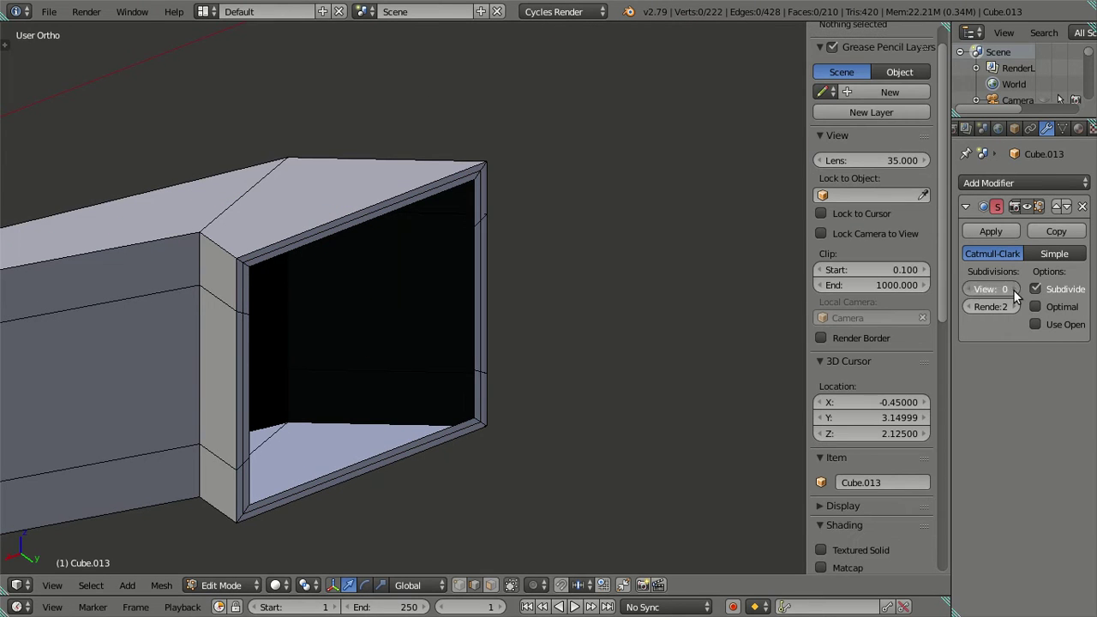
Preview the handle at Subdivision view level 2 in object mode alongside the cabinet front
left_click(1013, 289)
left_click(1014, 288)
key("Tab")
scroll(539, 318, "up", 5)
scroll(431, 358, "down", 1)
mouse_move(431, 358)
middle_mouse_down()
mouse_move(619, 350)
mouse_move(450, 234)
mouse_move(600, 287)
mouse_move(443, 309)
mouse_move(557, 320)
mouse_move(507, 343)
middle_mouse_up()
scroll(454, 300, "down", 4)
scroll(450, 317, "up", 5)
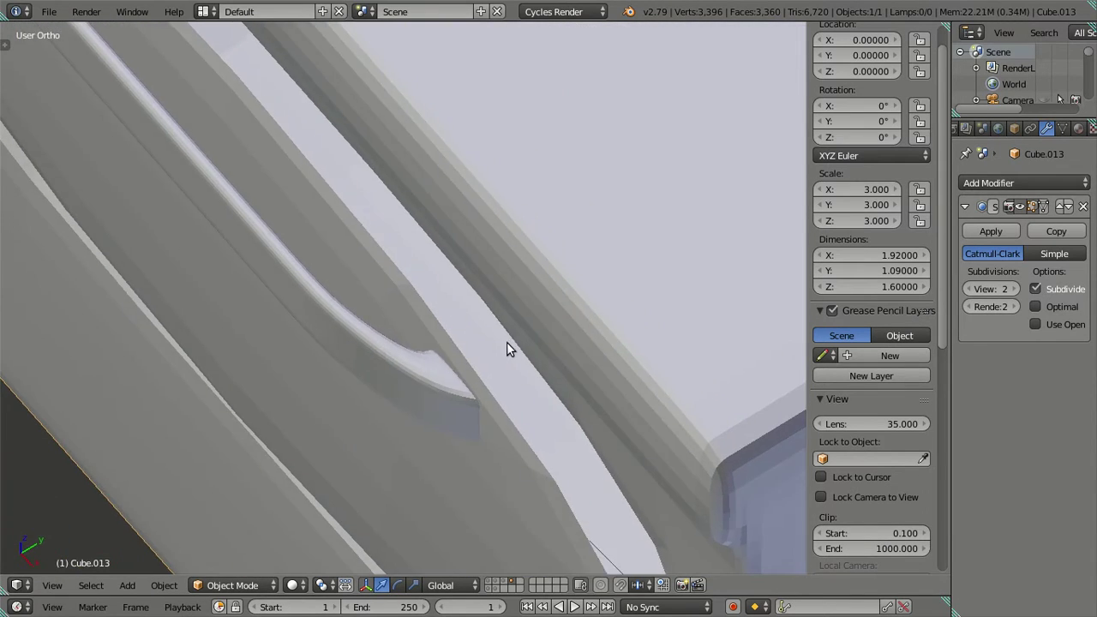
Set the smoothing preview back to 0, isolate the handle in local view, and enter edit mode
key("ctrl+1")
key("ctrl+0")
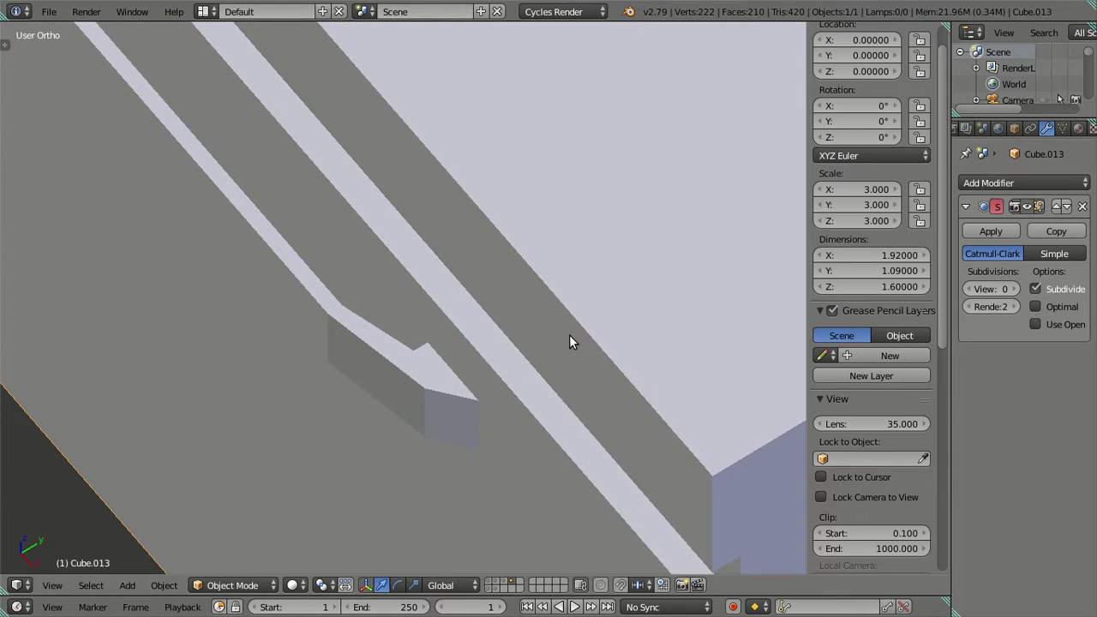
key("KP_Divide")
key("Tab")
Orbit and zoom around the isolated handle to a close diagonal view of its end
mouse_move(521, 404)
middle_mouse_down()
mouse_move(502, 365)
mouse_move(367, 475)
mouse_move(340, 409)
mouse_move(263, 374)
mouse_move(184, 306)
middle_mouse_up()
scroll(242, 304, "up", 2)
scroll(252, 311, "down", 2)
scroll(386, 307, "down", 2)
middle_click_drag(385, 307, 387, 355)
scroll(389, 308, "down", 2)
mouse_move(389, 308)
middle_mouse_down()
mouse_move(460, 286)
mouse_move(505, 299)
middle_mouse_up()
scroll(440, 385, "up", 3)
scroll(454, 418, "up", 1)
mouse_move(455, 420)
middle_mouse_down()
mouse_move(306, 352)
mouse_move(318, 313)
middle_mouse_up()
scroll(457, 396, "up", 2)
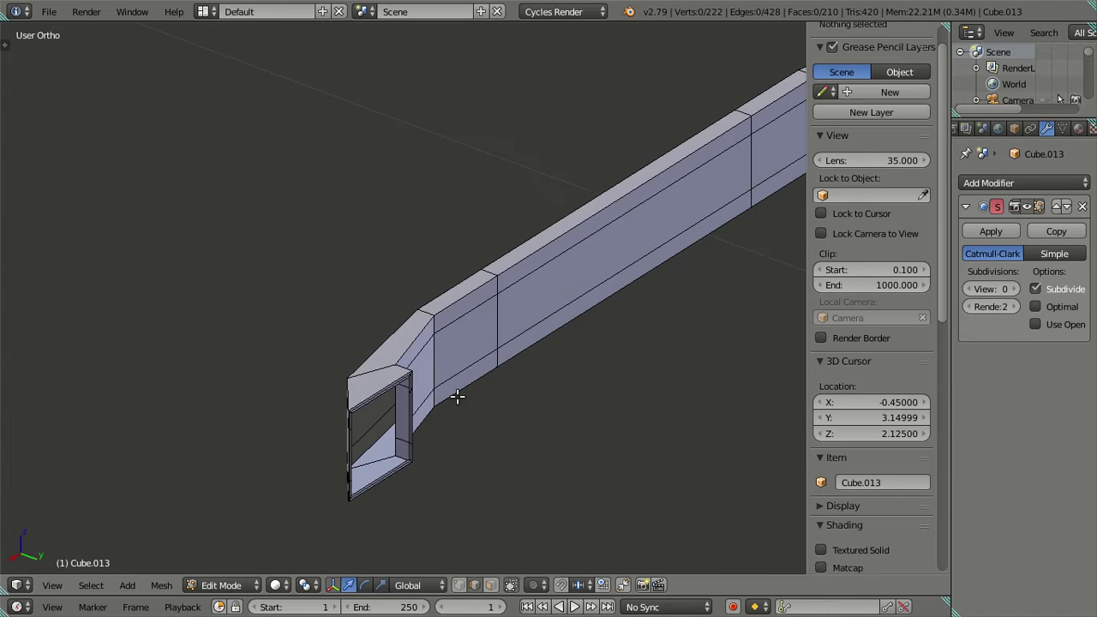
scroll(489, 348, "up", 1)
scroll(490, 384, "up", 2)
scroll(440, 359, "up", 1)
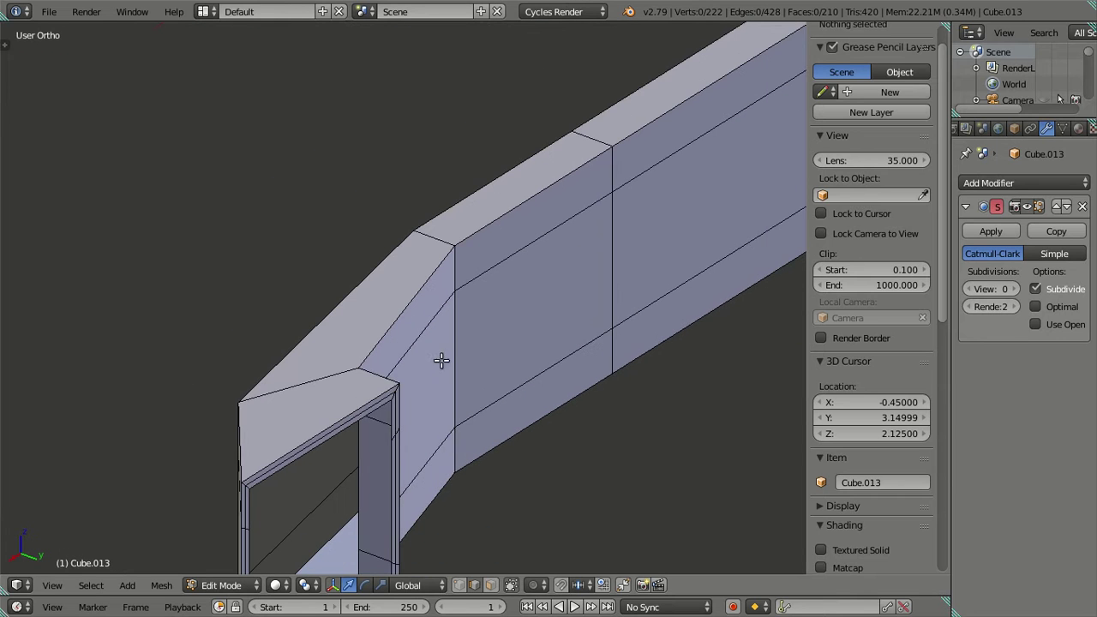
Select all the handle's faces except those inside the opening and its rim loop
right_click(396, 395)
key("ctrl+l")
scroll(449, 558, "up", 2)
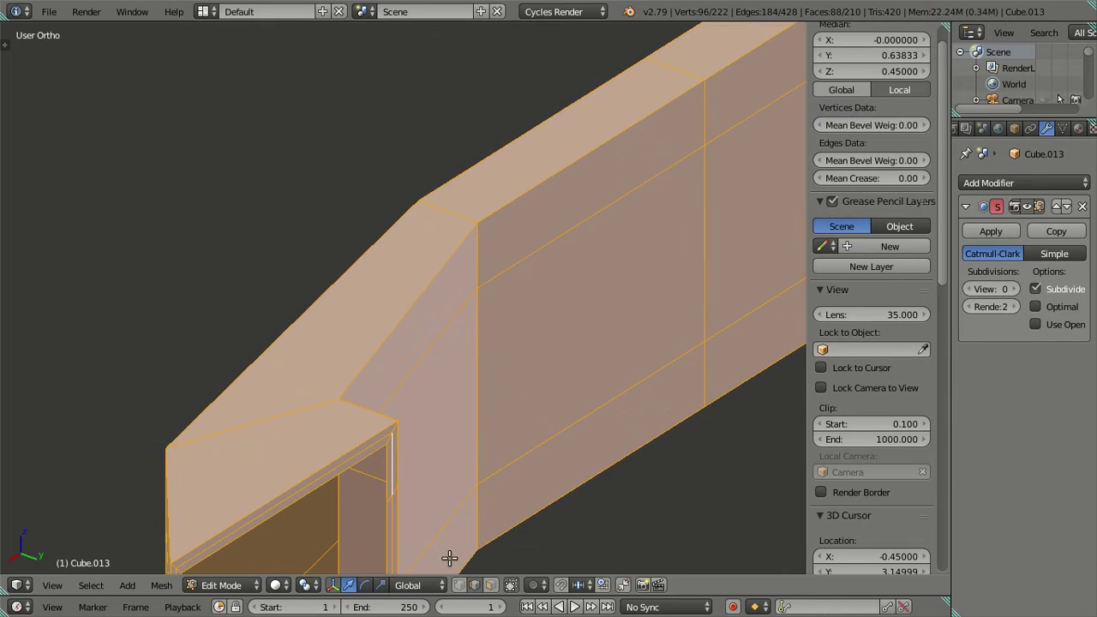
left_click(491, 584)
scroll(399, 504, "up", 1)
scroll(419, 417, "up", 2)
scroll(390, 481, "up", 1)
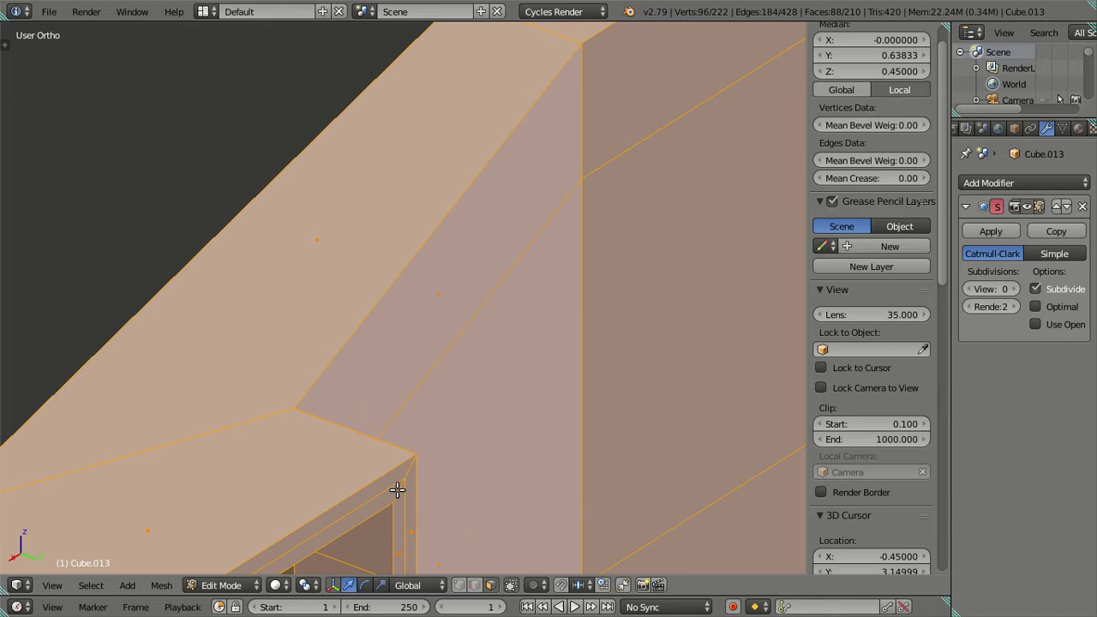
right_click(409, 472, "alt+shift")
scroll(412, 455, "down", 3)
scroll(411, 455, "down", 2)
scroll(669, 214, "up", 3)
scroll(669, 215, "up", 1)
middle_click_drag(669, 215, 375, 332, "shift")
scroll(374, 334, "up", 2)
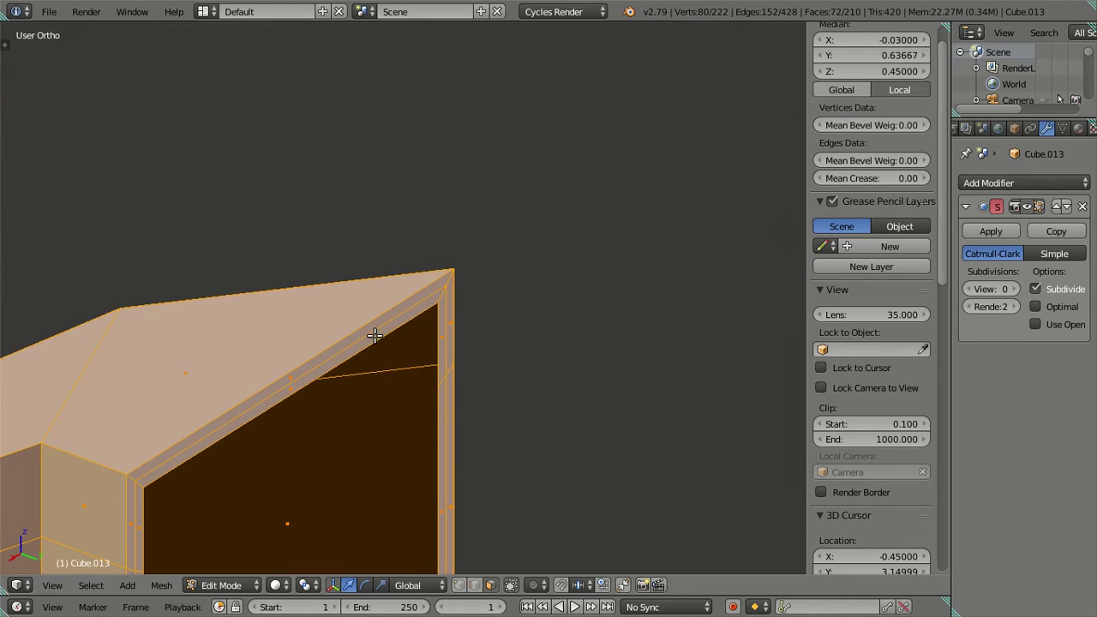
right_click(449, 277, "alt+shift")
scroll(445, 289, "down", 1)
scroll(434, 303, "down", 1)
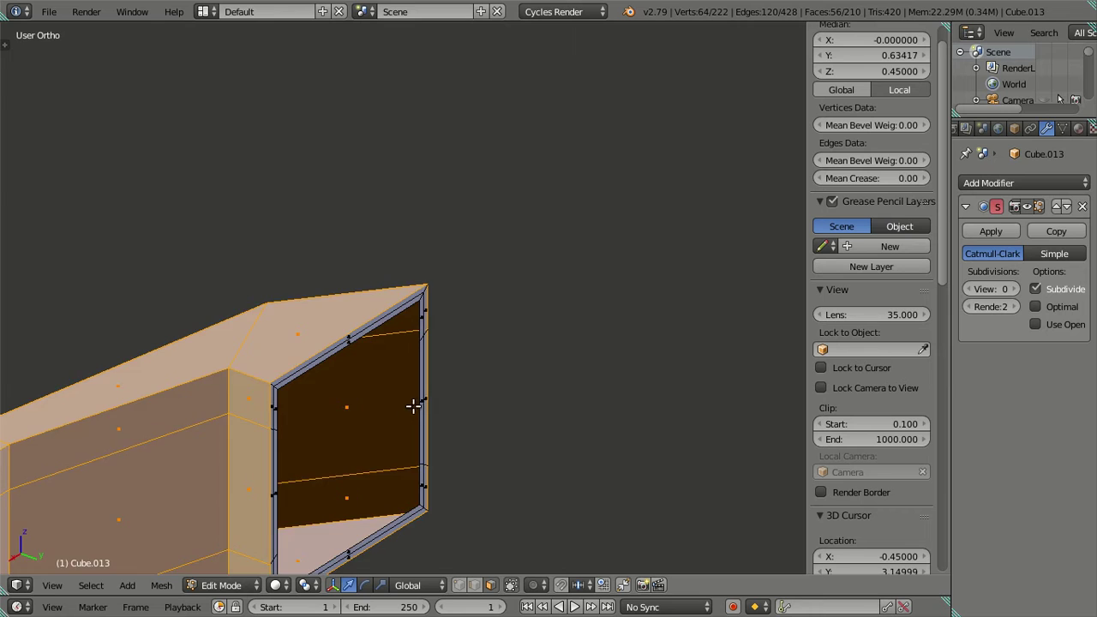
scroll(551, 261, "down", 2)
mouse_move(551, 261)
middle_mouse_down()
mouse_move(438, 333)
mouse_move(515, 348)
middle_mouse_up()
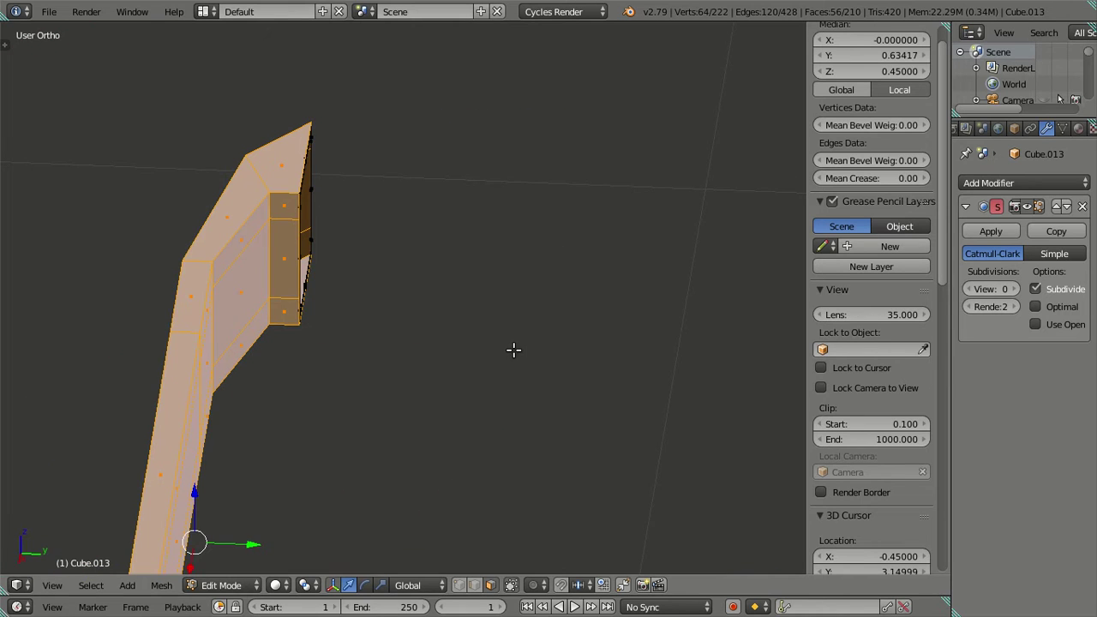
Extrude the selected handle faces 0.02 outward along their normals
key("e")
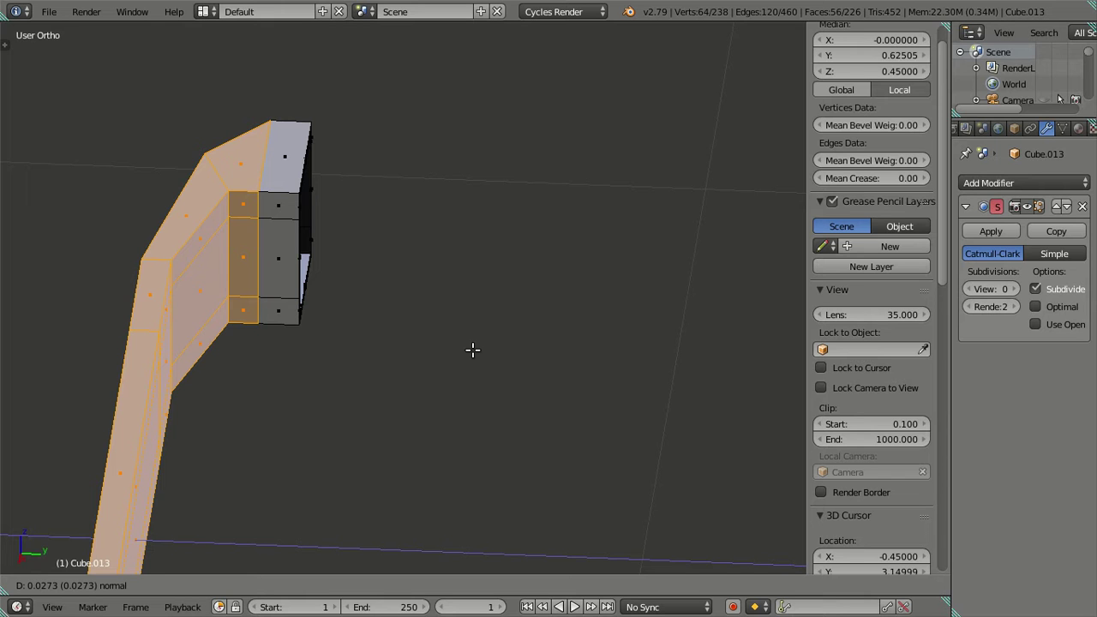
type(".0")
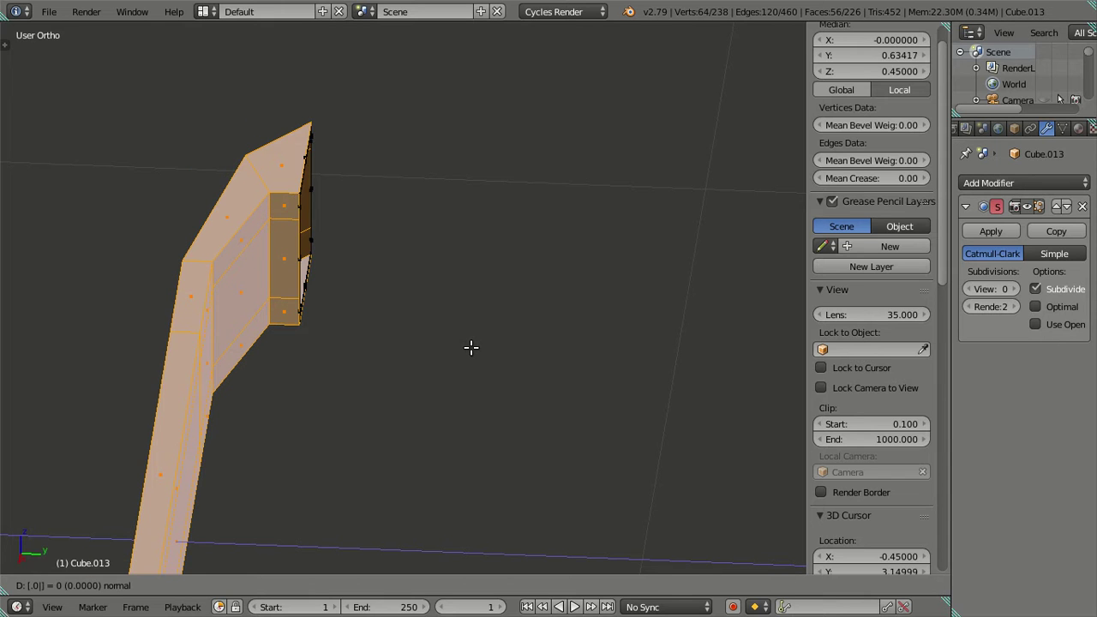
type("2")
key("Return")
Isolate the handle in edit mode and preview it smoothed at Subdivision level 2
scroll(470, 346, "down", 4)
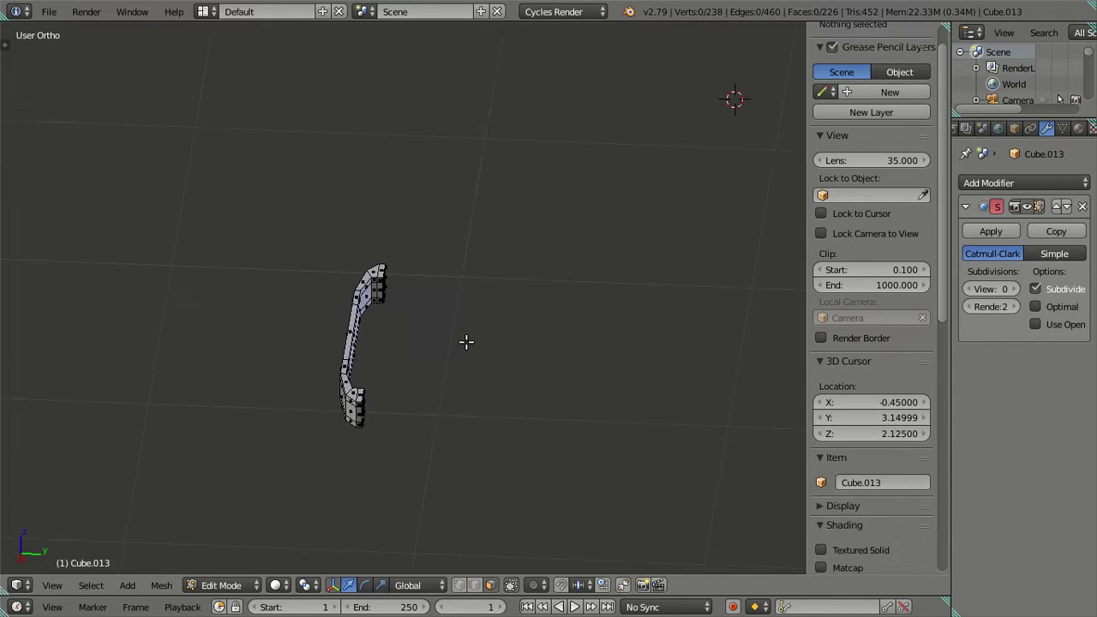
key("Tab")
scroll(435, 376, "up", 4)
scroll(483, 474, "up", 2)
scroll(483, 481, "up", 3)
scroll(500, 457, "up", 3)
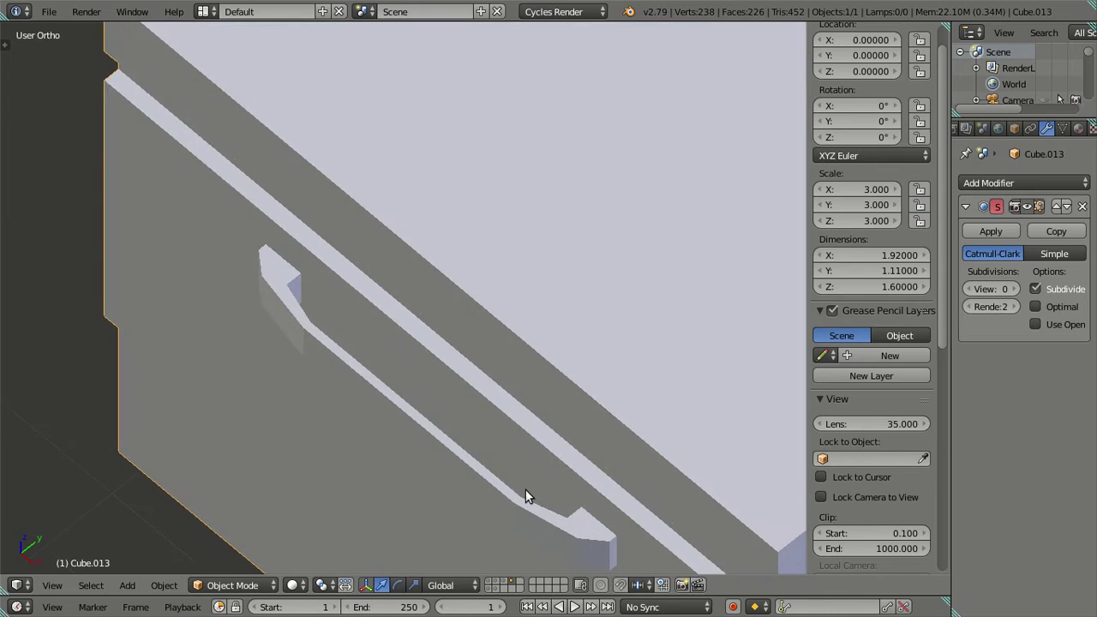
key("KP_Divide")
key("Tab")
mouse_move(457, 321)
middle_mouse_down()
mouse_move(499, 402)
mouse_move(519, 376)
mouse_move(436, 372)
mouse_move(396, 317)
mouse_move(444, 286)
mouse_move(463, 296)
middle_mouse_up()
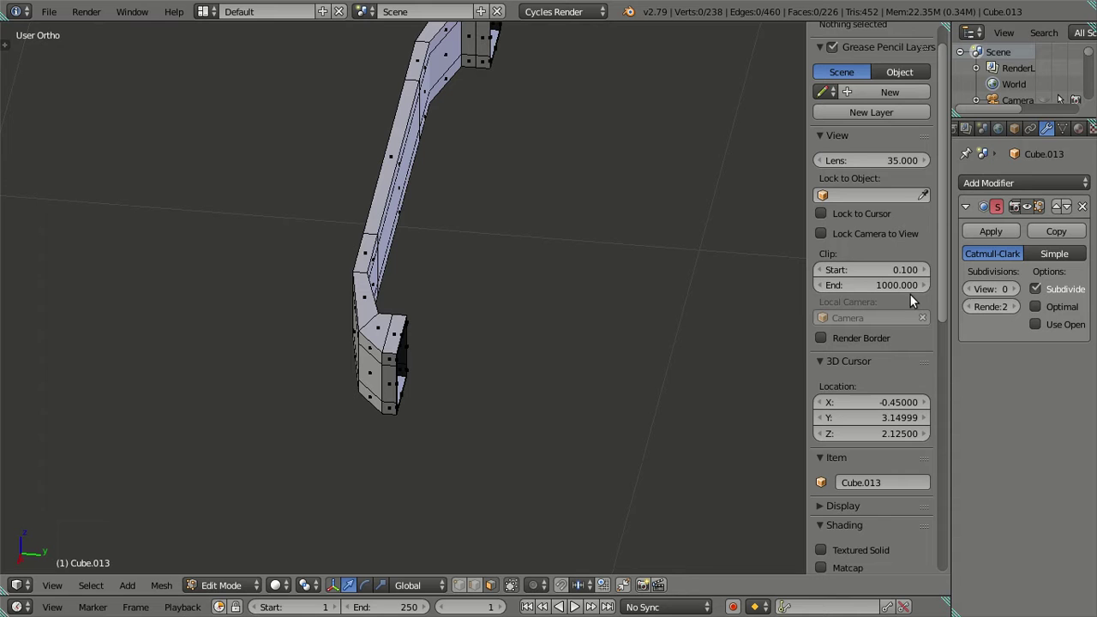
left_click(1012, 289)
left_click(1012, 289)
mouse_move(476, 553)
middle_mouse_down()
mouse_move(491, 428)
mouse_move(489, 507)
mouse_move(581, 437)
mouse_move(416, 392)
mouse_move(502, 228)
mouse_move(583, 272)
mouse_move(556, 312)
mouse_move(332, 288)
middle_mouse_up()
Undo the handle extrusion and set the smoothing preview back to level 0
key("Tab")
key("KP_Divide")
key("Tab")
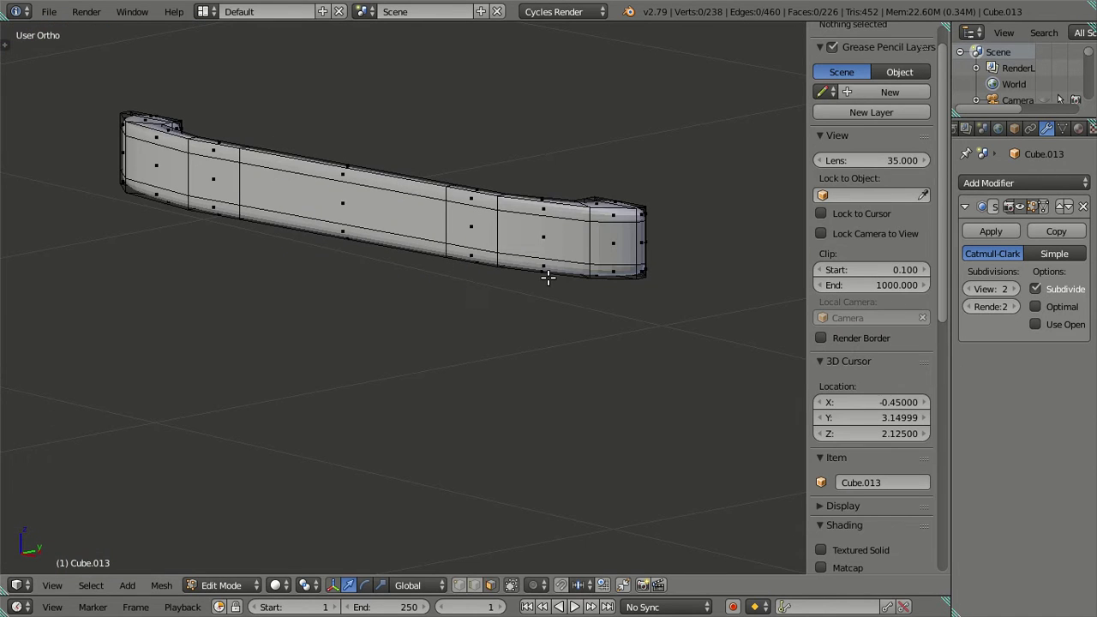
mouse_move(568, 274)
middle_mouse_down()
mouse_move(588, 289)
mouse_move(511, 303)
middle_mouse_up()
key("a")
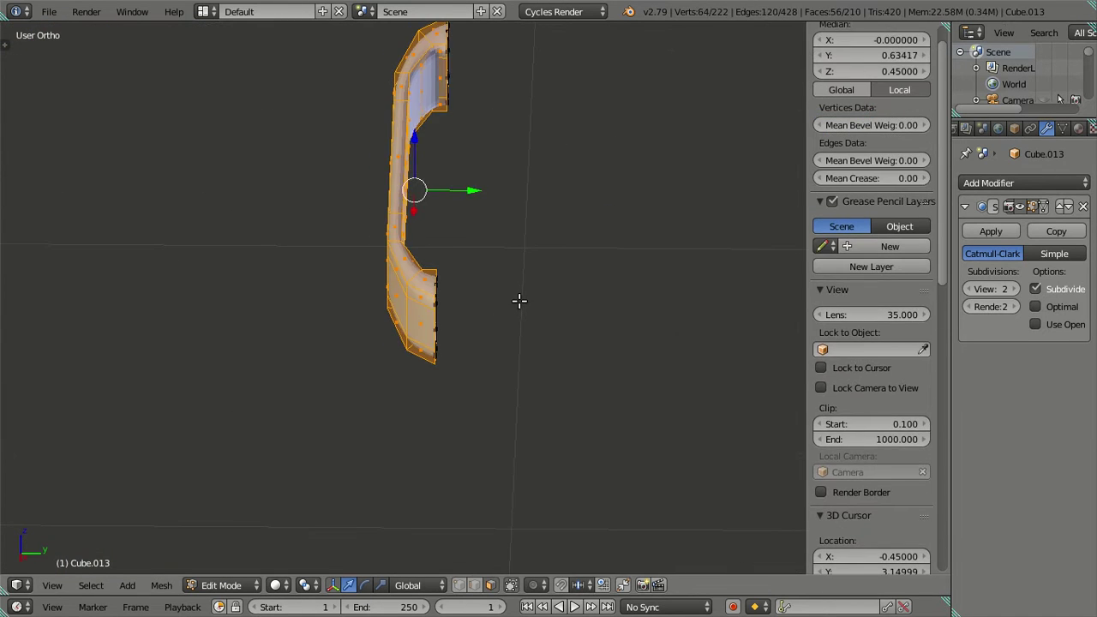
key("a")
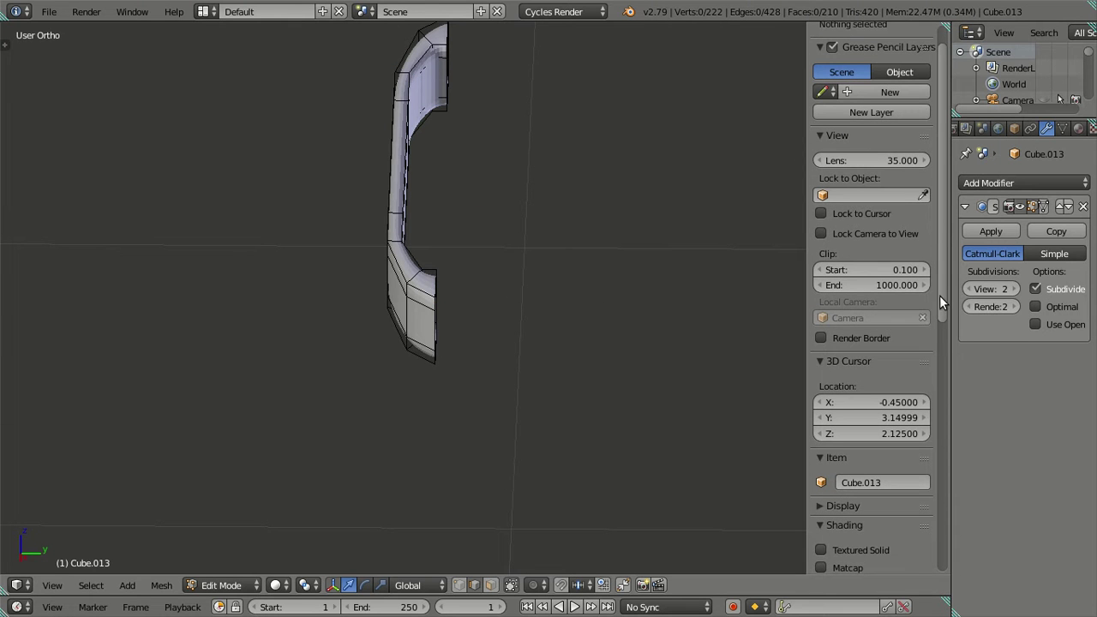
left_click_drag(964, 290, 785, 286)
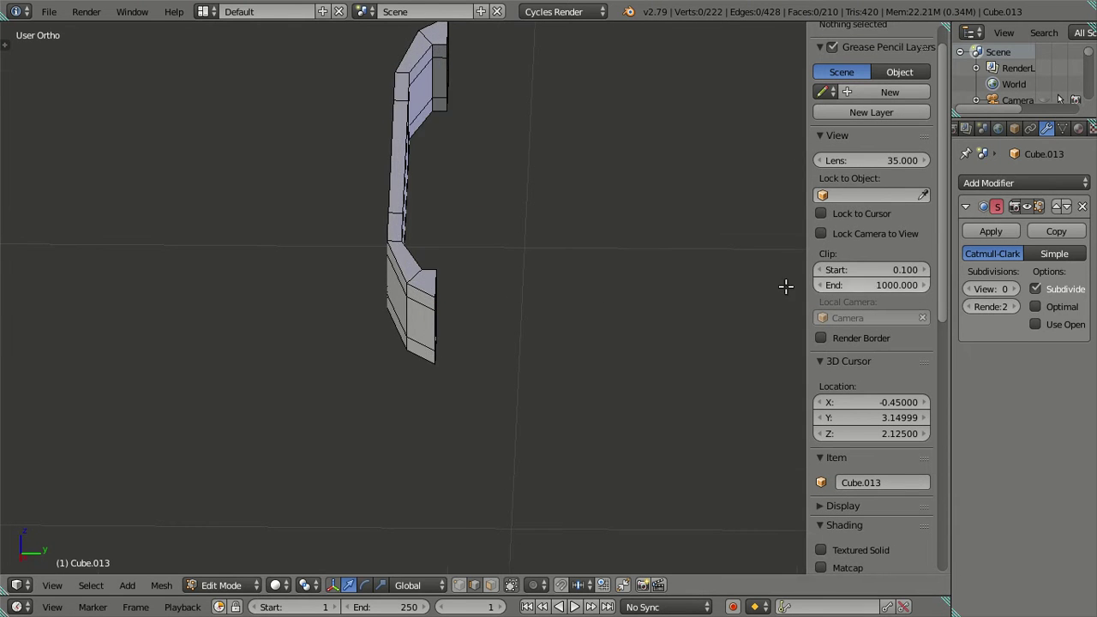
scroll(463, 320, "down", 3)
Leave the isolated handle view and return to Object Mode showing the whole cabinet
key("alt+h")
key("a")
mouse_move(169, 311)
middle_mouse_down()
mouse_move(379, 281)
mouse_move(462, 372)
middle_mouse_up()
key("Tab")
scroll(465, 291, "up", 3)
scroll(440, 323, "up", 2)
mouse_move(440, 324)
middle_mouse_down()
mouse_move(326, 307)
mouse_move(260, 274)
middle_mouse_up()
scroll(259, 274, "down", 2)
Add a trial Bevel modifier with width 0.051 and 3 segments
middle_click_drag(429, 266, 437, 291)
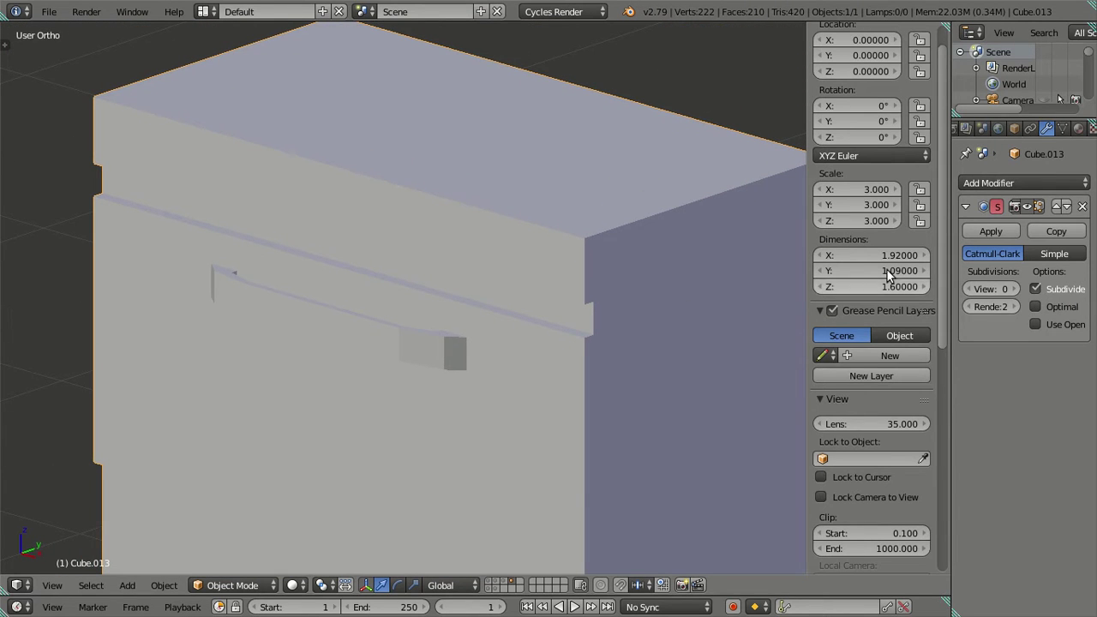
left_click(990, 183)
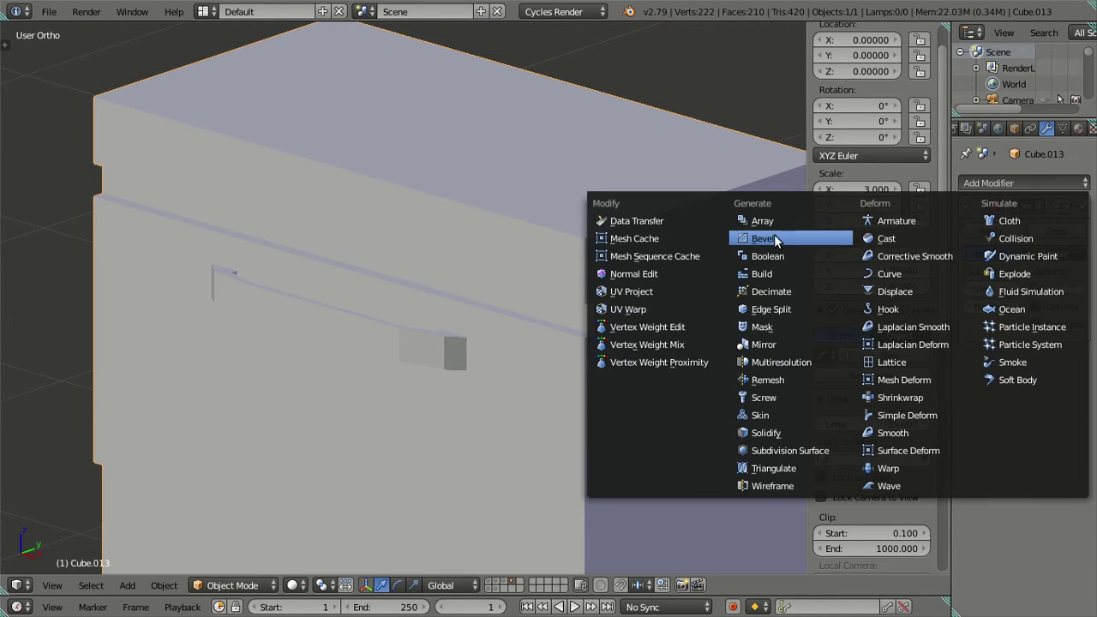
left_click(773, 239)
mouse_move(663, 345)
middle_mouse_down()
mouse_move(580, 370)
mouse_move(583, 411)
mouse_move(597, 327)
mouse_move(681, 350)
mouse_move(582, 350)
mouse_move(549, 404)
mouse_move(513, 314)
middle_mouse_up()
scroll(600, 360, "up", 3)
scroll(513, 314, "up", 3)
left_click(985, 404)
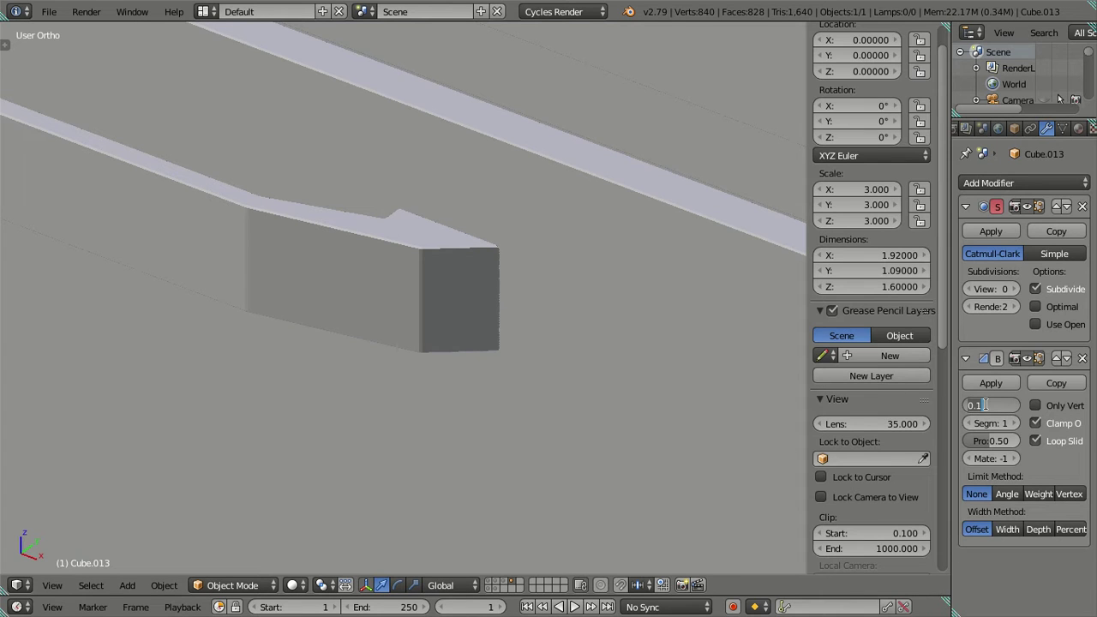
key("Return")
left_click_drag(990, 404, 985, 404)
scroll(501, 348, "up", 3)
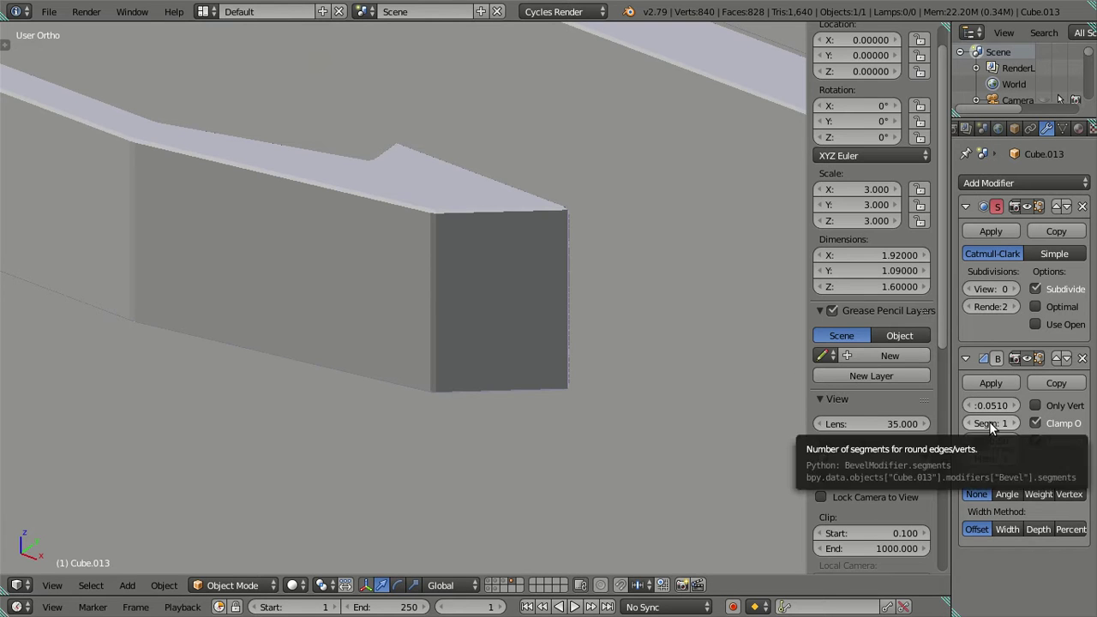
scroll(724, 343, "up", 2)
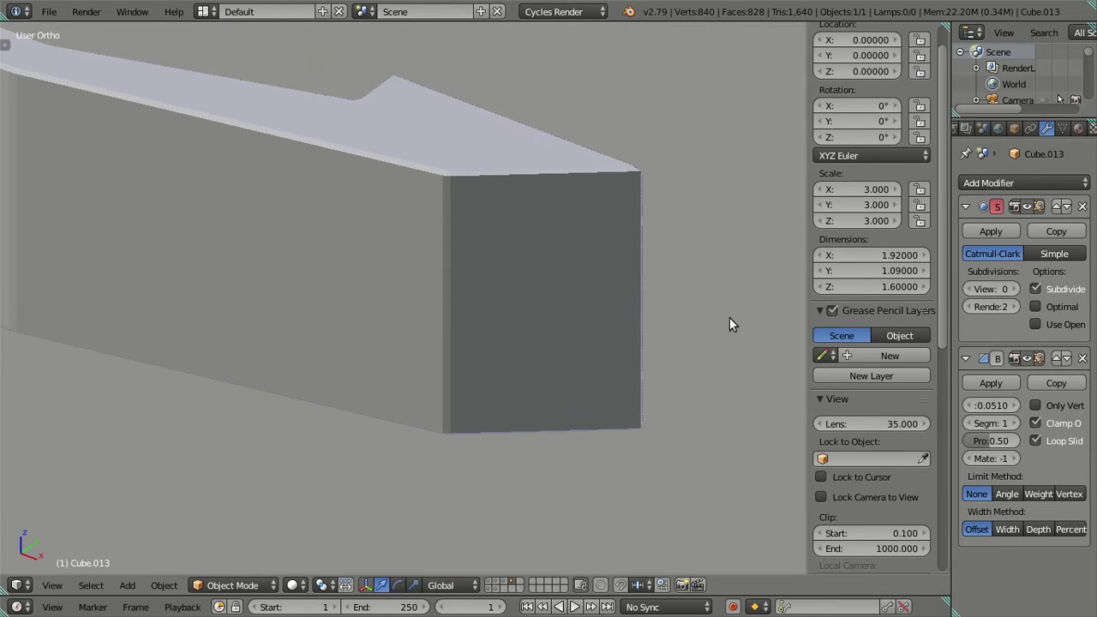
left_click(1016, 422)
left_click(1016, 422)
Inspect the bevelled result, then delete the Bevel and Subdivision Surface modifiers
key("KP_Decimal")
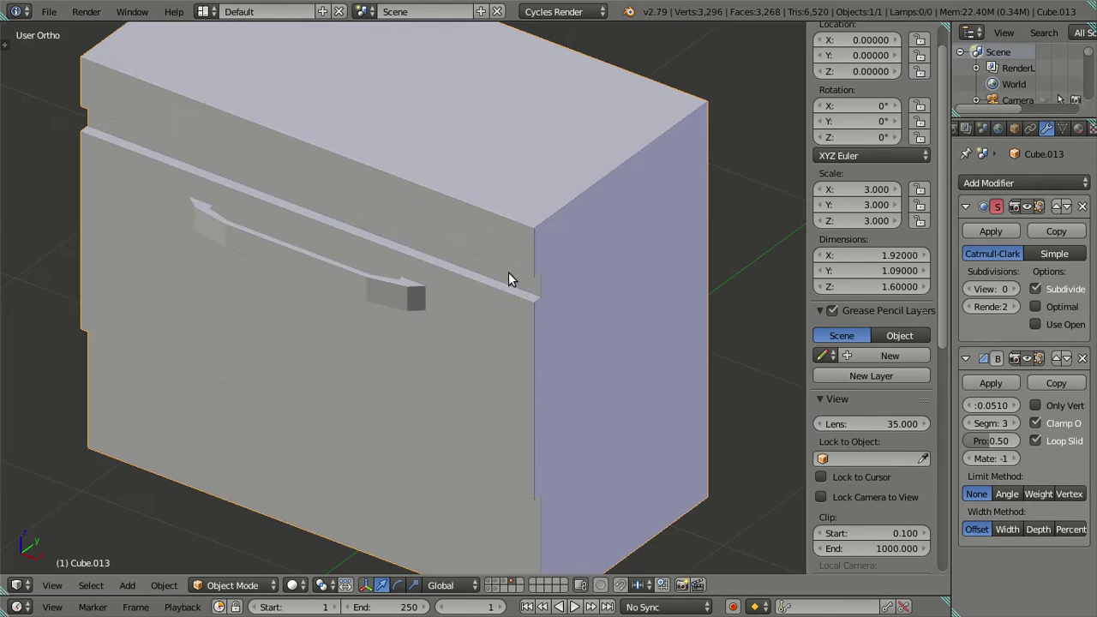
mouse_move(501, 376)
middle_mouse_down()
mouse_move(571, 362)
mouse_move(676, 394)
mouse_move(659, 400)
mouse_move(590, 236)
mouse_move(639, 185)
mouse_move(657, 186)
mouse_move(530, 229)
mouse_move(525, 329)
mouse_move(477, 326)
mouse_move(440, 303)
mouse_move(720, 259)
middle_mouse_up()
left_click(1081, 358)
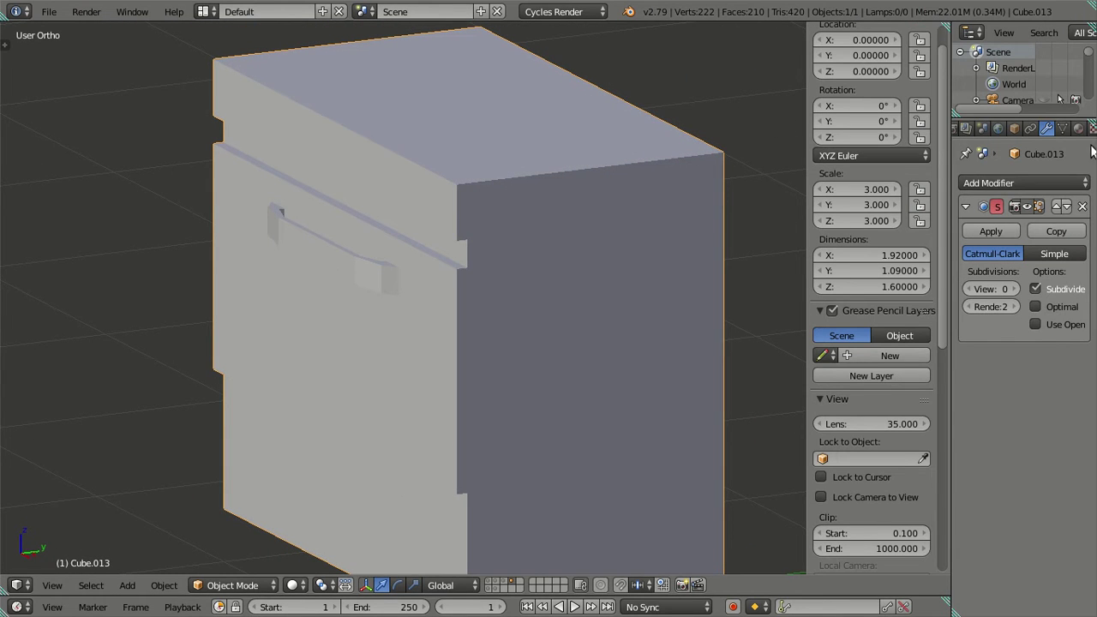
left_click(1081, 208)
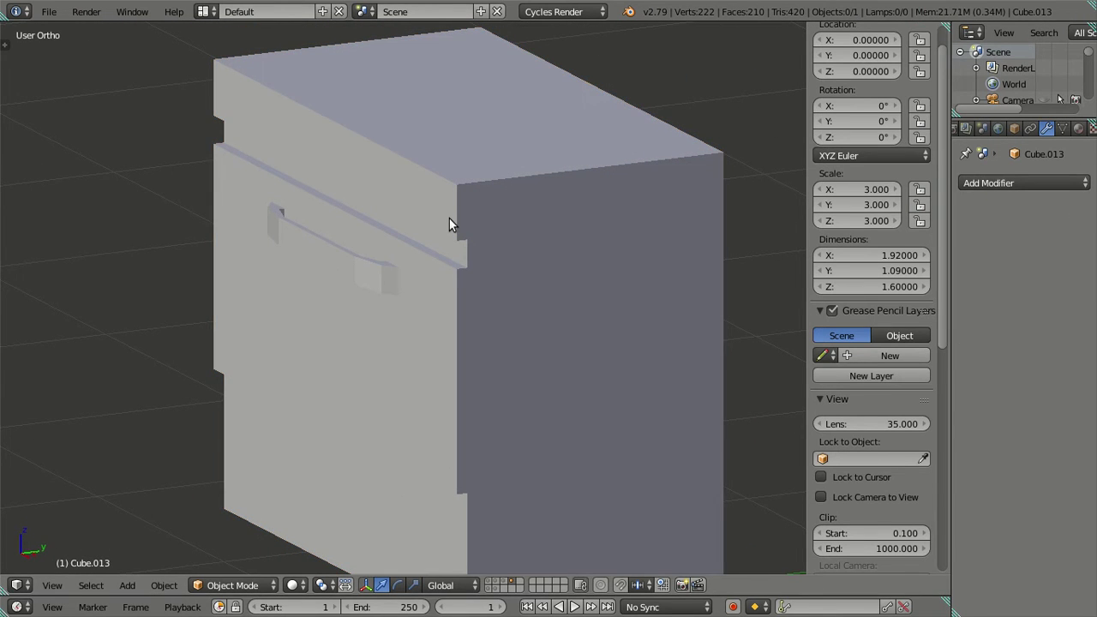
key("Tab")
mouse_move(444, 229)
middle_mouse_down()
mouse_move(433, 257)
mouse_move(450, 348)
mouse_move(453, 312)
mouse_move(411, 294)
mouse_move(409, 233)
mouse_move(420, 282)
mouse_move(391, 311)
middle_mouse_up()
scroll(425, 277, "up", 5)
scroll(453, 313, "down", 3)
scroll(409, 235, "down", 3)
scroll(466, 284, "up", 4)
mouse_move(466, 284)
middle_mouse_down()
mouse_move(484, 271)
mouse_move(595, 323)
mouse_move(579, 375)
mouse_move(556, 399)
mouse_move(545, 346)
mouse_move(537, 407)
middle_mouse_up()
scroll(516, 382, "down", 3)
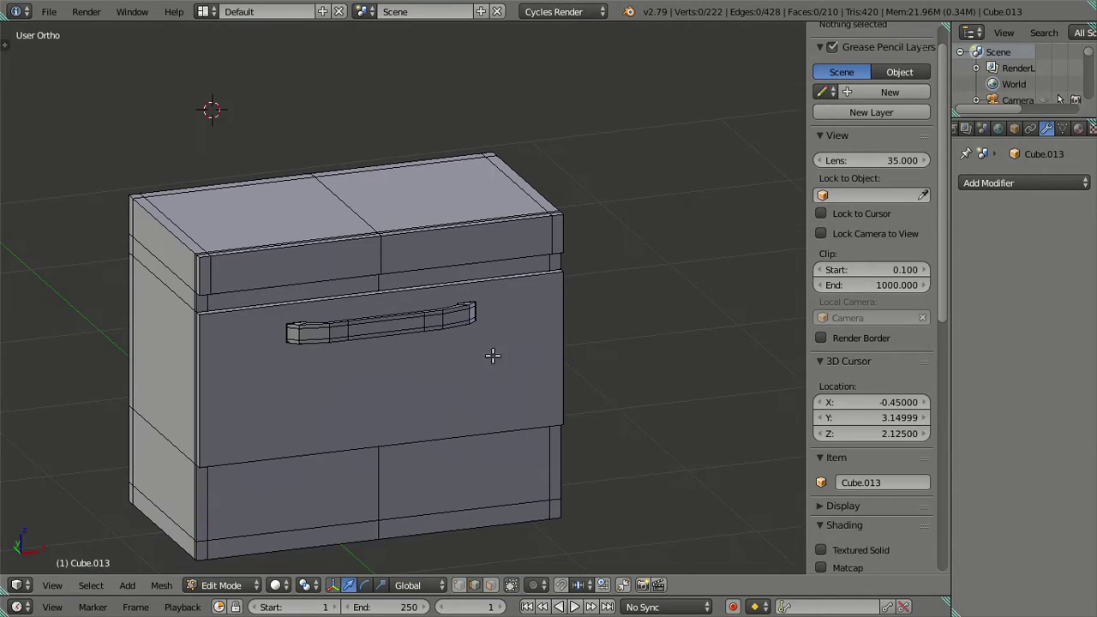
mouse_move(436, 403)
middle_mouse_down()
mouse_move(448, 374)
mouse_move(403, 372)
mouse_move(434, 332)
middle_mouse_up()
key("KP_1")
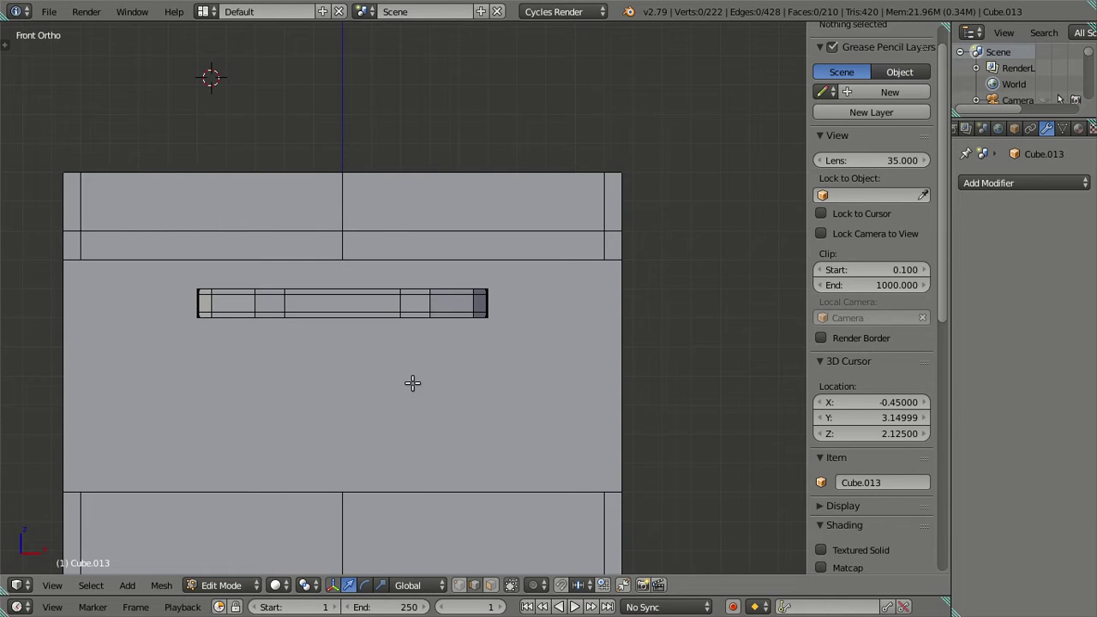
mouse_move(472, 107)
middle_mouse_down()
mouse_move(317, 177)
mouse_move(305, 240)
mouse_move(277, 211)
middle_mouse_up()
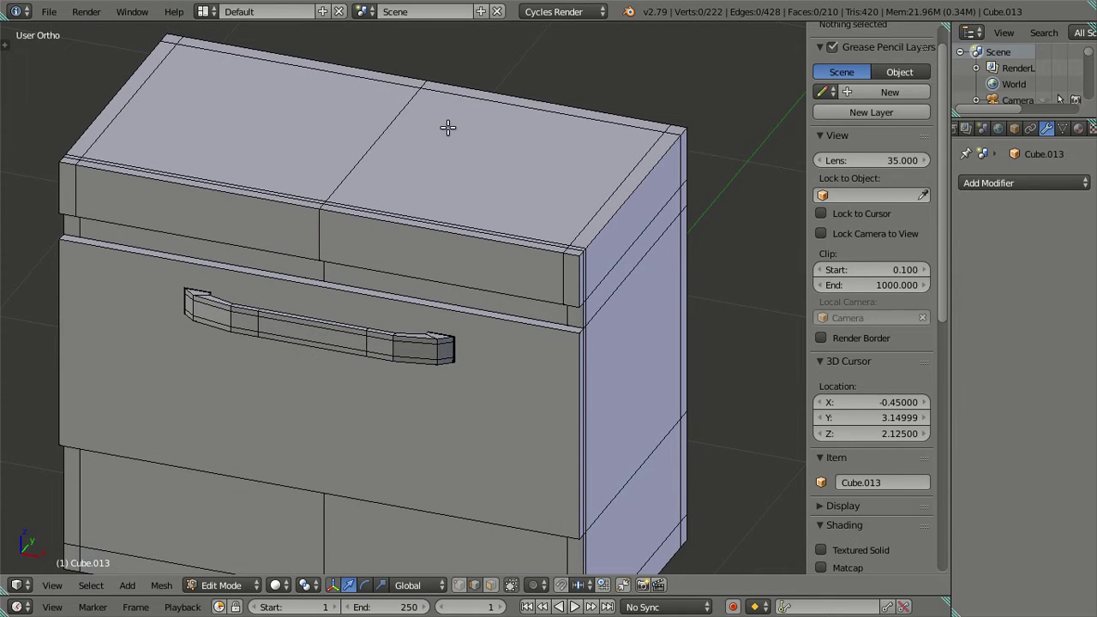
mouse_move(470, 186)
middle_mouse_down()
mouse_move(421, 189)
mouse_move(389, 169)
mouse_move(397, 196)
mouse_move(368, 216)
middle_mouse_up()
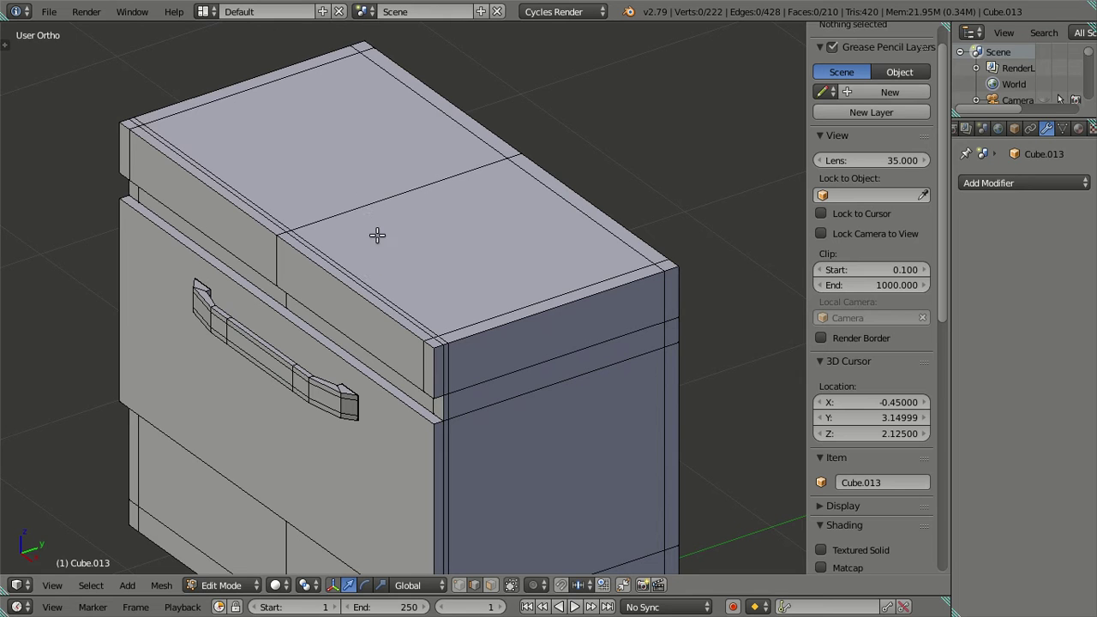
Snap the 3D cursor to the middle edge of the top front strip
right_click(274, 261)
key("shift+s")
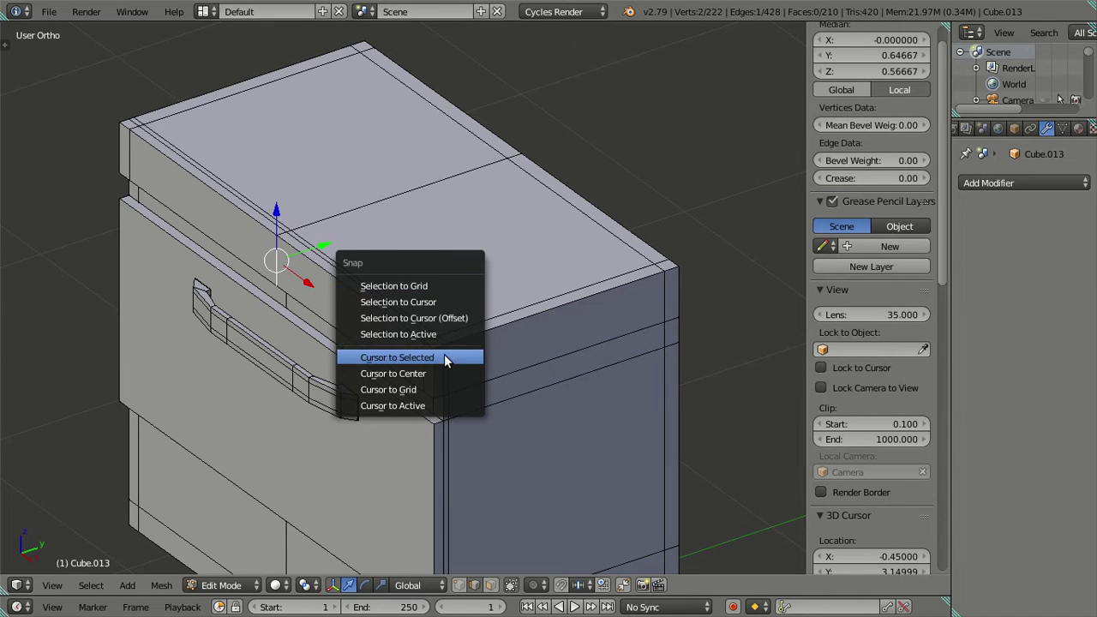
left_click(444, 355)
key("a")
Add a 15-vertex circle at the cursor position
key("t")
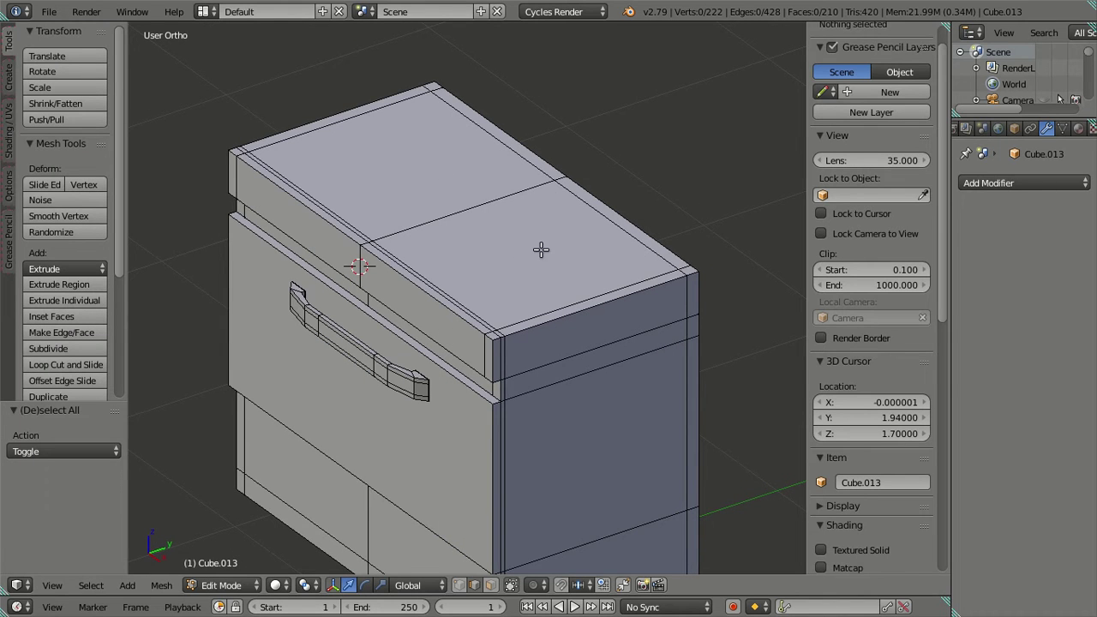
key("shift+a")
left_click(507, 282)
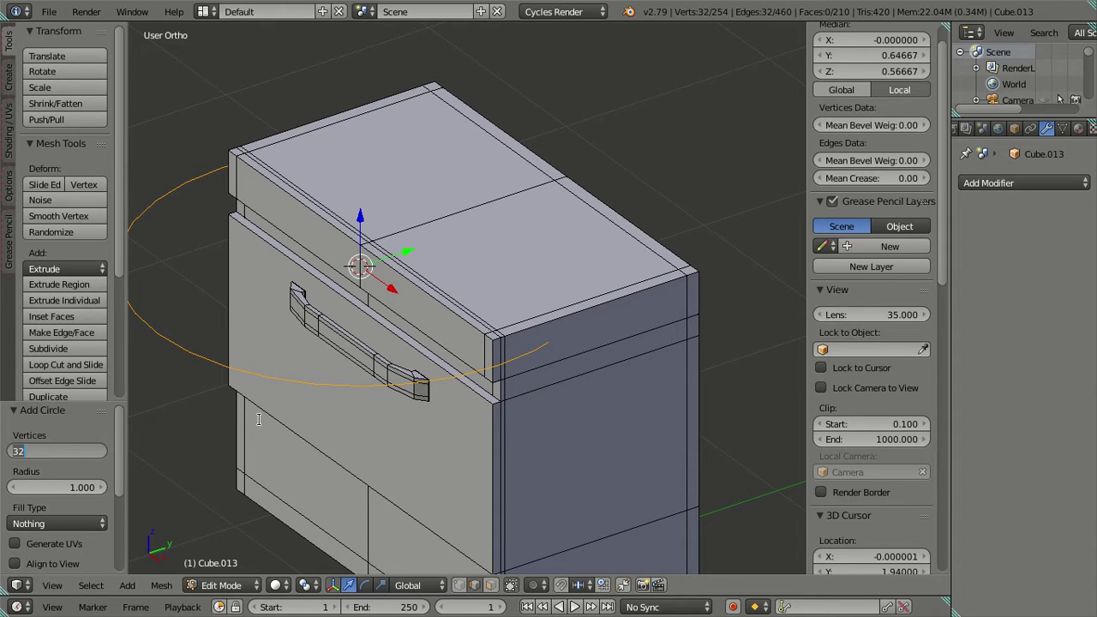
type("15")
key("Return")
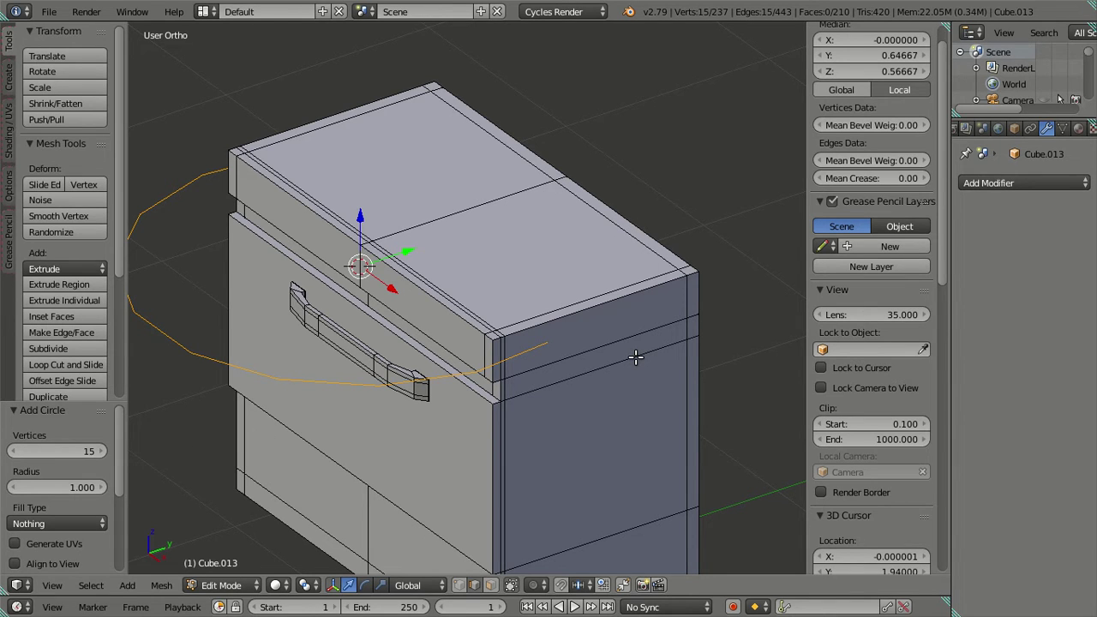
key("t")
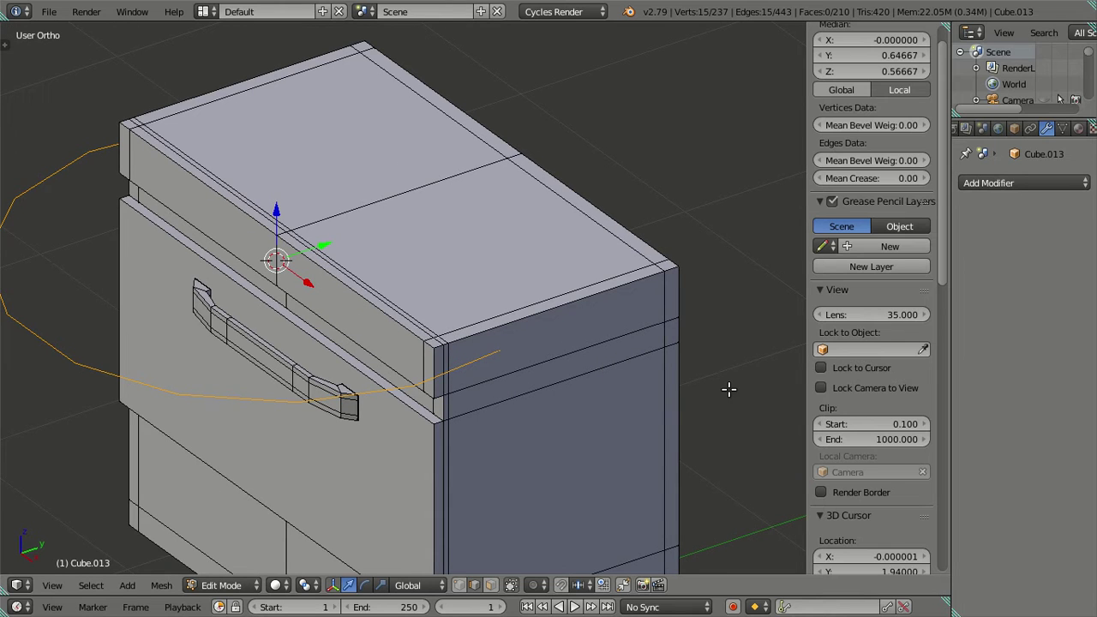
Scale the circle to 0.1, rotate it 90° about X, and view it from the front
key("s")
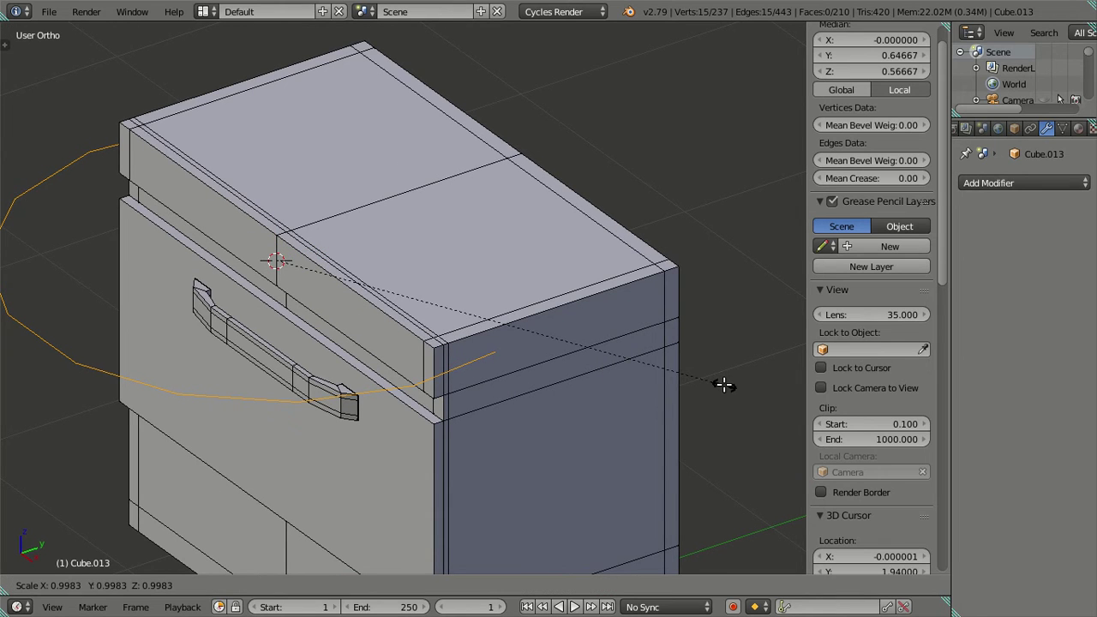
type("0.1")
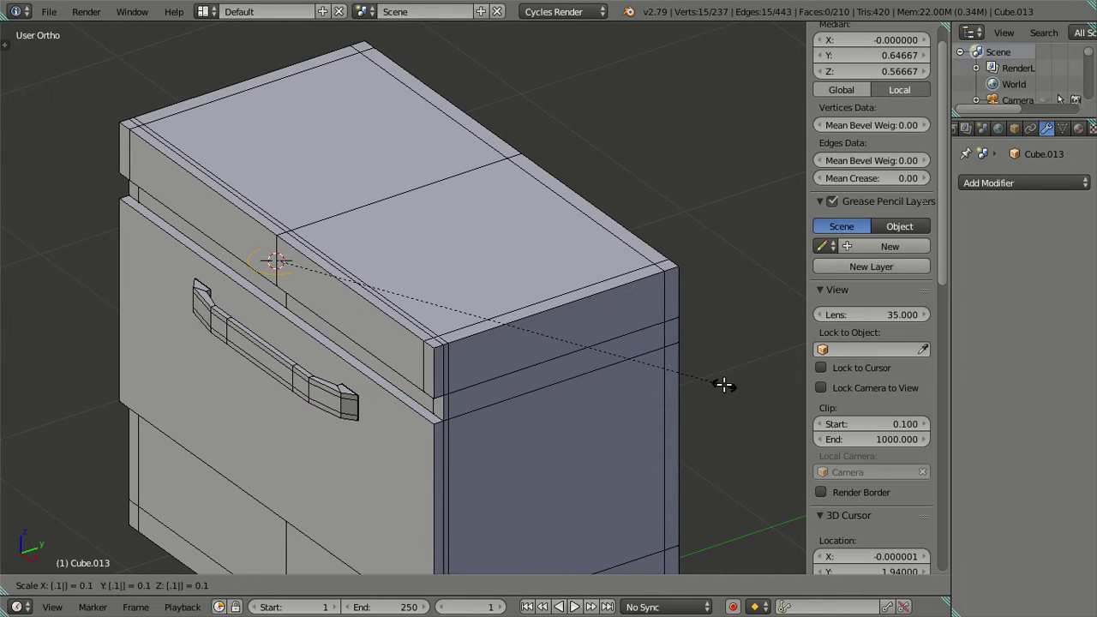
key("Return")
key("r")
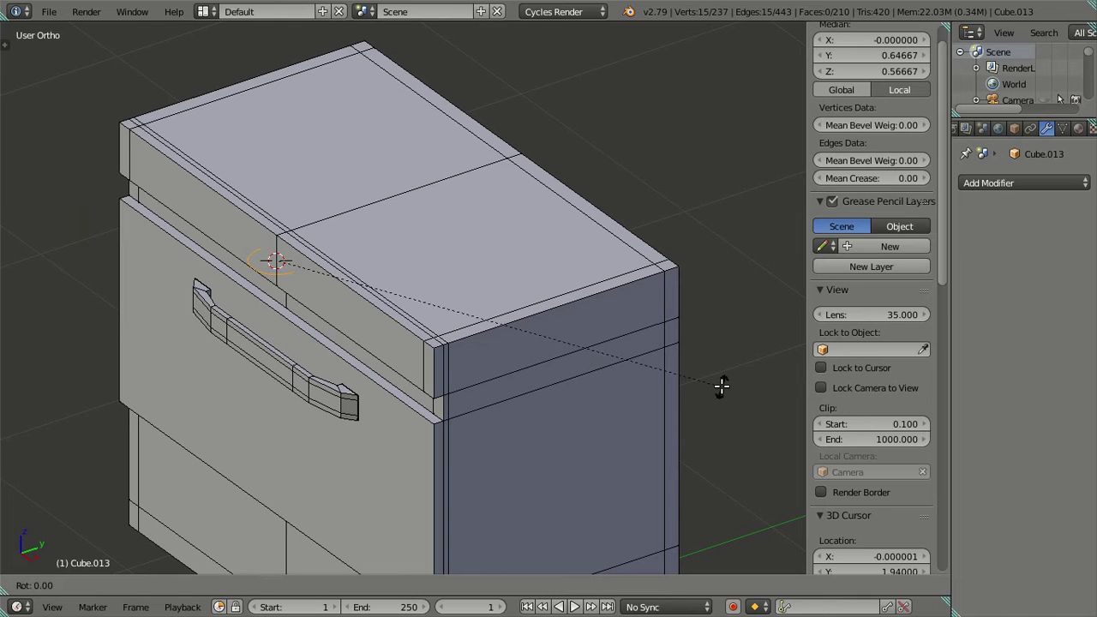
type("x90")
key("Return")
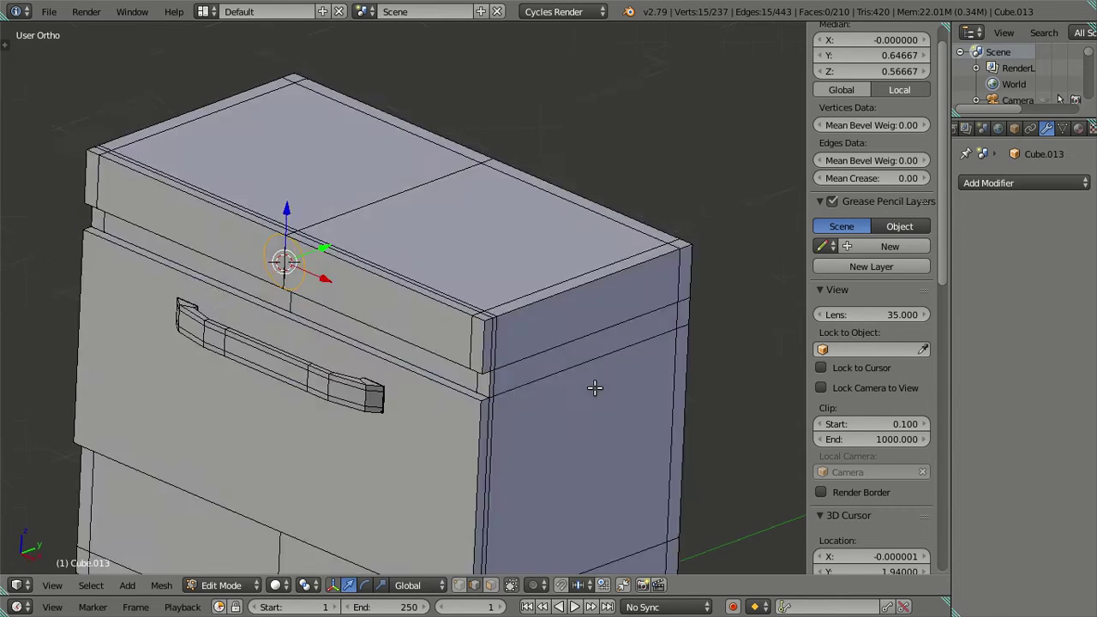
key("KP_1")
scroll(342, 282, "up", 2)
Shrink the circle to half its size (scale 0.5)
key("z")
middle_click_drag(531, 283, 578, 323, "shift")
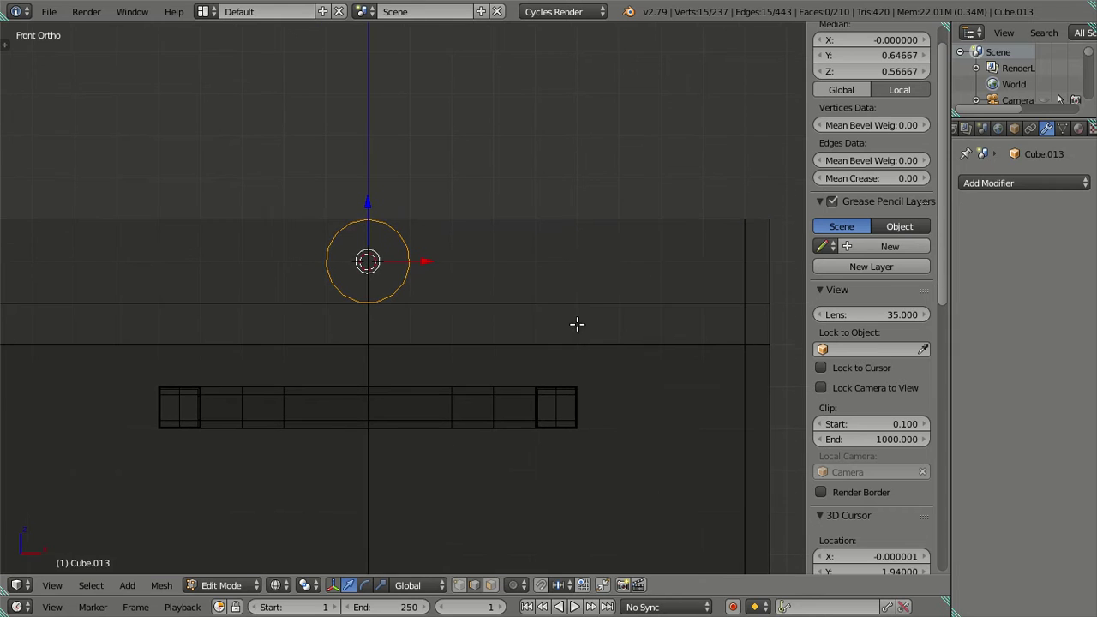
key("s")
type(".5")
key("Return")
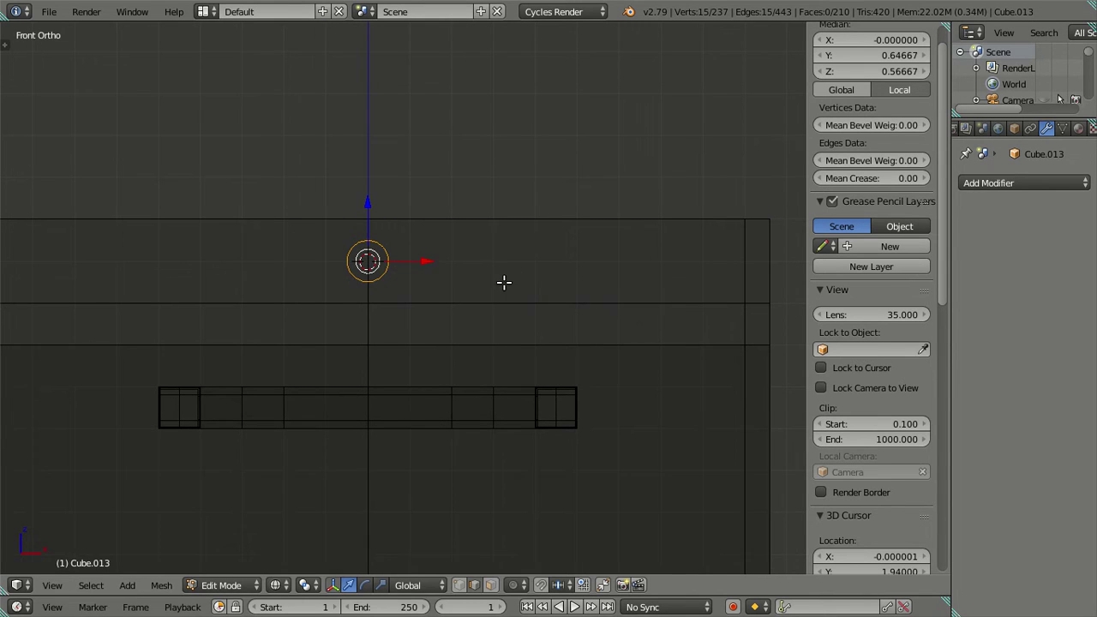
middle_click_drag(504, 282, 424, 281)
key("z")
scroll(424, 281, "up", 4)
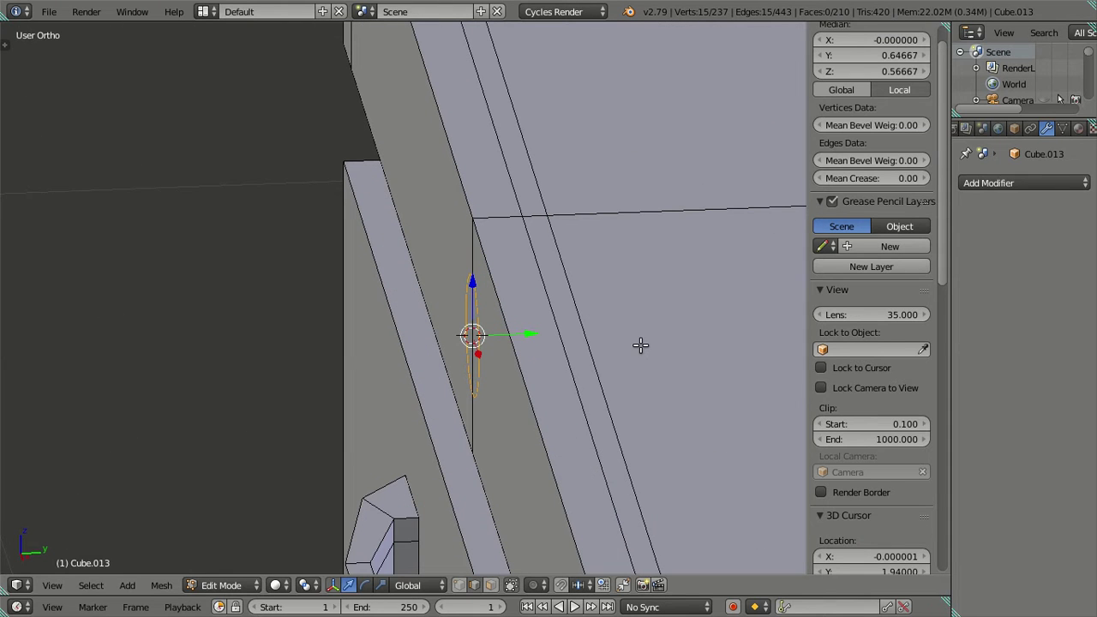
Extrude the circle and pull the new ring out into a short cylinder
key("e")
right_click(567, 348)
middle_click_drag(571, 349, 579, 353)
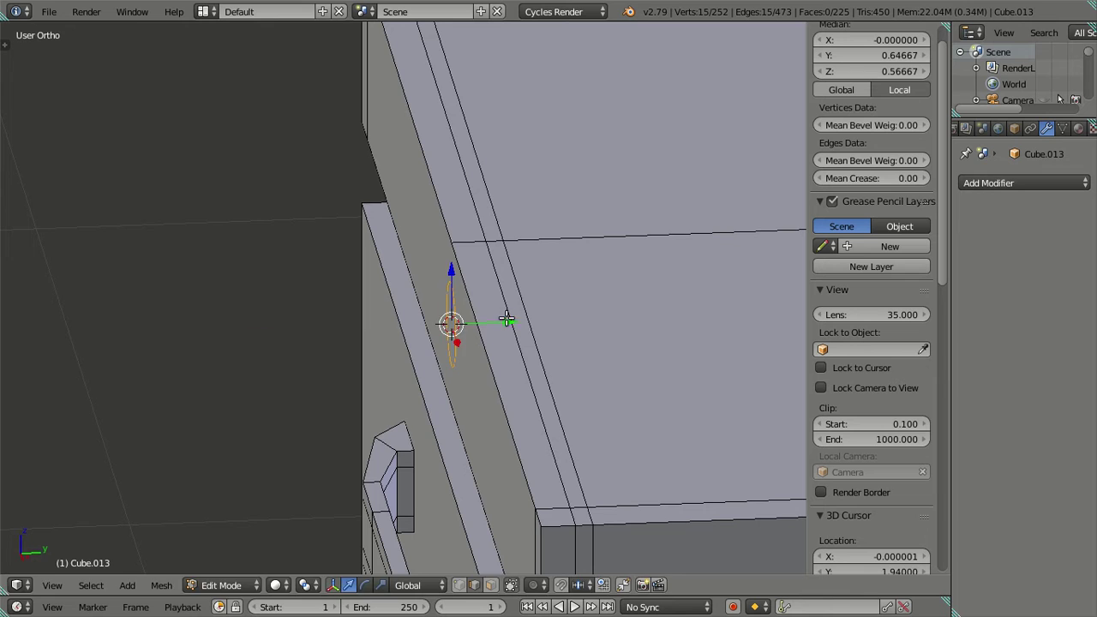
left_click_drag(506, 319, 440, 319)
middle_click_drag(441, 318, 574, 399)
Check the Y position of a front-panel edge without changing it
key("a")
right_click(462, 512)
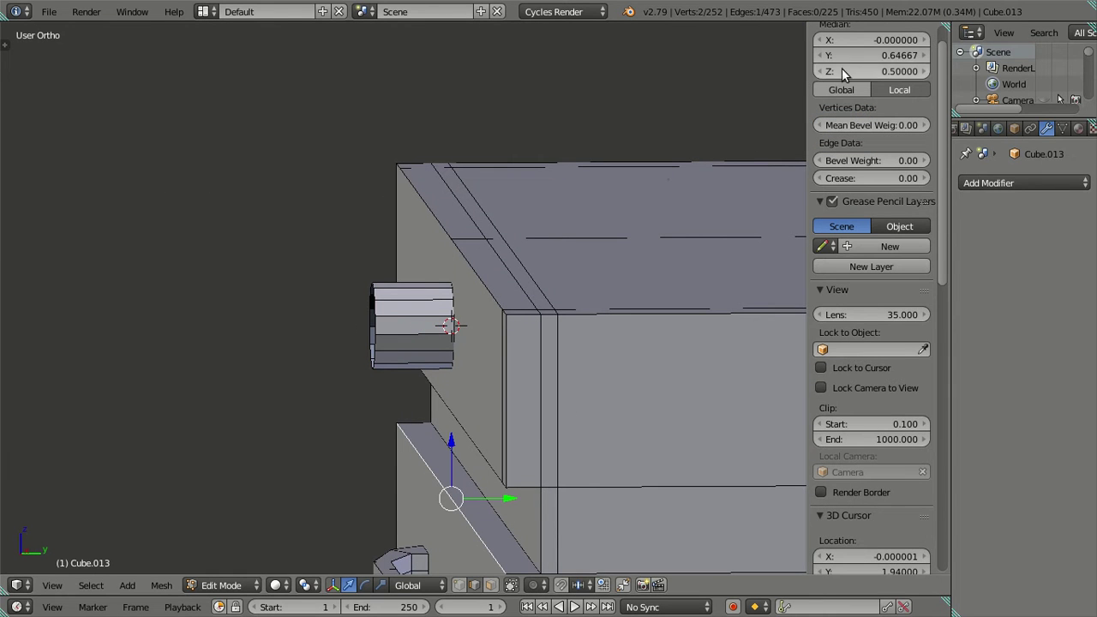
left_click(844, 55)
key("Escape")
key("a")
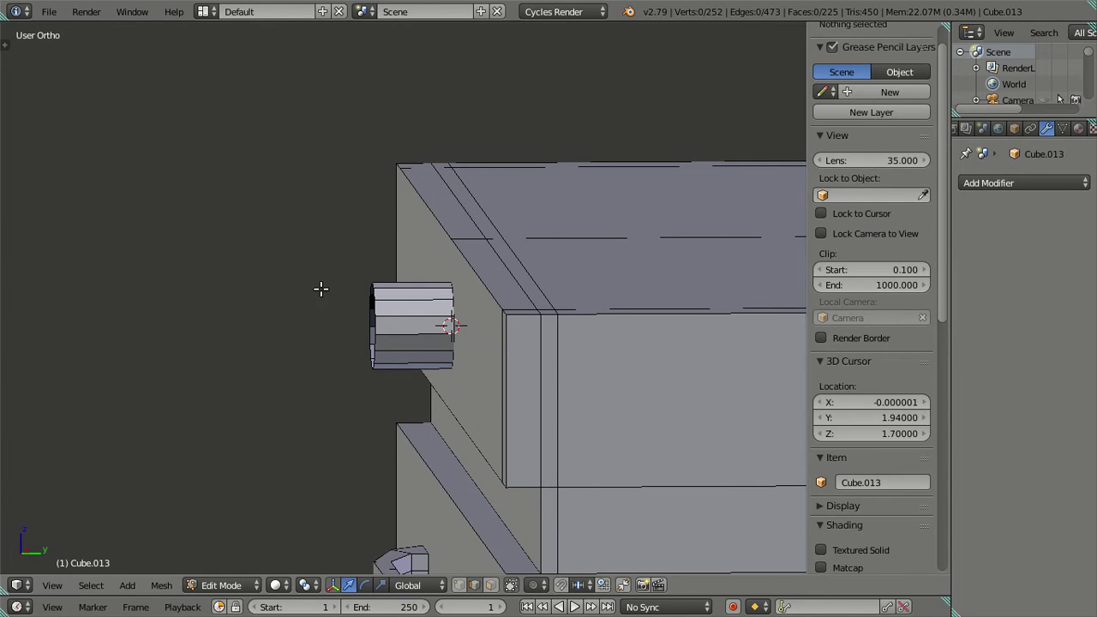
middle_click_drag(320, 288, 379, 330)
Select the cylinder's end ring and move it flush with the front face
right_click(385, 319)
key("z")
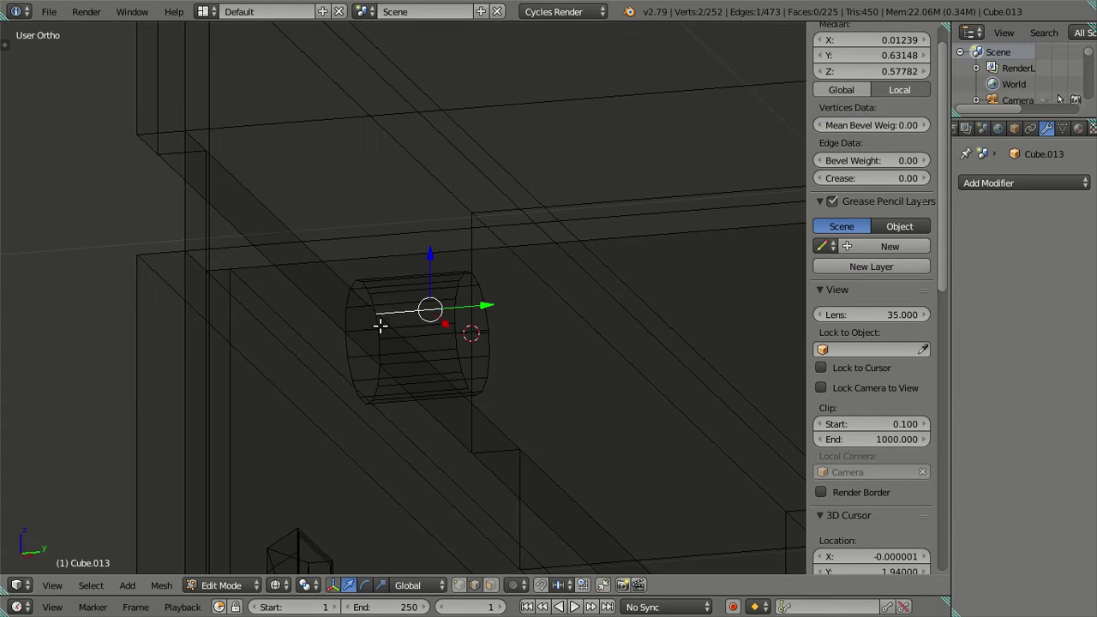
key("a")
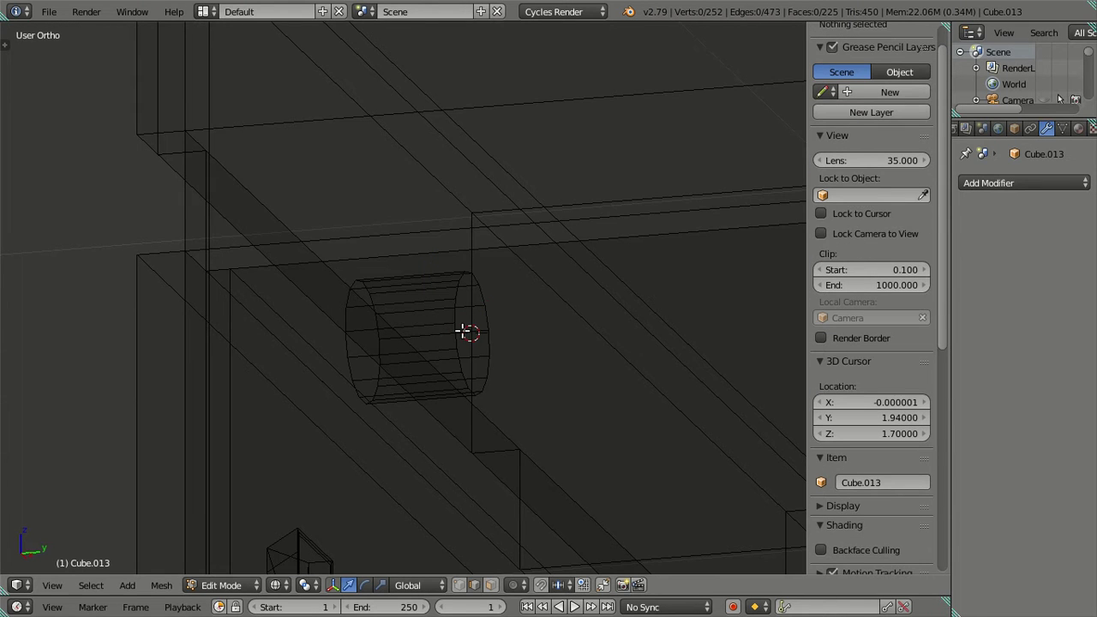
key("z")
right_click(381, 323, "alt")
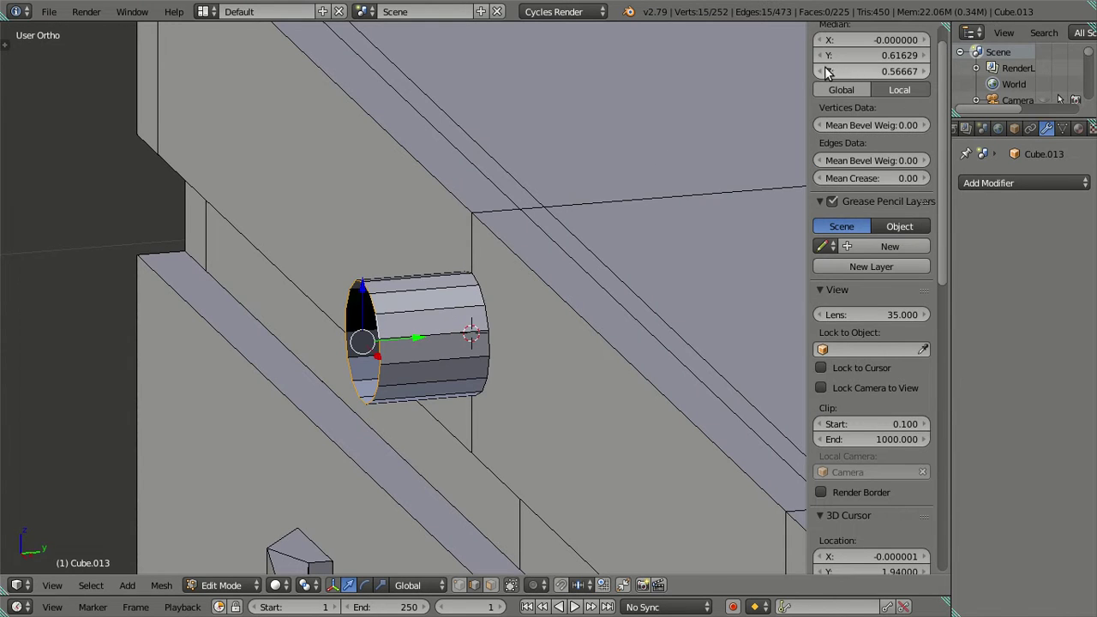
key("ctrl+v")
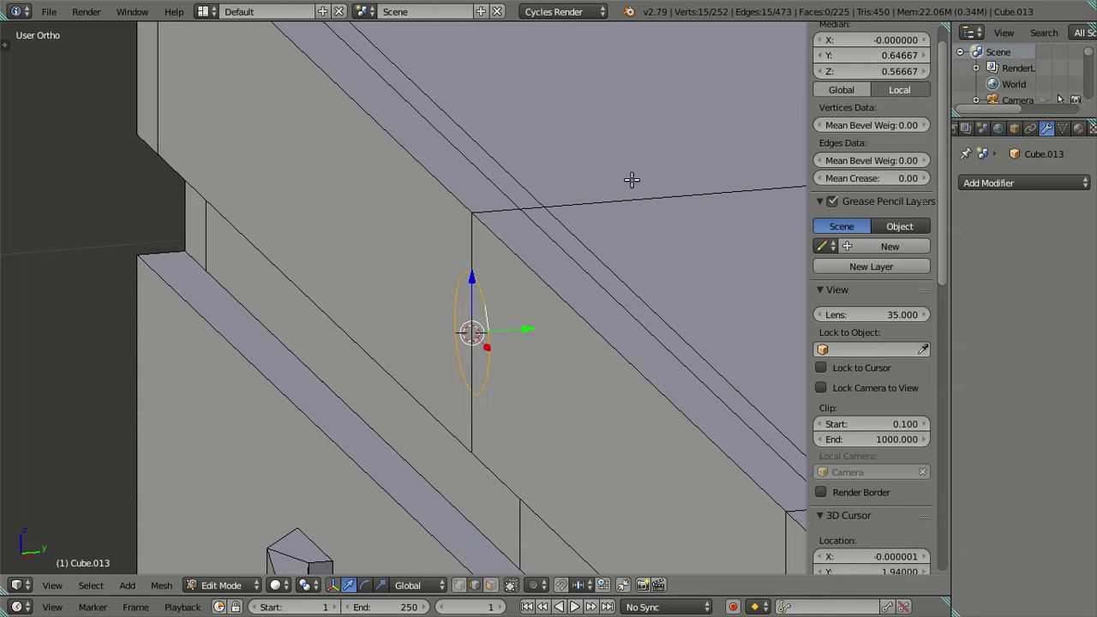
middle_click_drag(552, 278, 536, 300)
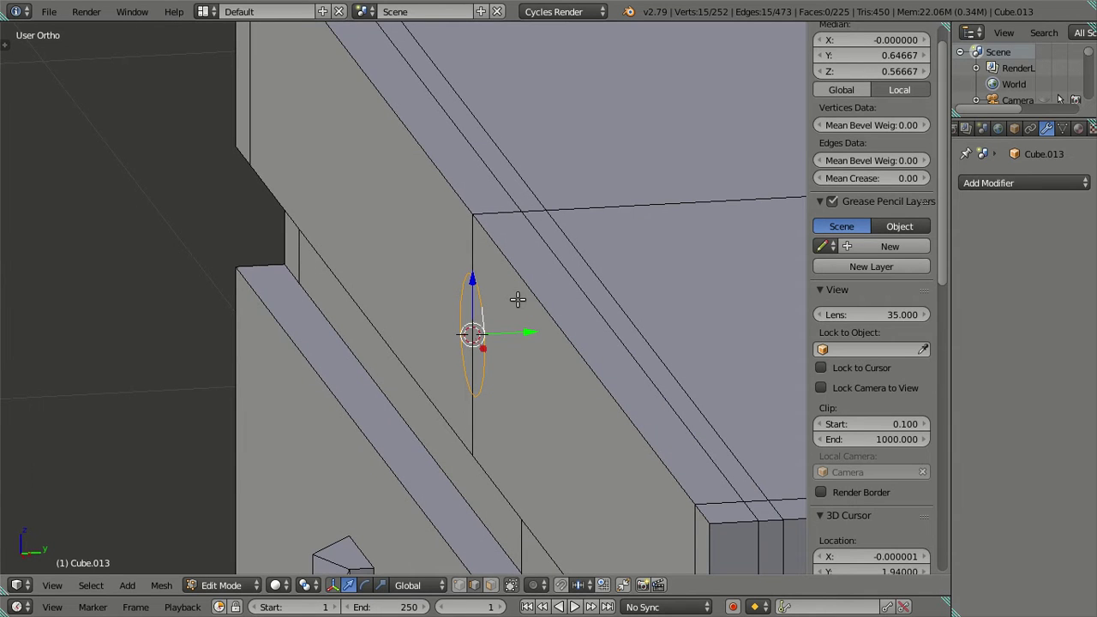
key("ctrl+z")
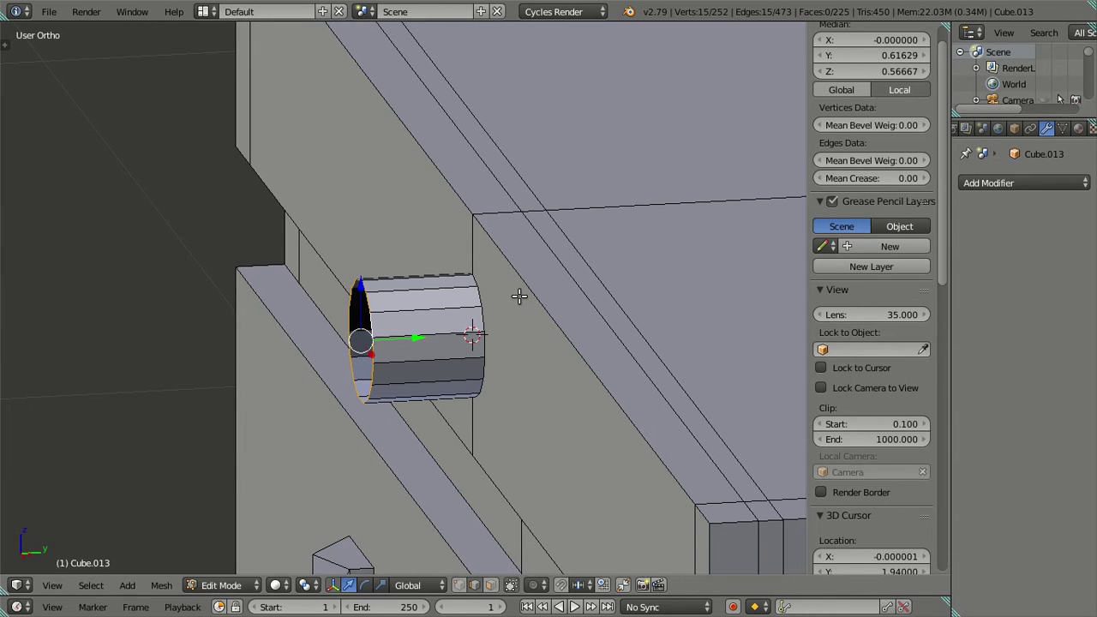
key("ctrl+shift+z")
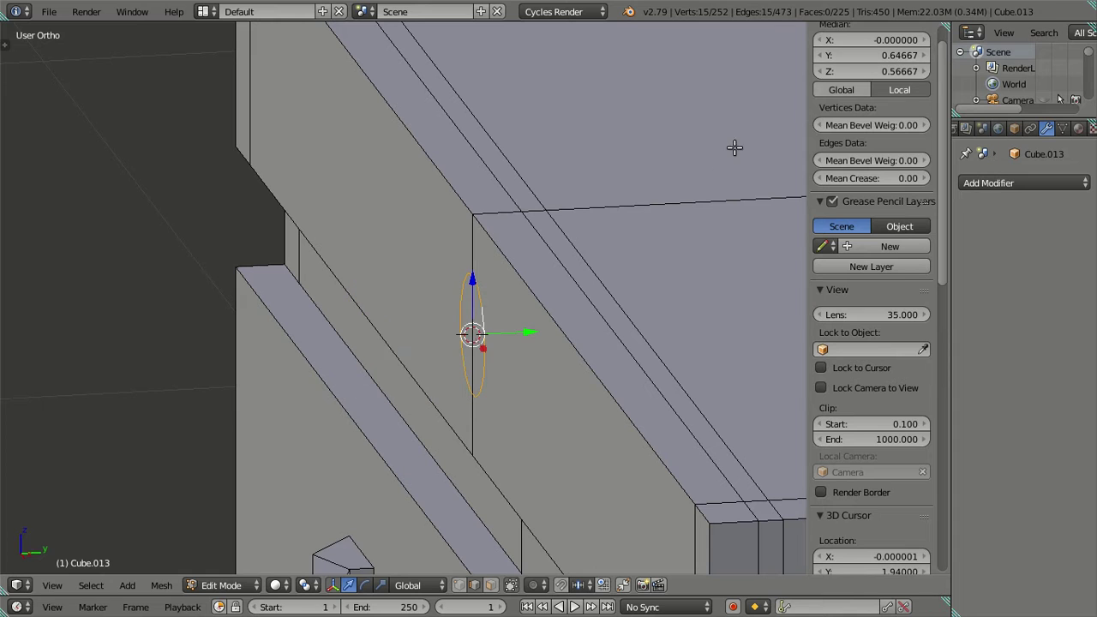
Move the end ring along the Y axis to set the knob's depth
key("g")
key("y")
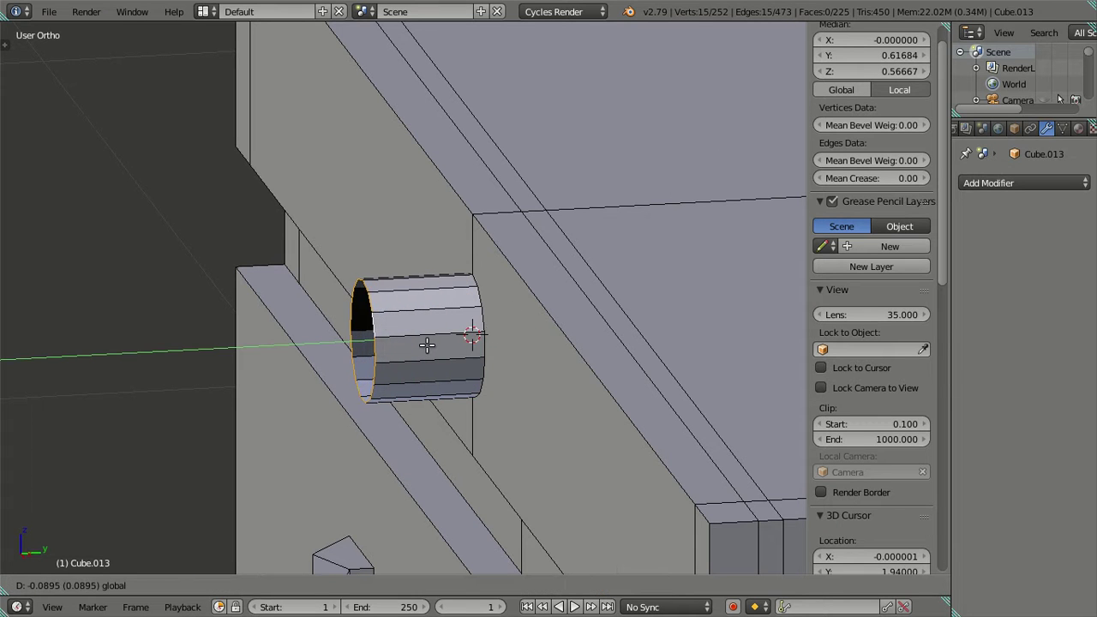
left_click(427, 345)
key("z")
key("a")
mouse_move(406, 463)
middle_mouse_down()
mouse_move(573, 373)
mouse_move(560, 374)
mouse_move(553, 414)
mouse_move(522, 326)
mouse_move(494, 342)
middle_mouse_up()
From the right-side view, set the selected knob edge's Y position to 0.64
key("KP_3")
scroll(433, 432, "up", 2)
key("z")
middle_click_drag(443, 474, 430, 306, "shift")
scroll(403, 342, "up", 3)
key("z")
right_click(387, 367)
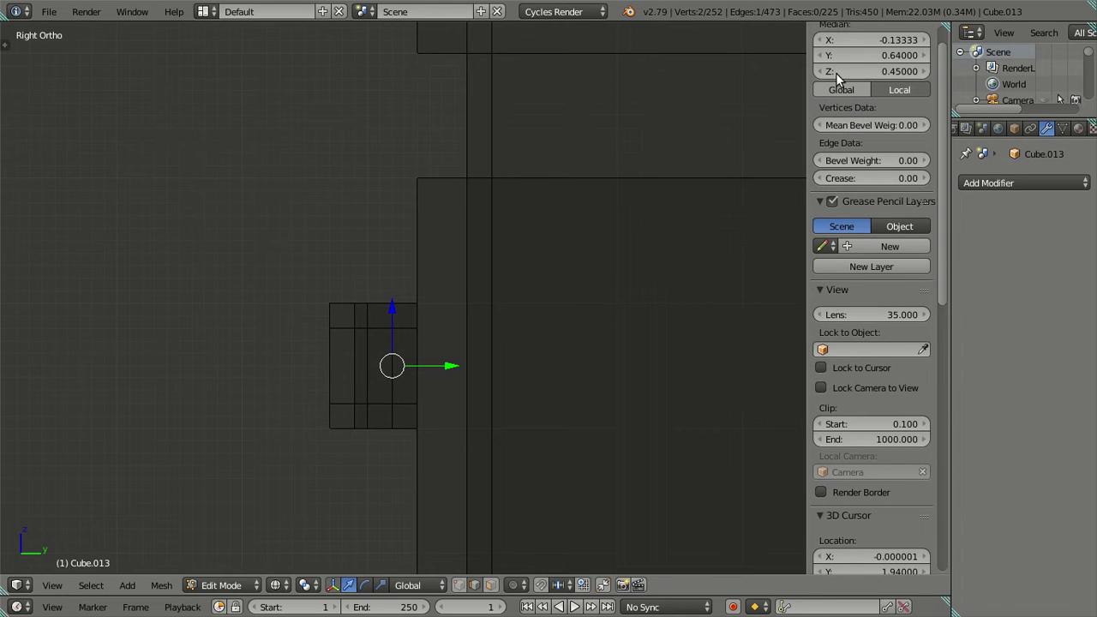
left_click(889, 55)
key("Return")
Move the selected 15-vertex ring part back to a Y position of 1.6
key("a")
scroll(225, 206, "down", 2)
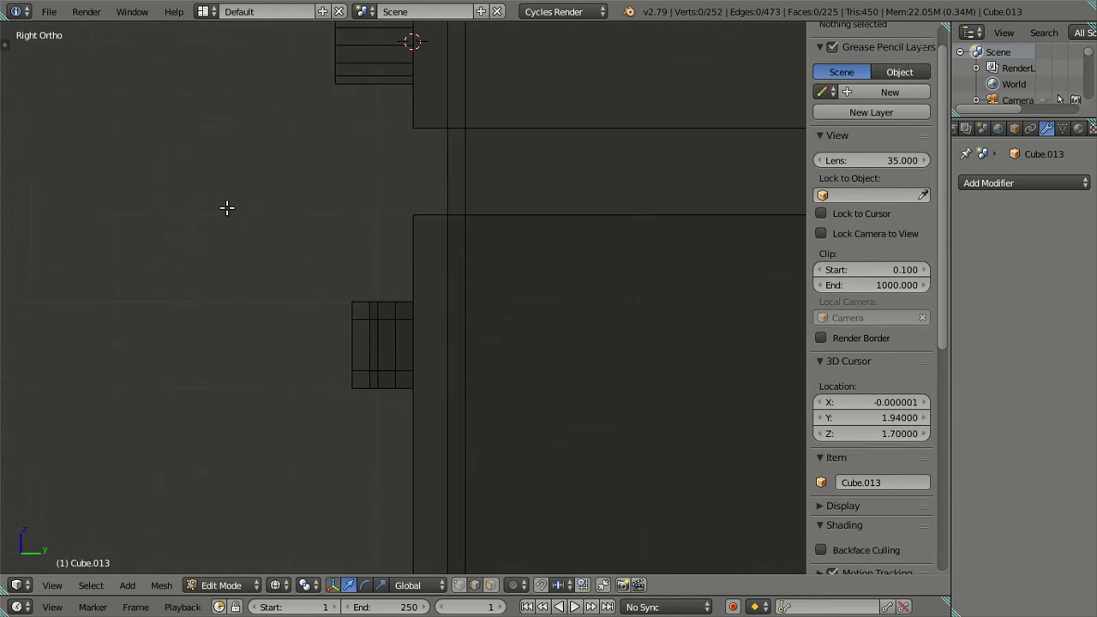
key("l")
left_click(872, 55)
type("1.6")
key("Return")
key("a")
Extrude the ring's front loop and scale it inward to 0.8, viewed from the front
mouse_move(476, 167)
middle_mouse_down()
mouse_move(435, 186)
mouse_move(526, 194)
mouse_move(420, 283)
middle_mouse_up()
scroll(394, 191, "up", 3)
middle_click_drag(394, 191, 395, 179)
key("l")
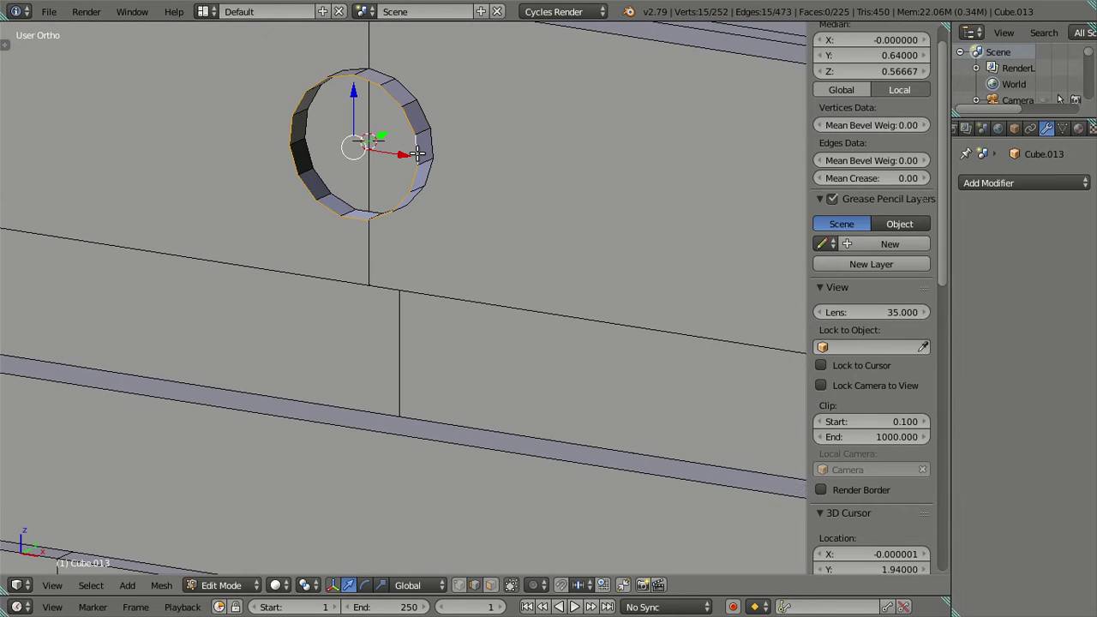
key("KP_3")
key("KP_1")
key("z")
scroll(514, 248, "up", 3)
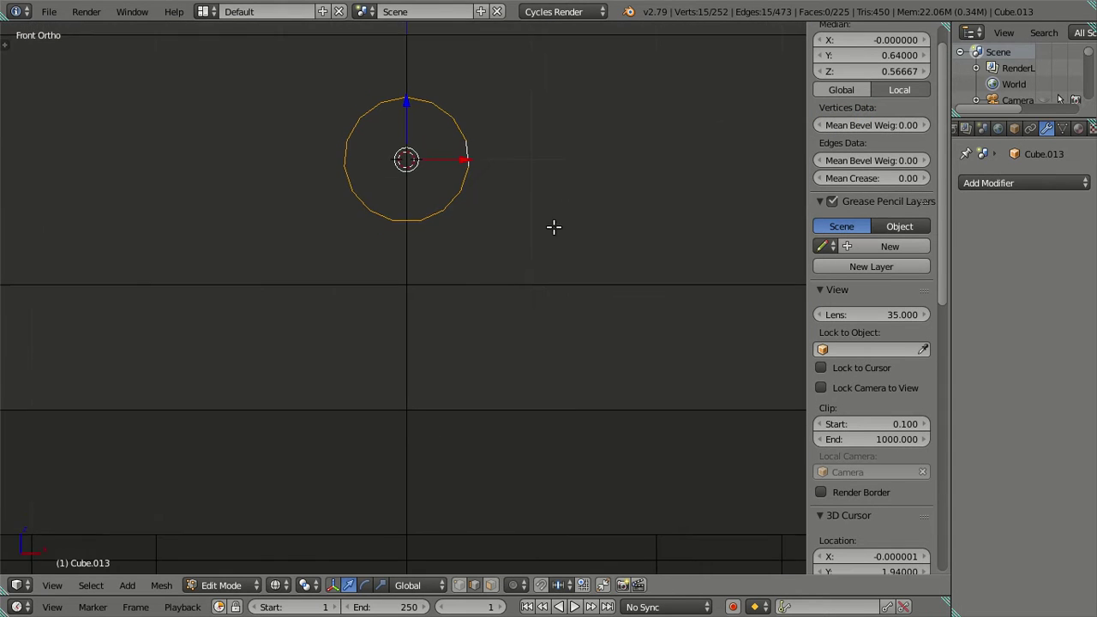
scroll(565, 227, "up", 3, "shift")
type("es")
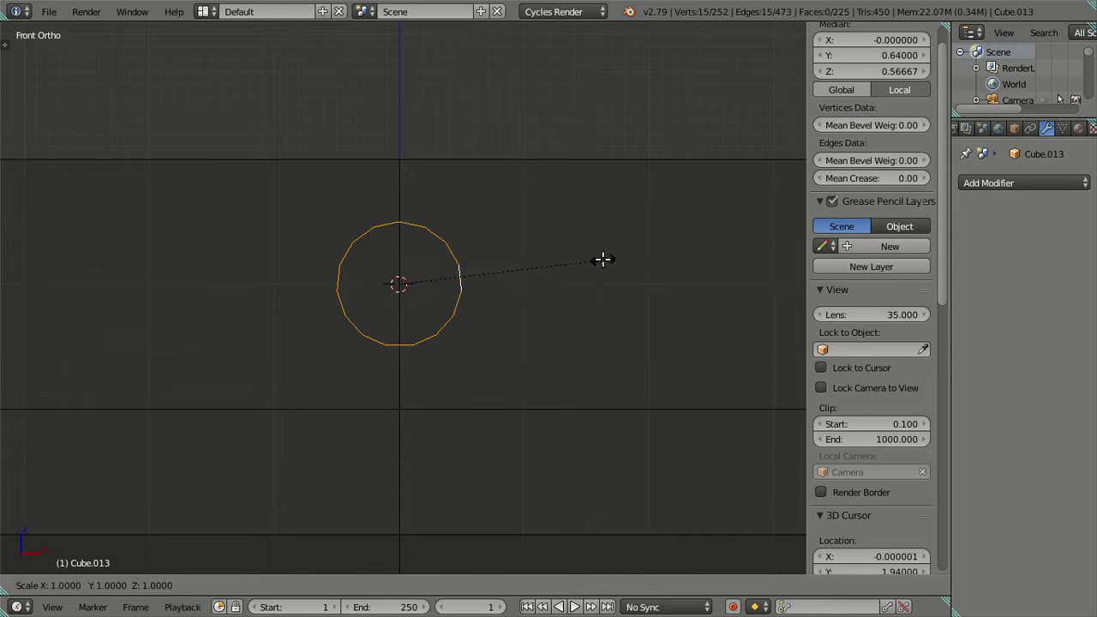
type(".8")
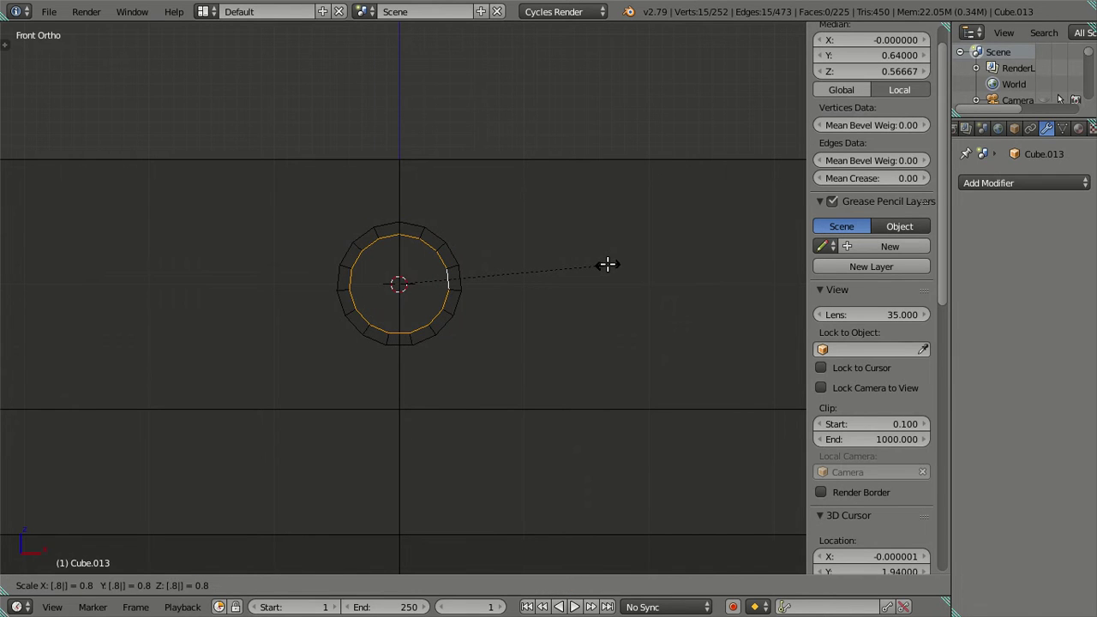
key("Return")
Extrude the ring's inner edge loop and scale it inward to 0.8
key("a")
key("z")
mouse_move(582, 296)
middle_mouse_down()
mouse_move(489, 320)
mouse_move(475, 359)
middle_mouse_up()
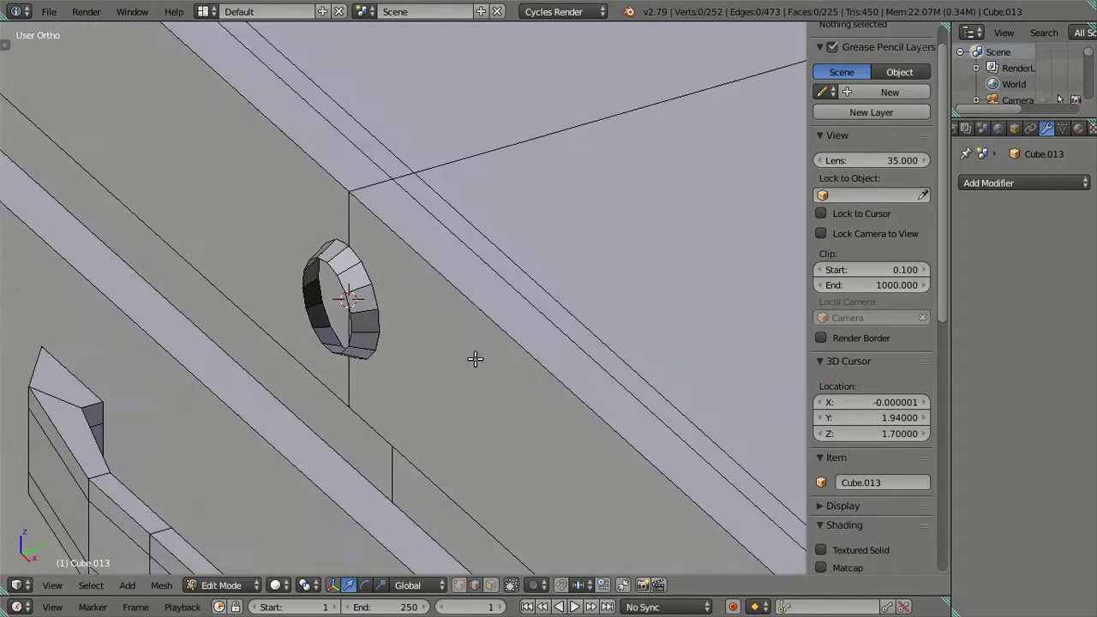
scroll(404, 401, "up", 2)
scroll(403, 398, "up", 2)
scroll(401, 394, "up", 2)
right_click(399, 392, "alt")
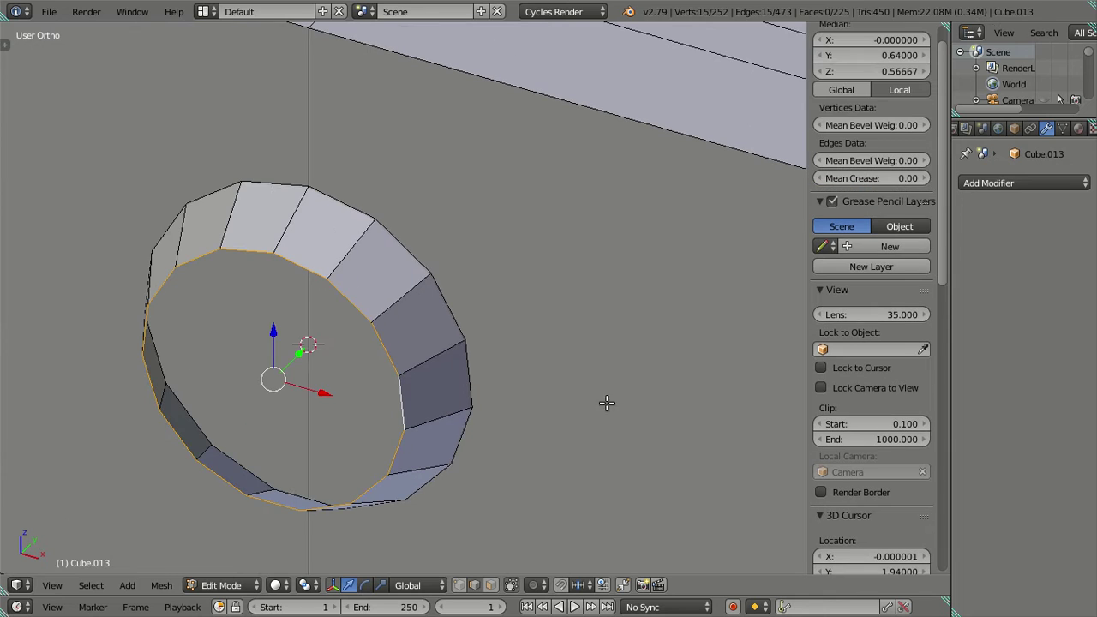
key("e")
type("s")
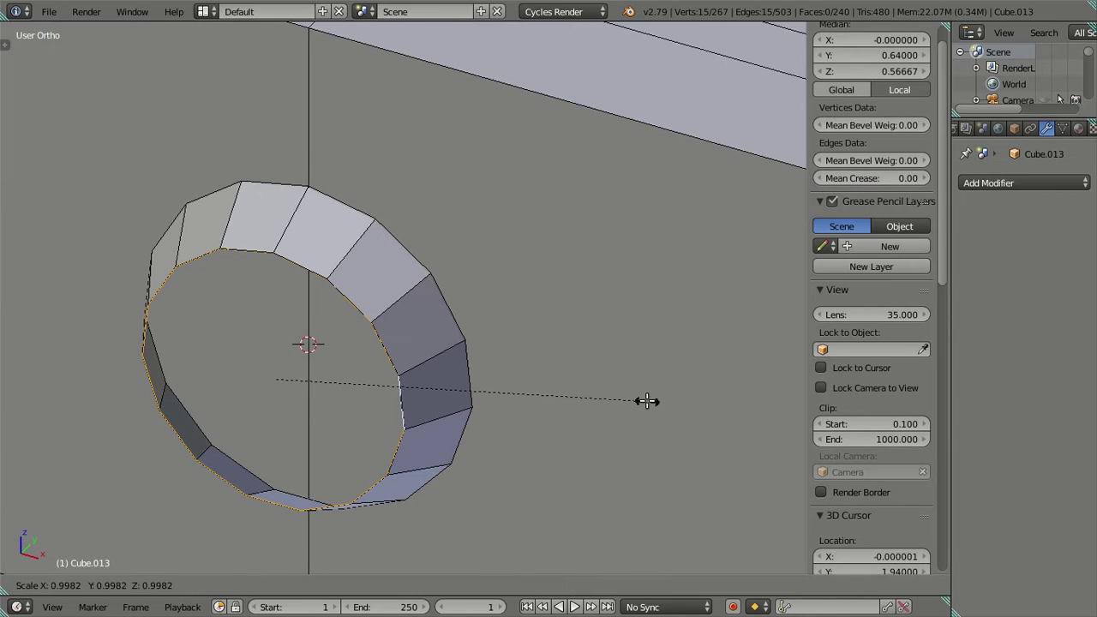
type(".8")
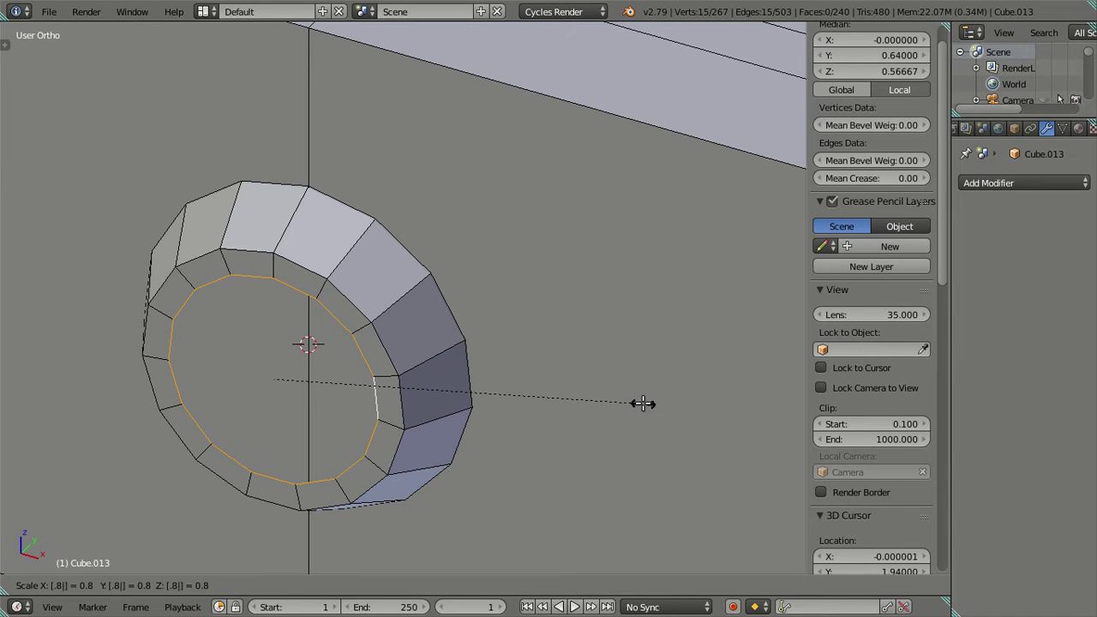
key("Return")
middle_click_drag(626, 409, 502, 391)
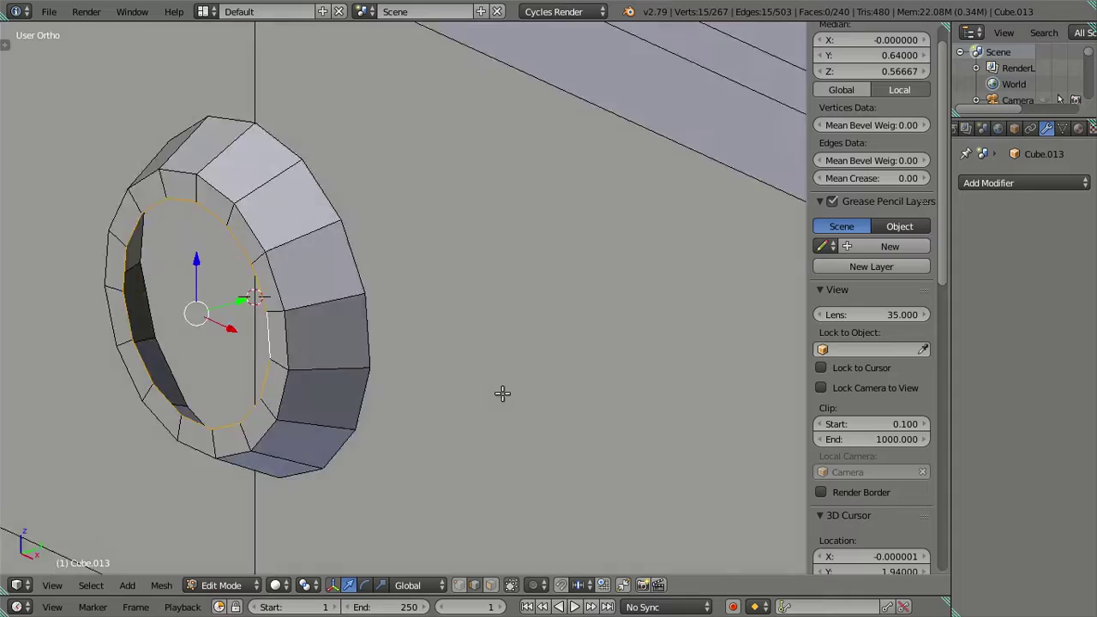
scroll(460, 385, "down", 4)
scroll(427, 361, "down", 1)
mouse_move(426, 361)
middle_mouse_down()
mouse_move(502, 394)
mouse_move(504, 441)
mouse_move(476, 435)
mouse_move(431, 387)
middle_mouse_up()
scroll(380, 359, "up", 3)
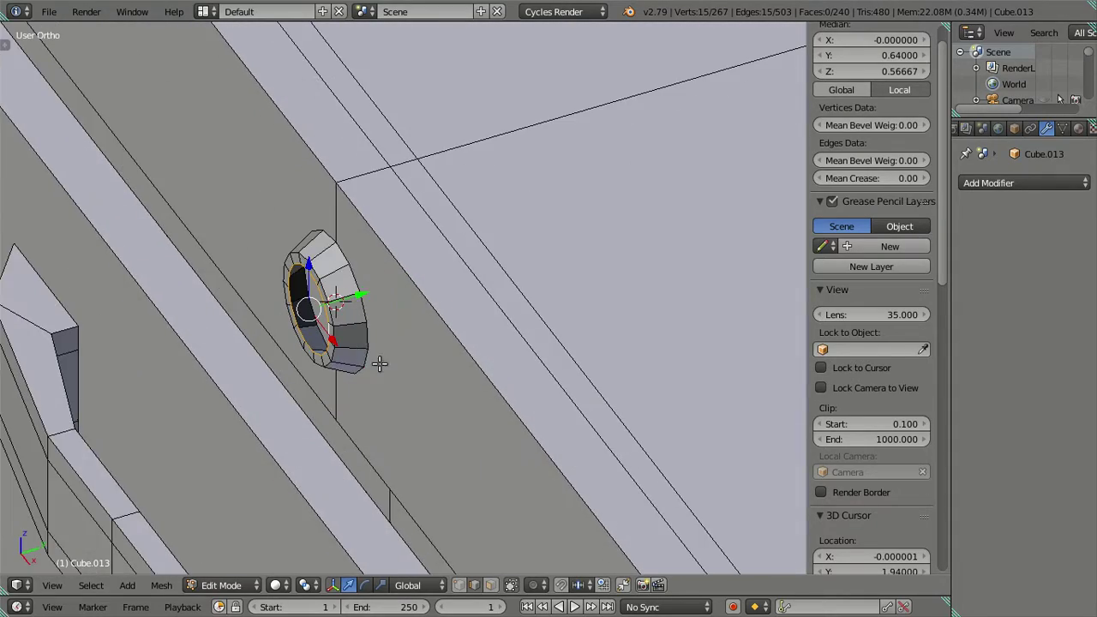
scroll(325, 330, "up", 2)
scroll(329, 340, "up", 1)
Add a centred loop cut at Y 0.64333 around the ring, then undo it
key("ctrl+r")
left_click(328, 341)
right_click(328, 342)
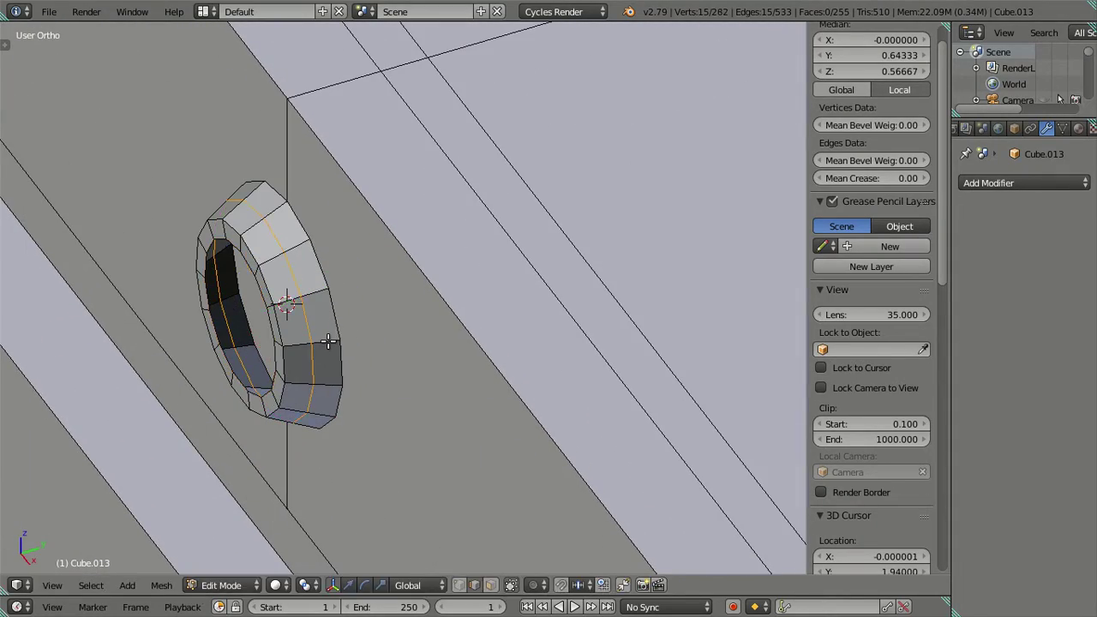
left_click(874, 54)
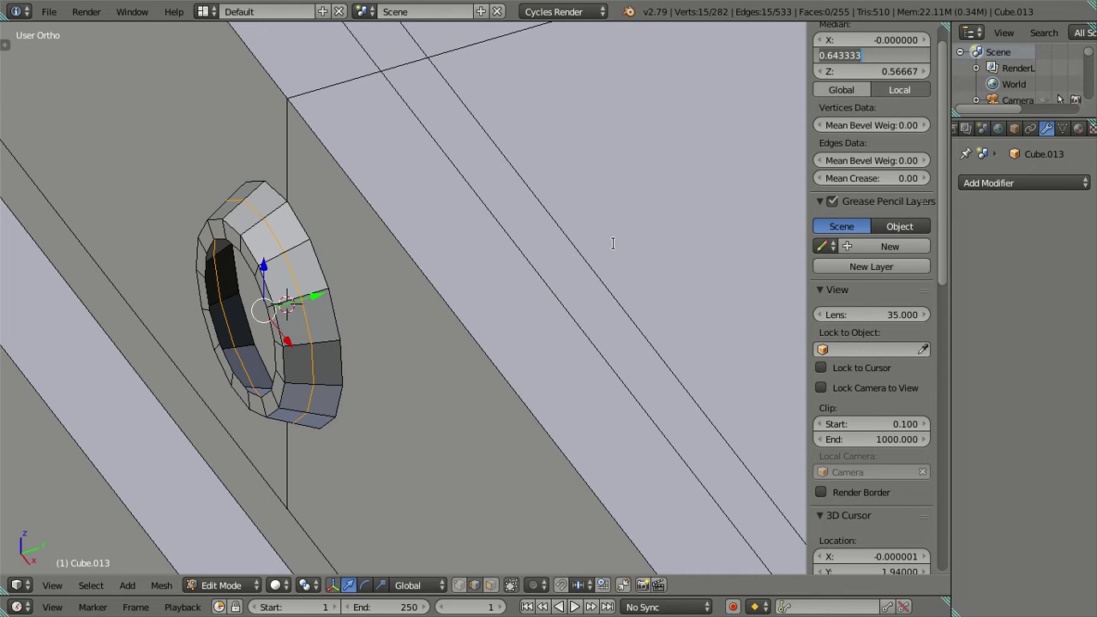
key("Return")
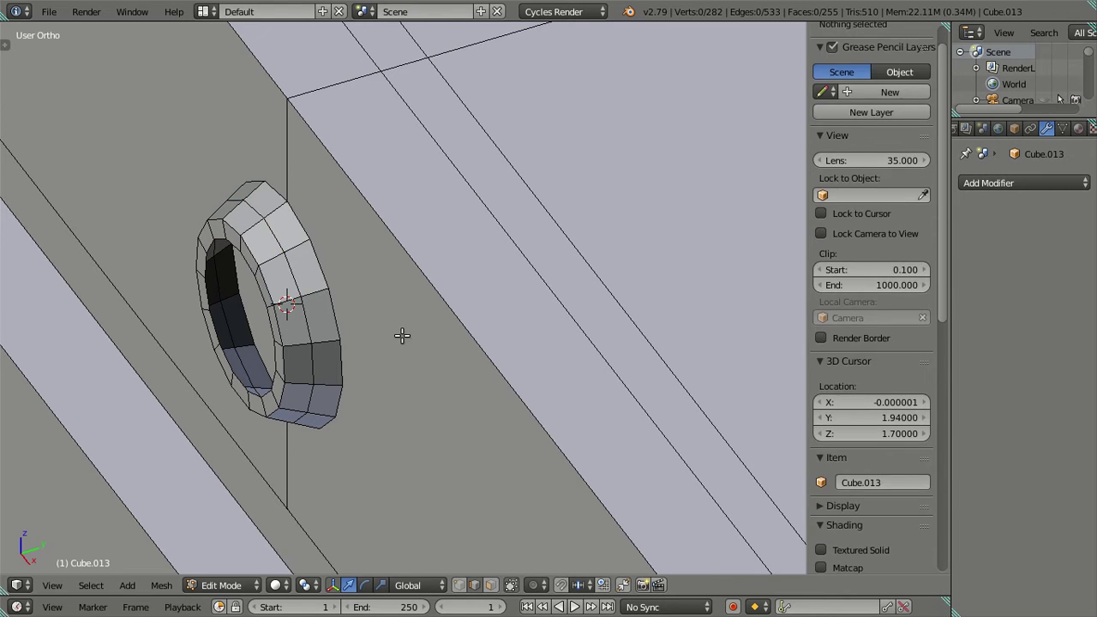
key("ctrl+z")
Clear the ring's loop selection and review the knob in Object Mode
middle_click_drag(331, 333, 325, 316)
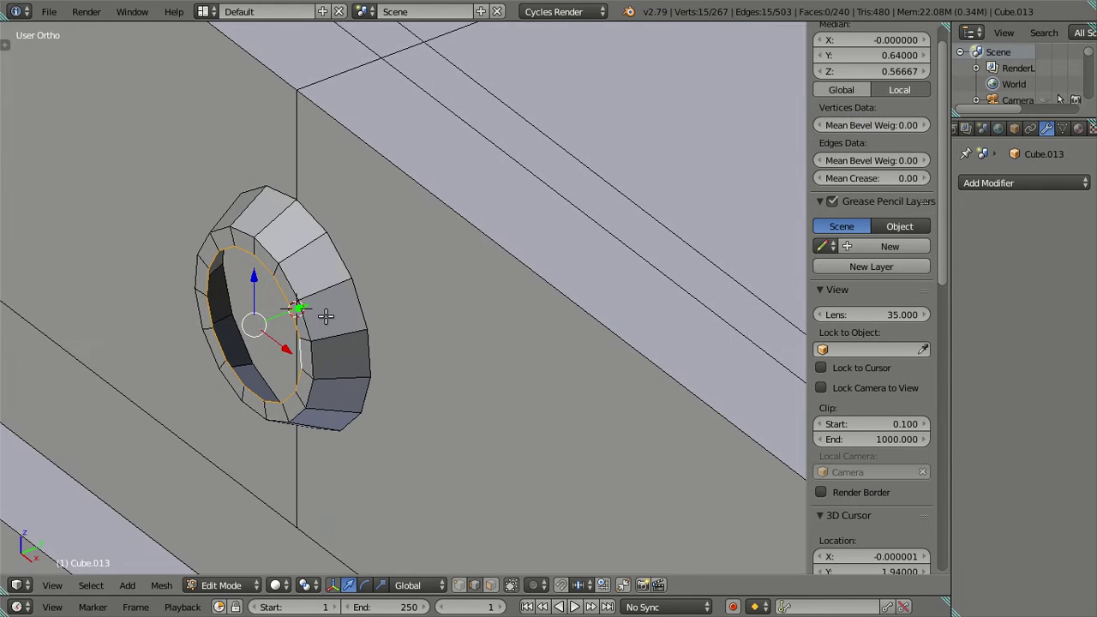
right_click(326, 312, "alt+shift")
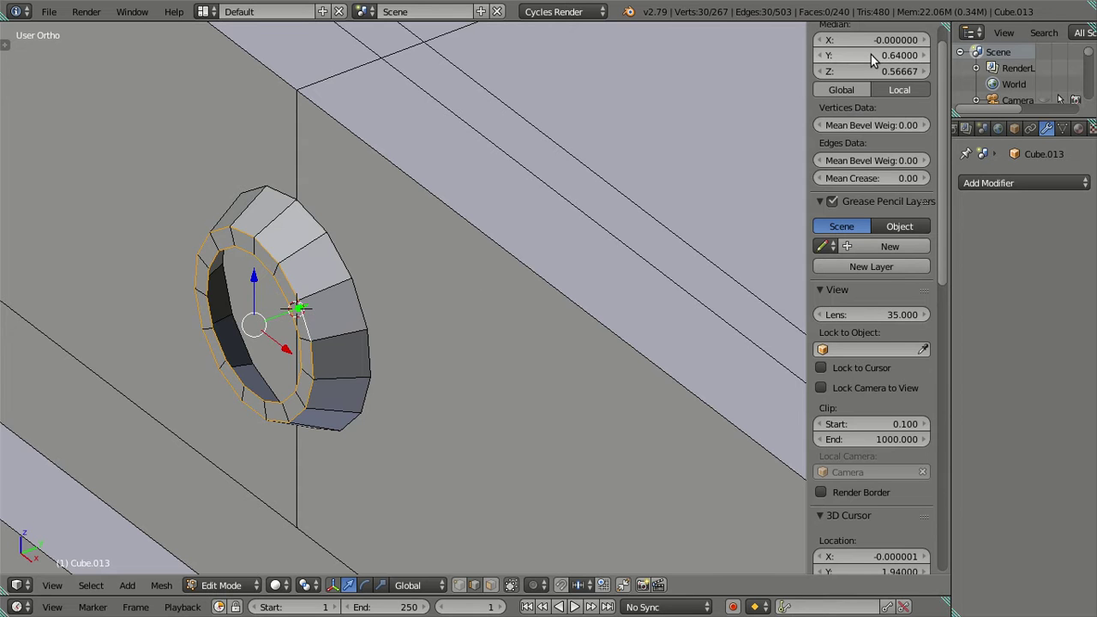
key("a")
mouse_move(462, 318)
middle_mouse_down()
mouse_move(575, 262)
mouse_move(523, 267)
mouse_move(505, 292)
mouse_move(497, 387)
mouse_move(332, 308)
mouse_move(433, 321)
middle_mouse_up()
key("Tab")
scroll(428, 362, "up", 3)
Back in Edit Mode, select the ring's inner edge loop in front wireframe view
key("Tab")
key("KP_1")
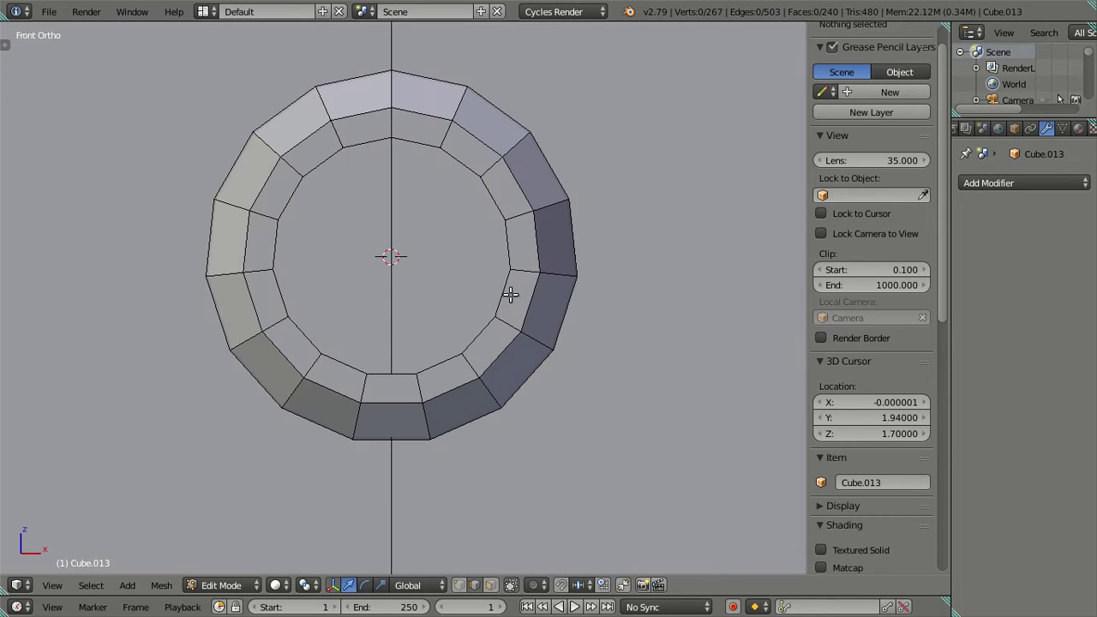
right_click(504, 282, "alt")
key("z")
scroll(579, 297, "down", 3)
scroll(567, 335, "down", 3)
key("z")
middle_click_drag(561, 367, 546, 421)
In Right view, check the body's vertical front edge at Y 0.64
key("KP_3")
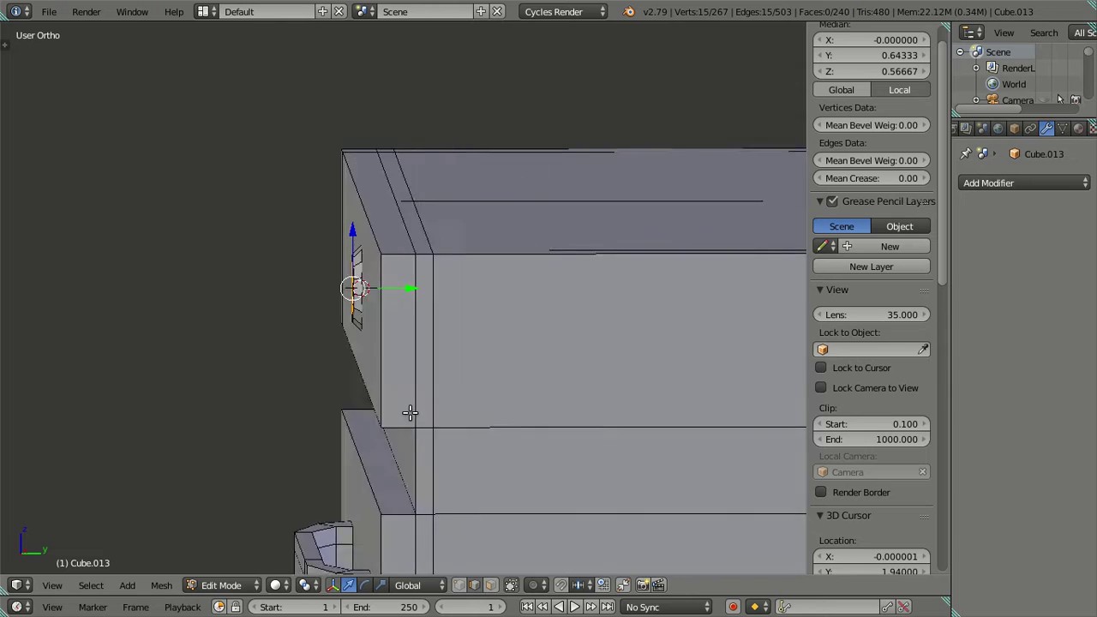
mouse_move(408, 472)
middle_mouse_down("shift")
mouse_move(455, 181)
mouse_move(446, 235)
middle_mouse_up("shift")
scroll(397, 341, "up", 3)
right_click(358, 360)
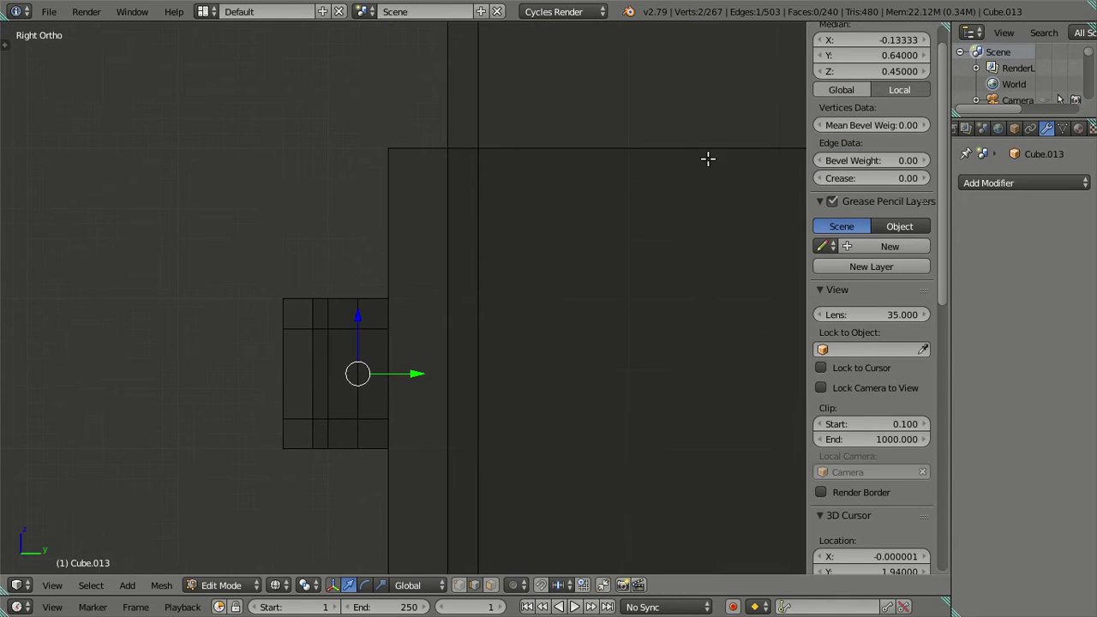
left_click(861, 55)
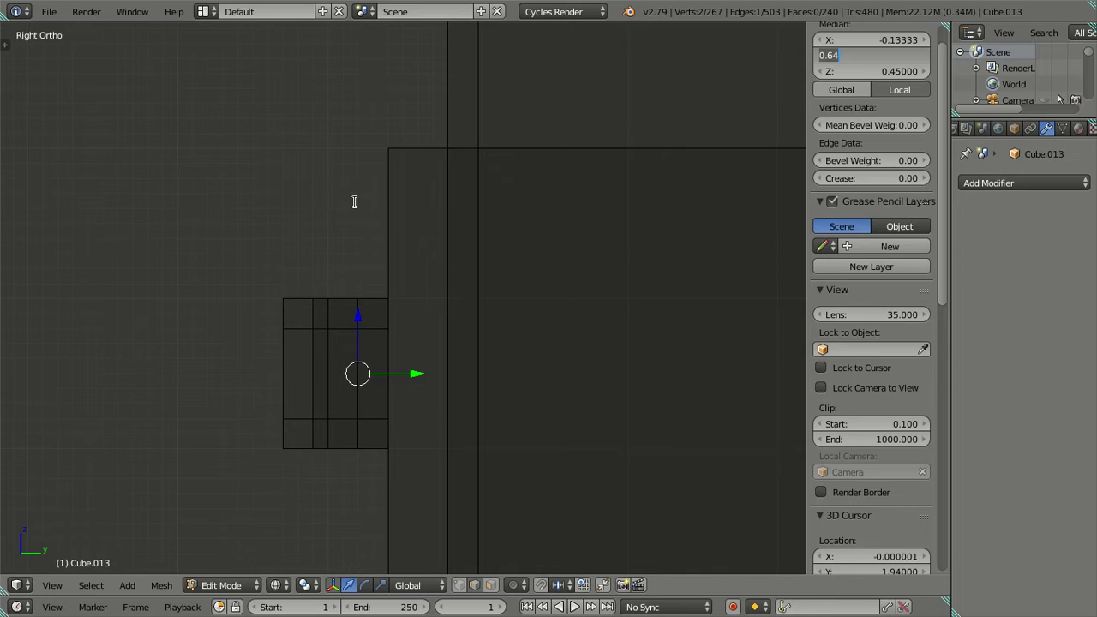
key("Return")
Select the ring's front rim loop from an angled view
key("a")
middle_click_drag(355, 198, 339, 305)
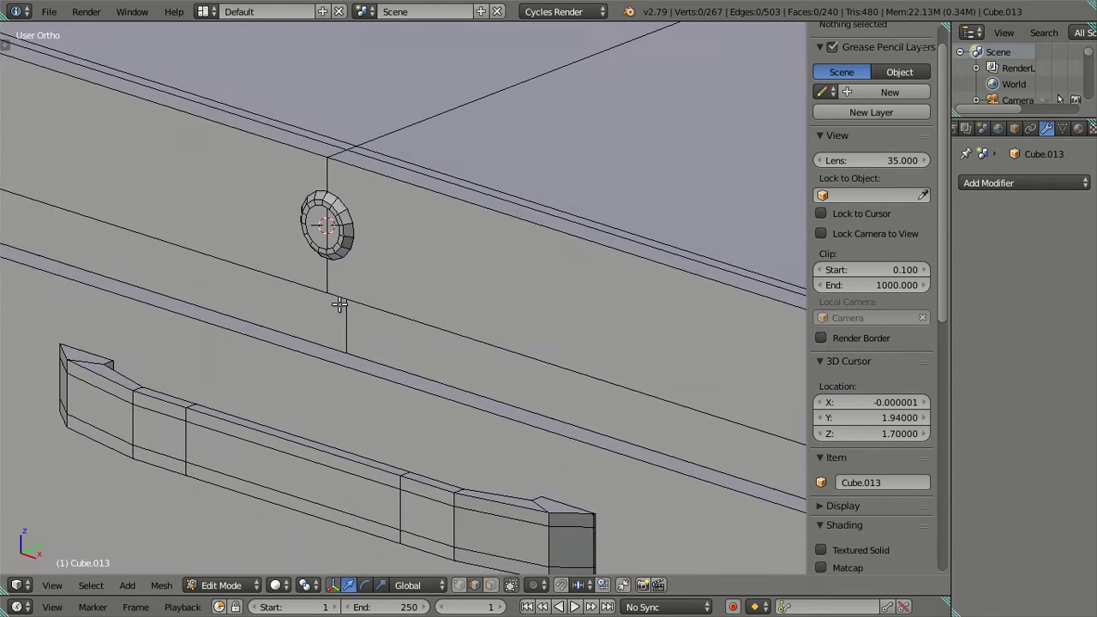
scroll(339, 304, "up", 3)
right_click(280, 230, "alt")
Extrude the ring's front rim loop twice in place
middle_click_drag(360, 226, 480, 319, "shift")
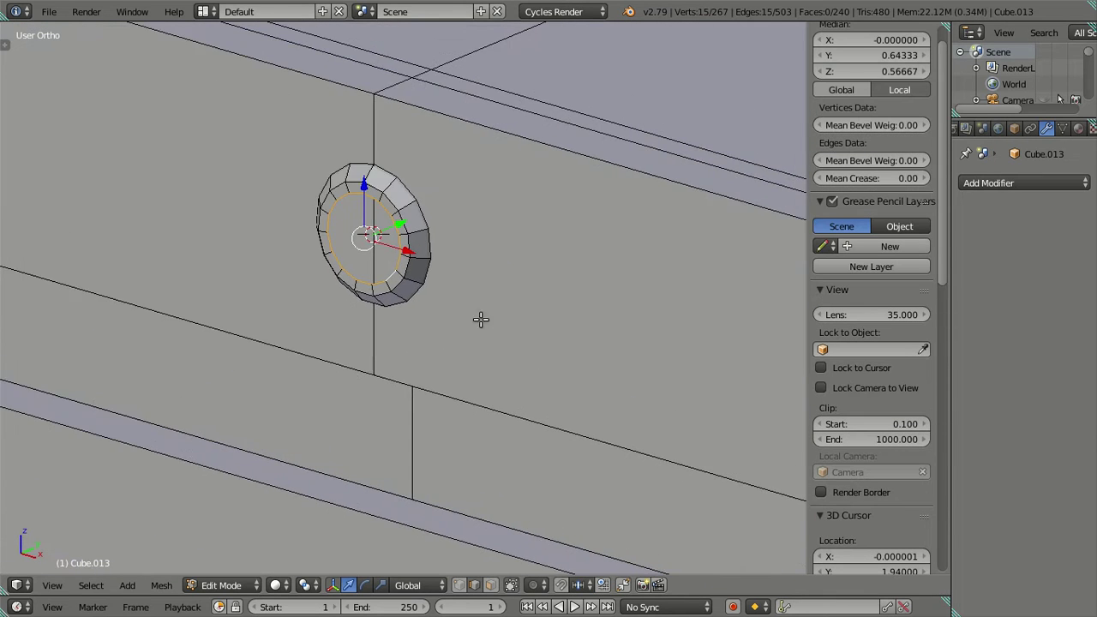
scroll(481, 320, "up", 3)
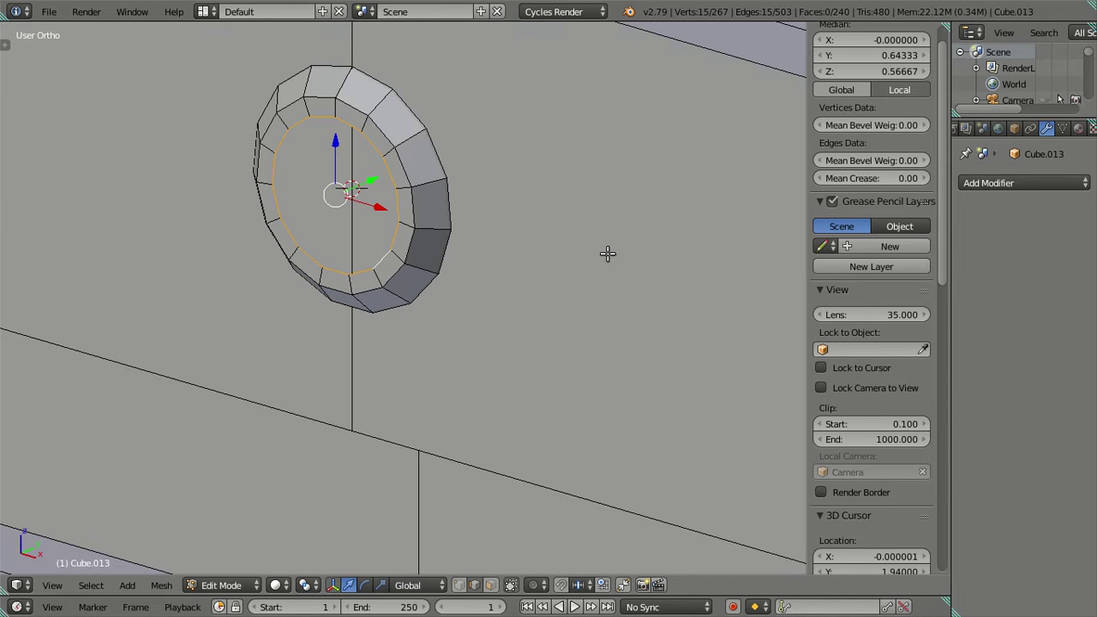
key("e")
right_click(545, 226)
key("e")
right_click(685, 141)
key("a")
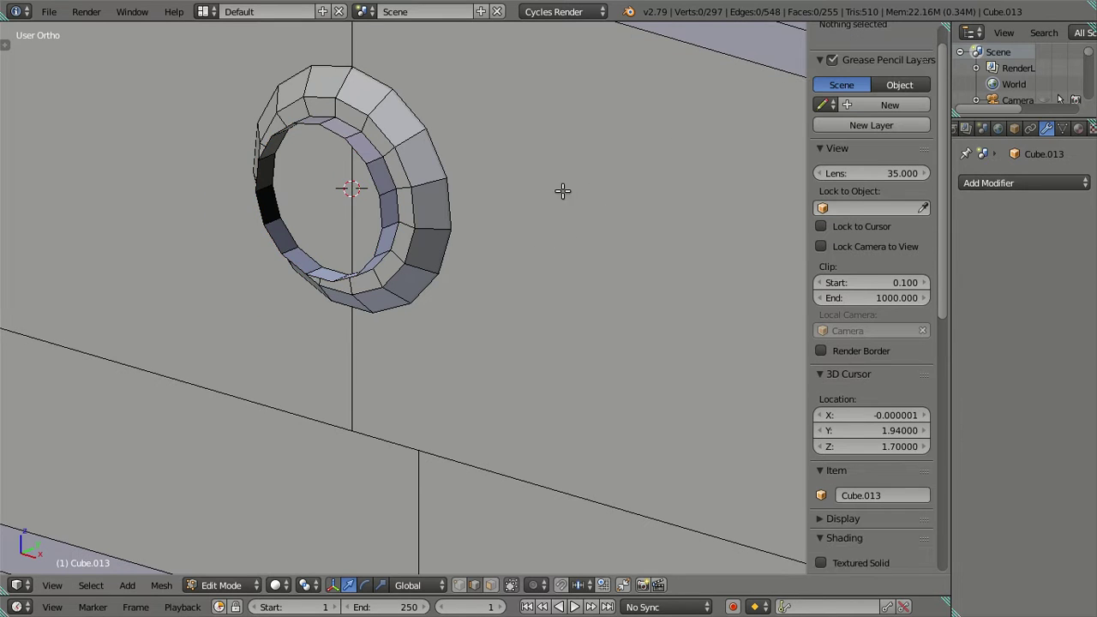
Scale the ring's inner edge loop to 0.9 in front wireframe view
middle_click_drag(563, 189, 539, 210)
scroll(456, 273, "up", 2)
right_click(478, 266, "alt")
key("KP_1")
key("z")
scroll(581, 214, "down", 5)
middle_click_drag(581, 215, 423, 392, "shift")
scroll(460, 360, "up", 2)
scroll(610, 334, "up", 4)
type("s.9")
key("Return")
Scale the ring's innermost loop inward to 0.8
key("a")
key("z")
mouse_move(608, 334)
middle_mouse_down()
mouse_move(528, 363)
mouse_move(265, 347)
mouse_move(387, 329)
middle_mouse_up()
scroll(386, 329, "up", 2)
left_click(304, 362, "alt")
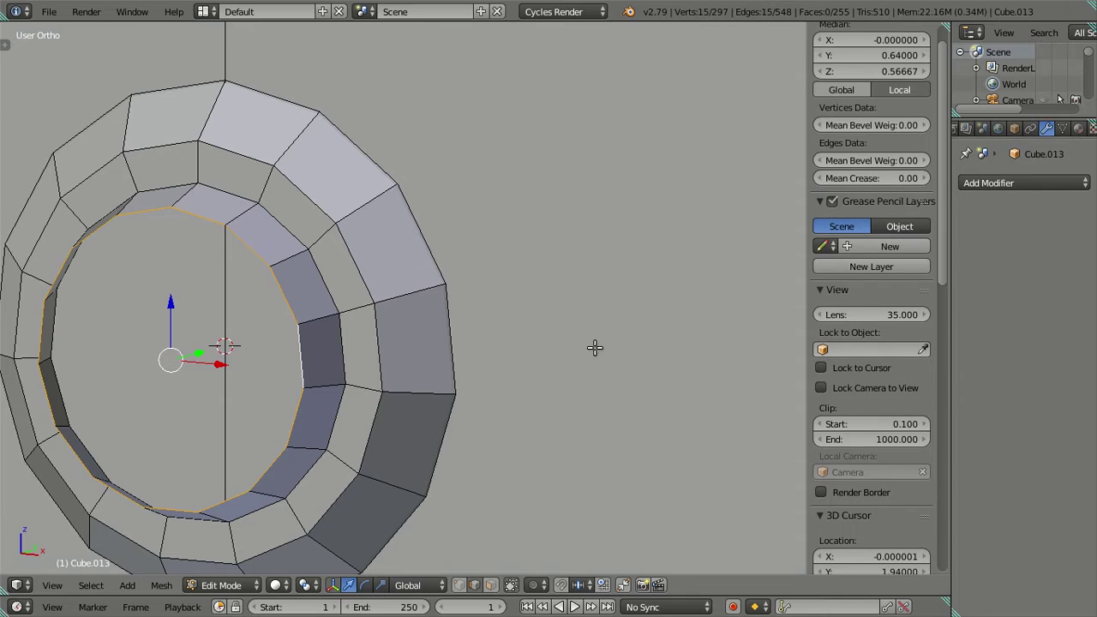
key("s")
scroll(604, 347, "down", 2)
type(".8")
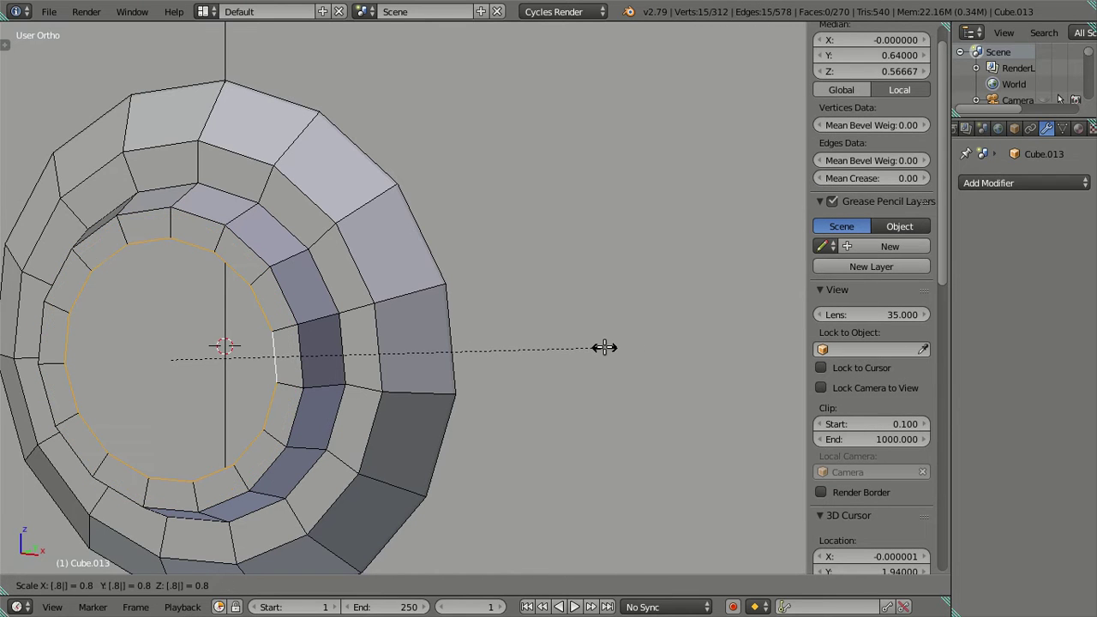
key("Return")
Extrude the innermost loop, shrink it to 0.5, and fill the centre with a face
mouse_move(602, 346)
middle_mouse_down()
mouse_move(590, 328)
mouse_move(620, 343)
middle_mouse_up()
key("e")
right_click(619, 344)
type("s.5")
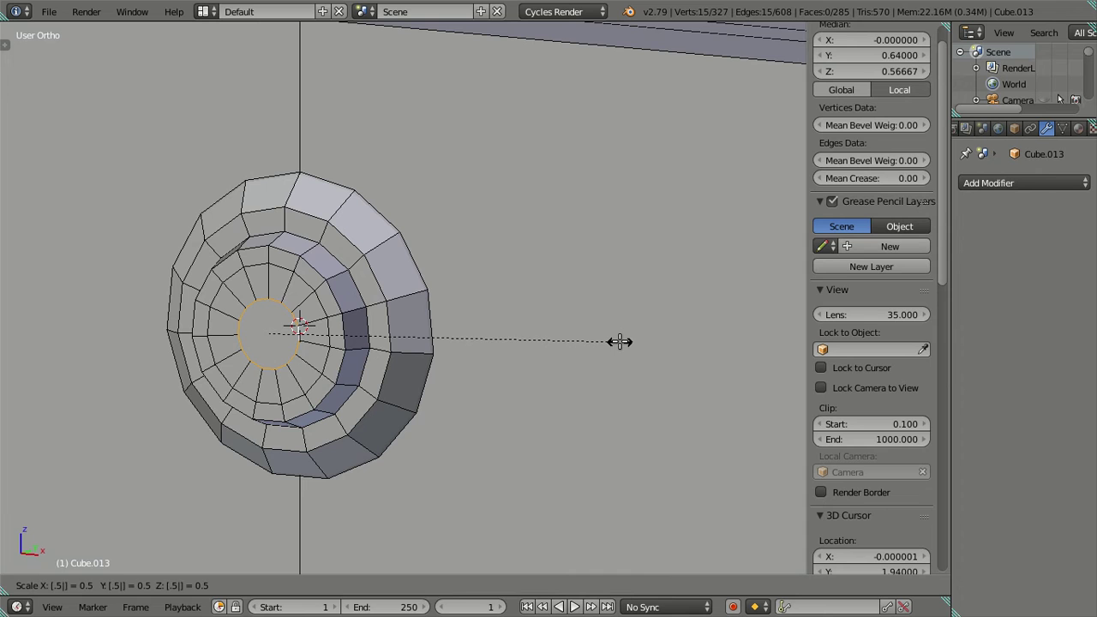
key("Return")
key("f")
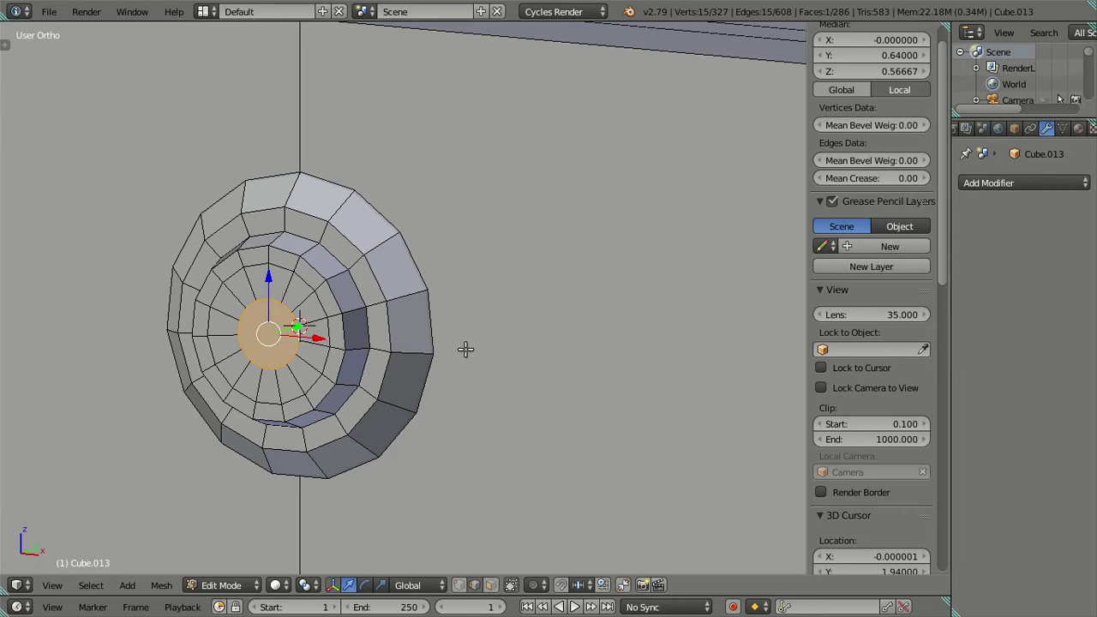
Check the filled knob ring in Object Mode, then return to Edit Mode
key("a")
mouse_move(465, 345)
middle_mouse_down()
mouse_move(480, 374)
mouse_move(457, 388)
mouse_move(584, 386)
mouse_move(580, 346)
mouse_move(533, 301)
mouse_move(538, 312)
mouse_move(450, 306)
middle_mouse_up()
key("Tab")
scroll(469, 343, "down", 3)
scroll(471, 339, "down", 4)
scroll(512, 346, "up", 3)
scroll(511, 346, "up", 2)
key("Tab")
Select an edge of the drawer handle from a wider view of the box
mouse_move(245, 294)
middle_mouse_down()
mouse_move(539, 274)
mouse_move(512, 262)
mouse_move(515, 345)
mouse_move(497, 372)
mouse_move(485, 360)
middle_mouse_up()
scroll(513, 289, "down", 3)
scroll(514, 289, "down", 2)
right_click(392, 473)
middle_click_drag(435, 424, 455, 443)
scroll(462, 467, "up", 3)
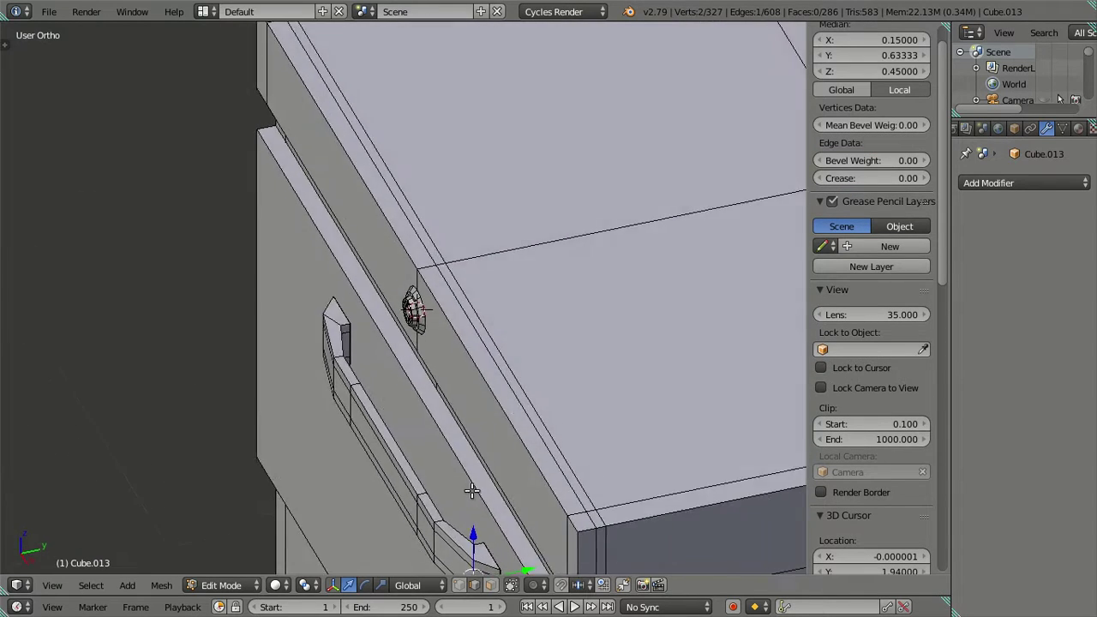
scroll(472, 454, "up", 2)
scroll(514, 412, "up", 3)
key("a")
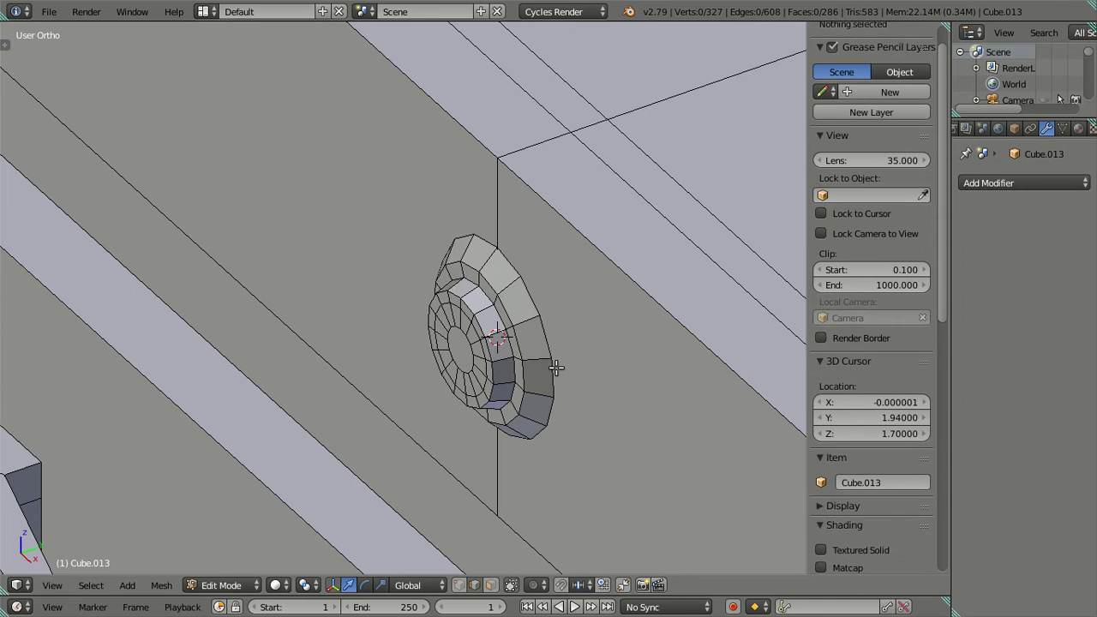
scroll(497, 352, "up", 2)
scroll(447, 322, "up", 2)
key("ctrl+r")
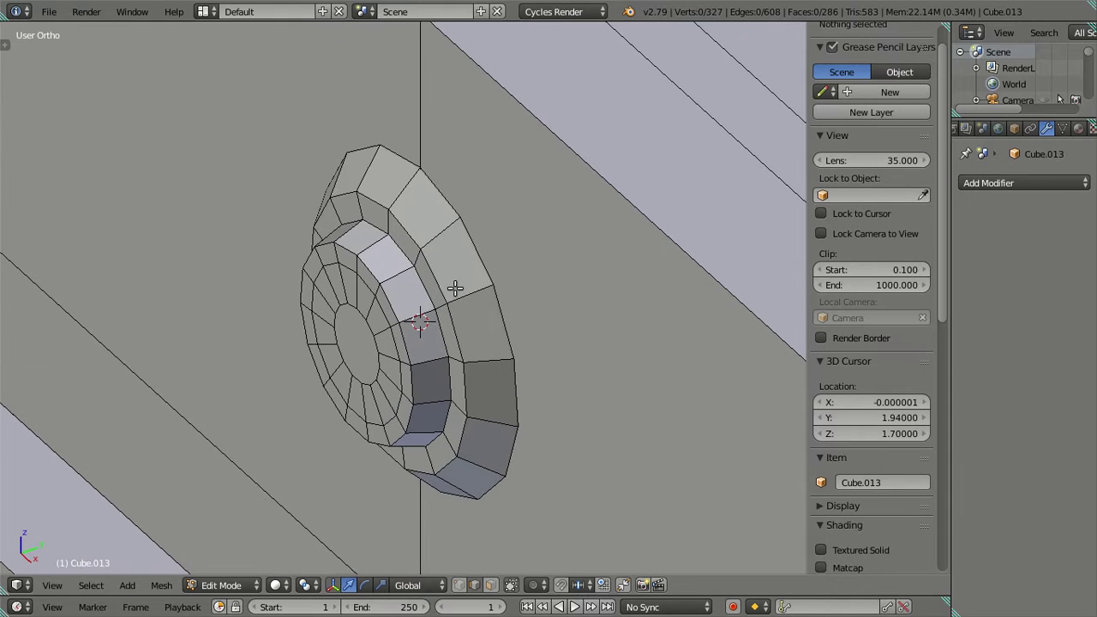
left_click(471, 296)
right_click(473, 296)
left_click(868, 55)
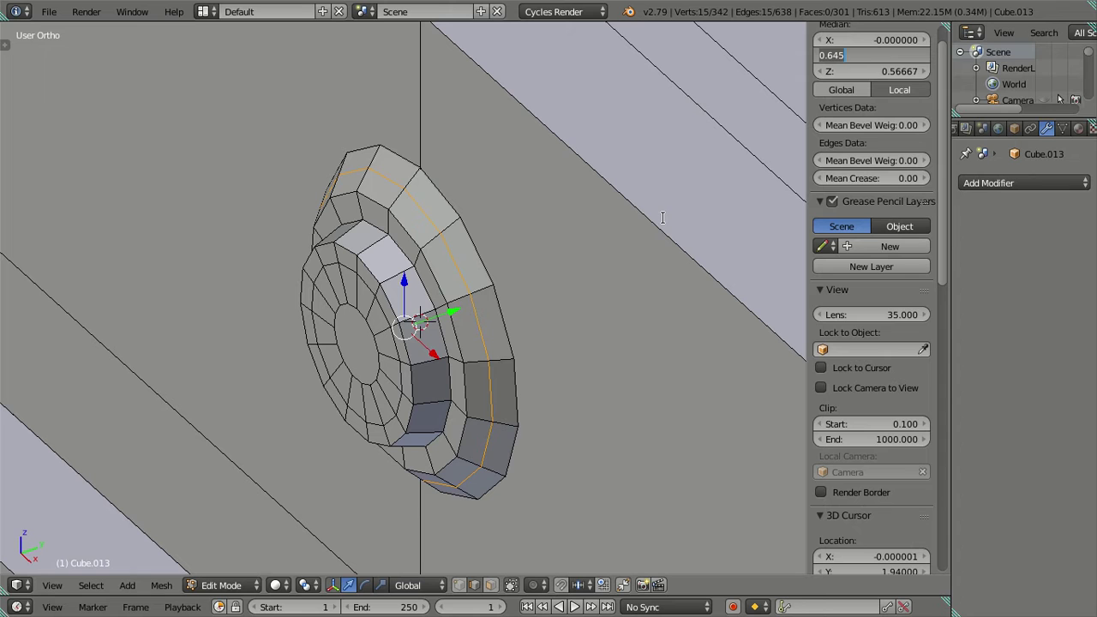
key("Escape")
key("ctrl+z")
right_click(490, 316, "alt")
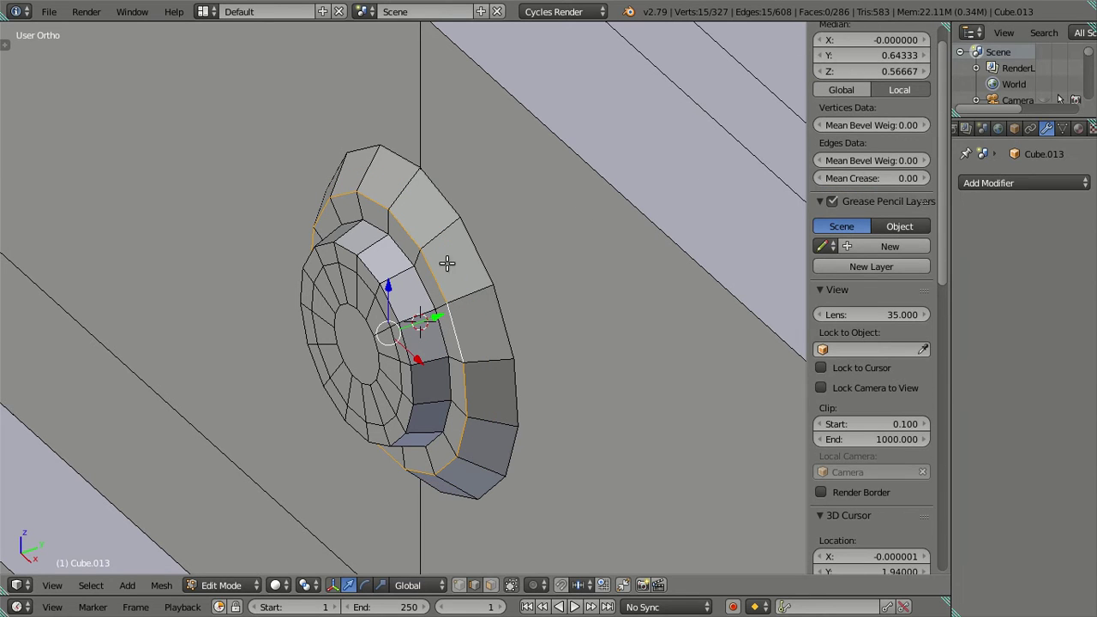
right_click(408, 313)
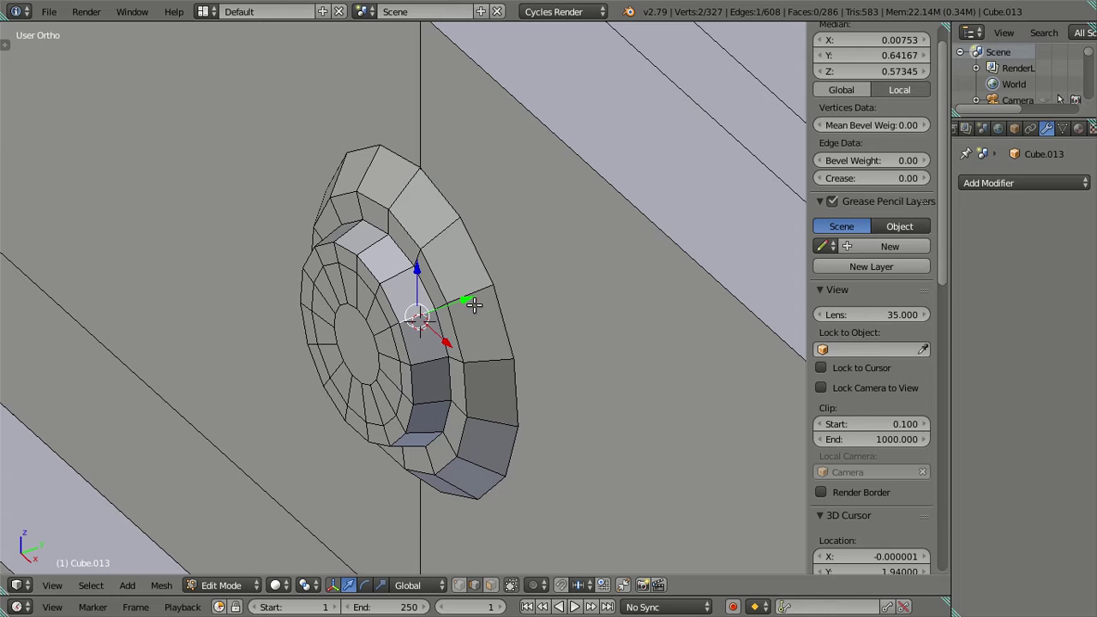
key("a")
right_click(446, 324, "alt")
key("z")
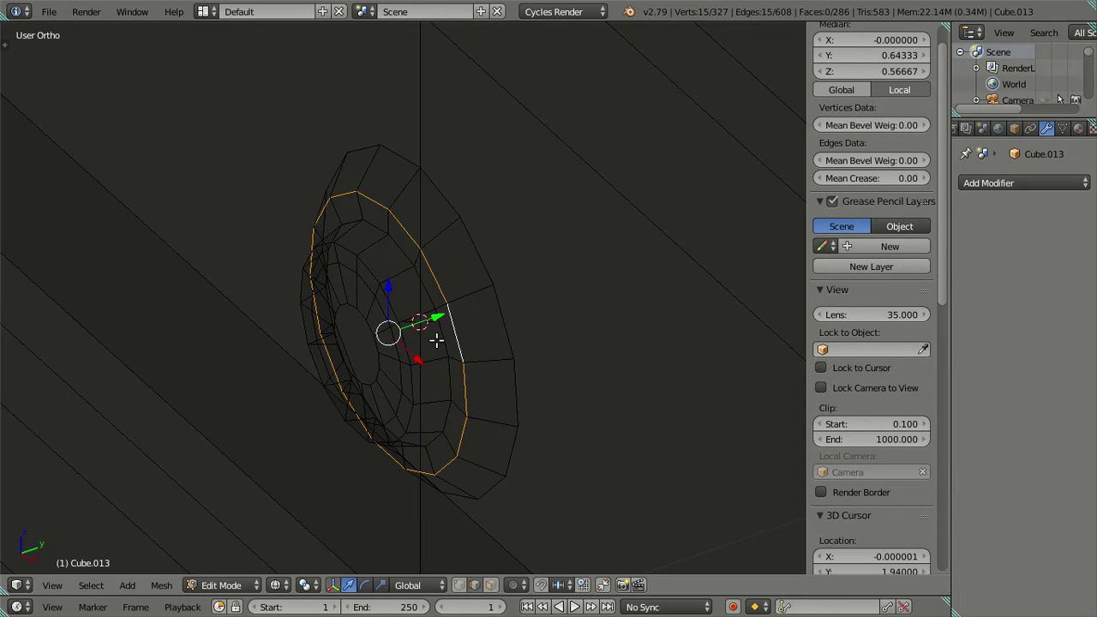
right_click(443, 335, "alt+shift")
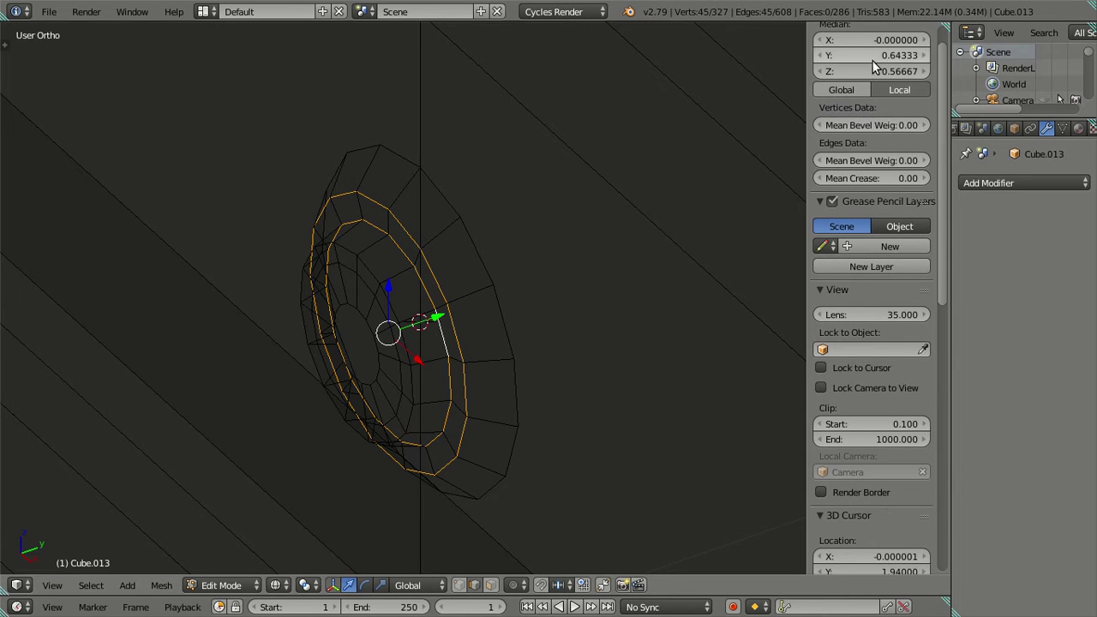
key("a")
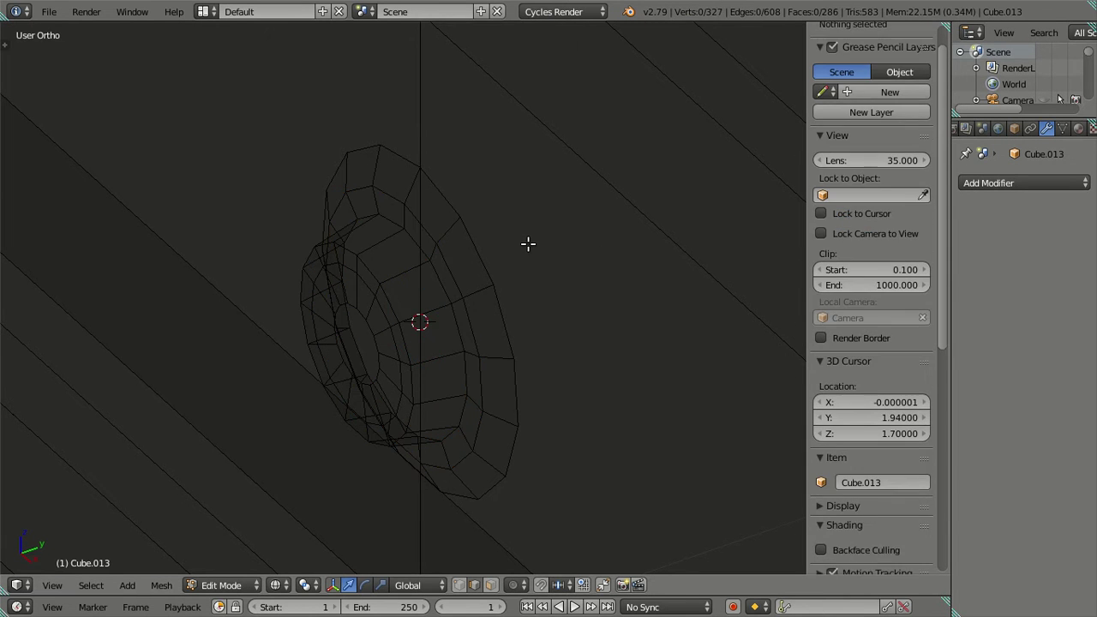
key("z")
mouse_move(478, 326)
middle_mouse_down()
mouse_move(577, 337)
mouse_move(461, 281)
mouse_move(448, 255)
mouse_move(595, 272)
mouse_move(416, 287)
mouse_move(465, 337)
mouse_move(382, 345)
mouse_move(552, 295)
middle_mouse_up()
key("Tab")
key("Tab")
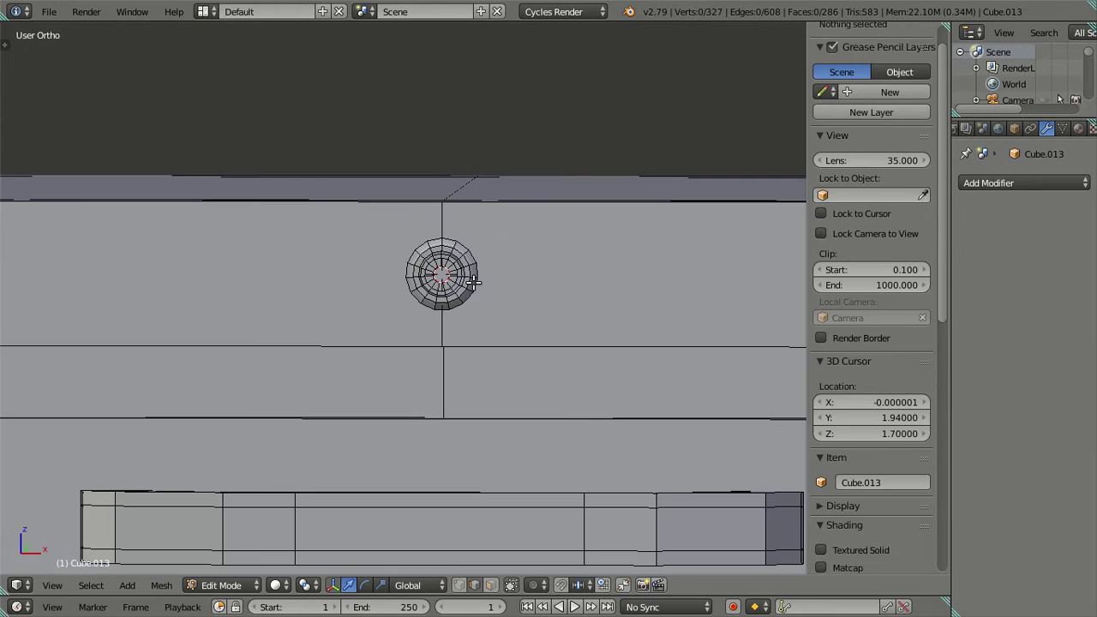
Show the cabinet in straight front view as wireframe
scroll(439, 279, "down", 2)
key("KP_3")
key("KP_1")
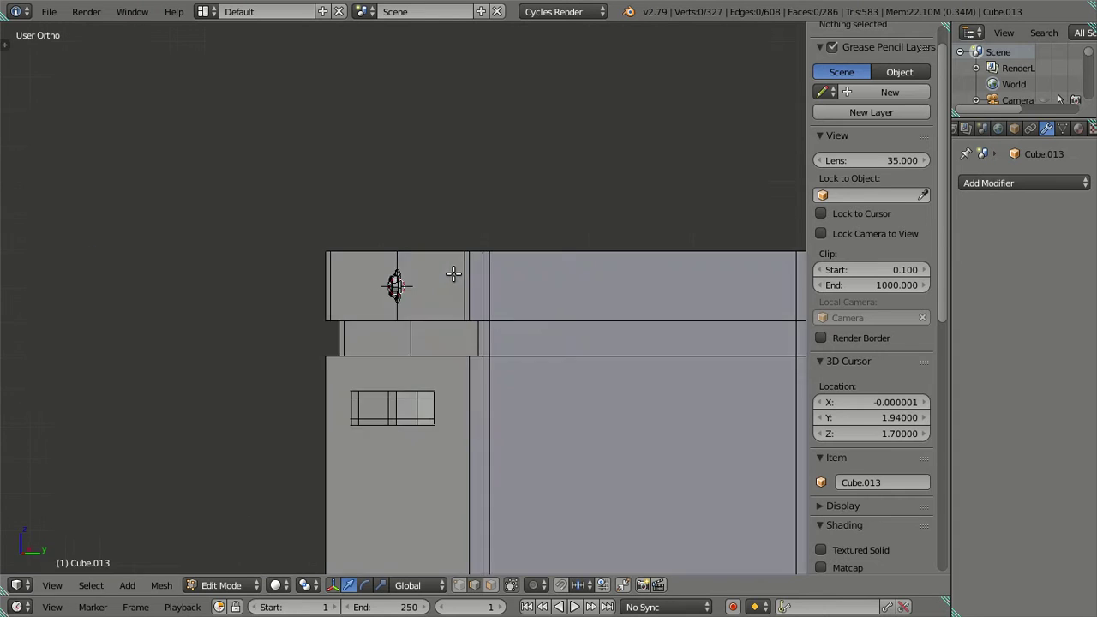
key("z")
scroll(462, 277, "up", 3)
scroll(252, 282, "down", 1)
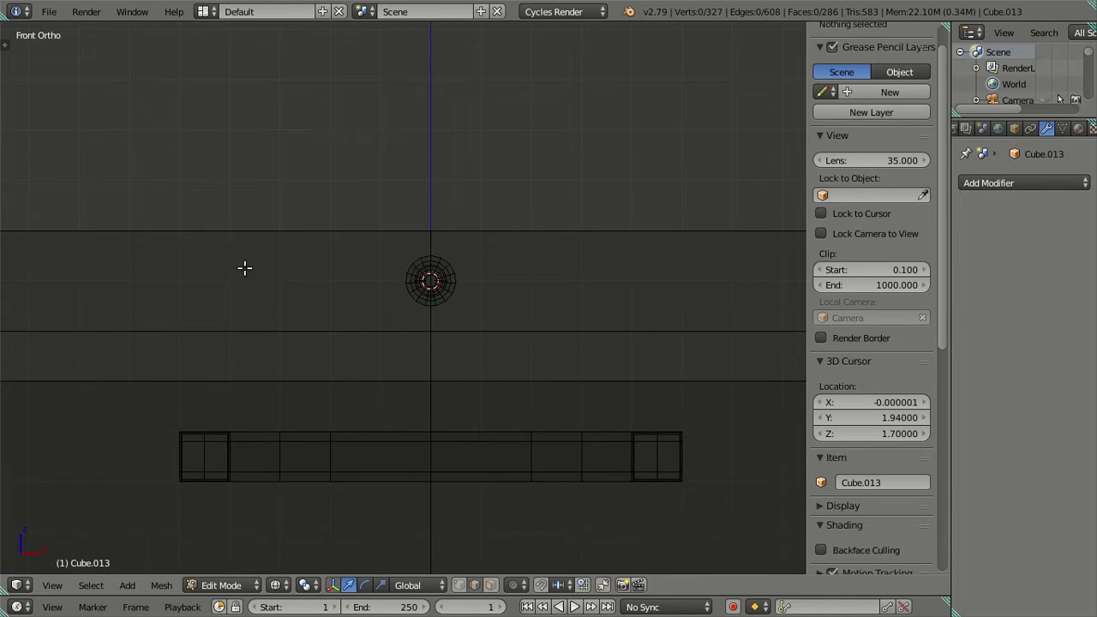
scroll(245, 267, "down", 2)
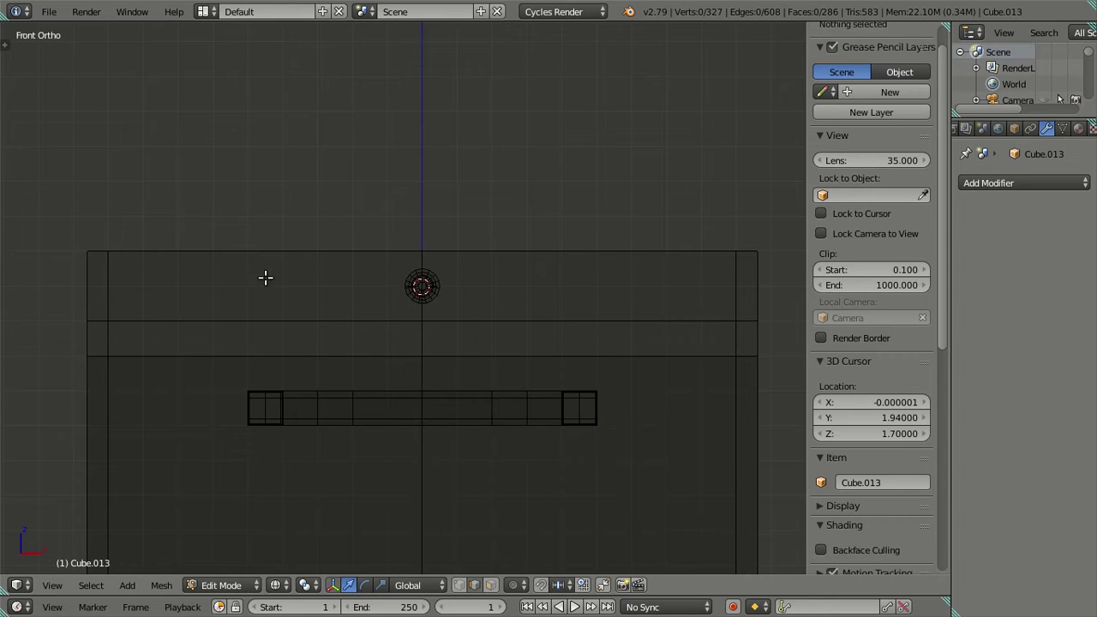
Try eight evenly spaced vertical loop cuts across the front, then discard them
key("ctrl+r")
scroll(253, 253, "up", 1)
scroll(253, 254, "up", 1)
scroll(253, 253, "up", 2)
scroll(253, 254, "up", 1)
scroll(253, 253, "up", 1)
scroll(253, 254, "up", 1)
scroll(252, 253, "down", 2)
scroll(252, 254, "down", 2)
scroll(253, 254, "down", 1)
scroll(253, 254, "up", 4)
scroll(253, 253, "up", 1)
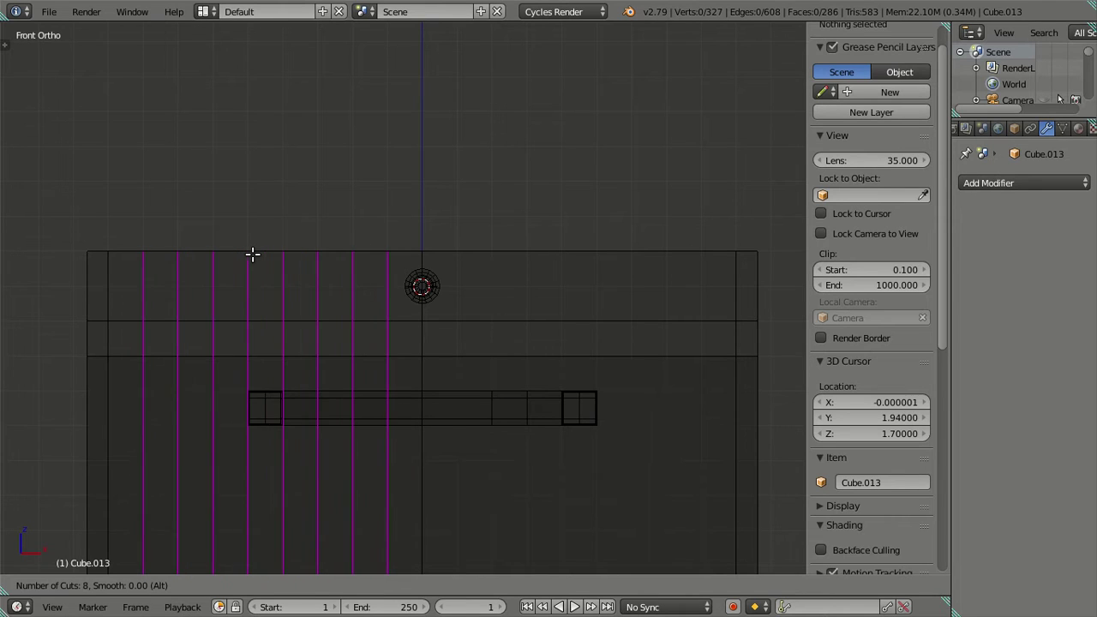
left_click(253, 254)
right_click(257, 252)
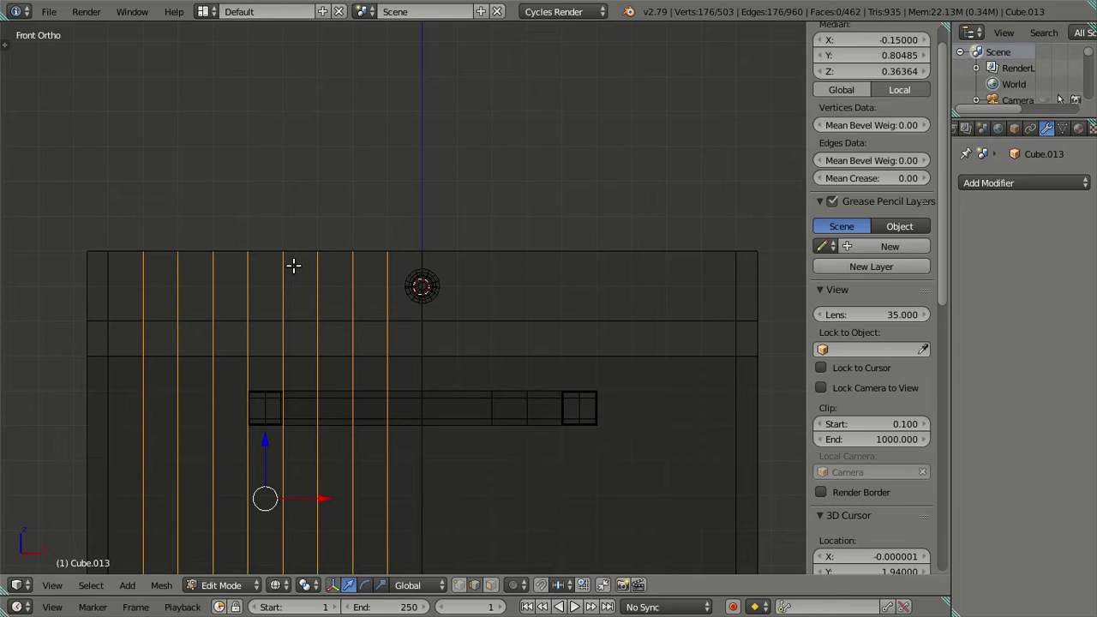
key("a")
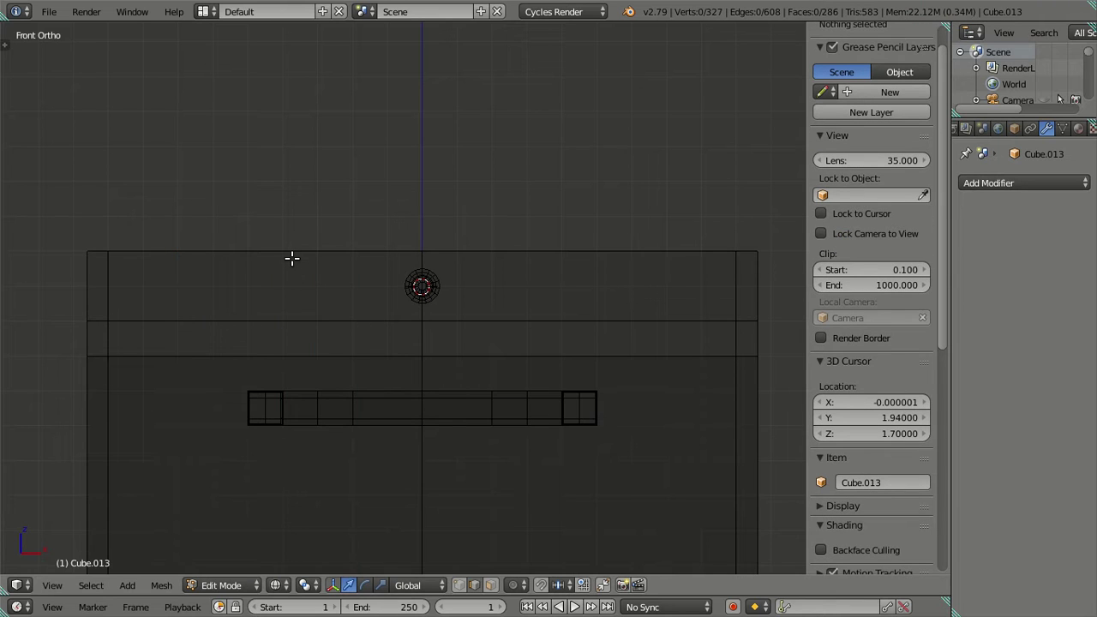
Cut eight vertical loops on the left half, keep two and dissolve the rest
key("ctrl+r")
scroll(292, 258, "up", 1)
scroll(293, 257, "up", 2)
scroll(292, 258, "up", 2)
scroll(292, 257, "up", 1)
scroll(292, 258, "up", 1)
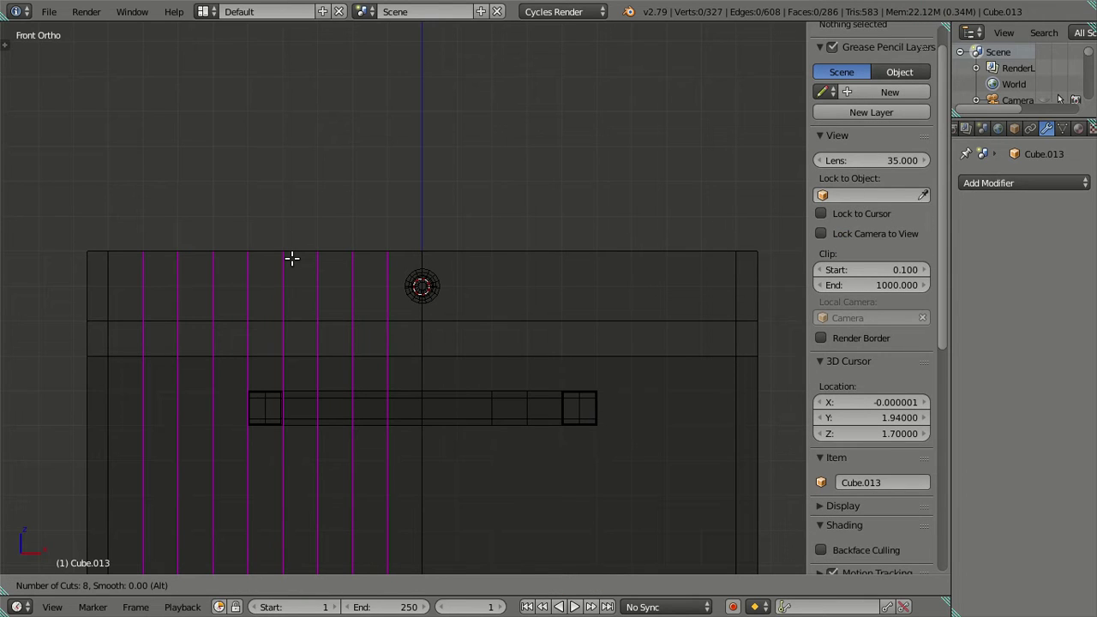
left_click(291, 258)
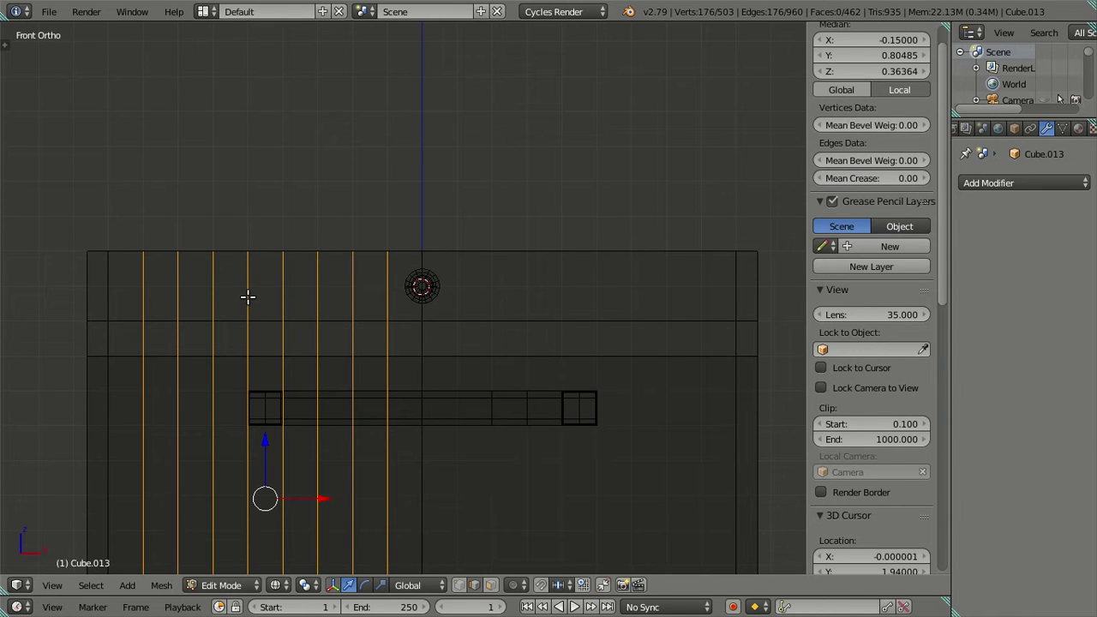
right_click(246, 296, "alt+shift")
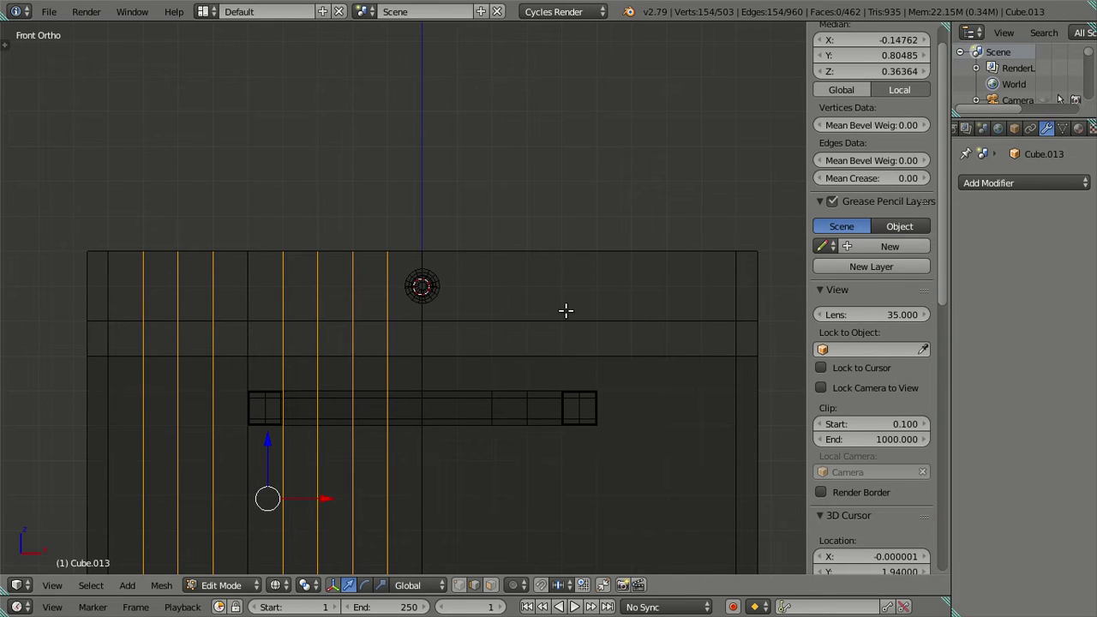
right_click(279, 294, "alt+shift")
key("x")
left_click(433, 316)
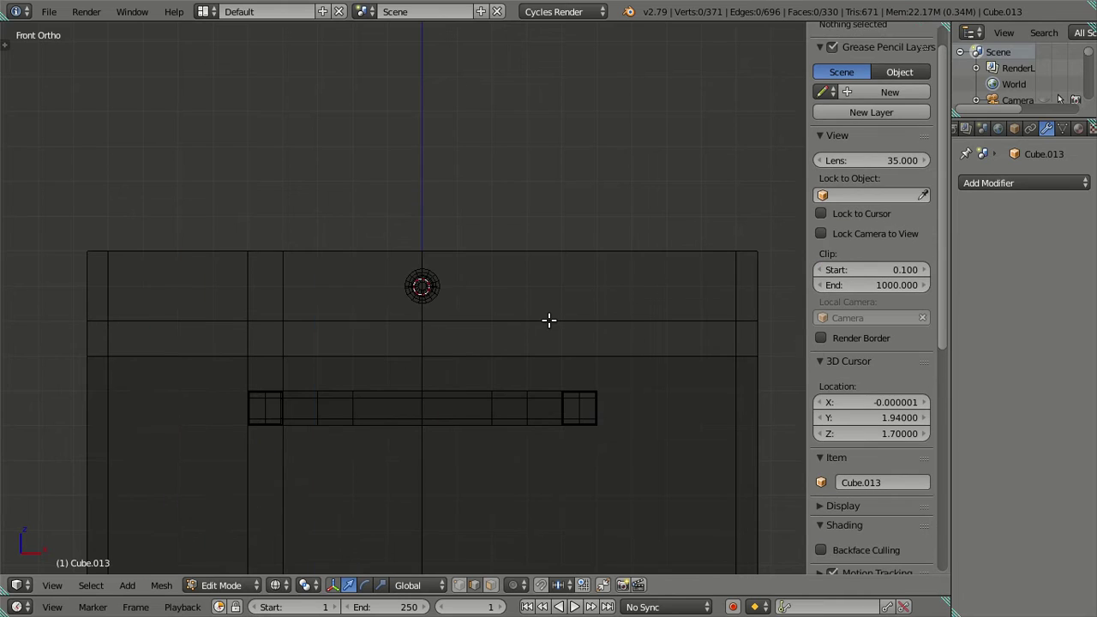
Cut eight vertical loops on the right half, keep two and dissolve the other six
key("ctrl+r")
scroll(548, 320, "up", 7)
left_click(548, 321)
right_click(548, 320)
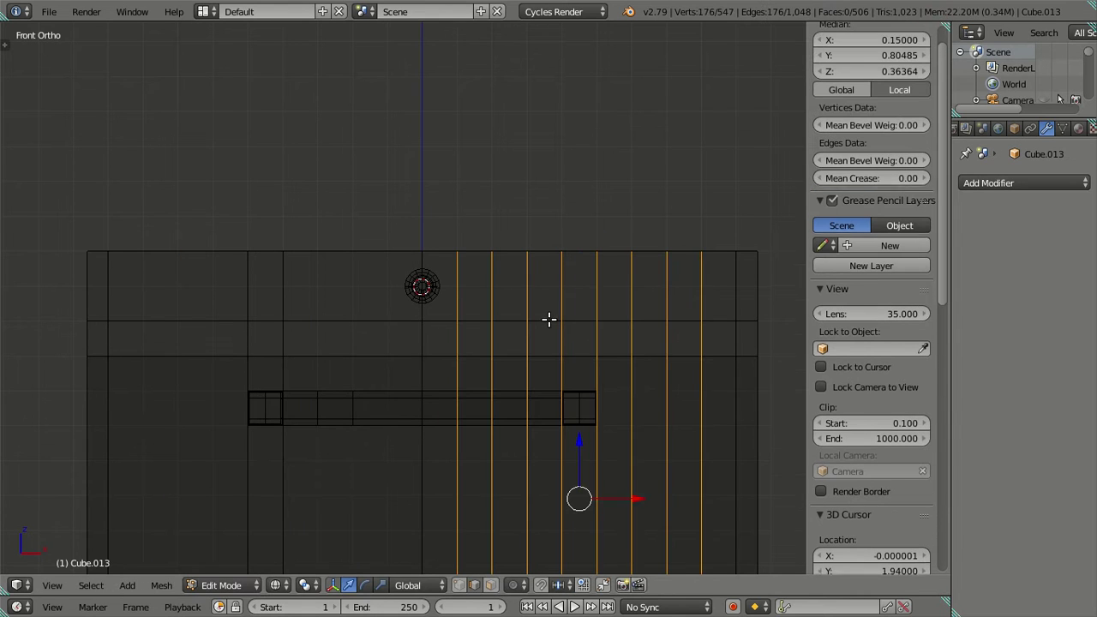
right_click(597, 296, "alt+shift")
right_click(561, 299, "alt+shift")
key("x")
left_click(605, 318)
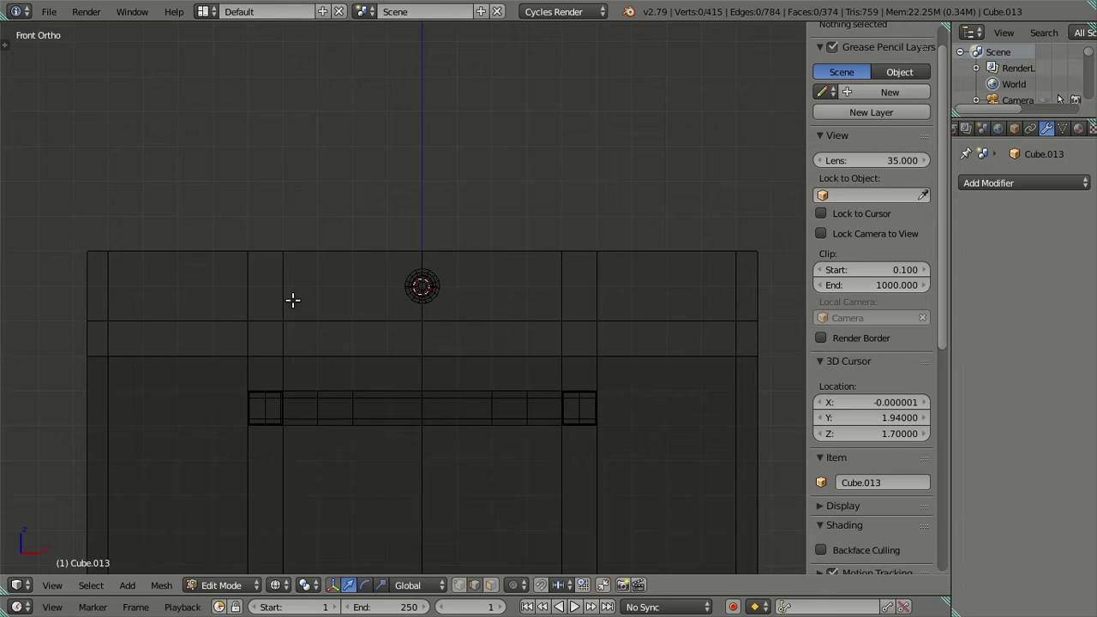
Select the whole knob disc and slide a duplicate left of the original along X
scroll(452, 306, "up", 2)
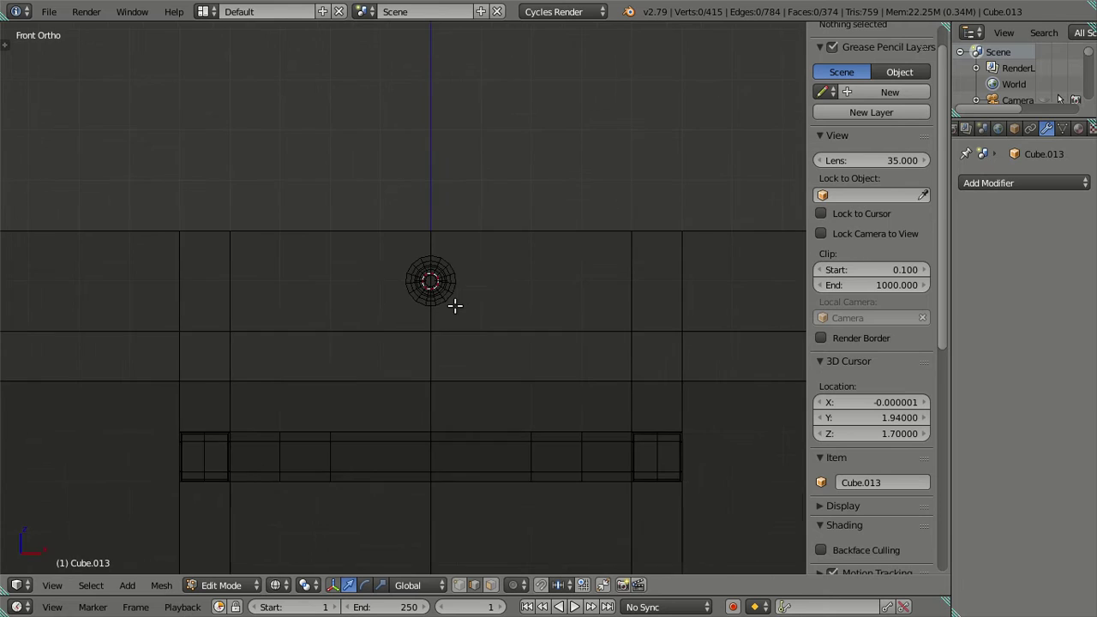
scroll(455, 290, "up", 3)
right_click(467, 279)
key("ctrl+KP_Add")
key("ctrl+KP_Add")
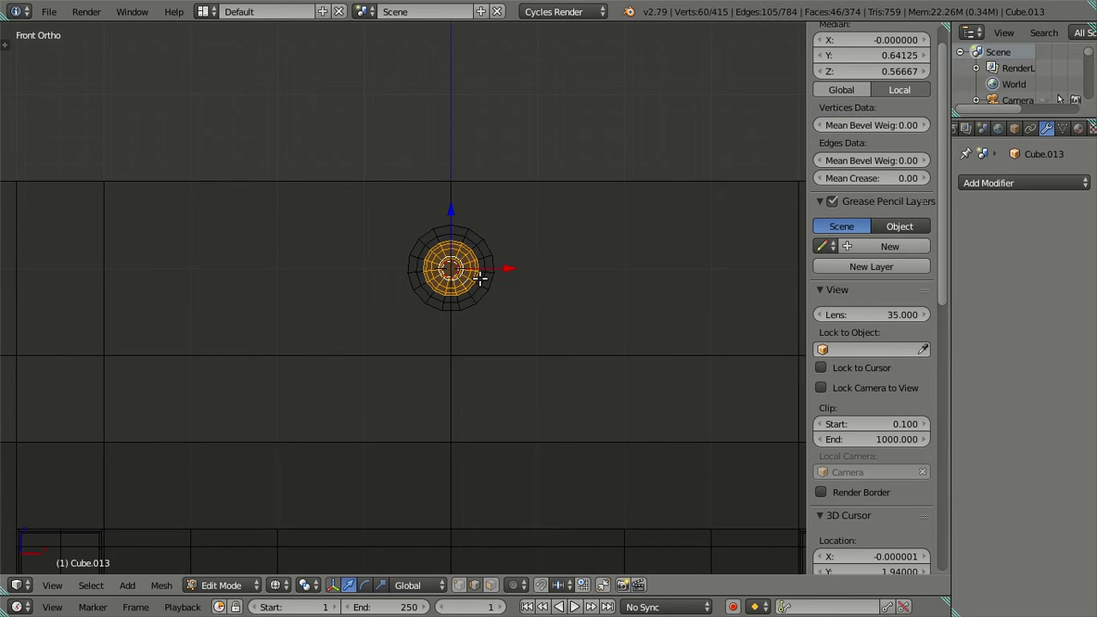
key("ctrl+KP_Add")
scroll(491, 287, "down", 2)
key("shift+d")
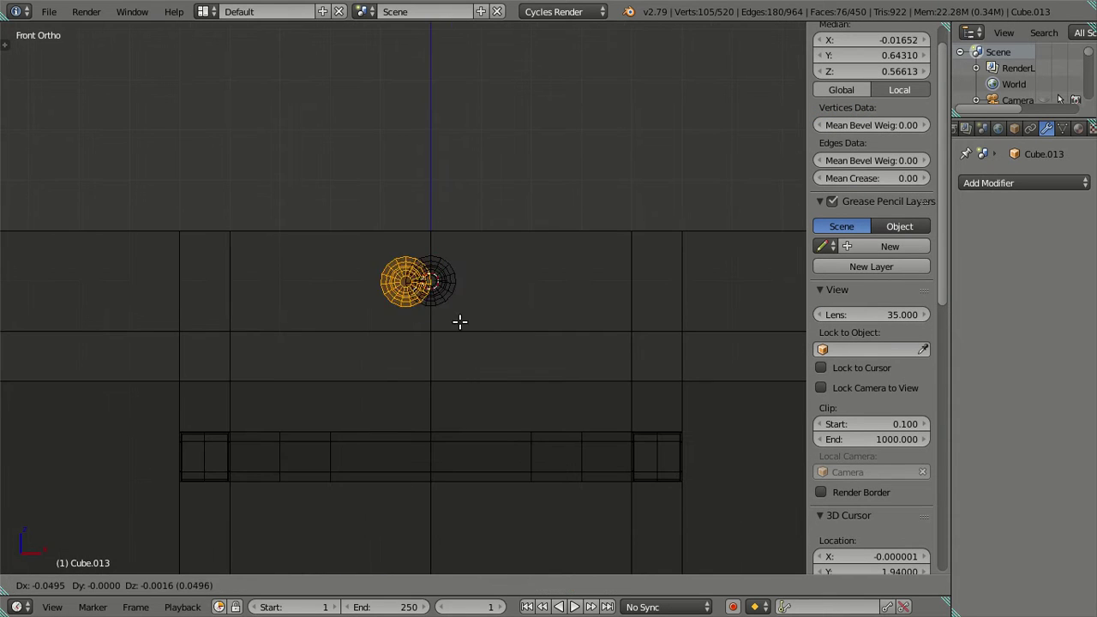
right_click(518, 290)
key("g")
key("x")
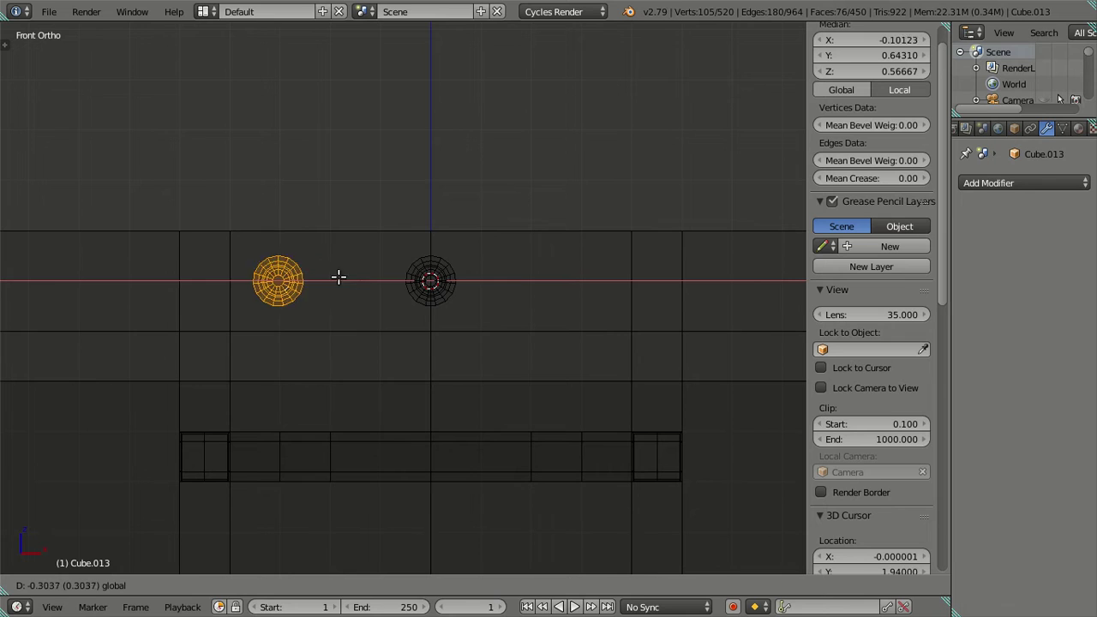
left_click(213, 272)
Add two more knob copies along X, one further left and one beside the original
key("shift+d")
right_click(568, 300)
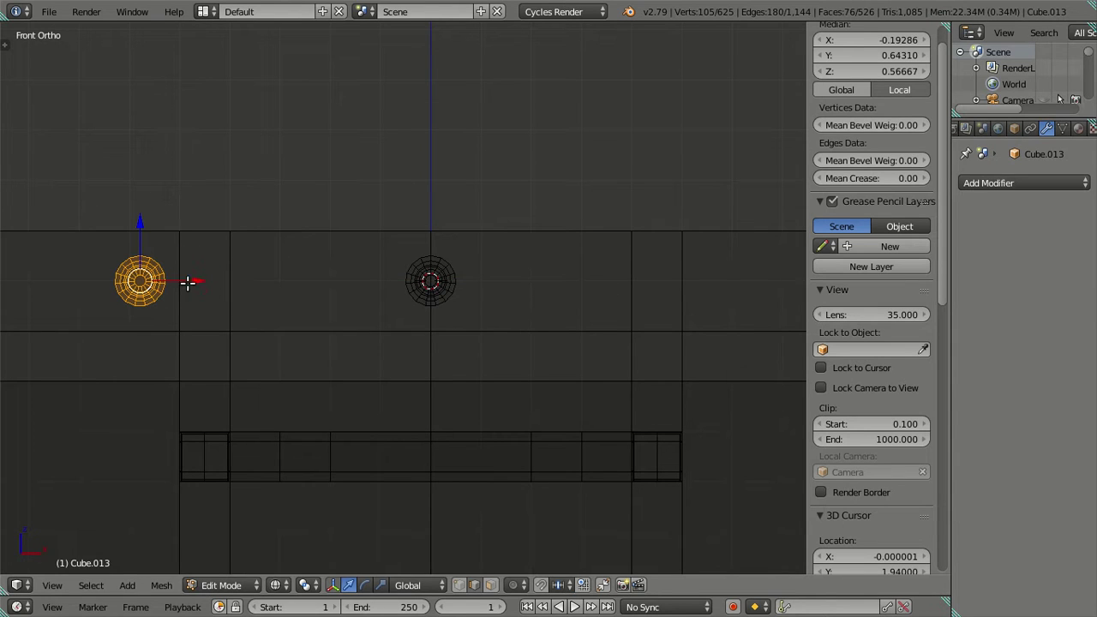
key("g")
key("x")
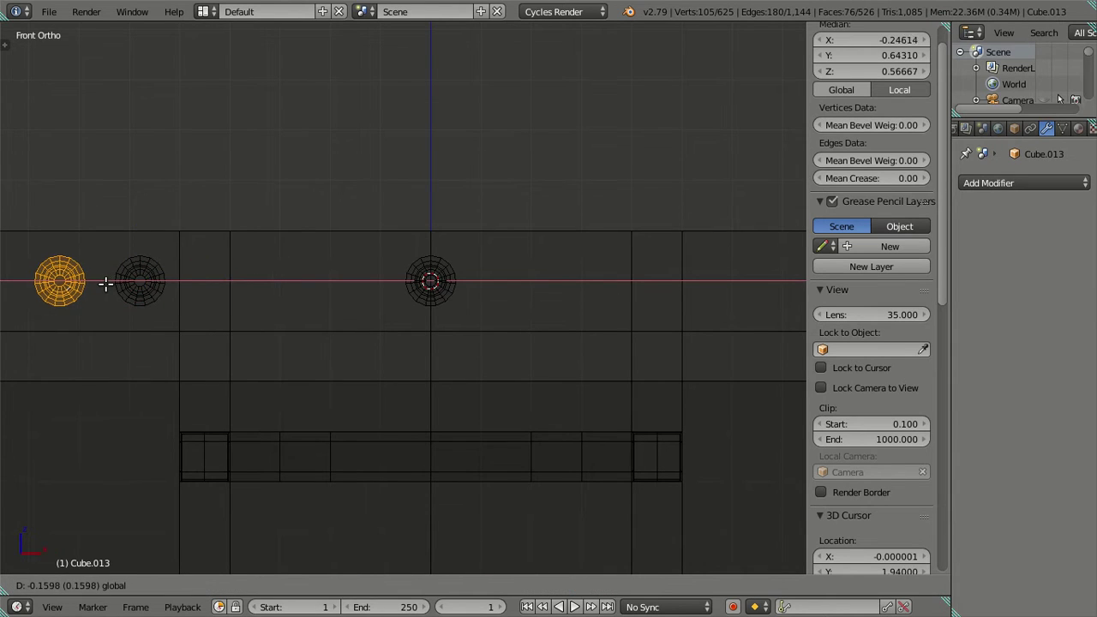
left_click(108, 284)
scroll(112, 286, "down", 3)
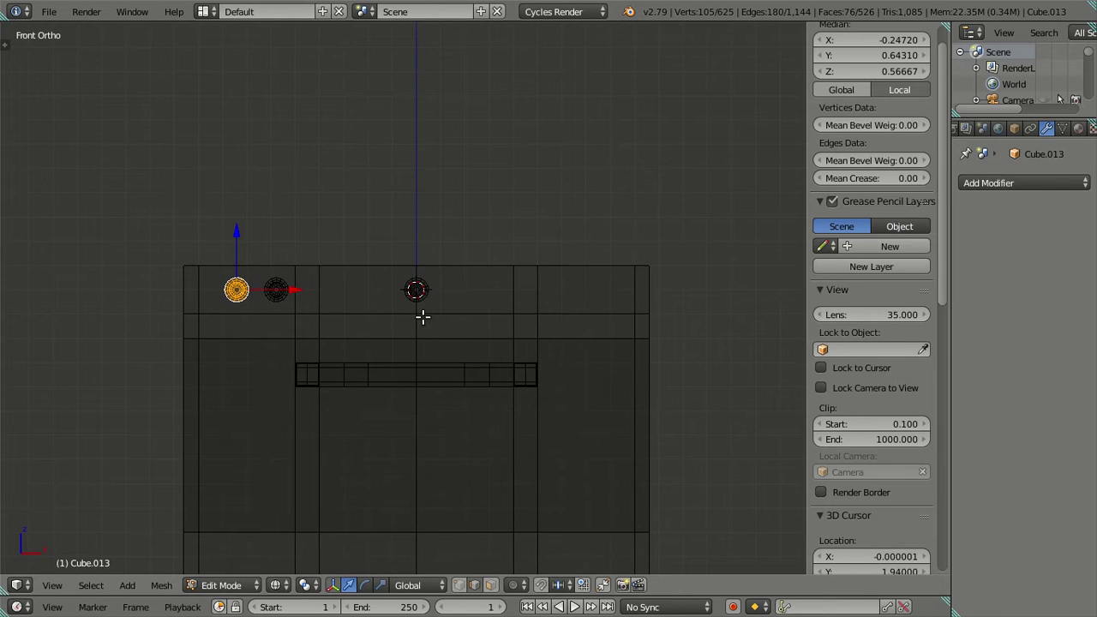
key("shift+d")
right_click(271, 316)
key("g")
key("x")
left_click(394, 289)
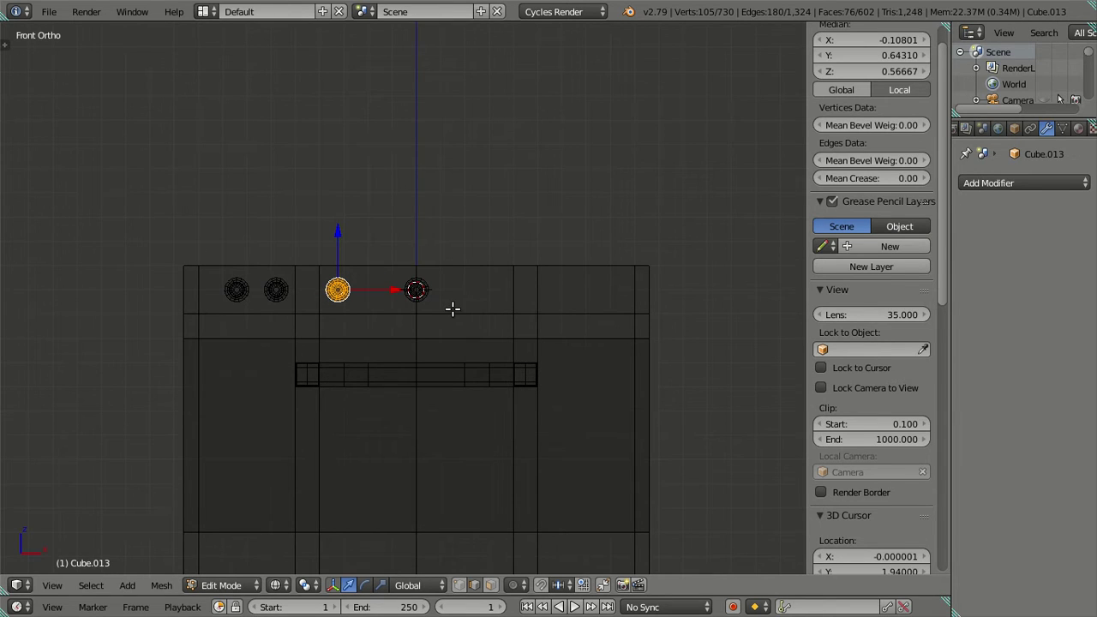
Move the most recently placed knob disc to the right end of the front panel
scroll(447, 308, "up", 3)
key("shift+s")
right_click(540, 313)
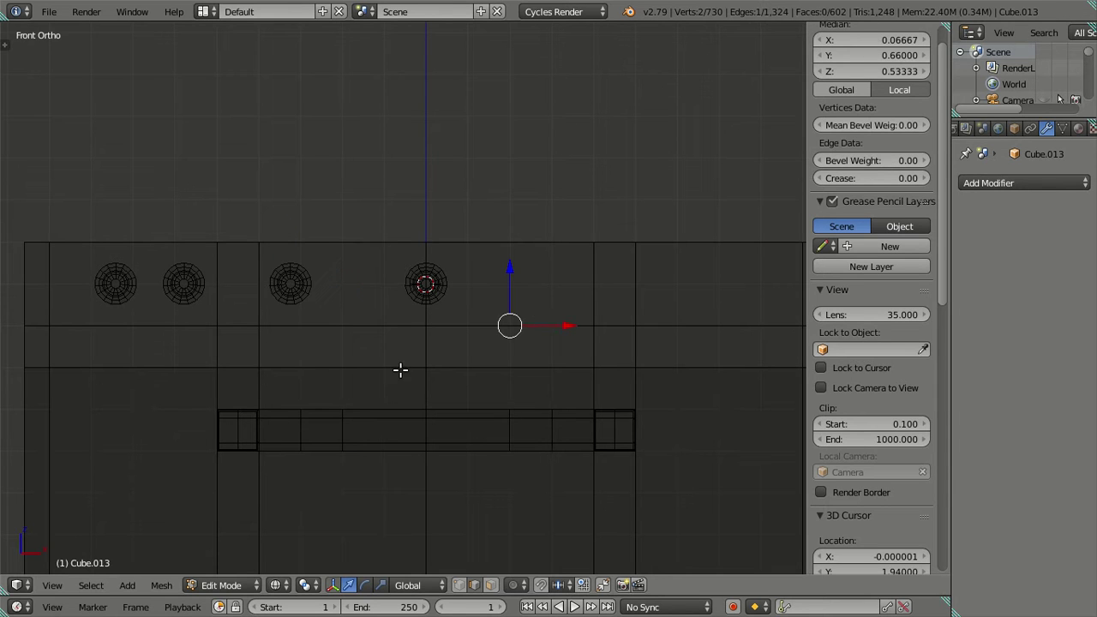
key("ctrl+z")
scroll(329, 290, "down", 2)
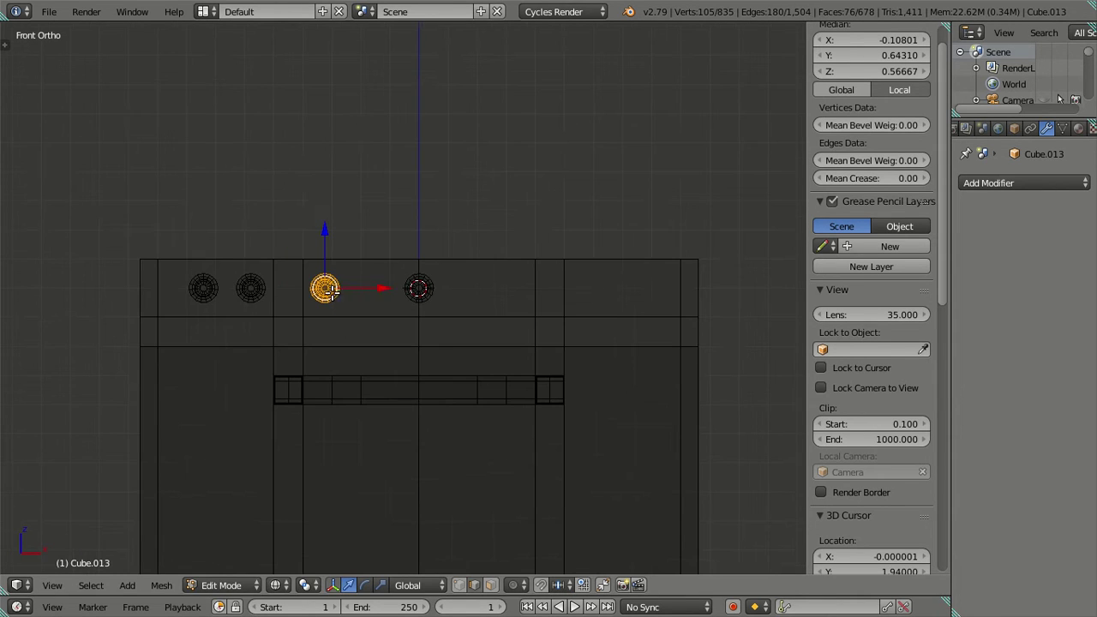
left_click_drag(386, 289, 720, 290)
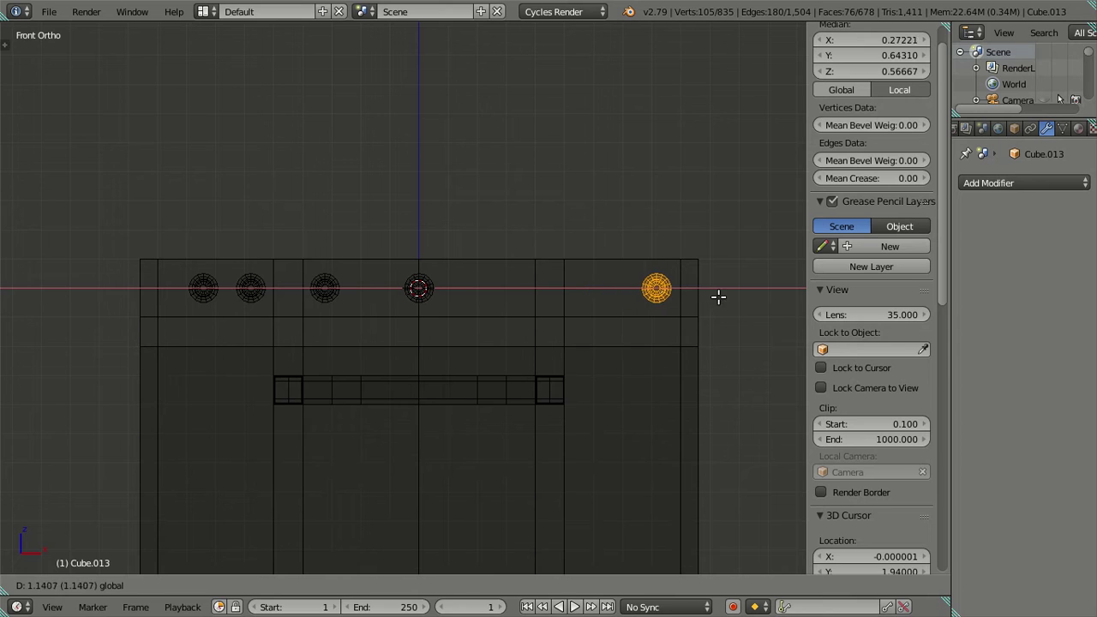
Duplicate that disc twice, spacing the copies leftward along the panel's right half
key("shift+d")
right_click(612, 280)
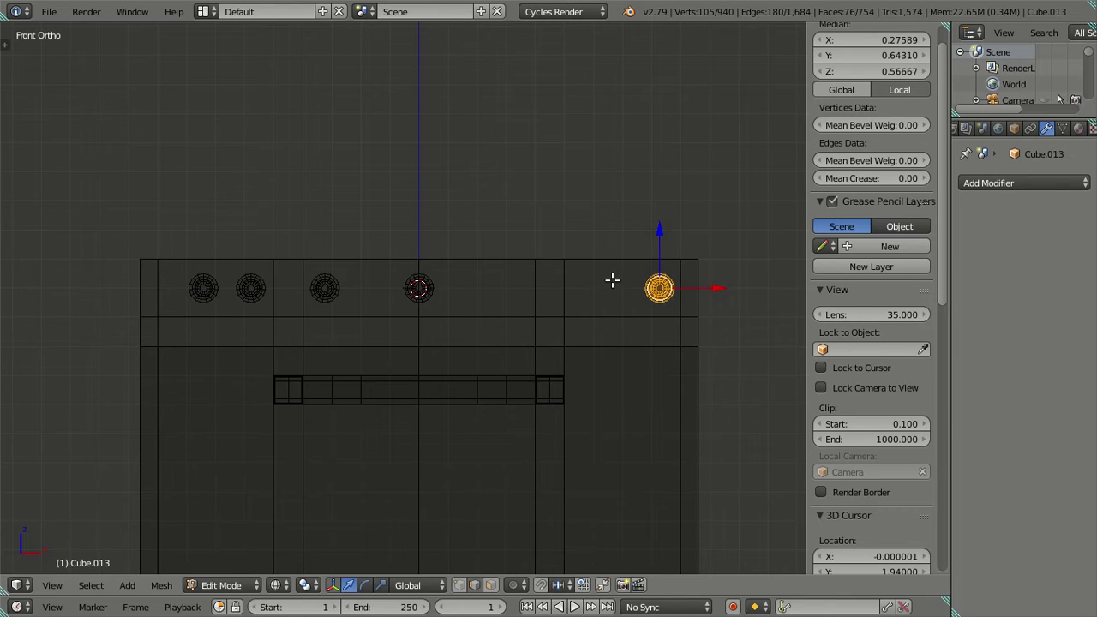
left_click_drag(714, 288, 661, 287)
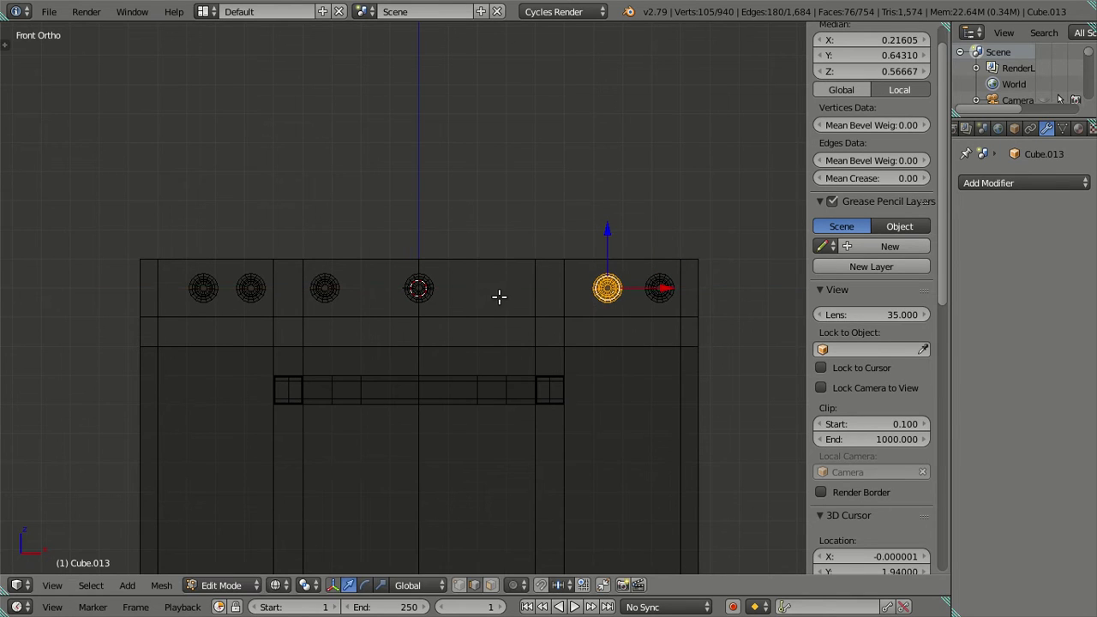
key("shift+d")
right_click(458, 291)
key("g")
key("x")
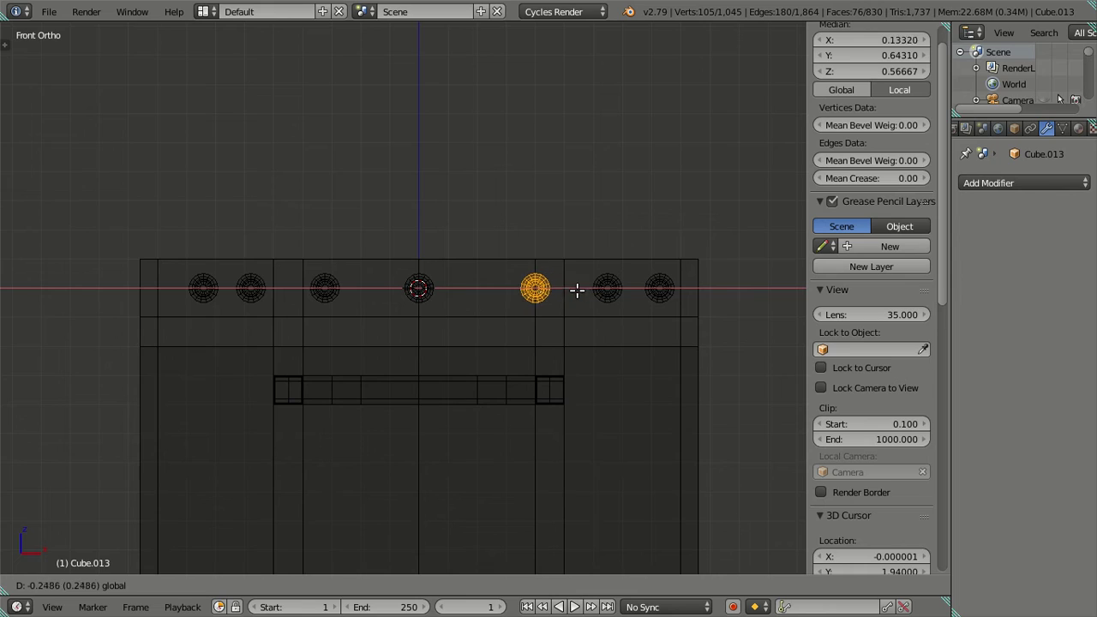
left_click(565, 287)
Inspect the cabinet in 3D, then return to front wireframe view on the right-hand knobs
key("a")
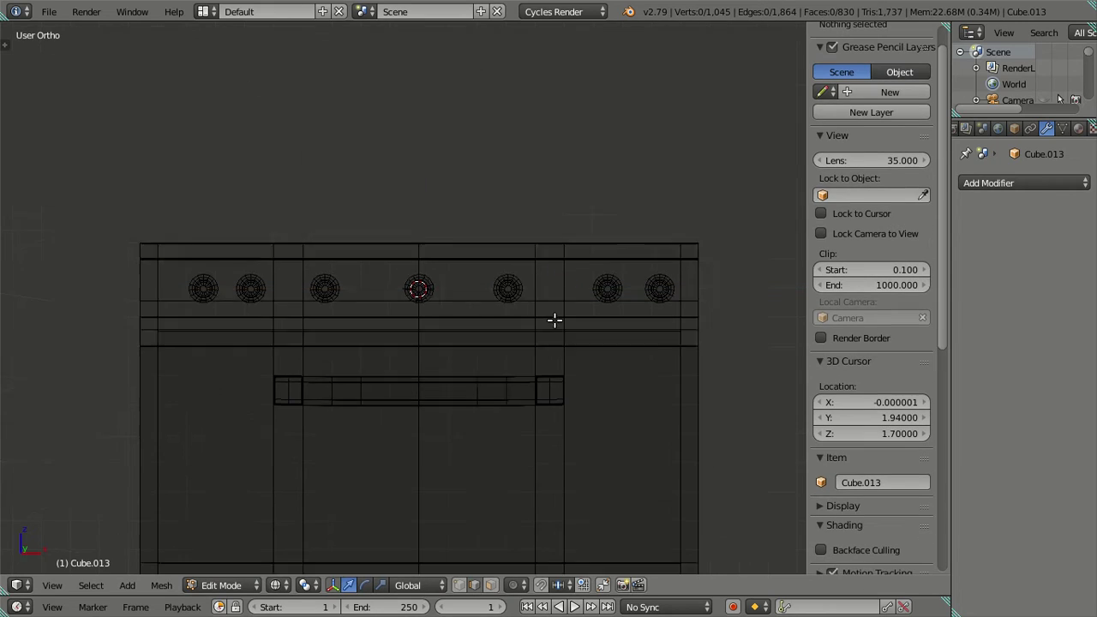
middle_click_drag(556, 318, 489, 326)
key("z")
middle_click_drag(406, 355, 356, 372)
scroll(343, 364, "down", 2)
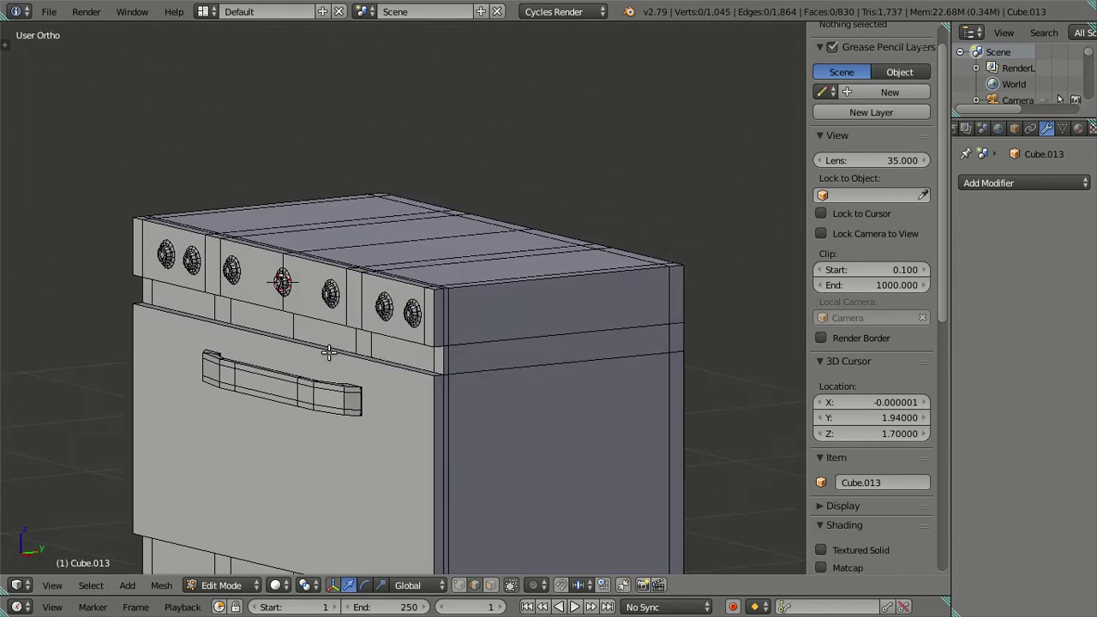
scroll(330, 350, "up", 3)
scroll(380, 355, "up", 2)
scroll(428, 369, "up", 2)
scroll(429, 355, "down", 3)
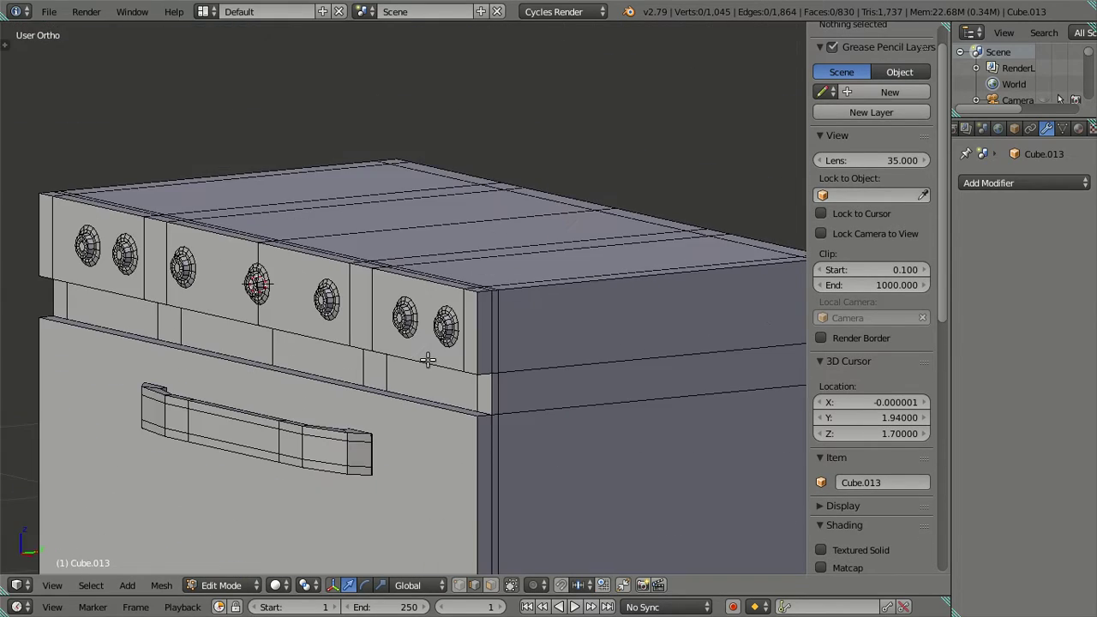
key("KP_1")
key("z")
middle_click_drag(582, 323, 438, 328, "shift")
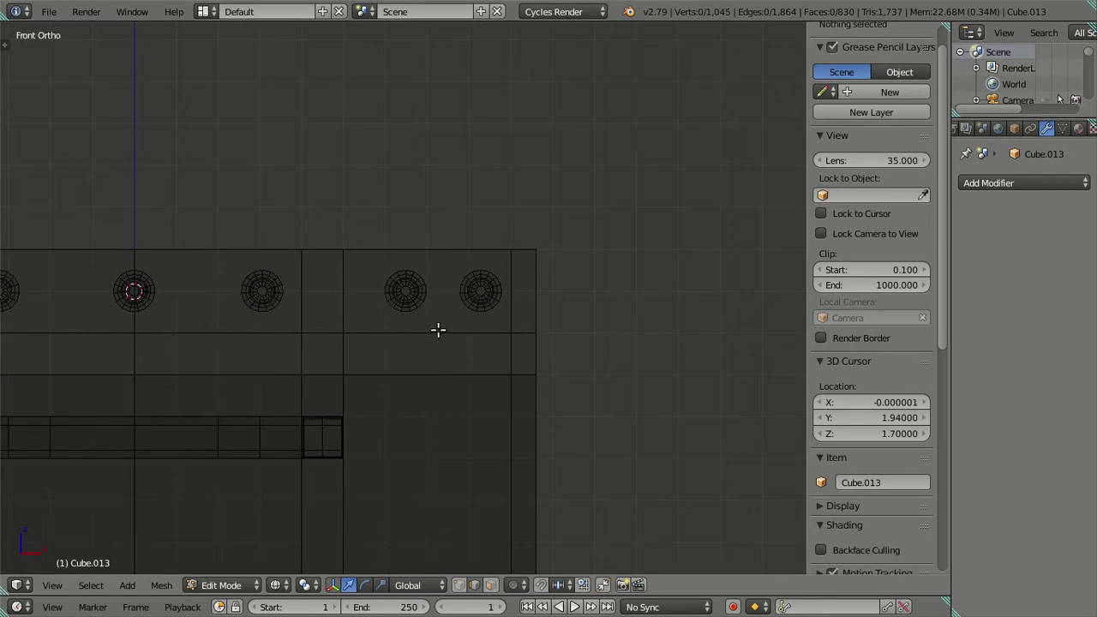
scroll(437, 334, "up", 2)
Cut a vertical edge loop across the front panel between the right-hand knobs
key("ctrl+r")
left_click(438, 343)
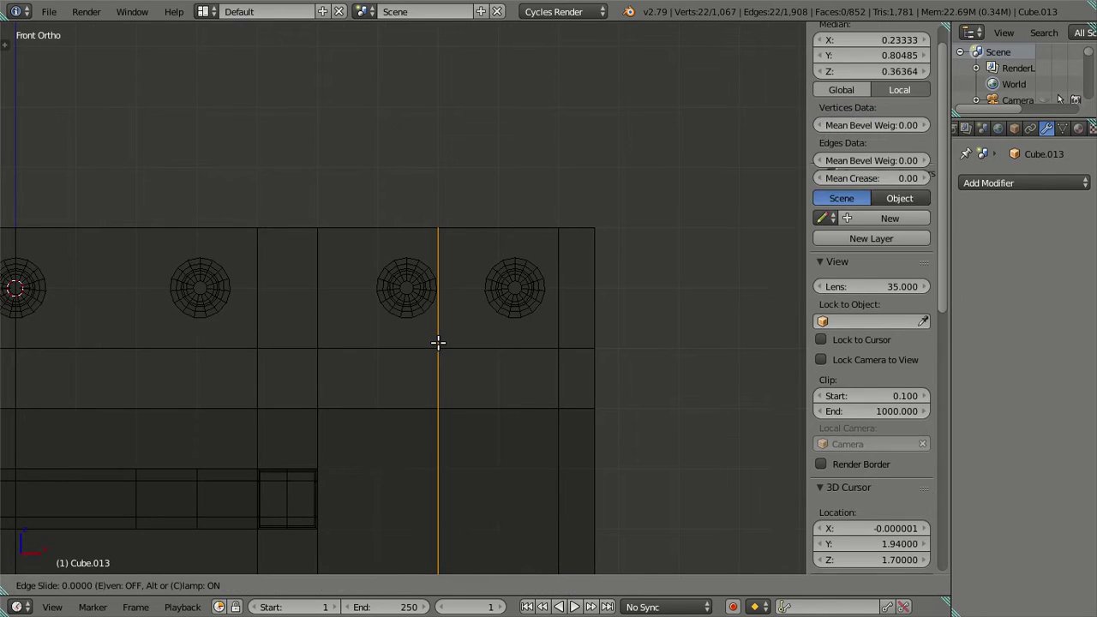
left_click(436, 341)
key("a")
scroll(426, 340, "down", 2)
middle_click_drag(193, 343, 462, 349, "shift")
Add two more vertical edge loops to the panel and switch back to solid shading
key("ctrl+r")
left_click(480, 325)
left_click(417, 327)
key("ctrl+r")
left_click(280, 333)
left_click(280, 332)
key("a")
key("z")
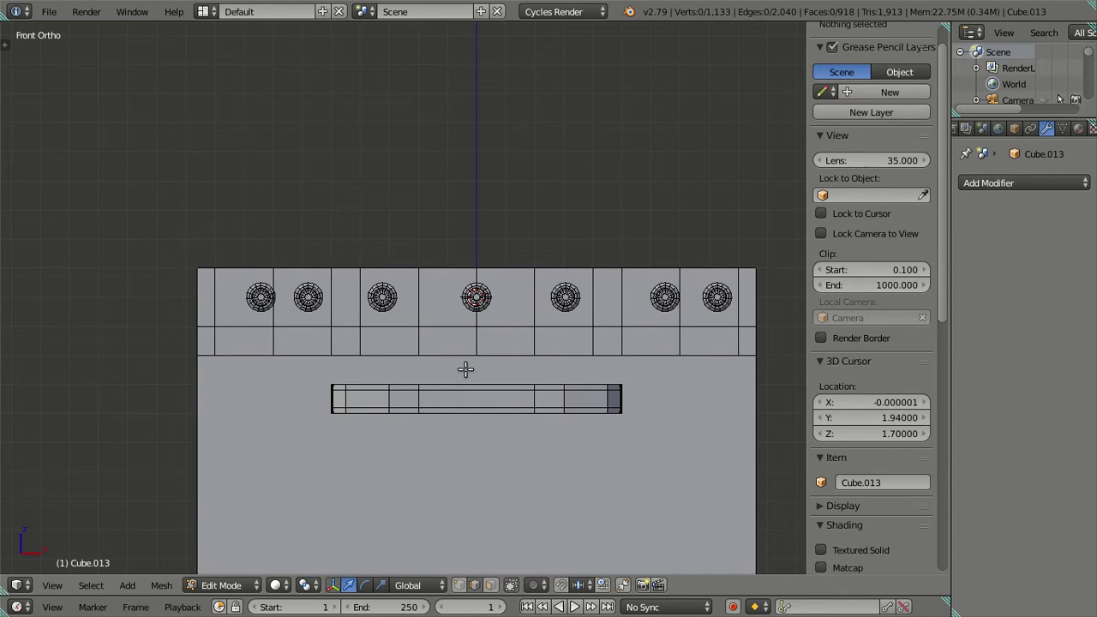
scroll(441, 384, "up", 2)
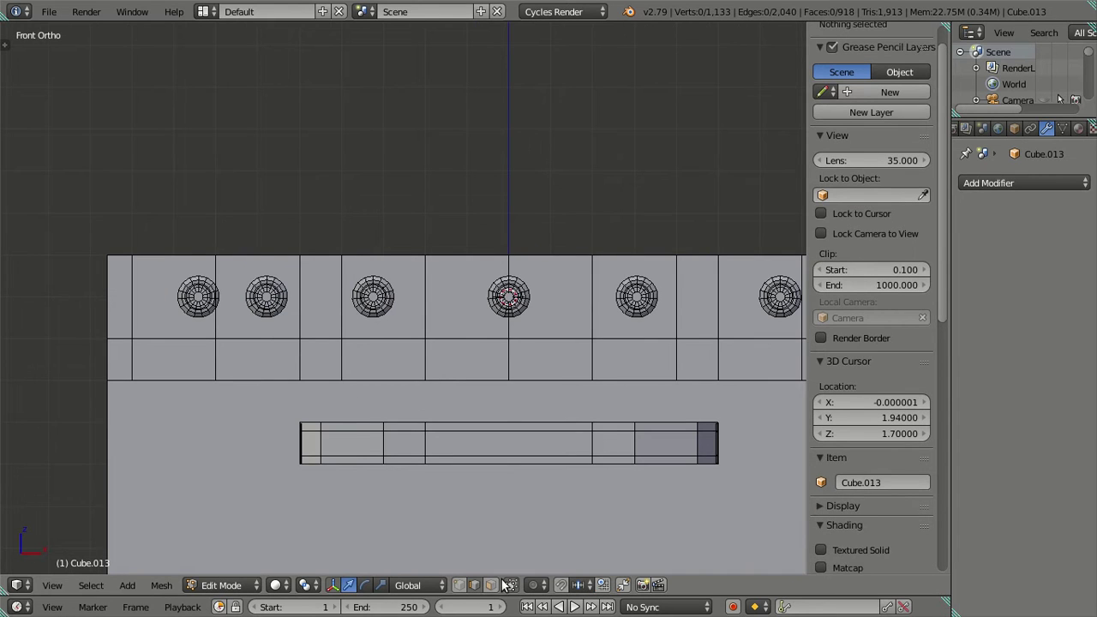
Centre the left knob ring on the top-left panel face using the 3D cursor
key("1")
right_click(162, 325)
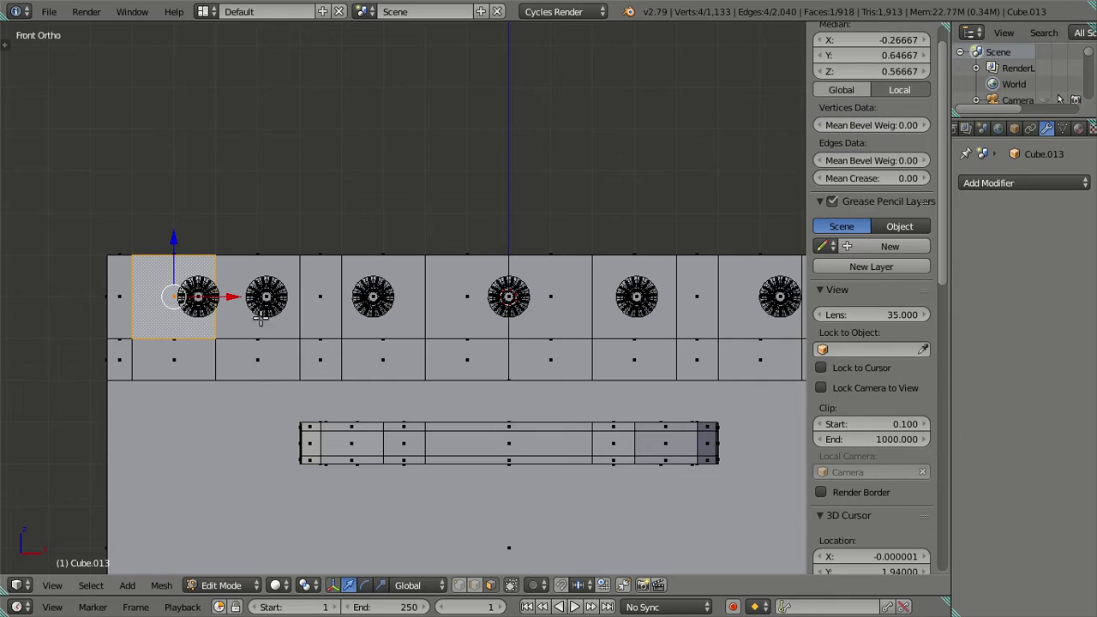
key("shift+s")
left_click(348, 321)
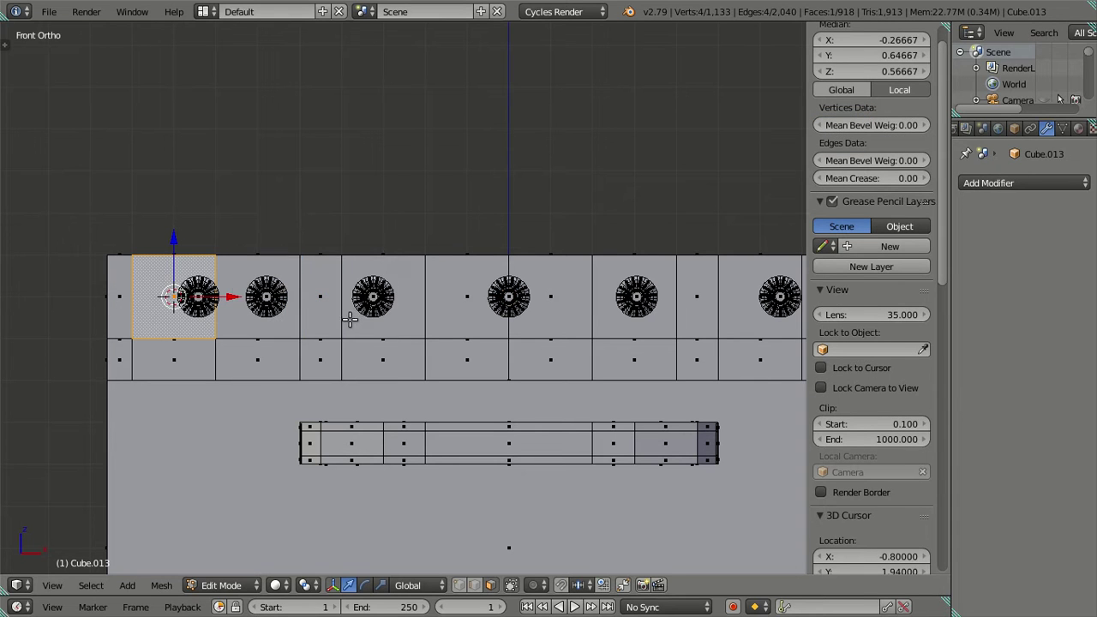
key("a")
scroll(229, 313, "up", 5)
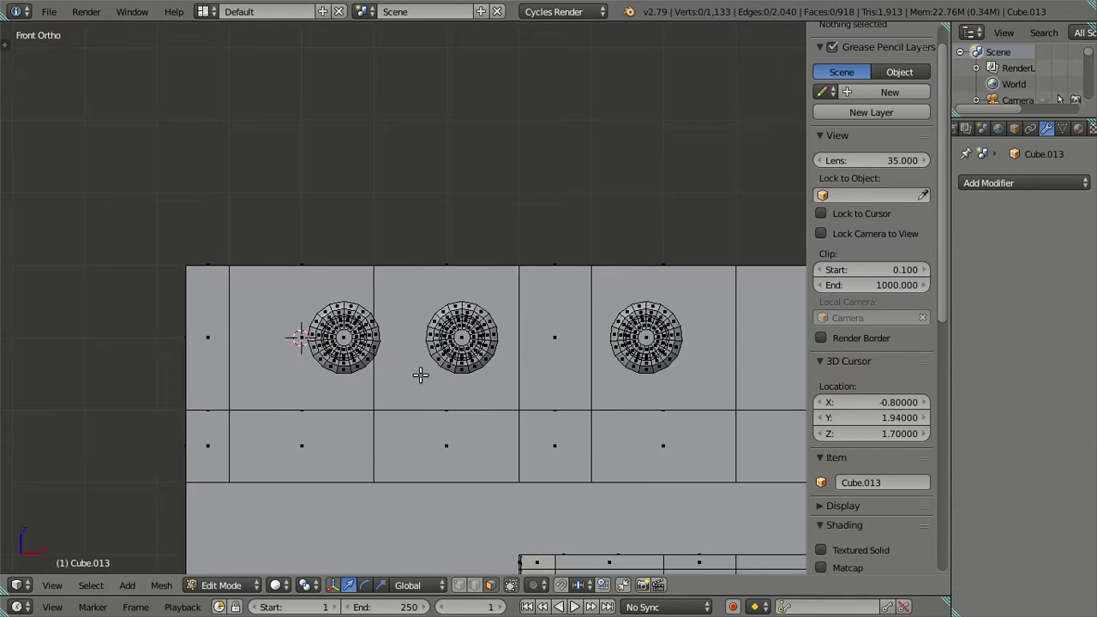
key("l")
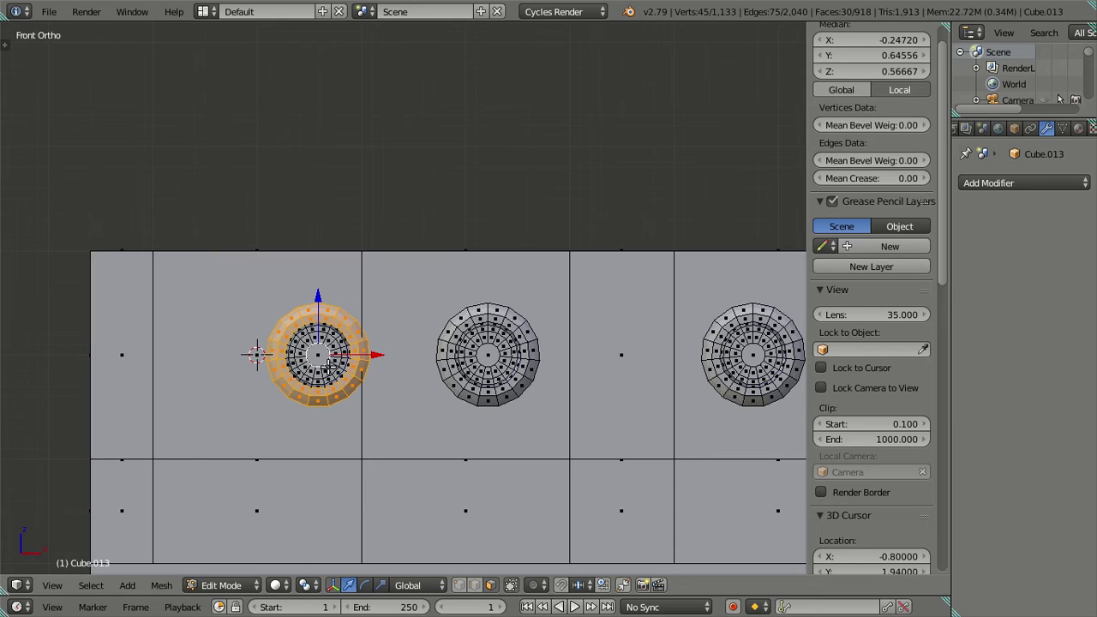
key("l")
key("shift+s")
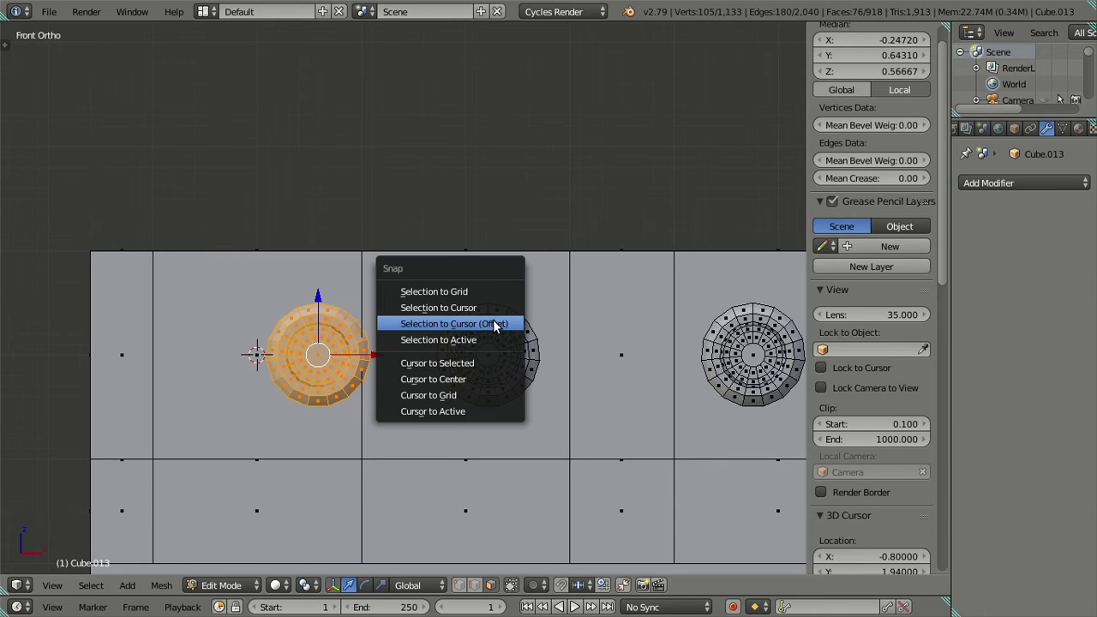
left_click(494, 324)
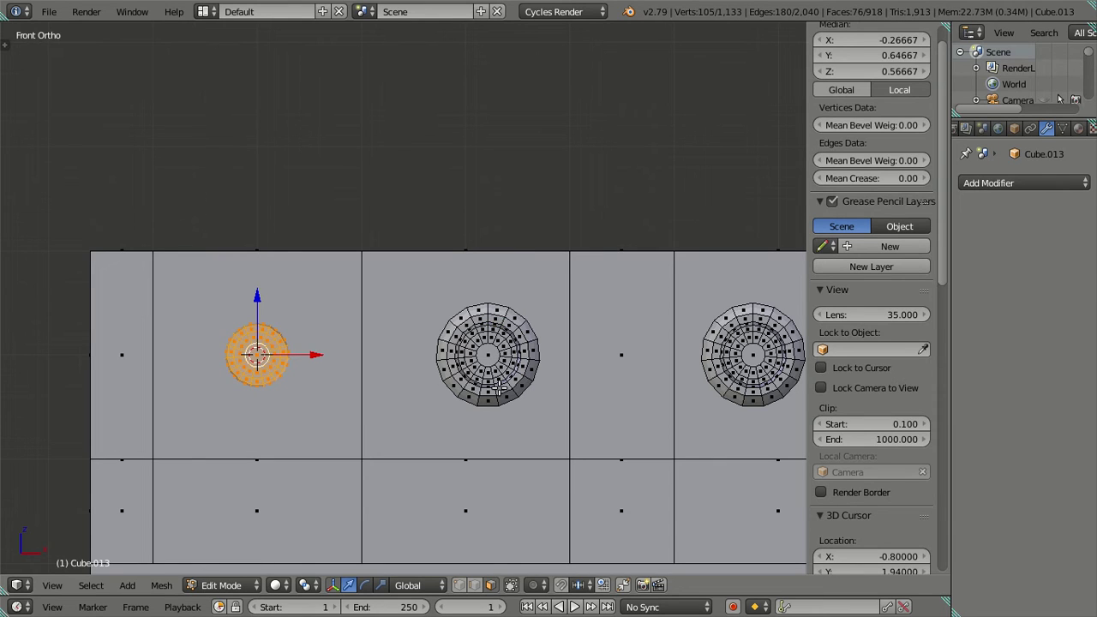
Centre the middle knob disc on its square panel face
right_click(458, 432)
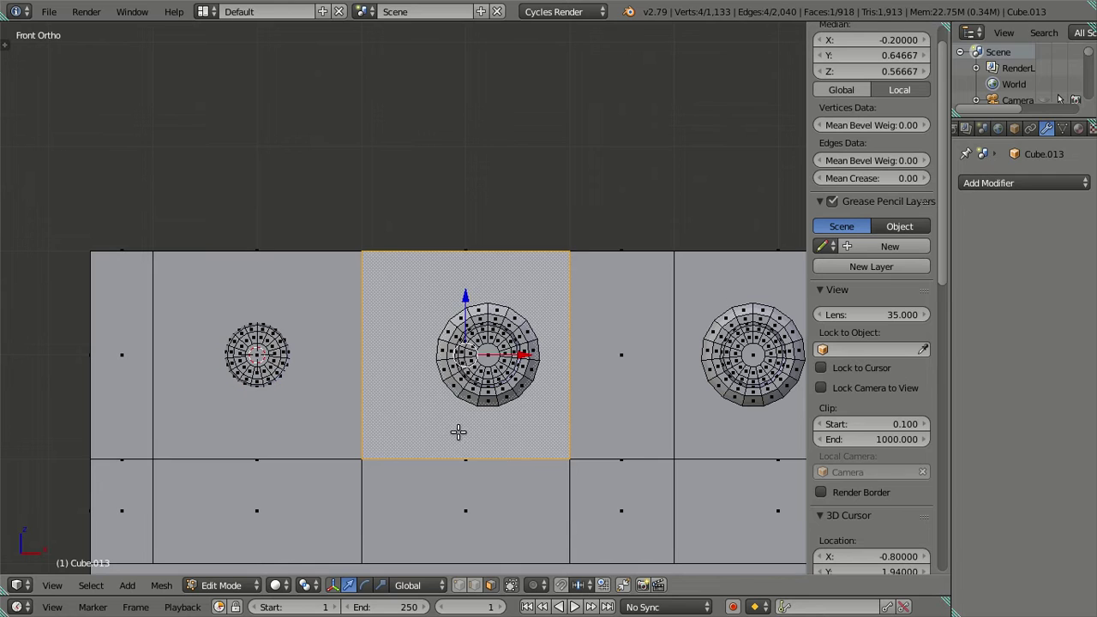
key("shift+s")
left_click(454, 470)
key("l")
key("l")
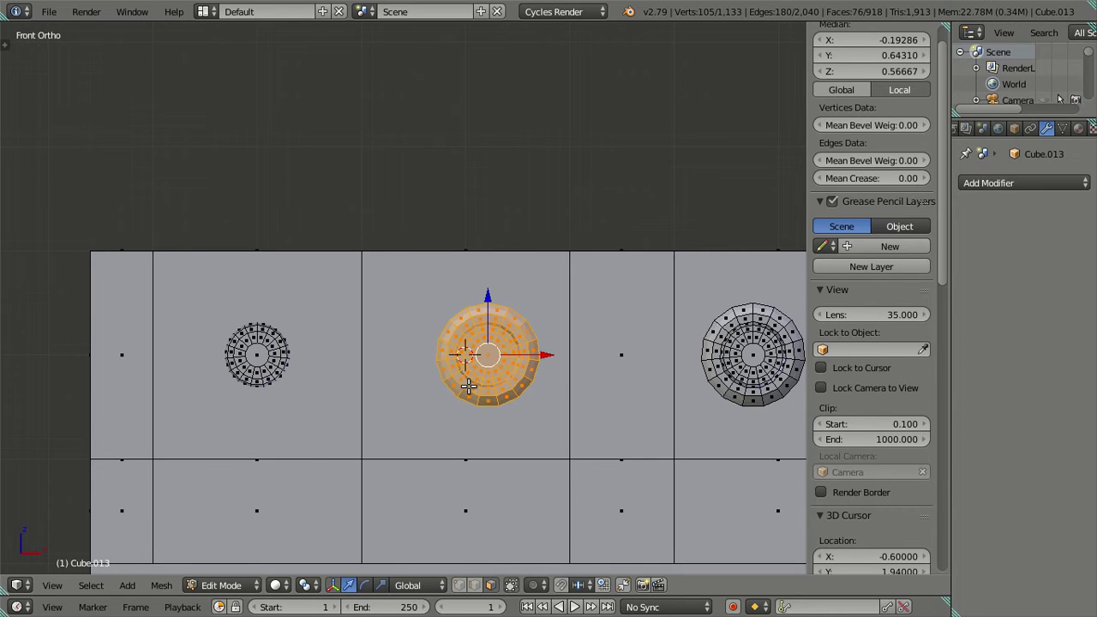
key("shift+s")
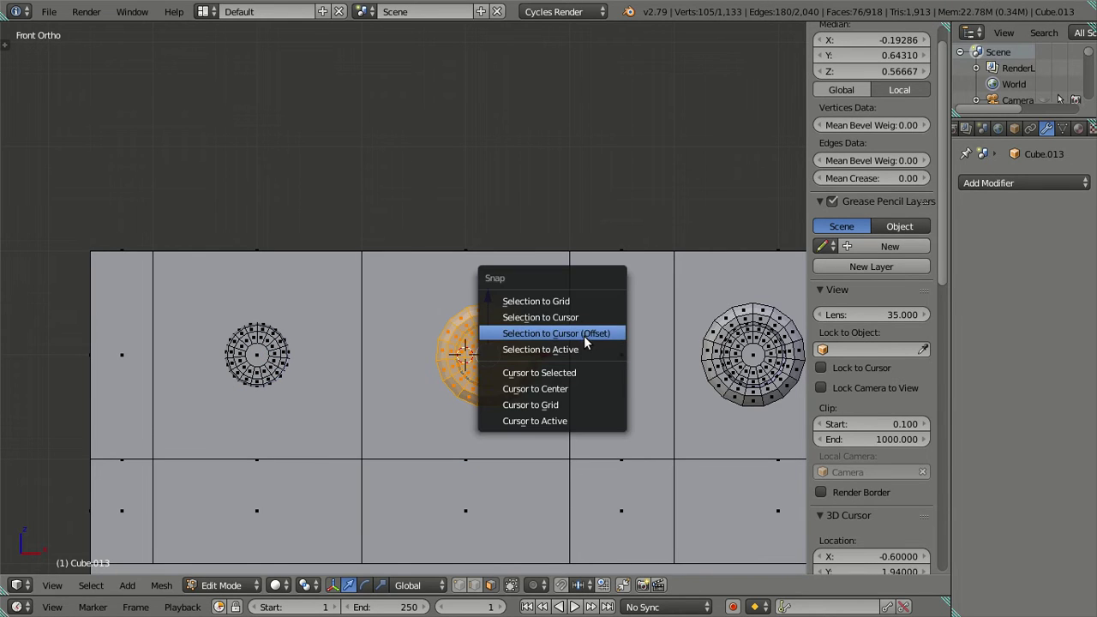
left_click(583, 335)
Centre the next knob disc on its surrounding square panel face
scroll(557, 379, "down", 2)
scroll(389, 392, "right", 3, "ctrl")
scroll(403, 390, "up", 2)
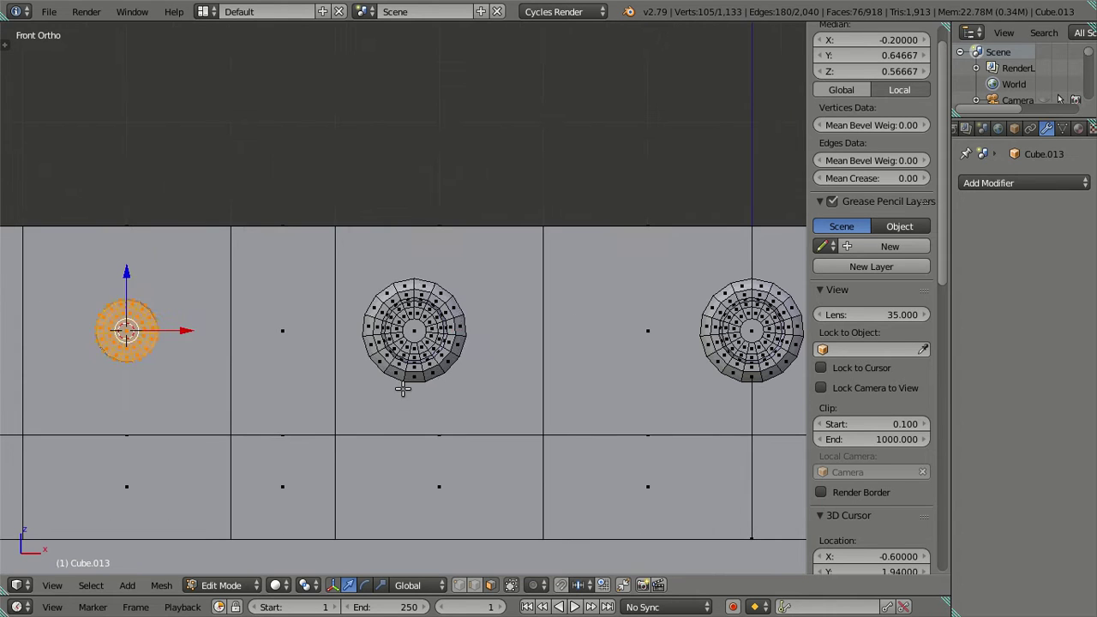
right_click(428, 388)
key("shift+s")
left_click(512, 412)
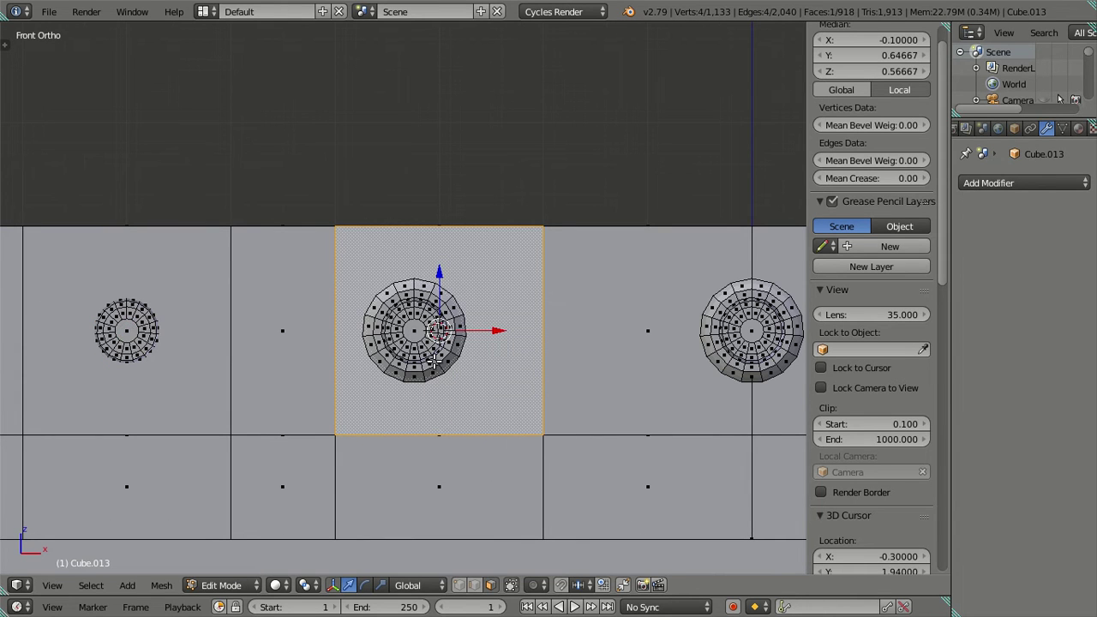
key("l")
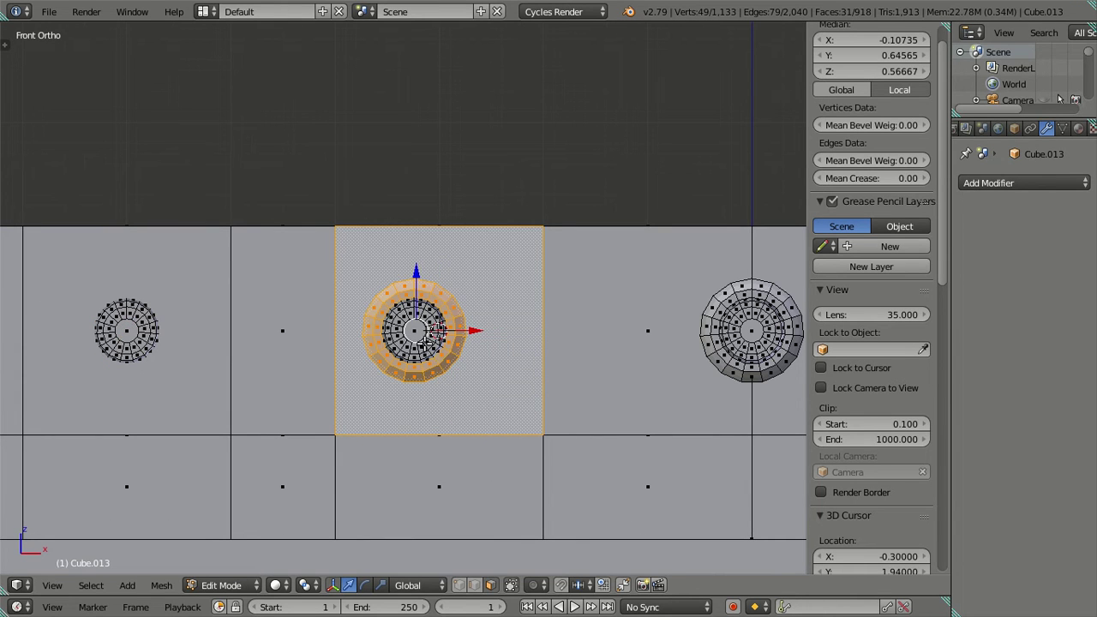
right_click(432, 349)
key("l")
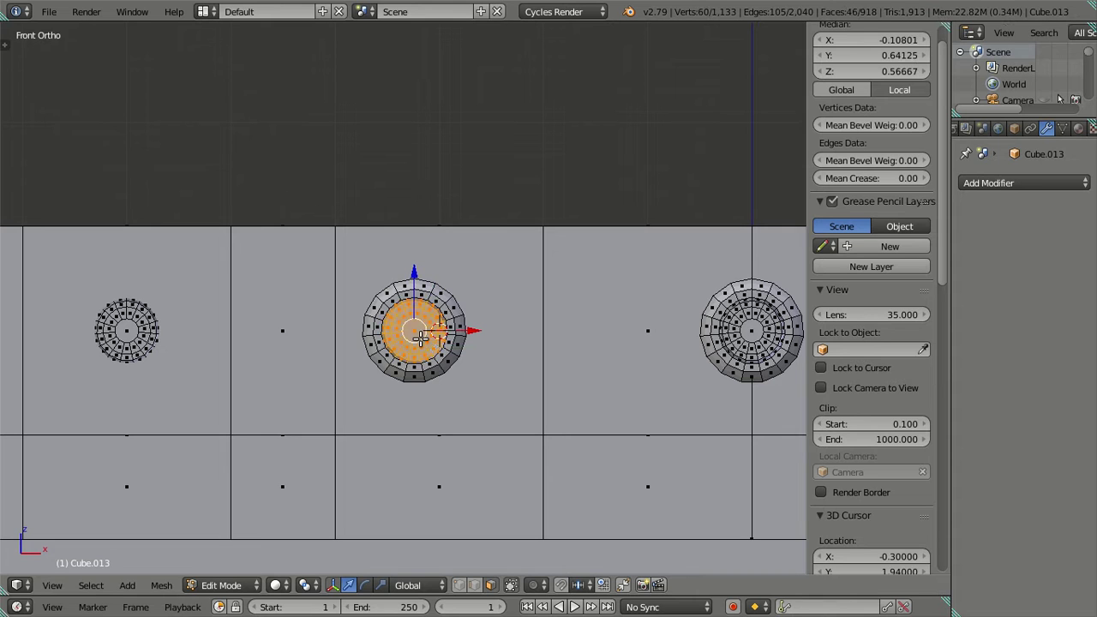
key("l")
key("shift+s")
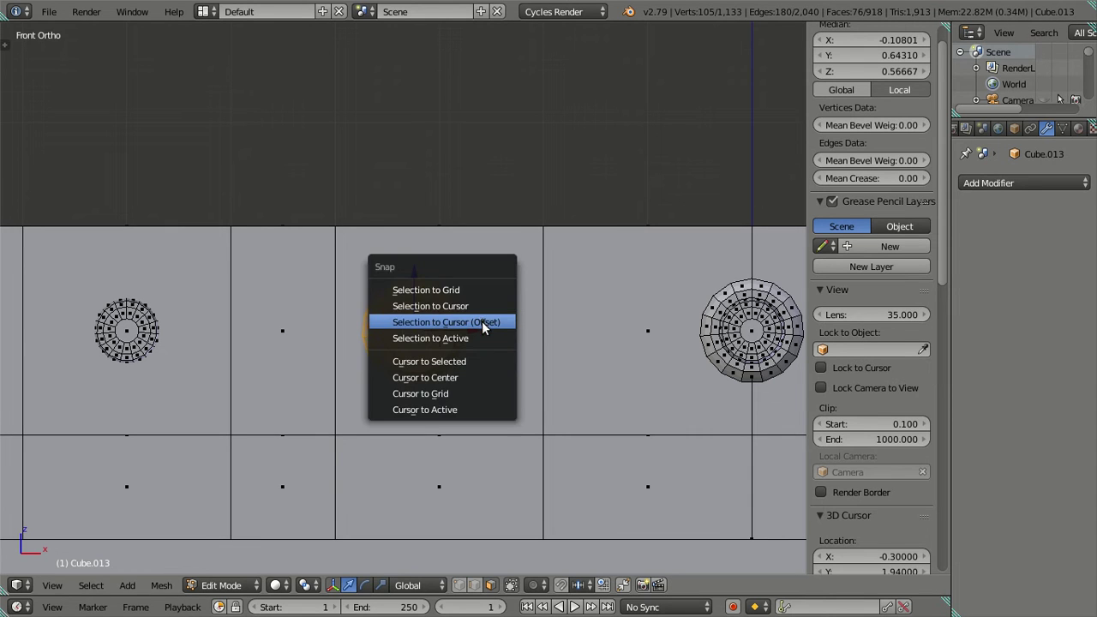
left_click(485, 319)
Place the 3D cursor at the centre of the square face left of the middle knob
middle_click_drag(587, 381, 244, 422, "shift")
key("a")
scroll(282, 382, "down", 3)
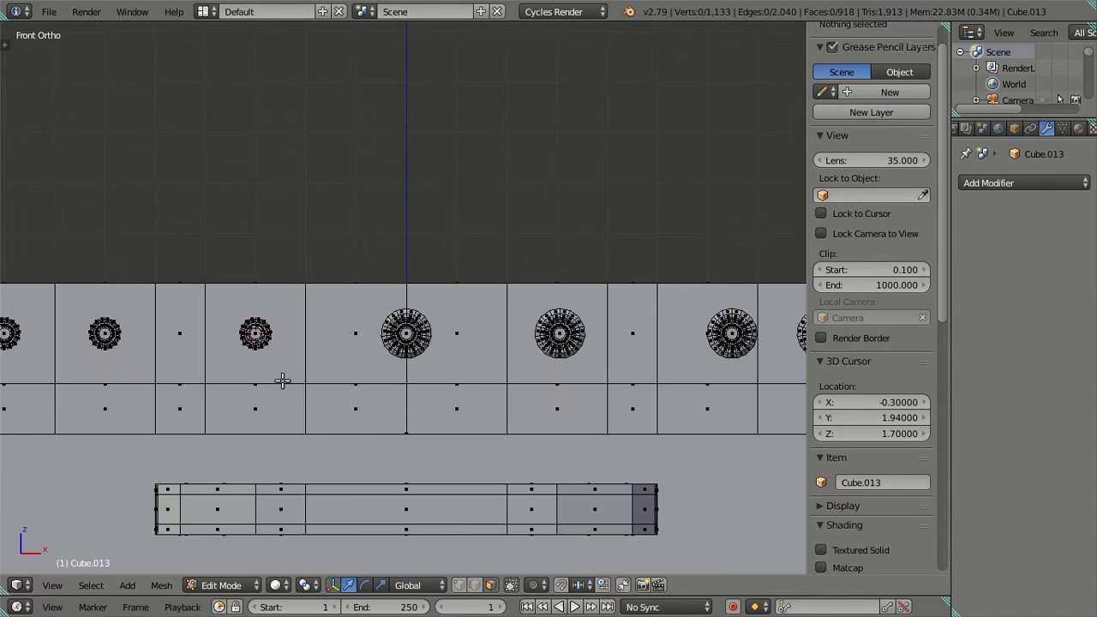
scroll(343, 366, "down", 3)
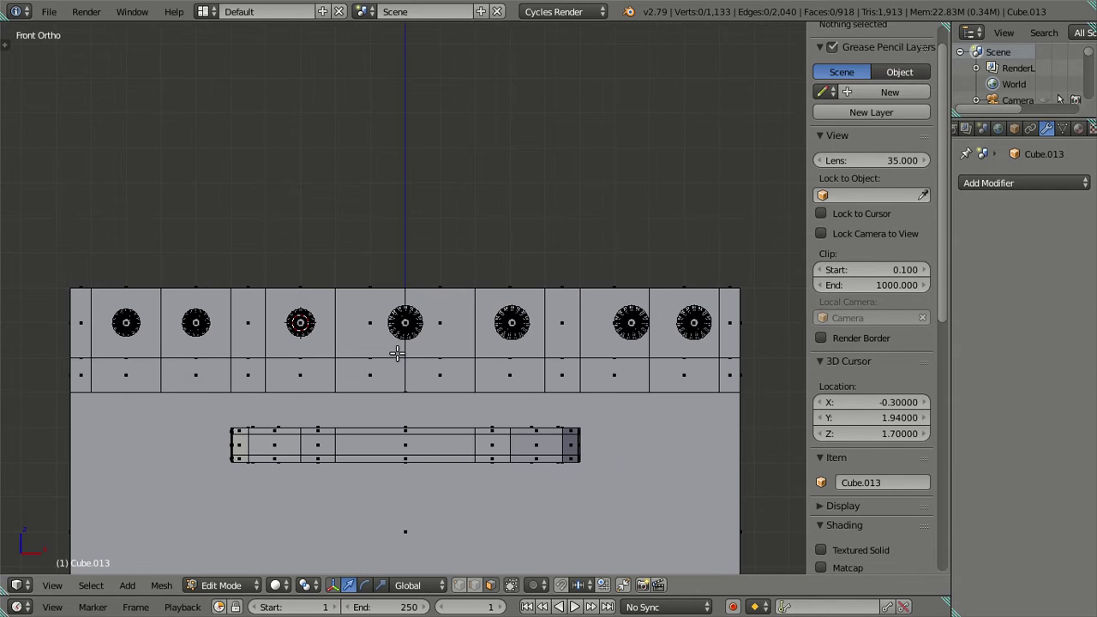
scroll(396, 353, "up", 3)
scroll(368, 356, "down", 3)
scroll(401, 324, "up", 2)
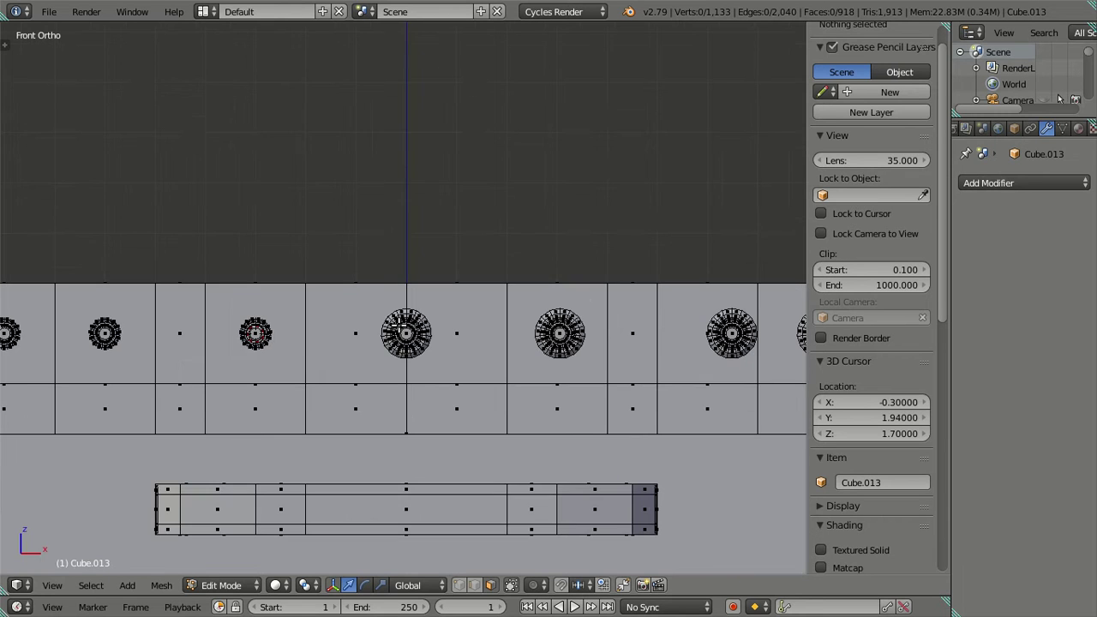
scroll(394, 328, "up", 2)
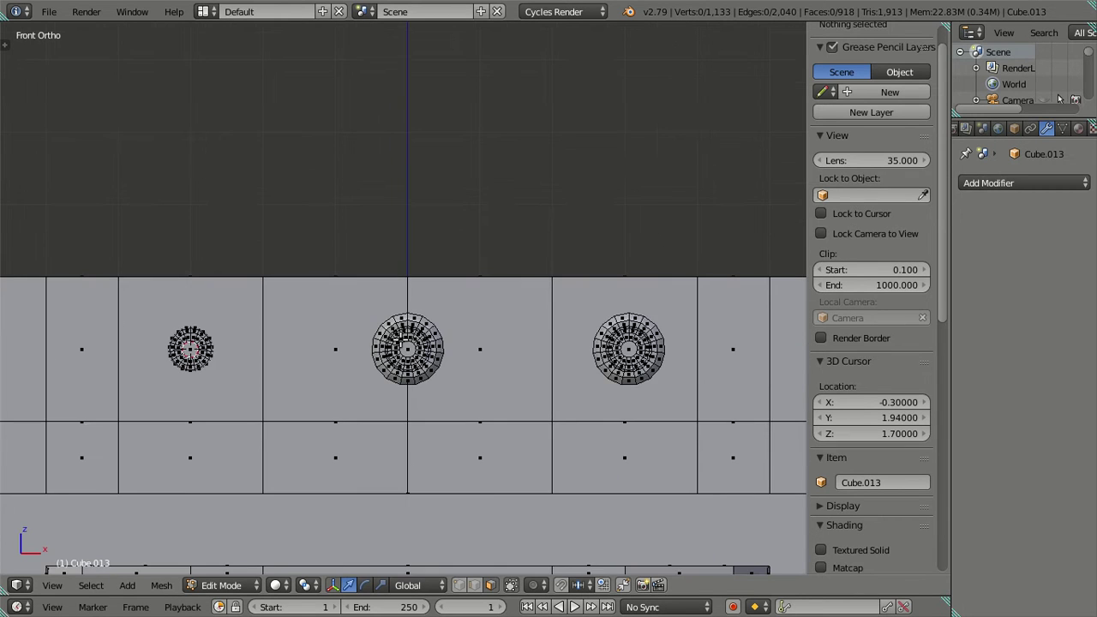
scroll(403, 347, "up", 2)
right_click(319, 395)
key("shift+s")
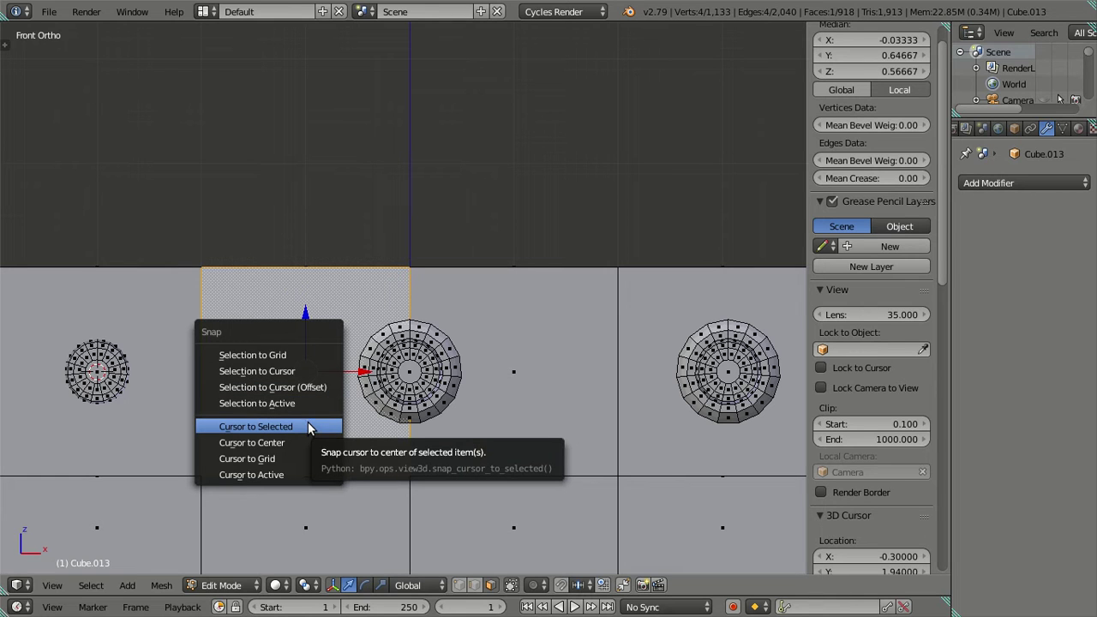
left_click(310, 427)
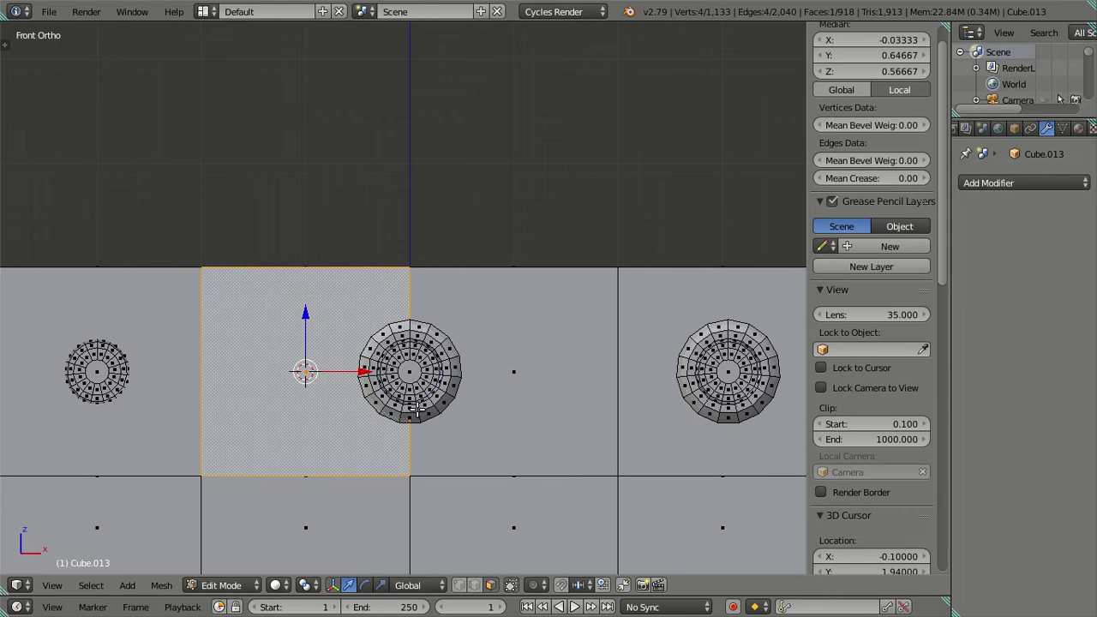
Snap the middle knob ring onto that panel centre
key("a")
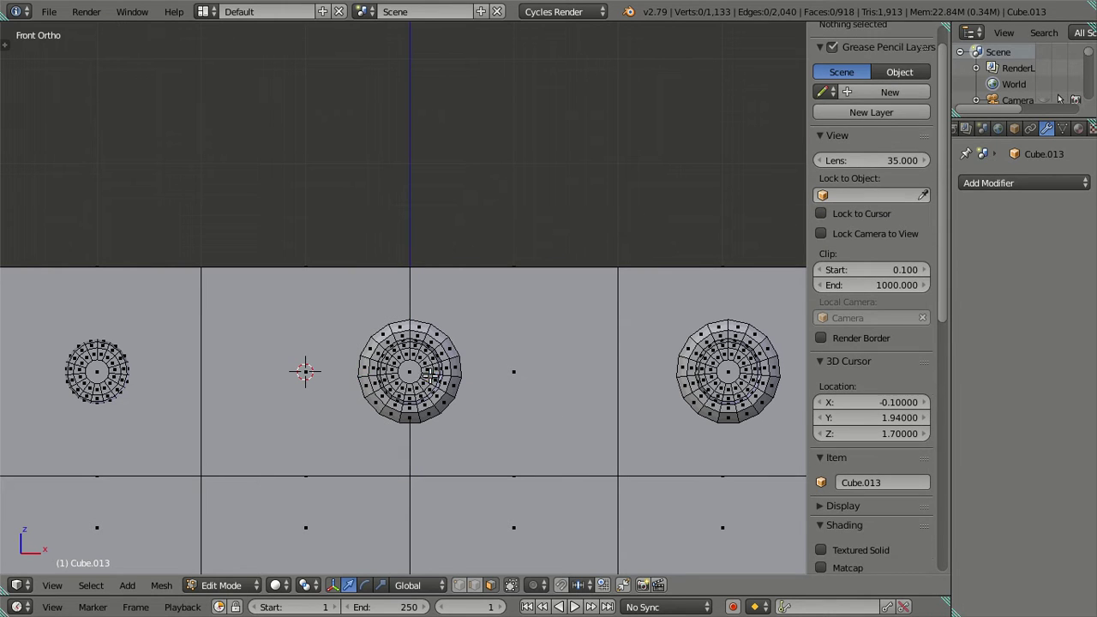
key("l")
key("shift+s")
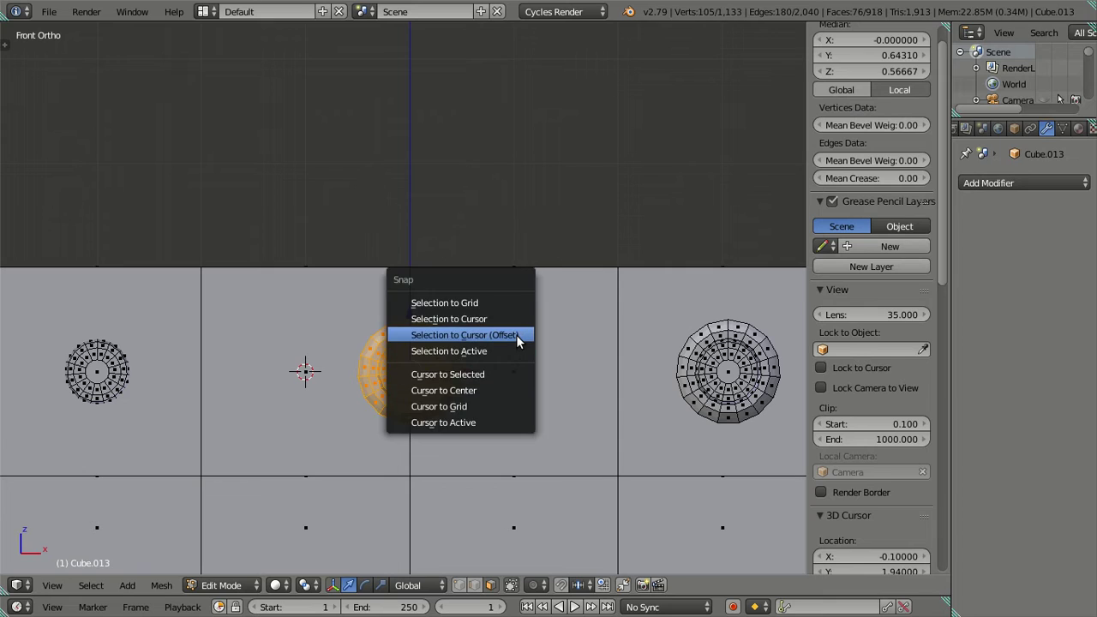
left_click(517, 340)
scroll(497, 337, "down", 3)
key("a")
Set another knob ring's Median Y depth to 0.643095 to match the others
mouse_move(568, 380)
middle_mouse_down("shift")
mouse_move(288, 371)
mouse_move(252, 422)
mouse_move(242, 336)
middle_mouse_up("shift")
key("l")
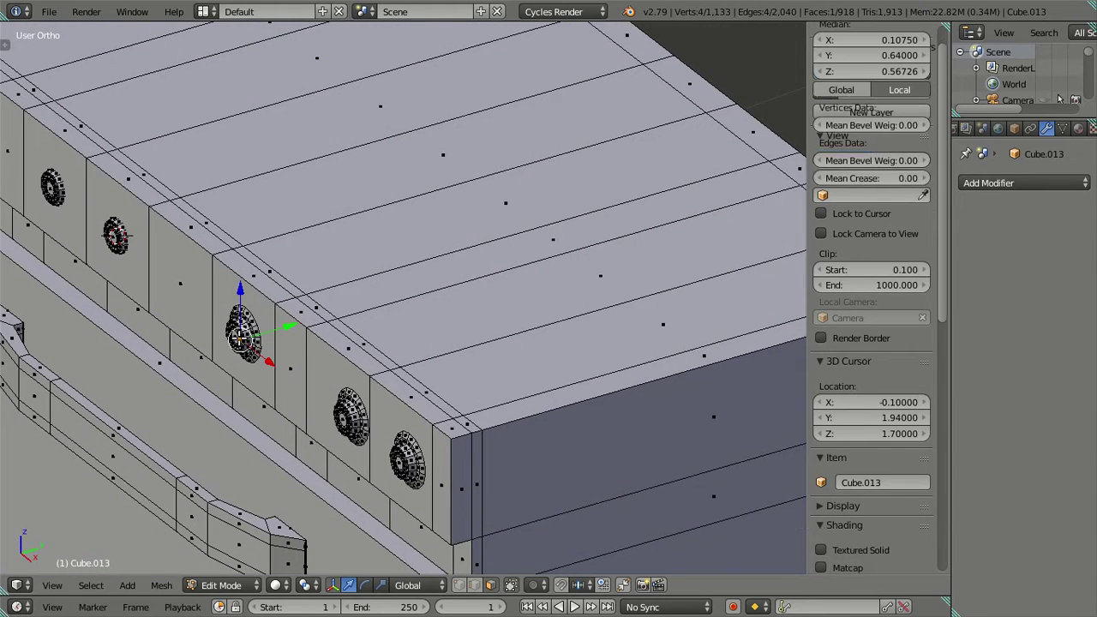
key("l")
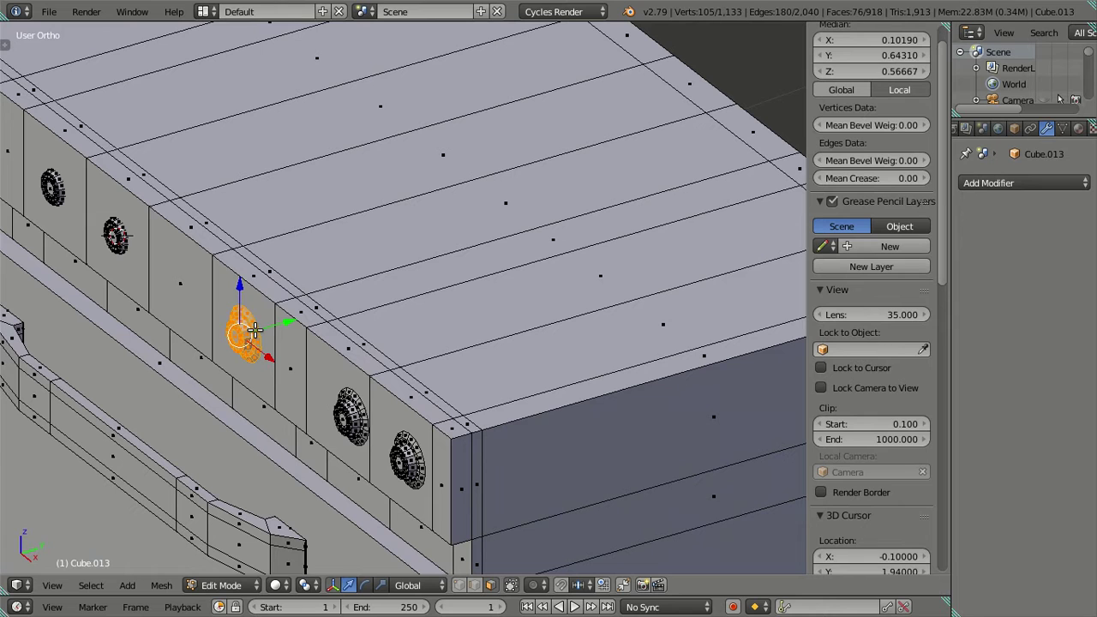
left_click(829, 55)
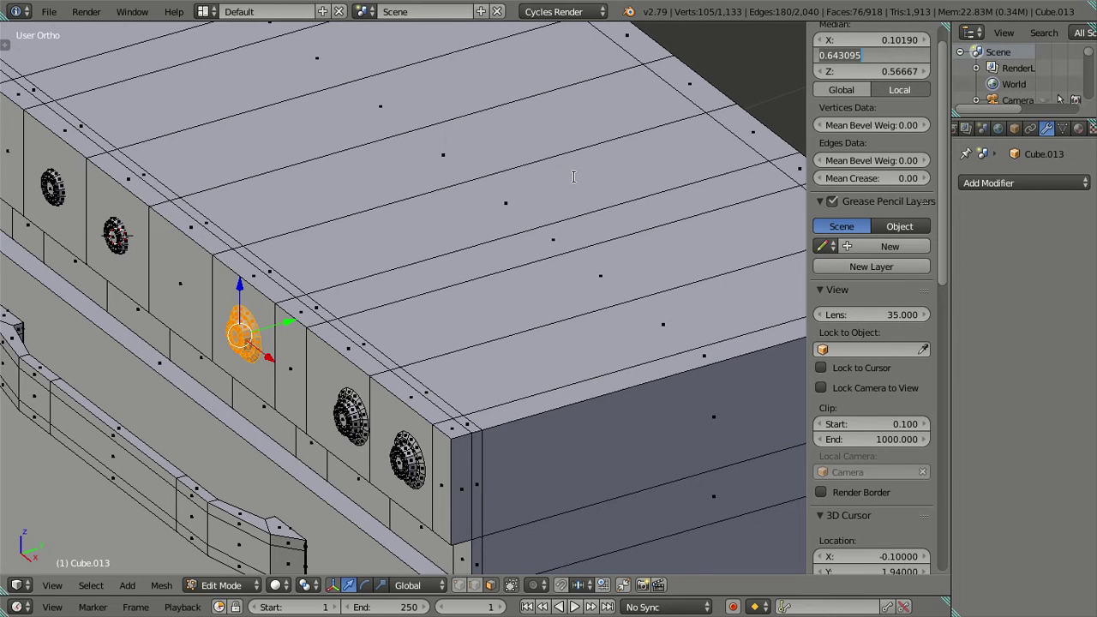
key("Return")
key("a")
Inspect the front panel in front view and wireframe, then return to solid shading
middle_click_drag(572, 178, 486, 301)
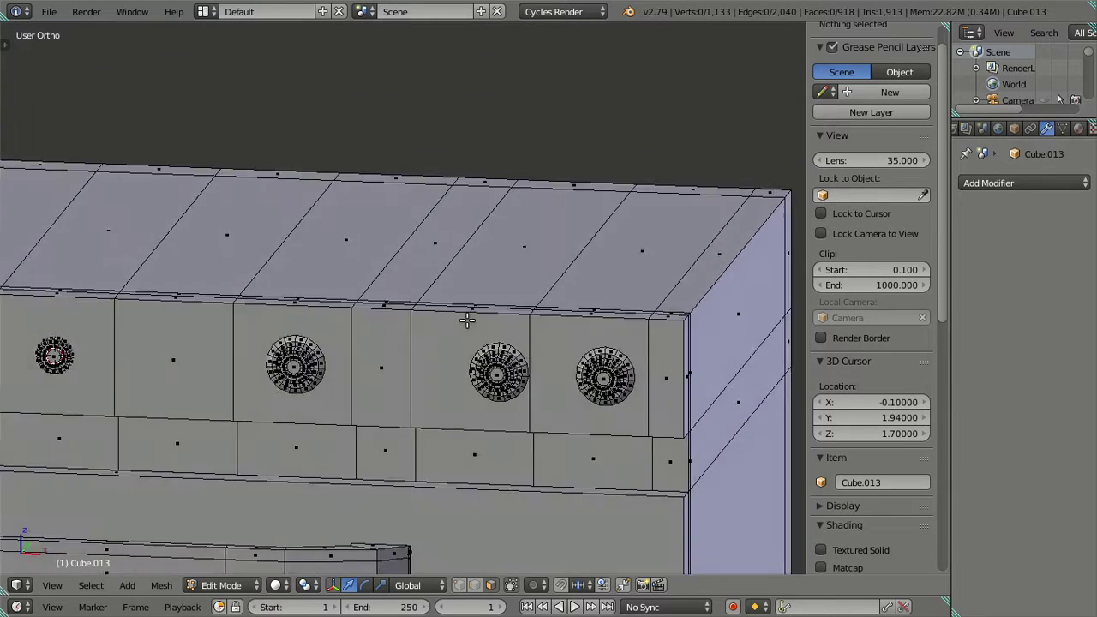
key("KP_1")
key("z")
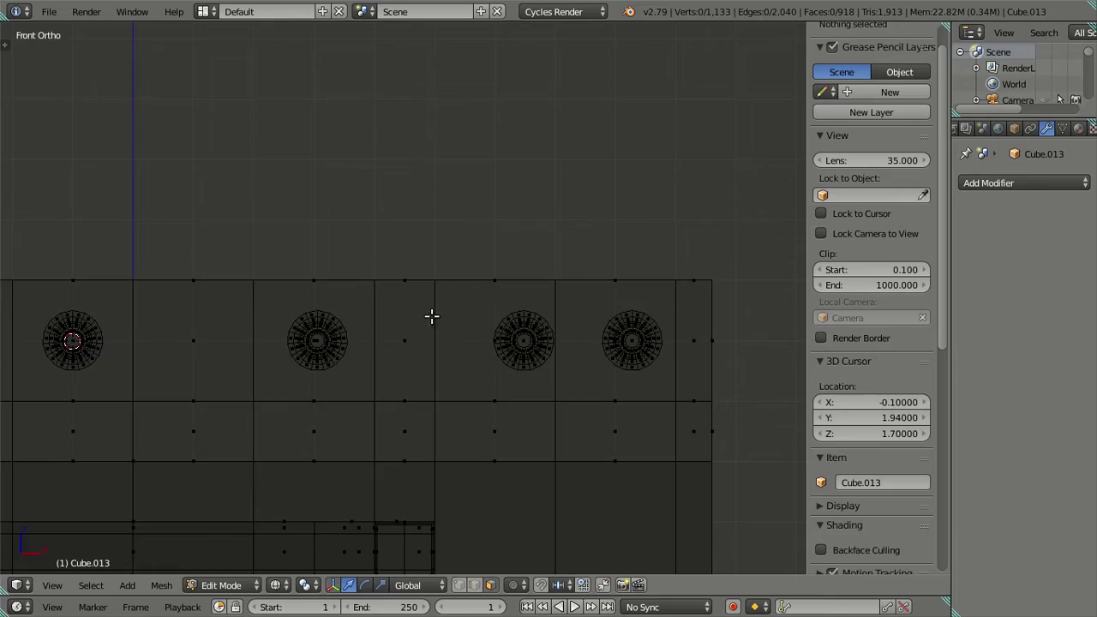
scroll(434, 334, "down", 3)
mouse_move(435, 335)
middle_mouse_down()
mouse_move(362, 386)
mouse_move(316, 385)
mouse_move(313, 398)
middle_mouse_up()
key("z")
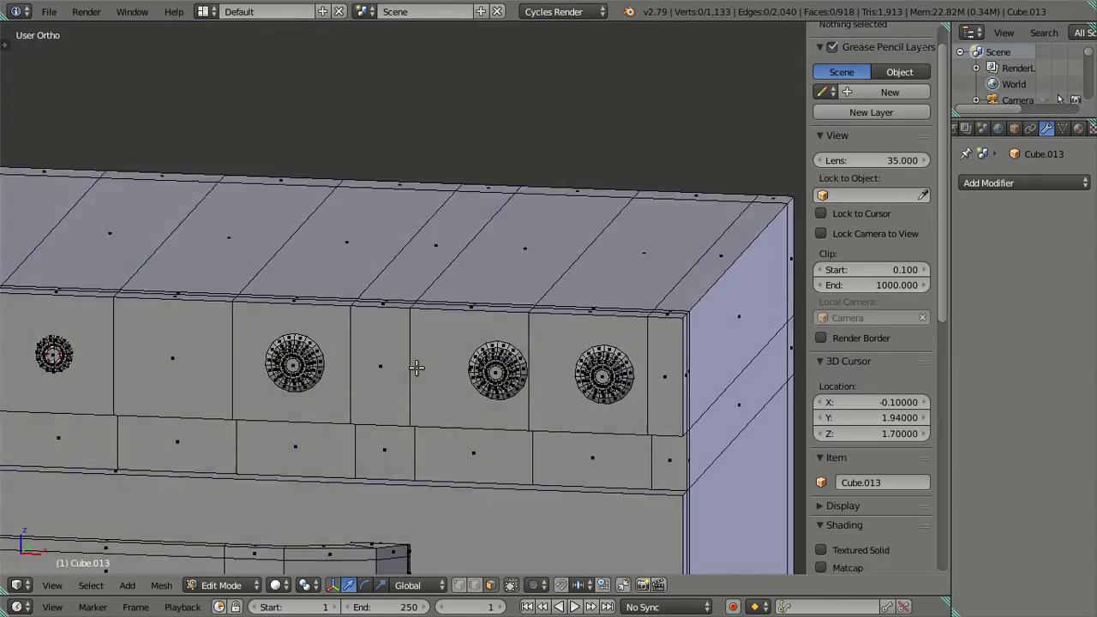
scroll(313, 398, "up", 3)
Centre the left knob ring on its square panel face
left_click(316, 391)
left_click(319, 370)
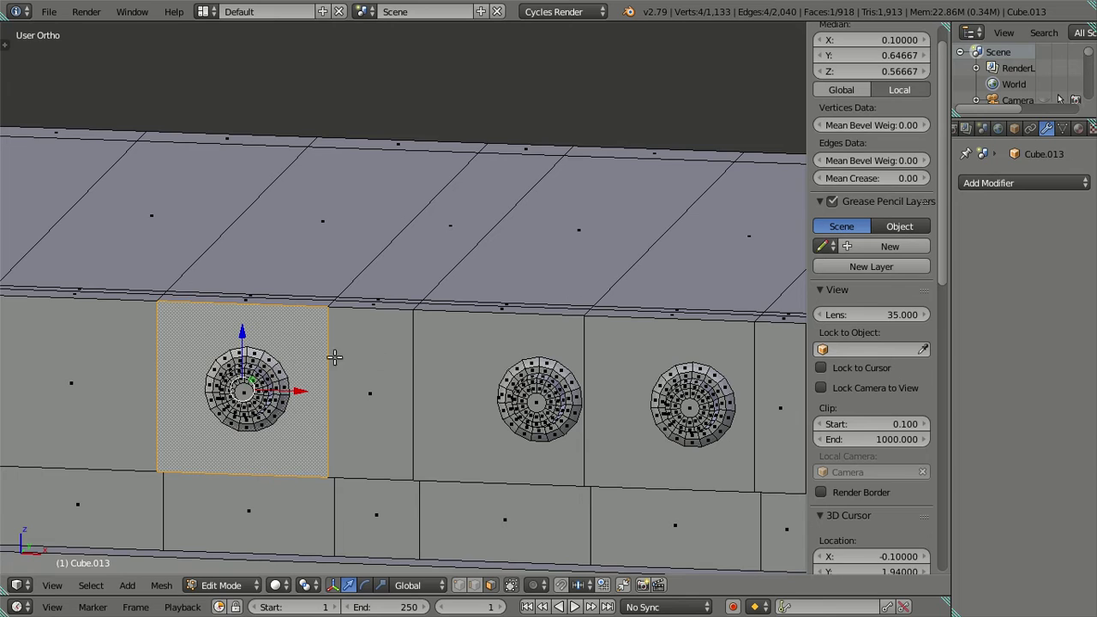
key("shift+s")
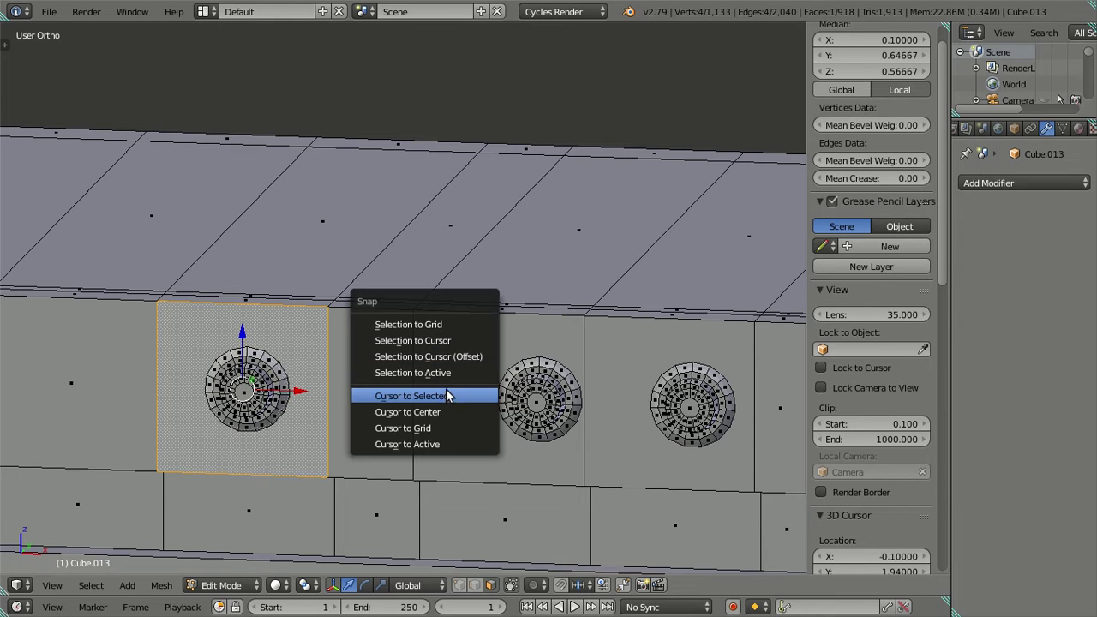
left_click(446, 388)
key("ctrl+z")
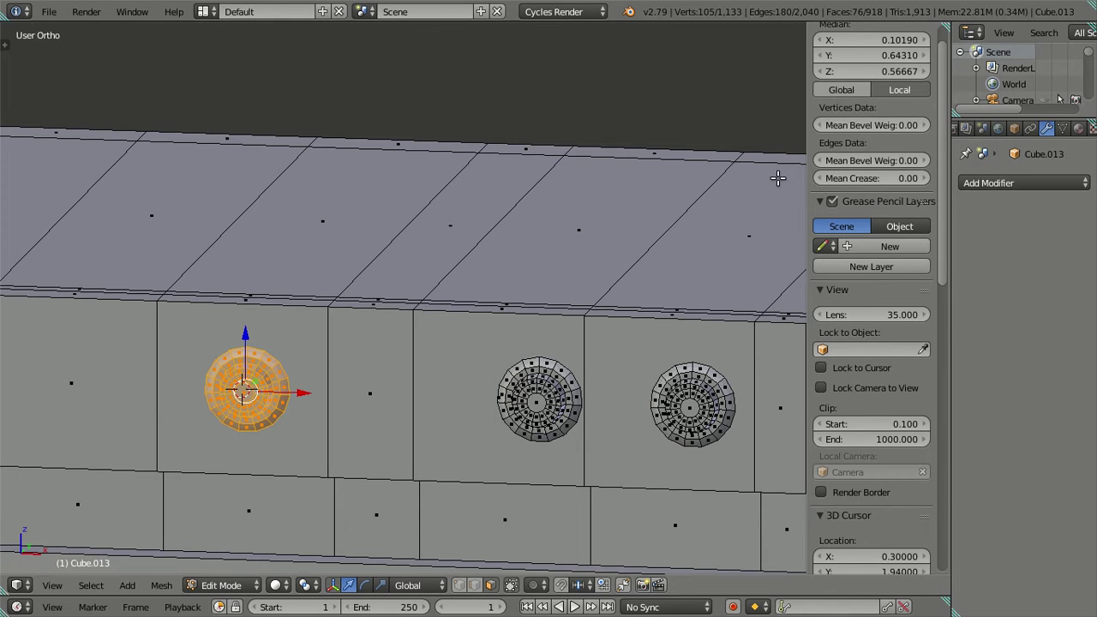
key("shift+s")
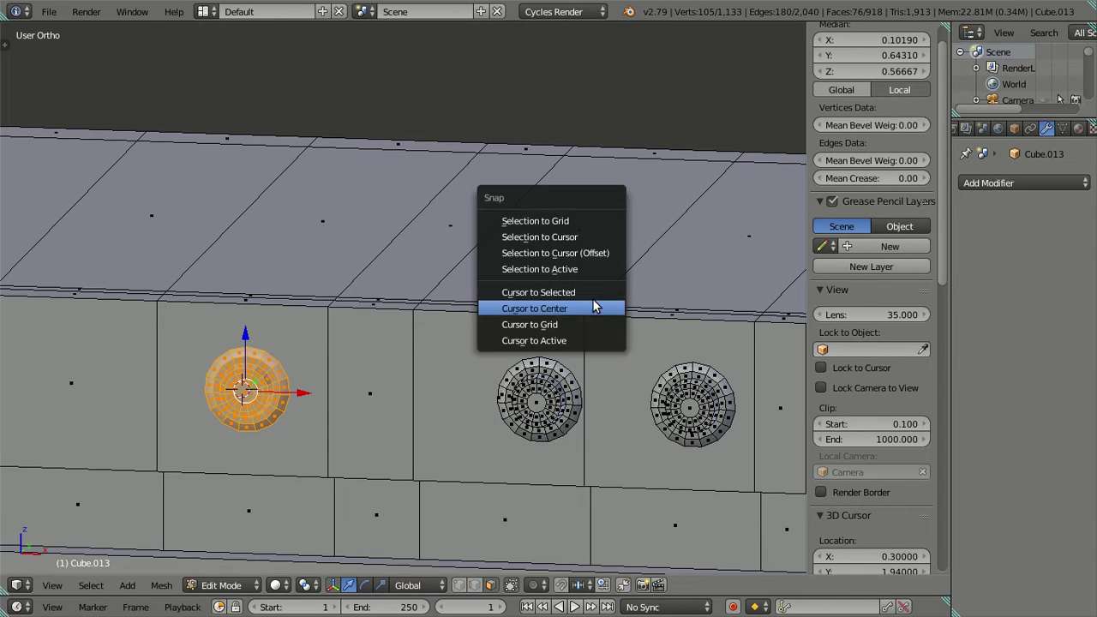
left_click(580, 256)
In front view, put the 3D cursor at the centre of the middle ring's square panel
key("KP_1")
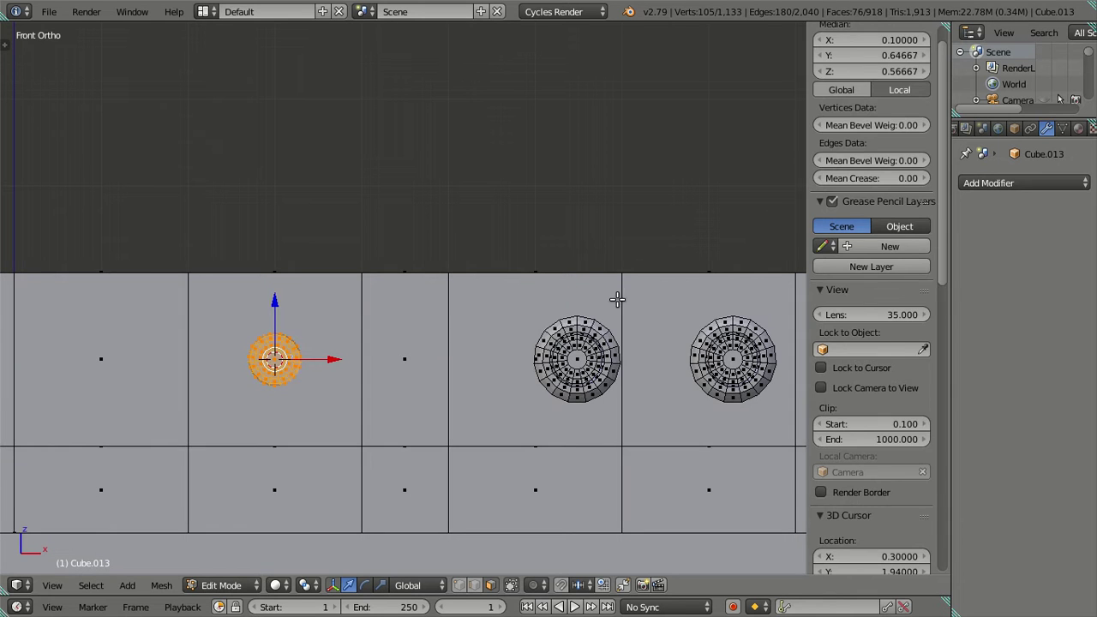
key("a")
right_click(495, 375)
key("z")
right_click(500, 357)
key("a")
right_click(506, 361)
key("shift+s")
left_click(487, 388)
Snap the middle knob ring onto that panel centre
middle_click_drag(526, 361, 437, 360, "shift")
key("a")
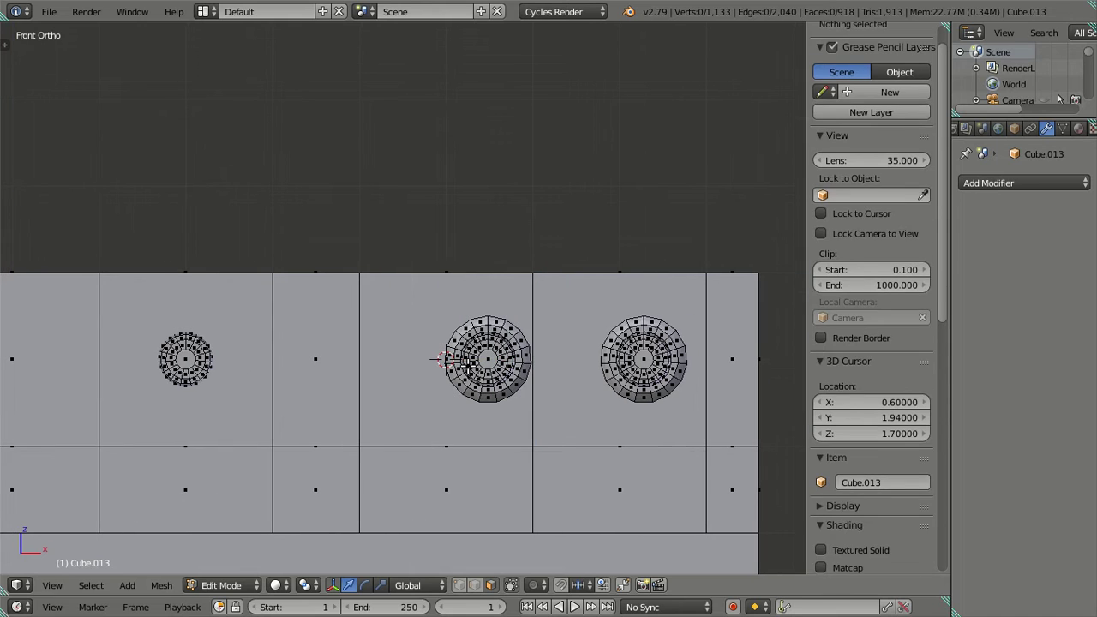
key("l")
key("shift+s")
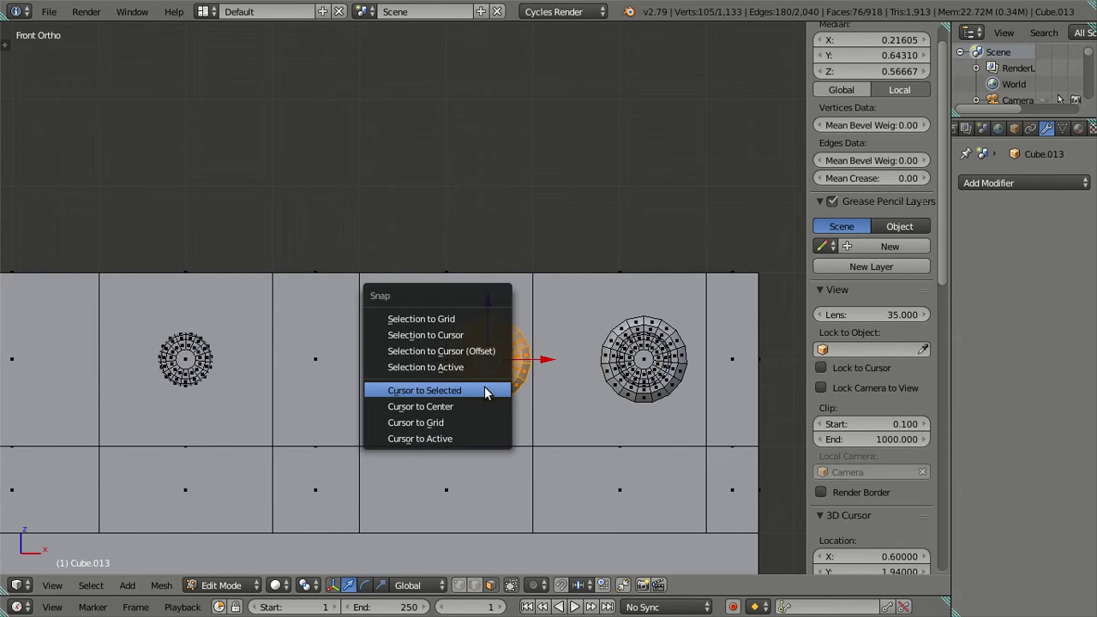
left_click(476, 348)
Centre the right knob ring on its square panel, redoing one wrong snap
key("a")
right_click(562, 374)
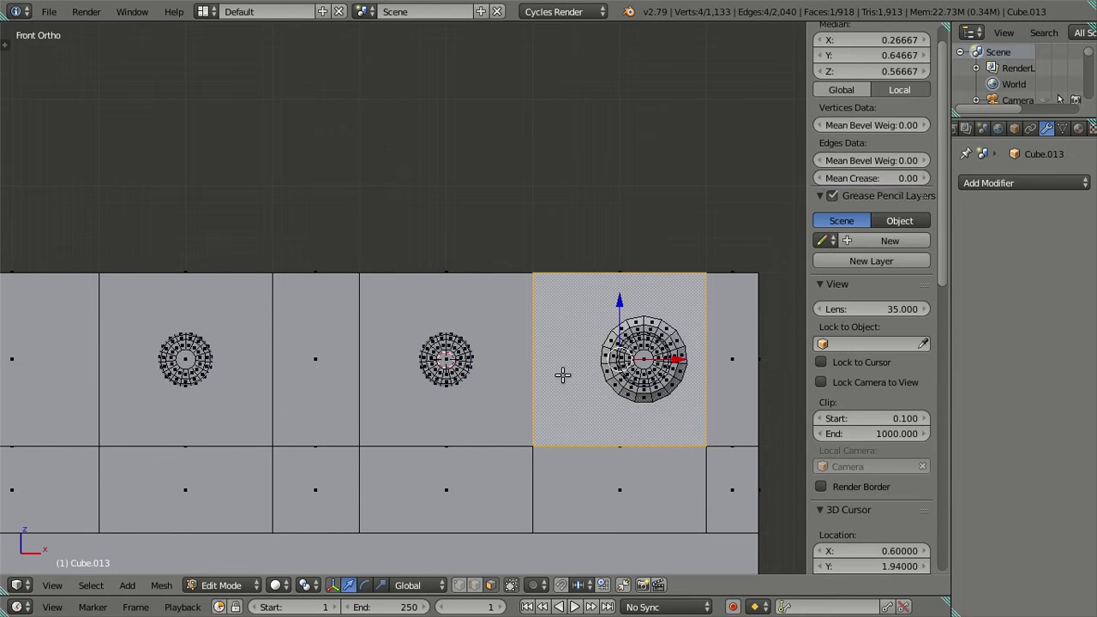
key("shift+s")
left_click(540, 415)
key("a")
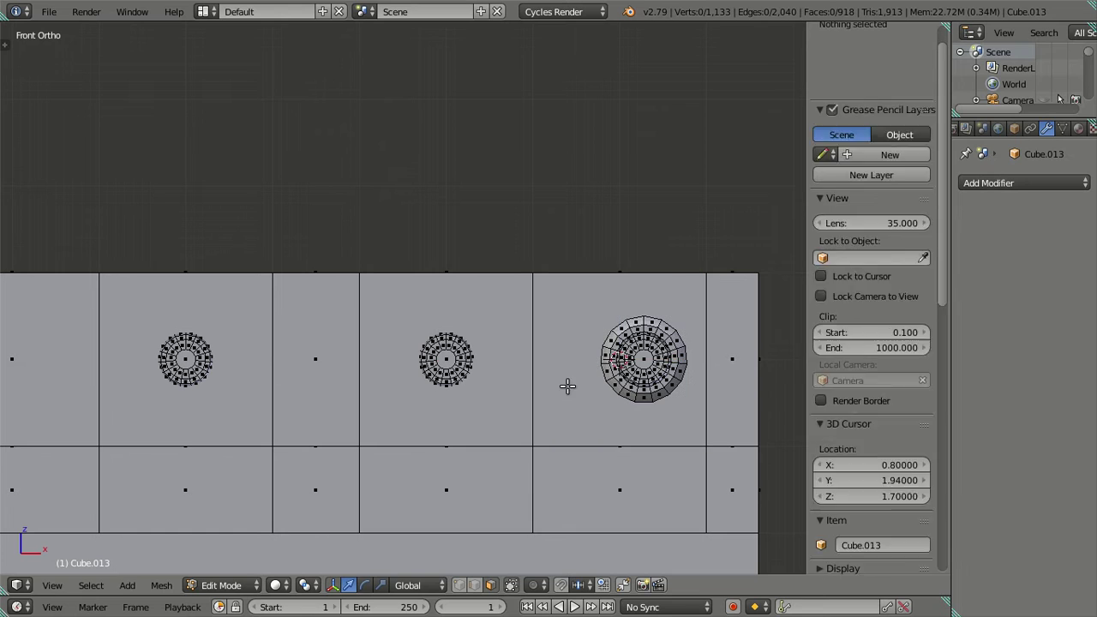
key("l")
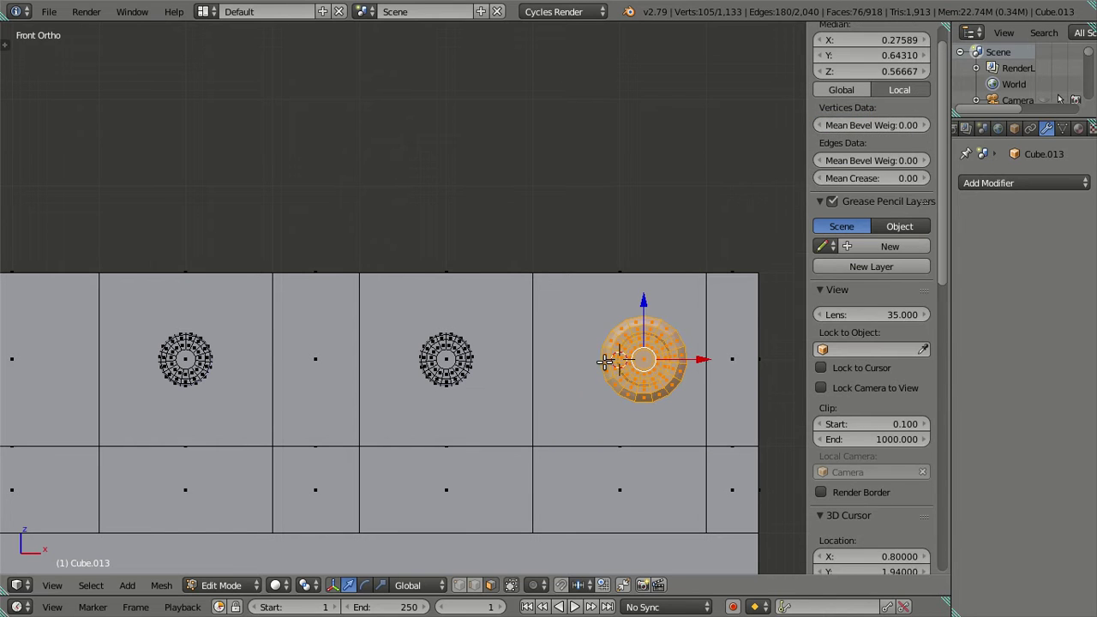
key("shift+s")
left_click(588, 310)
key("ctrl+z")
key("shift+s")
left_click(598, 361)
Clear the selection, orbit to check the knobs, and switch to edge select mode
scroll(537, 382, "down", 2)
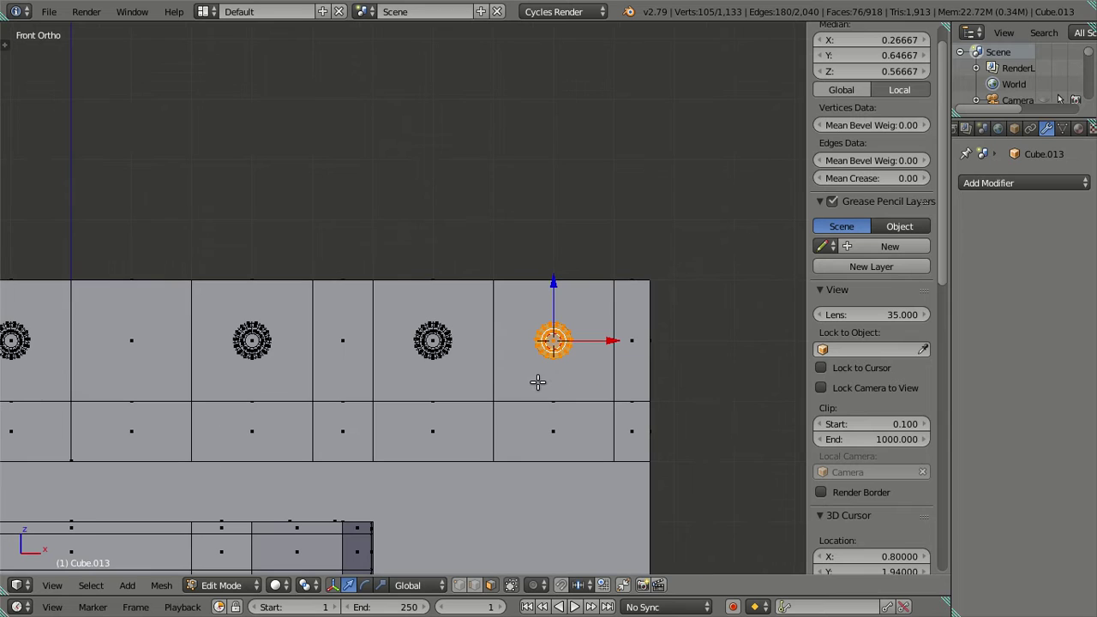
right_click(430, 402)
key("a")
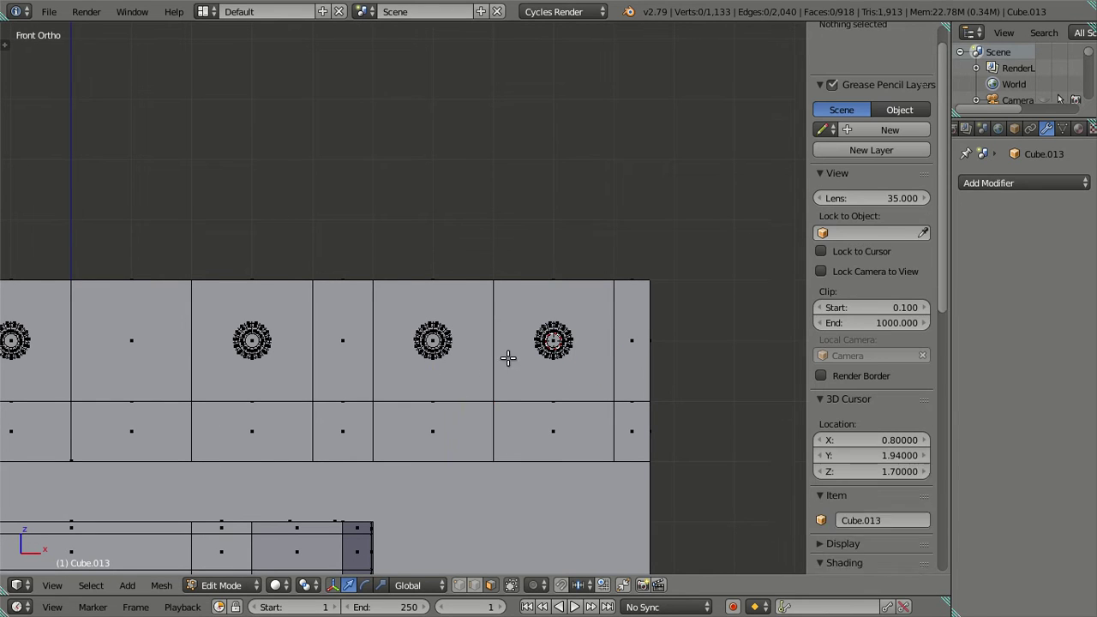
key("z")
mouse_move(555, 353)
middle_mouse_down()
mouse_move(529, 385)
mouse_move(480, 401)
middle_mouse_up()
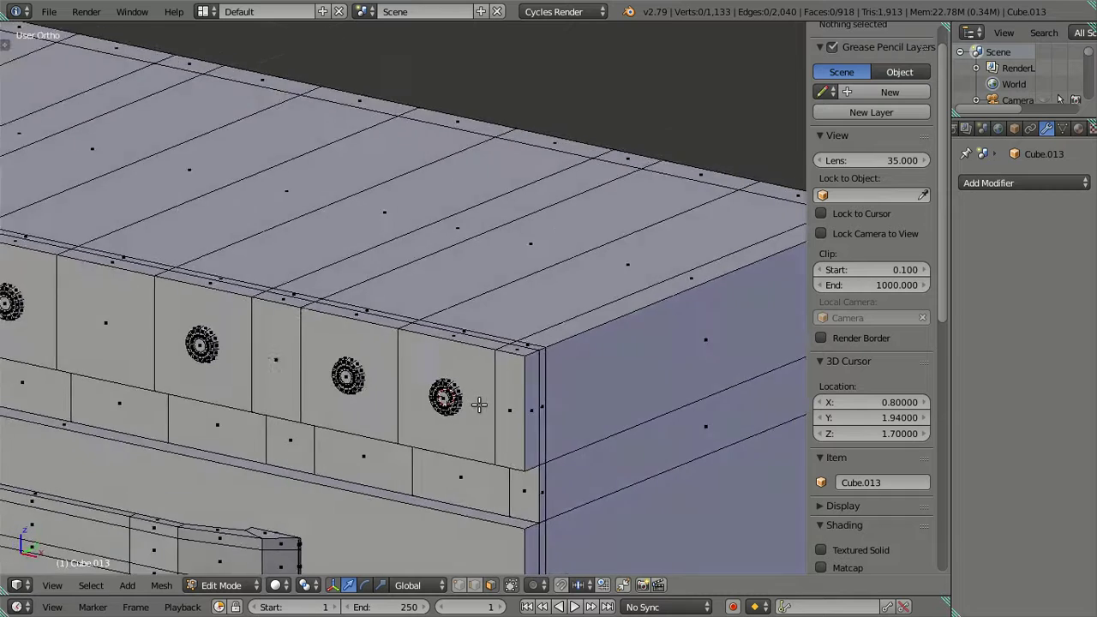
key("z")
left_click(473, 584)
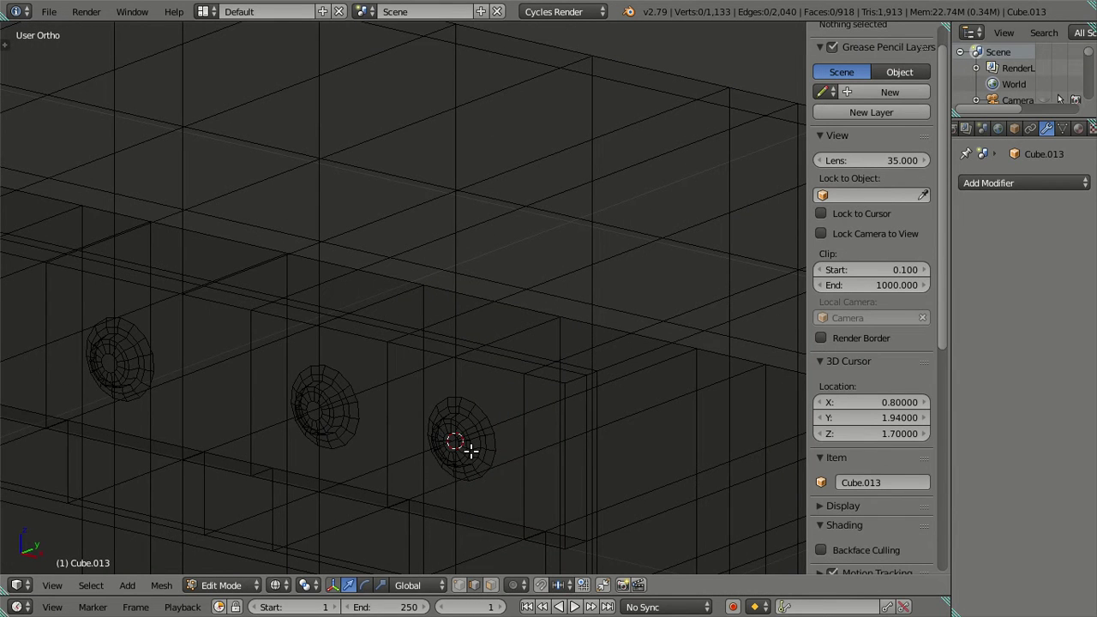
key("KP_1")
middle_click_drag(344, 384, 523, 367, "shift")
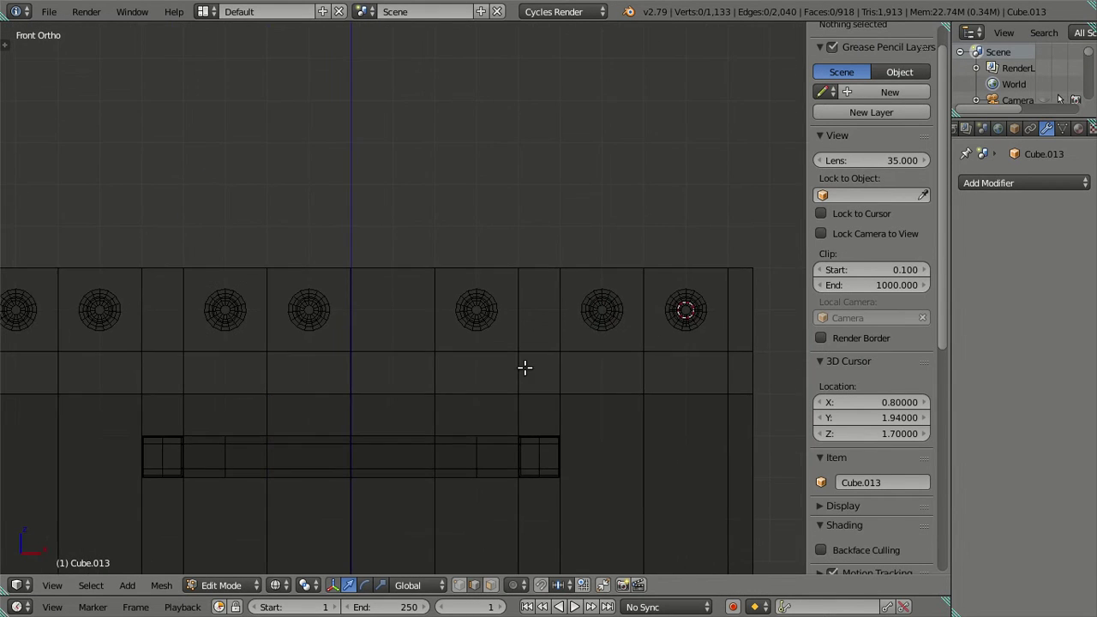
scroll(472, 368, "down", 2)
scroll(418, 385, "up", 2)
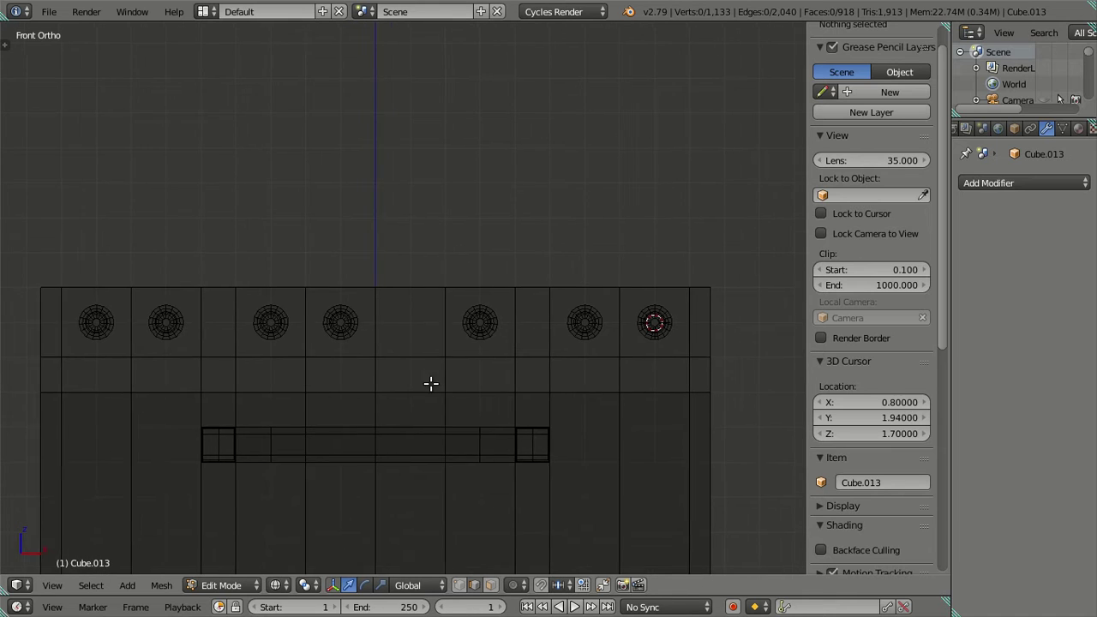
middle_click_drag(418, 385, 444, 379, "shift")
key("l")
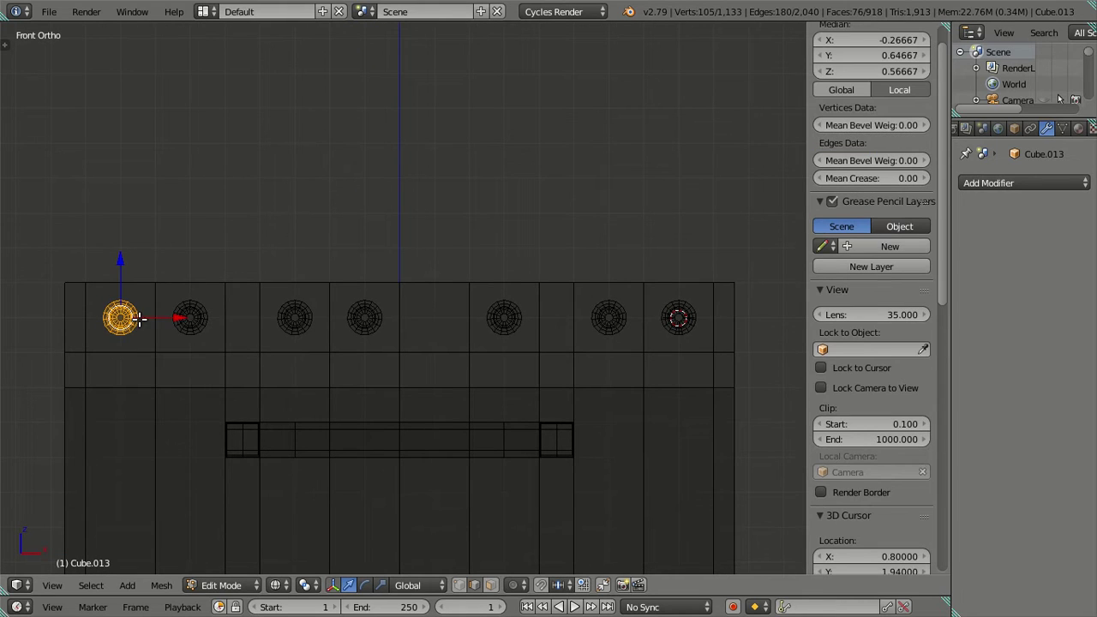
key("l")
key("l")
key("l")
key("l")
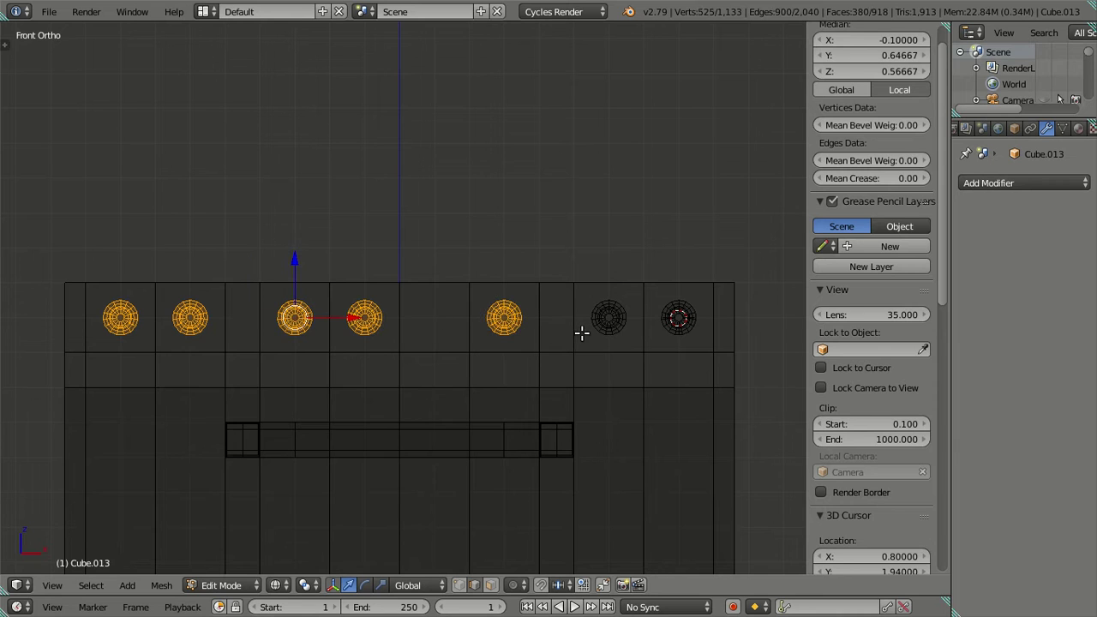
key("l")
key("l")
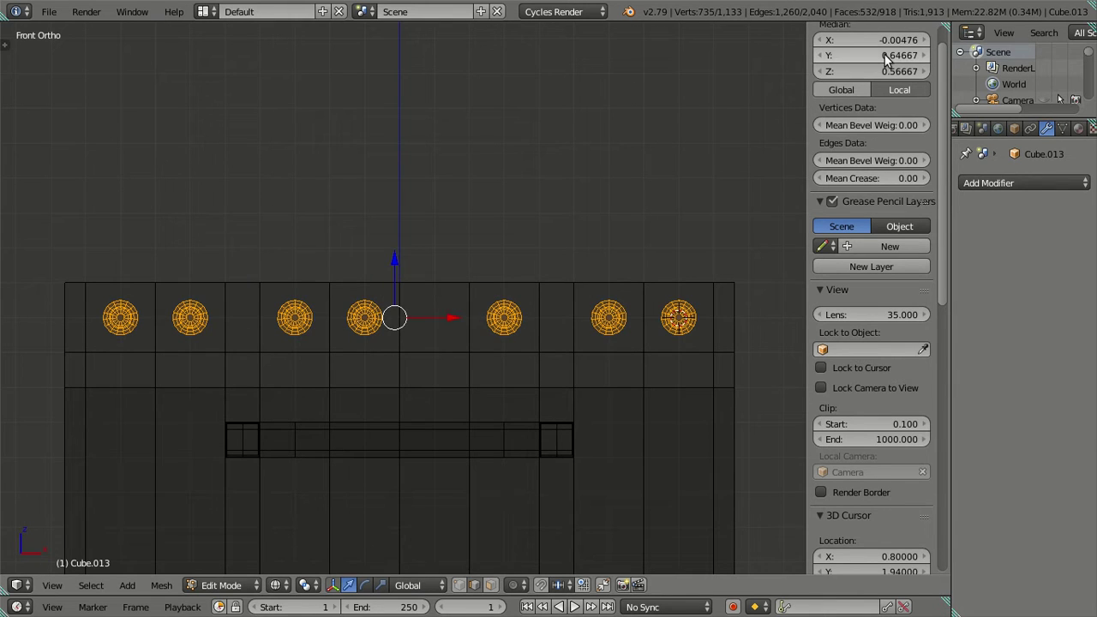
key("a")
mouse_move(619, 343)
middle_mouse_down()
mouse_move(517, 392)
mouse_move(366, 390)
mouse_move(353, 420)
mouse_move(491, 367)
mouse_move(519, 382)
mouse_move(522, 417)
mouse_move(497, 388)
mouse_move(387, 374)
mouse_move(413, 332)
mouse_move(229, 370)
middle_mouse_up()
key("z")
key("Tab")
scroll(506, 375, "up", 2)
scroll(362, 377, "up", 3)
key("Tab")
mouse_move(435, 399)
middle_mouse_down()
mouse_move(409, 396)
mouse_move(445, 396)
mouse_move(470, 368)
middle_mouse_up()
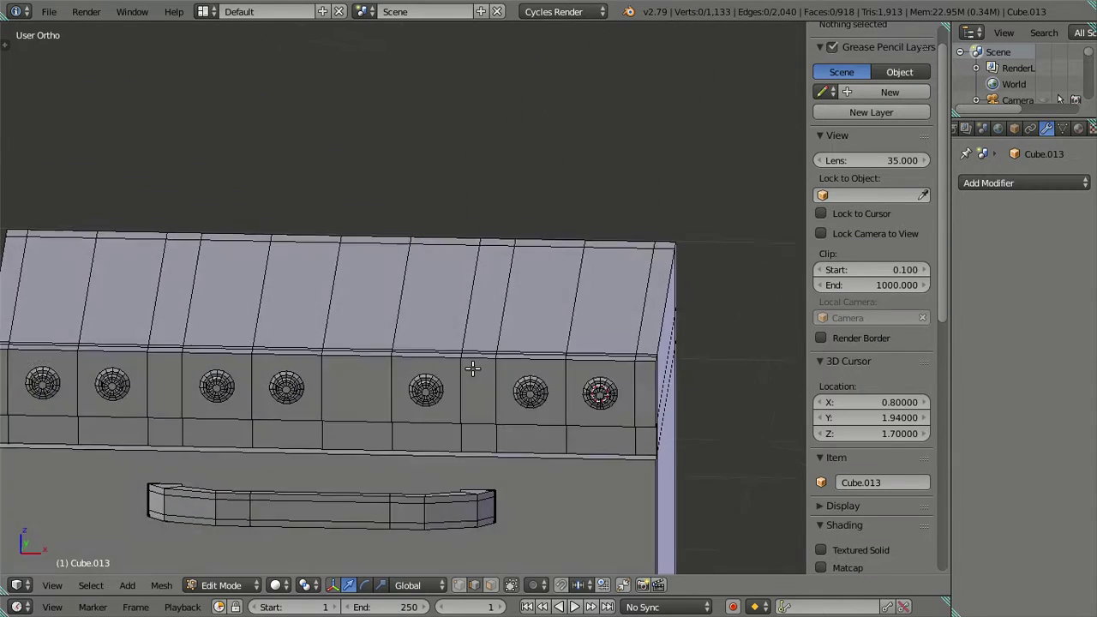
In front view, select the knob panel's vertical edge loops and dissolve them
right_click(555, 314, "alt")
key("KP_1")
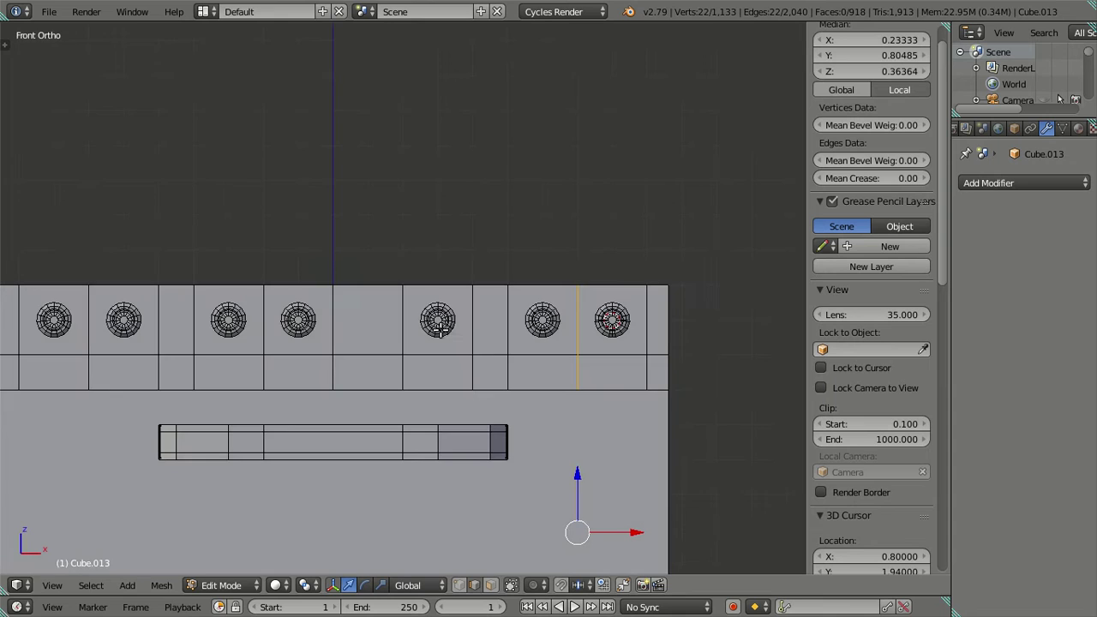
right_click(508, 323, "alt+shift")
right_click(473, 321, "alt+shift")
right_click(393, 314, "alt+shift")
right_click(262, 316, "alt+shift")
right_click(190, 306, "alt+shift")
right_click(150, 315, "alt+shift")
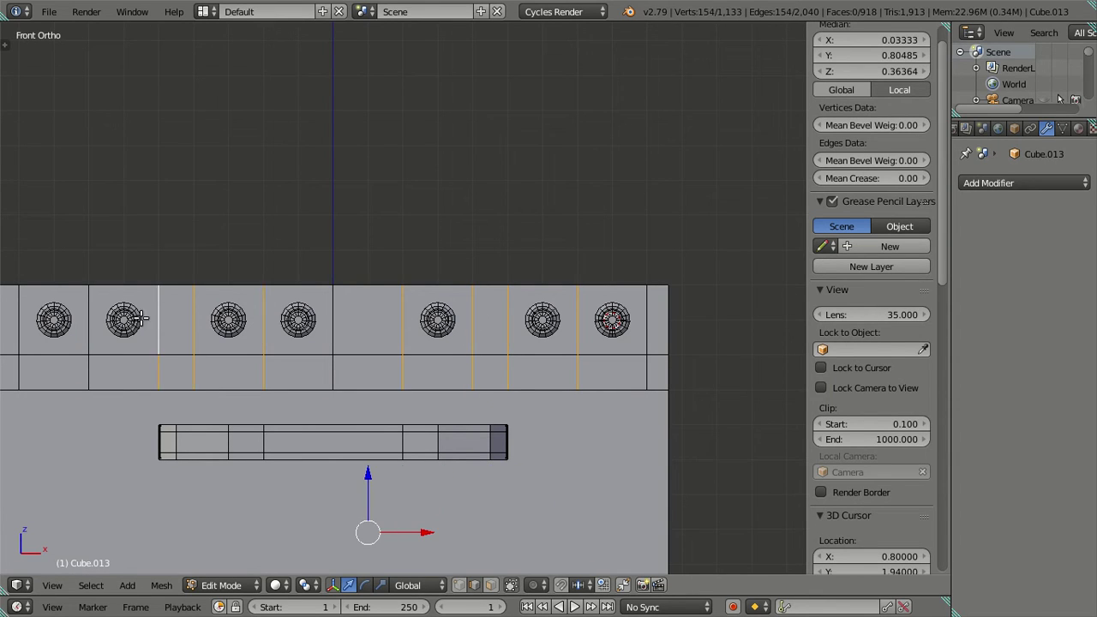
right_click(94, 316, "alt+shift")
scroll(43, 323, "down", 2)
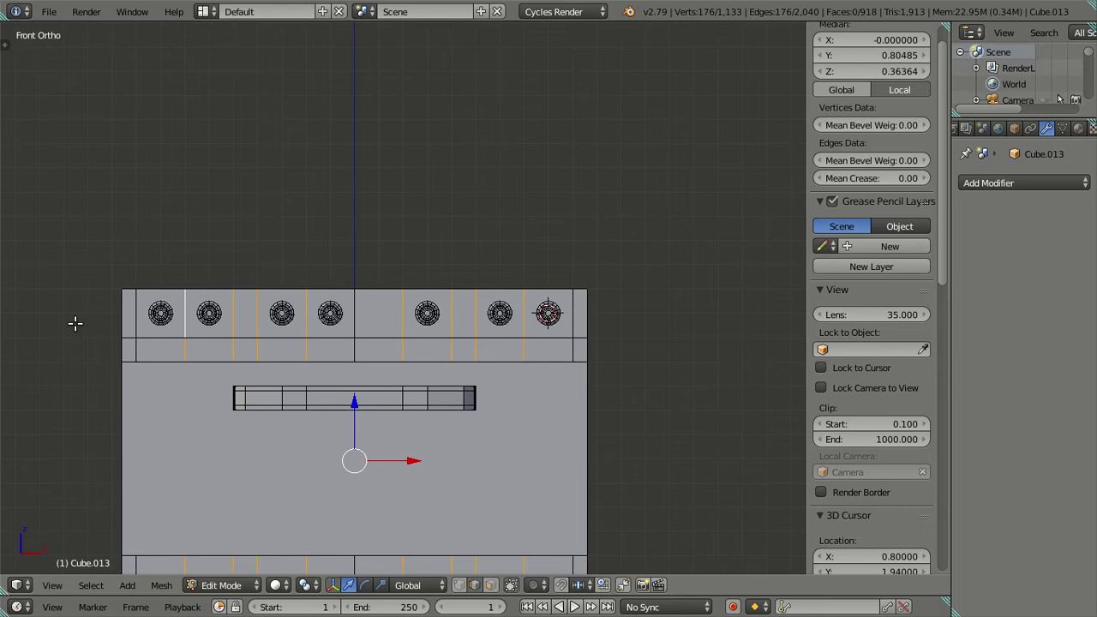
key("x")
left_click(596, 340)
Delete the faces of the two knobs flanking the panel's centre divide
mouse_move(595, 340)
middle_mouse_down()
mouse_move(506, 348)
mouse_move(465, 390)
mouse_move(404, 399)
middle_mouse_up()
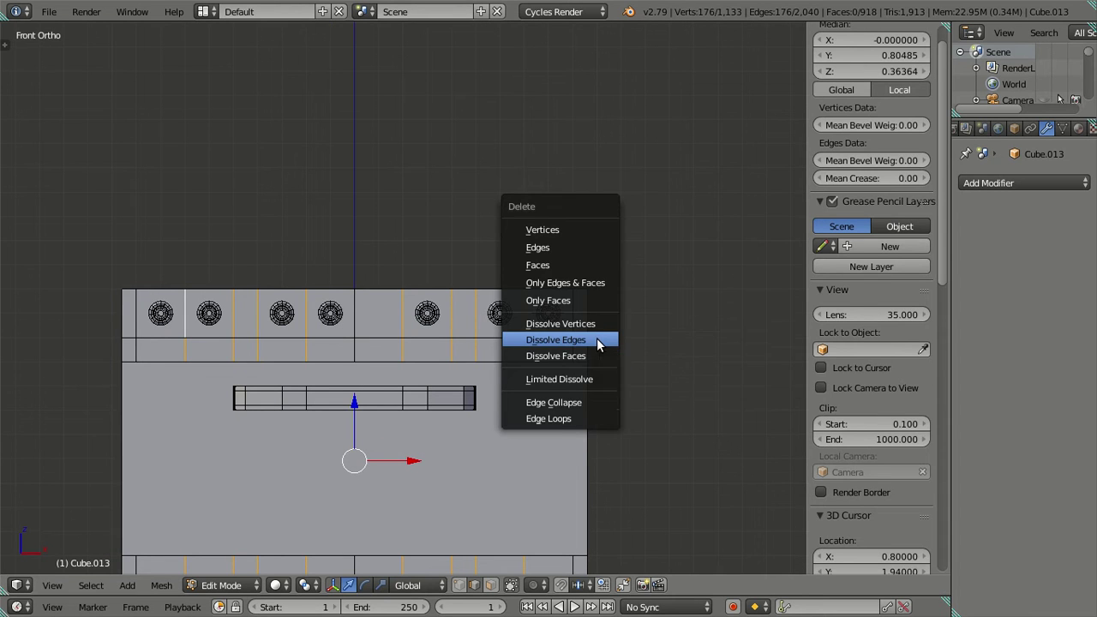
scroll(403, 399, "up", 2)
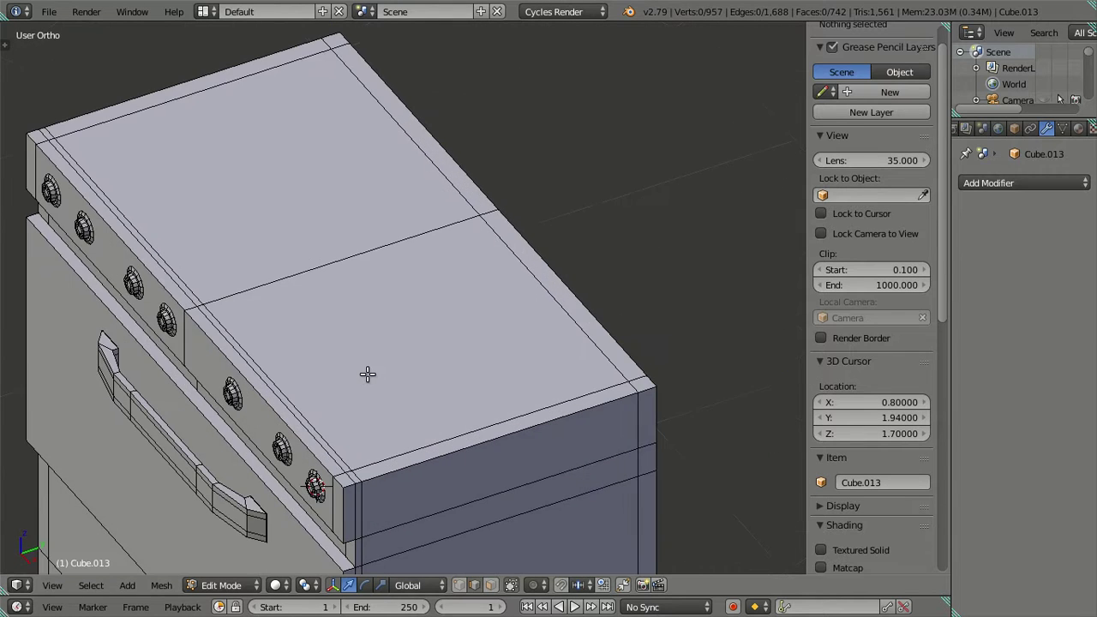
middle_click_drag(372, 363, 333, 312)
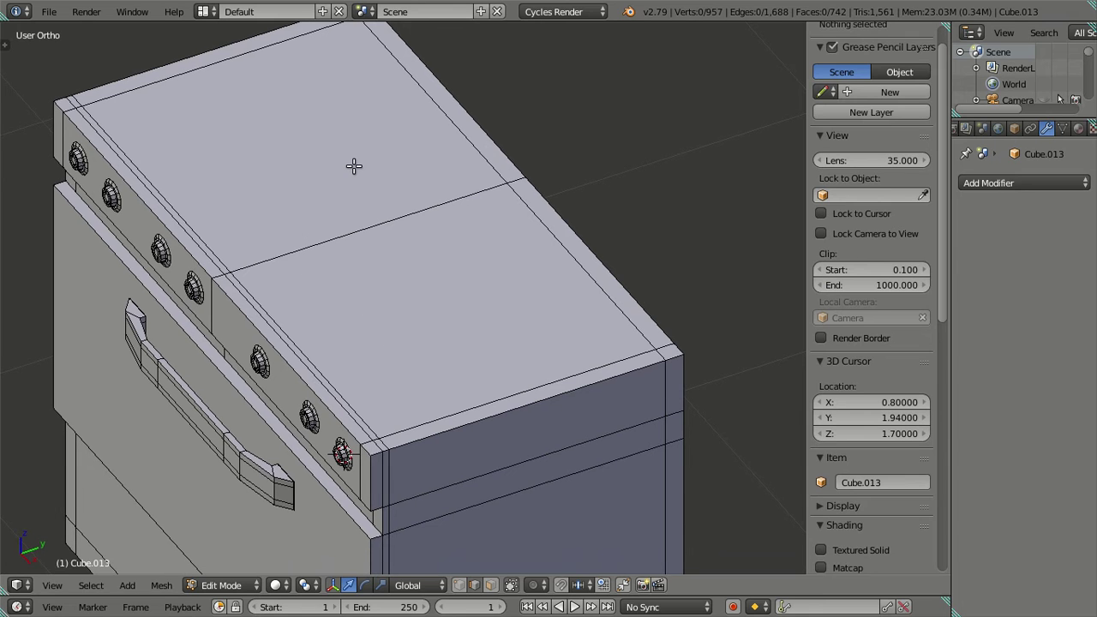
scroll(383, 225, "down", 2)
mouse_move(396, 230)
middle_mouse_down()
mouse_move(455, 213)
mouse_move(480, 252)
middle_mouse_up()
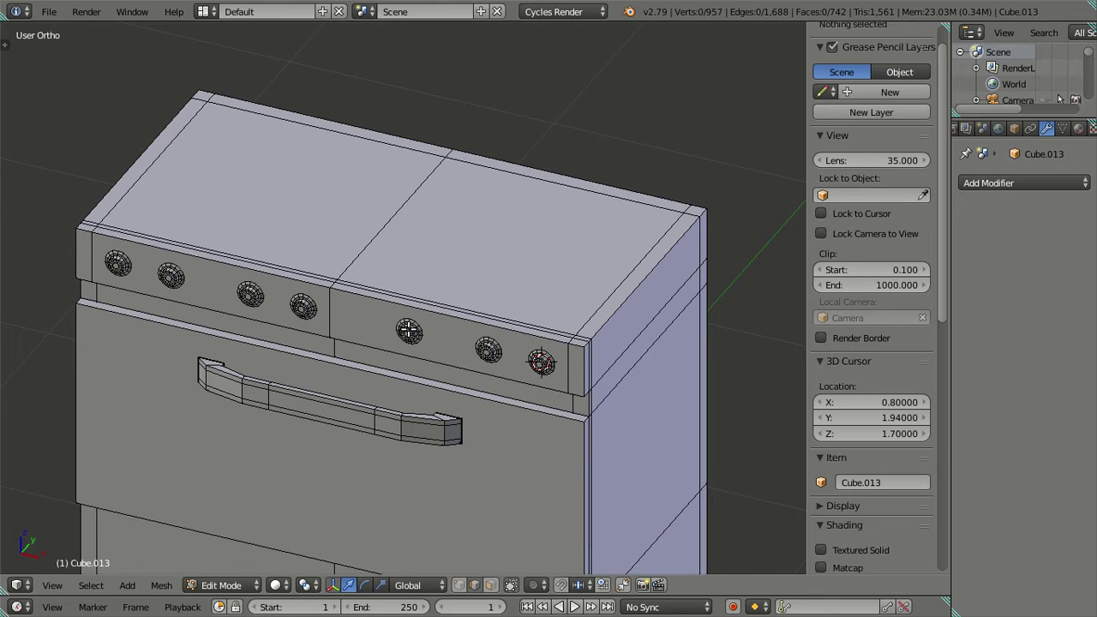
scroll(317, 323, "up", 1)
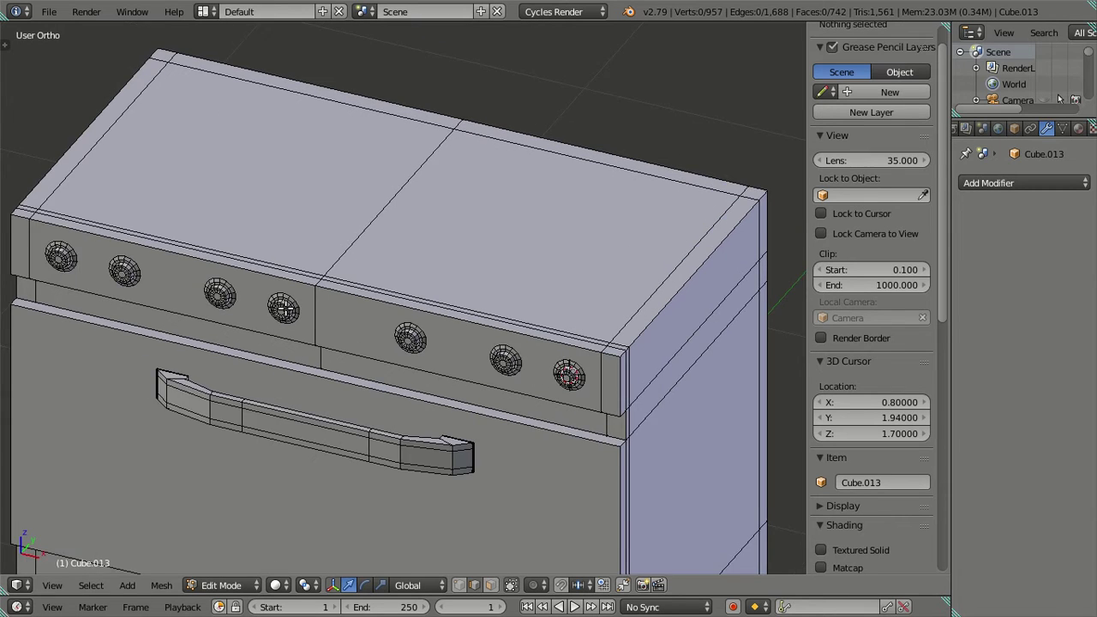
scroll(286, 308, "up", 1)
key("l")
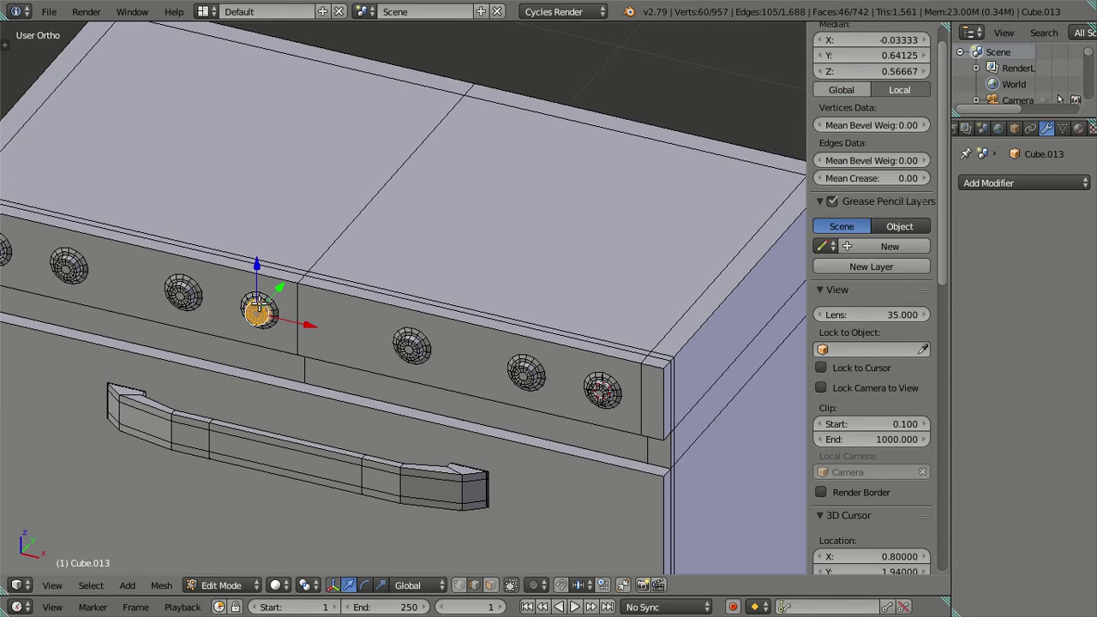
key("l")
key("l")
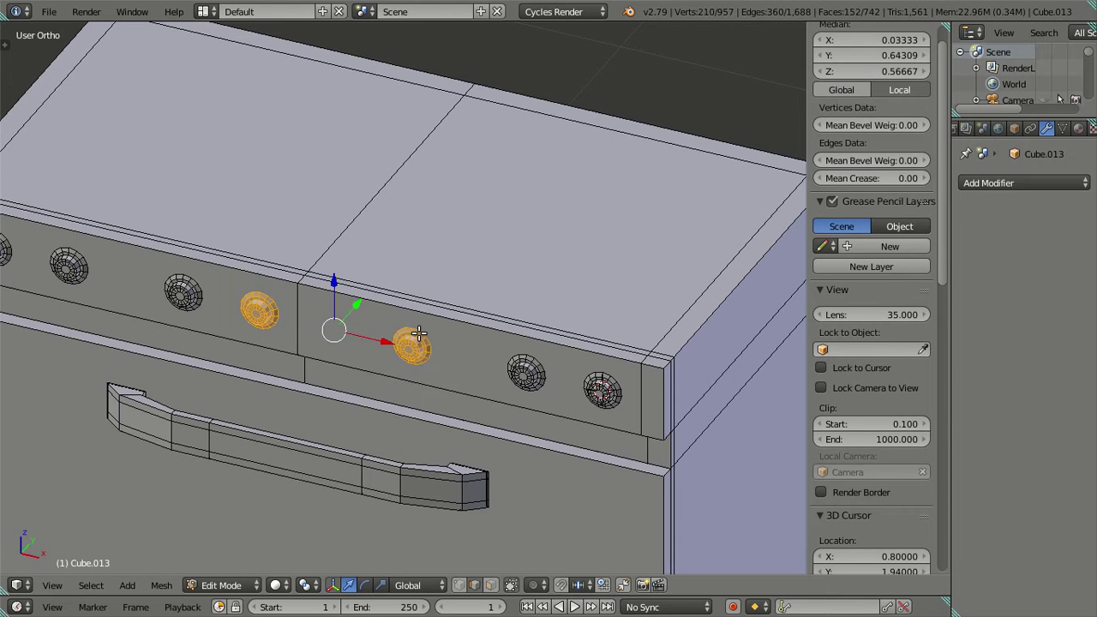
key("x")
left_click(410, 252)
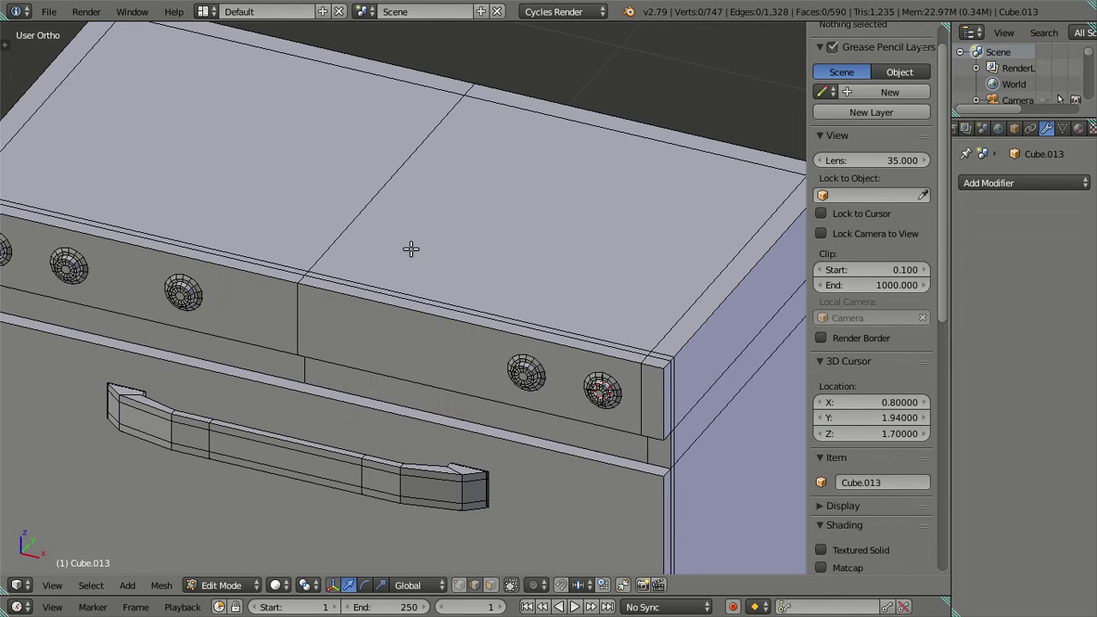
key("Tab")
Restore the two deleted knobs so seven show, then orbit to a near-front view
mouse_move(619, 357)
middle_mouse_down()
mouse_move(628, 359)
mouse_move(497, 361)
middle_mouse_up()
key("Tab")
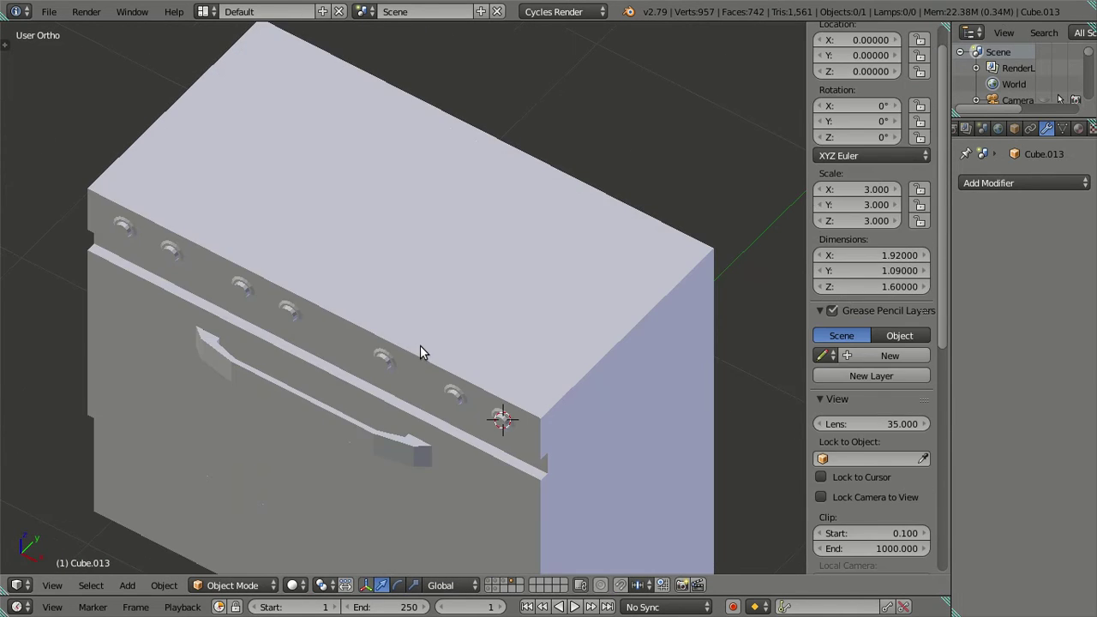
scroll(420, 345, "down", 4)
scroll(373, 333, "up", 1)
scroll(366, 324, "up", 1)
scroll(366, 322, "up", 1)
mouse_move(372, 320)
middle_mouse_down()
mouse_move(489, 348)
mouse_move(508, 292)
mouse_move(470, 349)
mouse_move(467, 277)
middle_mouse_up()
Return the stove to Edit Mode and view its top straight down in wireframe
key("Tab")
scroll(467, 277, "up", 2)
scroll(469, 278, "down", 1)
mouse_move(491, 341)
middle_mouse_down()
mouse_move(485, 421)
mouse_move(511, 416)
mouse_move(509, 392)
middle_mouse_up()
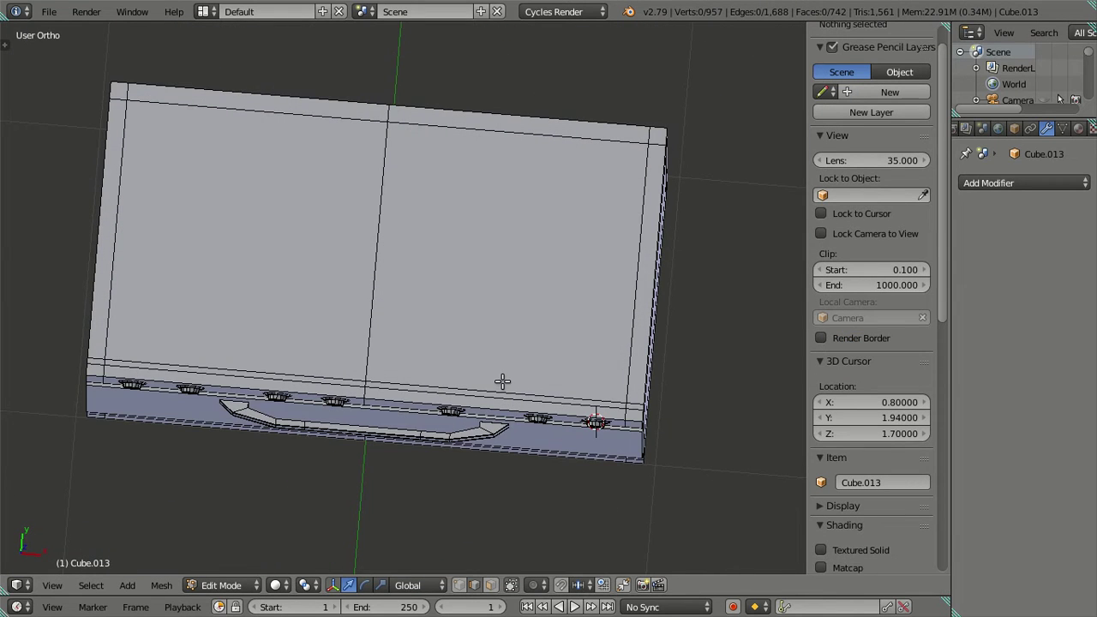
key("KP_7")
key("z")
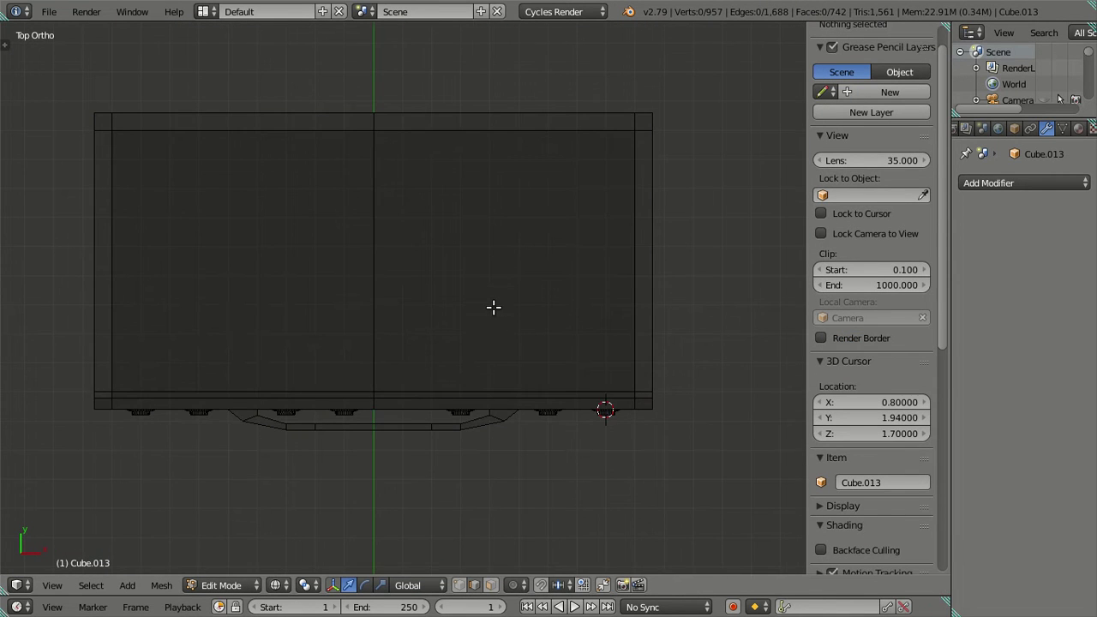
scroll(493, 309, "up", 1)
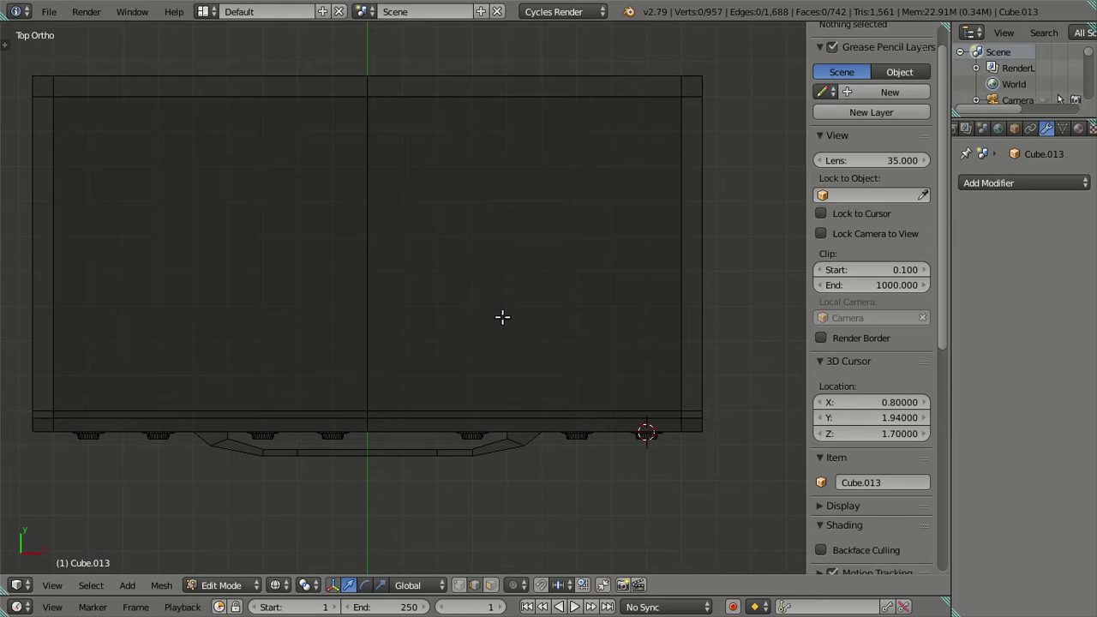
Try an 8-cut loop cut across the stove top, cancel it, and restore solid shading
key("ctrl+r")
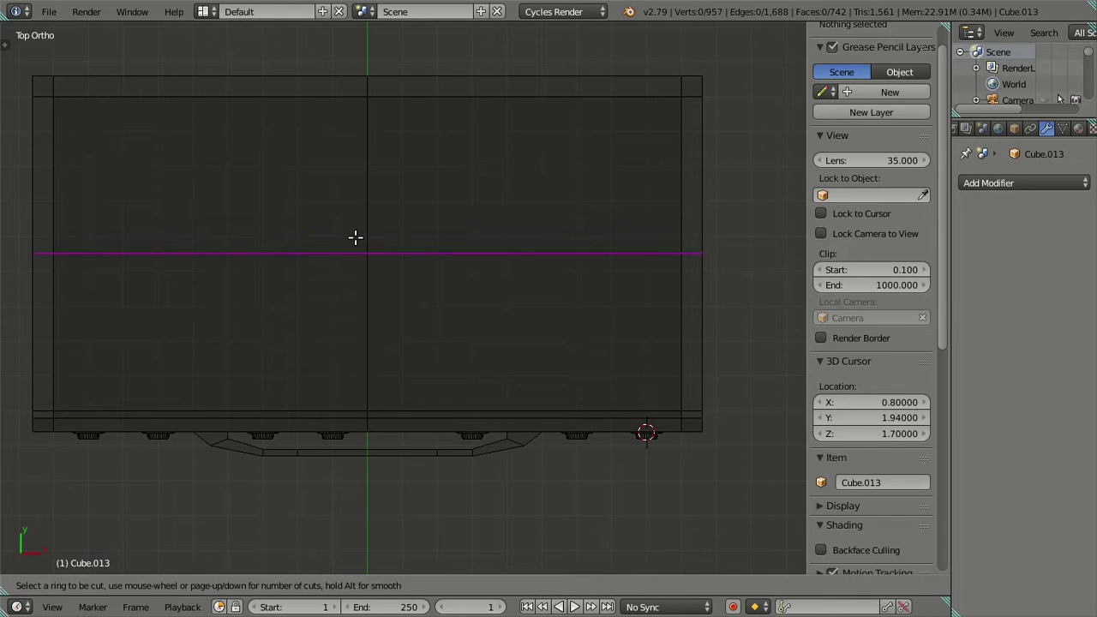
scroll(356, 236, "up", 1)
scroll(356, 236, "up", 2)
scroll(357, 236, "up", 1)
scroll(357, 237, "up", 2)
scroll(356, 236, "up", 1)
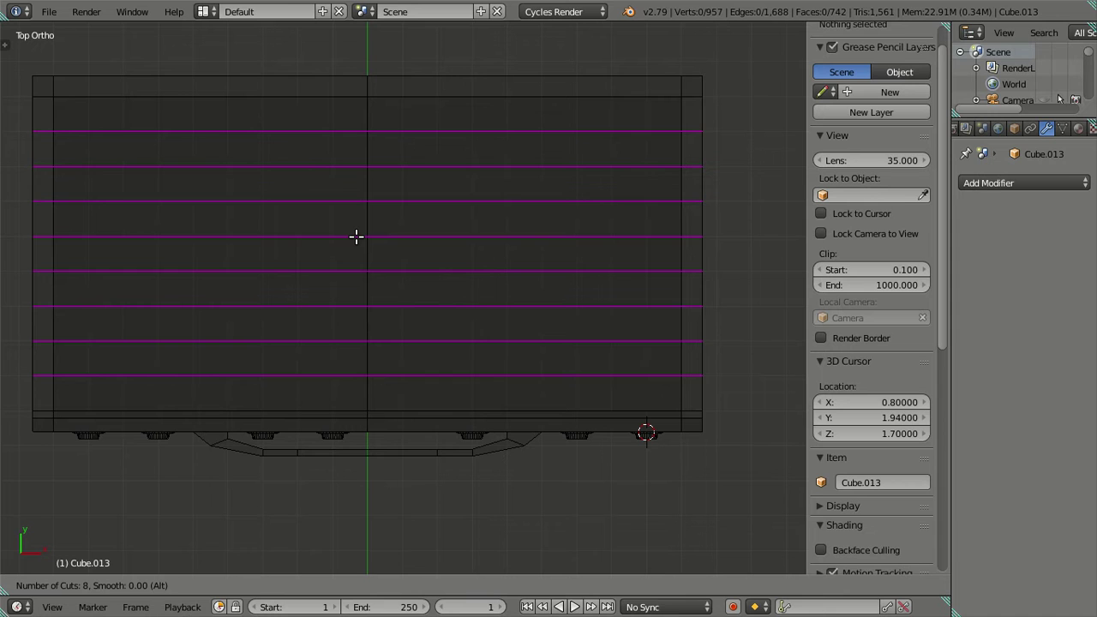
key("Escape")
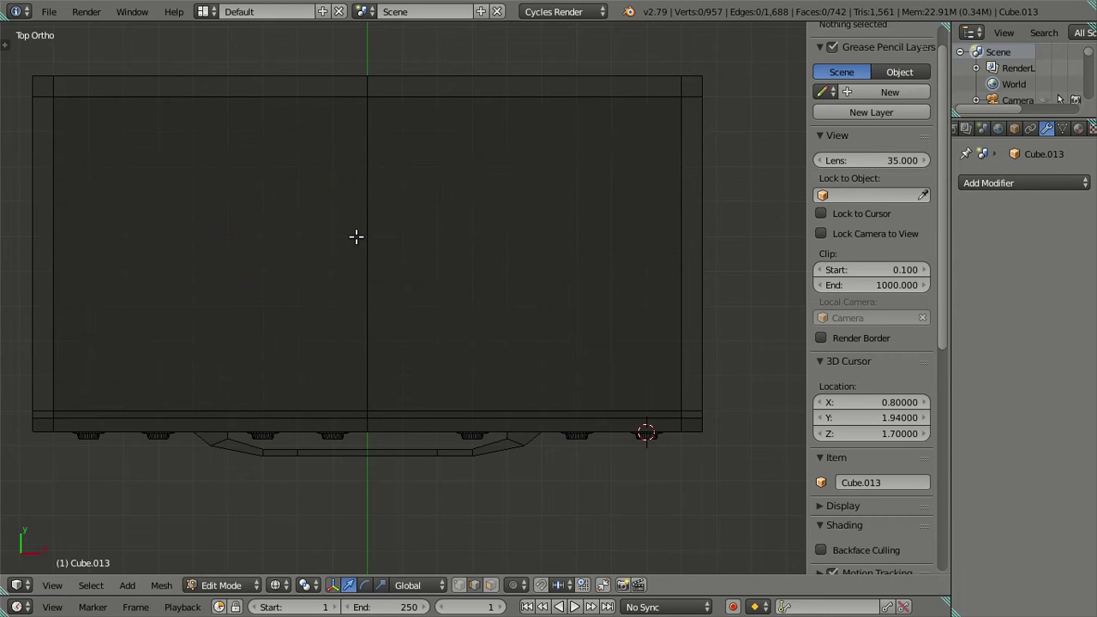
key("z")
mouse_move(660, 390)
middle_mouse_down()
mouse_move(639, 345)
mouse_move(574, 330)
middle_mouse_up()
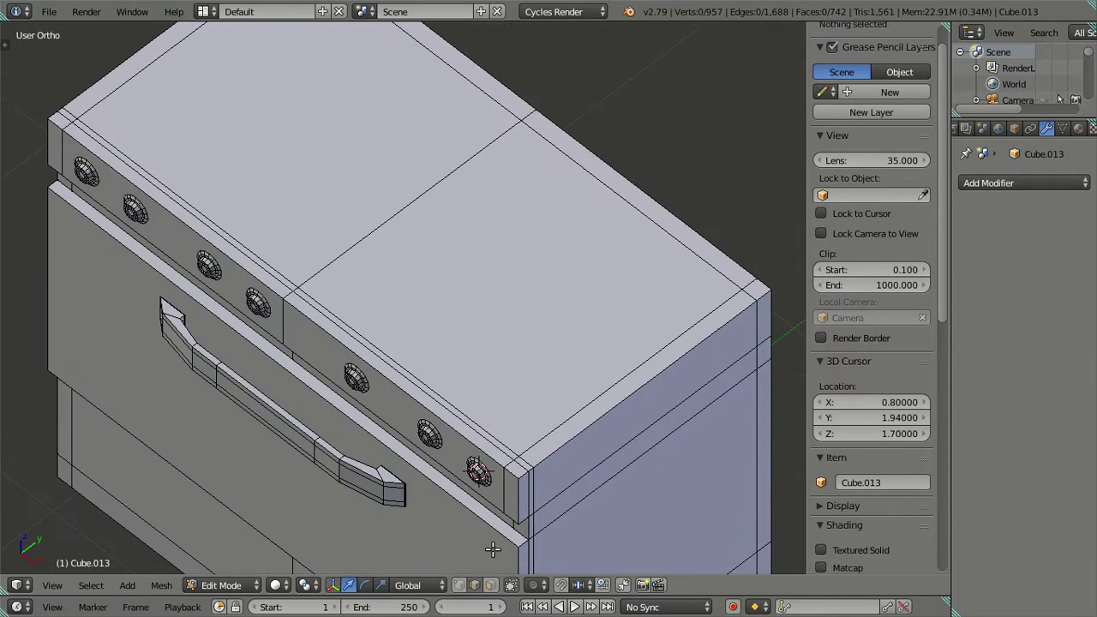
Select the front-right face of the stove top, then switch to edge selection
key("3")
right_click(473, 300)
scroll(511, 322, "down", 3)
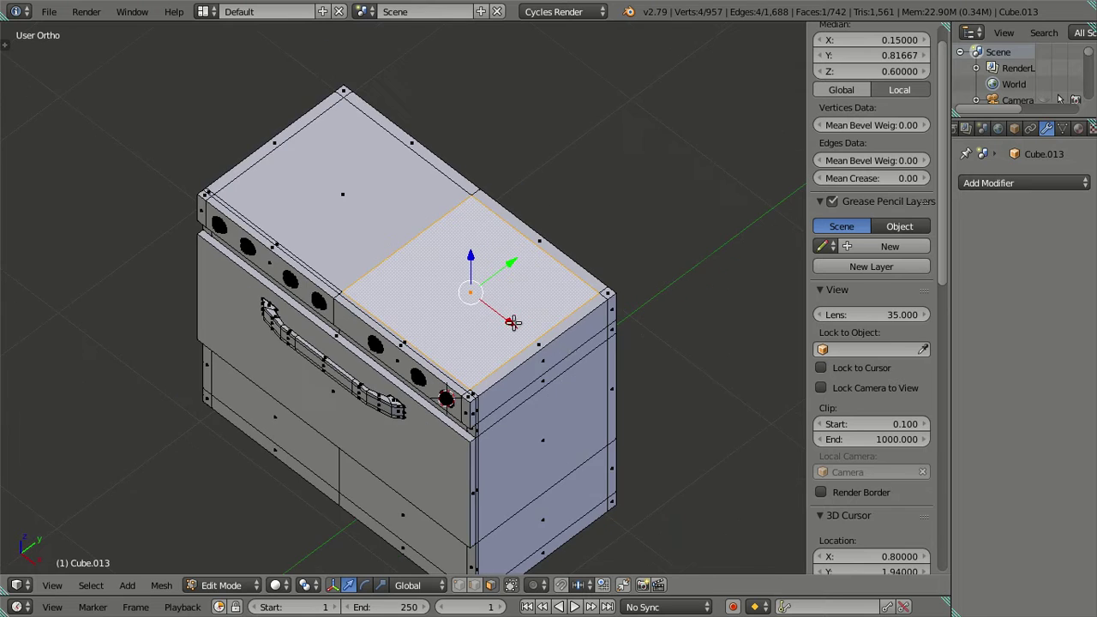
middle_click_drag(630, 369, 622, 349)
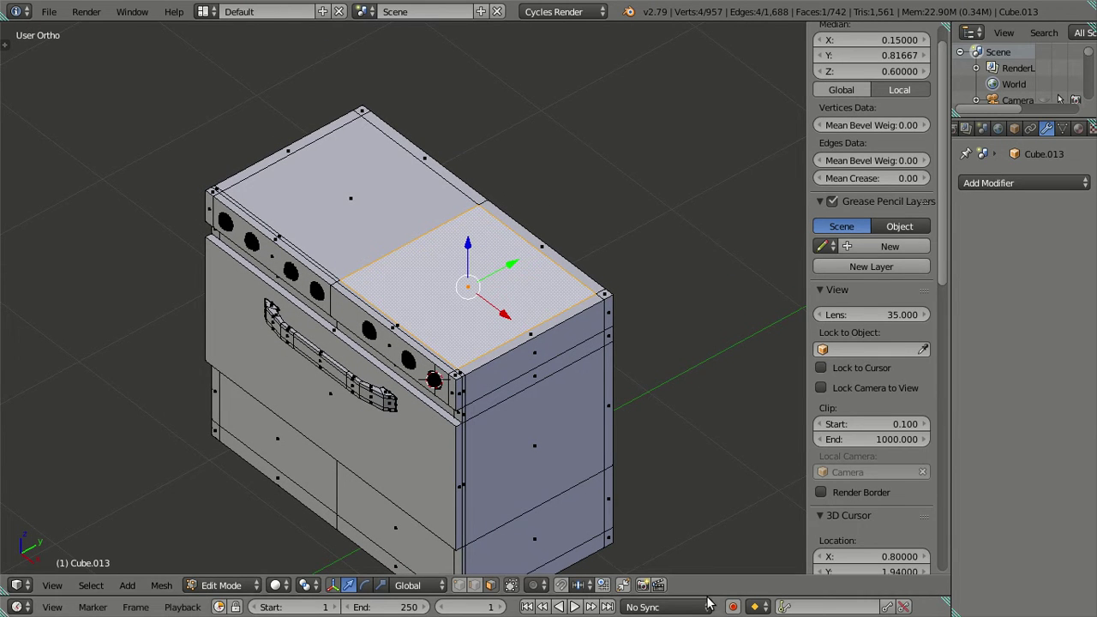
key("ctrl+Tab")
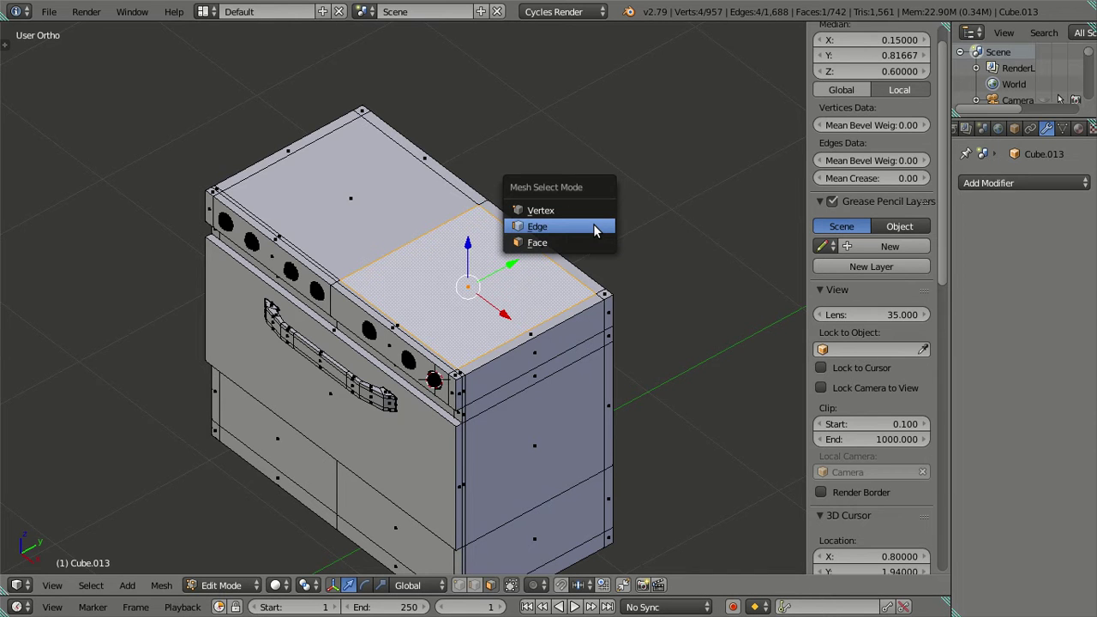
left_click(592, 224)
Save the stove model over the existing file
key("ctrl+s")
left_click(582, 271)
scroll(599, 338, "up", 1)
mouse_move(707, 360)
middle_mouse_down()
mouse_move(645, 329)
mouse_move(692, 363)
mouse_move(710, 343)
mouse_move(697, 354)
mouse_move(678, 340)
mouse_move(674, 356)
mouse_move(673, 335)
mouse_move(641, 308)
middle_mouse_up()
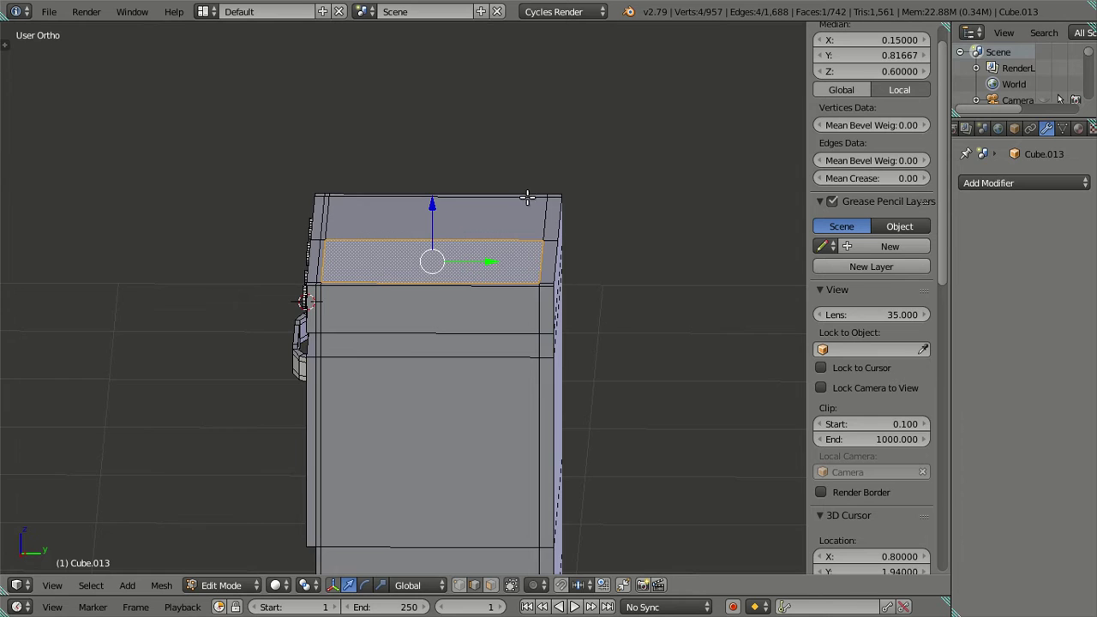
scroll(527, 197, "up", 1)
scroll(612, 256, "up", 2)
scroll(455, 316, "up", 1)
middle_click_drag(478, 337, 627, 391)
Clear the selection and select the faces along the back edge of the stove top
key("a")
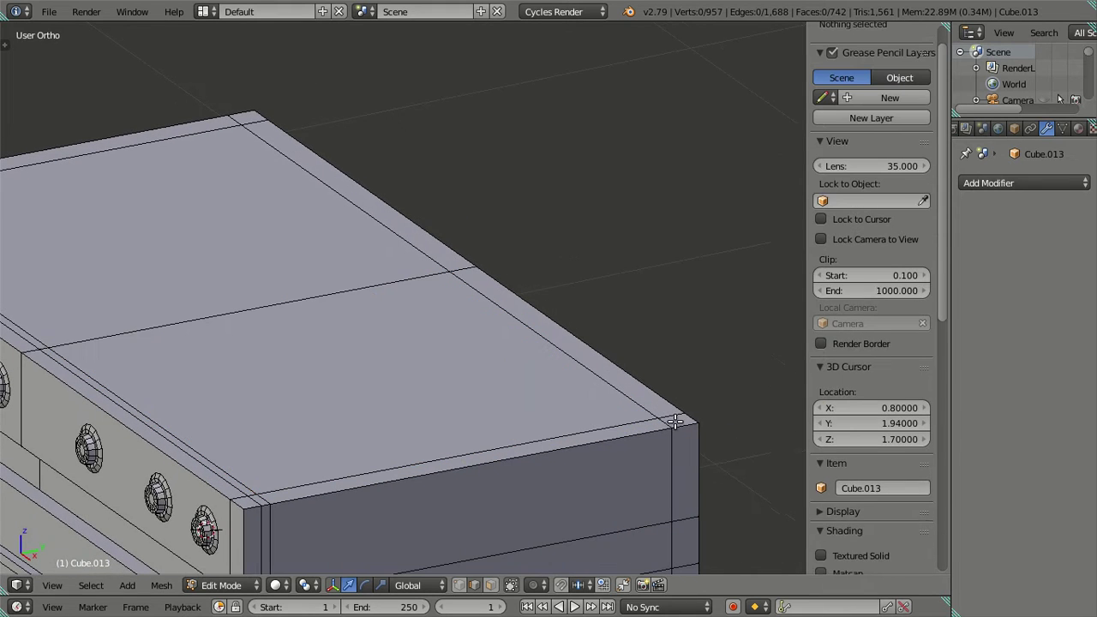
left_click(490, 584)
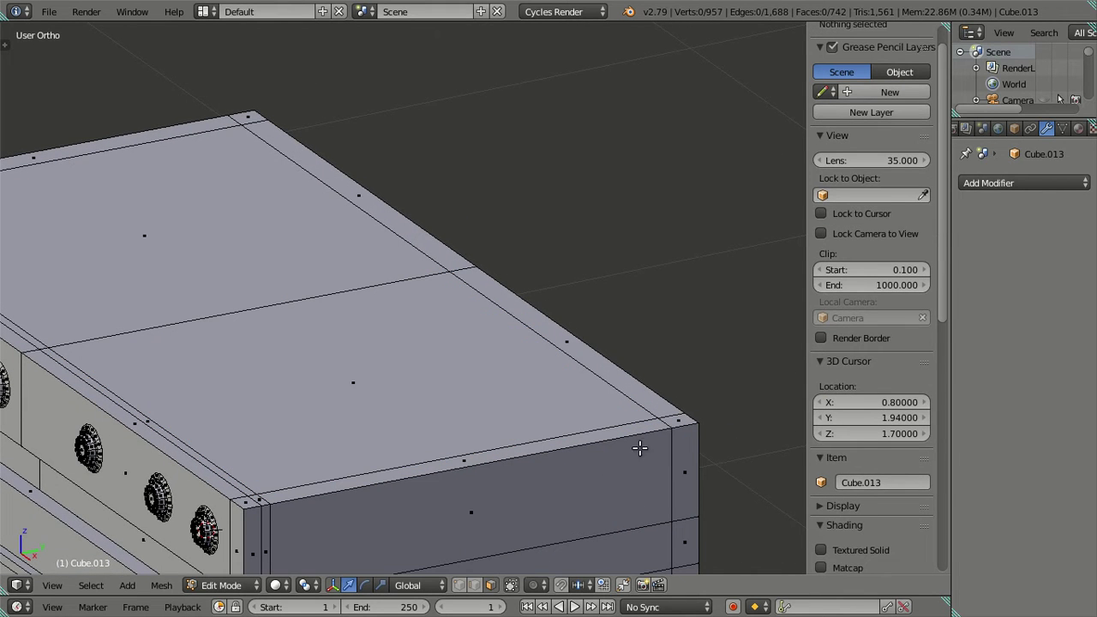
left_click(676, 423)
left_click(638, 396, "shift")
left_click(435, 246, "shift")
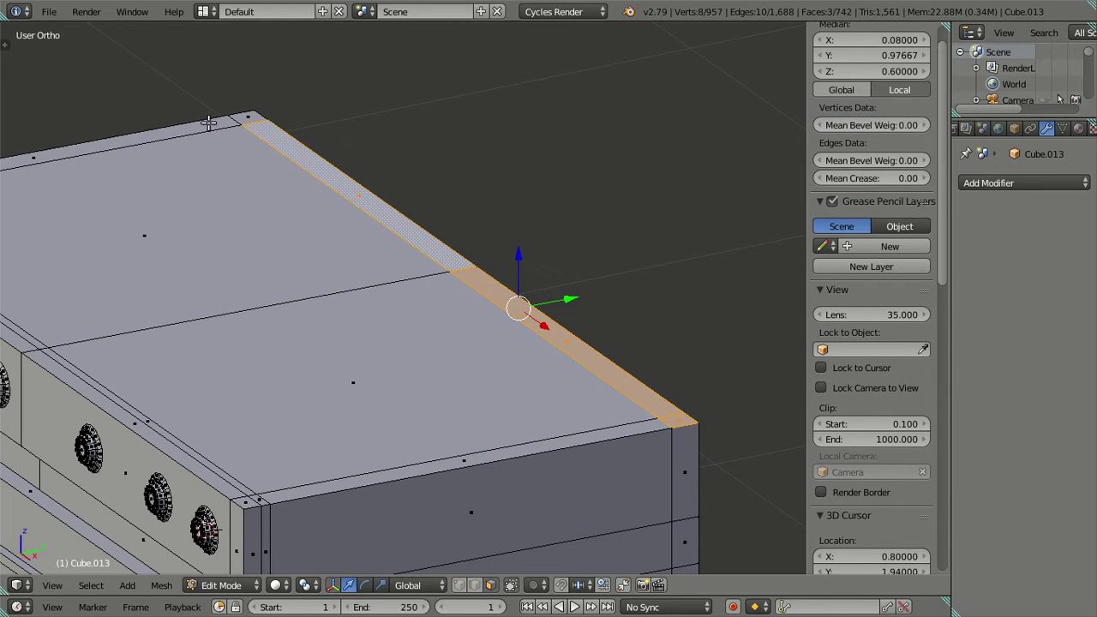
left_click(248, 122, "shift")
From the right side view in wireframe, extrude the back-edge faces 0.04 upward into a lip
middle_click_drag(363, 172, 448, 206)
key("KP_3")
scroll(480, 224, "up", 3)
key("z")
scroll(566, 305, "up", 2)
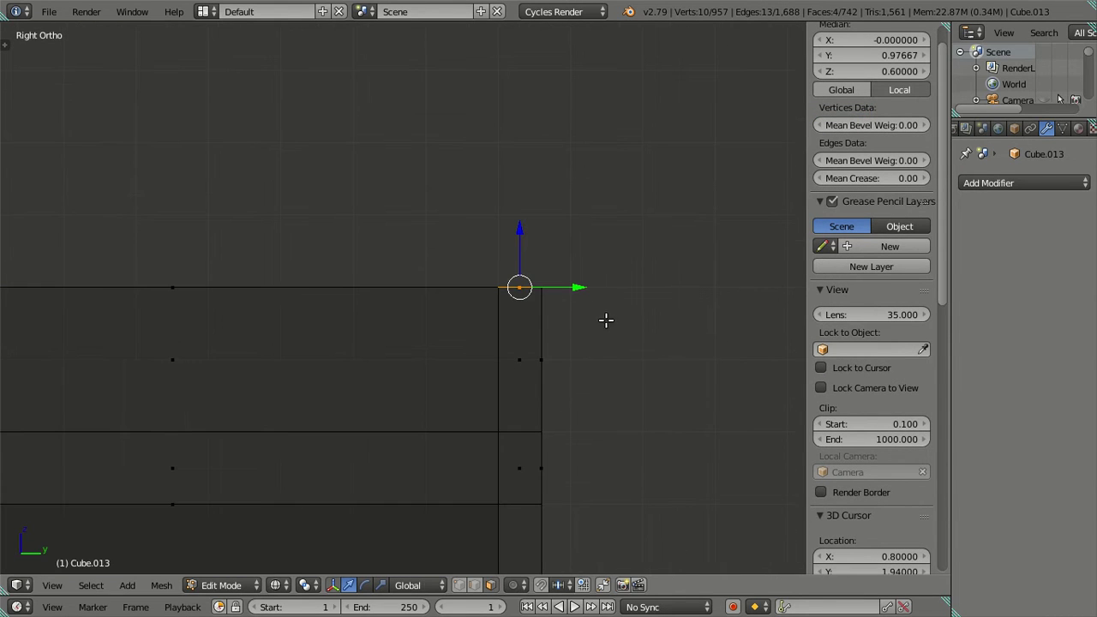
key("e")
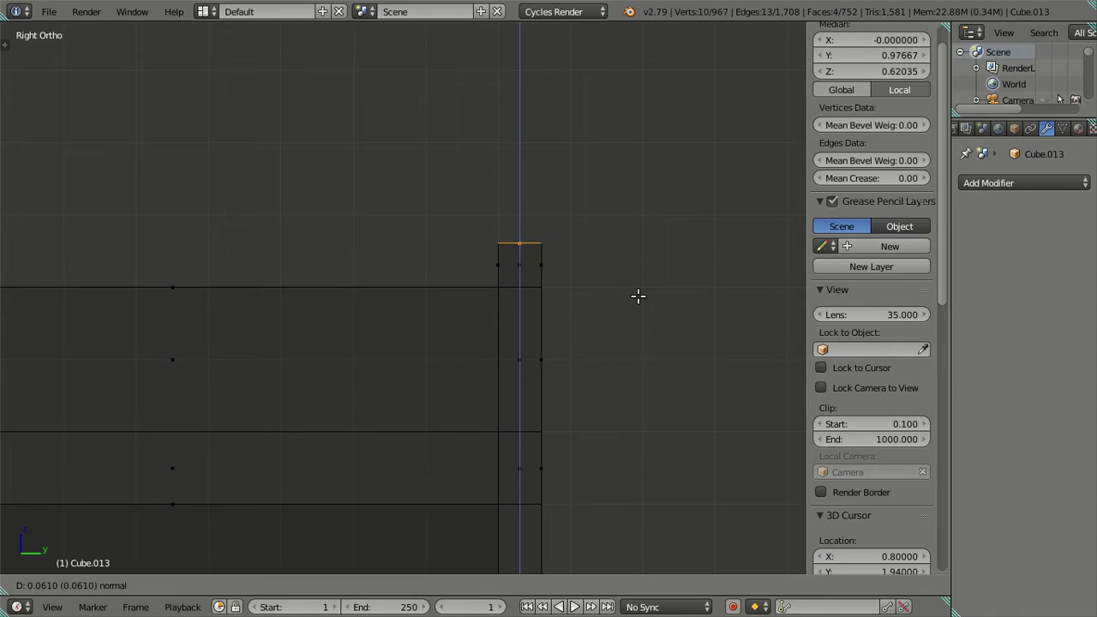
type("0.04")
key("Return")
Add a loop cut through the lip, undo it, and return to solid shading
key("a")
key("ctrl+r")
left_click(520, 254)
right_click(521, 252)
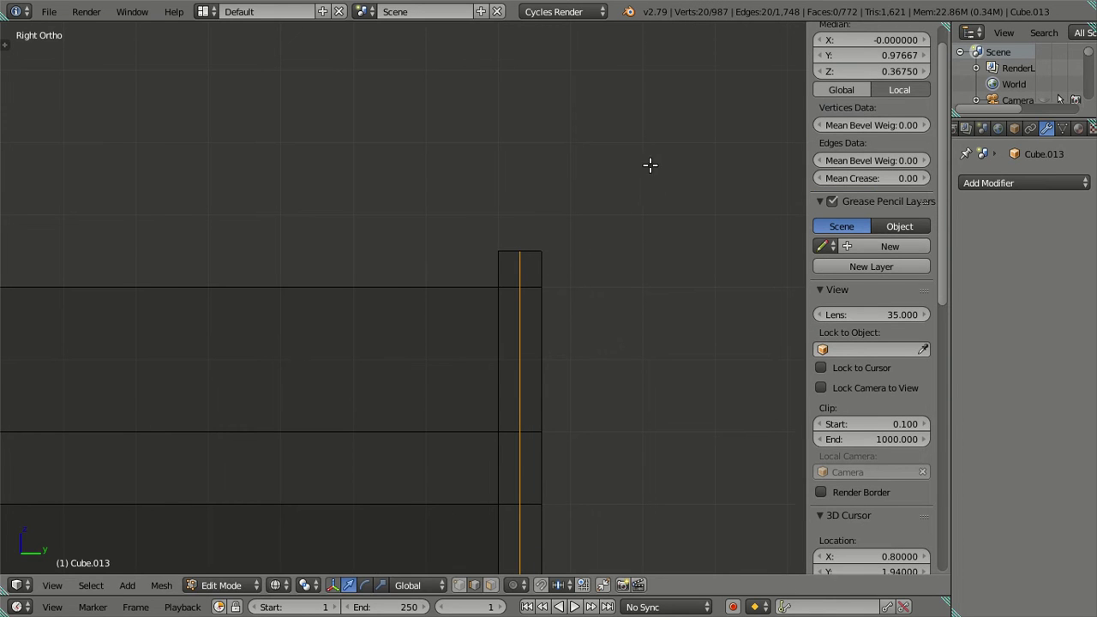
scroll(630, 184, "down", 4)
left_click(857, 55)
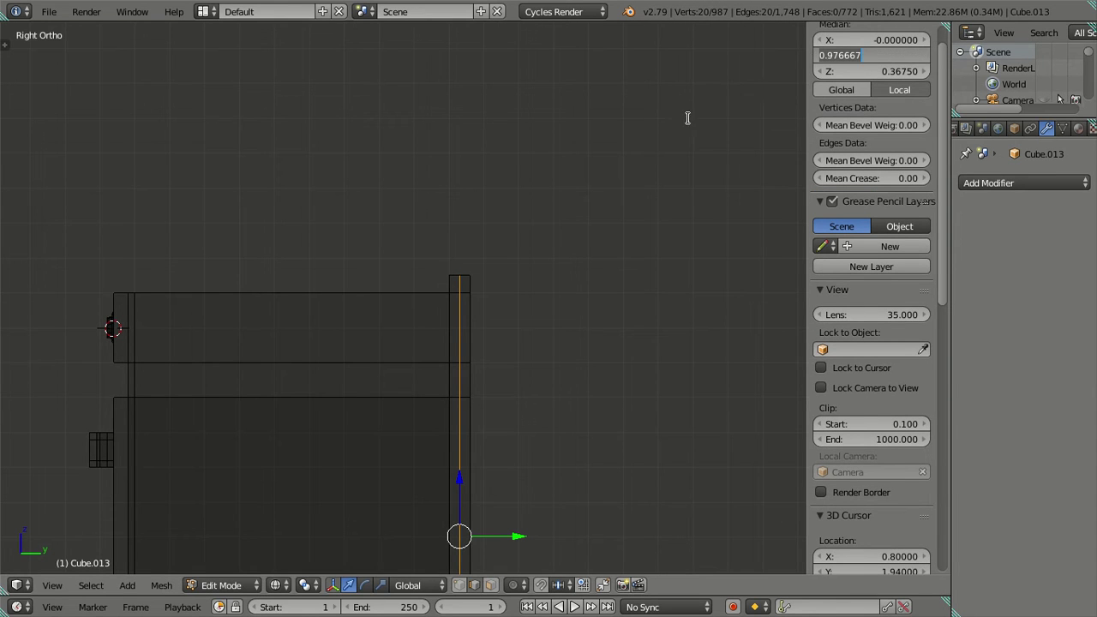
key("Escape")
key("ctrl+z")
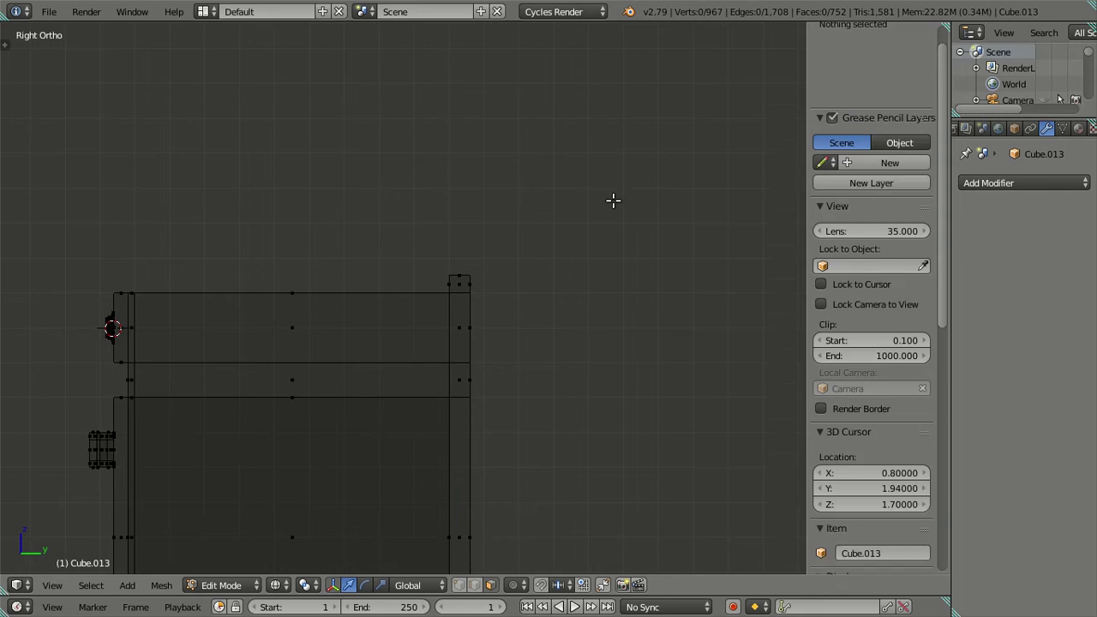
middle_click_drag(611, 198, 594, 280)
key("z")
scroll(480, 358, "up", 2)
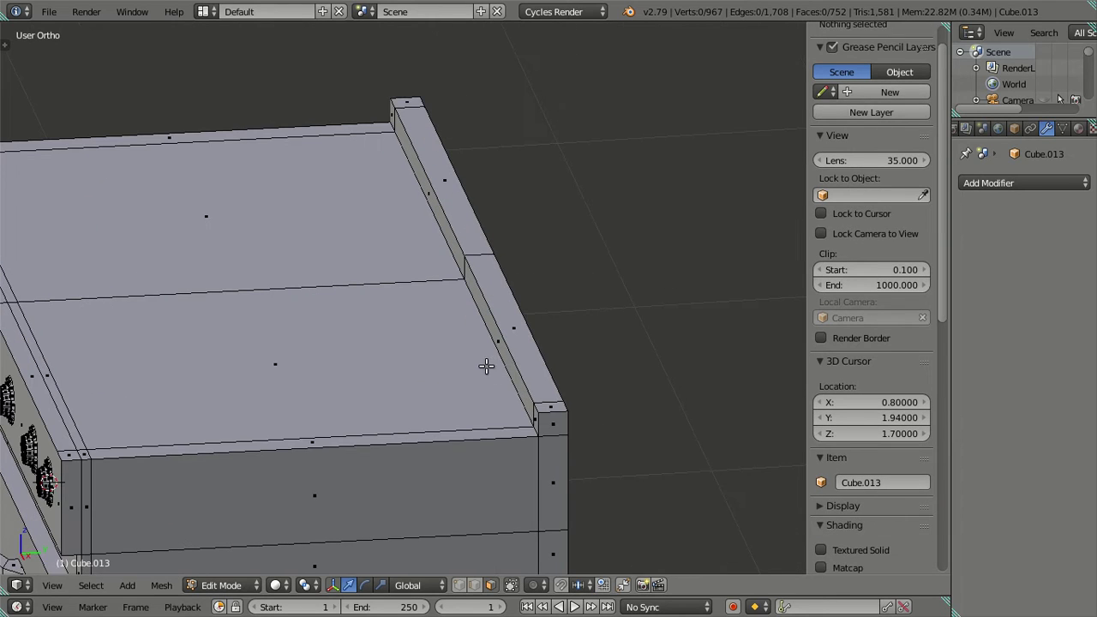
right_click(534, 399)
key("ctrl+Tab")
left_click(516, 396)
right_click(532, 401)
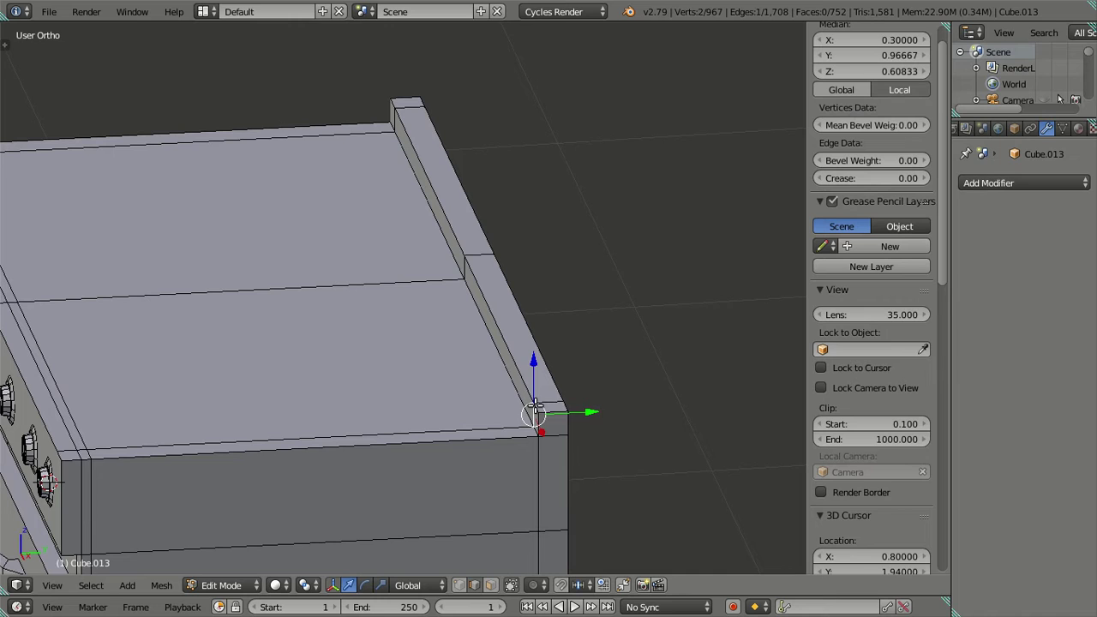
right_click(511, 358, "shift")
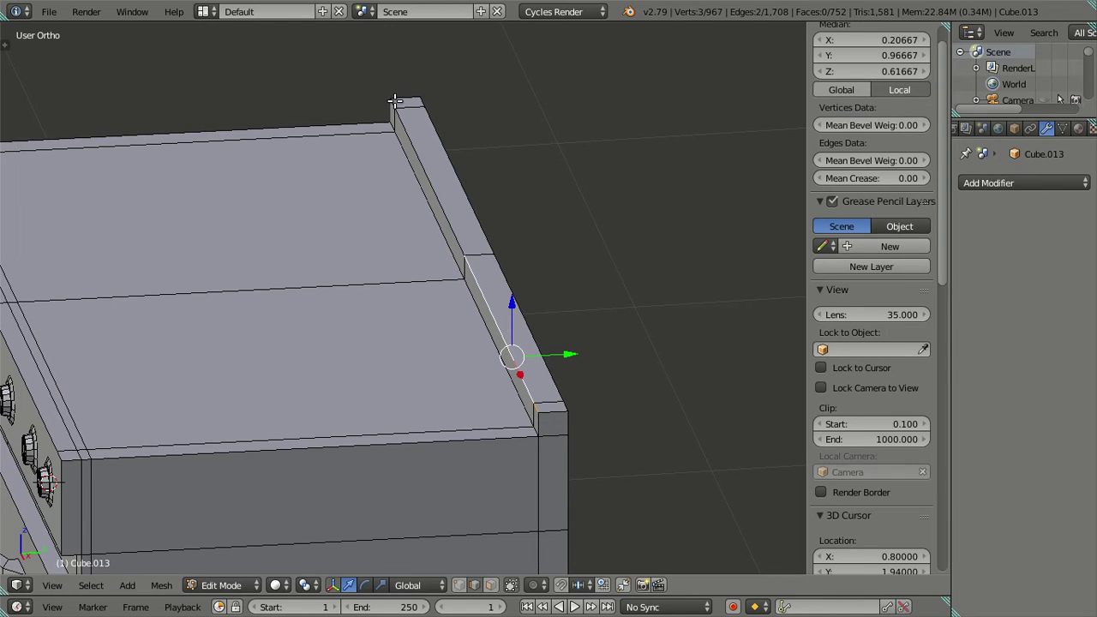
right_click(393, 101, "shift")
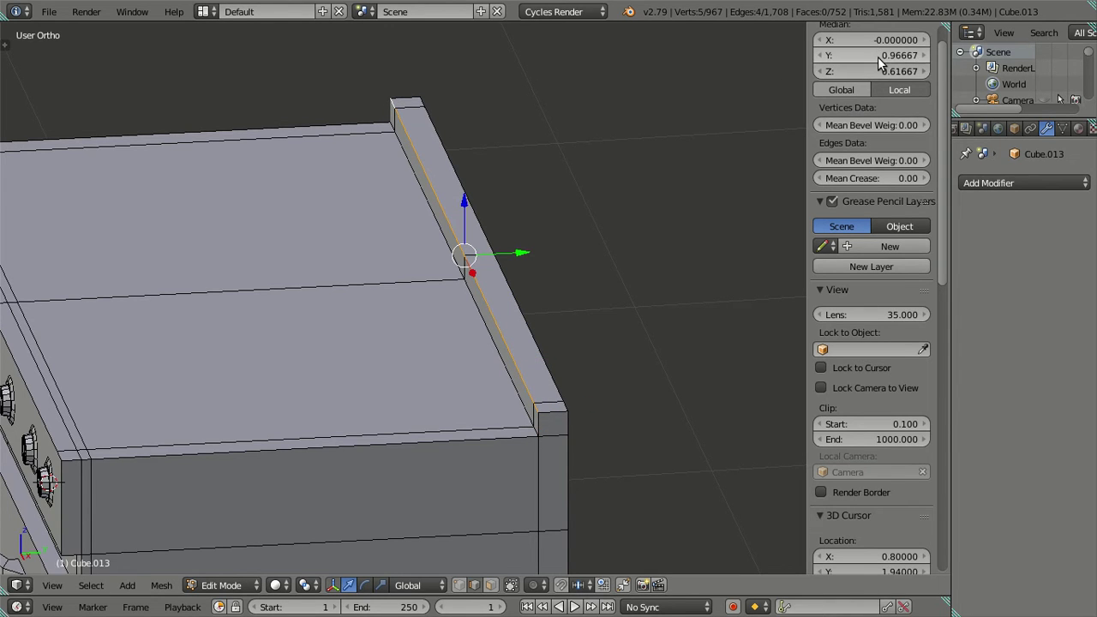
key("Tab")
scroll(480, 265, "down", 3)
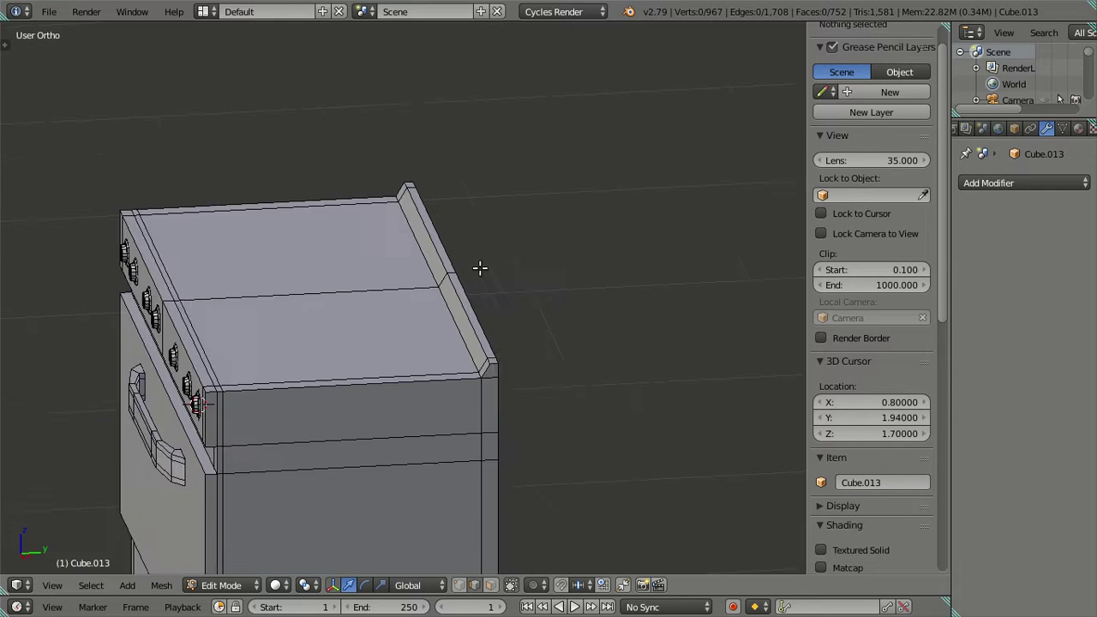
scroll(424, 322, "down", 2)
mouse_move(424, 322)
middle_mouse_down()
mouse_move(550, 321)
mouse_move(589, 363)
mouse_move(547, 296)
mouse_move(439, 302)
mouse_move(420, 269)
mouse_move(408, 309)
mouse_move(416, 288)
mouse_move(542, 283)
mouse_move(508, 260)
middle_mouse_up()
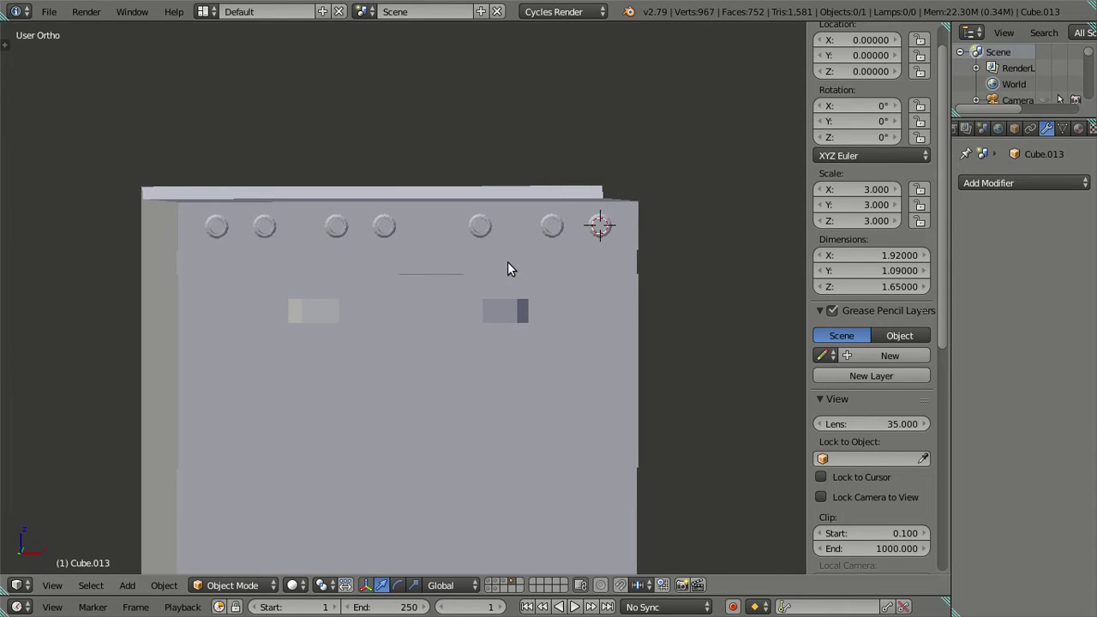
mouse_move(649, 246)
middle_mouse_down()
mouse_move(448, 273)
mouse_move(465, 258)
mouse_move(454, 264)
mouse_move(437, 213)
mouse_move(420, 257)
mouse_move(469, 323)
mouse_move(494, 276)
mouse_move(480, 256)
mouse_move(457, 301)
mouse_move(472, 323)
mouse_move(484, 320)
mouse_move(481, 334)
mouse_move(381, 291)
mouse_move(536, 310)
mouse_move(500, 313)
mouse_move(414, 292)
mouse_move(433, 318)
middle_mouse_up()
key("Tab")
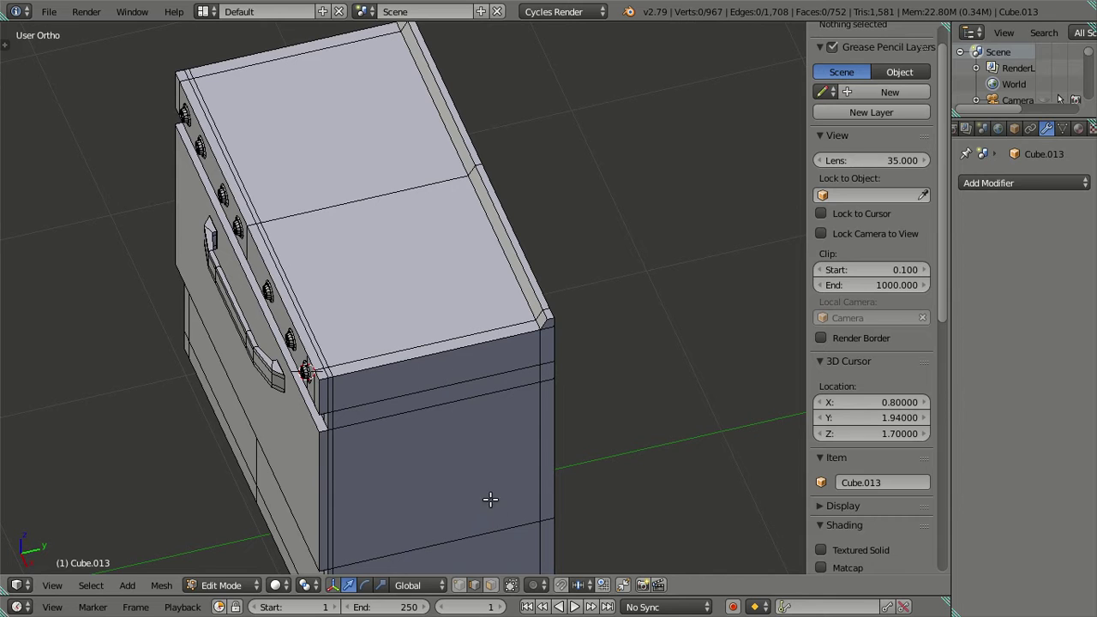
Select one of the two top panels and snap the 3D cursor to it
left_click(490, 584)
right_click(426, 293)
key("shift+s")
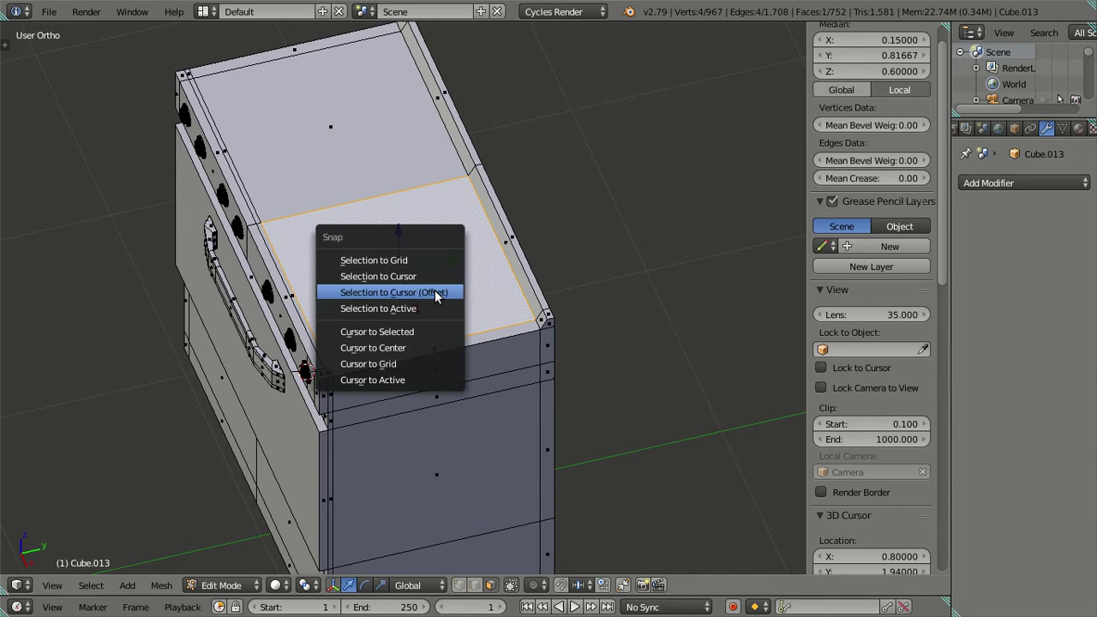
left_click(429, 343)
key("a")
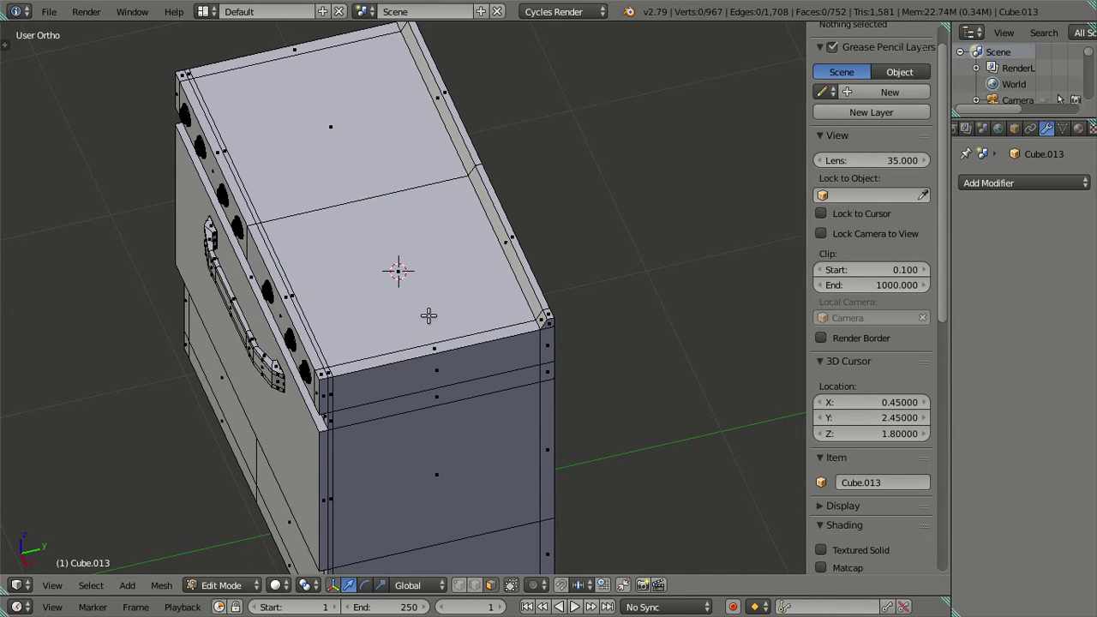
Add a circle at the cursor in edge mode and set its vertex count to 60
key("t")
key("ctrl+Tab")
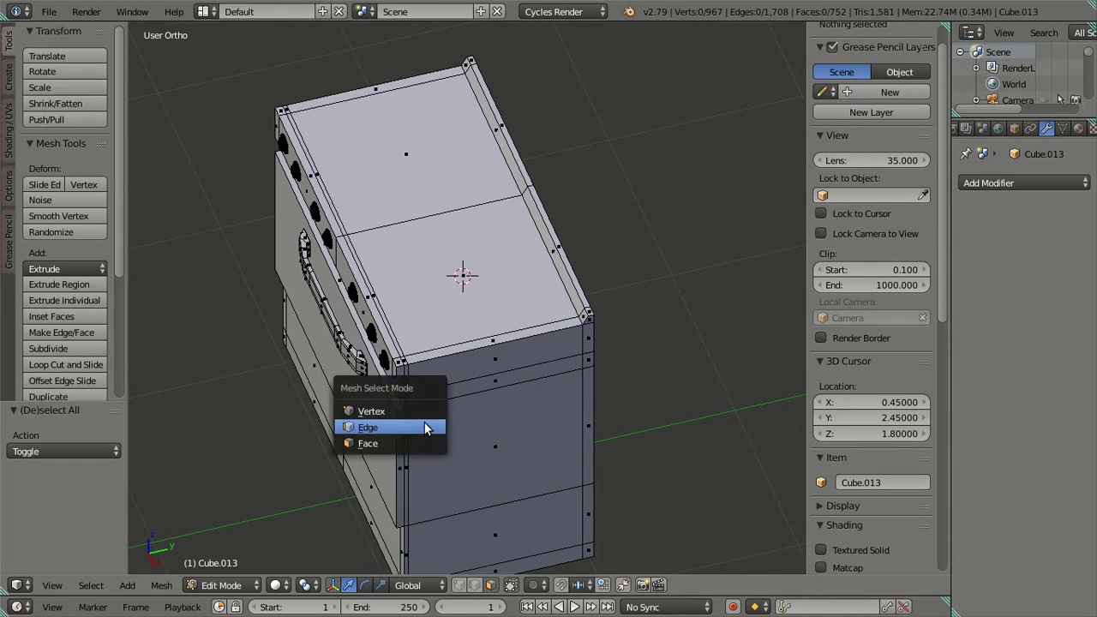
left_click(409, 422)
key("shift+a")
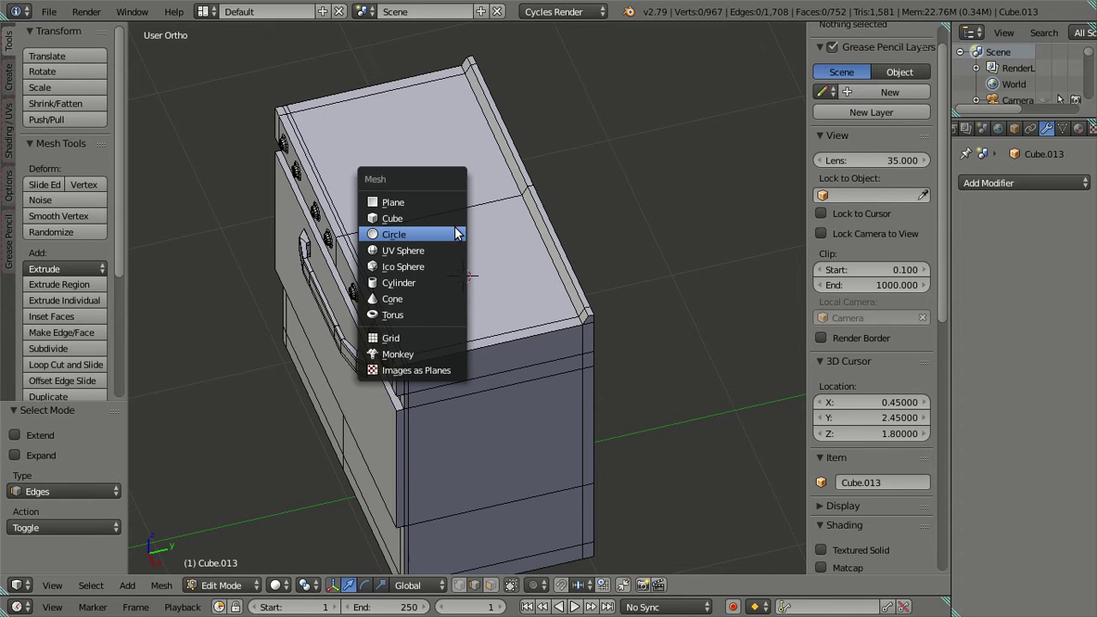
left_click(457, 234)
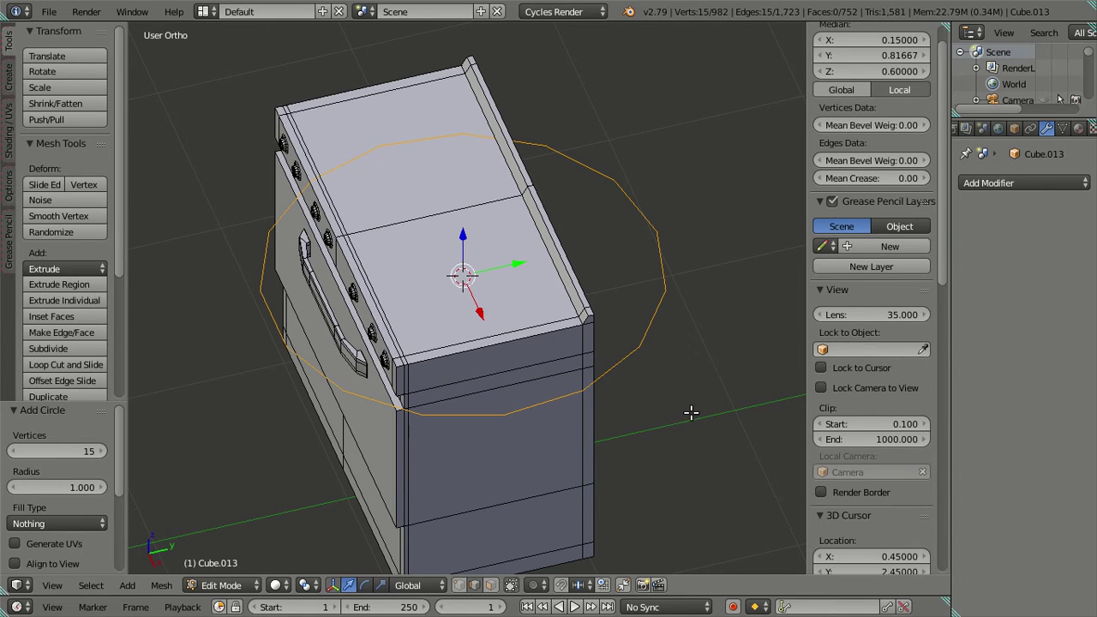
left_click(66, 447)
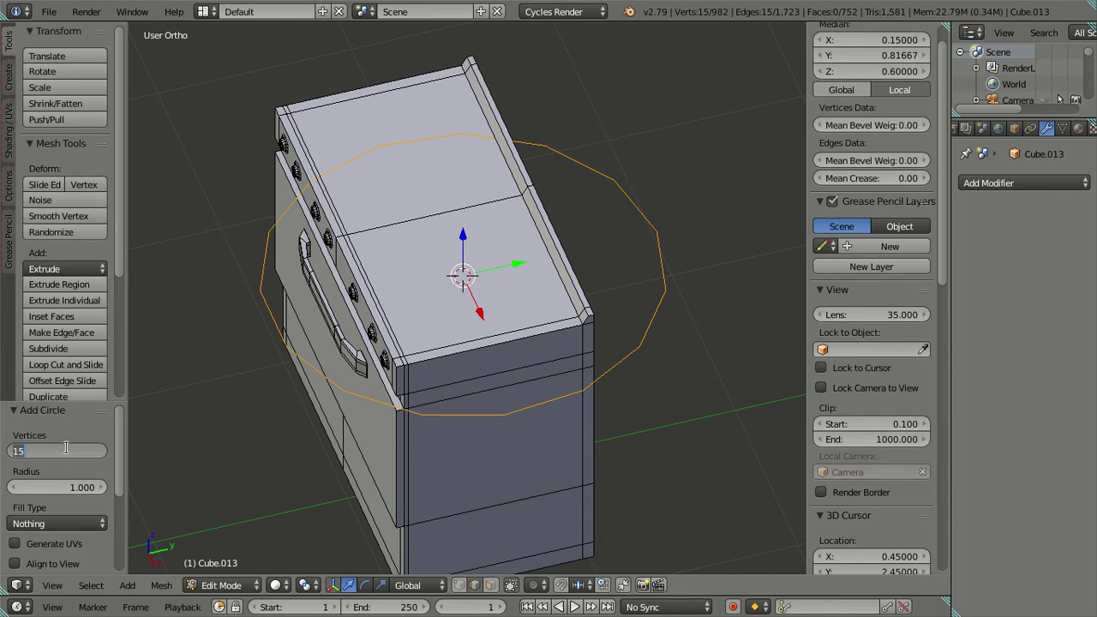
type("30")
key("Return")
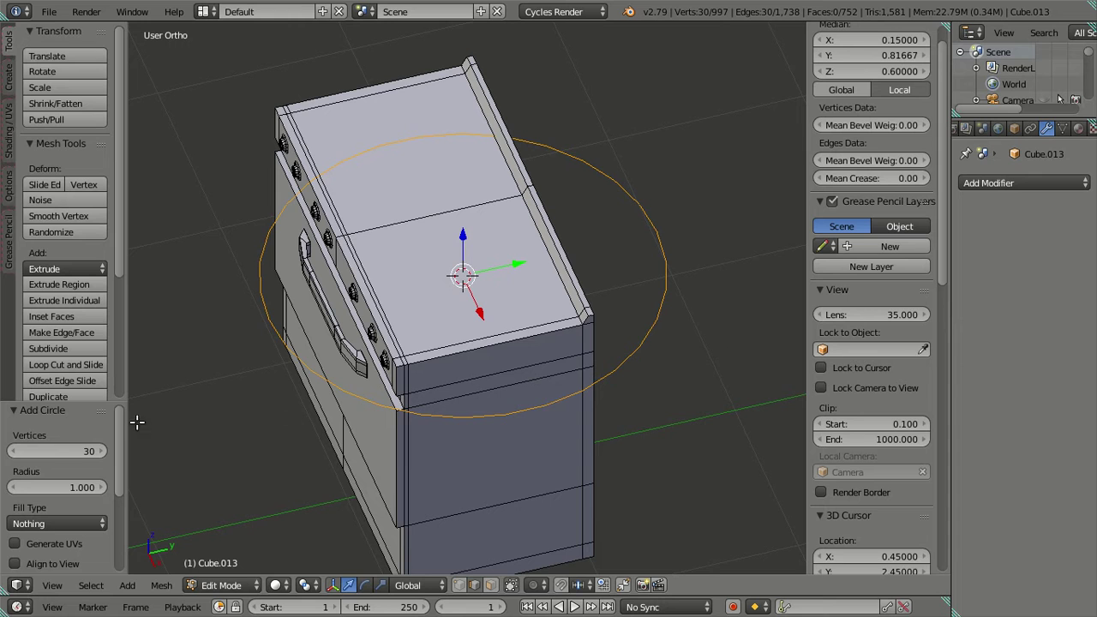
left_click(74, 447)
type("60")
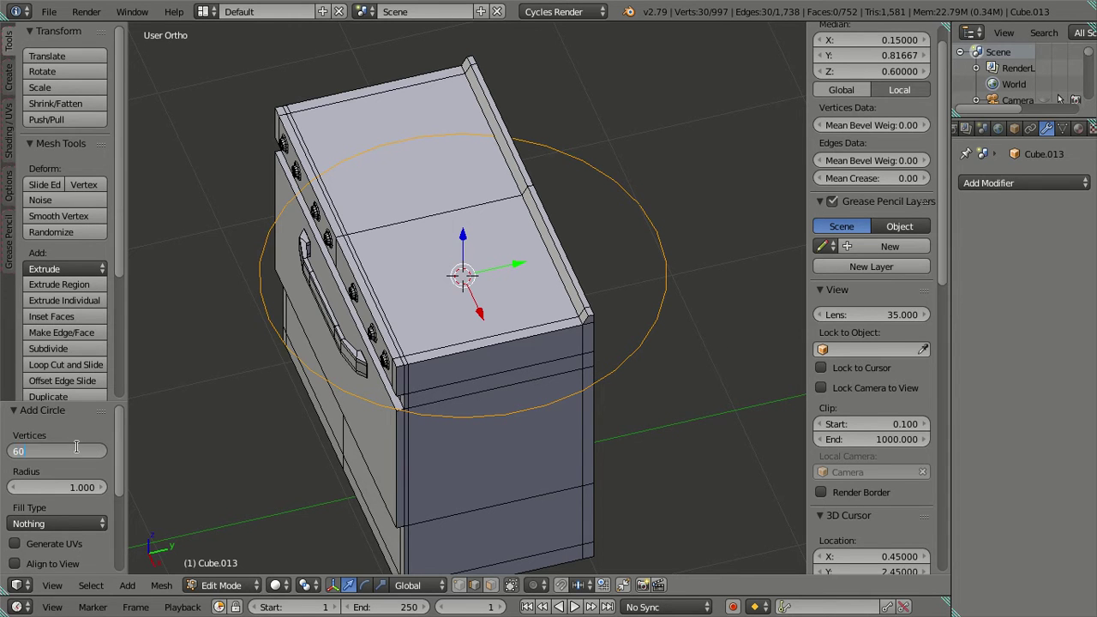
key("Return")
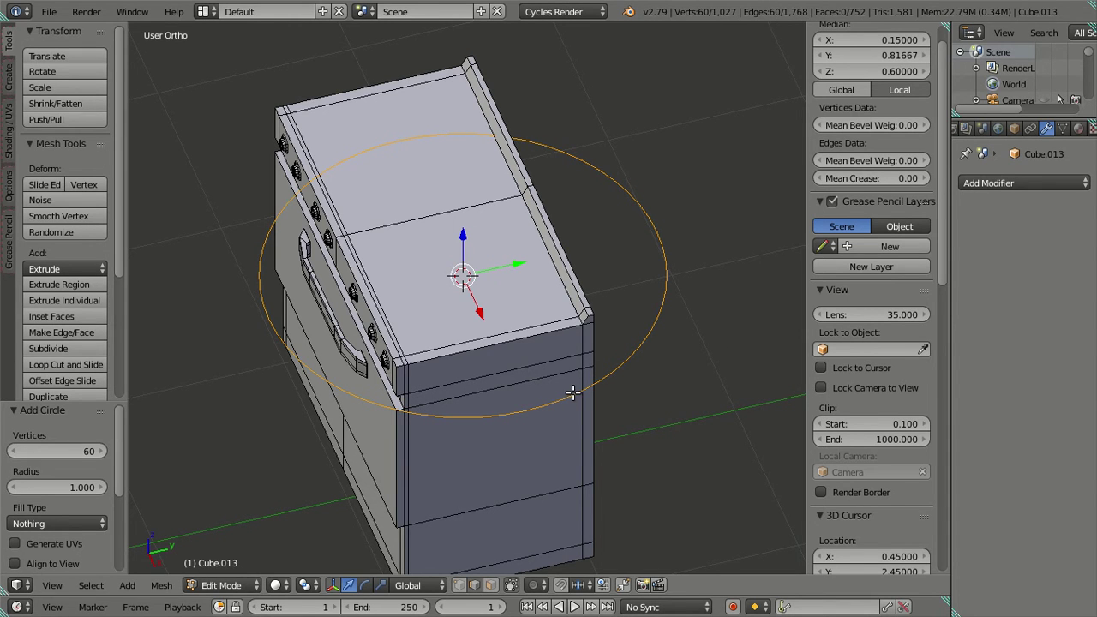
middle_click_drag(595, 378, 635, 478)
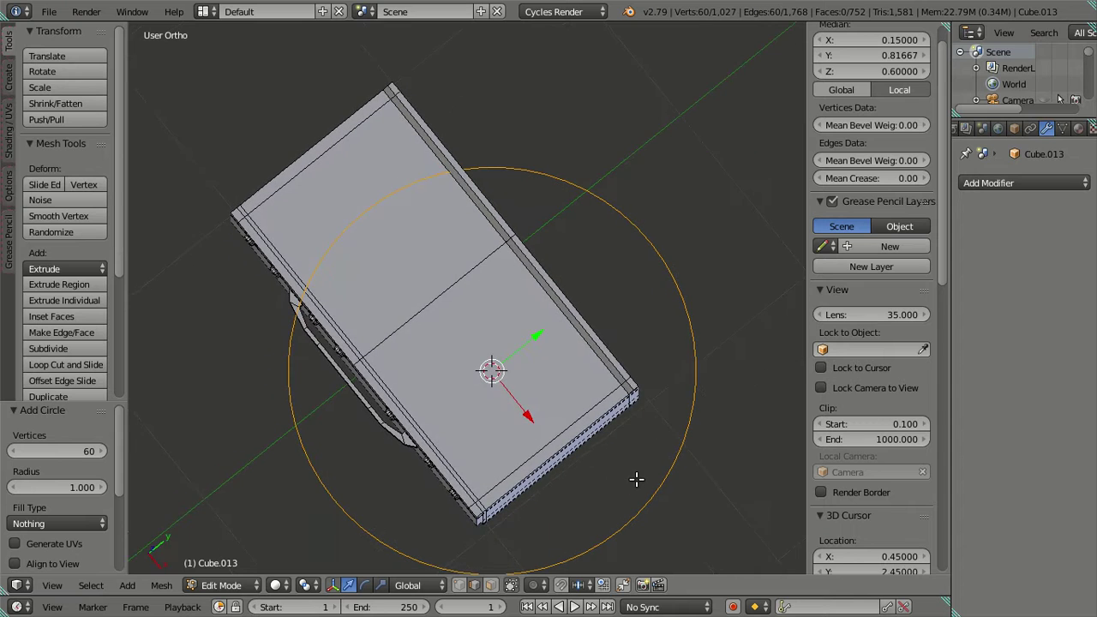
In top view, trial-scale the circle to 0.4, then cancel to keep it full size
key("t")
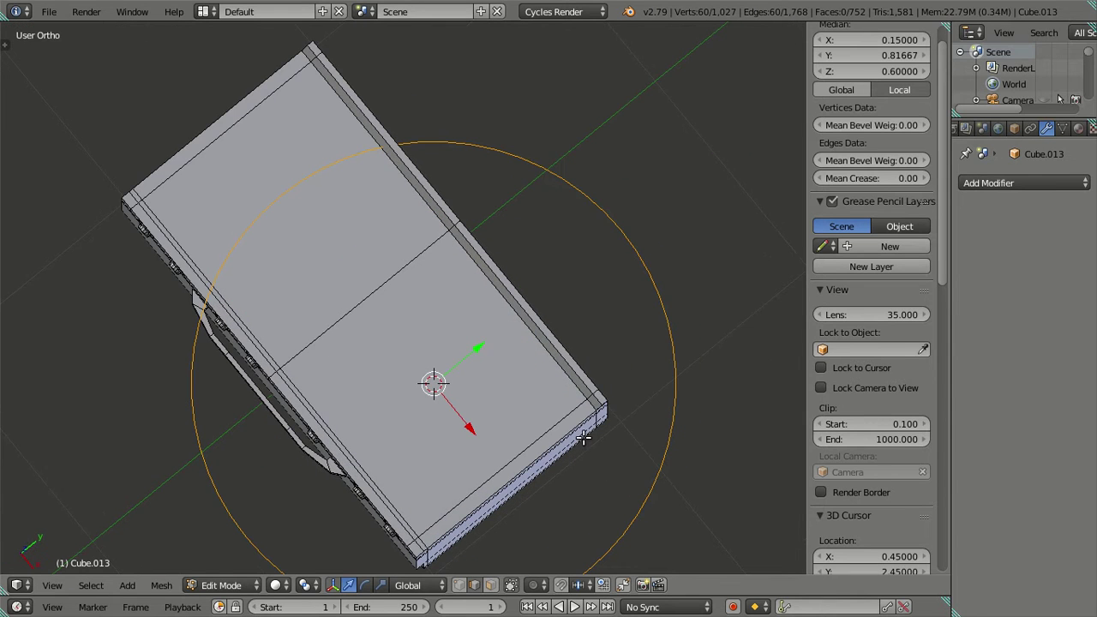
key("KP_7")
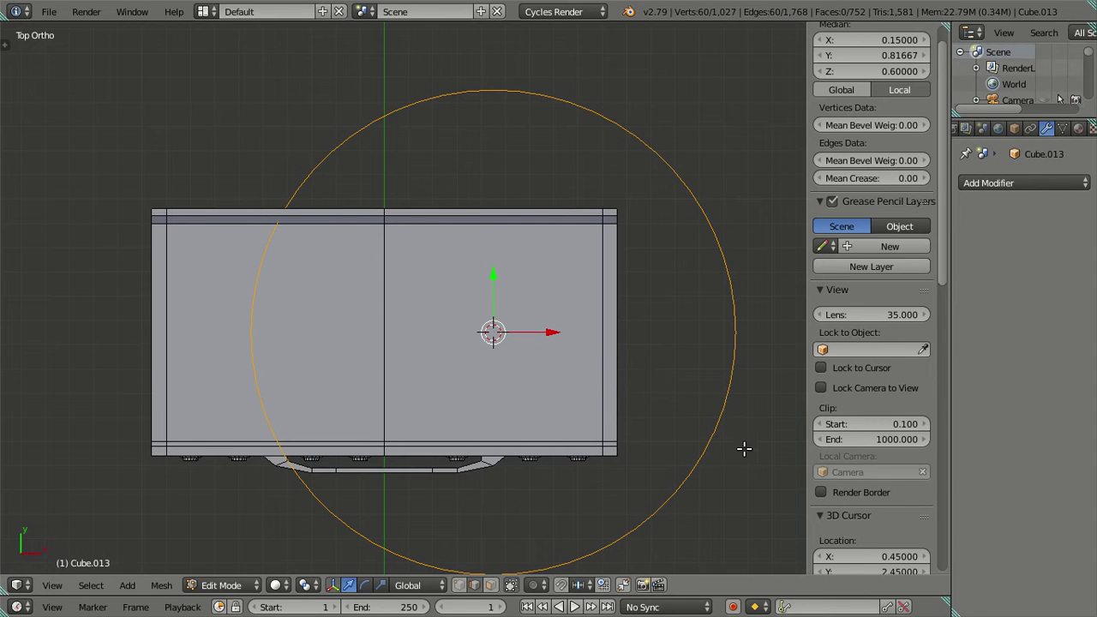
key("s")
scroll(744, 448, "up", 7)
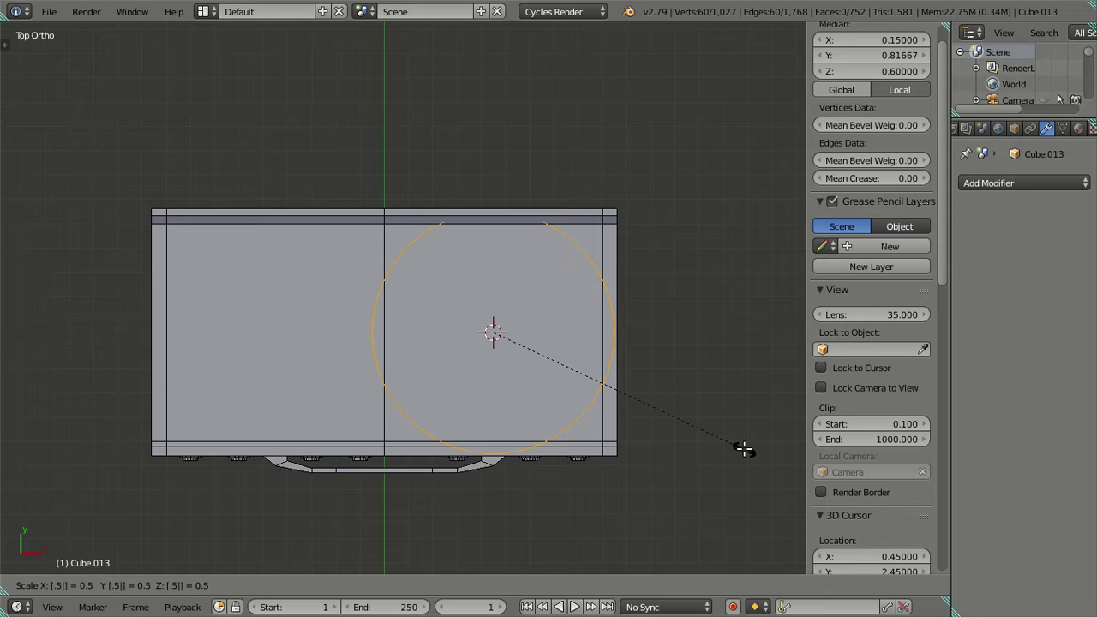
key("Escape")
type("s.4")
scroll(743, 448, "up", 8)
scroll(744, 447, "down", 5)
left_click(744, 447)
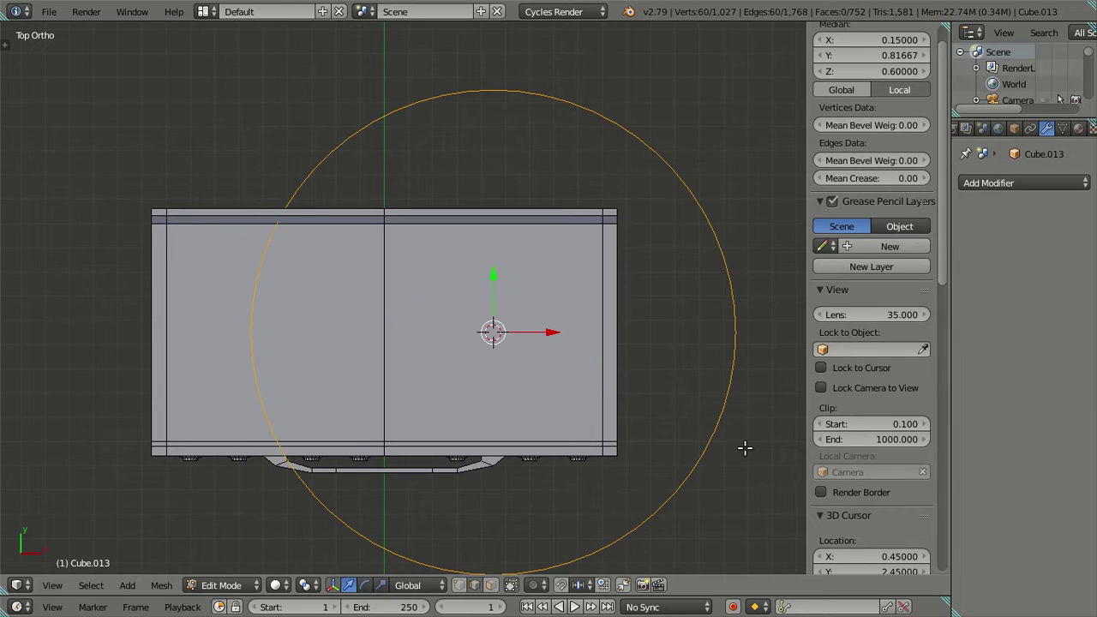
Duplicate the circle in place and scale the copy down to 0.3
key("shift+s")
left_click(686, 376)
key("s")
type(".")
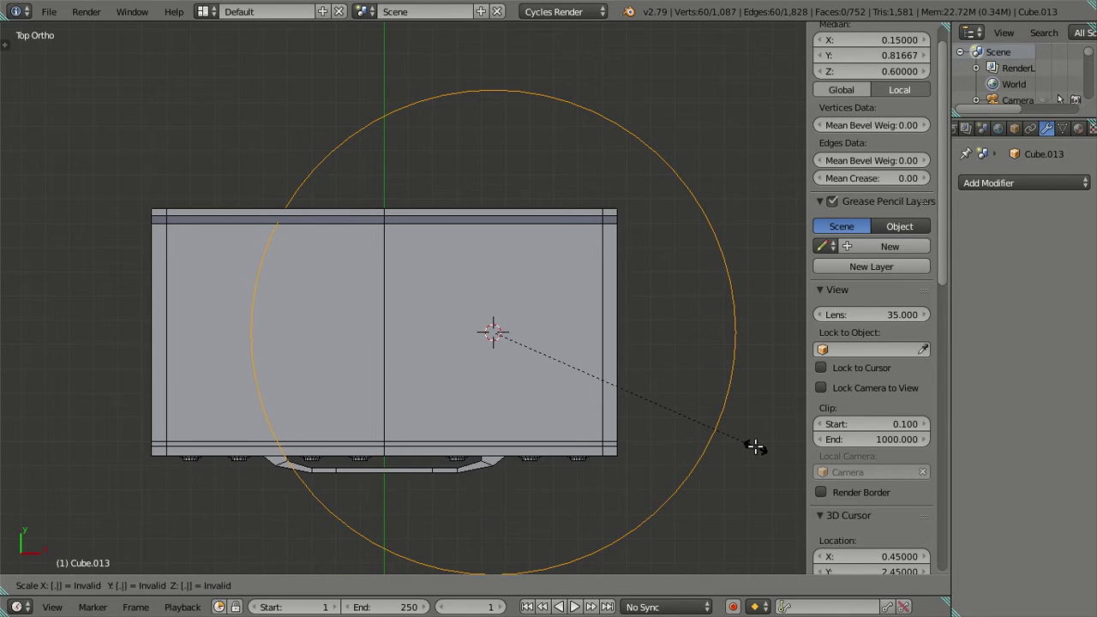
type("3")
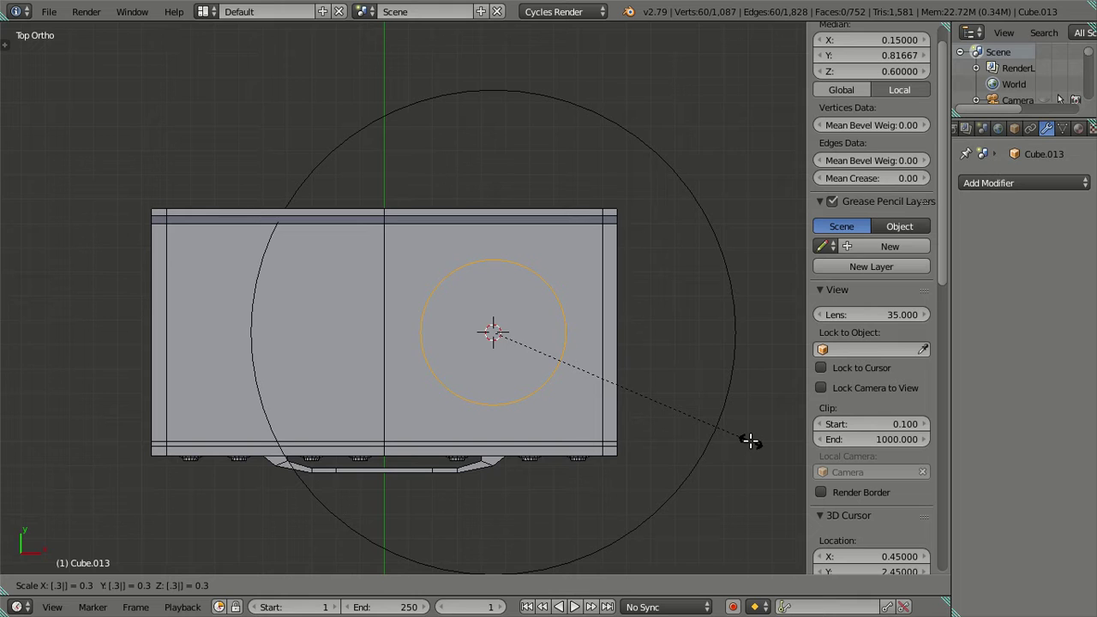
Shrink the selected circle to 0.3 scale to form the right burner
right_click(749, 441)
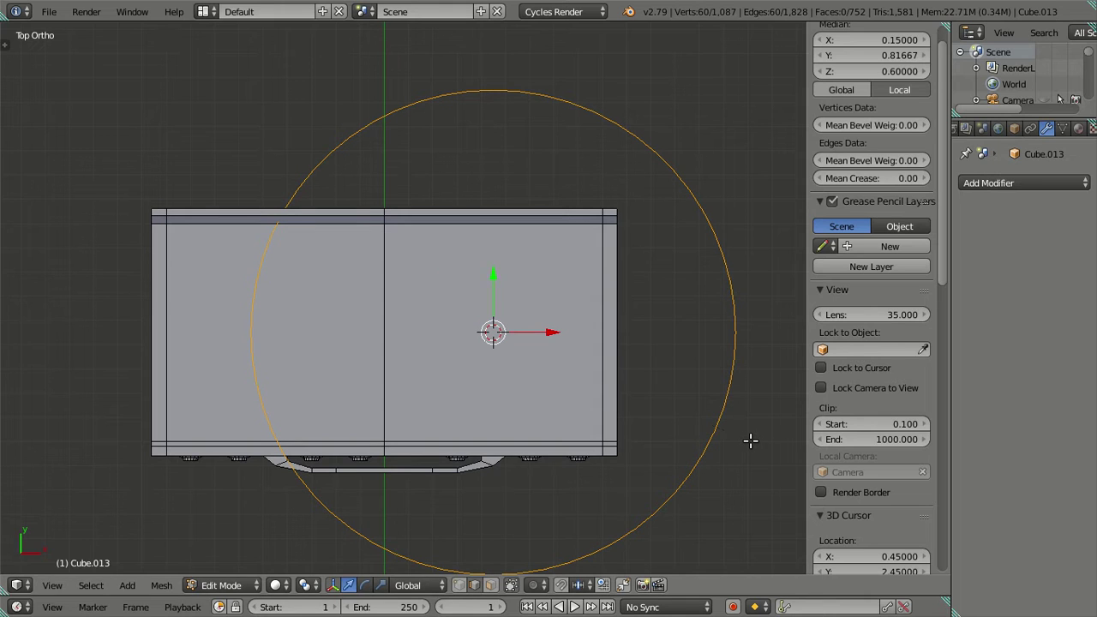
type("s.4")
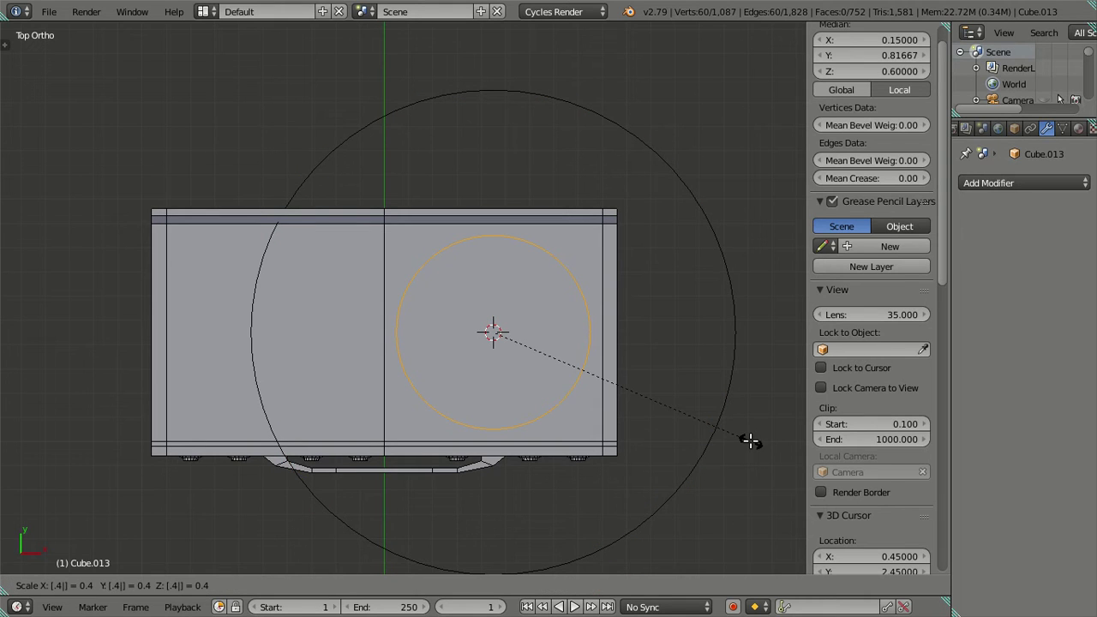
right_click(749, 441)
type("s.3")
key("Return")
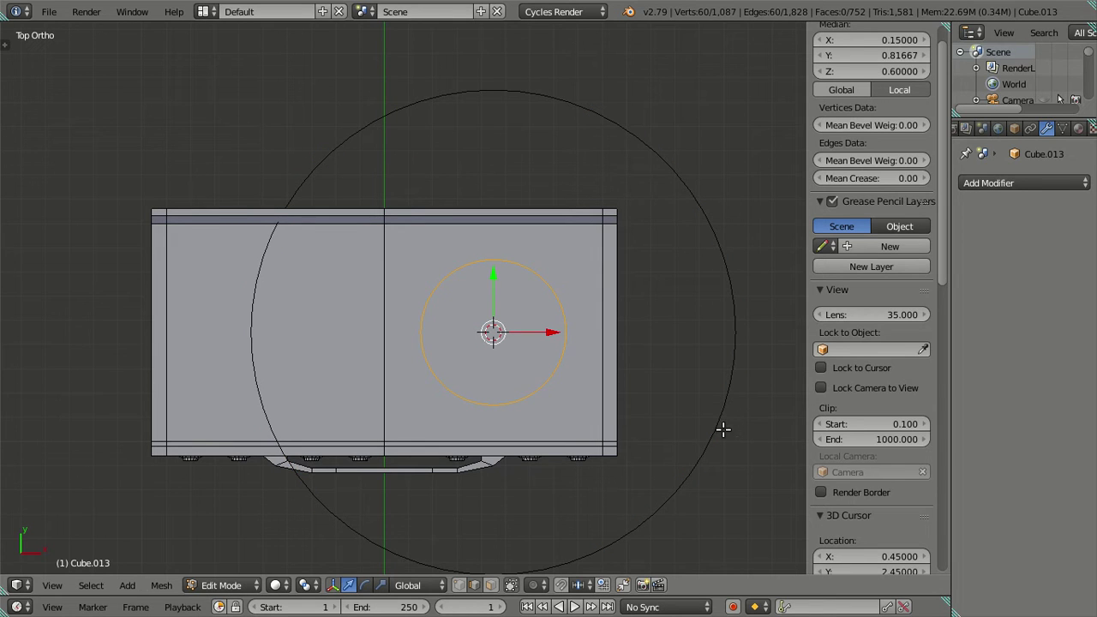
Snap the 3D cursor to the centre of the stovetop's left-half face
key("a")
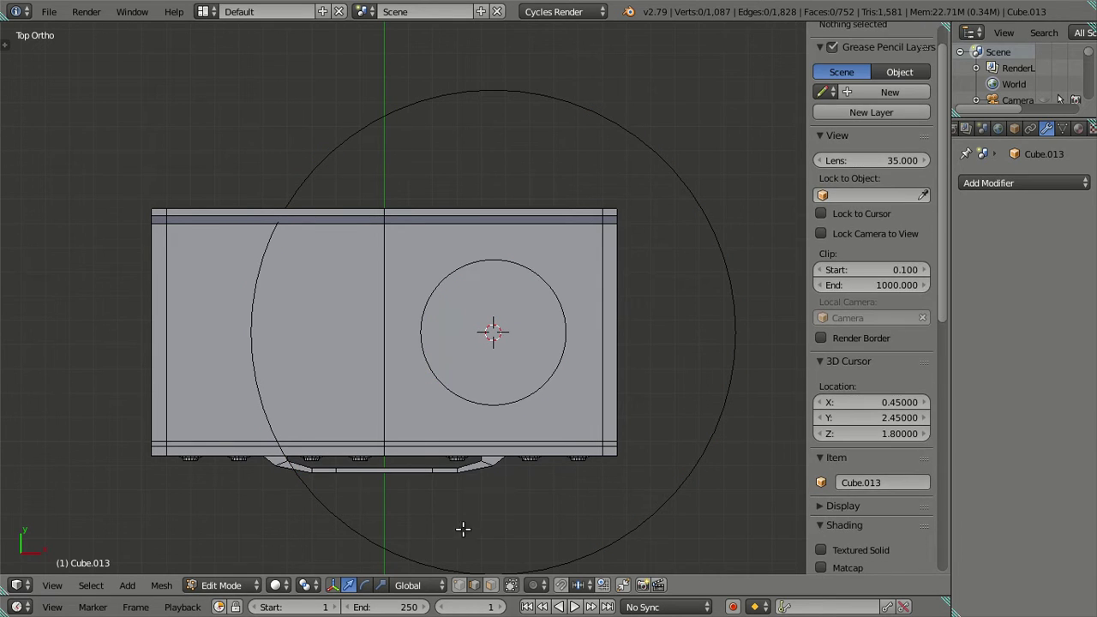
left_click(491, 584)
right_click(347, 396)
key("shift+s")
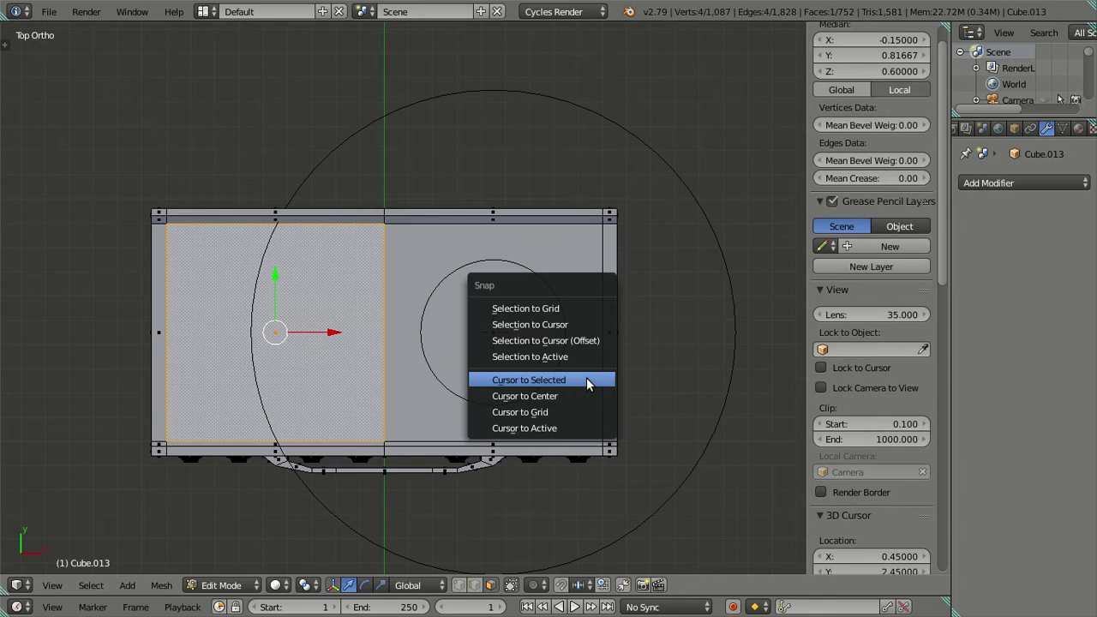
left_click(596, 379)
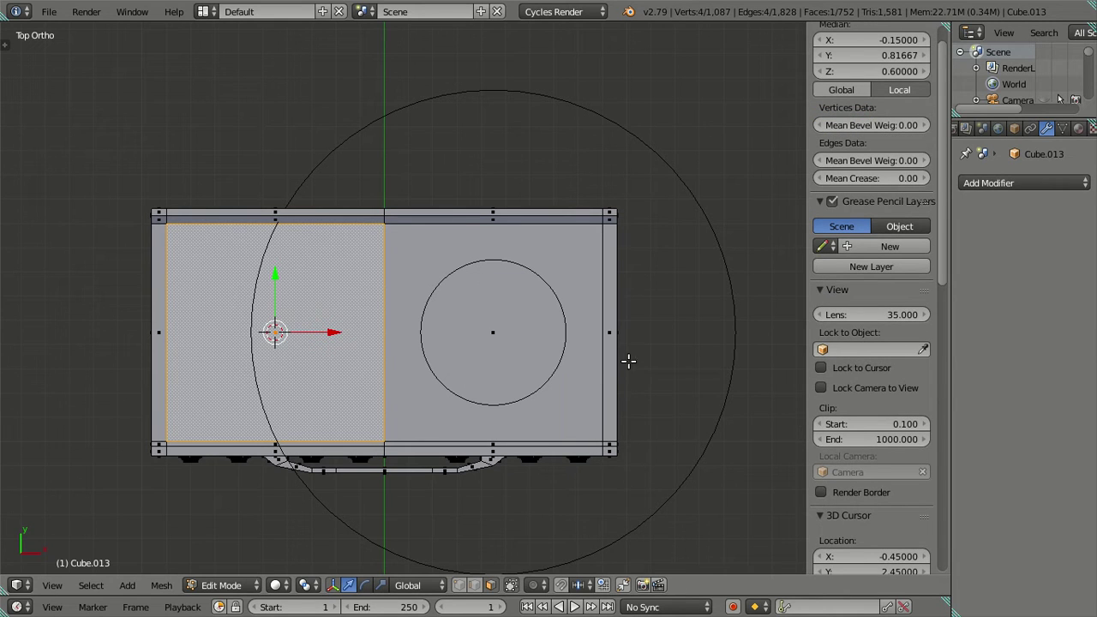
Select the big circle's edge loop and snap it onto the 3D cursor
key("ctrl+Tab")
left_click(652, 370)
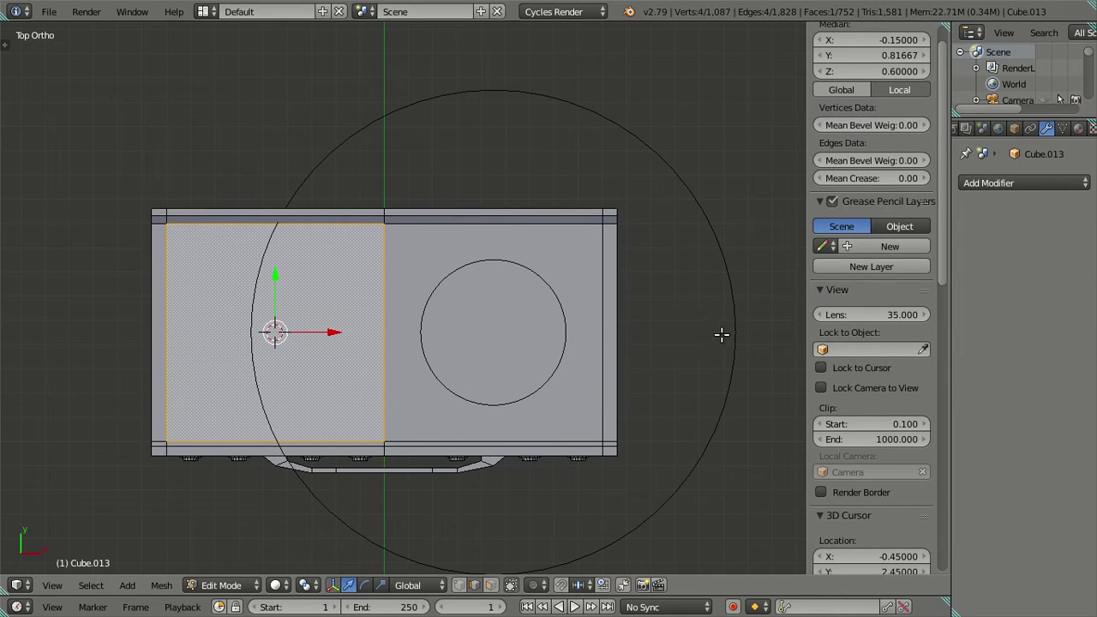
right_click(735, 342)
right_click(734, 341, "alt")
key("shift+a")
key("shift+s")
left_click(629, 288)
Scale the big circle down to 0.2 as the left burner
type("s.1")
key("Escape")
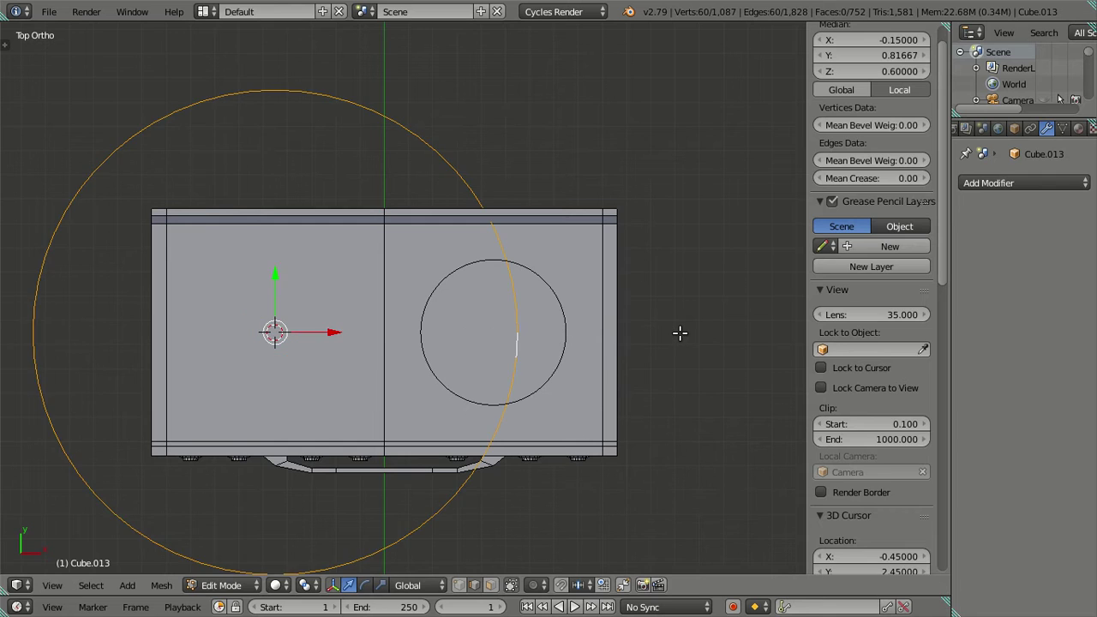
key("a")
key("ctrl+z")
type("s.2")
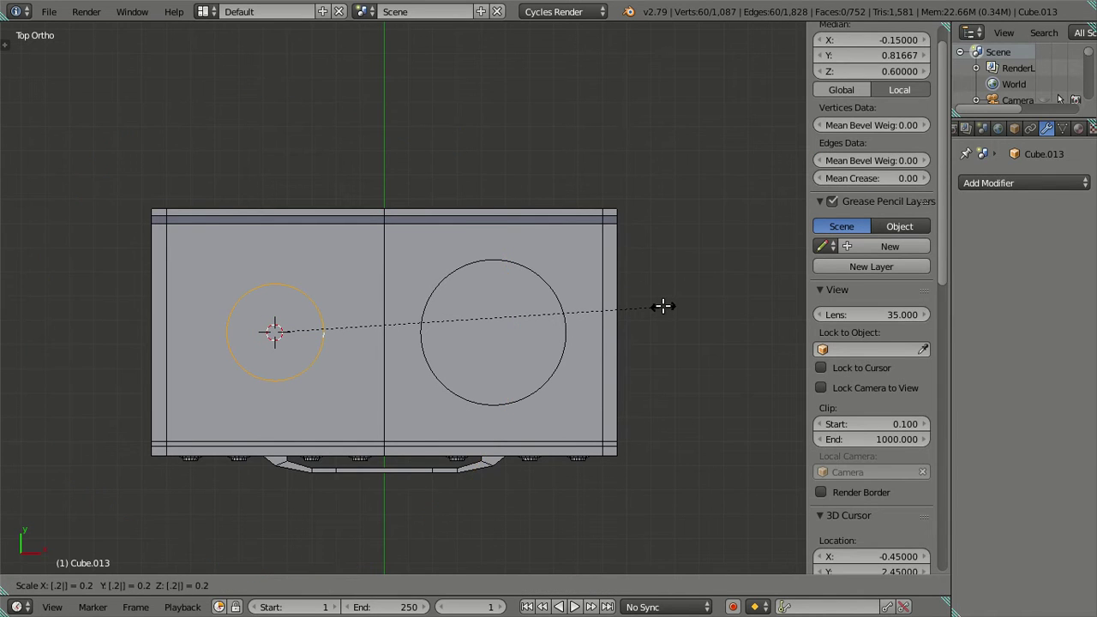
key("Return")
Extrude the right burner loop and scale it inward to 0.95 for a thin inner ring
middle_click_drag(509, 426, 396, 281)
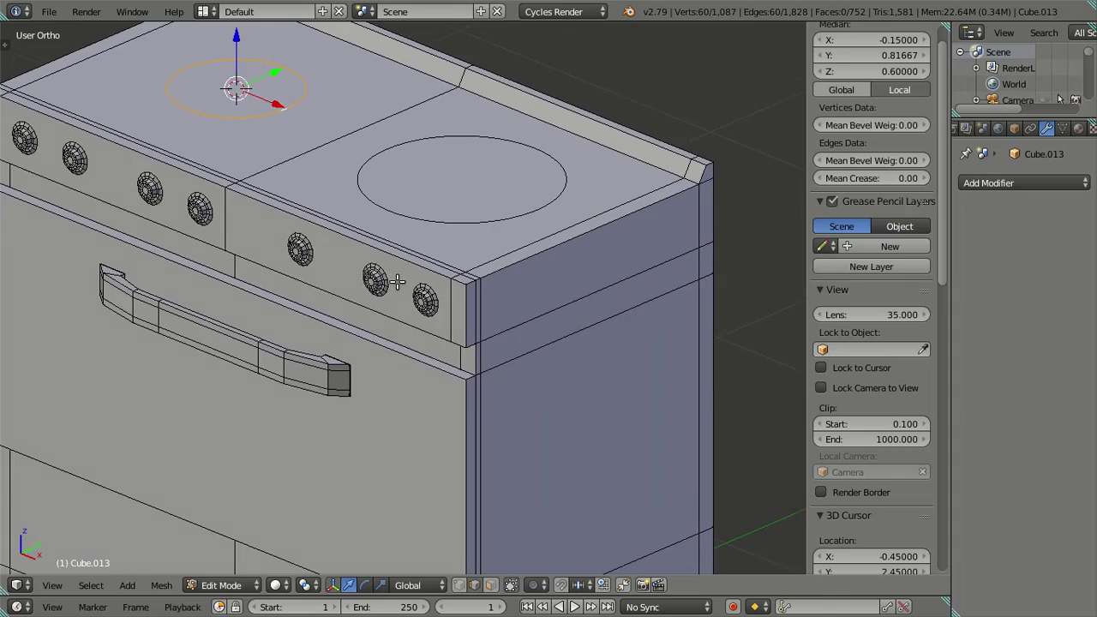
key("a")
middle_click_drag(389, 203, 426, 225)
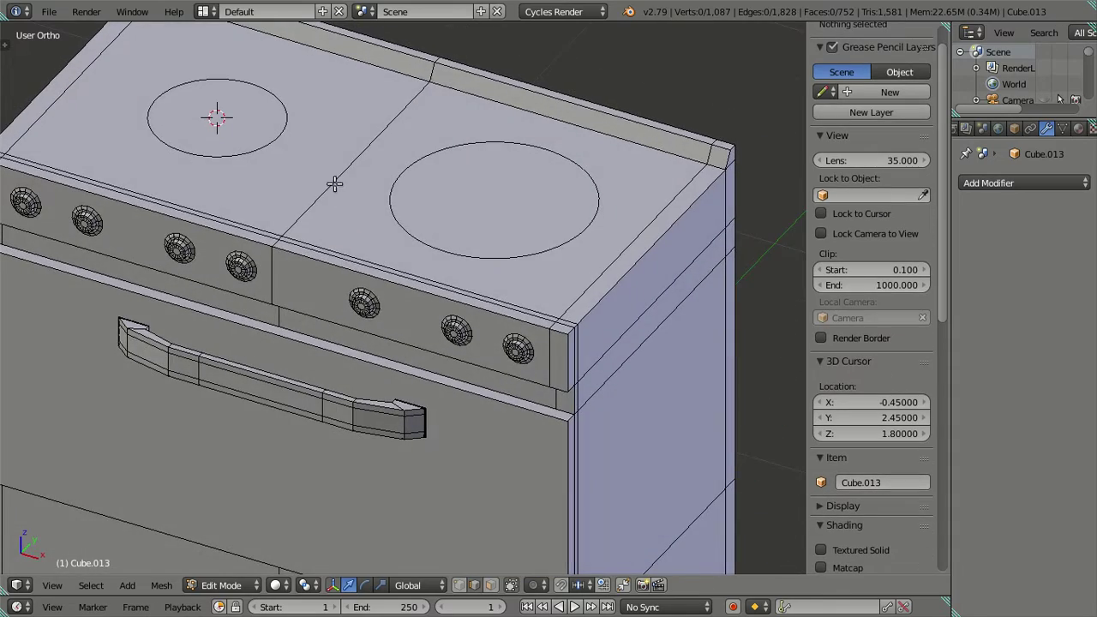
mouse_move(340, 185)
middle_mouse_down()
mouse_move(392, 151)
mouse_move(372, 186)
mouse_move(497, 215)
middle_mouse_up()
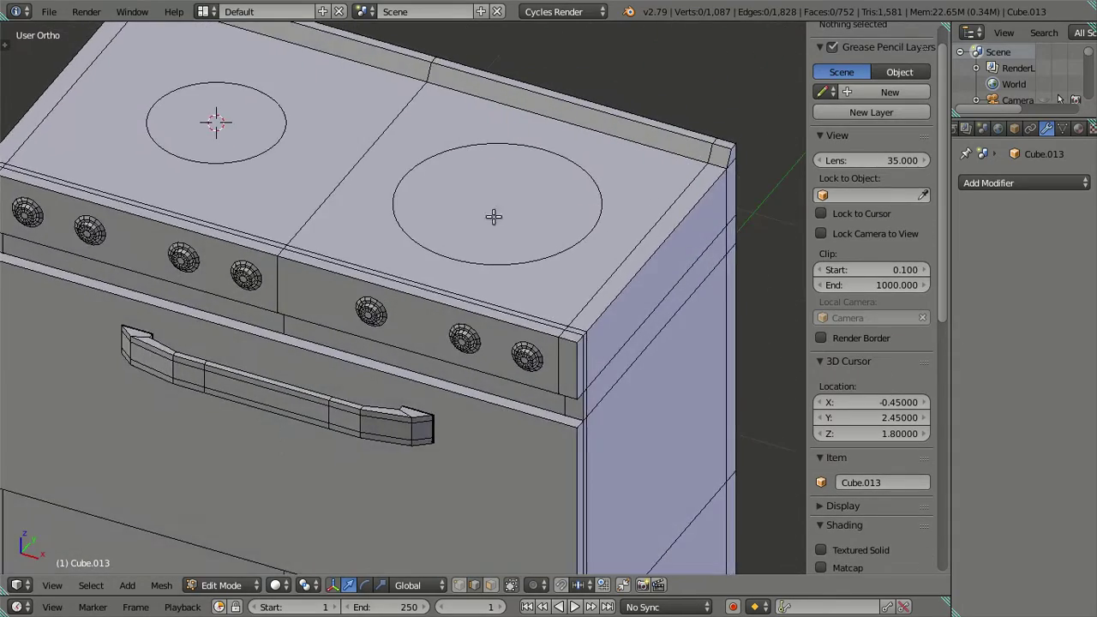
scroll(497, 224, "up", 1)
right_click(496, 253)
right_click(496, 256, "alt")
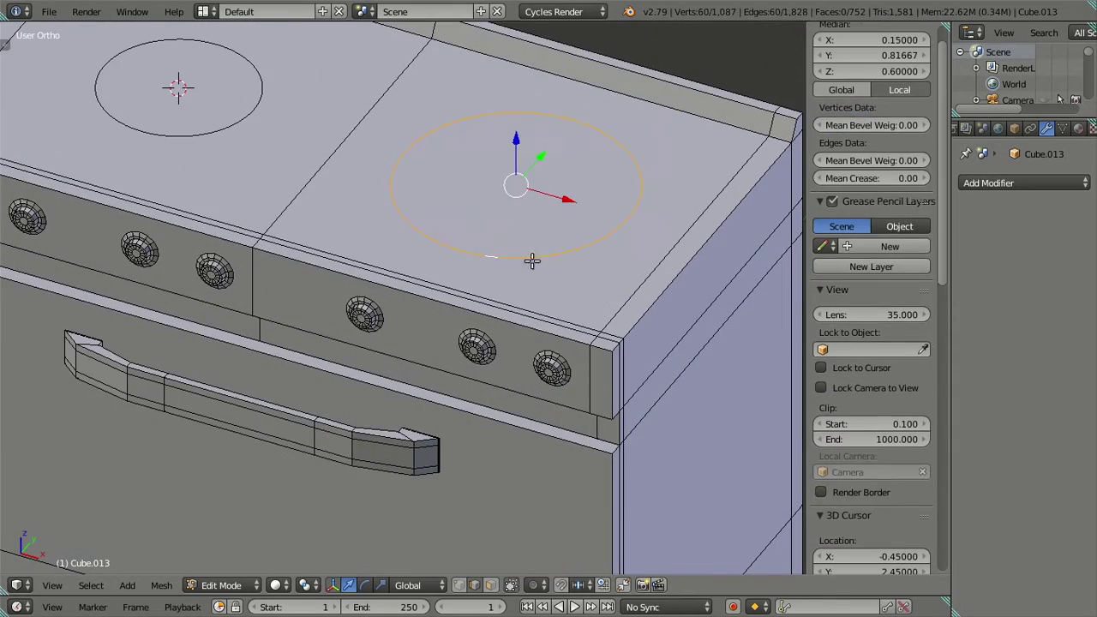
key("KP_7")
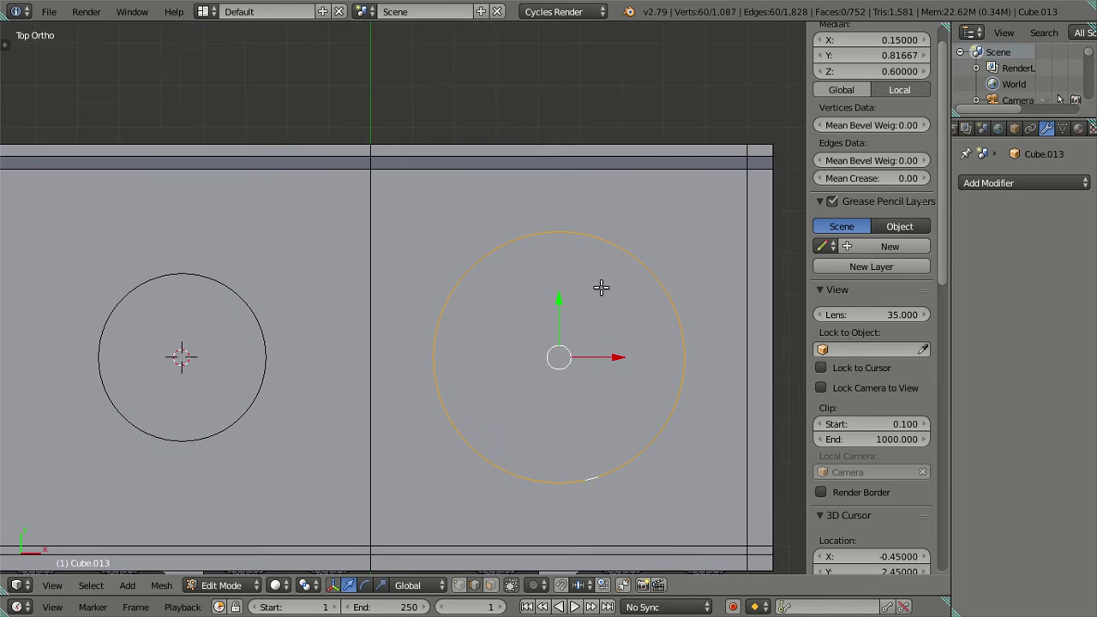
key("e")
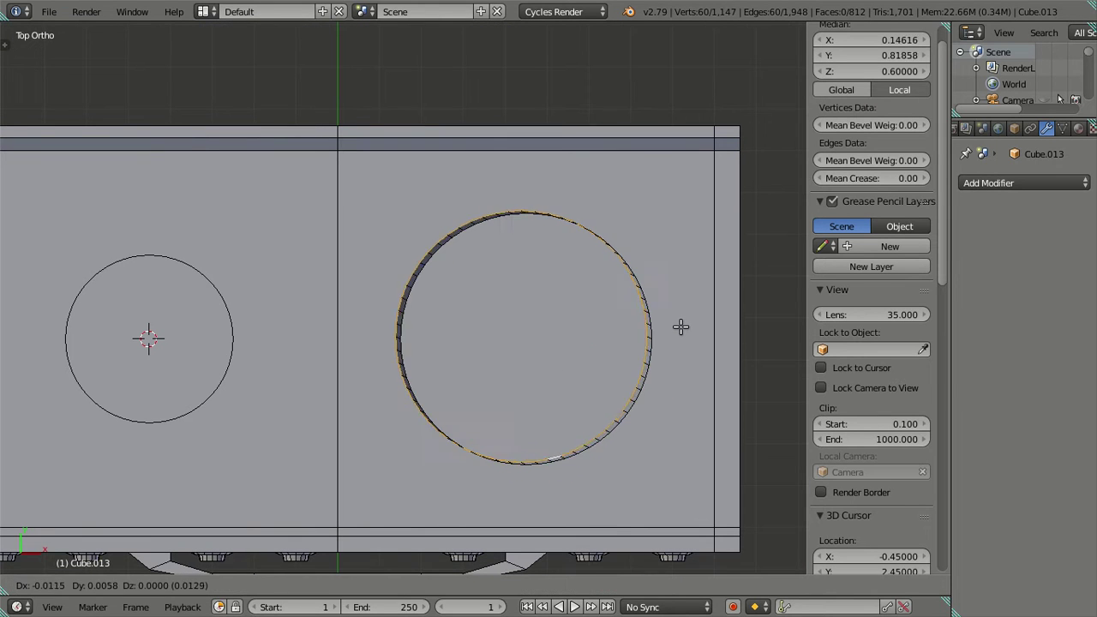
key("Escape")
type("s")
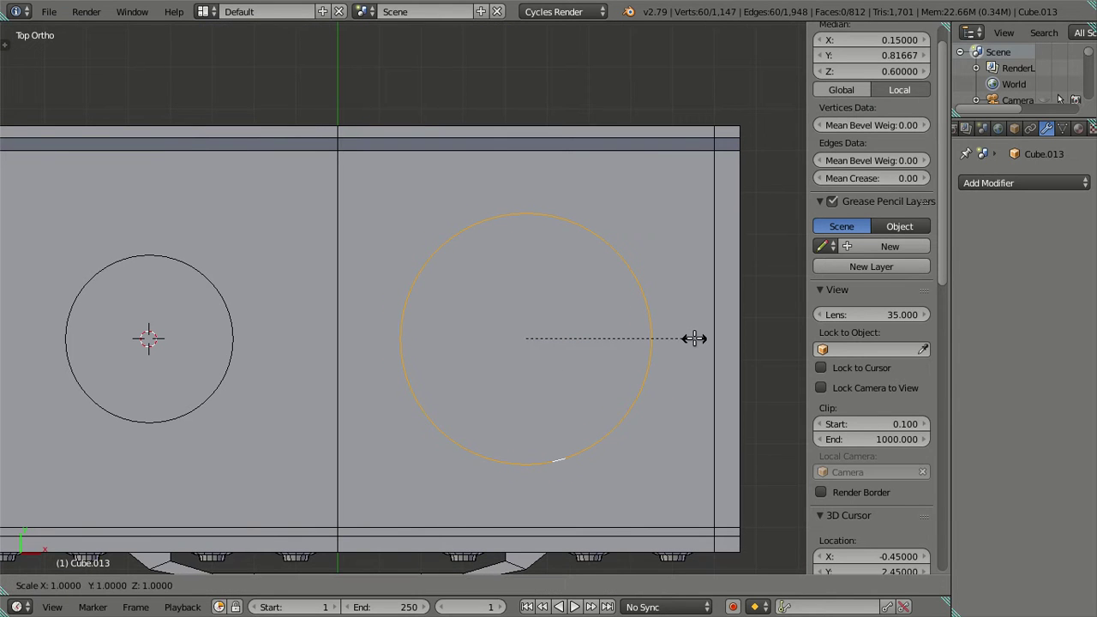
type(".9")
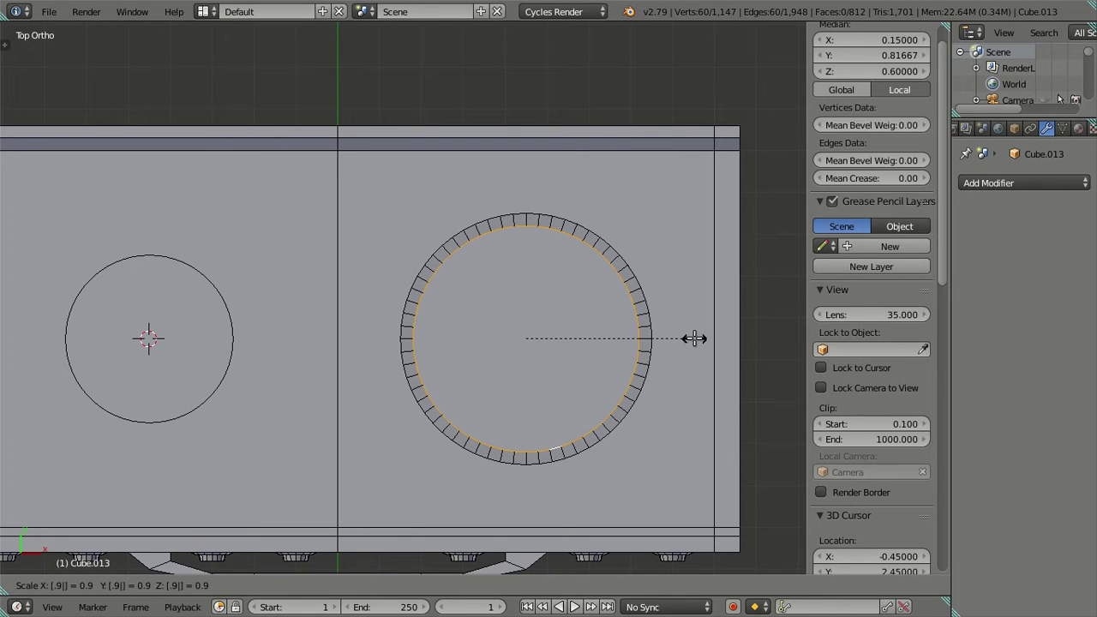
type("5")
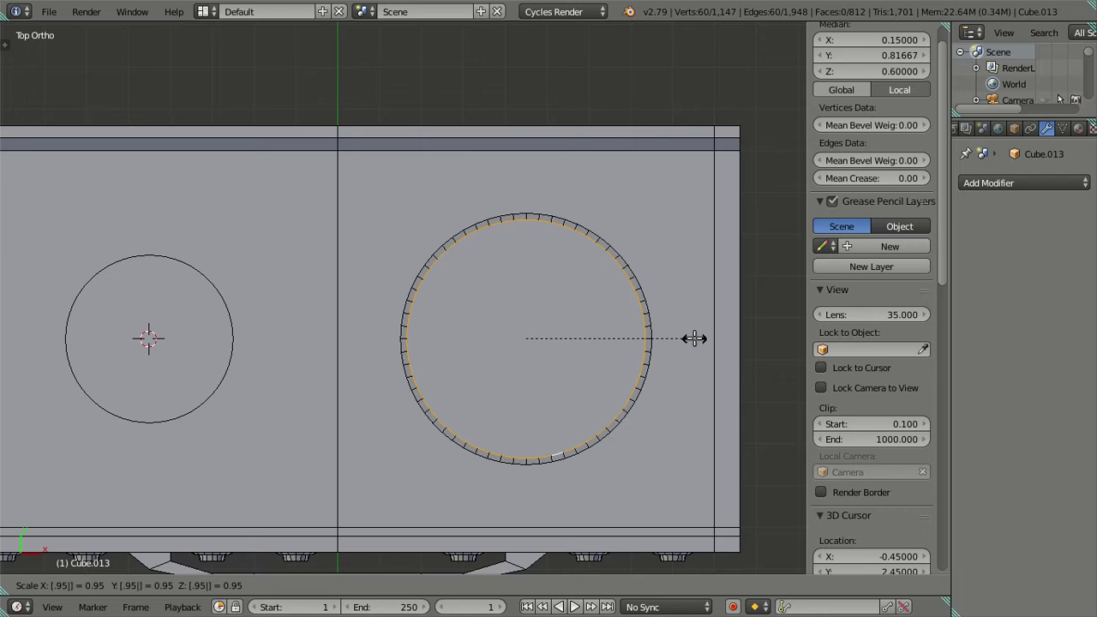
key("Return")
Extrude the left burner loop into an inner ring scaled to 0.925
key("a")
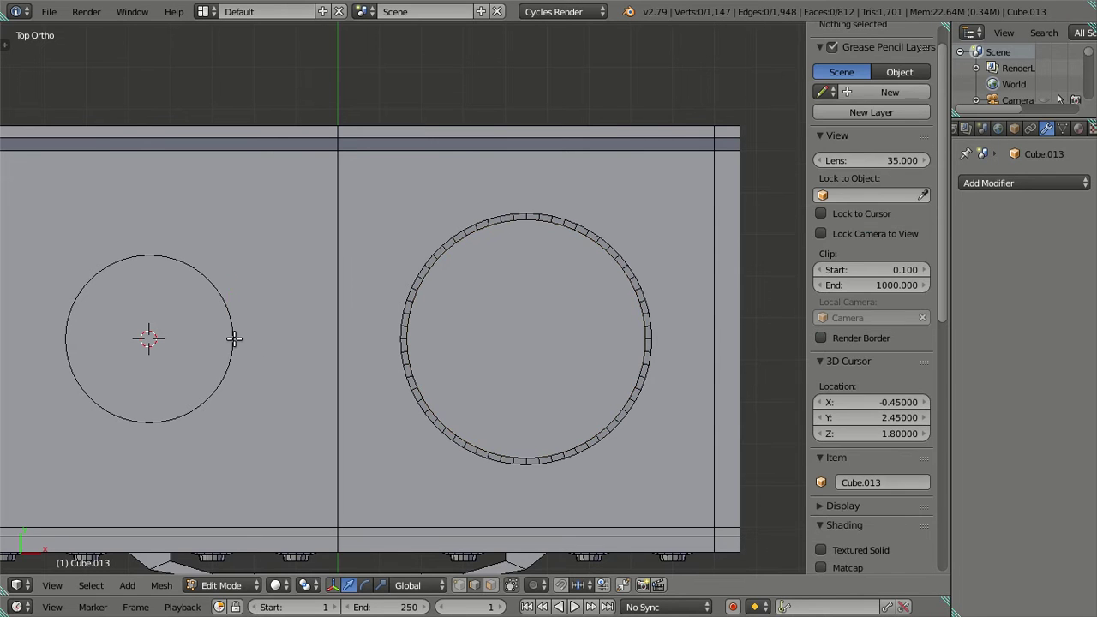
right_click(234, 338)
key("ctrl+l")
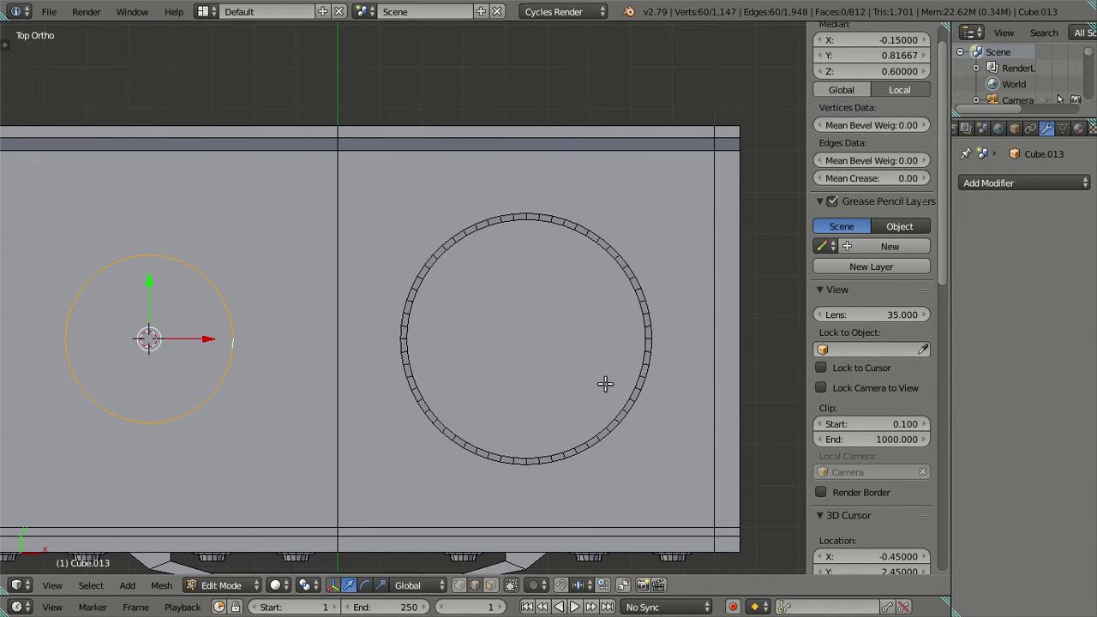
type("es.95")
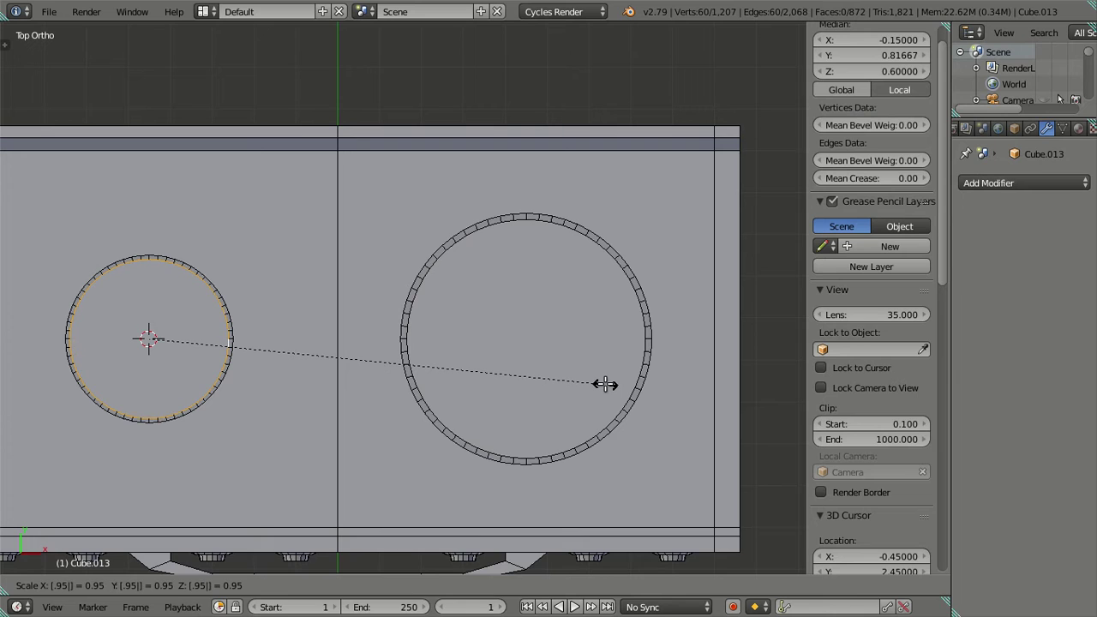
key("Return")
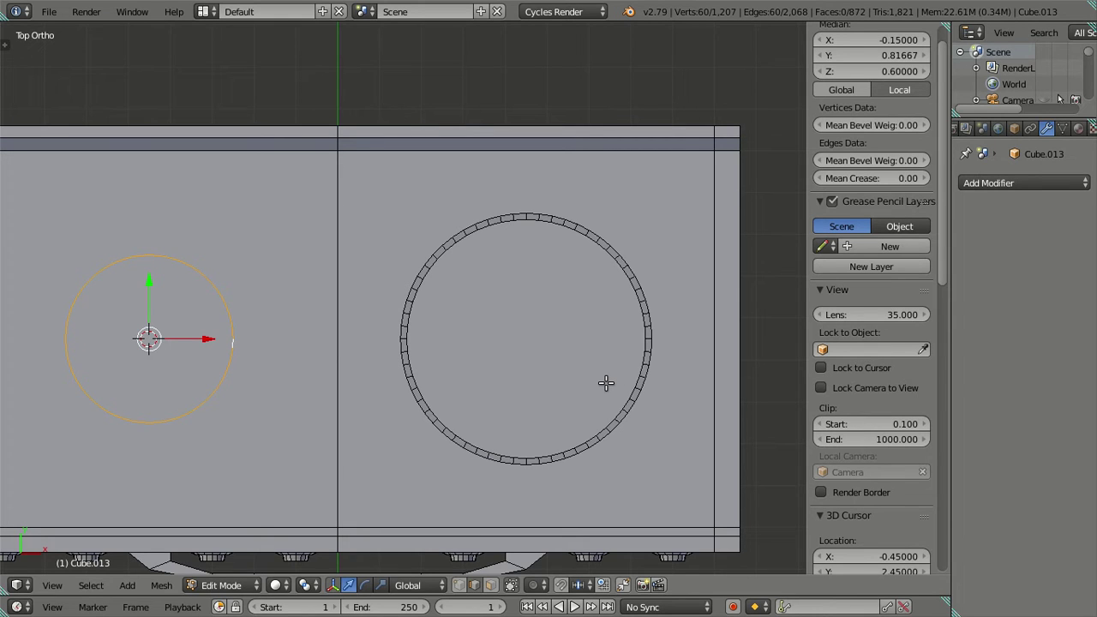
type("s.9")
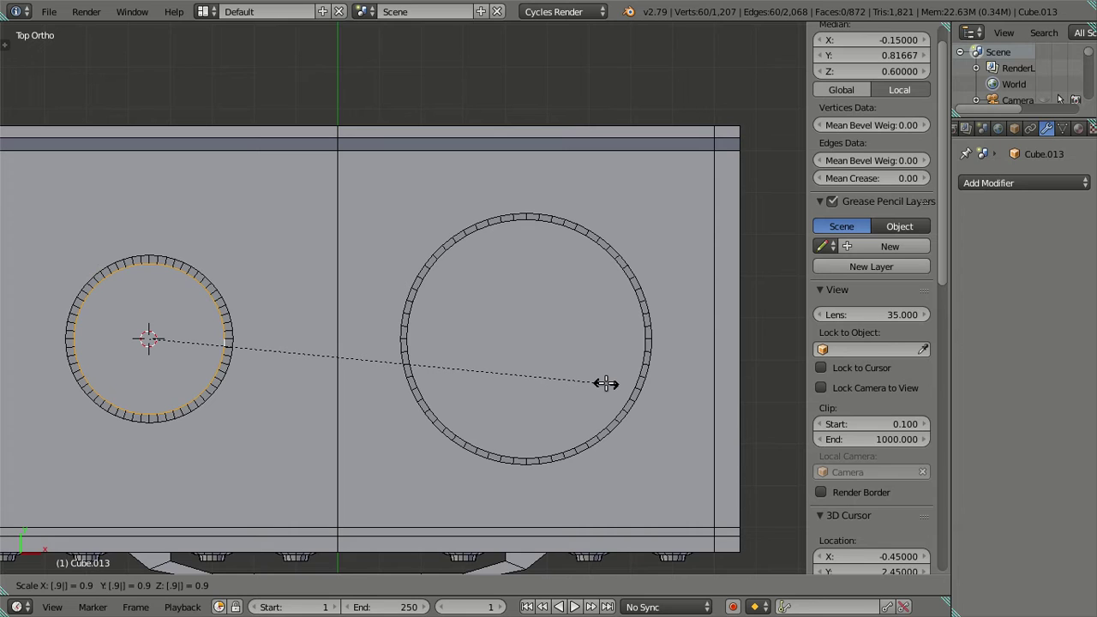
type("75")
key("Return")
type("s.0")
key("Return")
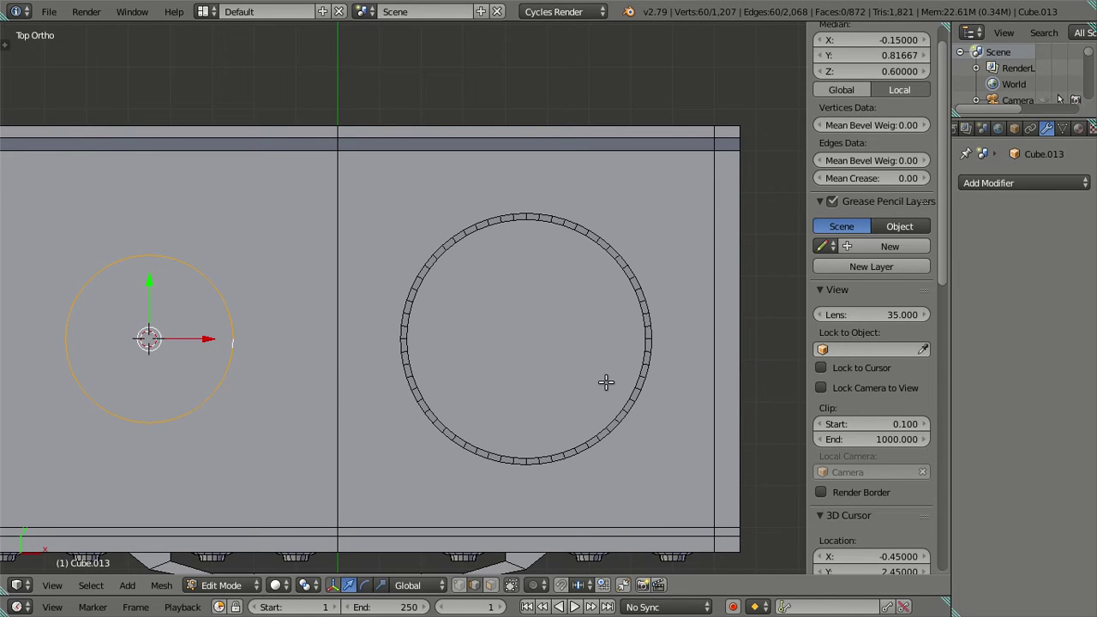
type("s.925")
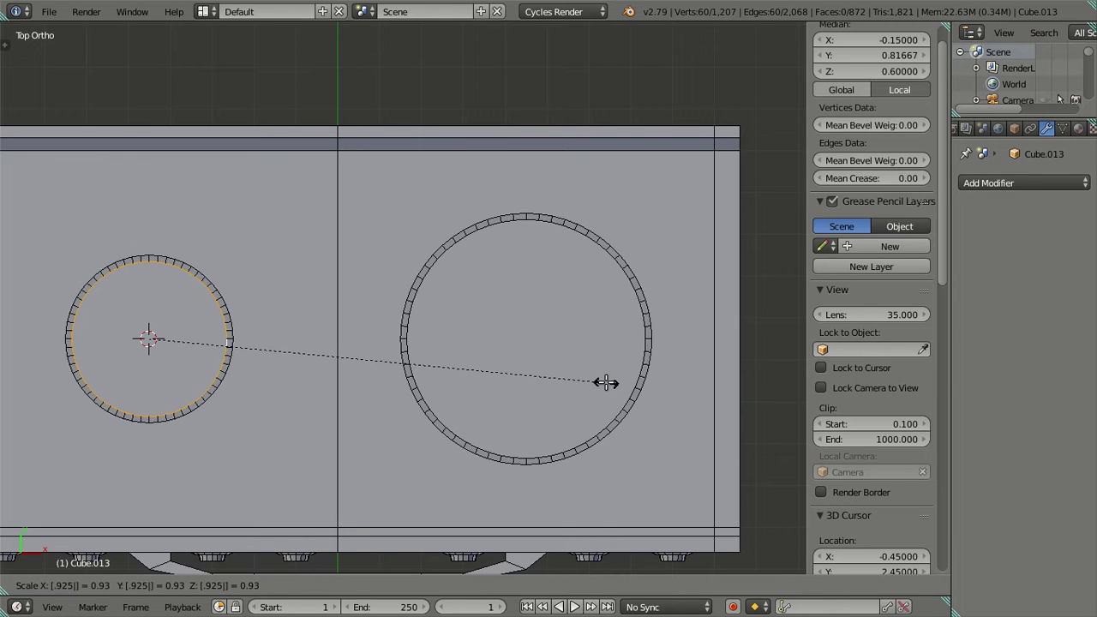
key("Return")
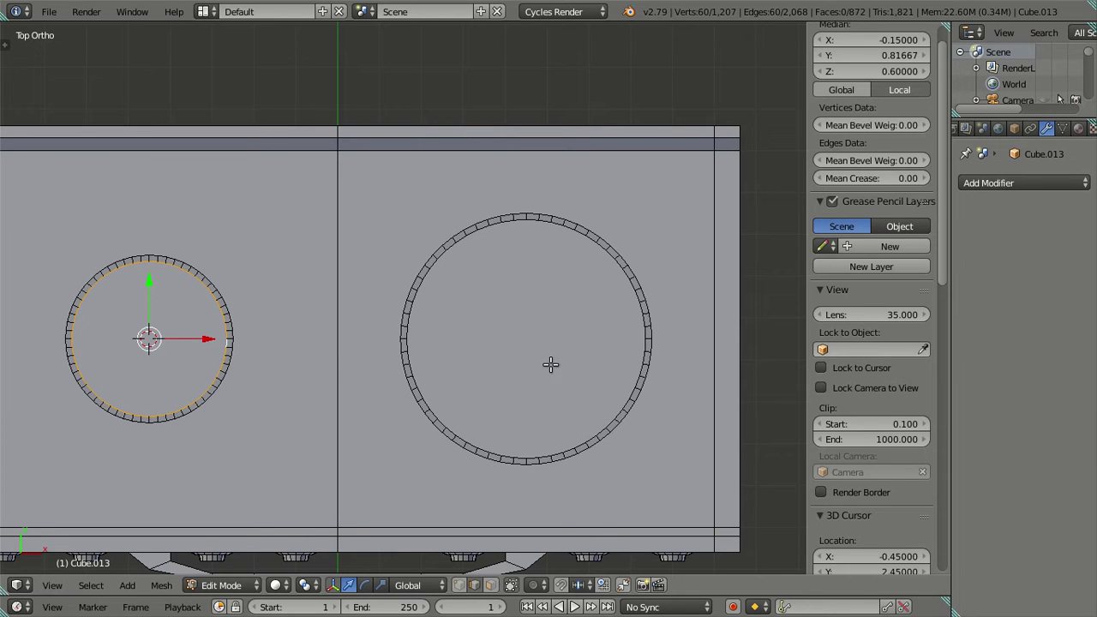
Select both burner inner rings on the stovetop
key("a")
mouse_move(480, 443)
middle_mouse_down()
mouse_move(463, 362)
mouse_move(487, 313)
mouse_move(495, 365)
mouse_move(409, 317)
middle_mouse_up()
key("Tab")
key("Tab")
scroll(421, 279, "up", 3)
middle_click_drag(413, 267, 504, 412, "shift")
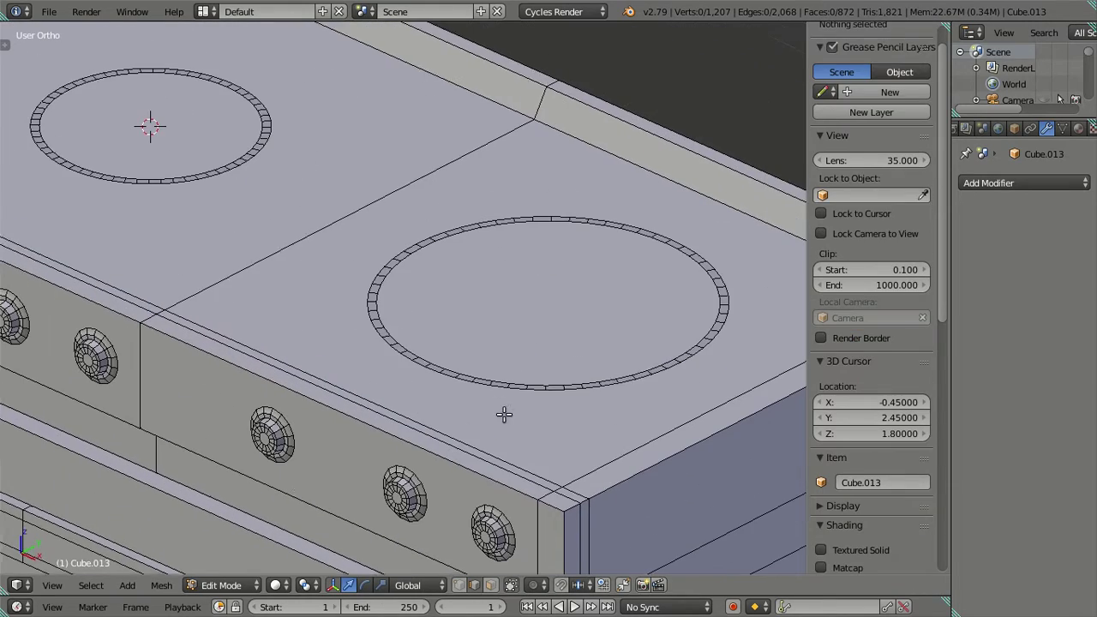
right_click(391, 342)
key("l")
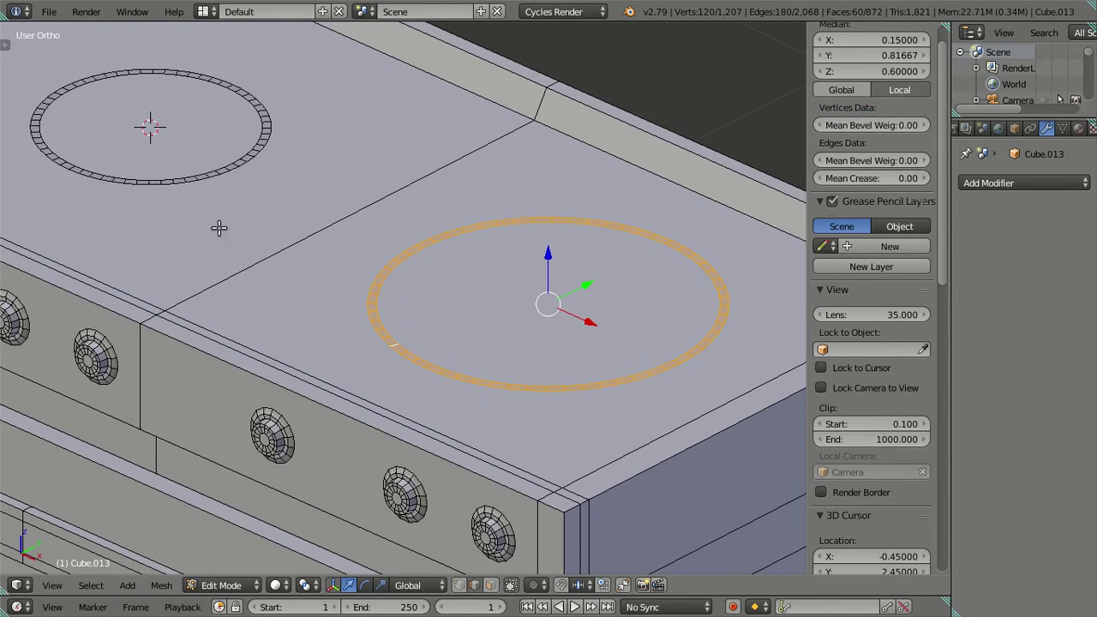
key("l")
Switch to the front view and extrude the burner rings in place
scroll(351, 236, "down", 2)
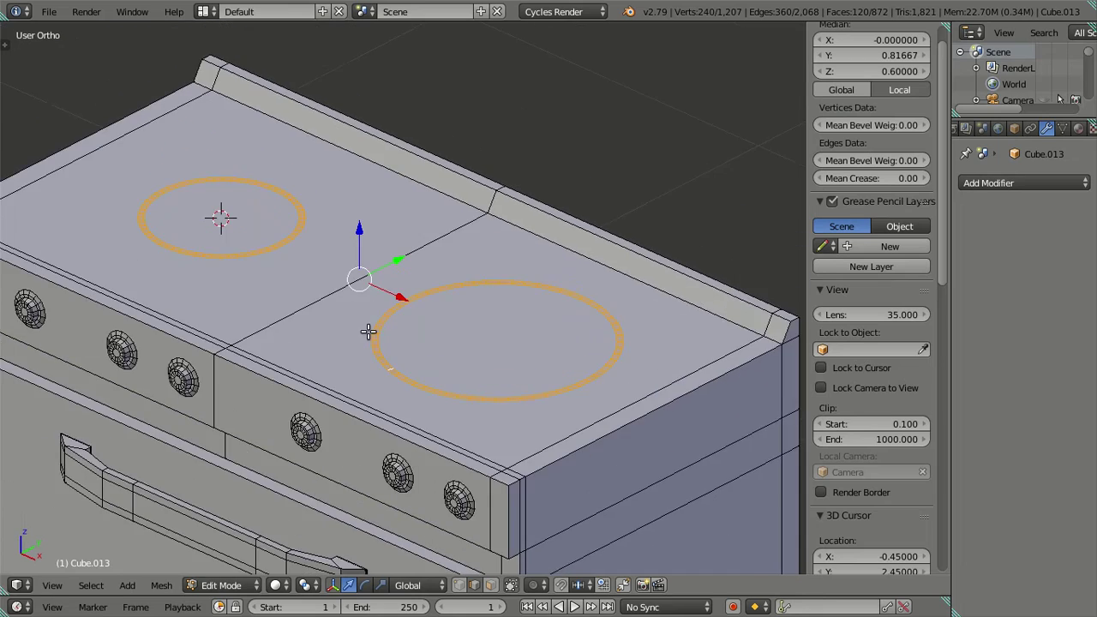
middle_click_drag(363, 304, 428, 309)
scroll(433, 304, "up", 2)
key("KP_1")
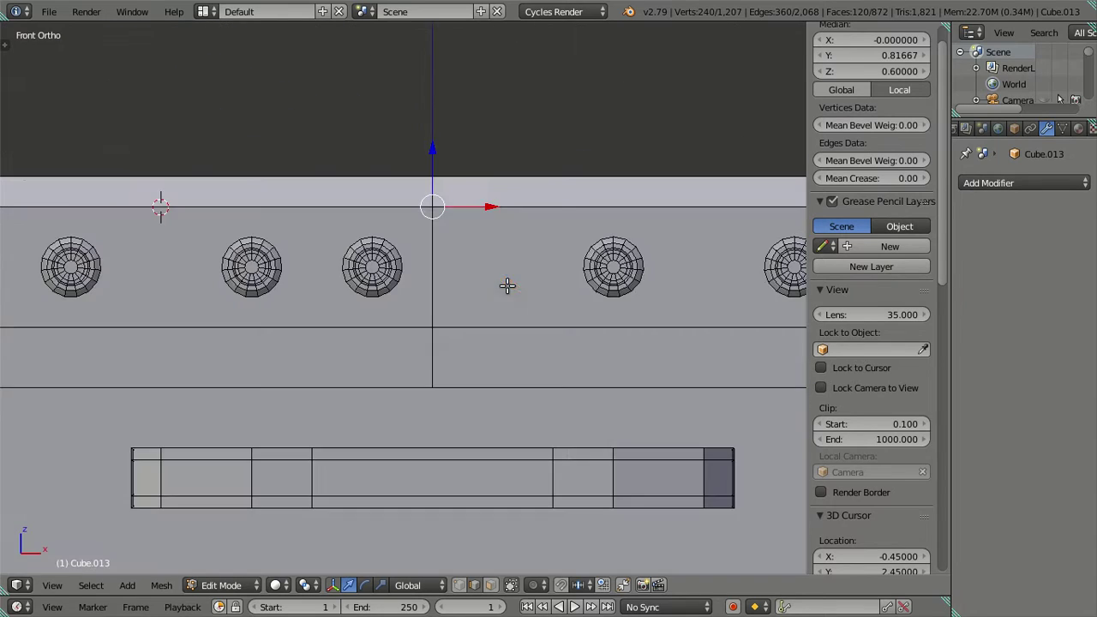
scroll(514, 324, "up", 2)
scroll(514, 343, "down", 2)
scroll(497, 370, "up", 2)
scroll(503, 377, "up", 2)
key("e")
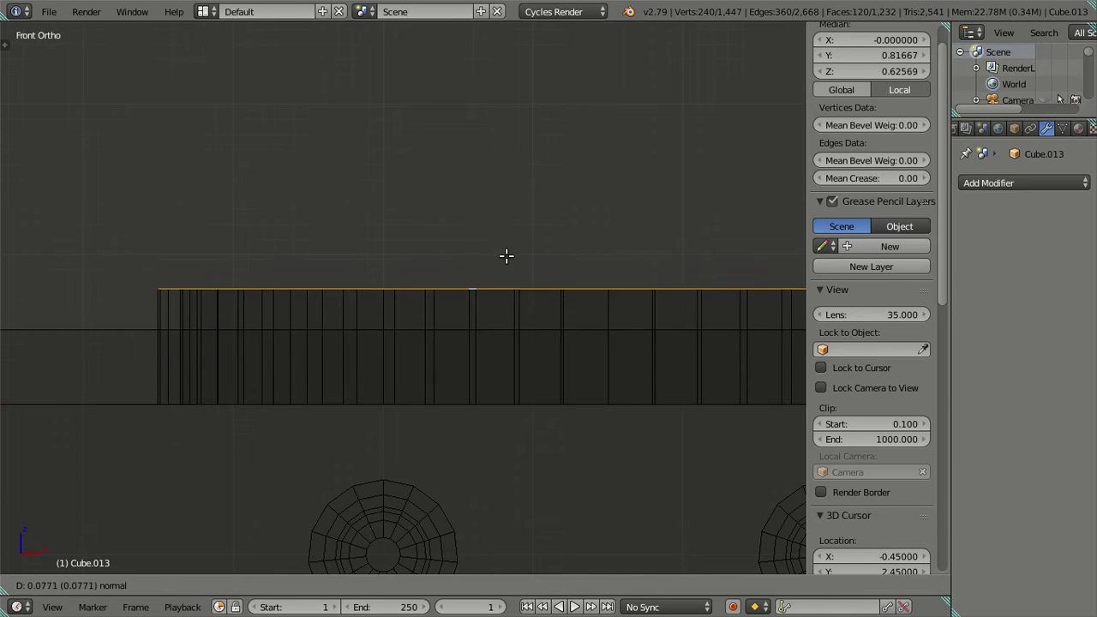
right_click(504, 270)
Nudge the burner rings up along Z to about 0.60017
scroll(240, 345, "down", 3)
middle_click_drag(240, 345, 357, 343, "shift")
scroll(277, 372, "up", 4)
mouse_move(276, 372)
middle_mouse_down("shift")
mouse_move(362, 328)
mouse_move(472, 306)
middle_mouse_up("shift")
scroll(344, 353, "up", 3)
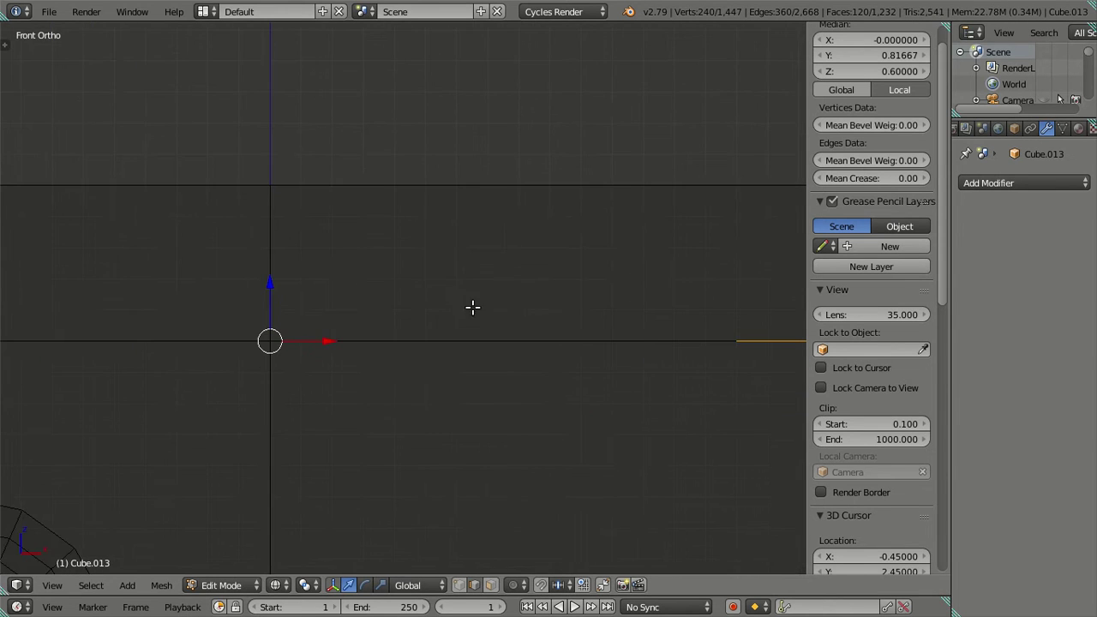
left_click_drag(271, 283, 271, 279)
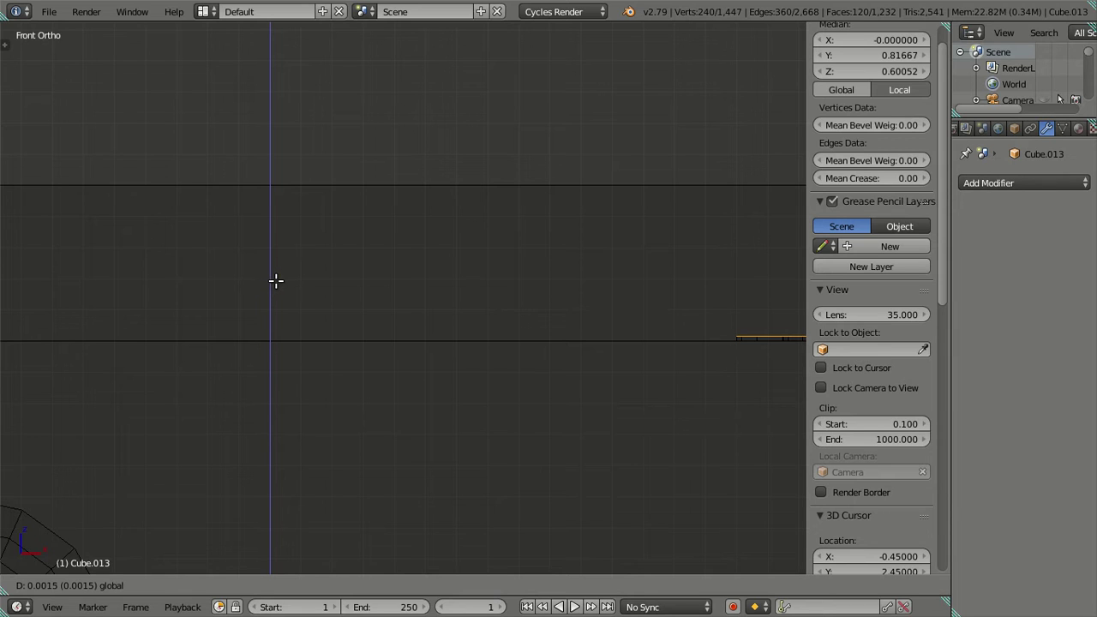
left_click_drag(275, 280, 280, 283)
Confirm the nudge and set the move's Z offset to 0.001 in the Translate panel
left_click(280, 283)
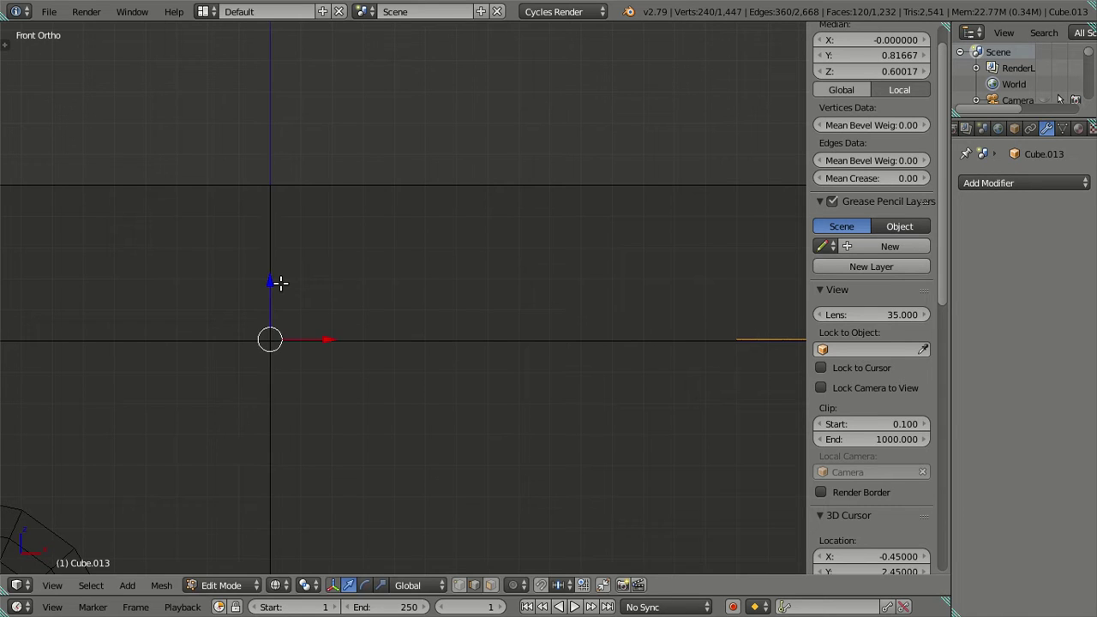
key("t")
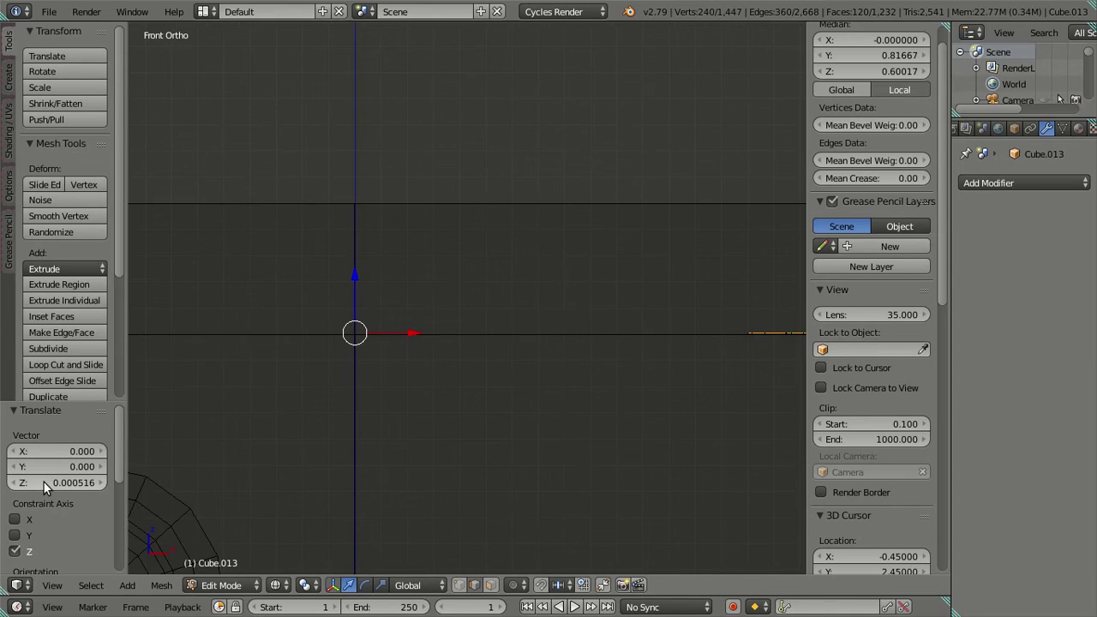
left_click(68, 484)
key("Return")
left_click(75, 483)
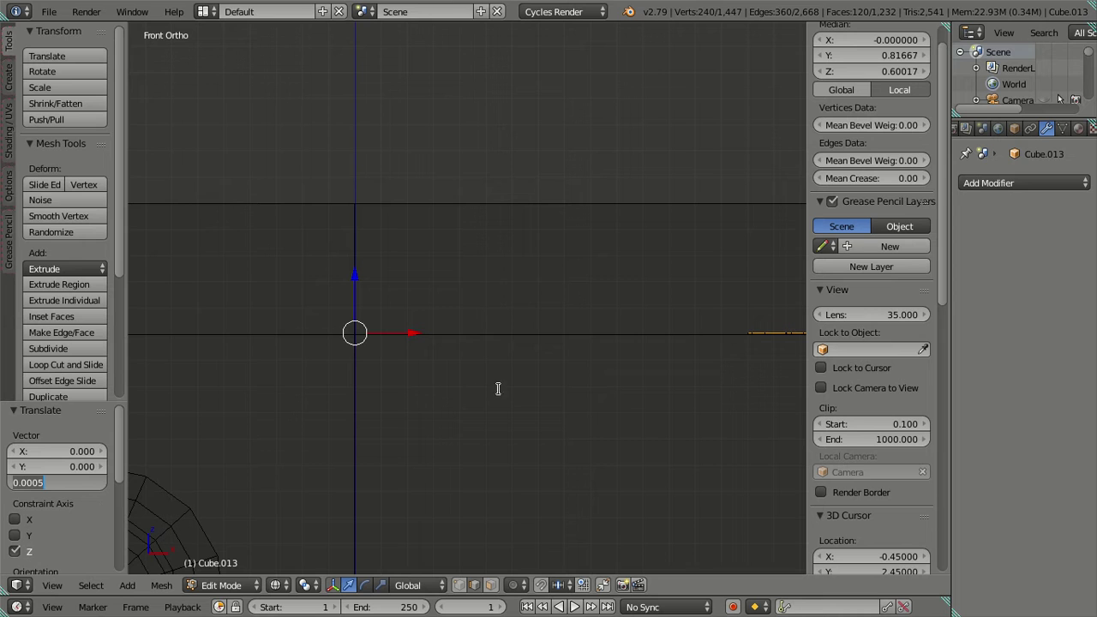
type("a")
key("Return")
Hide the Tool Shelf and orbit around the stove to inspect the burner rings from the front
key("t")
scroll(403, 341, "down", 3)
scroll(445, 344, "down", 2)
mouse_move(474, 348)
middle_mouse_down()
mouse_move(489, 397)
mouse_move(343, 416)
middle_mouse_up()
scroll(480, 396, "up", 3)
key("a")
key("Tab")
scroll(323, 403, "down", 4)
scroll(408, 439, "up", 4)
mouse_move(408, 439)
middle_mouse_down()
mouse_move(466, 387)
mouse_move(563, 399)
mouse_move(540, 492)
mouse_move(462, 521)
mouse_move(422, 417)
mouse_move(452, 472)
middle_mouse_up()
key("Tab")
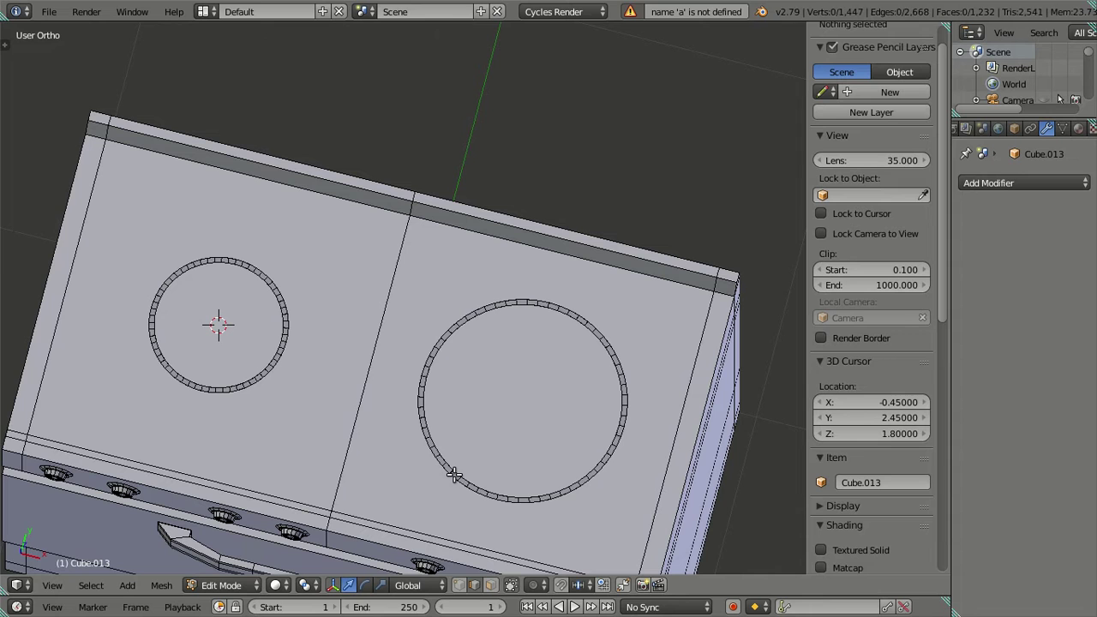
scroll(386, 448, "up", 2)
scroll(384, 430, "down", 3)
mouse_move(384, 431)
middle_mouse_down()
mouse_move(411, 479)
mouse_move(423, 464)
middle_mouse_up()
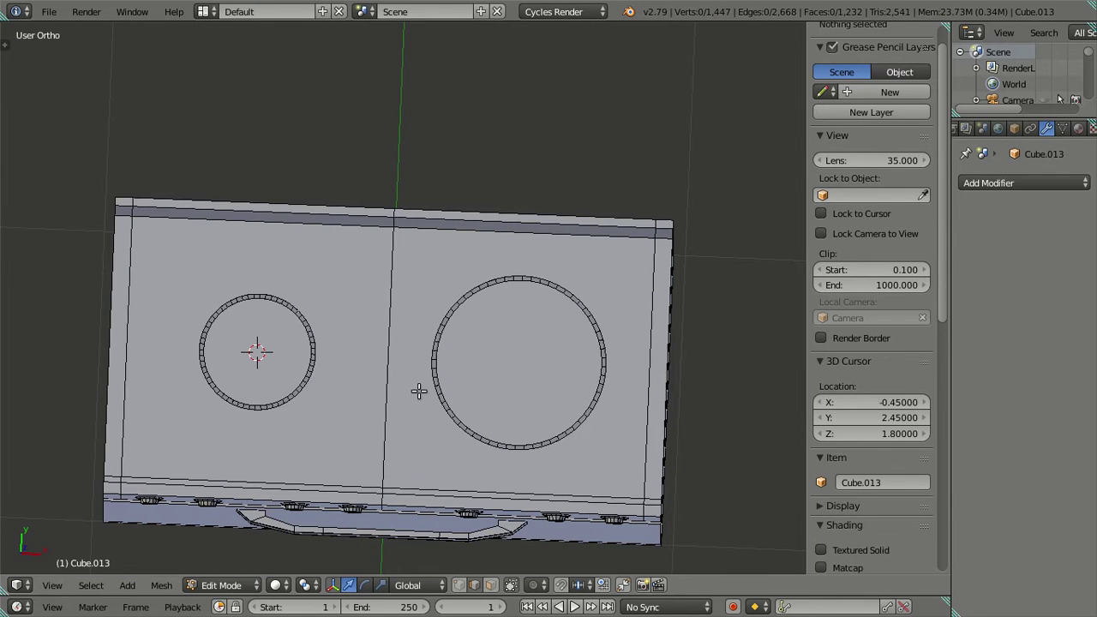
scroll(311, 386, "up", 1)
scroll(275, 392, "up", 2)
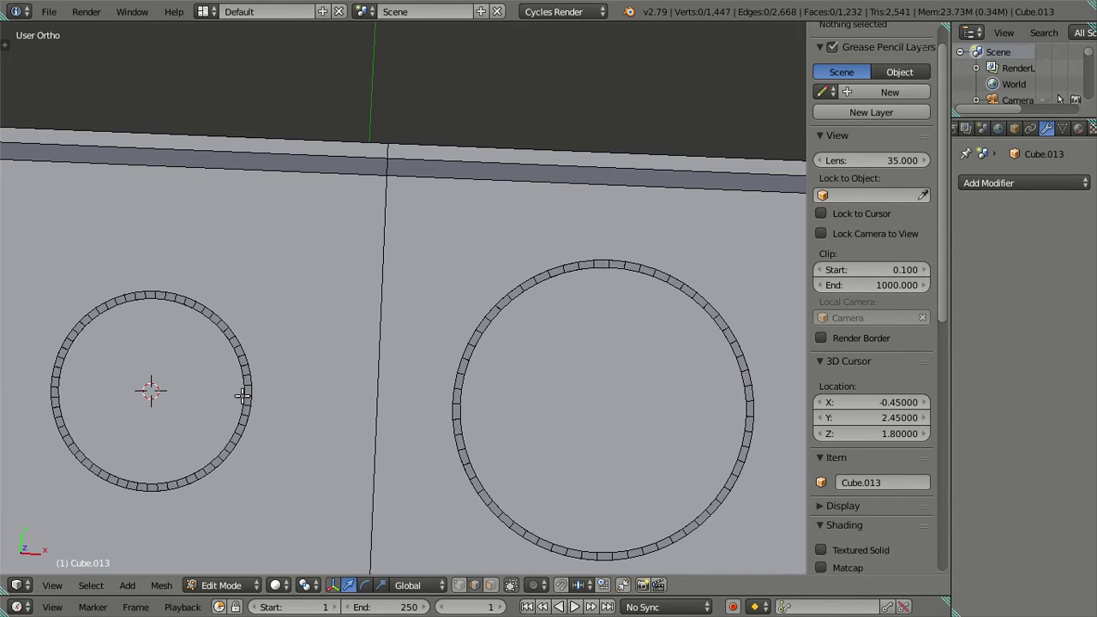
Check the left burner ring edge, then view the stovetop from a three-quarter top angle
right_click(242, 394)
middle_click_drag(284, 409, 360, 417, "shift")
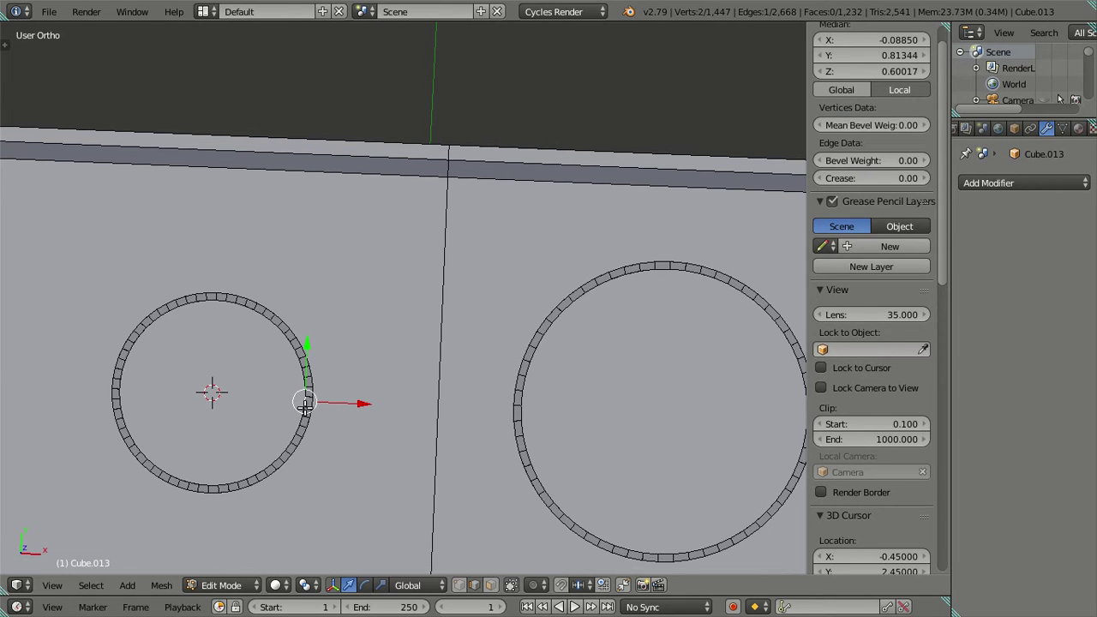
scroll(304, 407, "down", 4)
key("a")
mouse_move(588, 453)
middle_mouse_down()
mouse_move(520, 399)
mouse_move(501, 345)
mouse_move(484, 342)
middle_mouse_up()
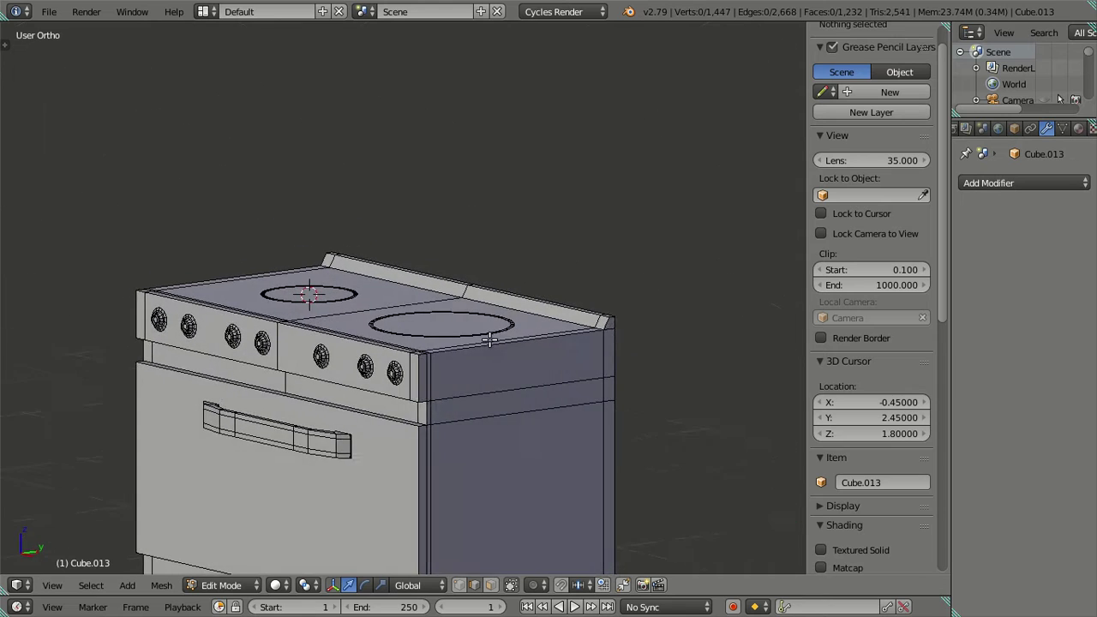
scroll(484, 343, "up", 2)
scroll(475, 353, "up", 3)
scroll(465, 366, "up", 3)
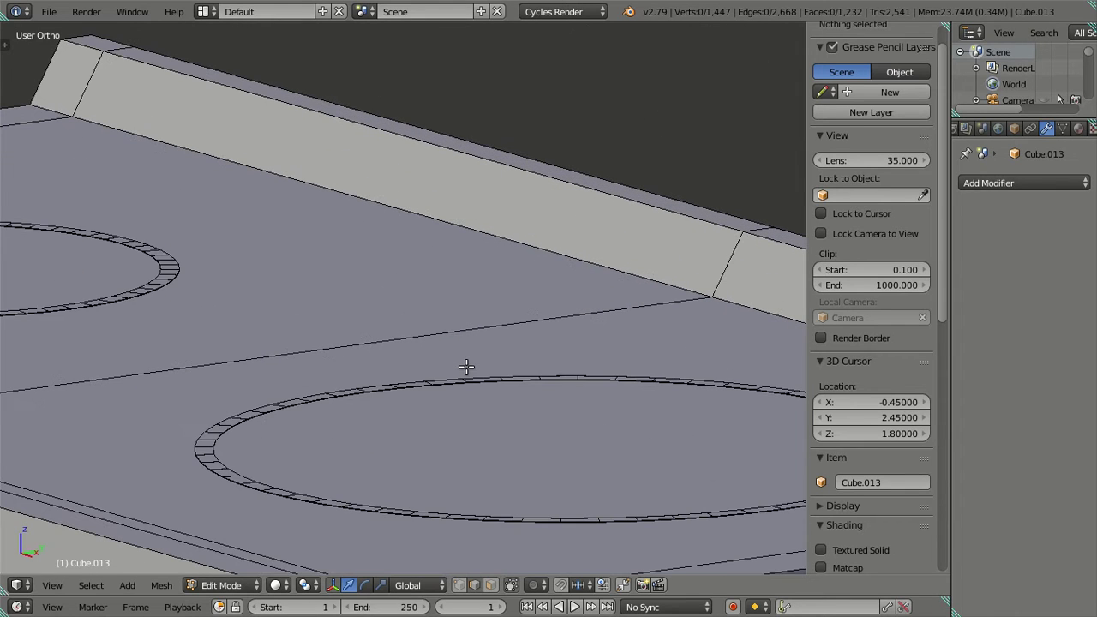
scroll(466, 367, "down", 5)
middle_click_drag(466, 366, 465, 377)
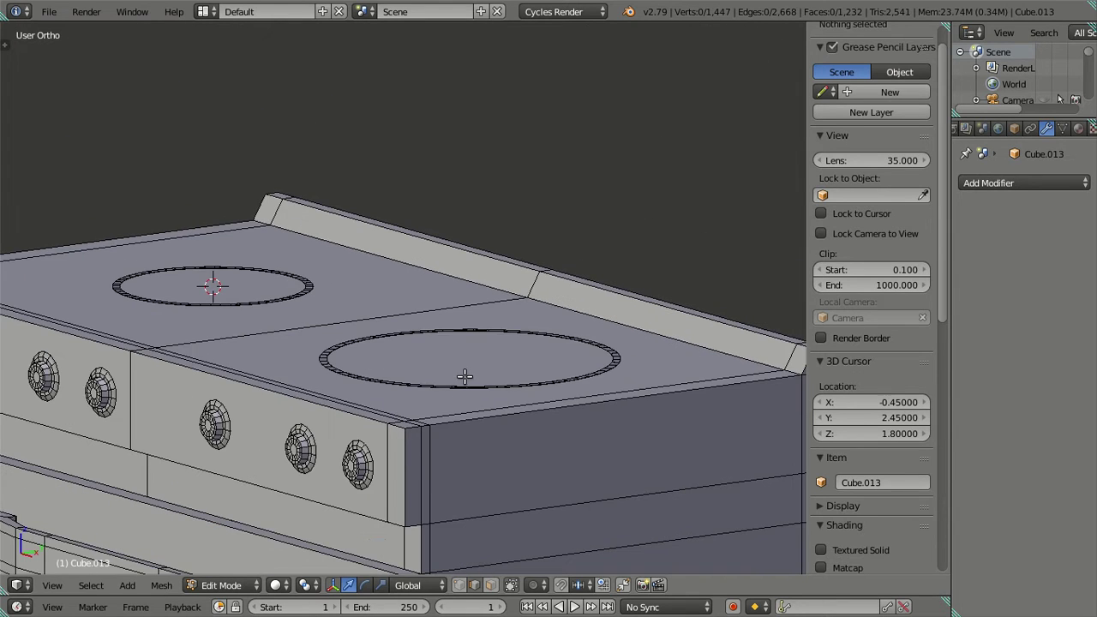
Select the stove body in Object Mode and add a Bevel modifier (0.1 width, 1 segment)
key("Tab")
right_click(687, 310)
key("g")
key("Escape")
left_click(998, 182)
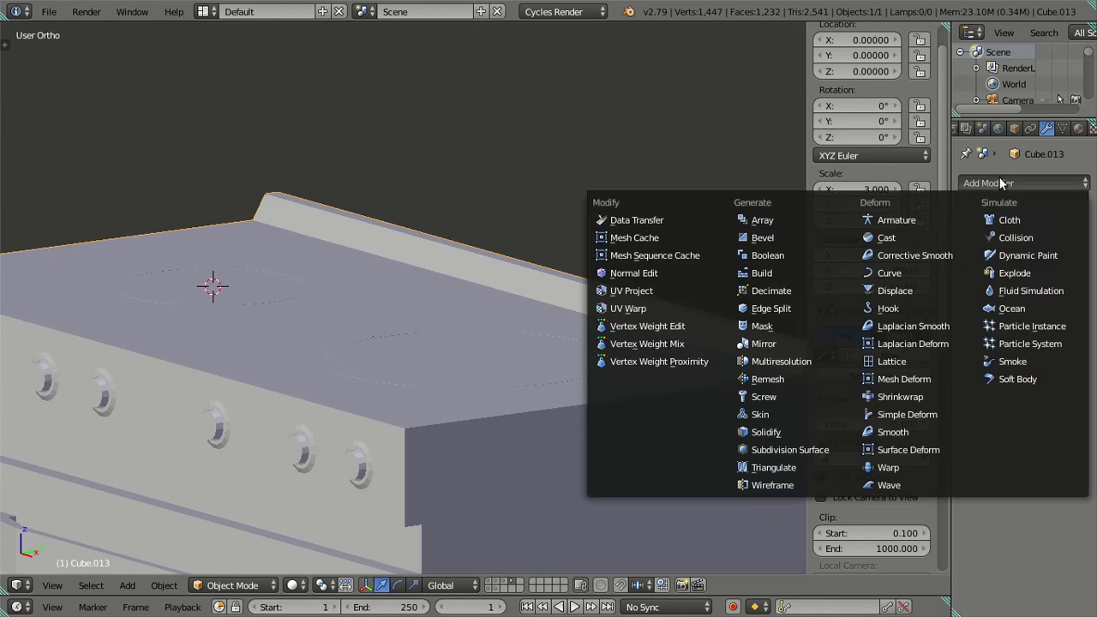
left_click(761, 239)
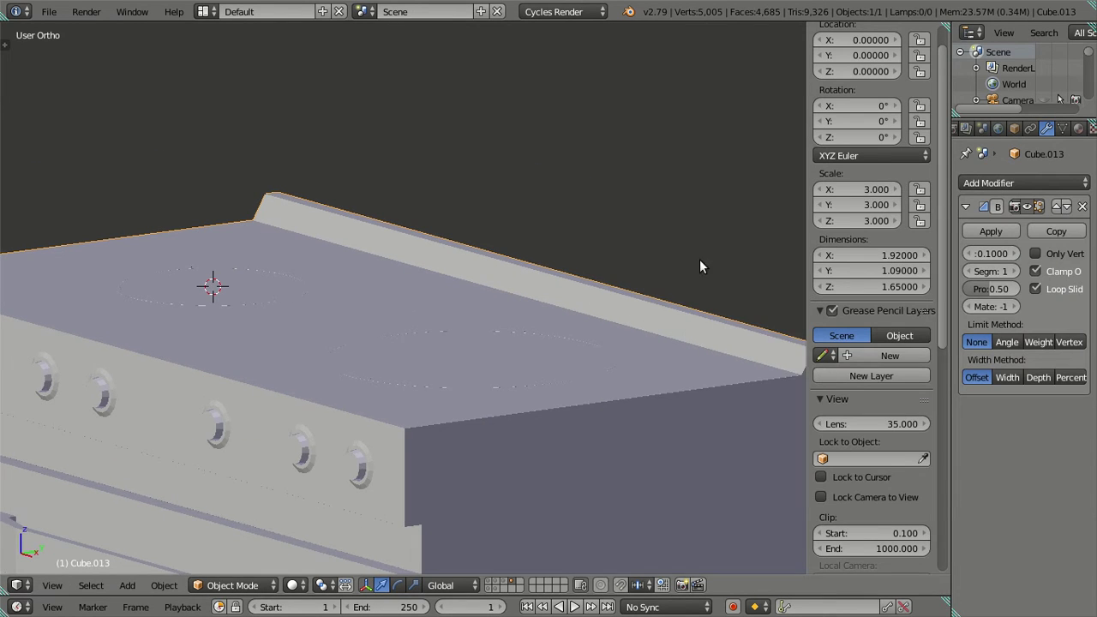
scroll(499, 299, "down", 4)
mouse_move(499, 300)
middle_mouse_down()
mouse_move(463, 245)
mouse_move(491, 443)
mouse_move(478, 435)
mouse_move(532, 330)
mouse_move(507, 287)
mouse_move(475, 323)
mouse_move(483, 374)
mouse_move(509, 399)
middle_mouse_up()
Return to Edit Mode and view the stove from the right side in wireframe
key("Tab")
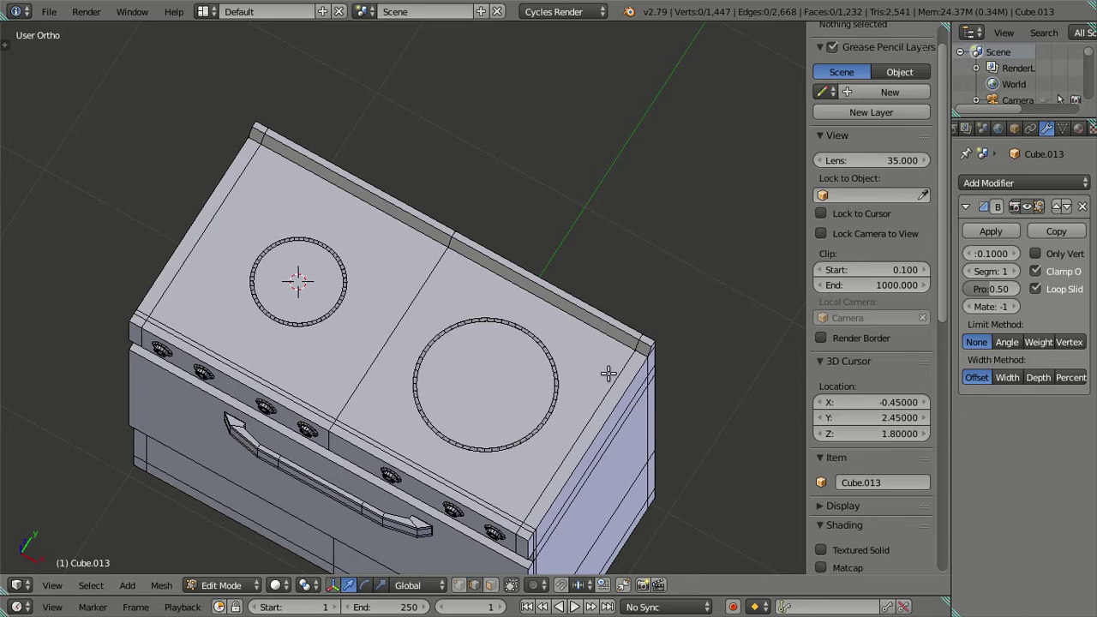
mouse_move(663, 392)
middle_mouse_down()
mouse_move(534, 294)
mouse_move(521, 346)
middle_mouse_up()
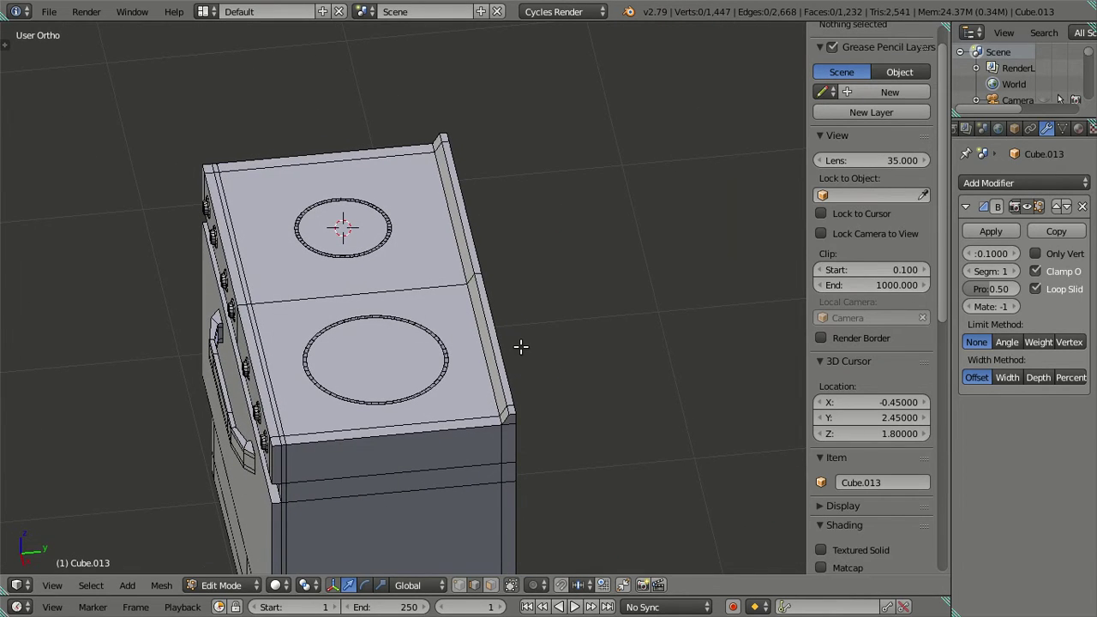
key("KP_3")
scroll(505, 330, "up", 5)
key("z")
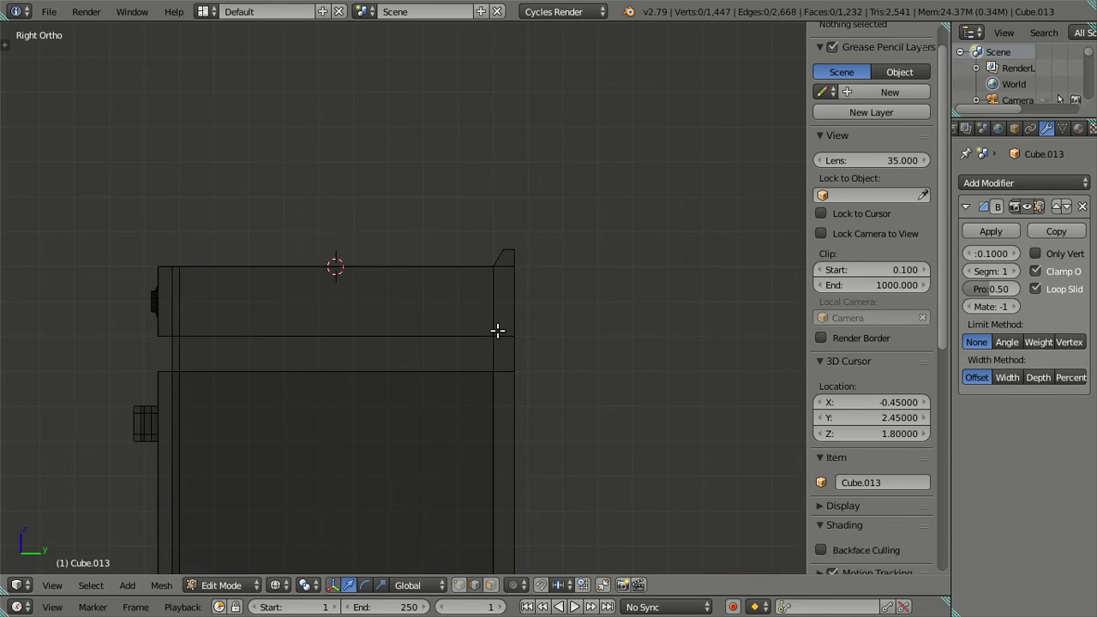
scroll(497, 329, "up", 2)
Cut eight evenly spaced edge loops across the stove top
key("ctrl+r")
scroll(477, 261, "up", 2)
scroll(477, 261, "up", 2)
scroll(477, 262, "up", 1)
scroll(477, 261, "up", 1)
scroll(477, 261, "up", 1)
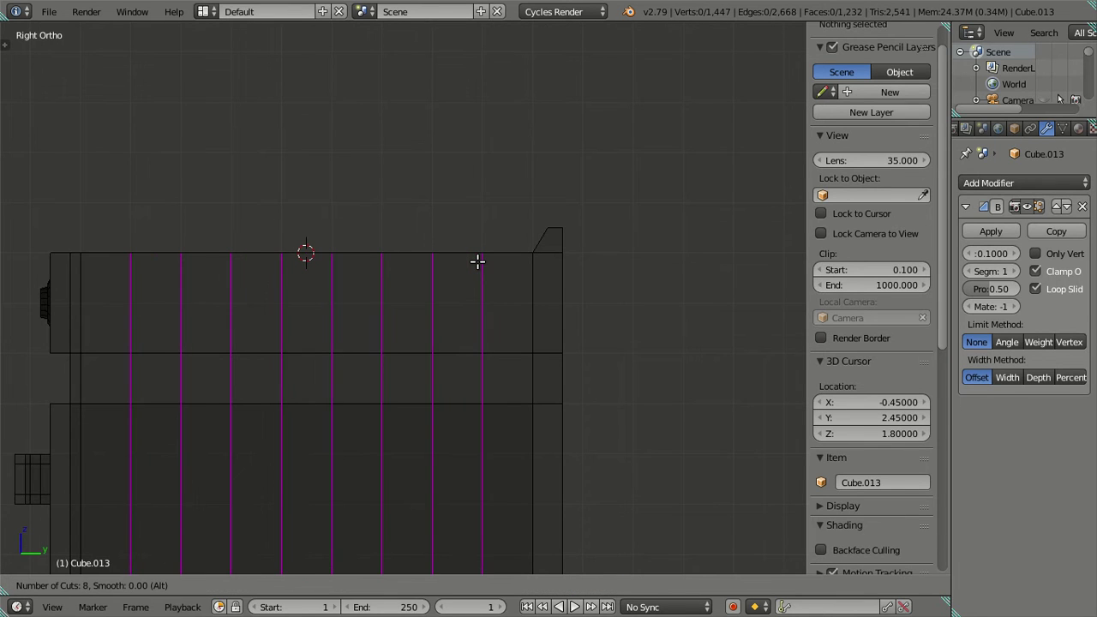
left_click(477, 261)
right_click(478, 261)
Keep the front and back loops and dissolve the six middle ones
right_click(484, 293, "alt+shift")
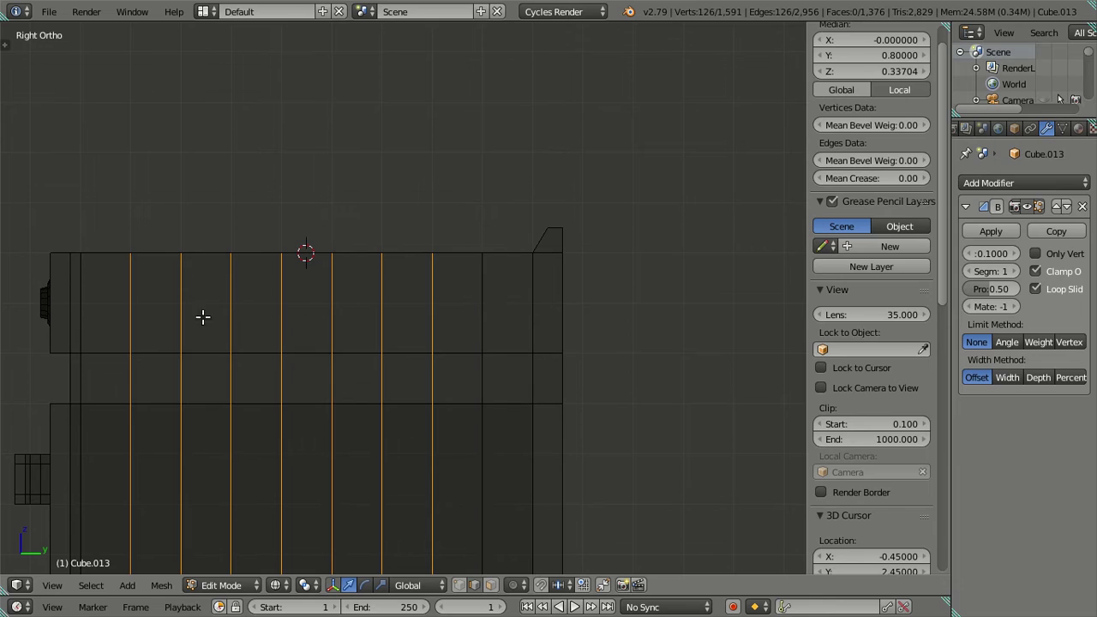
right_click(134, 294, "alt+shift")
key("x")
left_click(313, 393)
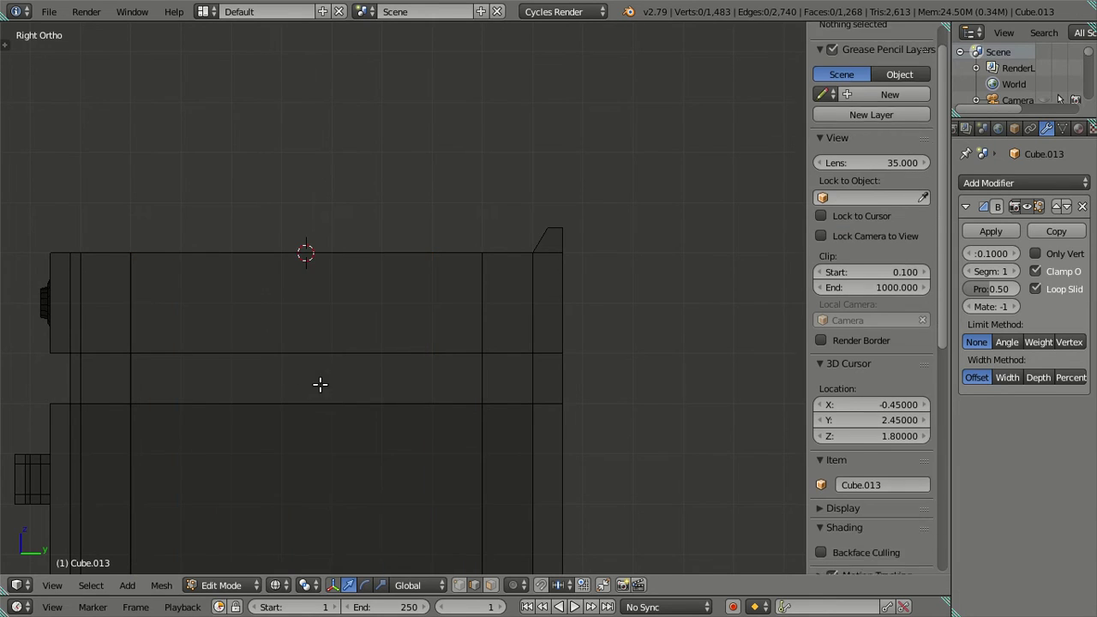
scroll(325, 440, "down", 3)
mouse_move(325, 441)
middle_mouse_down()
mouse_move(513, 533)
mouse_move(461, 437)
mouse_move(343, 409)
mouse_move(345, 421)
mouse_move(334, 409)
mouse_move(521, 417)
mouse_move(528, 536)
mouse_move(507, 485)
middle_mouse_up()
key("KP_7")
scroll(514, 484, "up", 4)
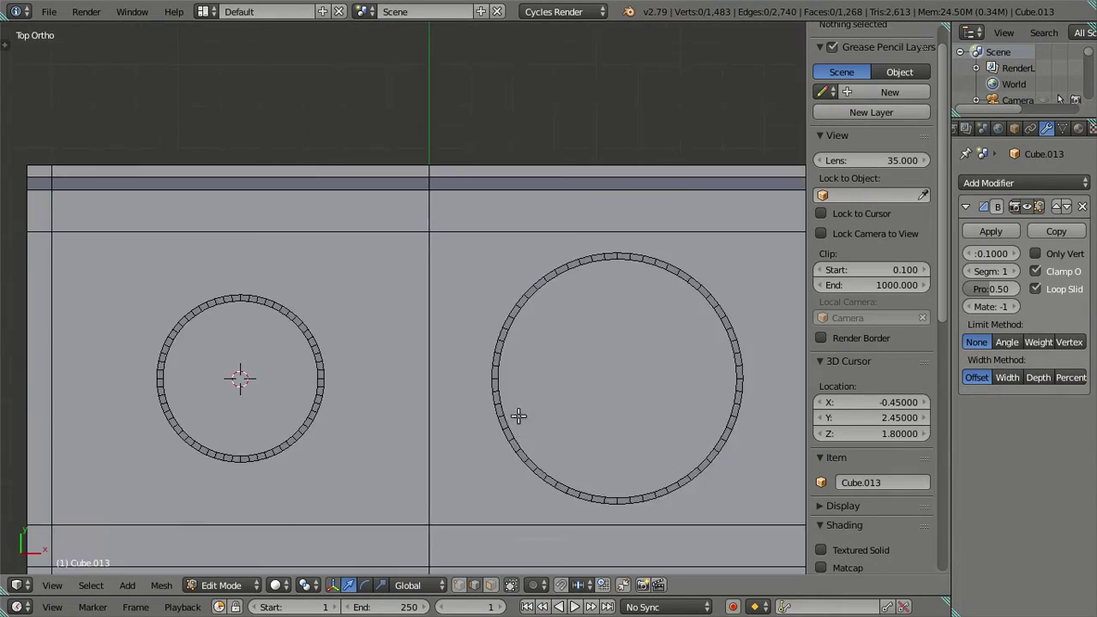
key("z")
middle_click_drag(480, 305, 381, 318, "shift")
key("ctrl+r")
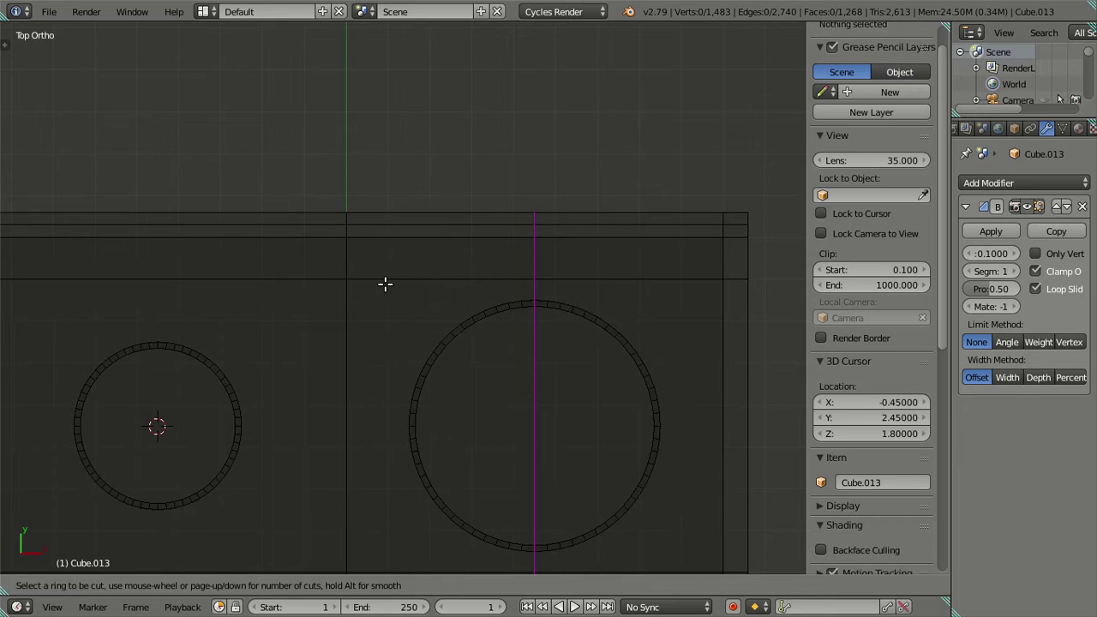
scroll(402, 286, "up", 3)
scroll(402, 286, "up", 2)
scroll(403, 286, "up", 1)
scroll(403, 286, "up", 1)
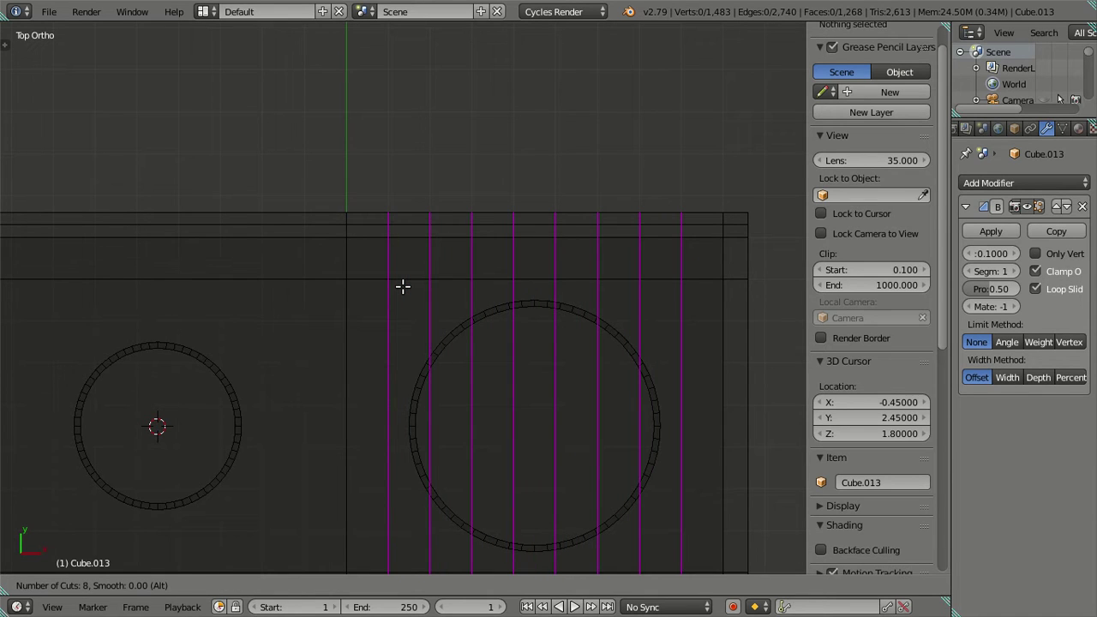
left_click(402, 286)
right_click(417, 294)
right_click(678, 361, "alt+shift")
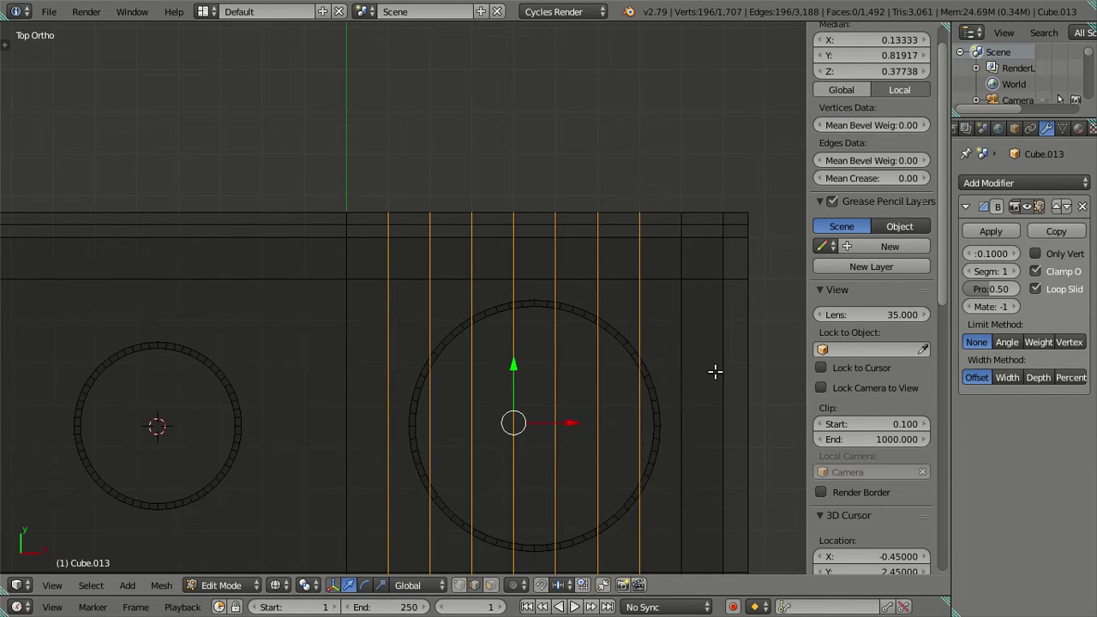
key("x")
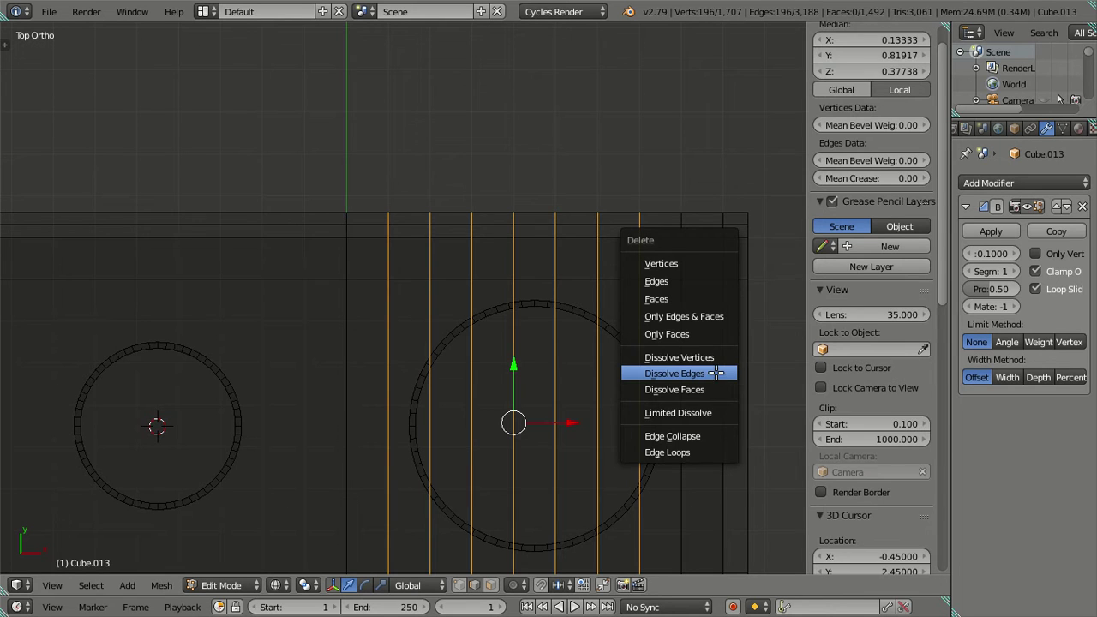
left_click(717, 373)
scroll(671, 382, "down", 3)
mouse_move(671, 382)
middle_mouse_down()
mouse_move(643, 428)
mouse_move(616, 328)
middle_mouse_up()
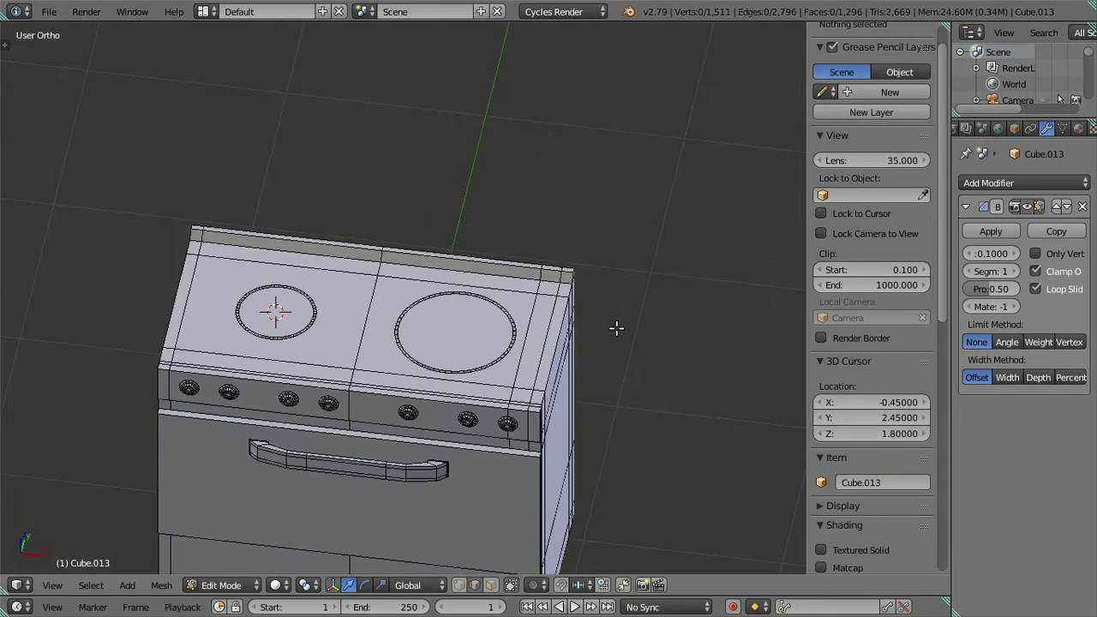
right_click(586, 343, "alt")
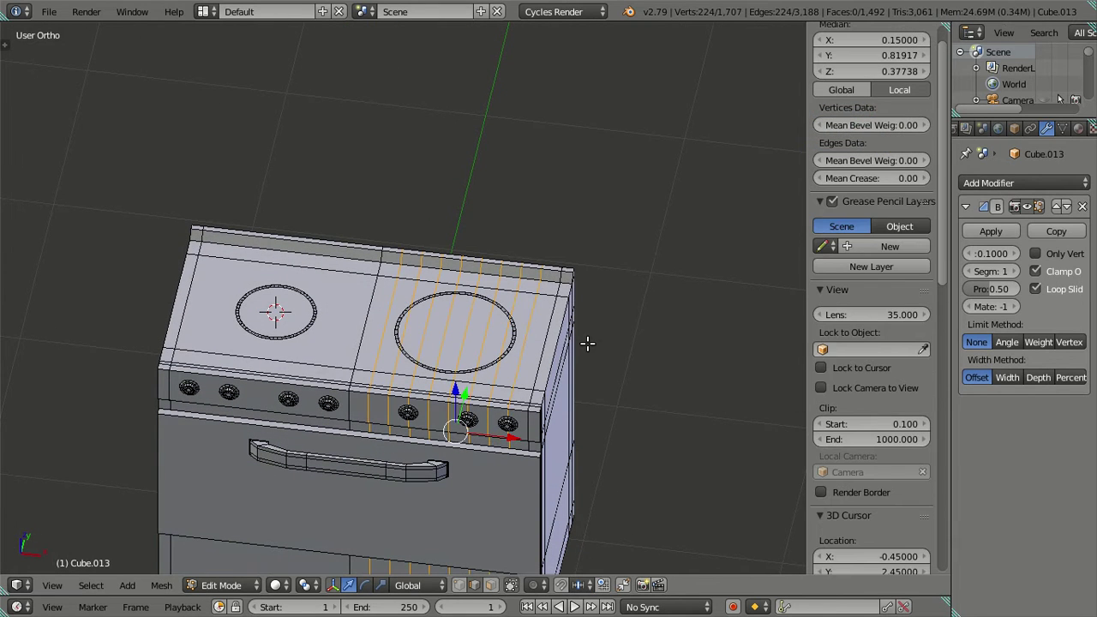
key("x")
left_click(591, 342)
middle_click_drag(595, 342, 537, 382)
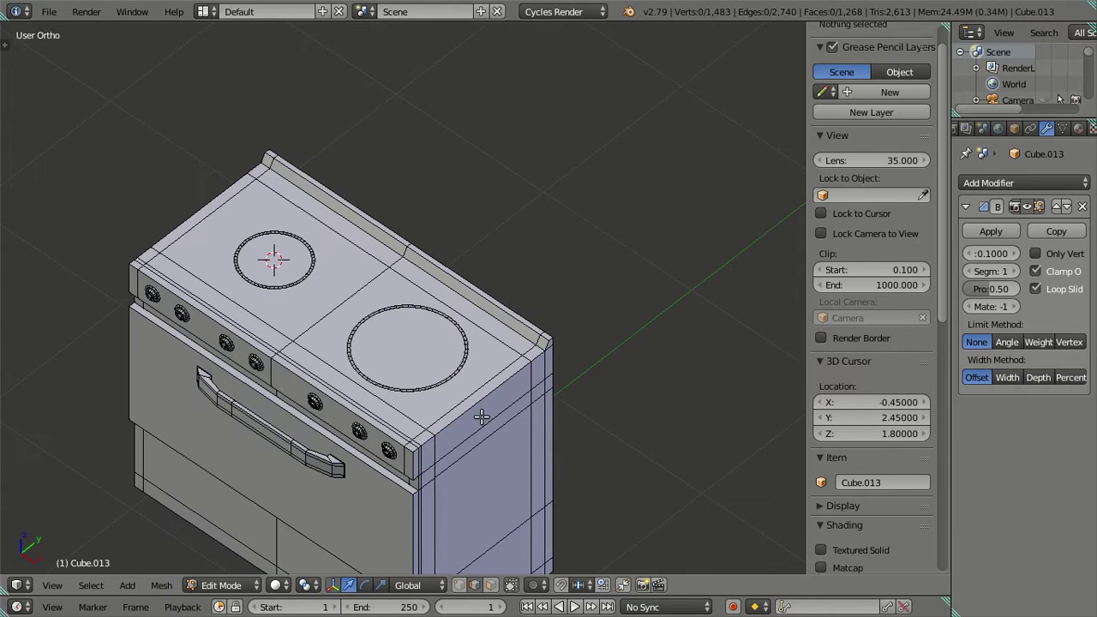
Select both stovetop burner faces and create a new material copy, Material.002, in a new slot
left_click(491, 584)
right_click(484, 348)
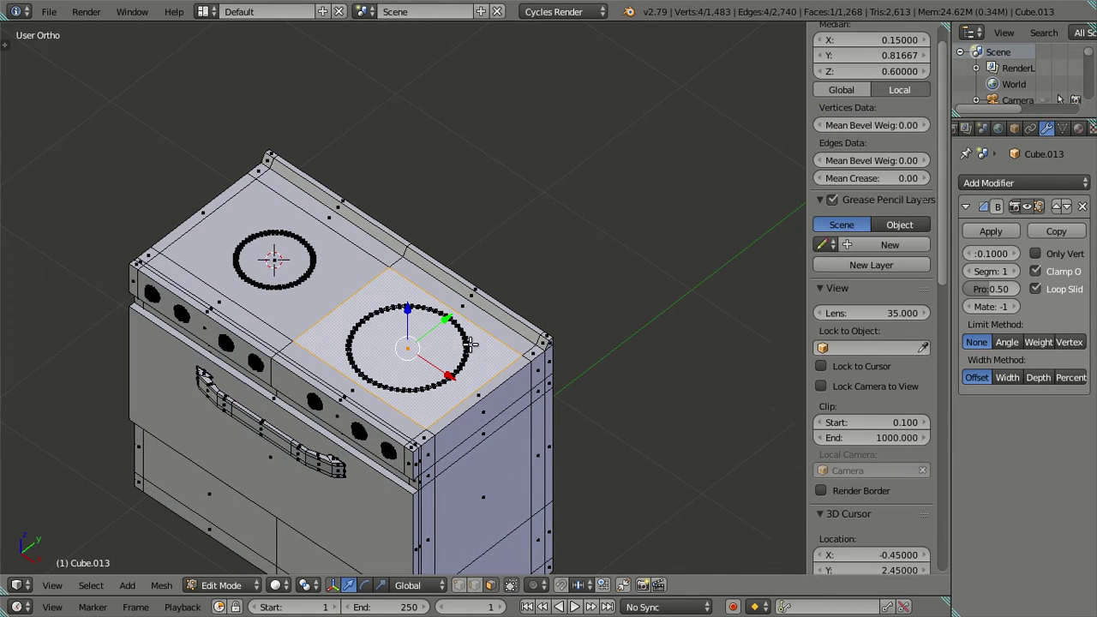
right_click(327, 243, "shift")
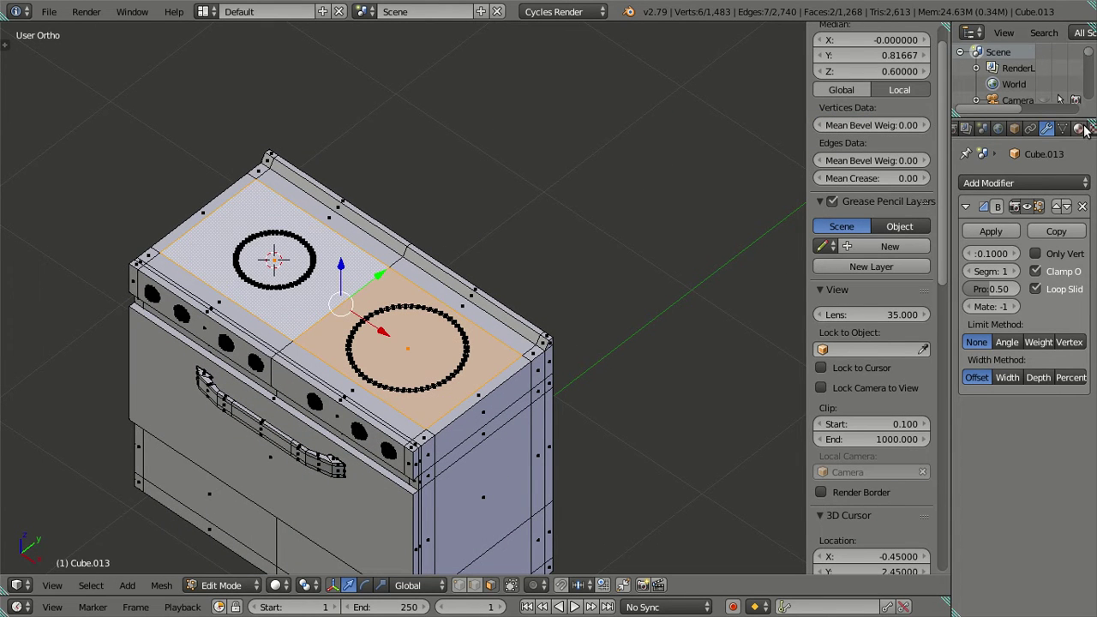
left_click(1076, 128)
scroll(1024, 230, "up", 2)
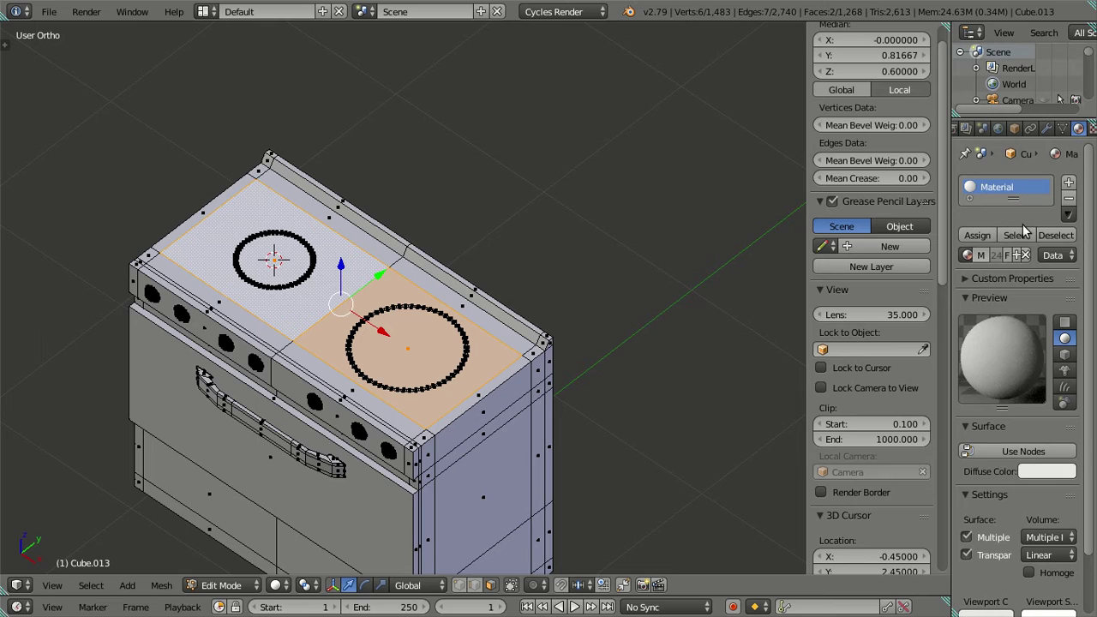
left_click(1068, 185)
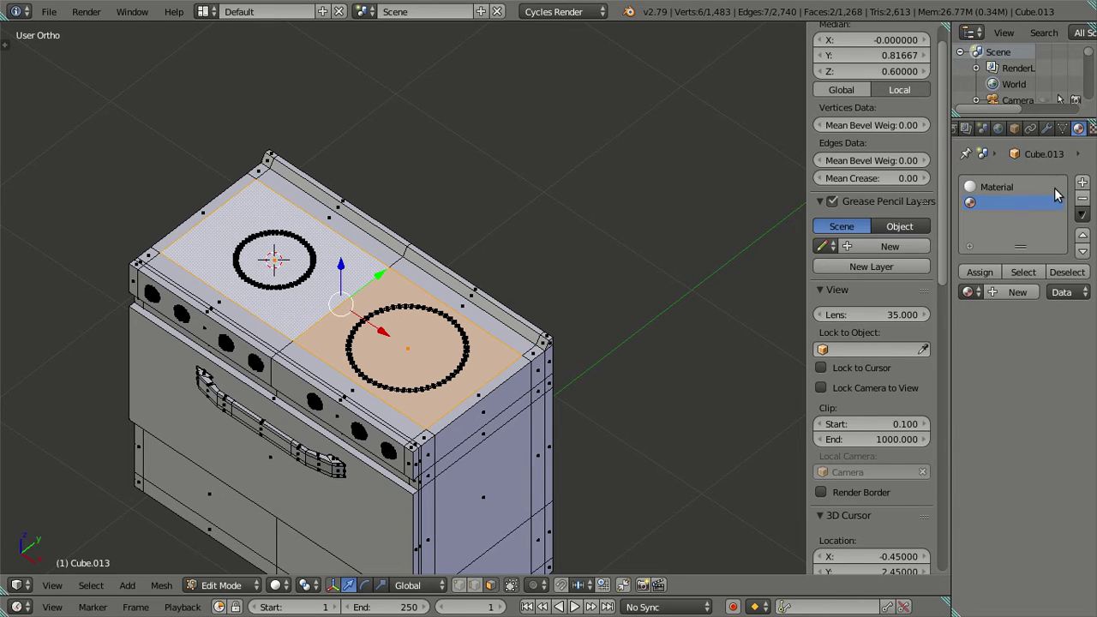
left_click(967, 292)
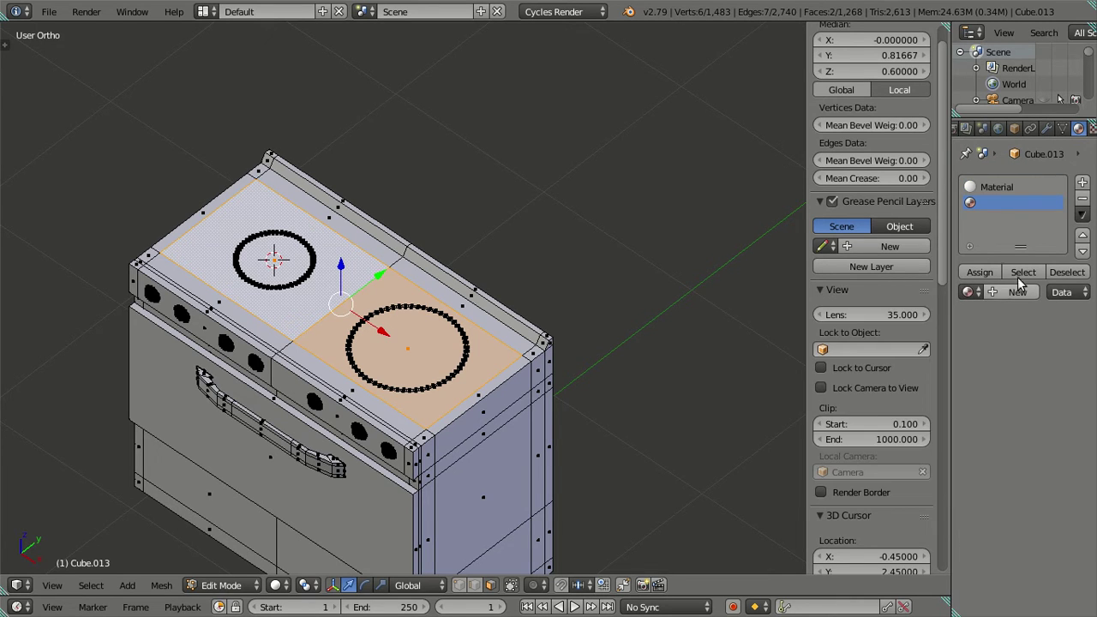
left_click(967, 291)
left_click(914, 316)
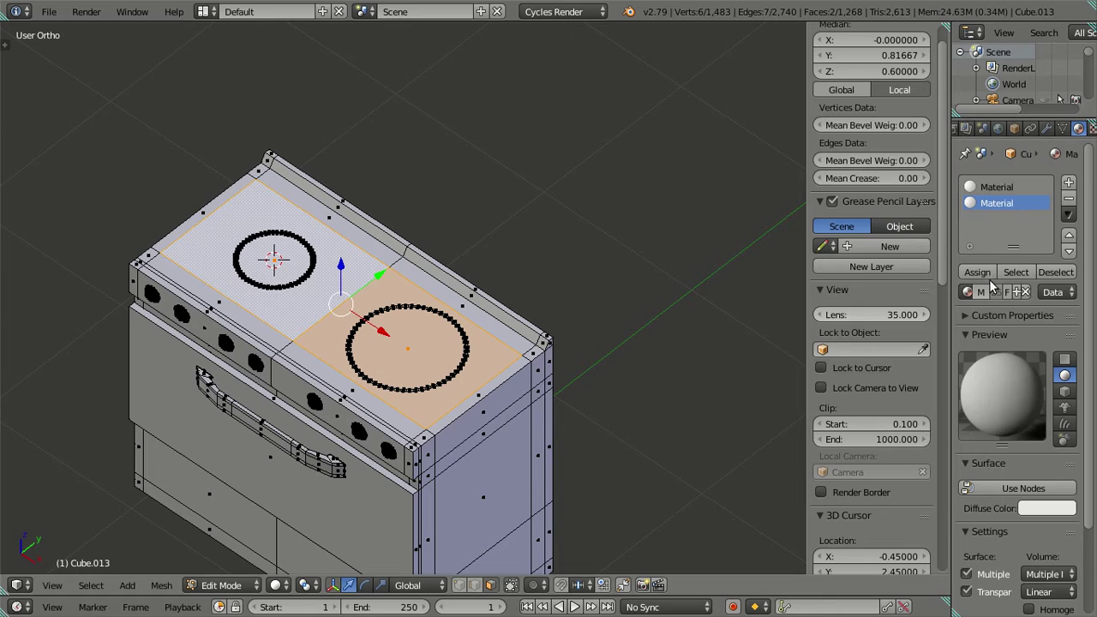
left_click(1016, 292)
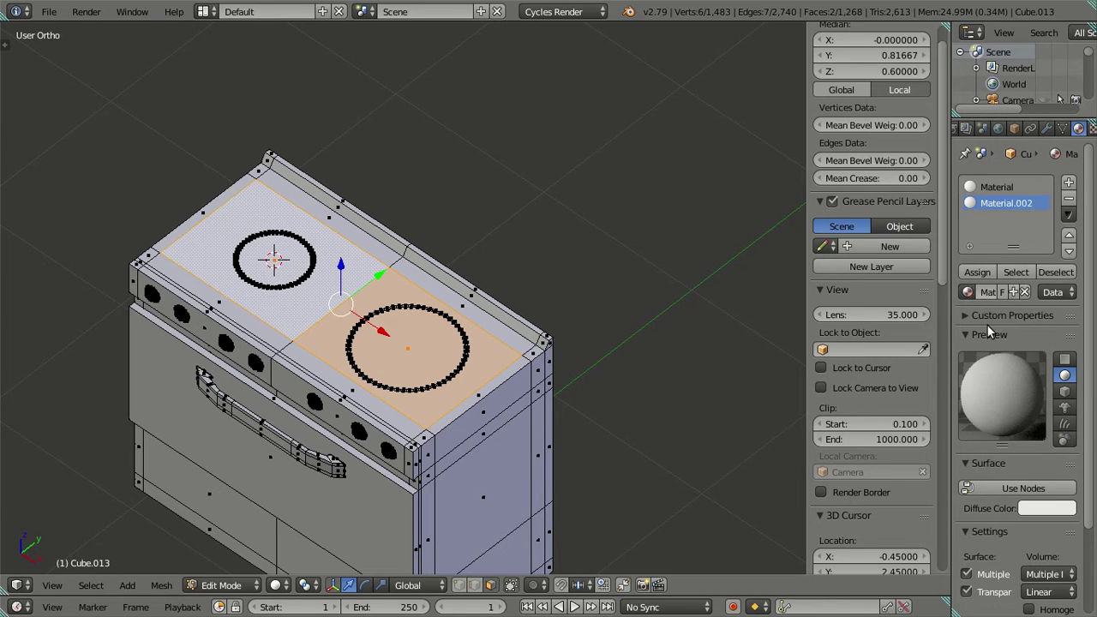
Set Material.002's diffuse colour to near black and assign it to the selected stovetop faces
scroll(1016, 484, "down", 3)
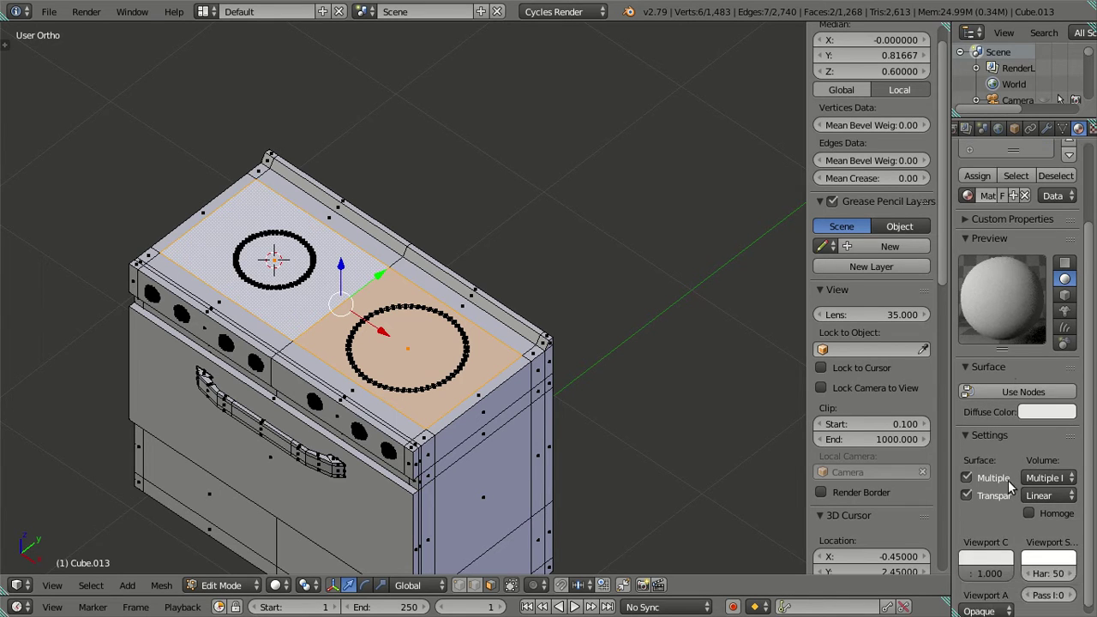
left_click(966, 428)
left_click(1031, 403)
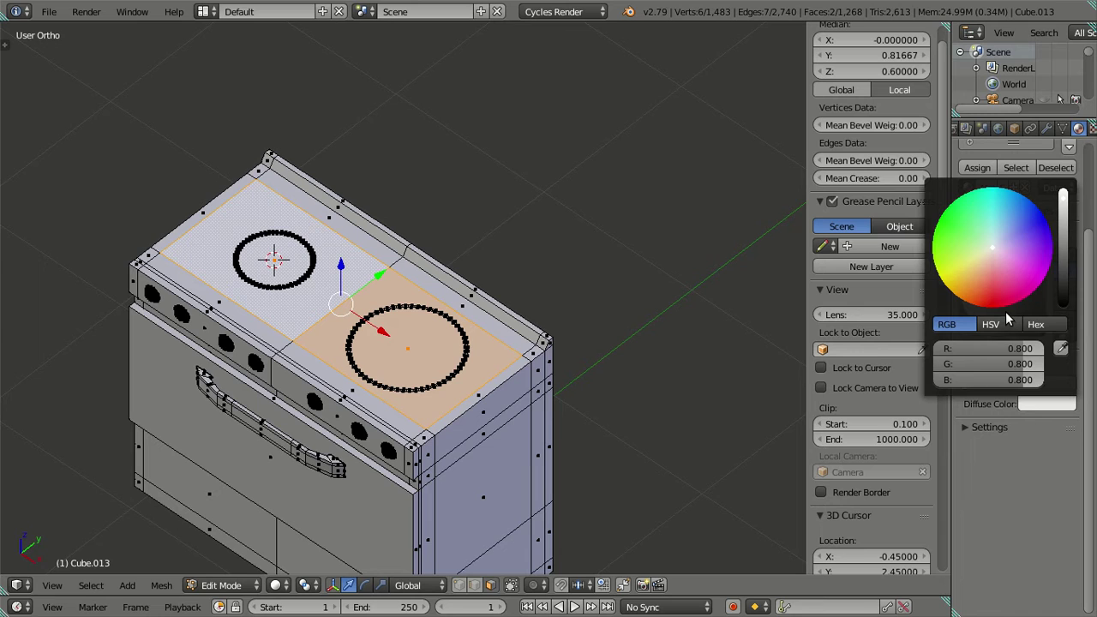
scroll(1010, 283, "down", 4)
scroll(1011, 283, "down", 2)
scroll(1011, 282, "down", 1)
scroll(1010, 275, "down", 1)
scroll(1009, 275, "down", 1)
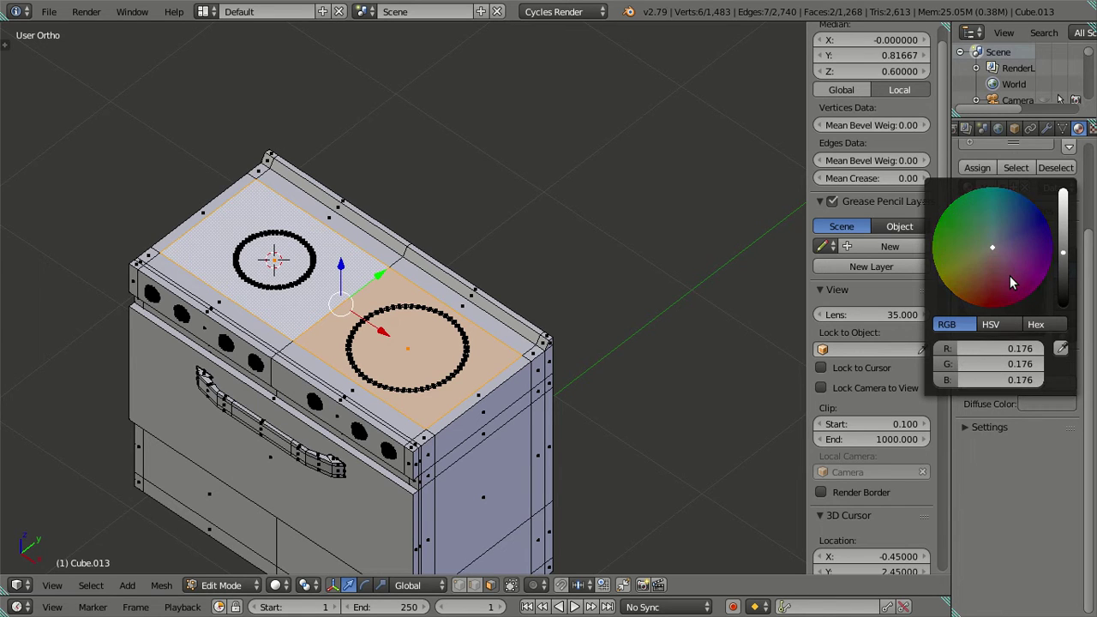
scroll(1009, 275, "down", 1)
scroll(1009, 275, "down", 1)
scroll(1009, 275, "down", 2)
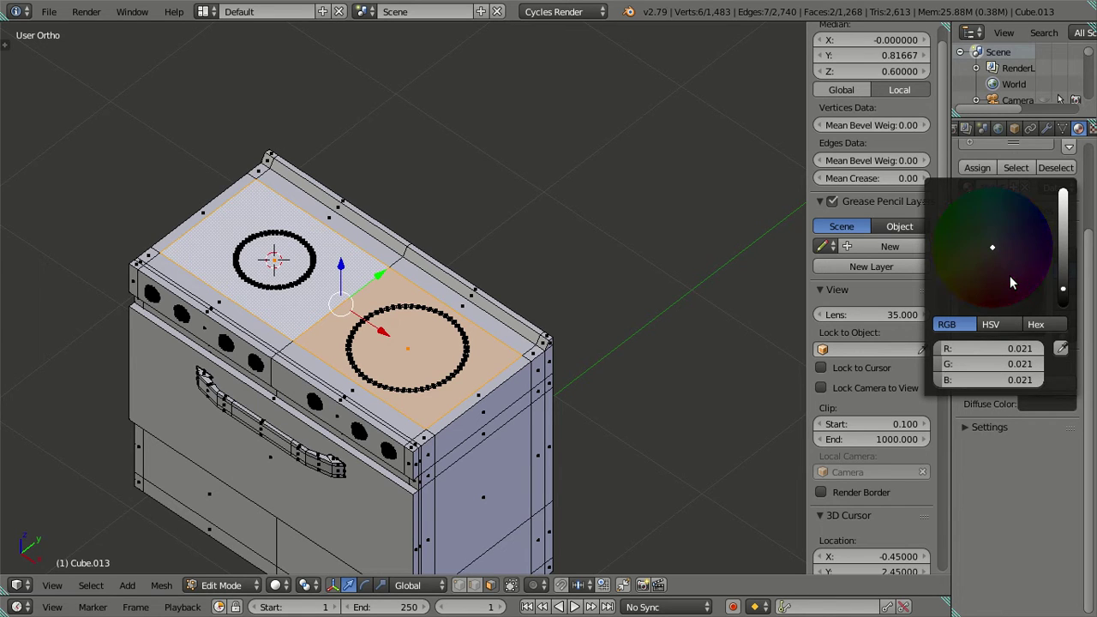
scroll(1009, 283, "down", 1)
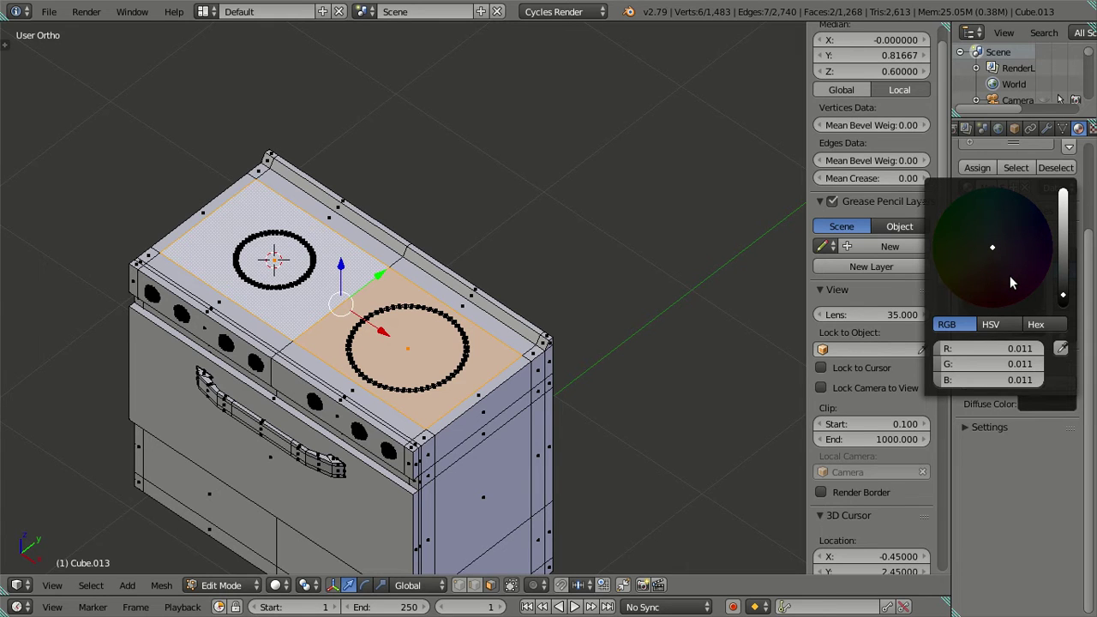
scroll(1009, 276, "up", 1)
scroll(1010, 276, "down", 1)
scroll(1009, 276, "down", 1)
scroll(1009, 275, "up", 1)
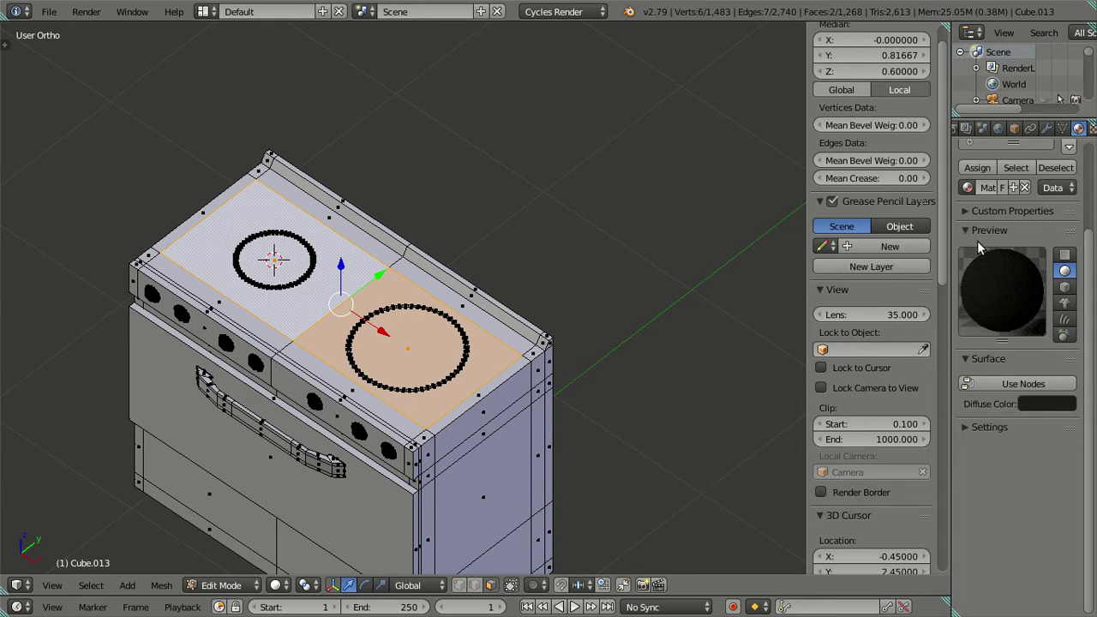
scroll(979, 248, "up", 3)
left_click(976, 266)
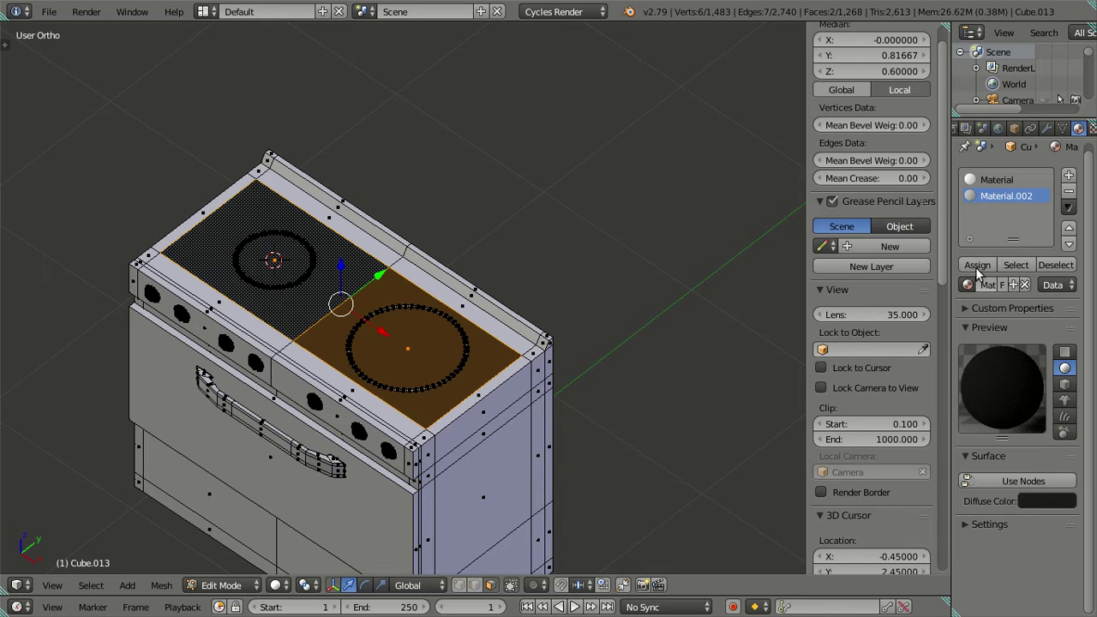
Remove the Material.002 slot from the stove in Object Mode, restoring the light stovetop
key("a")
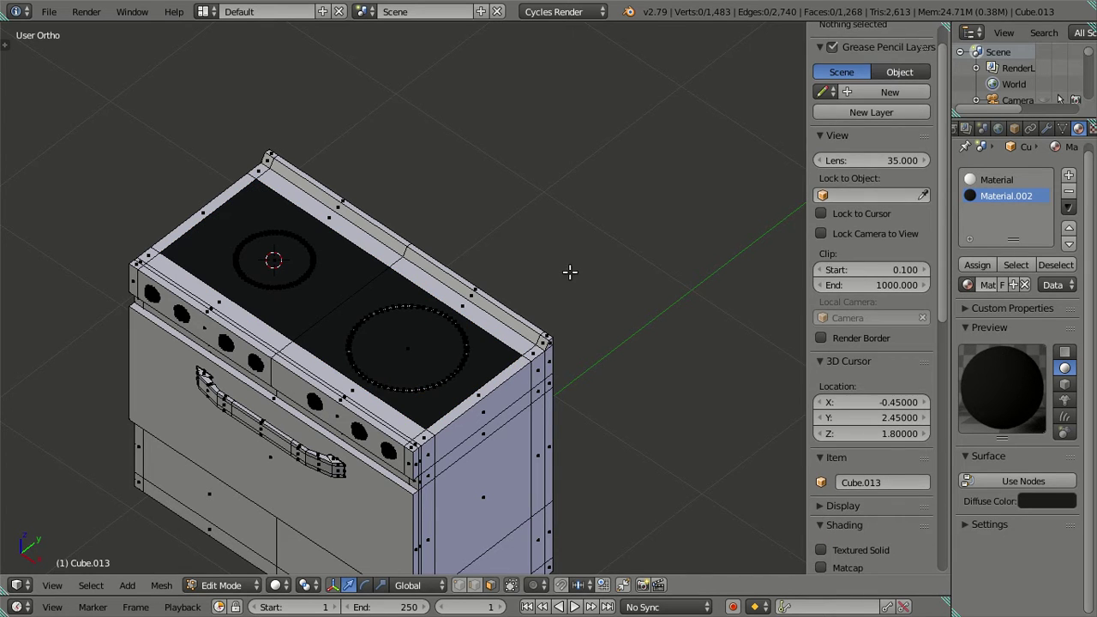
key("Tab")
mouse_move(516, 287)
middle_mouse_down()
mouse_move(545, 325)
mouse_move(614, 272)
mouse_move(635, 310)
mouse_move(550, 334)
mouse_move(434, 246)
mouse_move(469, 277)
mouse_move(498, 281)
mouse_move(465, 277)
mouse_move(443, 296)
middle_mouse_up()
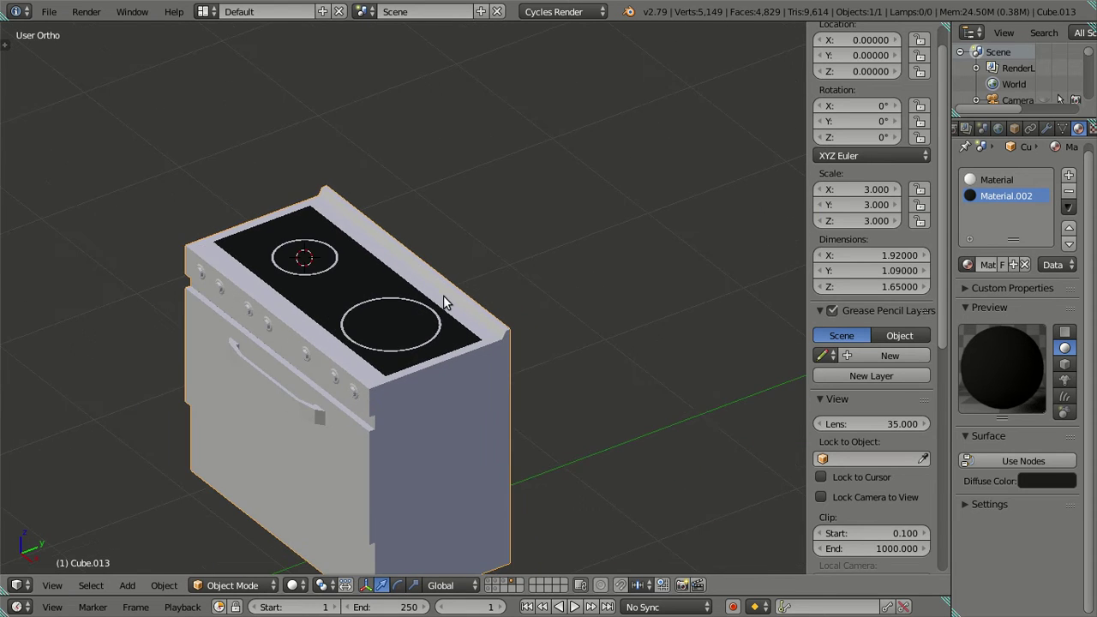
mouse_move(482, 342)
middle_mouse_down()
mouse_move(502, 311)
mouse_move(519, 313)
mouse_move(480, 358)
mouse_move(463, 327)
middle_mouse_up()
key("Tab")
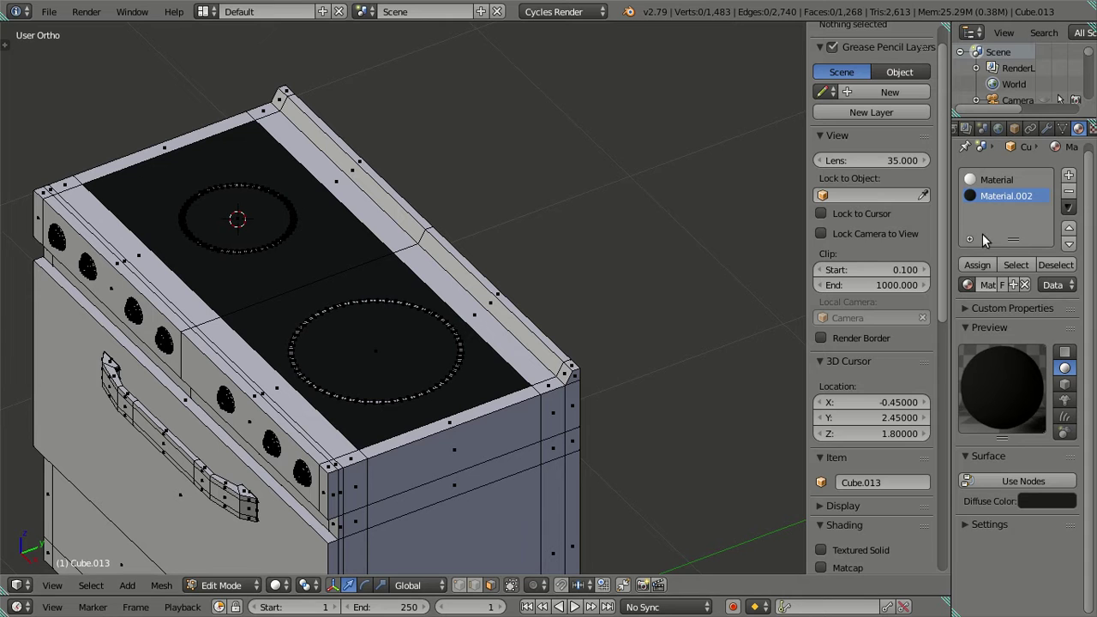
left_click(1068, 193)
key("Tab")
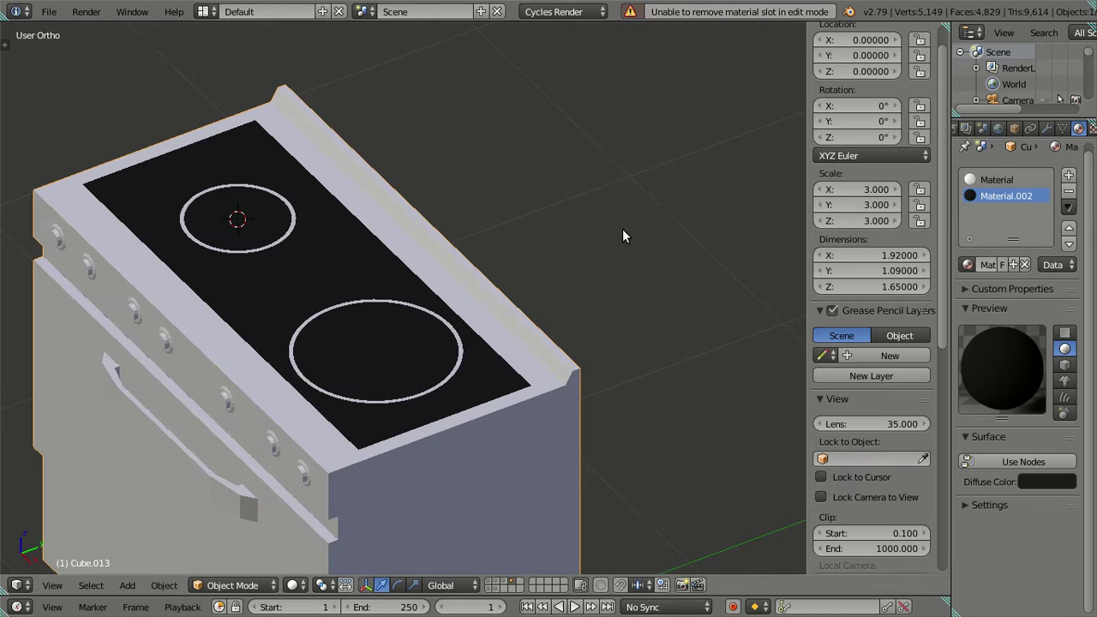
left_click(1068, 196)
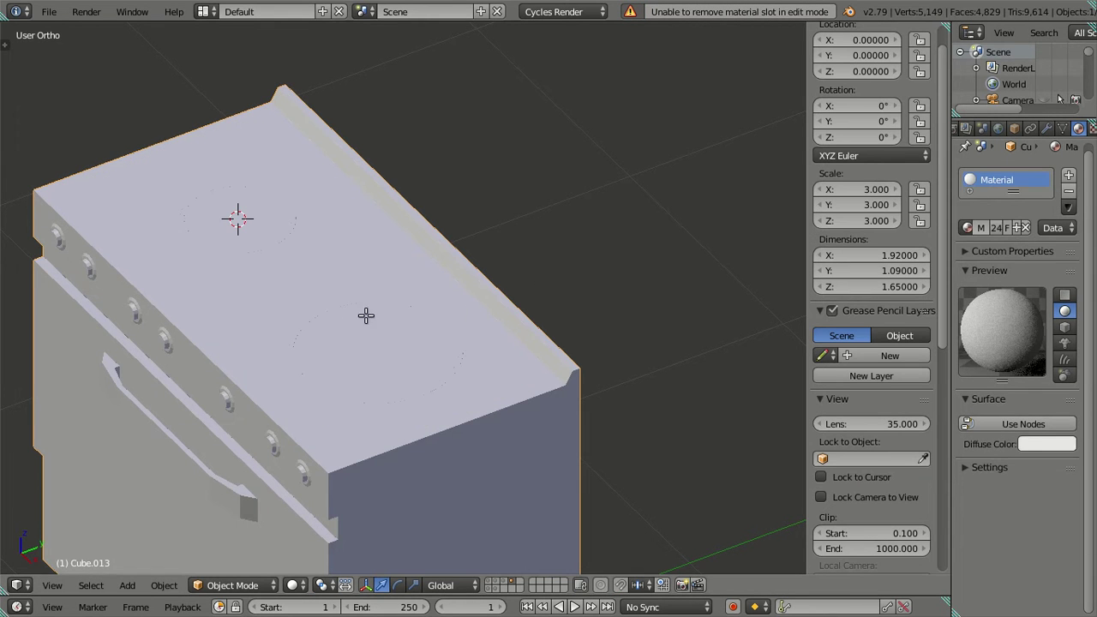
key("Tab")
middle_click_drag(366, 350, 448, 549)
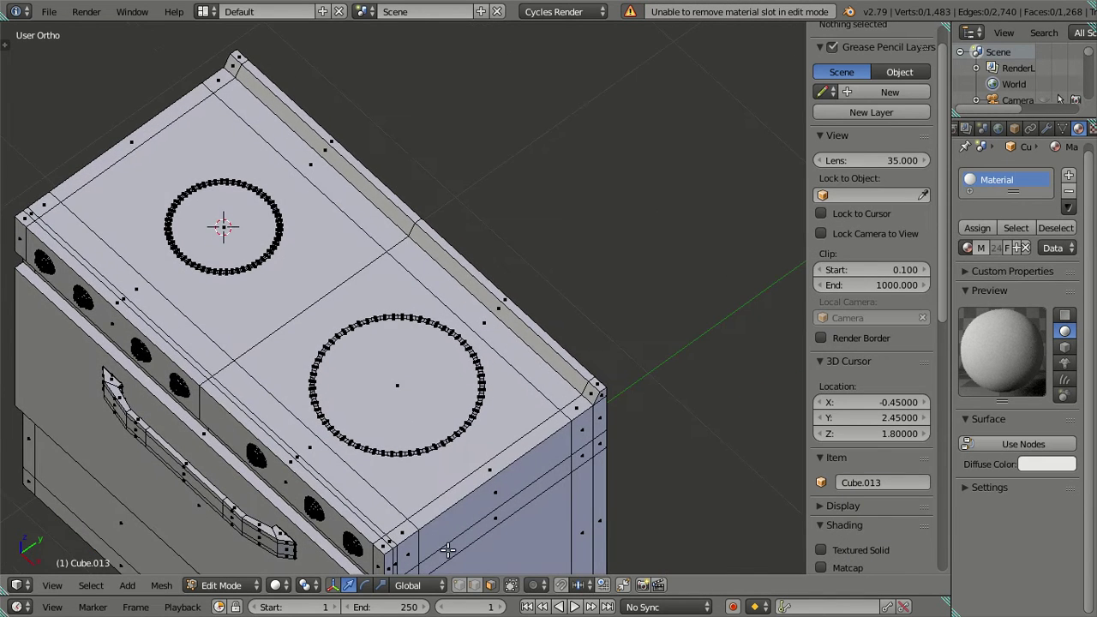
Edge-select both burner ring loops and give them Material.002 through a new material slot
left_click(476, 585)
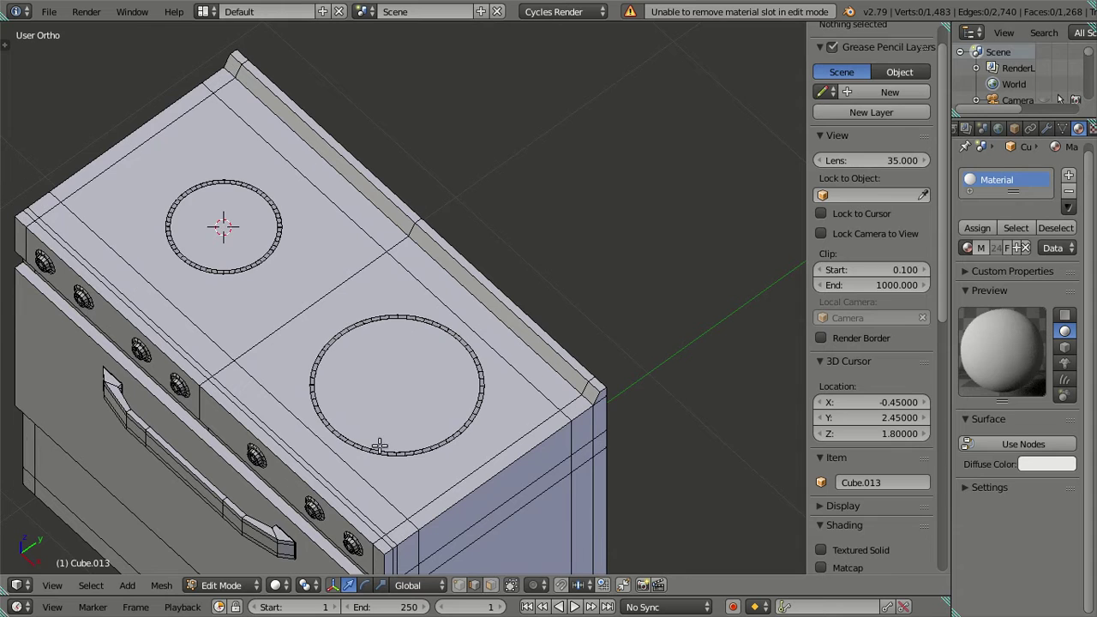
right_click(328, 338, "alt")
right_click(256, 265, "alt+shift")
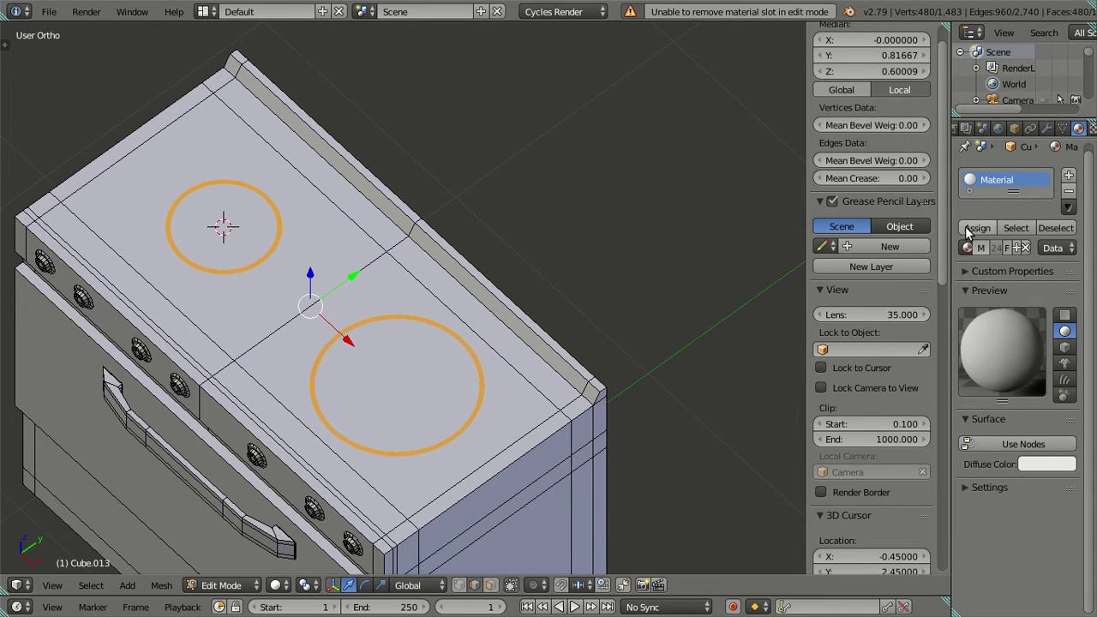
left_click(1067, 174)
left_click(968, 284)
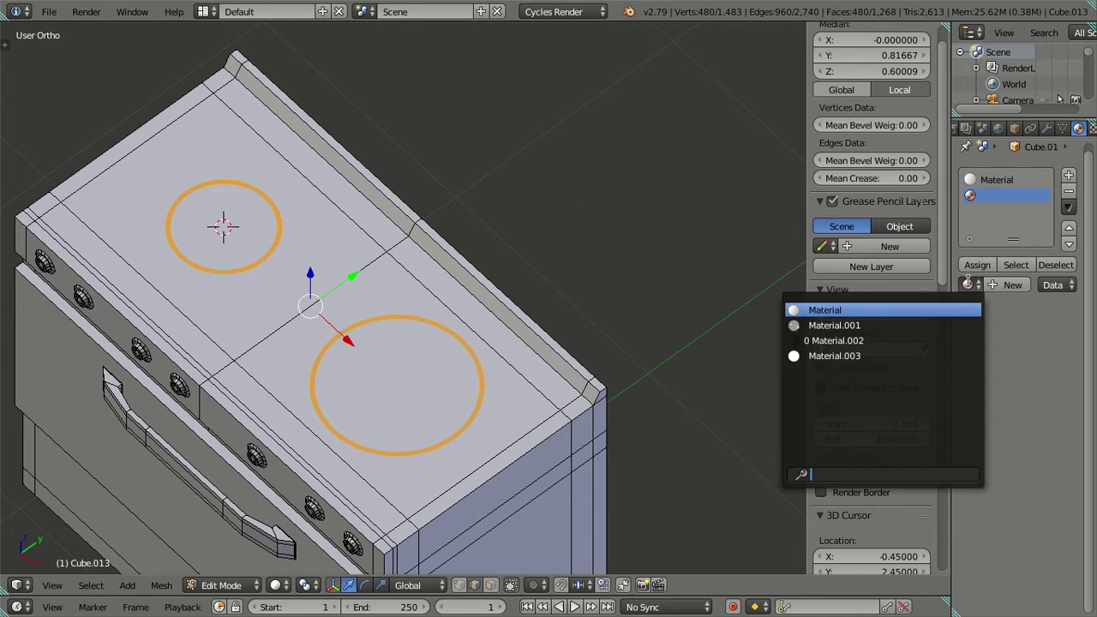
left_click(886, 341)
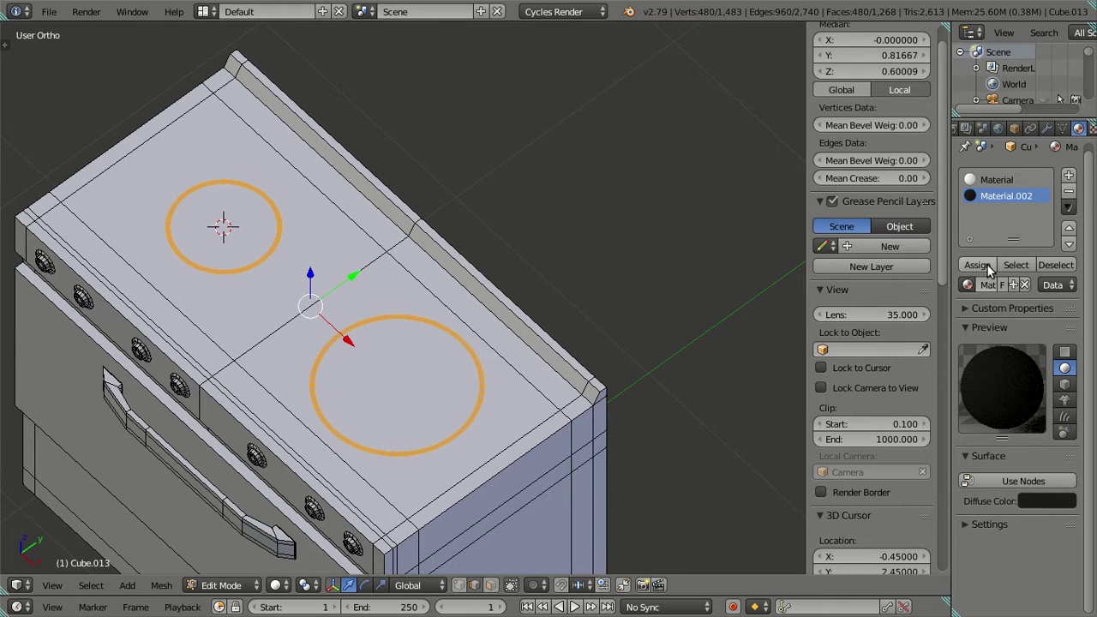
key("a")
scroll(550, 306, "down", 2)
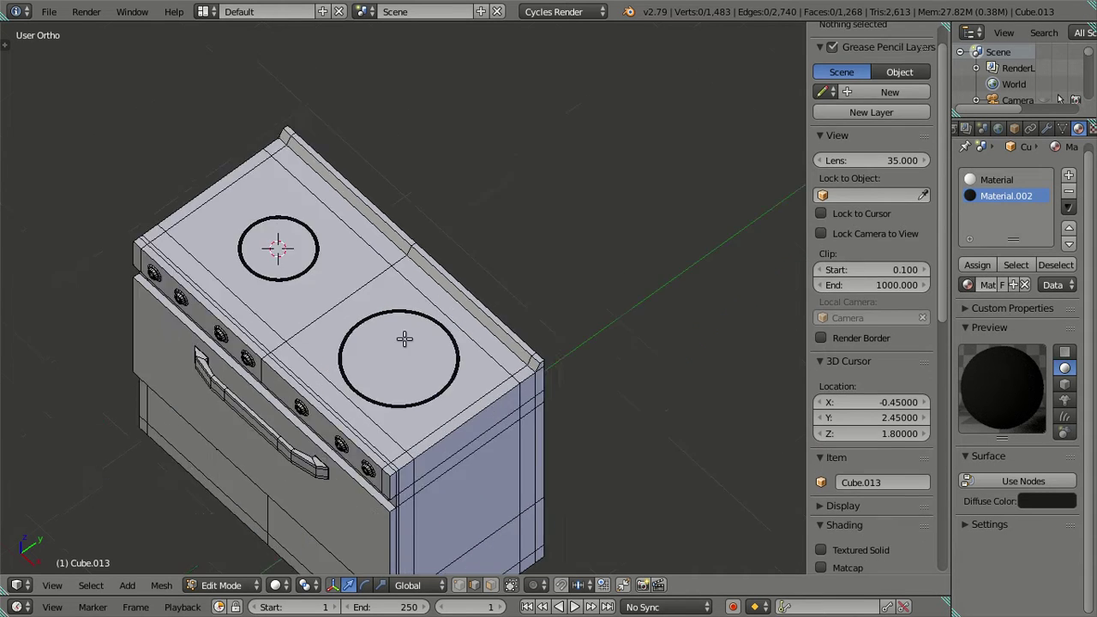
scroll(380, 372, "down", 2)
Bring the stove front into view in Edit Mode and test a linked selection of the knobs
key("Tab")
key("a")
mouse_move(384, 304)
middle_mouse_down()
mouse_move(438, 303)
mouse_move(404, 374)
mouse_move(460, 331)
mouse_move(463, 432)
mouse_move(385, 375)
middle_mouse_up()
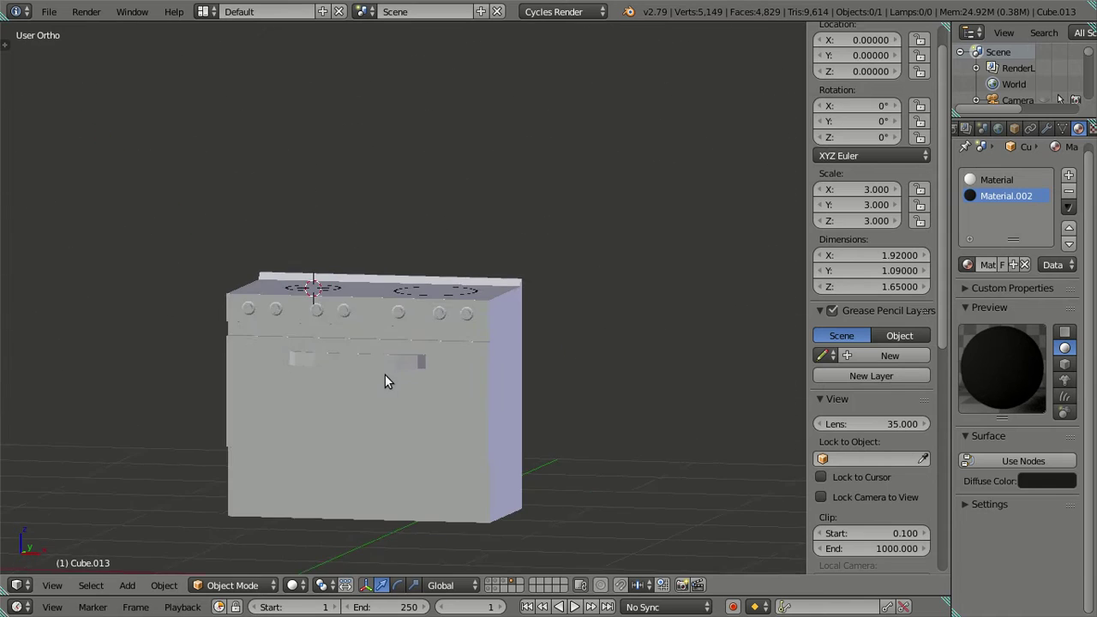
scroll(385, 375, "up", 3)
middle_click_drag(514, 274, 475, 298)
scroll(478, 298, "up", 2)
scroll(450, 262, "up", 2)
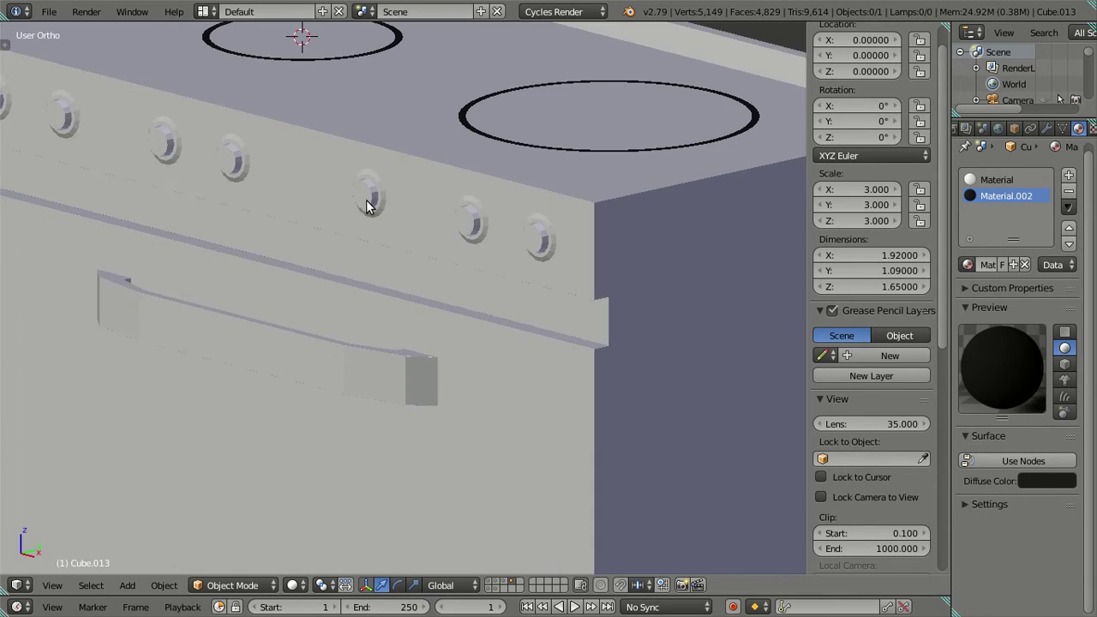
key("Tab")
scroll(369, 203, "up", 1)
scroll(335, 176, "up", 2)
scroll(412, 338, "down", 2)
scroll(204, 287, "down", 1)
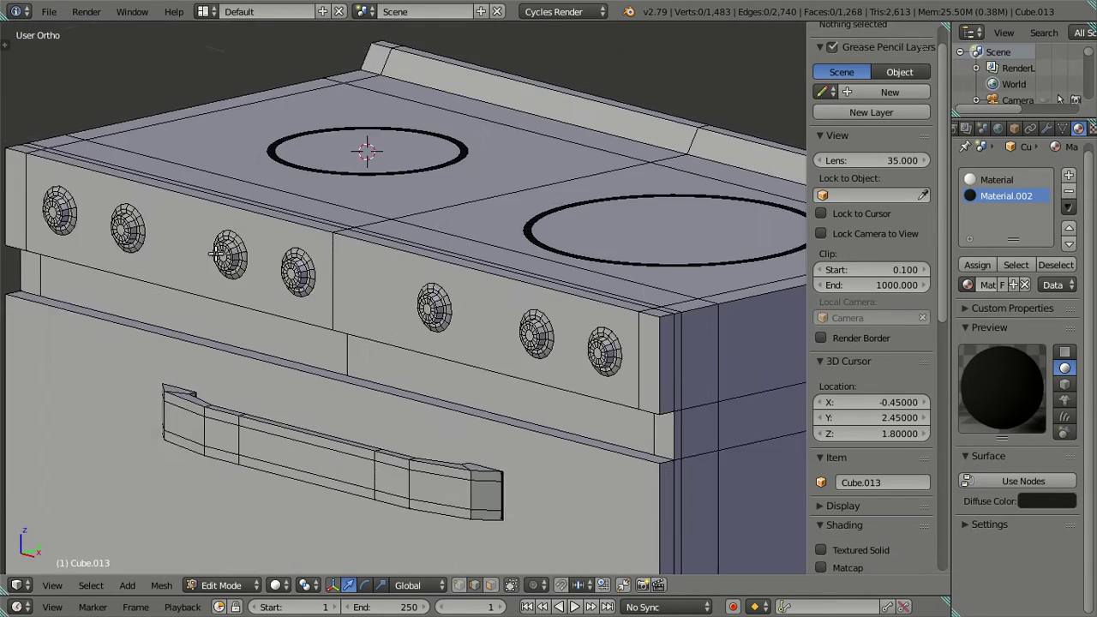
scroll(207, 254, "down", 1)
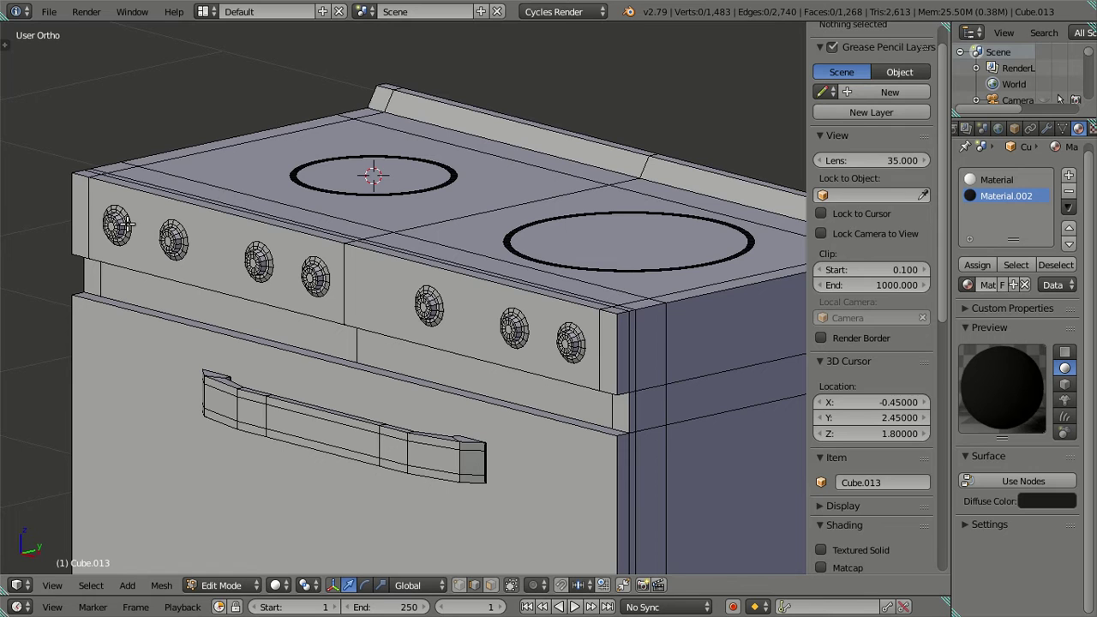
key("l")
key("l")
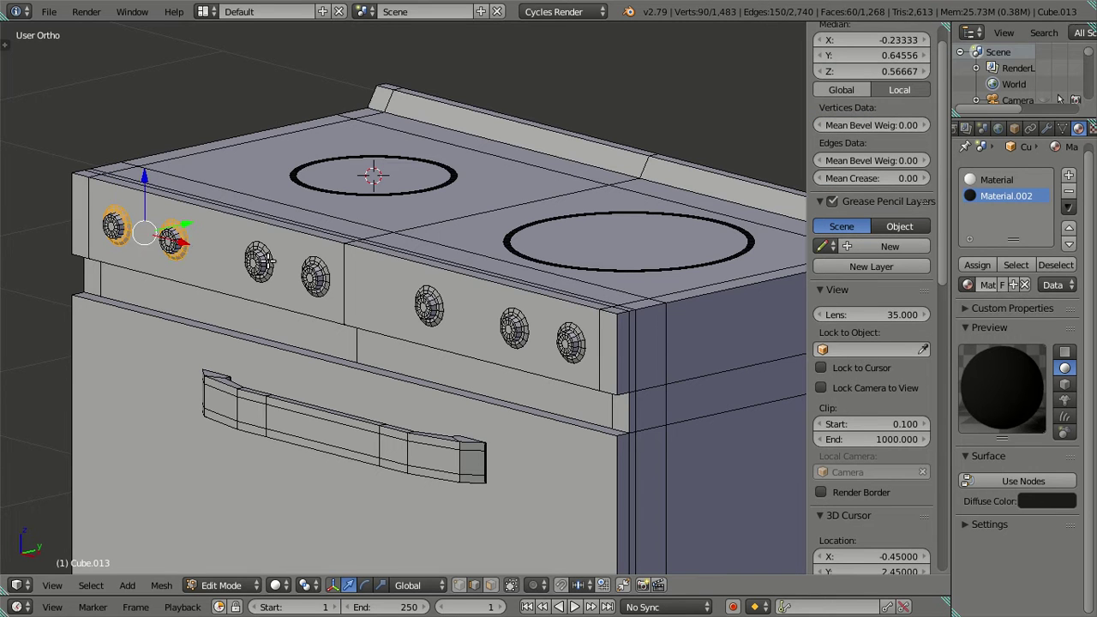
key("l")
key("l")
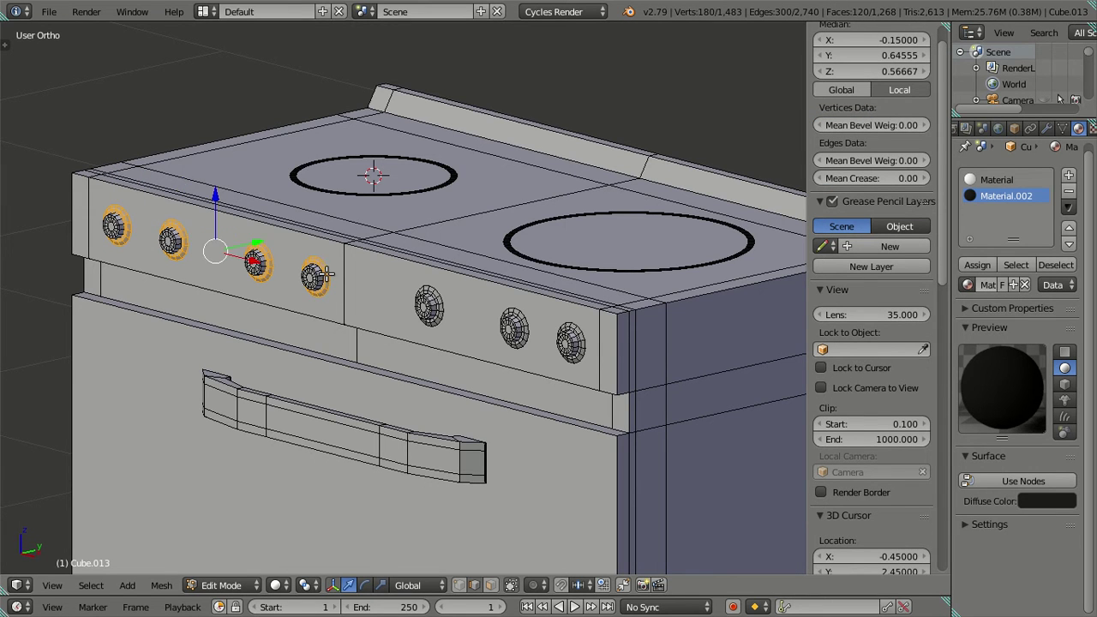
scroll(459, 324, "up", 3)
key("a")
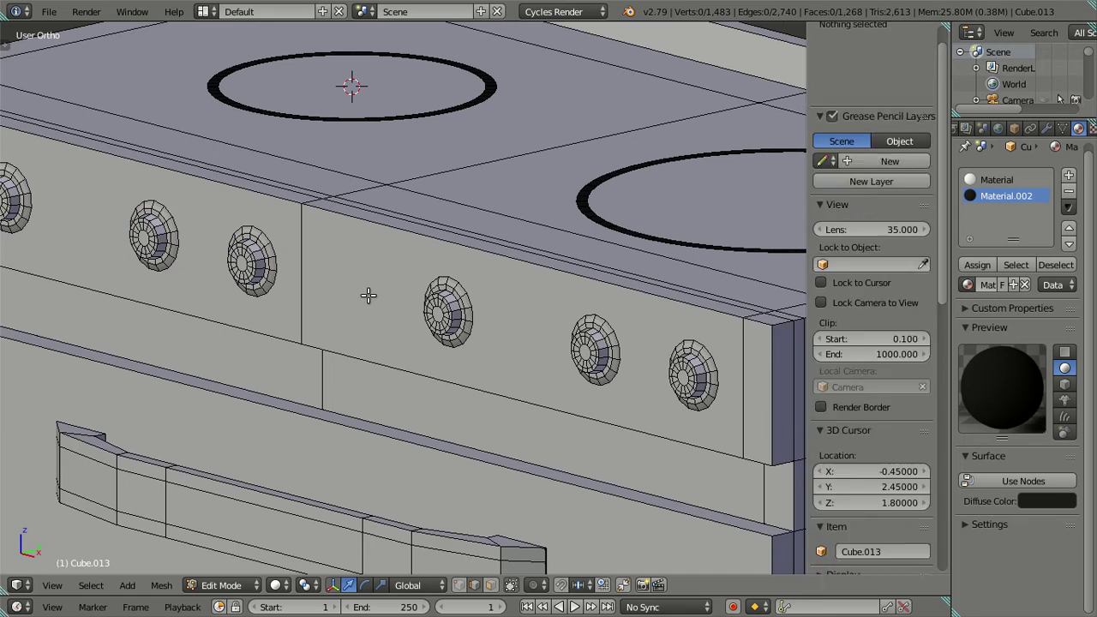
scroll(594, 359, "up", 2)
scroll(549, 360, "up", 1)
scroll(550, 360, "up", 1)
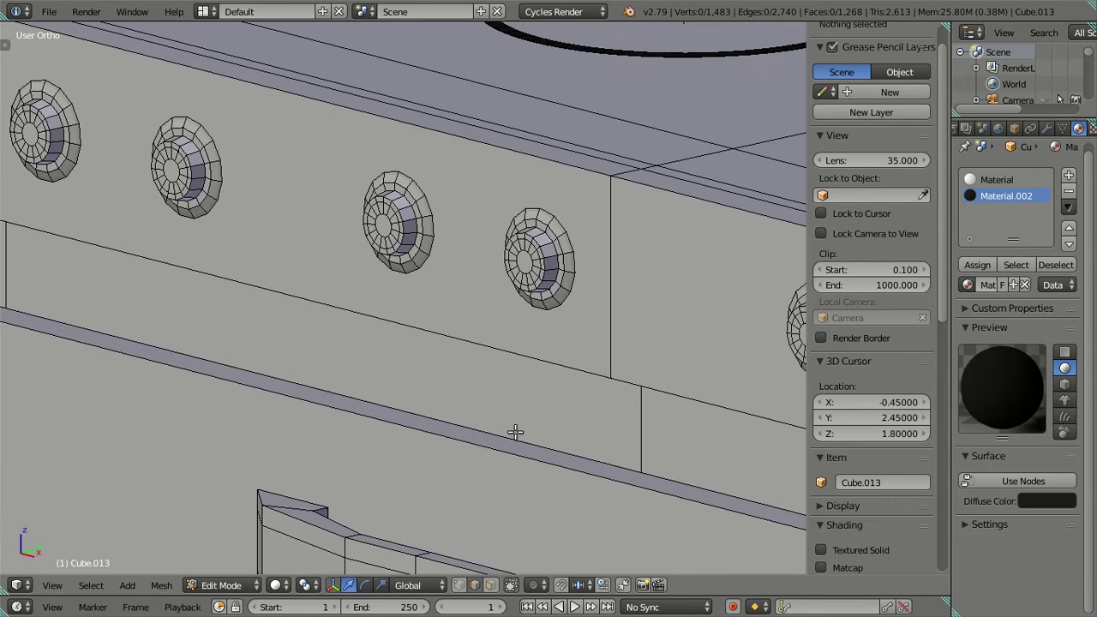
Face-select the outer bands of the left, middle and right control knobs
left_click(461, 584)
scroll(480, 461, "down", 2)
scroll(337, 355, "up", 3)
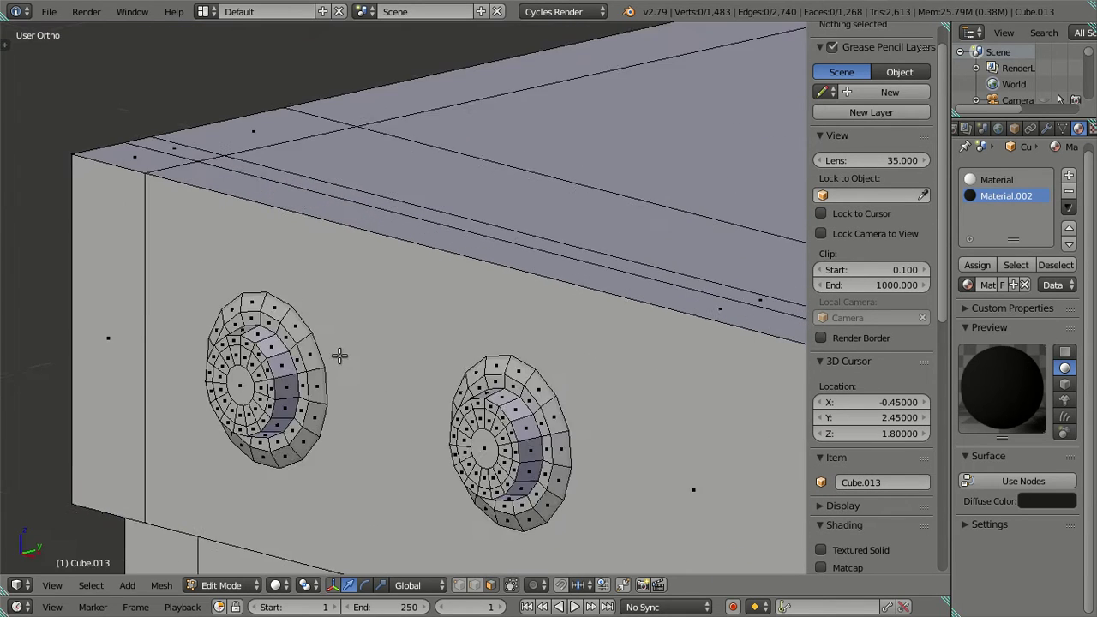
scroll(270, 358, "up", 2)
right_click(270, 359, "ctrl+alt")
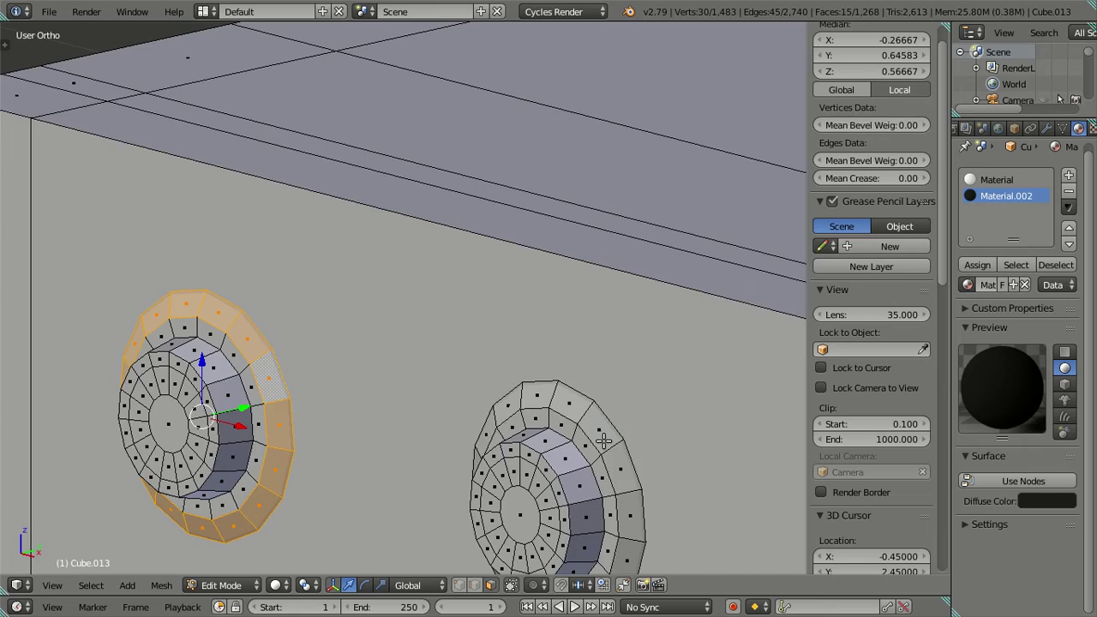
right_click(604, 440, "ctrl+alt+shift")
scroll(603, 440, "down", 4)
scroll(603, 439, "up", 2)
scroll(509, 403, "up", 2)
middle_click_drag(603, 439, 350, 346, "shift")
right_click(509, 403, "ctrl+alt+shift")
right_click(716, 425, "ctrl+alt+shift")
scroll(716, 425, "down", 2)
scroll(716, 425, "down", 2)
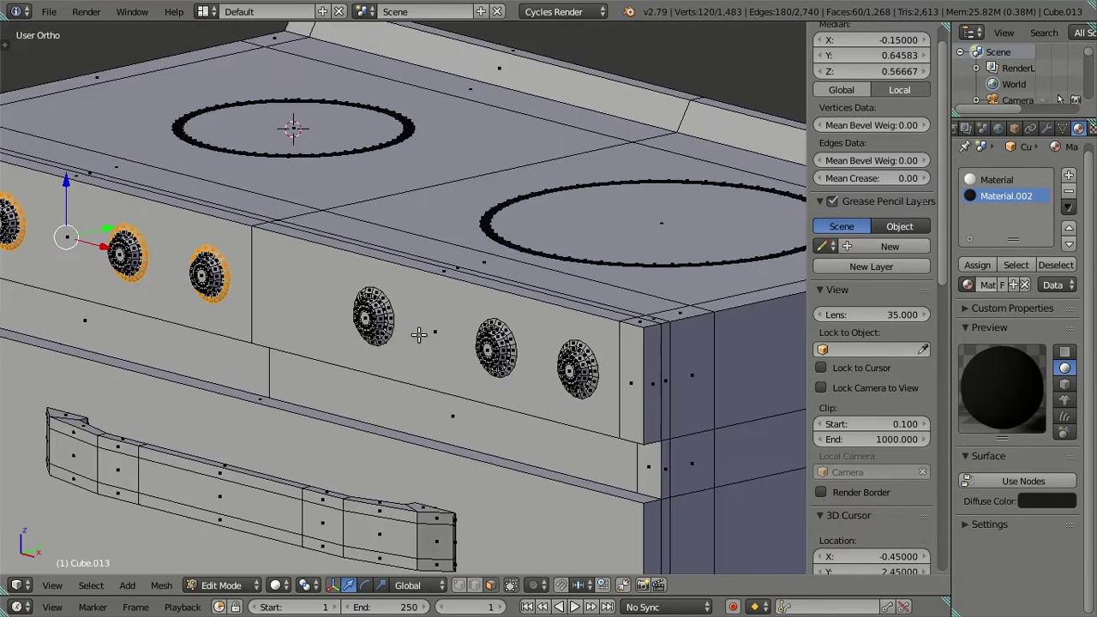
scroll(350, 345, "up", 4)
Reselect the knobs' outer rings, undoing one wrong pick, and assign Material.002 to them
right_click(352, 347, "ctrl+alt+shift")
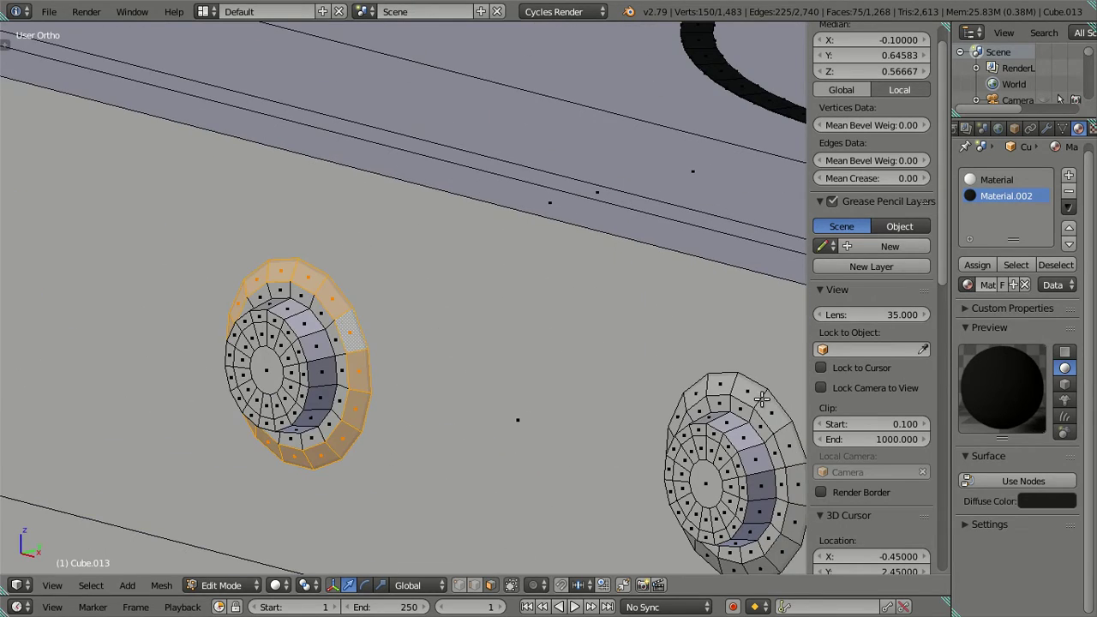
right_click(761, 398, "ctrl+alt+shift")
scroll(760, 398, "down", 3)
middle_click_drag(760, 398, 571, 441, "shift")
scroll(617, 411, "up", 3)
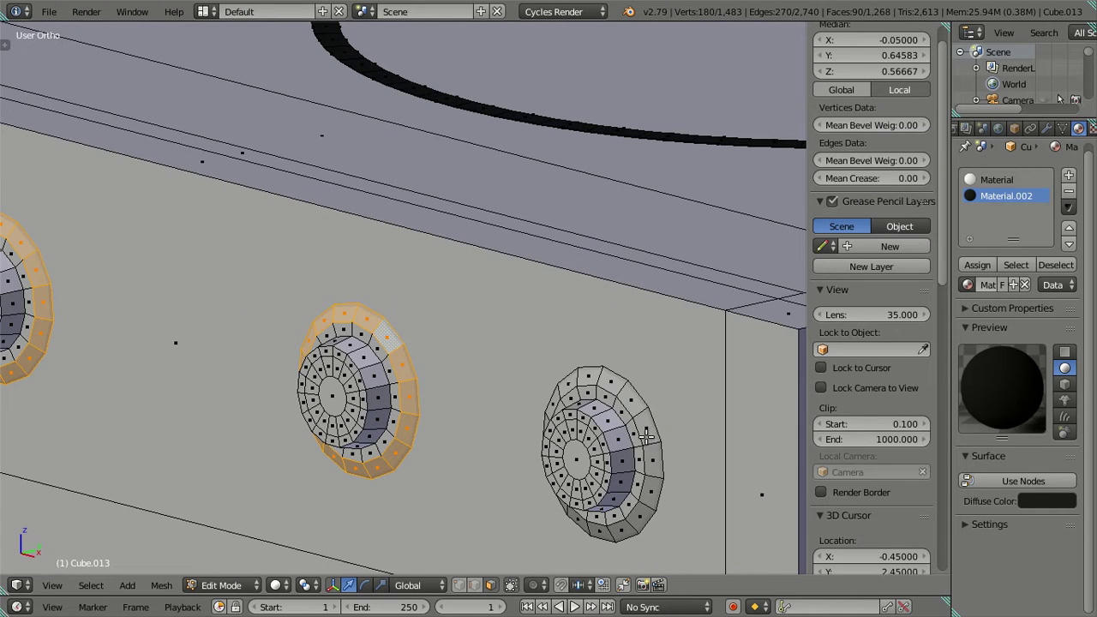
right_click(647, 435, "shift")
key("ctrl+z")
right_click(643, 411, "ctrl+alt+shift")
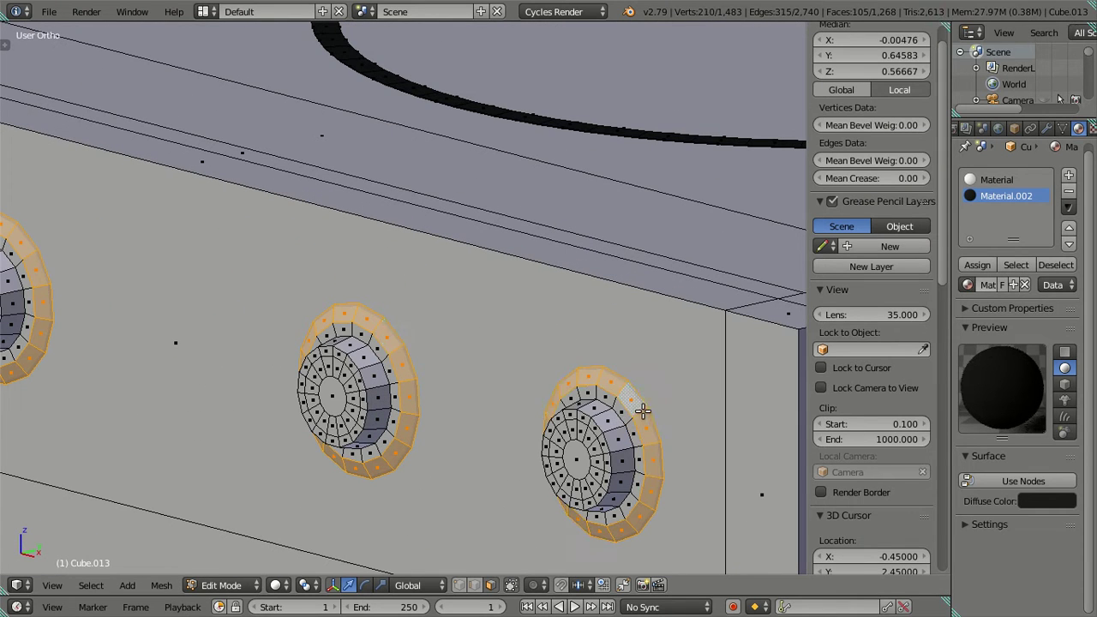
left_click(970, 266)
scroll(455, 324, "down", 4)
In Edit Mode, select the inner face ring on the first two stove knobs
scroll(455, 323, "down", 3)
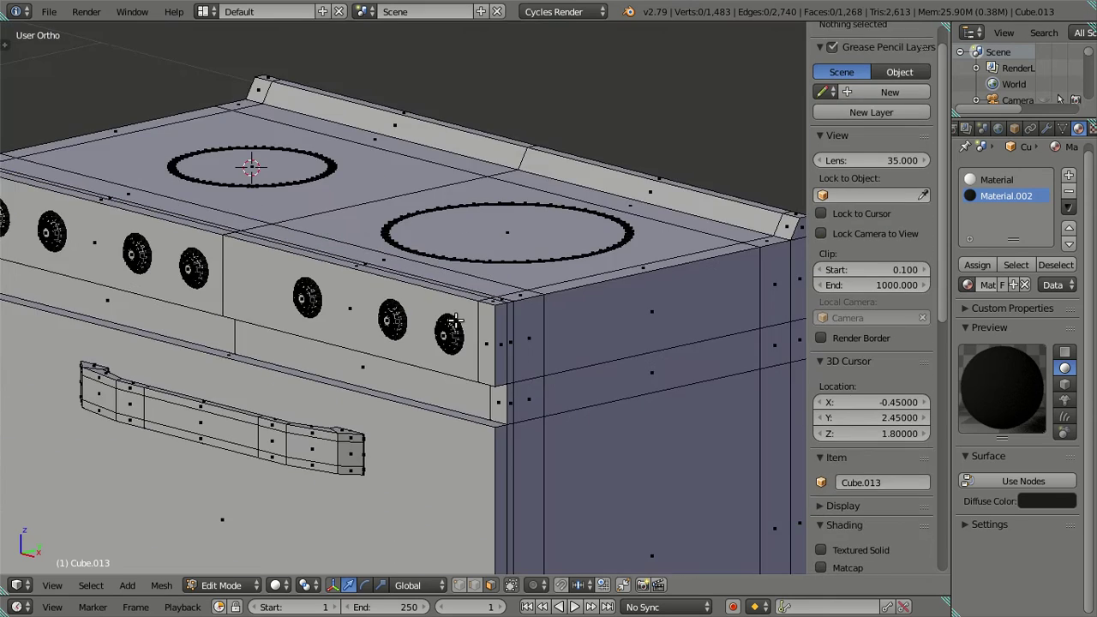
key("Tab")
scroll(395, 337, "up", 2)
middle_click_drag(395, 337, 498, 324)
scroll(404, 282, "up", 3)
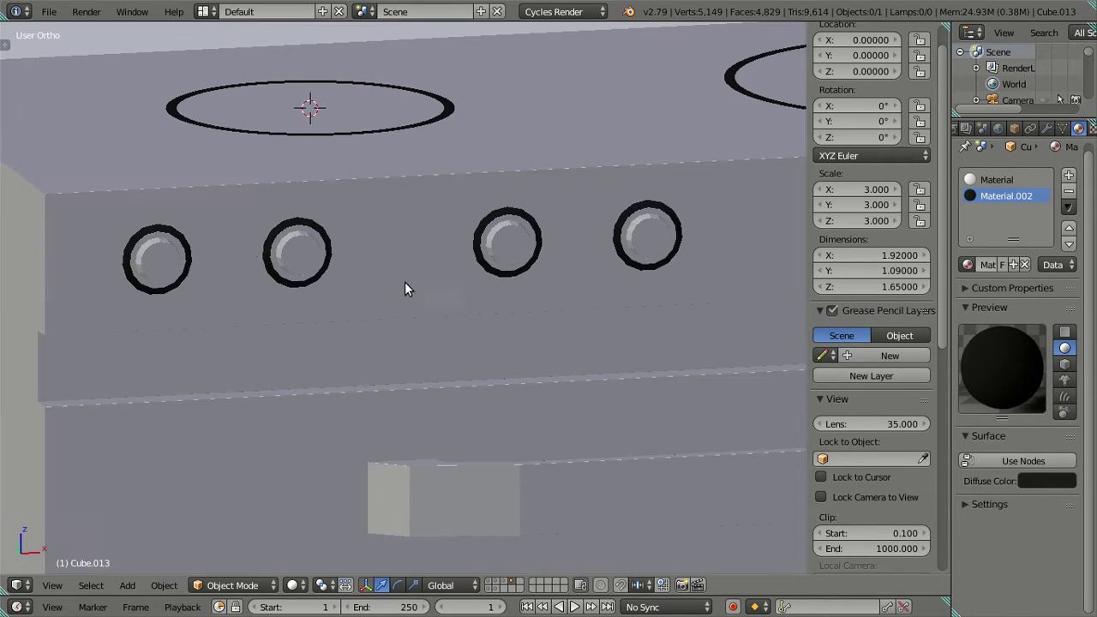
key("Tab")
scroll(338, 313, "up", 3)
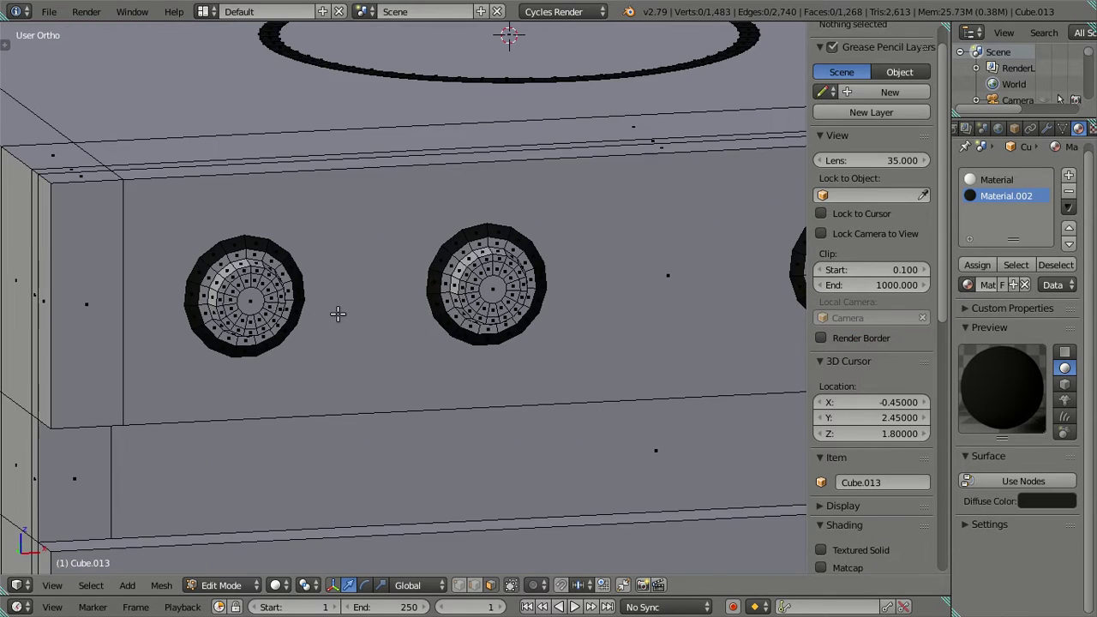
scroll(257, 303, "up", 3)
middle_click_drag(257, 303, 497, 343, "shift")
scroll(378, 334, "up", 4)
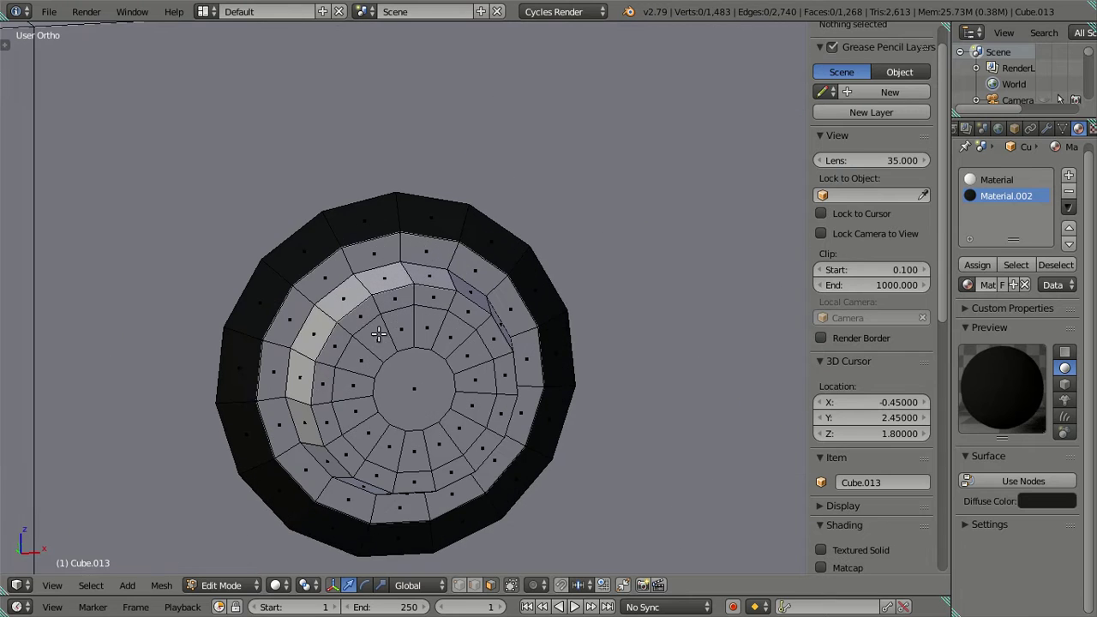
left_click(403, 339, "alt")
scroll(568, 379, "down", 3)
scroll(568, 379, "down", 2)
middle_click_drag(568, 380, 231, 346, "shift")
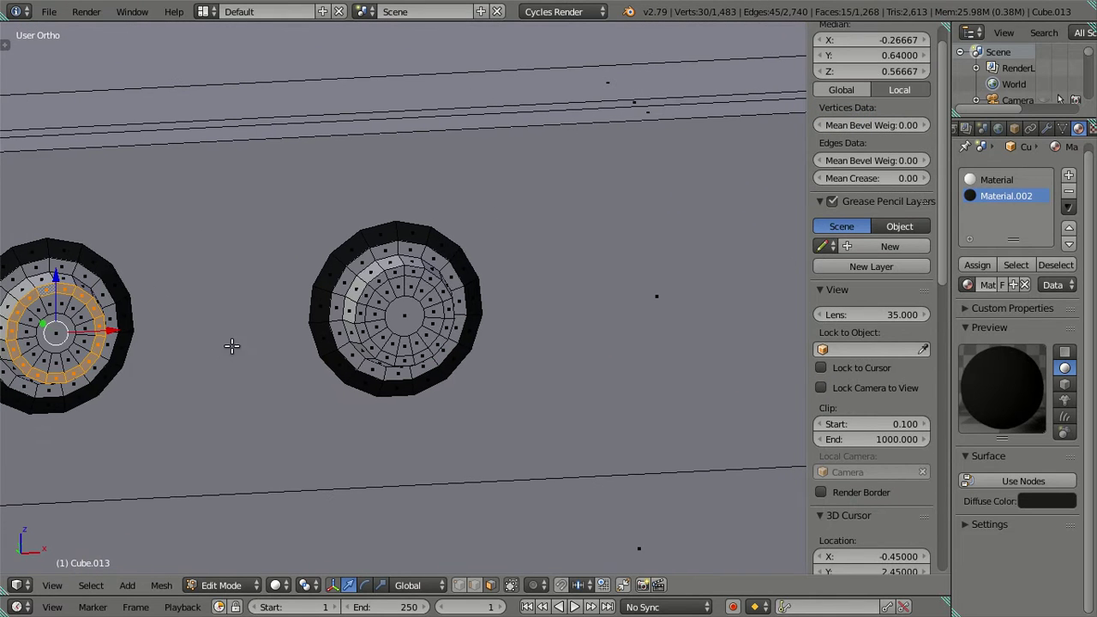
left_click(385, 281, "alt+shift")
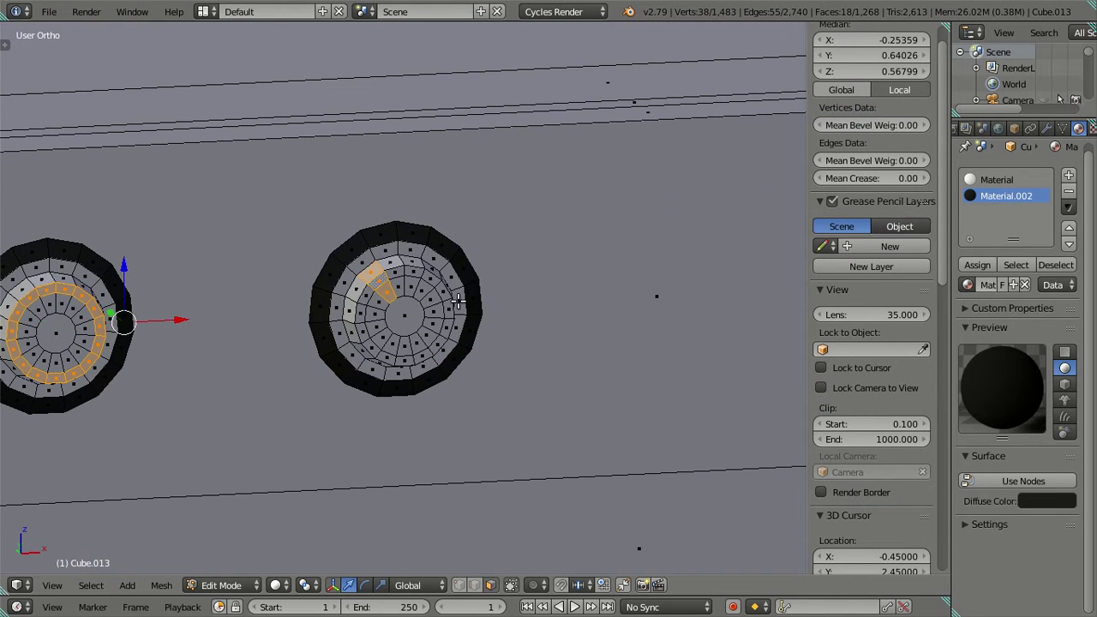
key("ctrl+z")
scroll(412, 278, "up", 3)
left_click(403, 249, "alt+shift")
Add the remaining knobs' inner rings and assign them the dark Material.002
scroll(403, 249, "down", 3)
scroll(514, 318, "down", 2)
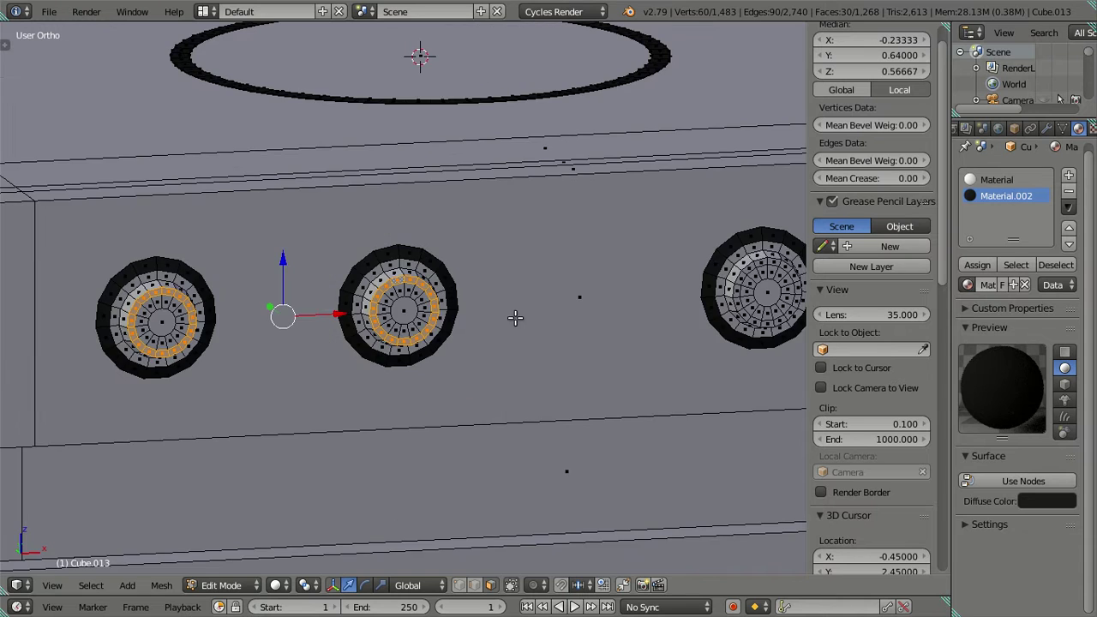
middle_click_drag(514, 318, 454, 313, "shift")
scroll(207, 358, "up", 2)
middle_click_drag(207, 358, 265, 362, "shift")
scroll(311, 334, "up", 4)
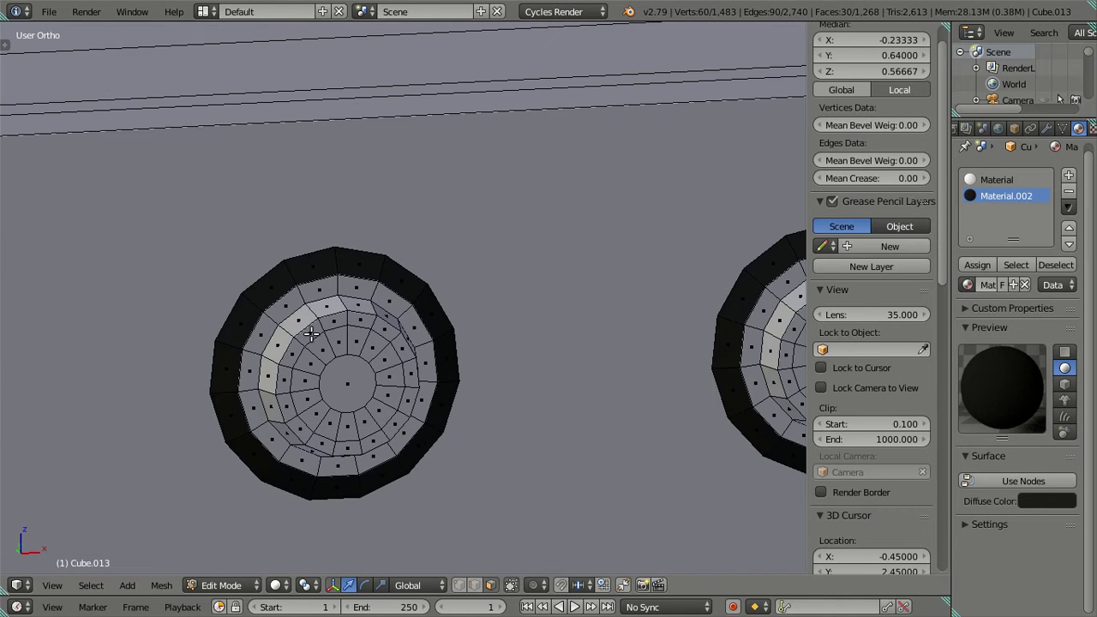
left_click(324, 323, "alt+shift")
scroll(324, 323, "down", 3)
scroll(285, 314, "up", 1)
scroll(285, 314, "up", 4)
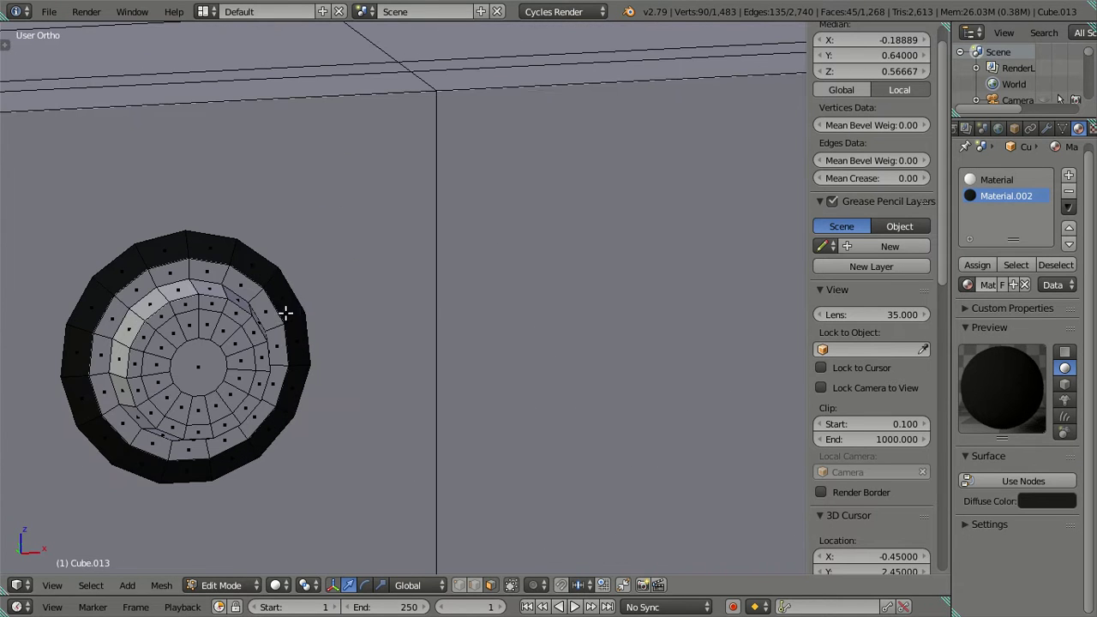
left_click(234, 306, "alt+shift")
scroll(234, 306, "down", 3)
scroll(283, 366, "up", 1)
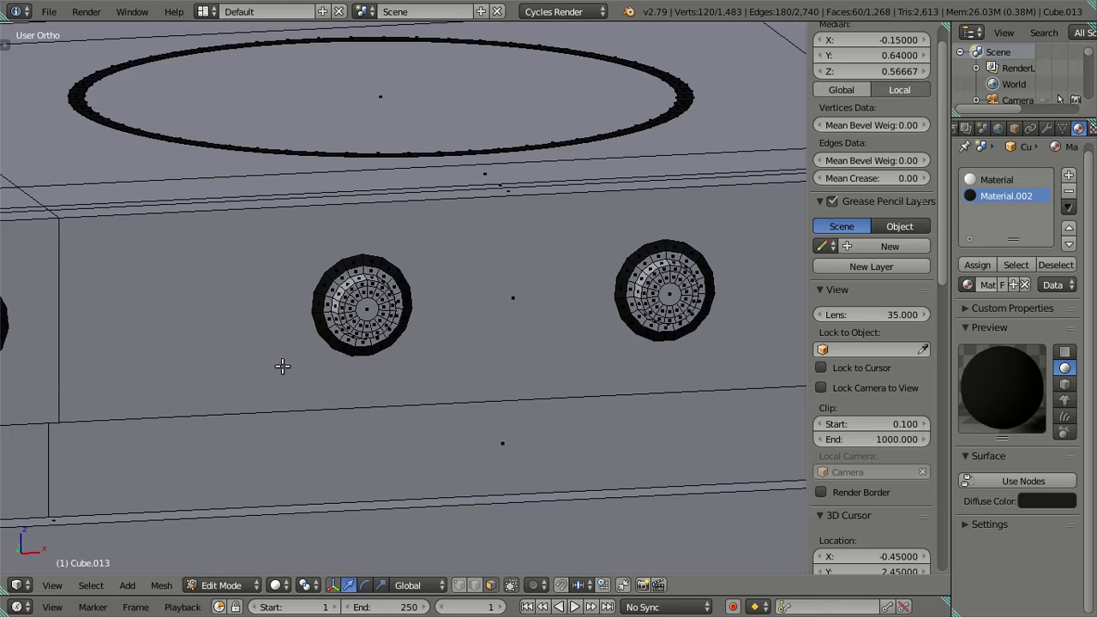
scroll(336, 291, "up", 3)
left_click(347, 273, "alt+shift")
scroll(511, 303, "down", 3)
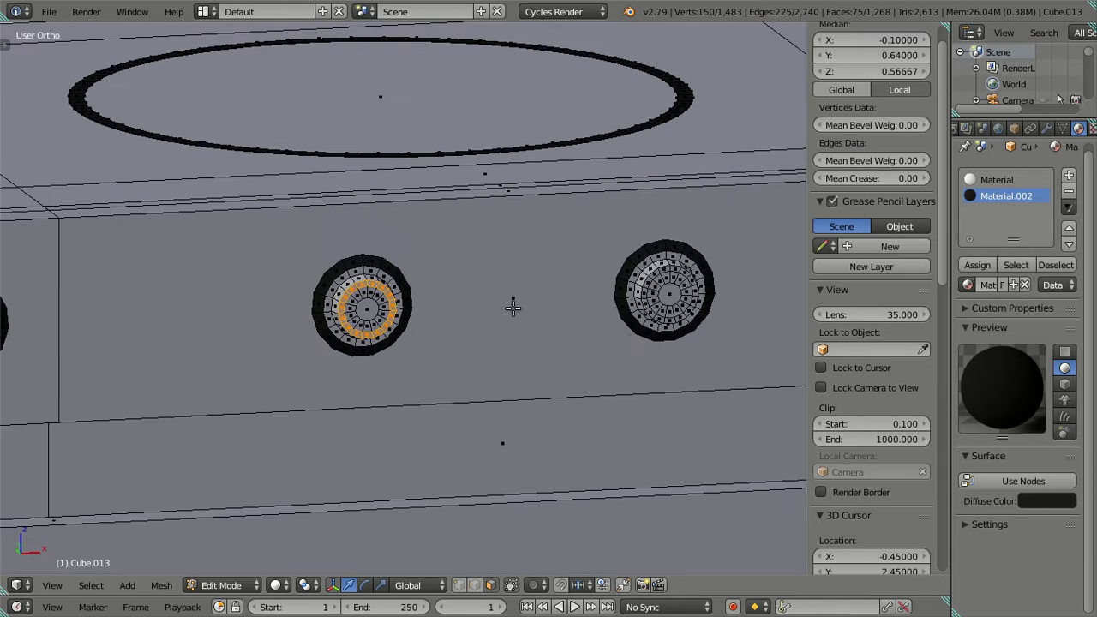
scroll(260, 377, "up", 1)
scroll(266, 345, "up", 2)
scroll(266, 345, "up", 1)
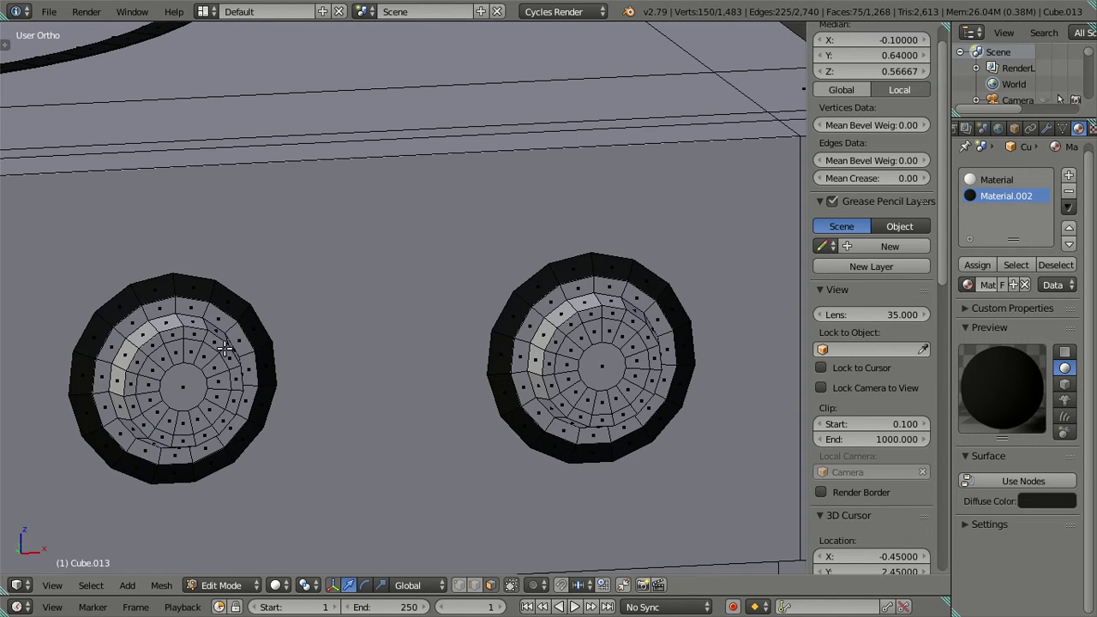
left_click(223, 348, "alt+shift")
left_click(566, 328, "alt+shift")
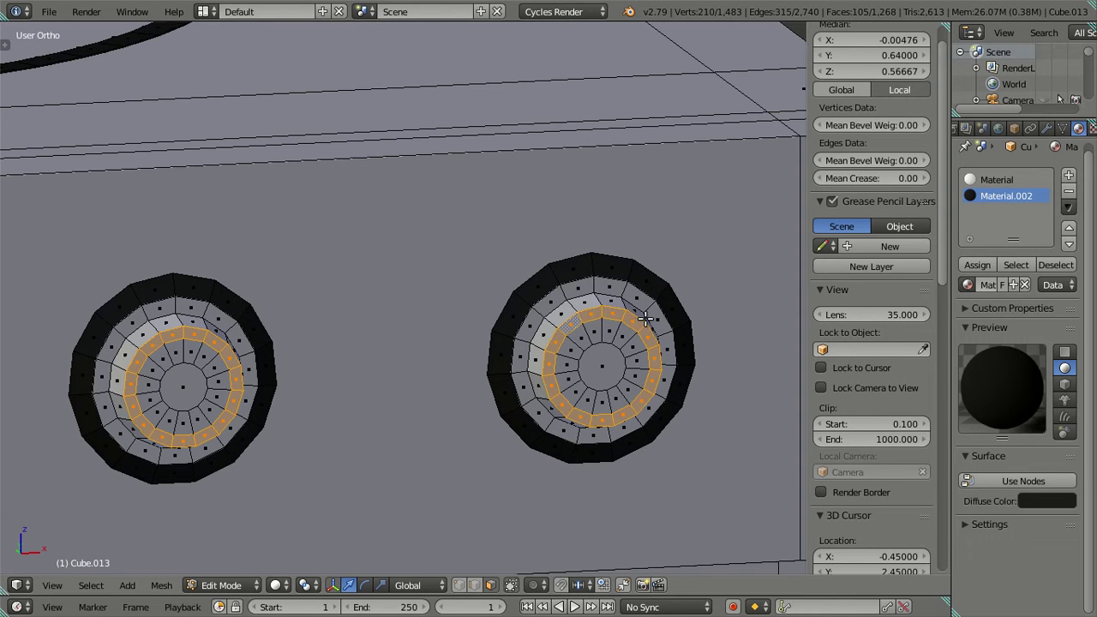
left_click(979, 265)
Inspect the darkened knob centres from several angles in Object Mode
scroll(424, 299, "down", 5)
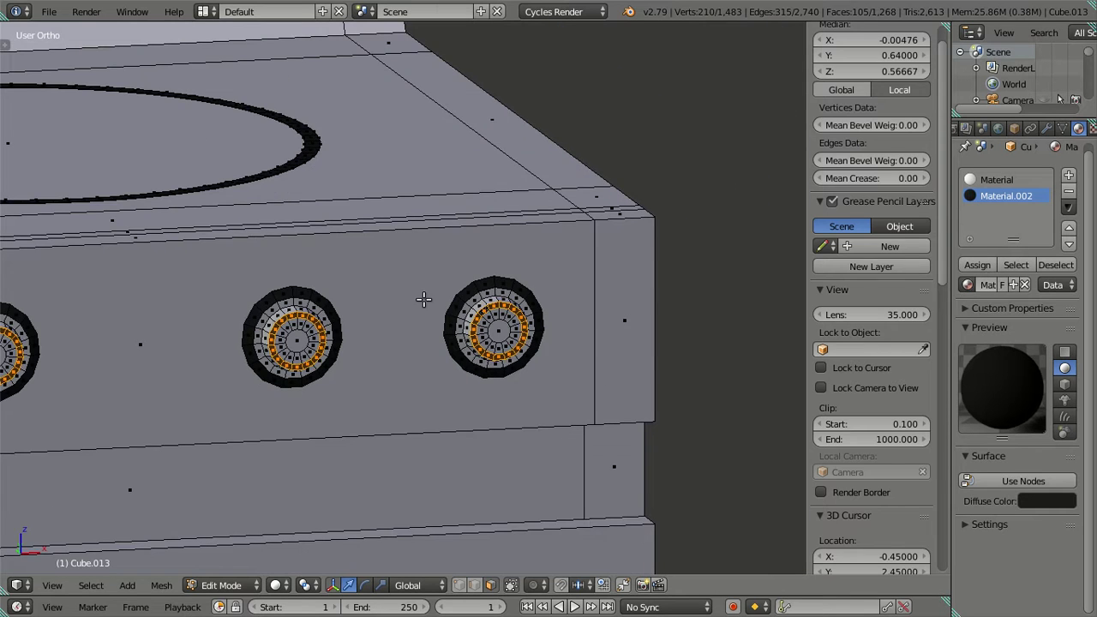
scroll(428, 325, "down", 3)
key("Tab")
mouse_move(438, 347)
middle_mouse_down()
mouse_move(252, 380)
mouse_move(514, 396)
mouse_move(431, 359)
mouse_move(259, 375)
mouse_move(509, 384)
middle_mouse_up()
scroll(502, 382, "up", 3)
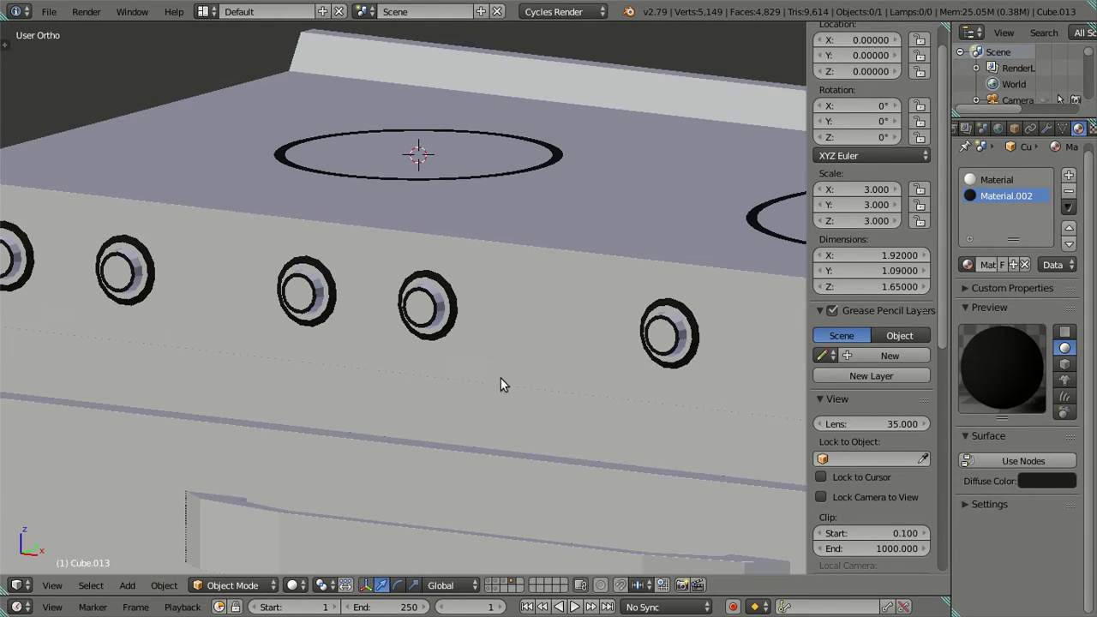
scroll(497, 379, "down", 2)
scroll(547, 325, "up", 1)
scroll(361, 351, "up", 1)
scroll(360, 351, "up", 2)
scroll(360, 352, "down", 4)
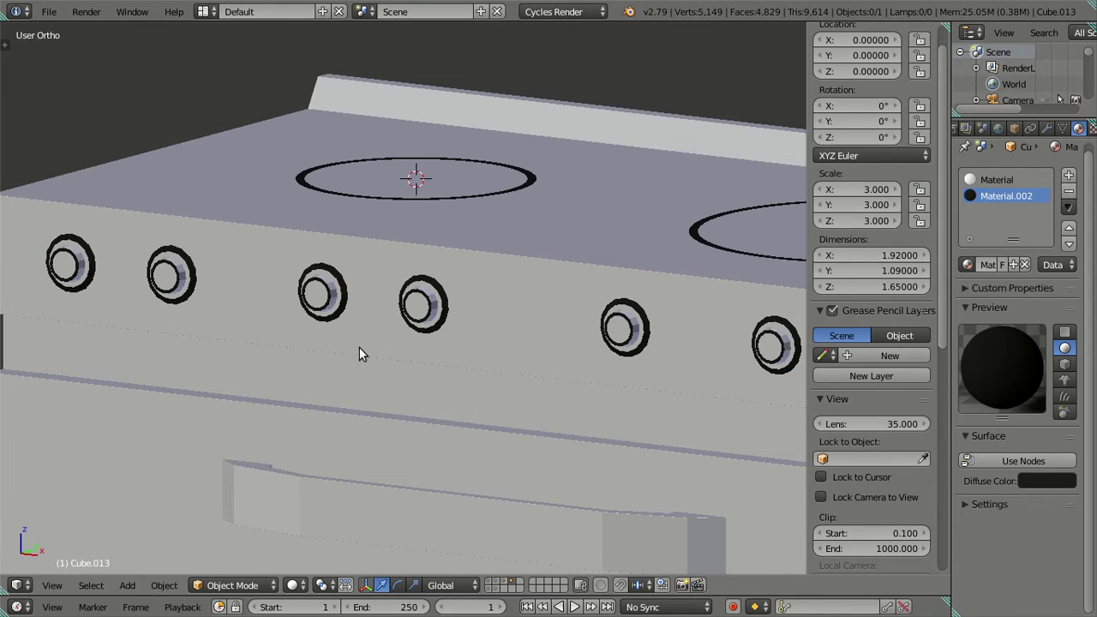
scroll(359, 354, "down", 4)
mouse_move(359, 350)
middle_mouse_down()
mouse_move(404, 365)
mouse_move(561, 359)
middle_mouse_up()
Back in Edit Mode, try selecting the left knob's inner part, then clear the selection
key("Tab")
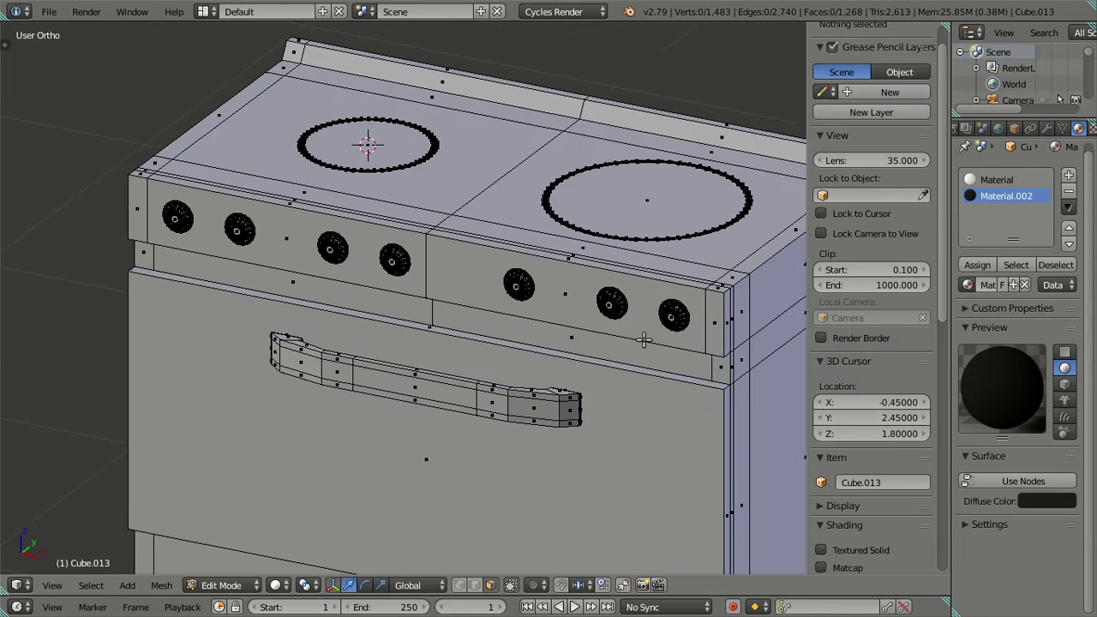
middle_click_drag(644, 340, 448, 385, "shift")
scroll(448, 386, "up", 6)
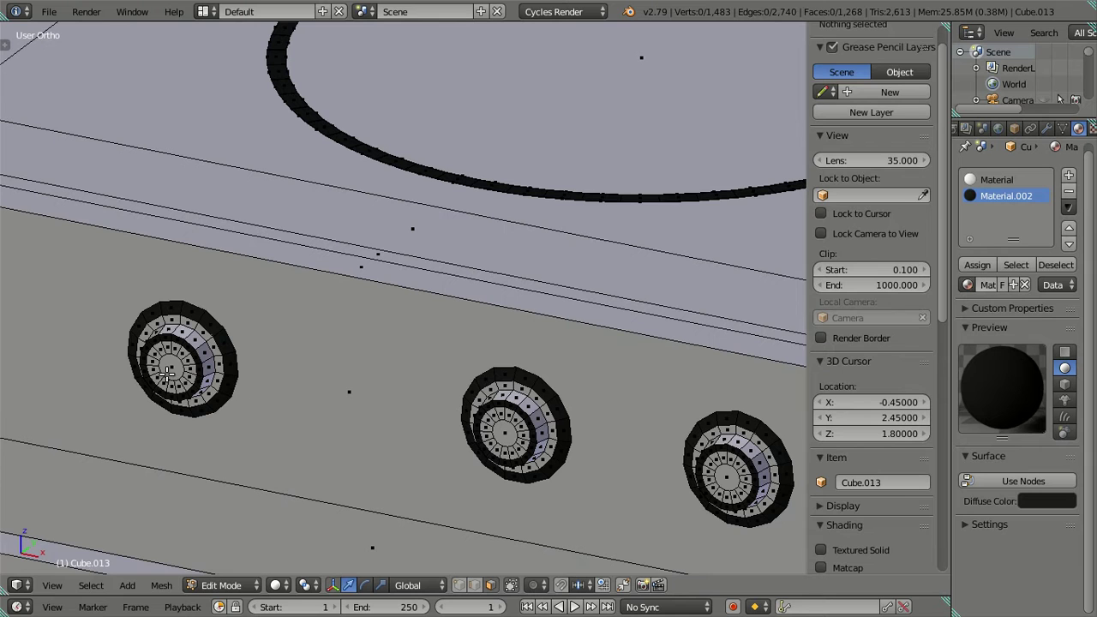
key("l")
key("l")
key("l")
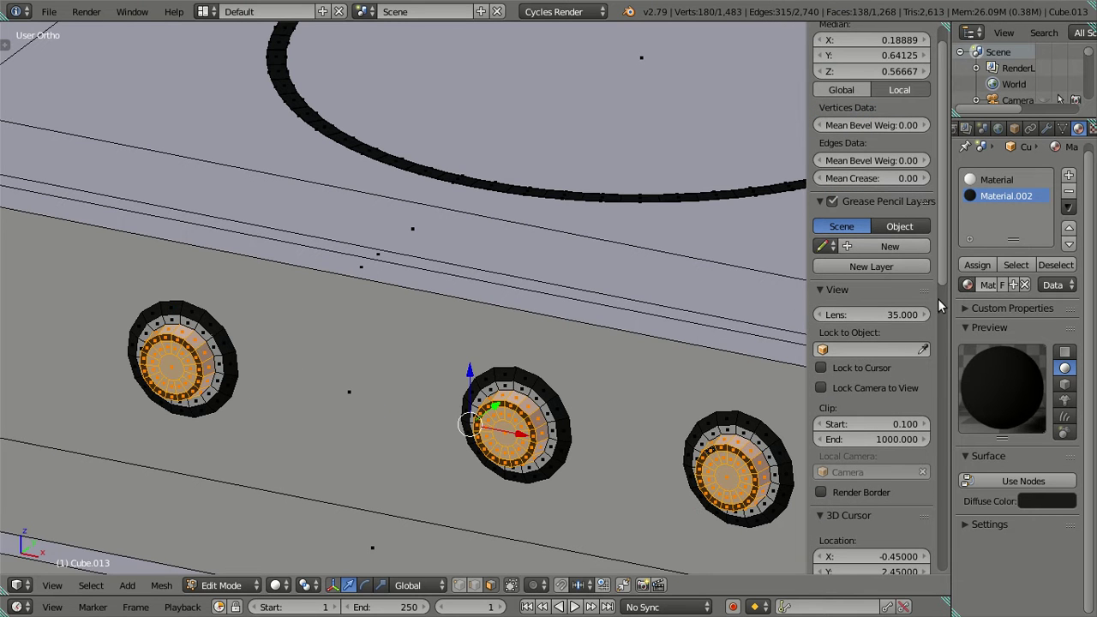
key("a")
scroll(583, 311, "down", 5)
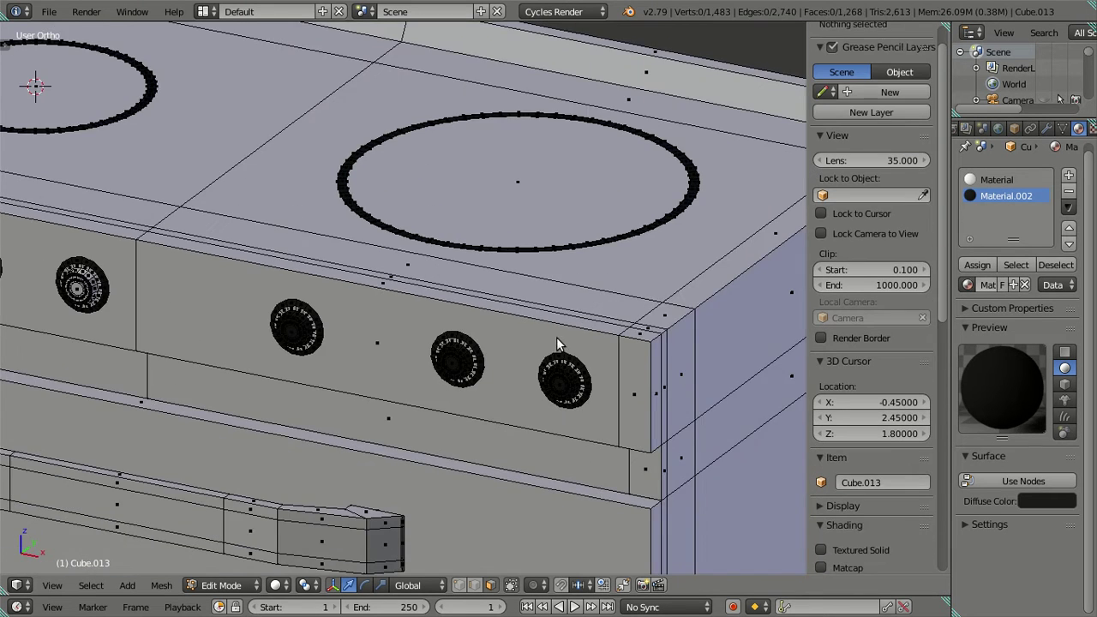
Return to Object Mode and select the stove object from a three-quarter top view
key("Tab")
middle_click_drag(556, 337, 454, 384)
scroll(422, 337, "up", 3)
scroll(556, 339, "down", 3)
mouse_move(556, 338)
middle_mouse_down()
mouse_move(582, 354)
mouse_move(637, 335)
mouse_move(413, 326)
mouse_move(309, 341)
middle_mouse_up()
scroll(553, 356, "up", 2)
scroll(554, 348, "up", 1)
scroll(309, 341, "up", 1)
right_click(310, 346)
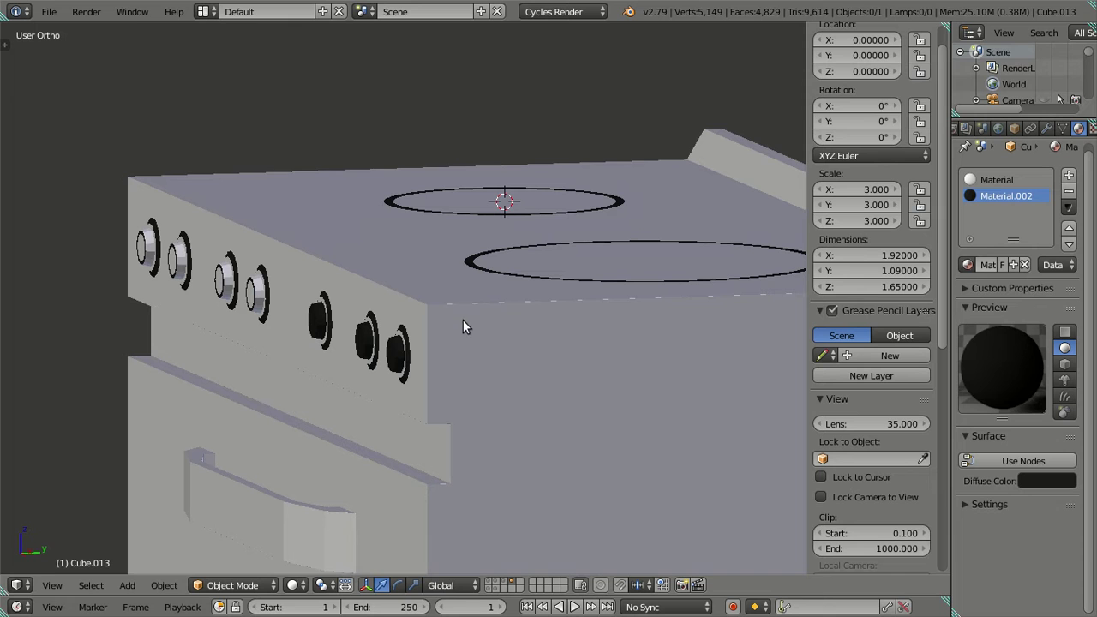
Show the stove's modifier settings and switch to edge selection in Edit Mode
left_click(1045, 127)
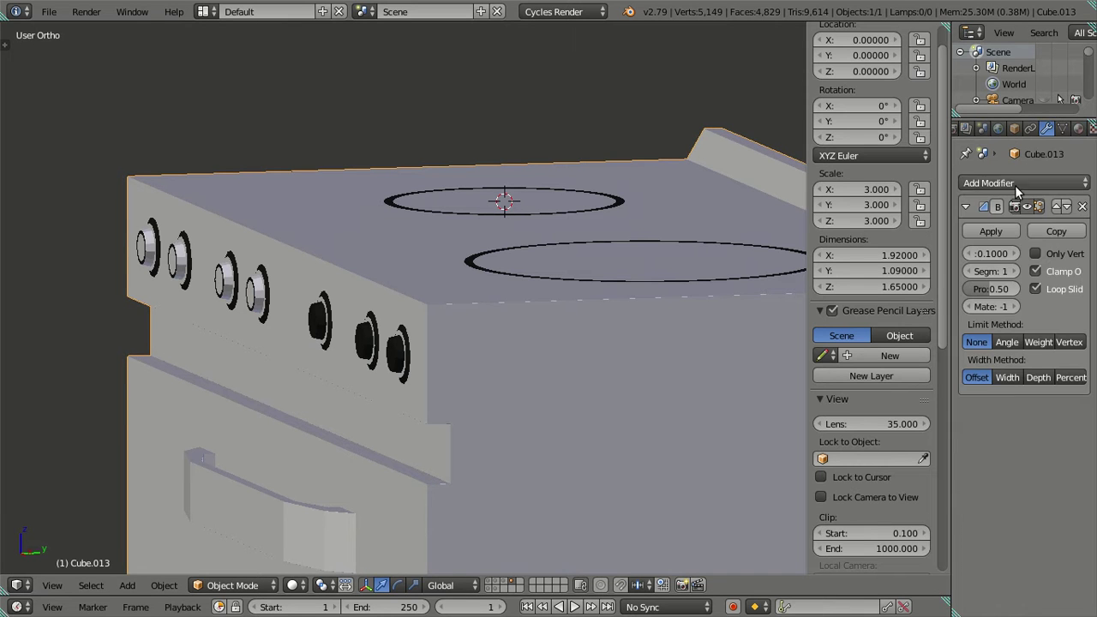
middle_click_drag(616, 285, 576, 293)
key("Tab")
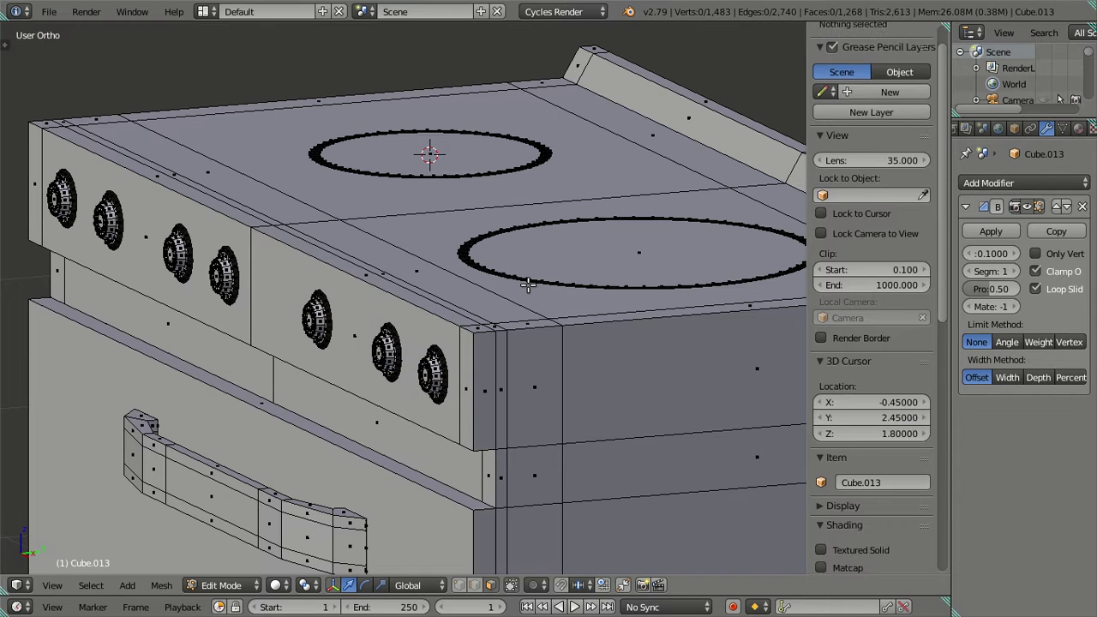
key("Tab")
key("Tab")
left_click(476, 586)
key("Tab")
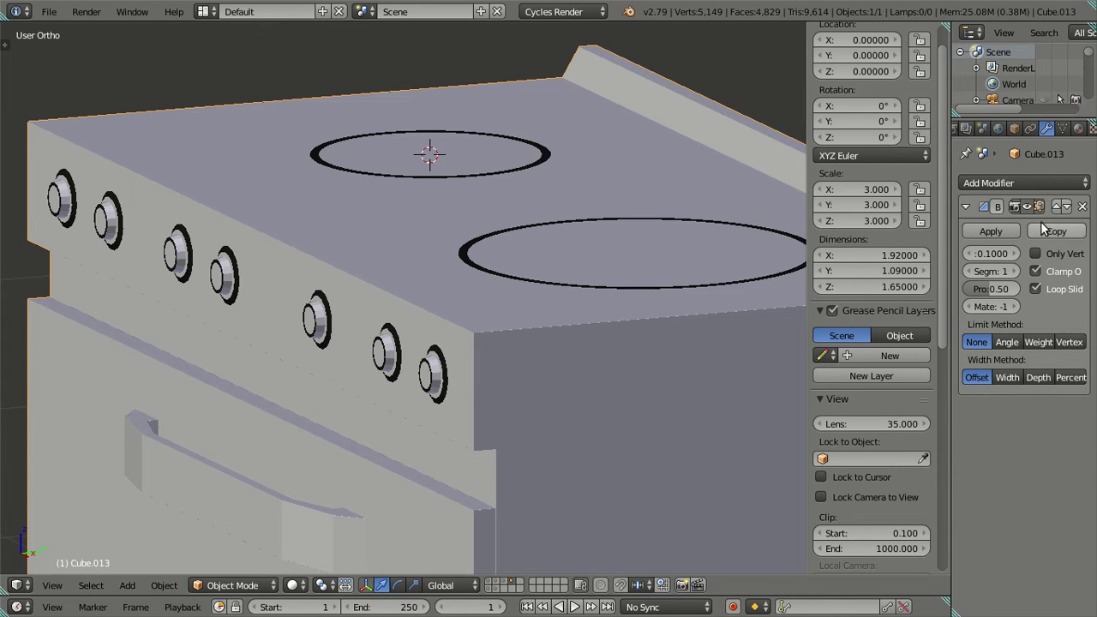
Raise the Bevel modifier's Segments from 1 to 3 while viewing the stove corner
scroll(437, 307, "up", 2)
scroll(453, 335, "up", 1)
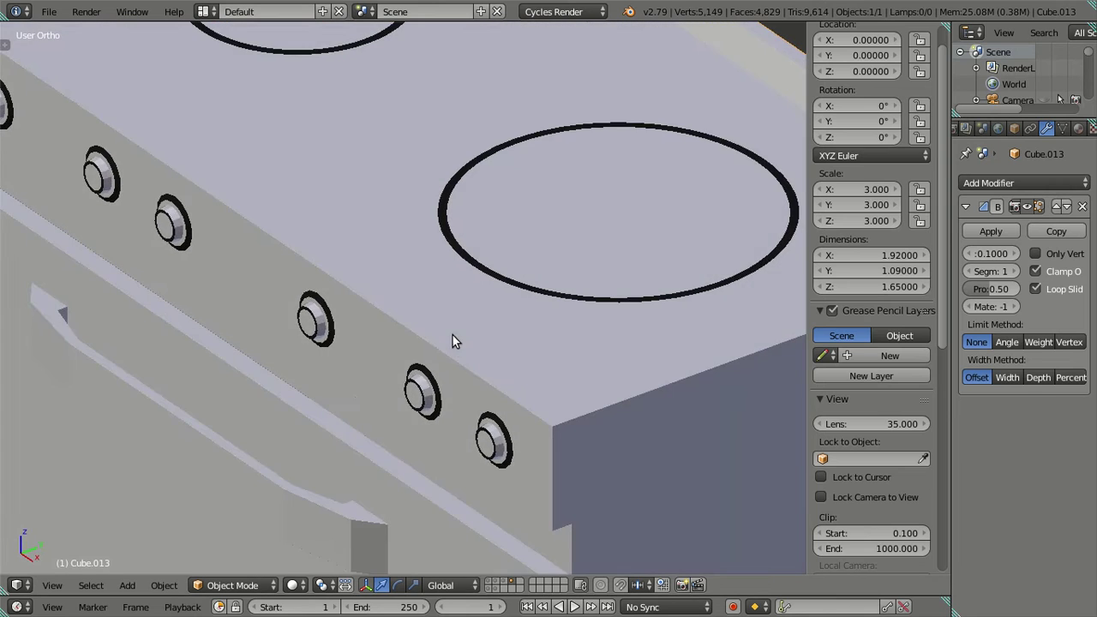
scroll(454, 383, "up", 2)
scroll(455, 383, "up", 1)
scroll(470, 362, "up", 1)
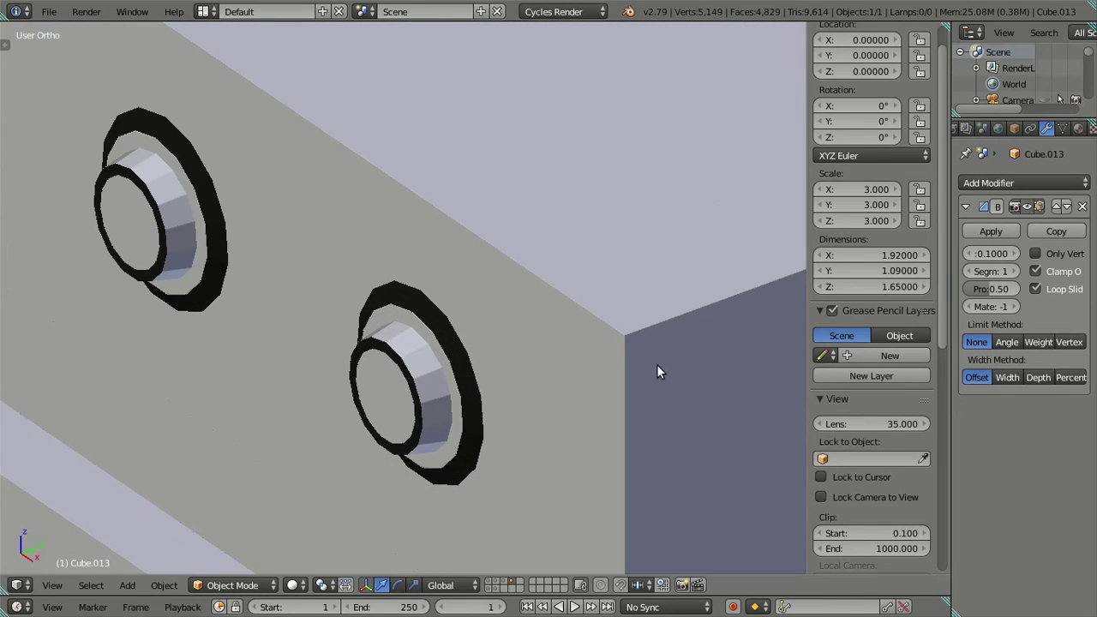
middle_click_drag(656, 370, 384, 365, "shift")
scroll(390, 367, "up", 3)
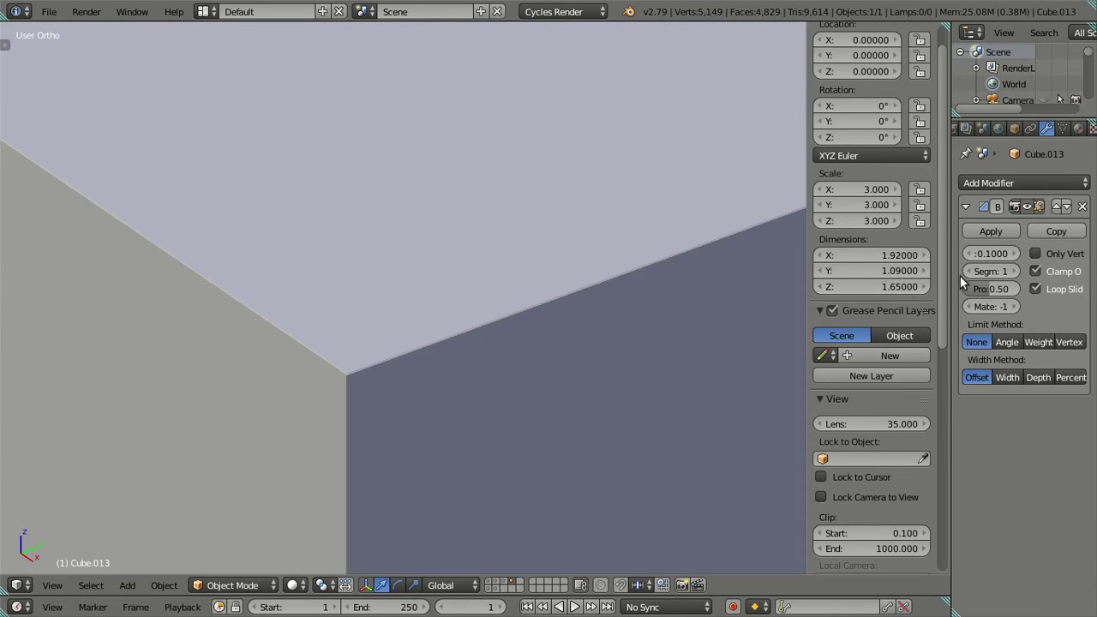
left_click(1011, 270)
left_click(1011, 270)
scroll(338, 308, "up", 2)
scroll(343, 319, "down", 1)
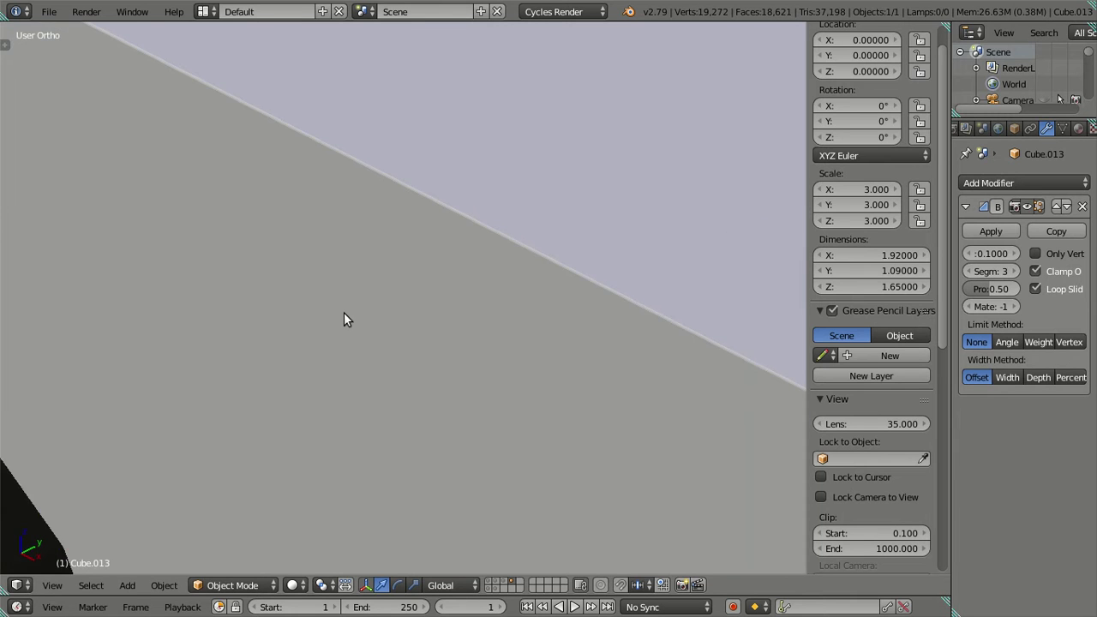
scroll(341, 309, "down", 3)
scroll(337, 304, "down", 2)
scroll(330, 299, "down", 2)
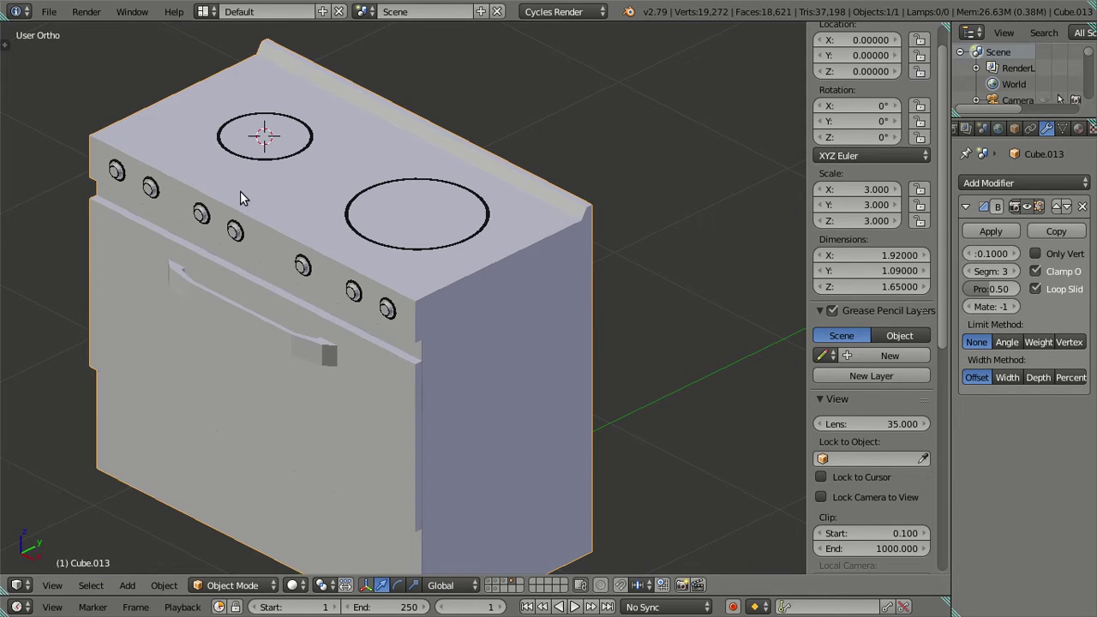
Toggle the Tool Shelf and orbit around to view the stove's side
key("t")
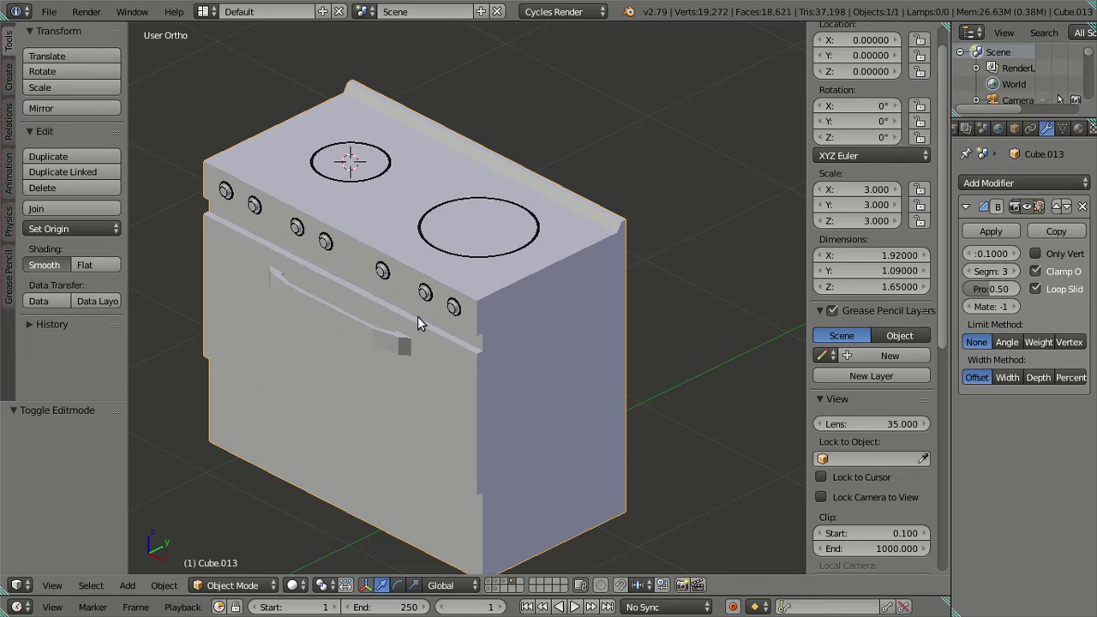
scroll(462, 309, "up", 2)
scroll(465, 306, "down", 2)
key("a")
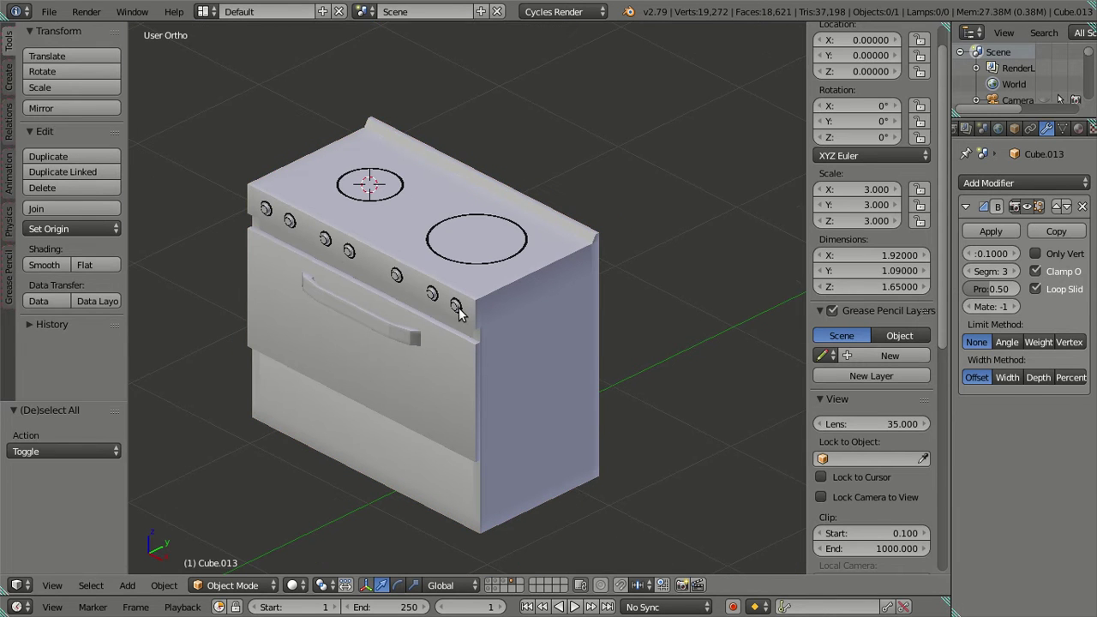
key("t")
scroll(441, 305, "up", 4)
scroll(393, 298, "down", 2)
mouse_move(393, 298)
middle_mouse_down()
mouse_move(544, 243)
mouse_move(618, 243)
middle_mouse_up()
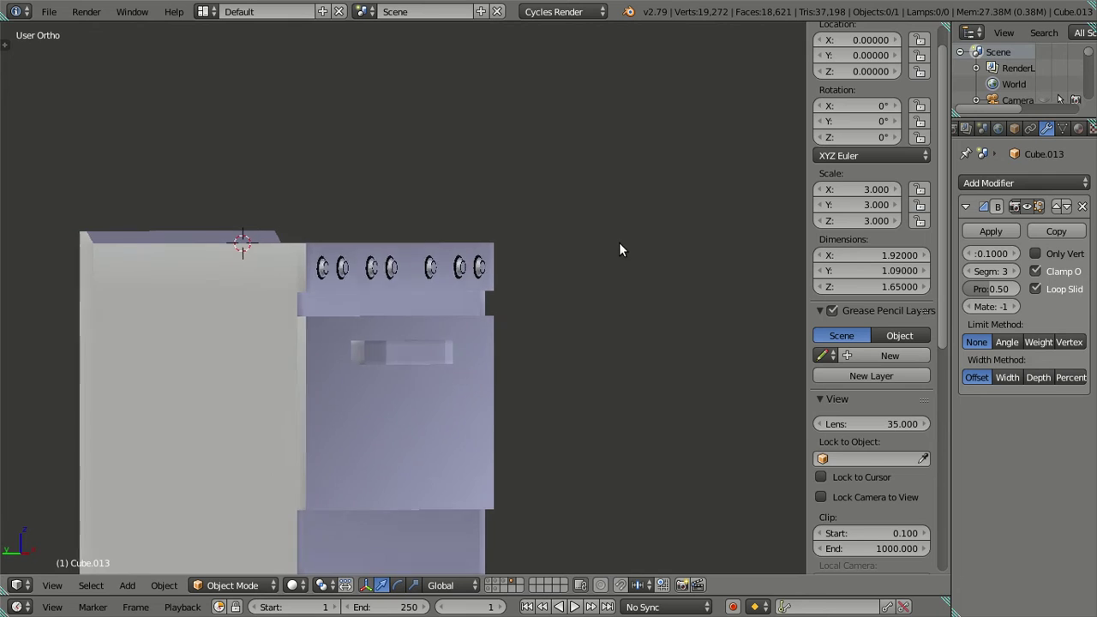
mouse_move(539, 259)
middle_mouse_down()
mouse_move(638, 287)
mouse_move(687, 256)
mouse_move(660, 221)
mouse_move(514, 269)
mouse_move(470, 313)
mouse_move(443, 318)
mouse_move(525, 298)
mouse_move(564, 309)
middle_mouse_up()
scroll(563, 309, "down", 2)
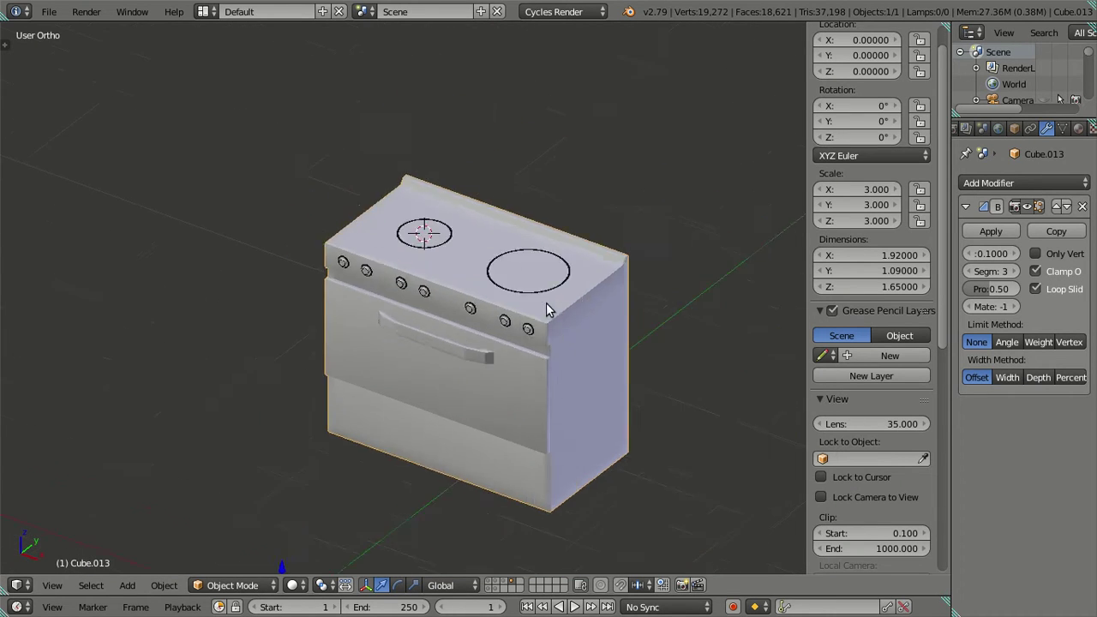
scroll(548, 304, "down", 2)
Apply Shade Flat to the stove from the Tool Shelf
key("a")
key("t")
left_click(96, 265)
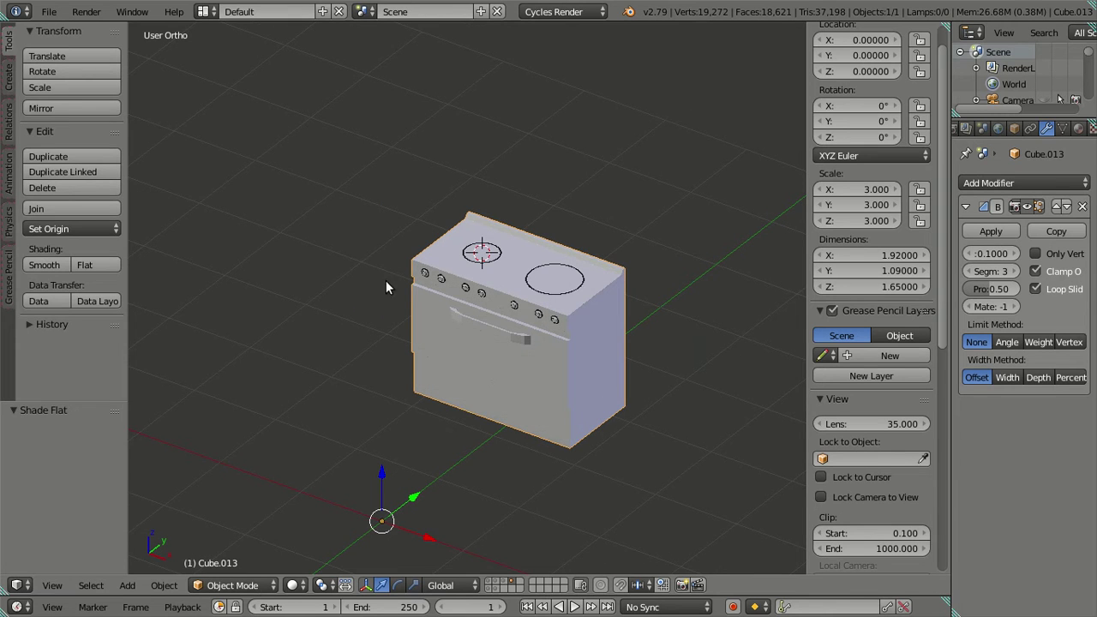
key("t")
key("a")
Zoom in on the stove's front top corner and knobs to inspect the faceted bevel
scroll(570, 277, "up", 1)
scroll(572, 277, "up", 2)
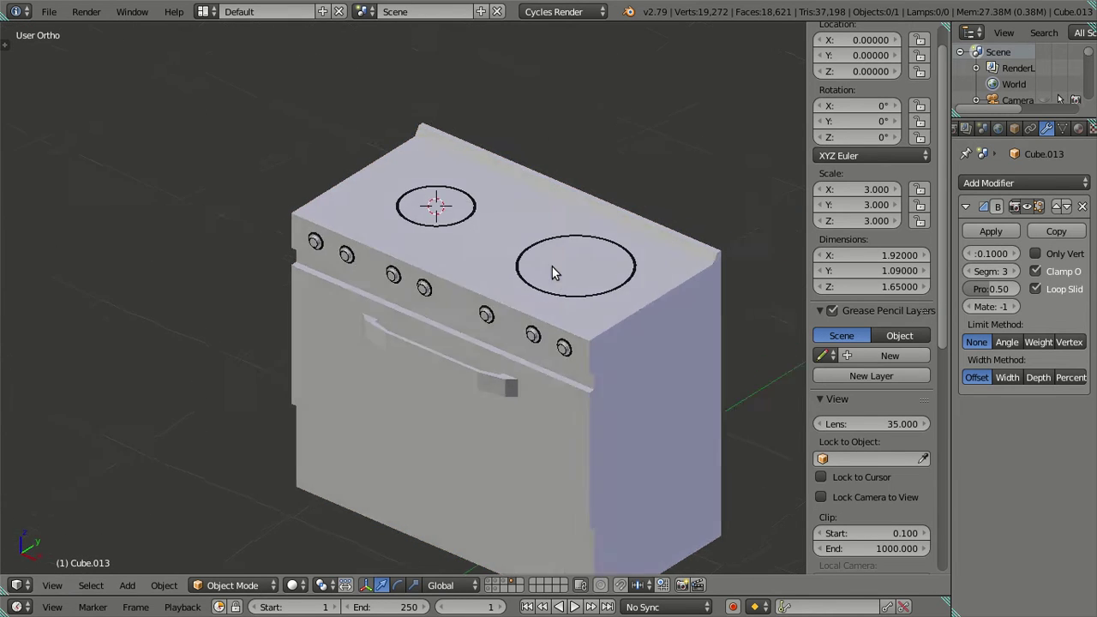
scroll(539, 308, "up", 2)
middle_click_drag(524, 347, 376, 332, "shift")
scroll(720, 367, "up", 4)
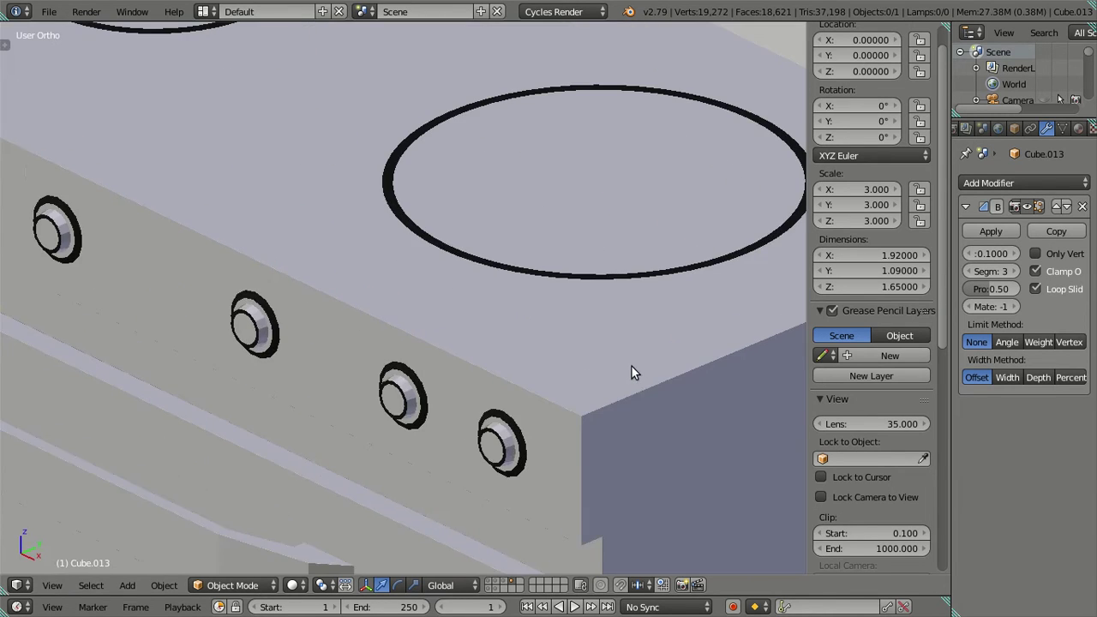
middle_click_drag(631, 372, 453, 226, "shift")
scroll(443, 331, "up", 3)
scroll(405, 124, "up", 1)
Delete the stove's Bevel modifier
middle_click_drag(406, 124, 423, 374, "shift")
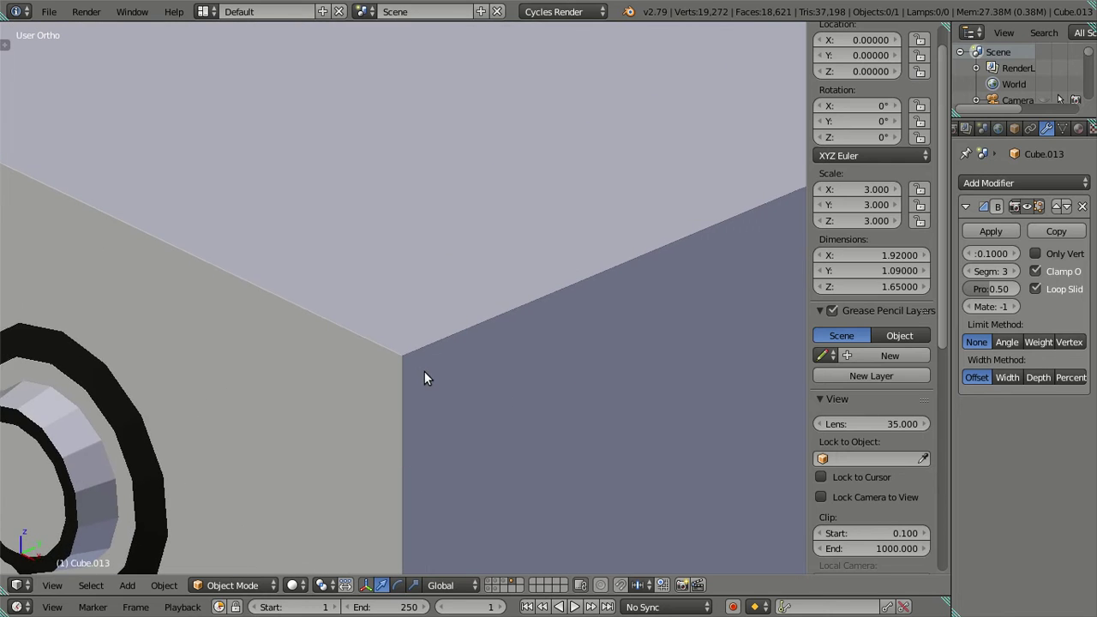
scroll(493, 391, "up", 2)
middle_click_drag(493, 390, 520, 285, "shift")
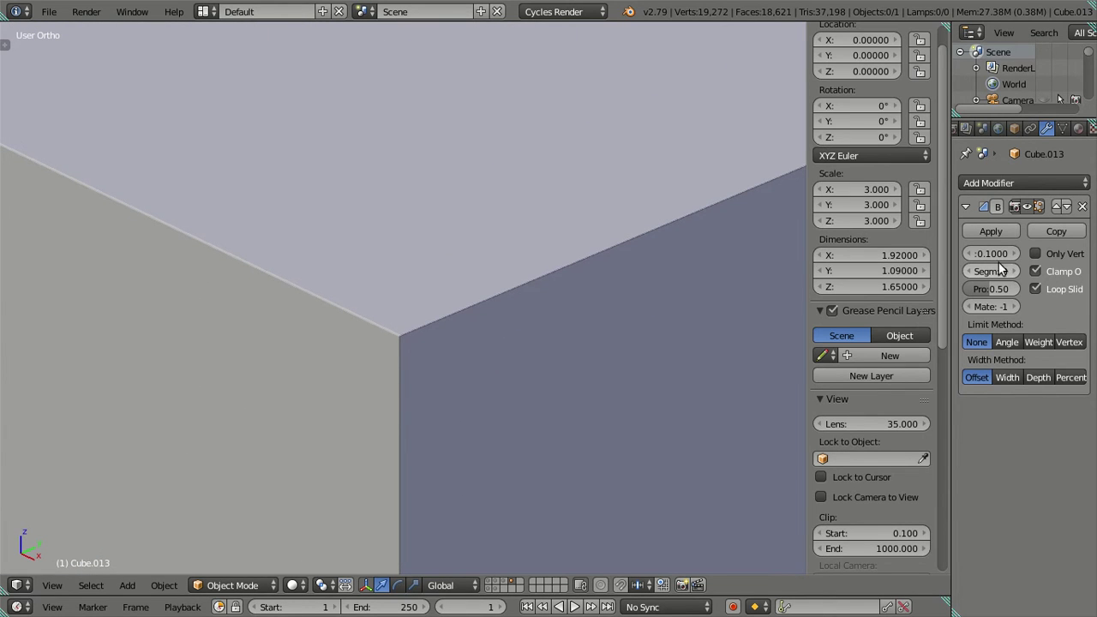
middle_click_drag(552, 335, 548, 374, "shift")
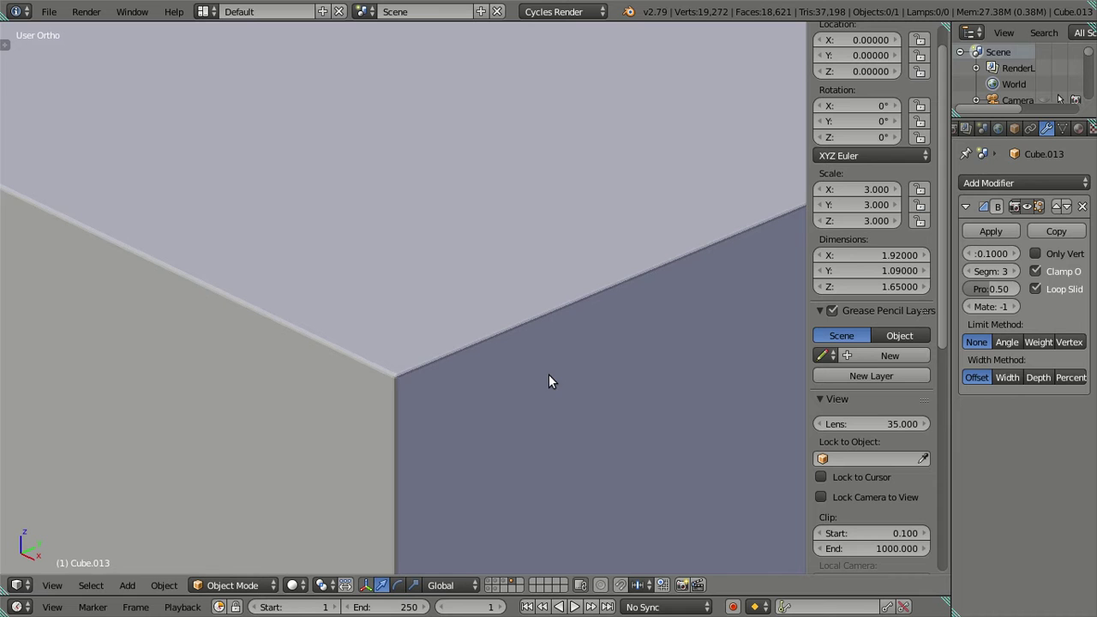
scroll(548, 375, "down", 1, "shift")
scroll(548, 375, "down", 2, "shift")
left_click(1081, 207)
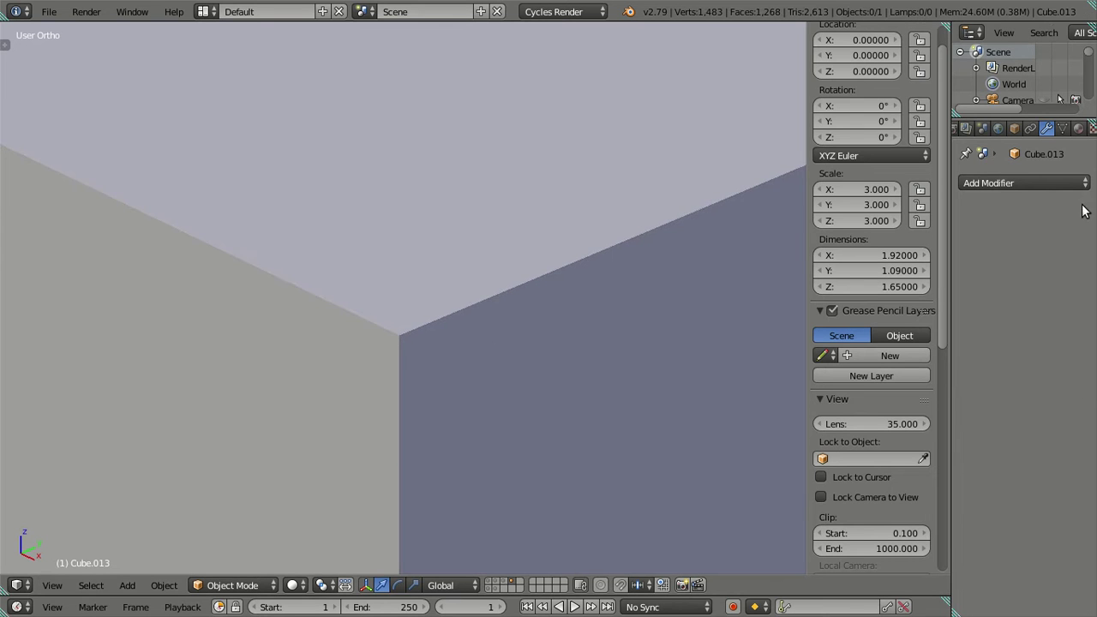
scroll(471, 289, "down", 2)
scroll(468, 285, "down", 2)
scroll(445, 296, "down", 2)
scroll(437, 310, "down", 2)
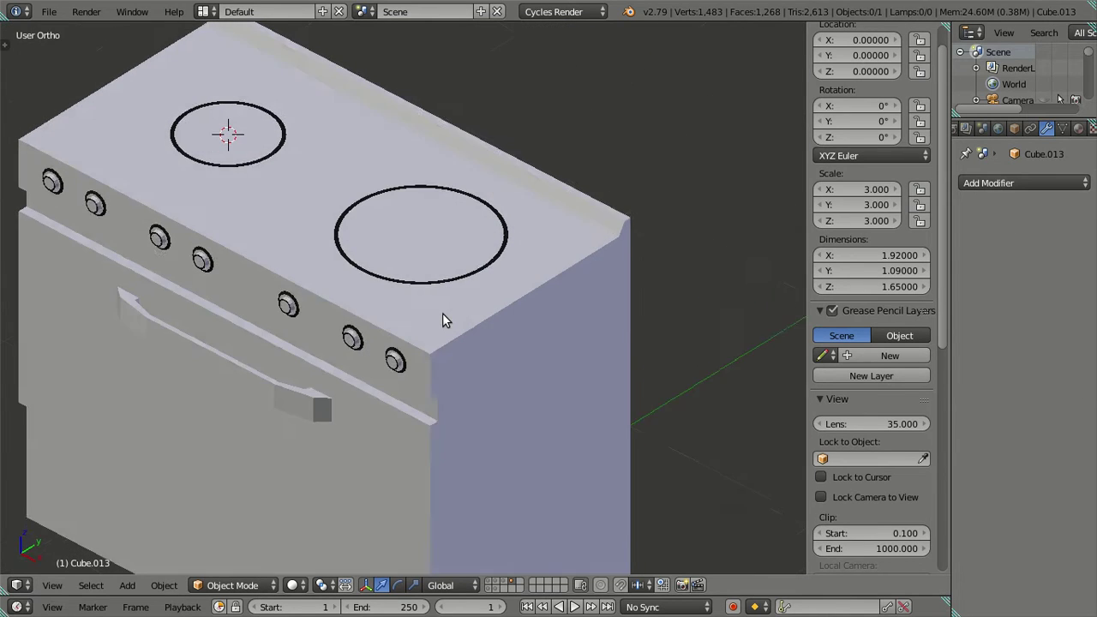
In Edit Mode, select both burner rings using the wireframe view
key("Tab")
scroll(433, 296, "up", 3)
scroll(456, 332, "up", 1)
middle_click_drag(457, 331, 464, 353, "shift")
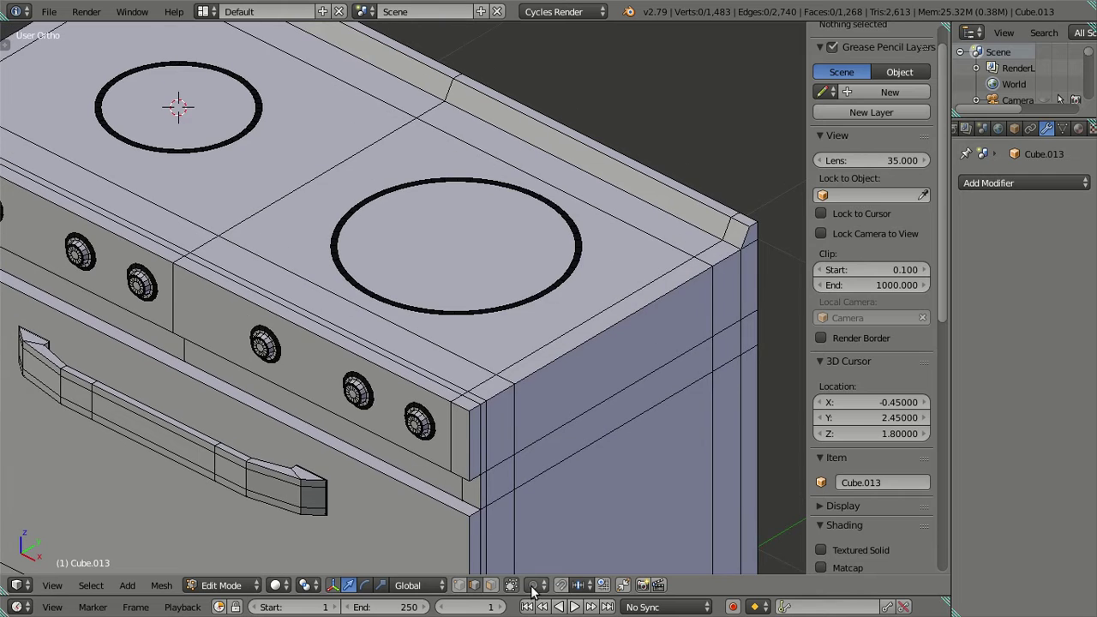
scroll(484, 319, "up", 2)
key("z")
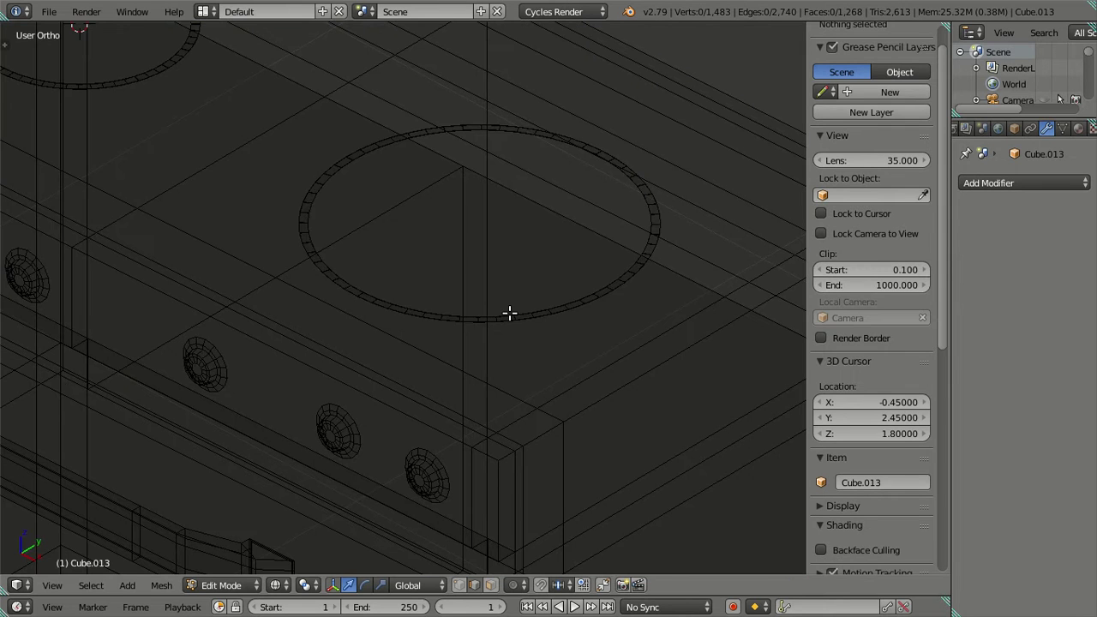
left_click(509, 314, "alt")
key("ctrl+l")
key("l")
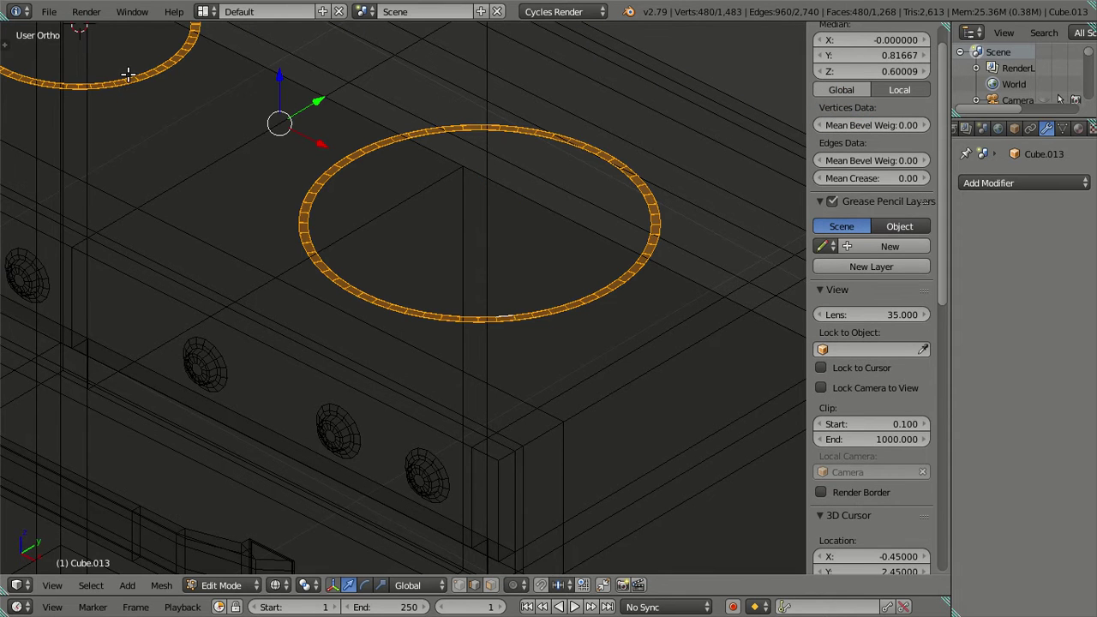
key("z")
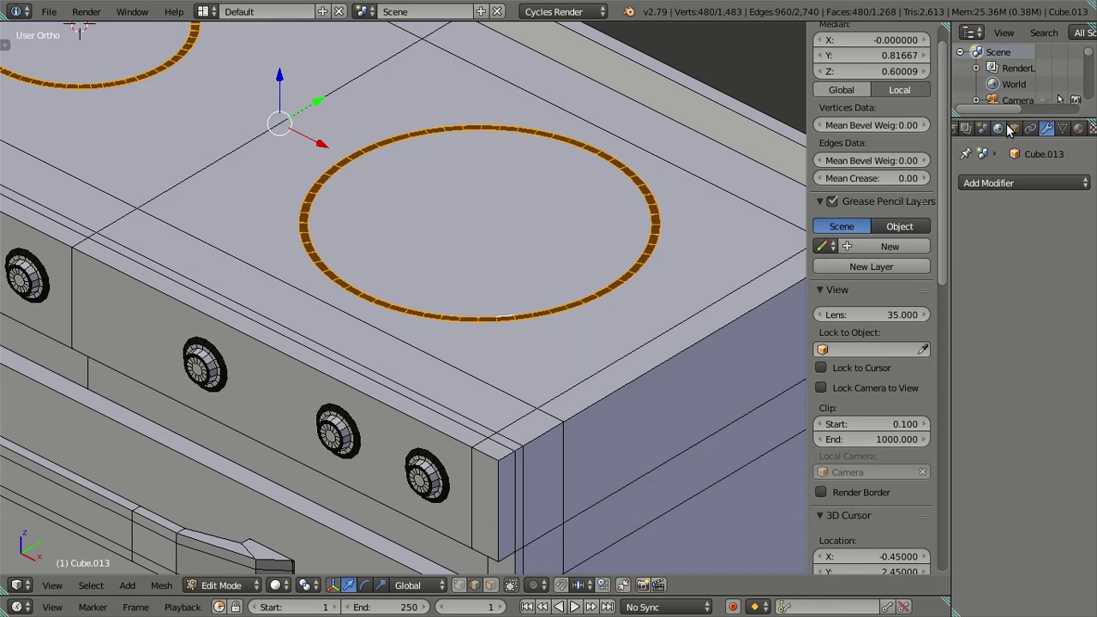
Assign the light 'Material' to the burner rings and deselect everything
left_click(1078, 129)
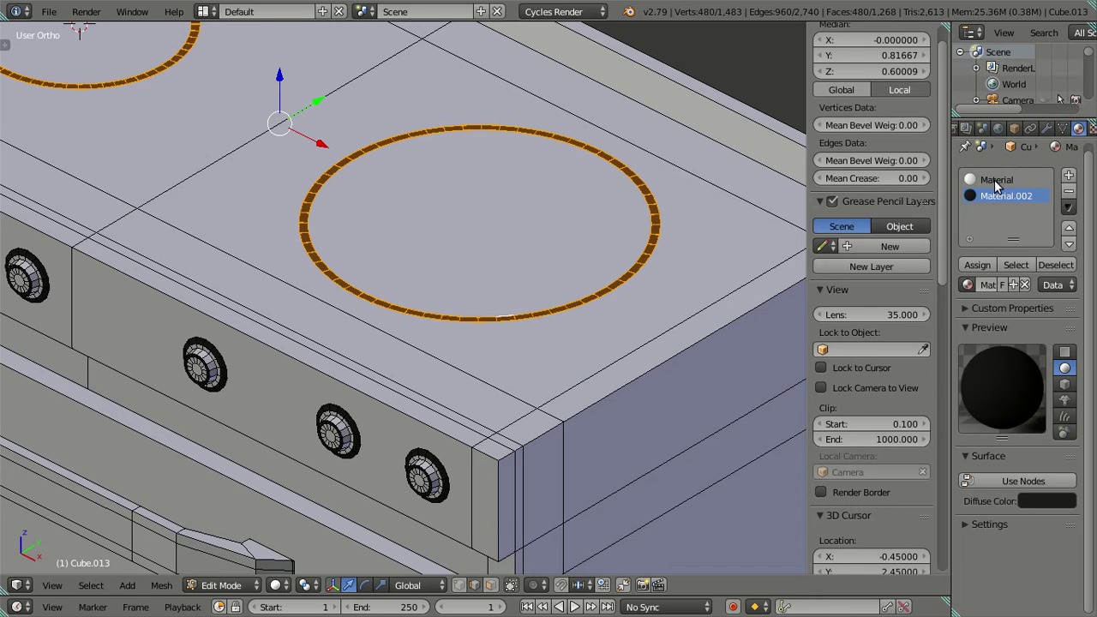
left_click(976, 266)
scroll(417, 236, "down", 3)
key("a")
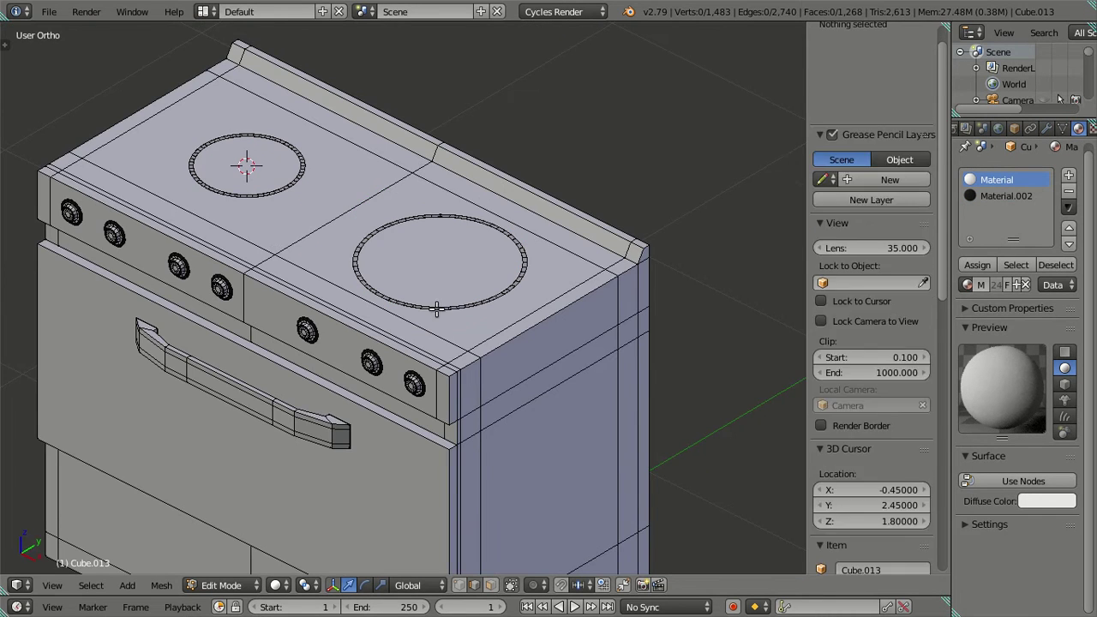
scroll(437, 308, "up", 1)
scroll(468, 365, "down", 2)
mouse_move(383, 422)
middle_mouse_down()
mouse_move(362, 382)
mouse_move(423, 372)
mouse_move(426, 358)
mouse_move(421, 417)
middle_mouse_up()
right_click(414, 441)
key("ctrl+l")
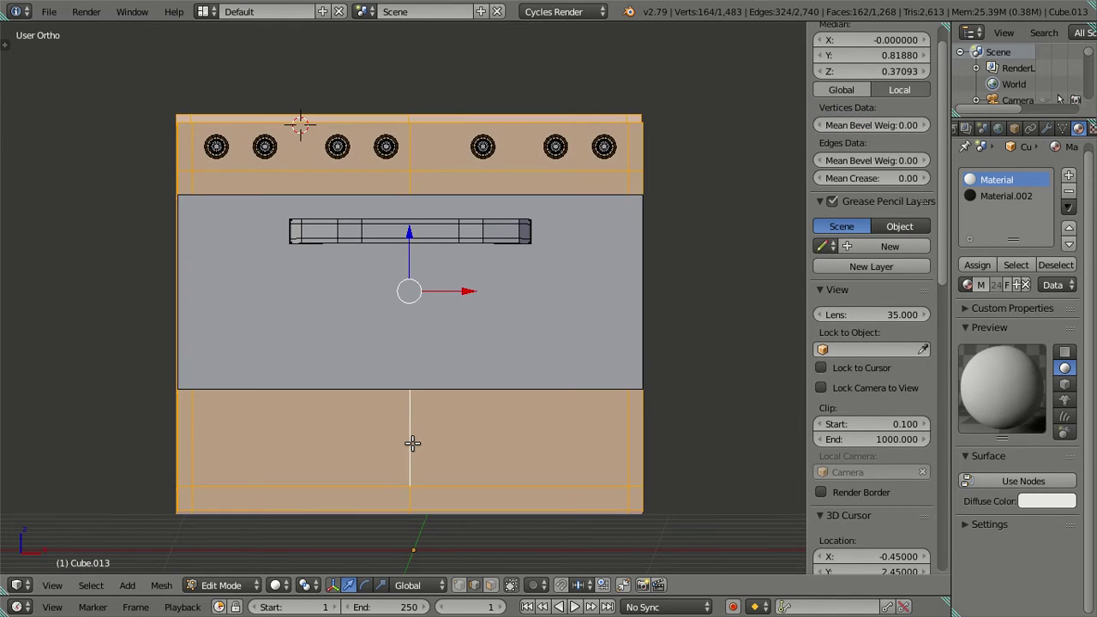
key("h")
key("KP_1")
scroll(403, 360, "up", 2)
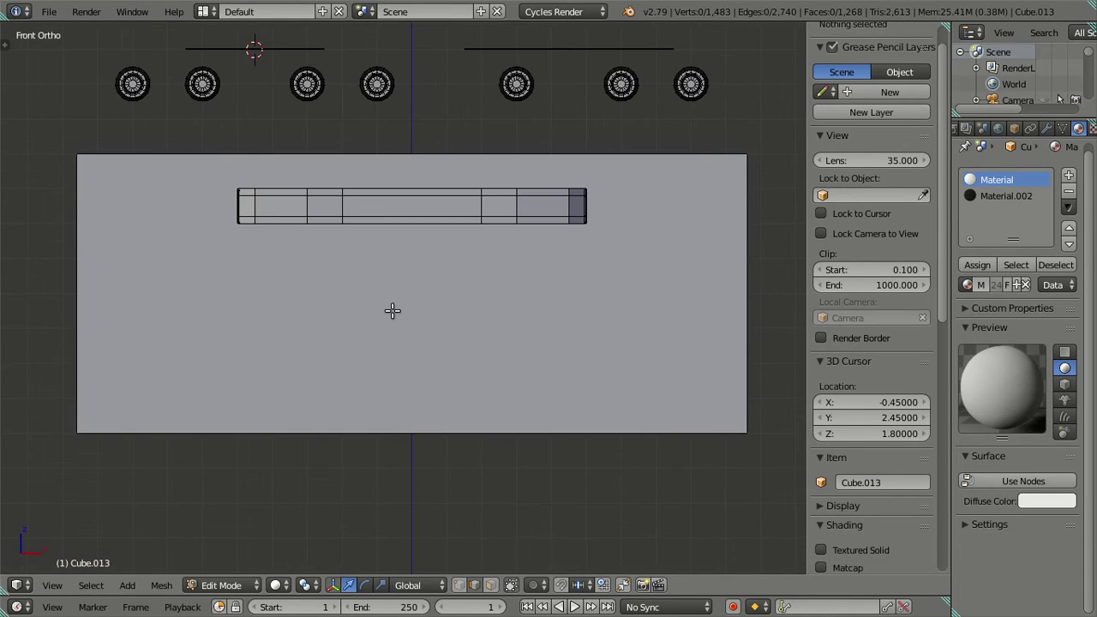
key("z")
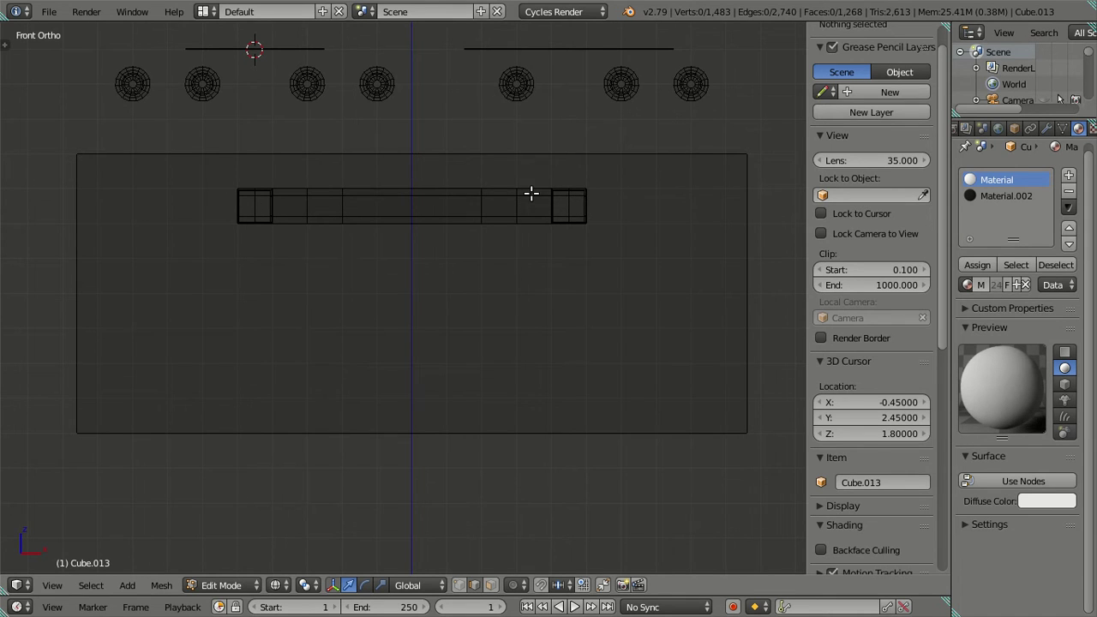
key("z")
key("alt+h")
key("a")
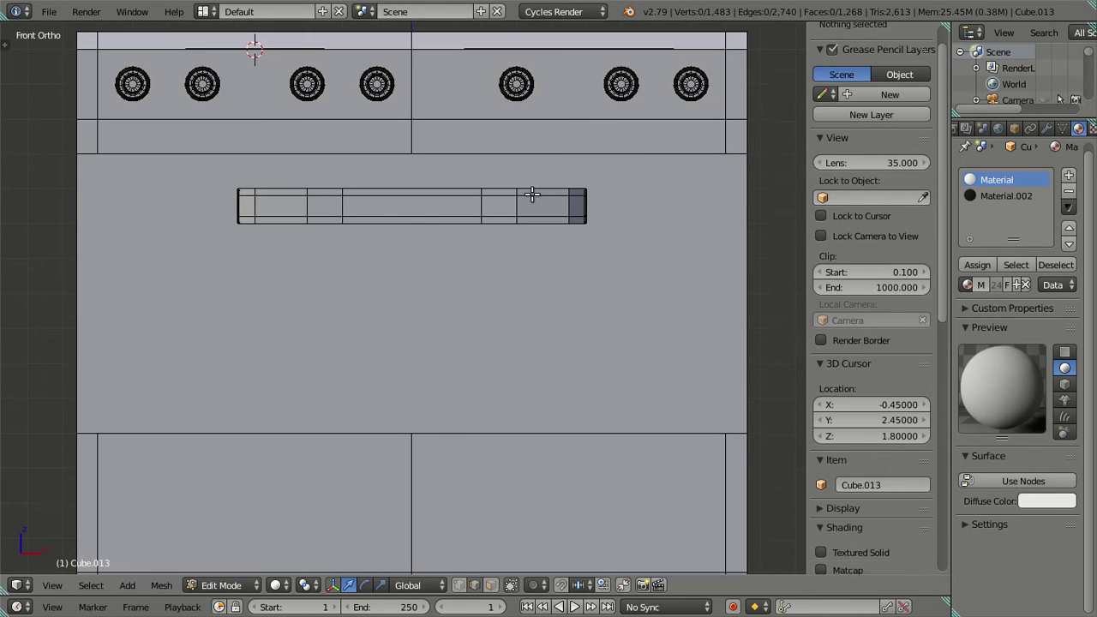
key("z")
middle_click_drag(763, 191, 558, 299, "shift")
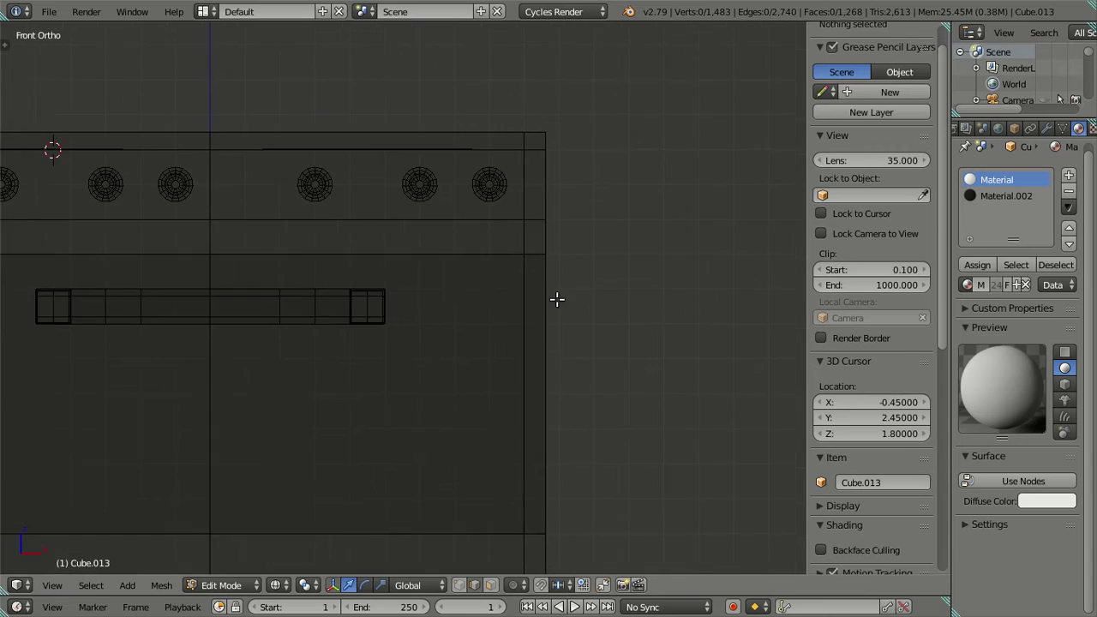
scroll(555, 287, "up", 3)
right_click(600, 200)
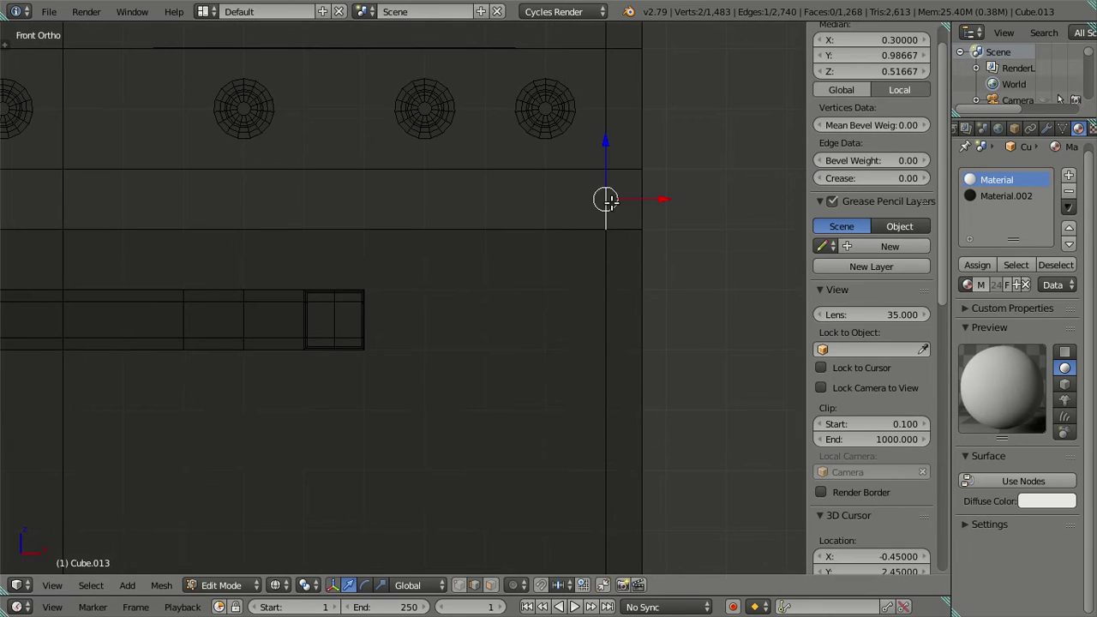
double_click(884, 40)
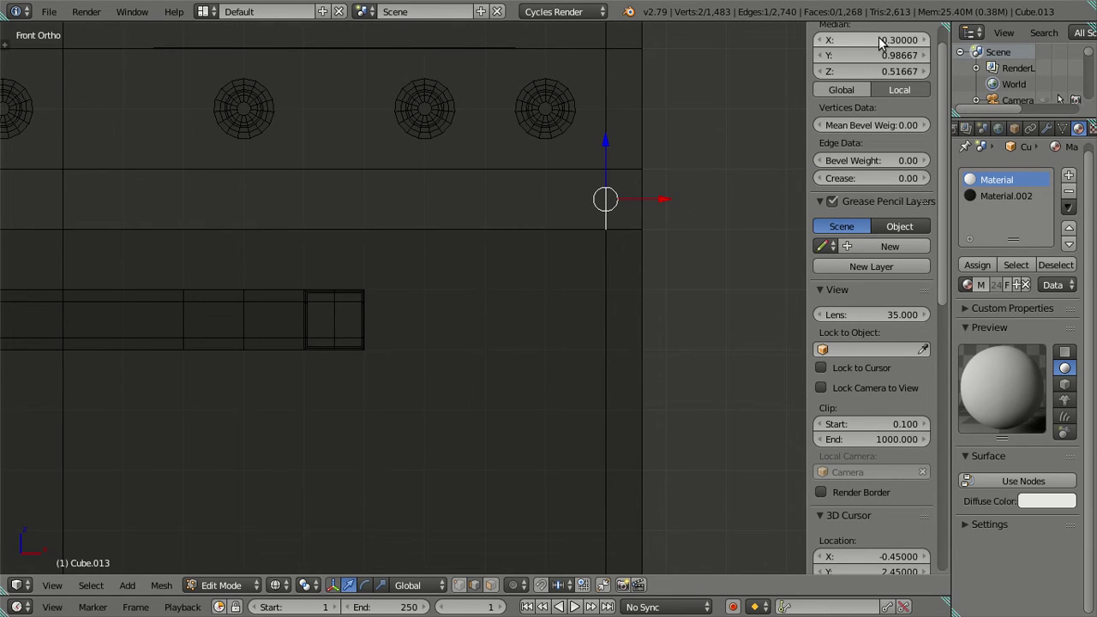
key("Return")
key("a")
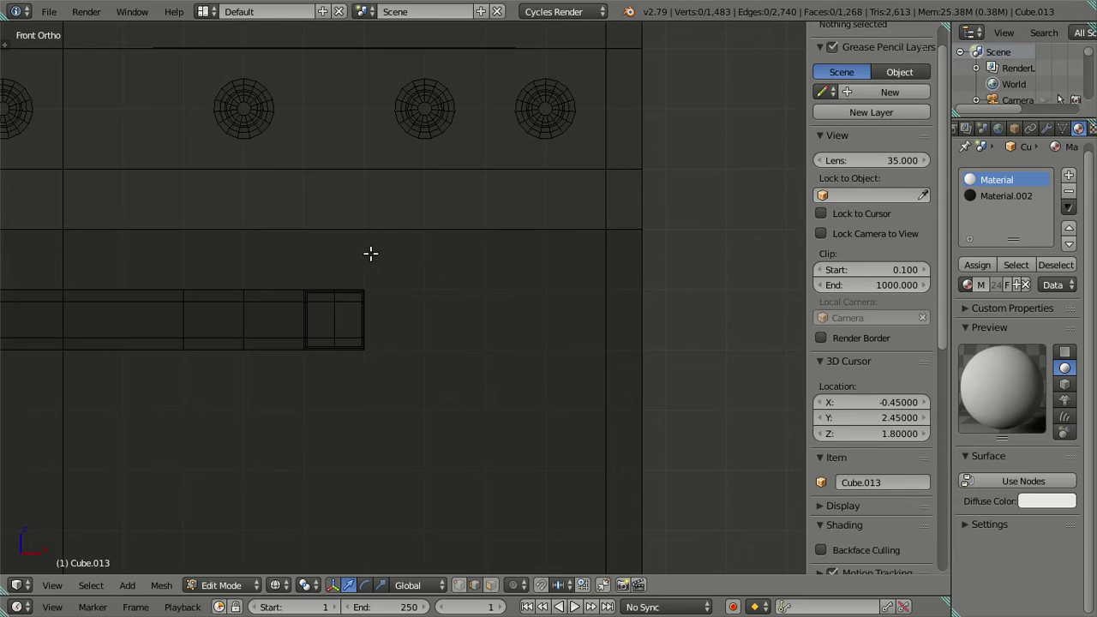
key("ctrl+r")
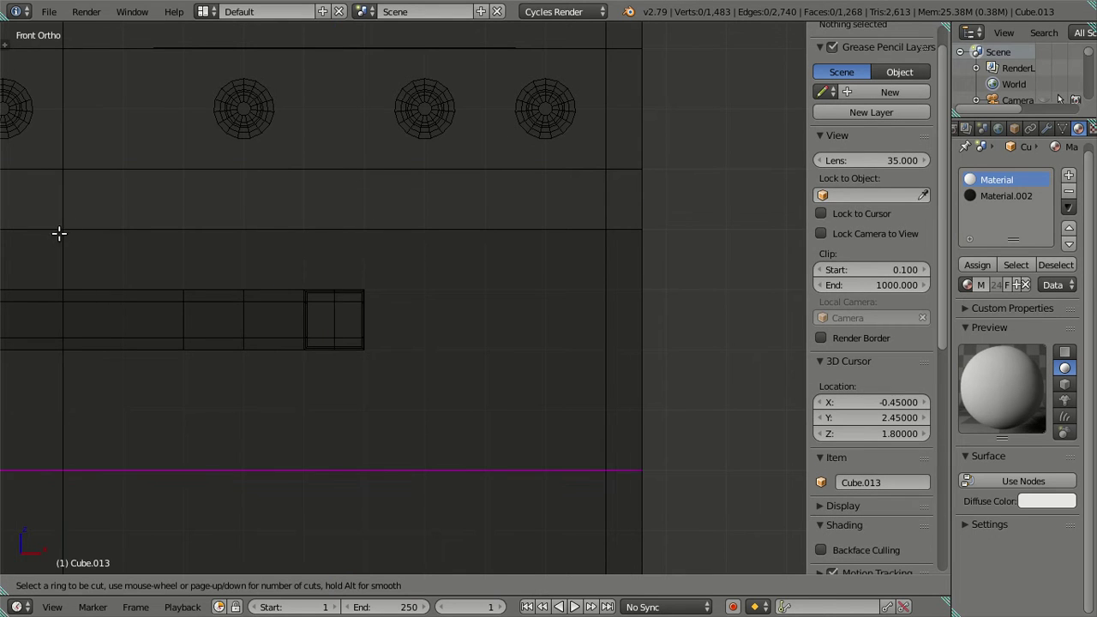
key("Escape")
key("z")
mouse_move(280, 284)
middle_mouse_down()
mouse_move(289, 311)
mouse_move(428, 232)
middle_mouse_up()
key("ctrl+r")
left_click(308, 235)
right_click(308, 235)
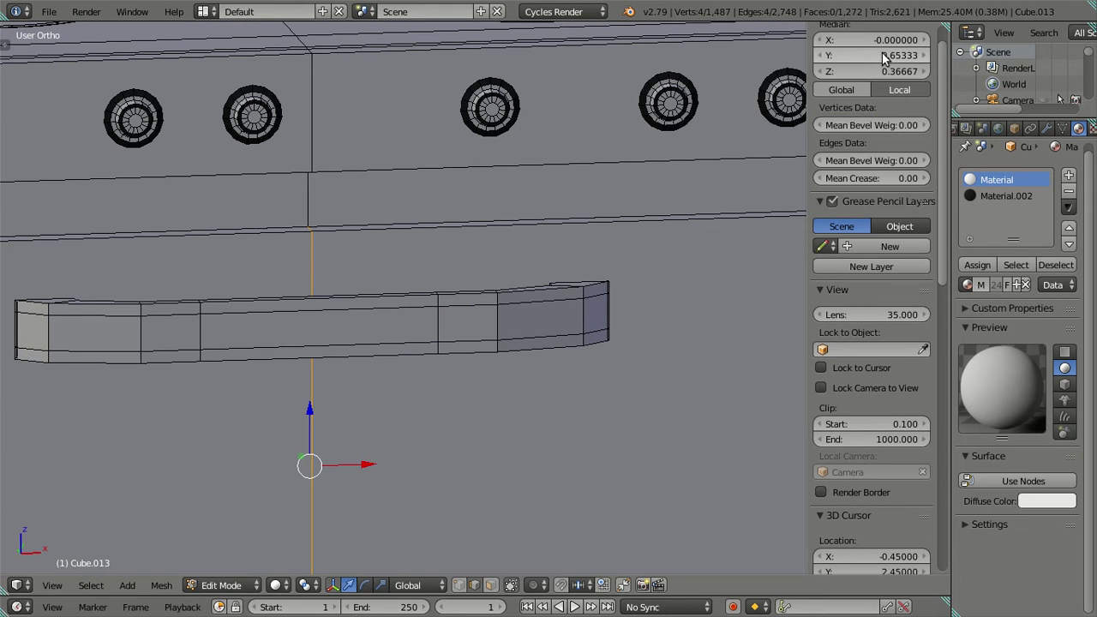
scroll(422, 182, "down", 3)
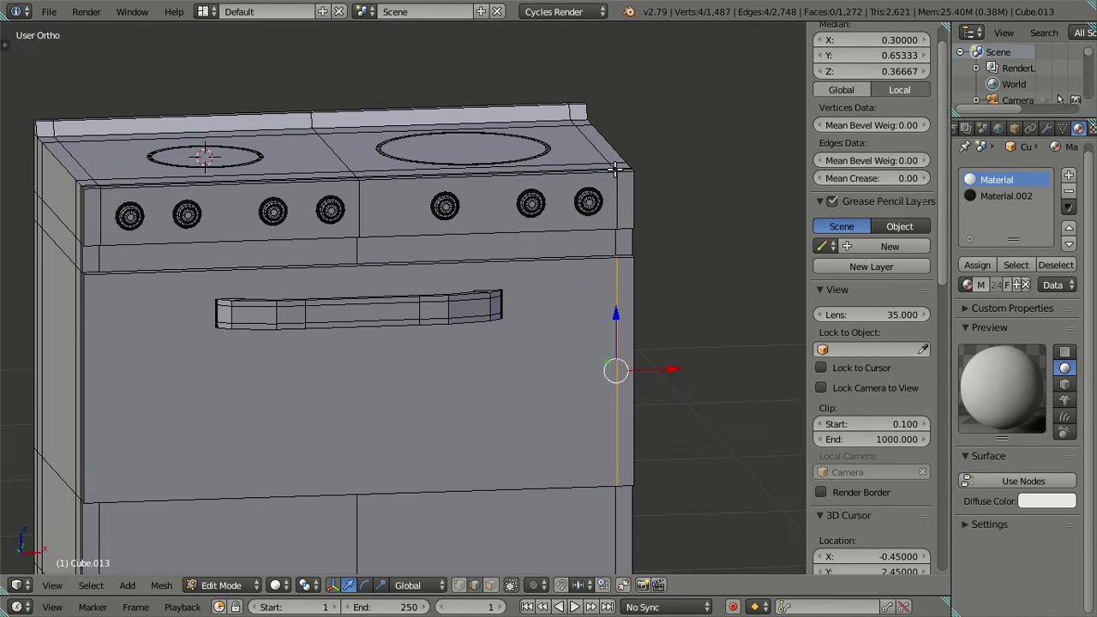
key("a")
scroll(422, 182, "up", 2)
scroll(423, 182, "up", 2)
right_click(422, 182)
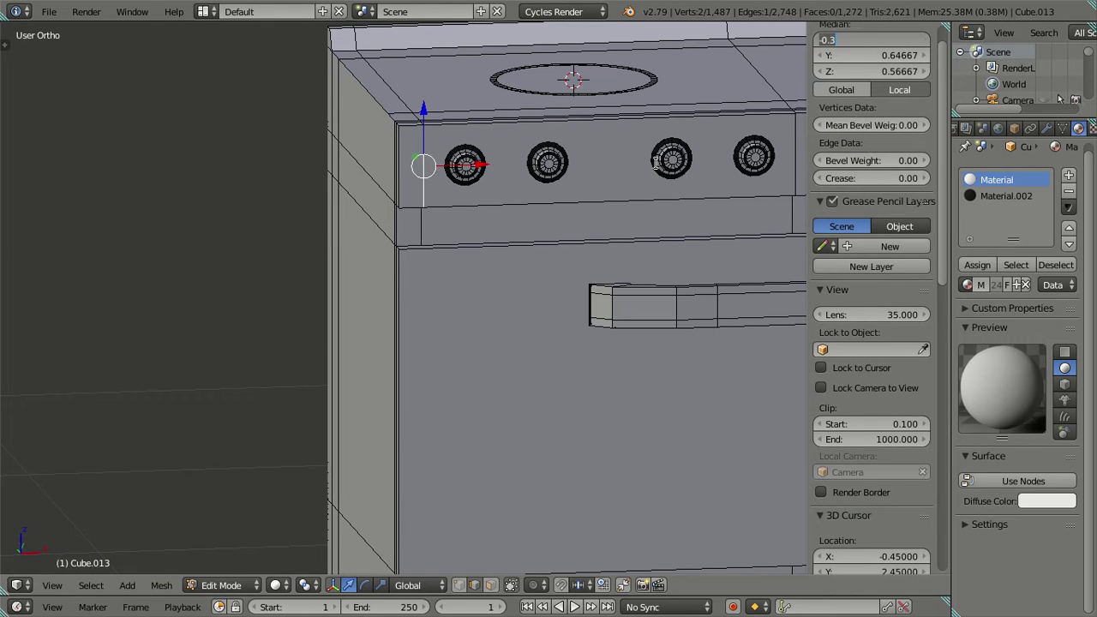
key("Return")
scroll(293, 199, "down", 3)
key("a")
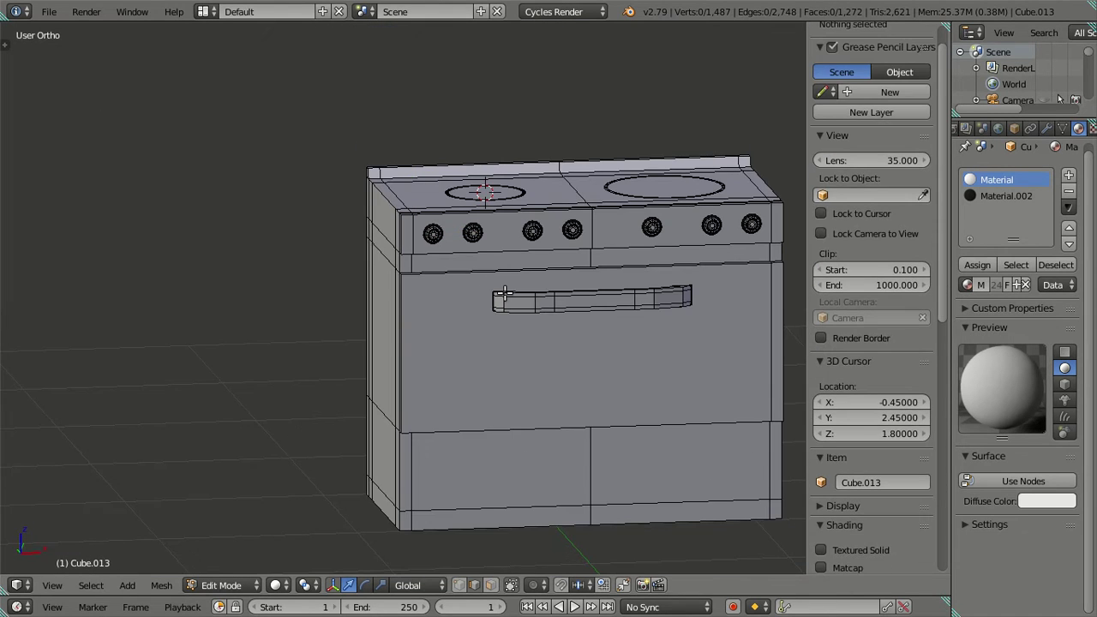
scroll(506, 277, "up", 2)
key("ctrl+r")
left_click(526, 257)
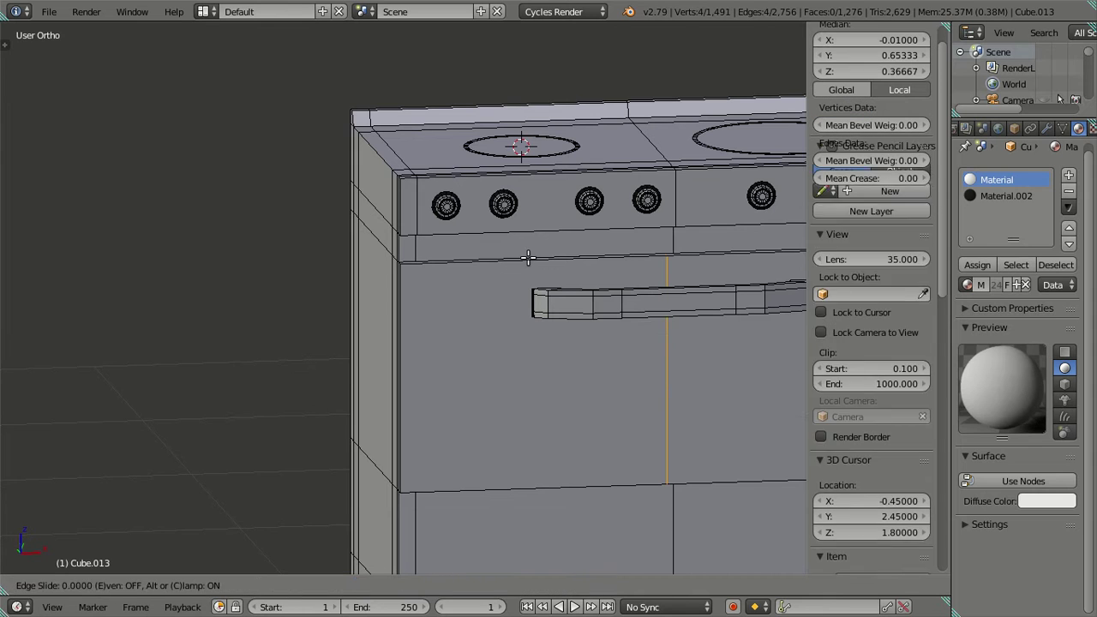
right_click(526, 257)
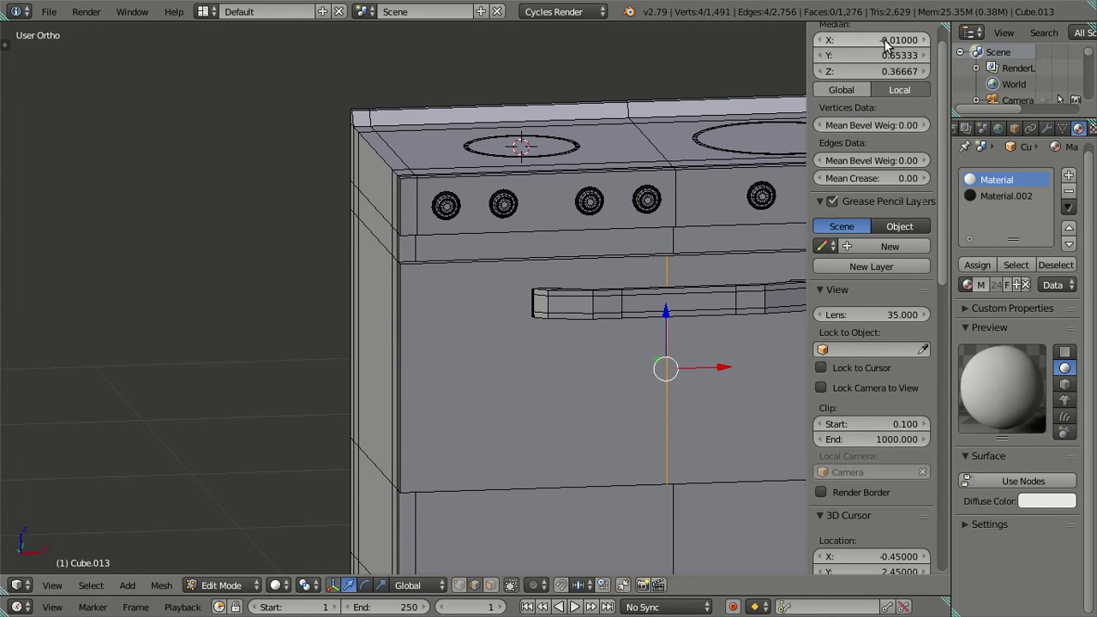
key("a")
scroll(615, 199, "down", 3)
key("KP_1")
scroll(605, 277, "up", 3)
key("z")
middle_click_drag(671, 279, 477, 342, "shift")
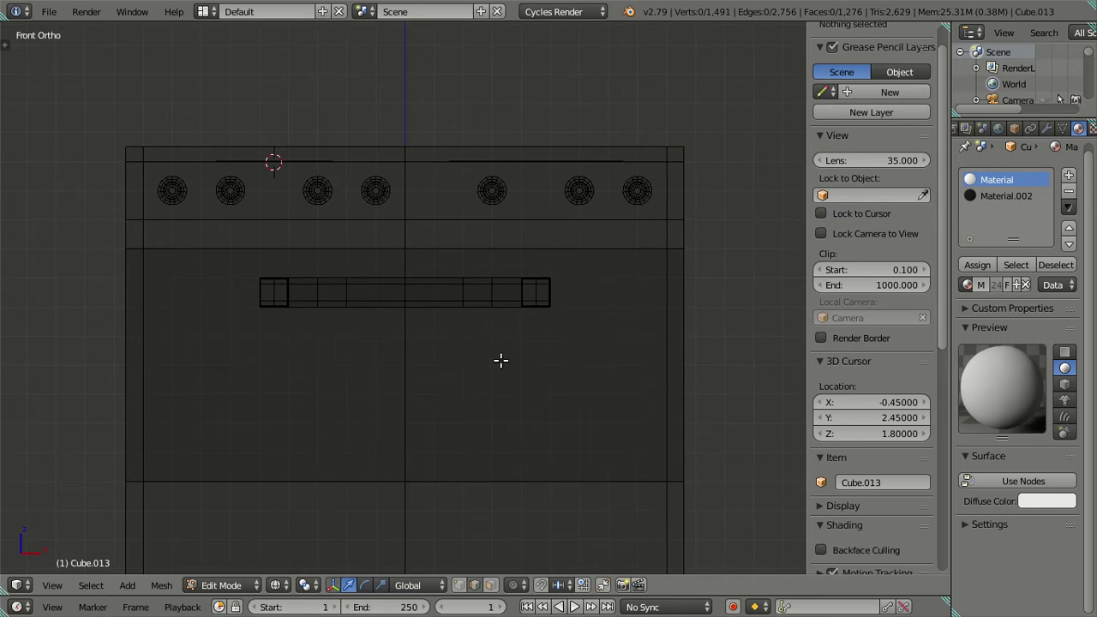
key("z")
mouse_move(599, 214)
middle_mouse_down()
mouse_move(436, 294)
mouse_move(380, 299)
middle_mouse_up()
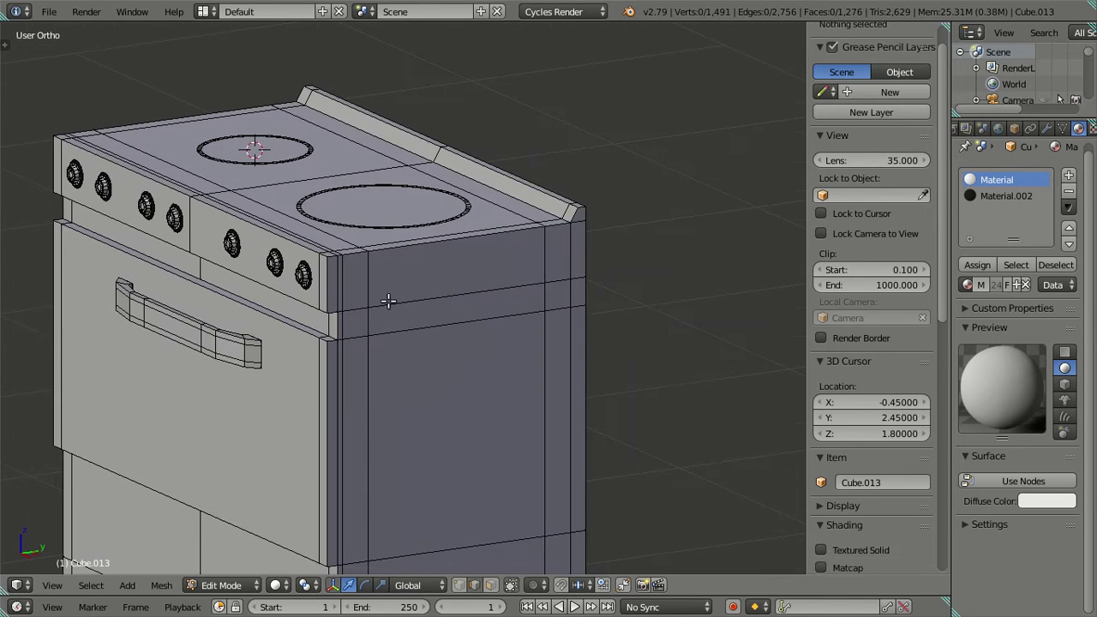
Select the connected stove body and hide it, leaving the door, handle and knobs
scroll(350, 330, "up", 2)
scroll(334, 333, "up", 2)
middle_click_drag(335, 332, 374, 288, "shift")
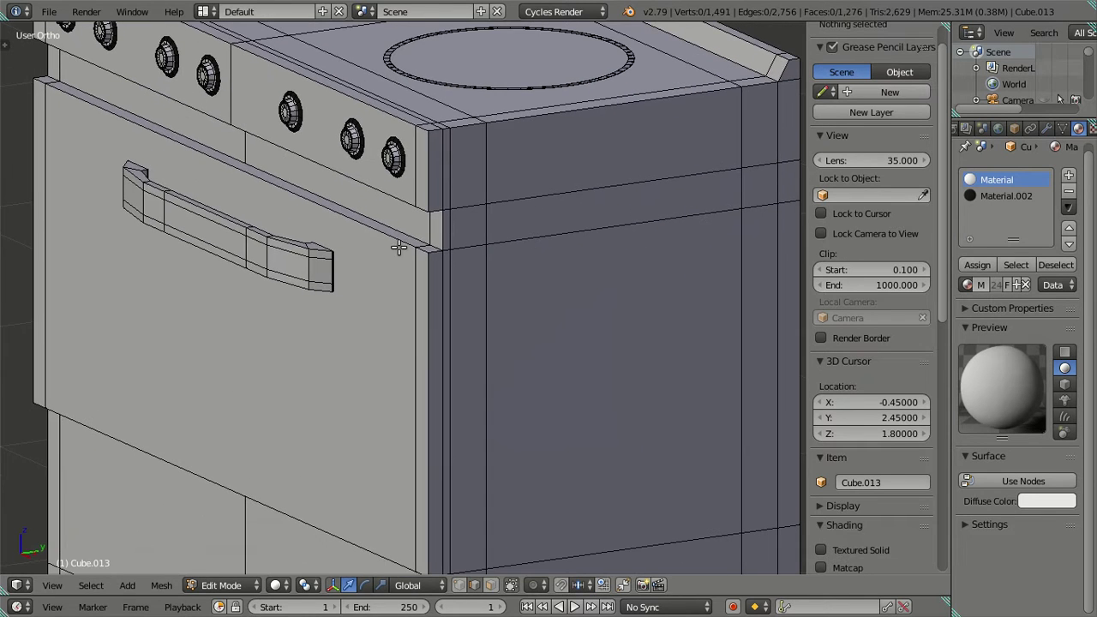
right_click(451, 226)
key("ctrl+l")
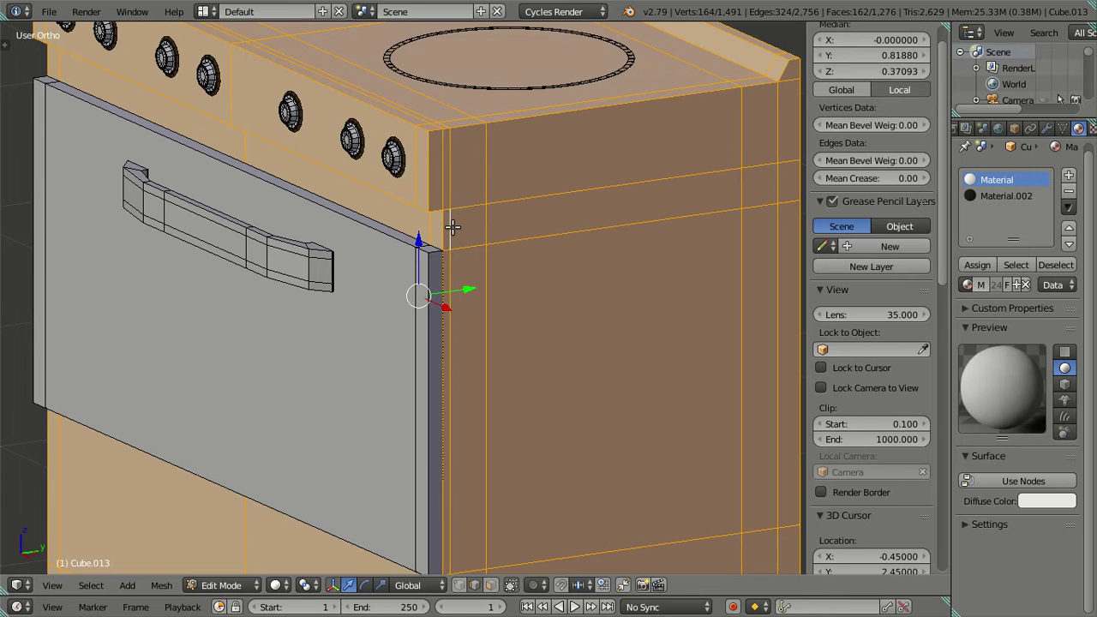
key("h")
Switch to a front orthographic wireframe view of the oven door
key("KP_1")
scroll(502, 247, "down", 2)
scroll(491, 255, "down", 1)
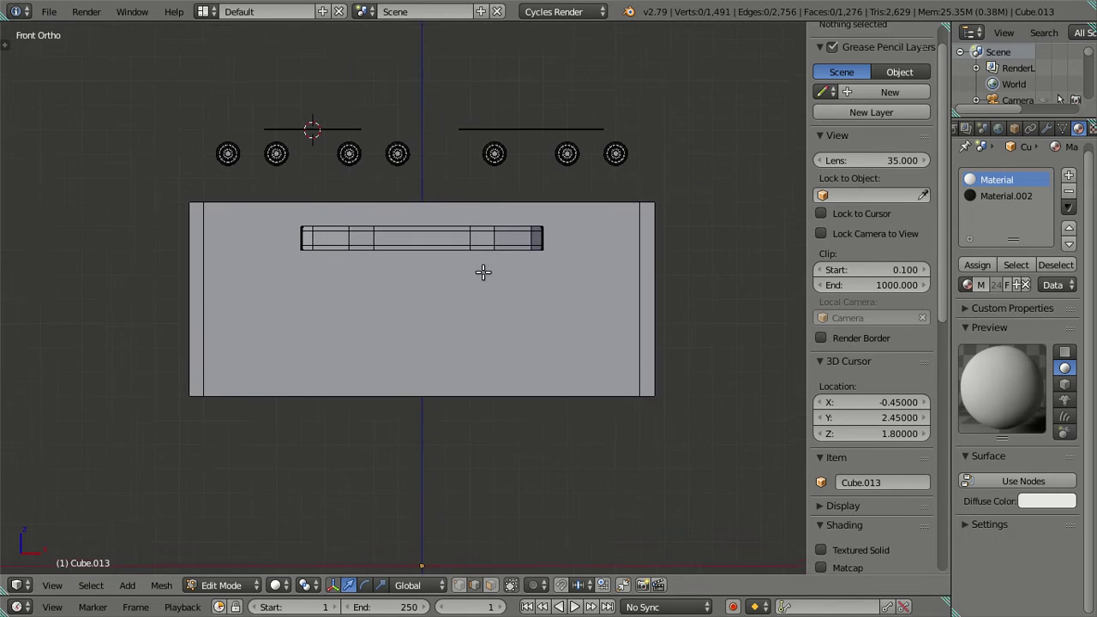
scroll(588, 300, "up", 1)
key("z")
scroll(600, 297, "up", 1)
scroll(549, 290, "up", 1)
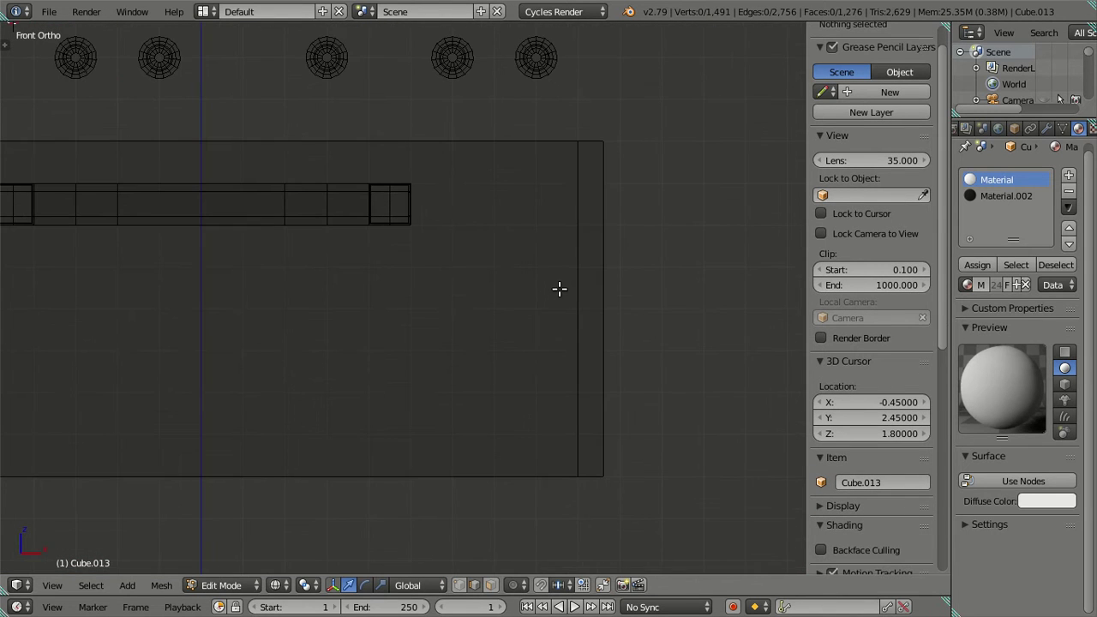
Add seven centred edge loops across the oven door
key("ctrl+r")
scroll(559, 286, "up", 1)
scroll(559, 286, "up", 1)
scroll(560, 286, "up", 2)
scroll(559, 286, "up", 1)
scroll(559, 286, "up", 1)
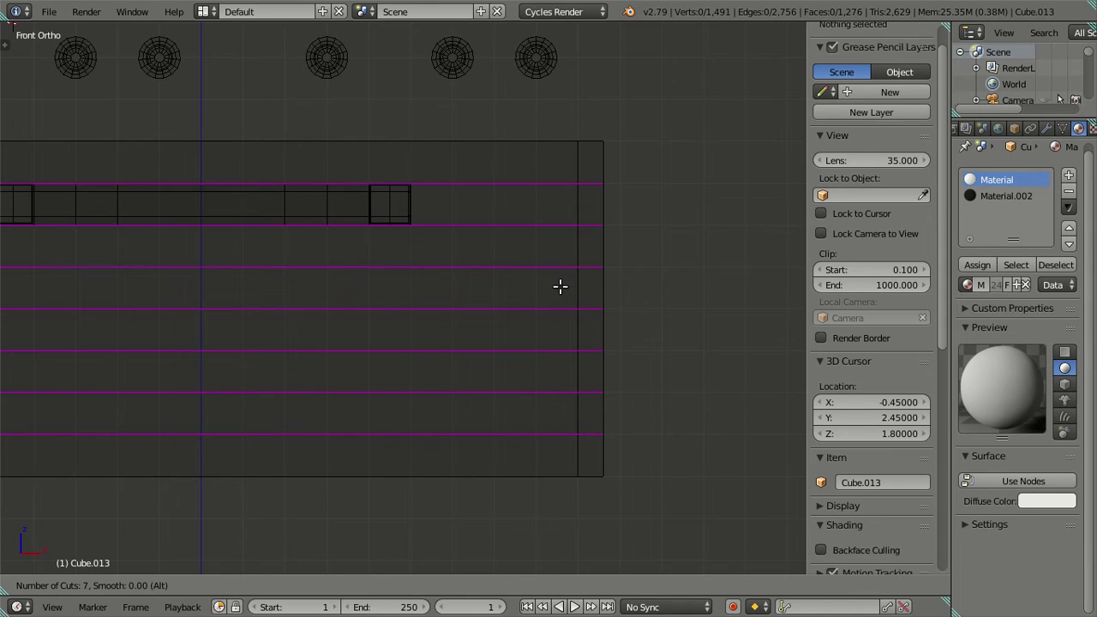
left_click(559, 286)
right_click(538, 223)
Dissolve the seven new edge loops again and recentre the front view on the door
key("x")
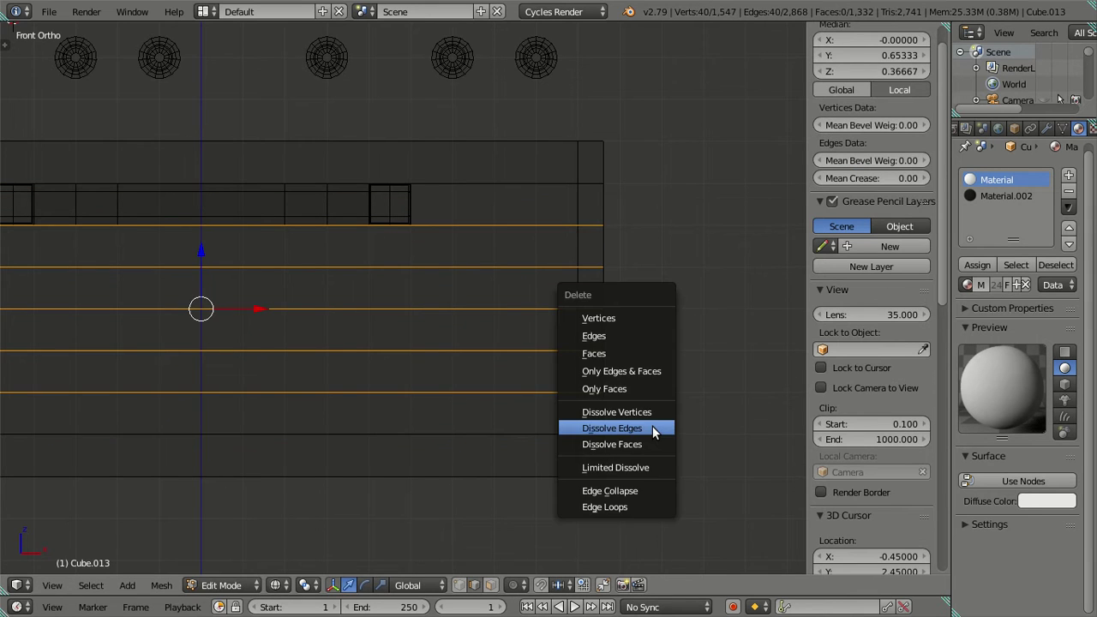
left_click(651, 428)
scroll(411, 380, "down", 2)
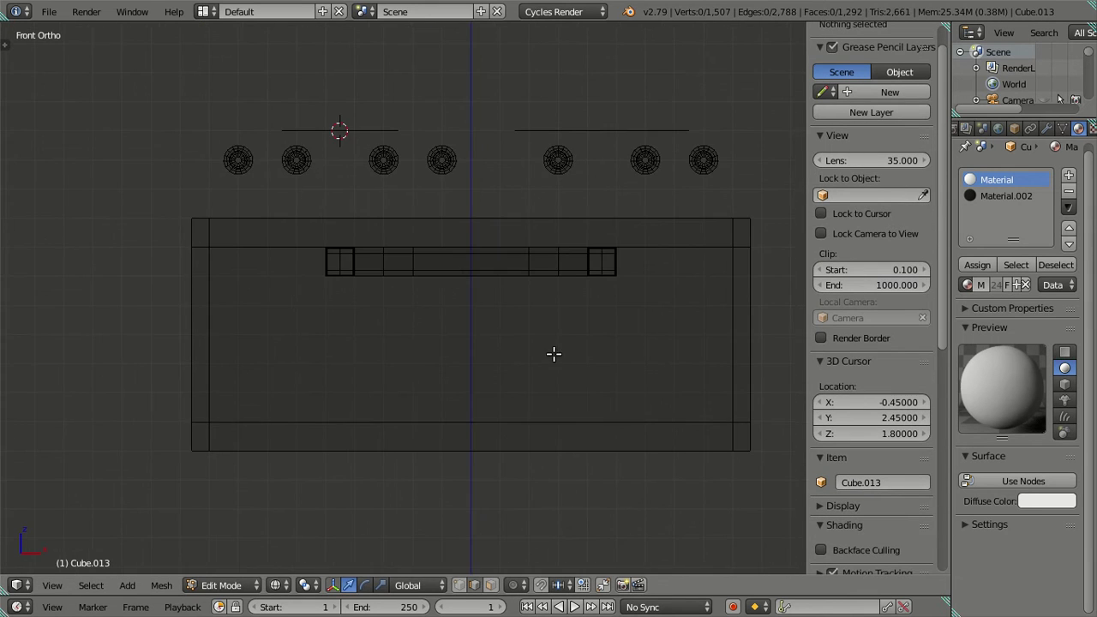
scroll(554, 354, "up", 3)
scroll(543, 340, "down", 3)
middle_click_drag(583, 343, 505, 325, "shift")
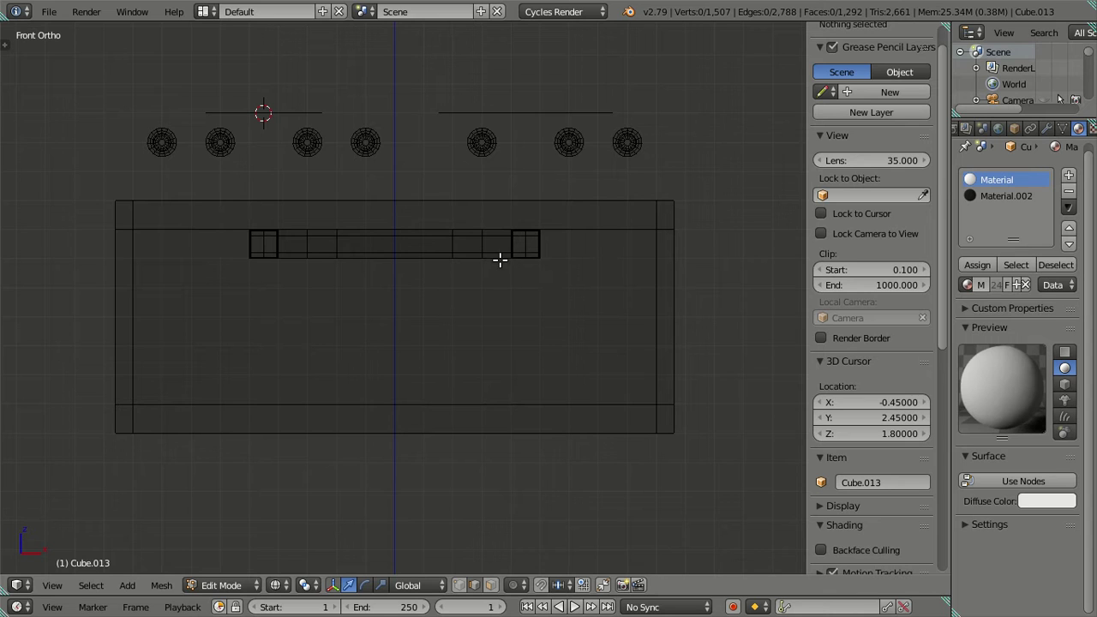
Turn off Limit Selection to Visible and delete the door's central front face
key("z")
mouse_move(460, 254)
middle_mouse_down()
mouse_move(446, 303)
mouse_move(531, 321)
mouse_move(670, 300)
mouse_move(602, 360)
mouse_move(560, 369)
mouse_move(551, 303)
mouse_move(457, 286)
mouse_move(488, 334)
mouse_move(537, 361)
mouse_move(514, 346)
mouse_move(500, 305)
mouse_move(514, 294)
mouse_move(669, 303)
mouse_move(666, 321)
mouse_move(643, 331)
mouse_move(548, 344)
middle_mouse_up()
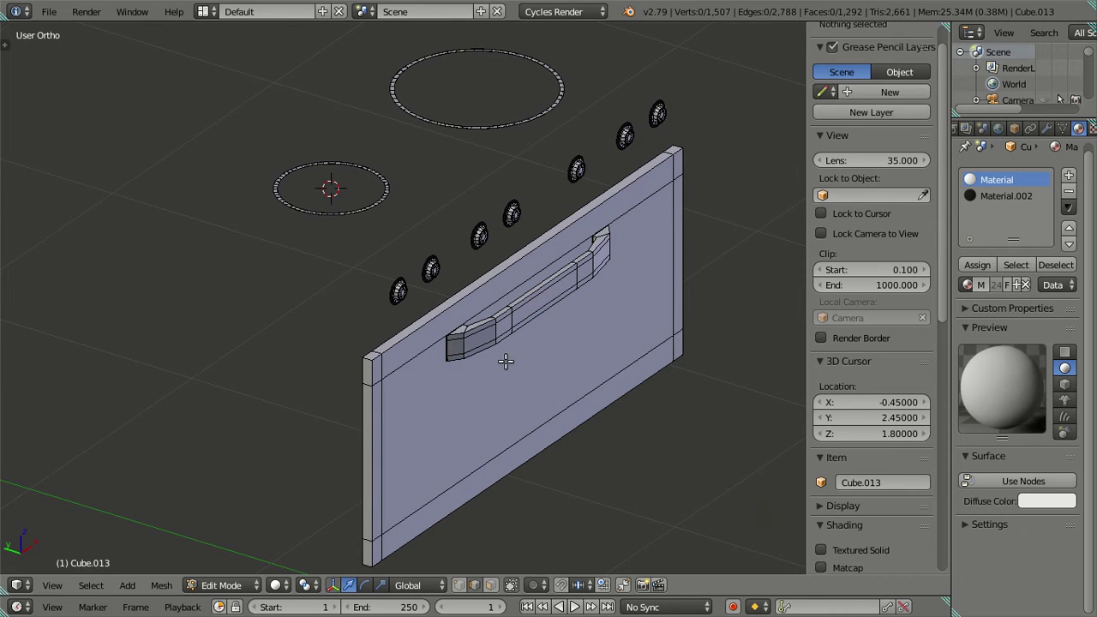
left_click(492, 585)
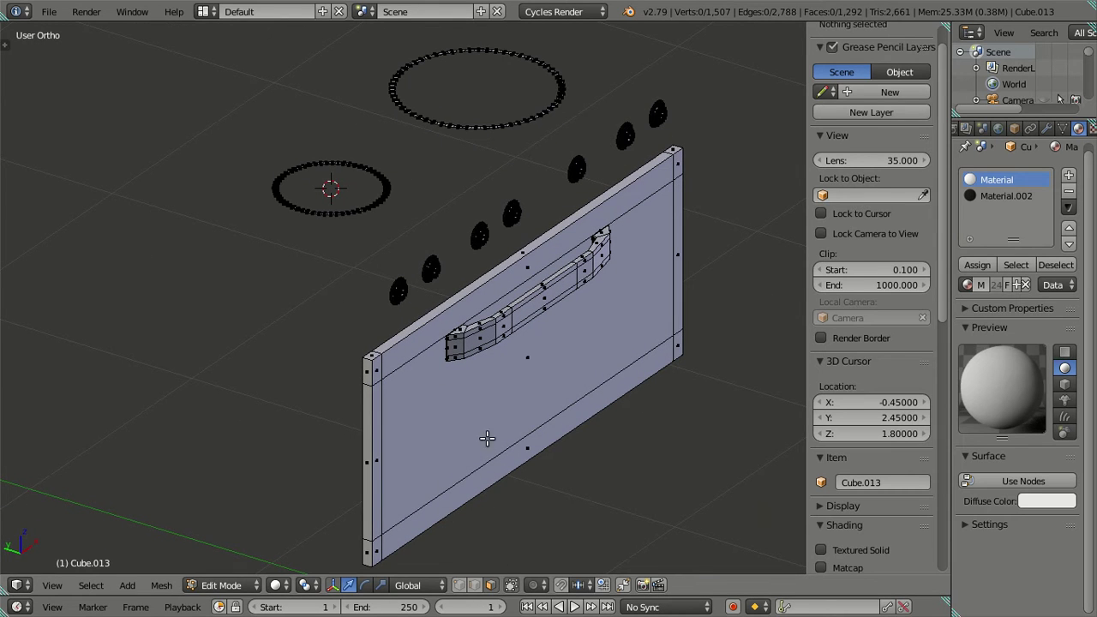
right_click(486, 438)
key("x")
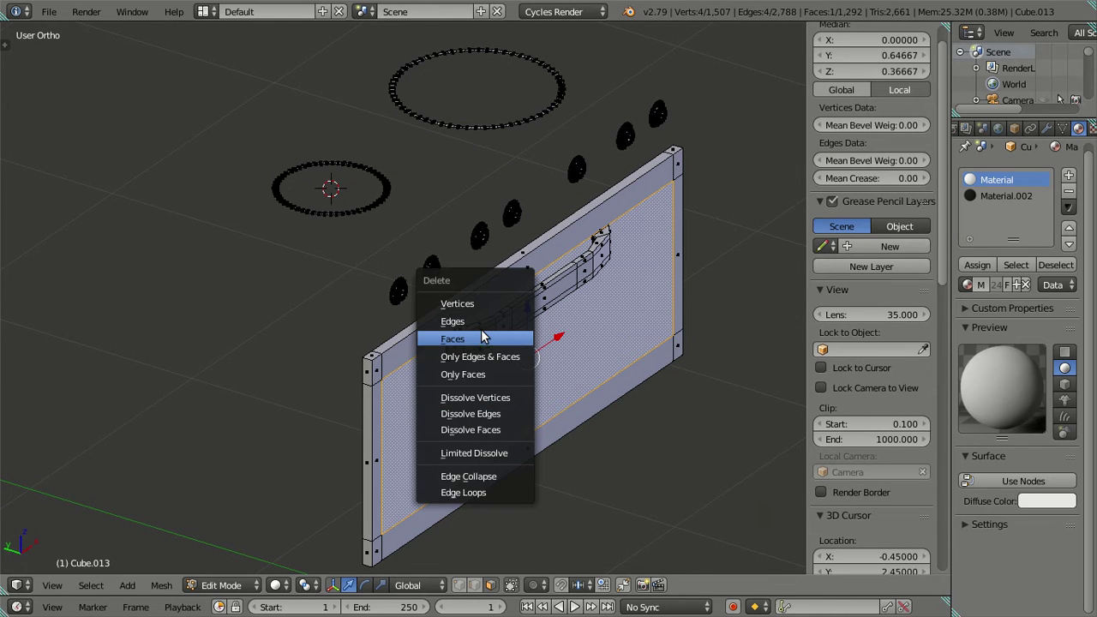
left_click(483, 336)
Check the back central face's Y position, then delete the faces around the door's rim
mouse_move(544, 416)
middle_mouse_down()
mouse_move(458, 385)
mouse_move(495, 400)
mouse_move(590, 372)
mouse_move(664, 374)
mouse_move(578, 382)
mouse_move(465, 368)
mouse_move(457, 377)
middle_mouse_up()
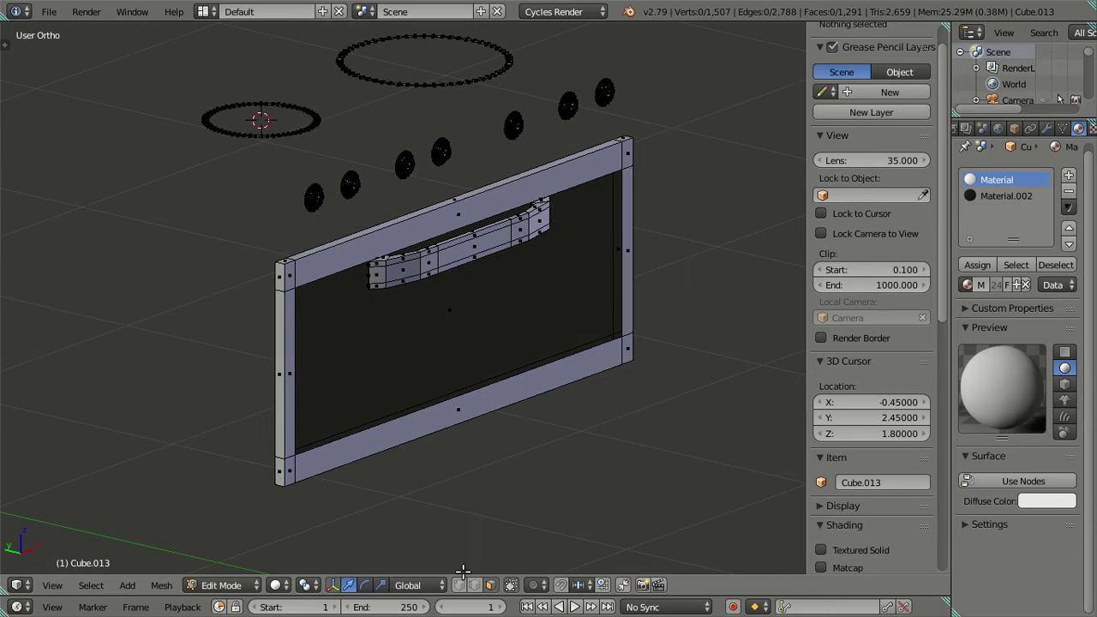
mouse_move(248, 202)
middle_mouse_down()
mouse_move(335, 237)
mouse_move(403, 244)
middle_mouse_up()
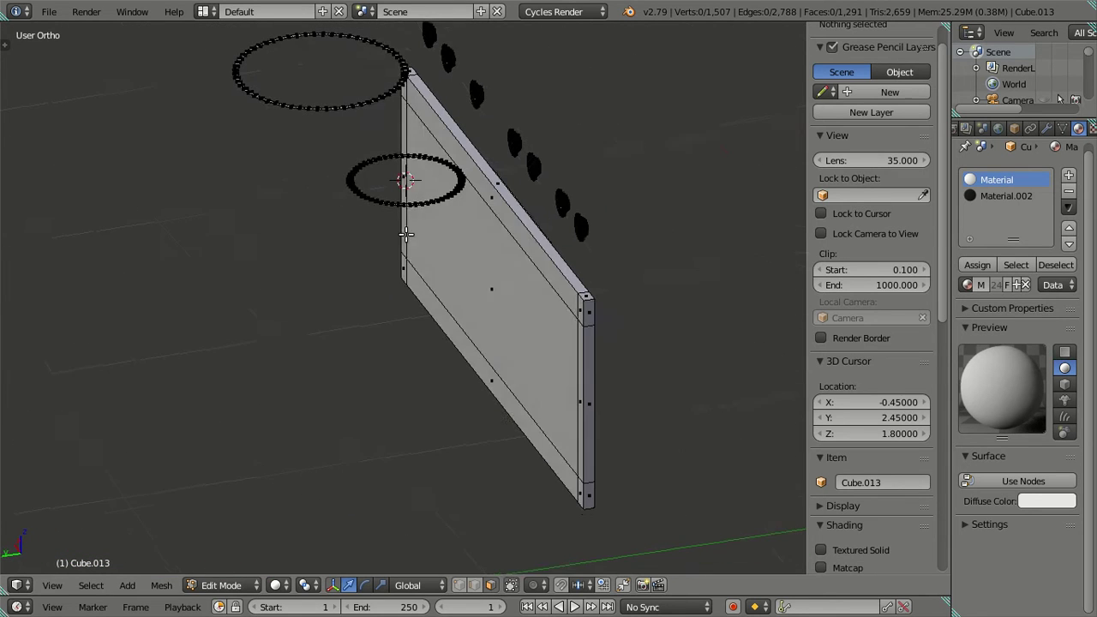
right_click(514, 325)
left_click(842, 54)
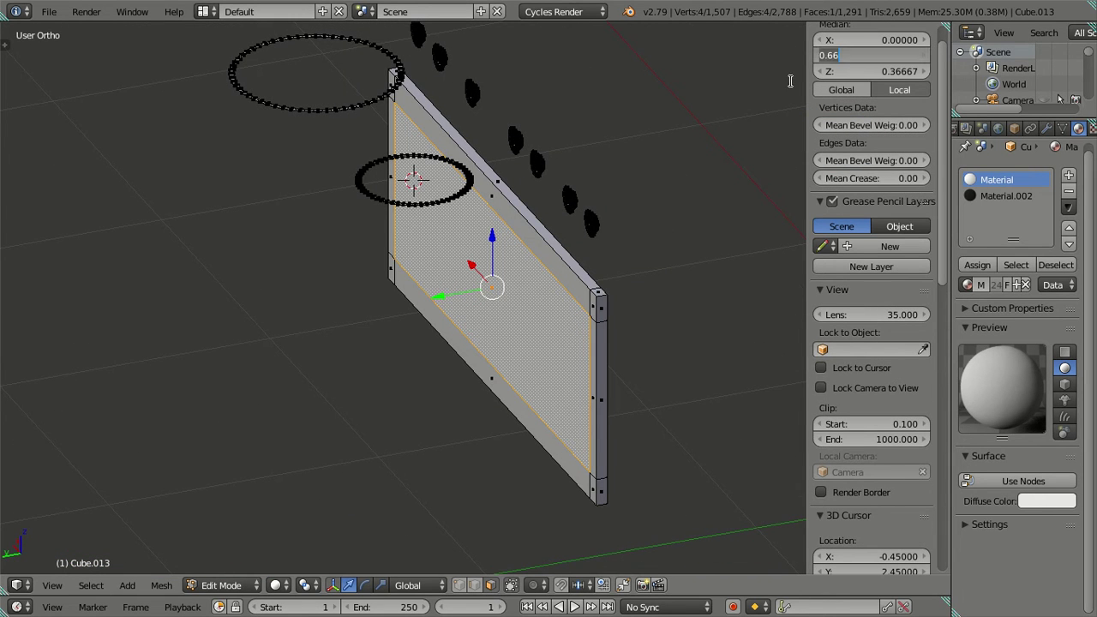
middle_click_drag(615, 270, 634, 287)
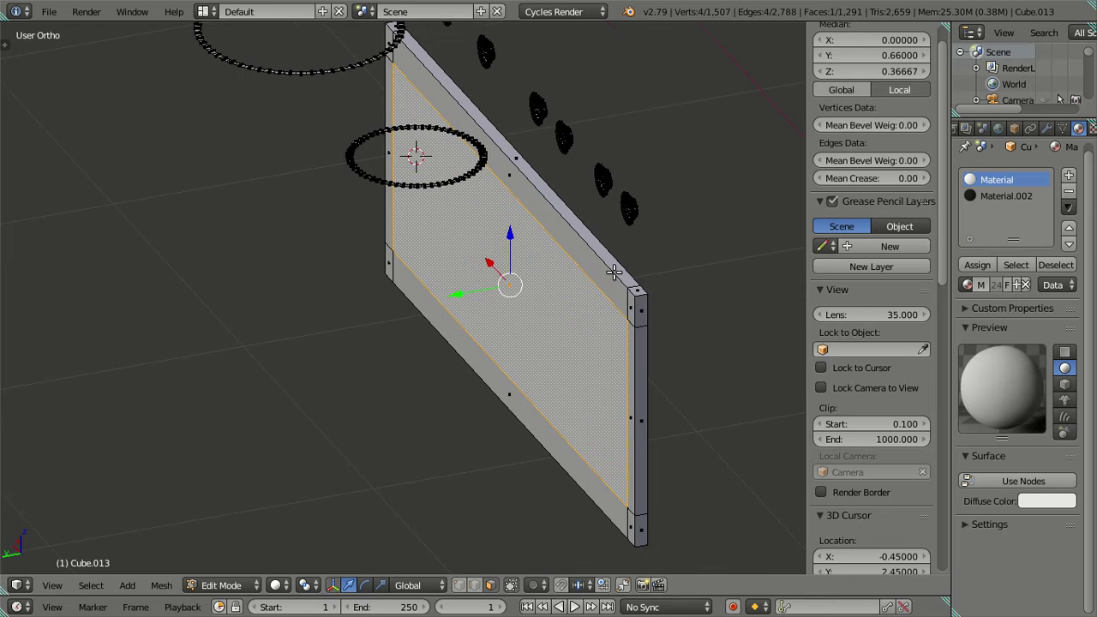
key("a")
right_click(639, 293, "alt")
key("x")
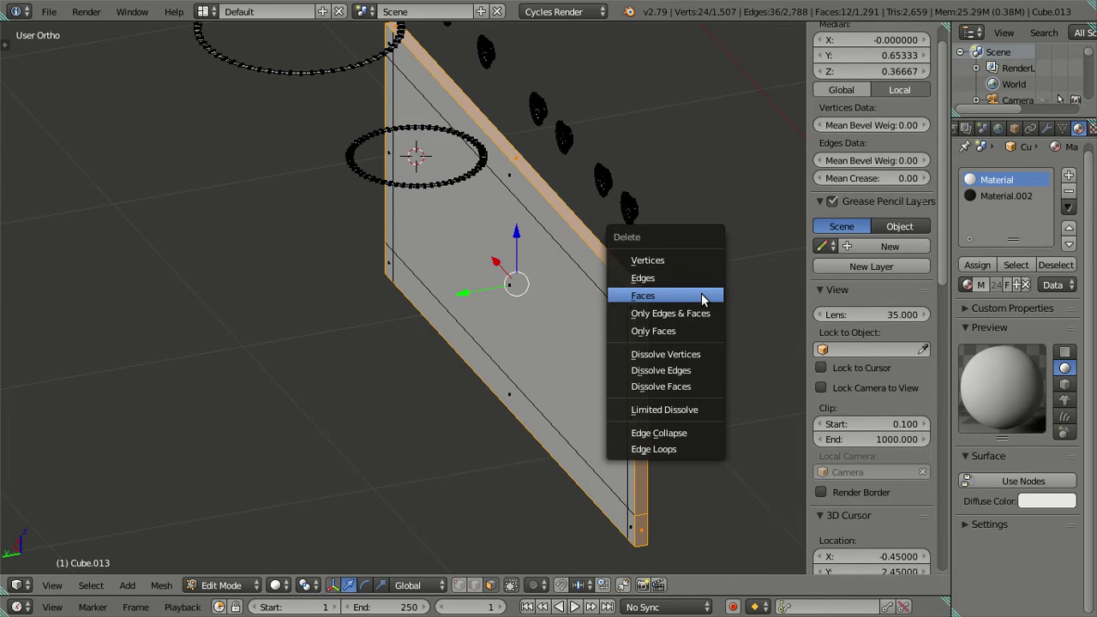
left_click(708, 297)
Select the back central face, grow the selection, and delete those back faces
right_click(598, 294)
key("ctrl+KP_Add")
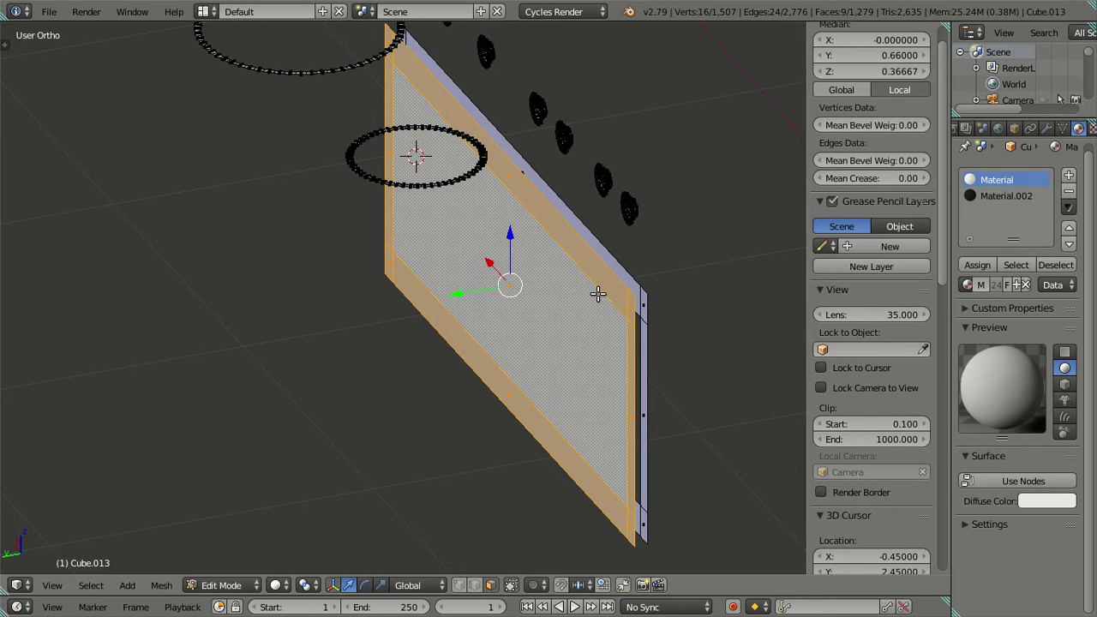
key("x")
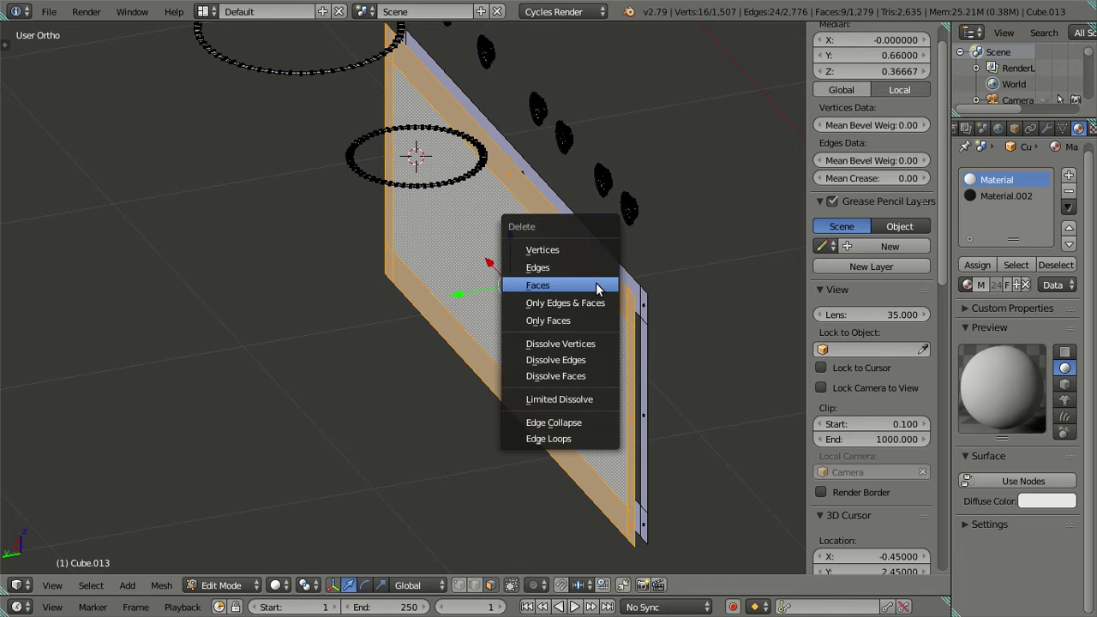
left_click(594, 285)
mouse_move(674, 342)
middle_mouse_down()
mouse_move(622, 340)
mouse_move(660, 340)
middle_mouse_up()
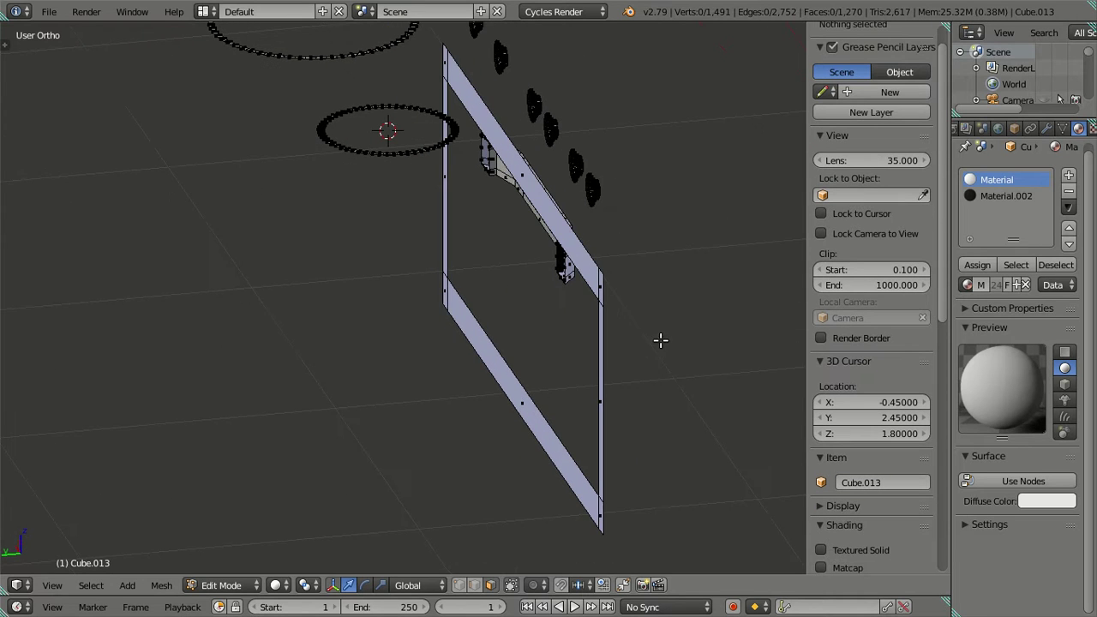
Extrude the frame strip's faces in place to give the frame thickness
key("l")
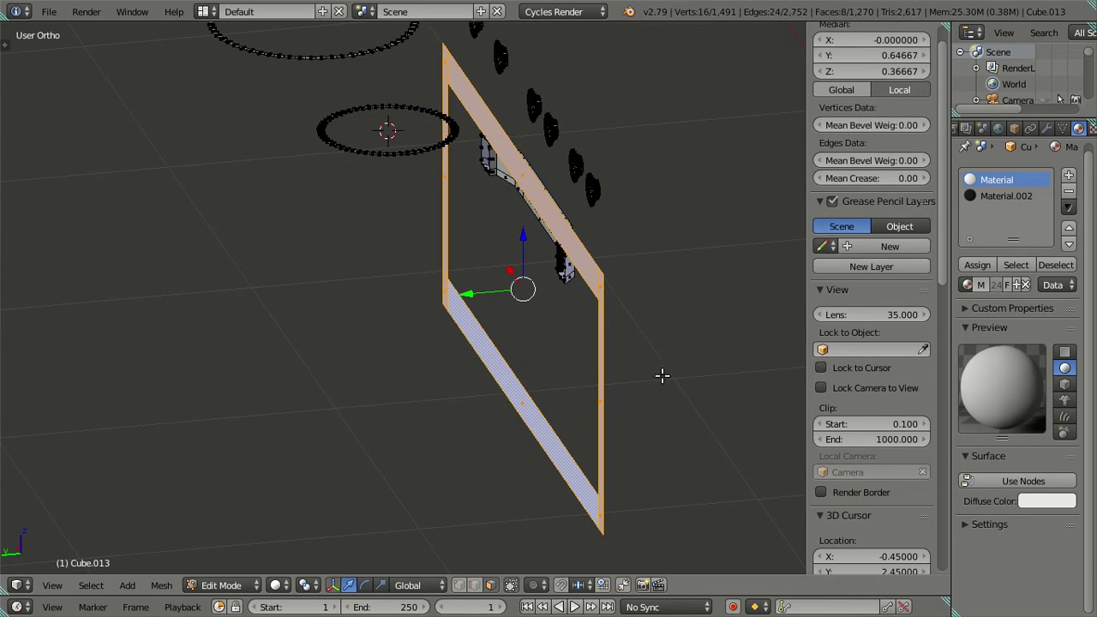
key("e")
right_click(600, 386)
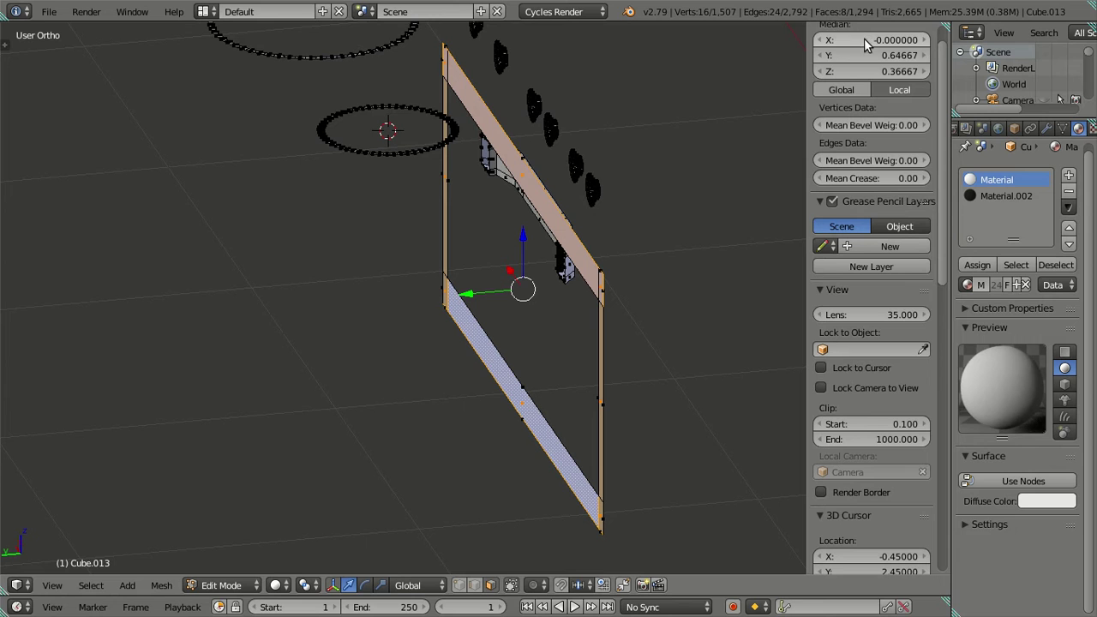
key("a")
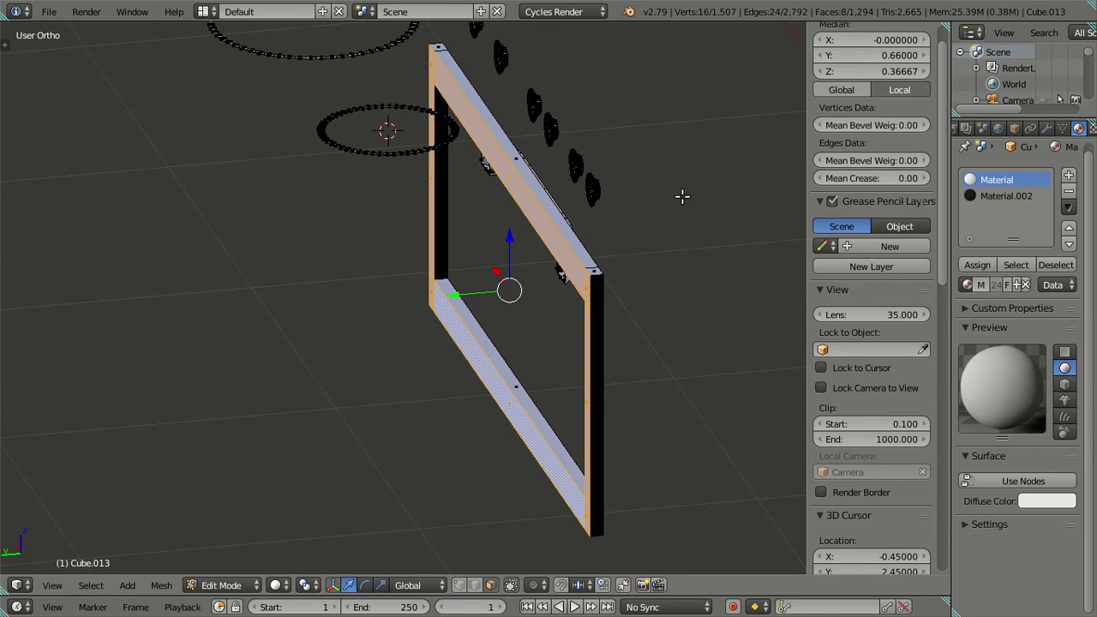
Try a centred edge loop along the frame, then undo it
mouse_move(622, 274)
middle_mouse_down()
mouse_move(529, 262)
mouse_move(594, 300)
mouse_move(369, 220)
mouse_move(409, 291)
mouse_move(472, 513)
middle_mouse_up()
middle_click_drag(476, 555, 465, 289)
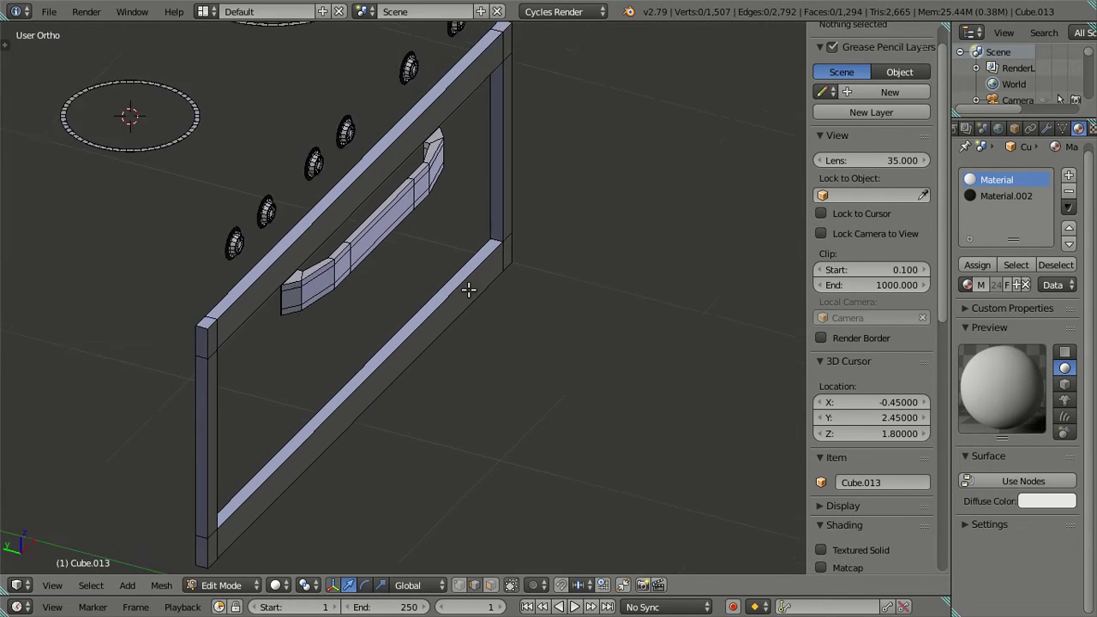
scroll(475, 298, "up", 2)
key("ctrl+r")
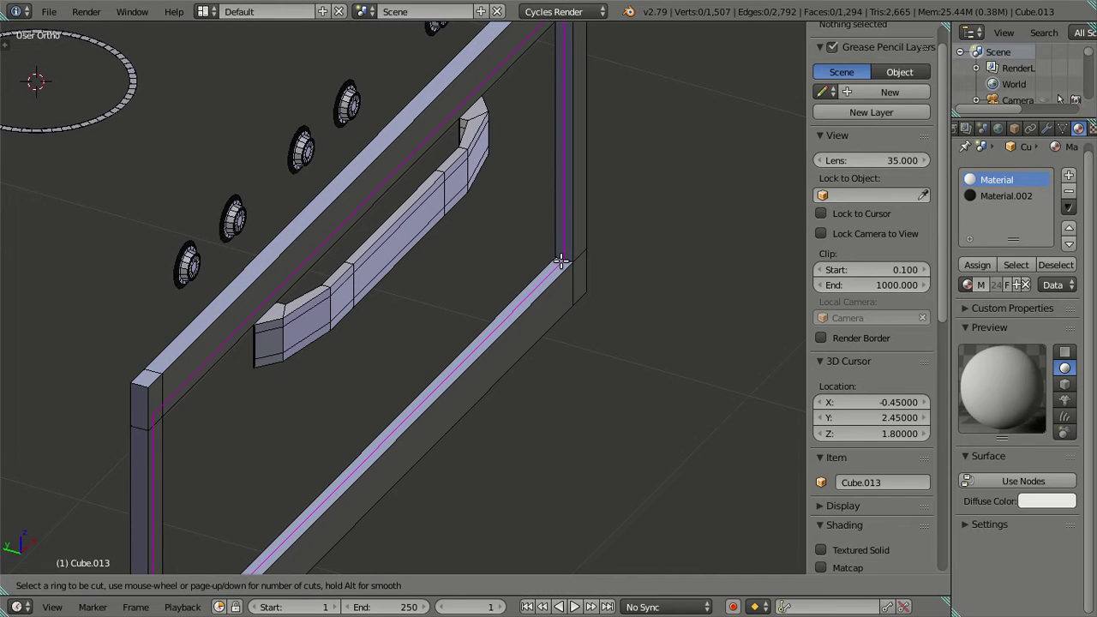
left_click(563, 257)
right_click(566, 254)
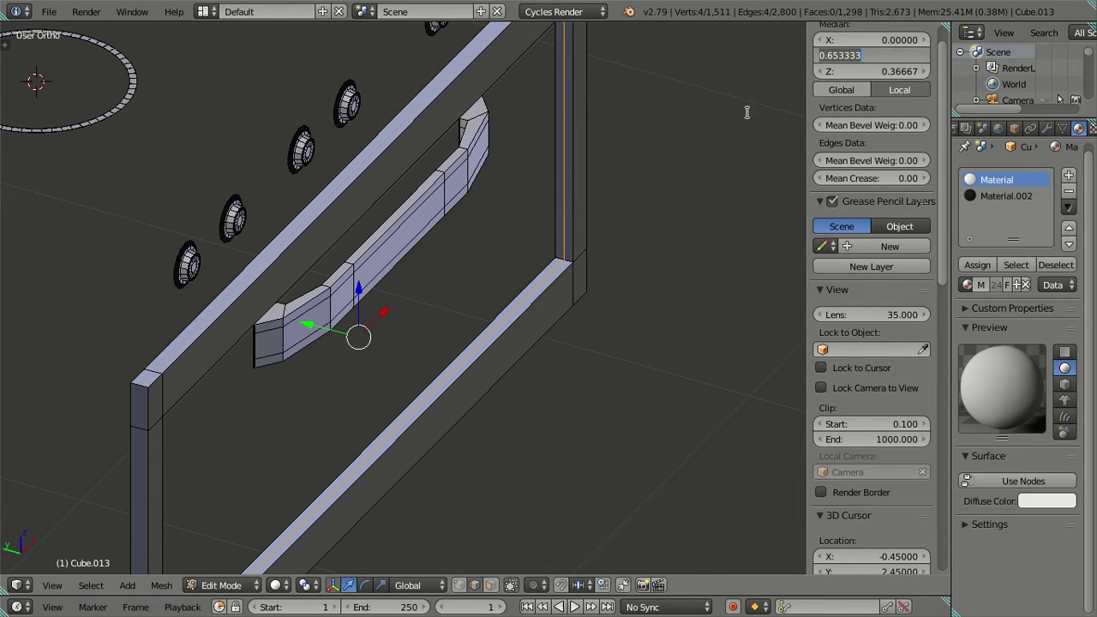
key("ctrl+z")
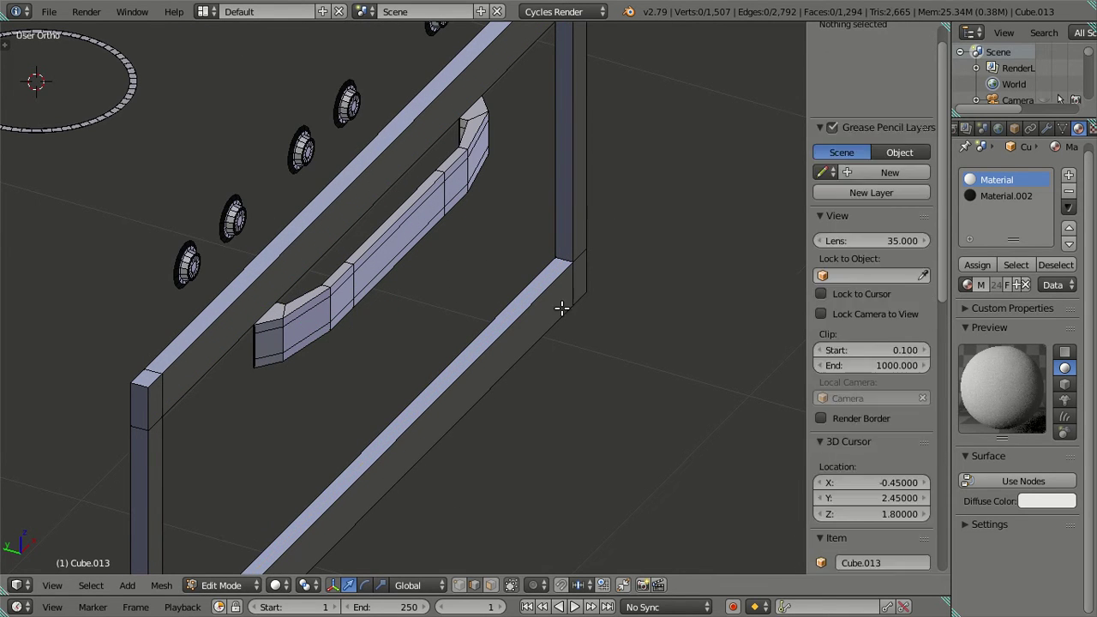
Select the frame's inner edge loop and fill the opening with a single face
scroll(521, 331, "down", 3)
mouse_move(521, 330)
middle_mouse_down()
mouse_move(452, 288)
mouse_move(452, 214)
middle_mouse_up()
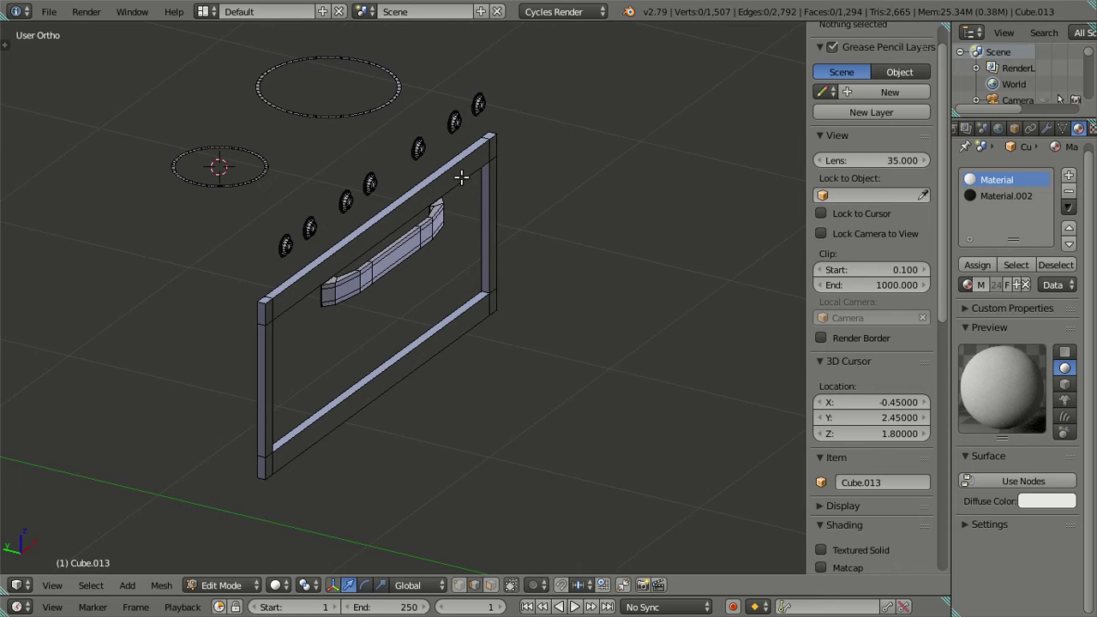
right_click(463, 180, "alt")
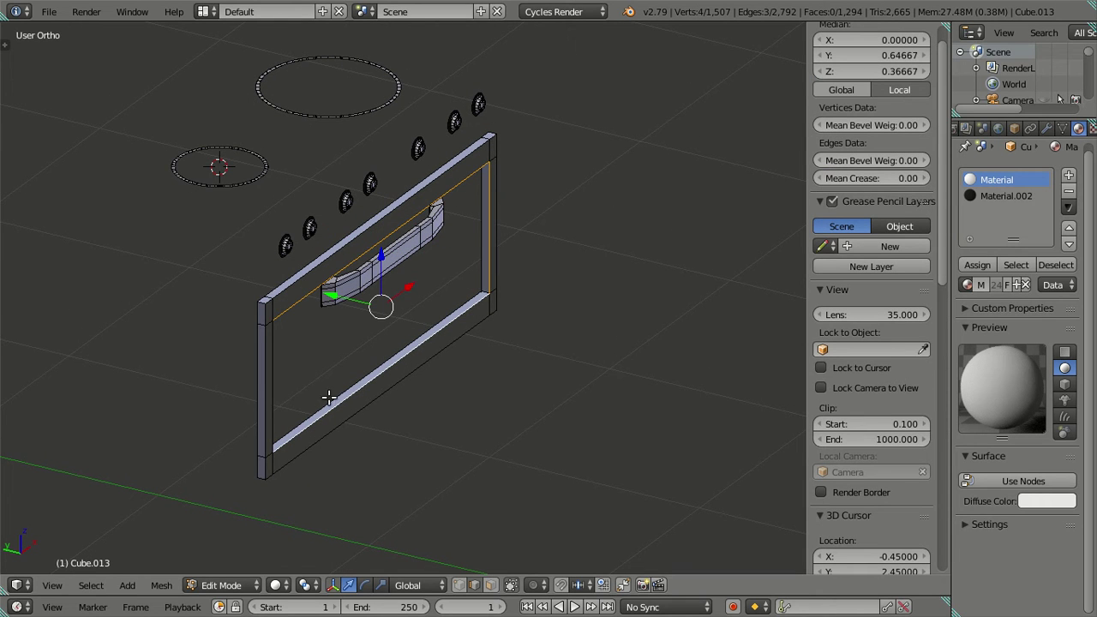
key("shift+r")
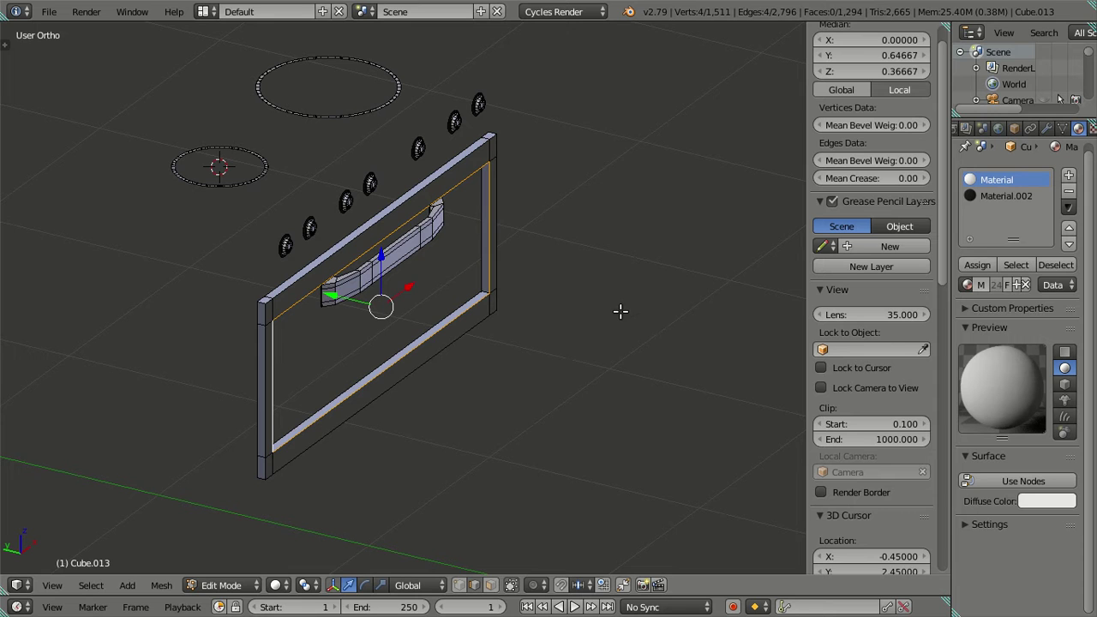
key("f")
key("ctrl+space")
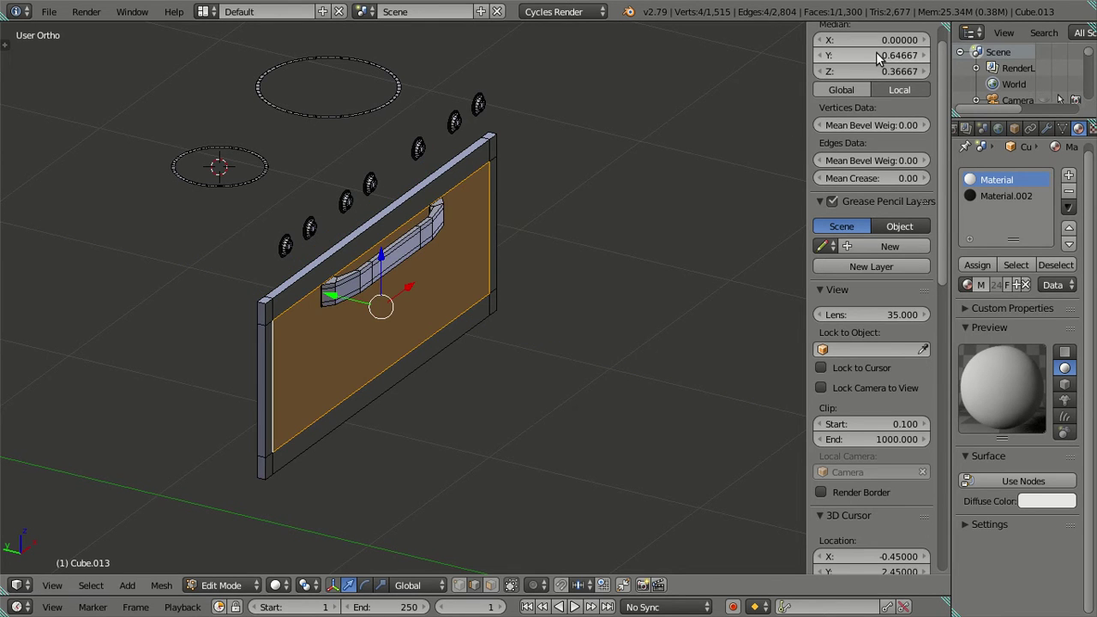
Flip the normals of the oven door's outer frame ring
key("a")
middle_click_drag(515, 259, 340, 199)
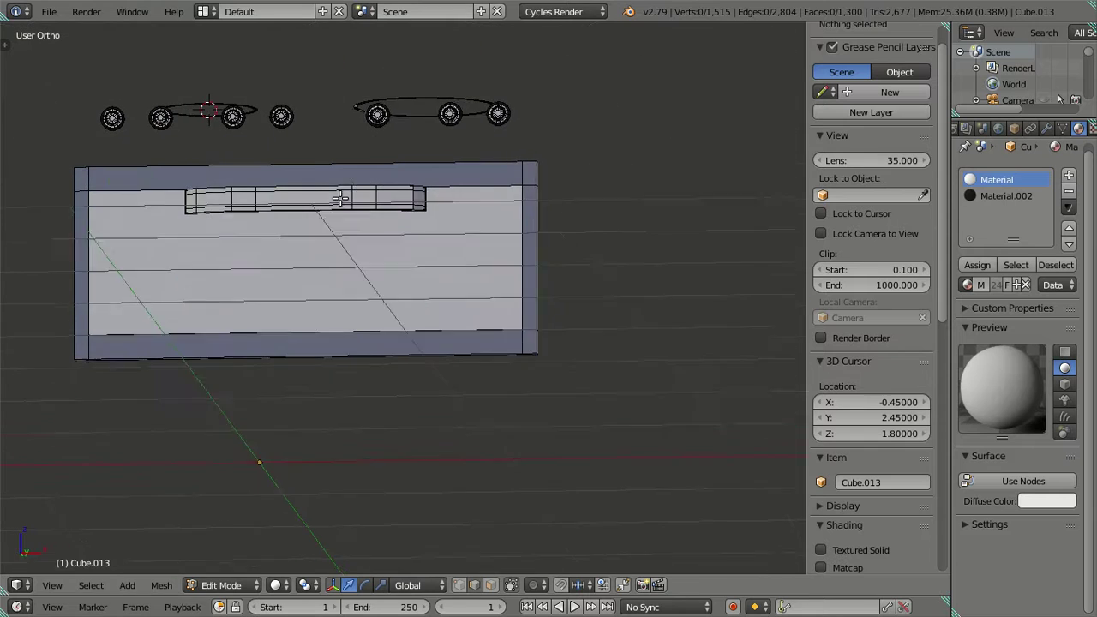
right_click(394, 351, "alt")
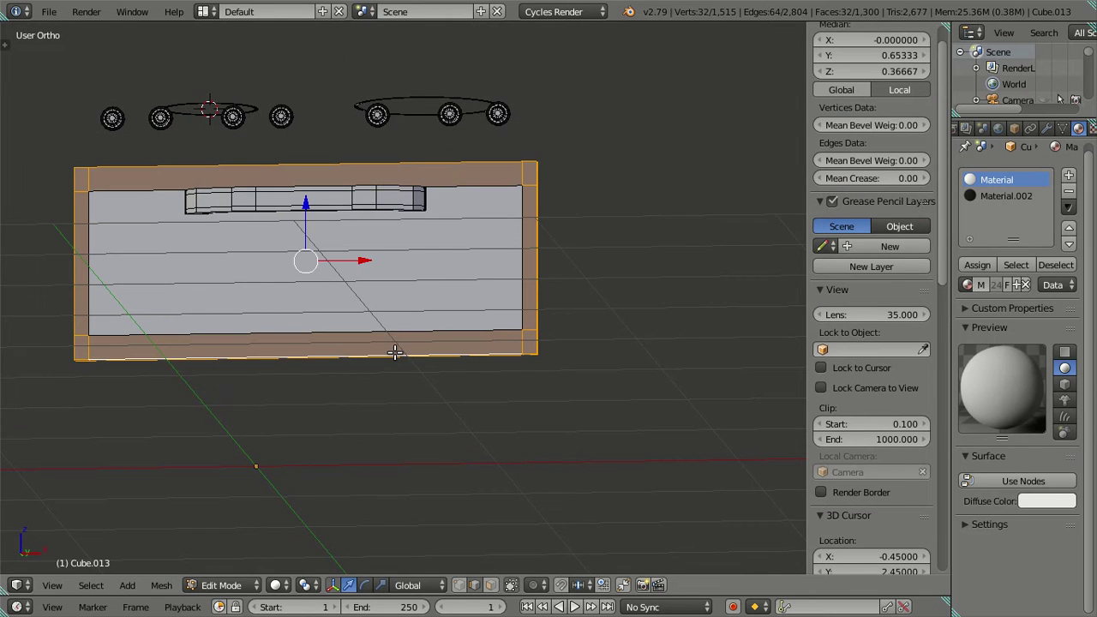
key("ctrl+f")
left_click(351, 177)
key("a")
Select the door frame's outer border loop and hide it
mouse_move(291, 232)
middle_mouse_down()
mouse_move(539, 269)
mouse_move(524, 298)
mouse_move(472, 321)
middle_mouse_up()
scroll(453, 360, "up", 2)
mouse_move(453, 360)
middle_mouse_down()
mouse_move(498, 240)
mouse_move(448, 254)
mouse_move(440, 277)
mouse_move(441, 267)
middle_mouse_up()
scroll(496, 241, "down", 2)
scroll(440, 276, "up", 2)
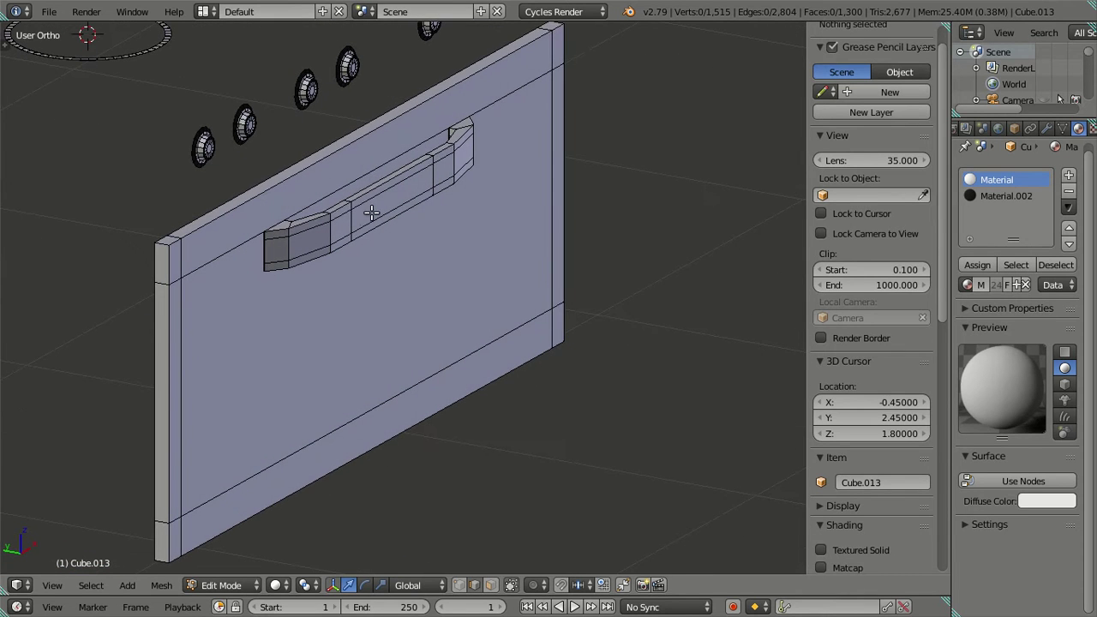
right_click(367, 126, "alt")
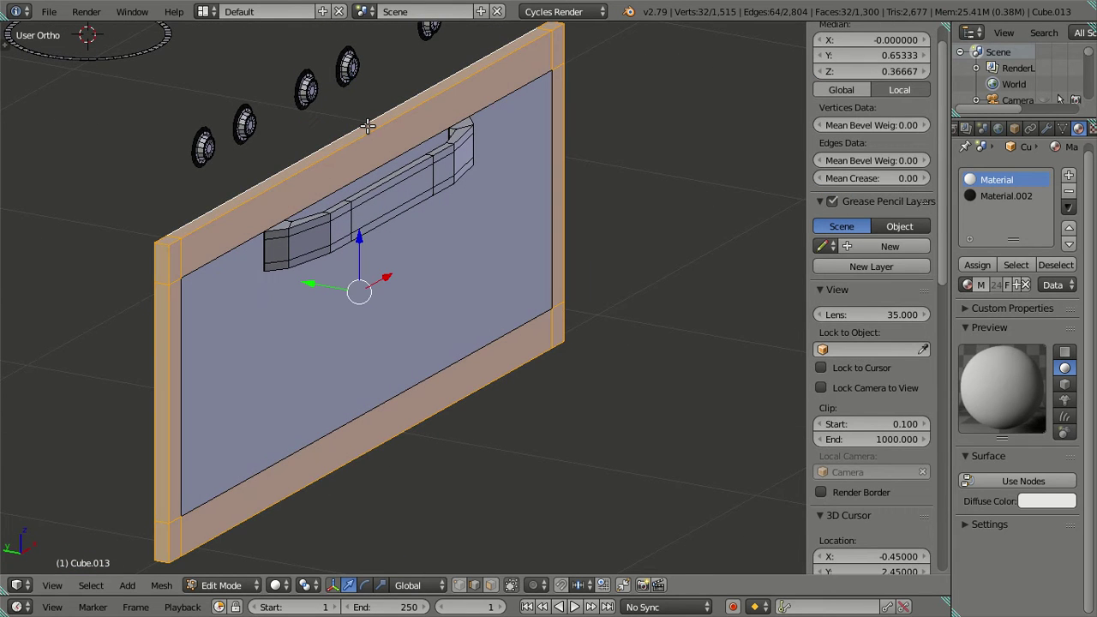
key("h")
Try a loop cut around the door panel, then undo it
middle_click_drag(380, 126, 440, 151)
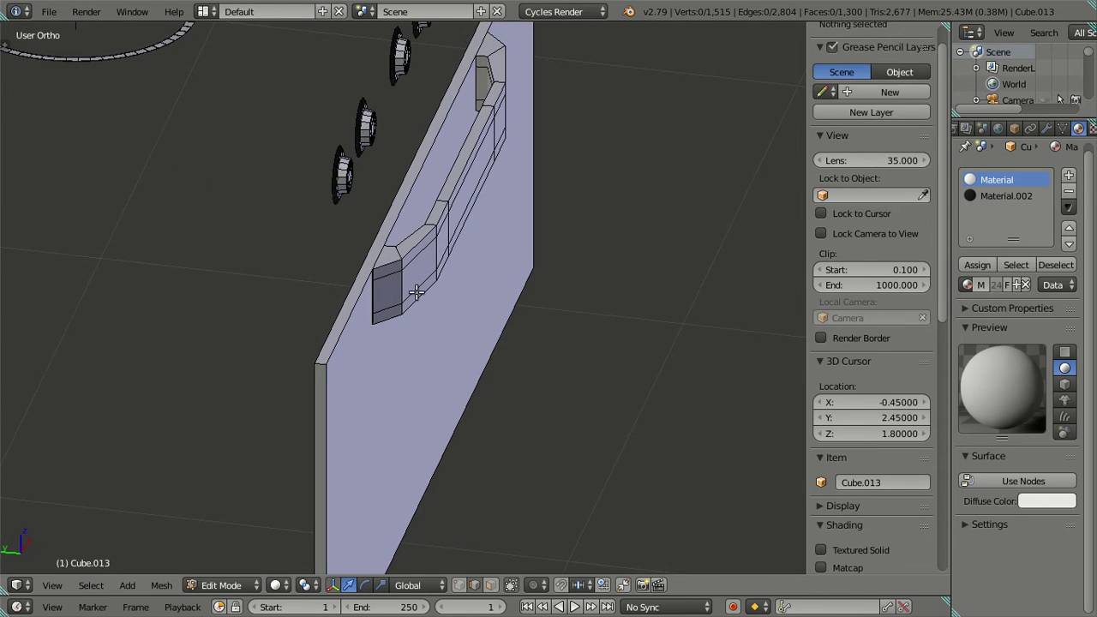
middle_click_drag(415, 292, 311, 371)
key("ctrl+r")
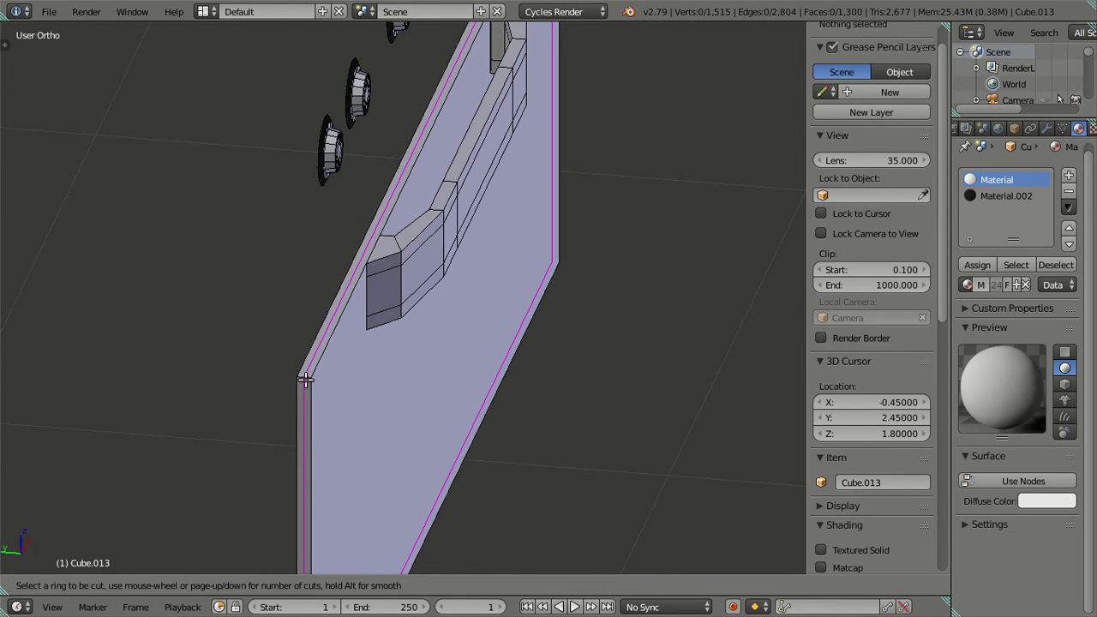
left_click(305, 379)
right_click(484, 293)
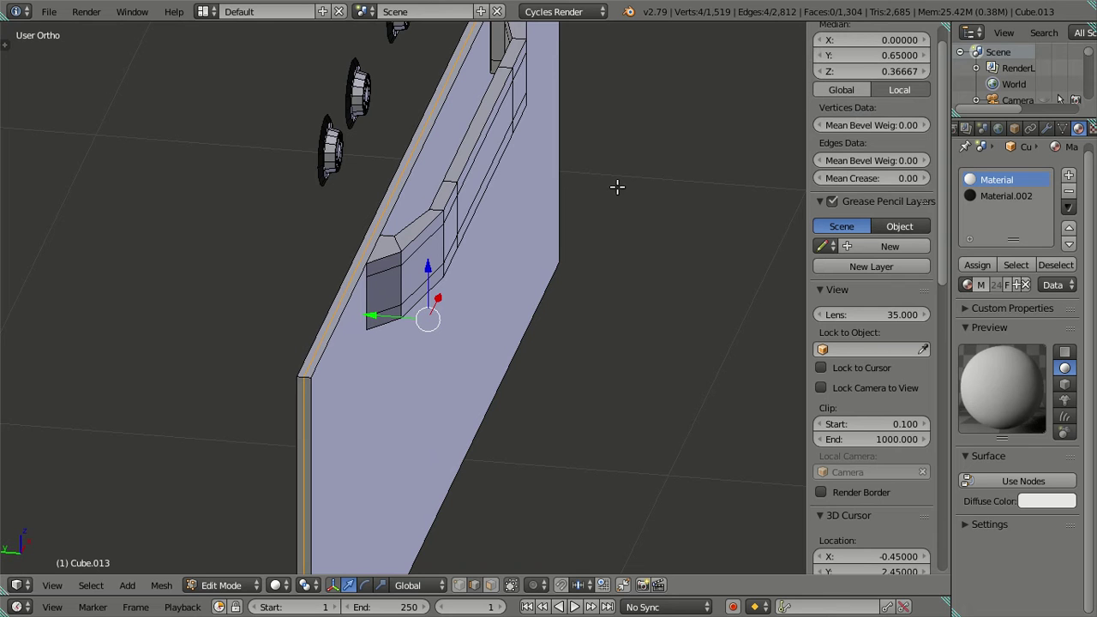
key("ctrl+z")
Switch to a Right Ortho wireframe view centred on the door panel
mouse_move(617, 185)
middle_mouse_down()
mouse_move(554, 215)
mouse_move(558, 248)
mouse_move(562, 199)
middle_mouse_up()
key("KP_3")
key("z")
scroll(291, 185, "up", 2)
middle_click_drag(293, 179, 367, 240, "shift")
key("b")
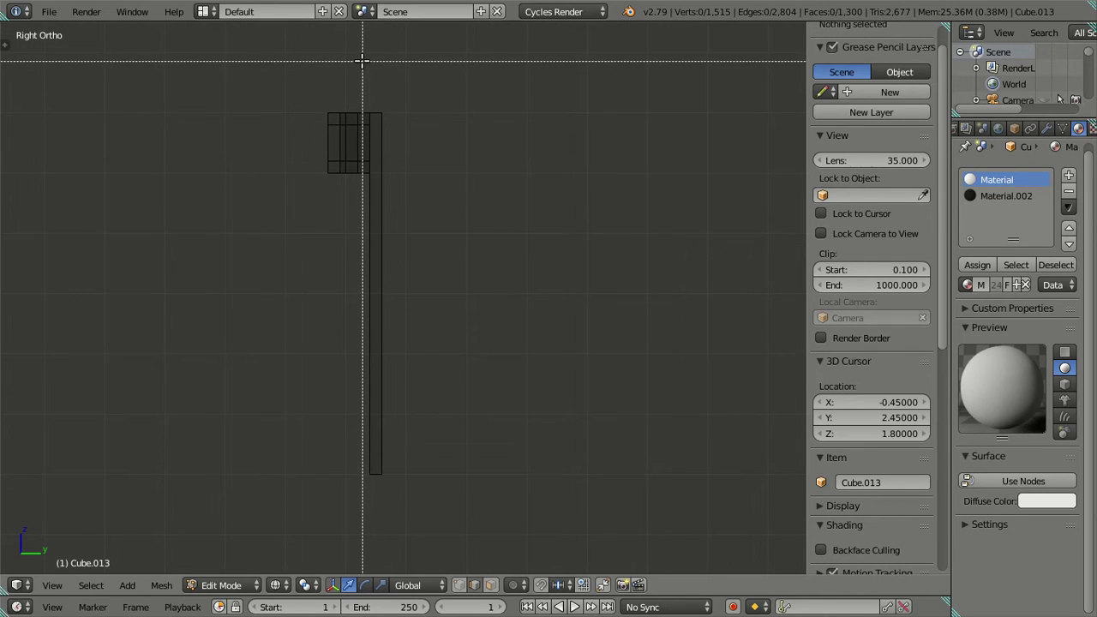
Box-select the tall door panel, clear the selection, and return to an angled solid view
left_click_drag(368, 373, 377, 497)
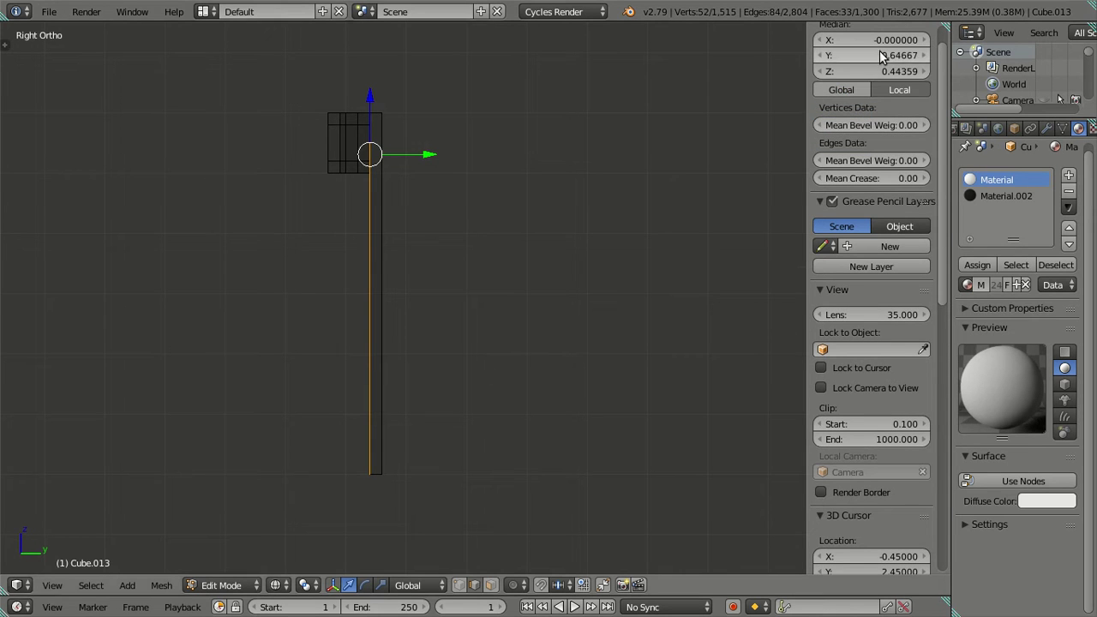
key("a")
mouse_move(502, 180)
middle_mouse_down()
mouse_move(463, 202)
mouse_move(448, 240)
mouse_move(648, 254)
mouse_move(629, 246)
mouse_move(516, 328)
mouse_move(421, 350)
mouse_move(281, 306)
mouse_move(279, 291)
mouse_move(308, 289)
mouse_move(534, 306)
mouse_move(551, 331)
mouse_move(526, 338)
mouse_move(506, 409)
mouse_move(321, 372)
mouse_move(371, 208)
mouse_move(454, 163)
mouse_move(528, 144)
mouse_move(440, 274)
middle_mouse_up()
key("z")
scroll(463, 201, "down", 3)
Bring back the whole stove and enable face select mode, viewed from above
key("a")
key("a")
key("Tab")
key("Tab")
mouse_move(339, 403)
middle_mouse_down()
mouse_move(400, 335)
mouse_move(400, 575)
middle_mouse_up()
left_click(490, 585)
mouse_move(342, 370)
middle_mouse_down()
mouse_move(364, 315)
mouse_move(514, 128)
mouse_move(585, 71)
middle_mouse_up()
Select the whole stove body and assign it the dark Material.002
right_click(585, 71)
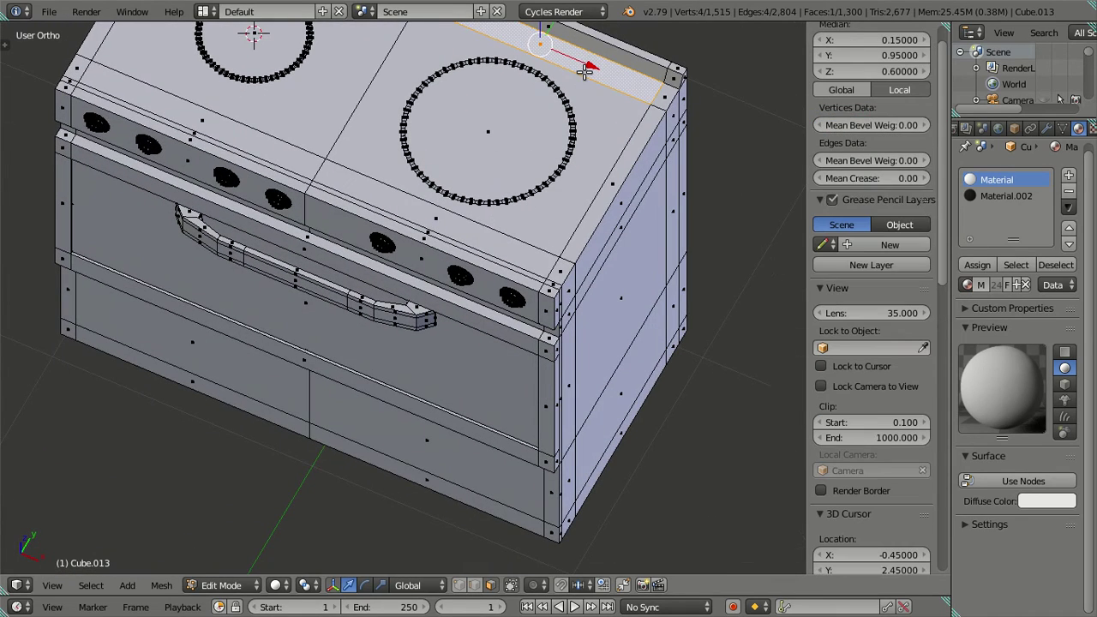
key("ctrl+l")
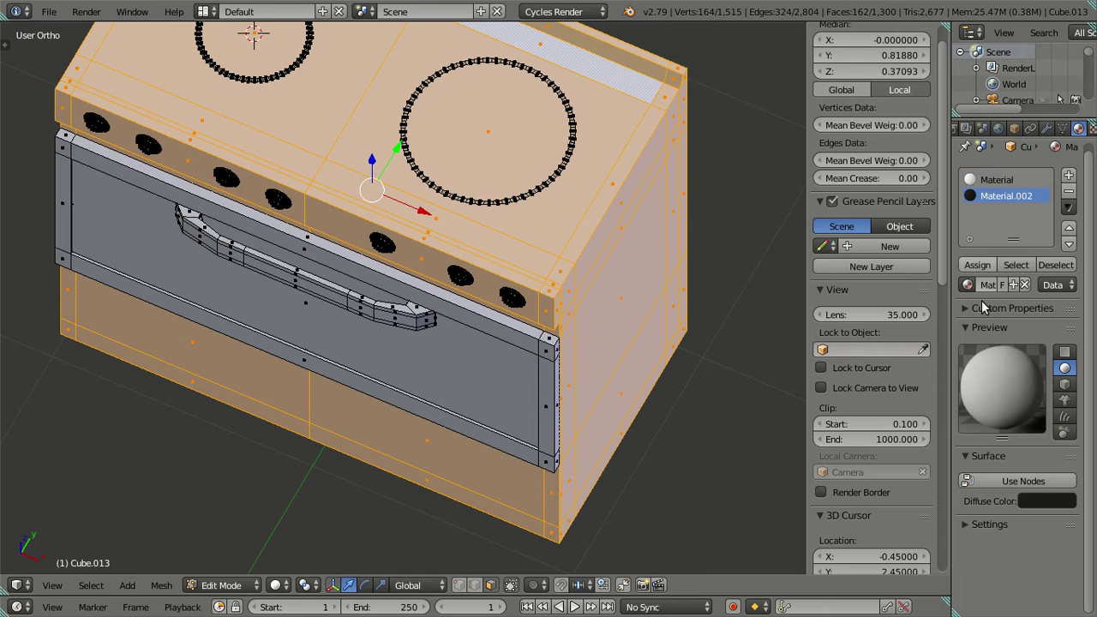
left_click(976, 264)
left_click(837, 290)
key("a")
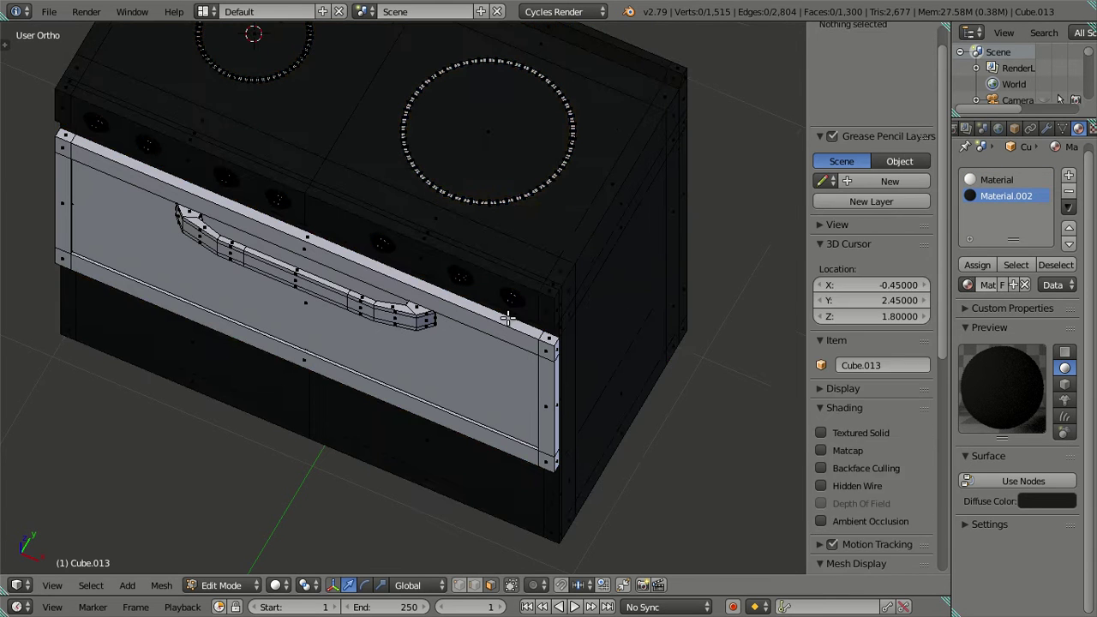
Preview the darkened stove from both sides in Object Mode
middle_click_drag(508, 319, 524, 260)
scroll(473, 368, "down", 3)
mouse_move(473, 368)
middle_mouse_down()
mouse_move(543, 313)
mouse_move(599, 303)
mouse_move(632, 313)
middle_mouse_up()
key("Tab")
mouse_move(548, 306)
middle_mouse_down()
mouse_move(467, 326)
mouse_move(401, 311)
mouse_move(383, 266)
mouse_move(503, 212)
mouse_move(417, 303)
mouse_move(431, 335)
mouse_move(479, 360)
mouse_move(497, 311)
mouse_move(467, 296)
mouse_move(345, 353)
middle_mouse_up()
scroll(431, 334, "up", 3)
Select the oven door frame and inner panel in Edit Mode, then return to Object Mode
key("Tab")
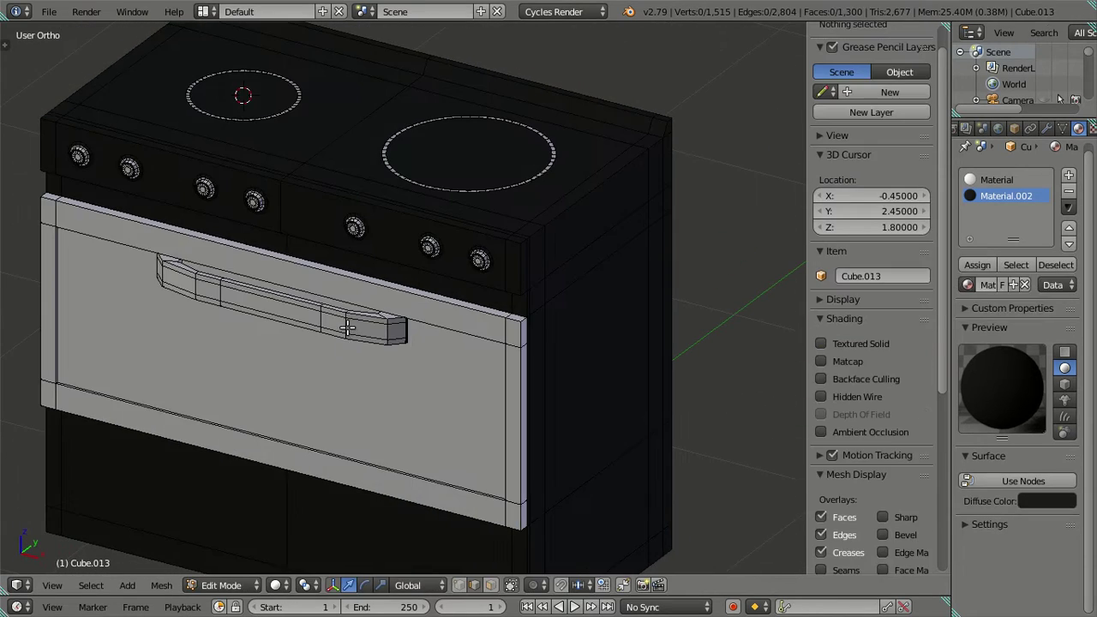
key("l")
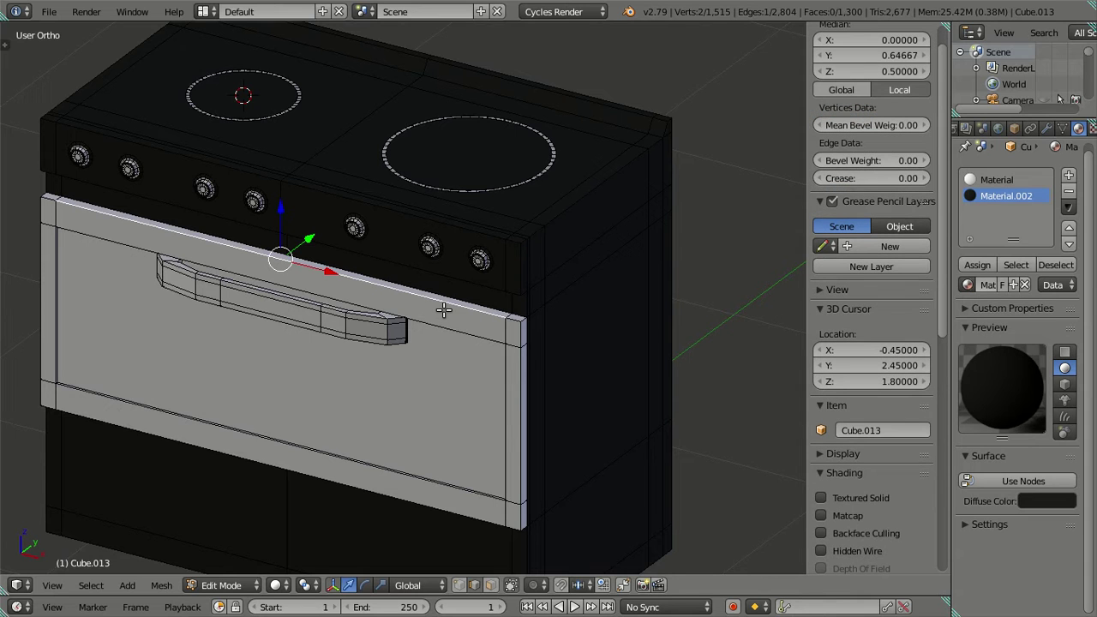
key("l")
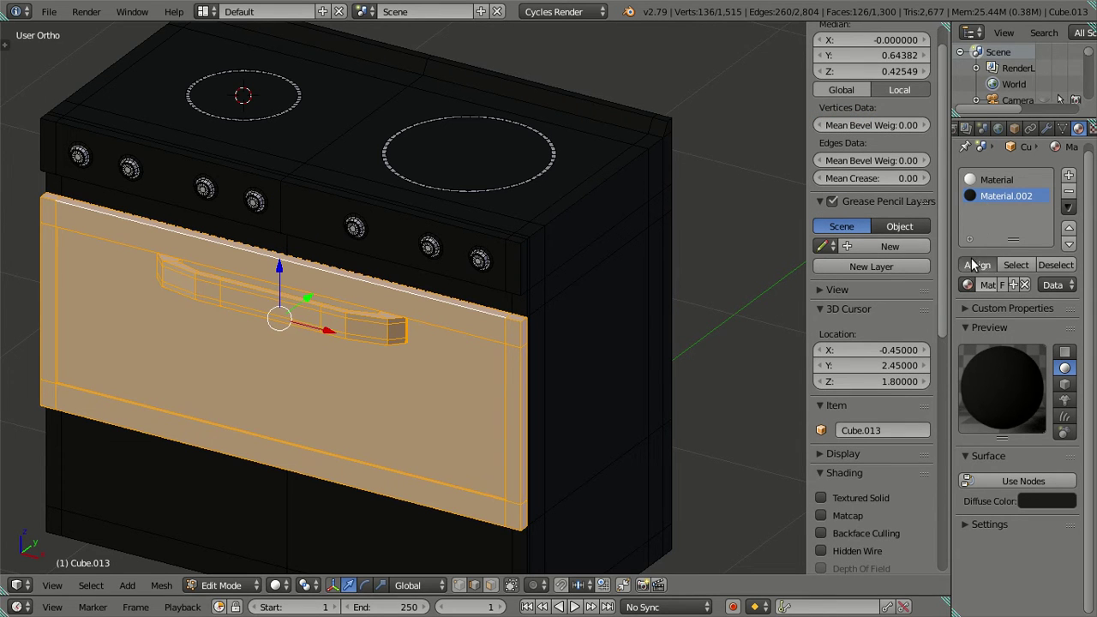
key("a")
mouse_move(457, 254)
middle_mouse_down()
mouse_move(509, 230)
mouse_move(403, 240)
middle_mouse_up()
scroll(387, 242, "down", 3)
key("Tab")
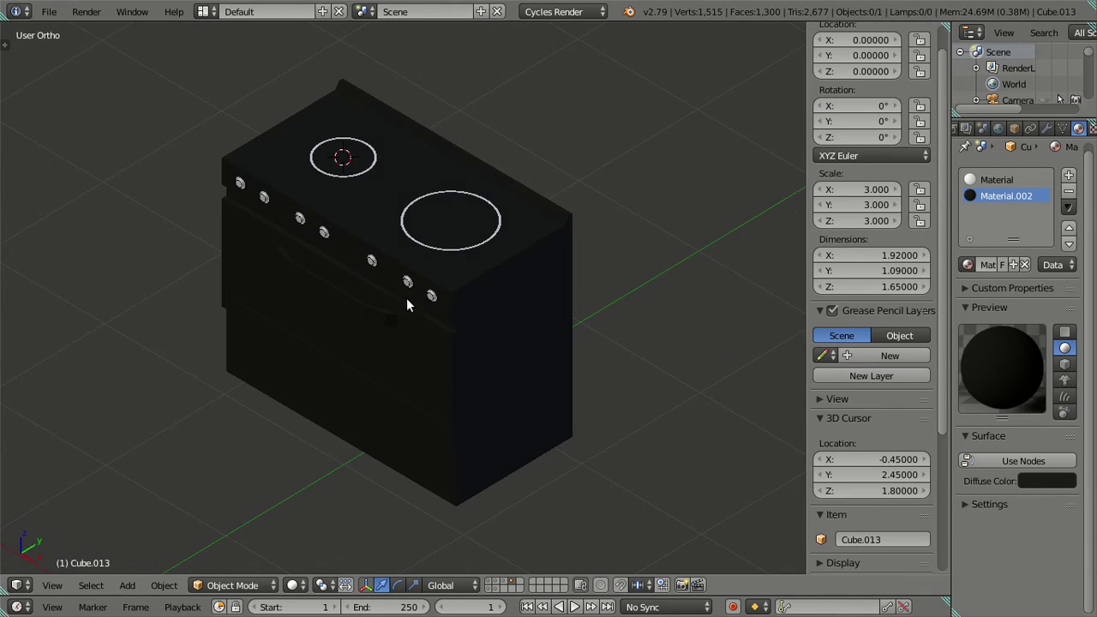
Show all scene layers and zoom in on a stove knob among the cabinets
scroll(394, 301, "down", 3)
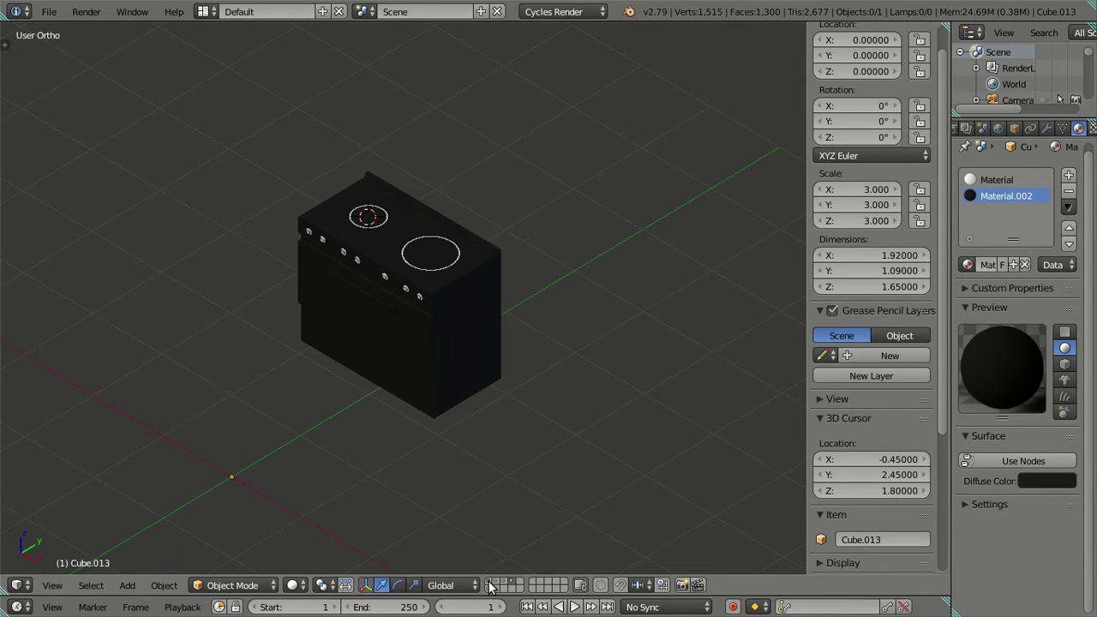
left_click(490, 586)
mouse_move(398, 397)
middle_mouse_down()
mouse_move(489, 361)
mouse_move(486, 323)
mouse_move(426, 341)
mouse_move(482, 453)
mouse_move(493, 399)
mouse_move(479, 358)
mouse_move(522, 360)
mouse_move(421, 340)
middle_mouse_up()
scroll(416, 326, "up", 4)
scroll(410, 306, "up", 2)
middle_click_drag(440, 215, 374, 377, "shift")
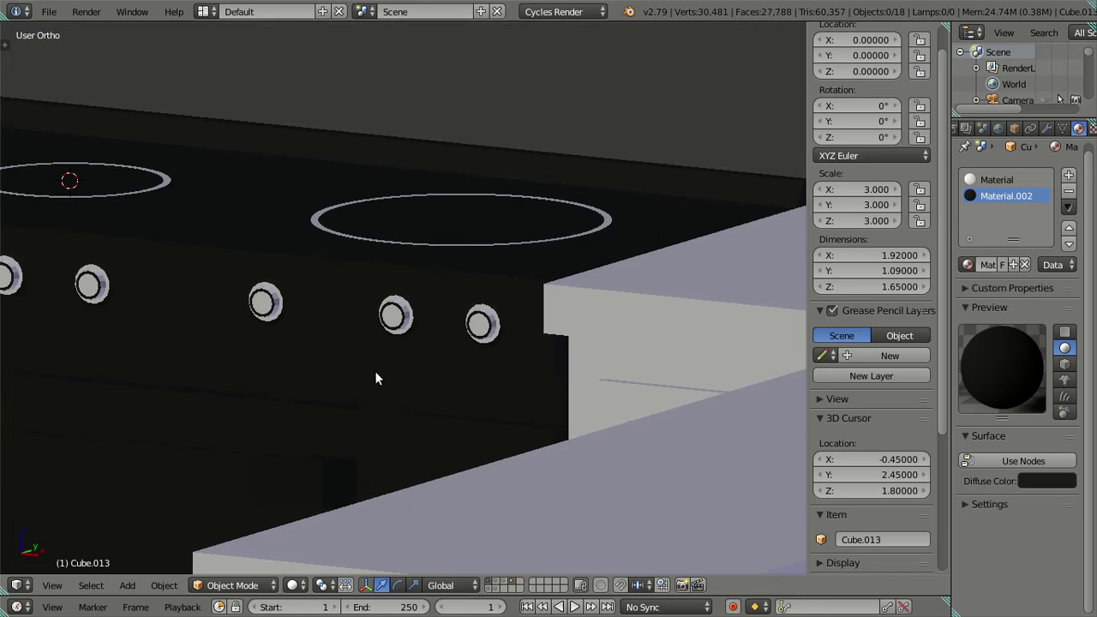
scroll(374, 369, "up", 2)
scroll(373, 366, "up", 2)
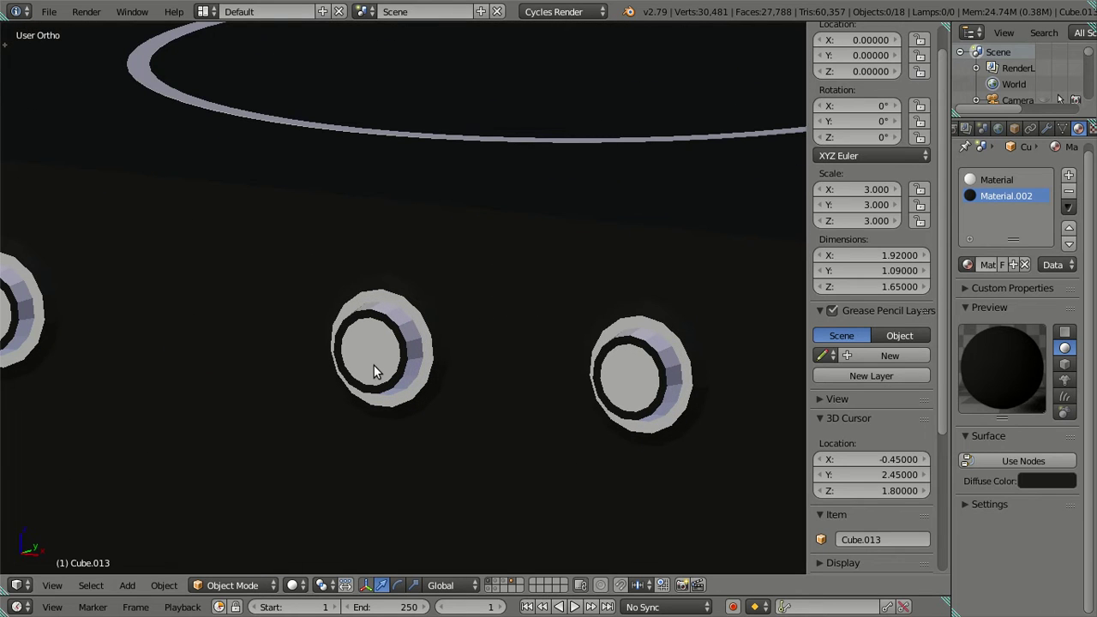
Select a knob edge in Edit Mode, then return to Object Mode
key("Tab")
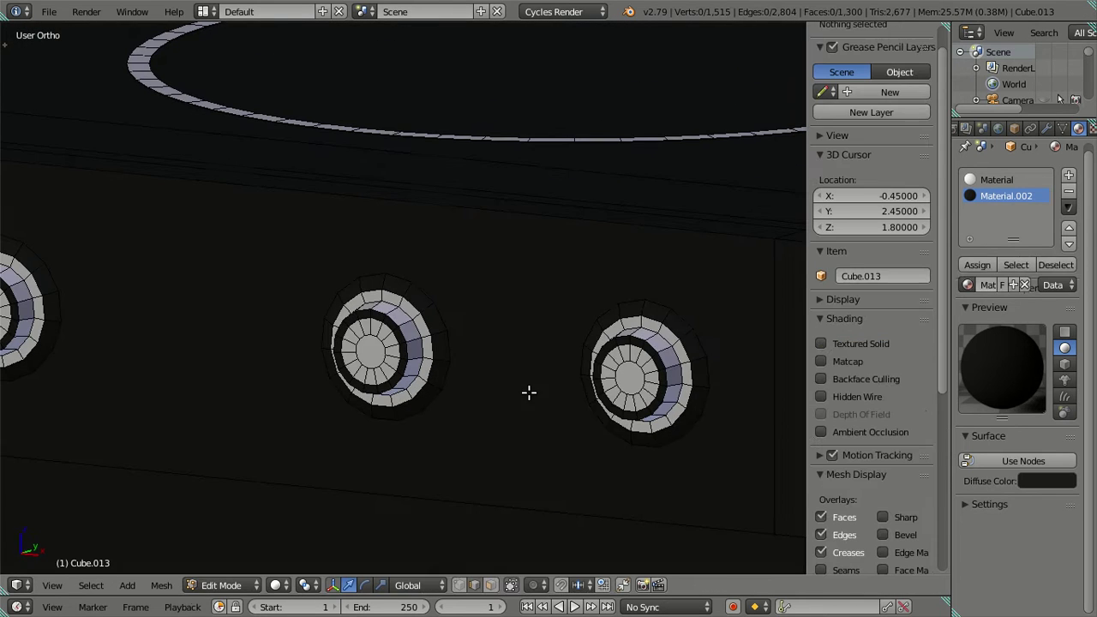
right_click(670, 361)
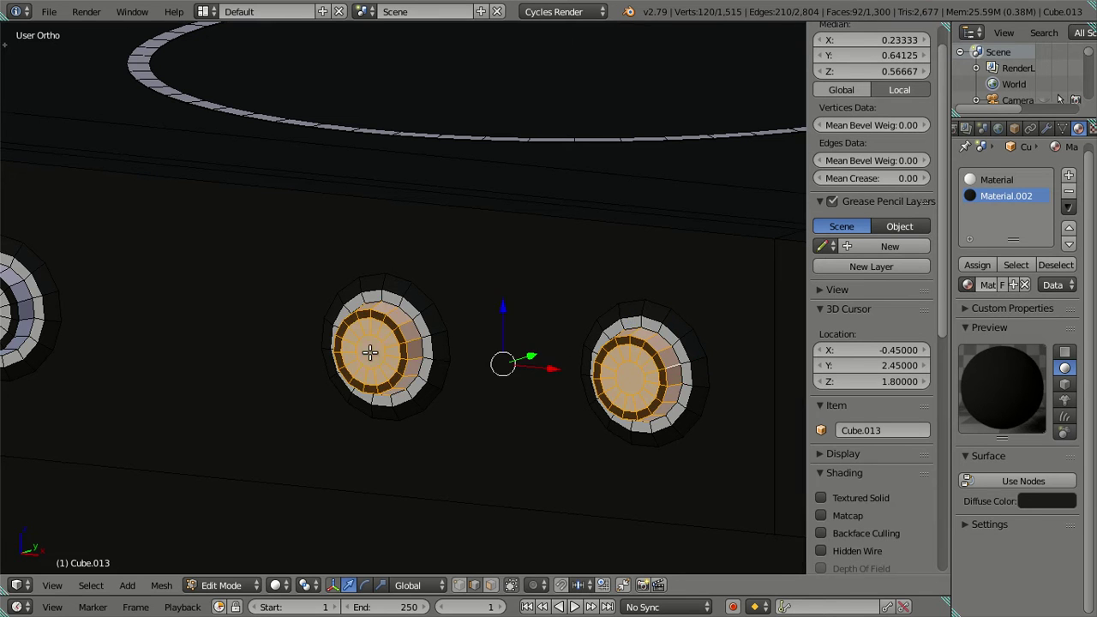
scroll(369, 353, "down", 3)
middle_click_drag(127, 297, 769, 378)
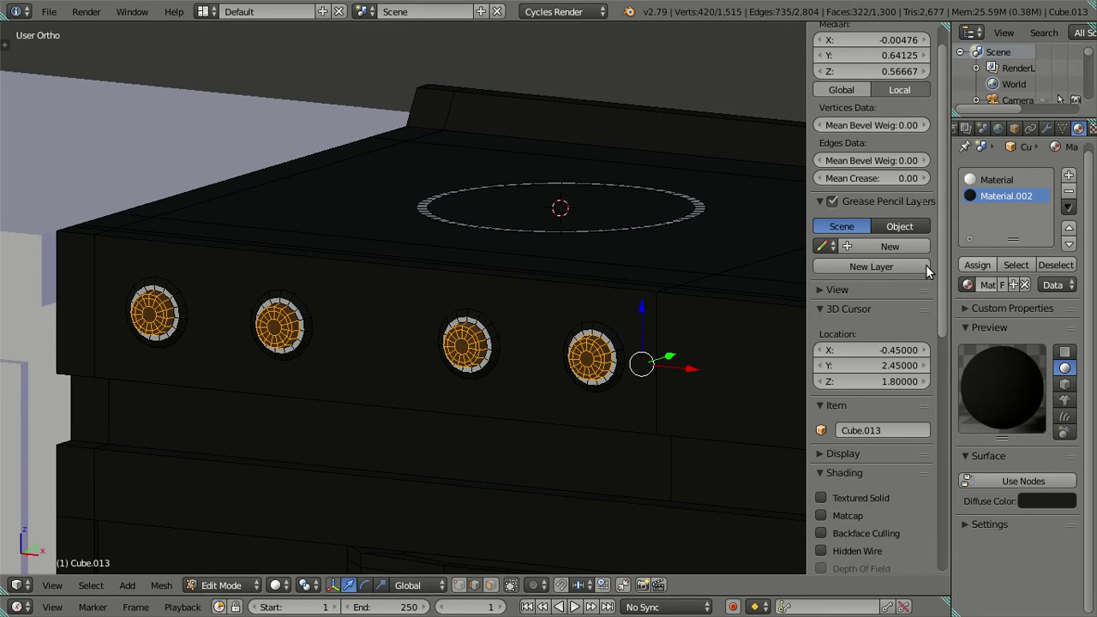
key("Tab")
Orbit around the all-black stove to view it among the light kitchen cabinets
scroll(497, 308, "down", 3)
mouse_move(503, 319)
middle_mouse_down()
mouse_move(593, 381)
mouse_move(613, 430)
middle_mouse_up()
mouse_move(604, 265)
middle_mouse_down()
mouse_move(543, 379)
mouse_move(558, 418)
mouse_move(438, 326)
mouse_move(460, 228)
mouse_move(460, 275)
mouse_move(393, 350)
mouse_move(409, 414)
mouse_move(443, 409)
middle_mouse_up()
scroll(398, 306, "up", 5)
scroll(398, 306, "down", 5)
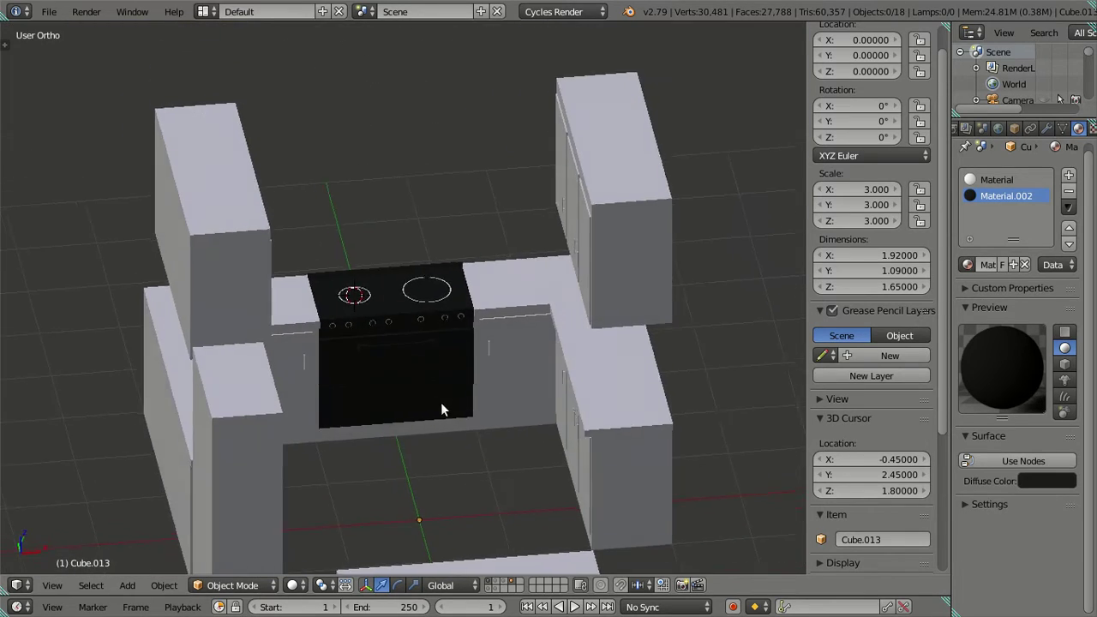
Orbit around the kitchen and select the U-shaped counter object Cube beside the stove
scroll(443, 409, "up", 4)
mouse_move(460, 357)
middle_mouse_down()
mouse_move(483, 389)
mouse_move(622, 399)
mouse_move(494, 329)
mouse_move(416, 305)
mouse_move(271, 300)
middle_mouse_up()
mouse_move(580, 316)
middle_mouse_down()
mouse_move(523, 403)
mouse_move(549, 440)
mouse_move(661, 431)
mouse_move(447, 395)
mouse_move(465, 470)
mouse_move(455, 521)
mouse_move(391, 506)
mouse_move(321, 463)
mouse_move(306, 440)
middle_mouse_up()
mouse_move(569, 382)
middle_mouse_down()
mouse_move(550, 361)
mouse_move(497, 362)
mouse_move(518, 380)
mouse_move(585, 382)
mouse_move(314, 365)
mouse_move(509, 368)
mouse_move(489, 333)
mouse_move(467, 398)
middle_mouse_up()
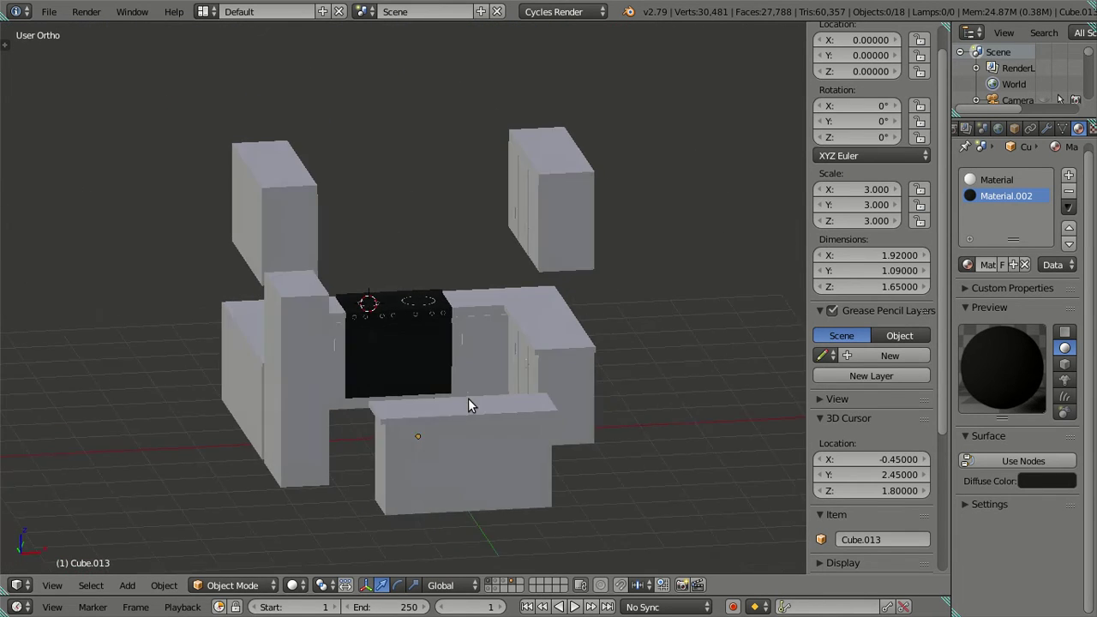
scroll(468, 403, "up", 2)
scroll(473, 335, "up", 2)
mouse_move(474, 335)
middle_mouse_down()
mouse_move(490, 219)
mouse_move(562, 296)
mouse_move(477, 295)
mouse_move(466, 255)
mouse_move(423, 294)
mouse_move(326, 211)
middle_mouse_up()
mouse_move(161, 215)
middle_mouse_down()
mouse_move(135, 139)
mouse_move(200, 174)
mouse_move(213, 240)
mouse_move(162, 181)
mouse_move(211, 137)
mouse_move(206, 205)
mouse_move(231, 226)
middle_mouse_up()
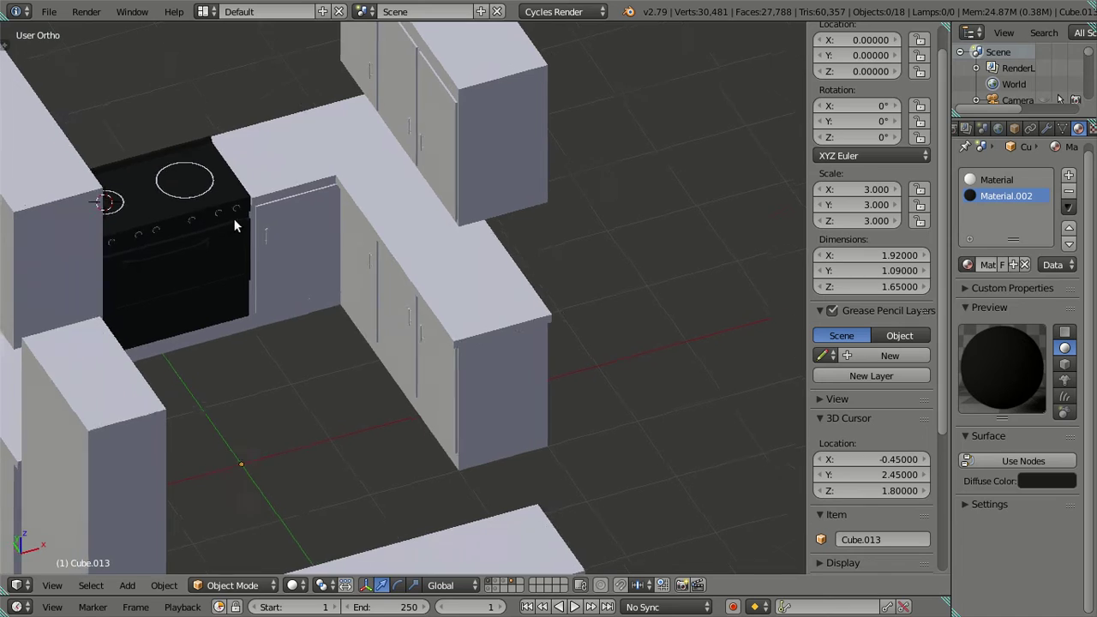
scroll(279, 217, "down", 3)
scroll(336, 189, "down", 3)
right_click(427, 283)
Enter Edit Mode on the counter mesh and orbit around the U-shaped counter
key("Tab")
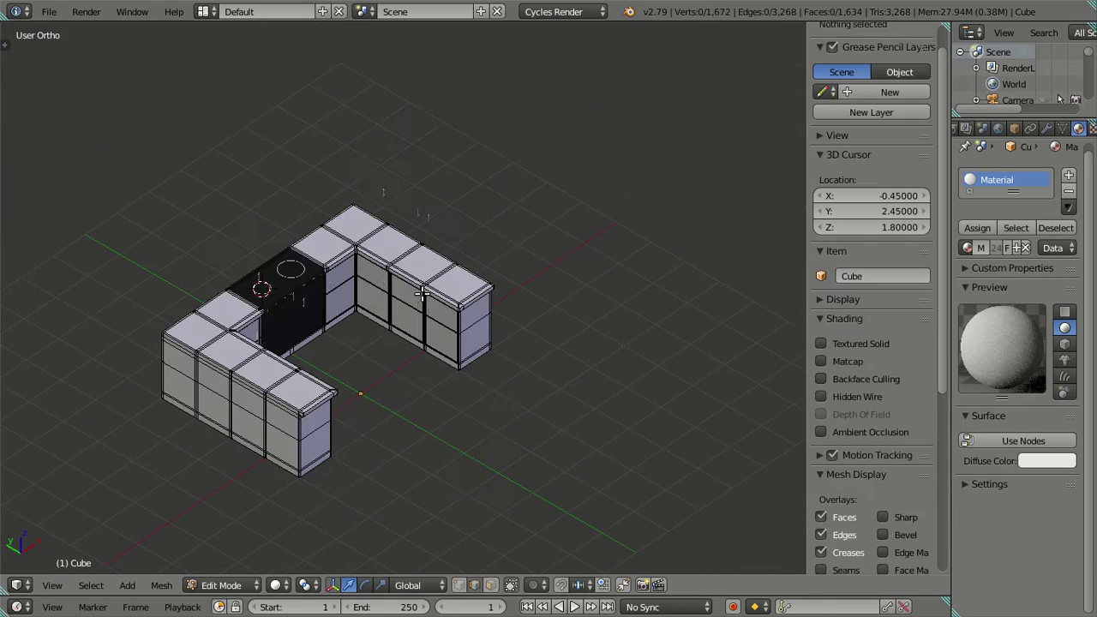
middle_click_drag(385, 316, 326, 323)
scroll(460, 276, "up", 3)
mouse_move(461, 277)
middle_mouse_down()
mouse_move(351, 304)
mouse_move(470, 282)
mouse_move(460, 252)
mouse_move(342, 280)
mouse_move(370, 238)
mouse_move(333, 196)
mouse_move(380, 326)
middle_mouse_up()
scroll(380, 325, "down", 3)
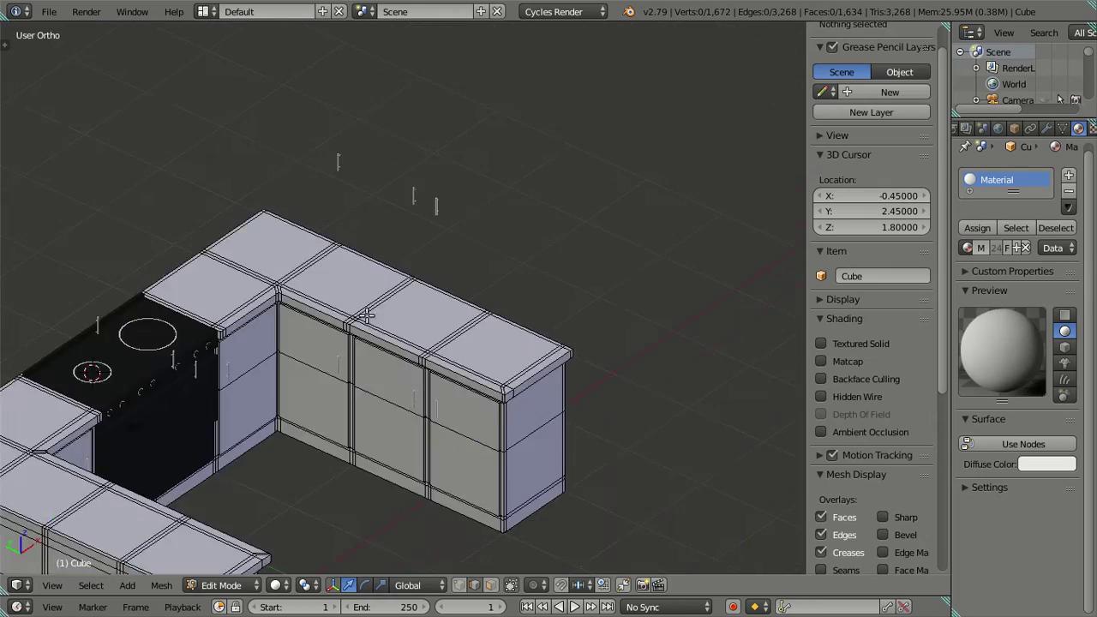
scroll(413, 387, "down", 2)
mouse_move(413, 387)
middle_mouse_down()
mouse_move(362, 245)
mouse_move(357, 283)
mouse_move(340, 277)
mouse_move(316, 290)
mouse_move(306, 260)
mouse_move(341, 232)
mouse_move(396, 349)
mouse_move(394, 394)
mouse_move(380, 351)
mouse_move(226, 318)
mouse_move(502, 350)
middle_mouse_up()
Reveal the hidden cabinets and island with Alt+H, deselect everything, and zoom onto the countertop
key("alt+h")
key("a")
scroll(354, 249, "up", 3)
scroll(356, 329, "up", 3)
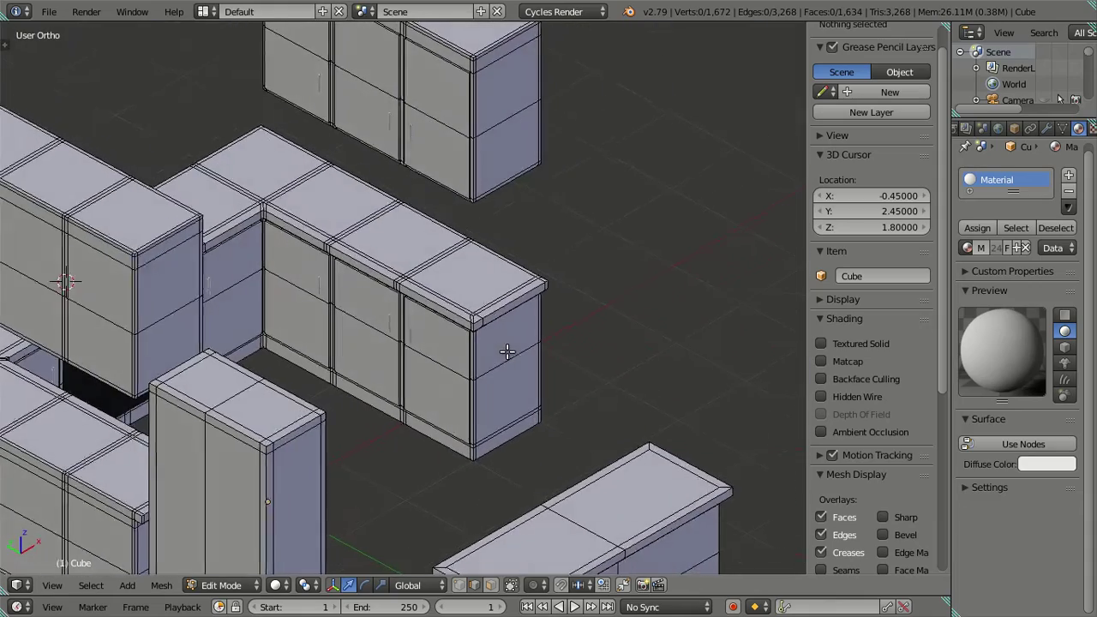
scroll(448, 320, "up", 1)
scroll(445, 322, "down", 3)
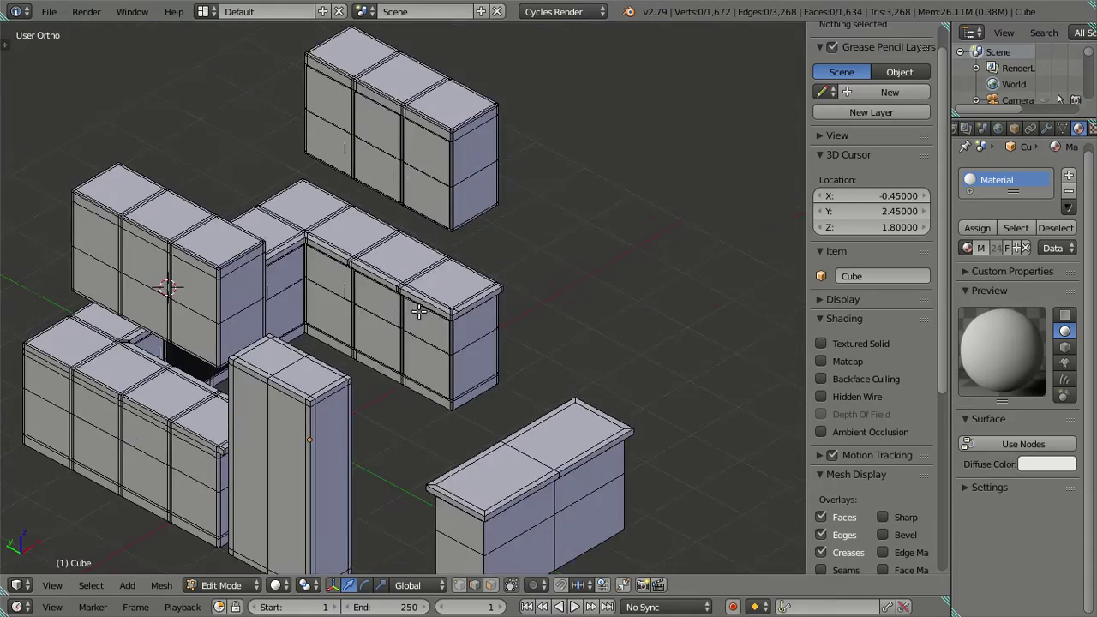
scroll(417, 307, "up", 1)
scroll(414, 283, "up", 2)
scroll(368, 304, "up", 2)
scroll(308, 340, "up", 2)
mouse_move(293, 337)
middle_mouse_down()
mouse_move(411, 325)
mouse_move(321, 330)
middle_mouse_up()
scroll(320, 329, "up", 1)
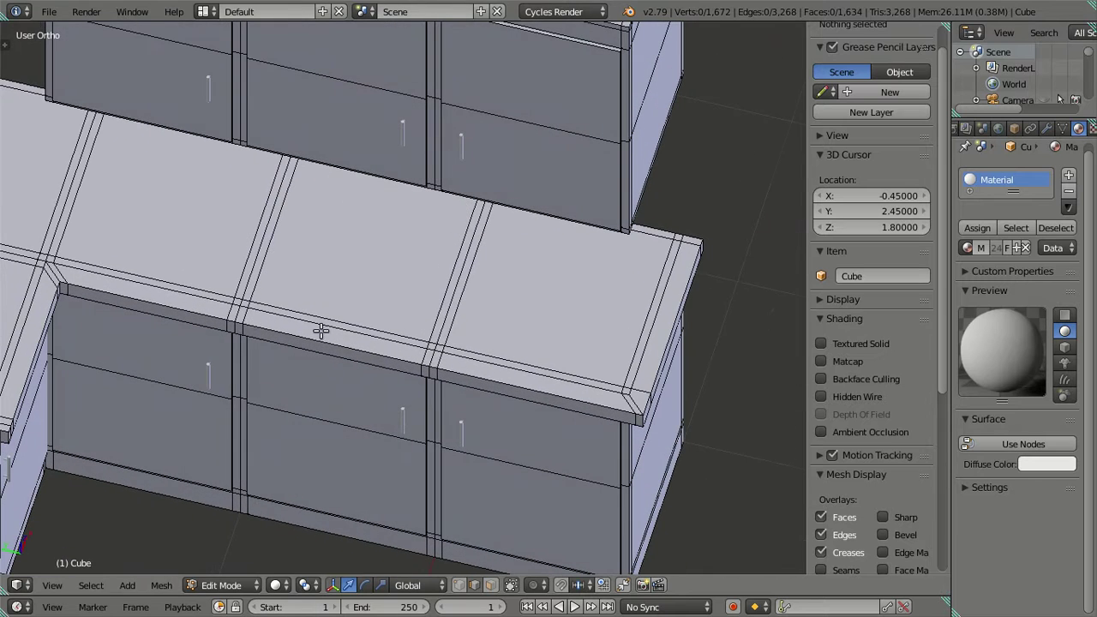
middle_click_drag(173, 271, 197, 267)
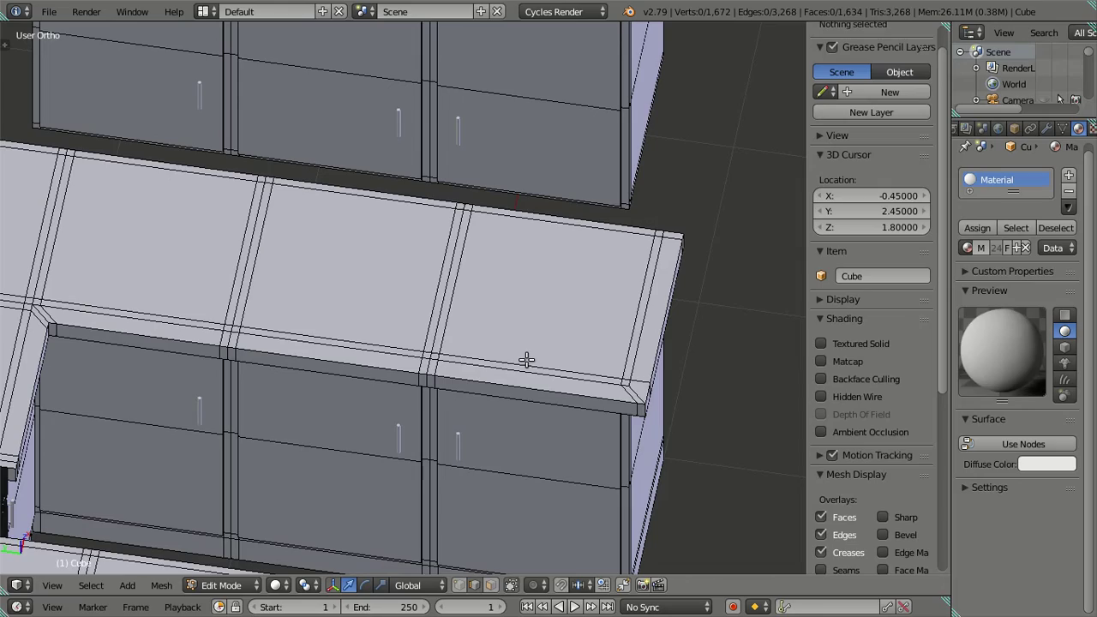
Frame the L-shaped counter and select an edge of the countertop above the middle cabinets
mouse_move(493, 334)
middle_mouse_down()
mouse_move(502, 317)
mouse_move(521, 333)
mouse_move(443, 313)
mouse_move(474, 343)
middle_mouse_up()
scroll(443, 316, "up", 1)
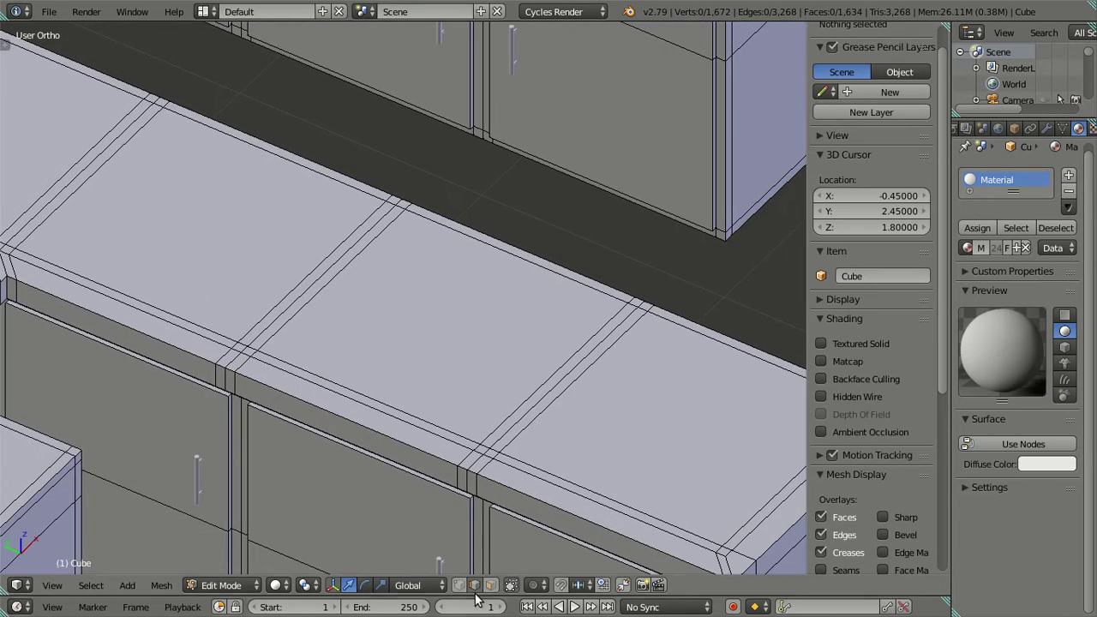
middle_click_drag(436, 436, 365, 409)
scroll(364, 410, "down", 2)
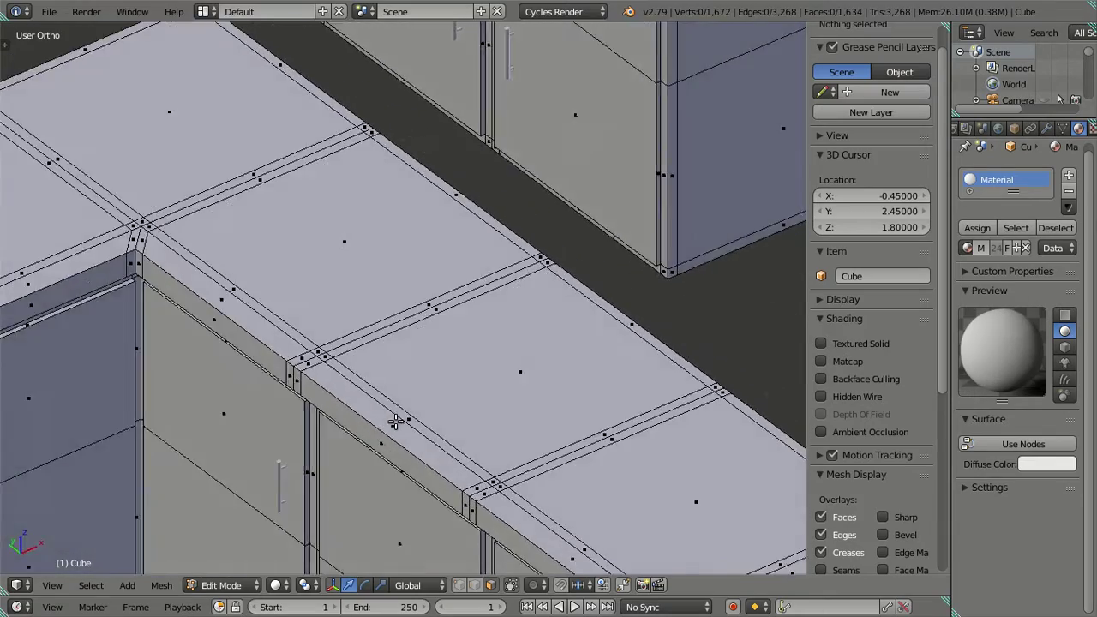
scroll(377, 420, "down", 3)
scroll(386, 386, "up", 3)
scroll(430, 443, "up", 2)
mouse_move(430, 444)
middle_mouse_down()
mouse_move(399, 434)
mouse_move(372, 400)
mouse_move(455, 395)
middle_mouse_up()
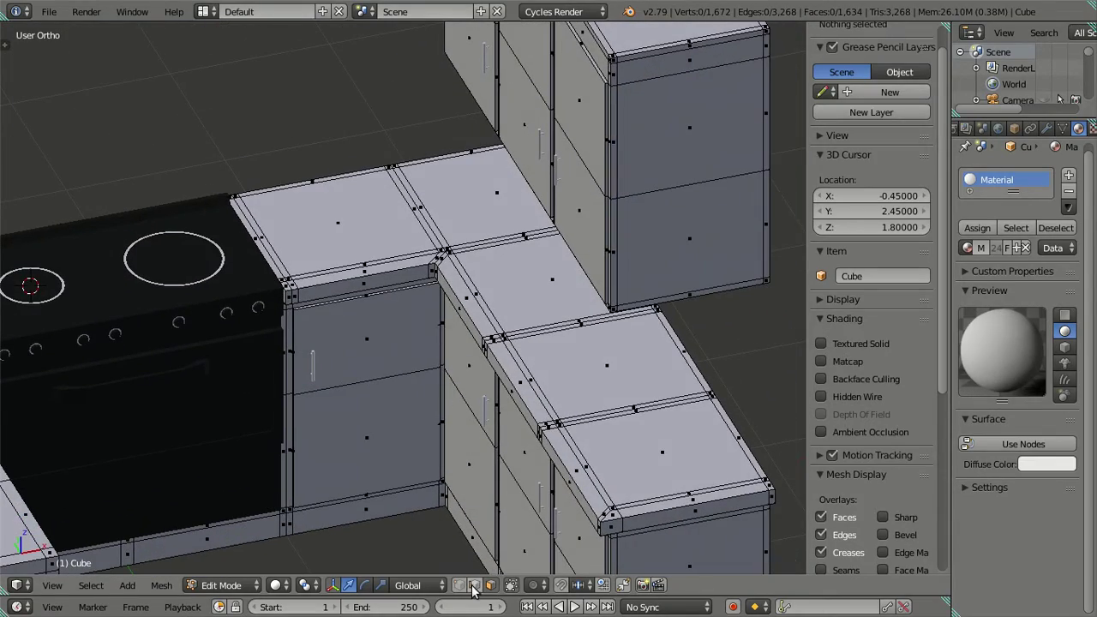
mouse_move(561, 471)
middle_mouse_down()
mouse_move(550, 445)
mouse_move(549, 455)
middle_mouse_up()
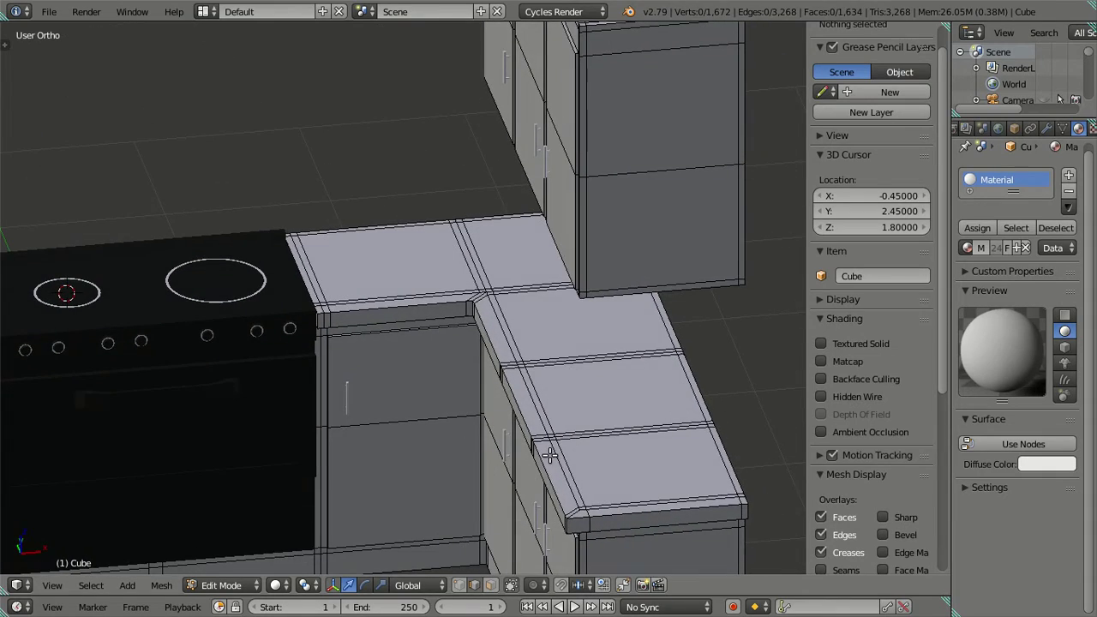
scroll(597, 450, "up", 1)
mouse_move(654, 442)
middle_mouse_down()
mouse_move(442, 441)
mouse_move(439, 487)
middle_mouse_up()
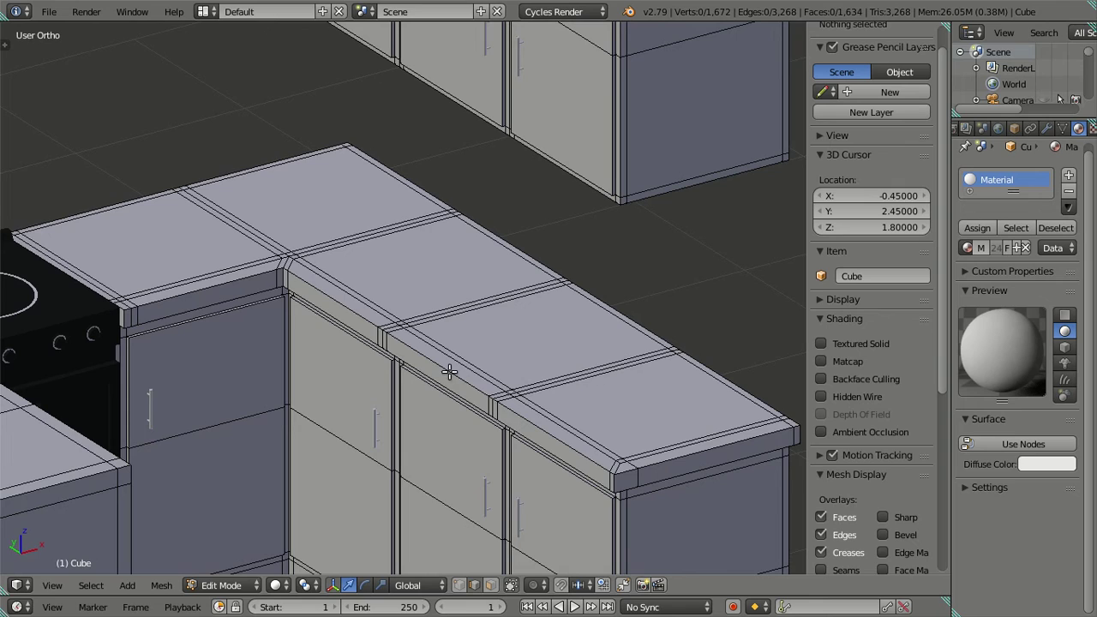
scroll(478, 338, "up", 3)
middle_click_drag(504, 354, 334, 360, "shift")
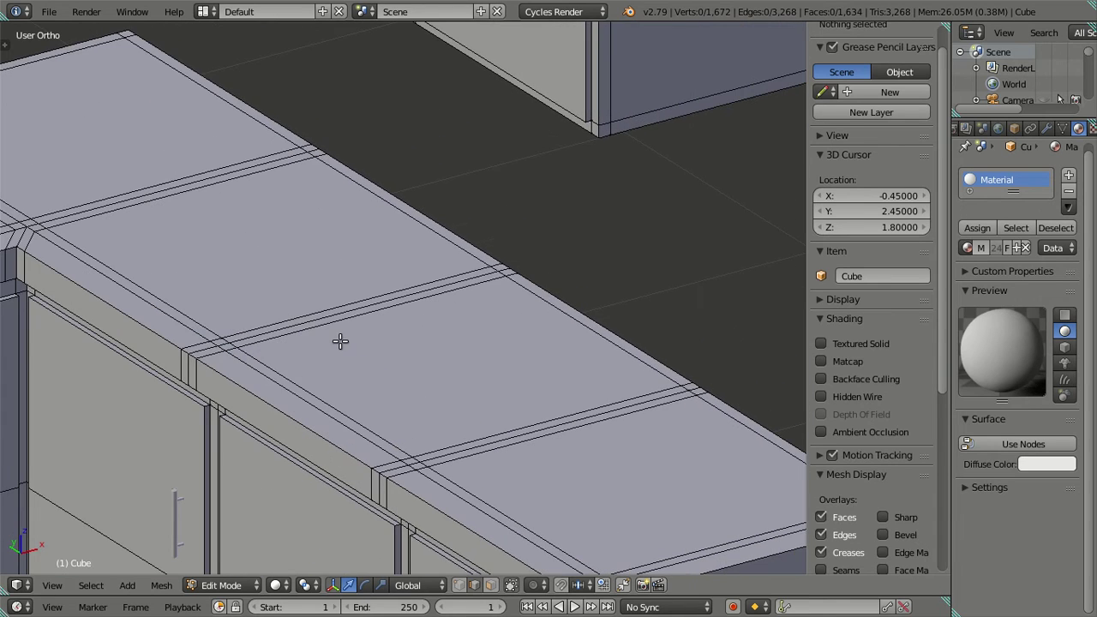
middle_click_drag(386, 433, 450, 480)
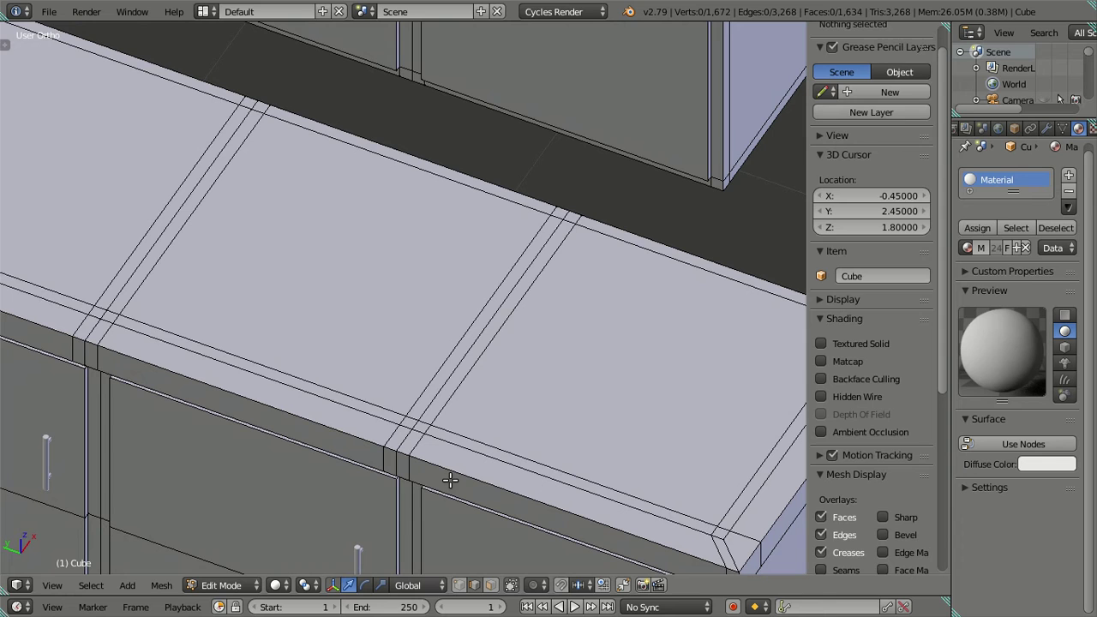
right_click(378, 415)
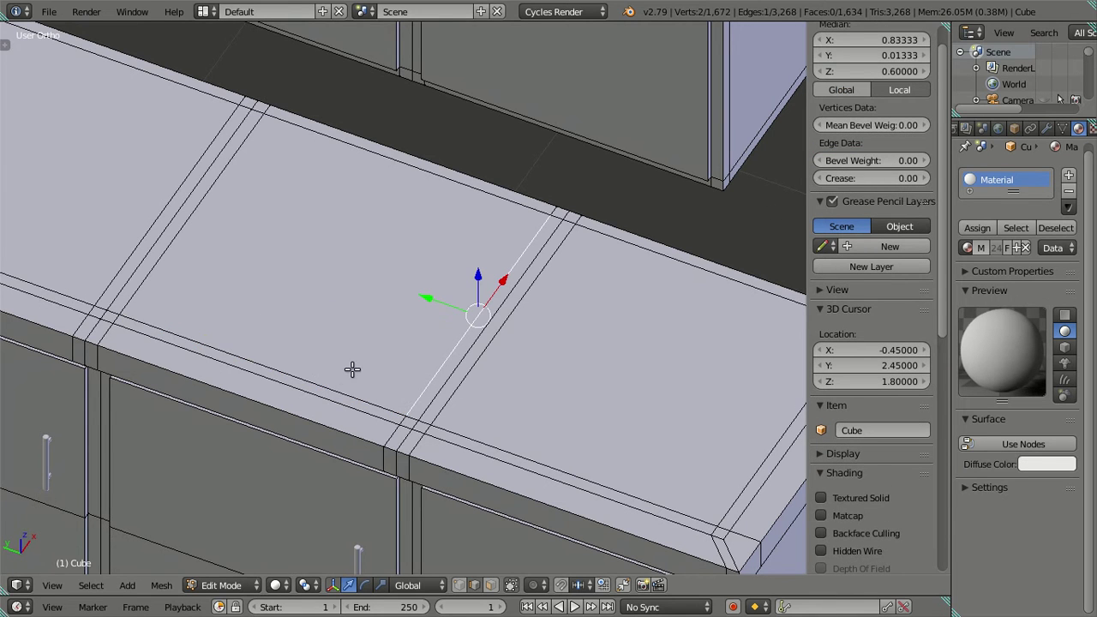
Duplicate the selected countertop panel in place with Shift+D, cancelling the move
scroll(46, 286, "down", 3)
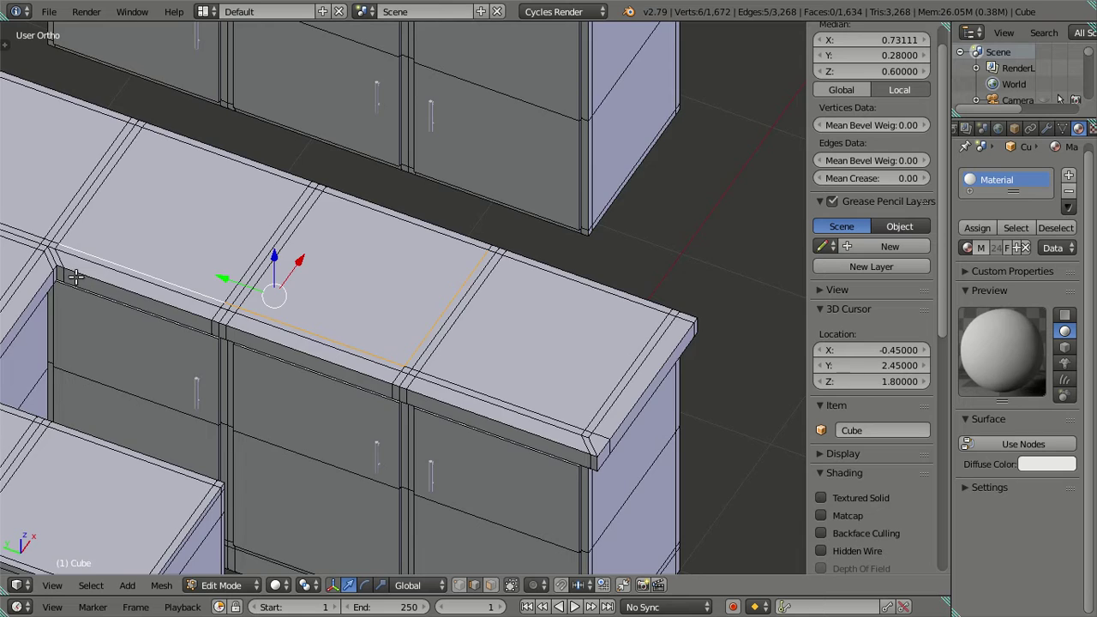
middle_click_drag(46, 286, 195, 330, "shift")
scroll(195, 331, "up", 3)
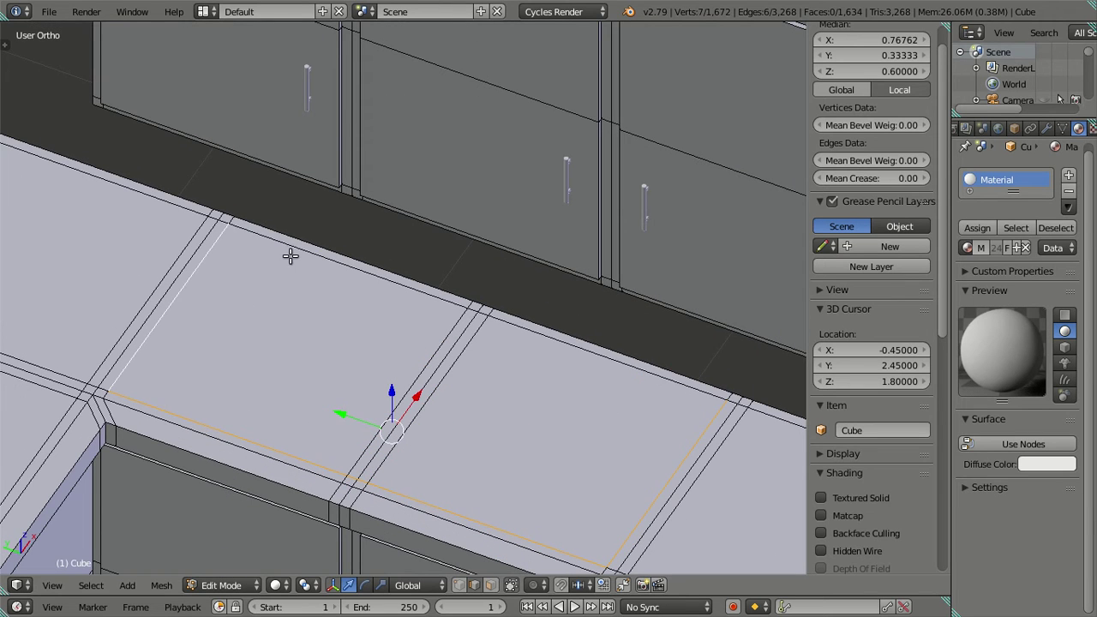
scroll(605, 372, "down", 2)
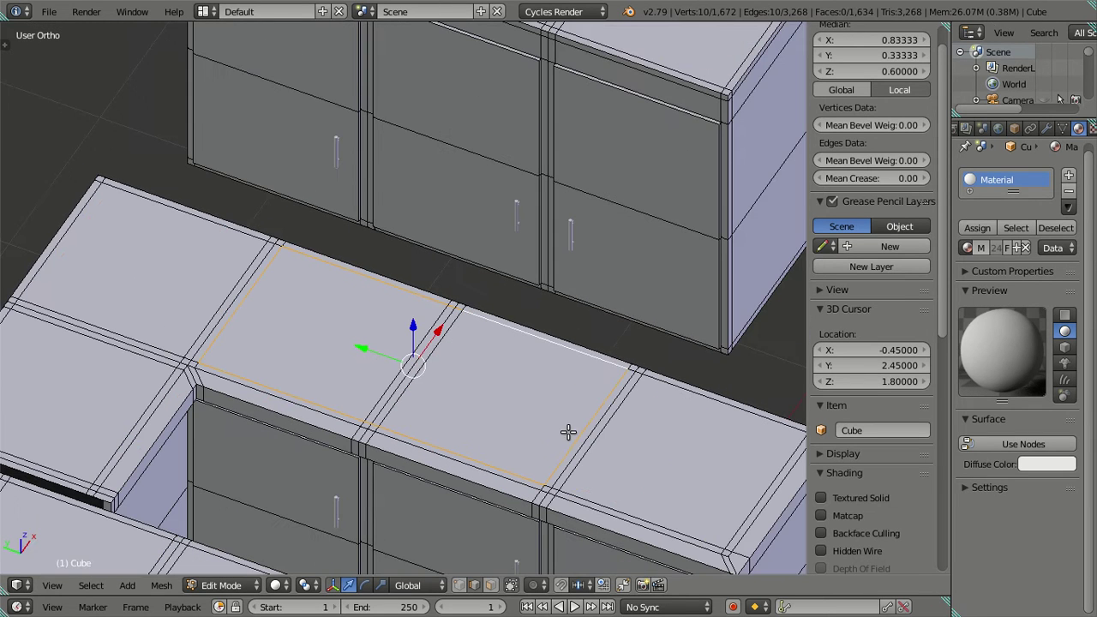
key("shift+d")
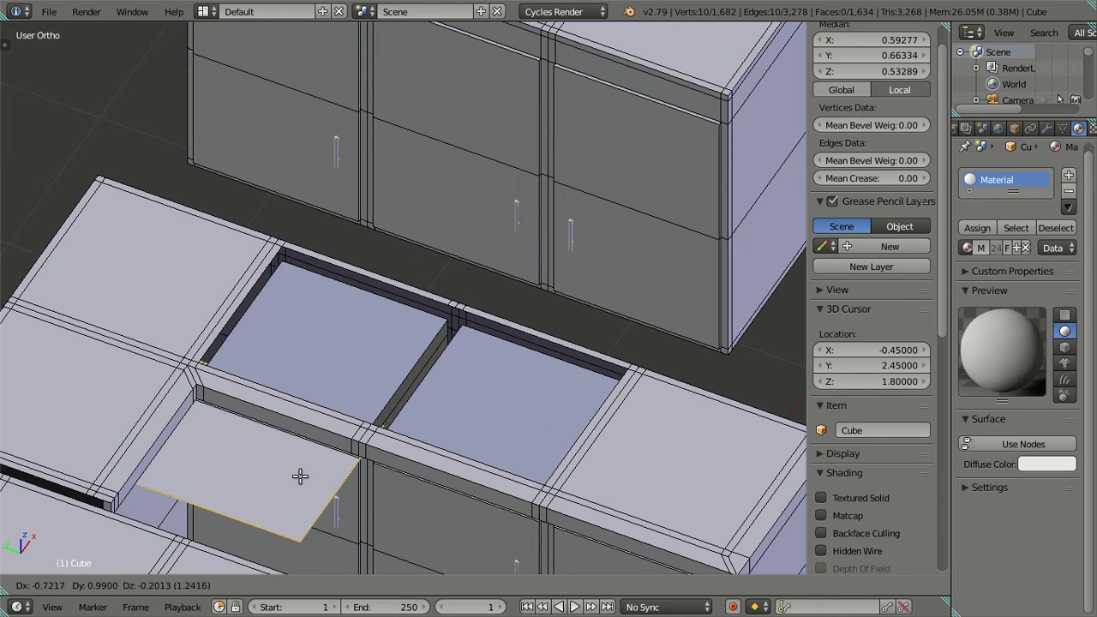
key("Escape")
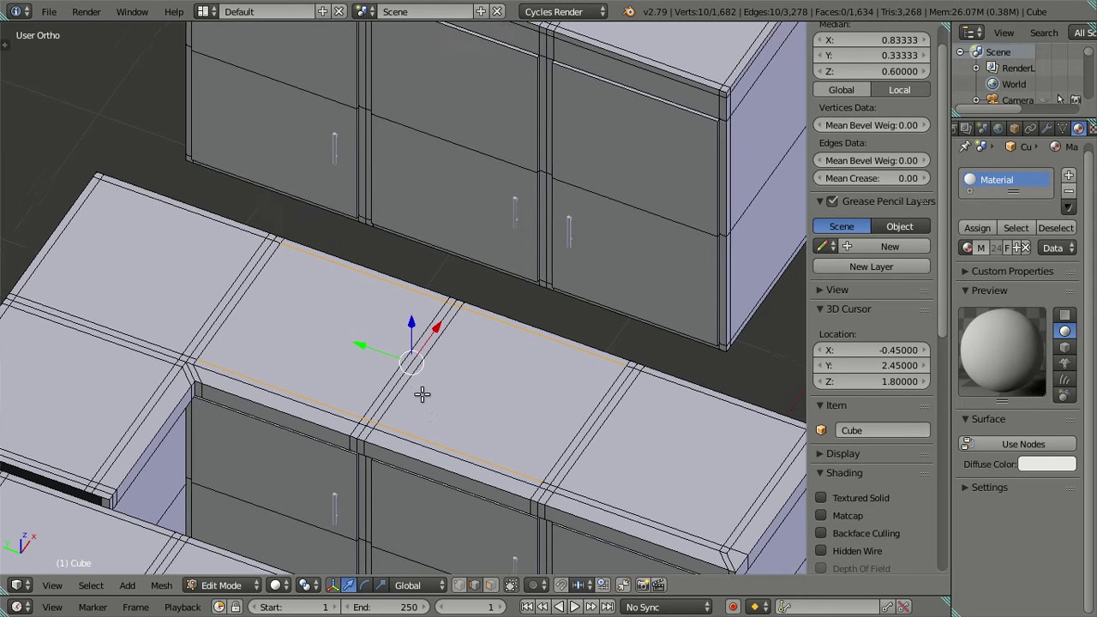
Deselect everything and select an edge on the front of the counter opening
middle_click_drag(420, 392, 396, 368, "shift")
key("a")
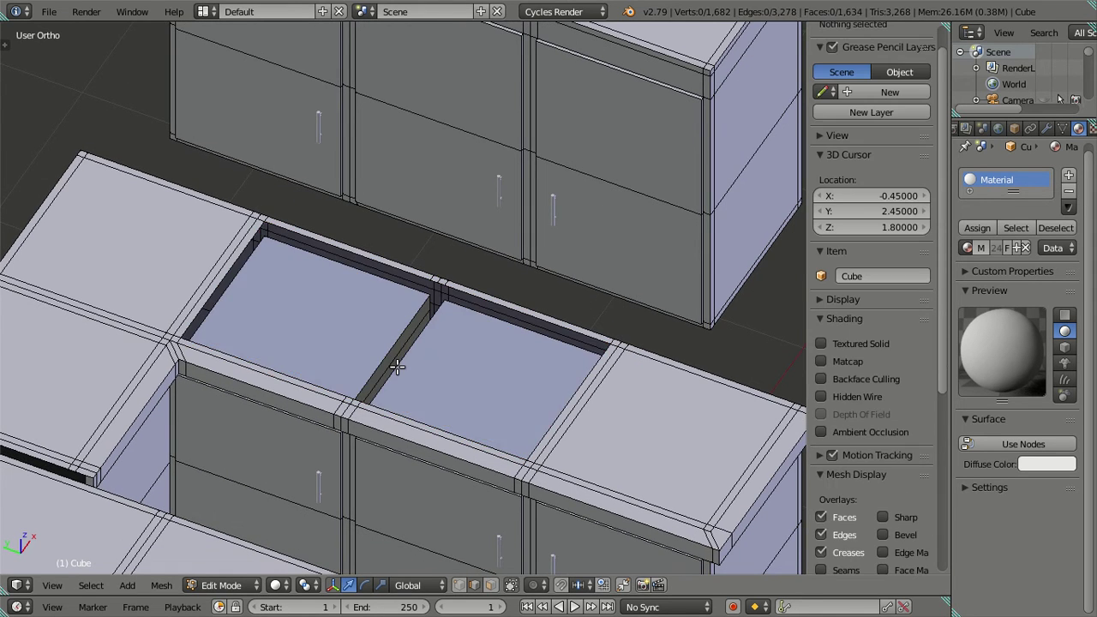
scroll(399, 362, "up", 3)
mouse_move(451, 391)
middle_mouse_down()
mouse_move(428, 340)
mouse_move(460, 419)
middle_mouse_up()
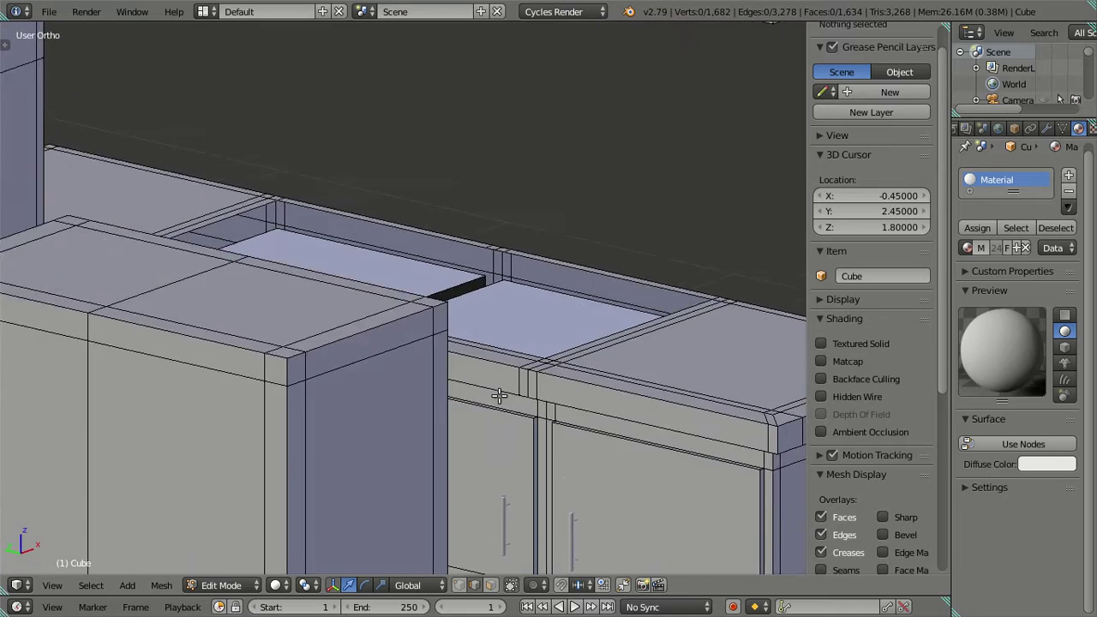
scroll(460, 419, "up", 2)
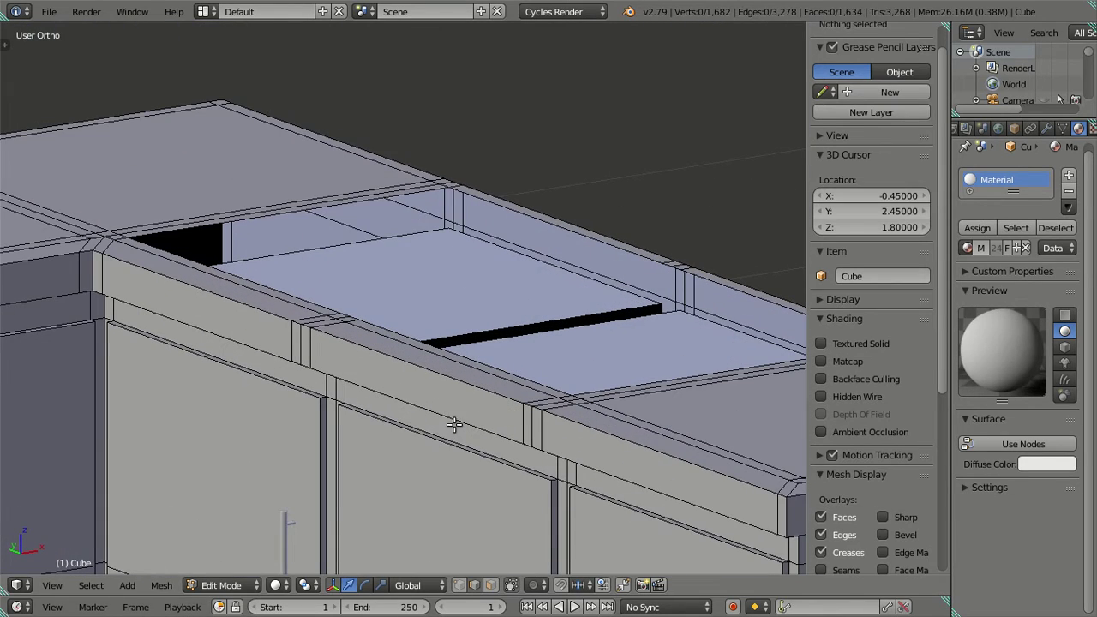
right_click(437, 432)
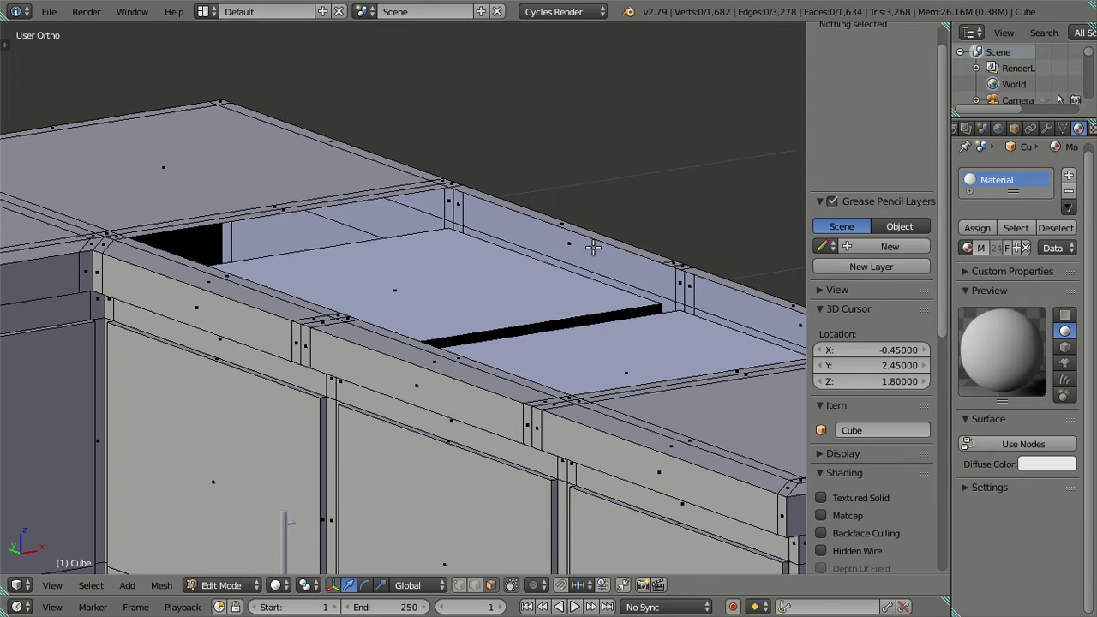
Select the two recessed faces inside the opening to inspect them, then deselect
right_click(583, 274)
right_click(597, 352, "shift")
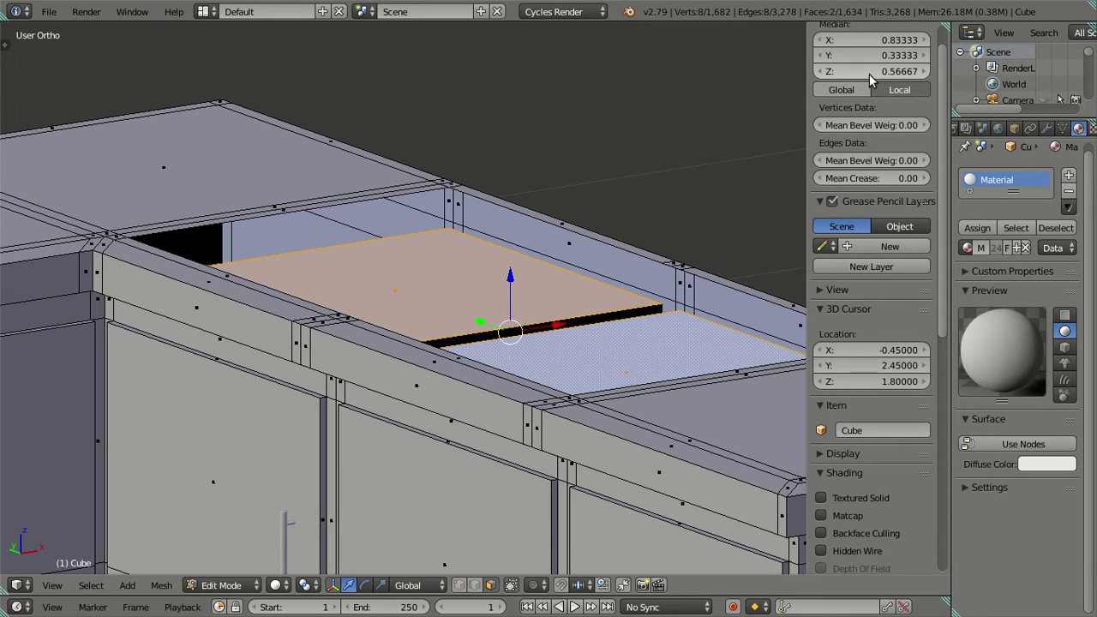
scroll(617, 203, "down", 3)
key("a")
Look at the opening from a lower angle, select its right face, then clear the selection
mouse_move(616, 203)
middle_mouse_down()
mouse_move(548, 343)
mouse_move(395, 322)
mouse_move(484, 340)
middle_mouse_up()
scroll(529, 360, "up", 3)
scroll(485, 334, "down", 3)
mouse_move(534, 448)
middle_mouse_down()
mouse_move(494, 412)
mouse_move(526, 453)
mouse_move(597, 465)
mouse_move(509, 440)
middle_mouse_up()
scroll(505, 429, "down", 2)
scroll(597, 465, "up", 2)
scroll(597, 482, "down", 3)
scroll(487, 427, "up", 2)
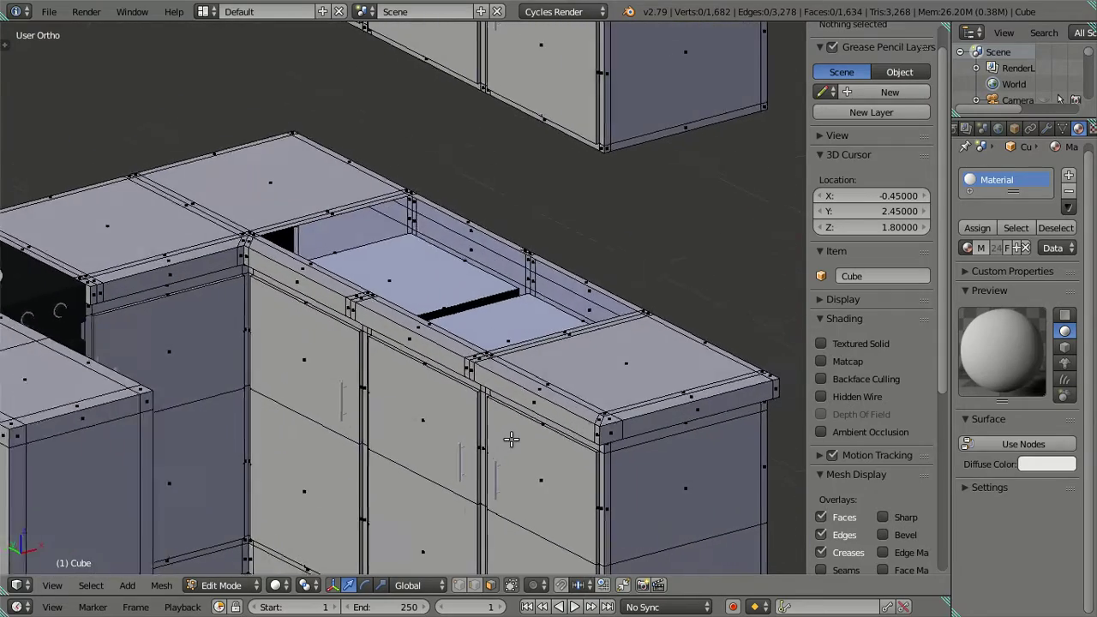
scroll(384, 329, "up", 1)
middle_click_drag(384, 329, 402, 317)
right_click(406, 319)
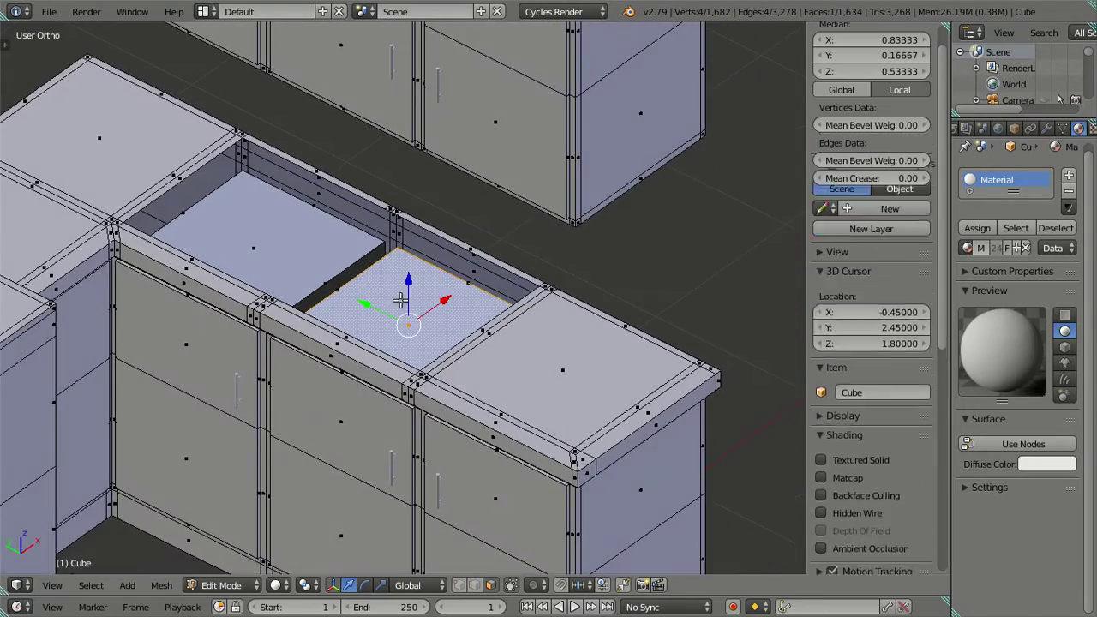
key("a")
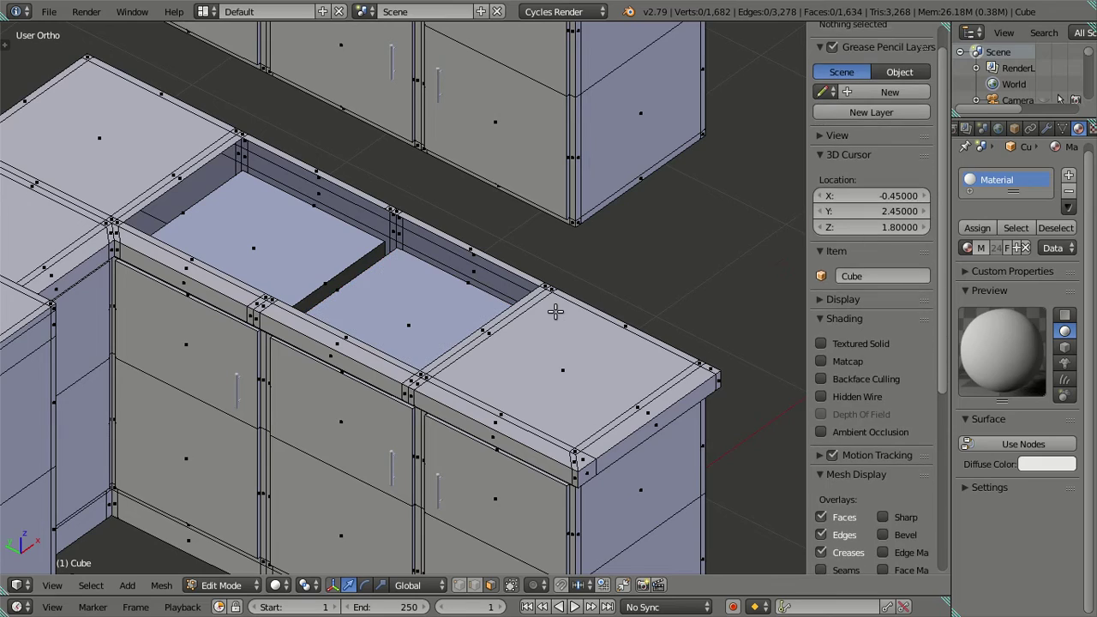
Restore the hidden face over the sink opening and deselect it
key("ctrl+z")
mouse_move(555, 312)
middle_mouse_down()
mouse_move(492, 303)
mouse_move(445, 323)
mouse_move(463, 367)
middle_mouse_up()
key("a")
scroll(451, 309, "up", 2)
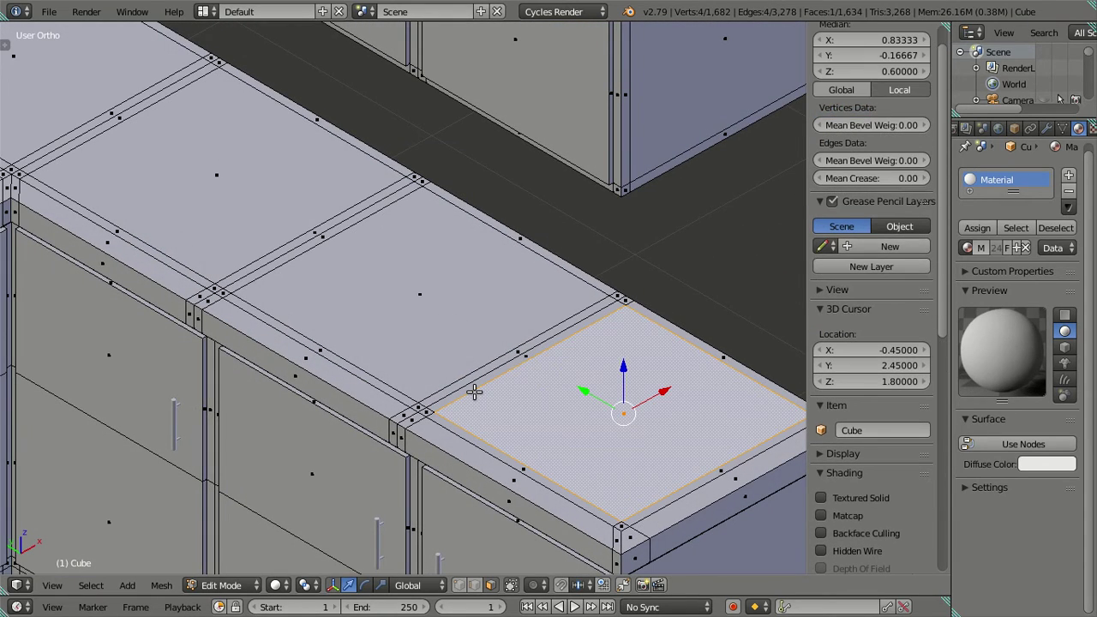
Hide the countertop mesh and the three door panels to expose the lower plane
key("l")
key("h")
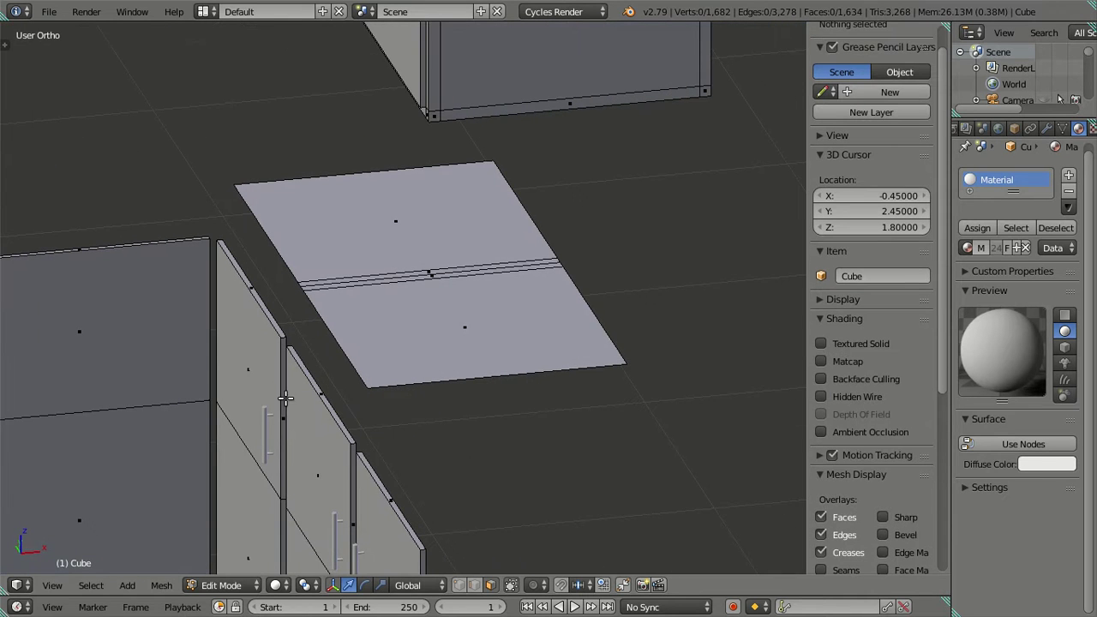
key("l")
key("l")
key("l")
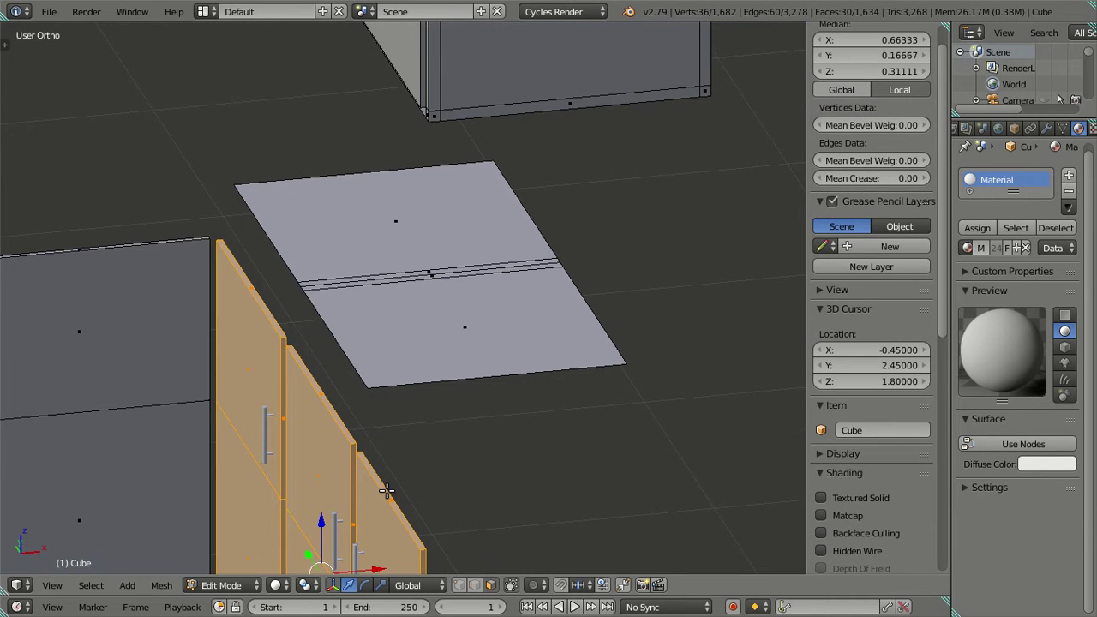
key("h")
scroll(404, 379, "up", 3)
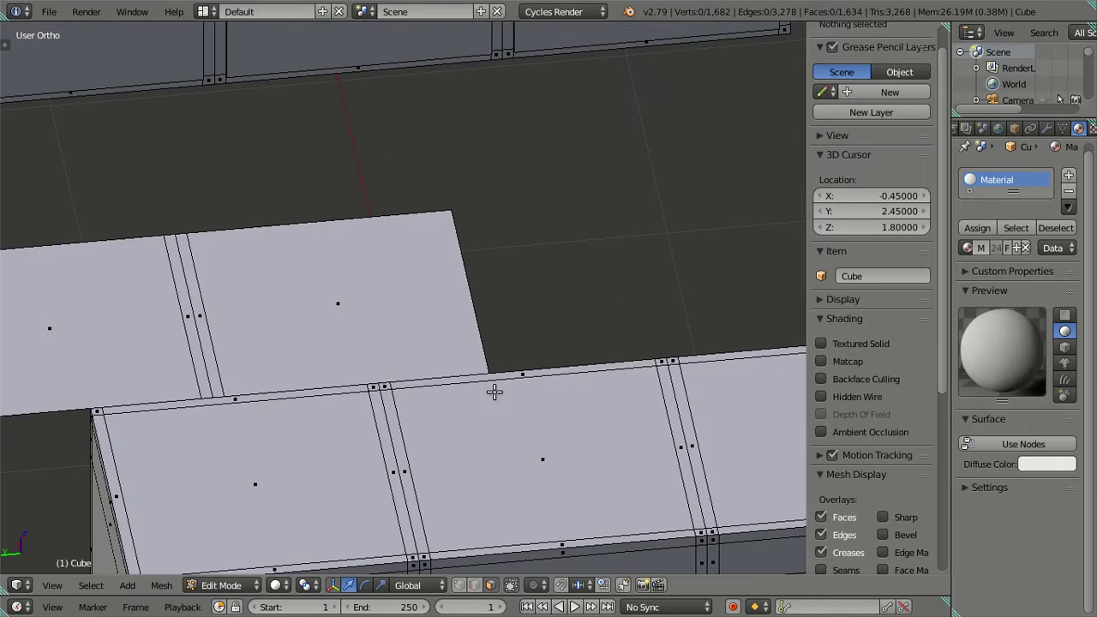
scroll(478, 402, "down", 3)
Switch to edge select mode and dissolve the two parallel edges on the plane
key("ctrl+Tab")
left_click(356, 407)
right_click(266, 265)
right_click(231, 253, "shift")
key("x")
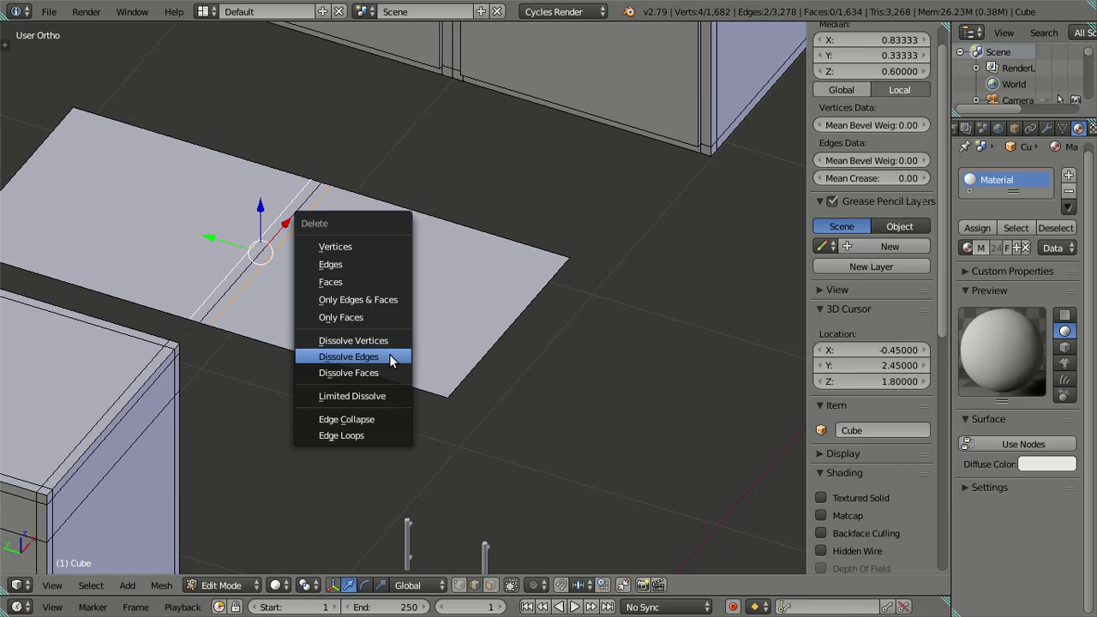
left_click(389, 354)
Select the upper cabinet, tall cabinet and small door geometry, then clear the selection
scroll(422, 202, "down", 4)
mouse_move(422, 202)
middle_mouse_down()
mouse_move(411, 173)
mouse_move(135, 343)
mouse_move(140, 379)
middle_mouse_up()
scroll(435, 104, "down", 3)
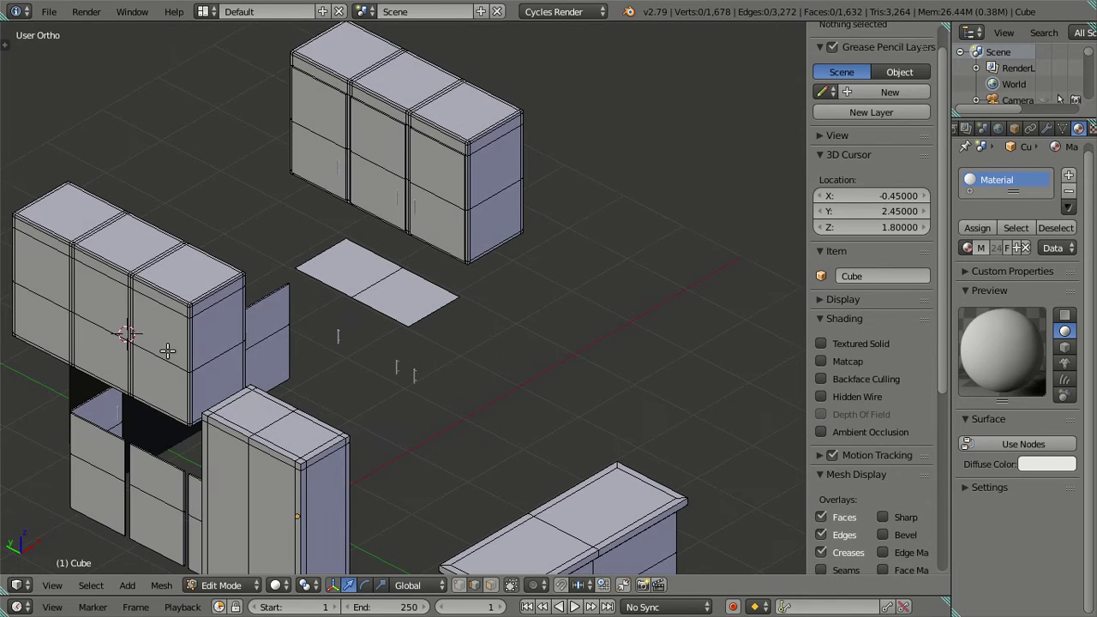
scroll(167, 351, "down", 2)
key("l")
key("l")
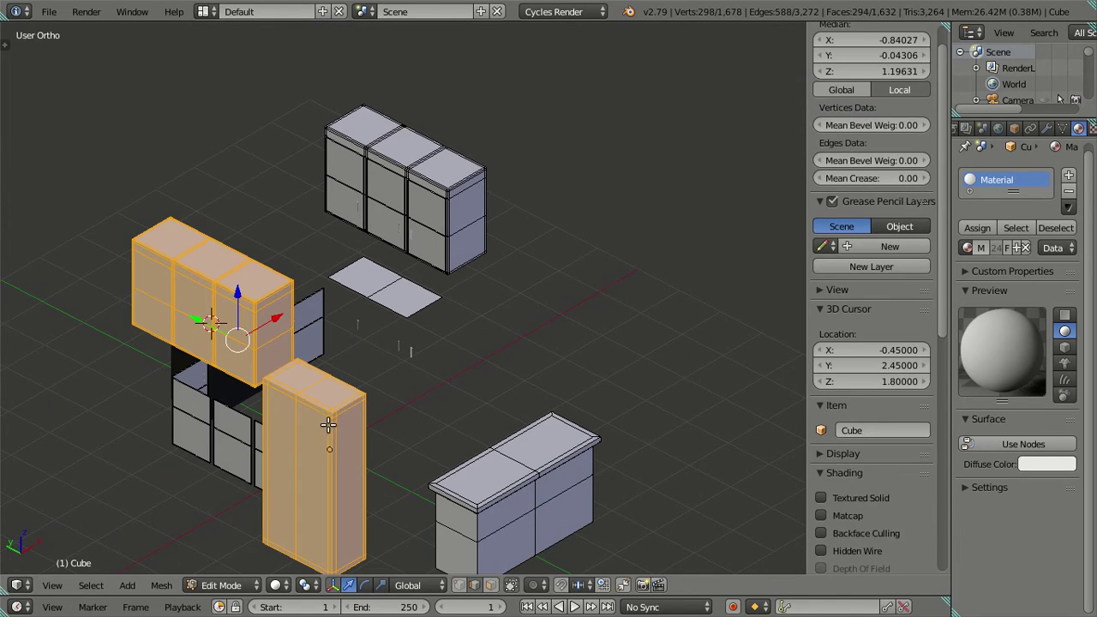
key("l")
key("l")
mouse_move(377, 430)
middle_mouse_down()
mouse_move(296, 431)
mouse_move(367, 440)
middle_mouse_up()
scroll(380, 366, "up", 1)
scroll(367, 282, "up", 1)
key("a")
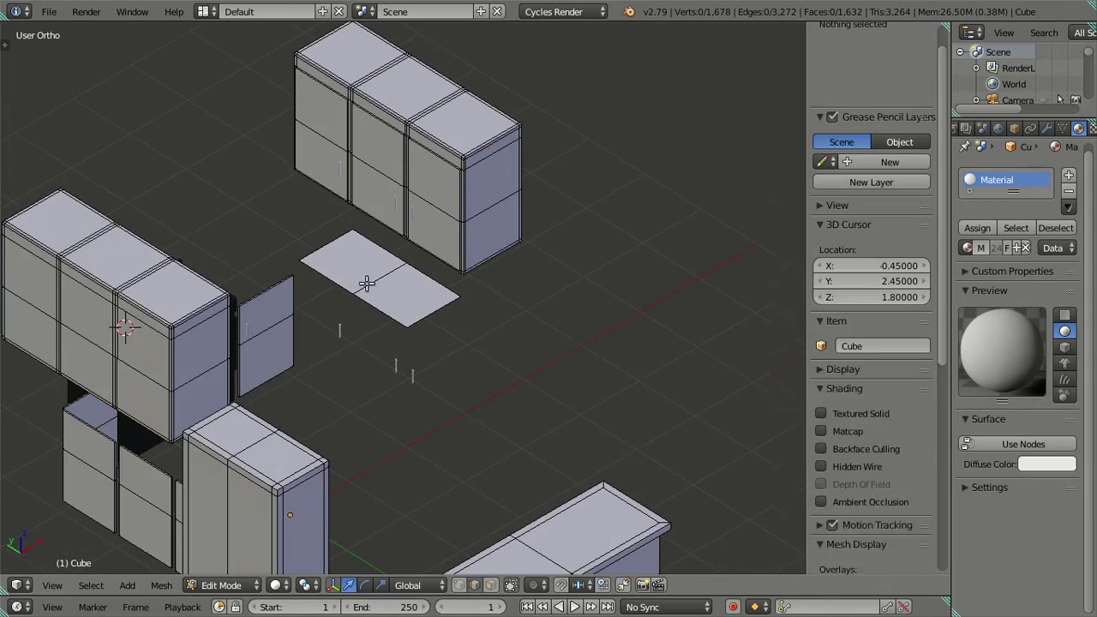
Zoom in, select the edges around the plane's right face, then deselect them
scroll(367, 257, "up", 2)
scroll(401, 284, "up", 1)
scroll(401, 283, "up", 1)
scroll(372, 314, "up", 1)
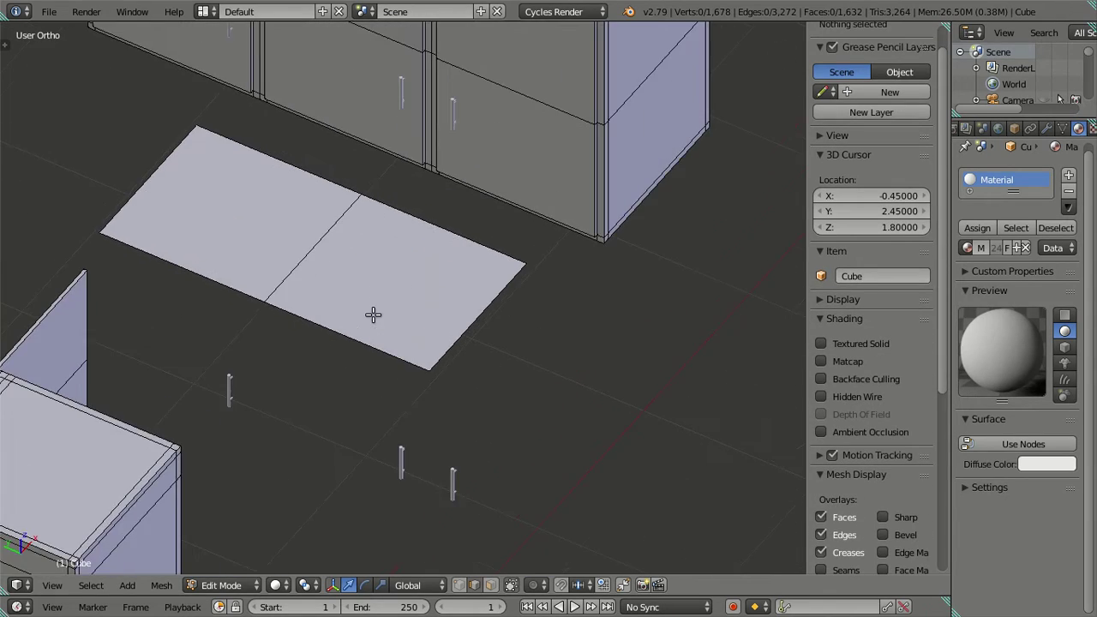
scroll(377, 320, "up", 1)
scroll(382, 322, "up", 1)
scroll(426, 335, "up", 2)
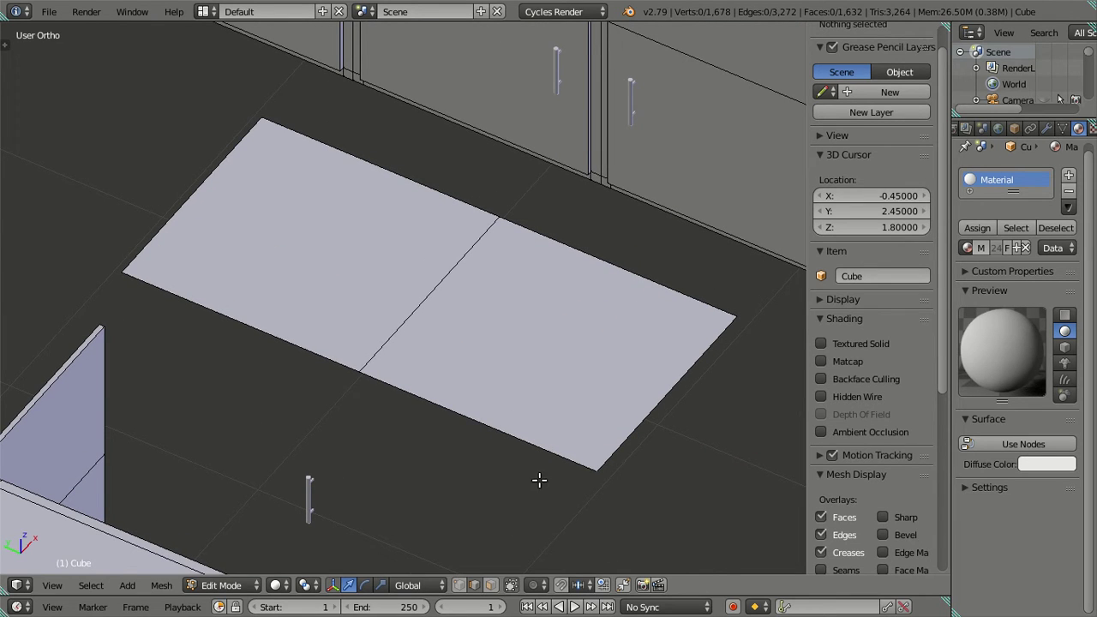
right_click(539, 448)
right_click(656, 413, "shift")
right_click(430, 305, "shift")
right_click(544, 265, "shift")
key("a")
Select the whole plane and separate it into its own object with P > Selection
mouse_move(577, 303)
middle_mouse_down()
mouse_move(544, 406)
mouse_move(520, 379)
mouse_move(479, 379)
middle_mouse_up()
right_click(421, 311)
key("ctrl+l")
key("p")
left_click(421, 312)
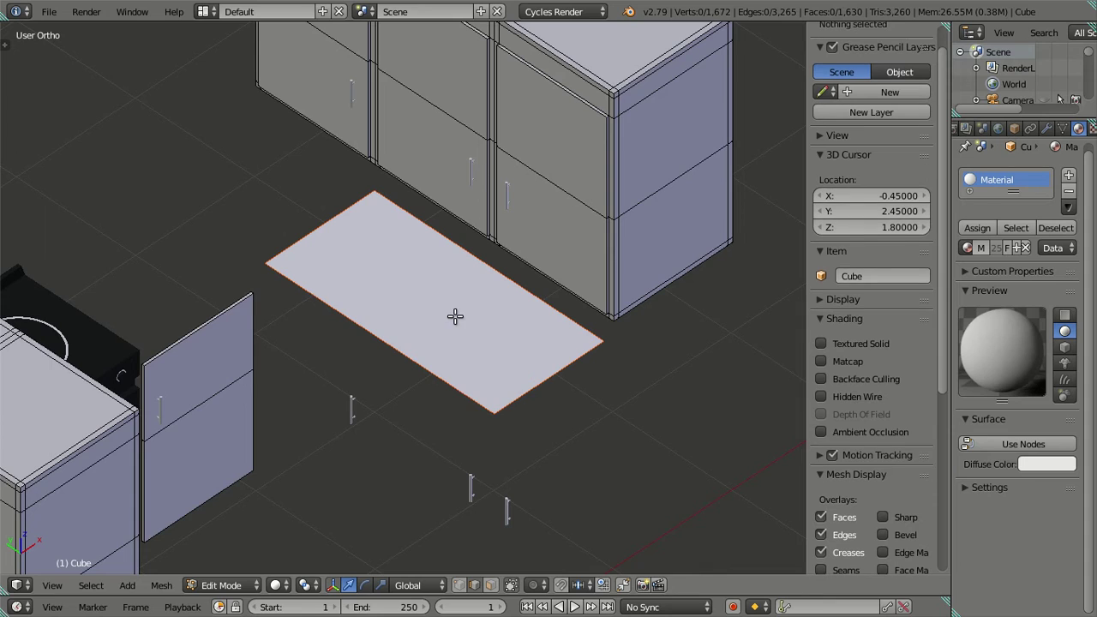
Toggle between Object and Edit Mode and unhide the hidden geometry with Alt+H
scroll(539, 300, "down", 3)
middle_click_drag(539, 323, 516, 274)
scroll(510, 283, "up", 4)
key("Tab")
key("Tab")
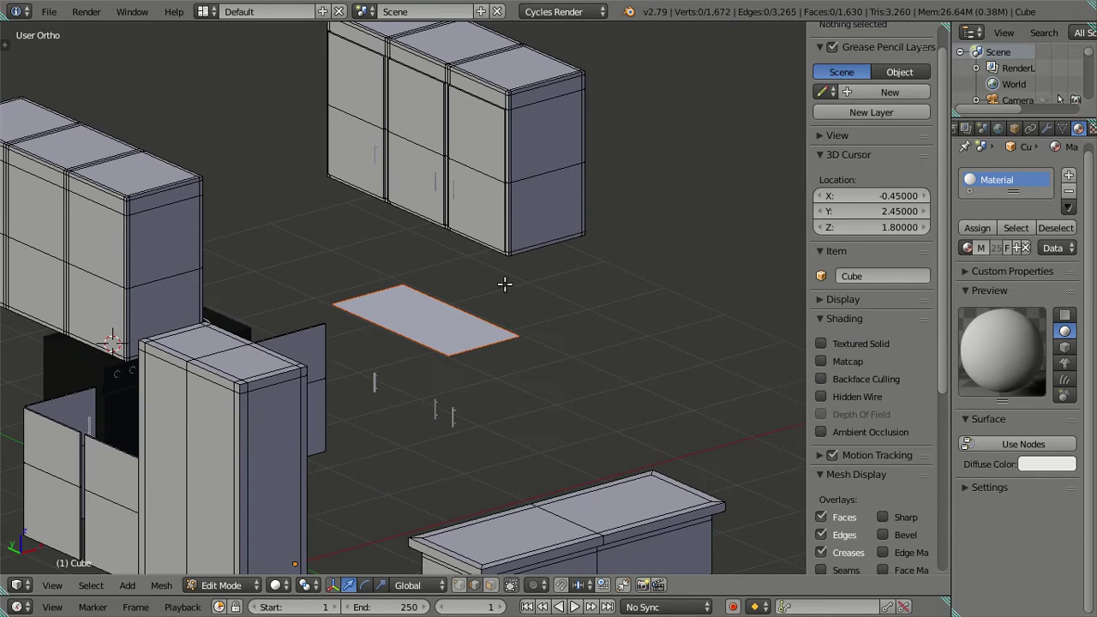
key("alt+h")
key("Tab")
In wireframe view, select Cube.015 and move it to an empty layer
key("z")
right_click(484, 356)
middle_click_drag(505, 355, 524, 346)
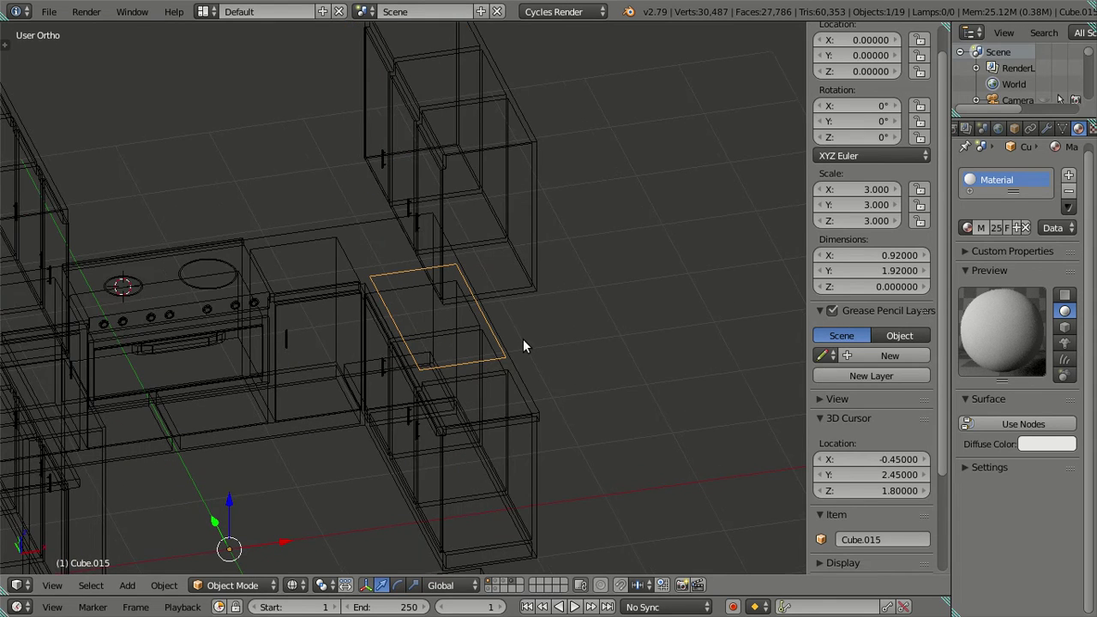
key("m")
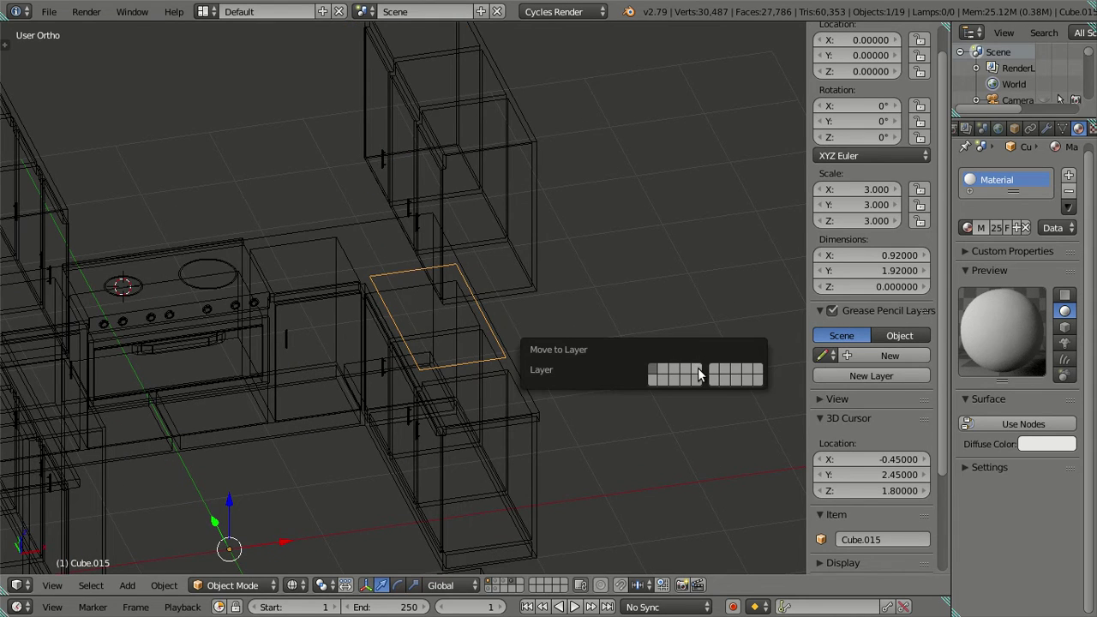
left_click(699, 374)
Return to solid shading and display only the layer holding Cube.015
key("z")
scroll(429, 338, "up", 2)
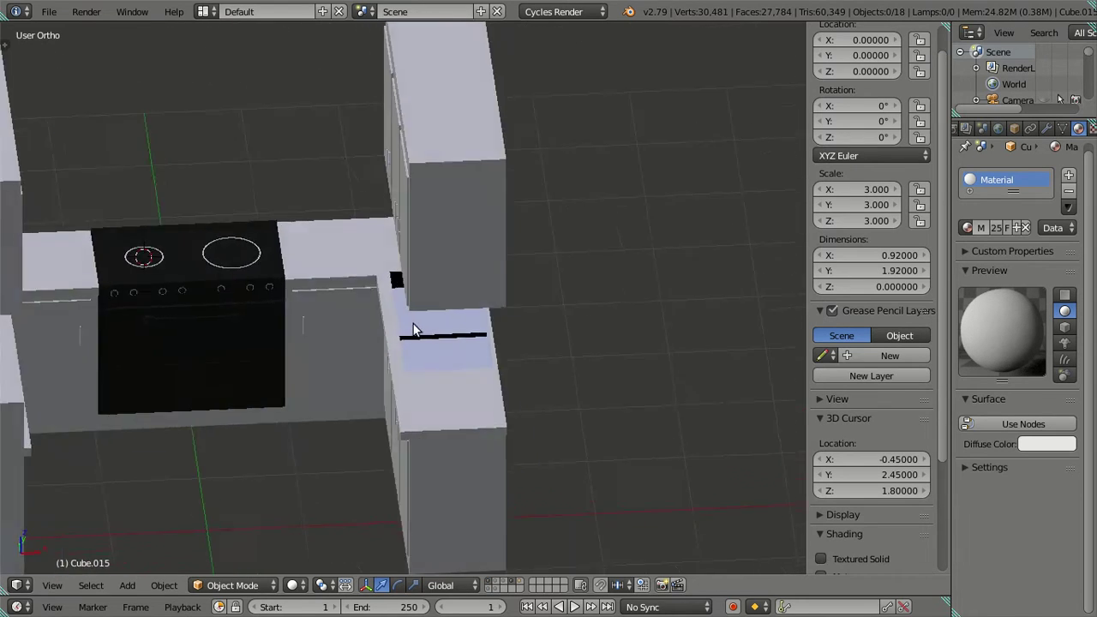
middle_click_drag(413, 330, 441, 314)
scroll(500, 351, "up", 2)
middle_click_drag(499, 350, 289, 325)
scroll(365, 340, "up", 2)
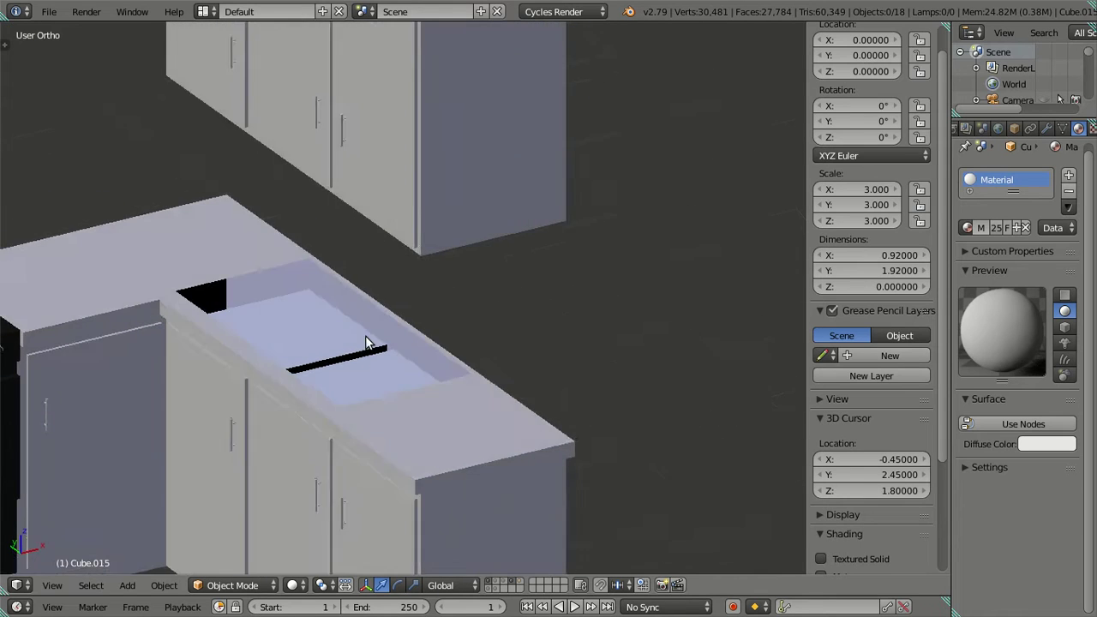
middle_click_drag(365, 341, 353, 342)
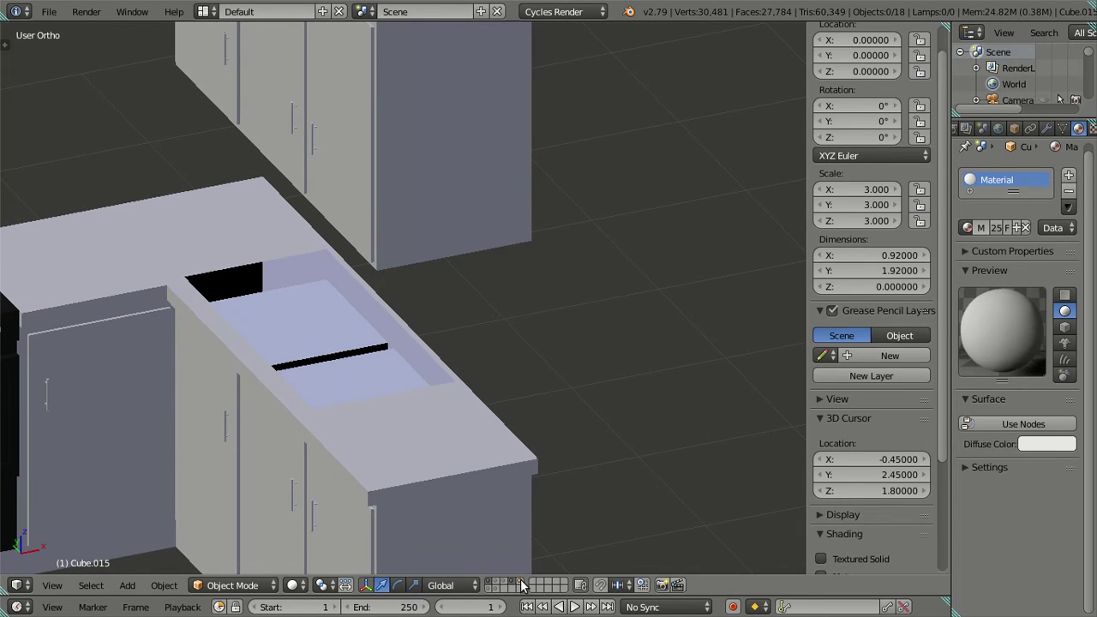
left_click(522, 585)
mouse_move(455, 428)
middle_mouse_down()
mouse_move(395, 422)
mouse_move(480, 373)
middle_mouse_up()
Enter Edit Mode on the plane and frame it in top-down wireframe view
scroll(471, 377, "up", 2)
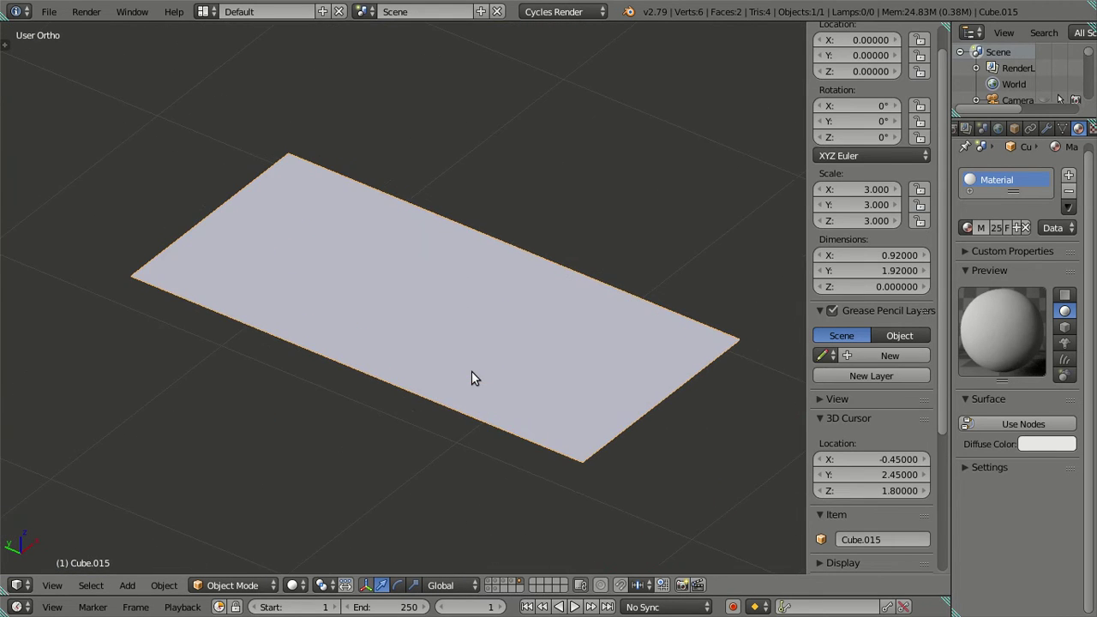
key("Tab")
mouse_move(485, 448)
middle_mouse_down()
mouse_move(526, 425)
mouse_move(539, 502)
mouse_move(497, 432)
middle_mouse_up()
key("KP_7")
key("z")
middle_click_drag(472, 363, 502, 282, "shift")
scroll(502, 282, "down", 1)
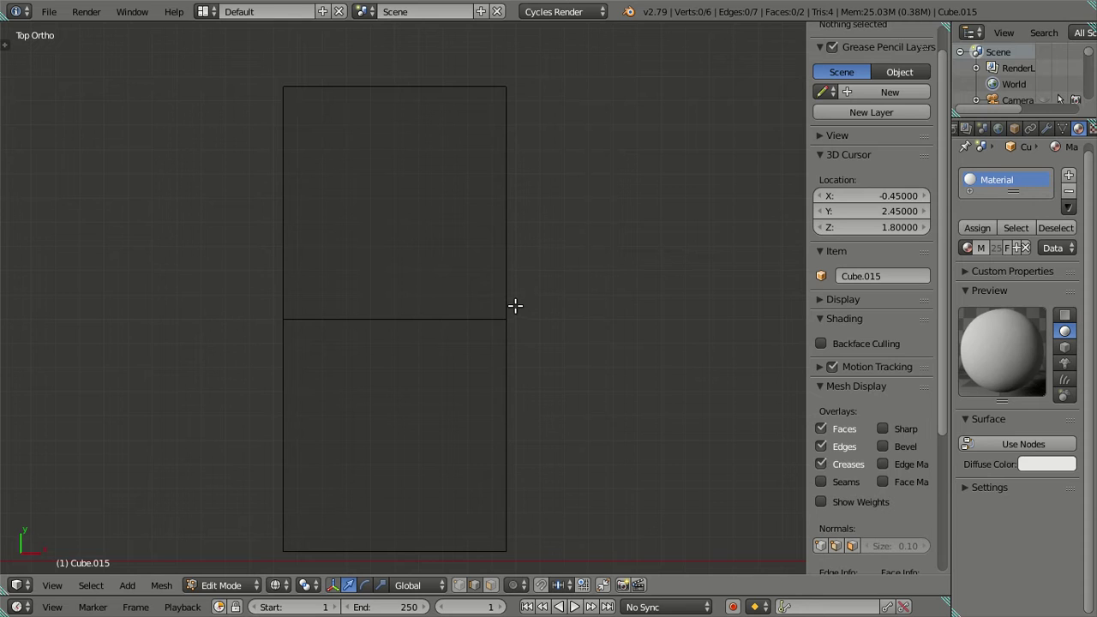
key("ctrl+r")
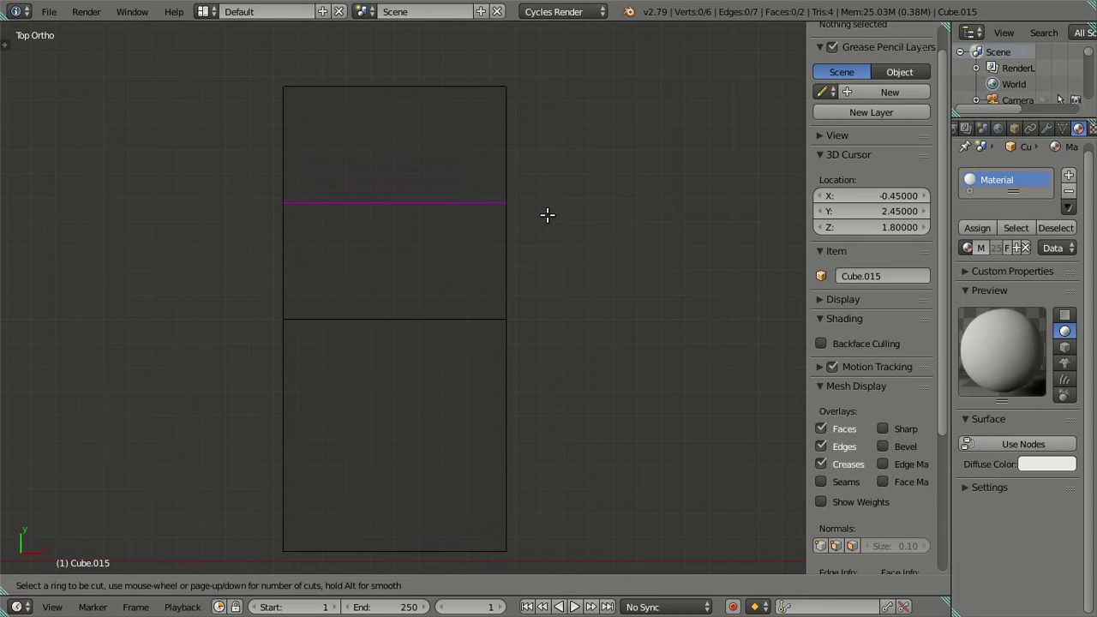
right_click(548, 216)
mouse_move(548, 220)
middle_mouse_down("shift")
mouse_move(575, 303)
mouse_move(550, 327)
middle_mouse_up("shift")
scroll(569, 303, "up", 2)
scroll(567, 304, "up", 1)
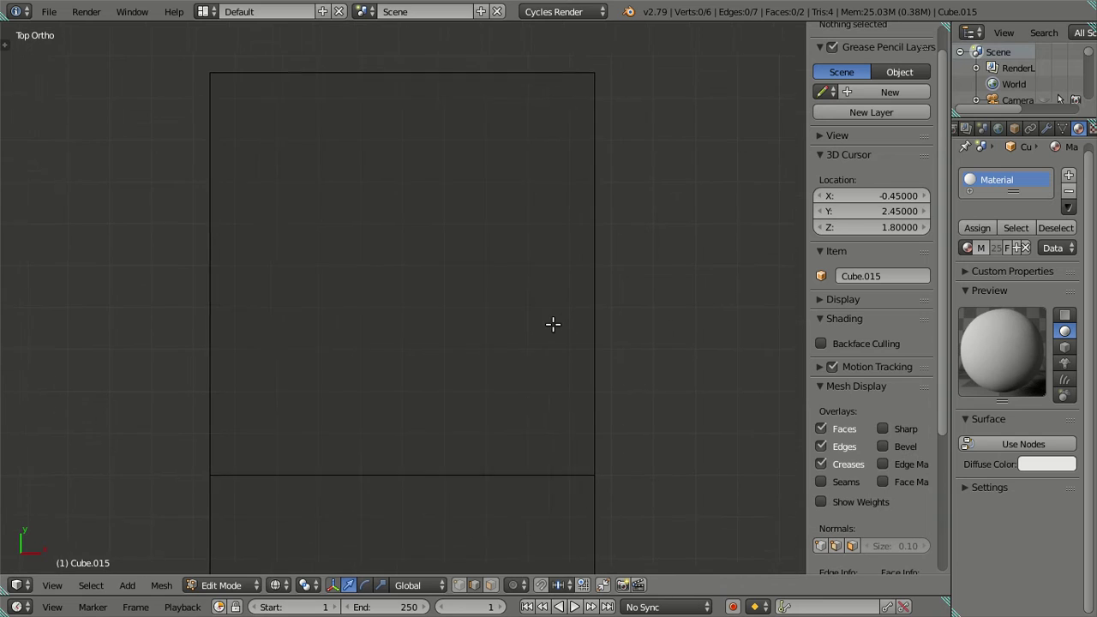
scroll(608, 215, "up", 1)
scroll(577, 274, "up", 1)
scroll(577, 274, "up", 1)
mouse_move(558, 286)
middle_mouse_down("shift")
mouse_move(392, 449)
mouse_move(415, 433)
middle_mouse_up("shift")
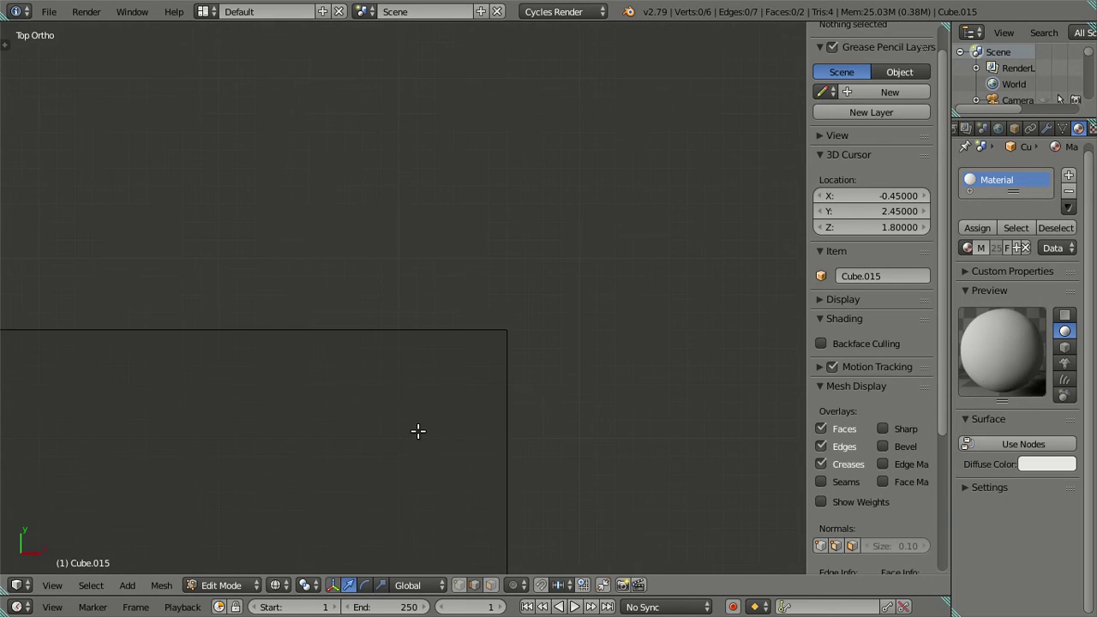
scroll(551, 460, "down", 1)
middle_click_drag(550, 460, 543, 338, "shift")
scroll(539, 357, "up", 2)
scroll(489, 369, "down", 2)
middle_click_drag(489, 369, 483, 309, "shift")
scroll(485, 312, "down", 1)
Insert 47 edge loops, keep the loops nearest the end, and dissolve the rest
key("ctrl+r")
scroll(514, 352, "up", 8)
scroll(538, 353, "up", 3)
scroll(539, 350, "up", 2)
scroll(478, 334, "up", 2)
scroll(478, 334, "down", 1)
scroll(478, 334, "up", 4)
scroll(478, 334, "up", 3)
scroll(478, 334, "up", 1)
scroll(478, 334, "up", 1)
scroll(478, 335, "up", 3)
scroll(478, 335, "up", 2)
scroll(478, 335, "up", 2)
scroll(478, 335, "up", 3)
scroll(478, 335, "up", 1)
scroll(478, 335, "up", 2)
scroll(478, 334, "up", 4)
scroll(478, 335, "up", 4)
scroll(478, 335, "up", 1)
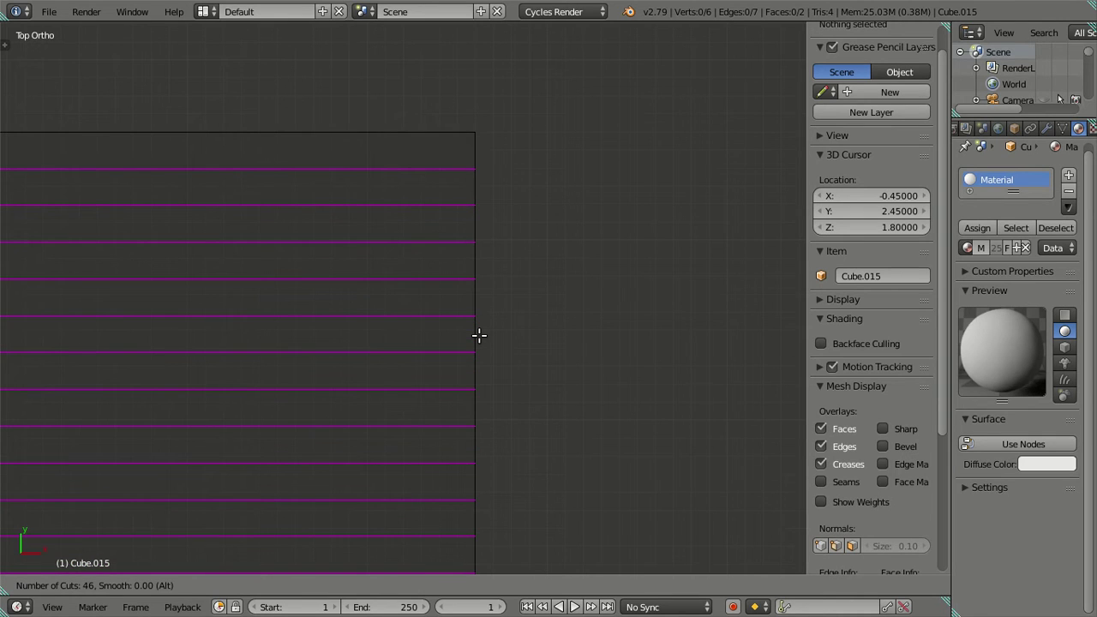
scroll(478, 335, "up", 1)
left_click(478, 335)
right_click(478, 335)
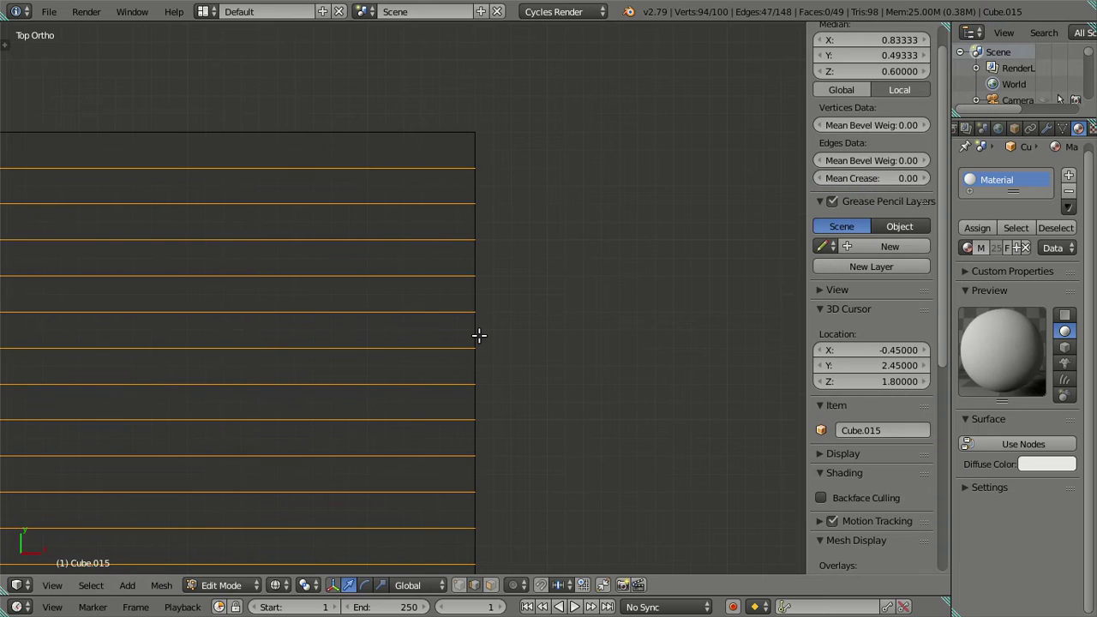
right_click(431, 238, "shift")
right_click(442, 416, "shift")
scroll(442, 419, "down", 5)
scroll(427, 420, "down", 3)
middle_click_drag(426, 420, 477, 304, "shift")
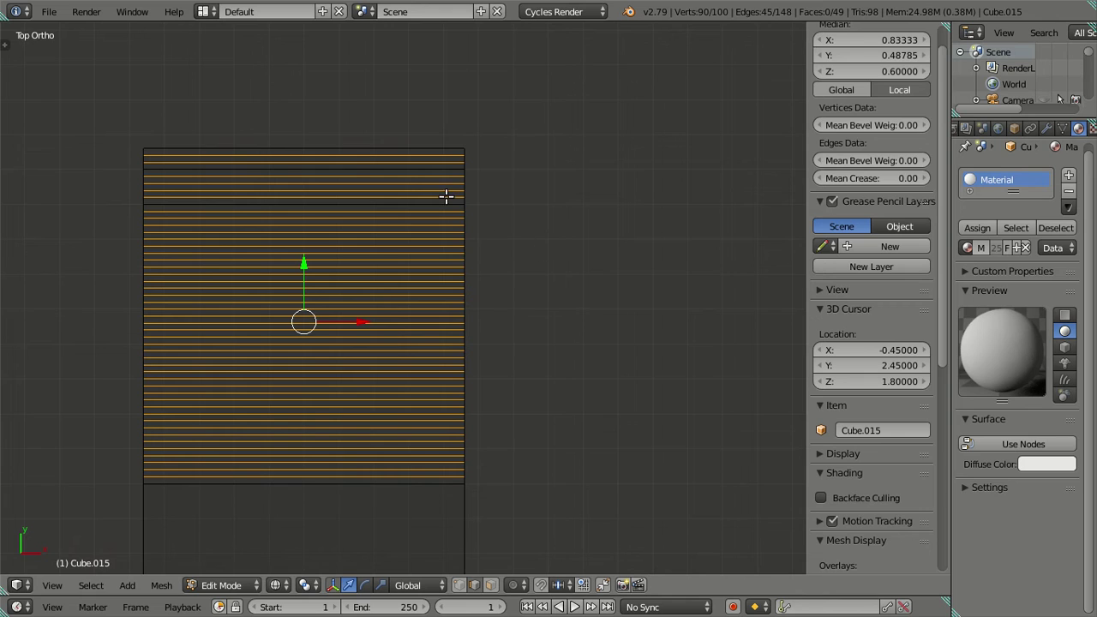
right_click(509, 197, "shift")
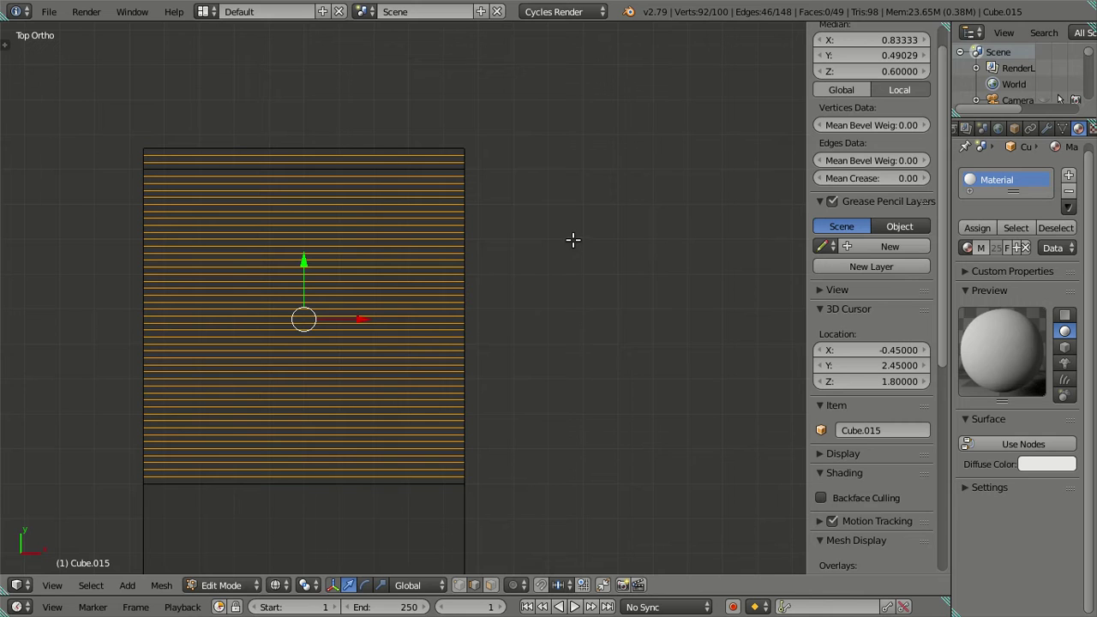
key("x")
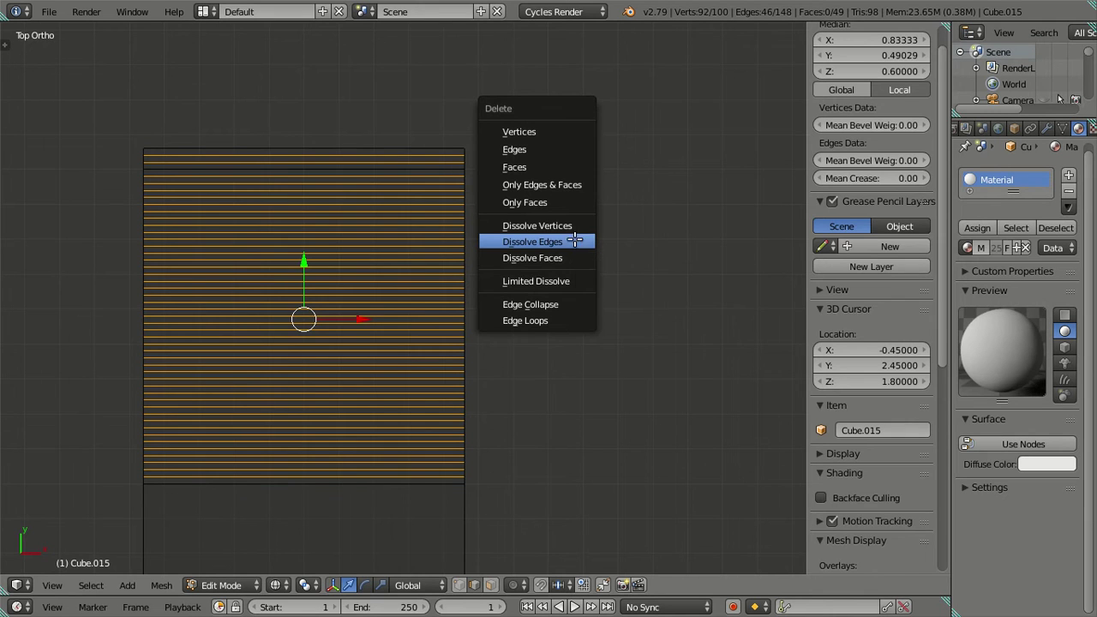
left_click(573, 240)
Add another 47 edge loops at the other end, dissolve the extras, and check in solid shading
scroll(510, 182, "up", 2)
scroll(480, 240, "down", 1)
scroll(462, 310, "up", 1)
scroll(463, 308, "down", 1)
scroll(461, 360, "down", 3)
middle_click_drag(460, 406, 480, 157, "shift")
scroll(472, 323, "up", 3)
scroll(472, 326, "up", 3)
scroll(525, 320, "up", 1)
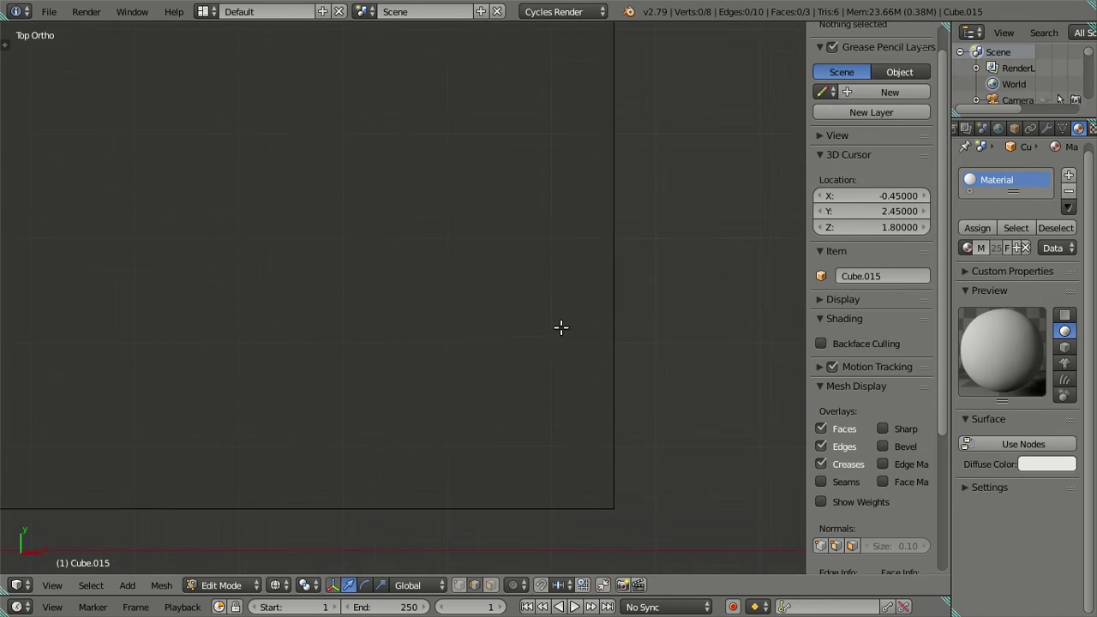
scroll(614, 282, "up", 1)
scroll(545, 265, "down", 1)
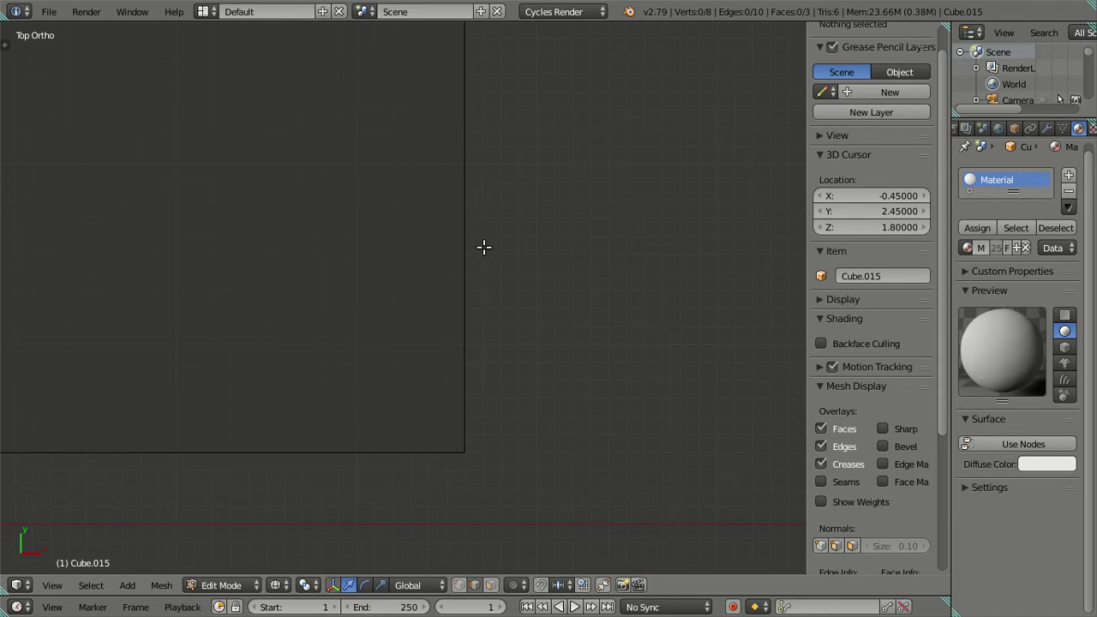
key("ctrl+r")
scroll(477, 248, "up", 10)
scroll(475, 246, "up", 7)
scroll(476, 246, "up", 8)
scroll(475, 245, "up", 8)
scroll(476, 246, "up", 6)
scroll(476, 246, "up", 2)
scroll(476, 245, "up", 3)
scroll(476, 245, "up", 2)
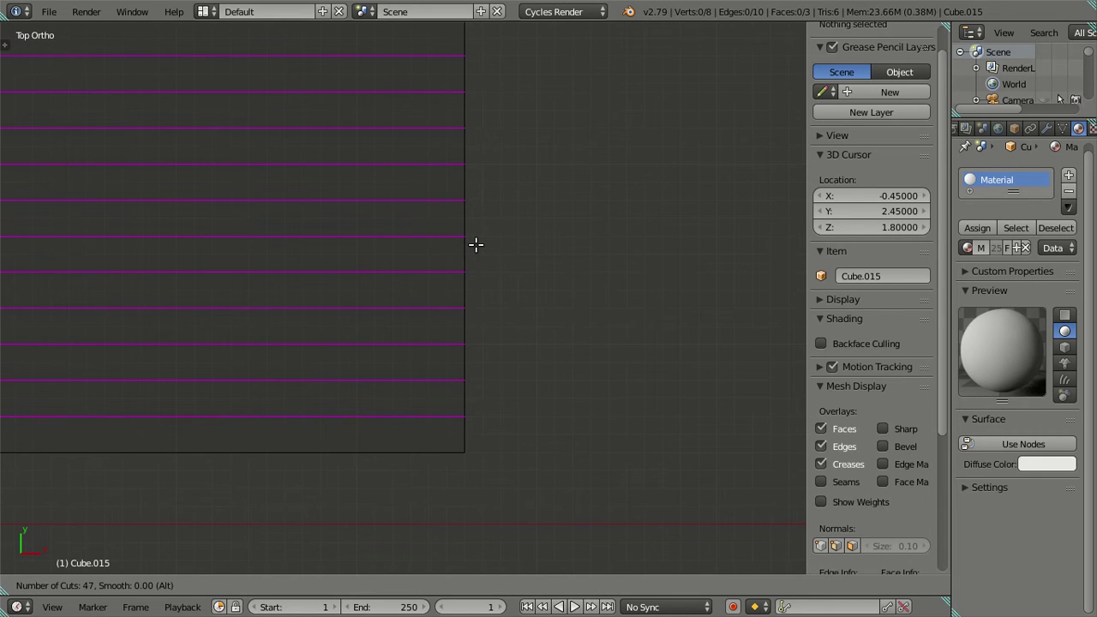
left_click(475, 245)
right_click(463, 274)
key("x")
left_click(548, 377)
scroll(394, 308, "down", 5)
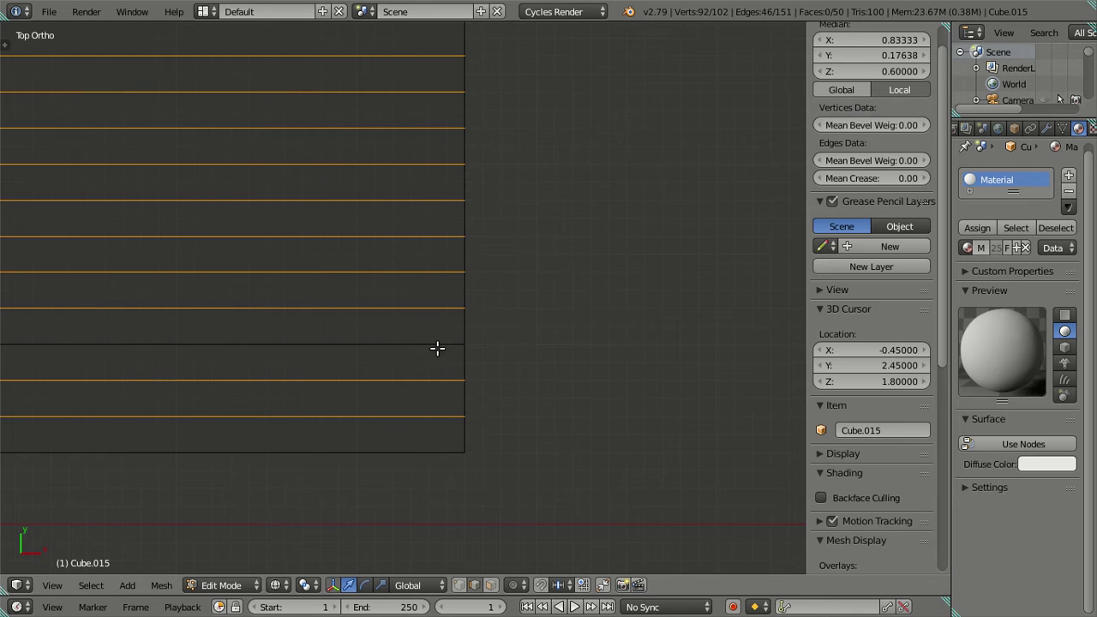
key("z")
scroll(394, 308, "down", 5)
scroll(386, 296, "down", 4)
middle_click_drag(372, 223, 421, 330, "shift")
scroll(419, 333, "up", 2)
Return to wireframe and frame the plane's side corner
key("z")
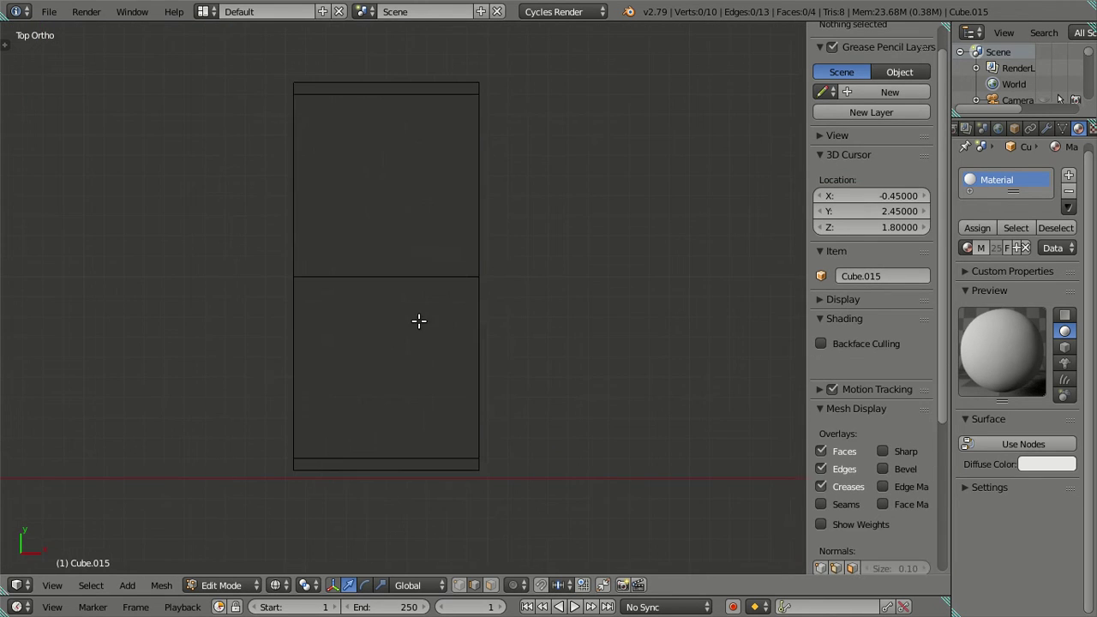
scroll(419, 321, "up", 2)
middle_click_drag(431, 280, 475, 428, "shift")
scroll(450, 229, "up", 3)
mouse_move(450, 229)
middle_mouse_down("shift")
mouse_move(341, 355)
mouse_move(428, 299)
mouse_move(340, 445)
middle_mouse_up("shift")
scroll(428, 299, "up", 1)
scroll(347, 403, "up", 7)
middle_click_drag(355, 357, 423, 252, "shift")
scroll(372, 225, "down", 1)
scroll(372, 225, "down", 1)
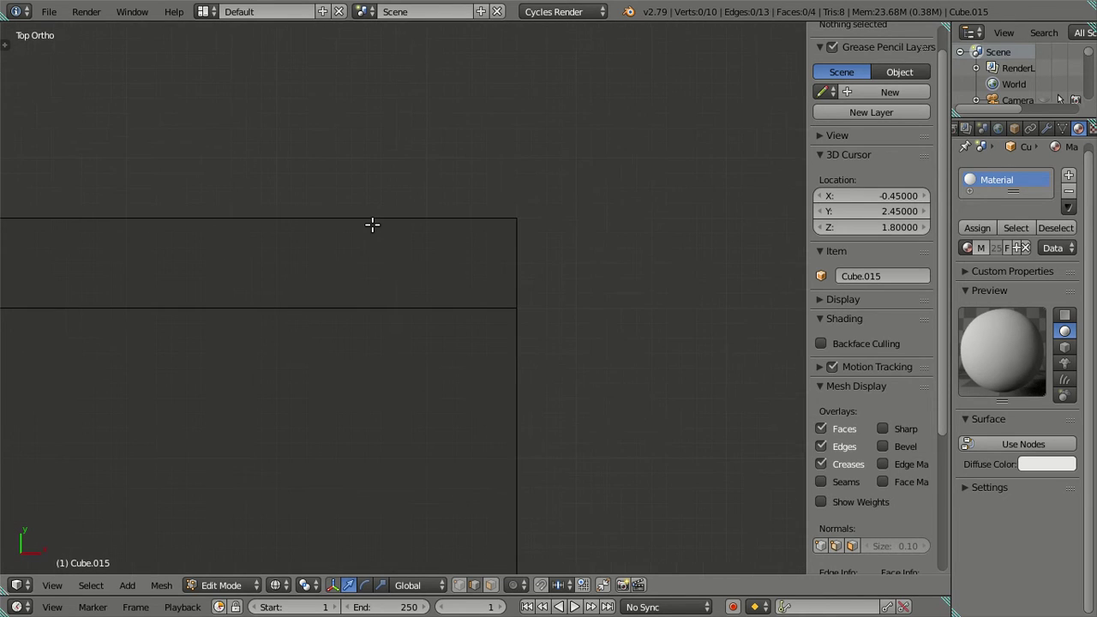
scroll(359, 215, "up", 1)
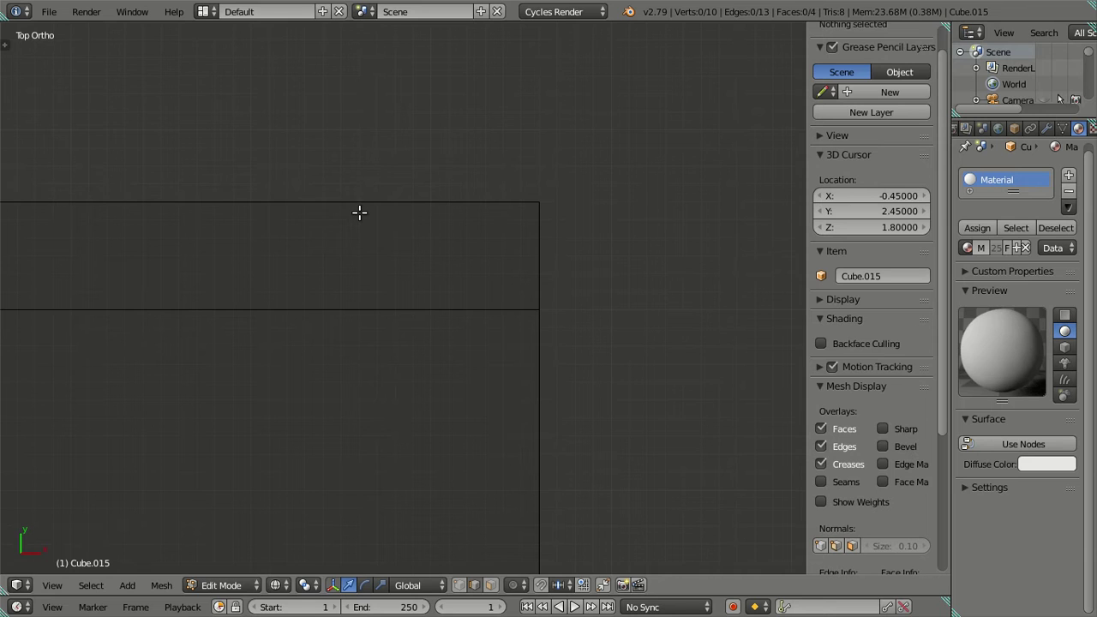
Insert 45 vertical edge loops, keep the ones near the sides, and dissolve the rest
key("ctrl+r")
scroll(359, 210, "up", 7)
scroll(359, 210, "up", 7)
scroll(359, 210, "up", 7)
scroll(359, 210, "up", 5)
scroll(359, 210, "up", 5)
scroll(359, 210, "up", 5)
scroll(359, 210, "up", 4)
scroll(359, 210, "up", 2)
scroll(359, 209, "up", 1)
scroll(359, 210, "up", 1)
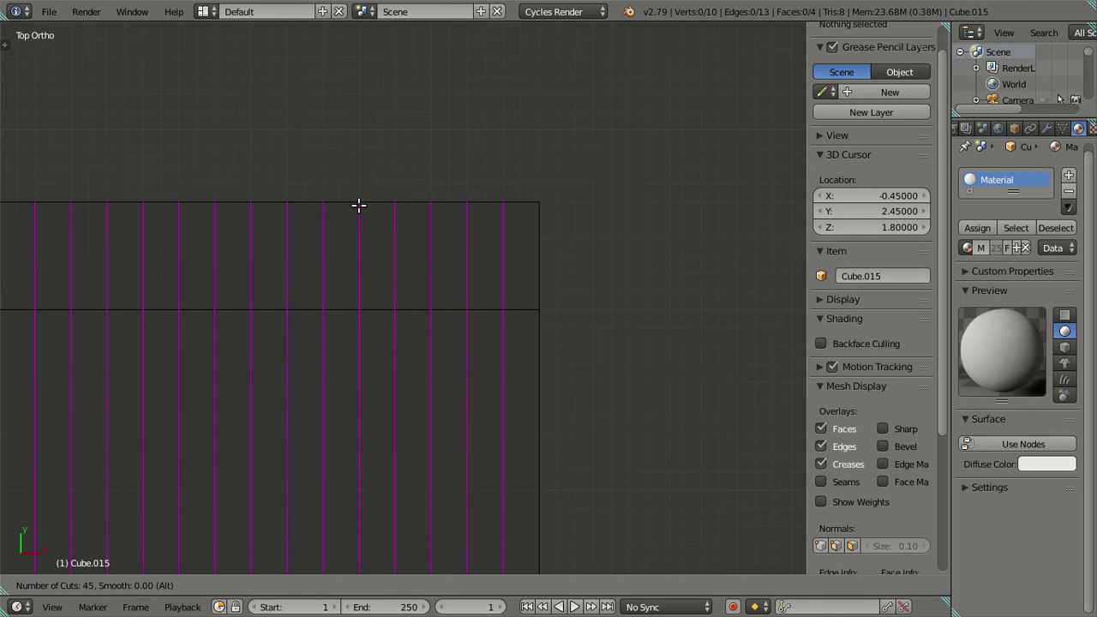
left_click(359, 206)
right_click(359, 206)
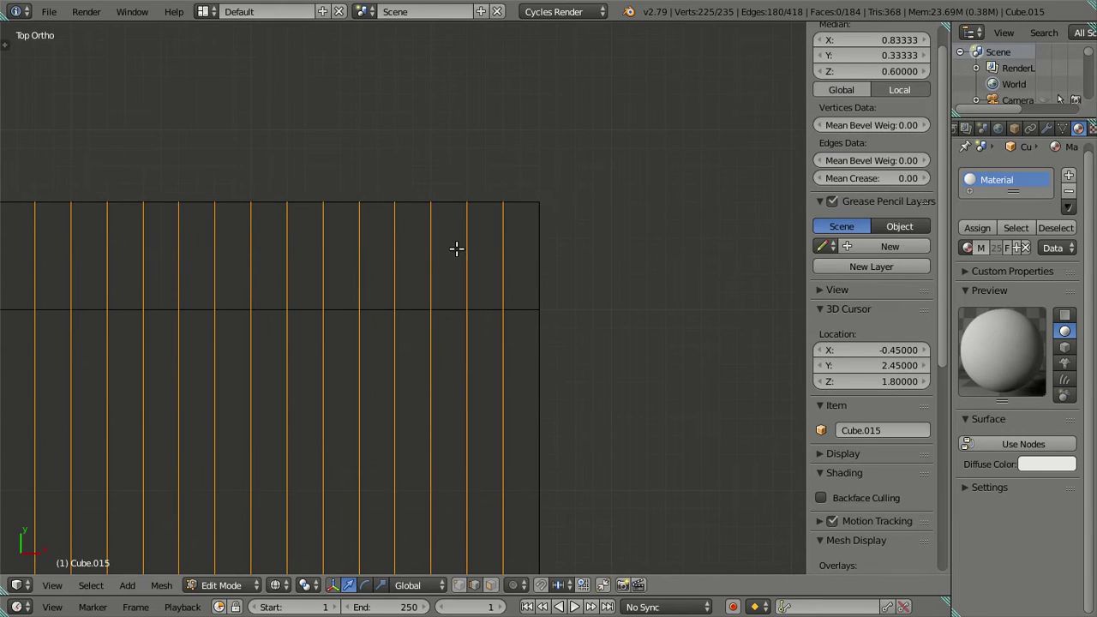
right_click(429, 250, "alt+shift")
scroll(368, 274, "down", 5)
scroll(403, 292, "down", 3, "ctrl")
scroll(508, 257, "down", 3, "ctrl")
key("x")
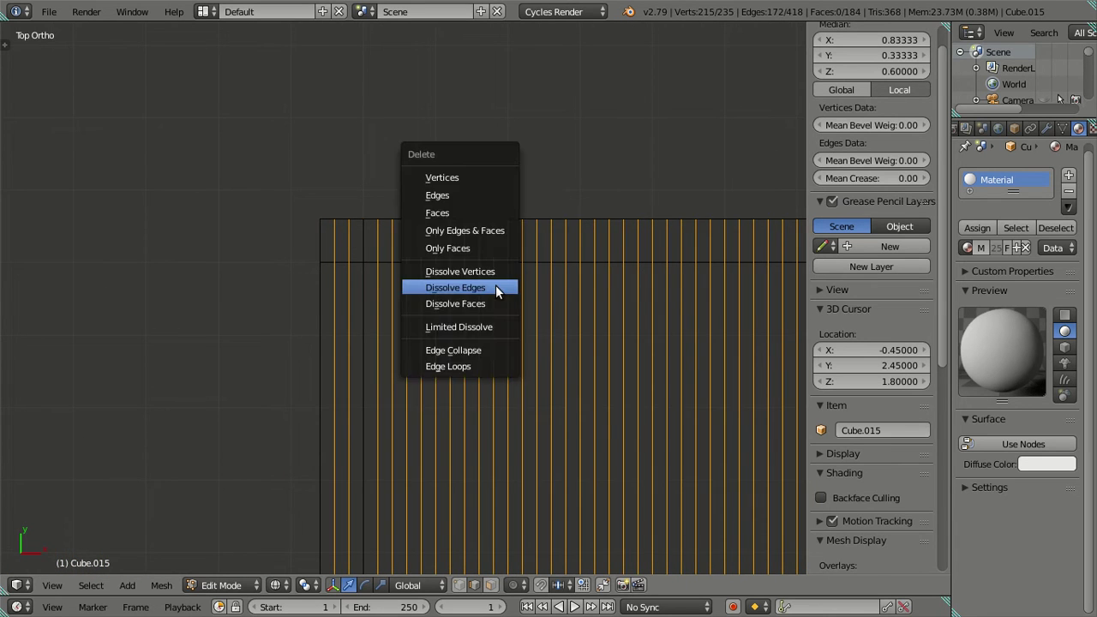
left_click(495, 284)
scroll(420, 186, "up", 2)
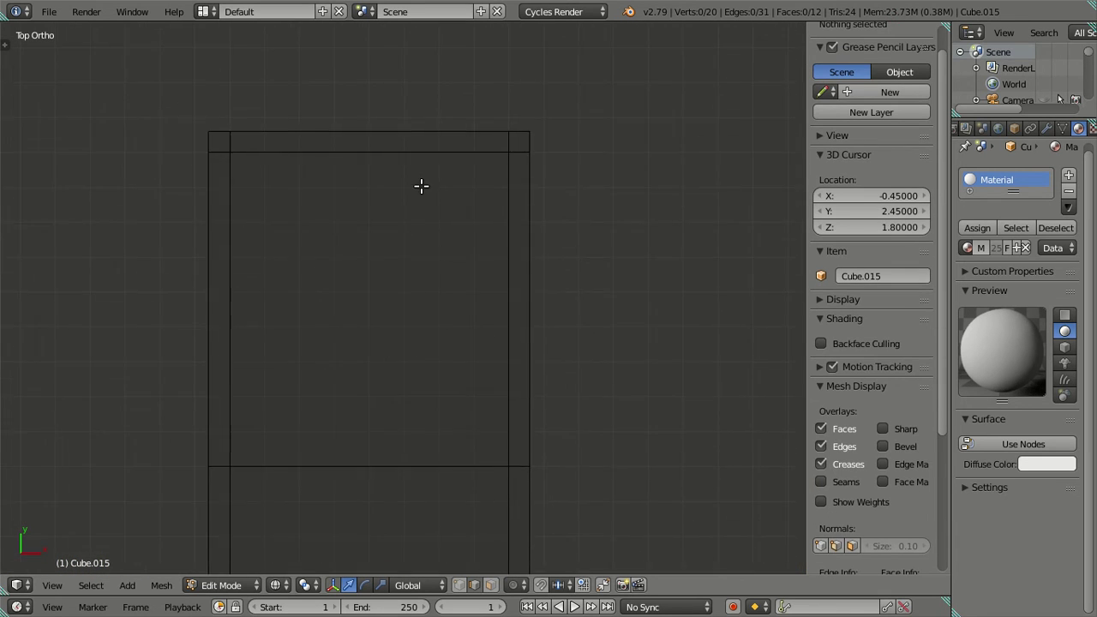
scroll(421, 186, "down", 4)
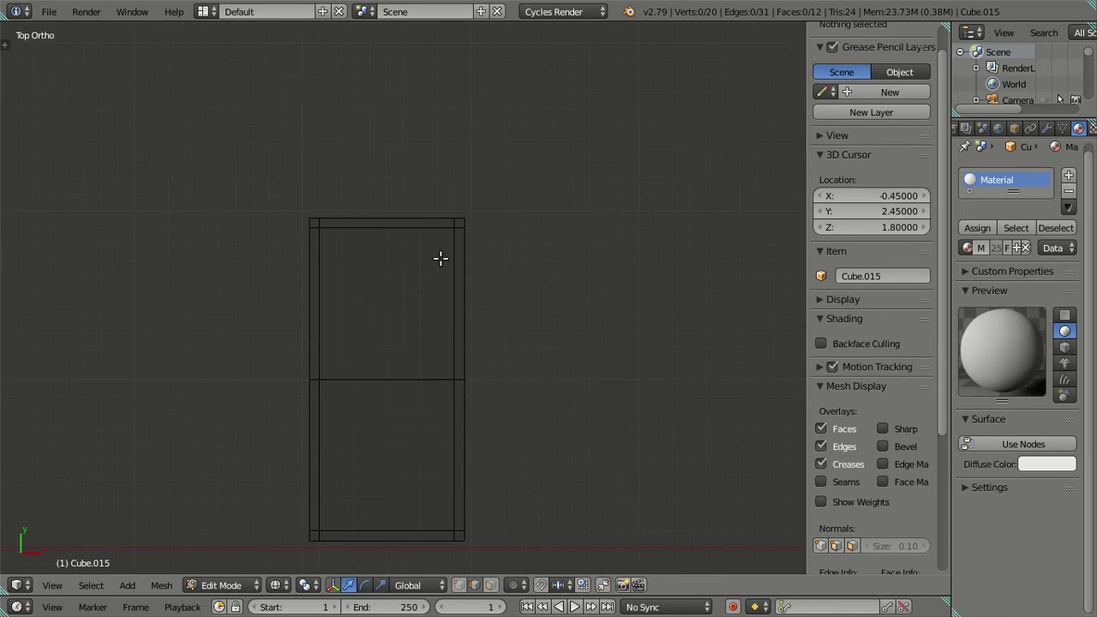
mouse_move(458, 438)
middle_mouse_down()
mouse_move(594, 360)
mouse_move(568, 365)
mouse_move(562, 438)
mouse_move(634, 314)
mouse_move(653, 326)
mouse_move(599, 326)
mouse_move(641, 252)
mouse_move(573, 262)
mouse_move(571, 291)
mouse_move(475, 299)
mouse_move(465, 286)
middle_mouse_up()
In face select mode, select the plane's two large inner faces
key("z")
scroll(563, 360, "up", 3)
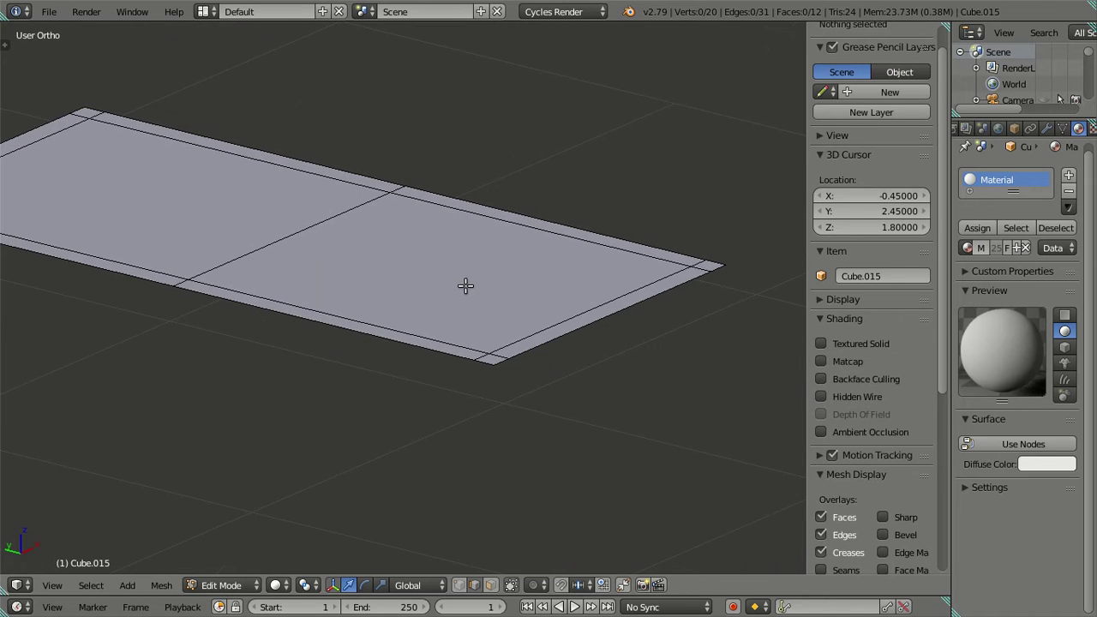
mouse_move(544, 261)
middle_mouse_down()
mouse_move(563, 283)
mouse_move(580, 284)
mouse_move(614, 427)
mouse_move(580, 330)
mouse_move(626, 323)
mouse_move(600, 342)
middle_mouse_up()
left_click(498, 555)
left_click(490, 584)
right_click(438, 361)
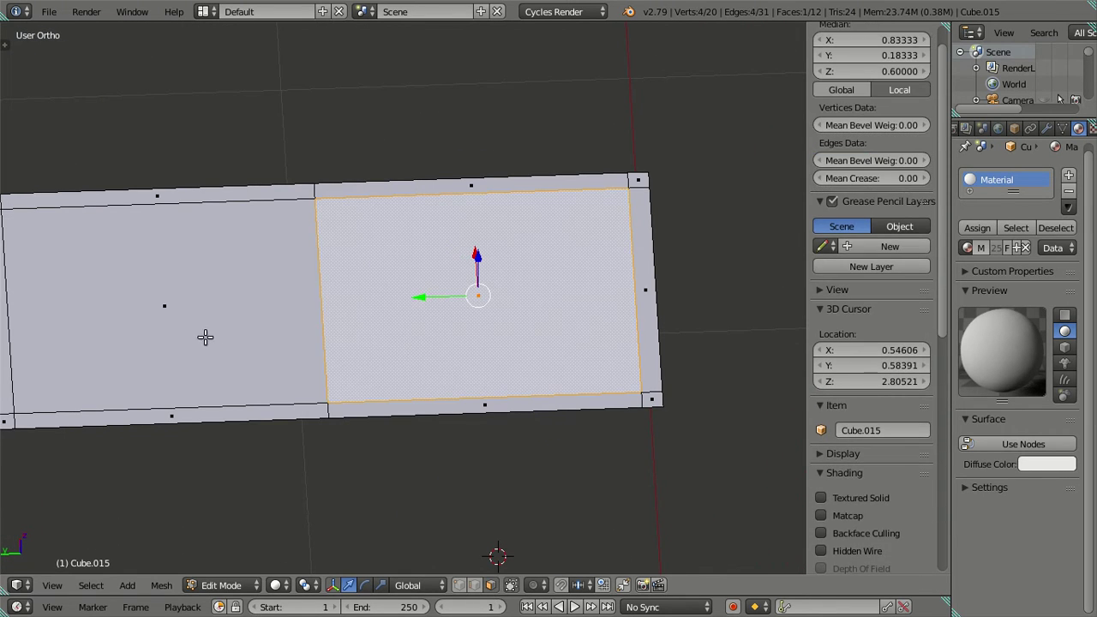
right_click(206, 335, "shift")
middle_click_drag(460, 386, 463, 379)
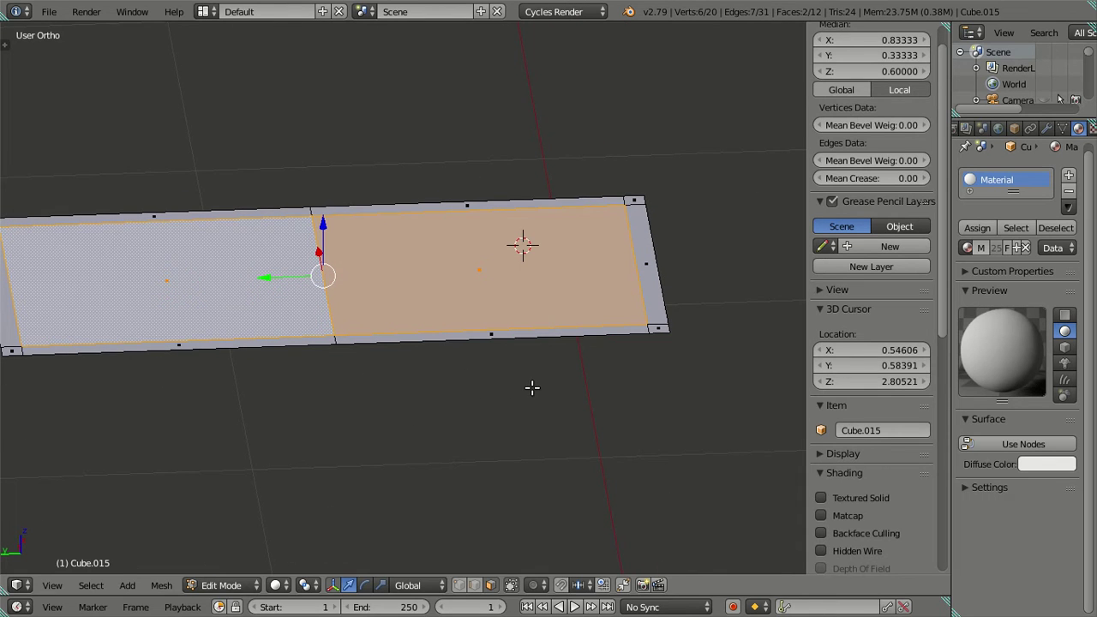
Extrude the inner faces by -0.02 along their normal, then deselect all
key("e")
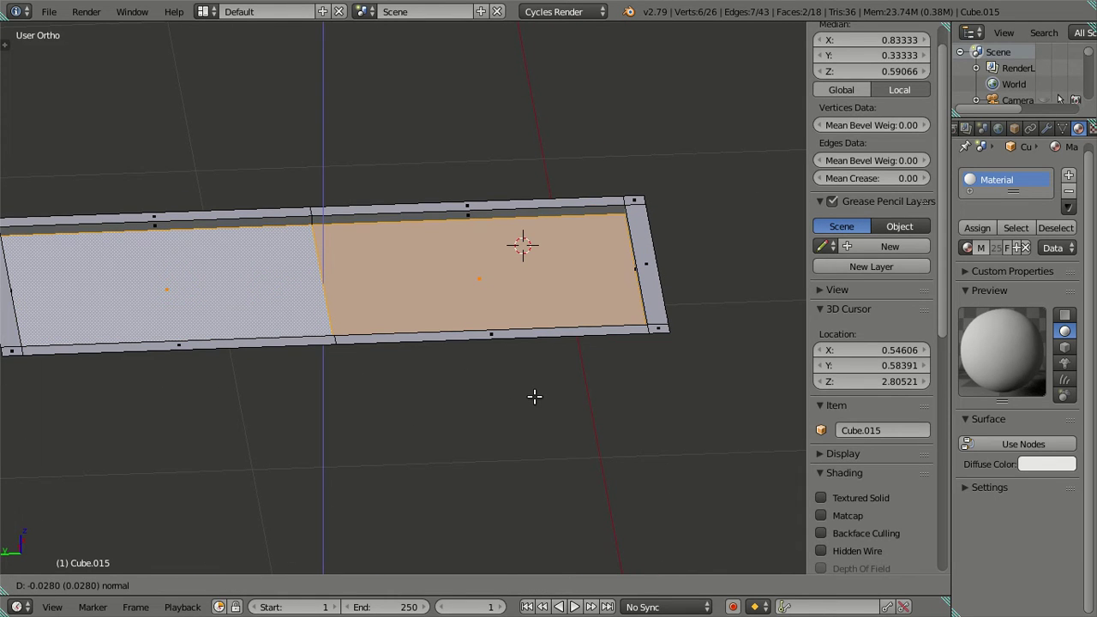
type("-.02")
key("Return")
mouse_move(473, 390)
middle_mouse_down()
mouse_move(526, 396)
mouse_move(536, 391)
mouse_move(506, 386)
mouse_move(587, 379)
mouse_move(600, 392)
mouse_move(536, 413)
mouse_move(441, 391)
mouse_move(458, 311)
mouse_move(472, 426)
mouse_move(496, 369)
mouse_move(541, 318)
mouse_move(642, 314)
middle_mouse_up()
key("a")
mouse_move(637, 315)
middle_mouse_down()
mouse_move(520, 347)
mouse_move(460, 403)
mouse_move(459, 423)
middle_mouse_up()
scroll(459, 423, "down", 2)
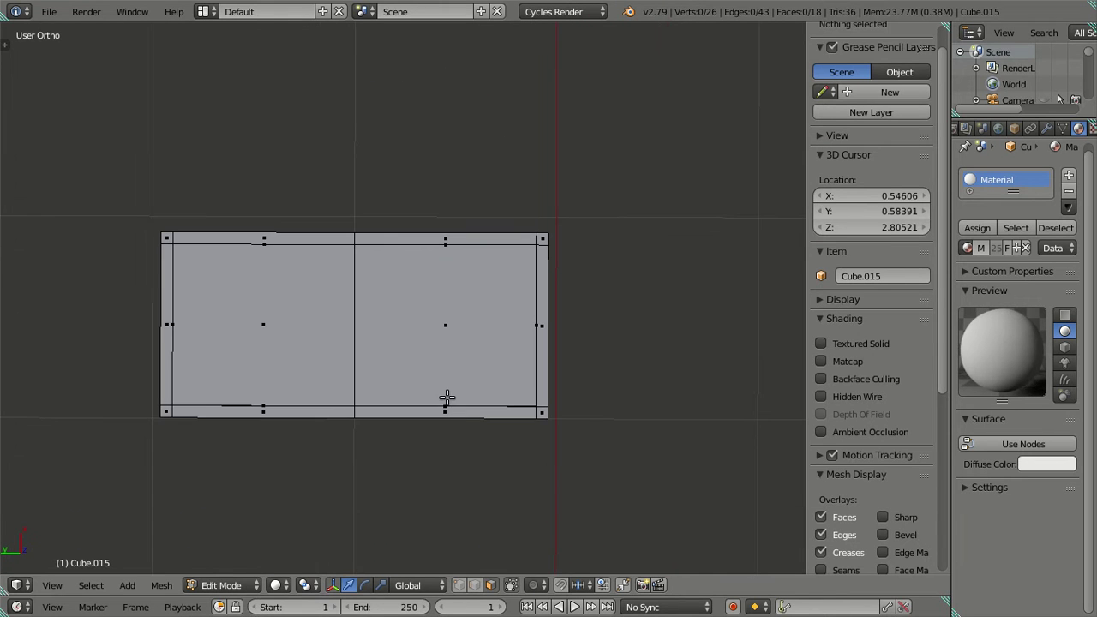
In top-down wireframe view, cut eight evenly spaced parallel edge loops across the panel
key("KP_7")
scroll(506, 226, "up", 1)
scroll(502, 225, "up", 3)
scroll(463, 222, "down", 1)
scroll(464, 222, "down", 2)
middle_click_drag(463, 196, 455, 330, "shift")
scroll(451, 311, "up", 2)
key("z")
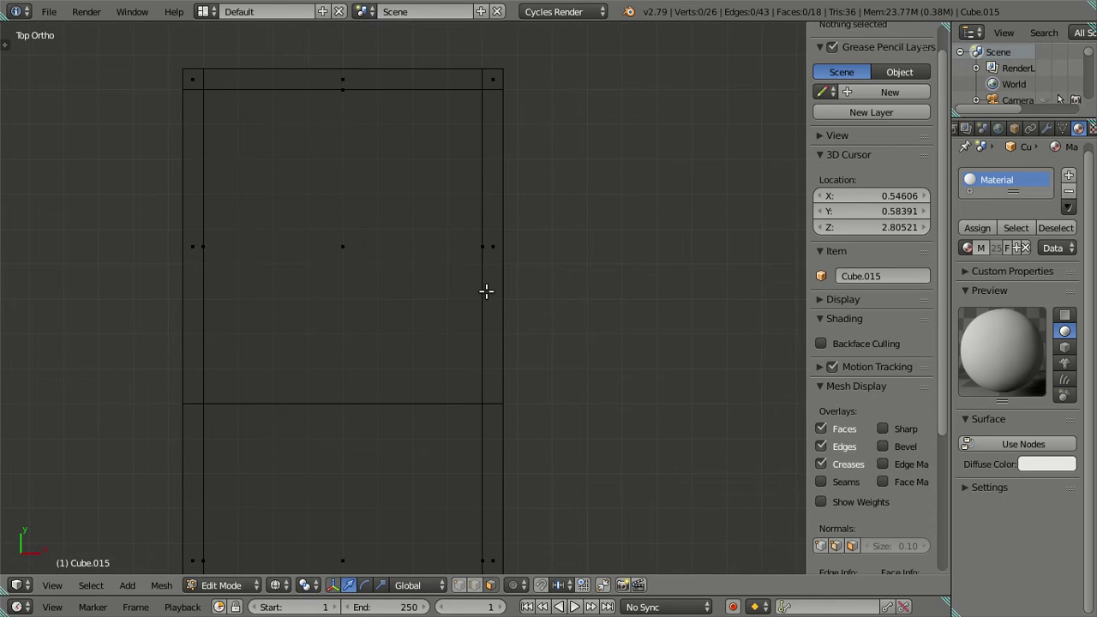
key("ctrl+r")
scroll(486, 292, "up", 1)
scroll(486, 292, "up", 2)
scroll(485, 291, "up", 3)
scroll(486, 291, "up", 1)
left_click(486, 291)
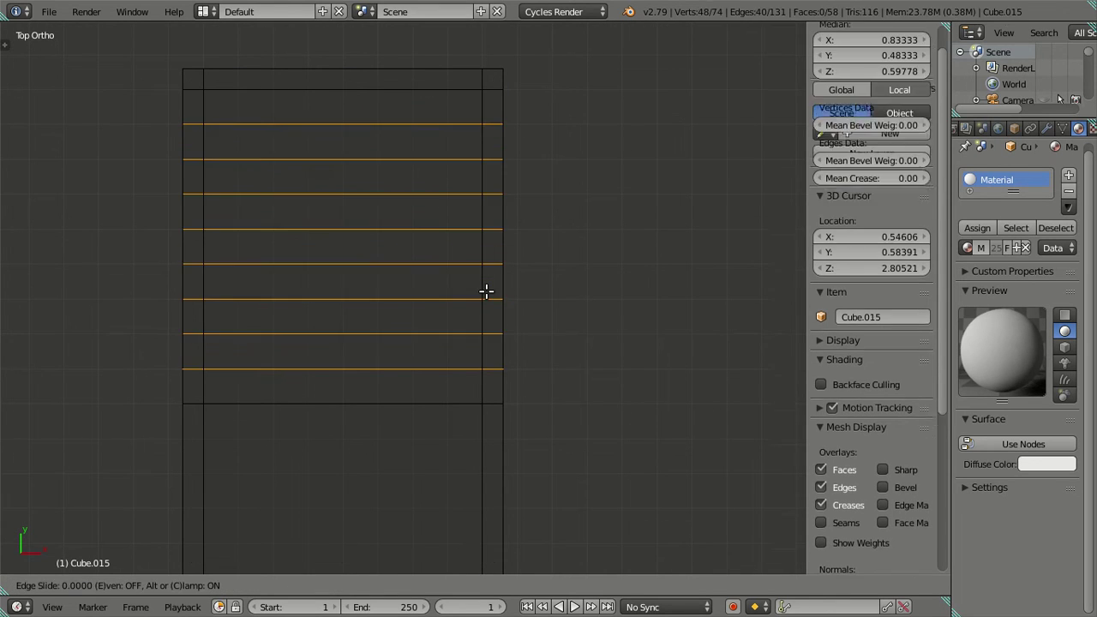
right_click(486, 291)
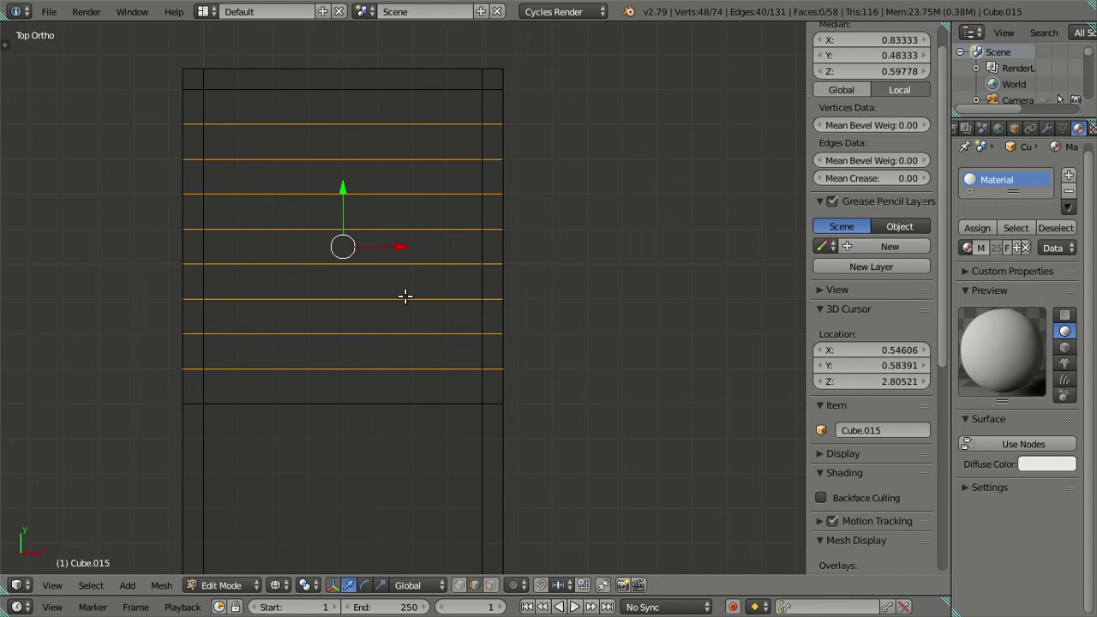
Deselect the topmost new loop, restore its selection, and view the panel at an angle
right_click(372, 123, "alt+shift")
scroll(381, 163, "down", 2)
scroll(411, 227, "up", 1, "ctrl")
scroll(422, 230, "down", 1, "shift")
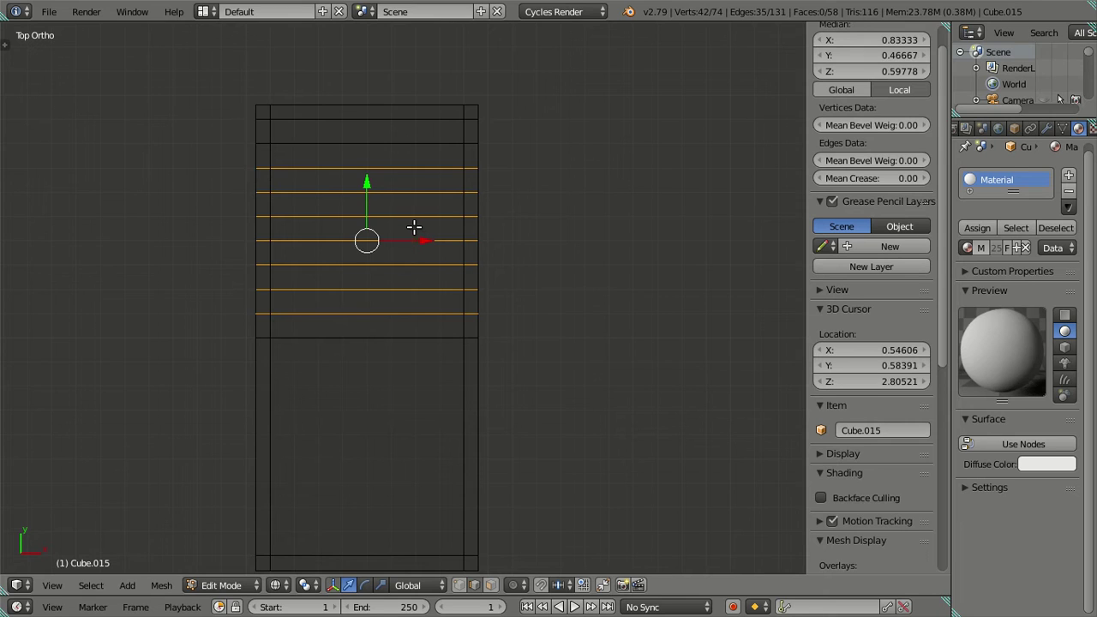
key("ctrl+z")
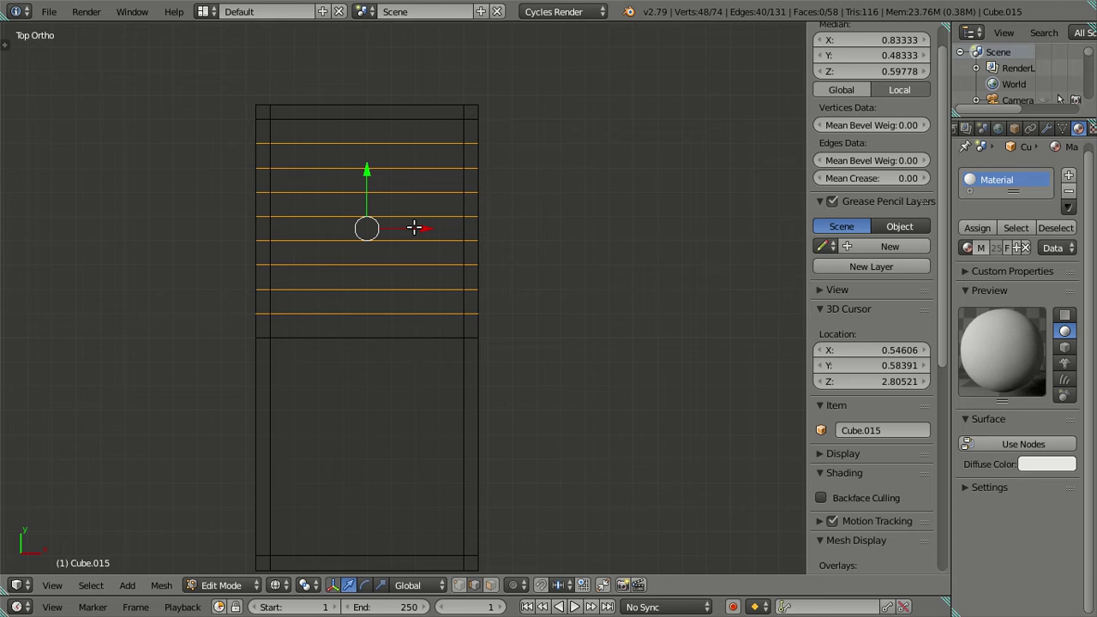
mouse_move(460, 287)
middle_mouse_down()
mouse_move(639, 177)
mouse_move(659, 180)
mouse_move(514, 235)
mouse_move(502, 269)
mouse_move(492, 252)
middle_mouse_up()
Return to solid shading and undo the eight loop cuts
key("z")
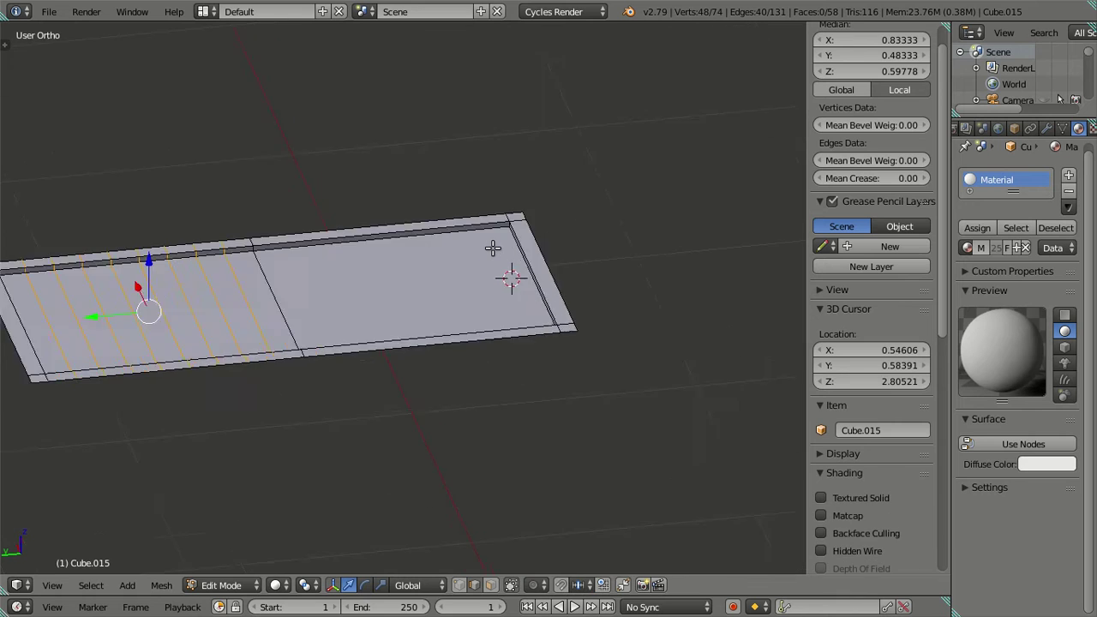
key("ctrl+z")
left_click(558, 264)
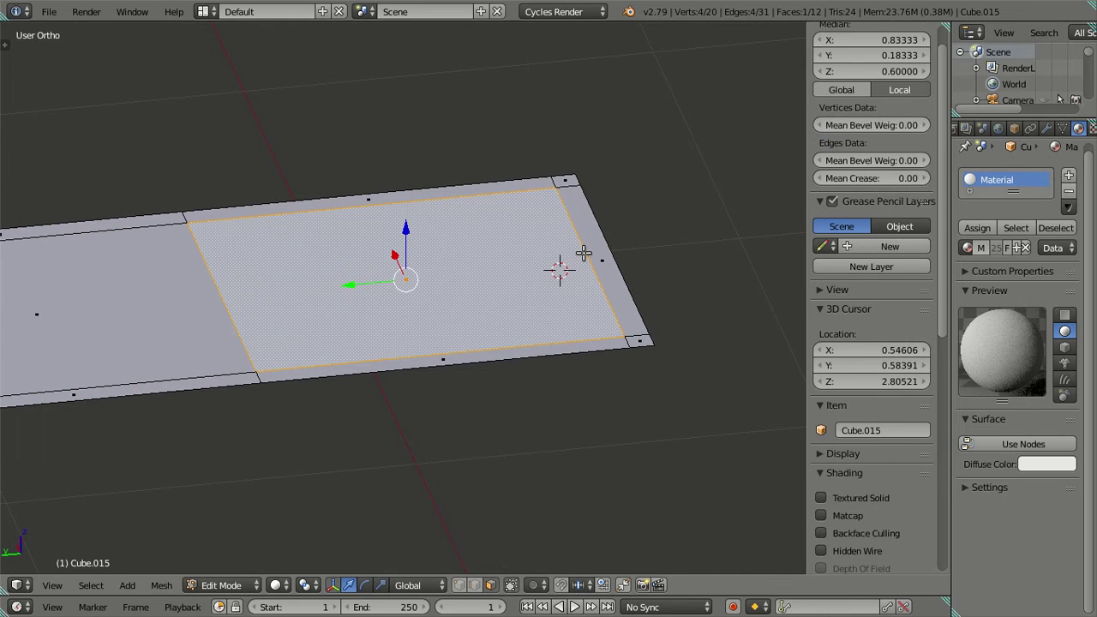
key("a")
middle_click_drag(612, 318, 603, 364)
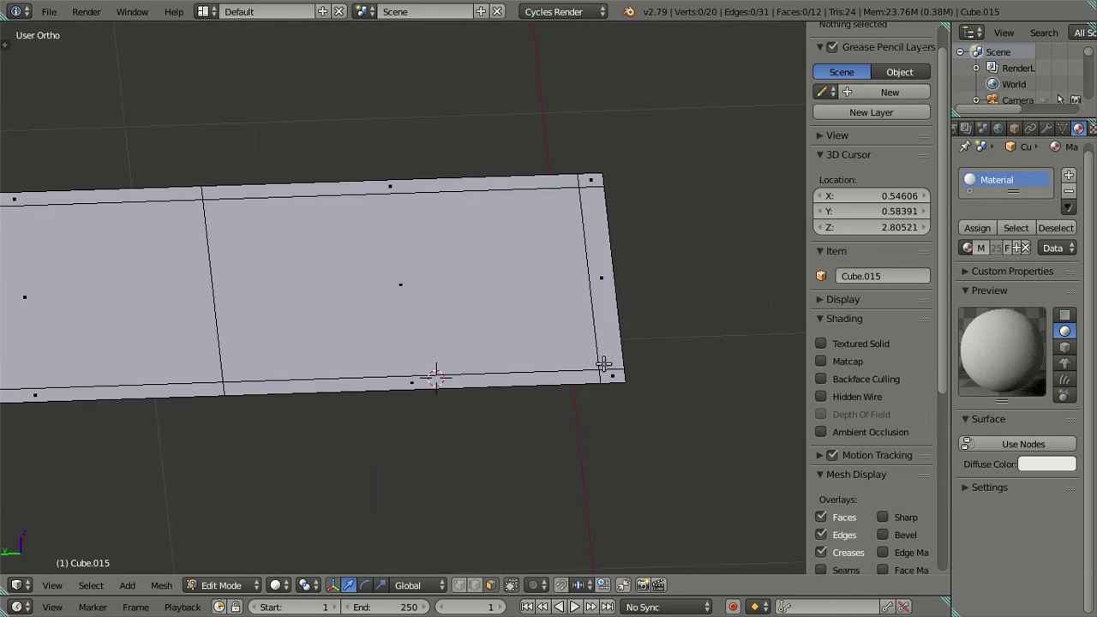
Add unslid edge loops near the panel's right end, undoing an extra duplicate loop
key("ctrl+r")
left_click(607, 373)
right_click(608, 373)
key("ctrl+r")
left_click(578, 177)
right_click(581, 276)
key("ctrl+r")
left_click(606, 373)
right_click(604, 373)
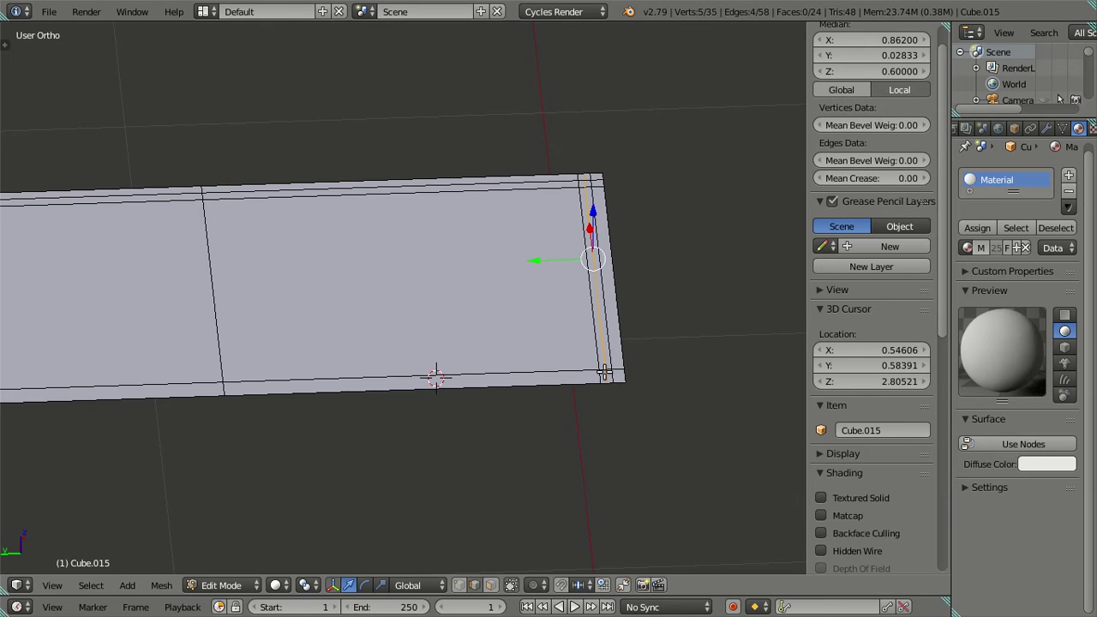
key("ctrl+z")
Add edge loops along the long lower edge and near the left end
key("ctrl+r")
left_click(597, 377)
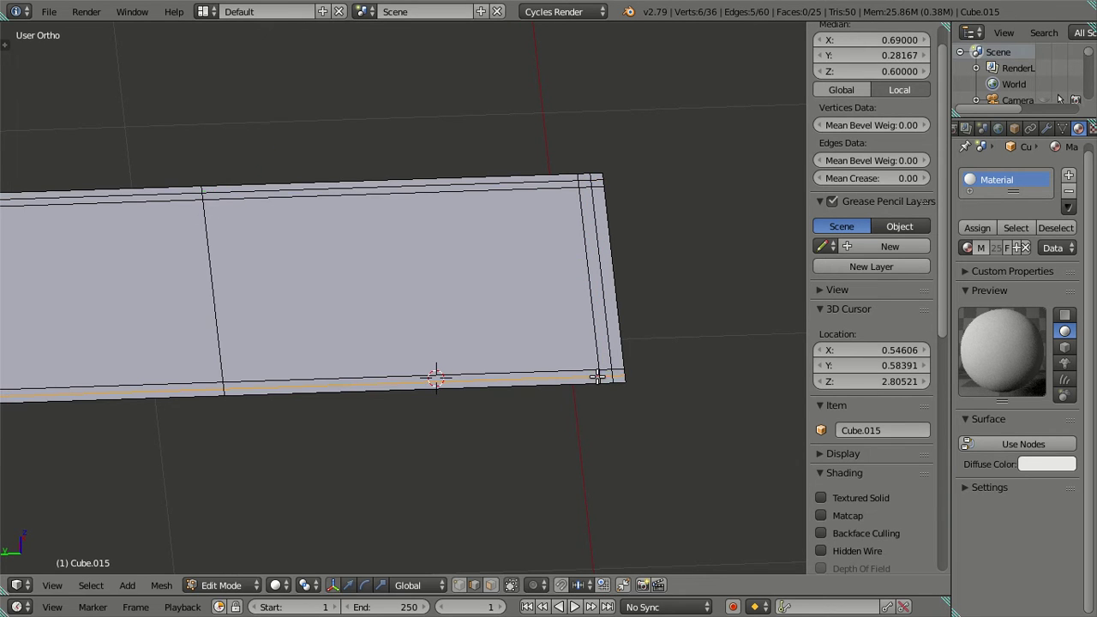
right_click(597, 377)
scroll(399, 321, "up", 5, "ctrl")
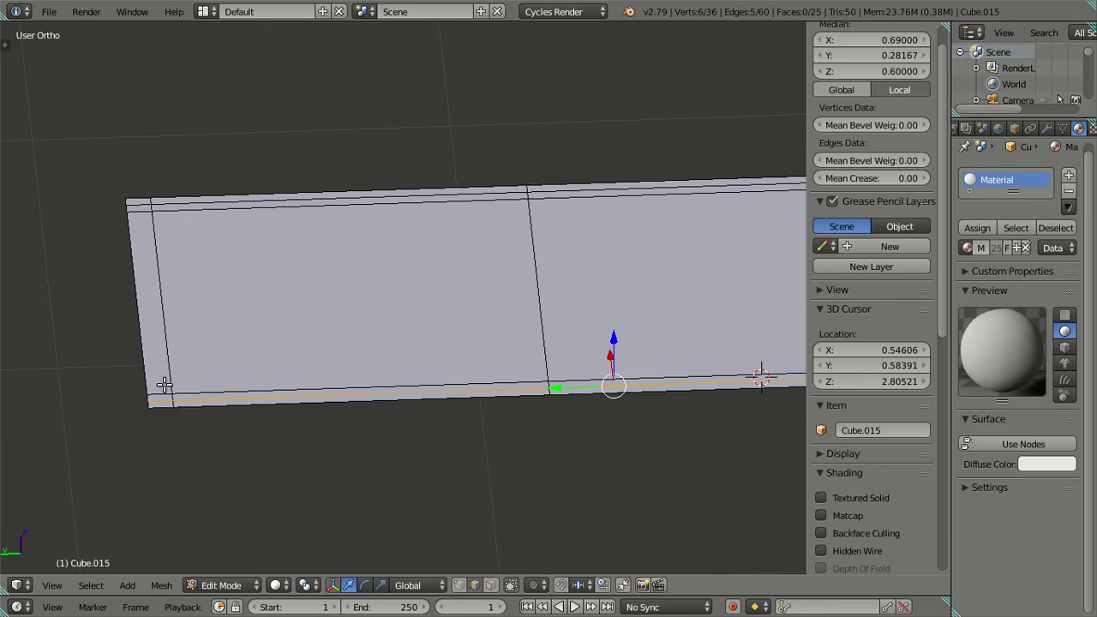
key("ctrl+r")
left_click(161, 383)
right_click(167, 371)
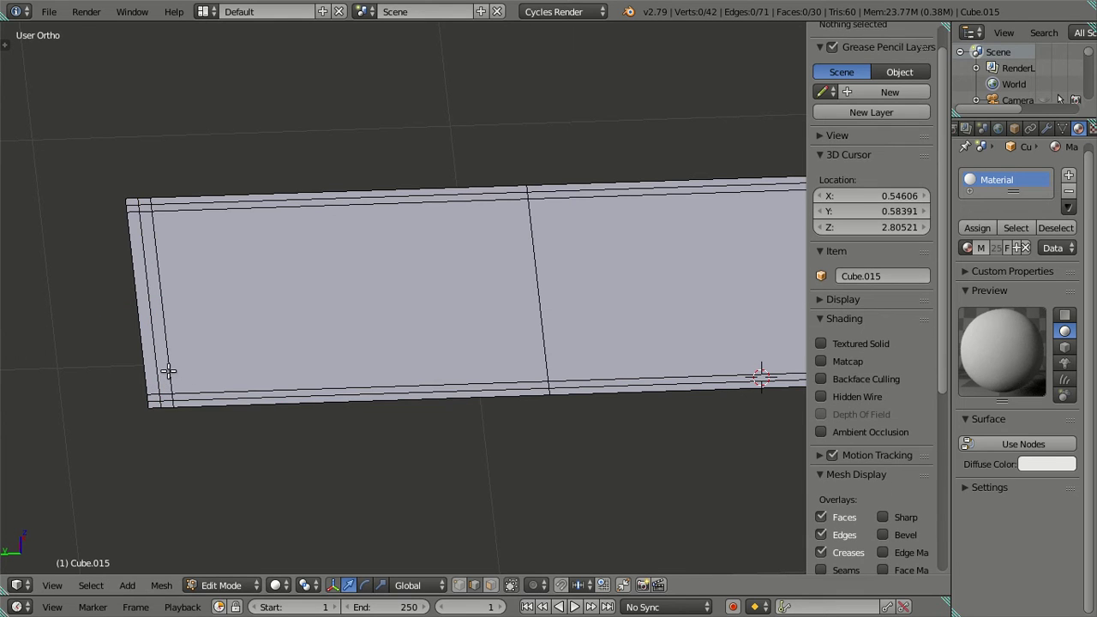
In face select mode, select the left, top and right strip faces and the top-left corner face
left_click(490, 585)
scroll(122, 420, "up", 2)
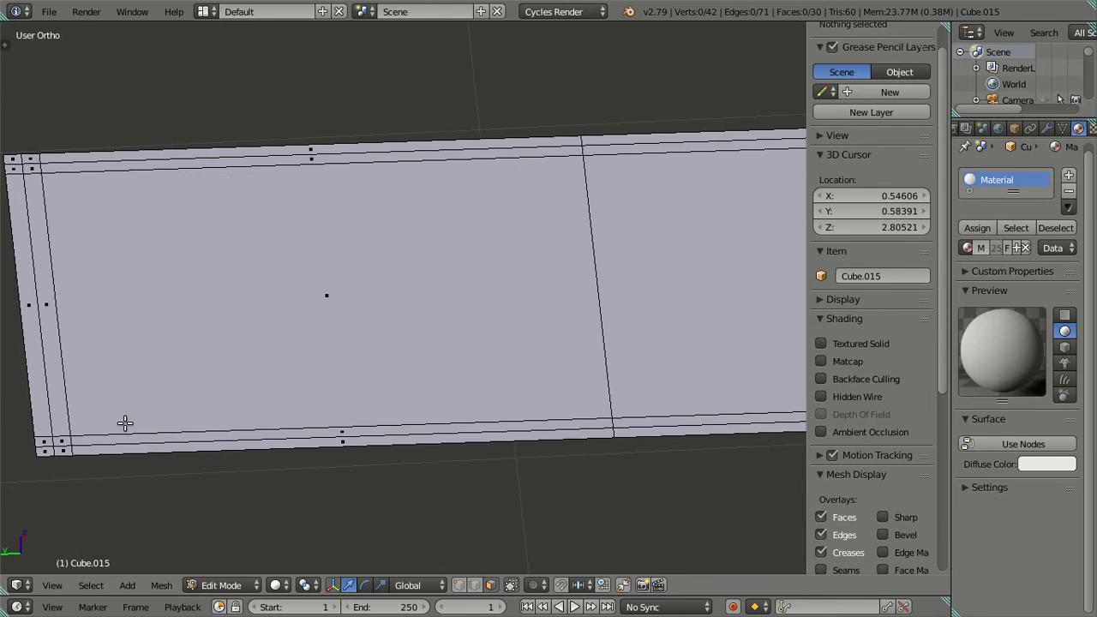
middle_click_drag(123, 420, 266, 391, "shift")
right_click(268, 368)
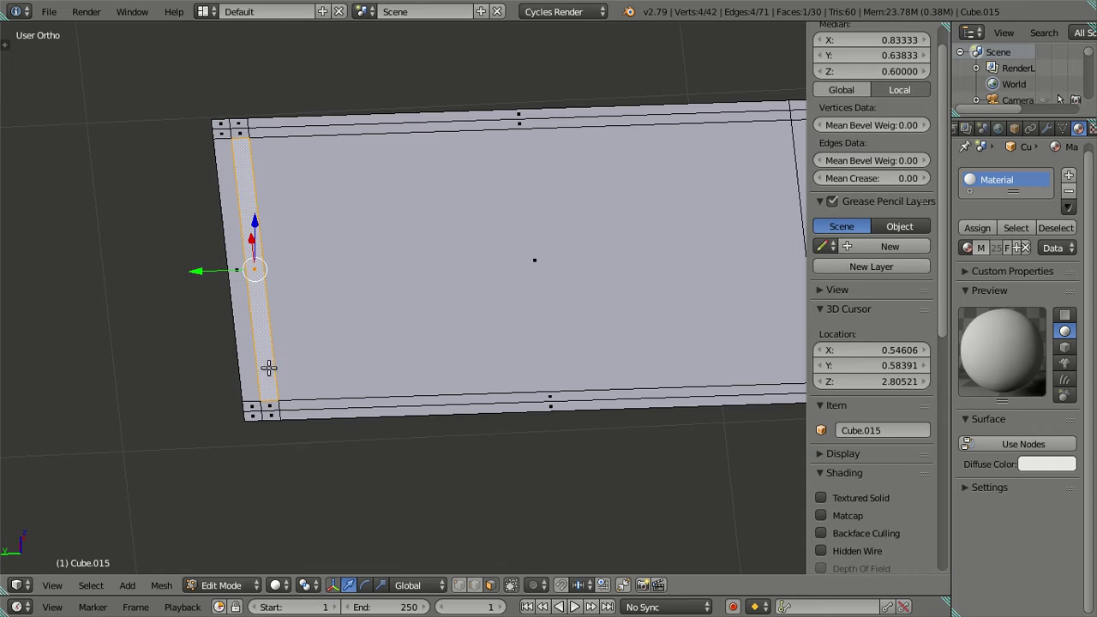
right_click(243, 132)
middle_click_drag(431, 191, 139, 345)
scroll(539, 299, "down", 2)
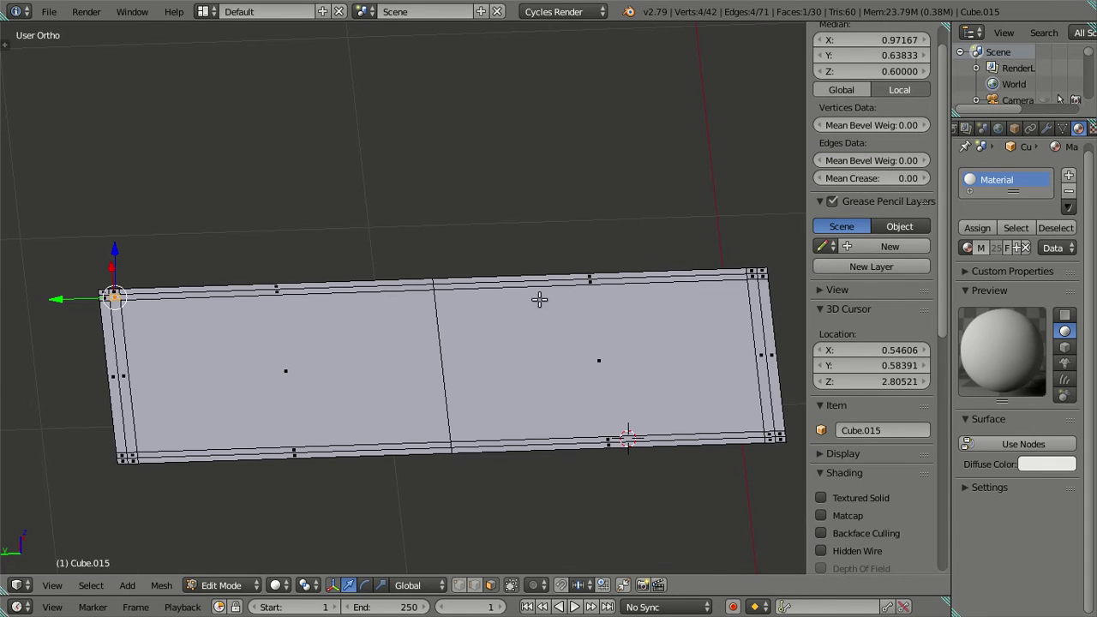
right_click(750, 274, "ctrl")
right_click(761, 356, "ctrl")
Add the left strip, bottom-left corner and bottom strip faces to the selection
right_click(104, 353, "ctrl")
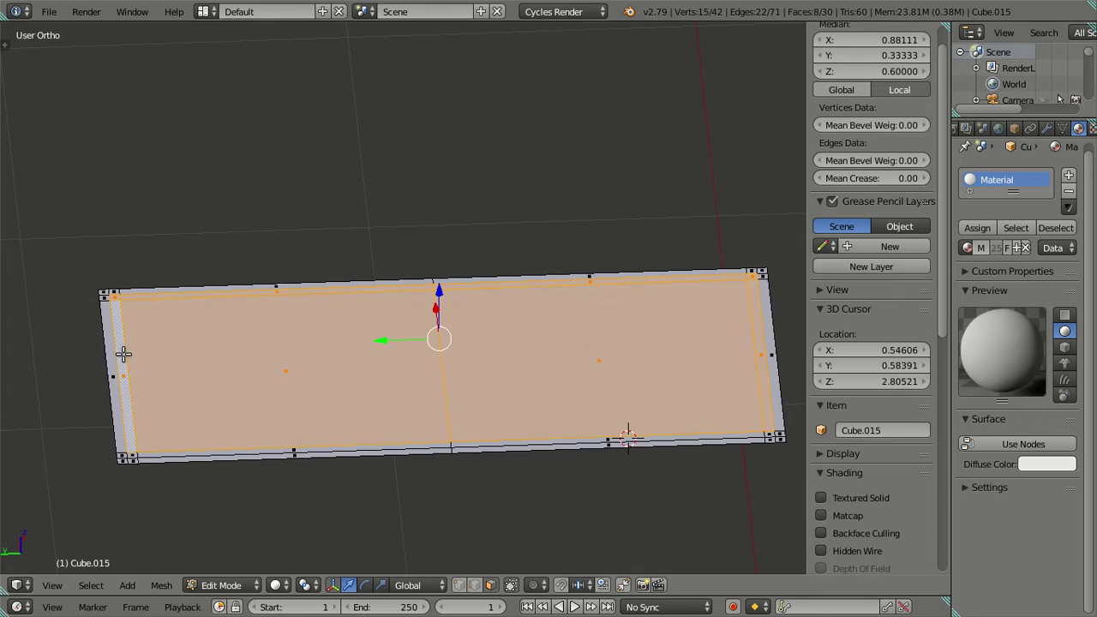
scroll(299, 218, "up", 2)
scroll(149, 297, "up", 2)
mouse_move(95, 260)
middle_mouse_down("shift")
mouse_move(309, 293)
mouse_move(34, 349)
middle_mouse_up("shift")
right_click(254, 289, "ctrl")
scroll(253, 287, "down", 3)
scroll(372, 367, "up", 2)
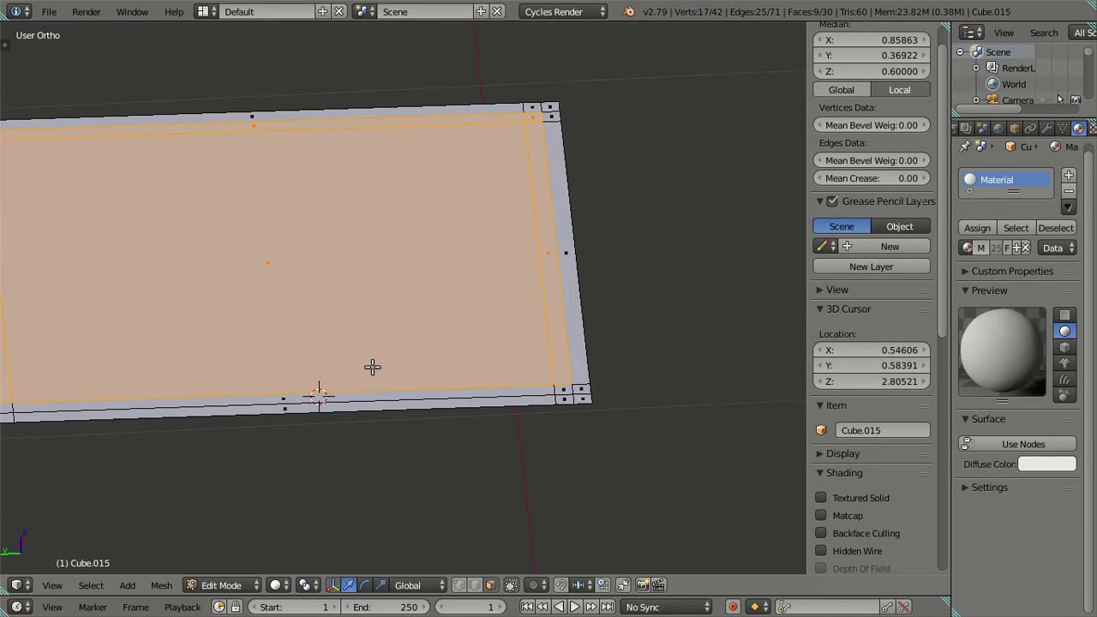
right_click(566, 390, "ctrl")
middle_click_drag(533, 375, 531, 352)
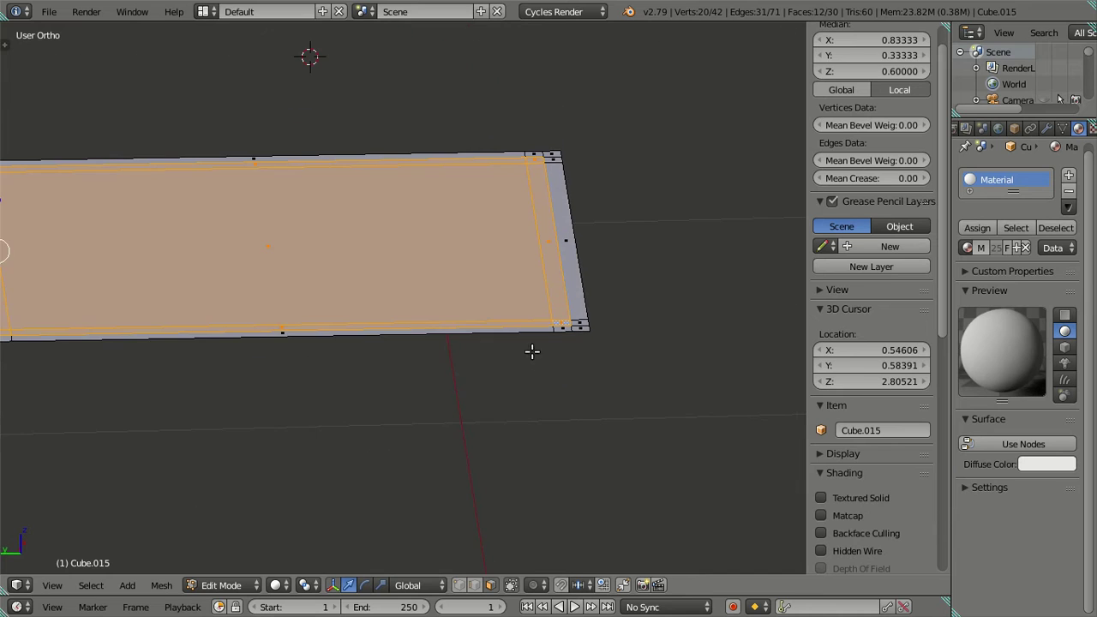
Extrude the selected faces with zero offset and lower them 0.02 along Z
key("e")
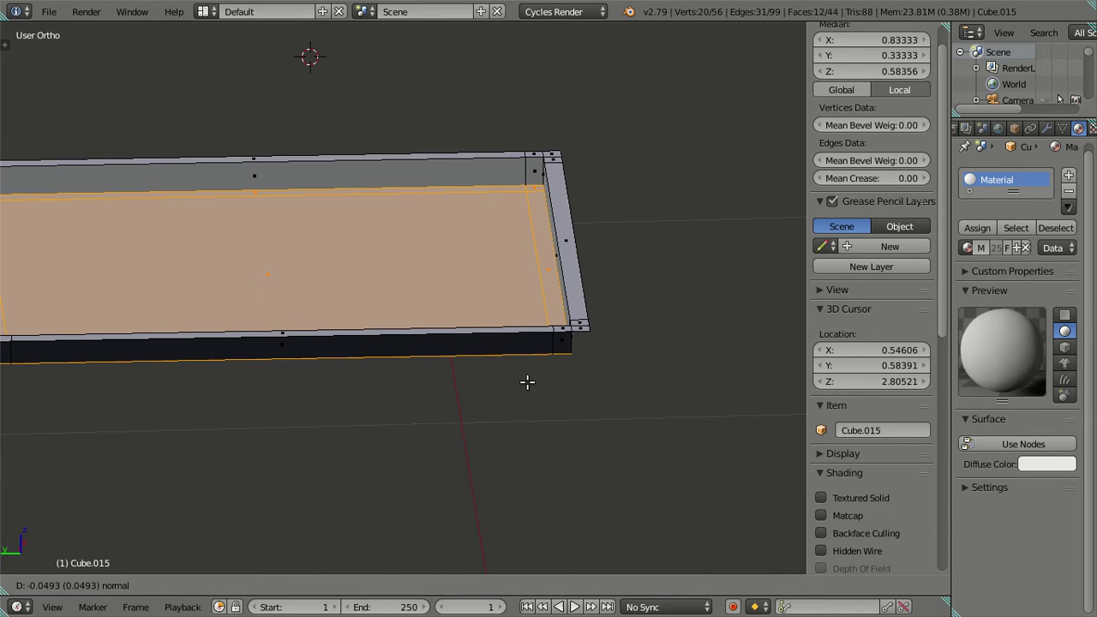
type("0-")
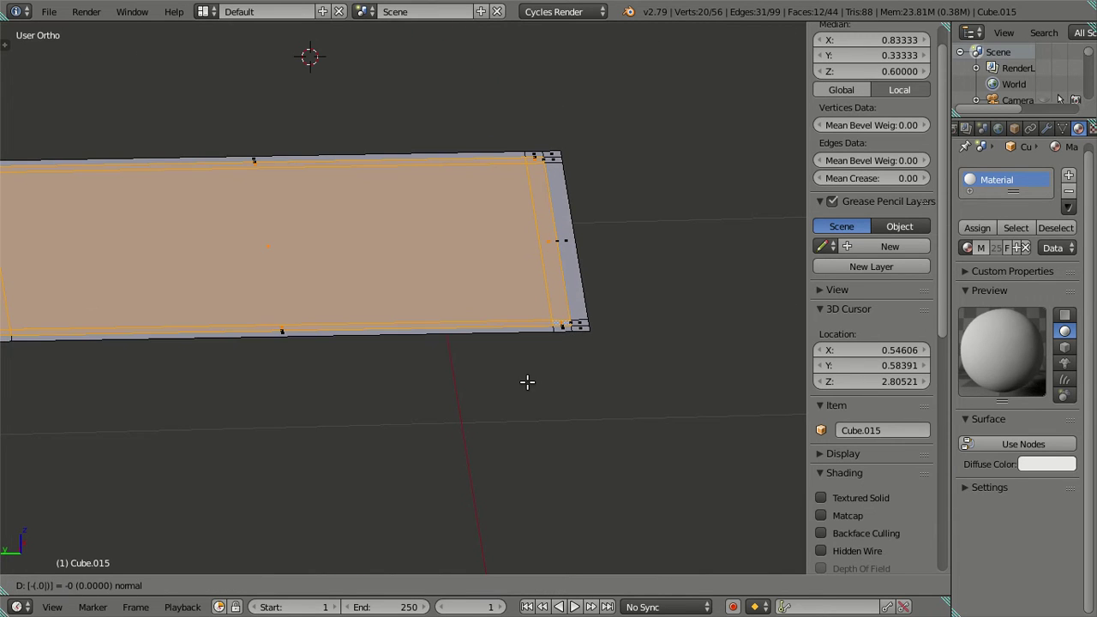
key("Return")
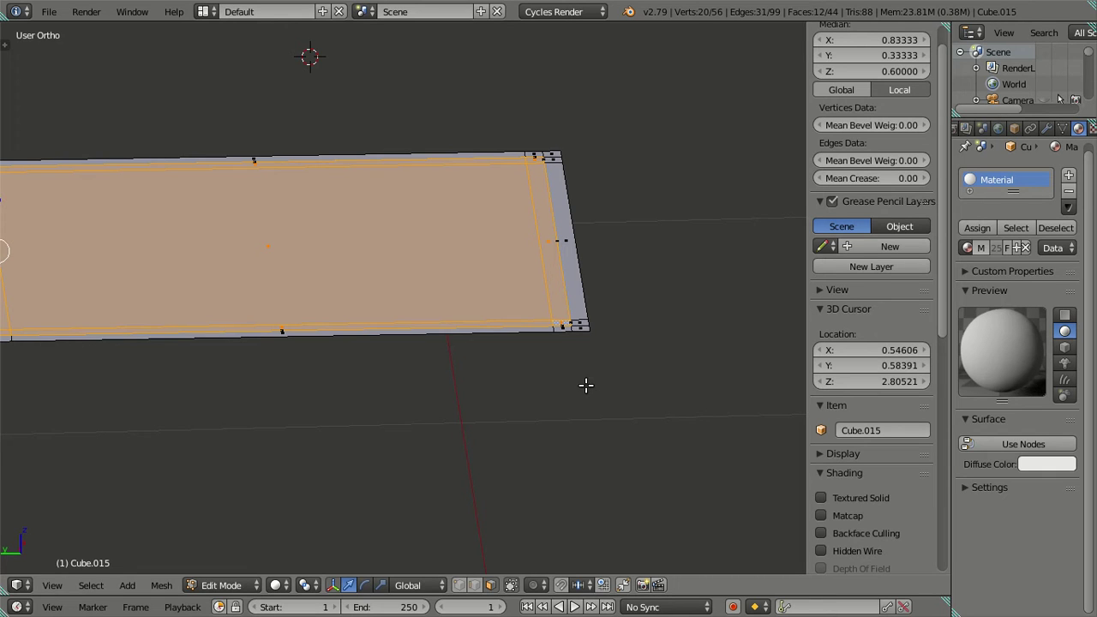
key("g")
key("z")
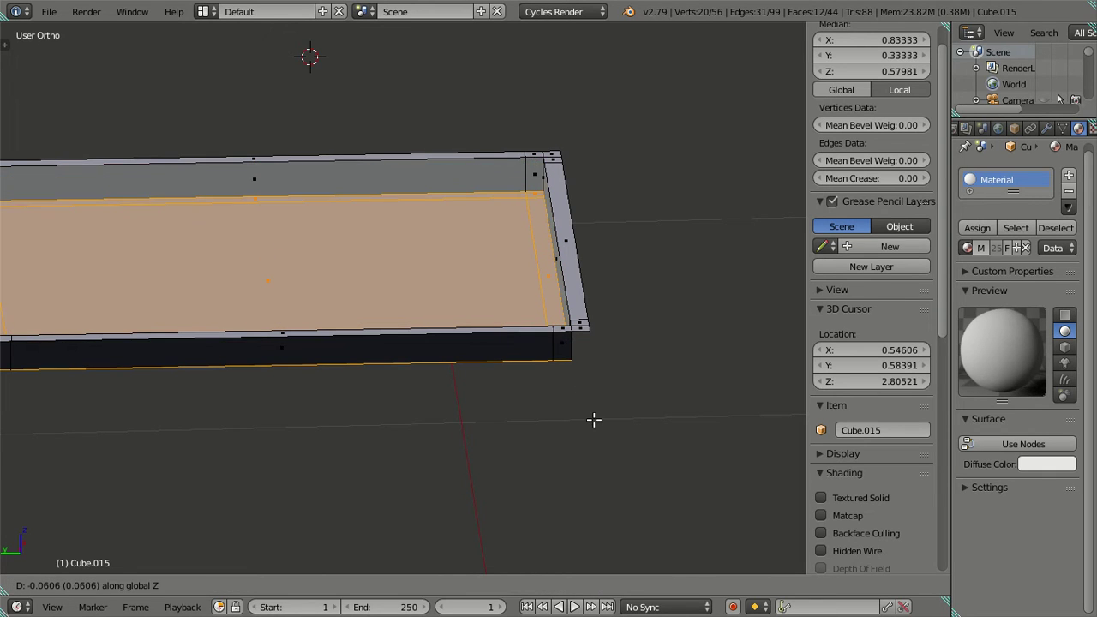
type("0.02|] = -")
key("Return")
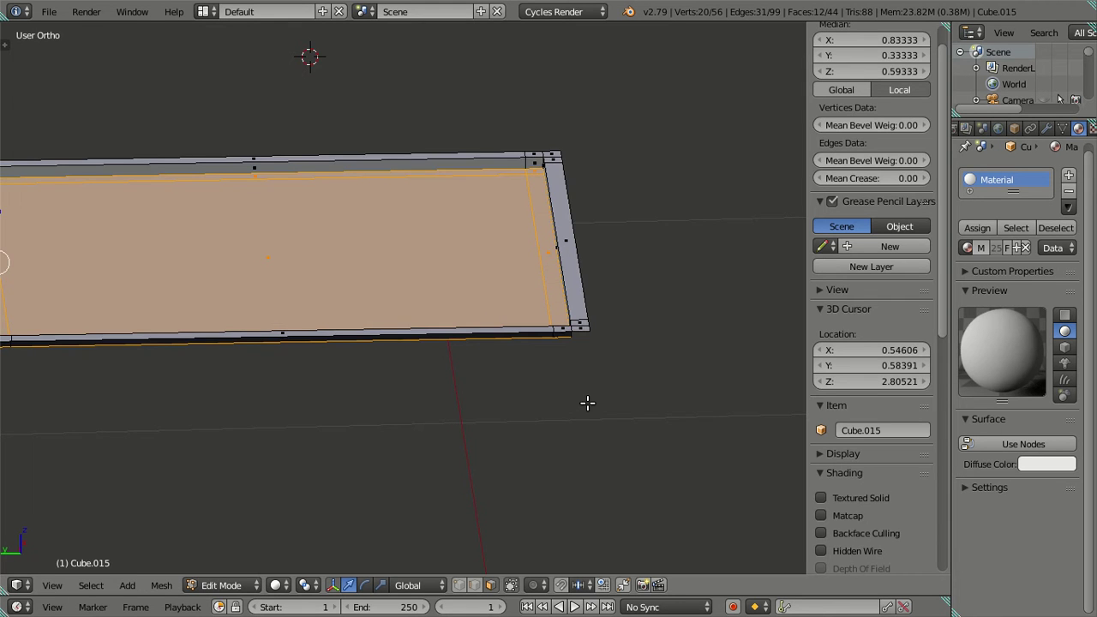
Inspect the recessed basin in Object Mode, then return to Edit Mode
key("a")
mouse_move(425, 352)
middle_mouse_down()
mouse_move(402, 340)
mouse_move(311, 364)
mouse_move(463, 346)
mouse_move(514, 314)
mouse_move(577, 298)
mouse_move(473, 282)
mouse_move(455, 299)
mouse_move(467, 324)
mouse_move(540, 343)
mouse_move(655, 324)
mouse_move(601, 391)
mouse_move(562, 351)
mouse_move(414, 282)
mouse_move(483, 269)
mouse_move(538, 288)
middle_mouse_up()
key("Tab")
key("a")
key("Tab")
scroll(566, 287, "up", 2)
middle_click_drag(612, 257, 476, 268)
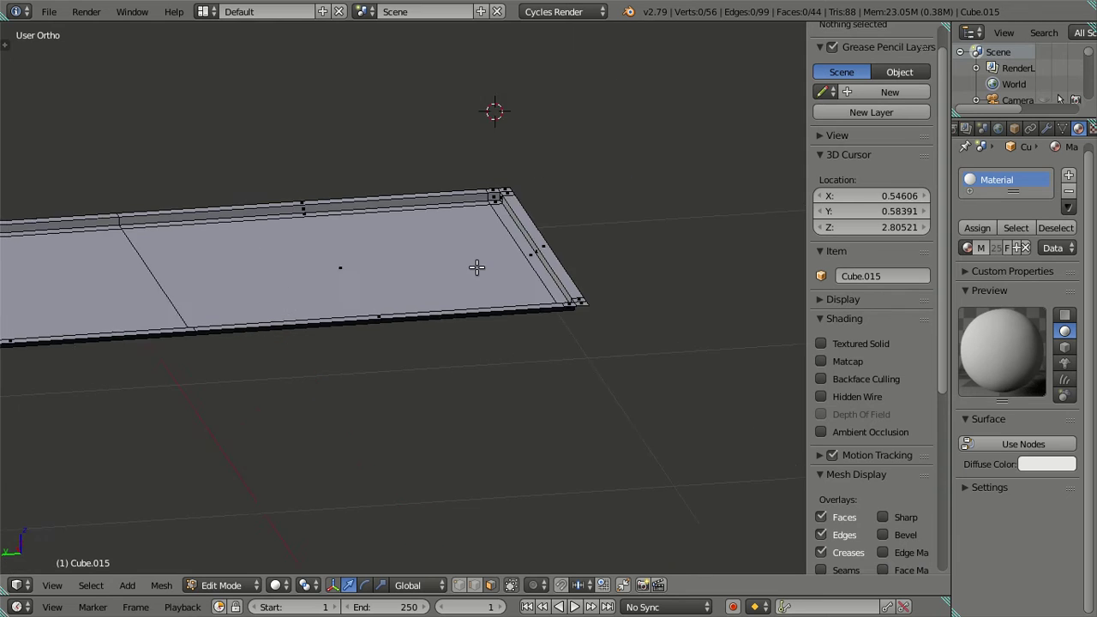
scroll(476, 267, "up", 2)
Switch to edge select and check the right-side edge loop from several angles
key("ctrl+Tab")
left_click(607, 282)
right_click(582, 193, "alt")
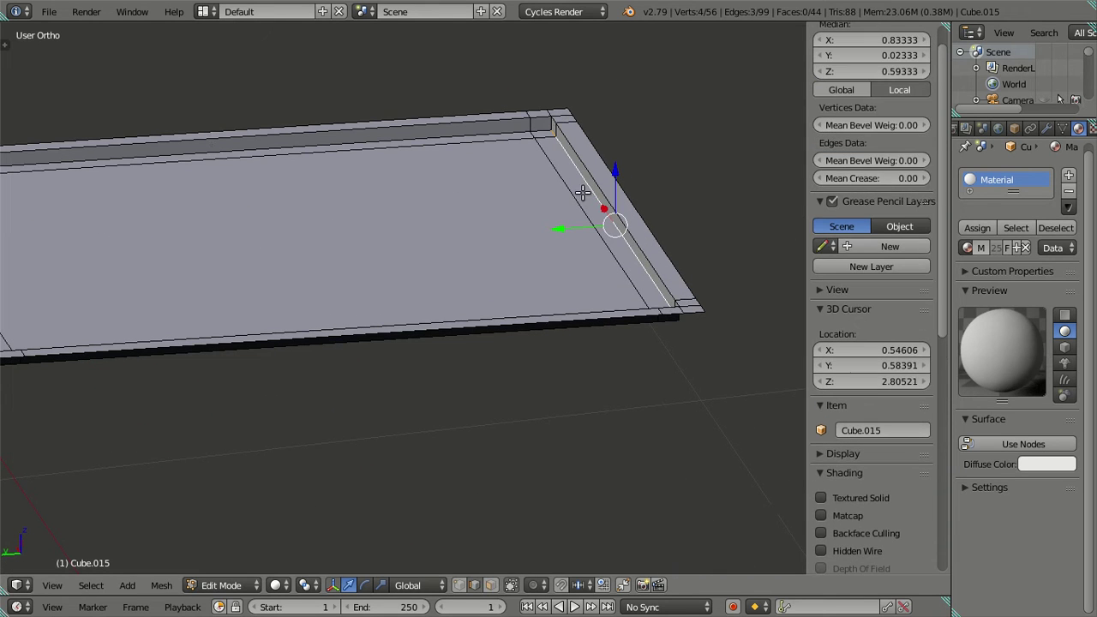
key("a")
middle_click_drag(522, 175, 602, 204)
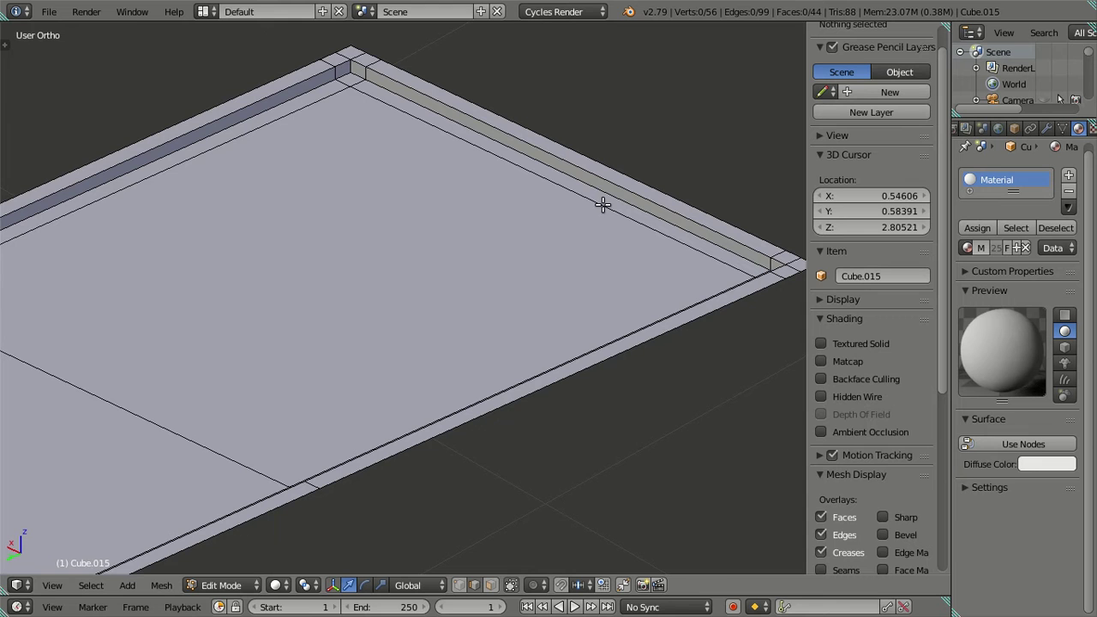
mouse_move(382, 112)
middle_mouse_down()
mouse_move(667, 194)
mouse_move(648, 186)
mouse_move(568, 196)
mouse_move(578, 257)
mouse_move(652, 213)
middle_mouse_up()
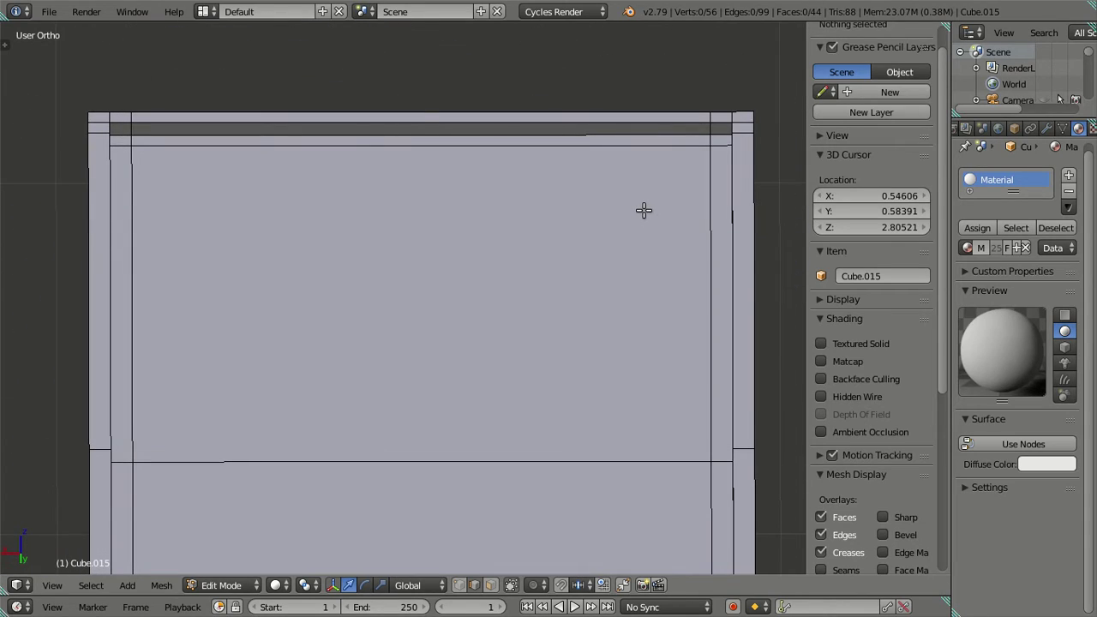
Select the linked inner basin panel and view it from the top in wireframe
key("ctrl+z")
key("ctrl+z")
key("ctrl+z")
key("l")
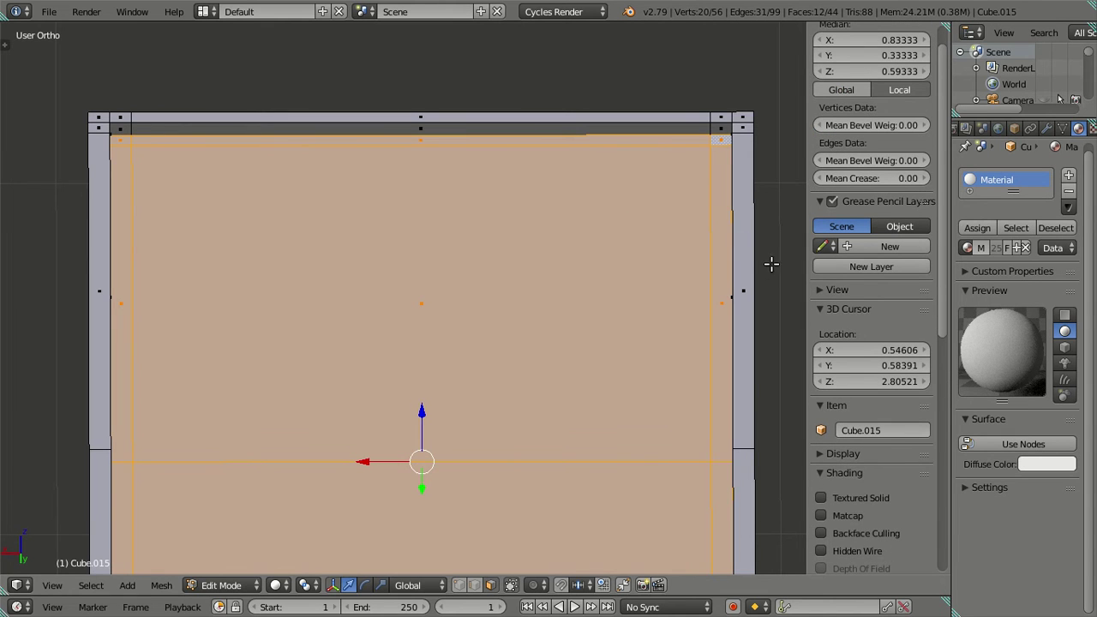
mouse_move(773, 284)
middle_mouse_down()
mouse_move(695, 318)
mouse_move(614, 326)
mouse_move(565, 313)
mouse_move(558, 299)
mouse_move(573, 372)
middle_mouse_up()
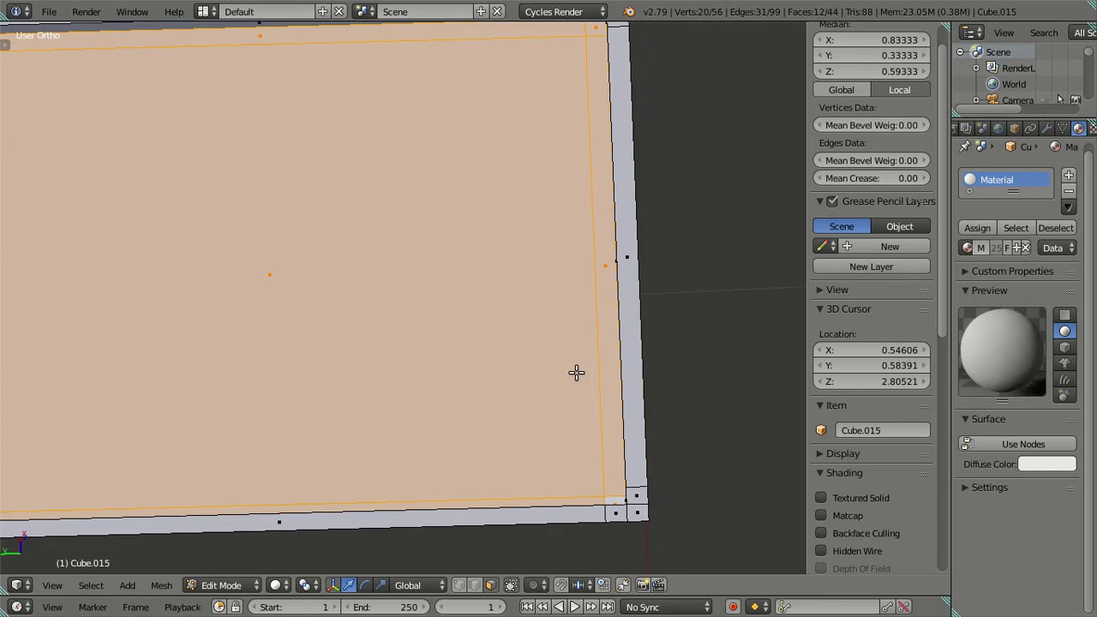
key("KP_7")
scroll(553, 305, "down", 3)
middle_click_drag(539, 247, 522, 340, "shift")
scroll(522, 340, "up", 4)
key("z")
scroll(545, 346, "up", 1)
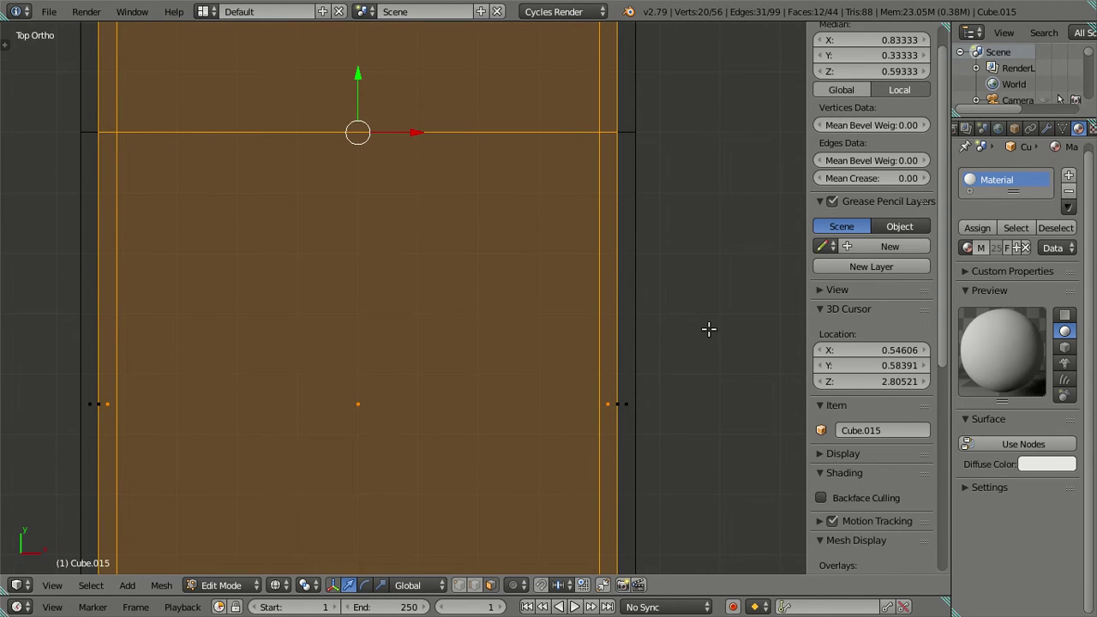
Scale the inner panel to 0.95 along X and leave Edit Mode
key("s")
key("x")
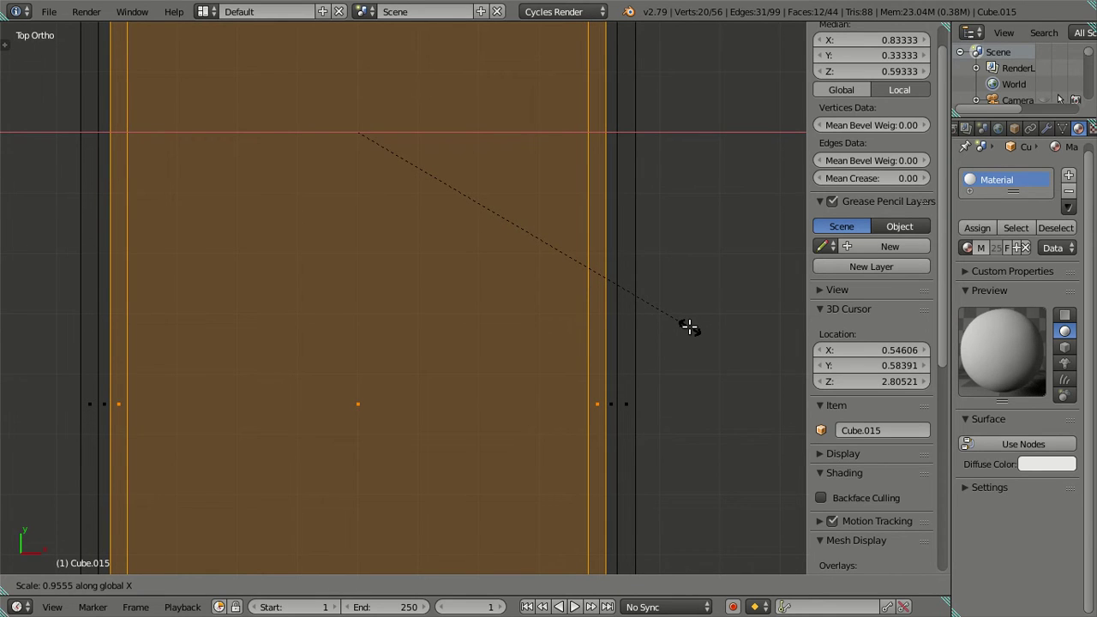
type(".95")
key("Return")
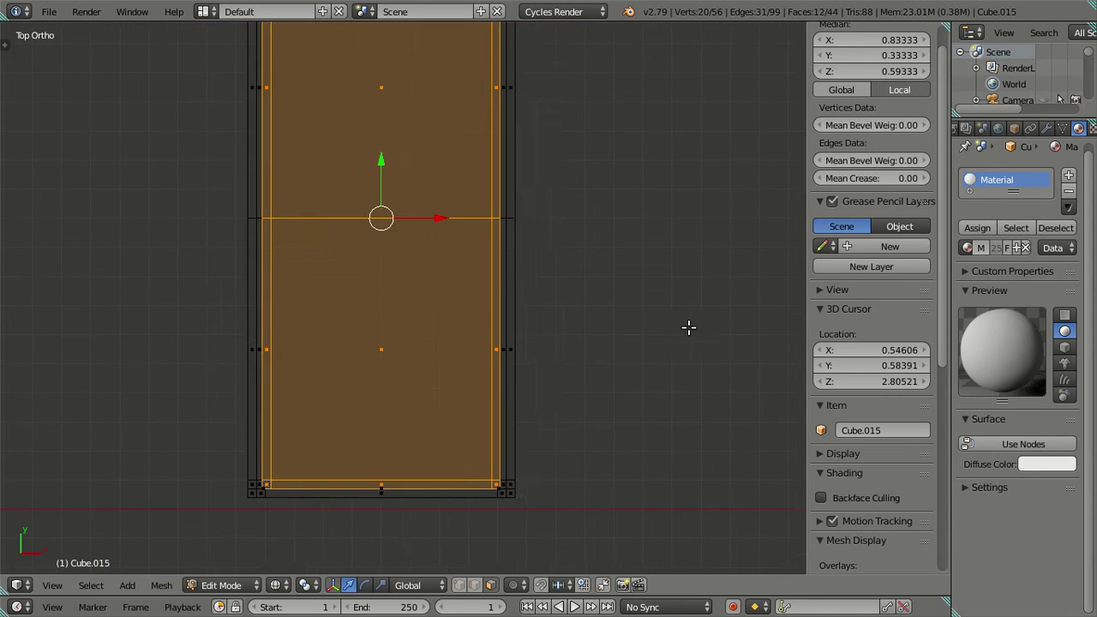
key("a")
mouse_move(465, 380)
middle_mouse_down()
mouse_move(560, 297)
mouse_move(429, 329)
mouse_move(514, 306)
mouse_move(543, 274)
mouse_move(488, 293)
mouse_move(511, 342)
middle_mouse_up()
key("Tab")
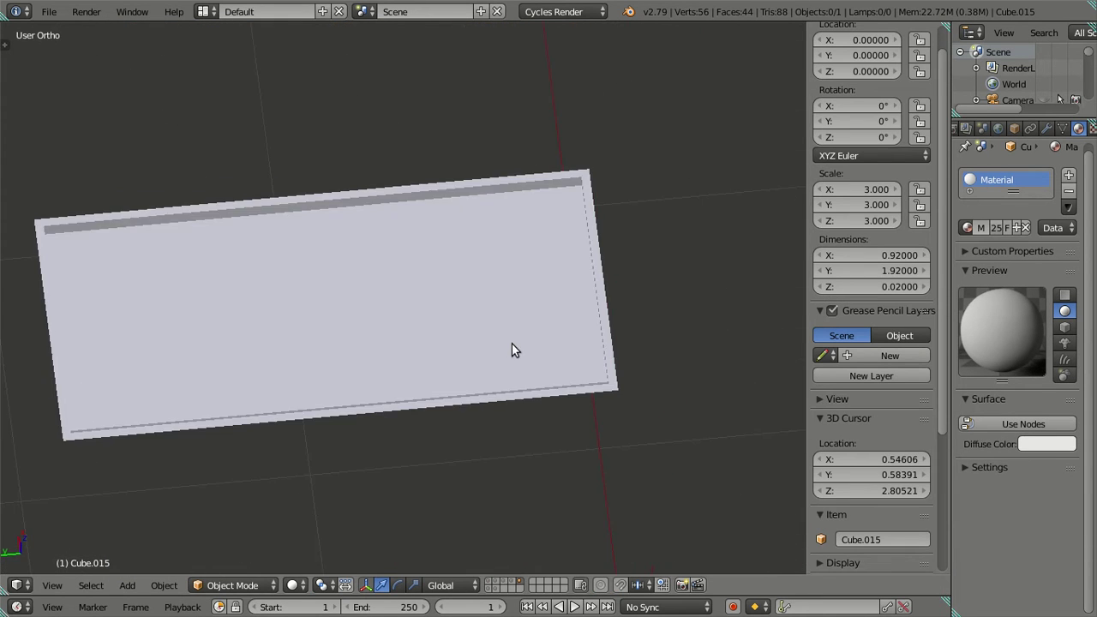
View the plate from the top in wireframe and re-enter Edit Mode on it
key("KP_7")
key("z")
middle_click_drag(489, 469, 494, 322, "shift")
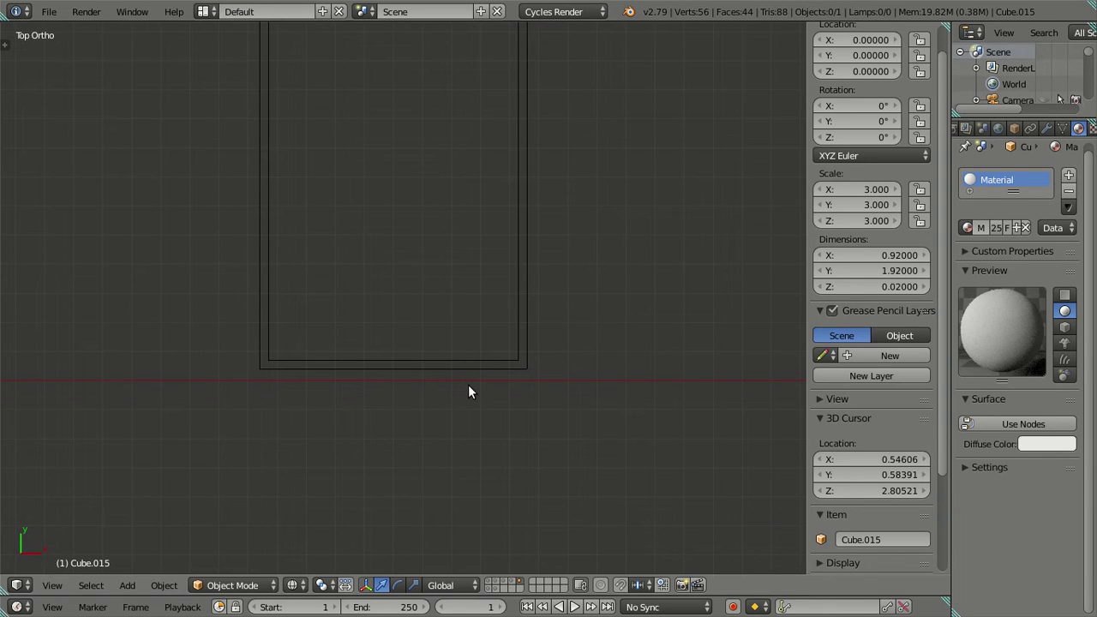
key("Tab")
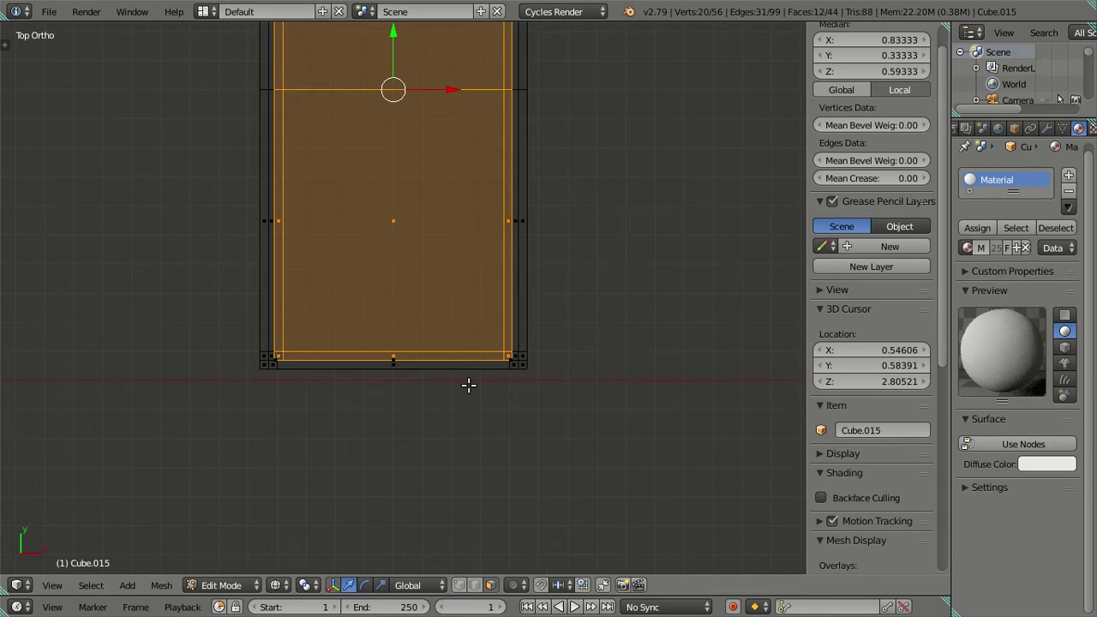
scroll(514, 403, "down", 1)
scroll(526, 413, "up", 3)
scroll(519, 420, "down", 1)
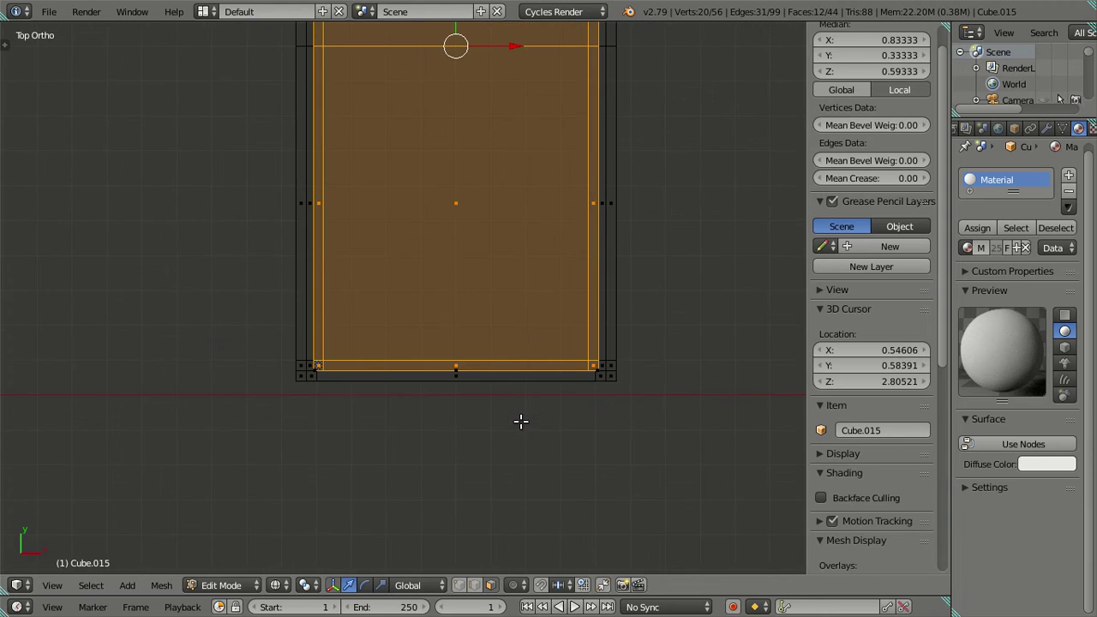
scroll(519, 421, "up", 2)
middle_click_drag(518, 422, 441, 397, "shift")
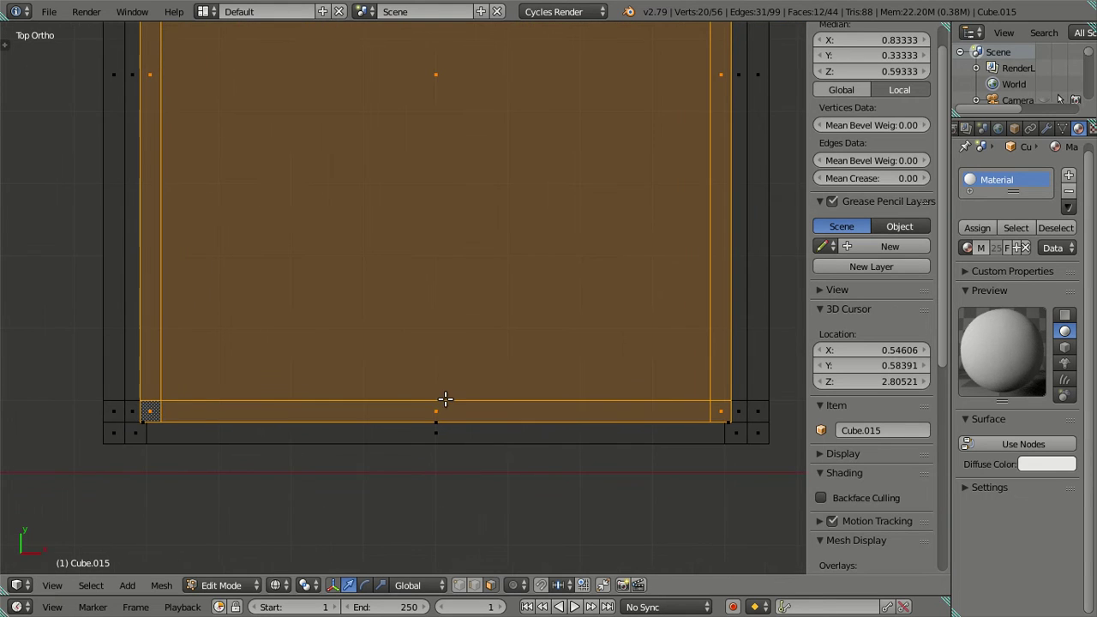
Scale the inner basin faces to 0.97 along Y, after cancelling a 0.95 attempt
key("s")
key("z")
left_click(547, 478)
key("s")
key("y")
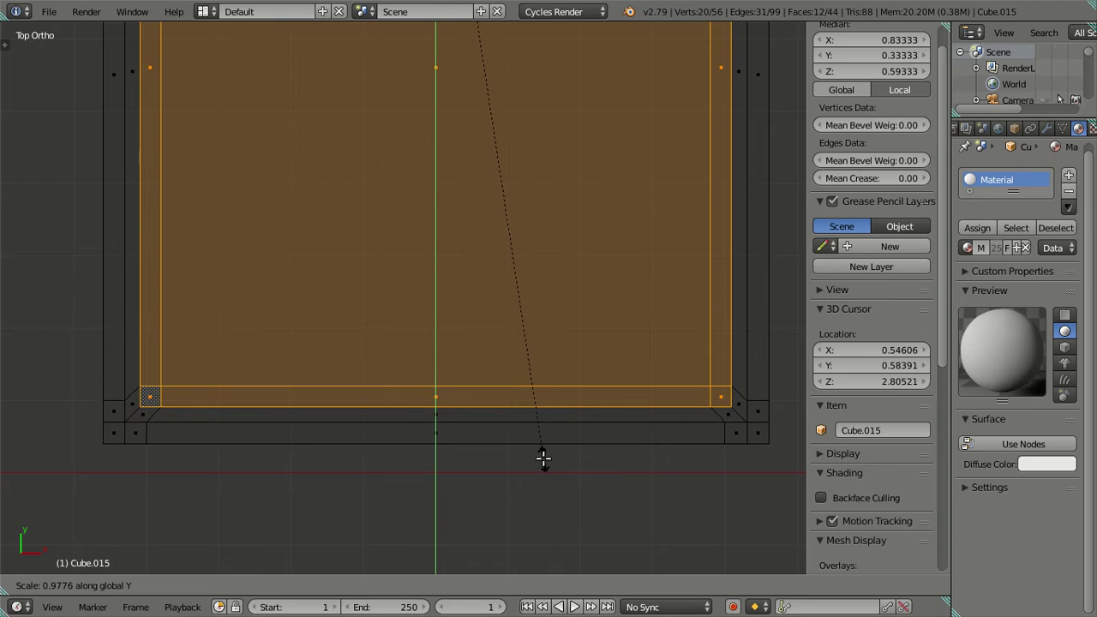
type(".")
type("95")
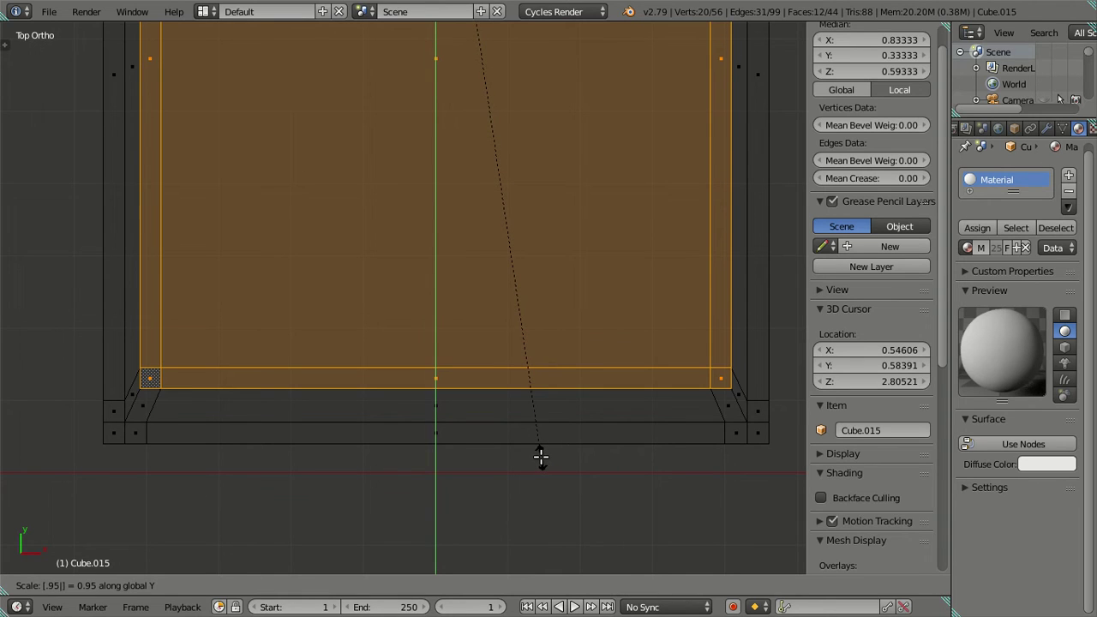
key("Escape")
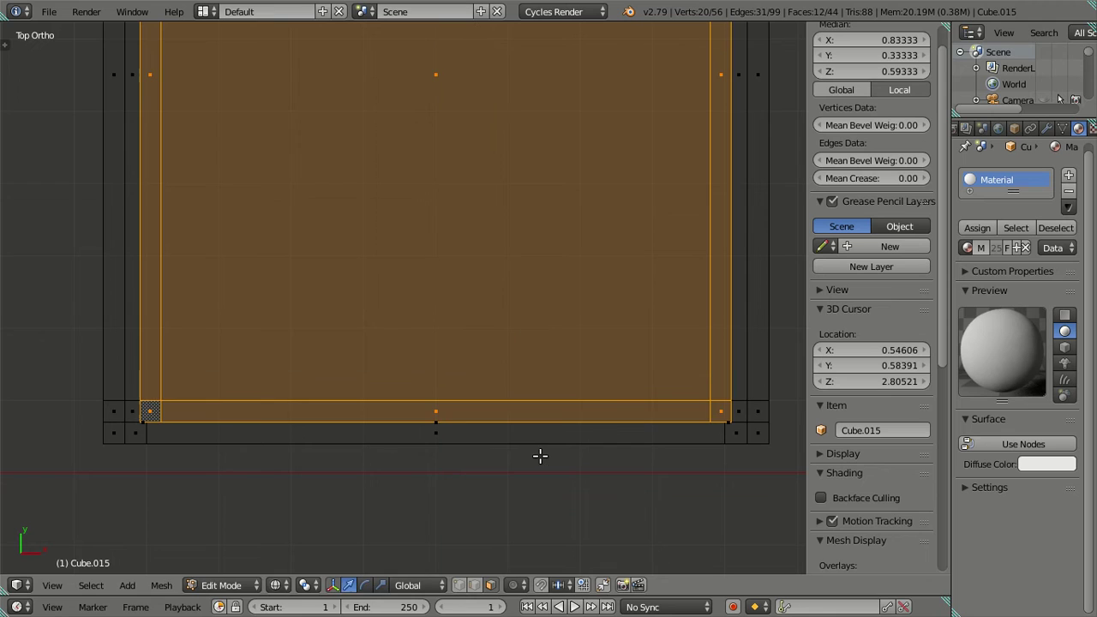
key("s")
key("y")
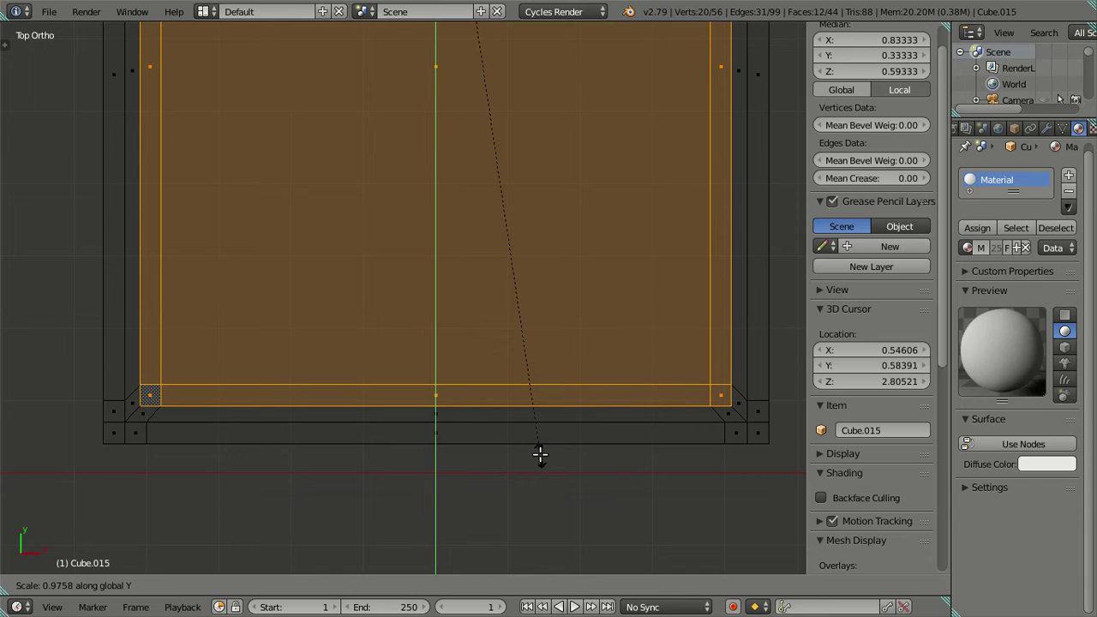
type(".97")
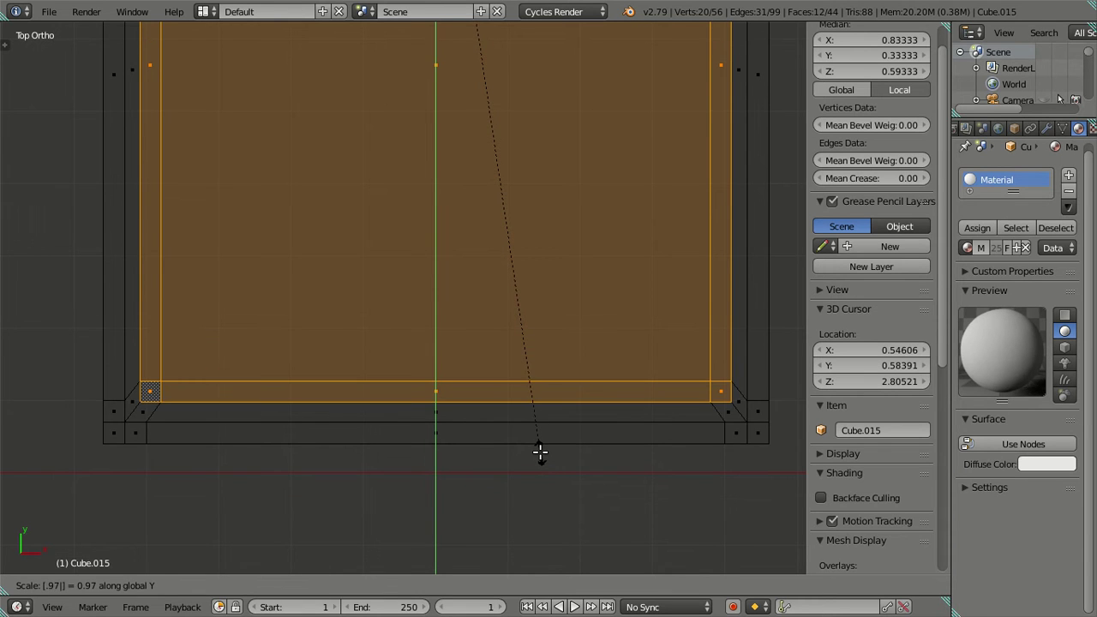
key("Return")
key("a")
mouse_move(489, 416)
middle_mouse_down()
mouse_move(559, 328)
mouse_move(456, 264)
mouse_move(445, 296)
middle_mouse_up()
Add a Subdivision Surface modifier to the sink object to preview smoothing
key("Tab")
right_click(455, 263)
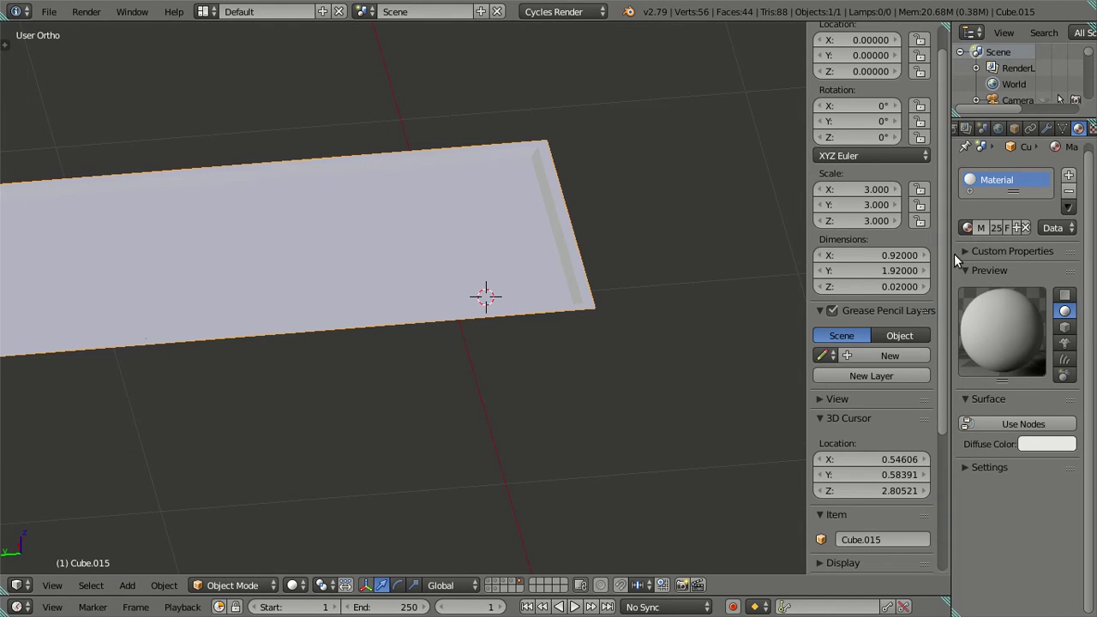
left_click(1047, 127)
left_click(992, 183)
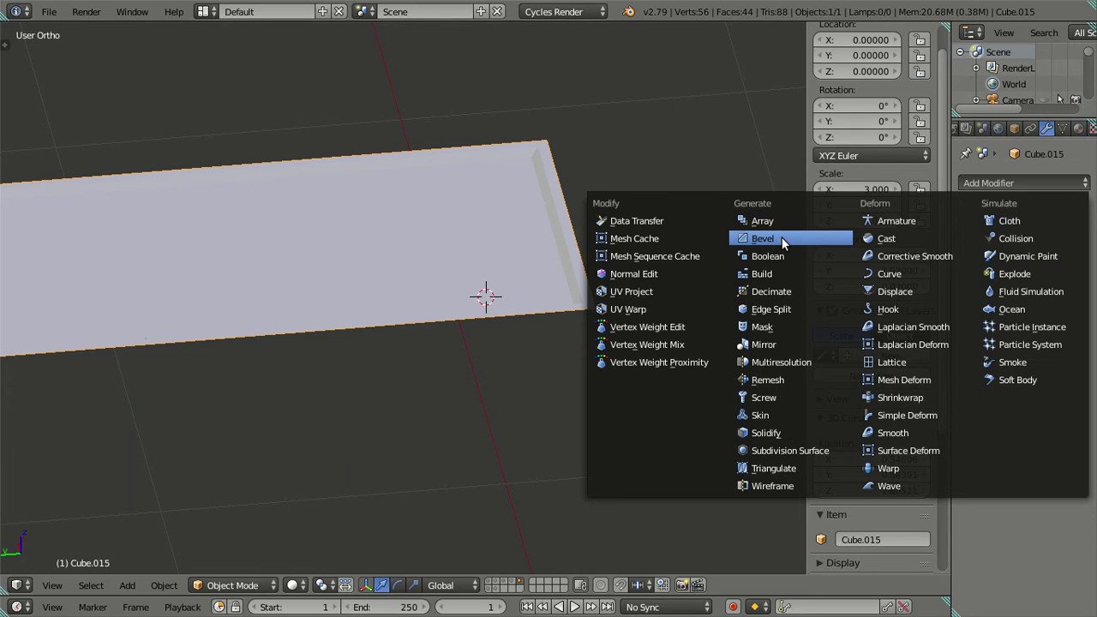
left_click(783, 449)
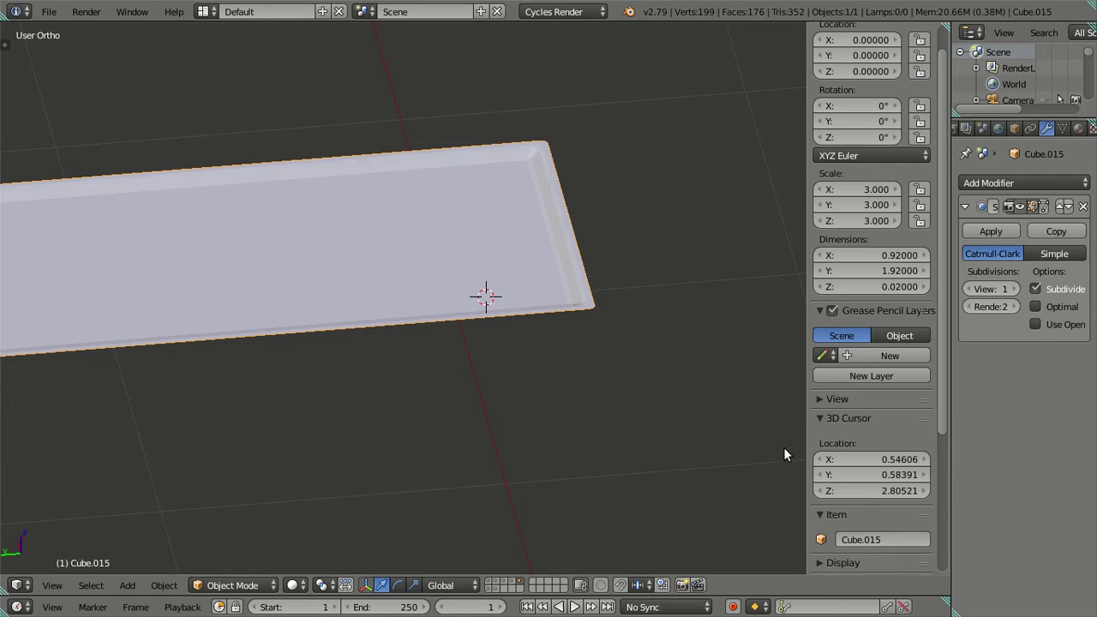
mouse_move(540, 306)
middle_mouse_down()
mouse_move(580, 338)
mouse_move(551, 347)
mouse_move(542, 291)
middle_mouse_up()
scroll(551, 346, "up", 2)
key("a")
mouse_move(511, 257)
middle_mouse_down()
mouse_move(622, 269)
mouse_move(533, 252)
mouse_move(587, 231)
middle_mouse_up()
In Edit Mode, select a basin-corner edge in edge select mode and slide it along the rim
key("Tab")
scroll(571, 262, "up", 1)
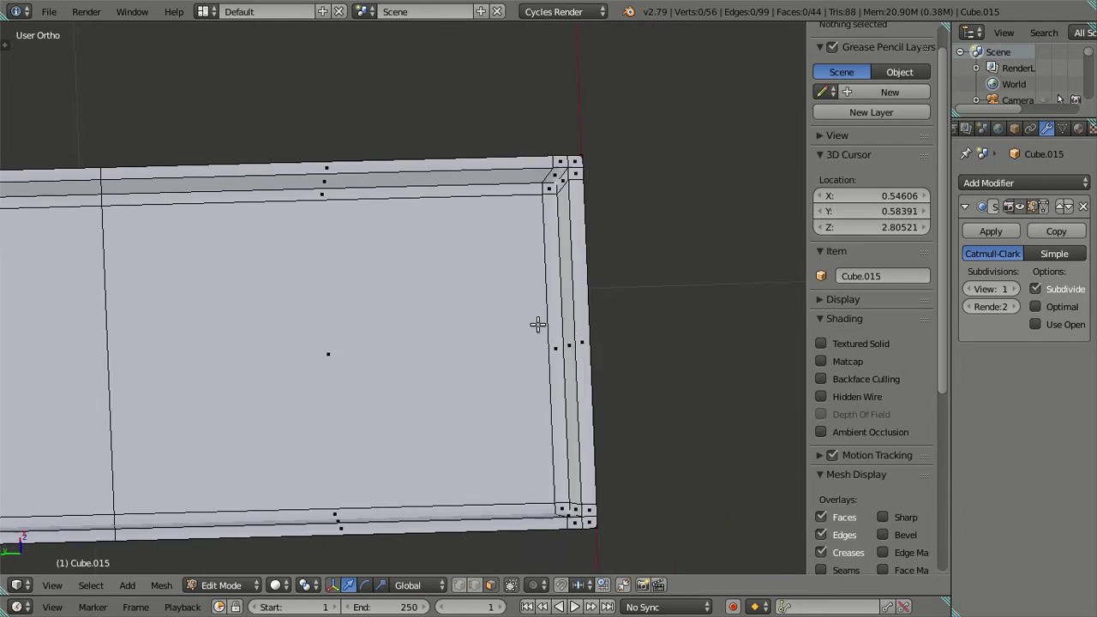
scroll(539, 323, "up", 1)
mouse_move(557, 201)
middle_mouse_down("shift")
mouse_move(519, 215)
mouse_move(453, 274)
middle_mouse_up("shift")
scroll(519, 215, "up", 2)
scroll(452, 274, "up", 3)
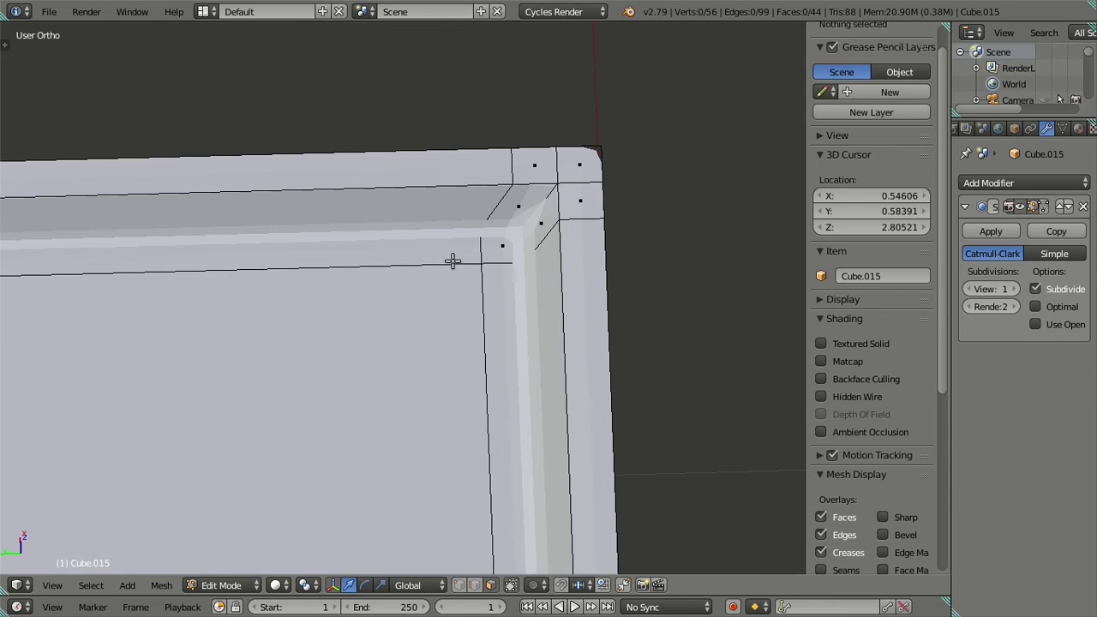
left_click(531, 203)
key("ctrl+Tab")
left_click(561, 253)
right_click(536, 212)
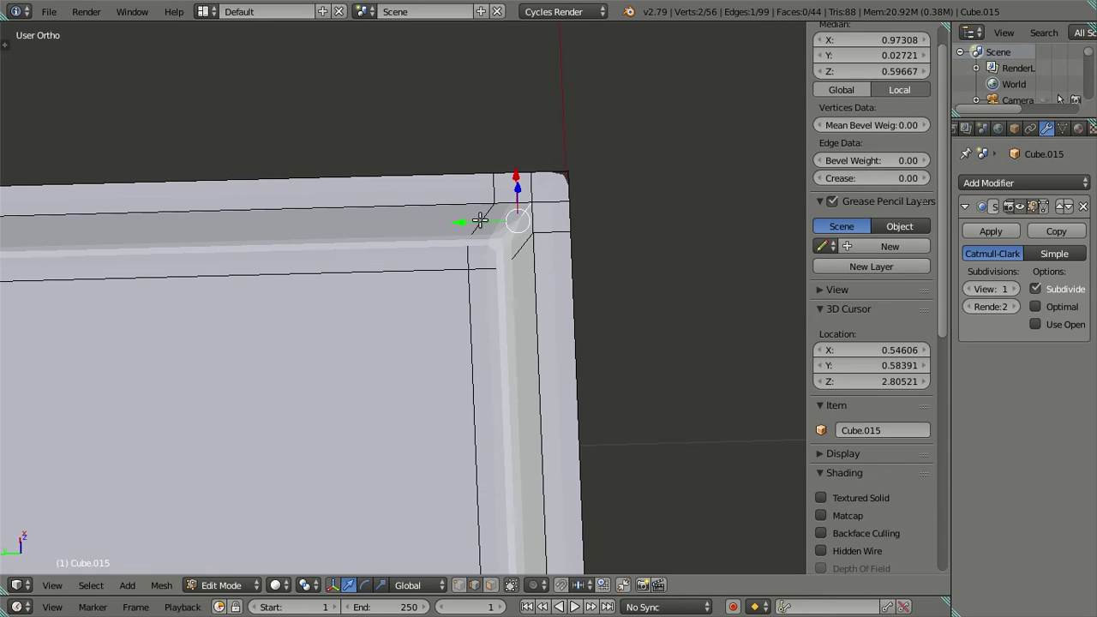
key("g")
key("y")
left_click(491, 196)
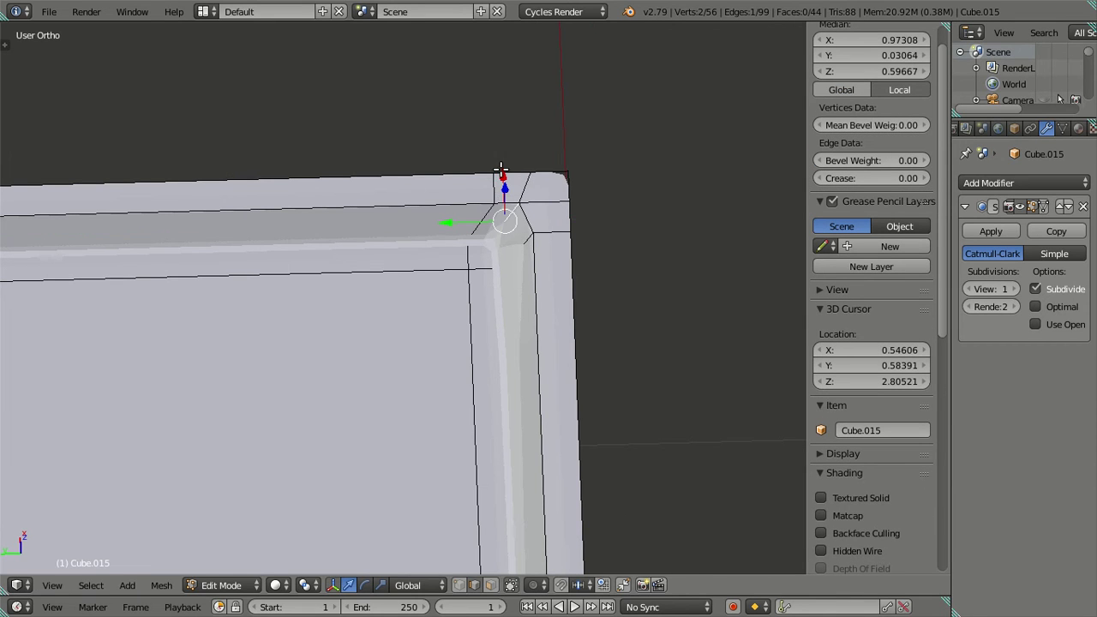
Nudge the corner edge about 0.01 along X with G X
middle_click_drag(502, 177, 453, 127)
key("g")
key("x")
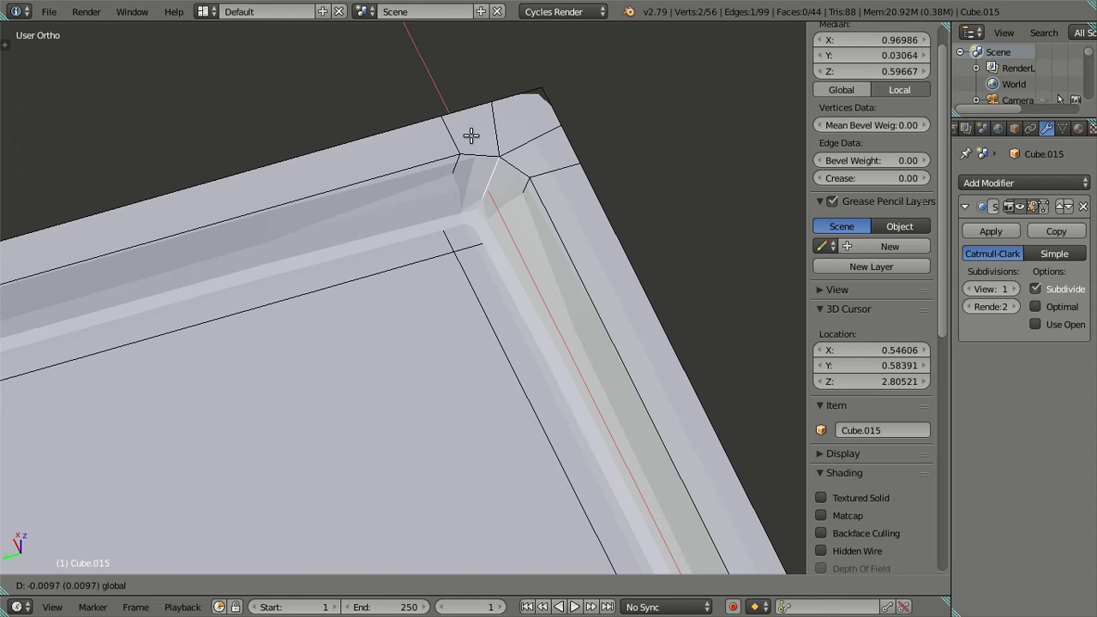
left_click(470, 136)
Check the smoothed corner in Object Mode, then delete the Subdivision Surface modifier
key("Tab")
middle_click_drag(604, 215, 553, 319)
key("Tab")
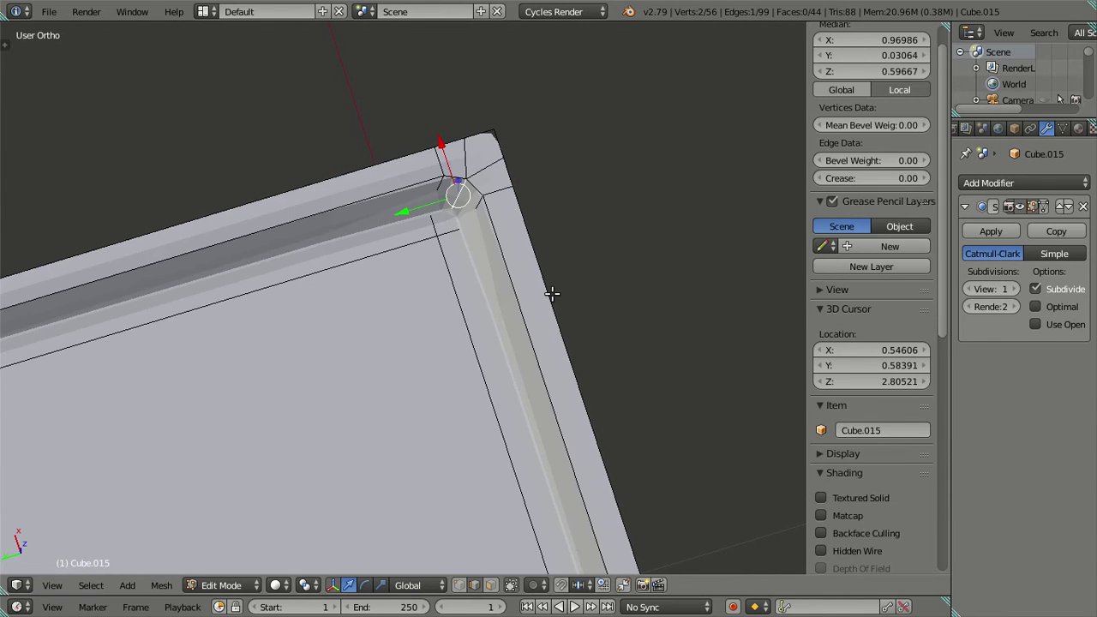
key("Tab")
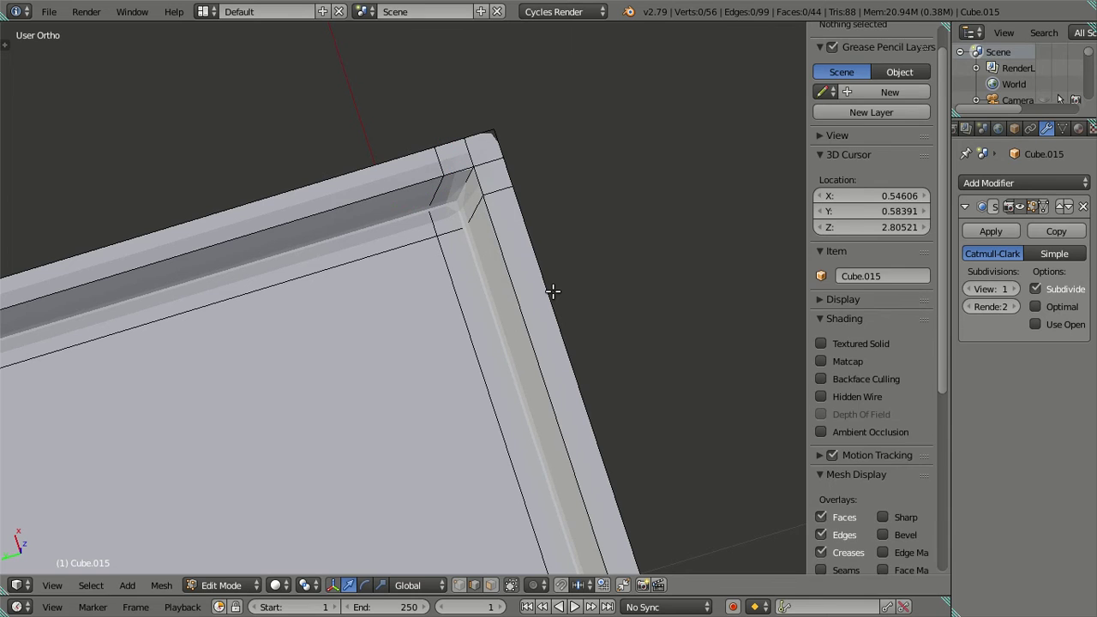
middle_click_drag(552, 291, 543, 289)
key("Home")
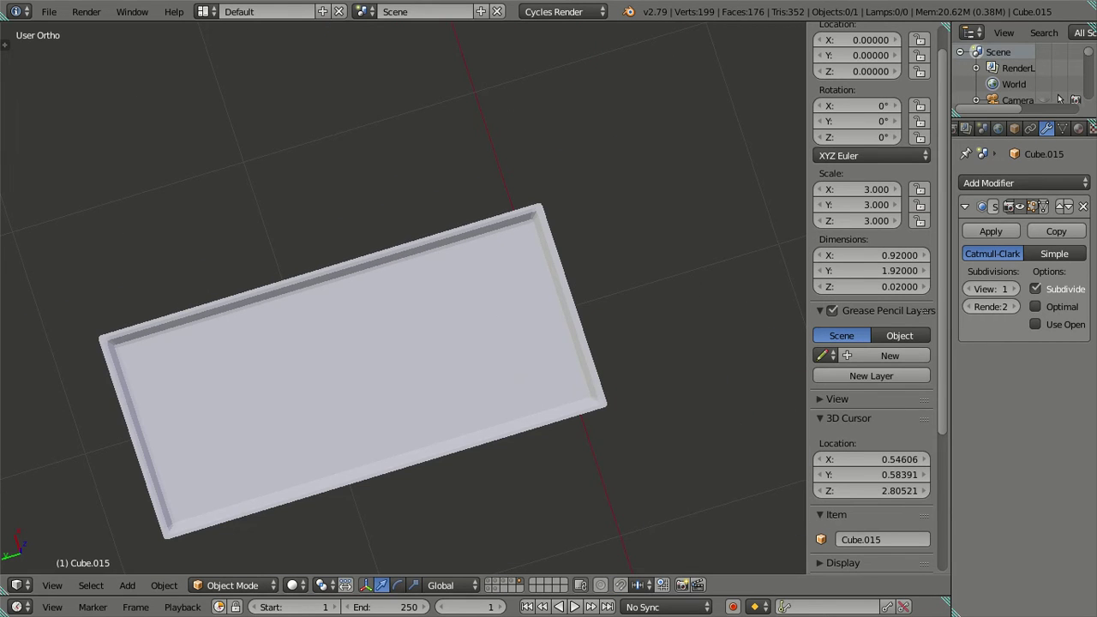
left_click(1083, 210)
mouse_move(442, 307)
middle_mouse_down()
mouse_move(439, 265)
mouse_move(543, 282)
mouse_move(431, 299)
mouse_move(448, 289)
middle_mouse_up()
Enter Edit Mode in Face select mode, select the basin floor face, then deselect it
key("Tab")
scroll(445, 288, "up", 3)
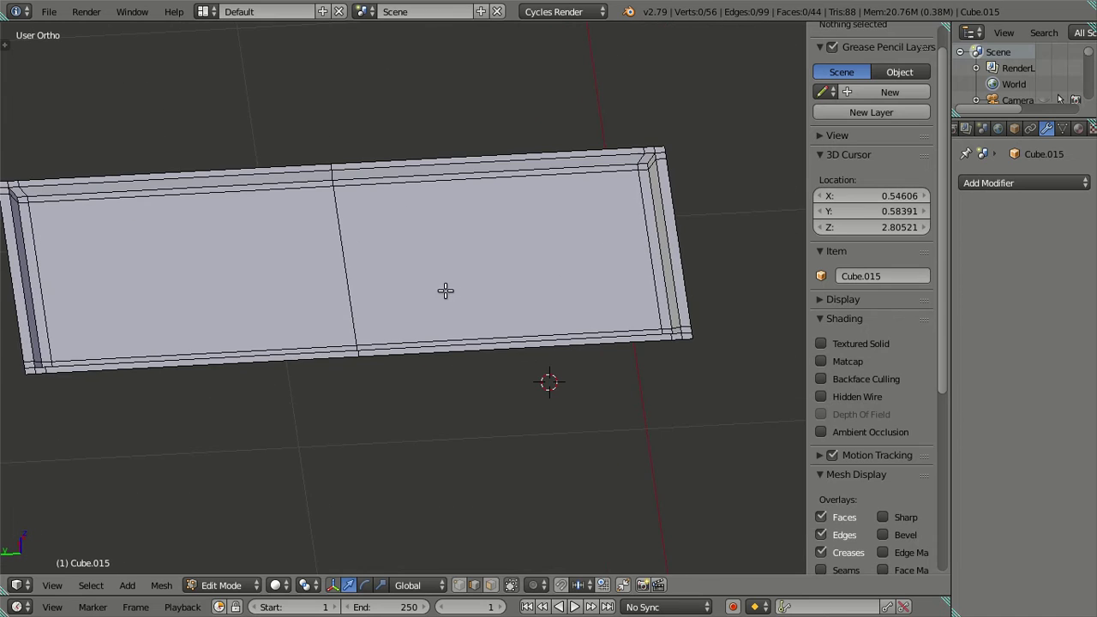
left_click(490, 584)
middle_click_drag(345, 366, 335, 466)
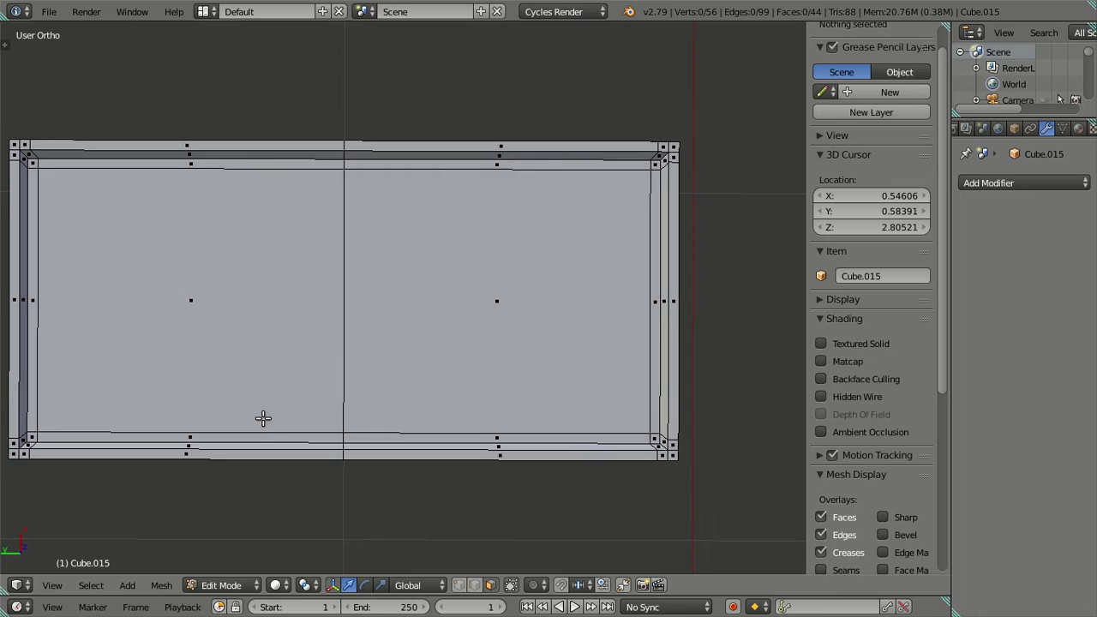
right_click(536, 308)
mouse_move(539, 345)
middle_mouse_down()
mouse_move(531, 245)
mouse_move(553, 274)
mouse_move(565, 371)
mouse_move(517, 380)
mouse_move(372, 221)
middle_mouse_up()
middle_click_drag(275, 109, 365, 186)
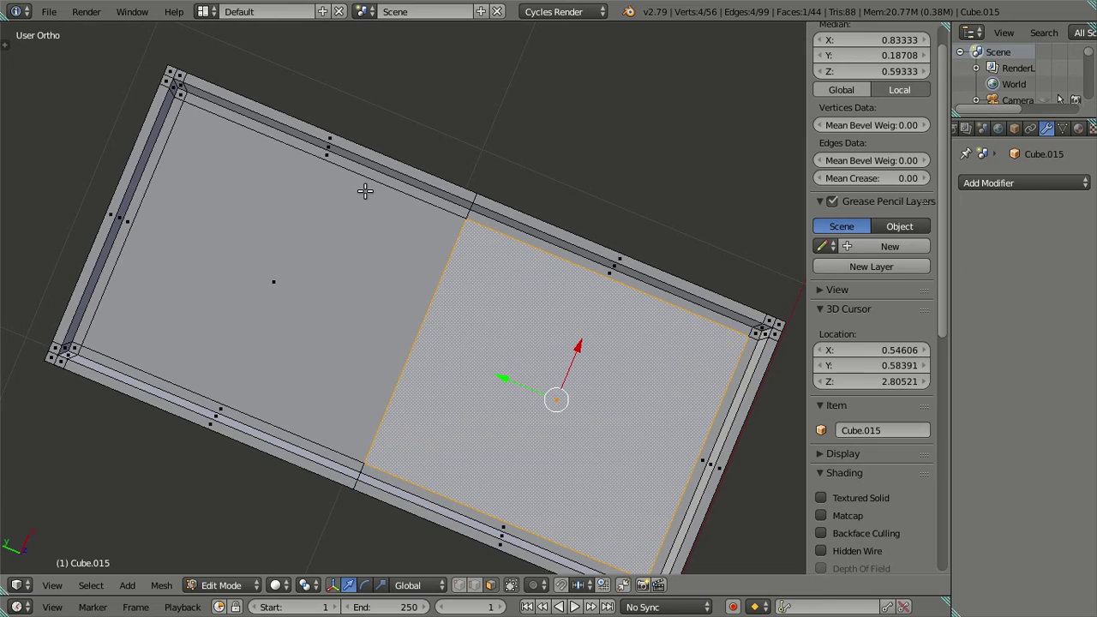
key("a")
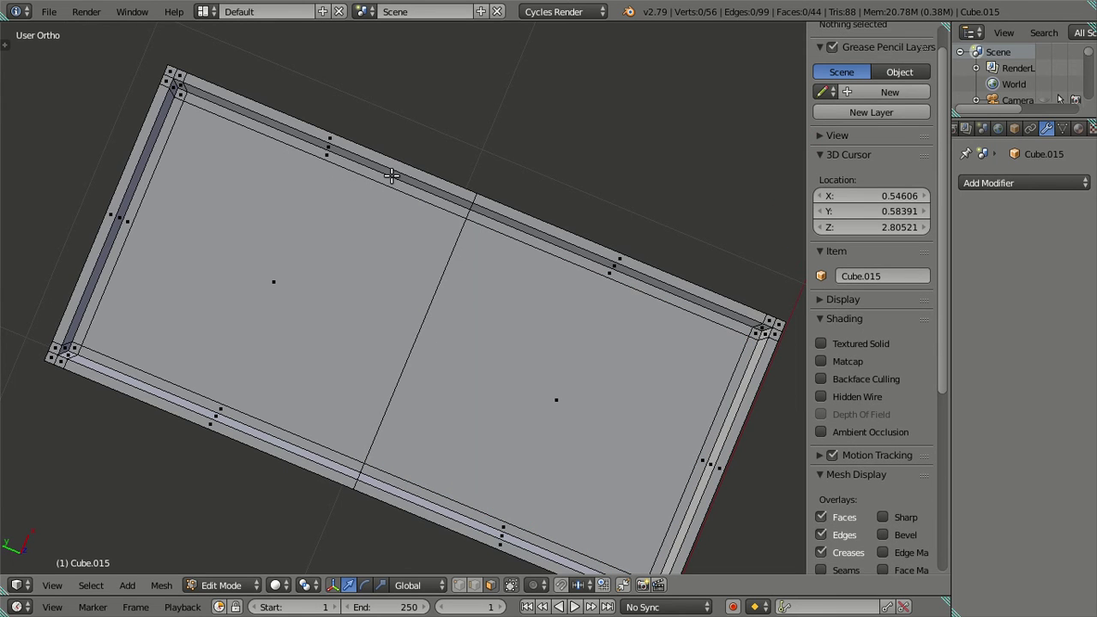
View the sink from Top Ortho (Numpad 7) in wireframe, zoomed onto the basin corner
mouse_move(446, 195)
middle_mouse_down()
mouse_move(372, 206)
mouse_move(608, 211)
mouse_move(594, 206)
middle_mouse_up()
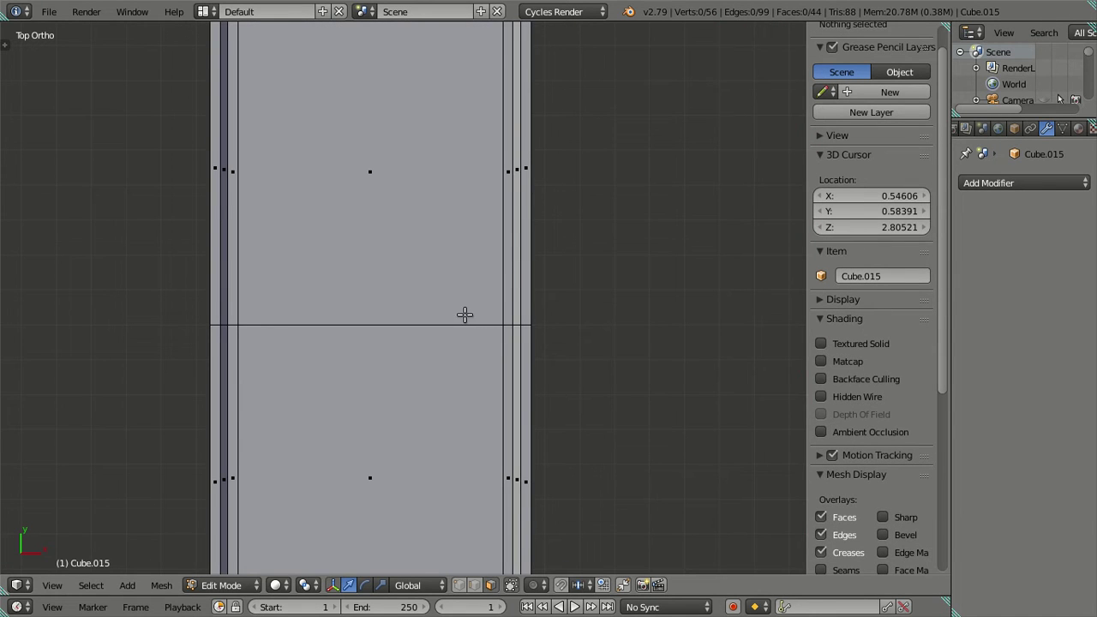
scroll(421, 354, "down", 4)
mouse_move(420, 355)
middle_mouse_down()
mouse_move(421, 367)
mouse_move(424, 340)
middle_mouse_up()
scroll(497, 315, "up", 2)
scroll(489, 325, "up", 1)
scroll(472, 325, "up", 2)
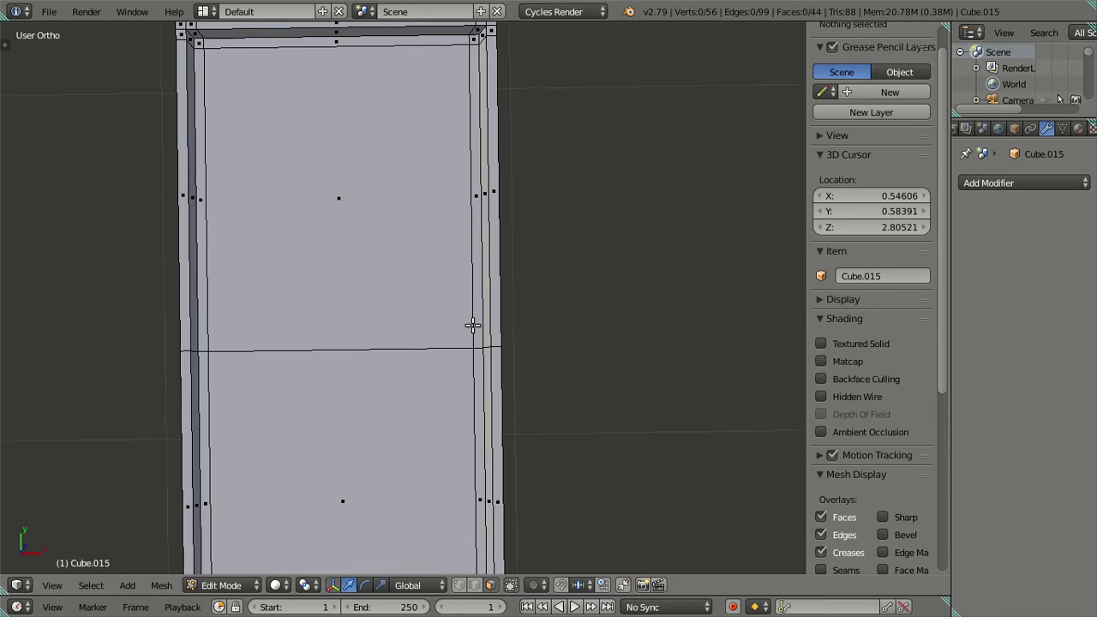
mouse_move(438, 125)
middle_mouse_down("shift")
mouse_move(482, 191)
mouse_move(386, 335)
middle_mouse_up("shift")
mouse_move(419, 302)
middle_mouse_down("shift")
mouse_move(429, 191)
mouse_move(485, 249)
middle_mouse_up("shift")
key("KP_7")
key("z")
scroll(429, 185, "up", 2)
scroll(404, 215, "up", 2)
scroll(394, 186, "up", 1)
middle_click_drag(394, 183, 350, 276, "shift")
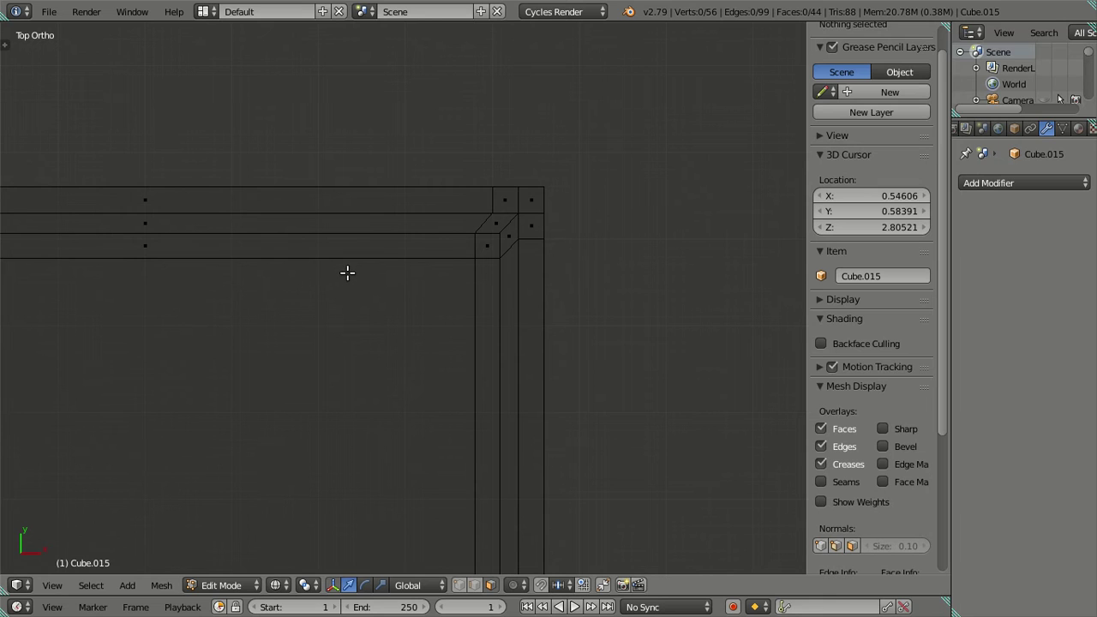
scroll(519, 289, "up", 2)
mouse_move(519, 289)
middle_mouse_down("shift")
mouse_move(387, 303)
mouse_move(386, 235)
middle_mouse_up("shift")
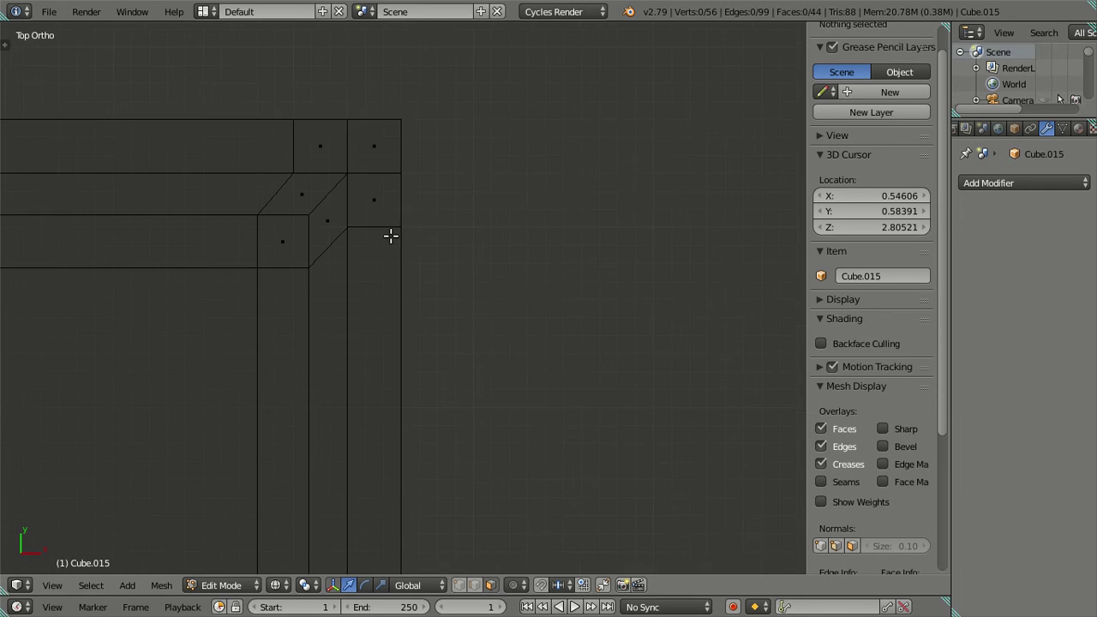
Select the rim-corner square face and the strip faces running below it
right_click(385, 224)
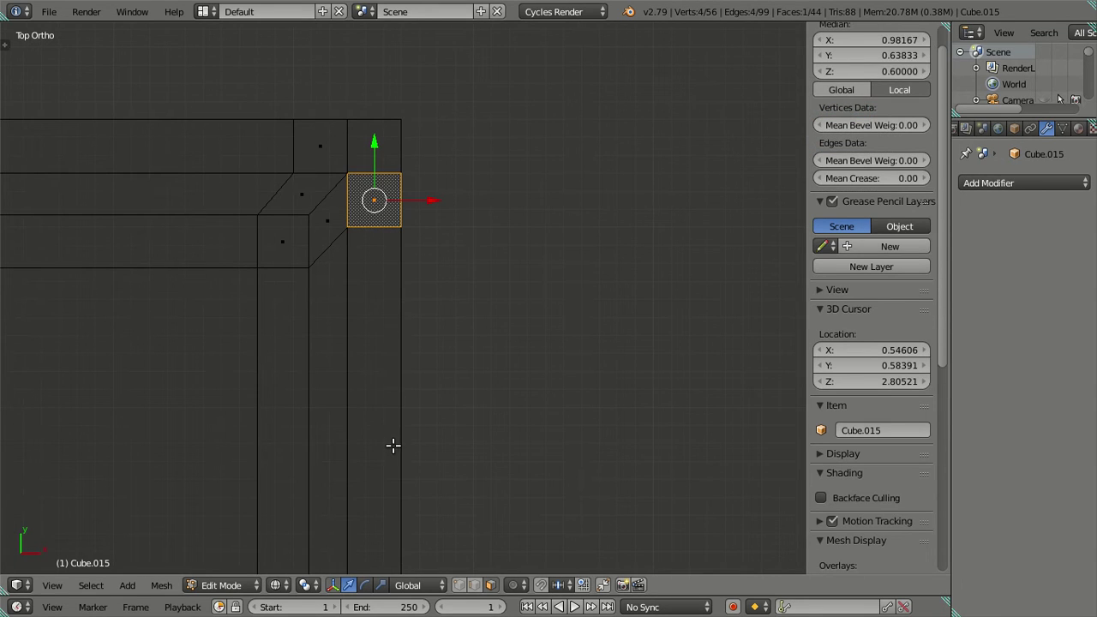
key("z")
right_click(368, 340)
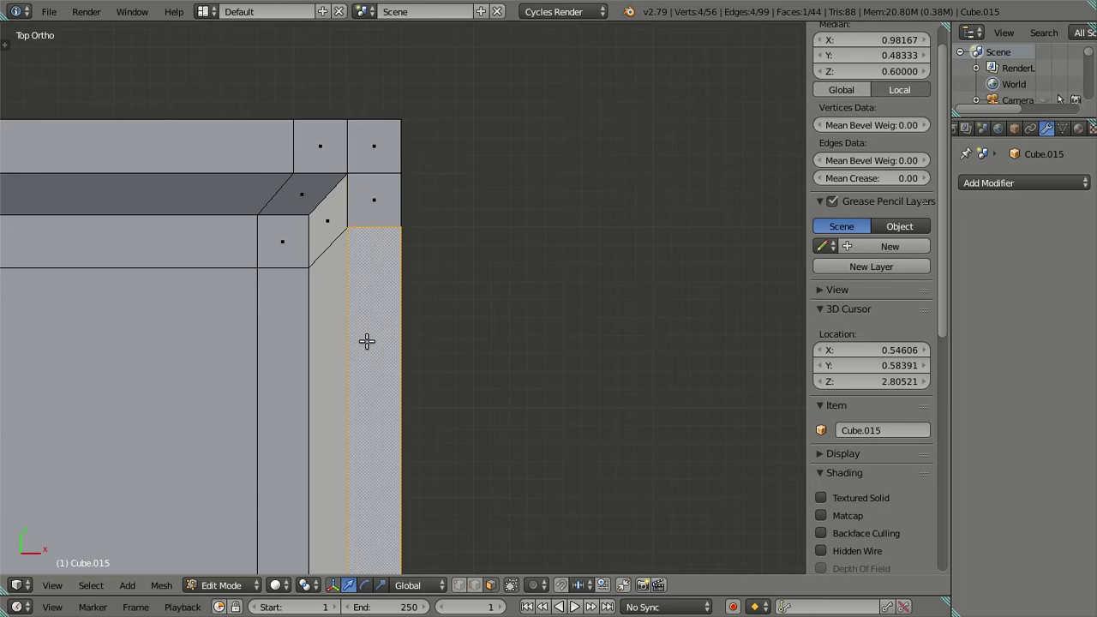
scroll(368, 340, "down", 4)
scroll(367, 340, "down", 2)
middle_click_drag(479, 511, 436, 127, "shift")
scroll(360, 315, "up", 2)
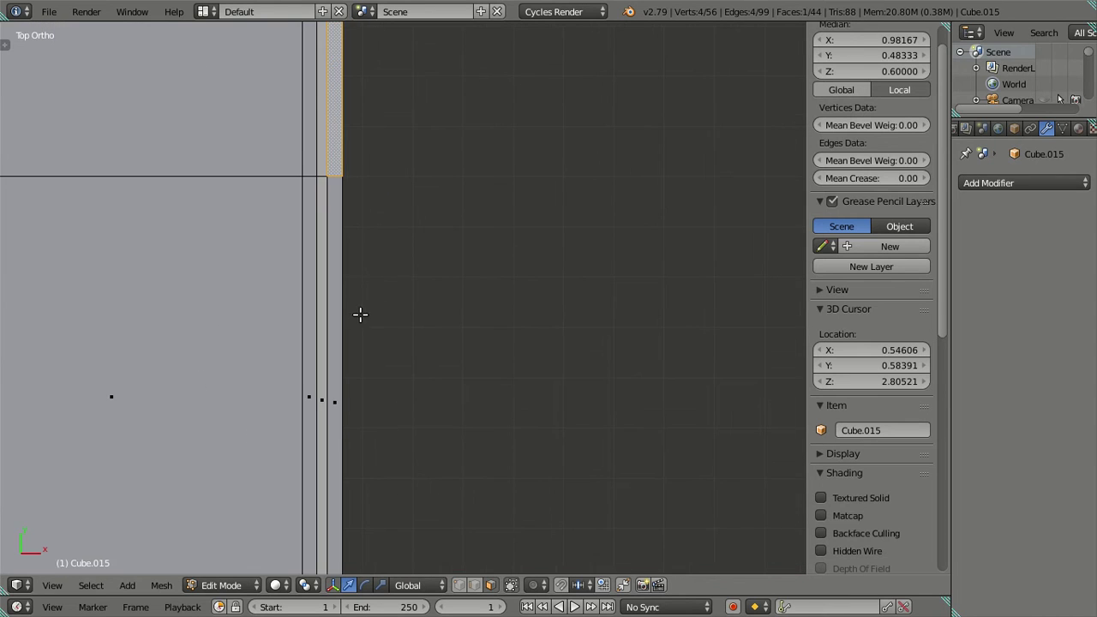
right_click(337, 317, "shift")
scroll(428, 223, "down", 2)
scroll(428, 223, "down", 1)
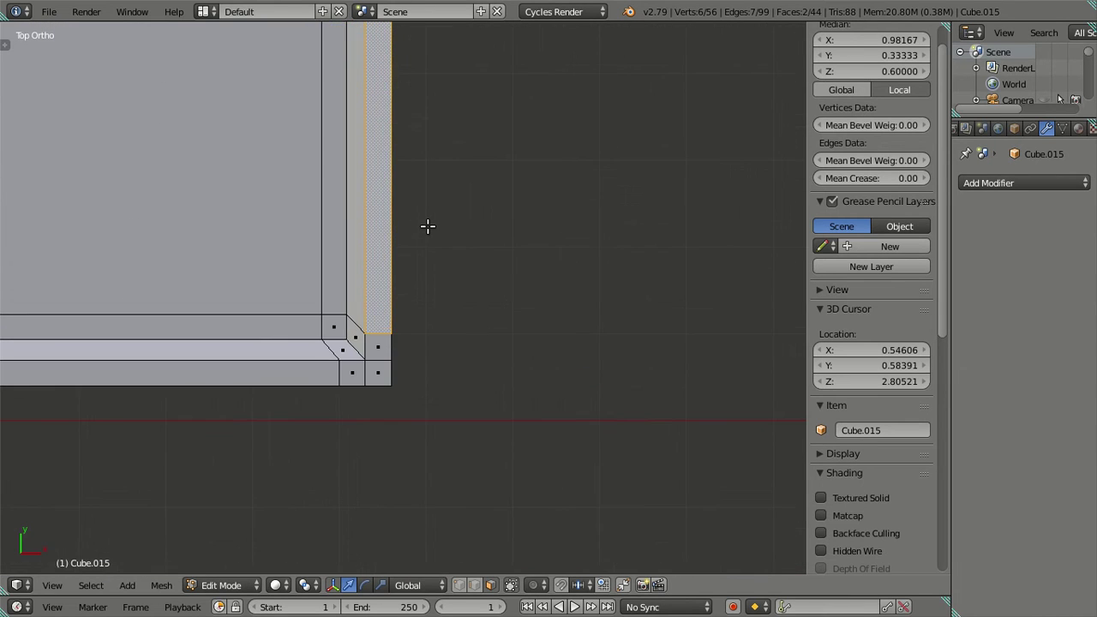
scroll(432, 209, "down", 1)
scroll(433, 209, "down", 1)
scroll(424, 287, "down", 2)
Duplicate the selected strip faces with Shift+D and move the copy aside
key("shift+d")
right_click(510, 249)
mouse_move(439, 253)
left_mouse_down()
mouse_move(602, 252)
mouse_move(452, 249)
left_mouse_up()
key("a")
key("z")
scroll(479, 270, "up", 3)
scroll(548, 342, "down", 2)
scroll(514, 351, "up", 3)
scroll(484, 345, "up", 3)
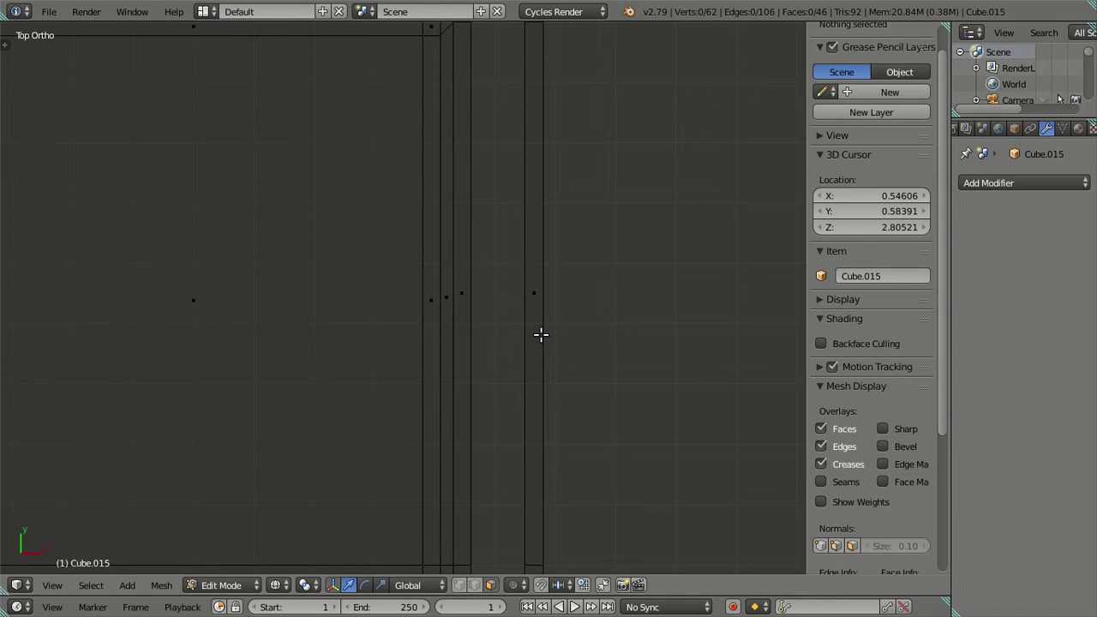
Divide the duplicated strip with 8 evenly spaced loop cuts
key("ctrl+r")
scroll(541, 333, "up", 2)
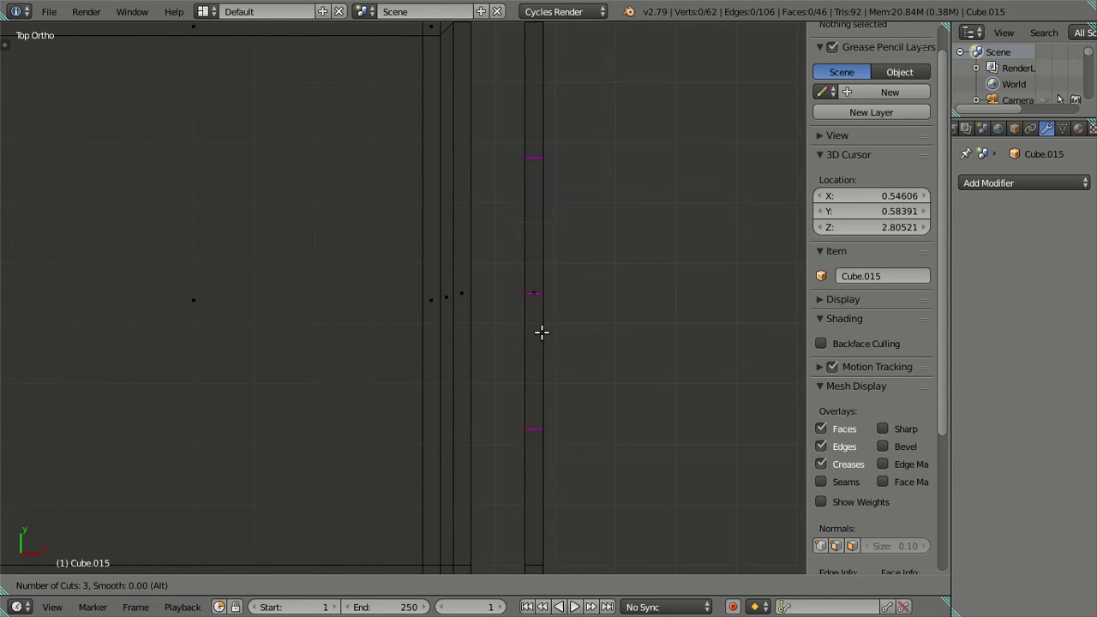
left_click(541, 332)
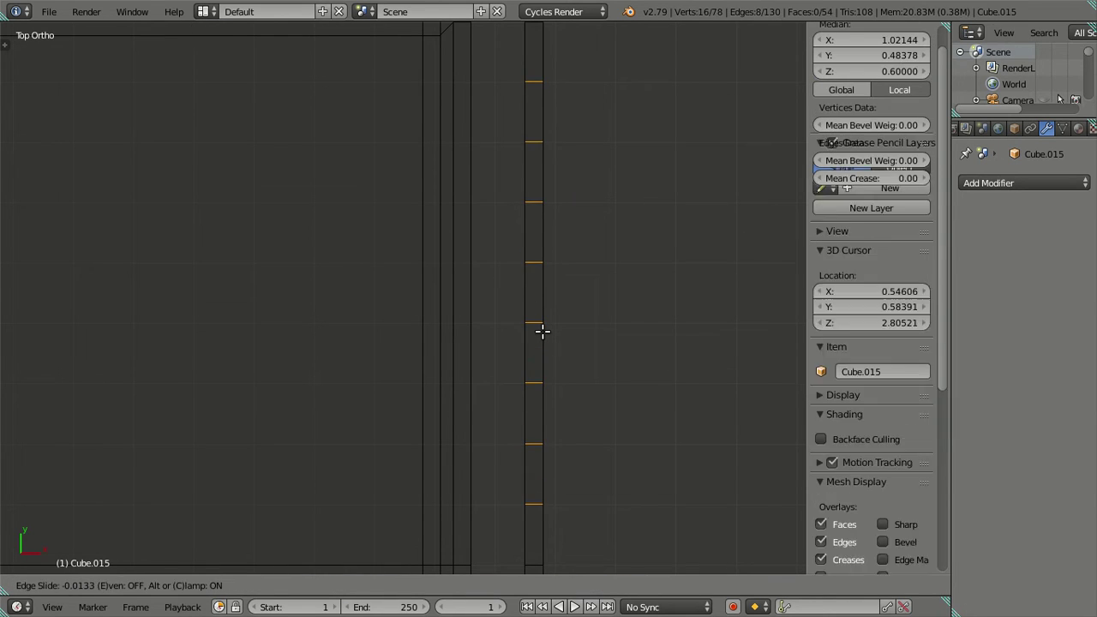
right_click(541, 332)
scroll(542, 332, "down", 3)
key("a")
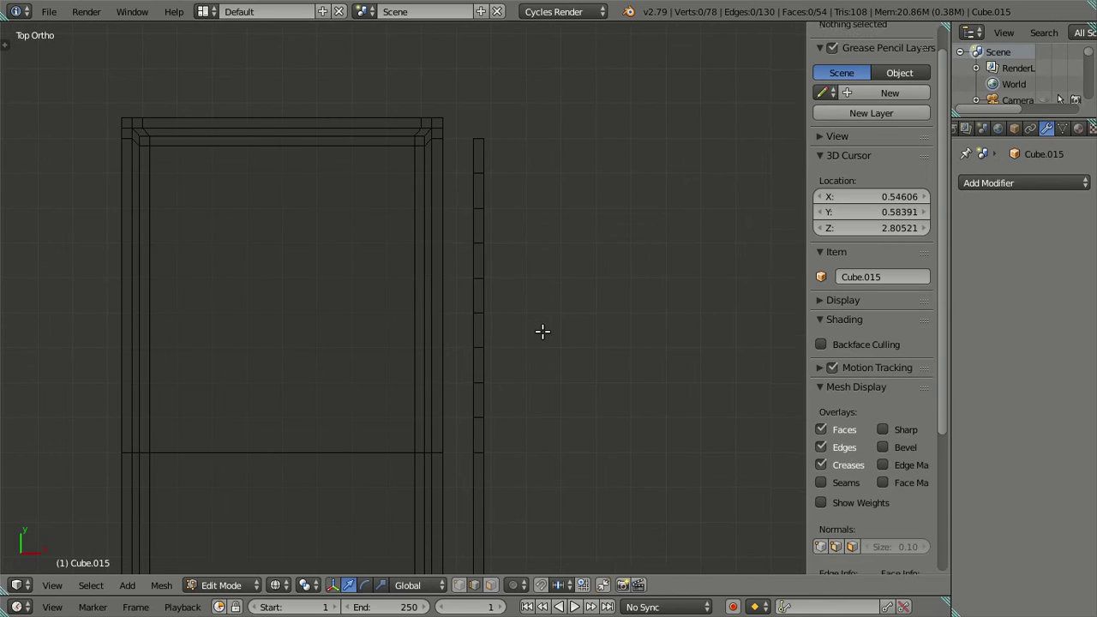
key("z")
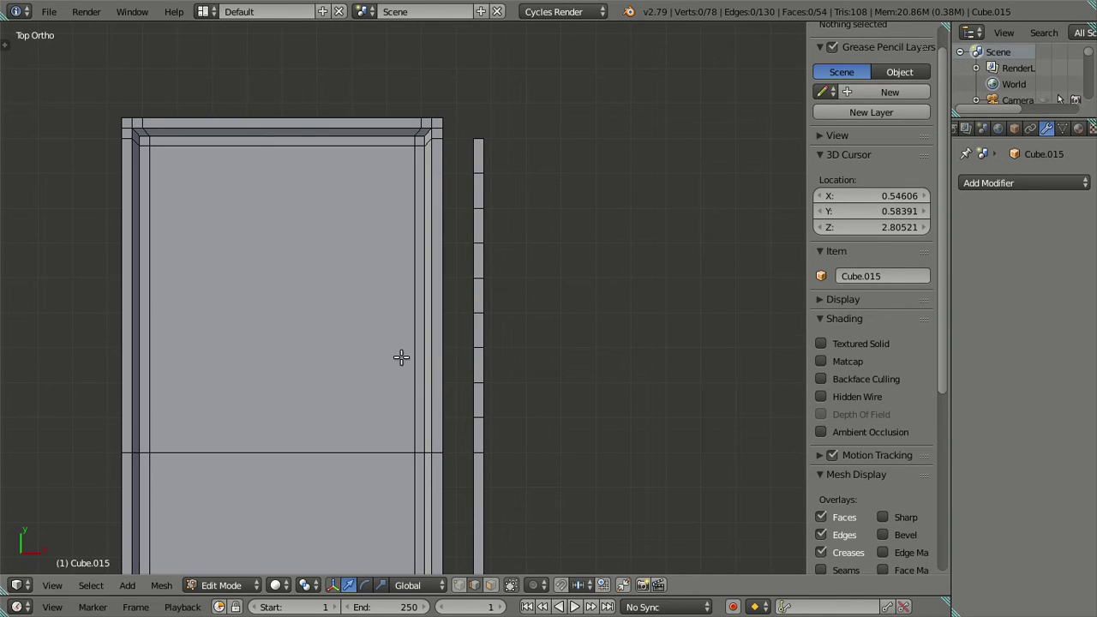
Add a horizontal loop cut across the panel and move it along Y
key("ctrl+r")
left_click(452, 343)
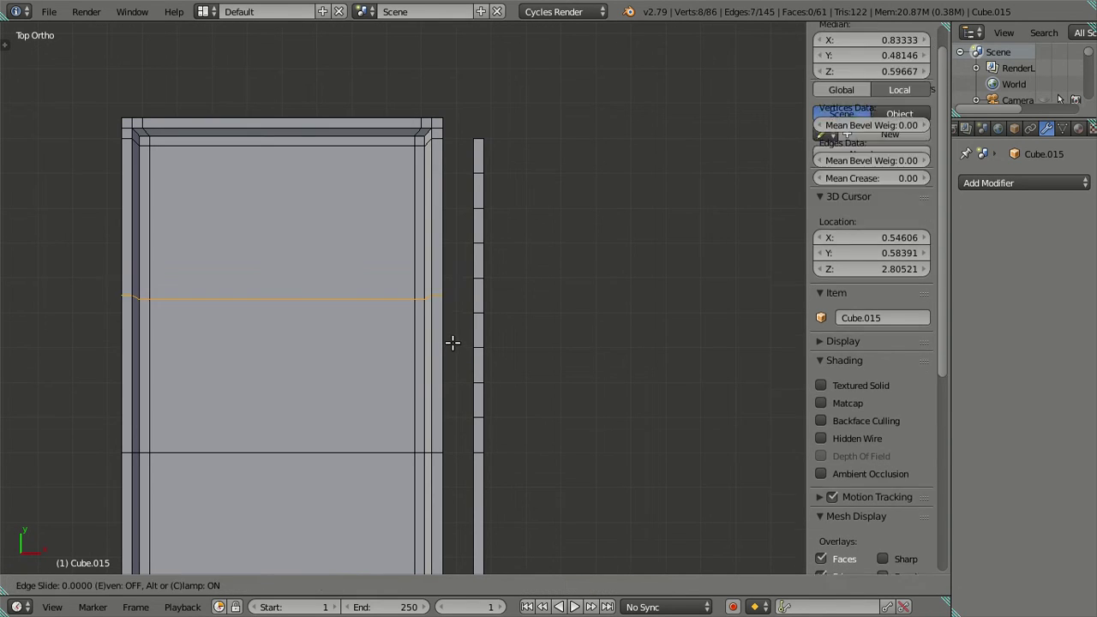
left_click(412, 196)
key("g")
key("y")
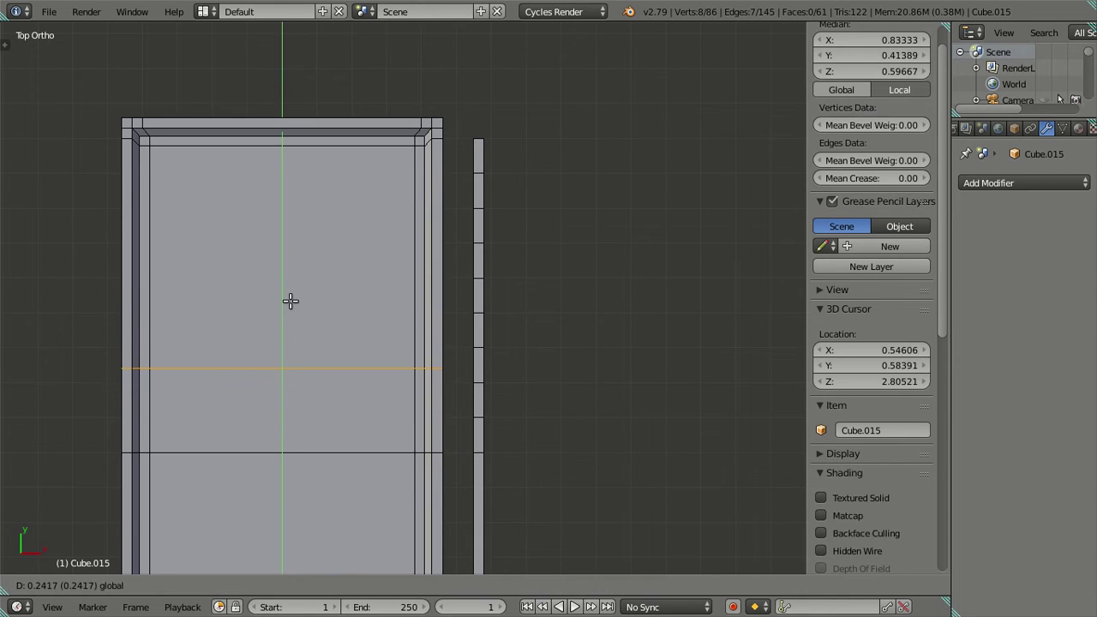
left_click(290, 300)
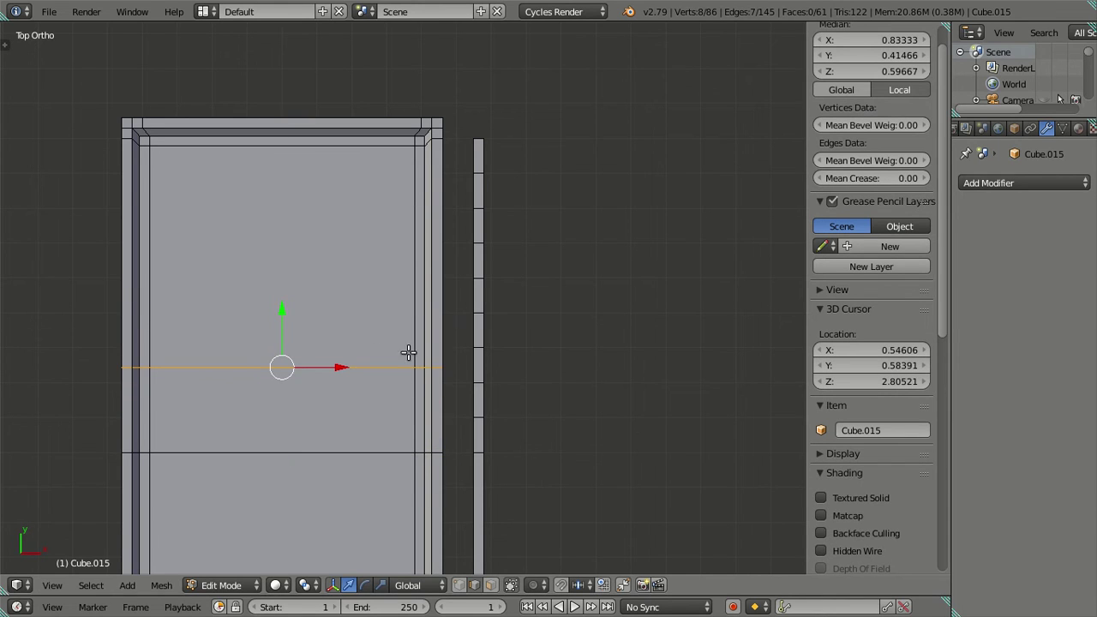
Set the new panel loop's Median Y to 0.4
right_click(478, 382)
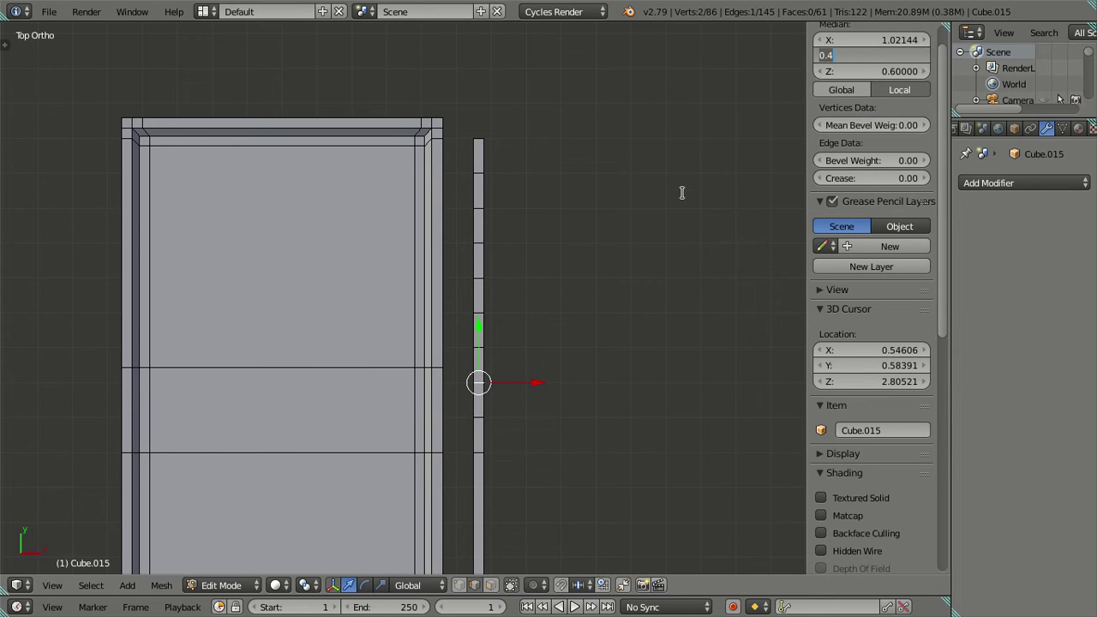
key("a")
right_click(383, 368, "alt")
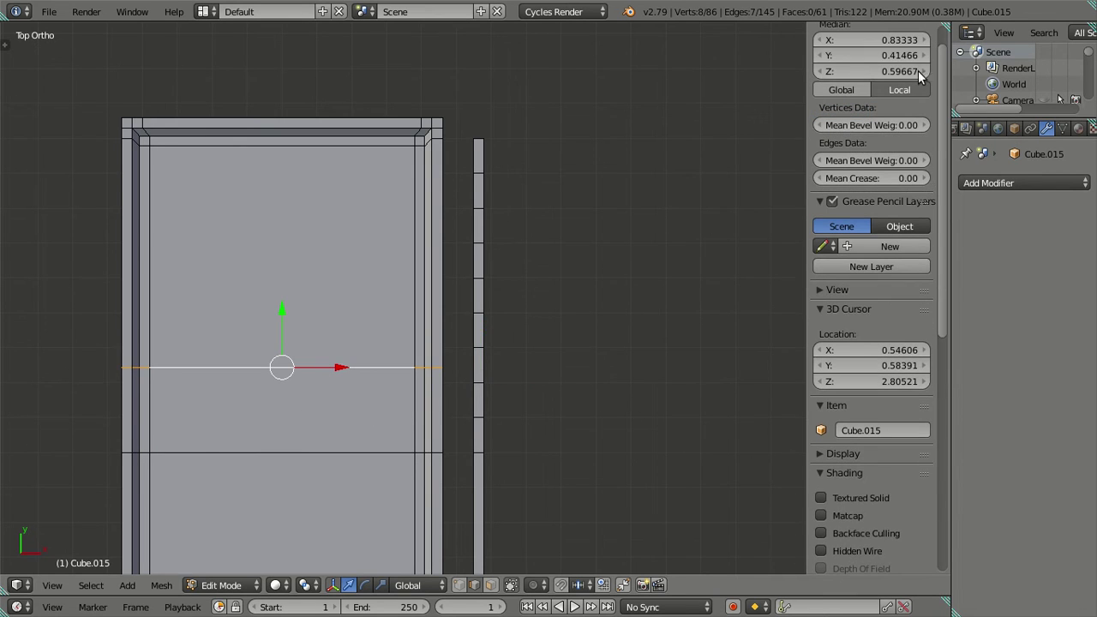
left_click(869, 52)
type("0.4")
key("Return")
key("a")
key("z")
mouse_move(482, 406)
middle_mouse_down()
mouse_move(557, 374)
mouse_move(560, 350)
mouse_move(588, 325)
mouse_move(453, 369)
mouse_move(499, 368)
mouse_move(484, 406)
mouse_move(504, 338)
middle_mouse_up()
mouse_move(643, 337)
middle_mouse_down()
mouse_move(600, 368)
mouse_move(517, 386)
mouse_move(437, 284)
mouse_move(445, 285)
middle_mouse_up()
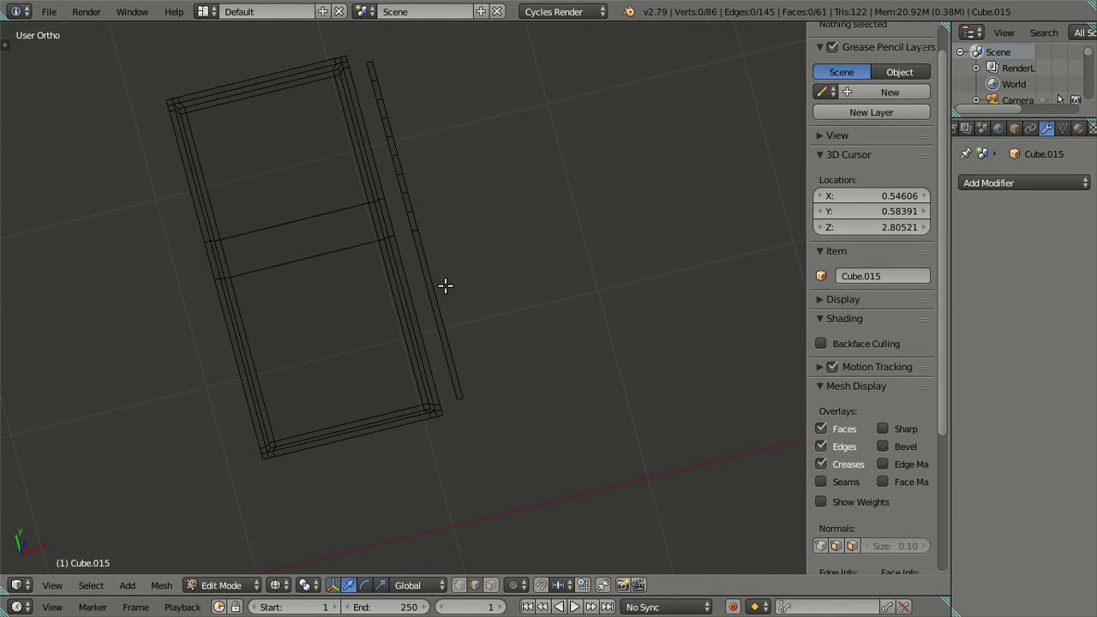
In top view, add more evenly spaced loop cuts across the thin strip
key("KP_7")
scroll(432, 361, "up", 2)
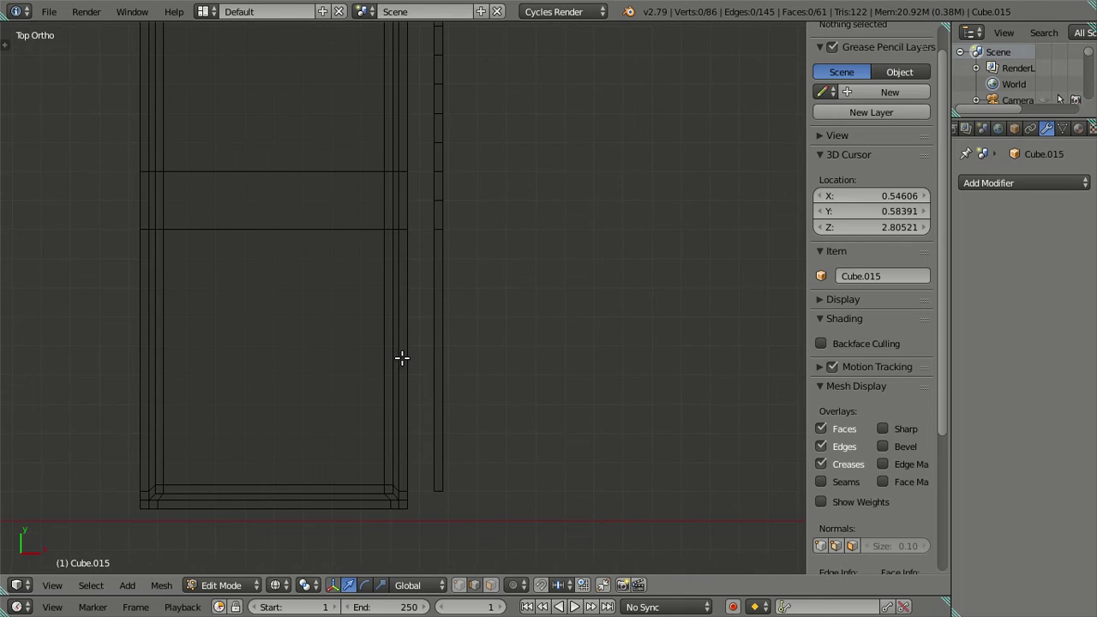
key("ctrl+r")
scroll(454, 377, "up", 1)
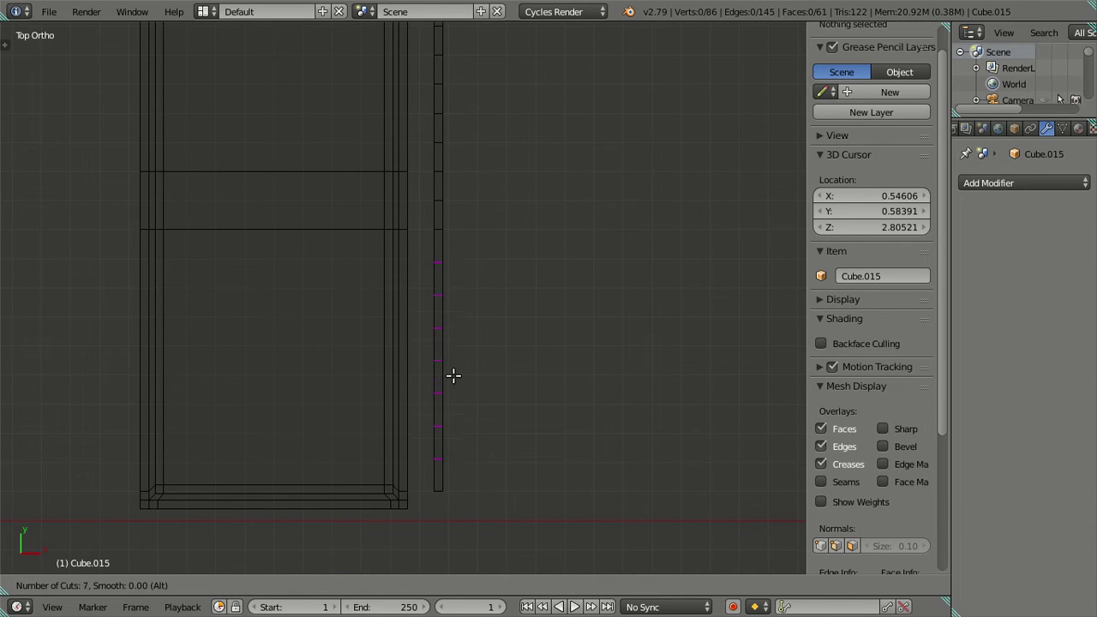
left_click(453, 374)
right_click(454, 375)
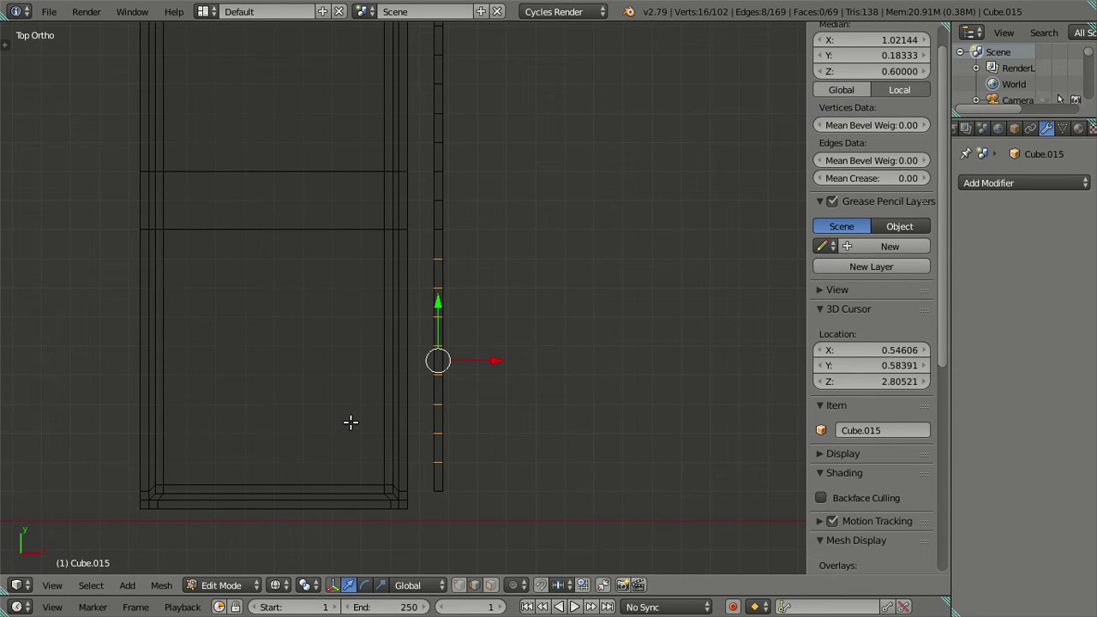
key("a")
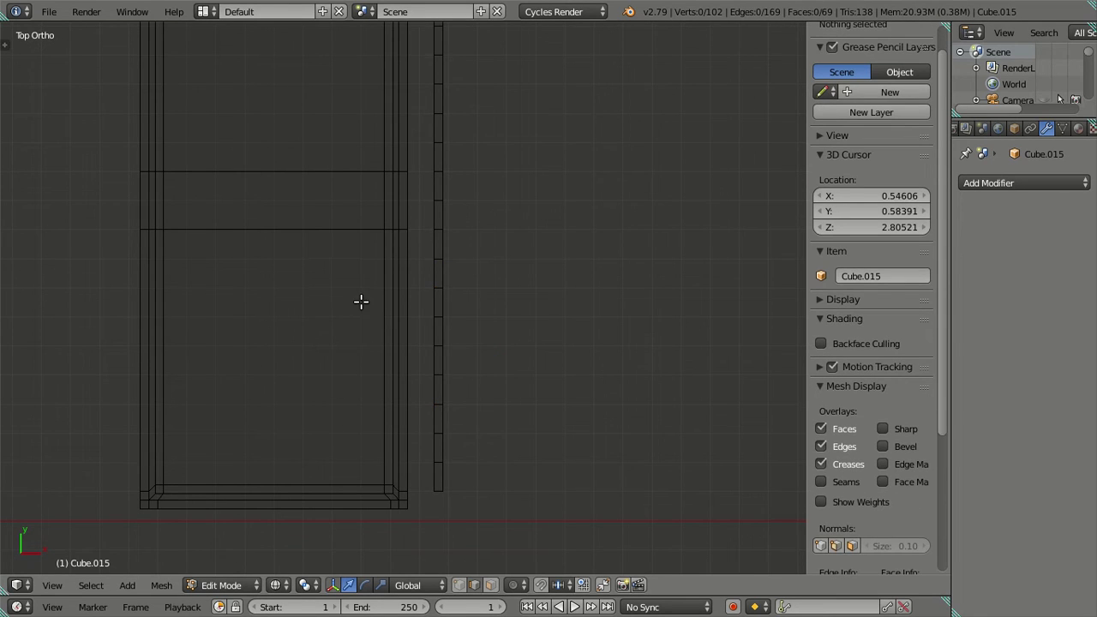
Add a second loop cut across the panel and drag it toward the bottom
key("ctrl+r")
left_click(371, 308)
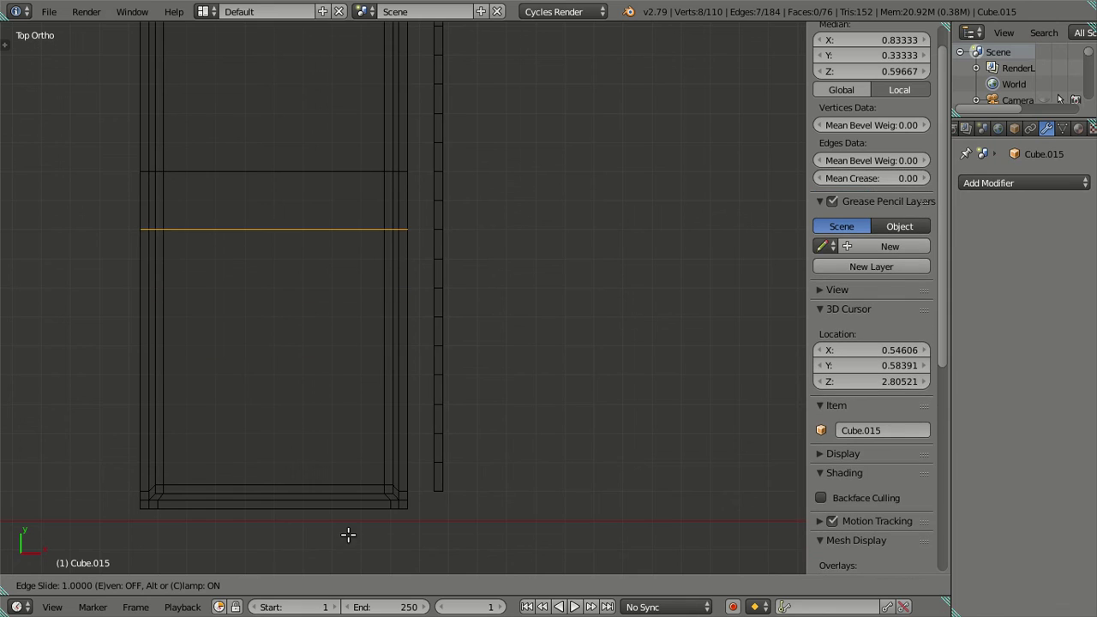
left_click(348, 314)
left_click_drag(273, 177, 284, 315)
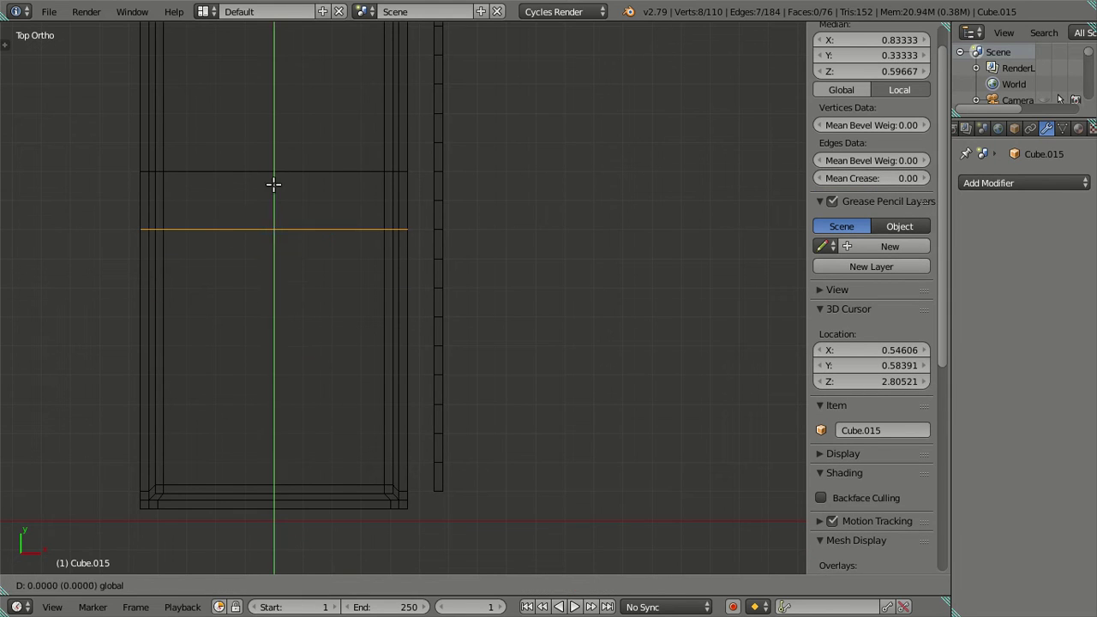
left_click(284, 314)
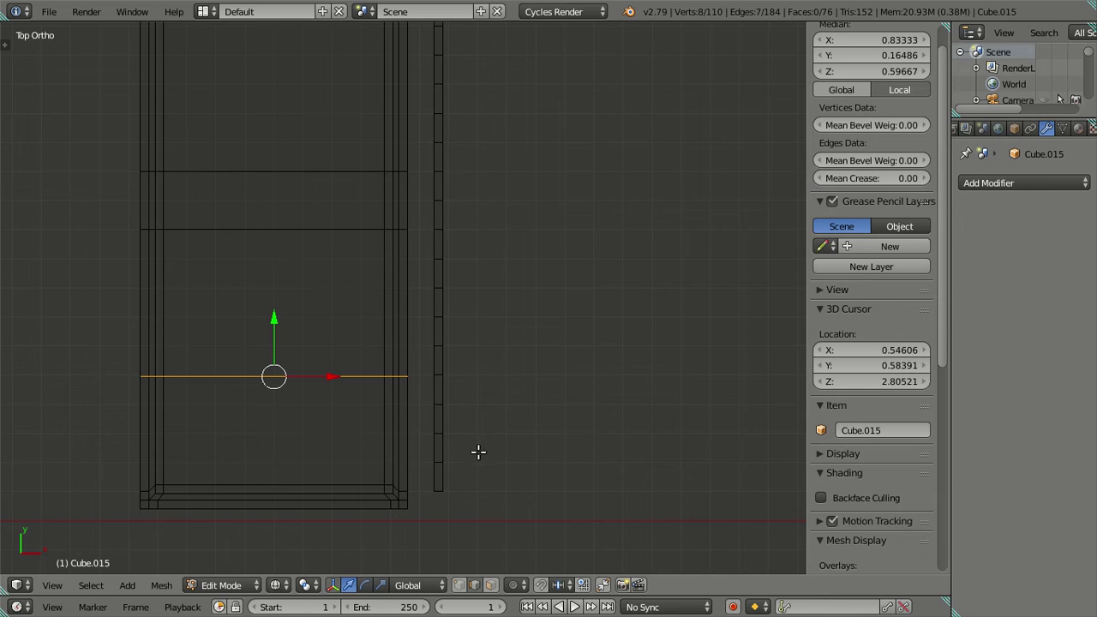
Set the lower panel loop's Median Y to 0.1
right_click(442, 434)
left_click(866, 55)
key("Return")
key("a")
right_click(316, 378, "alt")
left_click_drag(865, 54, 688, 151)
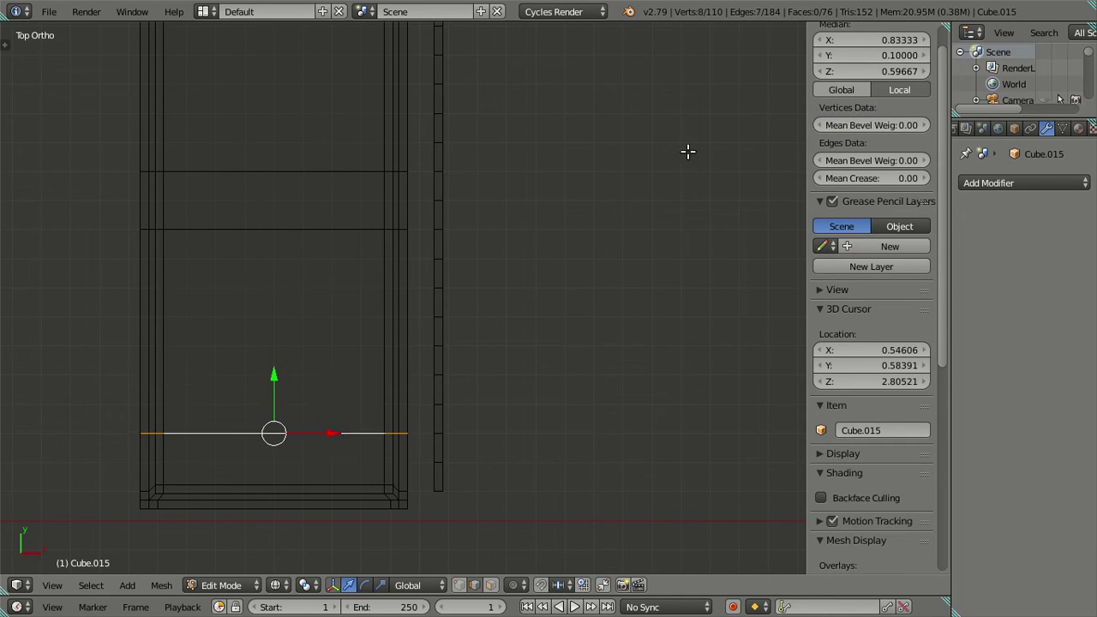
key("a")
key("z")
mouse_move(296, 419)
middle_mouse_down()
mouse_move(377, 331)
mouse_move(414, 317)
mouse_move(468, 372)
mouse_move(511, 352)
mouse_move(493, 326)
middle_mouse_up()
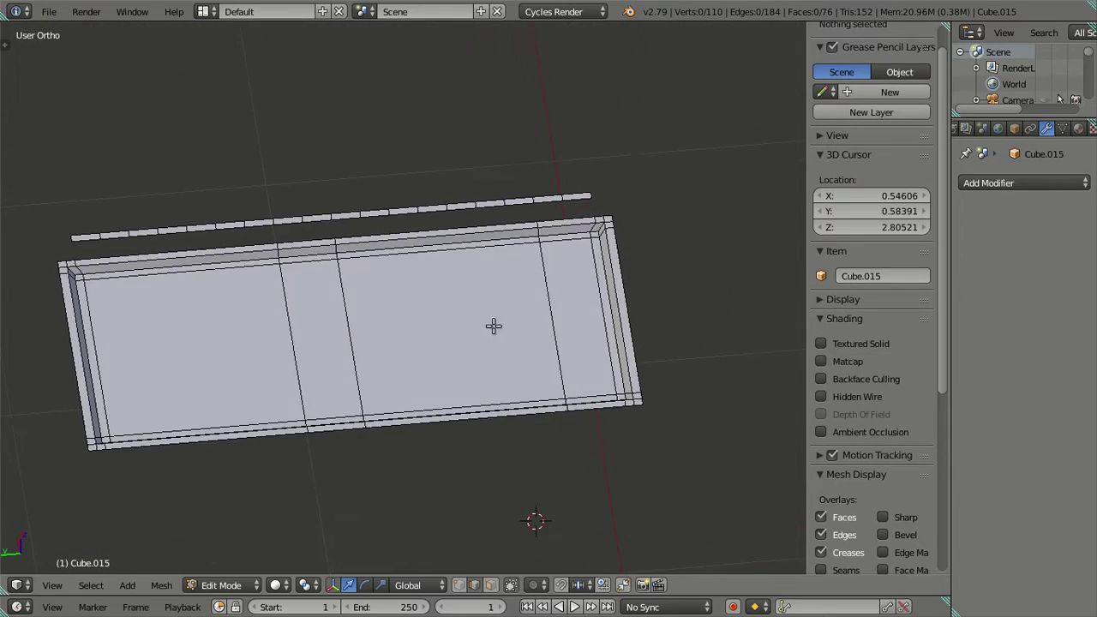
Select the left, right and centre middle faces of the sink panel in face mode
left_click(490, 584)
right_click(316, 348)
right_click(561, 313, "shift")
right_click(514, 323, "shift")
middle_click_drag(544, 381, 521, 325)
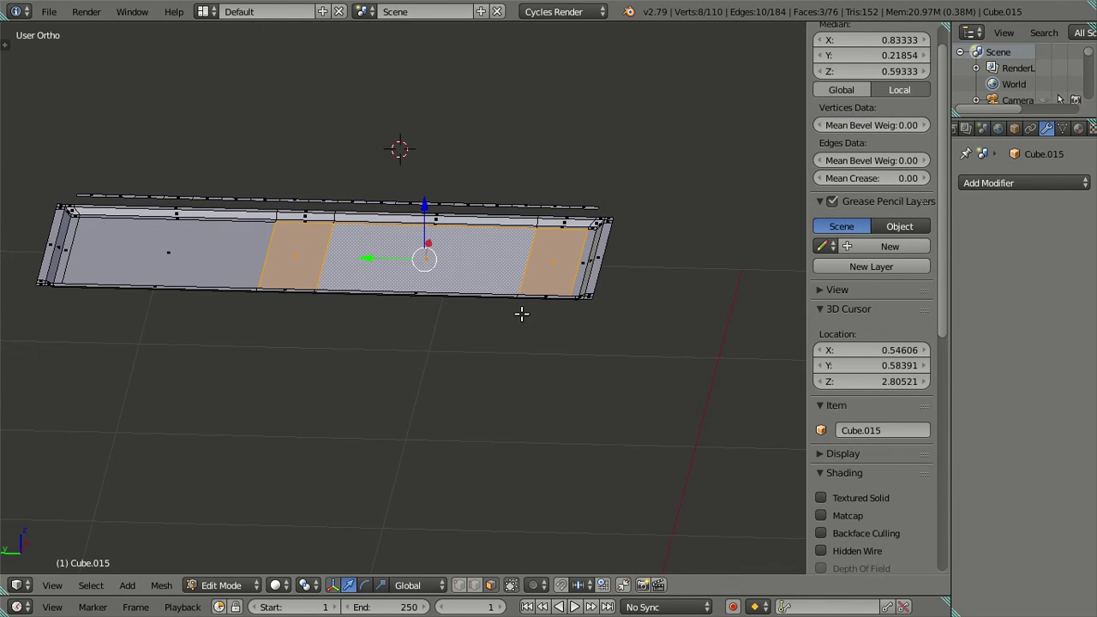
Return to the full kitchen scene and check the countertop middle face's median Z height
key("Tab")
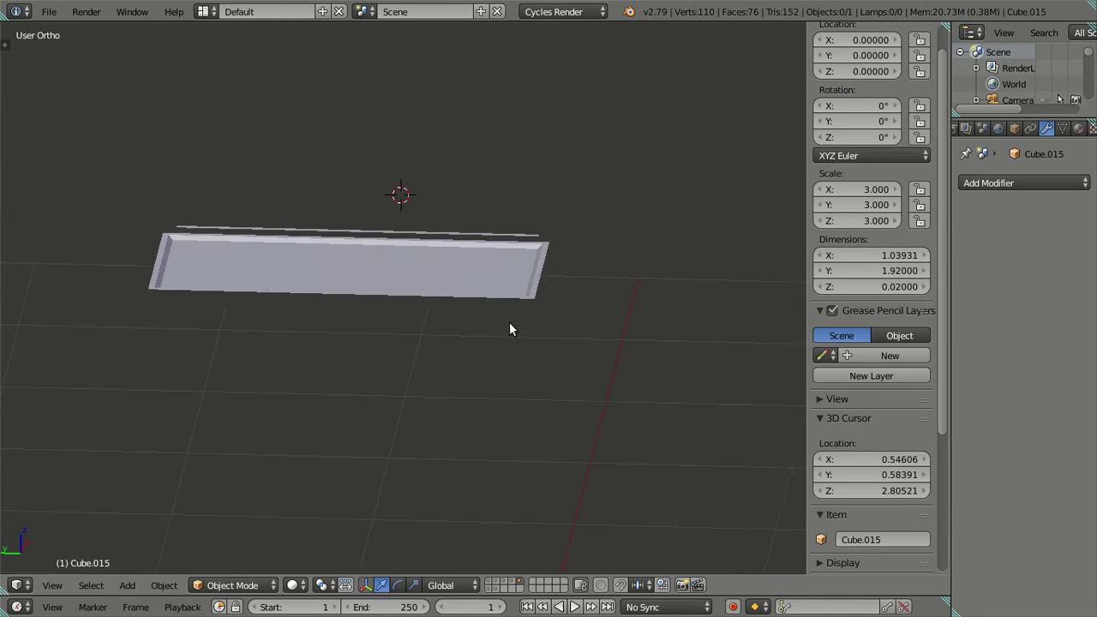
middle_click_drag(509, 322, 389, 407)
key("KP_Divide")
right_click(419, 381)
key("Tab")
right_click(398, 314)
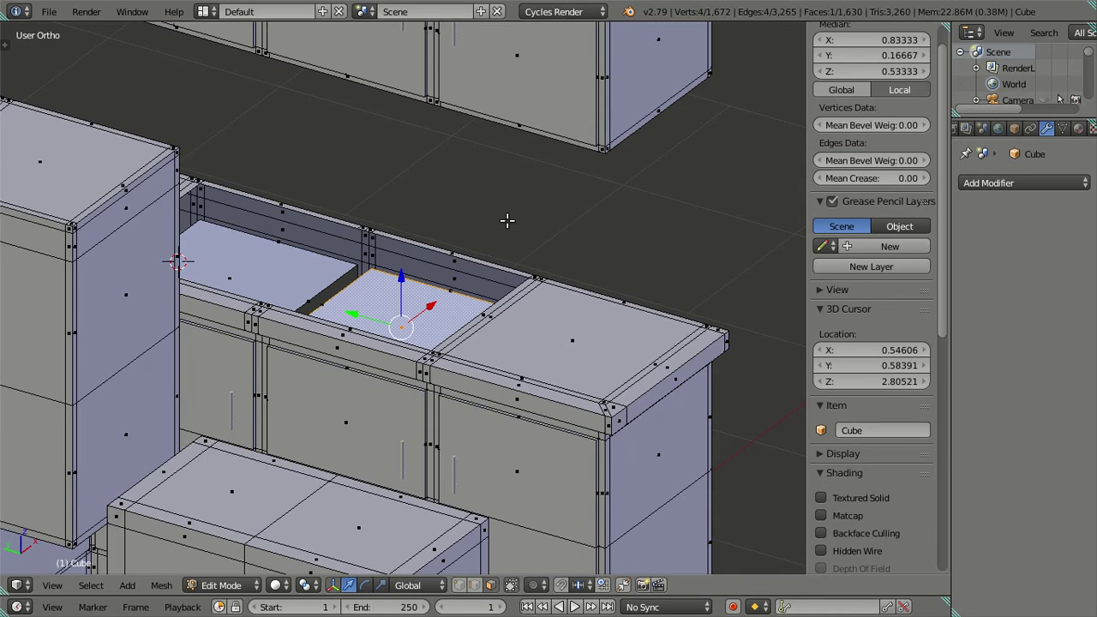
left_click(862, 70)
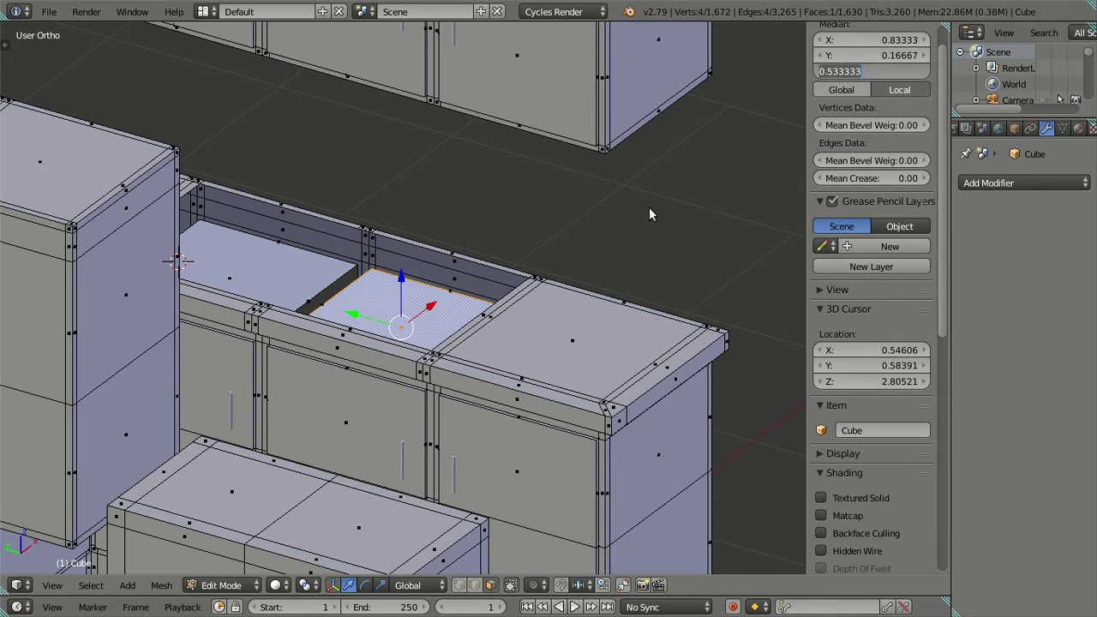
key("Return")
key("Tab")
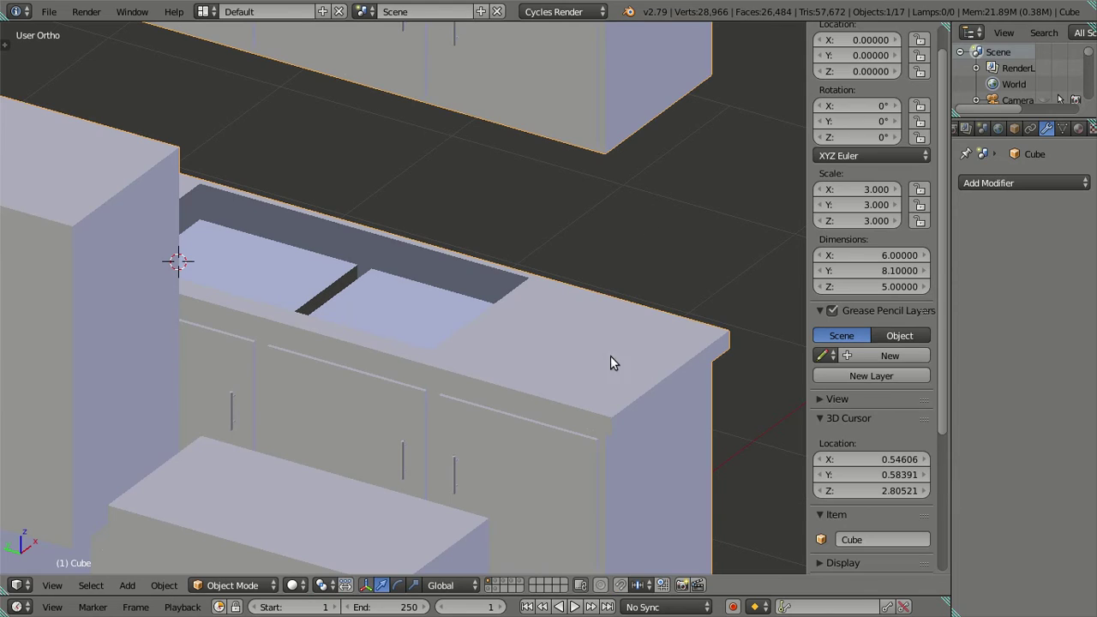
Isolate the sink panel's layer and push its three middle faces down along Z into a basin
left_click(520, 584)
right_click(441, 317)
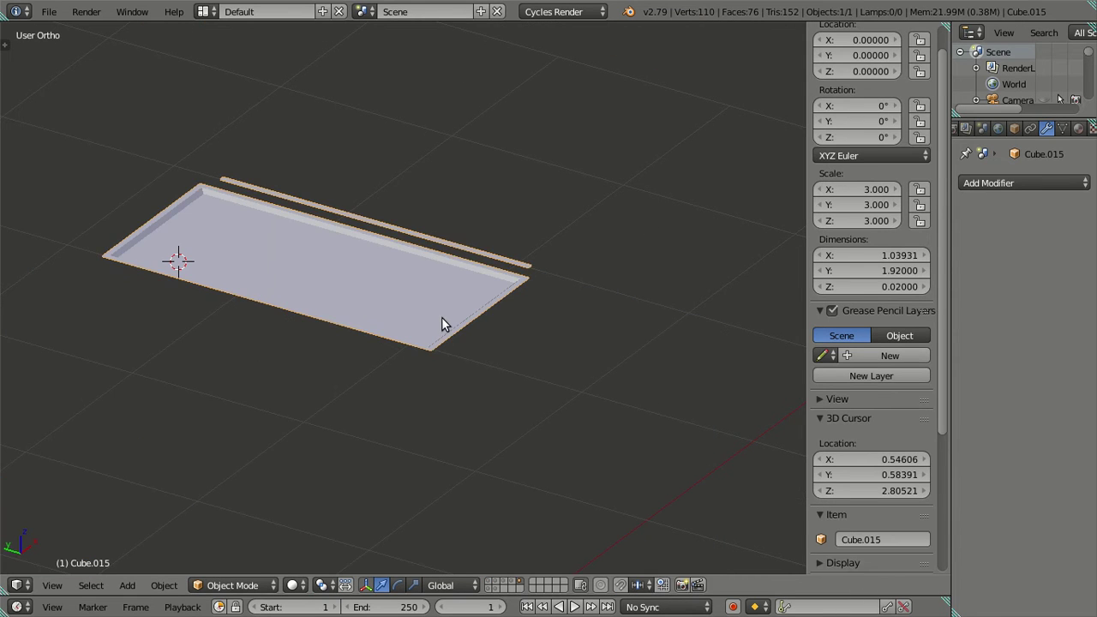
key("Tab")
scroll(445, 305, "up", 3)
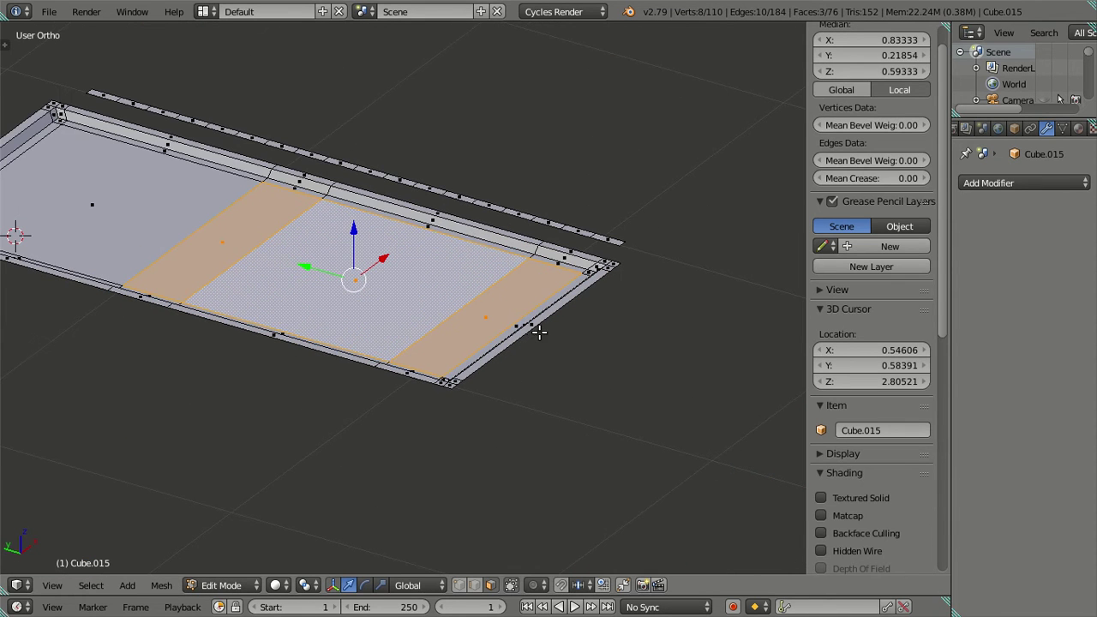
key("e")
right_click(552, 408)
left_click_drag(858, 69, 822, 70)
Deselect everything and inspect the new basin from a low side view
key("a")
mouse_move(514, 360)
middle_mouse_down()
mouse_move(563, 268)
mouse_move(551, 357)
mouse_move(516, 286)
middle_mouse_up()
scroll(517, 286, "up", 2)
scroll(465, 299, "up", 2)
mouse_move(450, 321)
middle_mouse_down()
mouse_move(406, 314)
mouse_move(406, 245)
mouse_move(502, 249)
mouse_move(502, 228)
mouse_move(463, 227)
mouse_move(506, 237)
middle_mouse_up()
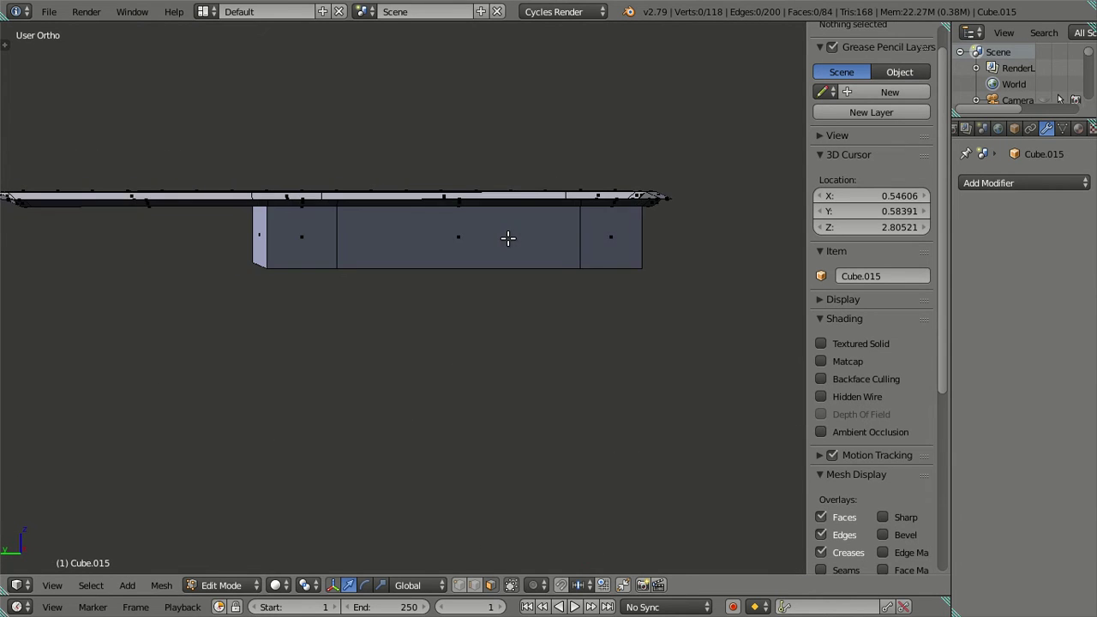
Switch to a front wireframe view zoomed in on the basin
key("KP_3")
key("KP_1")
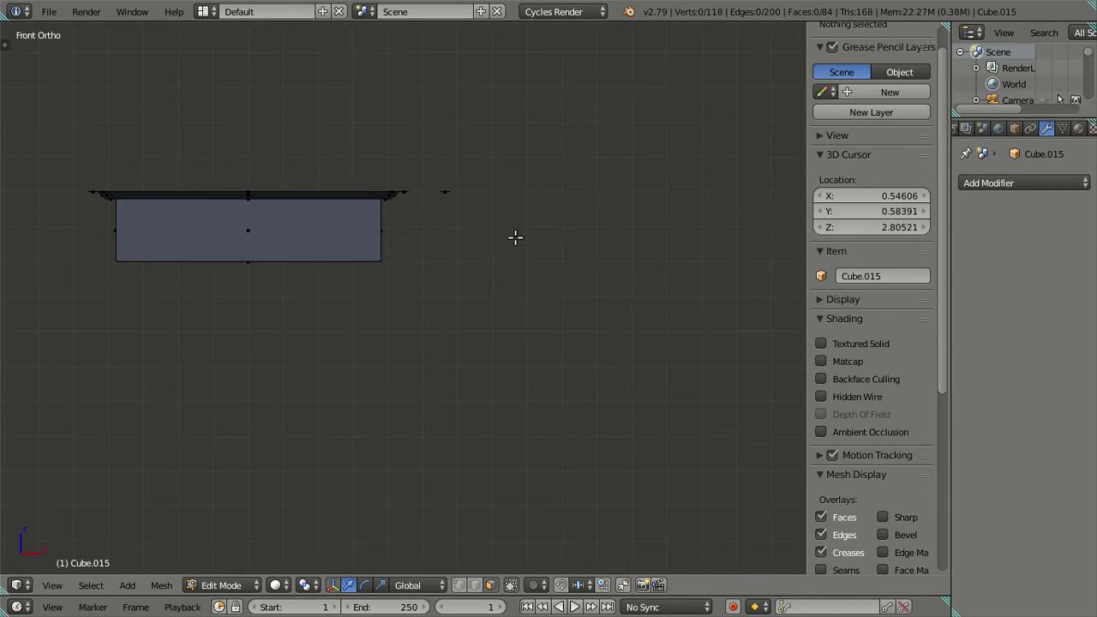
key("z")
middle_click_drag(358, 222, 504, 339, "shift")
scroll(503, 340, "up", 2)
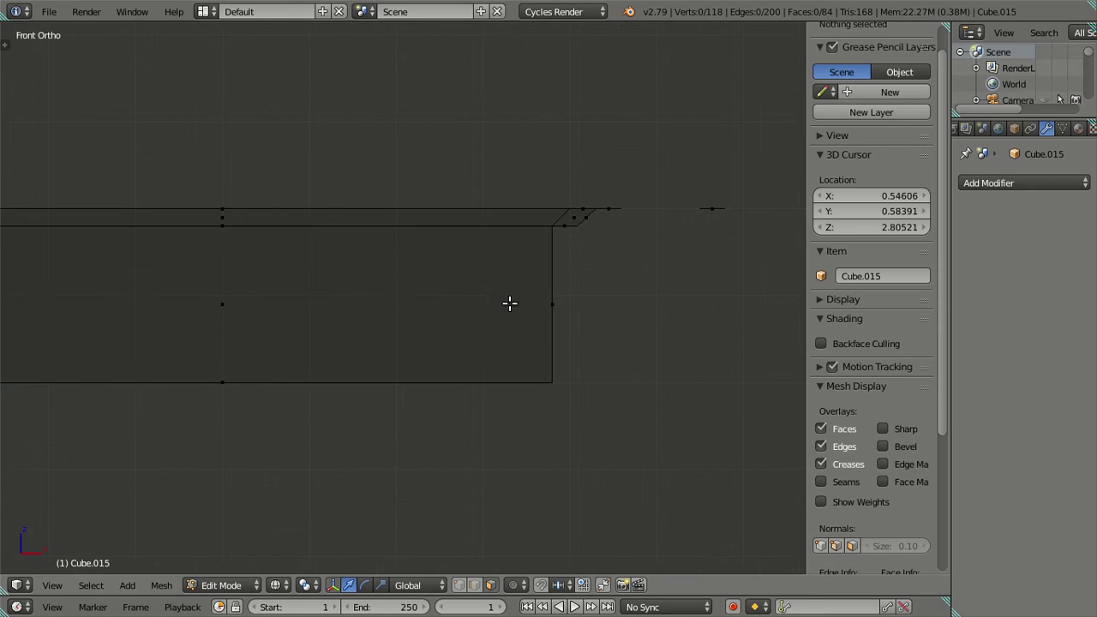
scroll(561, 295, "up", 2)
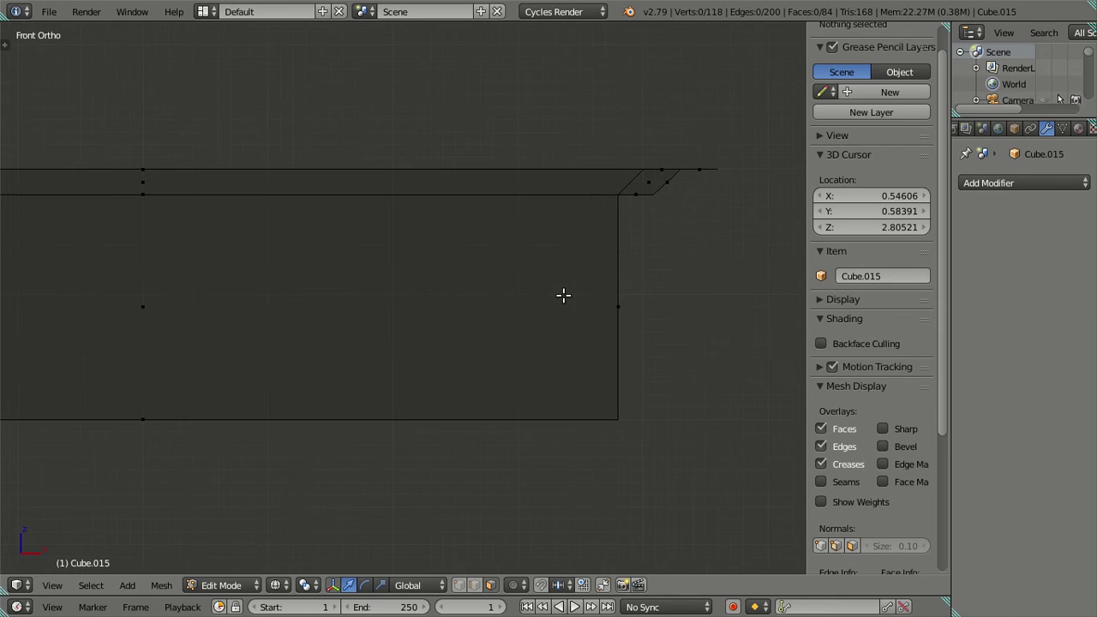
Add eight trial edge loops across the sink with a multi-cut loop cut
key("ctrl+r")
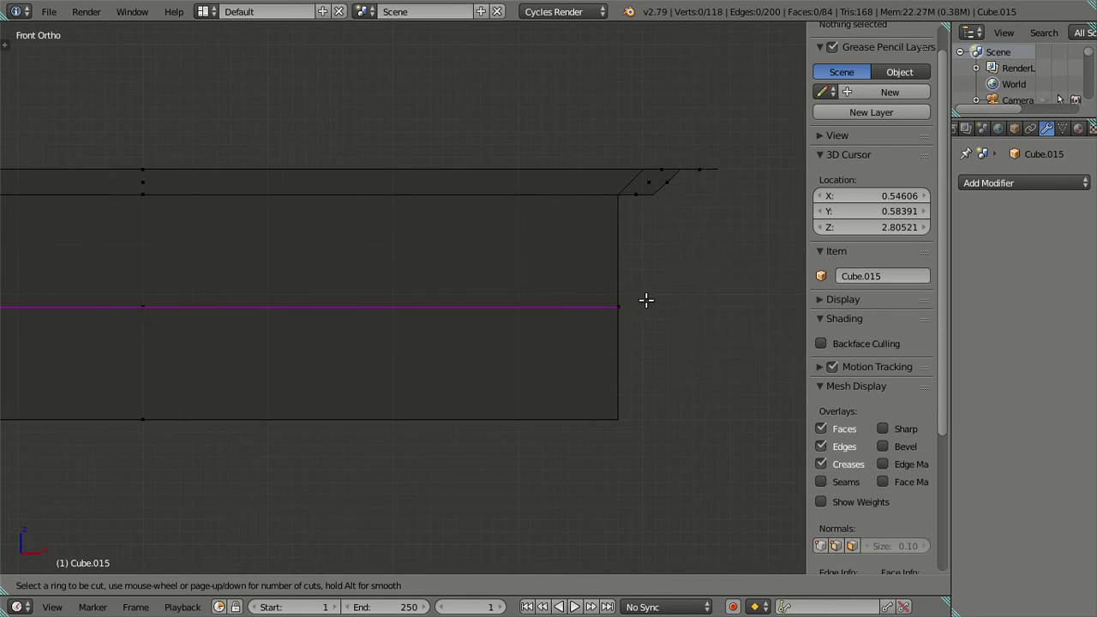
key("Escape")
middle_click_drag(646, 300, 544, 299, "shift")
scroll(448, 301, "up", 3)
scroll(446, 281, "down", 1)
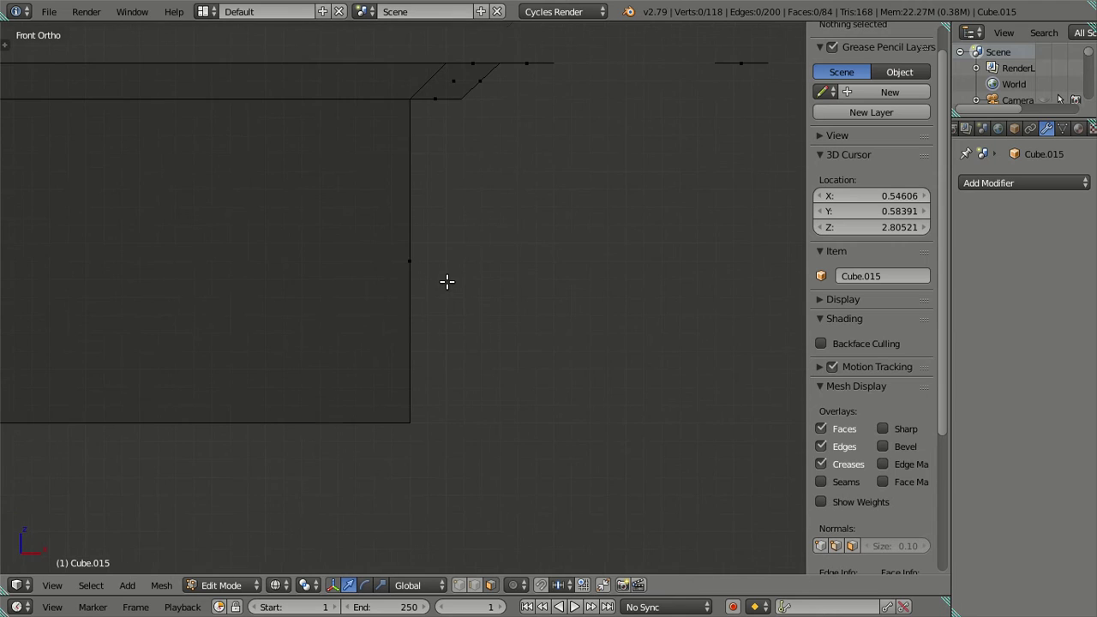
scroll(419, 292, "up", 1)
scroll(419, 292, "down", 1)
key("ctrl+r")
scroll(465, 323, "up", 1)
scroll(466, 323, "up", 2)
scroll(467, 326, "up", 2)
scroll(468, 325, "up", 1)
scroll(468, 326, "up", 1)
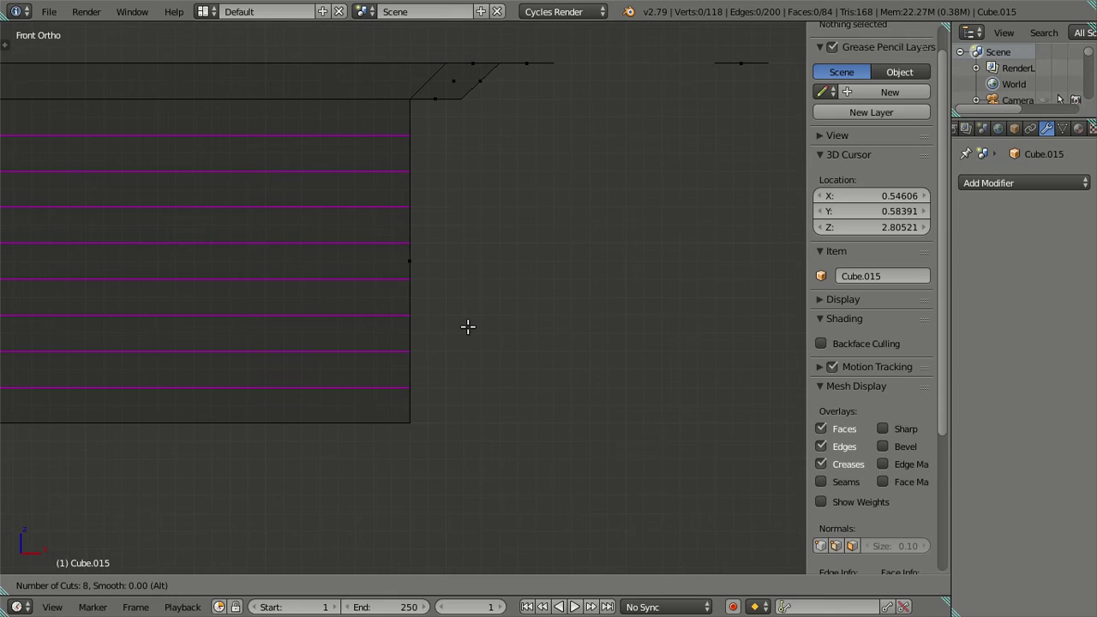
left_click(468, 325)
right_click(468, 325)
Dissolve the eight trial loop-cut edges again
key("x")
left_click(490, 286)
scroll(443, 294, "down", 2)
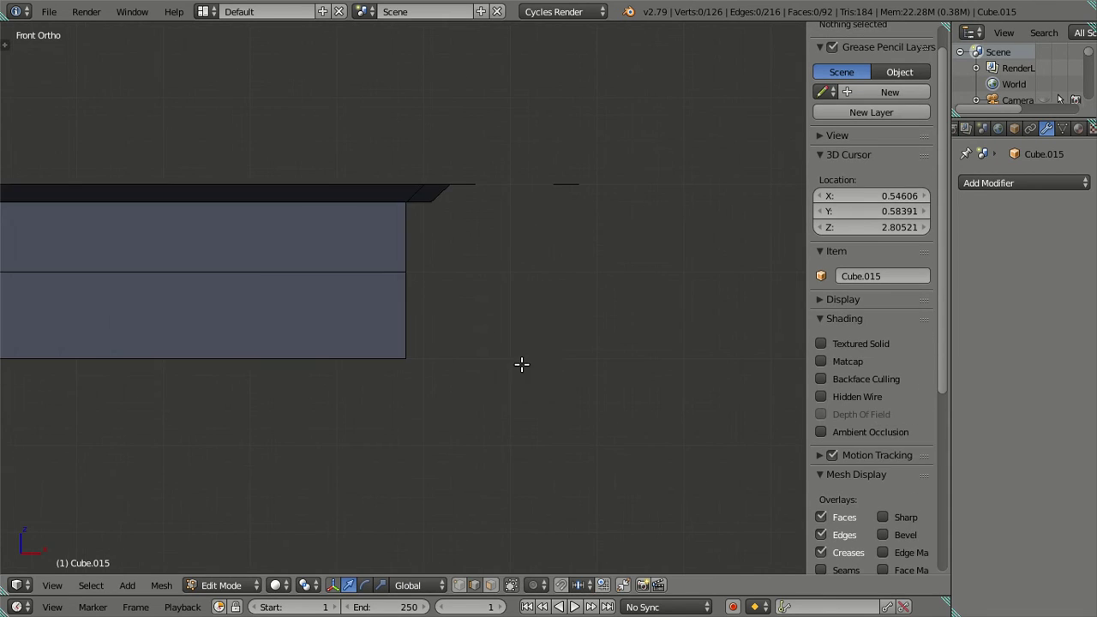
mouse_move(521, 364)
middle_mouse_down()
mouse_move(385, 360)
mouse_move(331, 321)
mouse_move(522, 399)
mouse_move(661, 394)
mouse_move(773, 257)
middle_mouse_up()
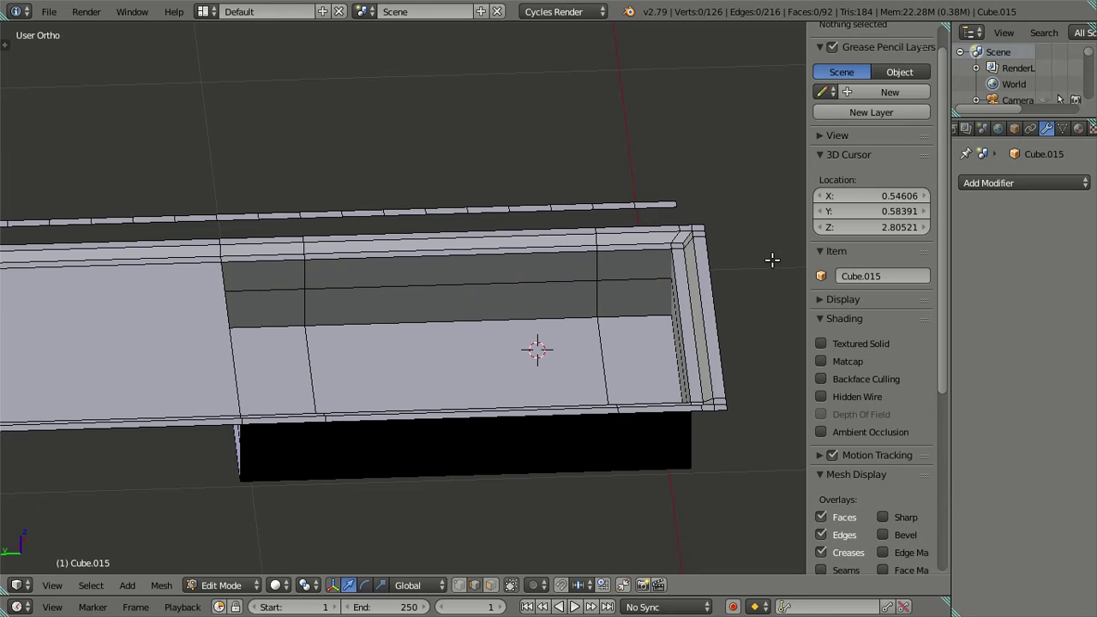
Select the top strip's edge loop, then return to Object Mode and open the Add Modifier list
left_click(1010, 182)
right_click(403, 208)
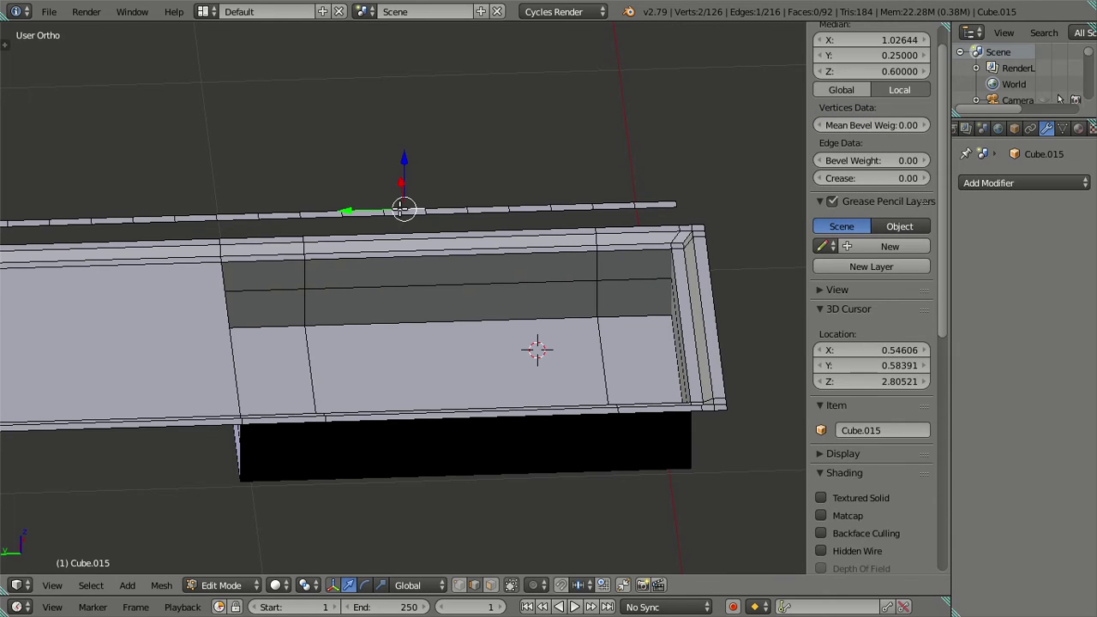
right_click(403, 209, "alt")
key("x")
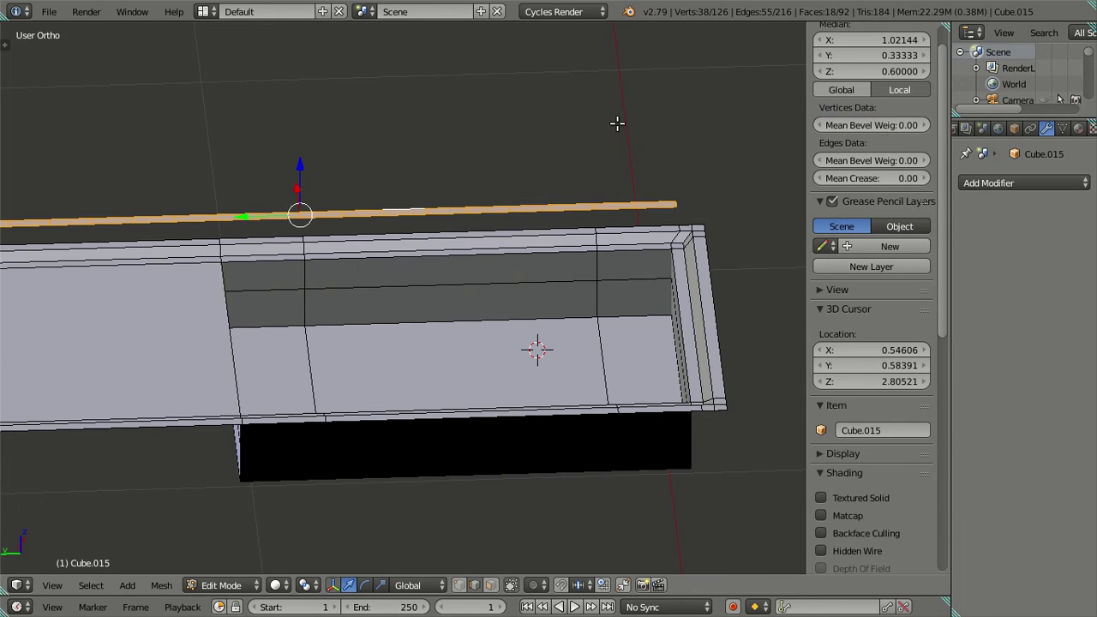
key("a")
key("Tab")
left_click(1034, 184)
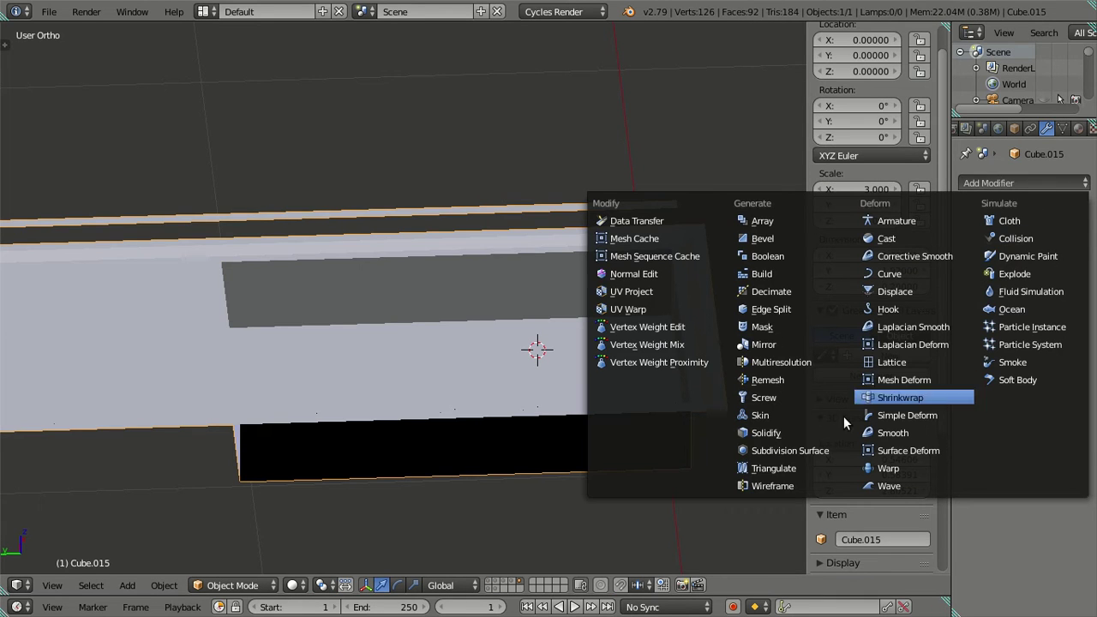
Add a Subdivision Surface modifier with its viewport preview turned off
left_click(818, 449)
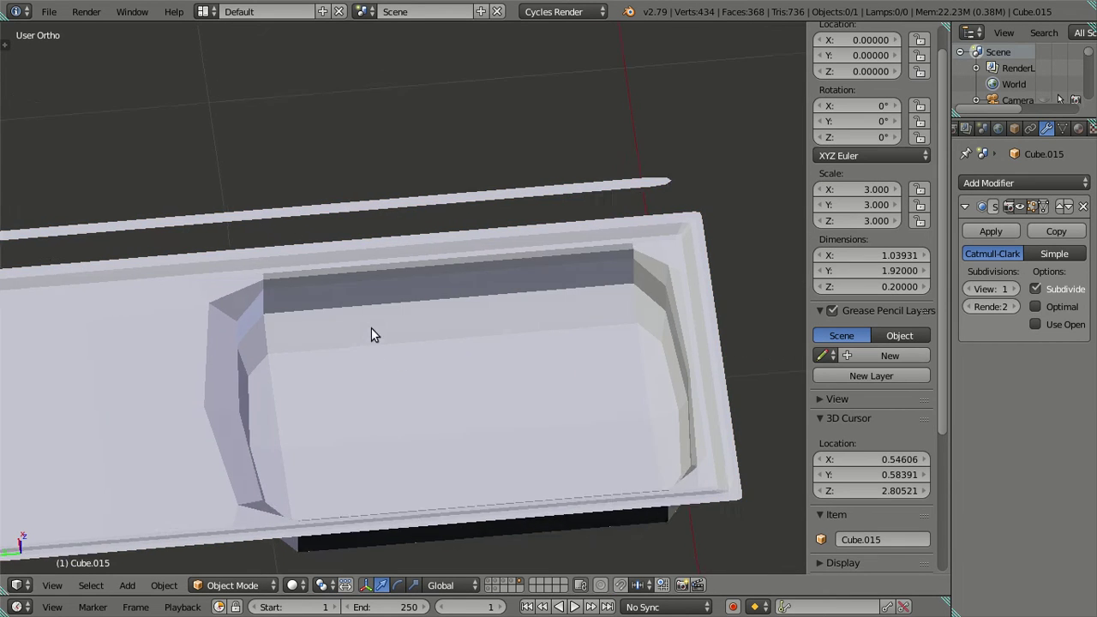
middle_click_drag(372, 335, 798, 277)
left_click(966, 289)
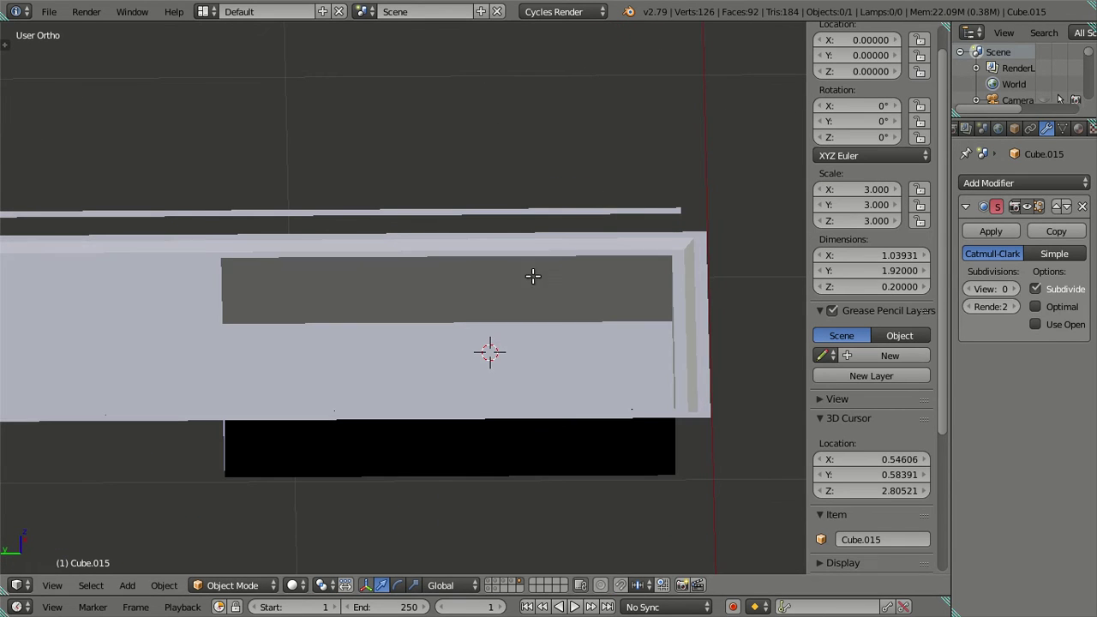
Add an edge loop near the sink's left end and move it toward the basin wall
key("Tab")
mouse_move(385, 260)
middle_mouse_down()
mouse_move(448, 277)
mouse_move(363, 295)
middle_mouse_up()
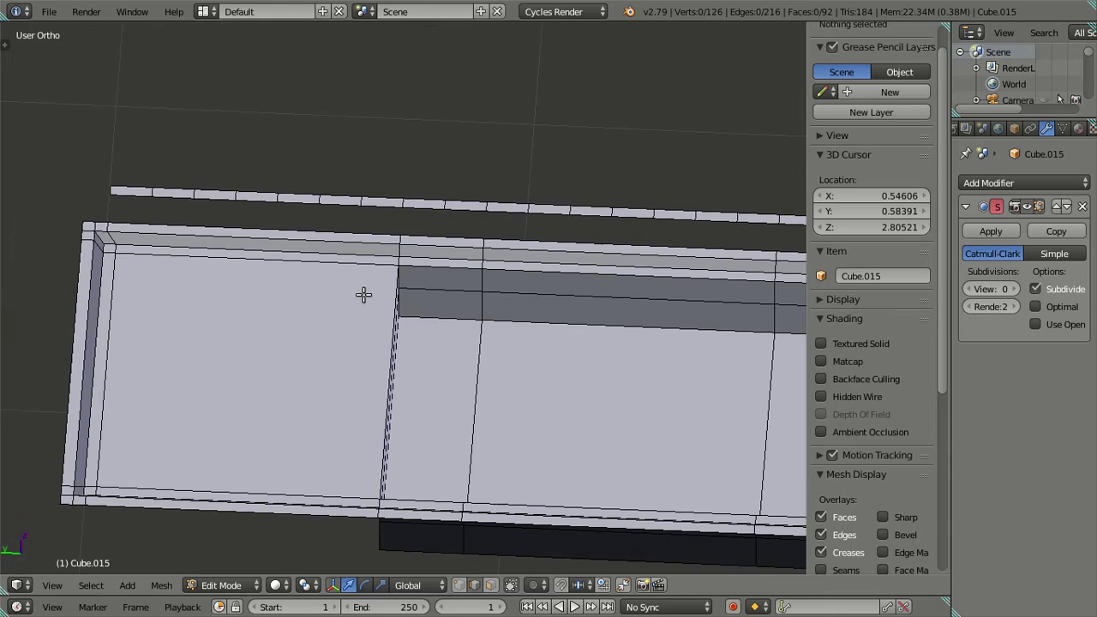
key("ctrl+r")
left_click(320, 248)
left_click(785, 350)
key("g")
key("g")
left_click(232, 352)
Try setting a selected edge's median Y to 0.43333, then undo back
key("a")
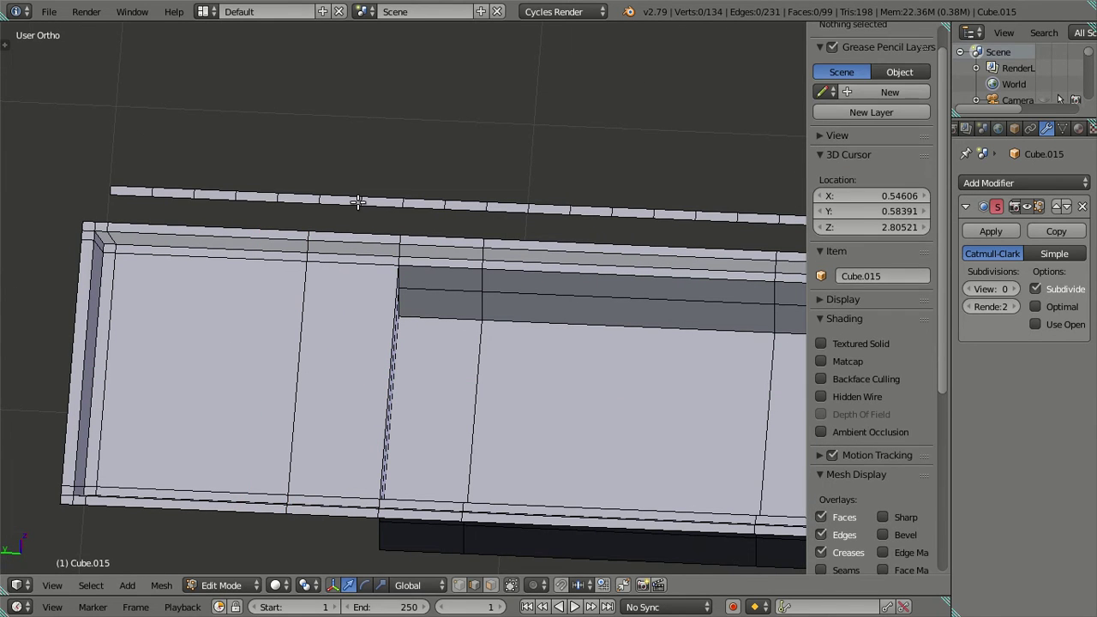
right_click(360, 202)
left_click(861, 57)
key("Escape")
key("ctrl+z")
key("ctrl+z")
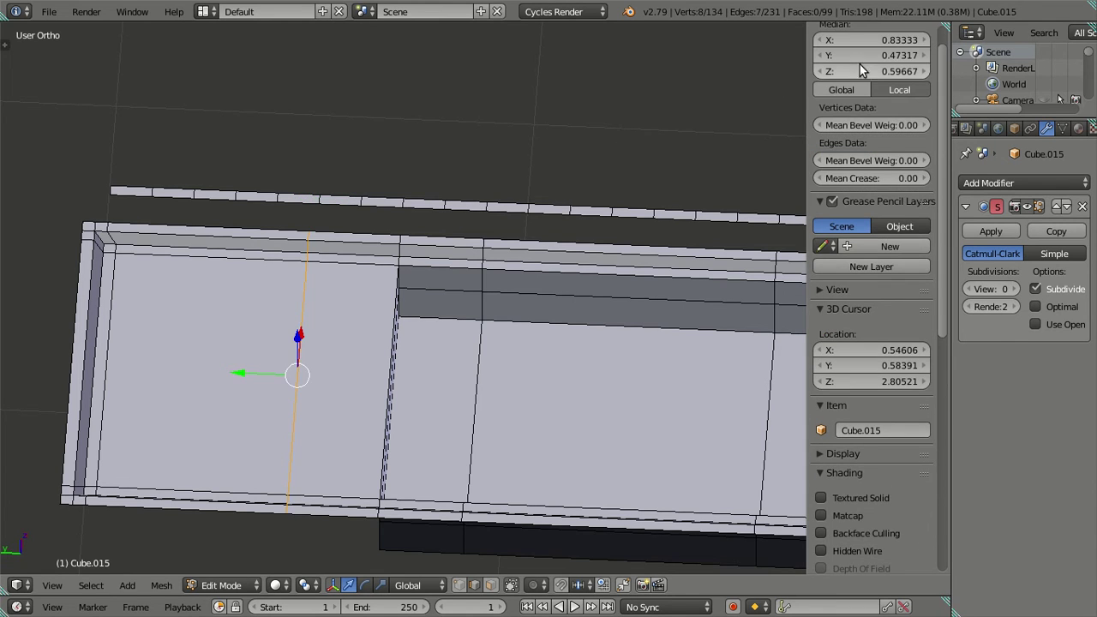
left_click(861, 56)
type("0.43333")
key("Return")
key("ctrl+z")
key("ctrl+z")
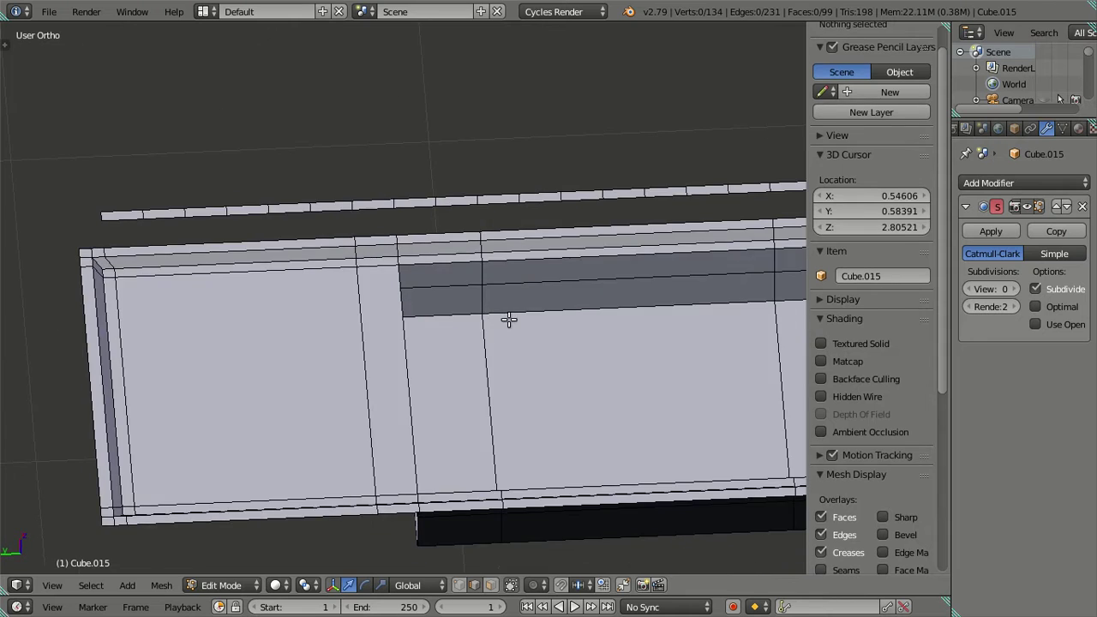
key("ctrl+z")
Raise viewport subdivision to level 2 and inspect the smoothed sink from below
left_click(1009, 289)
left_click(1009, 288)
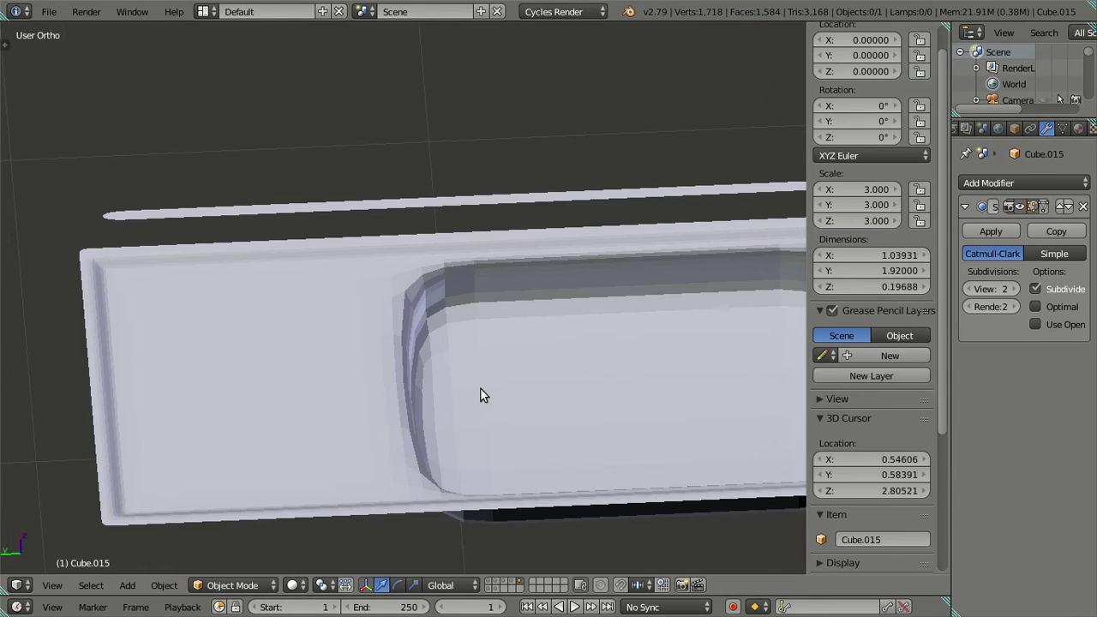
scroll(479, 387, "down", 4)
mouse_move(470, 364)
middle_mouse_down()
mouse_move(322, 294)
mouse_move(307, 260)
mouse_move(296, 274)
mouse_move(335, 289)
mouse_move(402, 276)
mouse_move(313, 375)
mouse_move(400, 299)
mouse_move(386, 350)
middle_mouse_up()
Switch to a top-down wireframe edit view and set viewport subdivision back to 0
key("Tab")
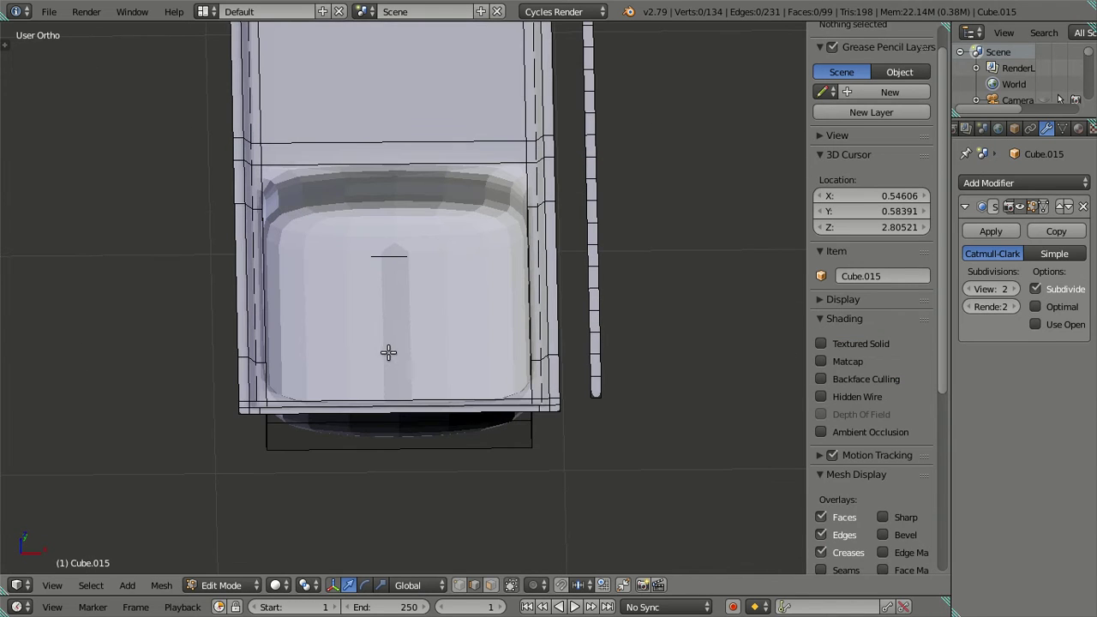
key("KP_7")
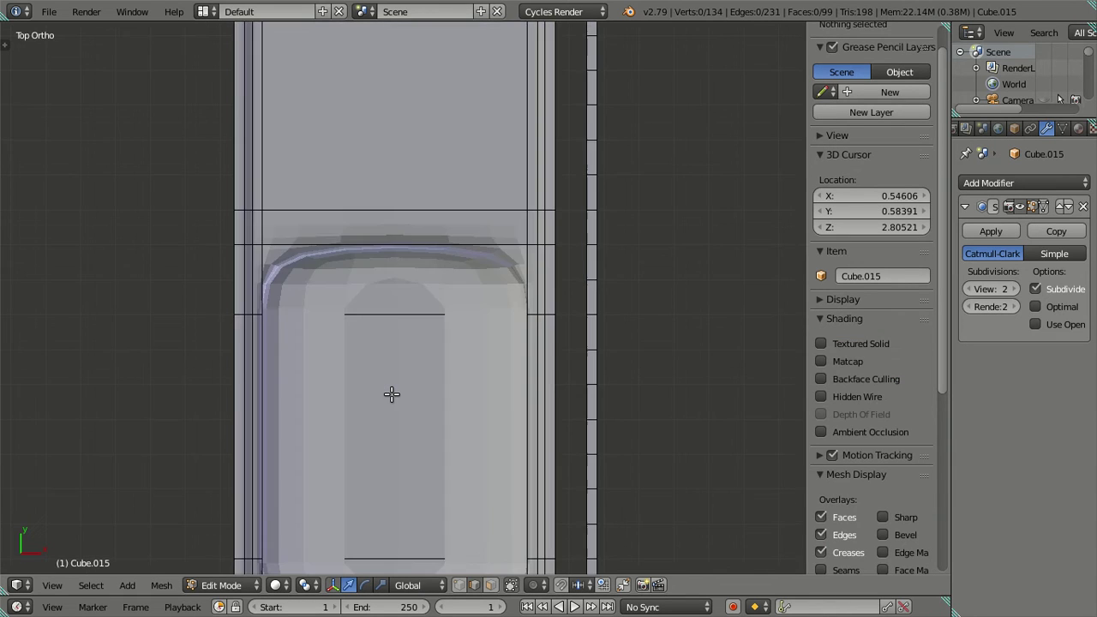
key("z")
left_click(970, 289)
left_click(970, 289)
scroll(505, 220, "up", 2)
Frame the basin from the top and add eight loop cuts across it
scroll(482, 154, "up", 1)
scroll(482, 154, "up", 1)
mouse_move(482, 155)
middle_mouse_down("shift")
mouse_move(382, 333)
mouse_move(417, 433)
middle_mouse_up("shift")
middle_click_drag(417, 252, 442, 288, "shift")
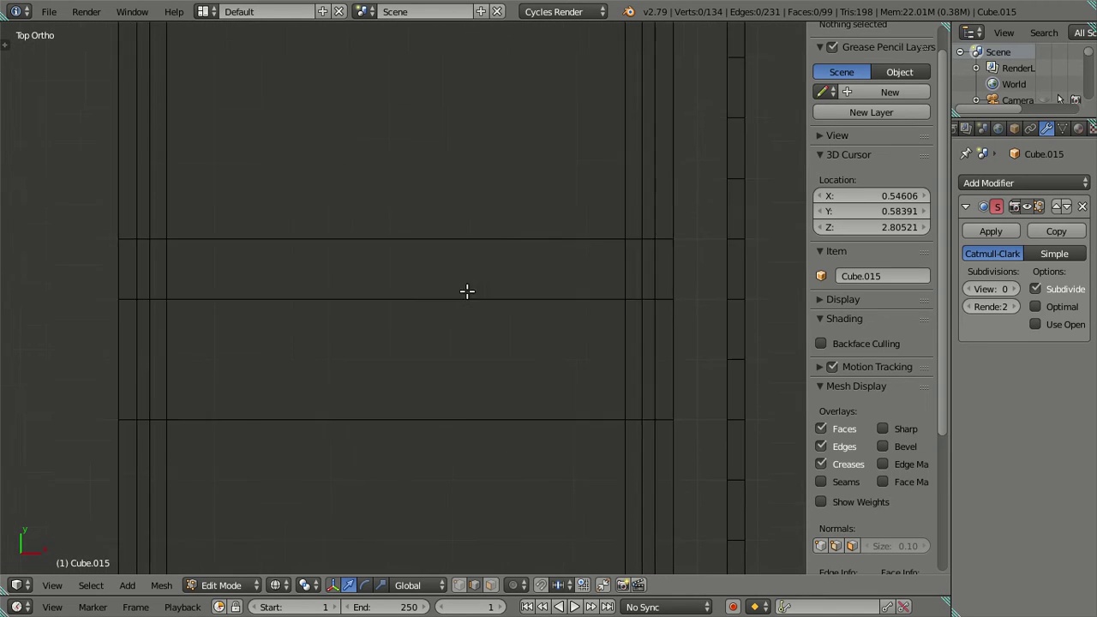
key("ctrl+r")
scroll(407, 257, "up", 1)
scroll(407, 257, "up", 2)
scroll(407, 257, "up", 1)
scroll(407, 257, "up", 1)
scroll(407, 257, "up", 1)
scroll(407, 257, "up", 1)
left_click(408, 257)
Deselect the two outer loops and dissolve the six inner ones
right_click(230, 300, "shift")
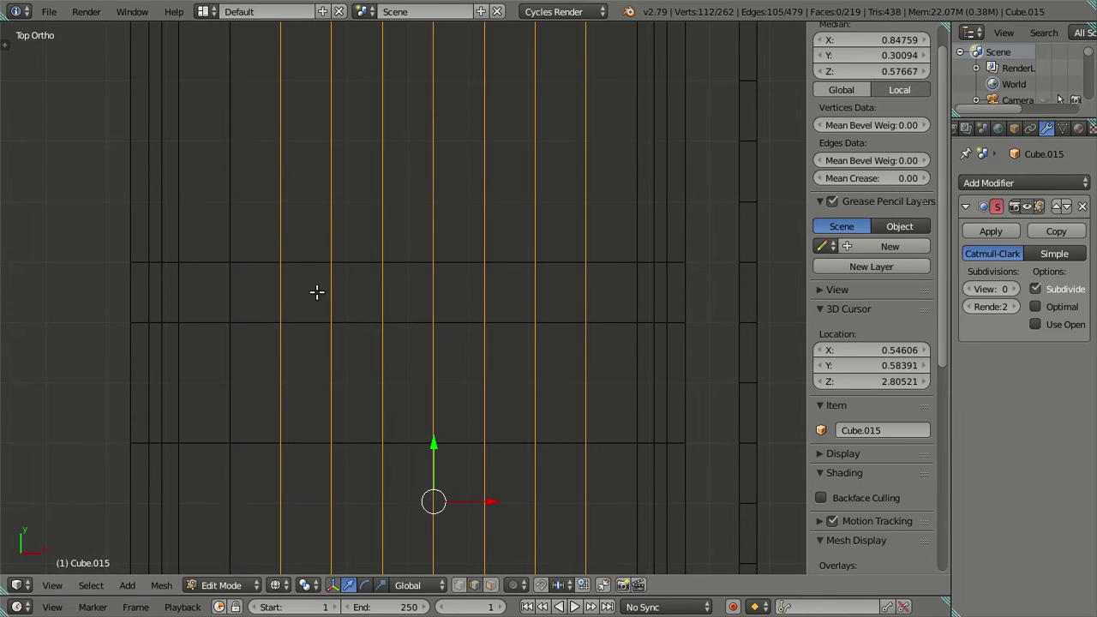
right_click(582, 292, "shift")
key("x")
left_click(617, 324)
Set viewport subdivision to 2 and inspect the smoothed sink from several angles
mouse_move(594, 319)
middle_mouse_down()
mouse_move(528, 345)
mouse_move(494, 320)
mouse_move(564, 282)
mouse_move(593, 291)
middle_mouse_up()
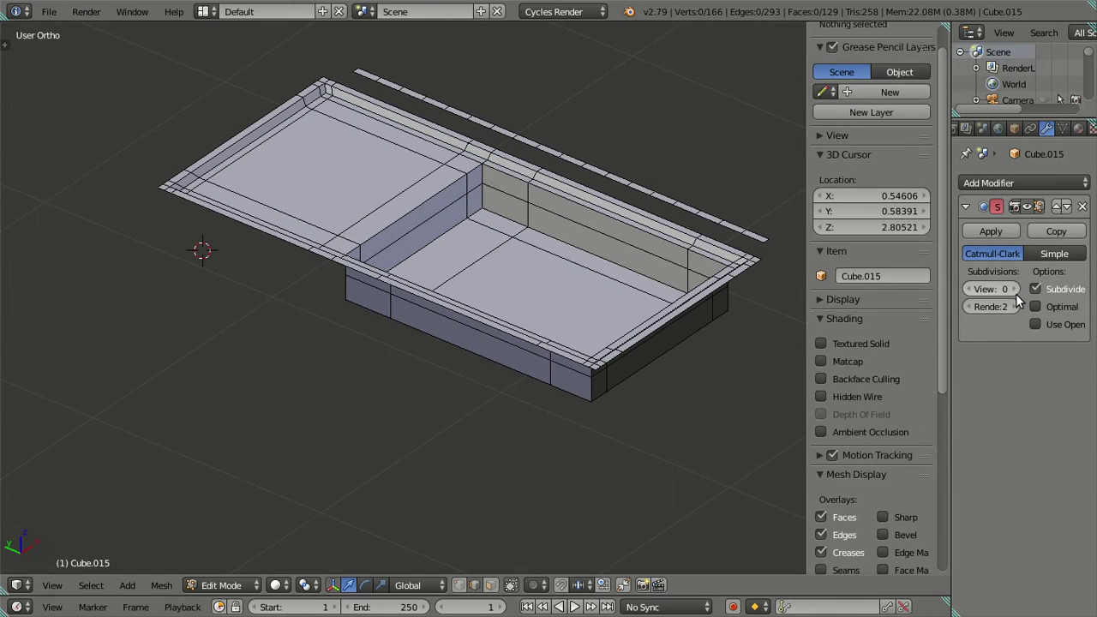
double_click(1020, 289)
key("Tab")
mouse_move(403, 258)
middle_mouse_down()
mouse_move(478, 292)
mouse_move(538, 259)
mouse_move(509, 322)
mouse_move(421, 304)
mouse_move(446, 299)
mouse_move(453, 364)
mouse_move(431, 262)
mouse_move(431, 354)
middle_mouse_up()
key("Tab")
mouse_move(541, 299)
middle_mouse_down()
mouse_move(540, 340)
mouse_move(453, 258)
mouse_move(414, 175)
middle_mouse_up()
key("Tab")
scroll(179, 167, "up", 2)
middle_click_drag(179, 174, 420, 276)
scroll(289, 242, "up", 3)
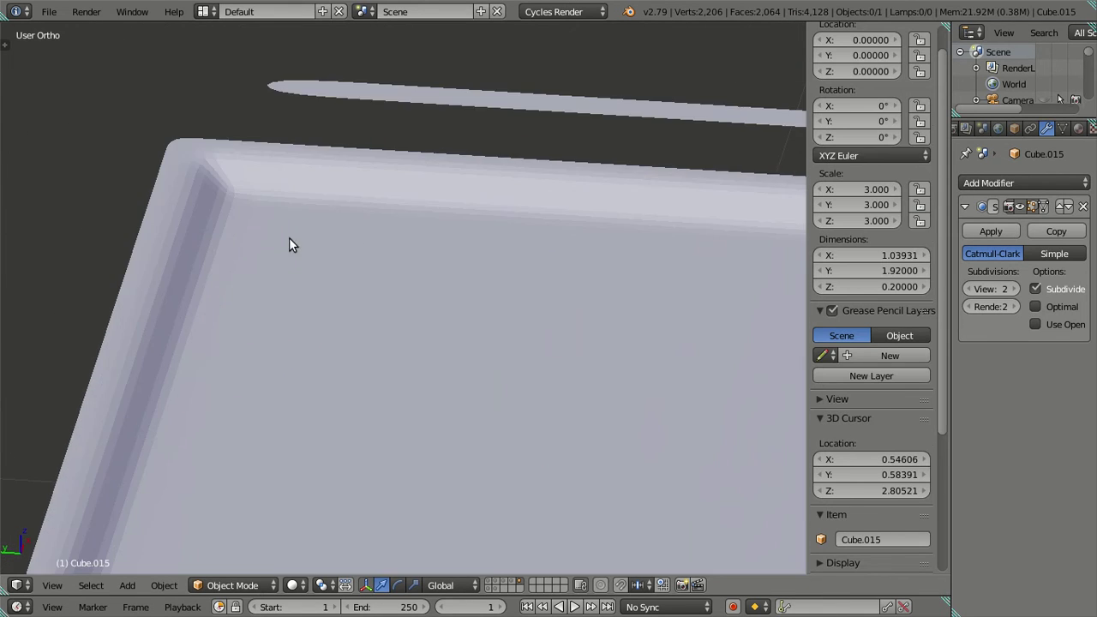
key("Tab")
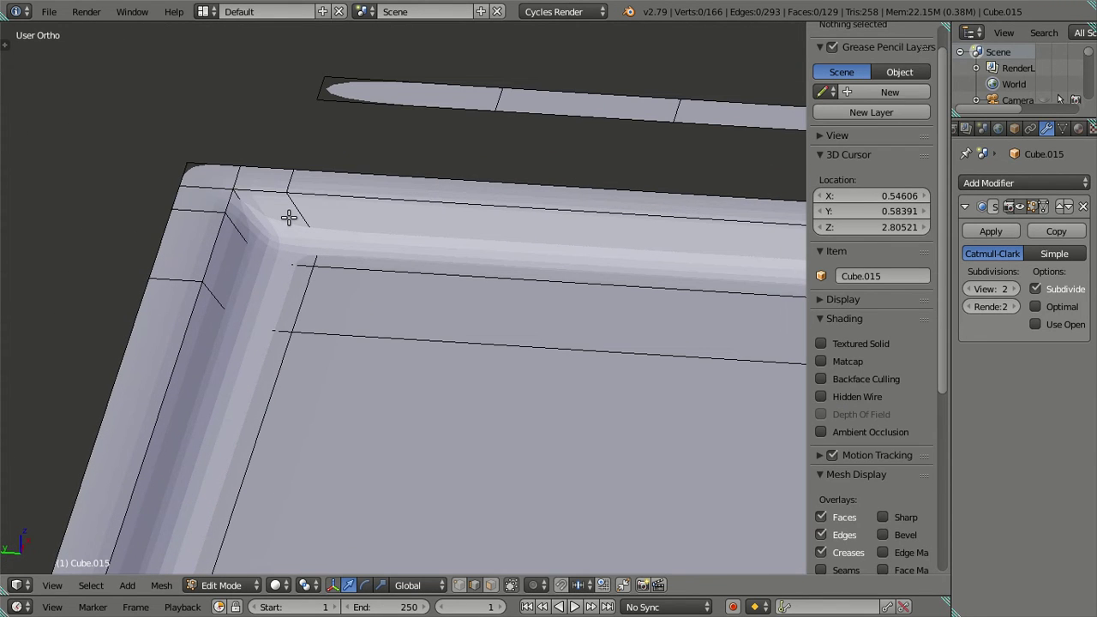
scroll(343, 240, "down", 2)
scroll(213, 245, "down", 1)
scroll(220, 245, "down", 2)
key("Tab")
mouse_move(479, 308)
middle_mouse_down()
mouse_move(477, 377)
mouse_move(543, 399)
middle_mouse_up()
scroll(288, 380, "up", 2)
scroll(476, 341, "down", 3)
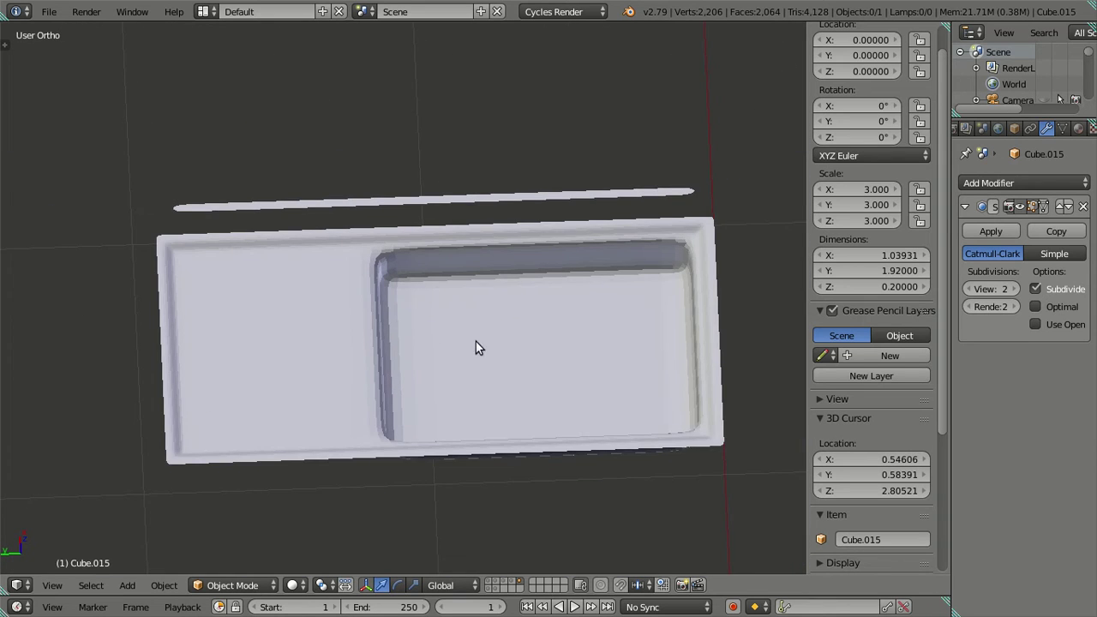
scroll(356, 352, "up", 2)
scroll(420, 343, "up", 2)
scroll(399, 346, "up", 1)
scroll(425, 323, "up", 1)
mouse_move(426, 323)
middle_mouse_down()
mouse_move(533, 334)
mouse_move(542, 364)
middle_mouse_up()
scroll(500, 281, "down", 2)
scroll(498, 278, "up", 1)
scroll(512, 244, "up", 2)
key("Tab")
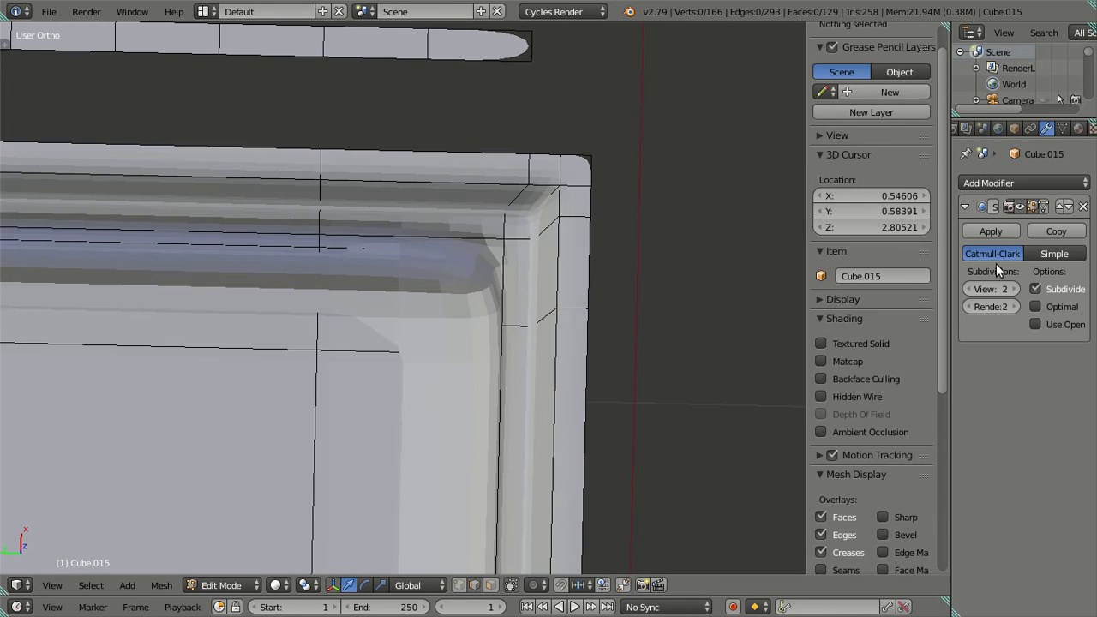
Set viewport subdivision to 0 and select the first two basin-corner diagonal edges
left_click(971, 289)
left_click(971, 288)
scroll(607, 171, "up", 1)
right_click(606, 157)
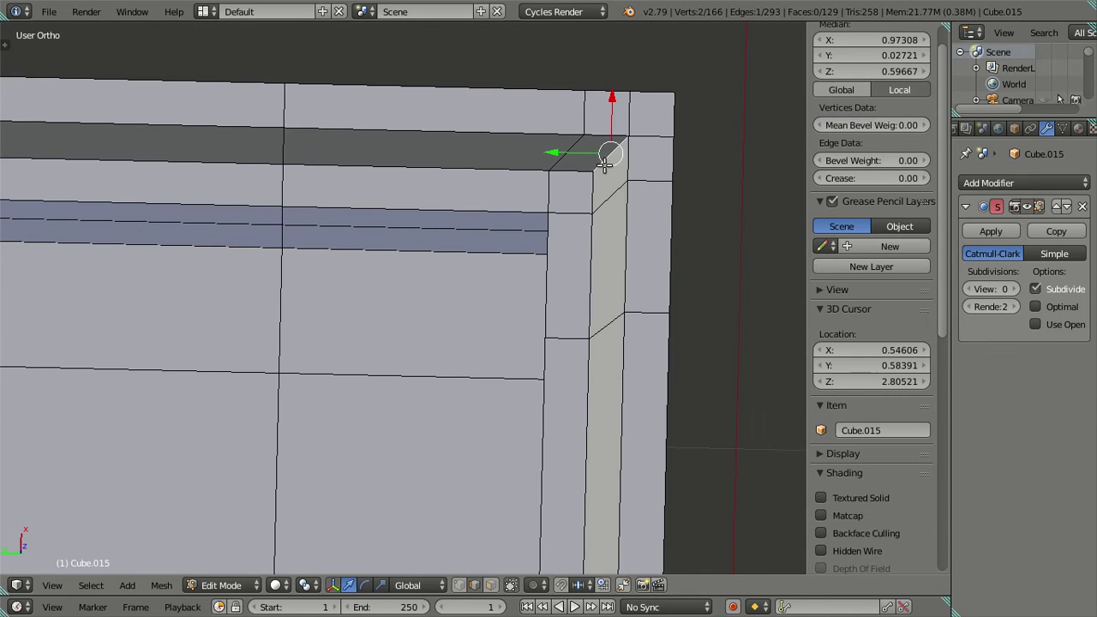
scroll(576, 319, "down", 2)
mouse_move(577, 319)
middle_mouse_down("ctrl")
mouse_move(620, 187)
mouse_move(471, 357)
mouse_move(661, 299)
middle_mouse_up("ctrl")
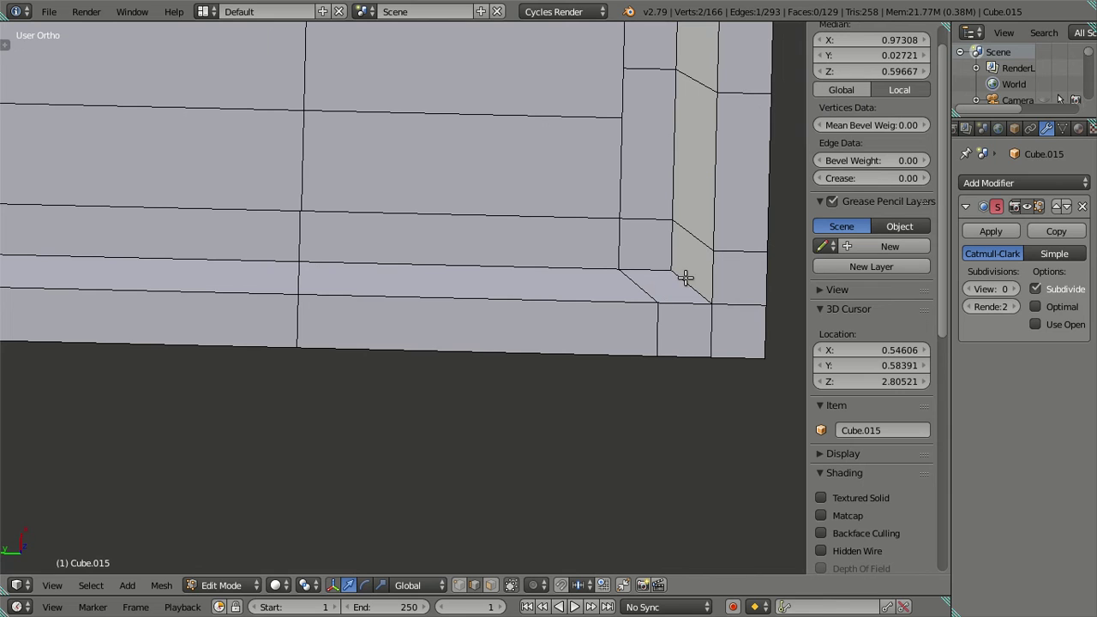
right_click(688, 277, "shift")
scroll(448, 297, "down", 4)
scroll(448, 297, "down", 3)
Add the third and fourth basin-corner diagonal edges to the selection
middle_click_drag(342, 238, 440, 277, "shift")
scroll(441, 277, "up", 3)
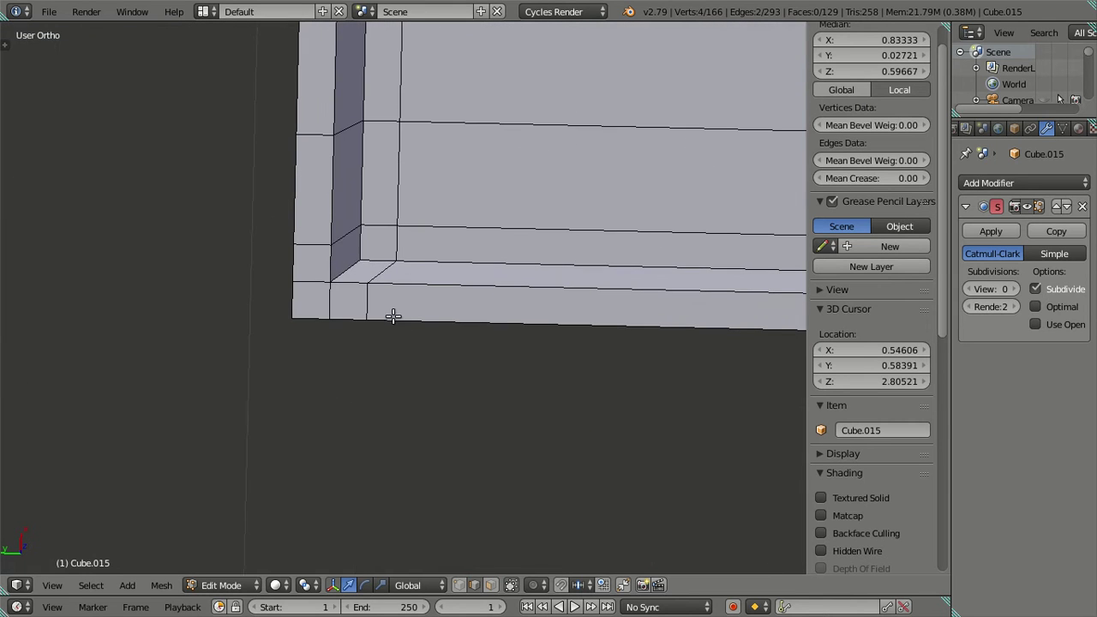
right_click(346, 256, "shift")
scroll(448, 380, "down", 3)
middle_click_drag(448, 380, 383, 319, "shift")
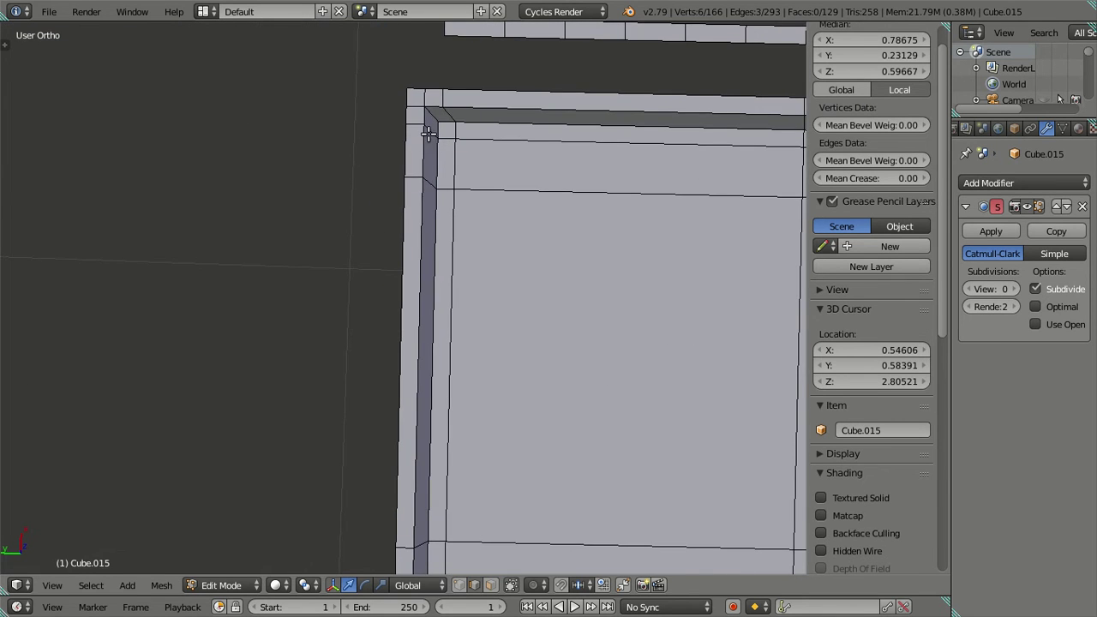
scroll(384, 319, "up", 3)
right_click(367, 269, "shift")
middle_click_drag(367, 269, 411, 306, "shift")
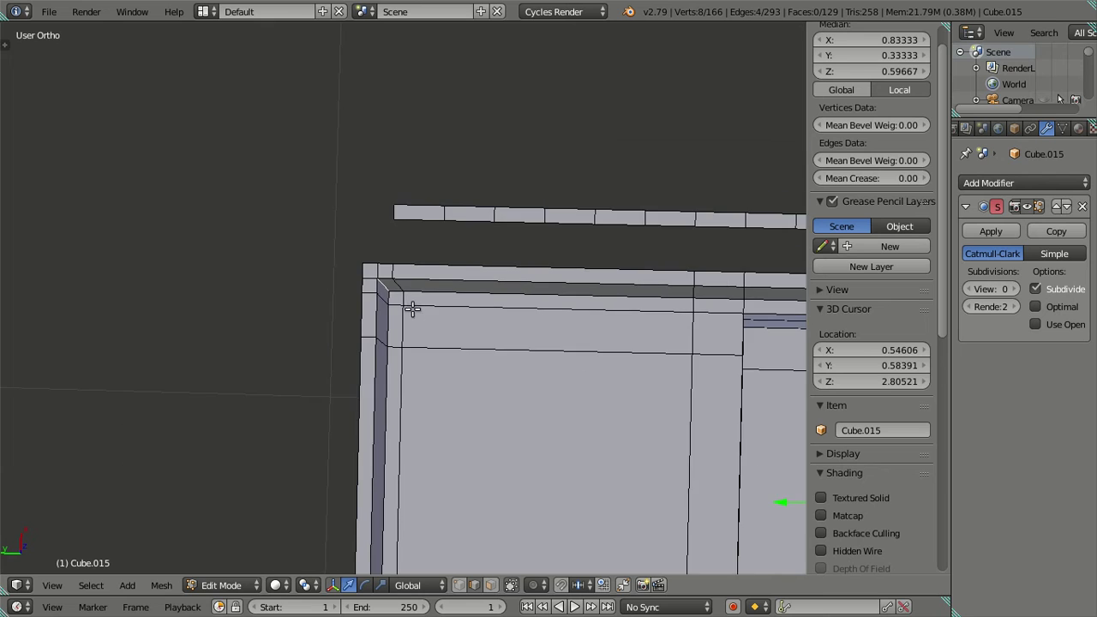
Switch to a top-down wireframe view and begin scaling the corner edges along Y
key("KP_7")
scroll(415, 305, "down", 3)
scroll(362, 289, "up", 2)
scroll(455, 304, "up", 2)
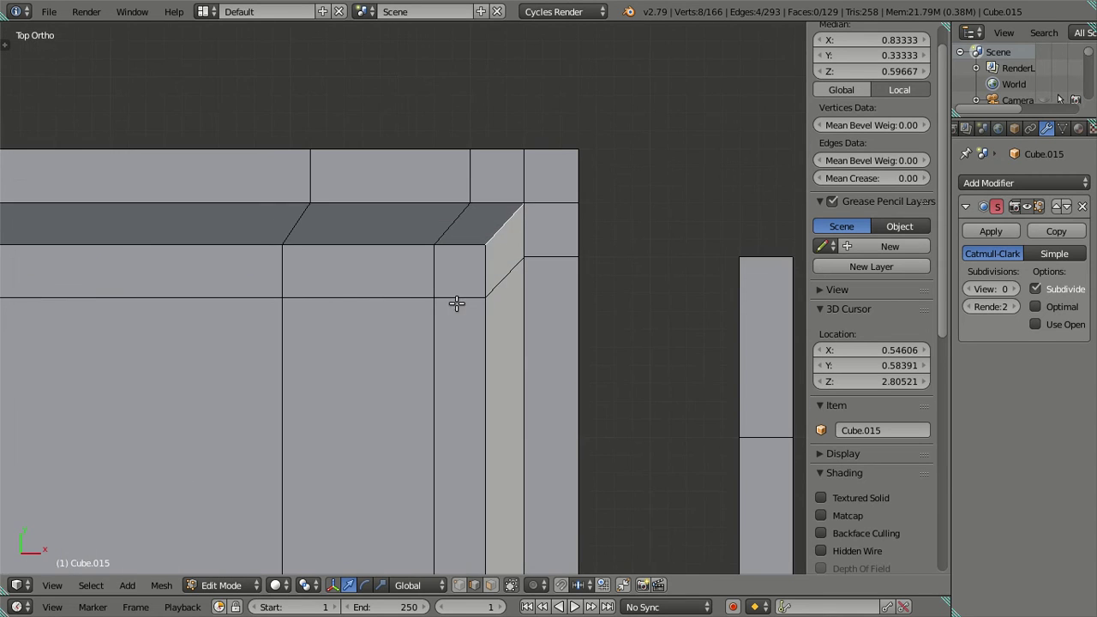
scroll(545, 320, "up", 2)
key("z")
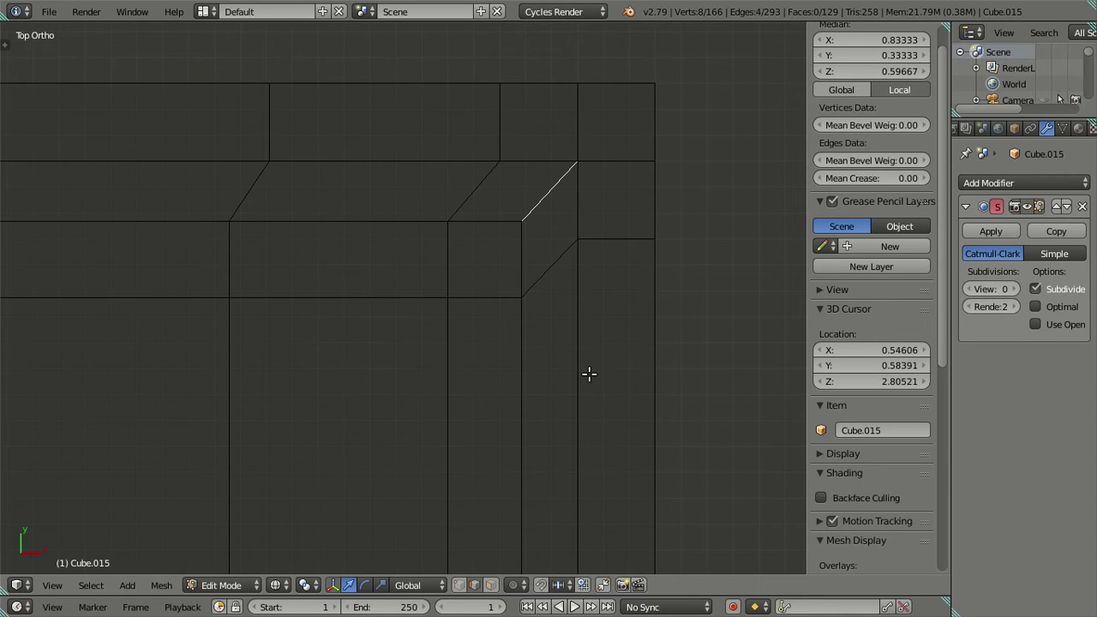
scroll(600, 374, "up", 1)
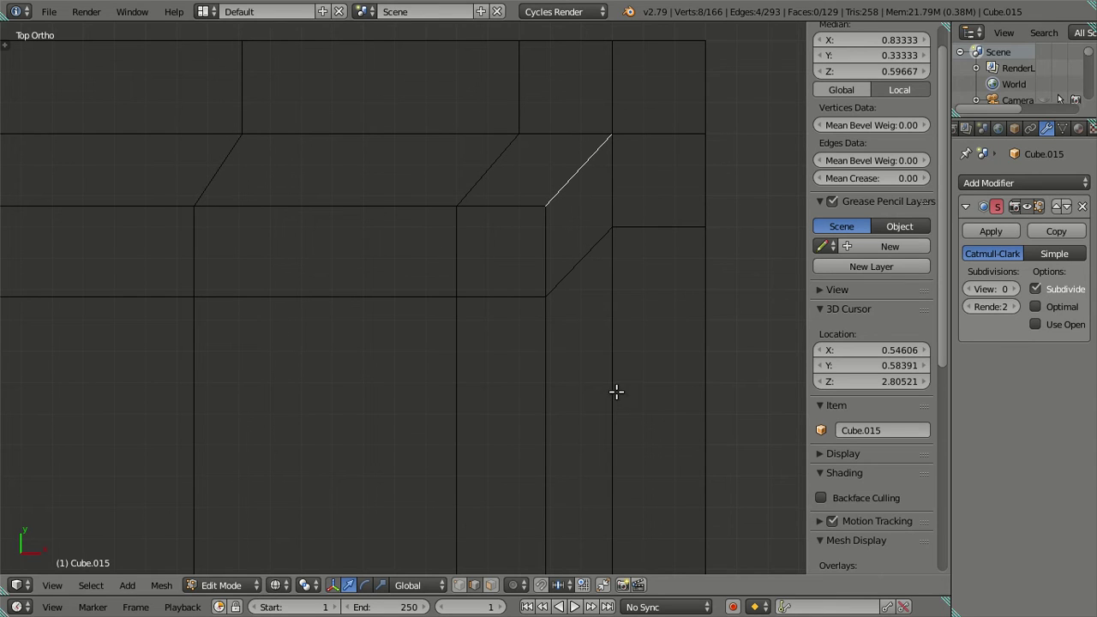
key("s")
key("y")
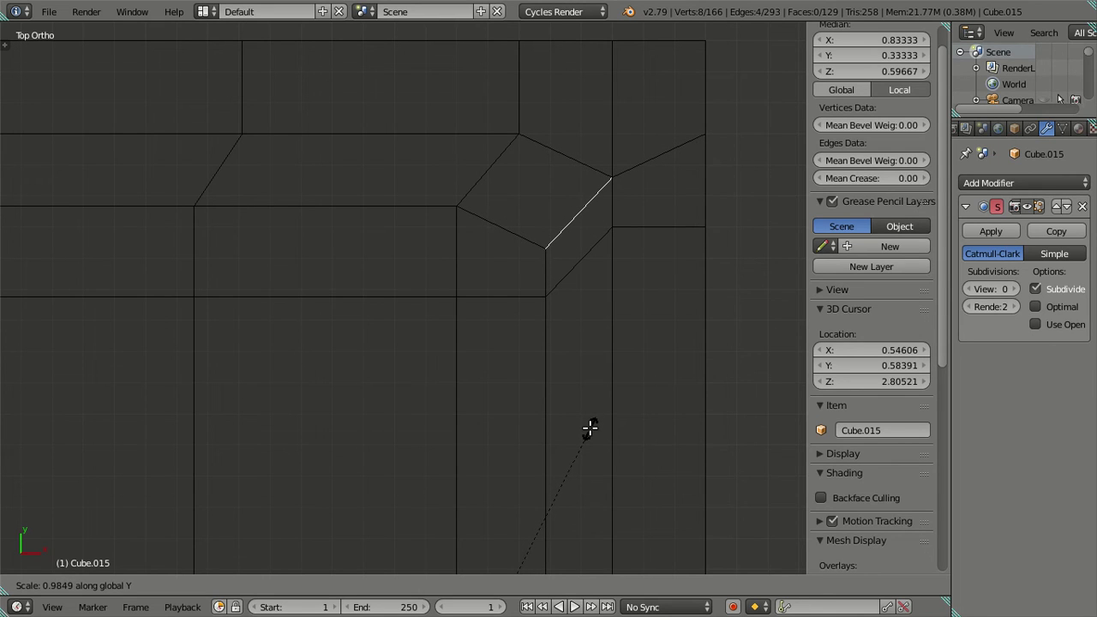
type(".985")
key("Return")
key("s")
key("x")
type(".9875")
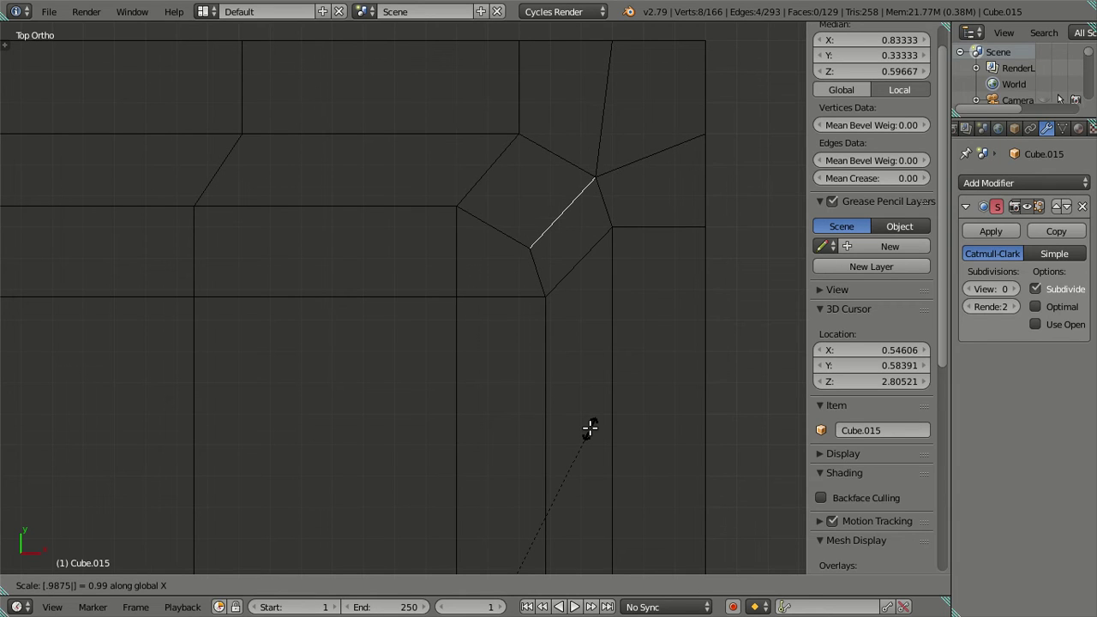
key("Escape")
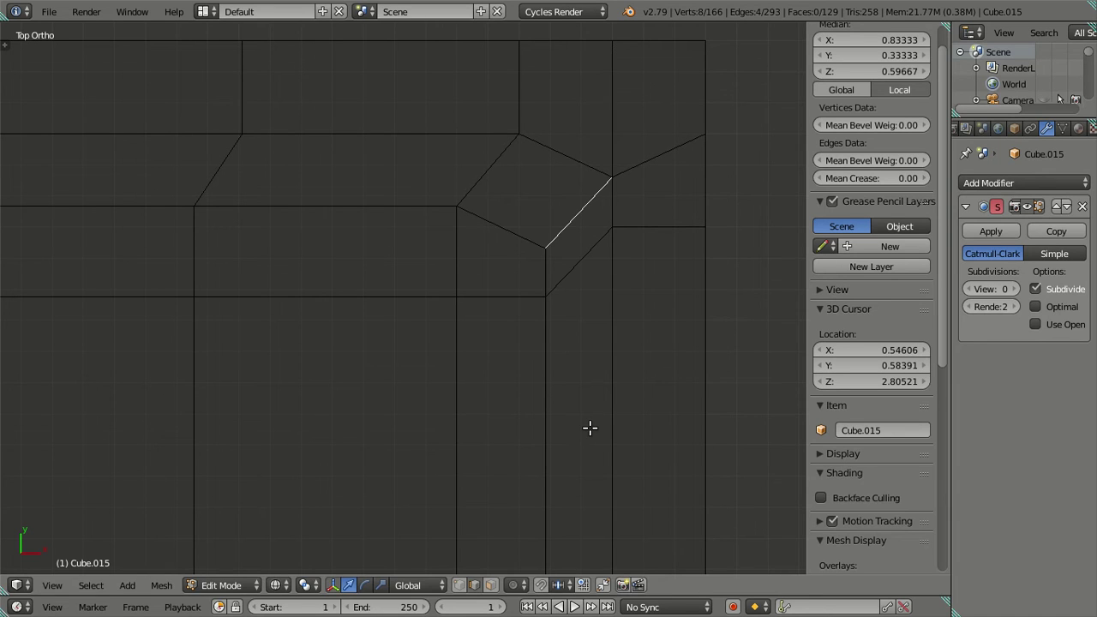
type("sx.98")
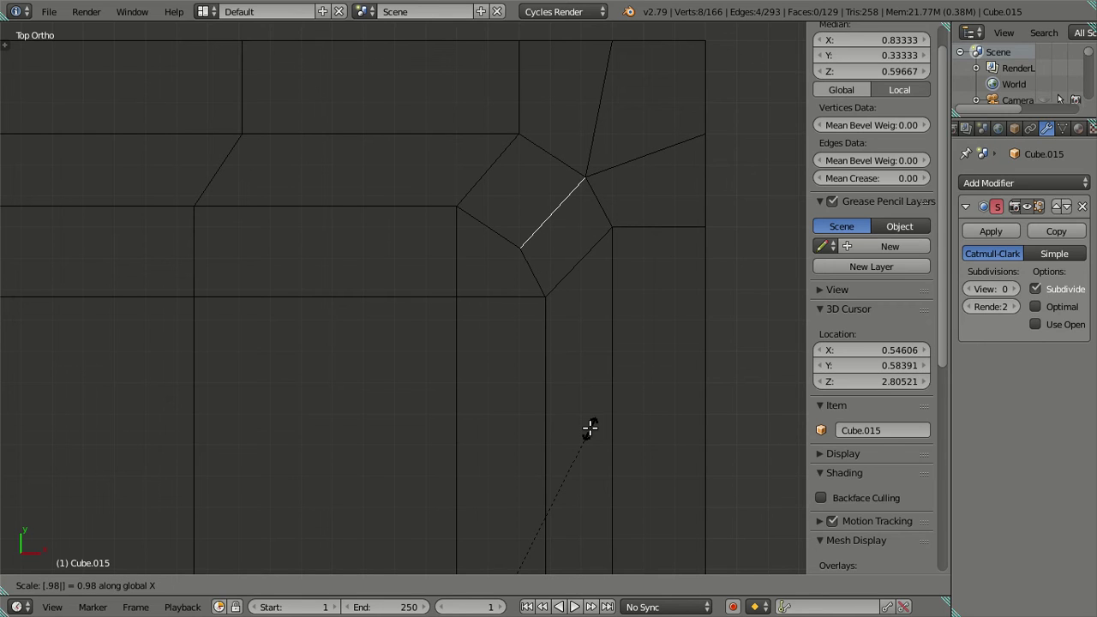
type("75")
key("Escape")
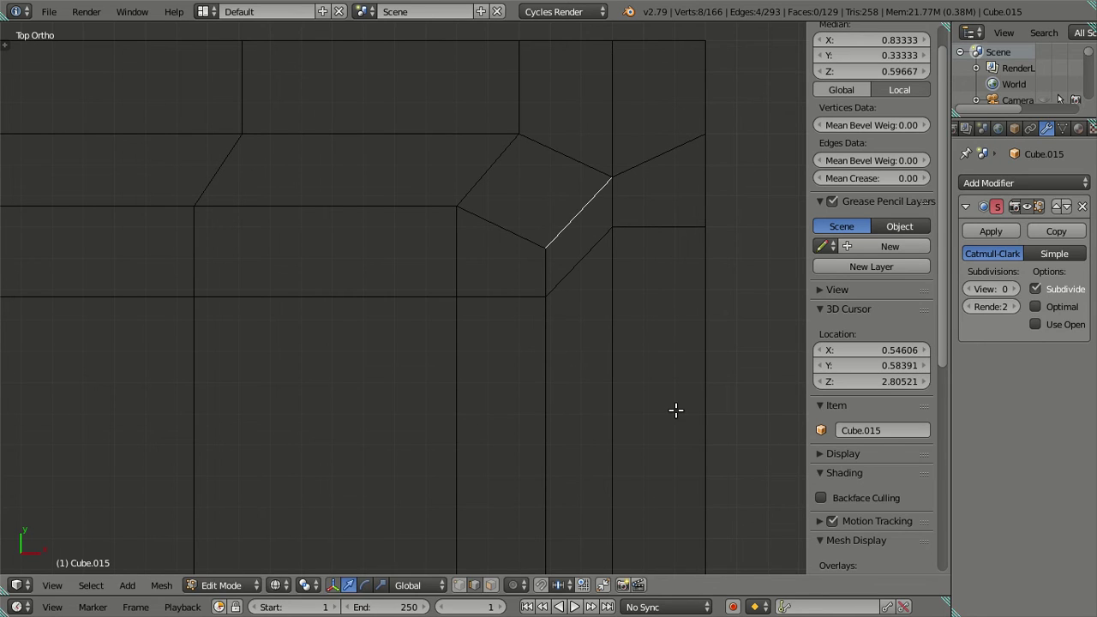
key("s")
key("x")
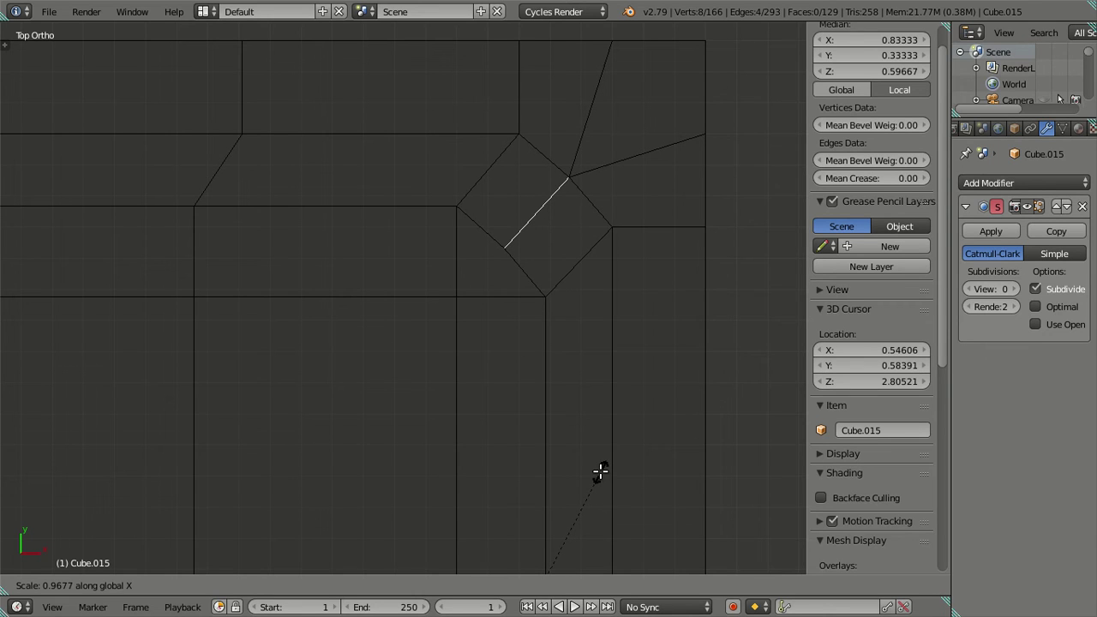
type(".9675")
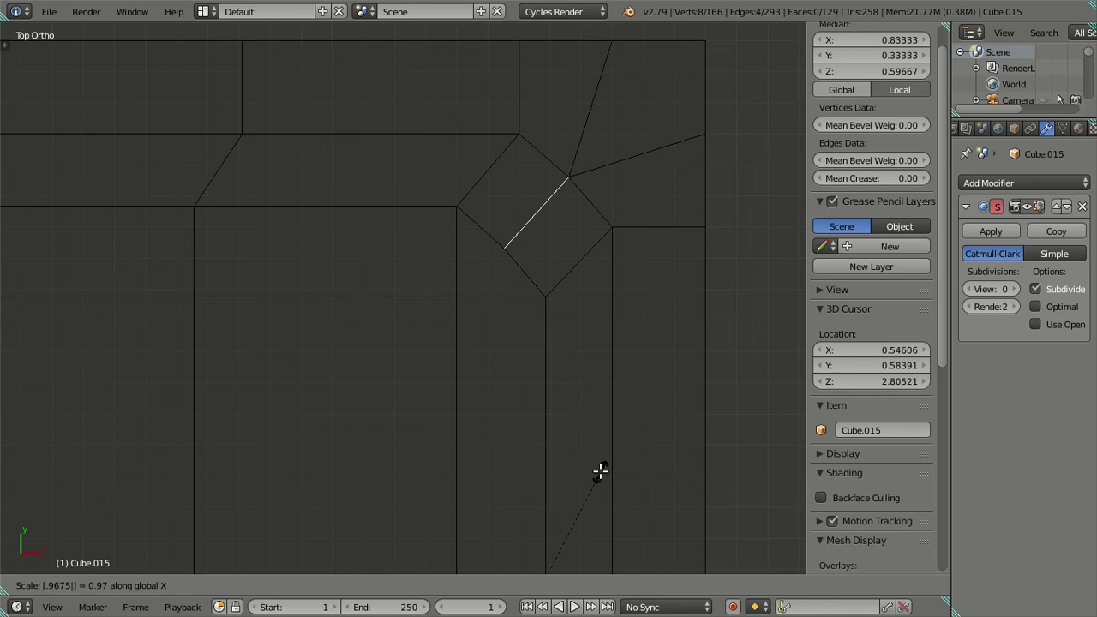
key("Return")
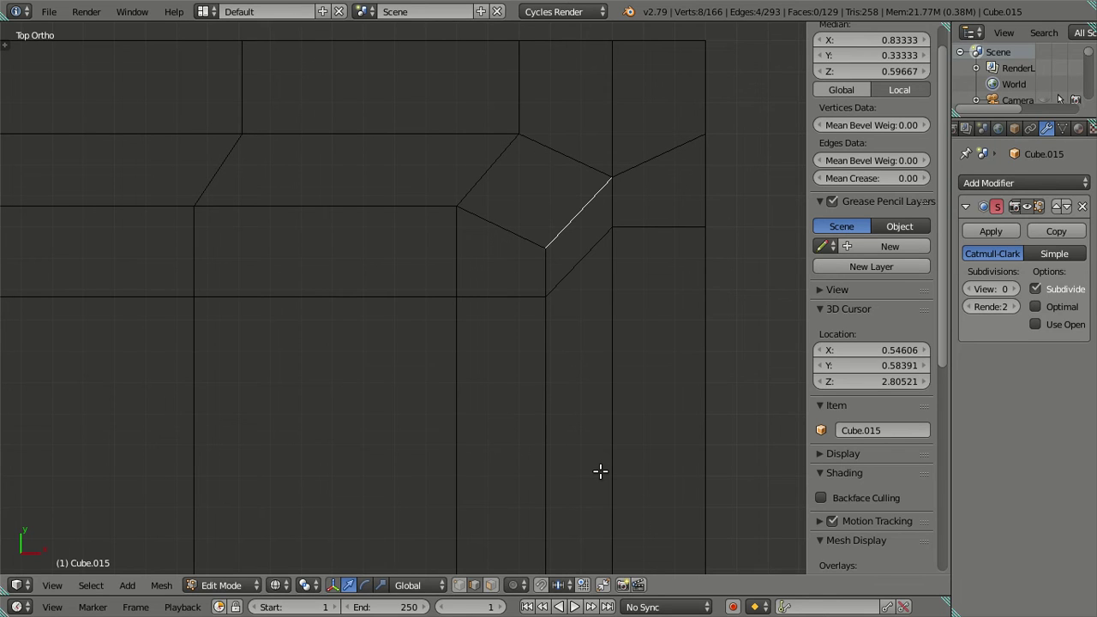
type("sx.")
type("95")
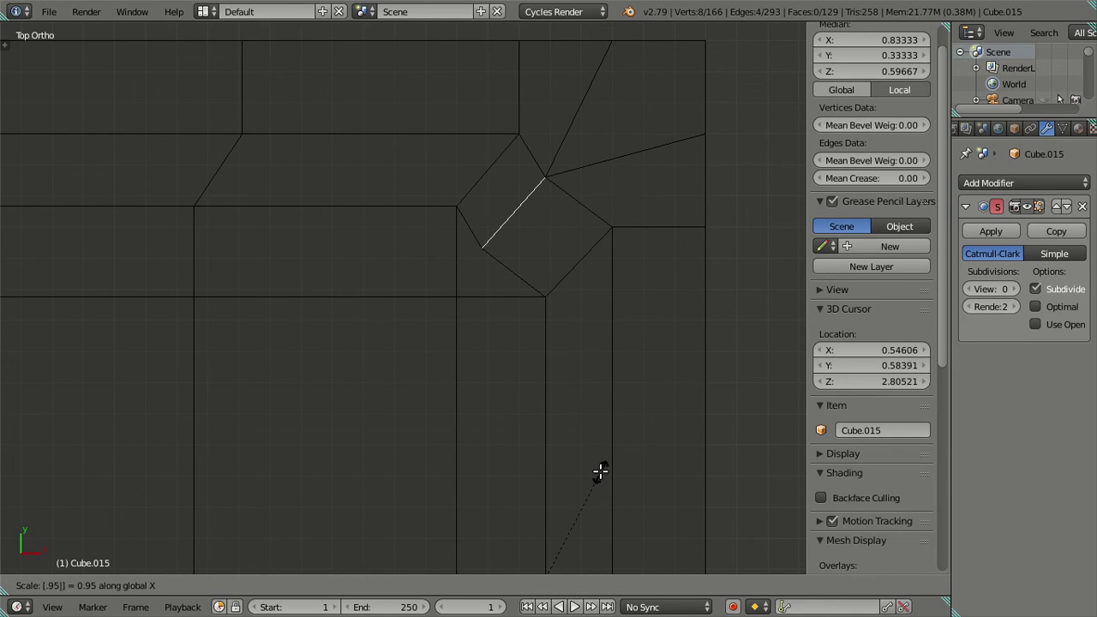
key("Escape")
type("sx.98")
type("5")
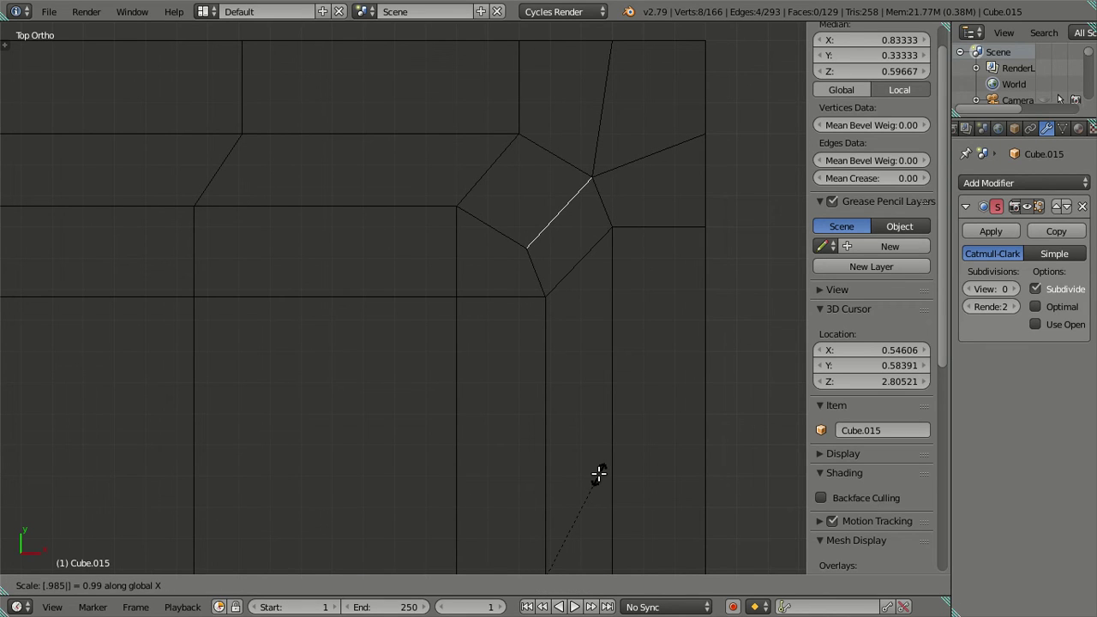
key("Escape")
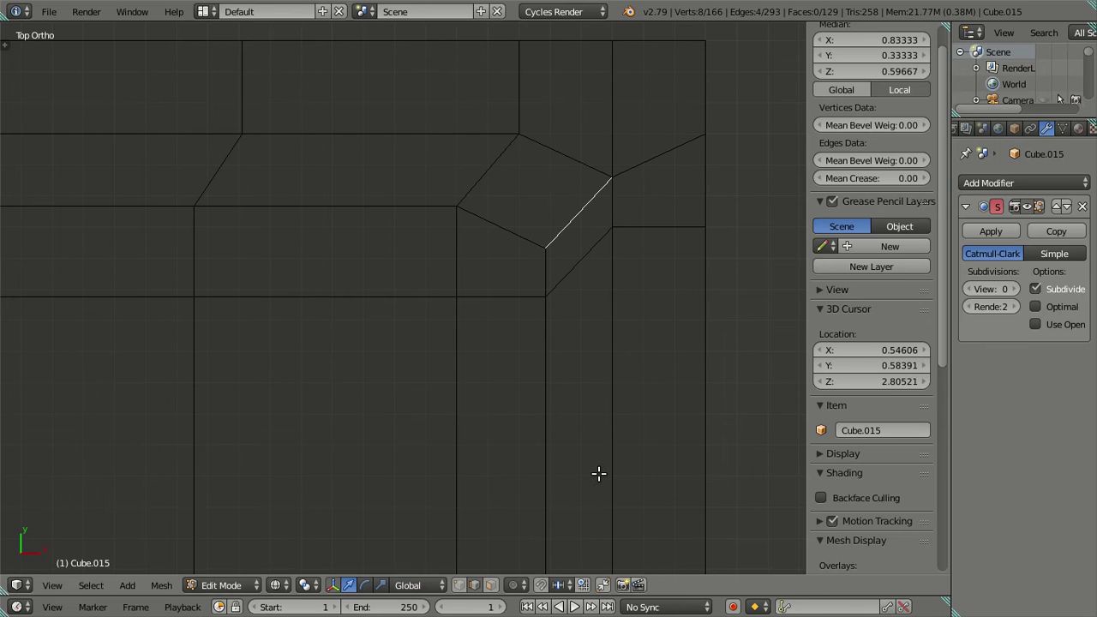
type("sx.98")
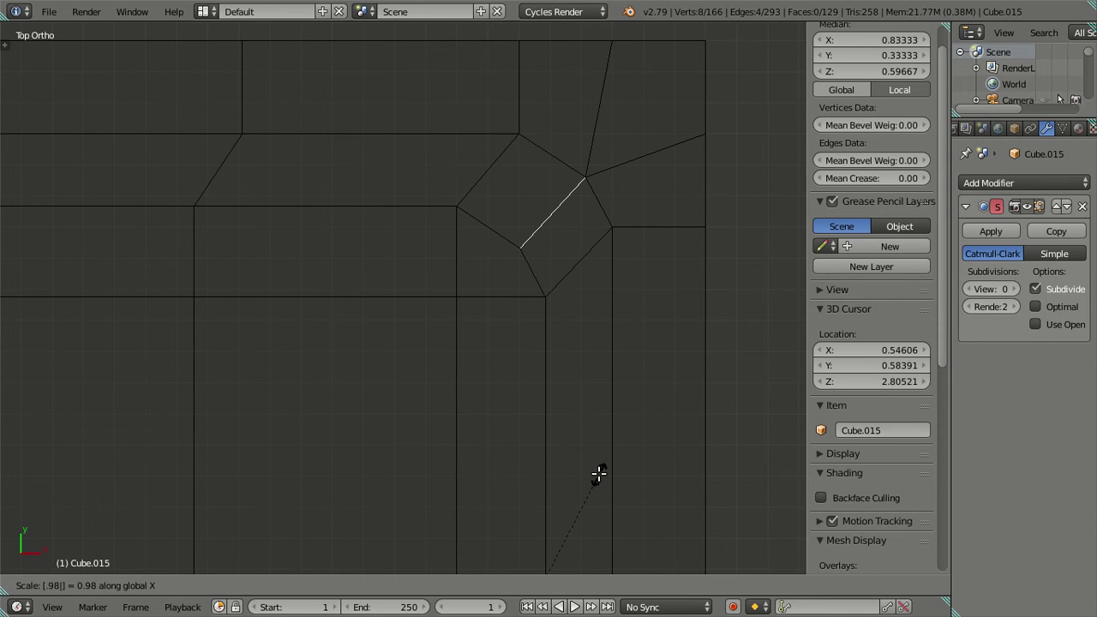
type("25")
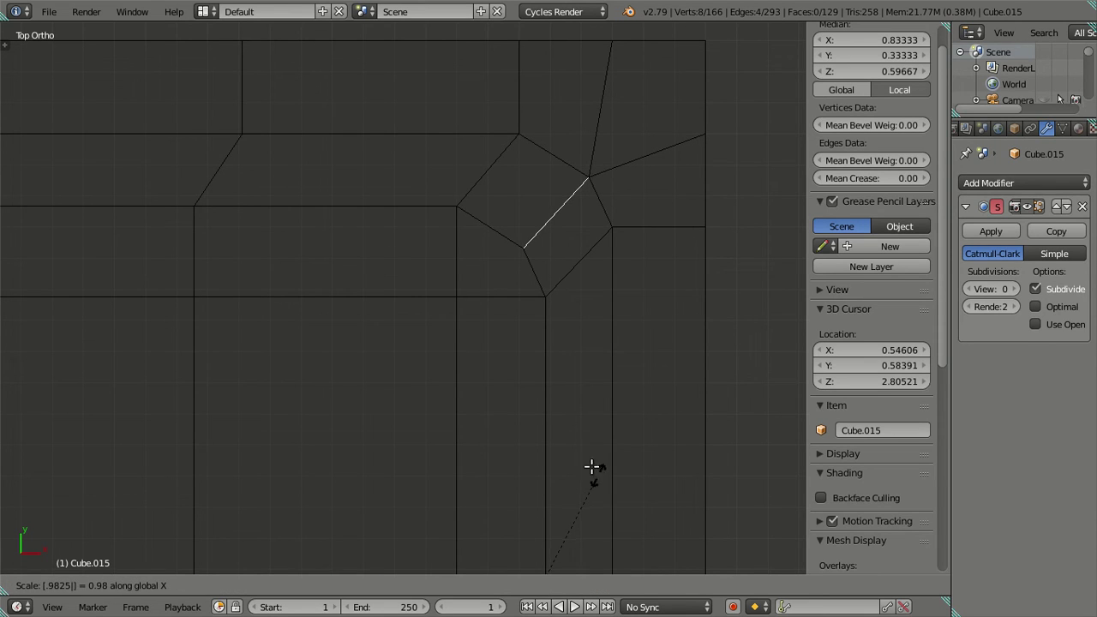
key("Return")
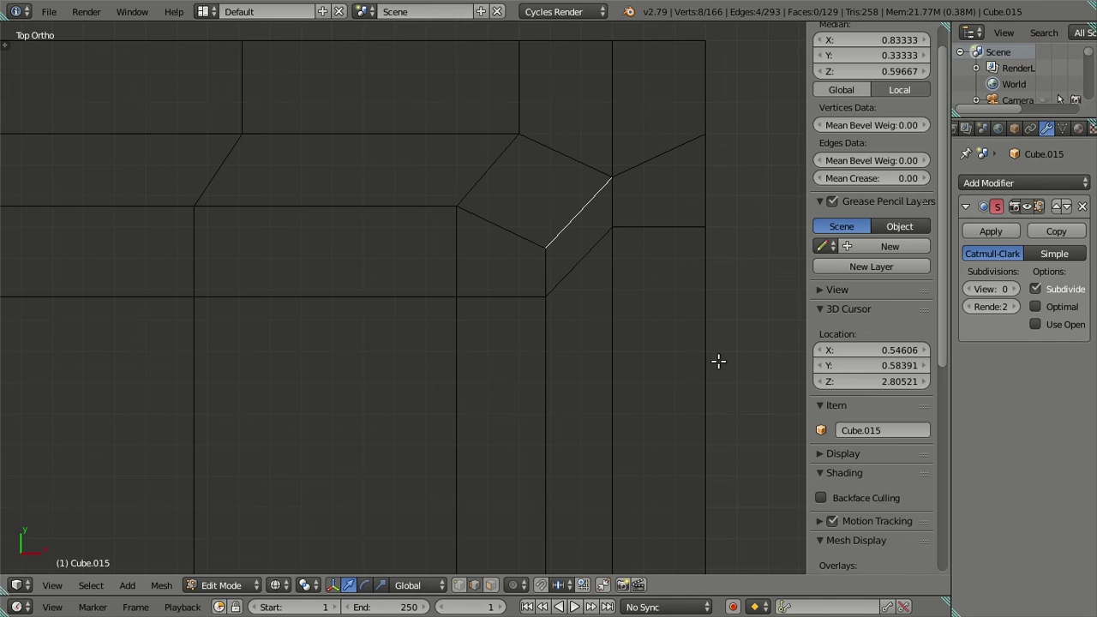
type("sx.97")
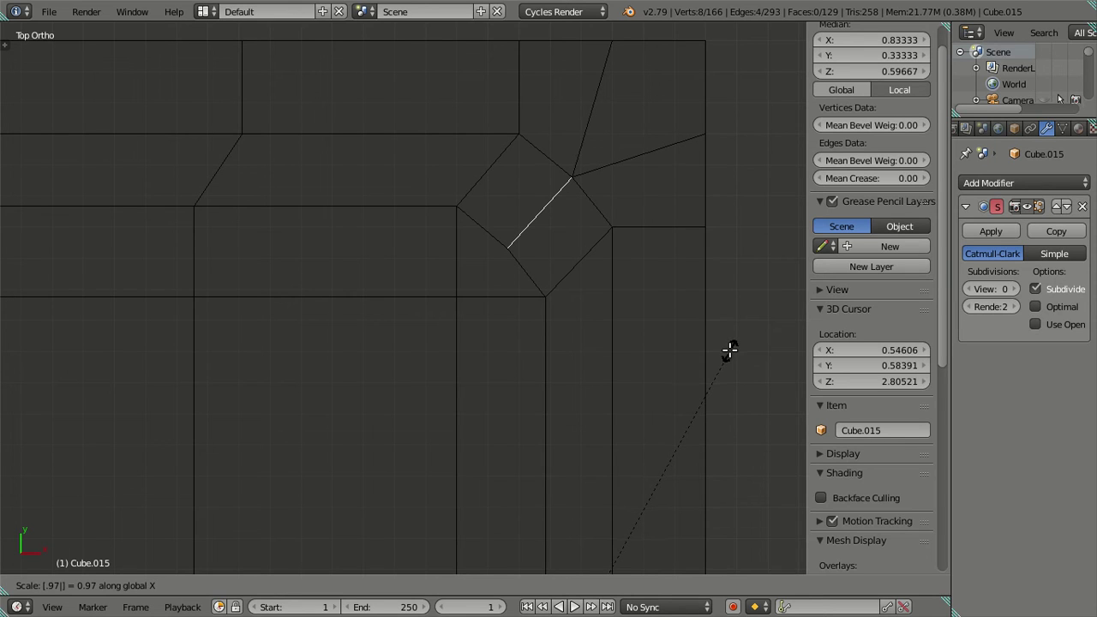
type("5")
key("Escape")
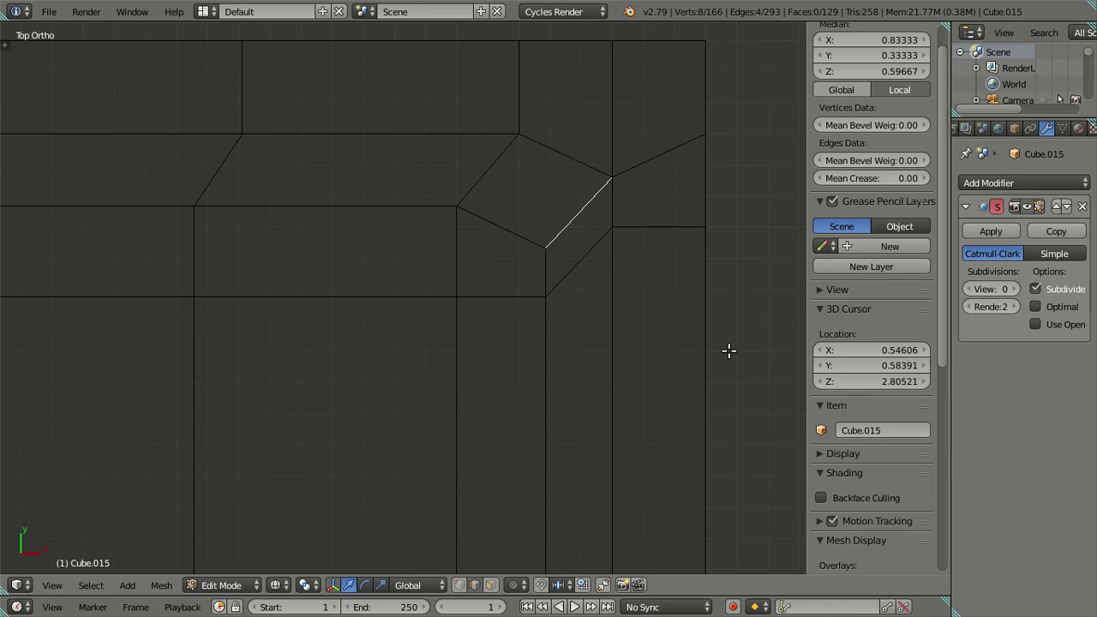
type("sx.")
type("97")
type("25")
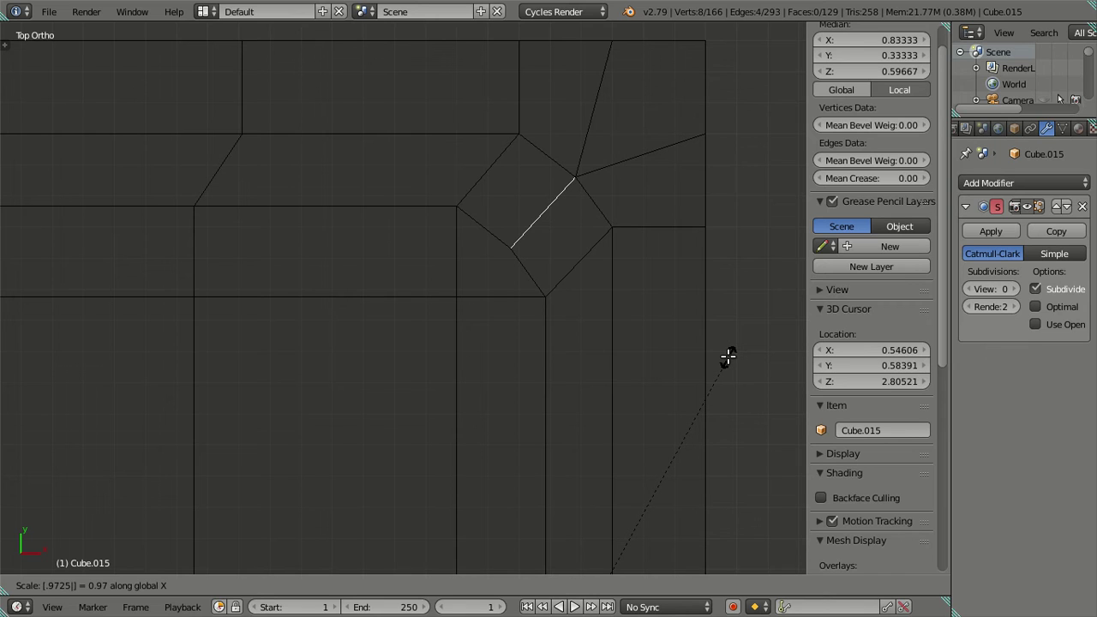
key("Escape")
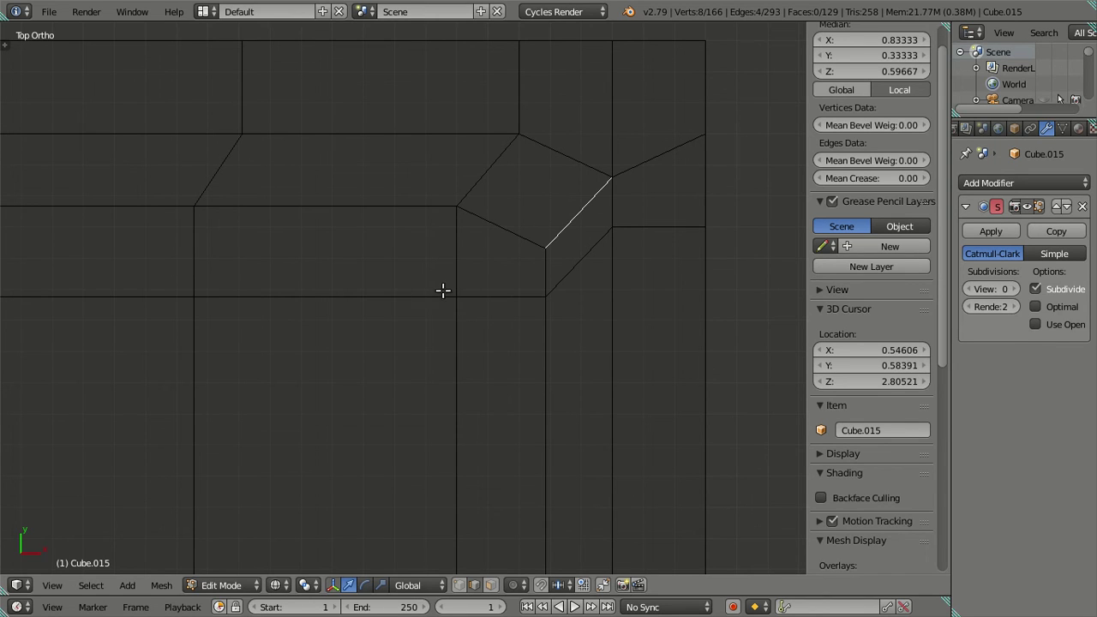
Duplicate a horizontal edge at the basin's inner corner as a loose copy
right_click(481, 297)
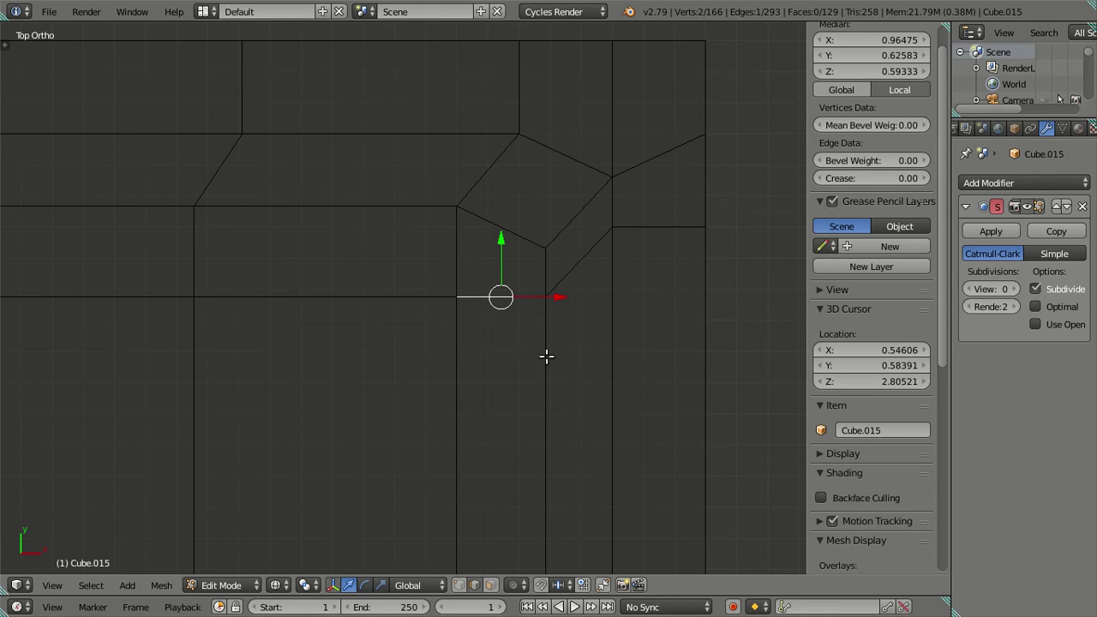
right_click(415, 316)
key("shift+d")
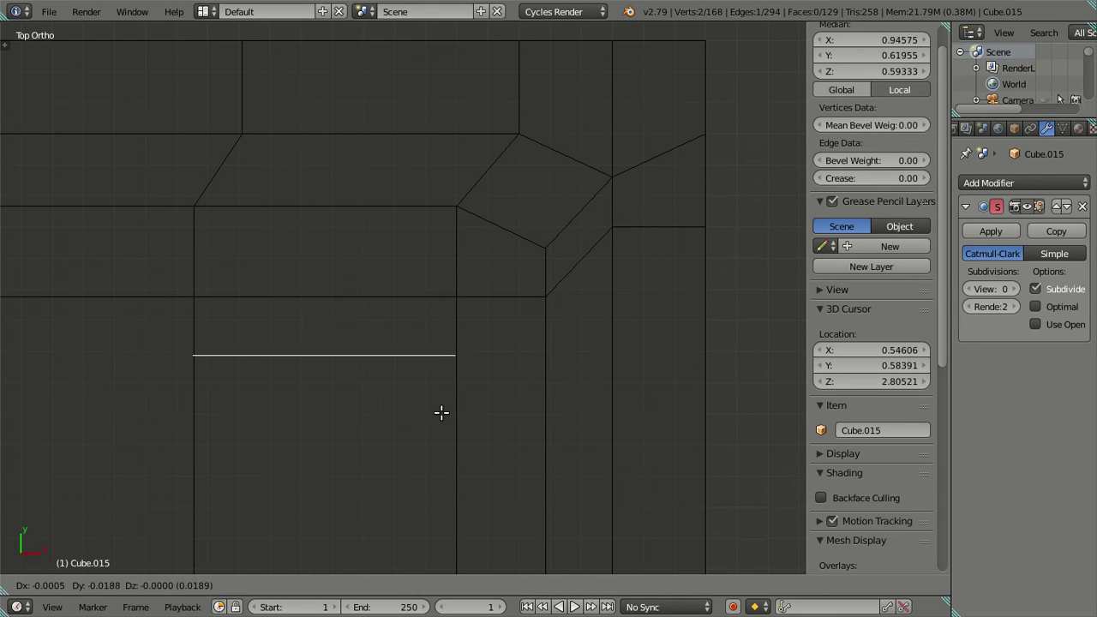
left_click(354, 448)
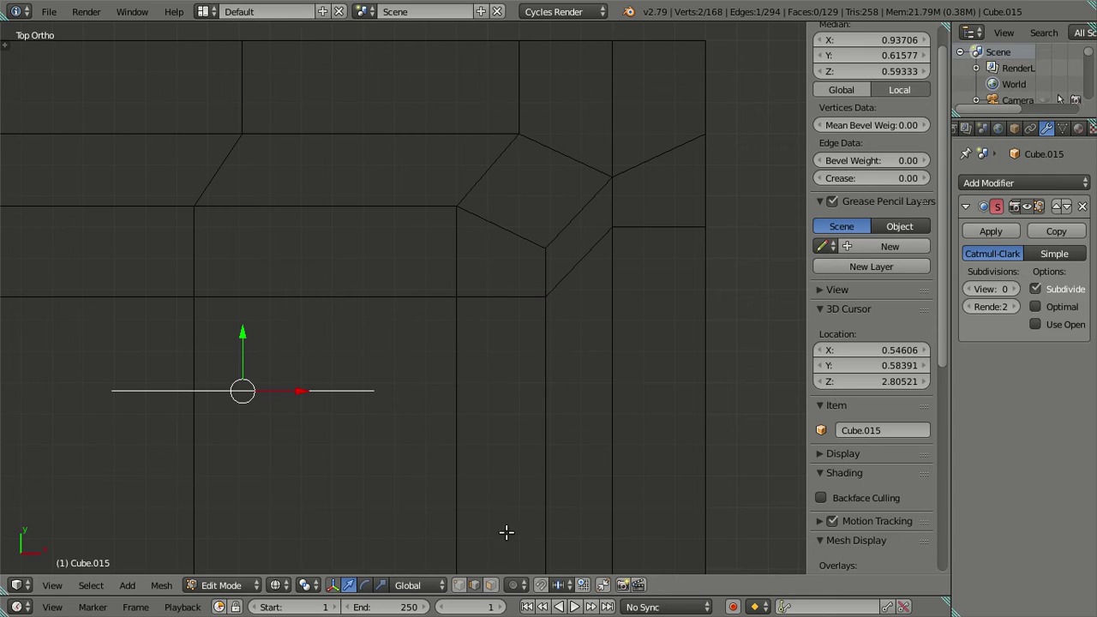
Centre the copied edge on the inner corner vertex via the 3D cursor and rotate it 45° about Z
right_click(456, 298)
key("shift+s")
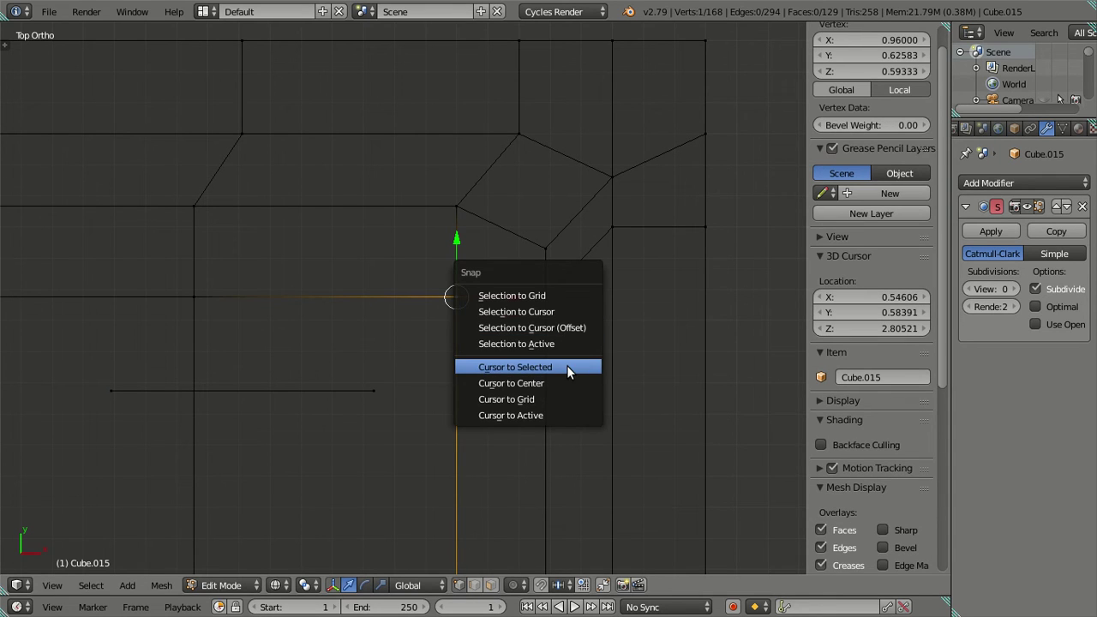
left_click(566, 366)
right_click(354, 387)
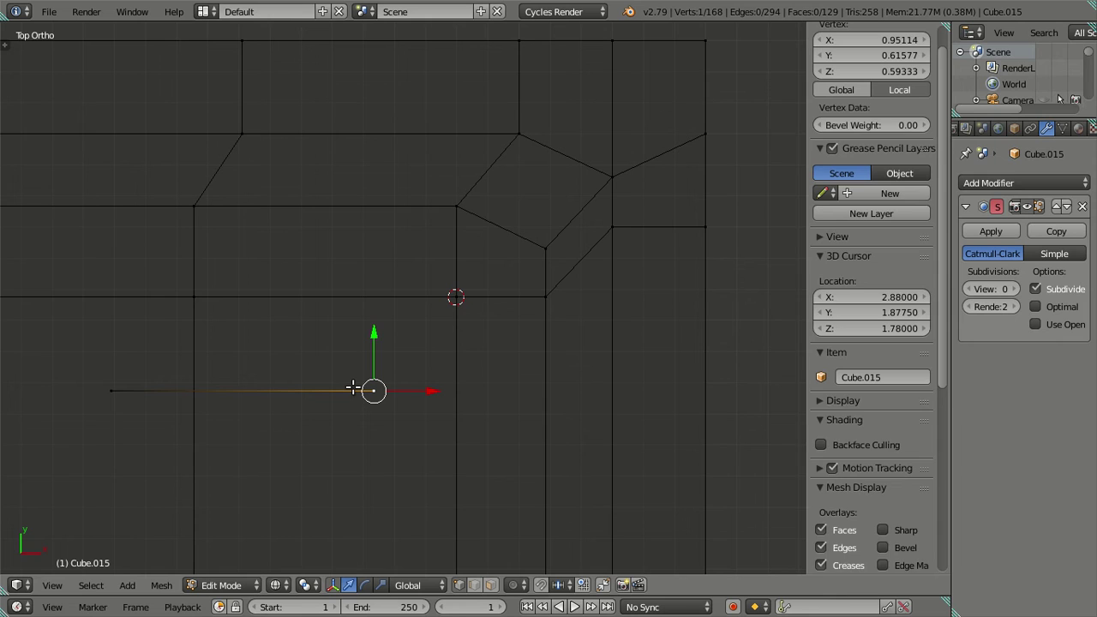
key("shift+s")
left_click(587, 320)
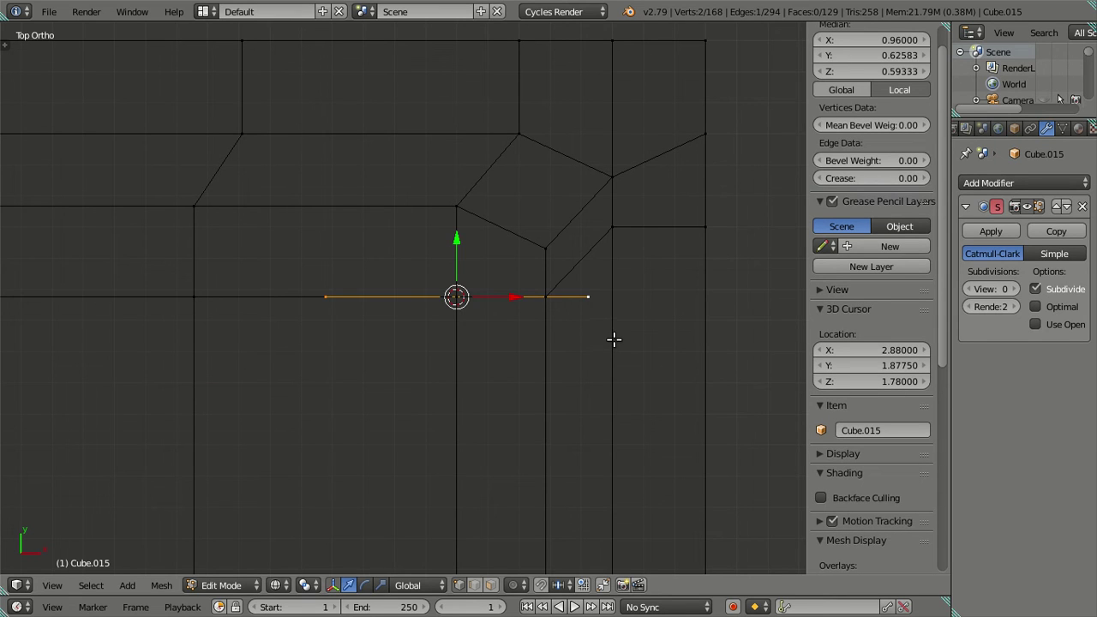
type("rz45")
key("Return")
Deselect everything, then select the first two inner corner vertices of the basin frame
key("a")
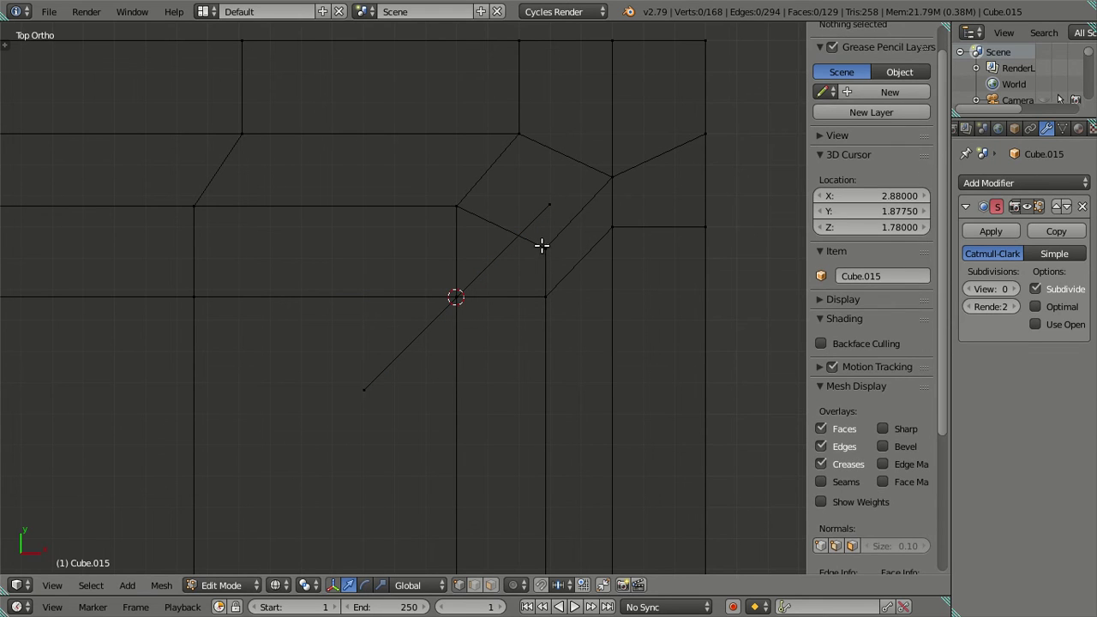
right_click(541, 245)
scroll(529, 248, "down", 4)
middle_click_drag(183, 303, 522, 315, "shift")
scroll(350, 315, "up", 2)
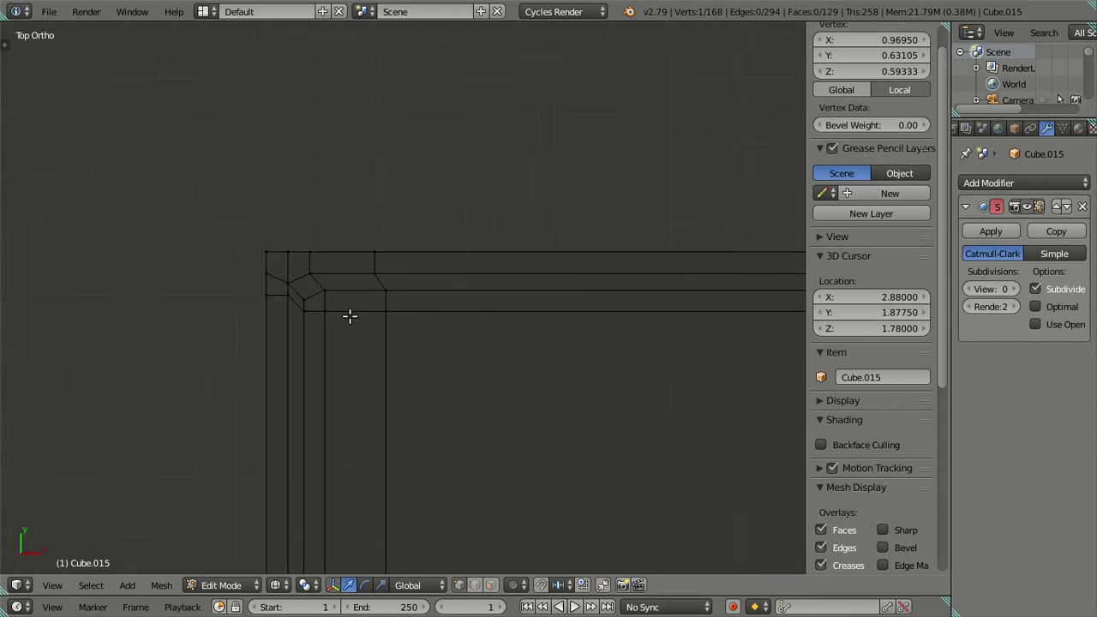
right_click(277, 300, "shift")
scroll(299, 308, "down", 2)
scroll(360, 377, "down", 5)
scroll(380, 420, "down", 3)
scroll(382, 325, "up", 4)
scroll(389, 326, "up", 3)
scroll(406, 405, "up", 4)
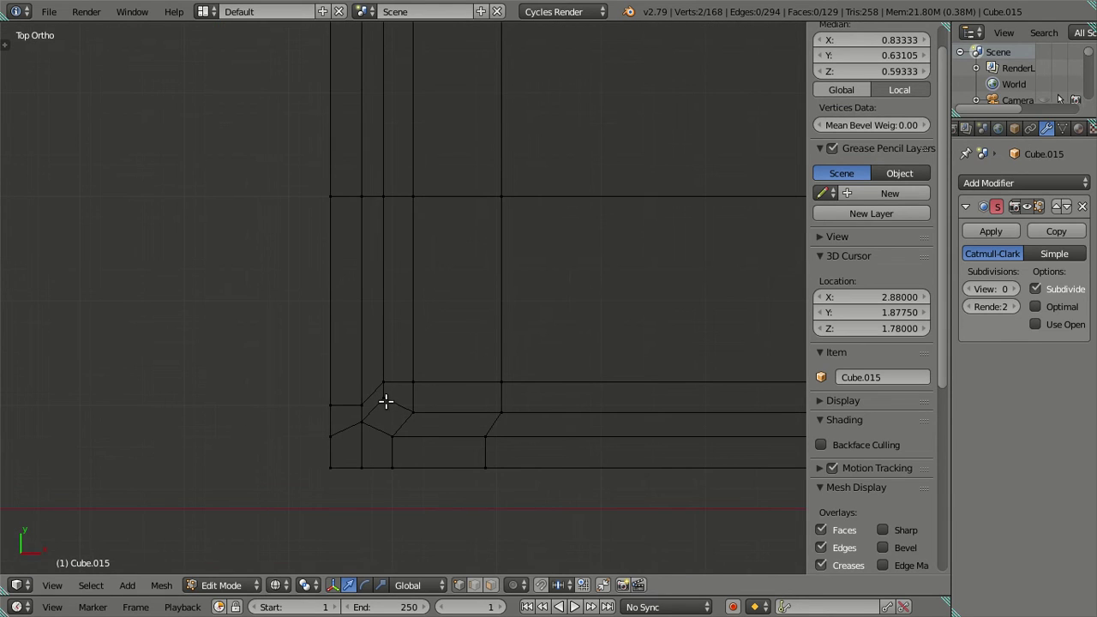
Add the remaining two corner vertices and scale all four along X toward the diagonal guide
right_click(383, 400, "shift")
scroll(397, 411, "down", 2)
middle_click_drag(396, 411, 172, 499, "shift")
scroll(404, 477, "up", 4)
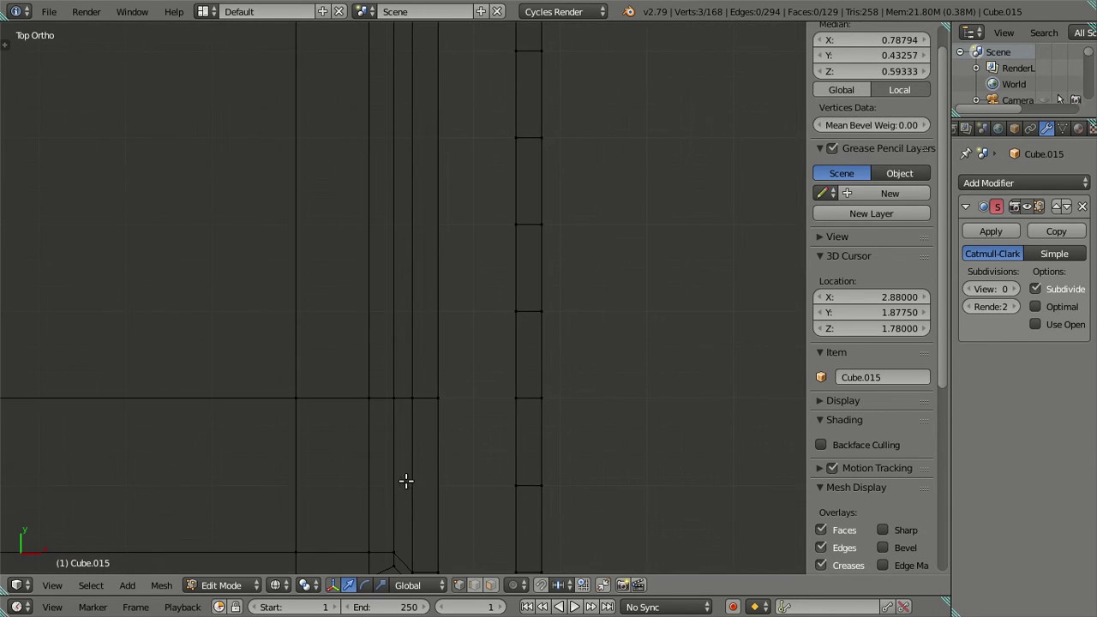
middle_click_drag(408, 491, 382, 380, "shift")
right_click(390, 361, "shift")
scroll(404, 203, "down", 2)
scroll(409, 355, "down", 2)
mouse_move(397, 250)
middle_mouse_down("shift")
mouse_move(394, 306)
mouse_move(433, 441)
middle_mouse_up("shift")
scroll(394, 306, "up", 4)
scroll(538, 411, "up", 3)
middle_click_drag(539, 411, 458, 348, "shift")
scroll(564, 374, "up", 5)
scroll(564, 375, "up", 1)
scroll(585, 348, "up", 2)
scroll(522, 325, "up", 2)
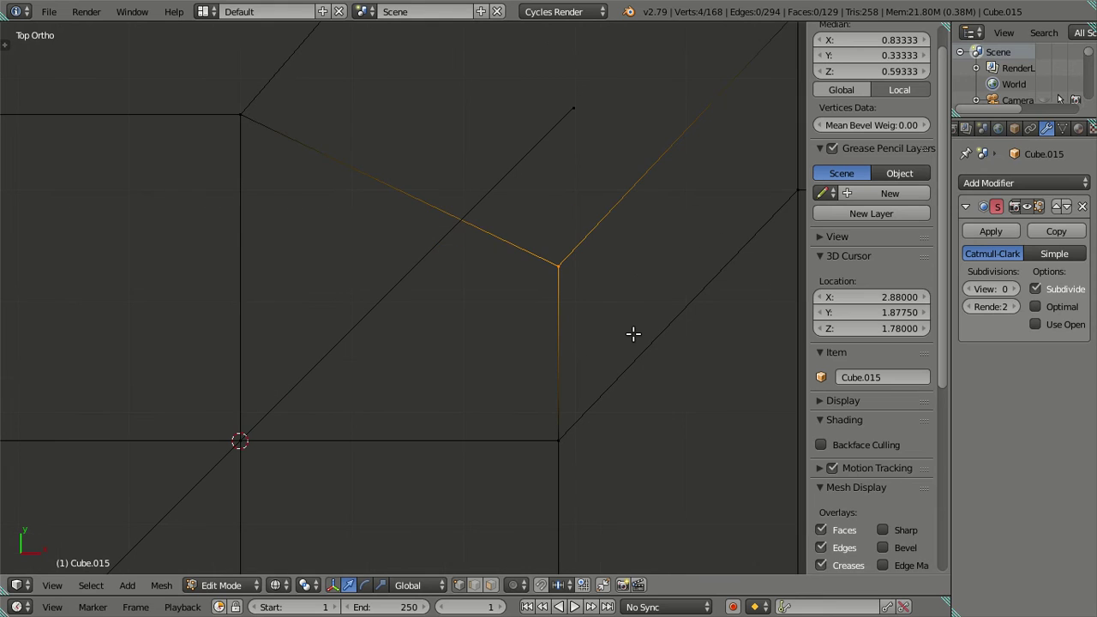
key("s")
key("x")
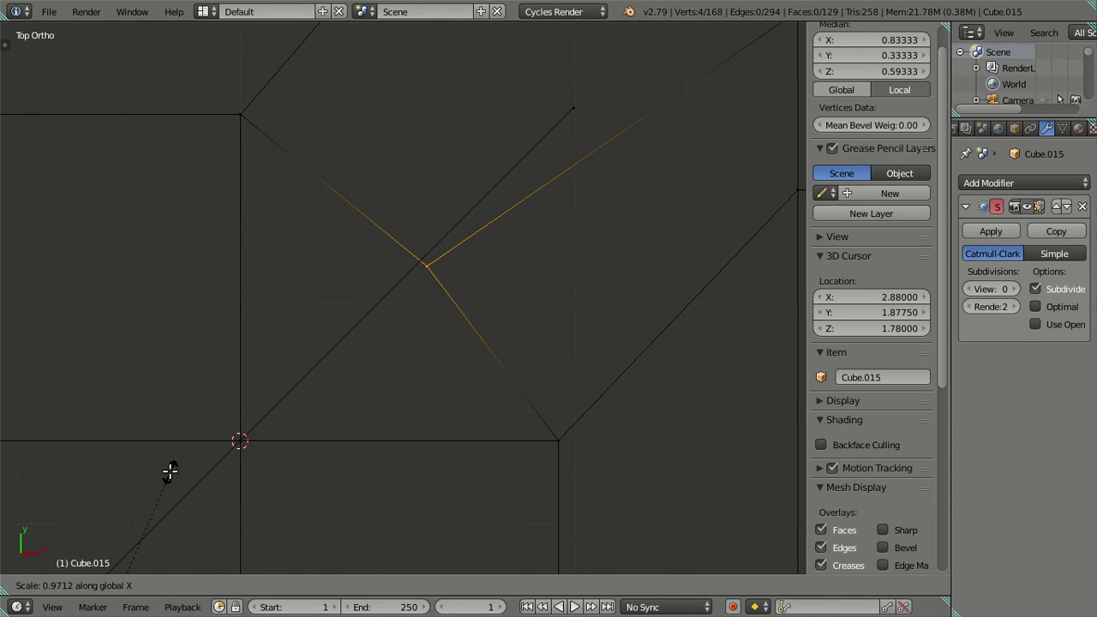
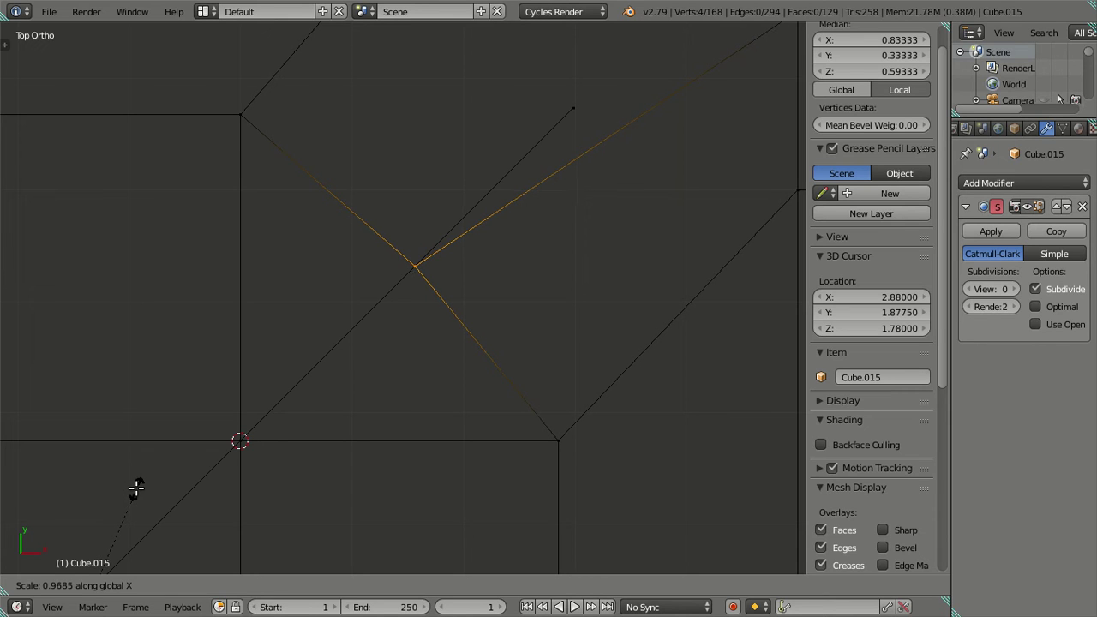
Trial-scale the corner vertex along X by 0.9675, 0.7, 0.97 and 0.9885, cancelling each attempt
type(".")
type("9675")
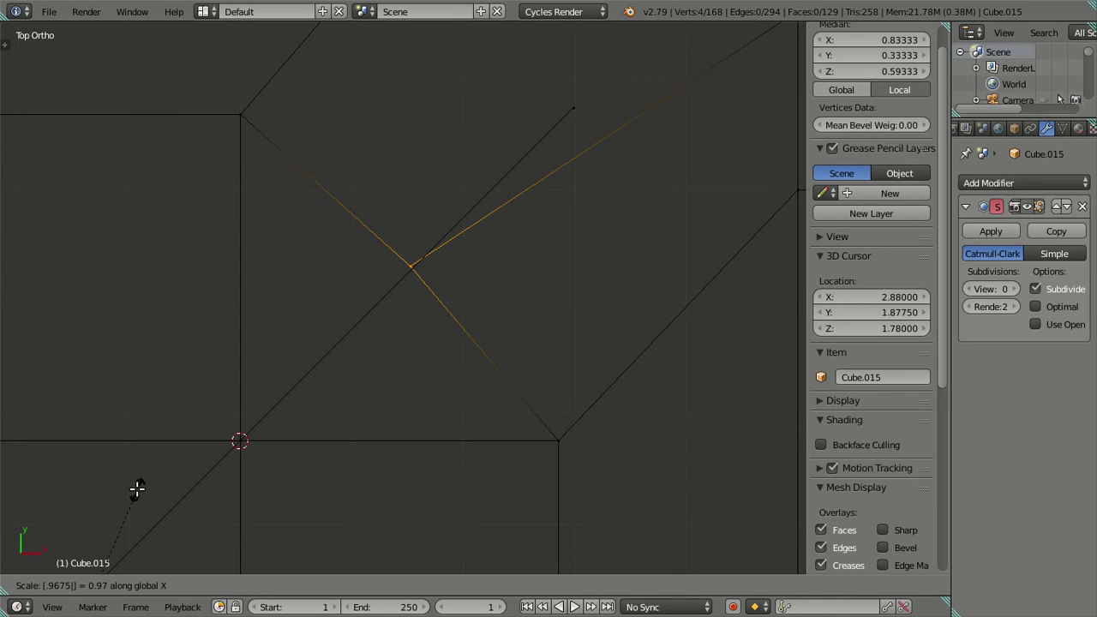
key("Escape")
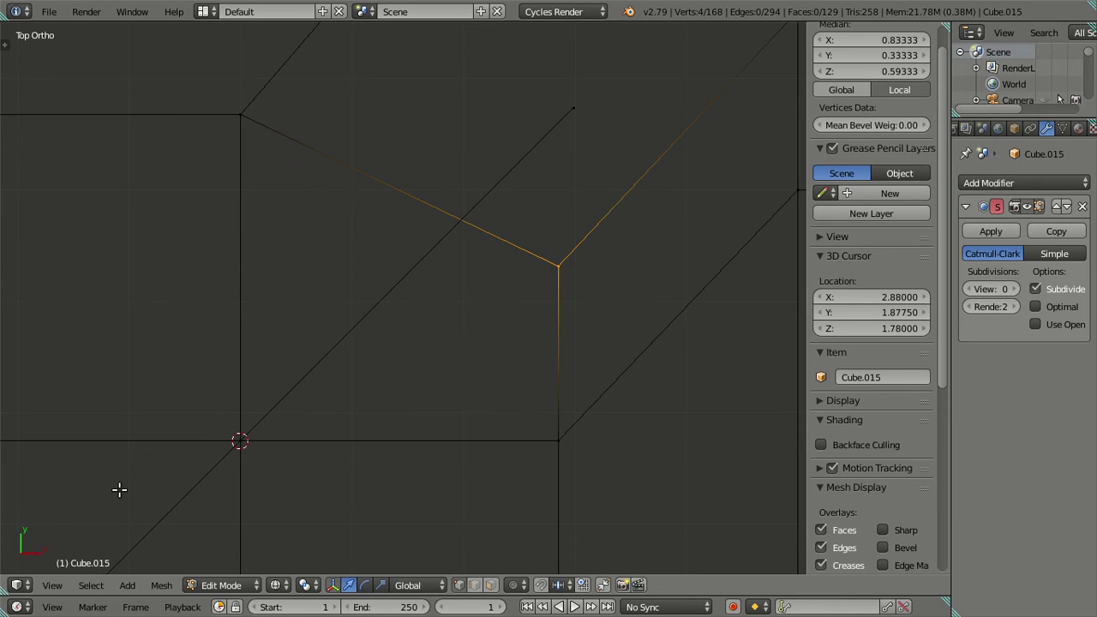
type("sx.7")
key("Escape")
type("sx.9")
type("7")
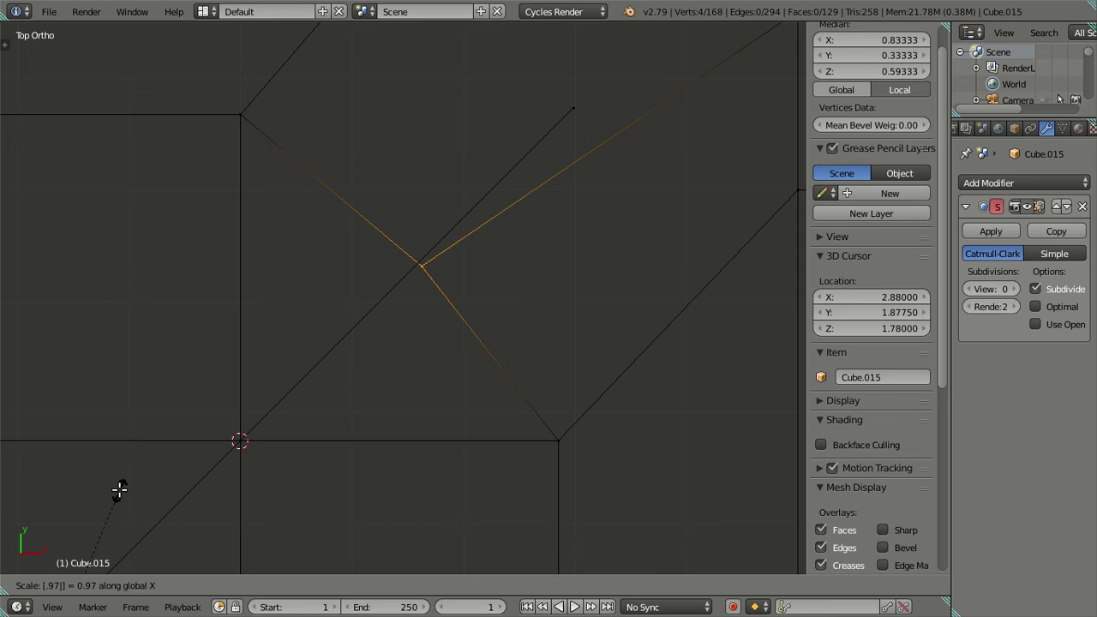
key("Escape")
type("sx.98")
type("8")
type("5")
key("Escape")
type("sx.98")
type("8")
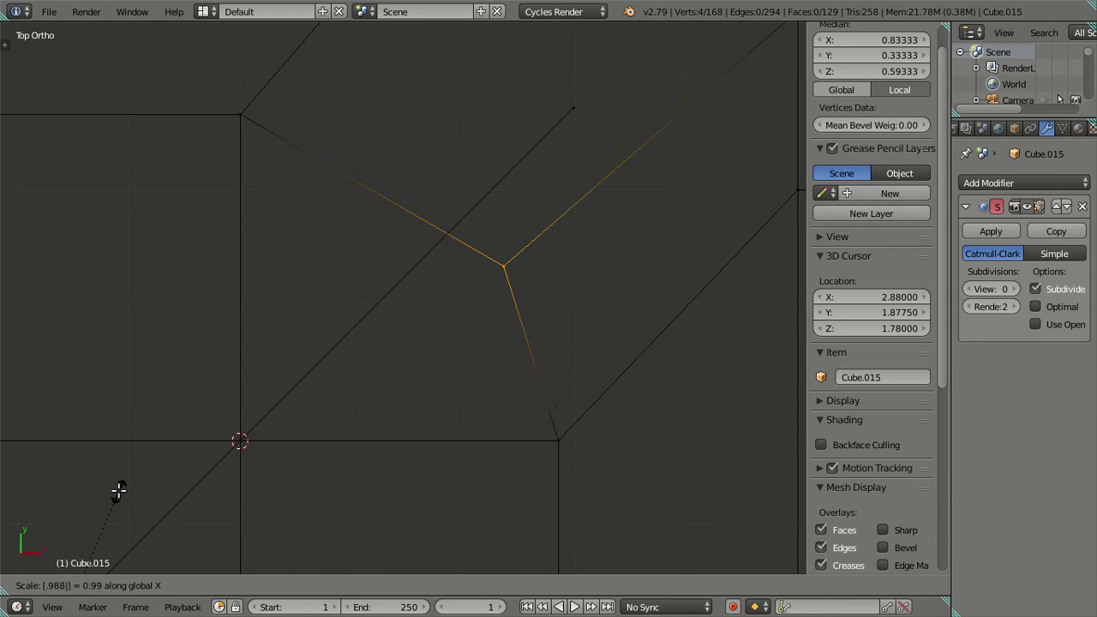
type("5")
key("Escape")
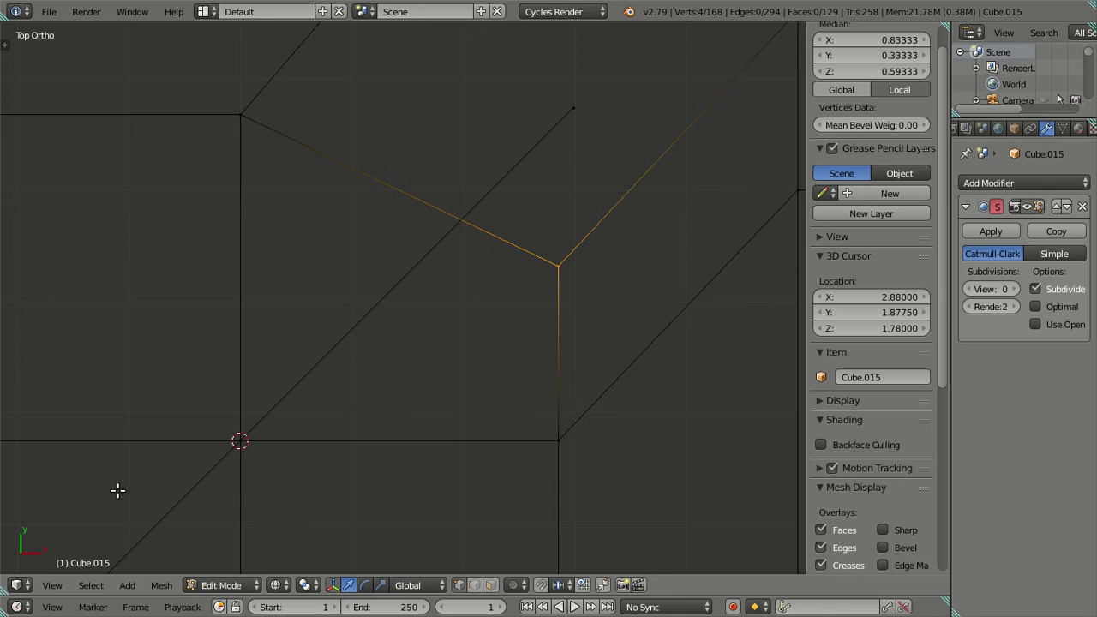
Scale the corner vertex 0.9685 along X and frame it in close view
type("sx")
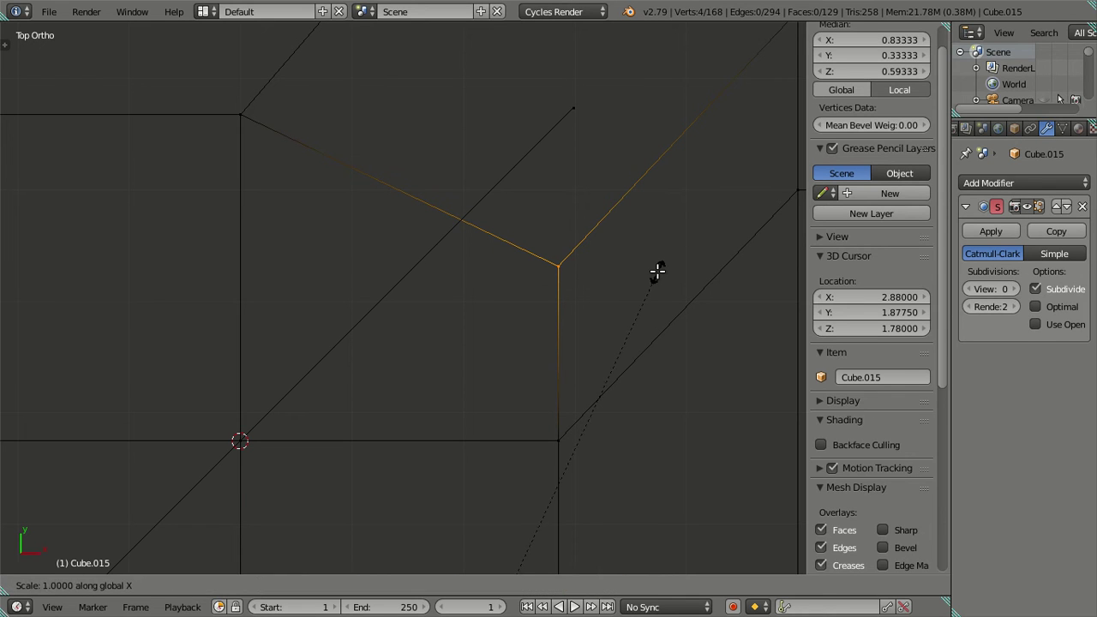
type(".98")
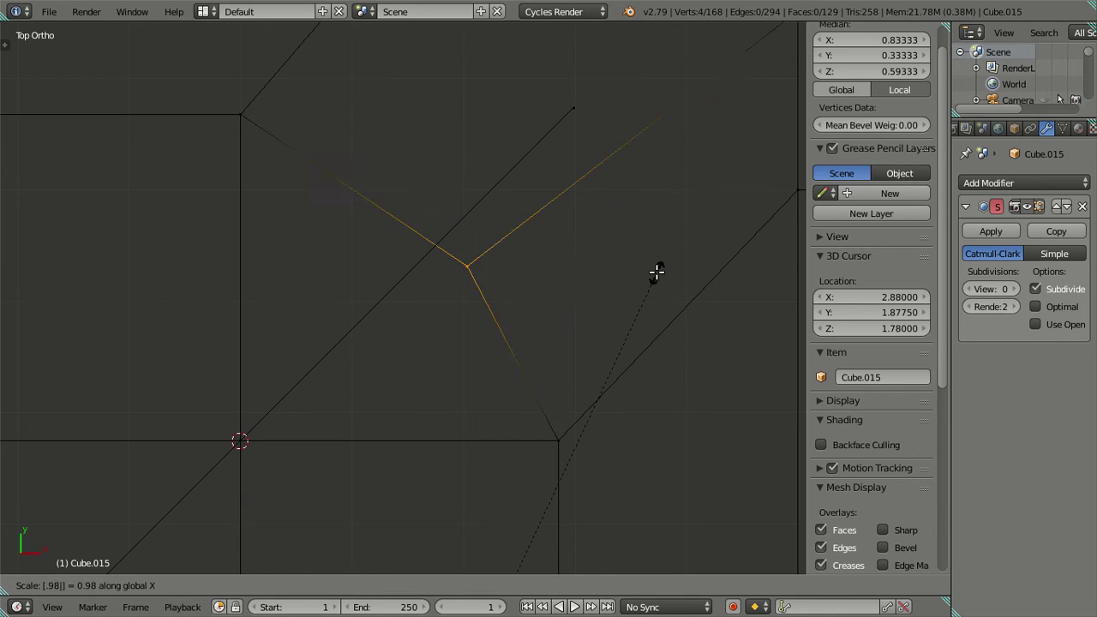
key("Escape")
type("sx")
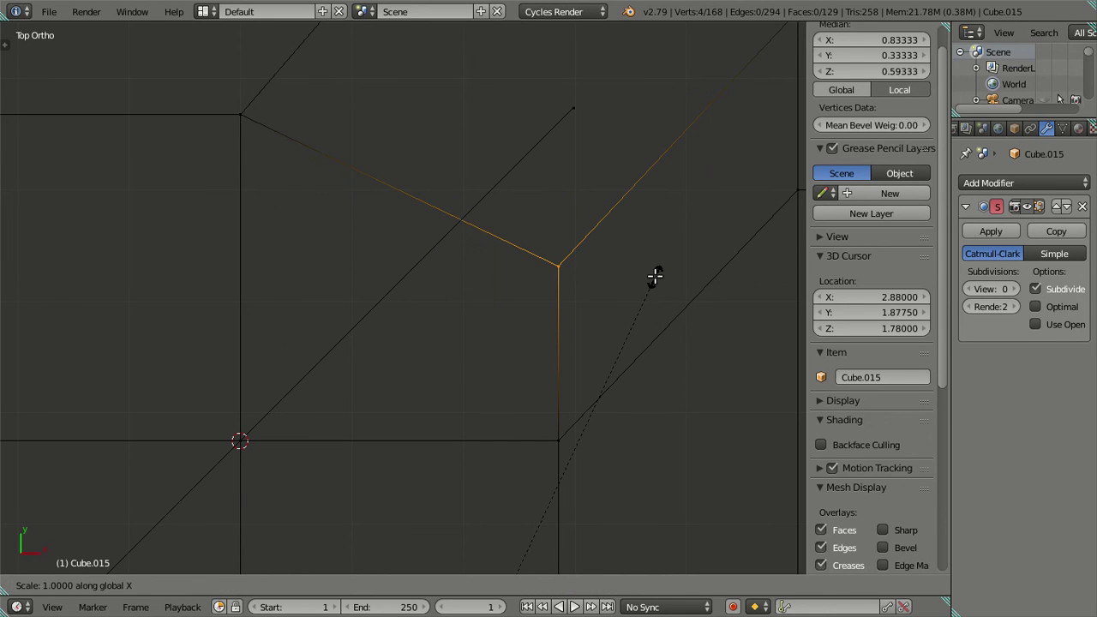
type(".9685")
key("Return")
scroll(475, 225, "up", 2)
scroll(468, 169, "up", 2)
mouse_move(468, 169)
middle_mouse_down("shift")
mouse_move(453, 316)
mouse_move(482, 297)
mouse_move(303, 357)
mouse_move(318, 367)
middle_mouse_up("shift")
key("KP_Decimal")
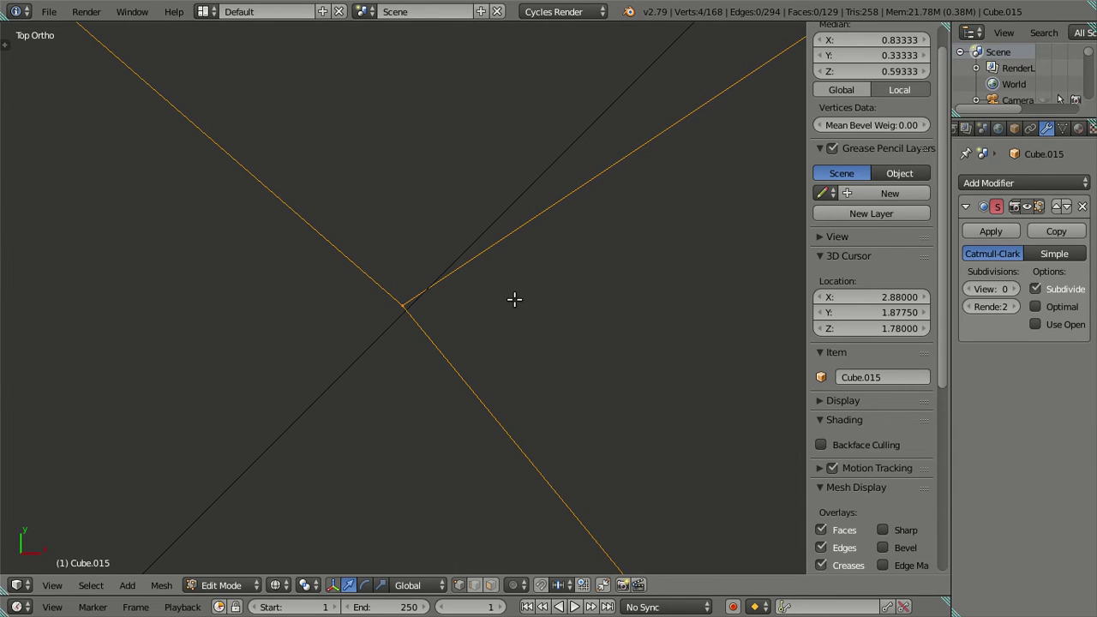
scroll(514, 299, "down", 2)
scroll(522, 296, "down", 2)
scroll(530, 292, "down", 3)
scroll(531, 292, "down", 2)
right_click(347, 373)
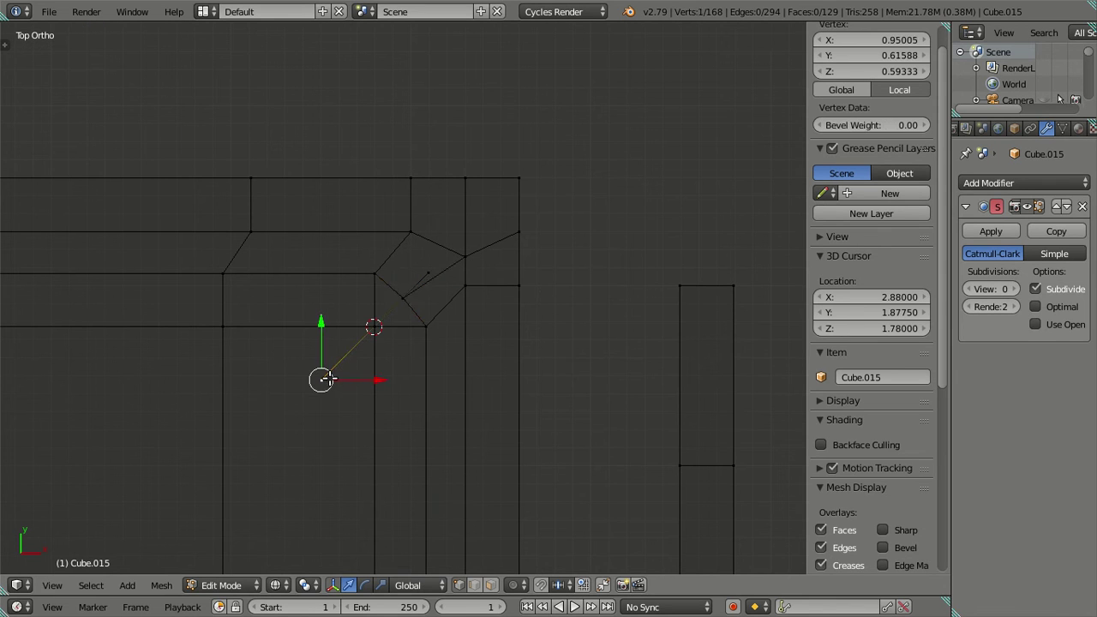
key("ctrl+Tab")
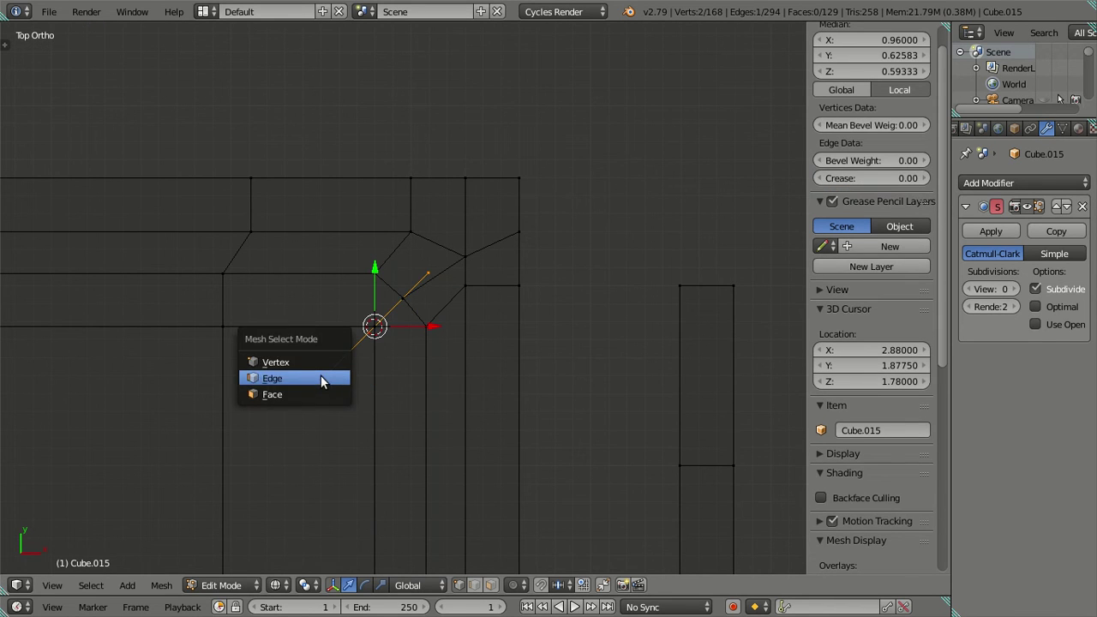
left_click(328, 379)
key("x")
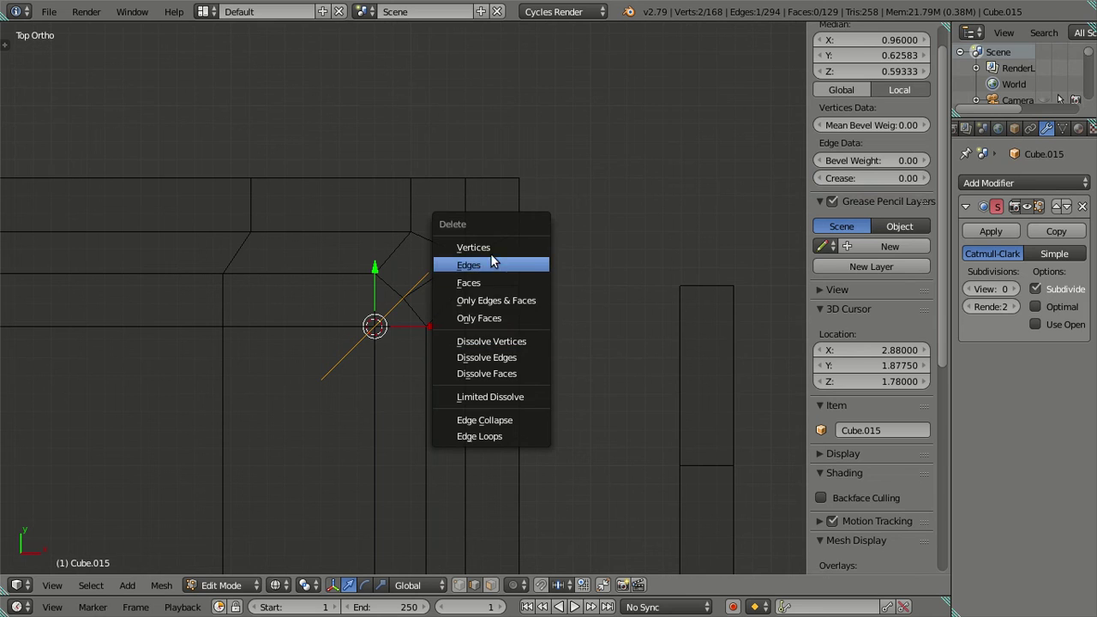
left_click(490, 254)
scroll(493, 305, "down", 5)
key("a")
key("z")
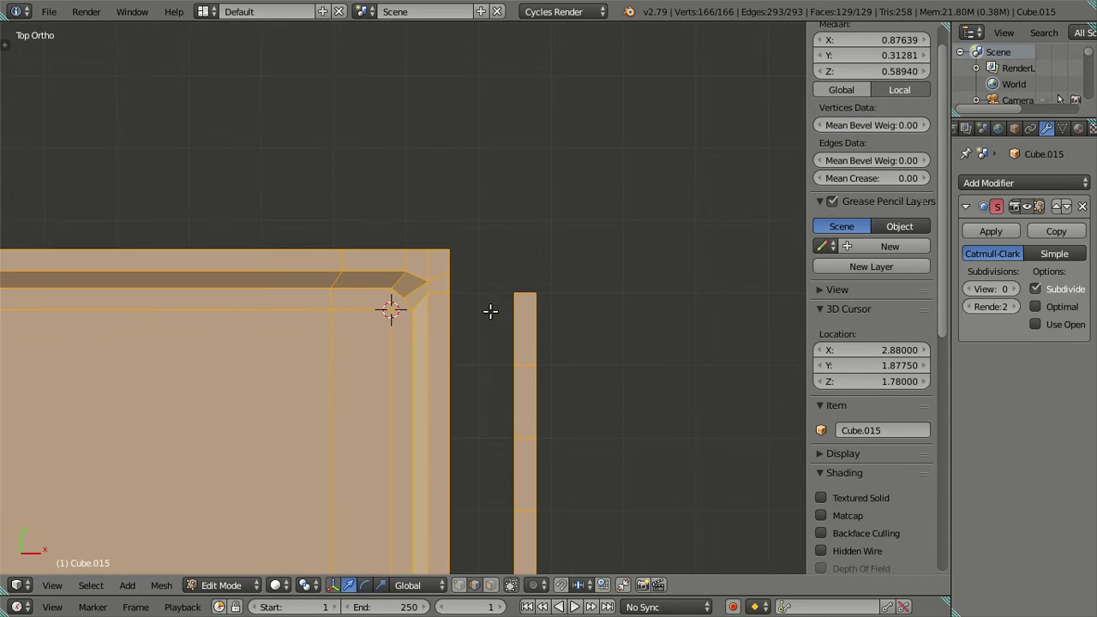
scroll(490, 311, "up", 6)
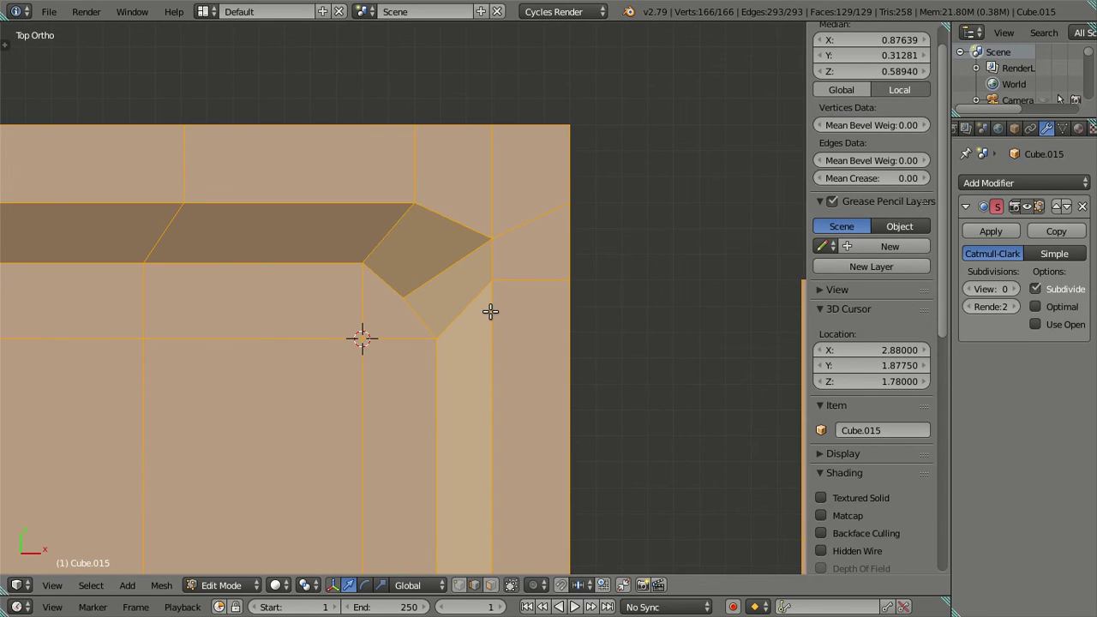
scroll(490, 310, "down", 3)
scroll(492, 309, "down", 3)
scroll(491, 306, "up", 3)
key("a")
key("a")
key("a")
key("ctrl+z")
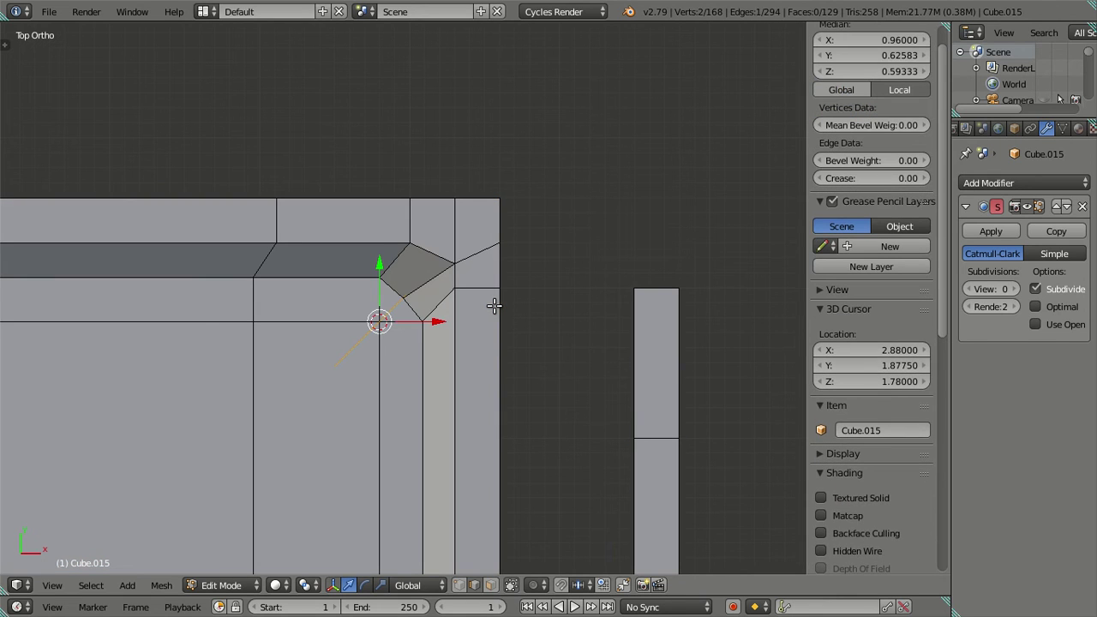
key("z")
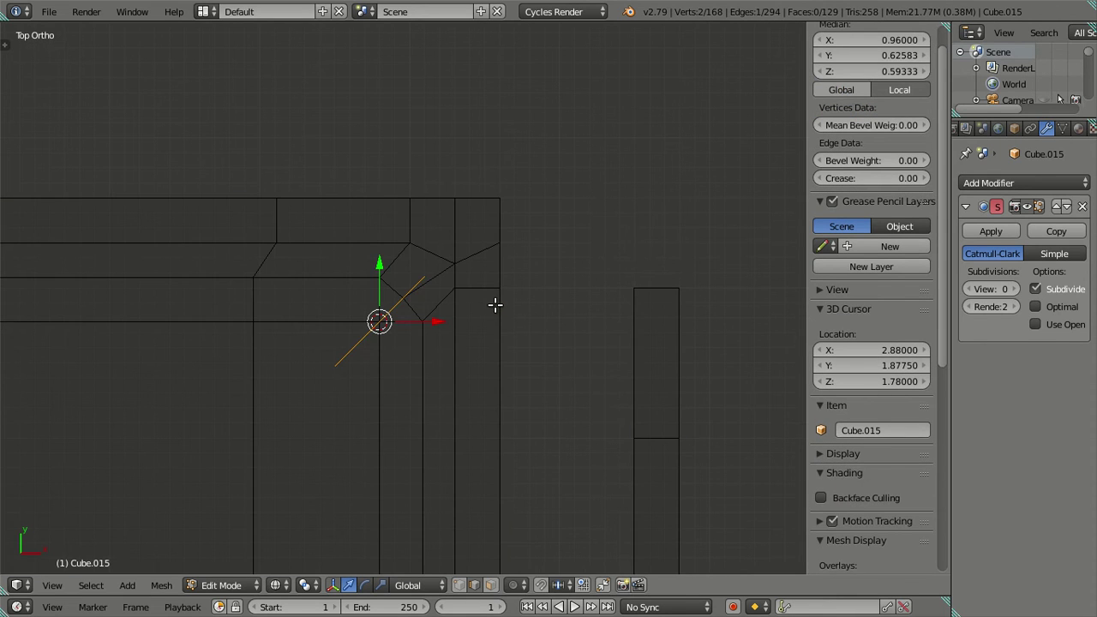
key("ctrl+z")
key("ctrl+z")
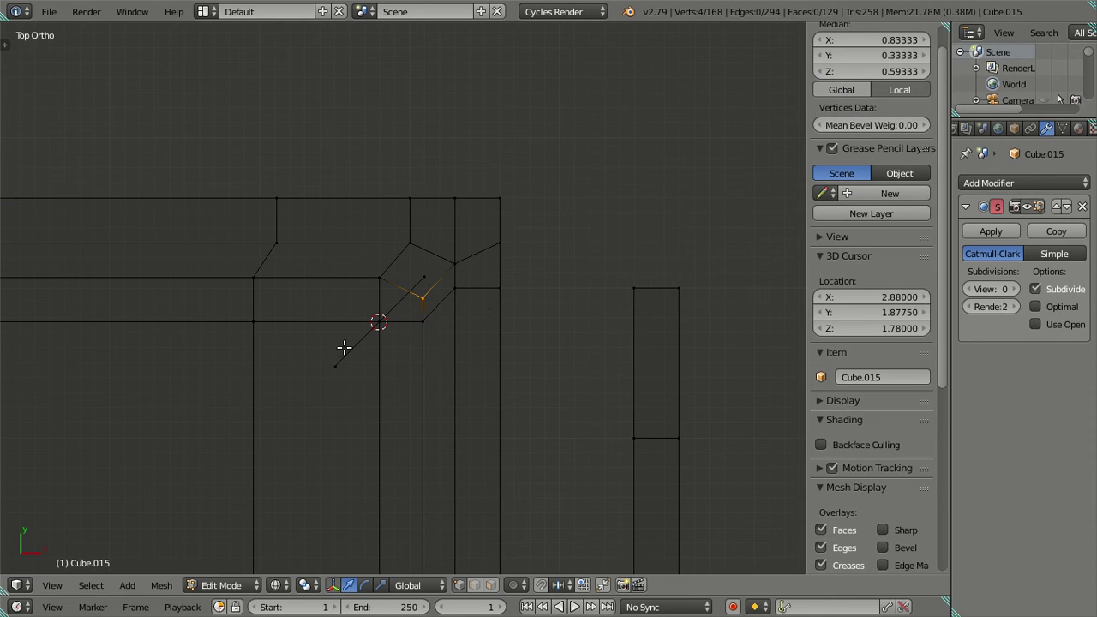
right_click(333, 367)
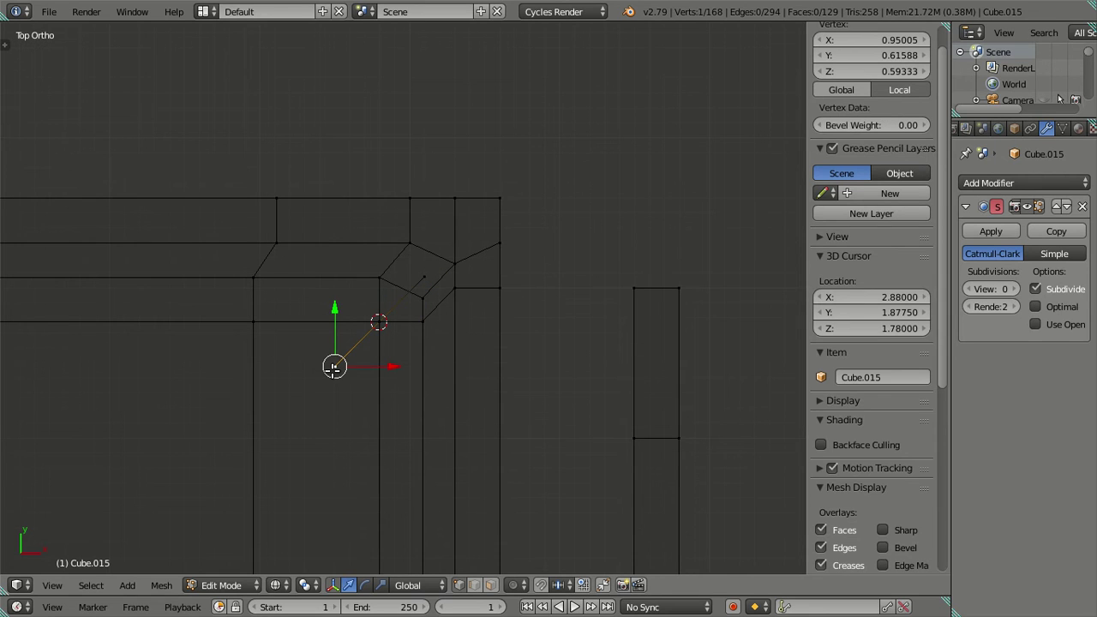
scroll(516, 336, "up", 3)
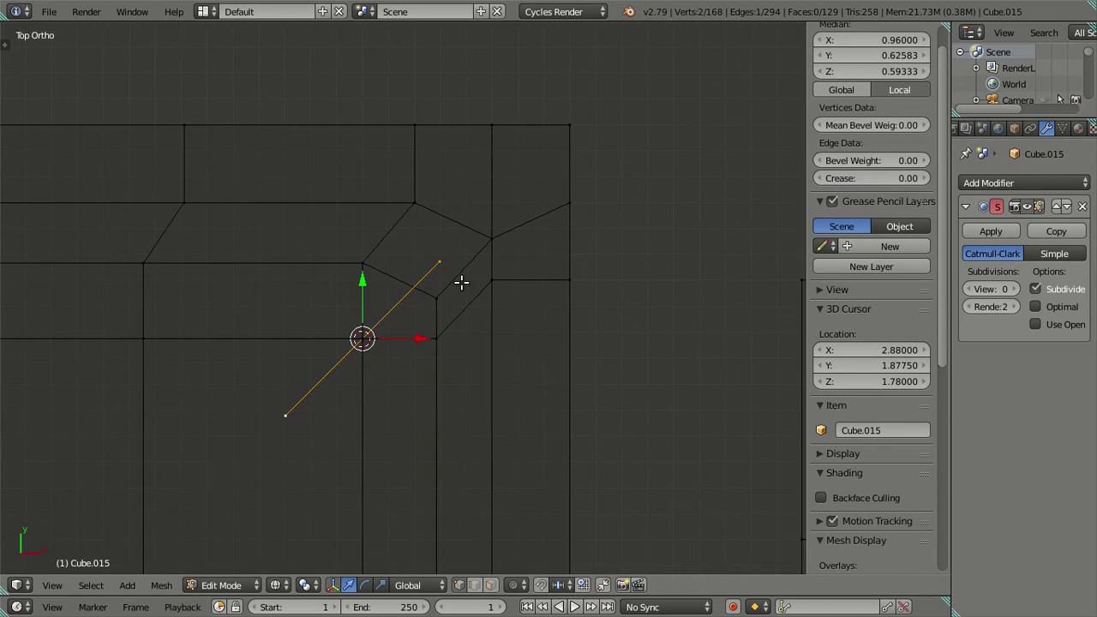
key("a")
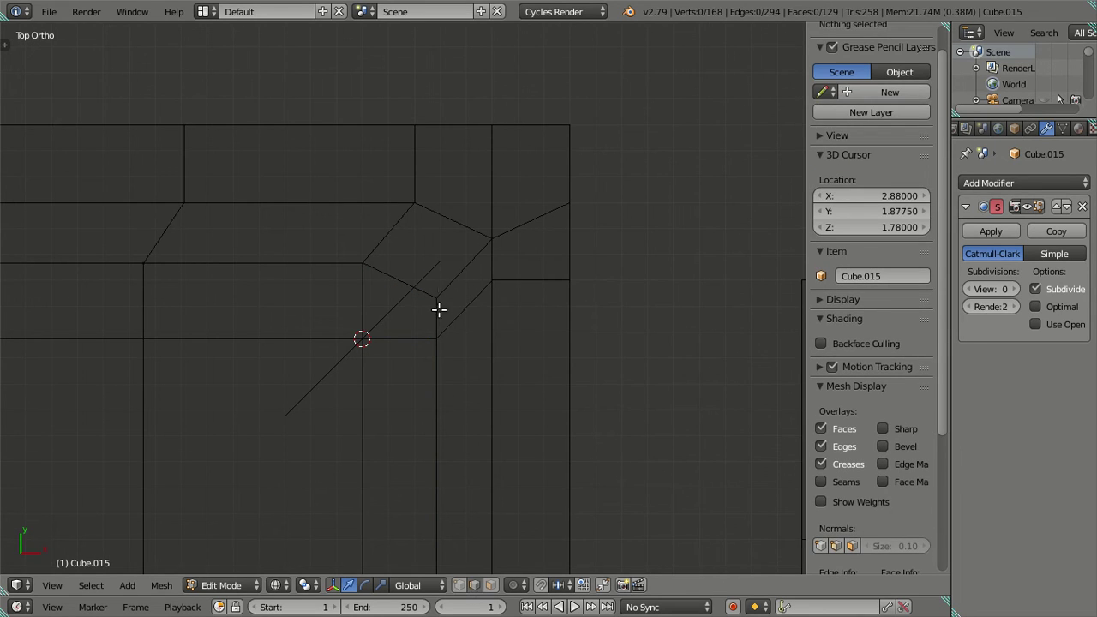
right_click(446, 272)
scroll(385, 291, "down", 3)
mouse_move(326, 308)
middle_mouse_down("shift")
mouse_move(506, 326)
mouse_move(218, 271)
middle_mouse_up("shift")
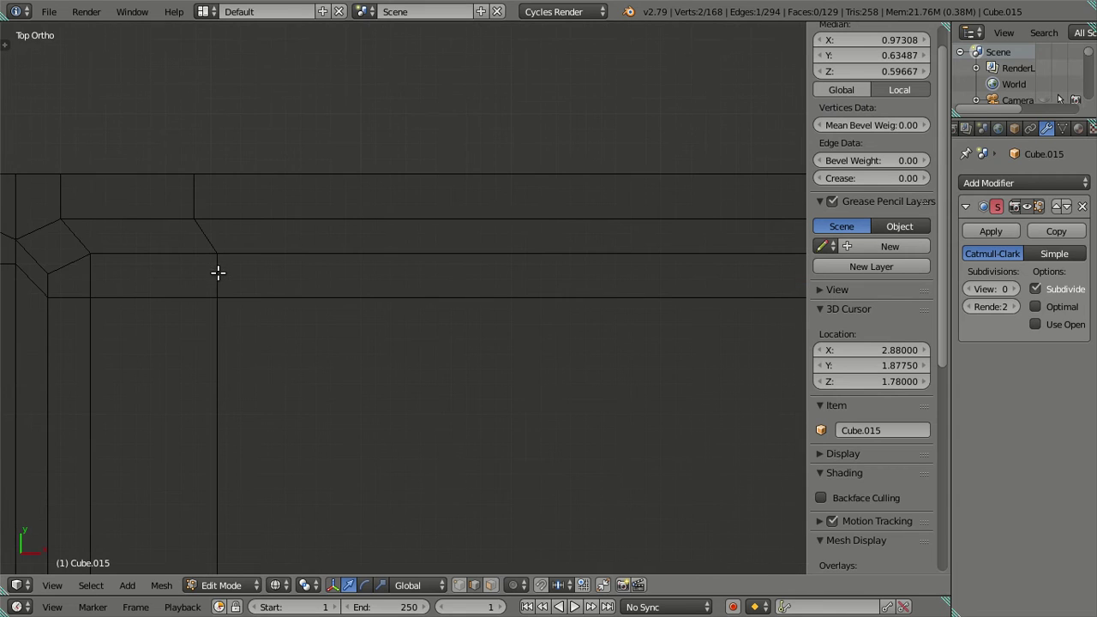
Add the remaining corner edges of the sink rim to the selection
right_click(61, 257, "shift")
scroll(247, 294, "down", 3)
scroll(398, 171, "down", 4, "shift")
scroll(396, 388, "down", 2, "shift")
scroll(396, 388, "up", 3)
scroll(403, 282, "up", 2)
scroll(390, 291, "up", 4, "shift")
right_click(392, 284, "shift")
scroll(392, 283, "down", 3)
scroll(291, 360, "up", 2, "shift")
scroll(428, 335, "up", 3)
scroll(414, 405, "up", 2)
right_click(414, 405, "shift")
scroll(403, 325, "down", 1)
scroll(399, 300, "down", 3)
scroll(416, 252, "up", 2, "shift")
scroll(460, 283, "up", 3)
scroll(446, 303, "up", 2)
scroll(426, 337, "up", 2)
scroll(433, 368, "up", 2)
scroll(562, 328, "up", 2)
Scale the selected corner edges 0.97 along X
type("sx")
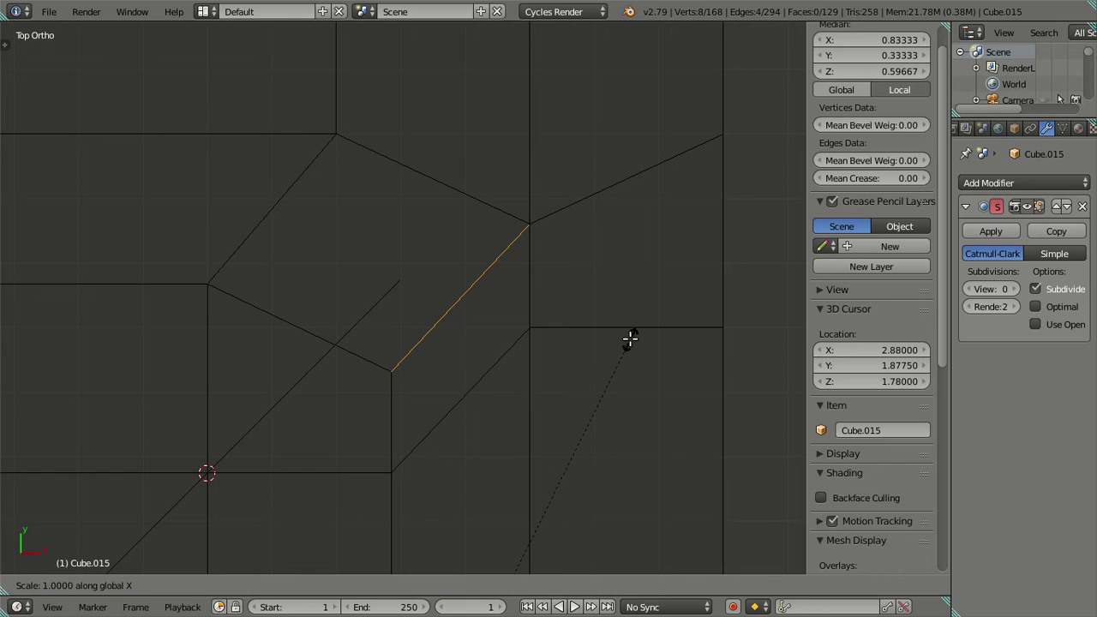
type(".98")
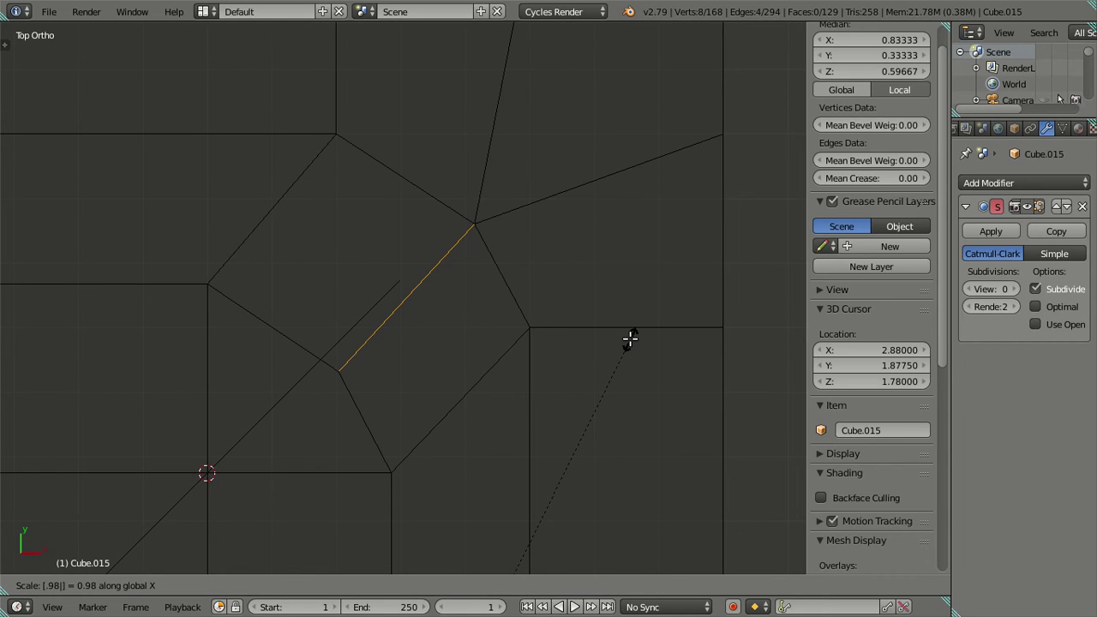
key("Escape")
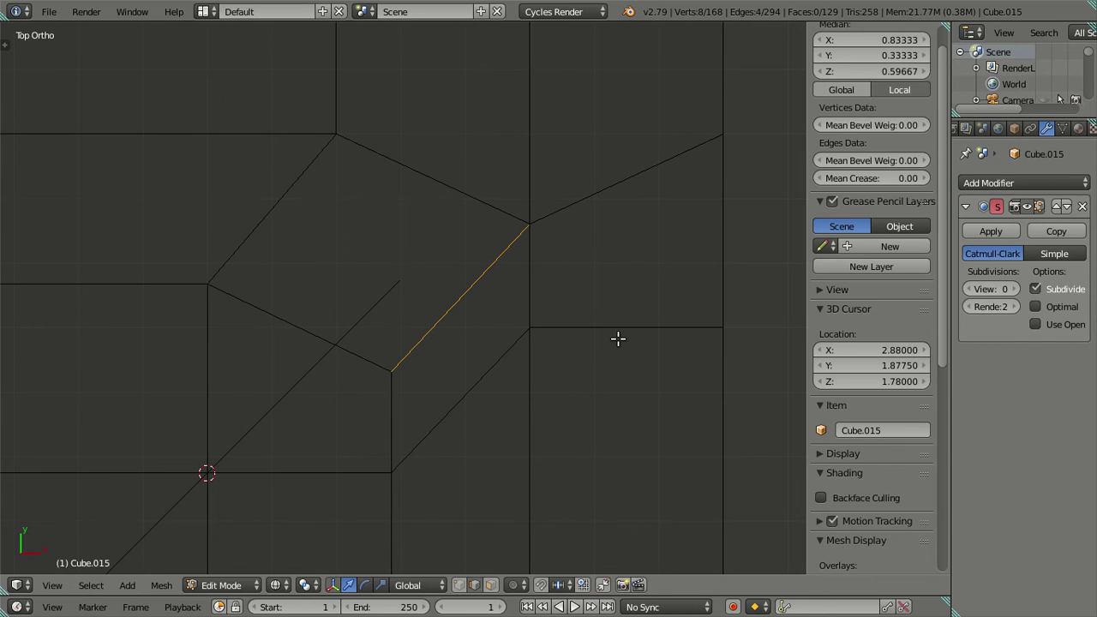
type("sx.")
type("96")
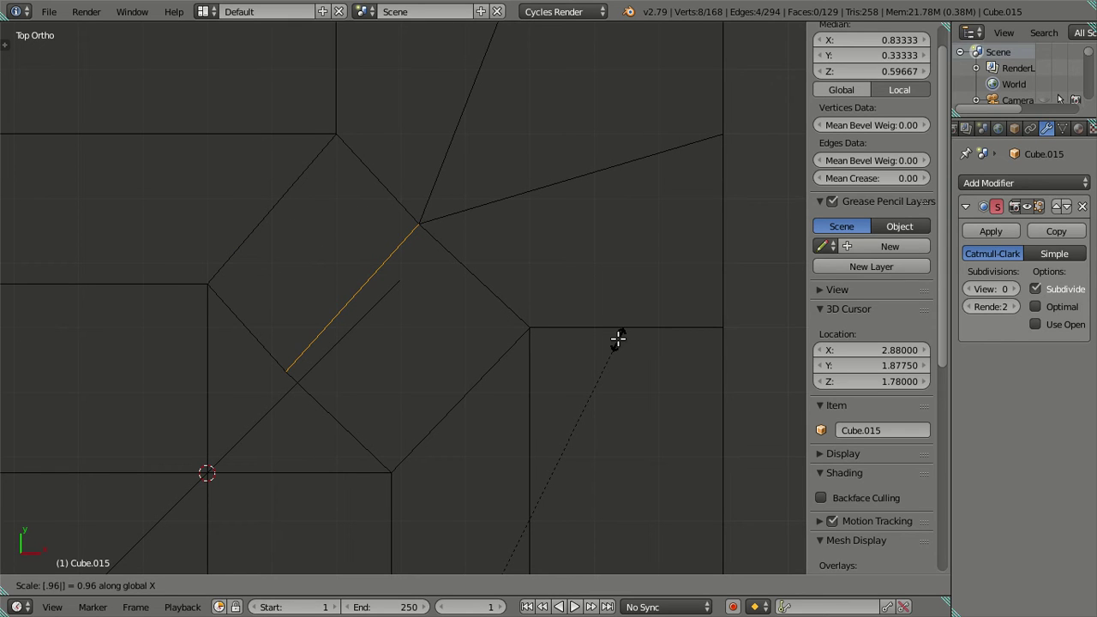
type("75")
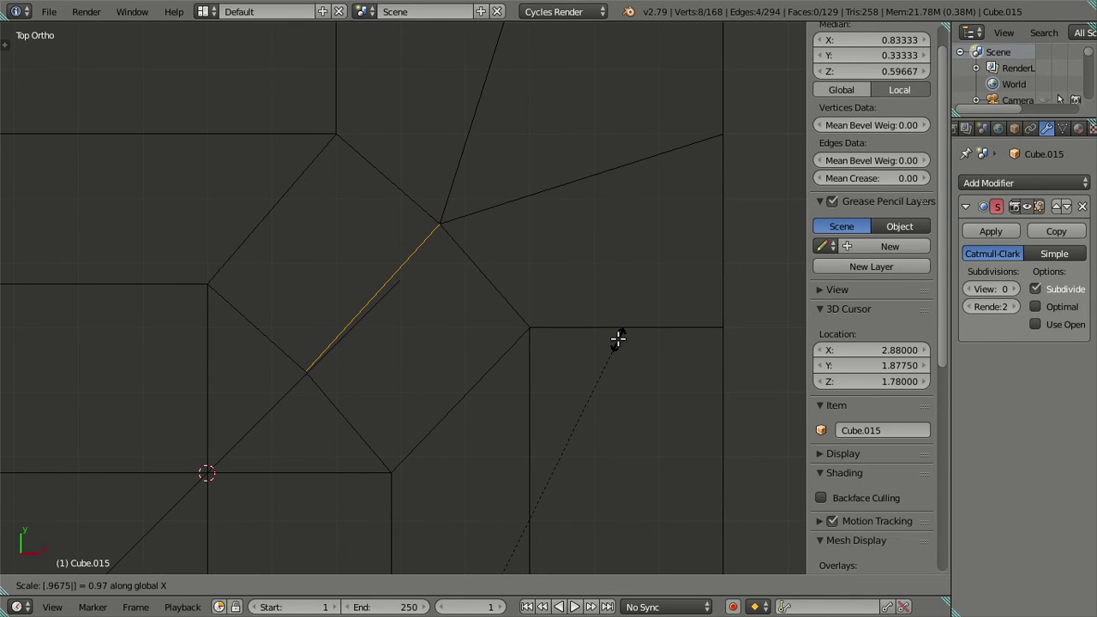
key("Escape")
type("sx.")
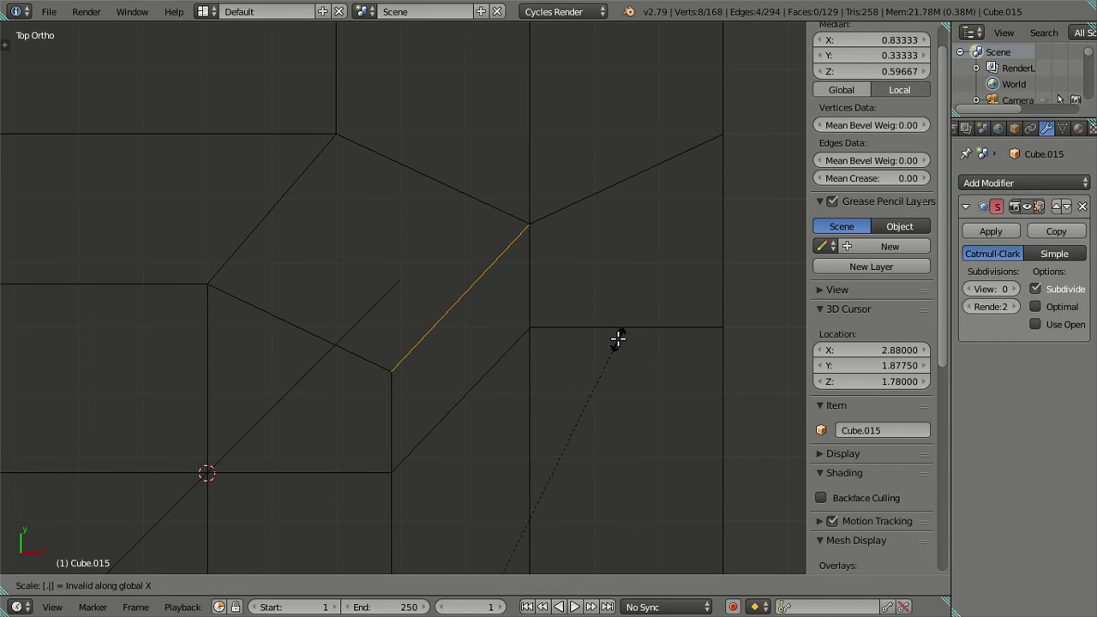
type("97")
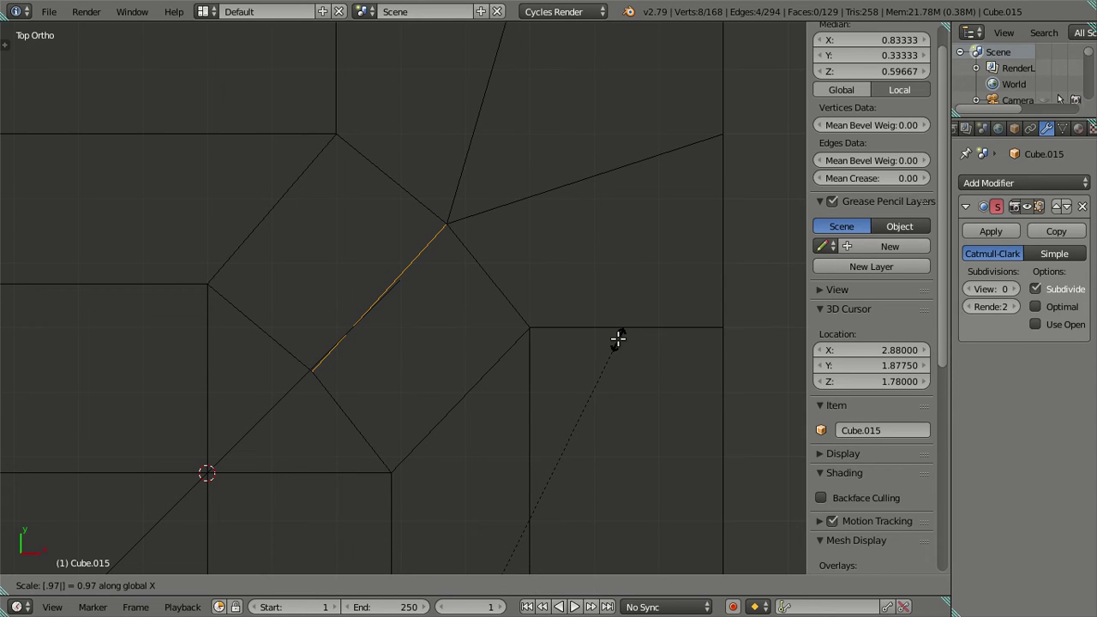
key("Return")
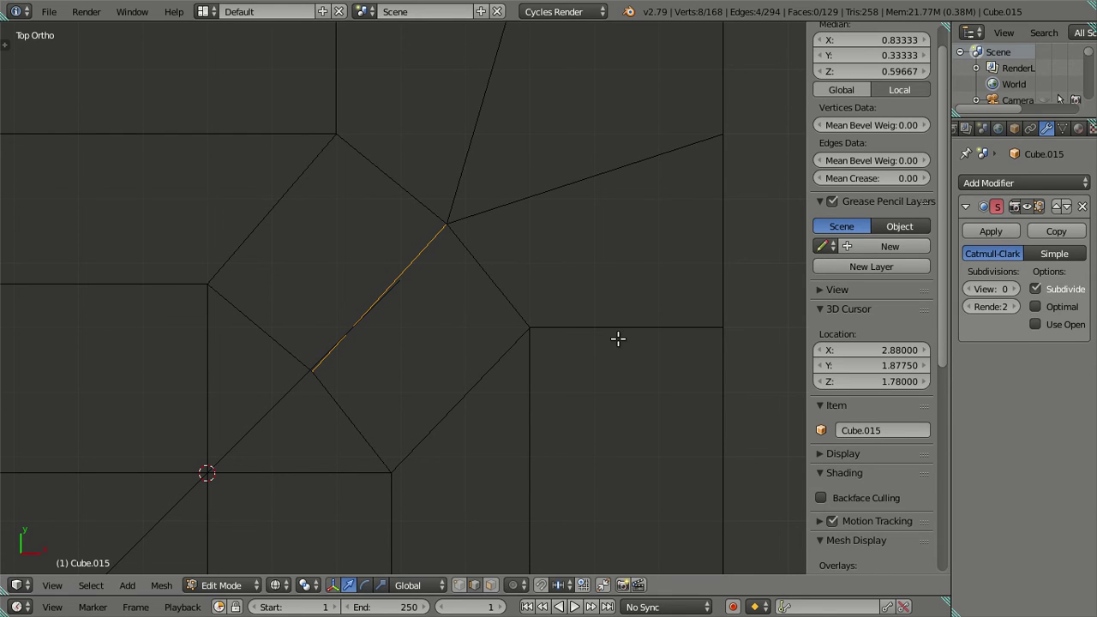
Delete the long diagonal edge running through the rim corner
key("a")
right_click(260, 419)
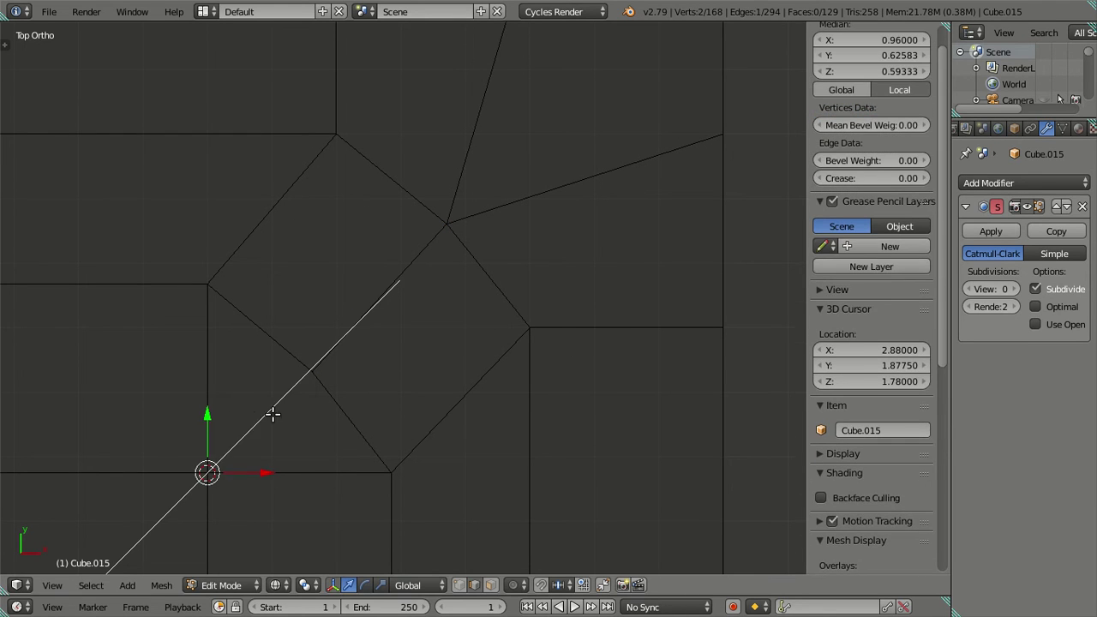
key("x")
scroll(472, 364, "down", 1)
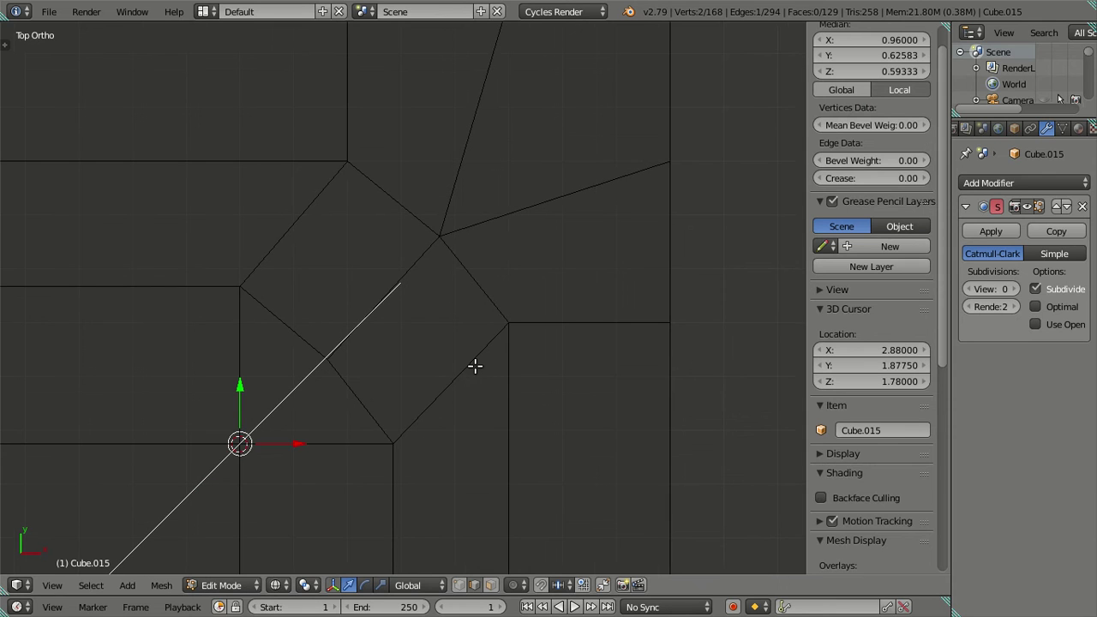
key("x")
left_click(417, 257)
scroll(416, 299, "down", 5)
Deselect the whole mesh and switch the viewport to solid shading
key("a")
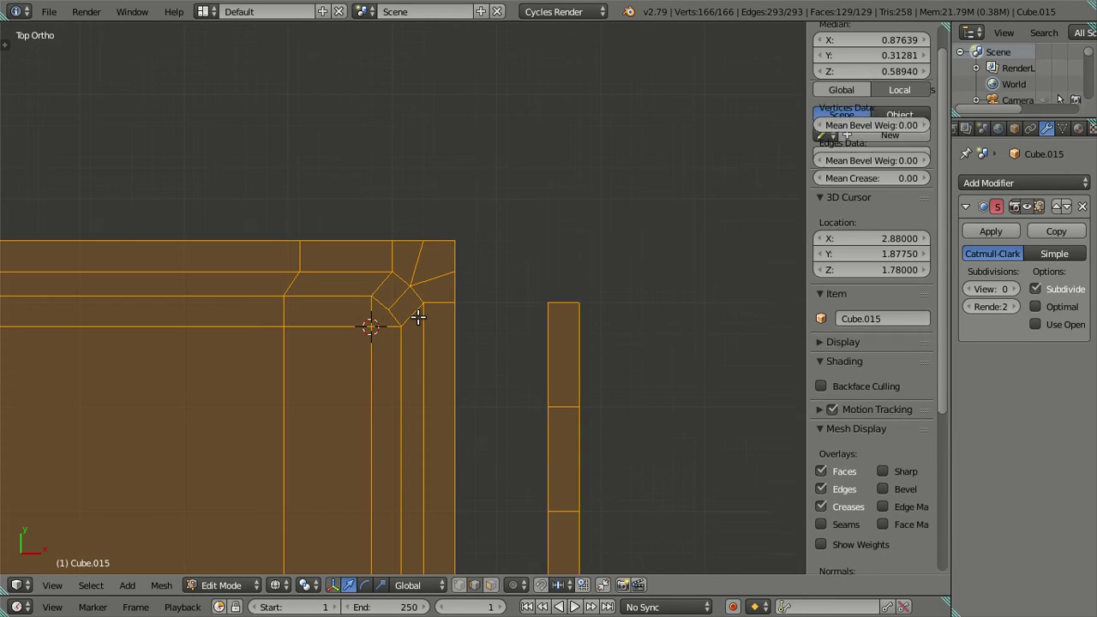
key("x")
key("a")
key("z")
scroll(536, 371, "down", 2)
scroll(355, 426, "down", 2)
In Object Mode, set the Subdivision modifier's viewport level to 2
middle_click_drag(355, 426, 514, 377)
key("Tab")
scroll(526, 371, "up", 4)
scroll(450, 346, "up", 1)
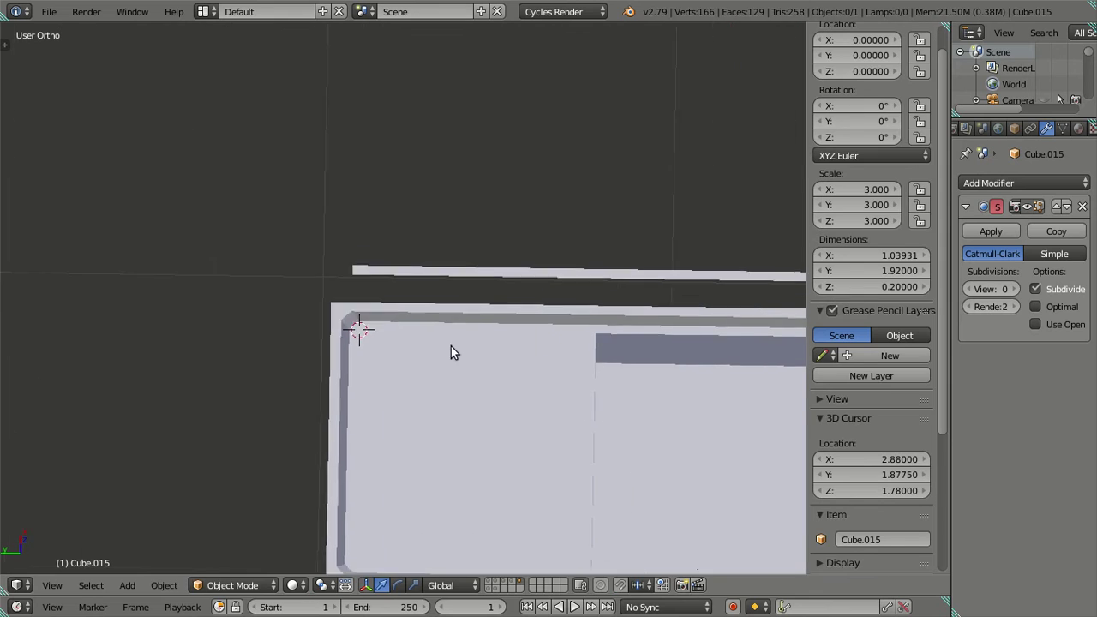
scroll(450, 346, "up", 2)
left_click(1015, 289)
left_click(1015, 289)
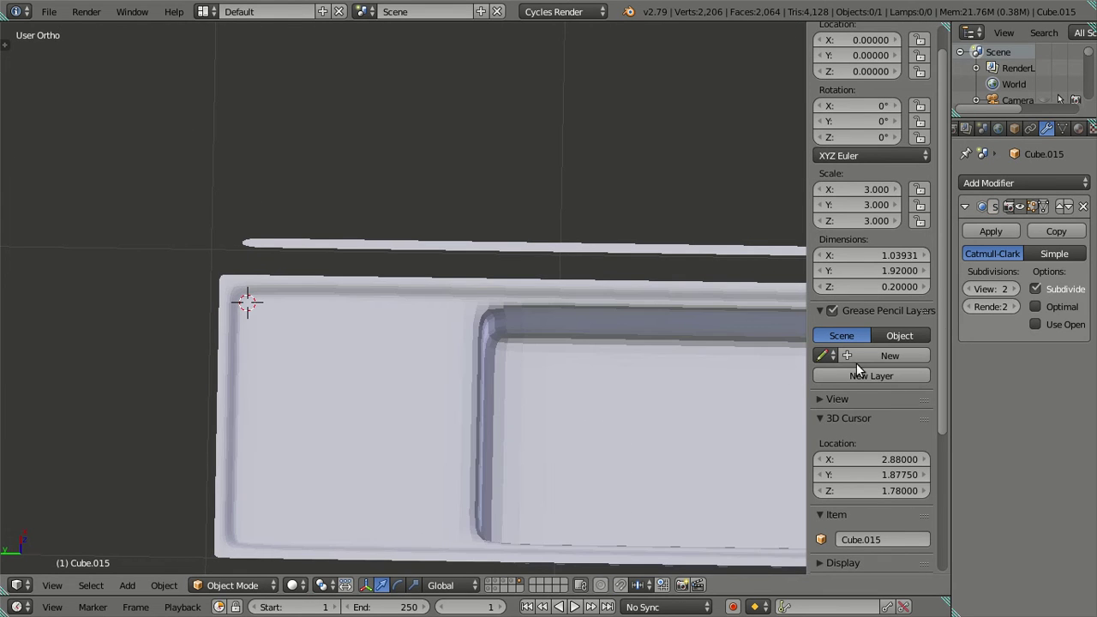
scroll(579, 363, "down", 2)
Select the sink, show the tool shelf, and re-enter Edit Mode near its corner
mouse_move(579, 363)
middle_mouse_down()
mouse_move(438, 387)
mouse_move(415, 354)
mouse_move(319, 348)
middle_mouse_up()
right_click(319, 349)
key("t")
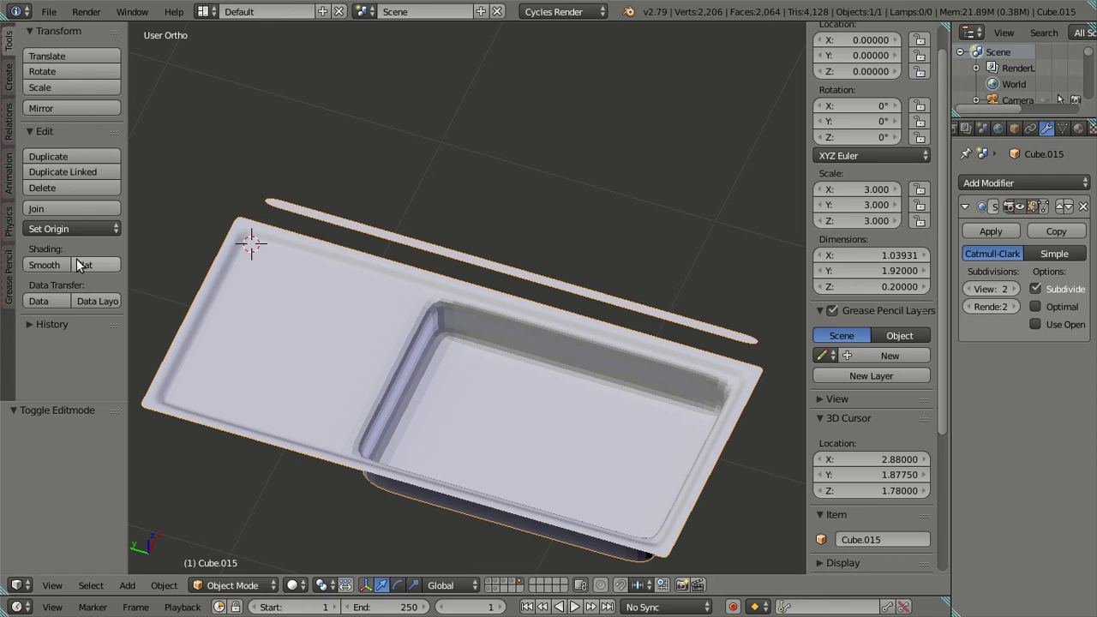
middle_click_drag(377, 357, 394, 361)
key("a")
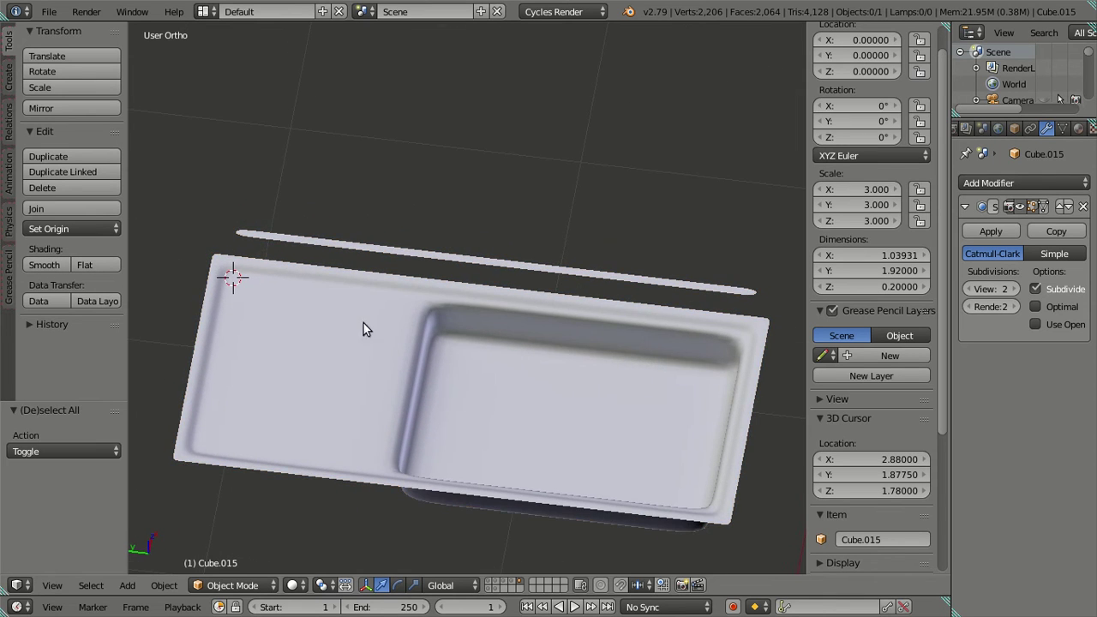
scroll(447, 339, "up", 2)
scroll(463, 343, "up", 3)
scroll(247, 354, "up", 3)
scroll(425, 325, "down", 2)
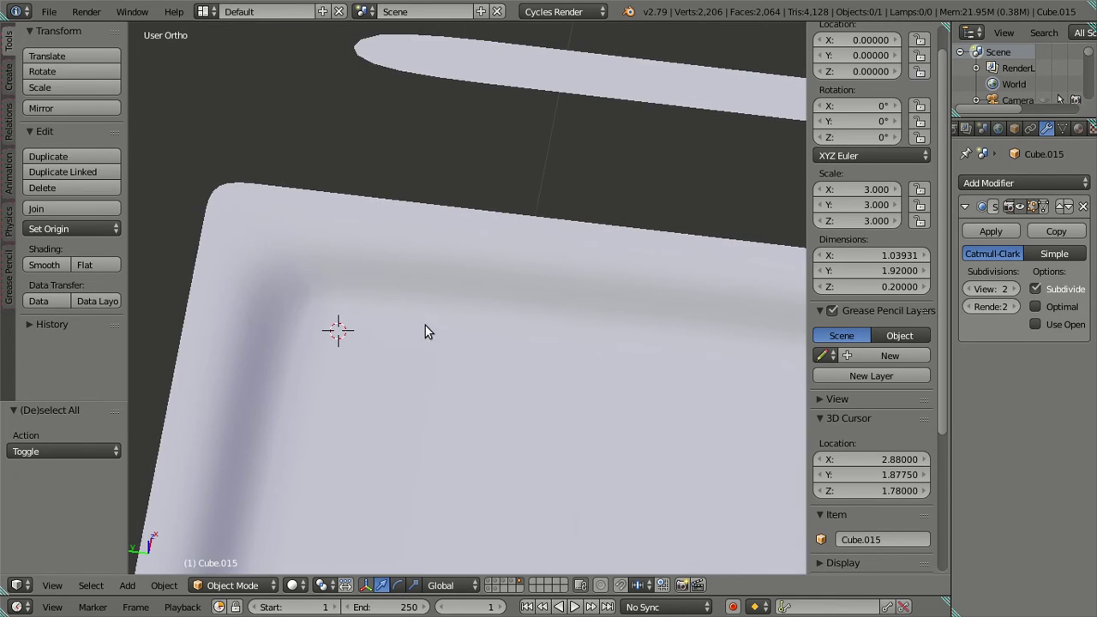
key("Tab")
middle_click_drag(299, 308, 421, 320, "shift")
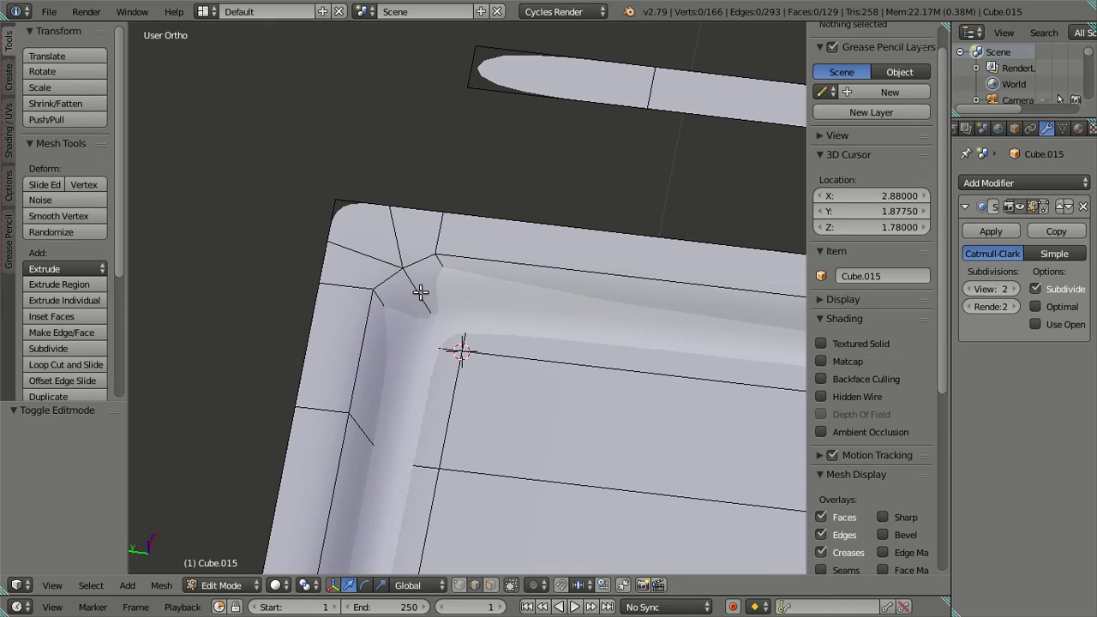
Add six centred loop cuts along the basin corner, dissolve them, and check the smoothing
key("ctrl+r")
scroll(421, 293, "up", 5)
left_click(421, 292)
right_click(420, 293)
scroll(420, 293, "up", 3)
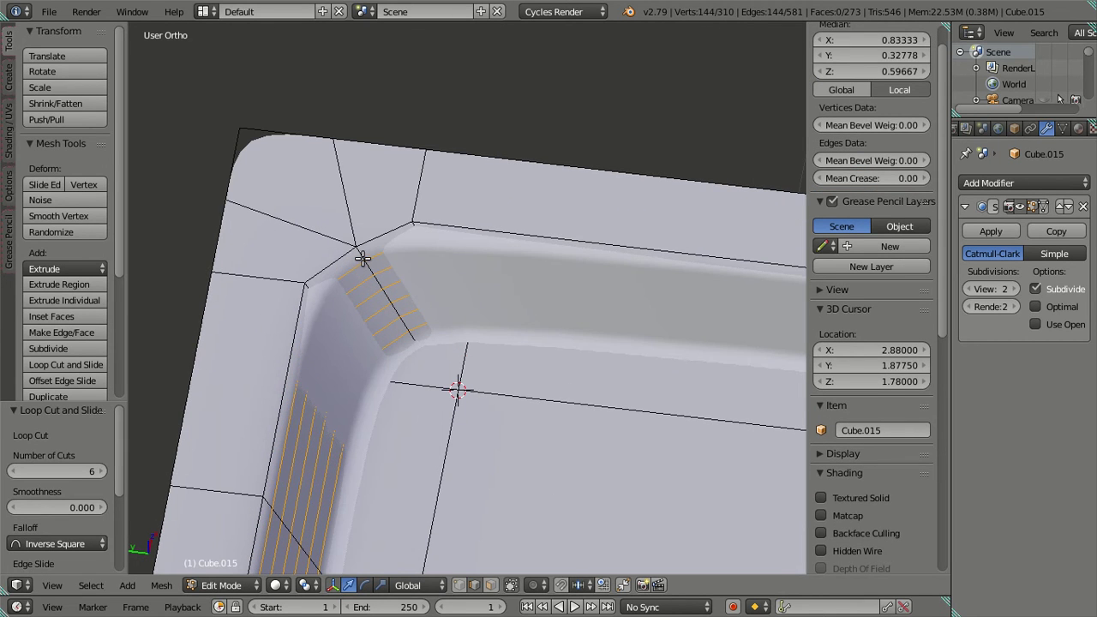
key("x")
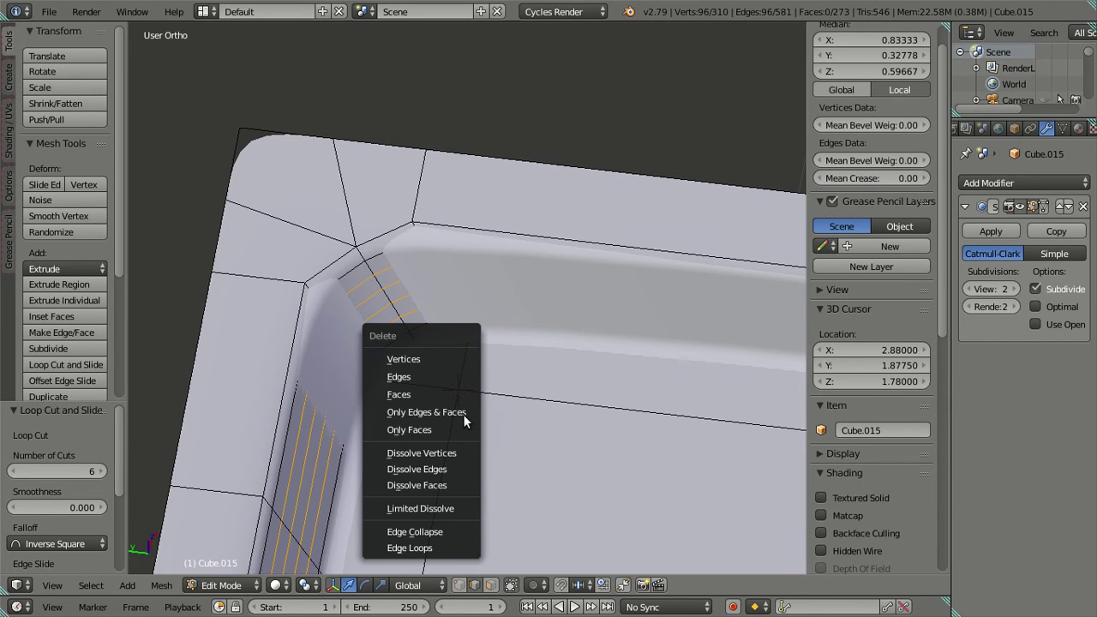
left_click(455, 467)
scroll(472, 446, "down", 3)
mouse_move(482, 414)
middle_mouse_down()
mouse_move(465, 400)
mouse_move(309, 405)
mouse_move(476, 428)
middle_mouse_up()
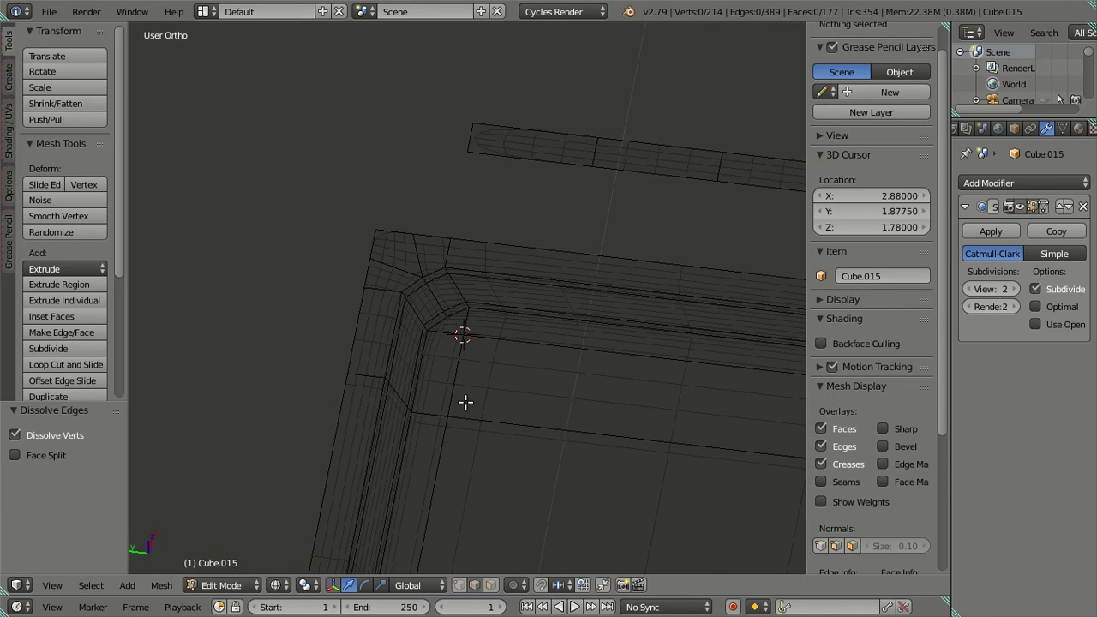
key("Tab")
scroll(466, 395, "down", 3)
scroll(582, 393, "up", 3)
scroll(397, 300, "up", 3)
scroll(451, 338, "up", 3)
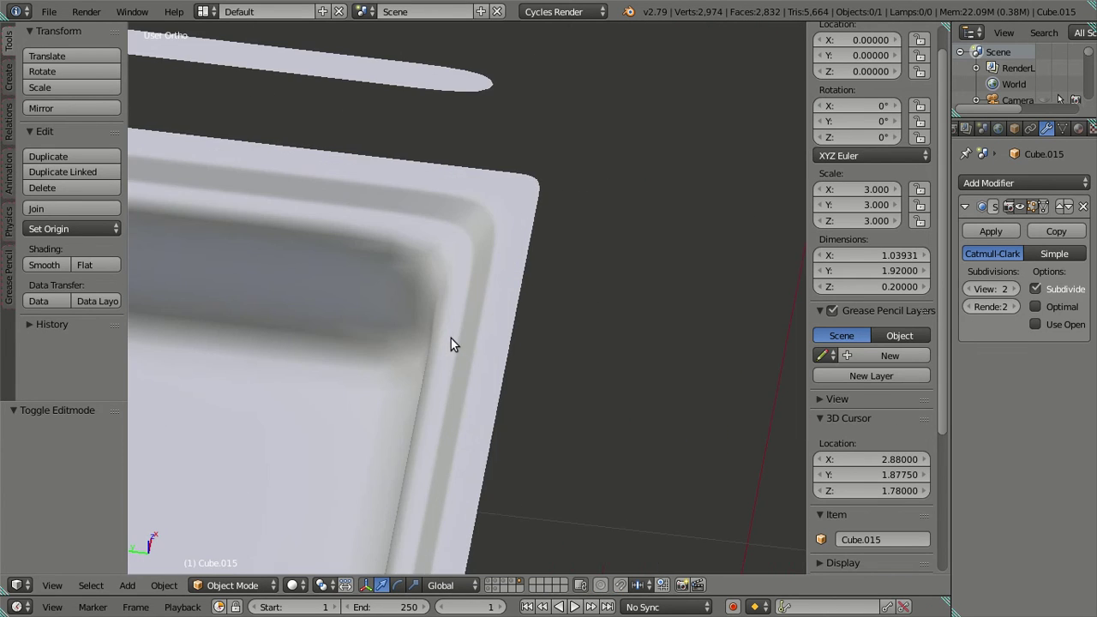
In front view, add seven centred loop cuts down the basin wall and dissolve them
key("Tab")
middle_click_drag(402, 345, 440, 386)
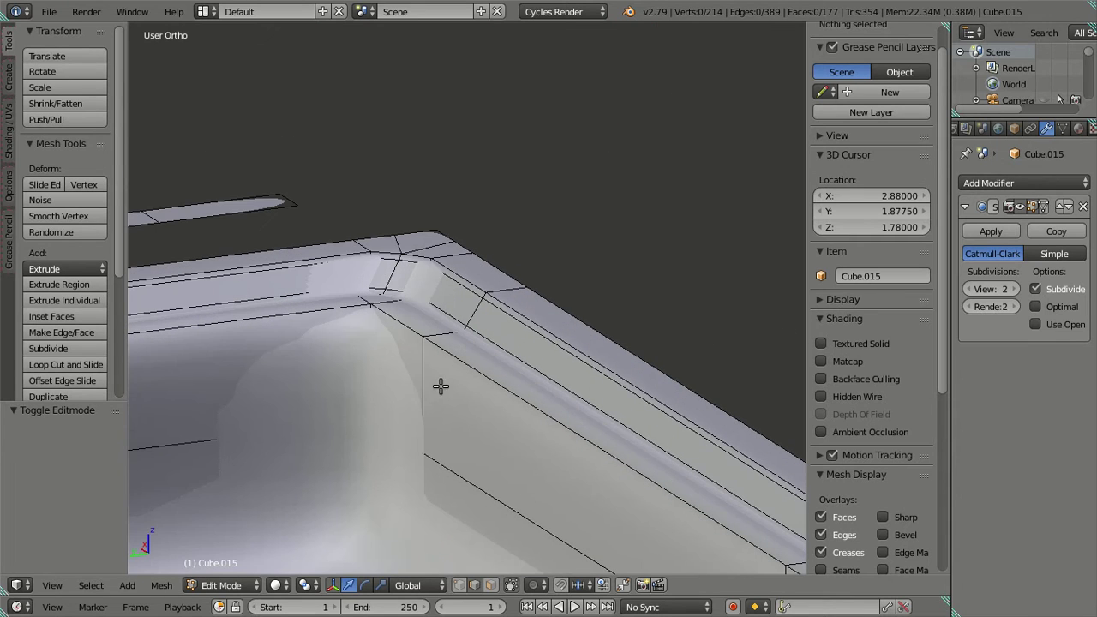
key("KP_1")
scroll(514, 394, "up", 1)
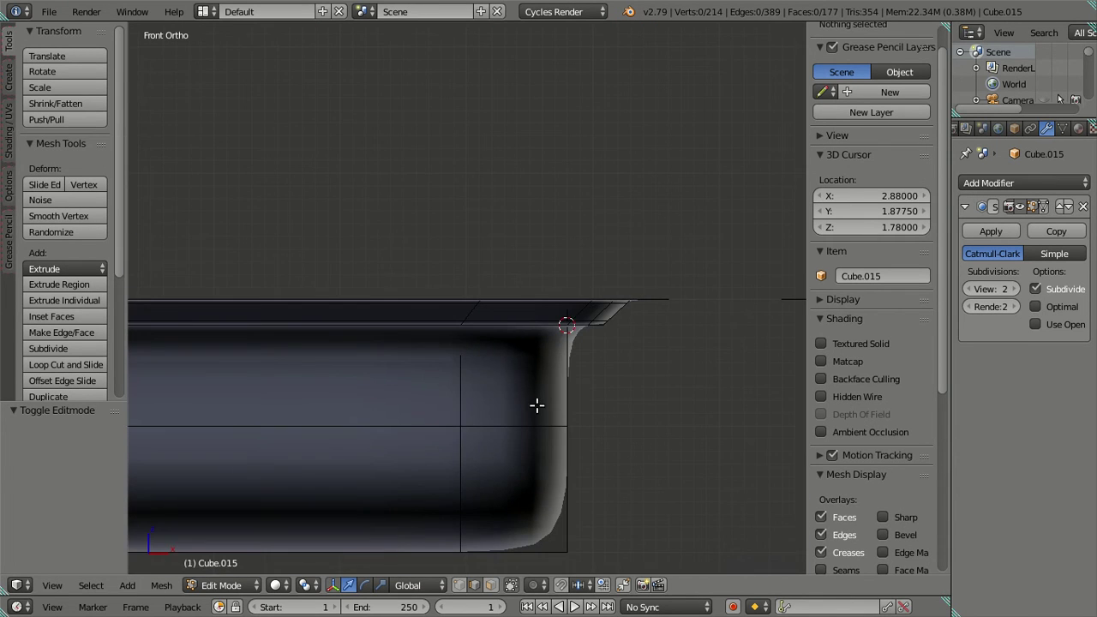
scroll(557, 428, "up", 1)
scroll(531, 394, "up", 2)
scroll(476, 325, "up", 2)
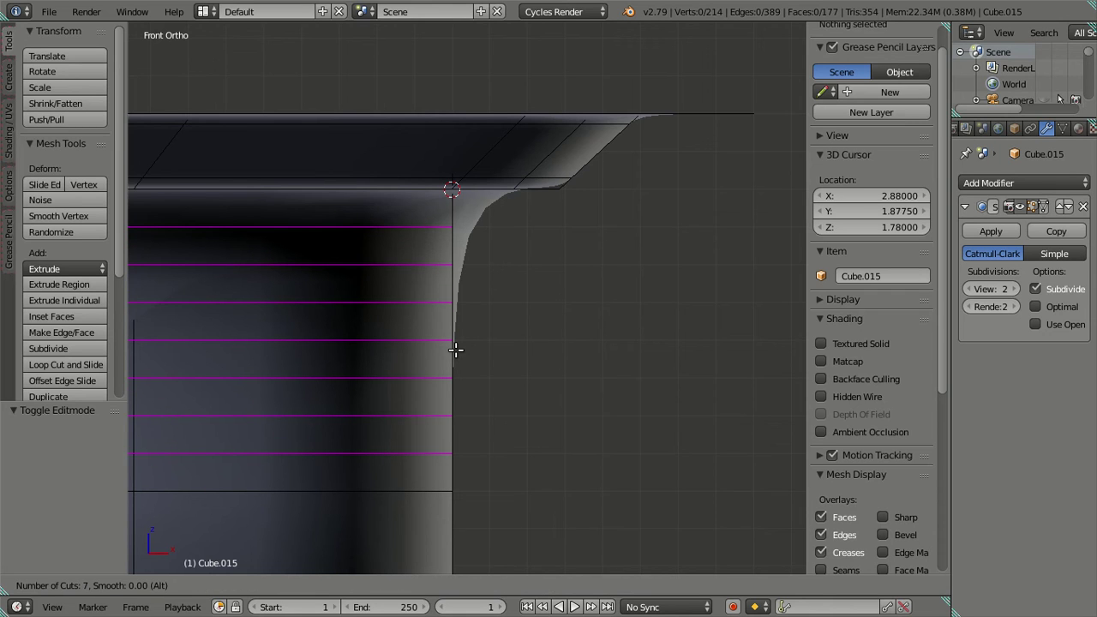
left_click(455, 349)
right_click(416, 266)
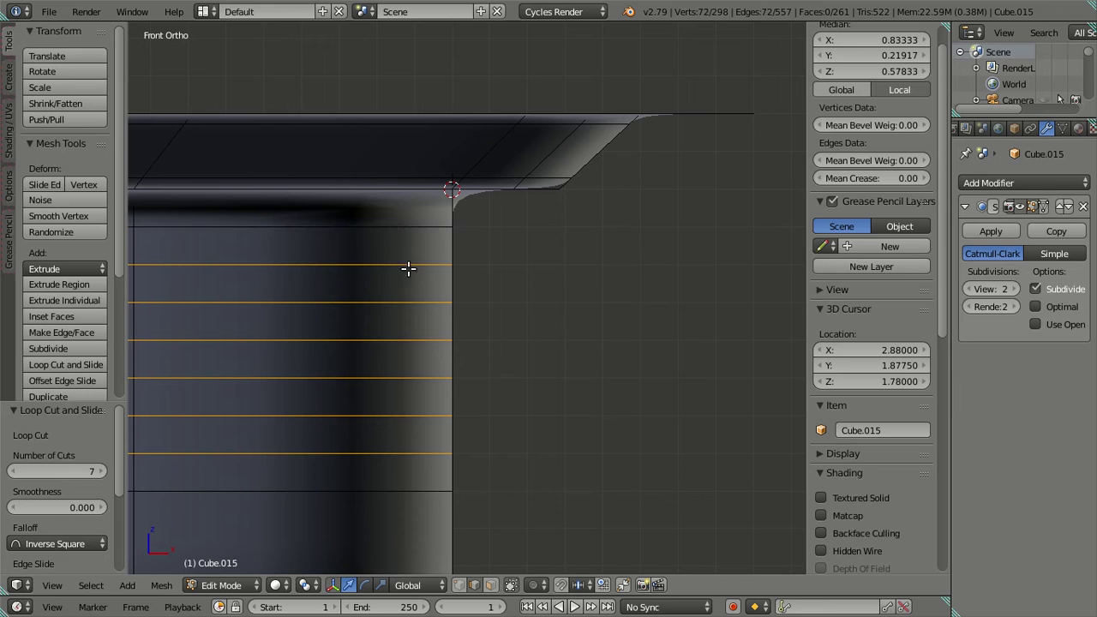
key("x")
left_click(570, 332)
scroll(556, 334, "down", 5)
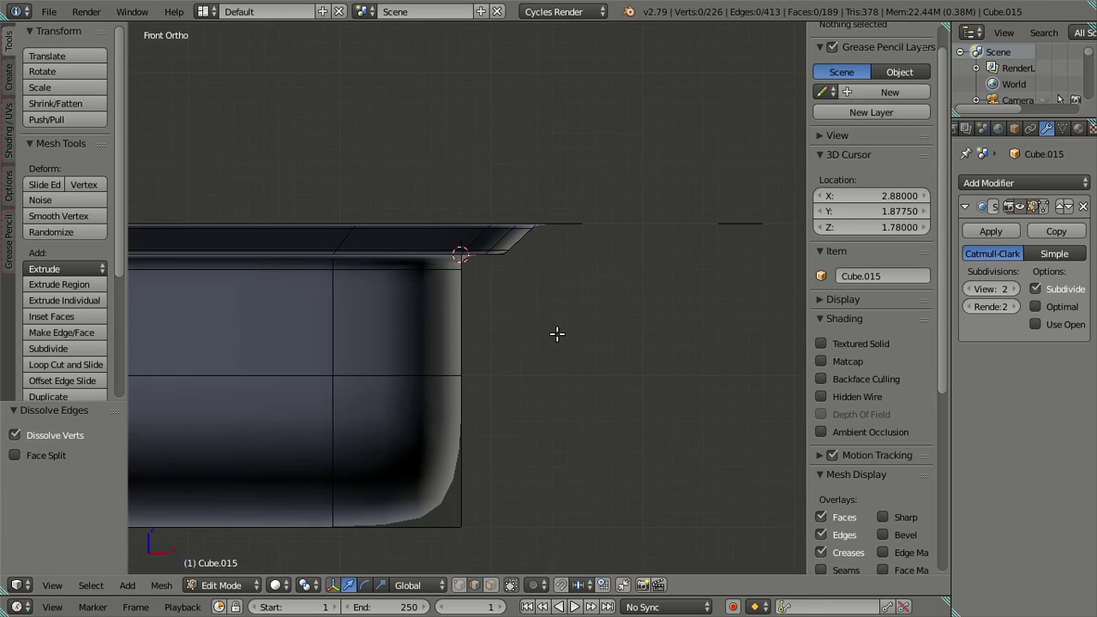
scroll(481, 442, "up", 2)
scroll(470, 318, "up", 2)
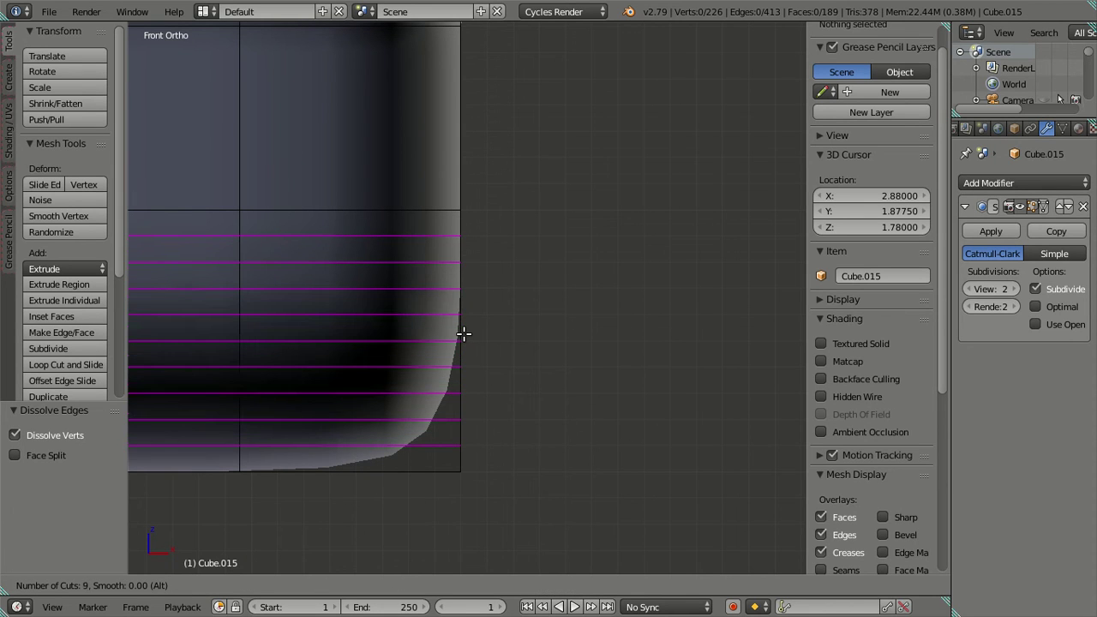
Add nine loop cuts near the basin bottom, dissolve them plus a leftover loop, then return to Object Mode
left_click(462, 334)
right_click(463, 334)
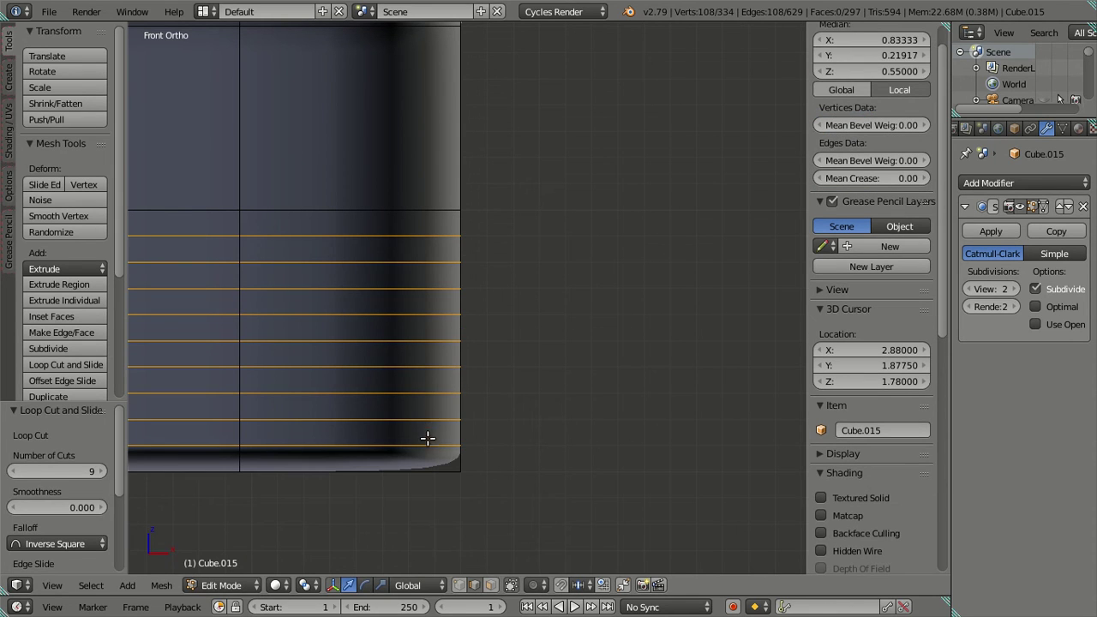
key("x")
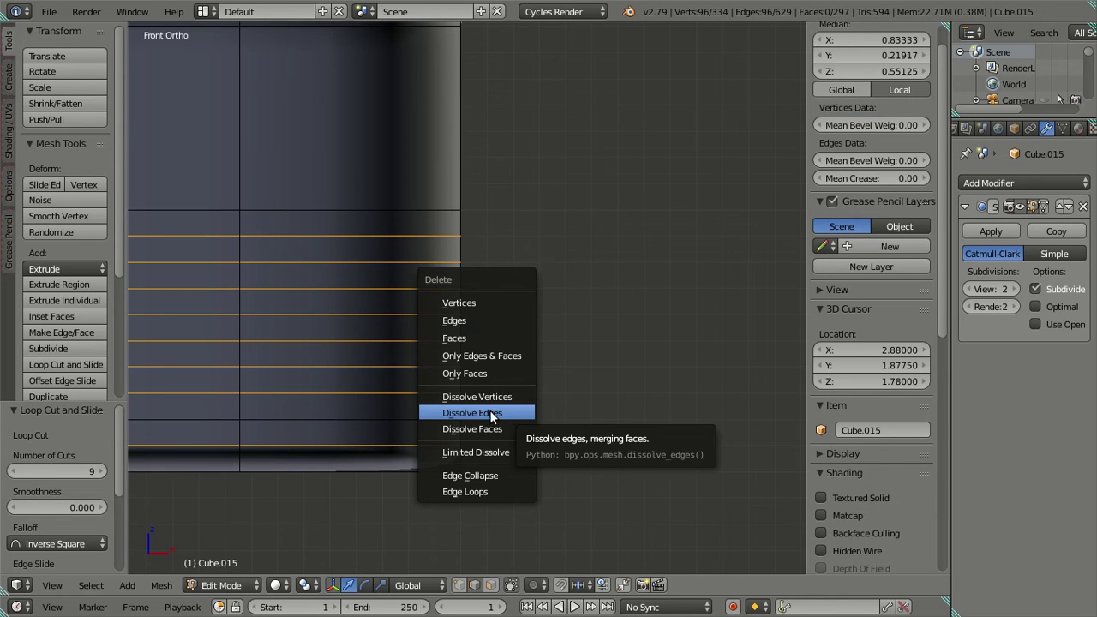
key("x")
left_click(569, 418)
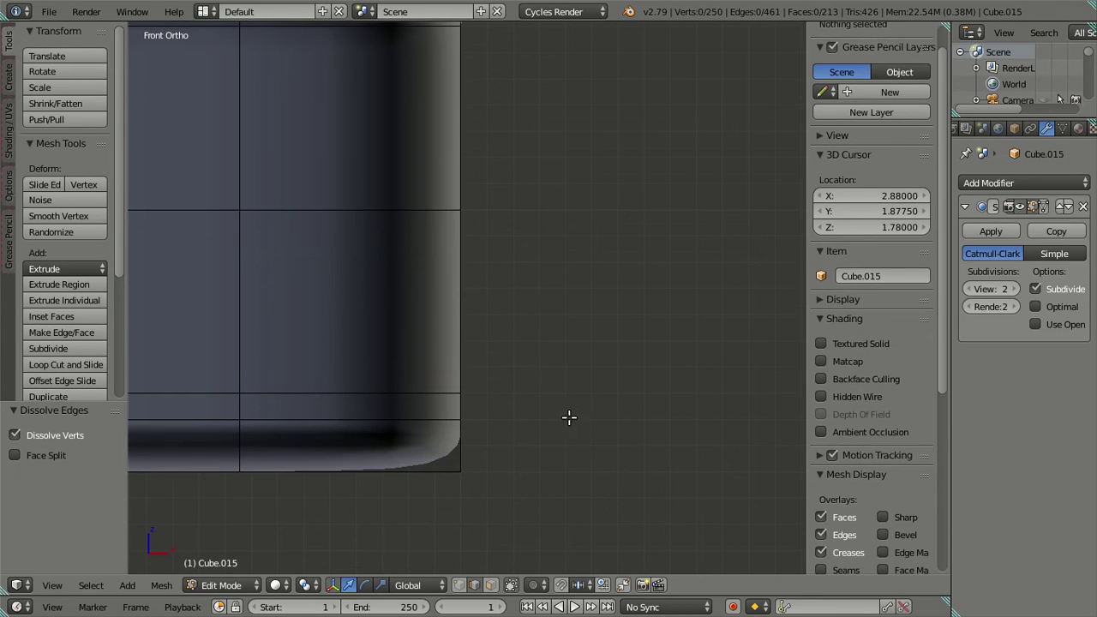
left_click(425, 418, "alt")
key("x")
left_click(541, 430)
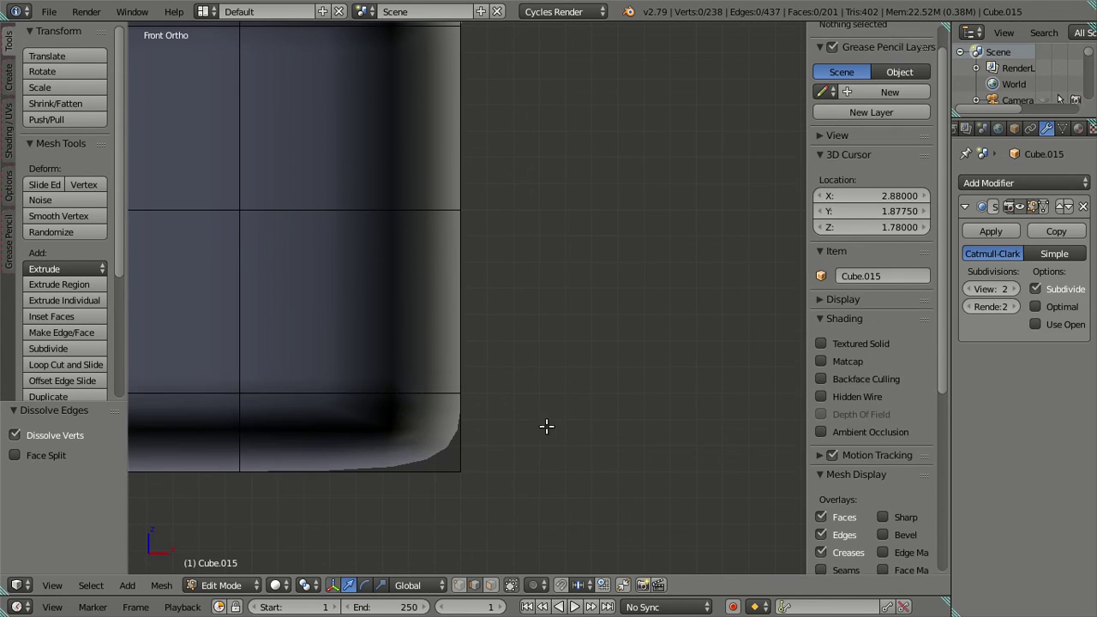
scroll(522, 411, "down", 2)
scroll(506, 403, "down", 4)
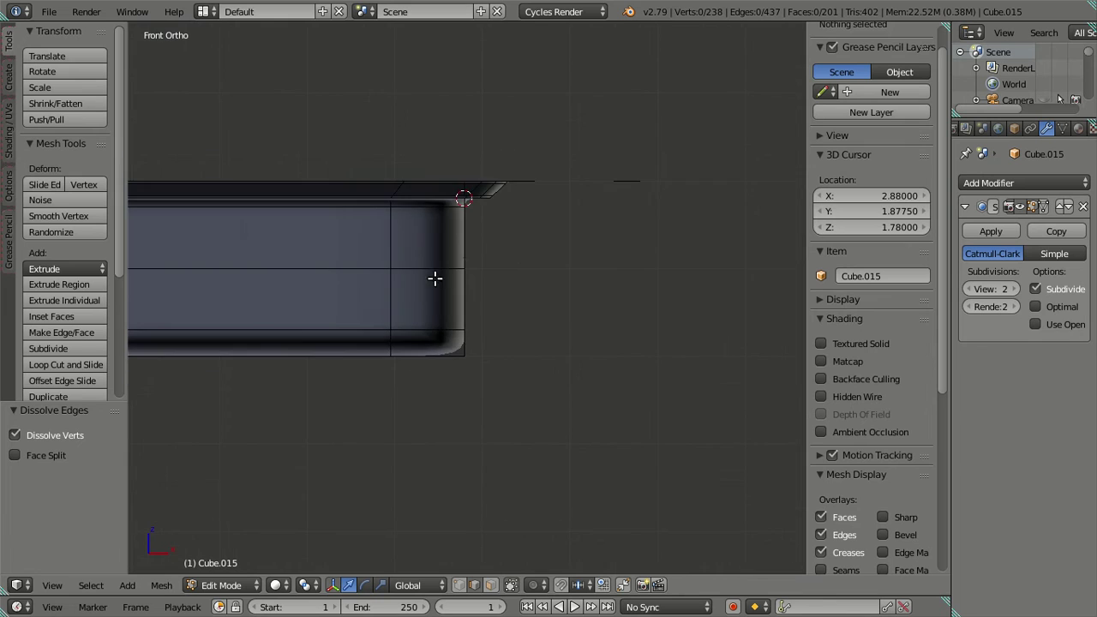
middle_click_drag(435, 278, 455, 334)
key("Tab")
mouse_move(396, 228)
middle_mouse_down()
mouse_move(583, 400)
mouse_move(427, 352)
mouse_move(649, 347)
mouse_move(451, 403)
middle_mouse_up()
Add a centred trial edge loop along the rim strip and check it in Object Mode
scroll(446, 393, "up", 3)
scroll(445, 377, "up", 2)
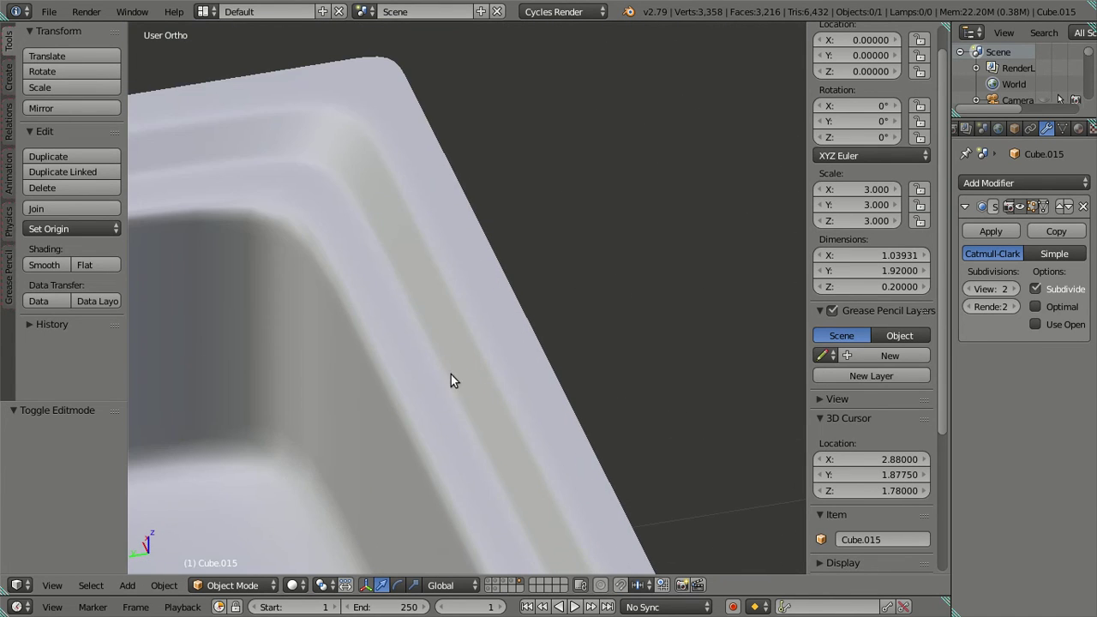
scroll(479, 368, "up", 1)
scroll(463, 338, "up", 1)
mouse_move(458, 338)
middle_mouse_down()
mouse_move(443, 323)
mouse_move(531, 357)
mouse_move(540, 443)
mouse_move(570, 431)
mouse_move(560, 450)
middle_mouse_up()
key("Tab")
mouse_move(539, 390)
middle_mouse_down()
mouse_move(566, 406)
mouse_move(499, 324)
middle_mouse_up()
key("ctrl+r")
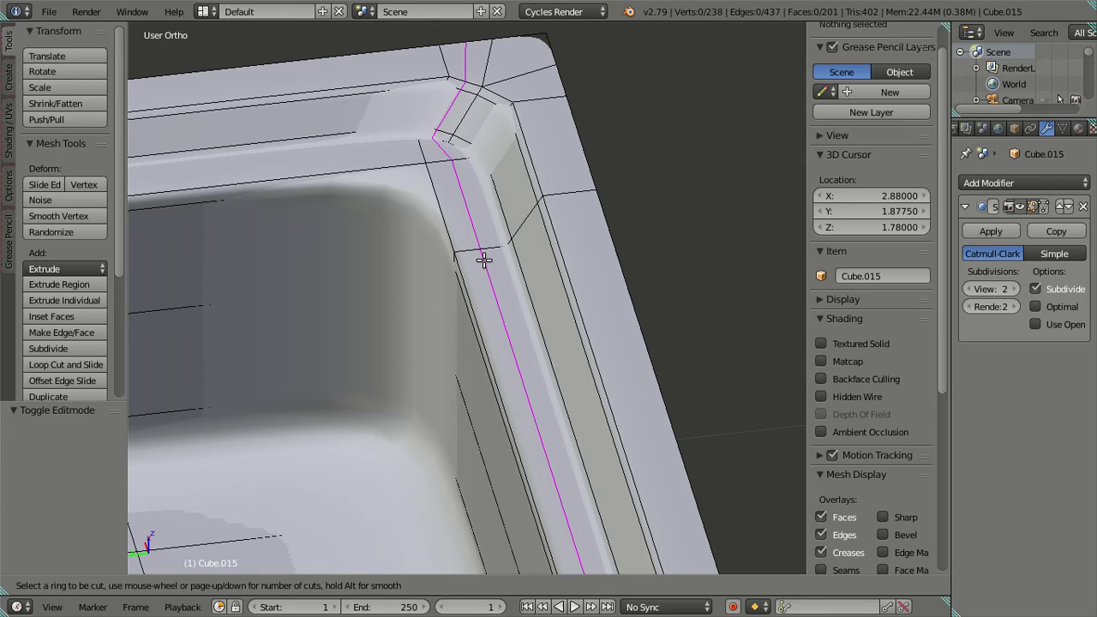
left_click(484, 259)
right_click(484, 258)
key("Tab")
mouse_move(483, 258)
middle_mouse_down()
mouse_move(529, 287)
mouse_move(489, 237)
mouse_move(497, 301)
mouse_move(326, 276)
middle_mouse_up()
key("Tab")
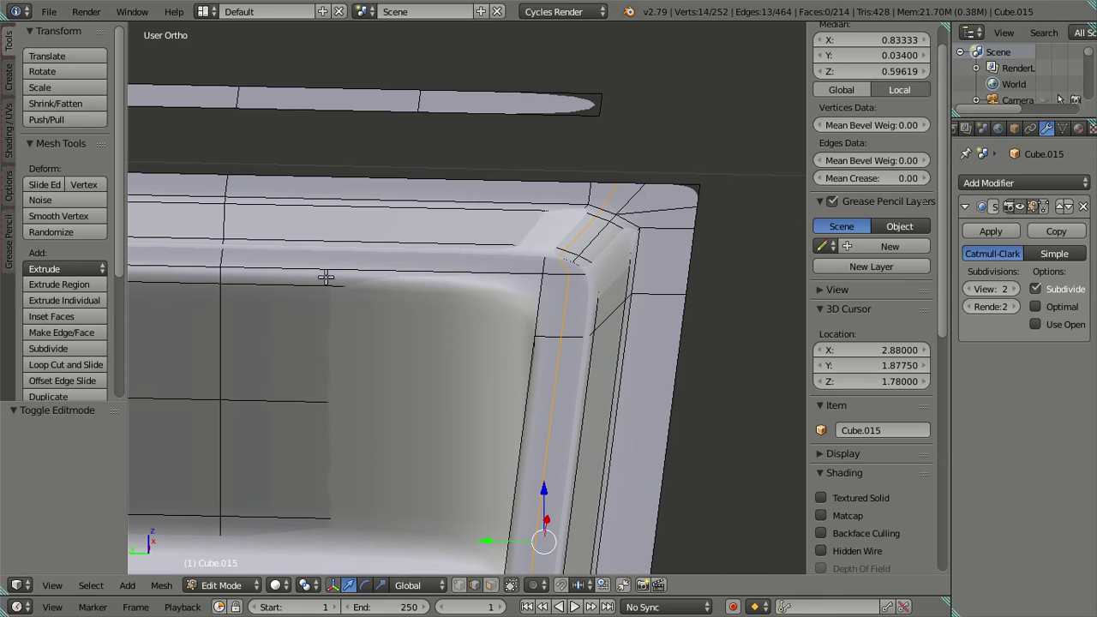
Add a second centred trial loop along the rim's inner edge and preview it
key("ctrl+r")
left_click(217, 255)
right_click(217, 255)
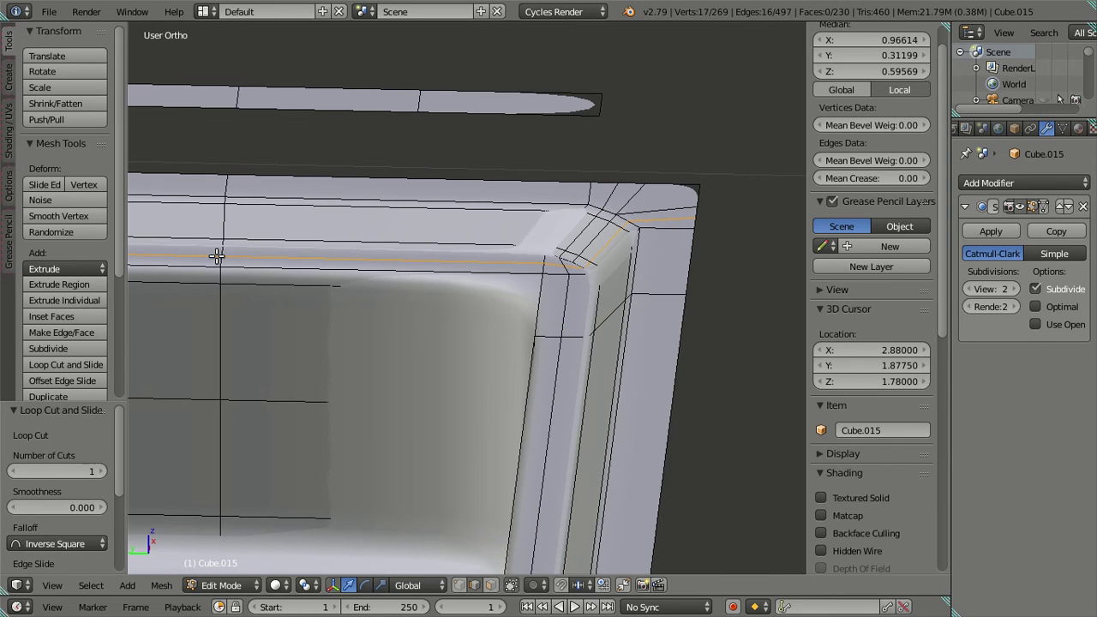
key("a")
mouse_move(217, 256)
middle_mouse_down()
mouse_move(492, 359)
mouse_move(525, 354)
mouse_move(517, 348)
mouse_move(530, 392)
middle_mouse_up()
key("Tab")
scroll(392, 318, "down", 2)
key("Tab")
Inspect the rim in front and side views, then undo both trial edge loops
key("KP_1")
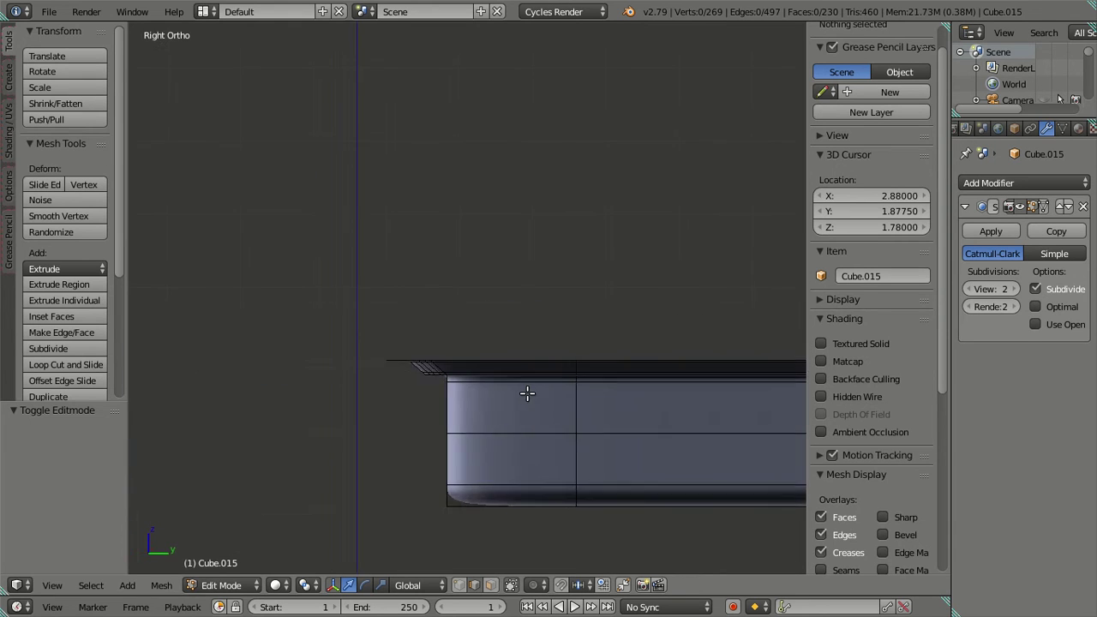
scroll(563, 394, "down", 1)
scroll(583, 400, "down", 2)
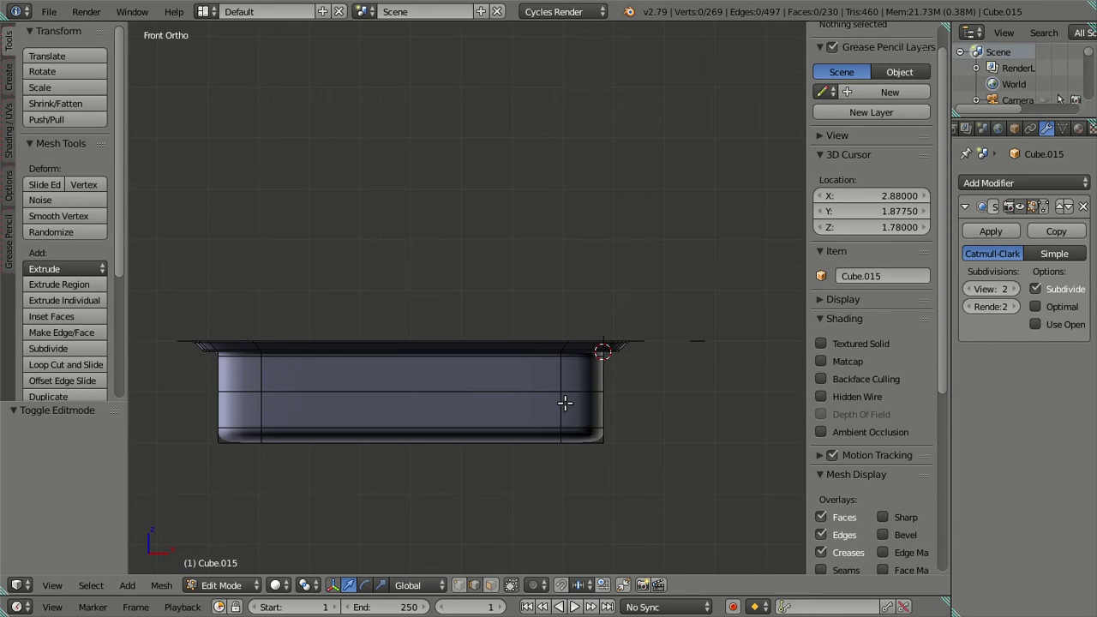
scroll(565, 403, "down", 1)
key("KP_3")
scroll(436, 391, "down", 2)
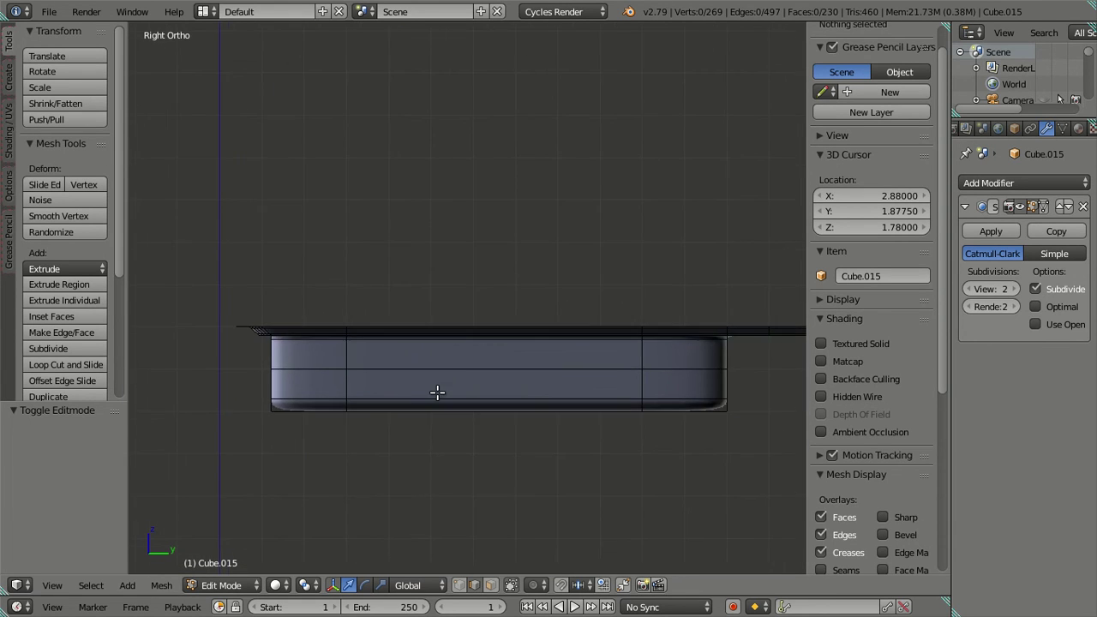
scroll(427, 391, "down", 2)
mouse_move(477, 393)
middle_mouse_down()
mouse_move(201, 386)
mouse_move(597, 426)
mouse_move(519, 423)
mouse_move(605, 403)
mouse_move(416, 411)
mouse_move(467, 424)
mouse_move(499, 411)
mouse_move(480, 362)
mouse_move(473, 372)
middle_mouse_up()
scroll(502, 406, "up", 3)
scroll(476, 405, "up", 2)
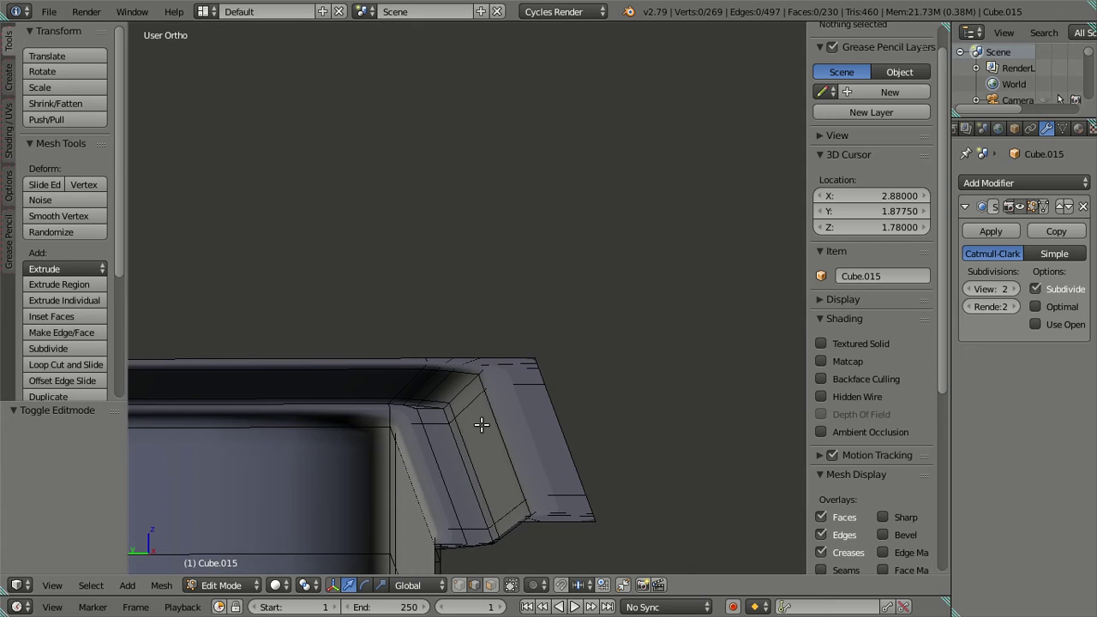
right_click(481, 424, "alt")
key("a")
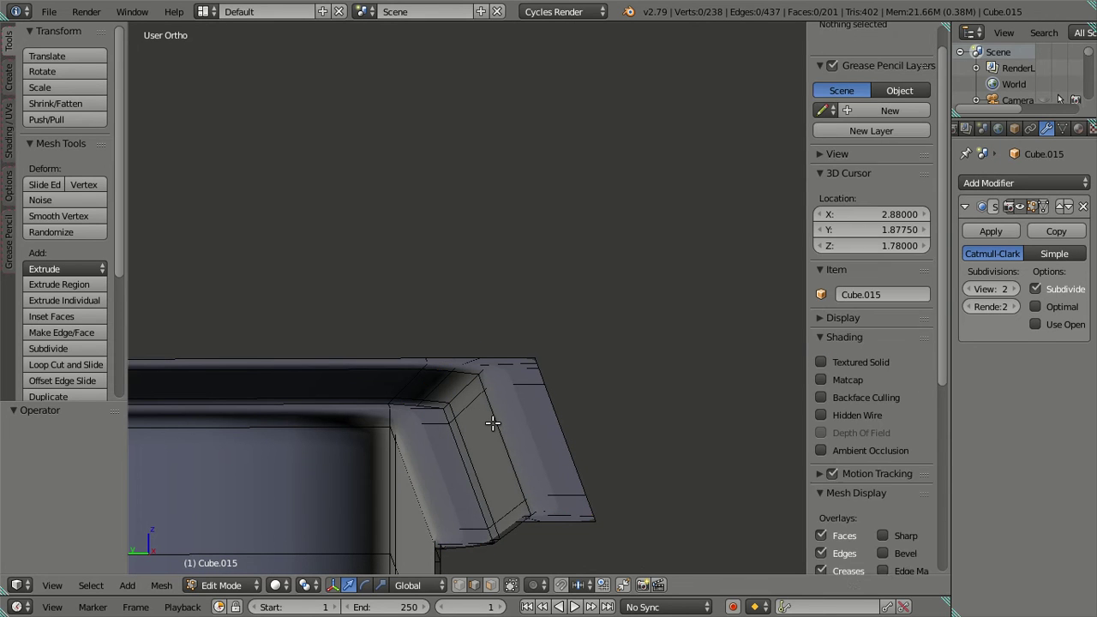
key("KP_8")
key("KP_8")
Frame the tray corner in the top orthographic view
mouse_move(490, 421)
middle_mouse_down()
mouse_move(484, 454)
mouse_move(458, 429)
mouse_move(463, 402)
middle_mouse_up()
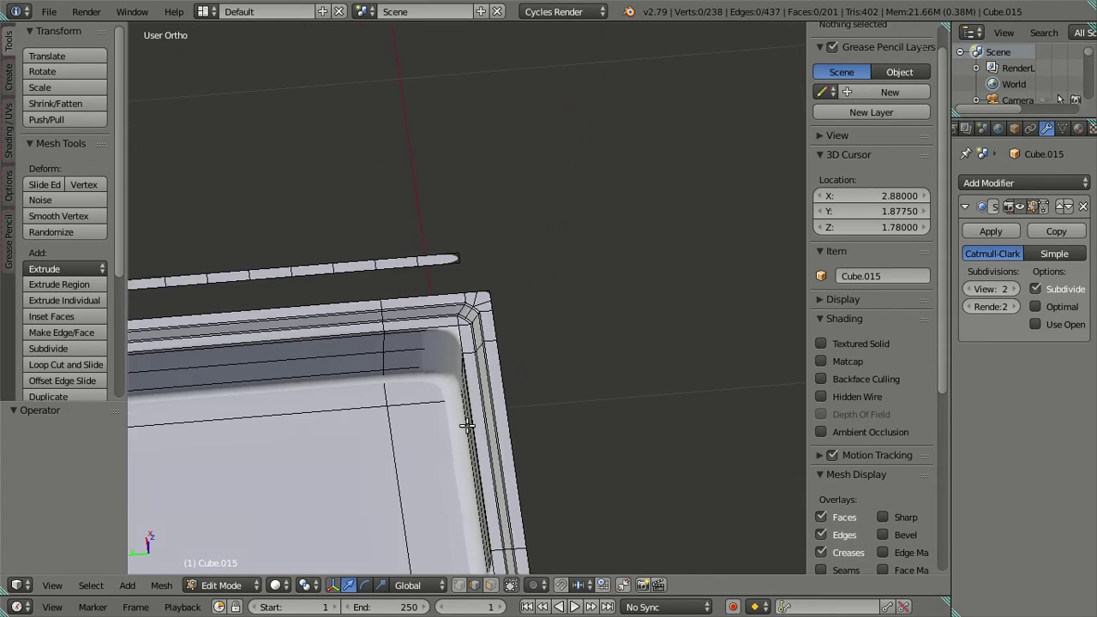
key("KP_7")
mouse_move(471, 353)
middle_mouse_down("shift")
mouse_move(390, 468)
mouse_move(371, 448)
middle_mouse_up("shift")
scroll(390, 469, "up", 3)
scroll(376, 409, "up", 1)
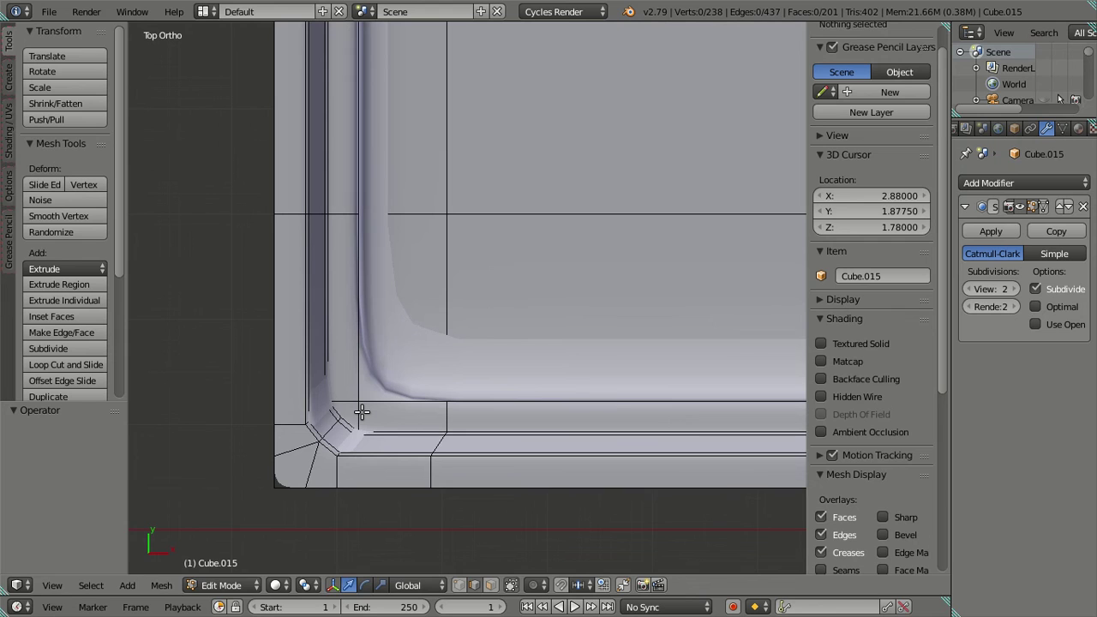
Add centred loop cuts near the tray's bottom-left corner and along its side
key("ctrl+r")
left_click(361, 414)
right_click(341, 405)
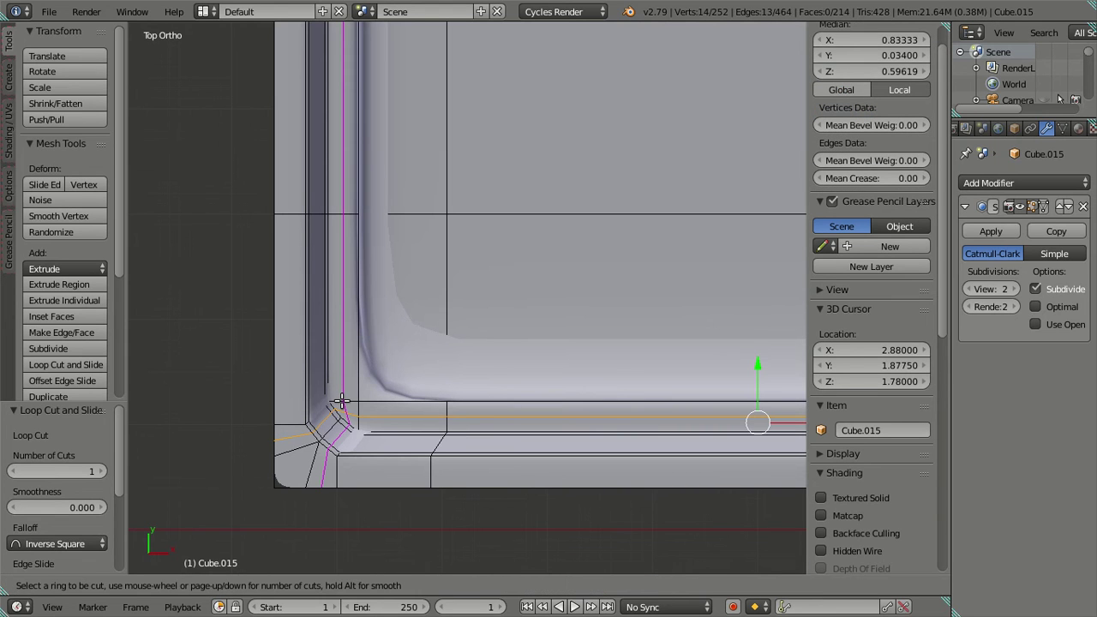
key("a")
scroll(665, 382, "down", 3)
middle_click_drag(665, 382, 355, 454, "shift")
scroll(355, 453, "up", 5)
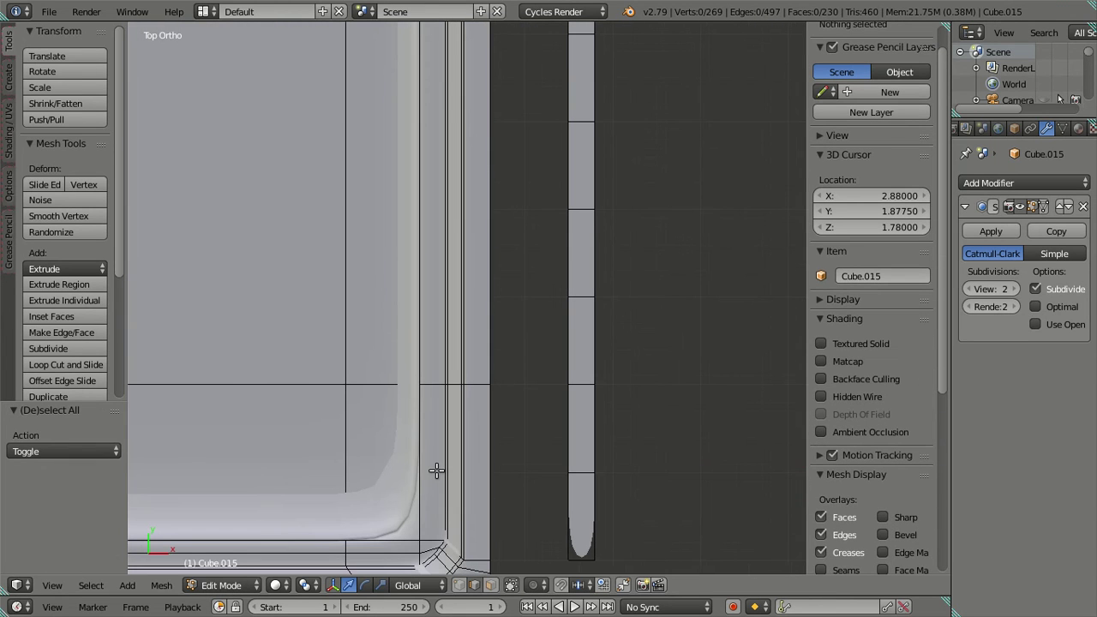
left_click(426, 379)
right_click(426, 378)
scroll(428, 228, "down", 3)
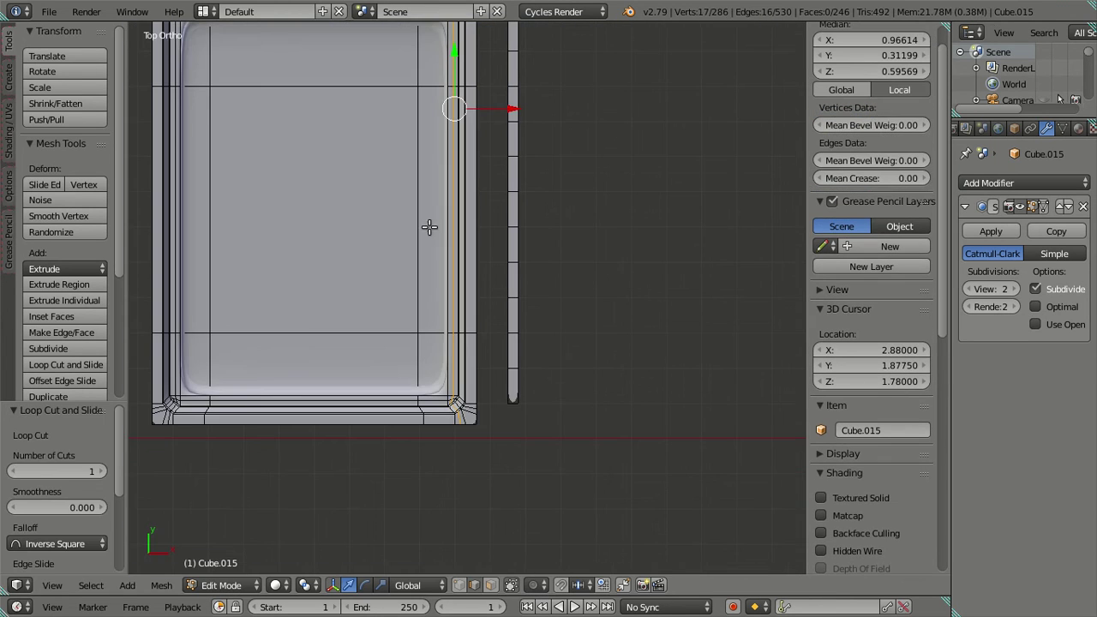
key("a")
Cut a centred edge loop along the tray's top edge
scroll(483, 305, "up", 2)
middle_click_drag(483, 305, 443, 436, "shift")
scroll(428, 326, "up", 2)
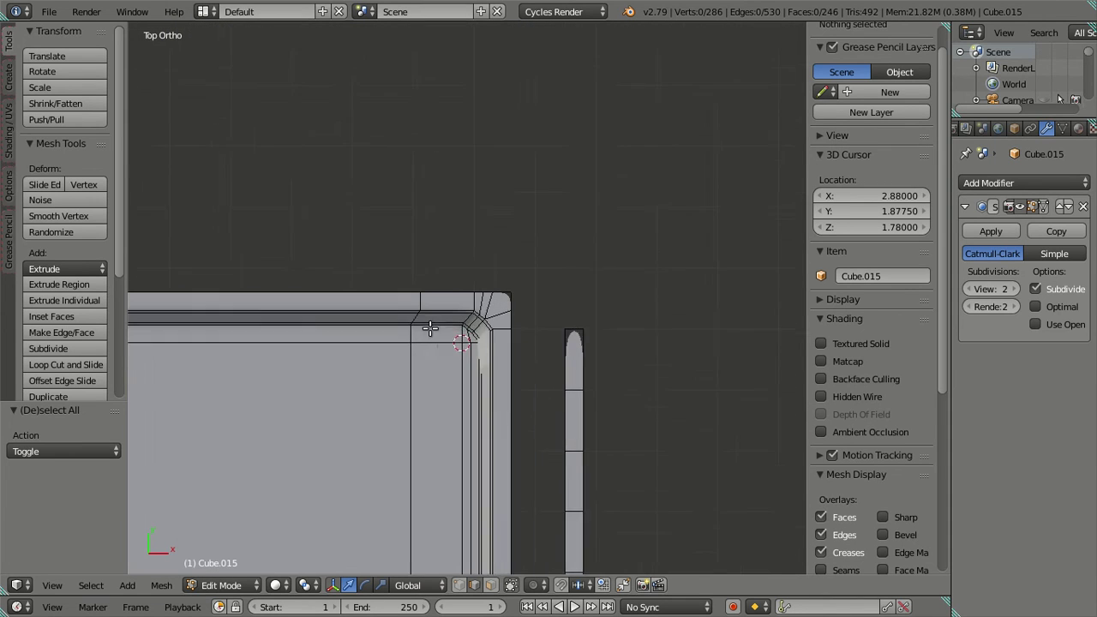
scroll(374, 354, "up", 2)
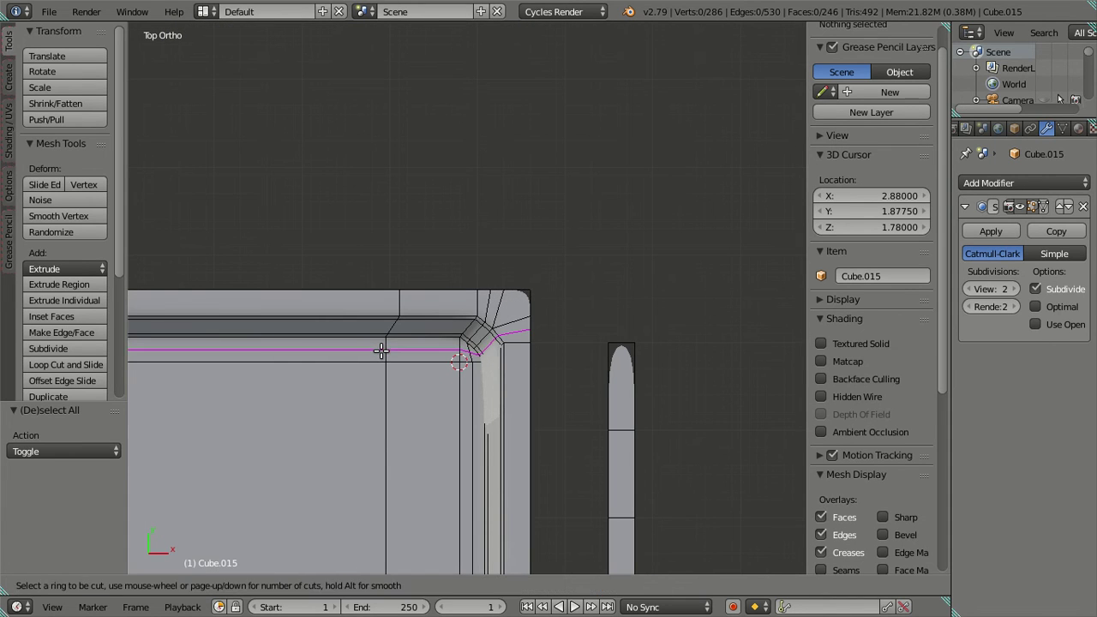
left_click(381, 351)
right_click(380, 350)
scroll(391, 379, "down", 2)
key("a")
Add an edge loop just above the basin's top edge
middle_click_drag(440, 471, 445, 259, "shift")
scroll(429, 343, "up", 3)
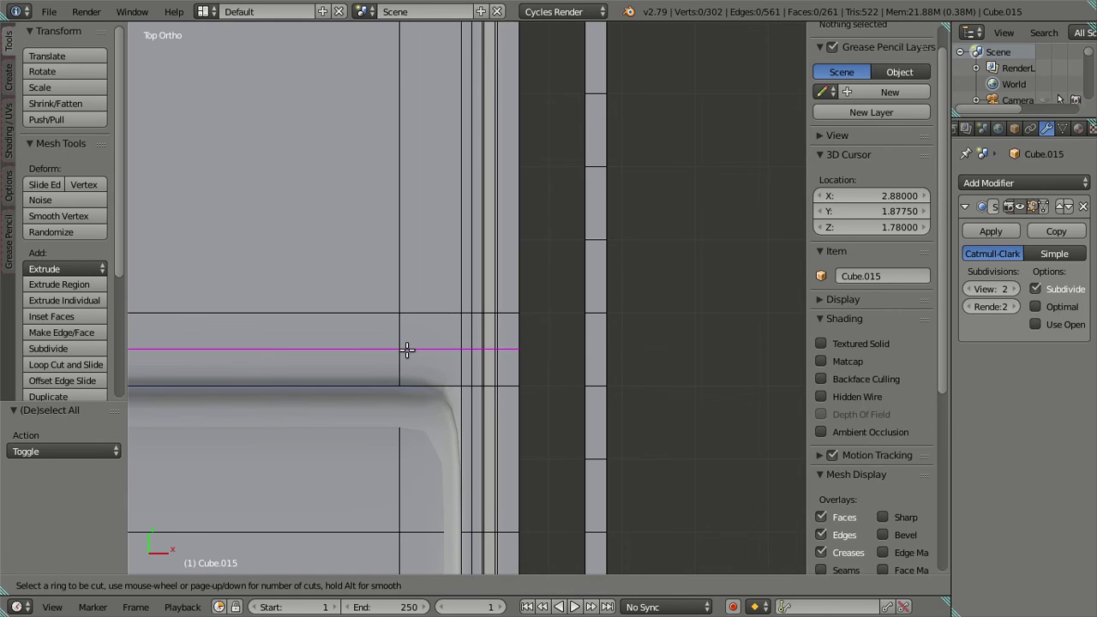
scroll(404, 349, "up", 3)
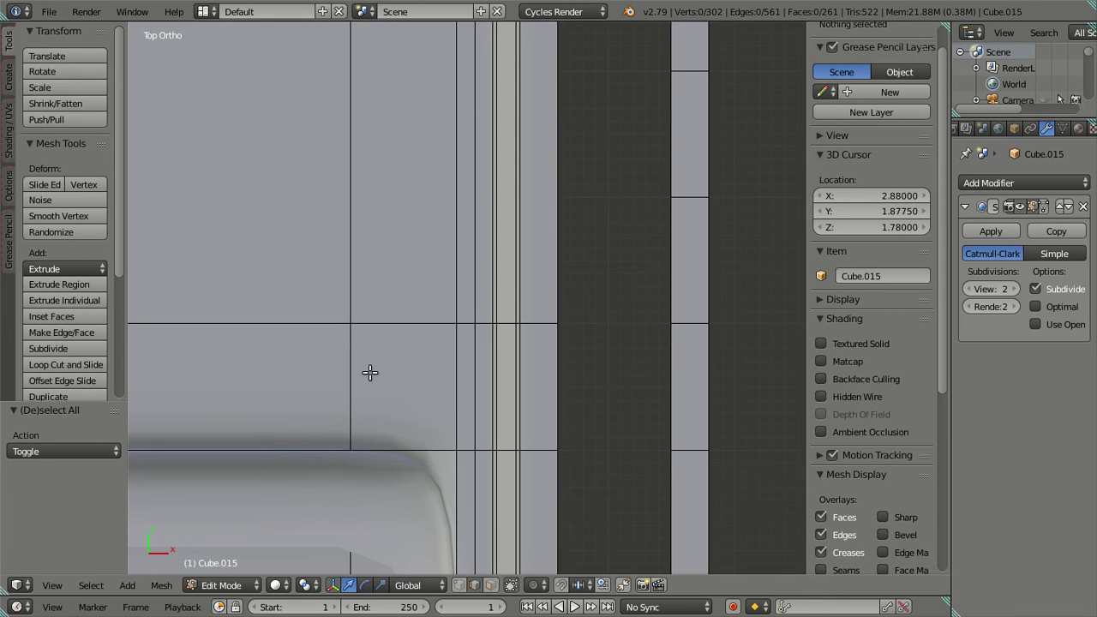
left_click(369, 372)
right_click(369, 372)
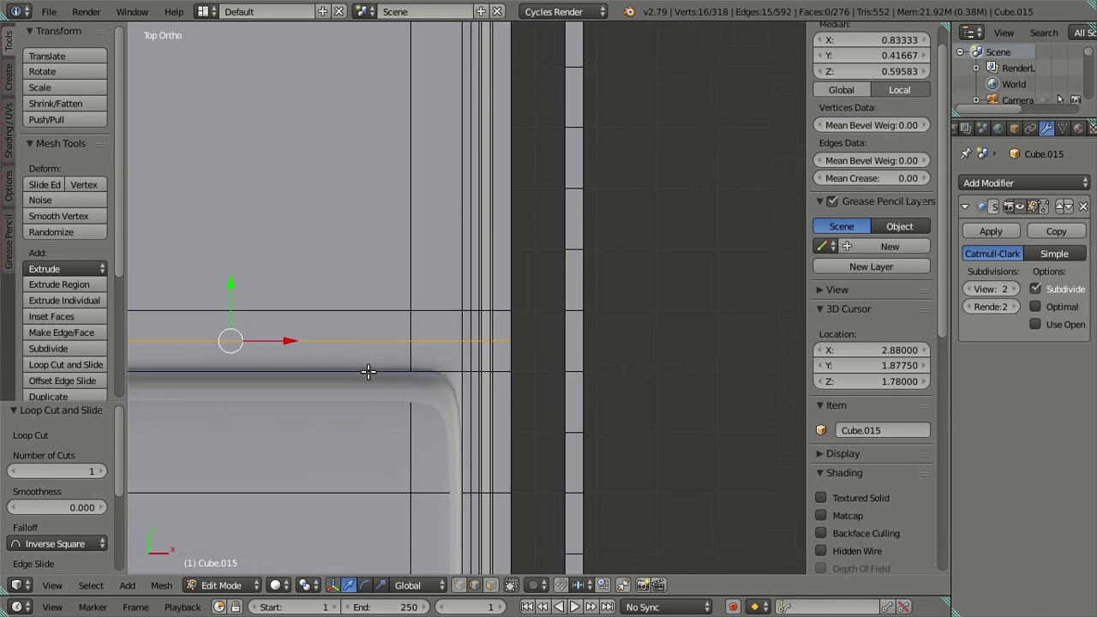
key("a")
middle_click_drag(369, 372, 476, 334)
scroll(476, 335, "down", 3)
Check the smoothed sink in Object Mode from a low side angle
key("Tab")
scroll(459, 390, "down", 3)
mouse_move(459, 390)
middle_mouse_down()
mouse_move(561, 380)
mouse_move(417, 372)
mouse_move(485, 371)
mouse_move(505, 404)
mouse_move(501, 442)
mouse_move(477, 360)
mouse_move(470, 386)
mouse_move(489, 337)
mouse_move(451, 321)
mouse_move(438, 408)
mouse_move(411, 482)
mouse_move(377, 348)
mouse_move(393, 408)
mouse_move(364, 363)
mouse_move(363, 291)
mouse_move(399, 357)
mouse_move(377, 340)
middle_mouse_up()
scroll(471, 387, "down", 2)
scroll(380, 349, "up", 2)
scroll(334, 387, "up", 3)
mouse_move(334, 387)
middle_mouse_down()
mouse_move(282, 306)
mouse_move(222, 299)
mouse_move(229, 332)
mouse_move(296, 362)
mouse_move(421, 328)
mouse_move(305, 313)
mouse_move(521, 308)
mouse_move(470, 305)
middle_mouse_up()
From the top wireframe view, add a vertical loop down the sink's centre
key("Tab")
mouse_move(426, 254)
middle_mouse_down()
mouse_move(477, 326)
mouse_move(416, 402)
mouse_move(365, 434)
mouse_move(397, 422)
mouse_move(427, 371)
middle_mouse_up()
key("KP_7")
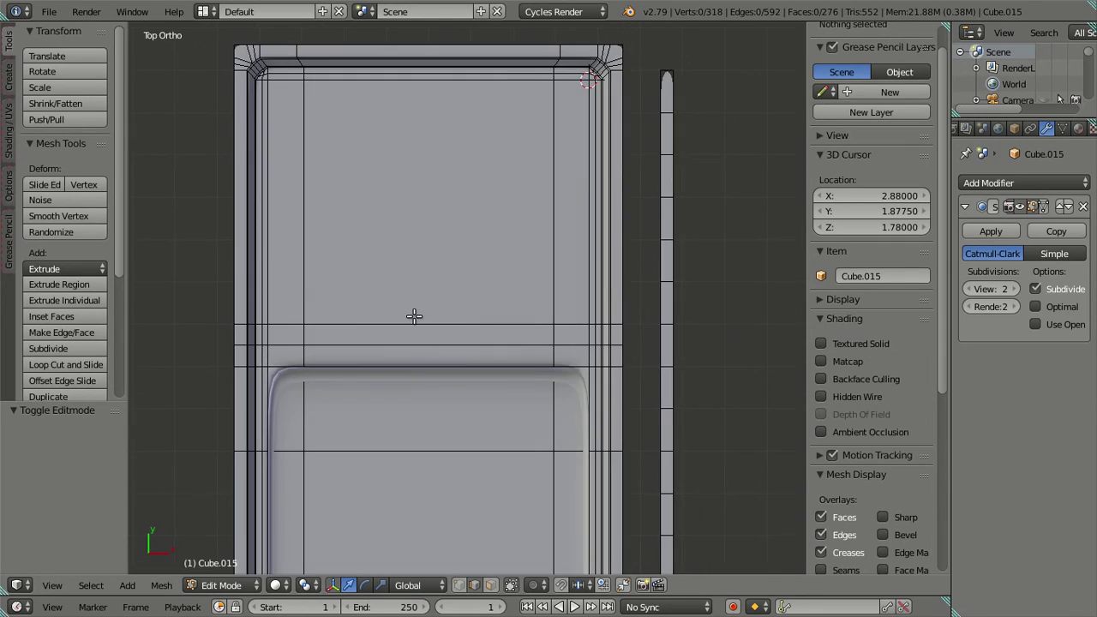
key("z")
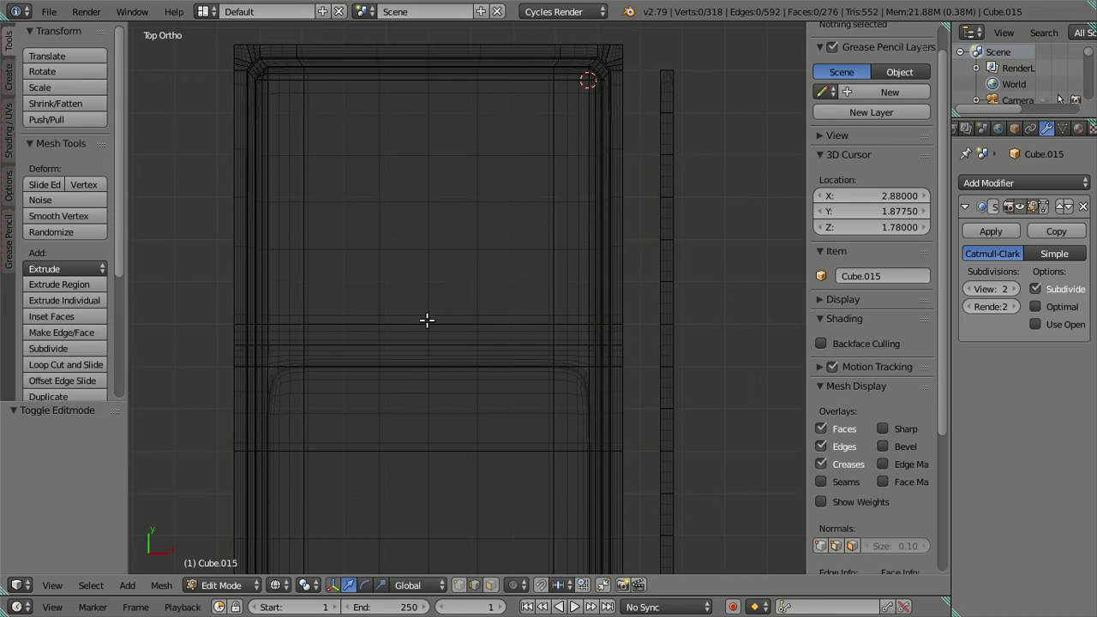
left_click(427, 319)
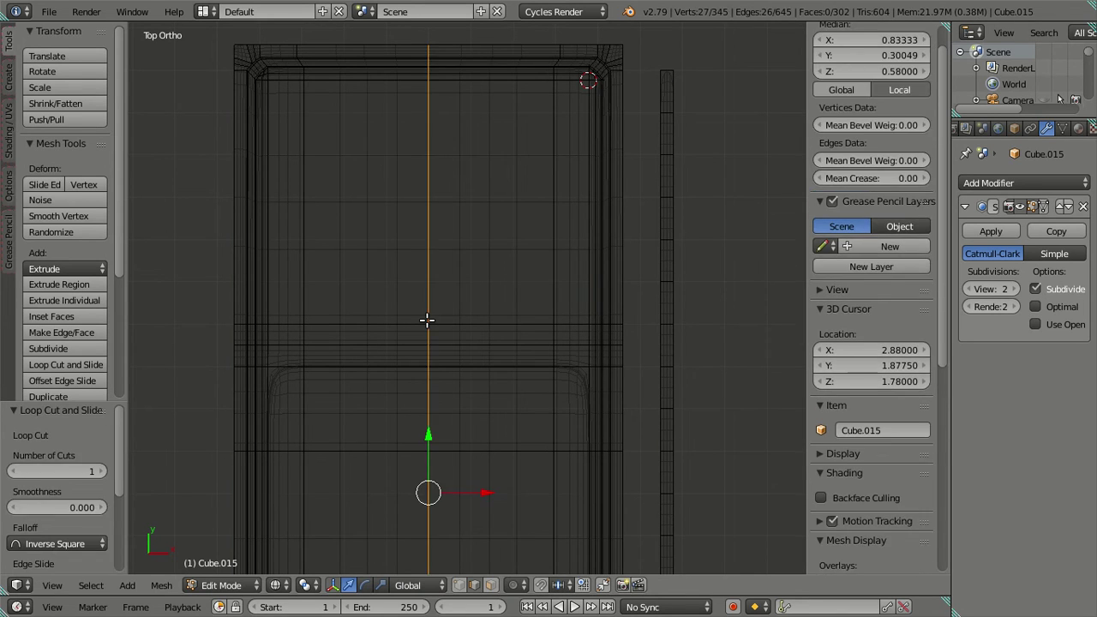
key("a")
key("z")
Add a horizontal loop across the basin and preview the smooth sink in Object Mode
scroll(484, 362, "up", 1, "shift")
scroll(465, 417, "down", 4)
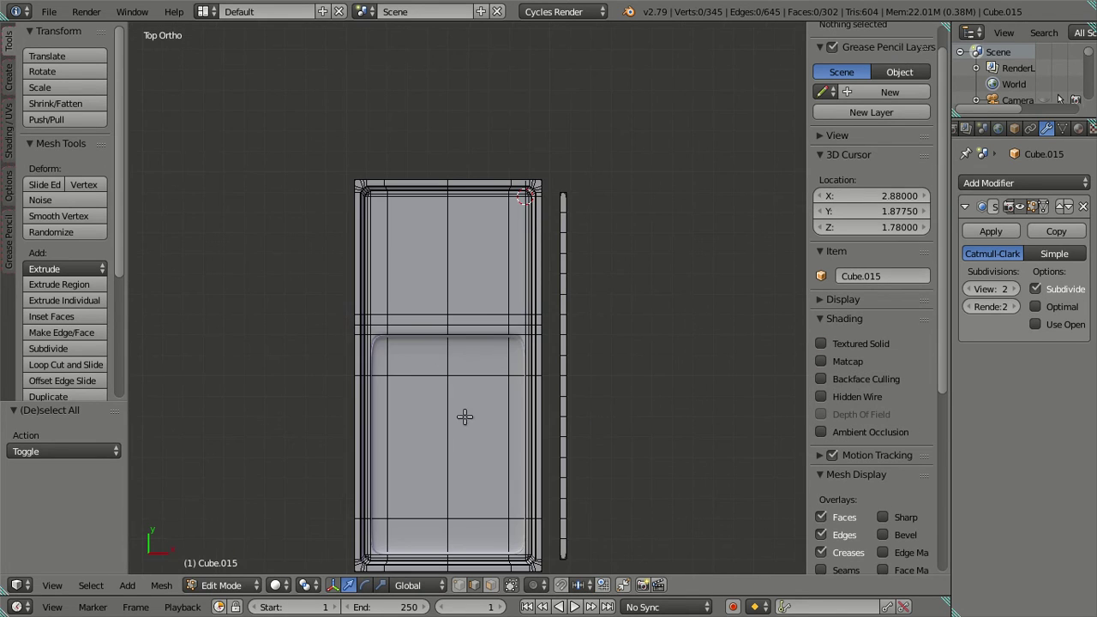
left_click(452, 433)
key("a")
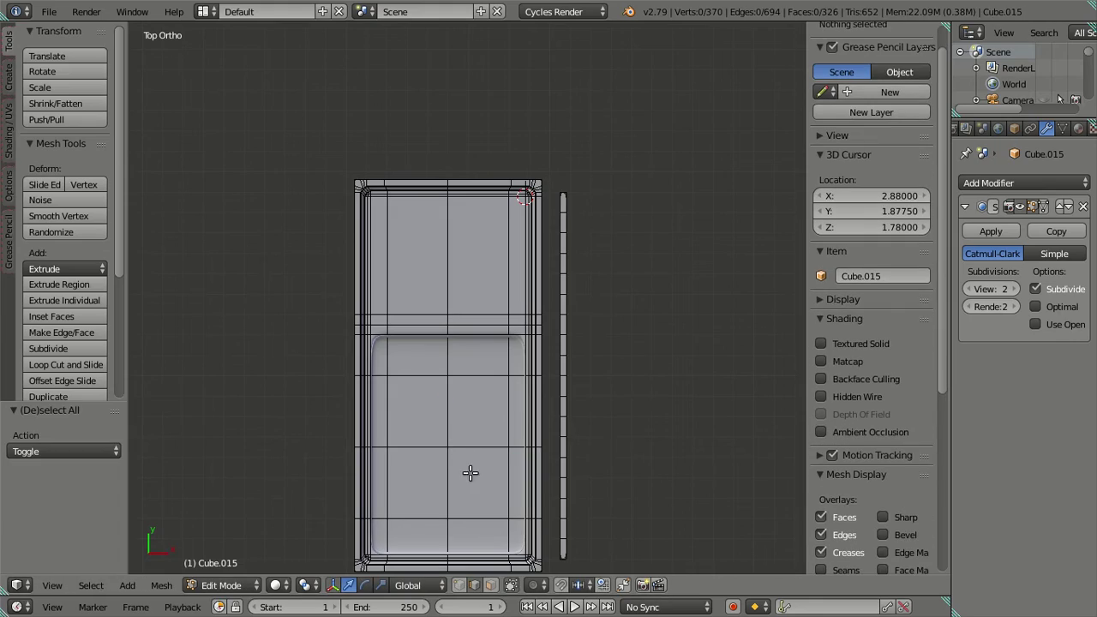
mouse_move(463, 411)
middle_mouse_down("shift")
mouse_move(448, 365)
mouse_move(463, 368)
mouse_move(558, 314)
mouse_move(541, 348)
mouse_move(584, 279)
mouse_move(568, 379)
mouse_move(437, 354)
mouse_move(400, 390)
mouse_move(387, 384)
middle_mouse_up("shift")
key("Tab")
scroll(404, 260, "up", 4)
scroll(451, 320, "down", 1)
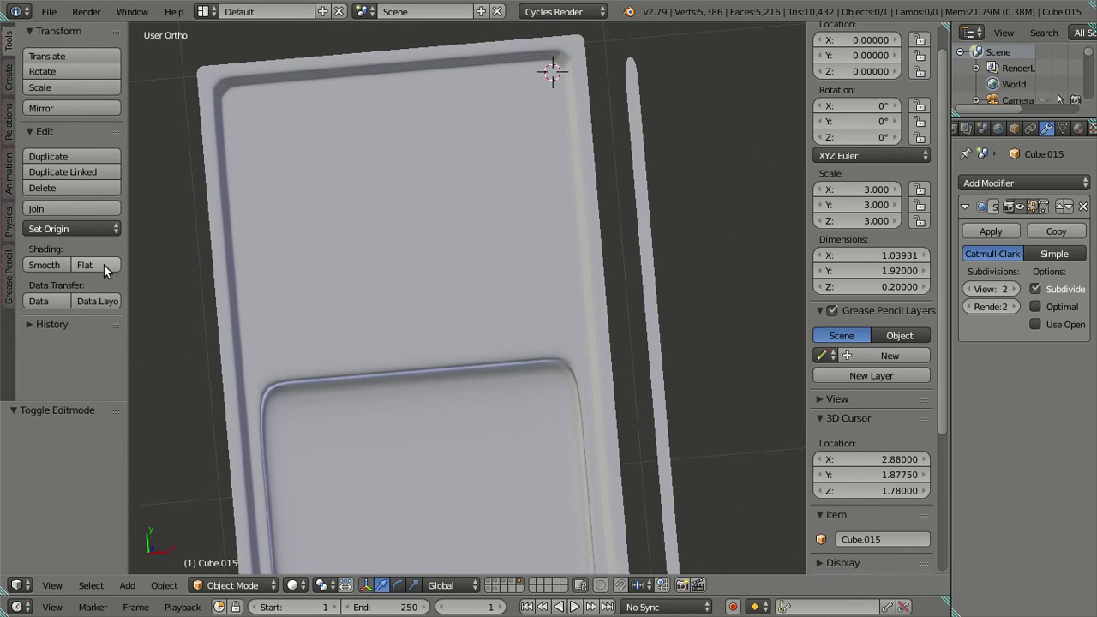
Set the Subsurf View level to 0 so the sink shows unsubdivided while editing
mouse_move(406, 276)
middle_mouse_down()
mouse_move(477, 262)
mouse_move(489, 232)
mouse_move(810, 303)
middle_mouse_up()
key("Tab")
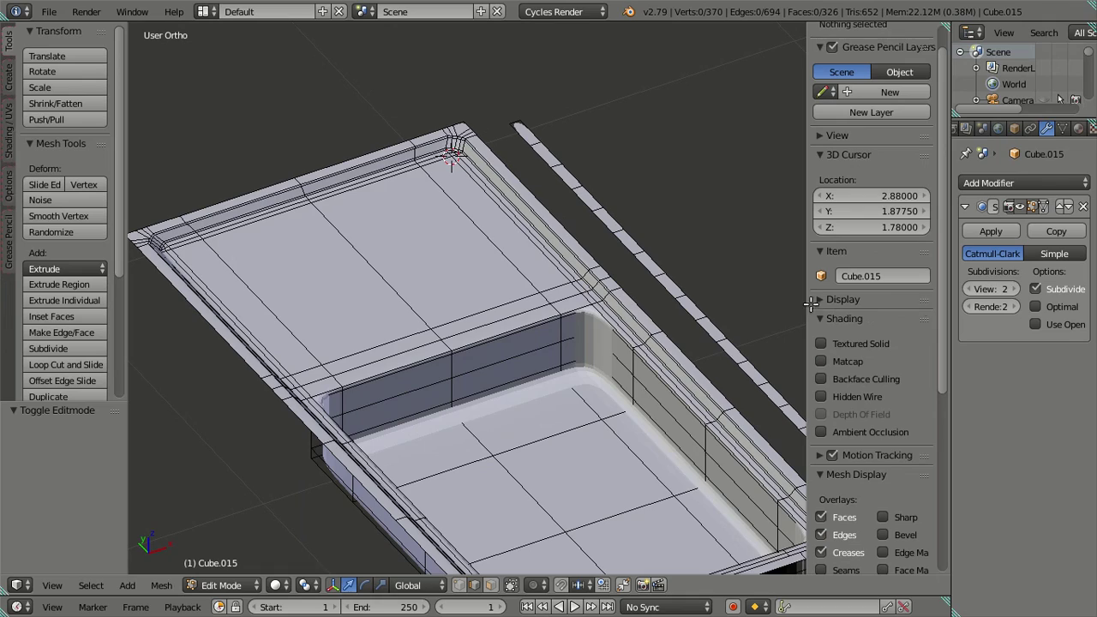
left_click(972, 289)
scroll(505, 291, "up", 1)
scroll(448, 325, "up", 2)
scroll(447, 396, "up", 3)
In top wireframe view, cut two horizontal loops across the drainboard and dissolve one
mouse_move(447, 396)
middle_mouse_down()
mouse_move(445, 360)
mouse_move(495, 359)
middle_mouse_up()
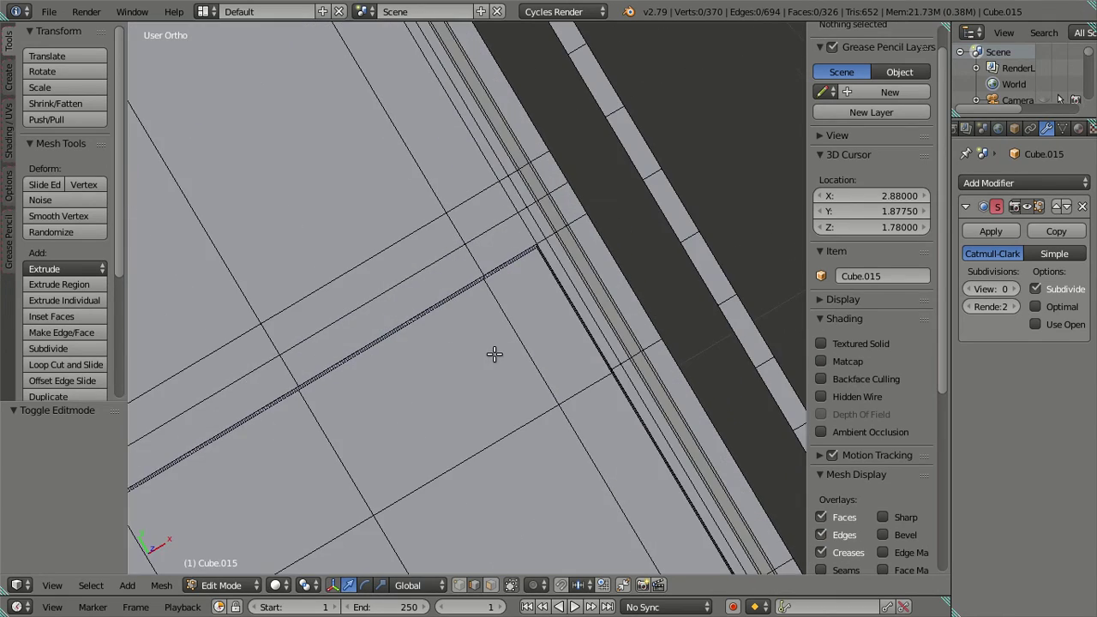
key("KP_7")
key("z")
middle_click_drag(549, 322, 452, 333, "shift")
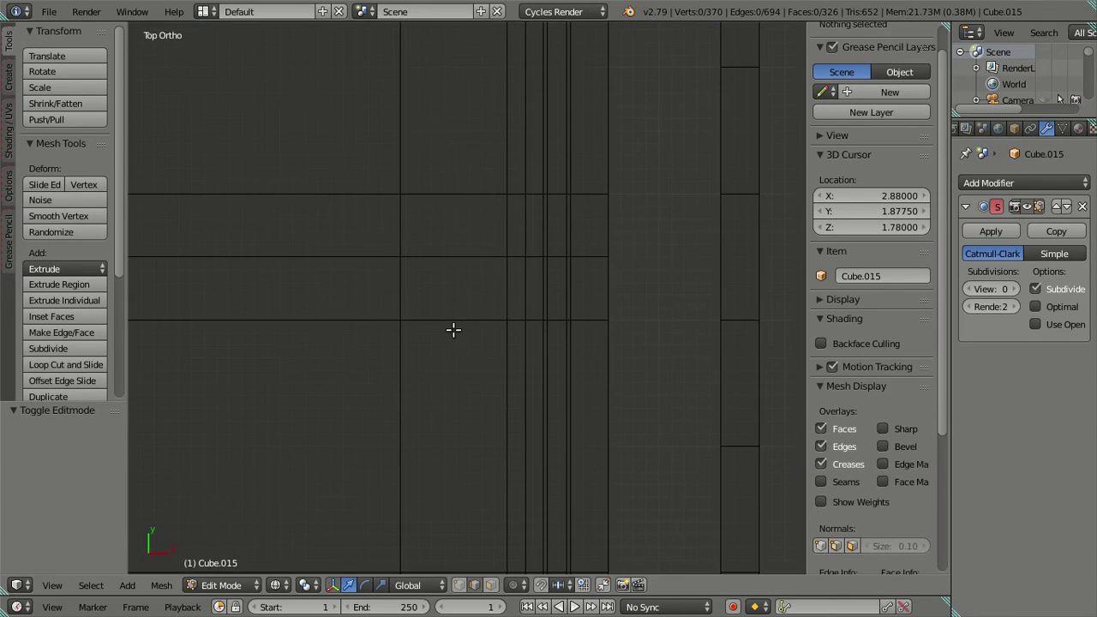
key("t")
scroll(455, 324, "up", 3)
scroll(448, 315, "up", 1)
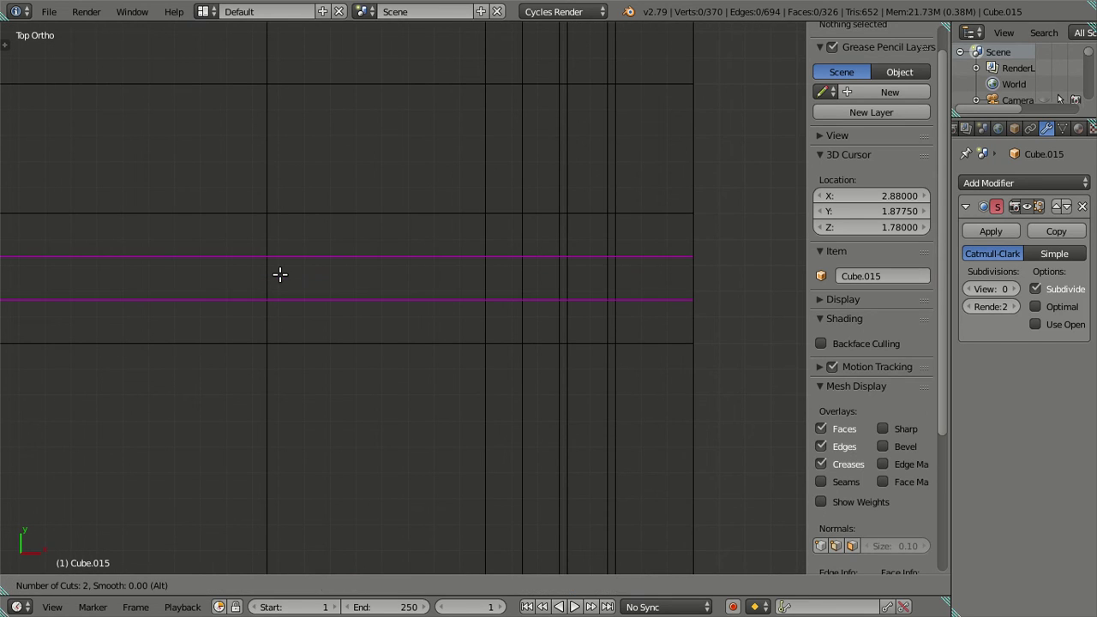
left_click(280, 274)
right_click(282, 274)
key("x")
left_click(398, 293)
key("z")
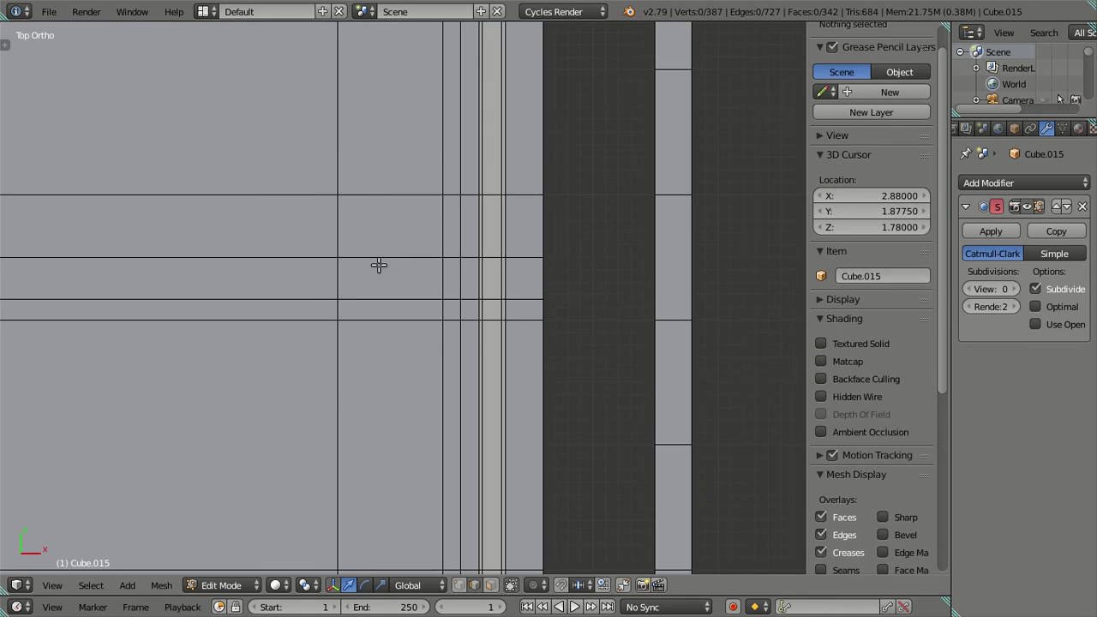
Remove the unwanted horizontal edge loop with Dissolve Edges
right_click(378, 265)
key("x")
right_click(387, 254, "shift")
right_click(386, 254)
key("x")
left_click(495, 312)
middle_click_drag(335, 345, 459, 250)
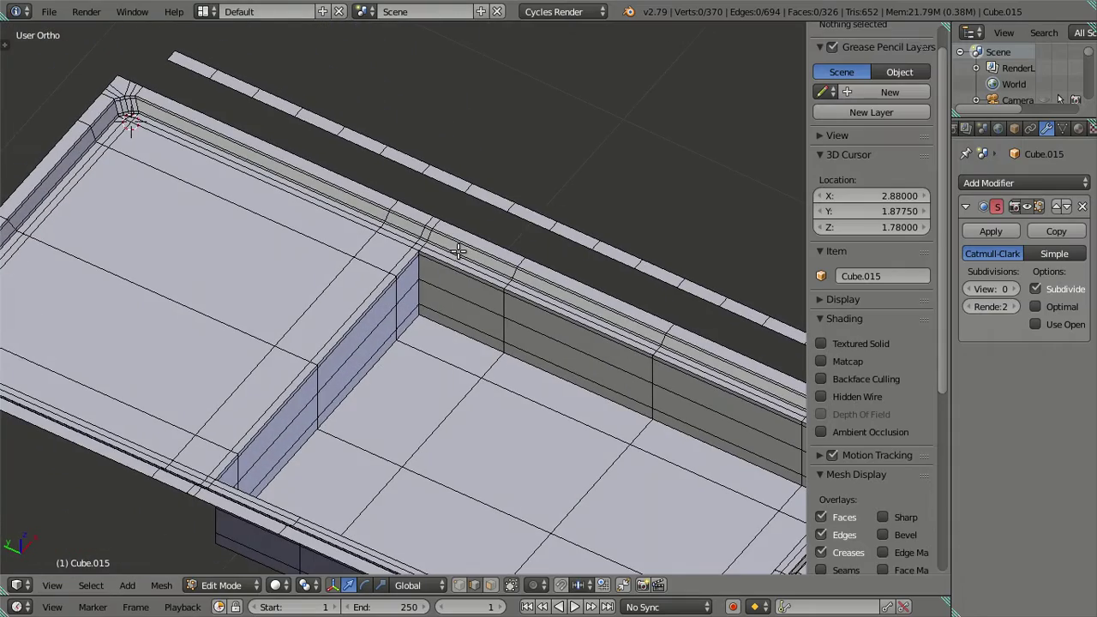
Add a new loop across the drainboard and adjust a side-strip edge's Y position
key("ctrl+r")
left_click(457, 254)
key("a")
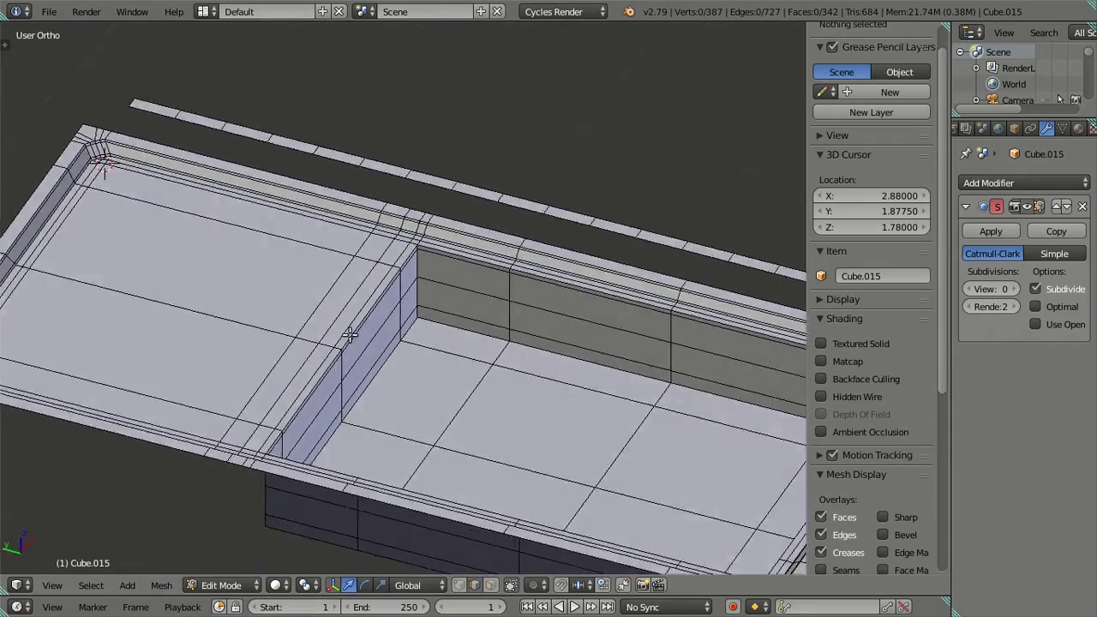
middle_click_drag(443, 271, 414, 401)
scroll(414, 402, "down", 2)
mouse_move(355, 420)
middle_mouse_down()
mouse_move(460, 331)
mouse_move(455, 385)
middle_mouse_up()
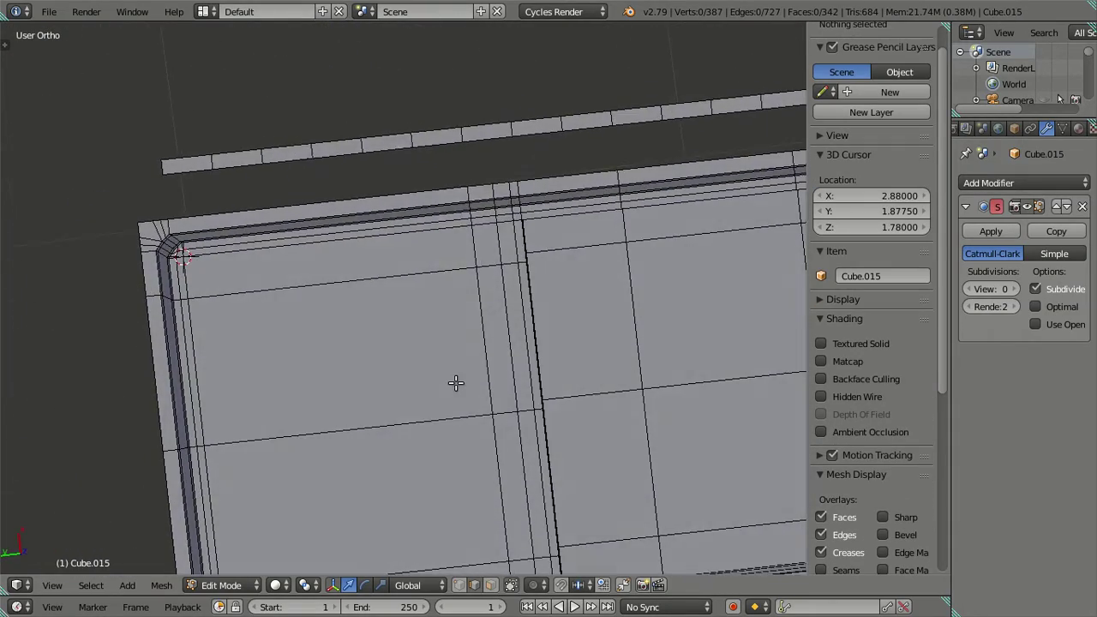
right_click(214, 162)
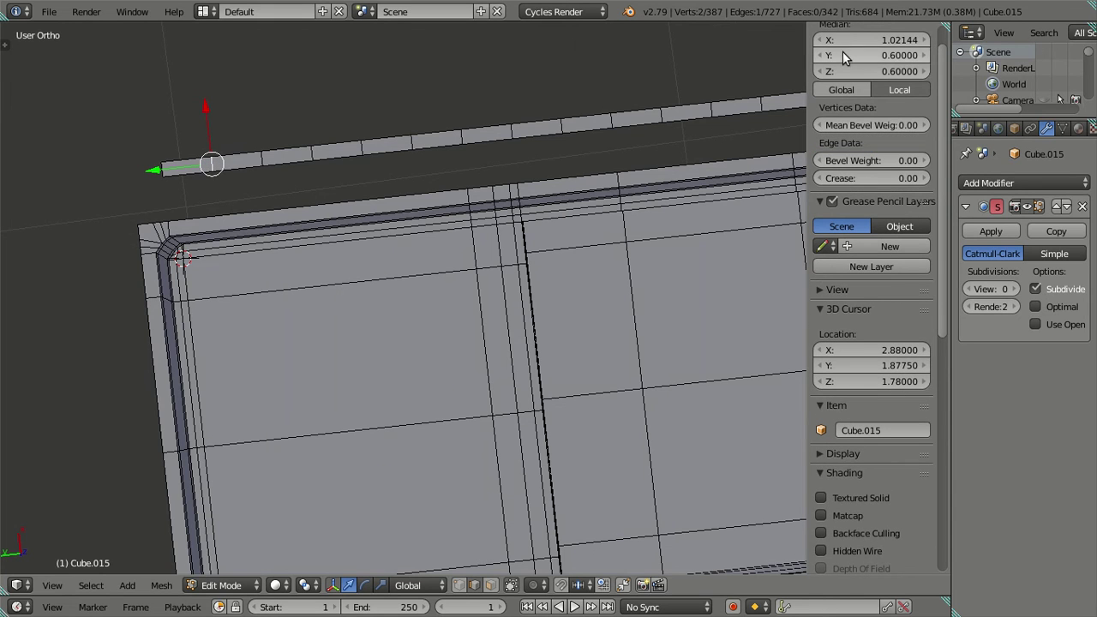
key("Return")
key("a")
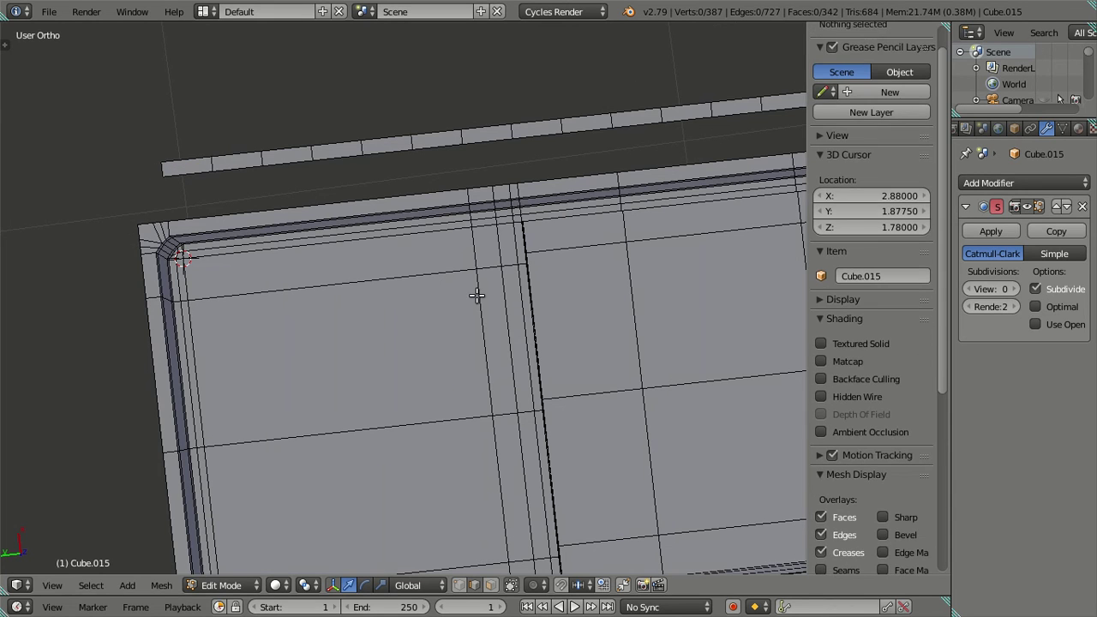
Cut two vertical edge loops across the drainboard
key("ctrl+r")
left_click(418, 276)
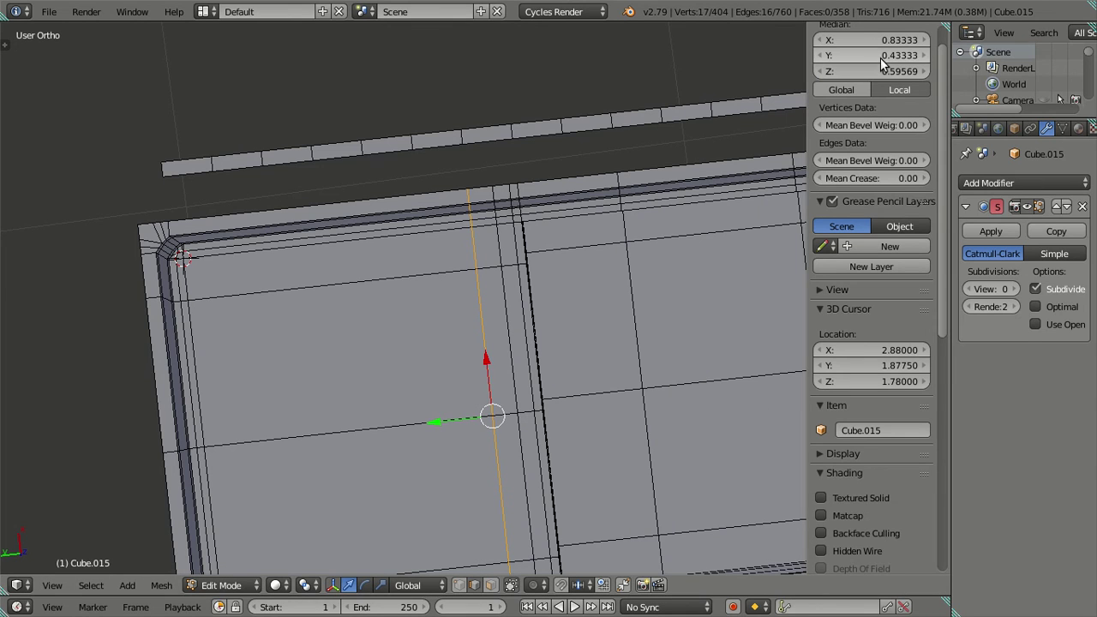
key("a")
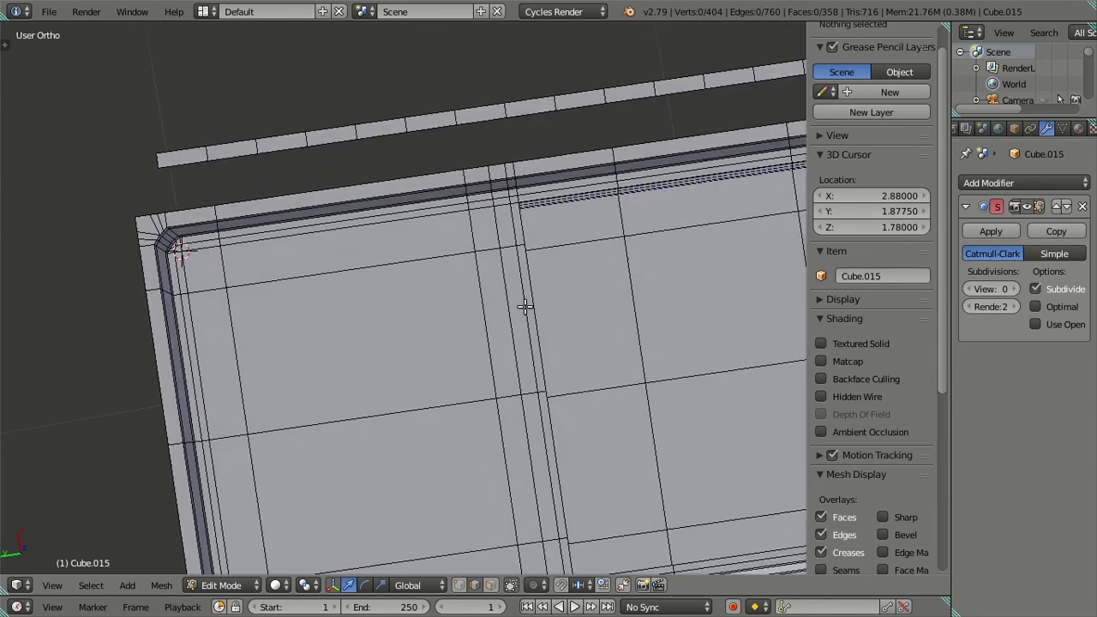
middle_click_drag(522, 308, 358, 285)
mouse_move(382, 335)
middle_mouse_down()
mouse_move(335, 274)
mouse_move(289, 266)
mouse_move(337, 351)
mouse_move(318, 313)
mouse_move(345, 274)
mouse_move(350, 331)
mouse_move(330, 377)
mouse_move(213, 355)
mouse_move(248, 338)
mouse_move(282, 380)
mouse_move(333, 366)
middle_mouse_up()
key("ctrl+r")
left_click(206, 220)
From a top wireframe view, add two vertical loop cuts across the drainboard
key("KP_7")
key("z")
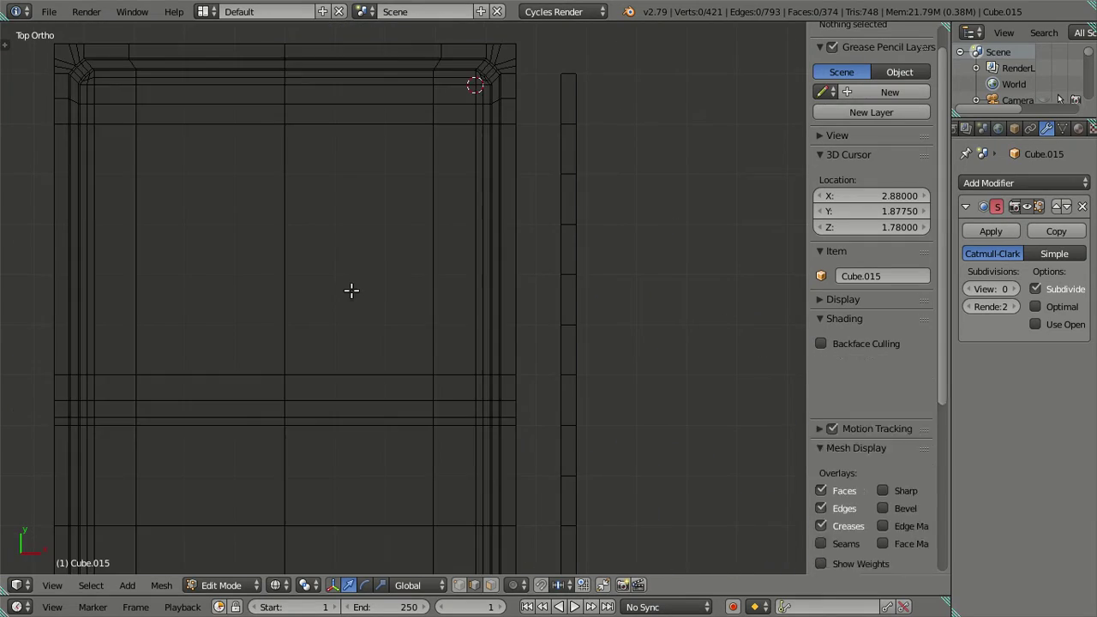
scroll(436, 416, "up", 2)
middle_click_drag(438, 397, 443, 292, "shift")
scroll(435, 265, "down", 1)
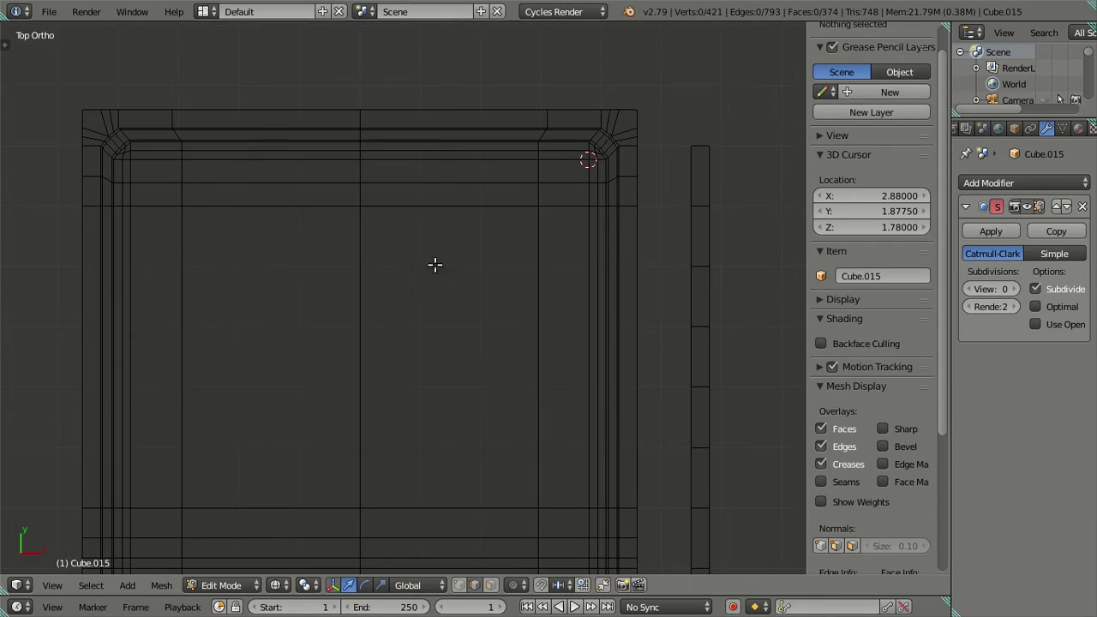
key("ctrl+r")
scroll(411, 210, "up", 1)
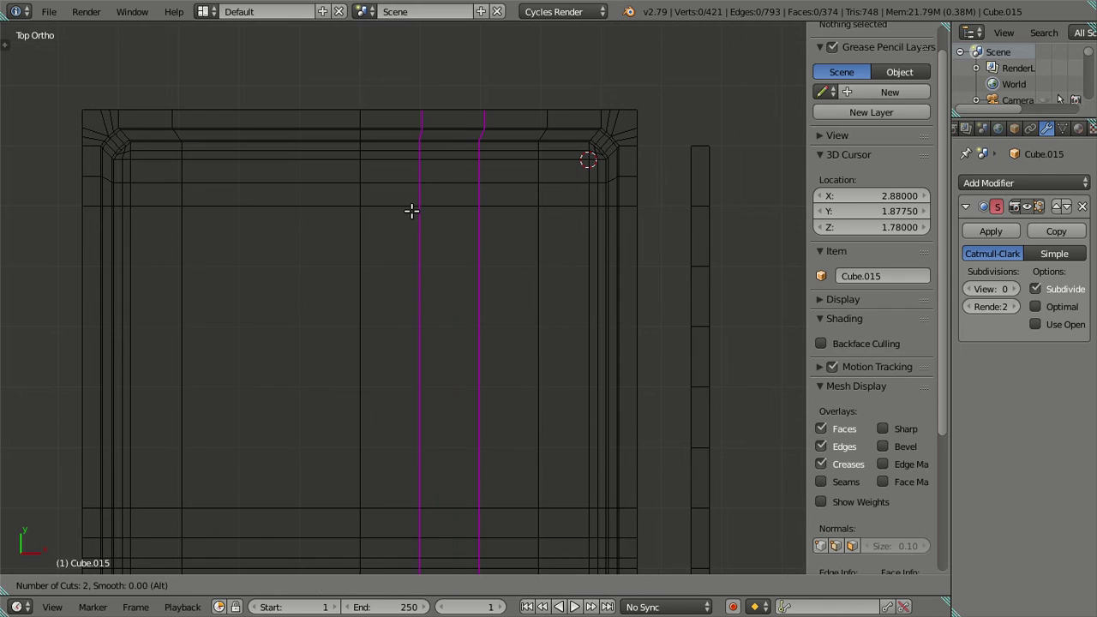
scroll(411, 210, "down", 1)
scroll(411, 211, "up", 1)
left_click(411, 211)
right_click(412, 211)
key("a")
Add two more vertical loop cuts further left on the drainboard
key("ctrl+r")
scroll(282, 217, "up", 1)
left_click(282, 217)
right_click(282, 217)
key("a")
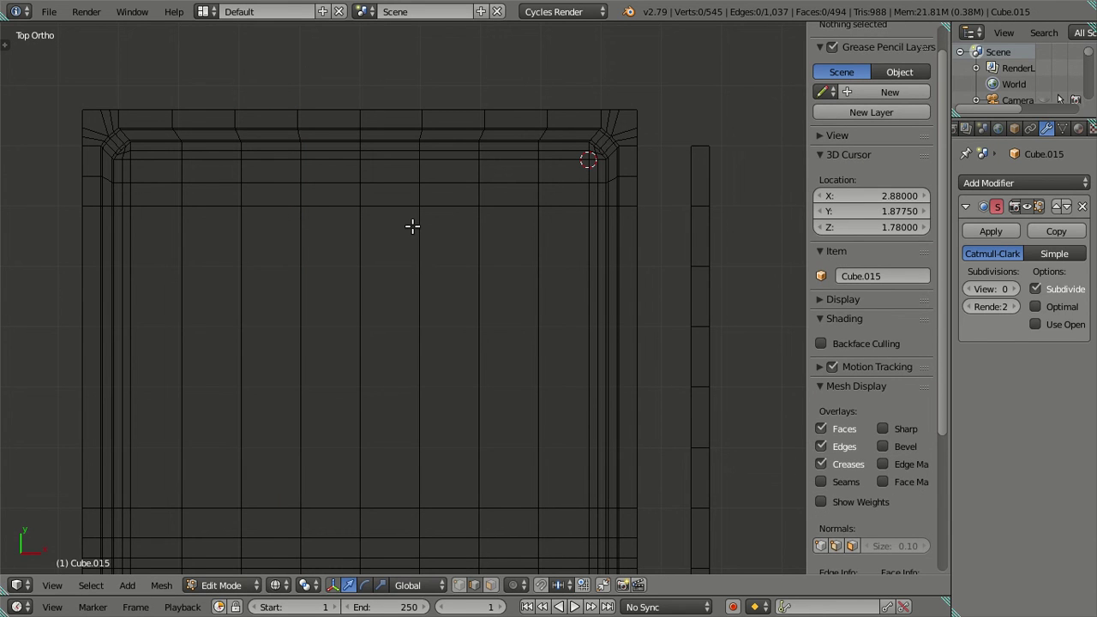
Select a drainboard edge and check its X position value without changing it
right_click(479, 193)
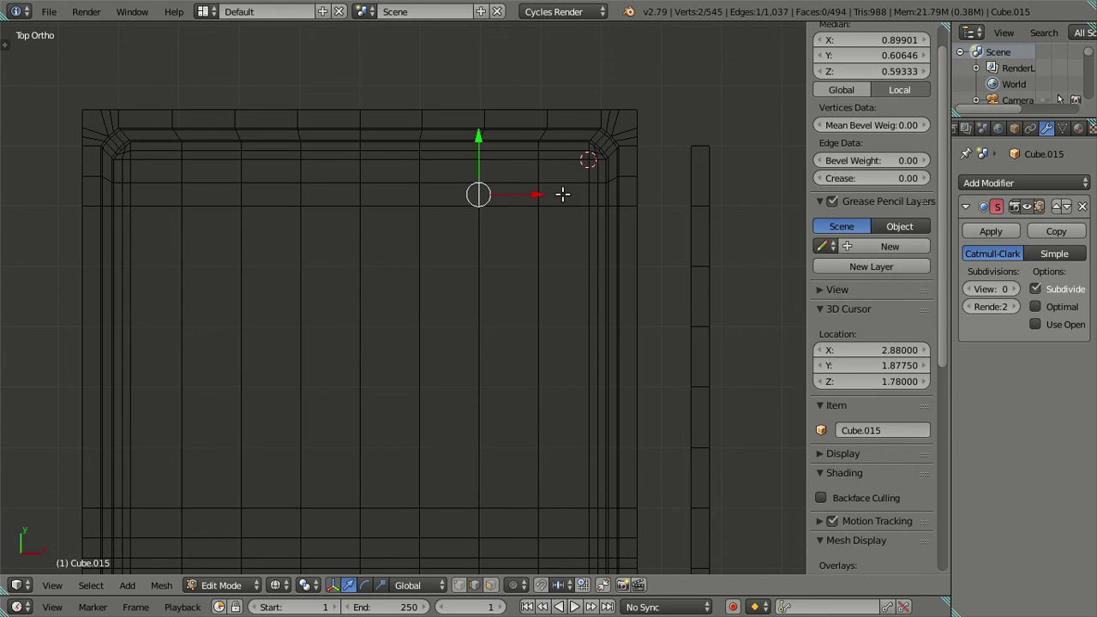
left_click(867, 38)
key("Escape")
key("a")
Dissolve two unwanted vertical edge loops from the drainboard
right_click(479, 283, "alt")
right_click(421, 281, "alt+shift")
key("x")
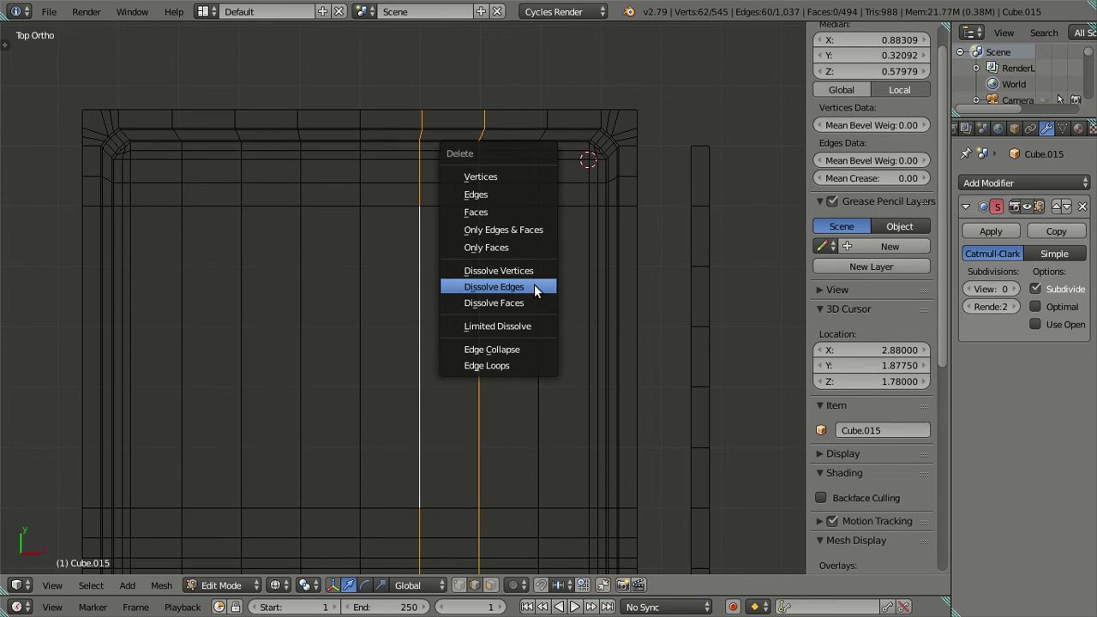
left_click(527, 285)
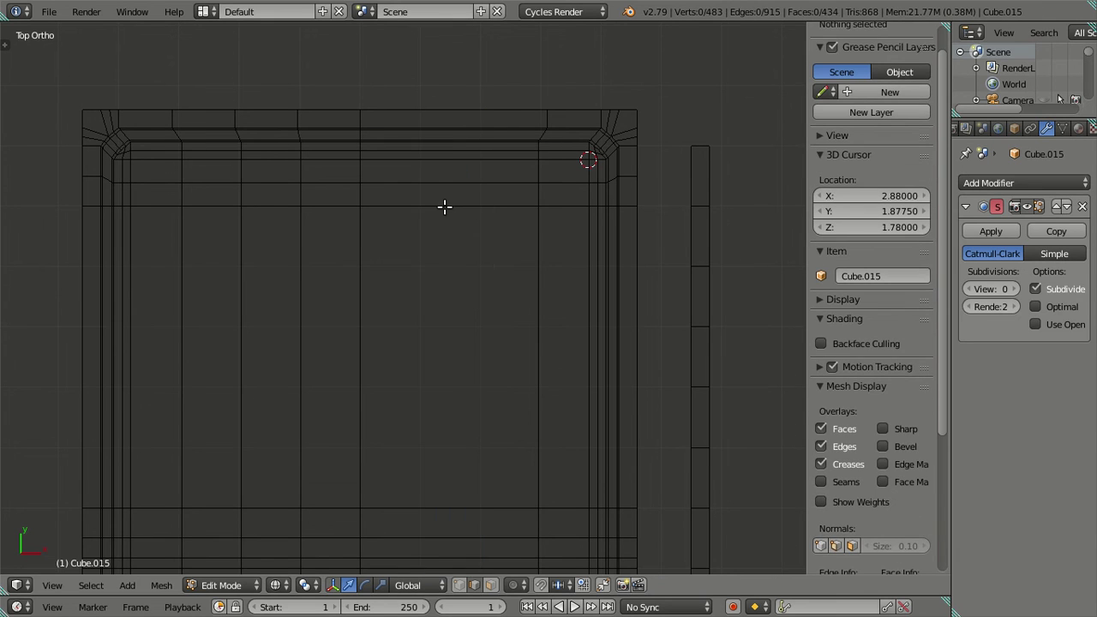
Insert a single replacement vertical edge loop through the drainboard
key("ctrl+r")
left_click(443, 206)
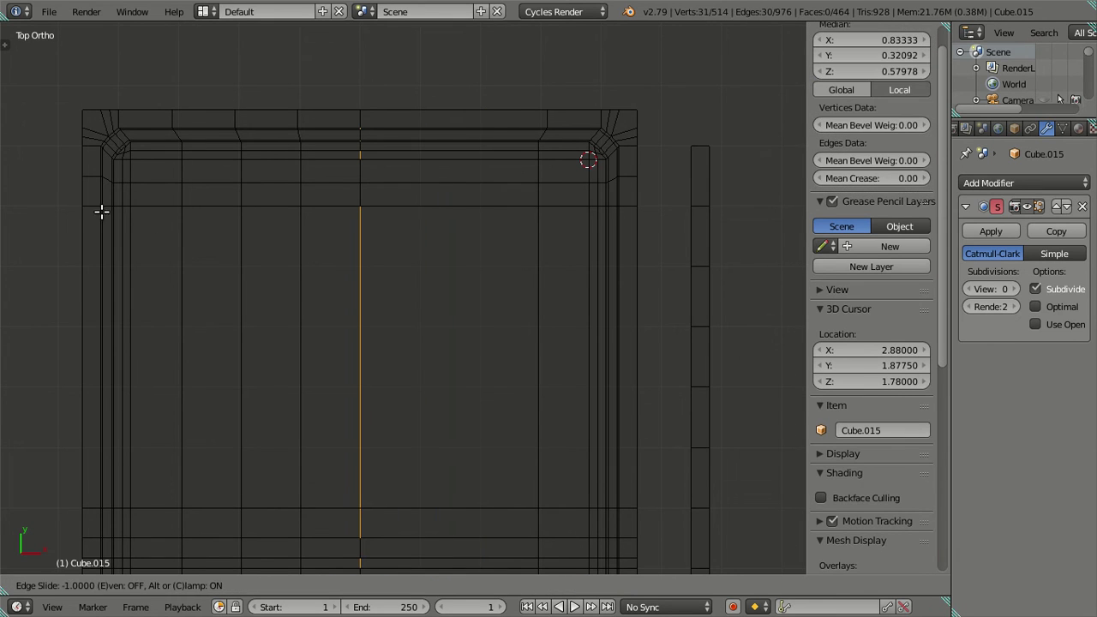
left_click(103, 214)
key("a")
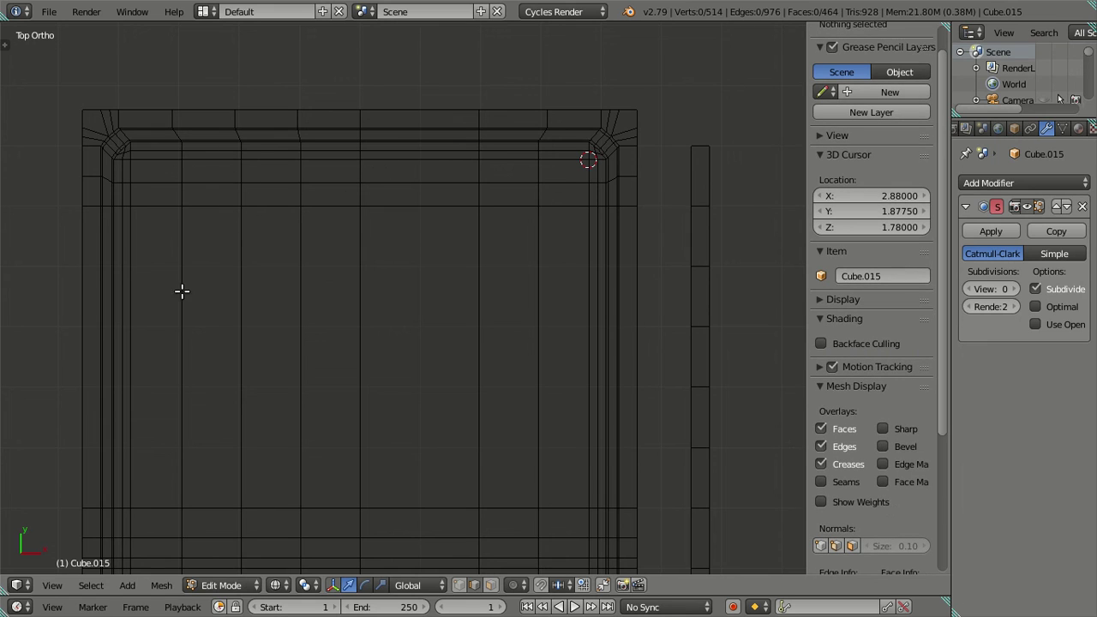
Add a centred vertical edge loop on the drainboard's right side and recentre the view
scroll(245, 177, "up", 1)
scroll(206, 183, "up", 1)
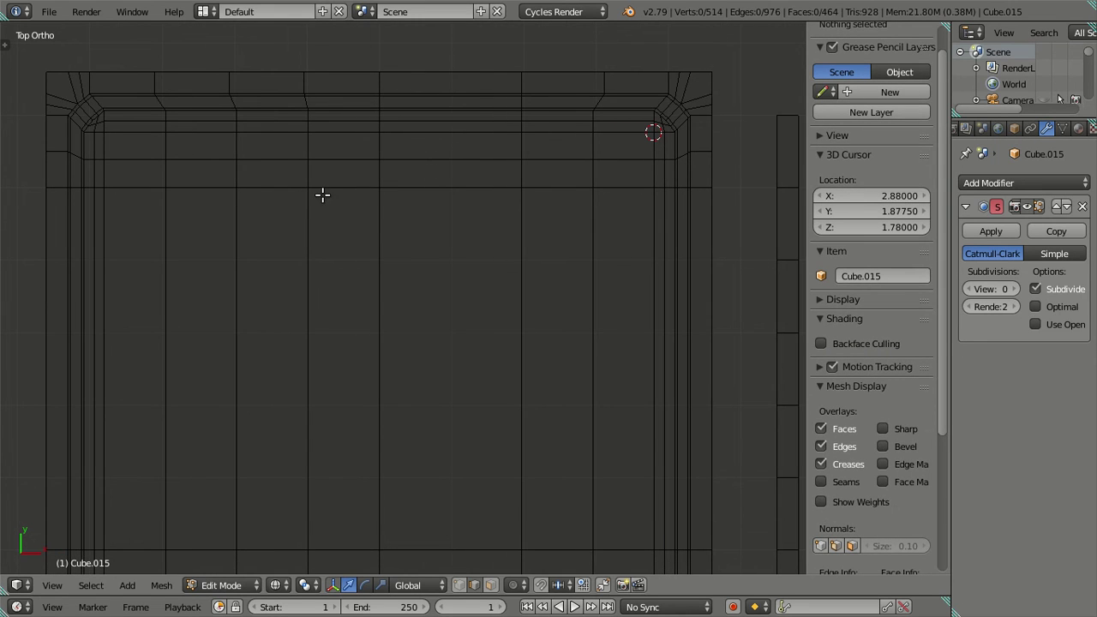
scroll(644, 260, "up", 3)
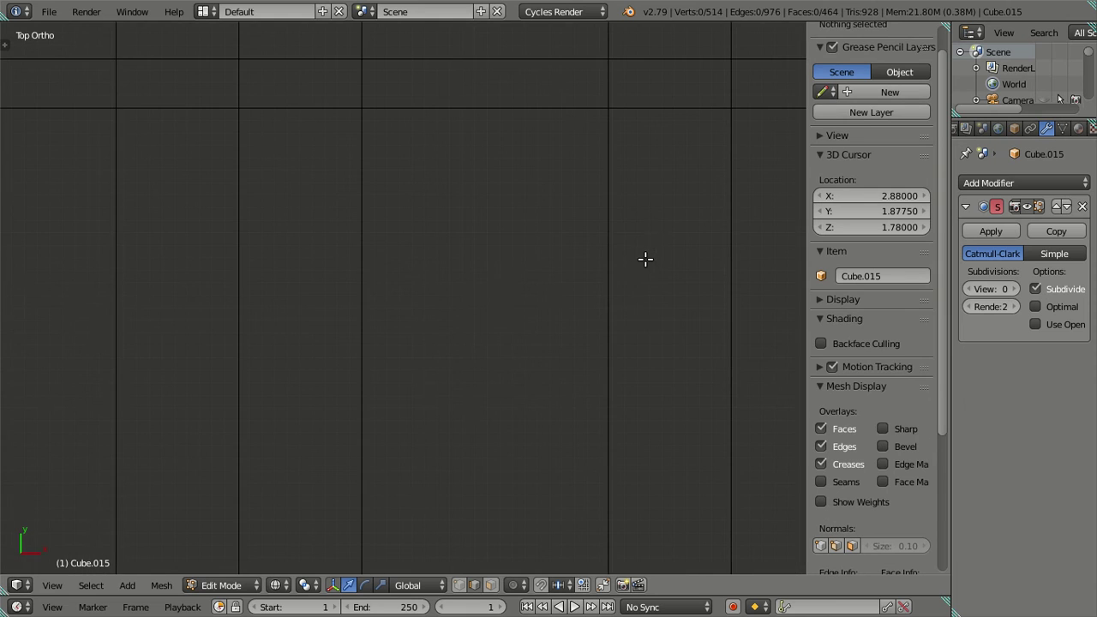
scroll(646, 155, "up", 2)
scroll(552, 320, "down", 3)
scroll(551, 314, "down", 2)
left_click(503, 310, "alt")
key("ctrl+r")
left_click(504, 310)
right_click(504, 310)
key("a")
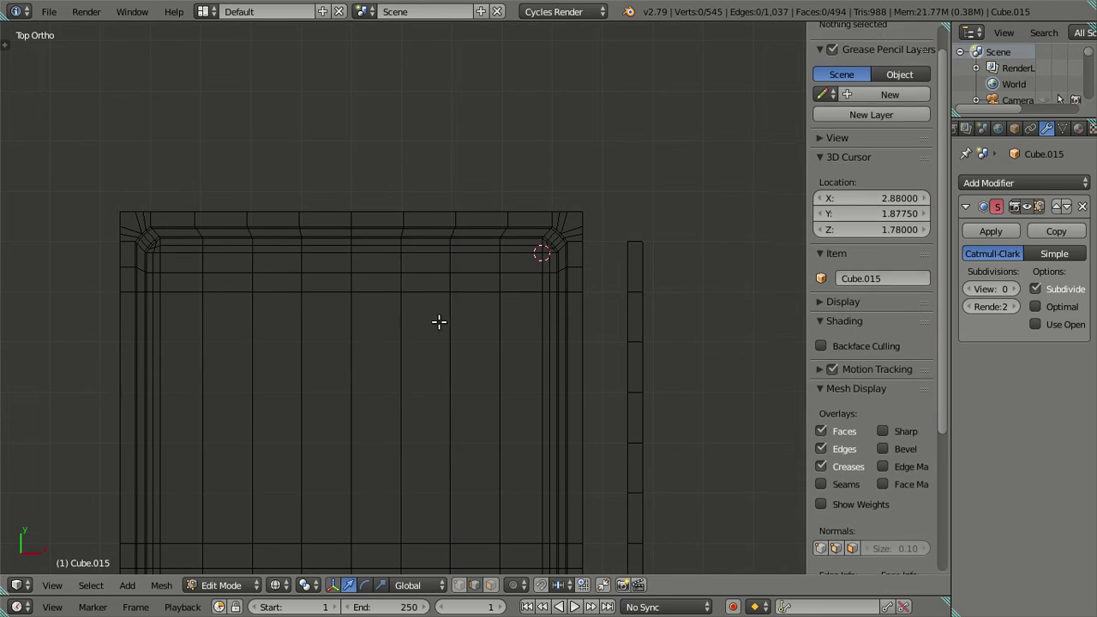
mouse_move(441, 309)
middle_mouse_down("shift")
mouse_move(498, 223)
mouse_move(465, 232)
mouse_move(489, 245)
mouse_move(471, 272)
middle_mouse_up("shift")
scroll(465, 232, "up", 1)
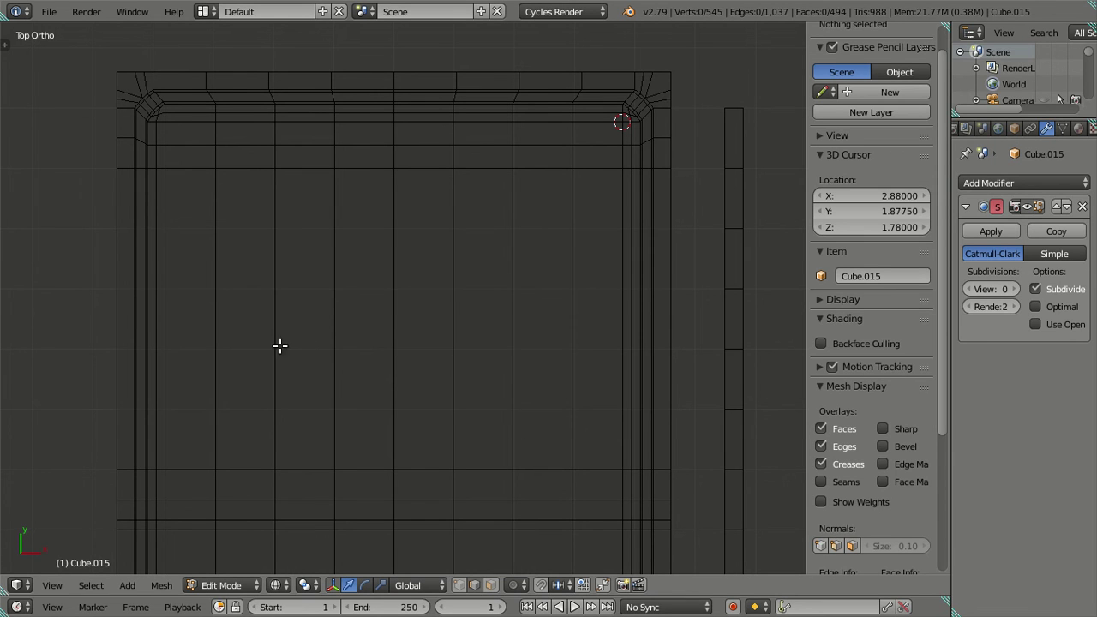
In solid view, extrude the first drainboard face column and scale it to 0.5 along X
key("z")
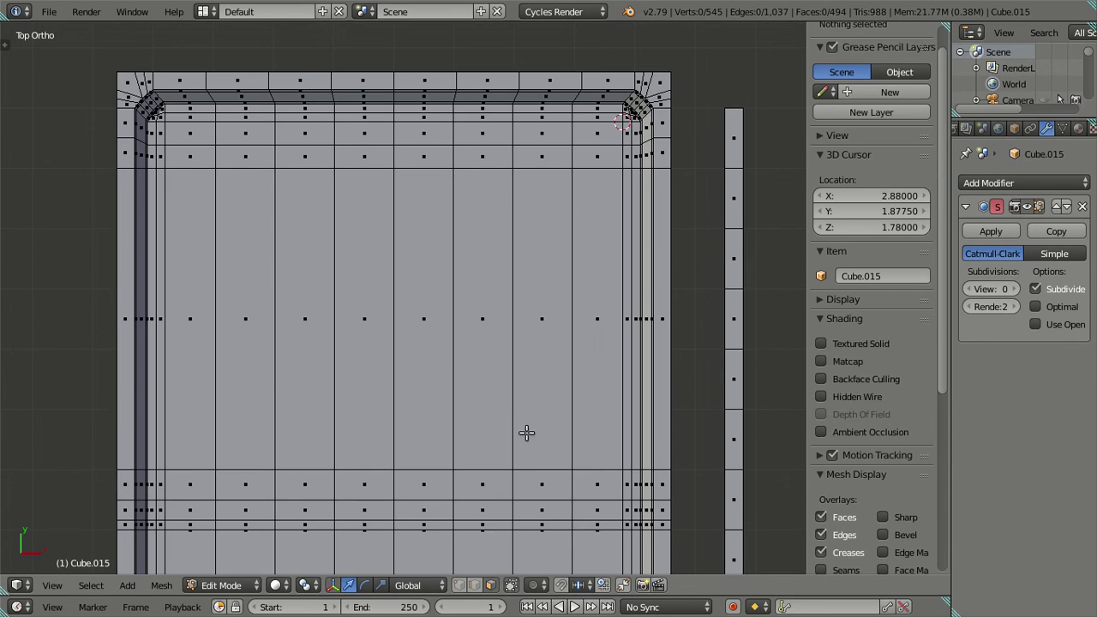
right_click(520, 420)
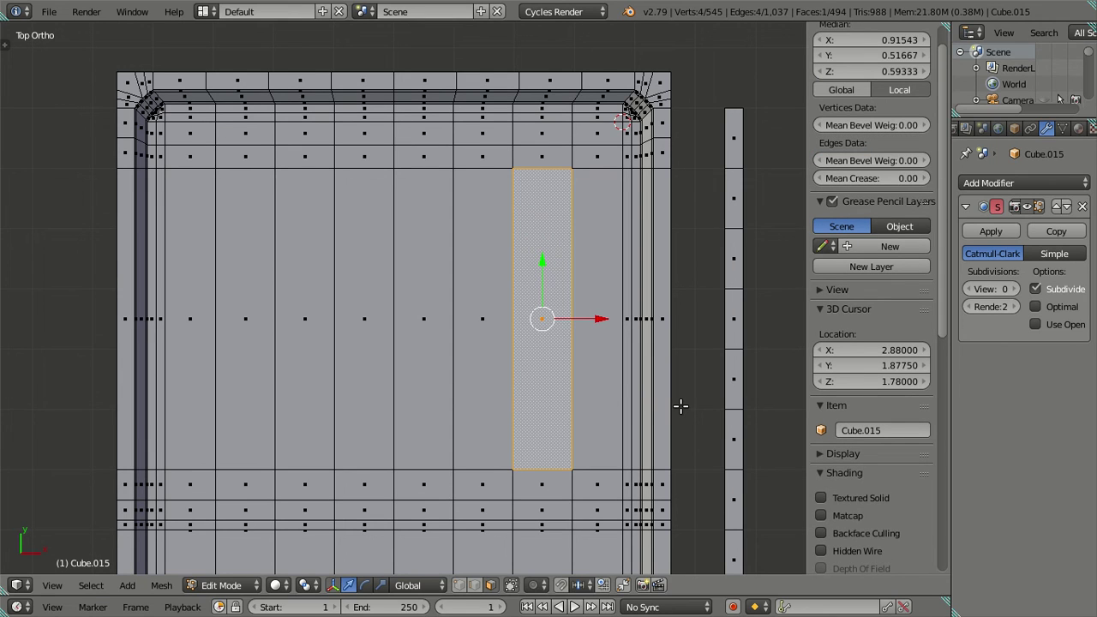
key("e")
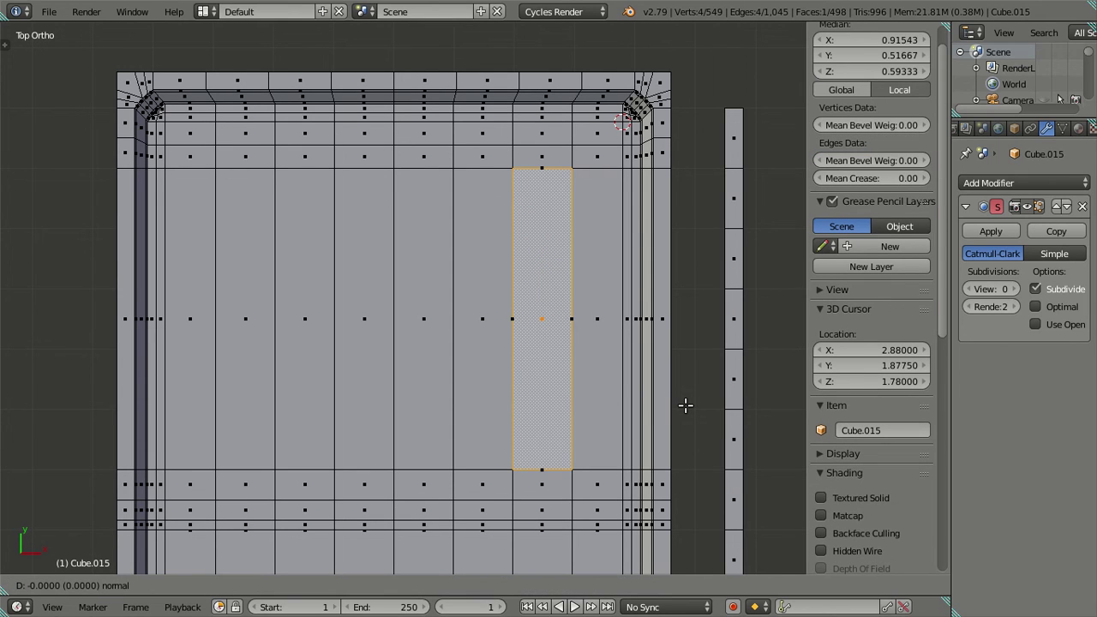
key("s")
key("x")
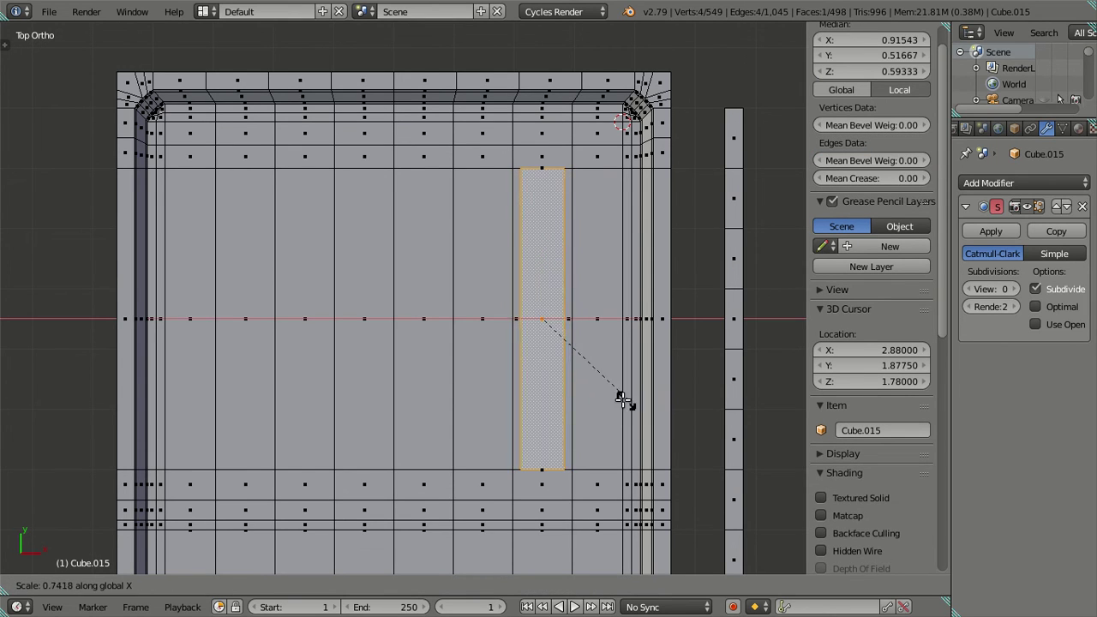
type(".5")
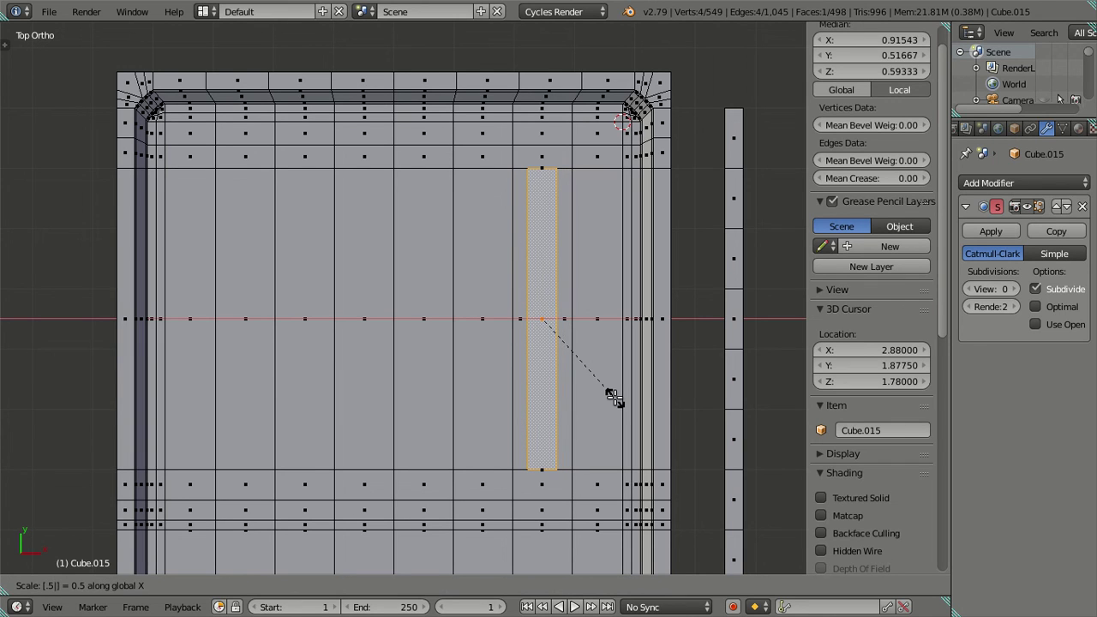
key("Return")
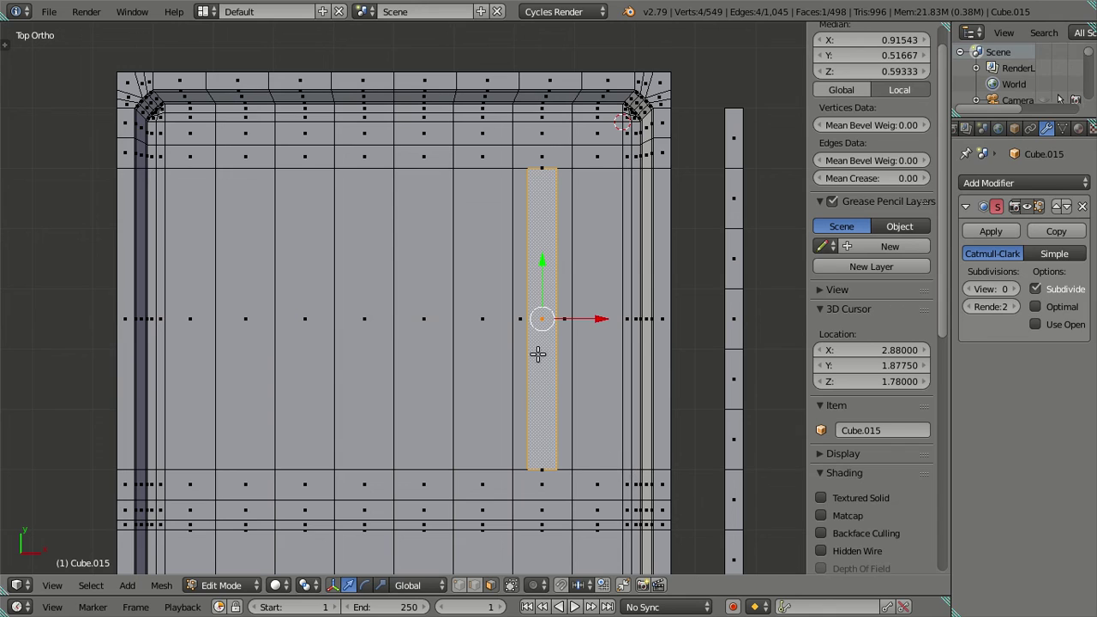
Inset the second face column as a 0.5-width X strip, redoing the extrusion after undos
right_click(484, 347)
type("es.5")
key("Return")
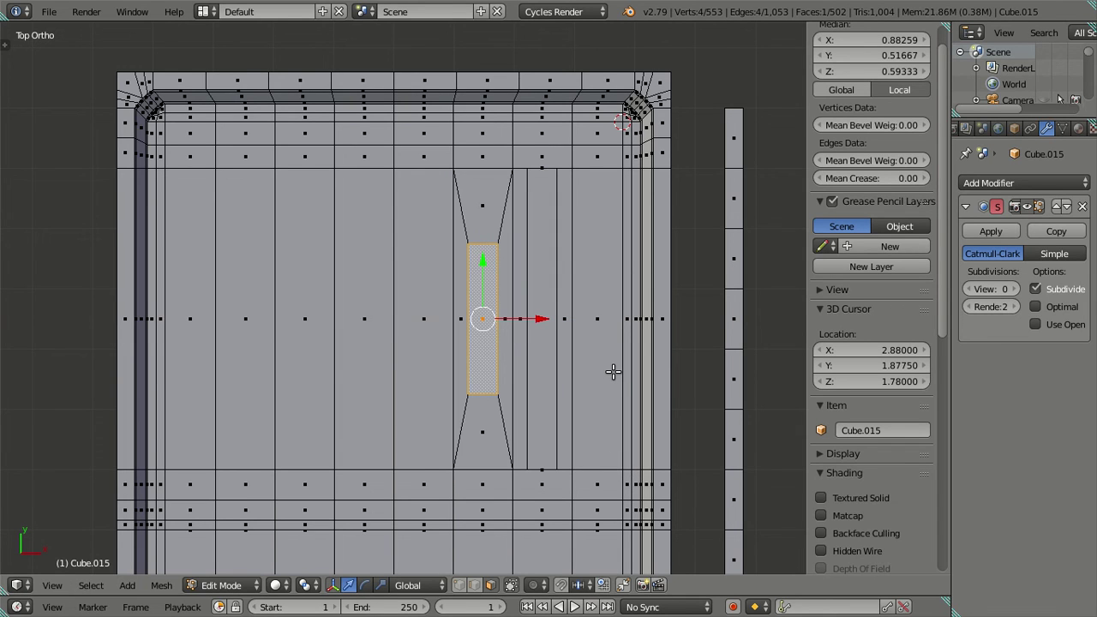
key("ctrl+z")
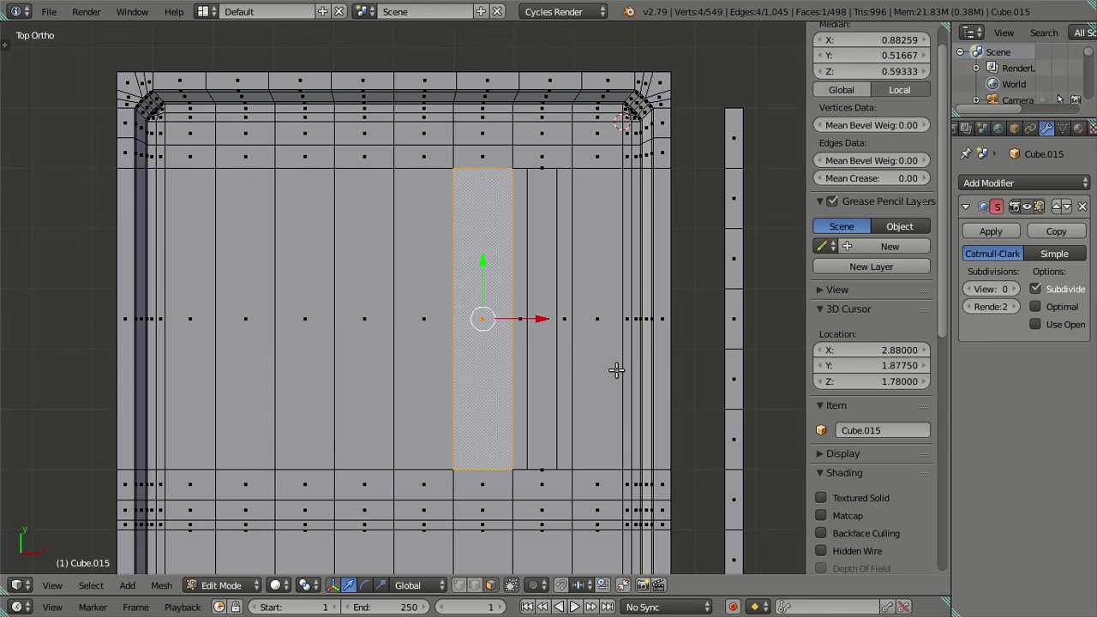
type("sx.5")
key("Return")
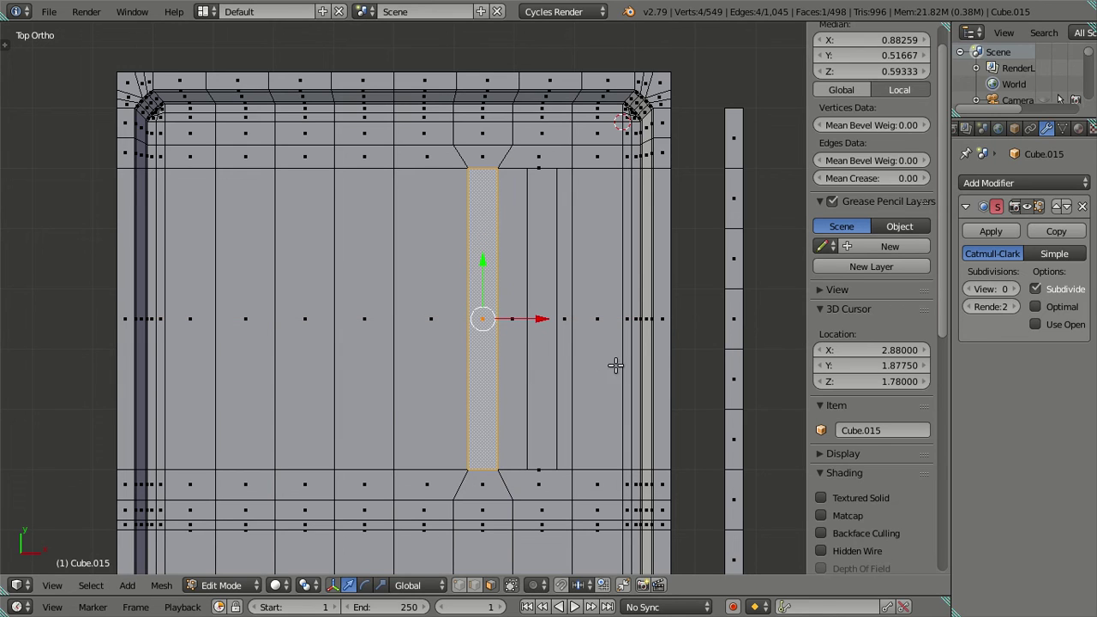
key("ctrl+z")
key("e")
key("s")
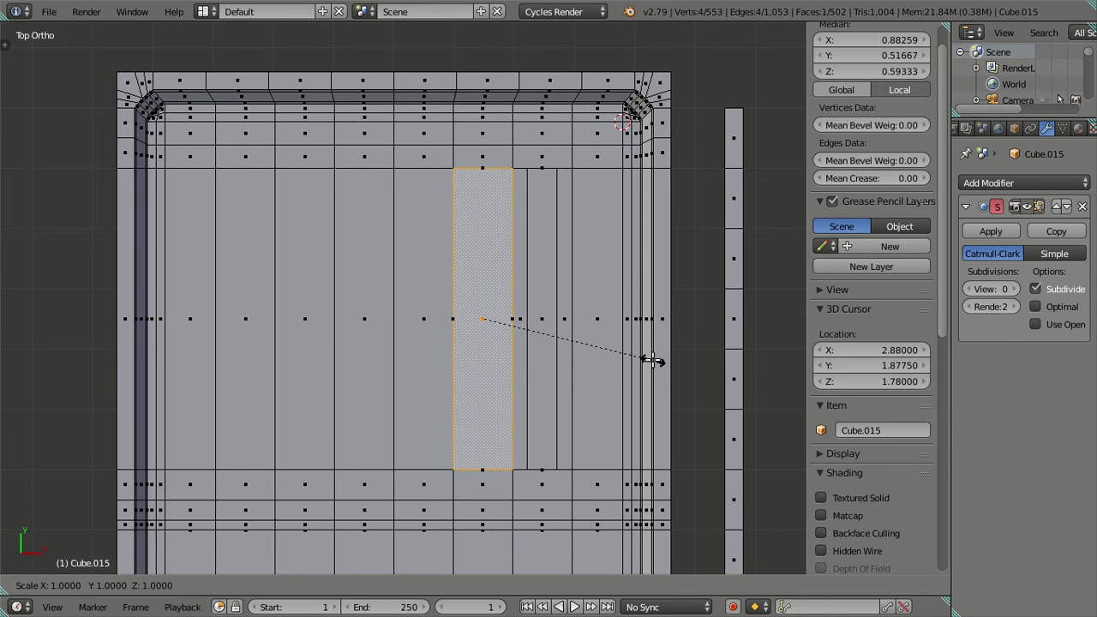
key("x")
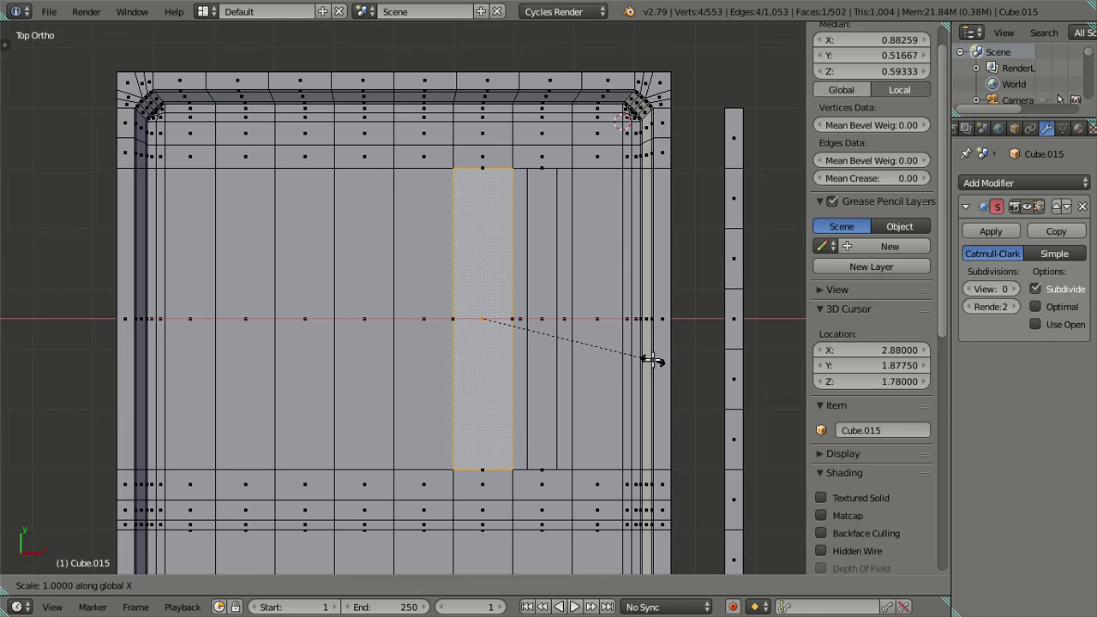
type(".")
type("5")
key("Return")
Extrude and scale the remaining four face columns to 0.5 along X
right_click(433, 325)
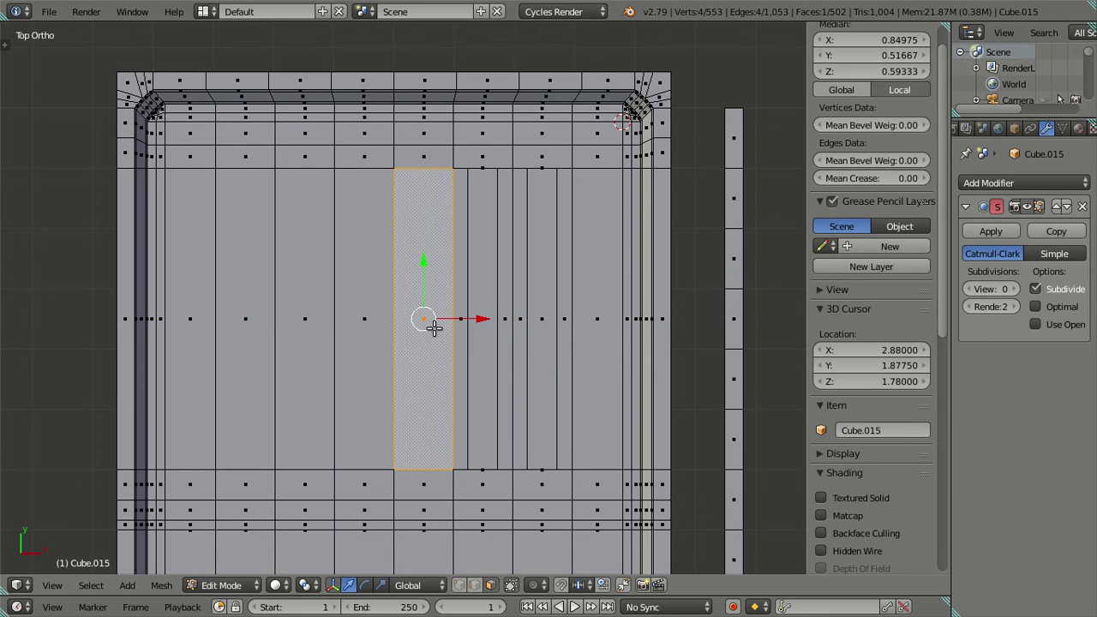
type("esx.")
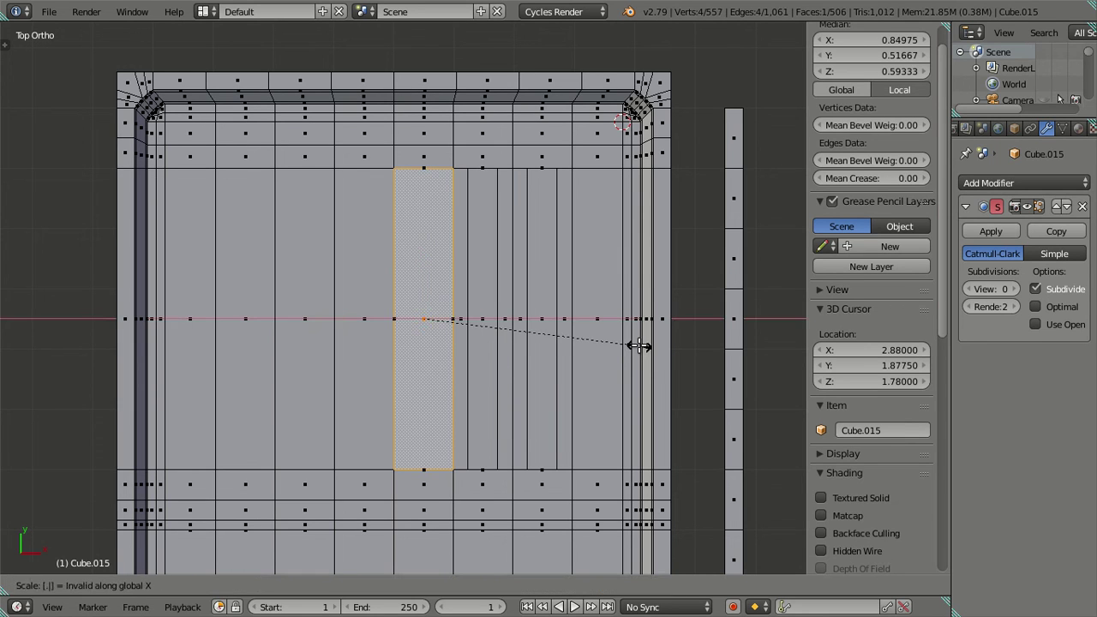
type("5")
key("Return")
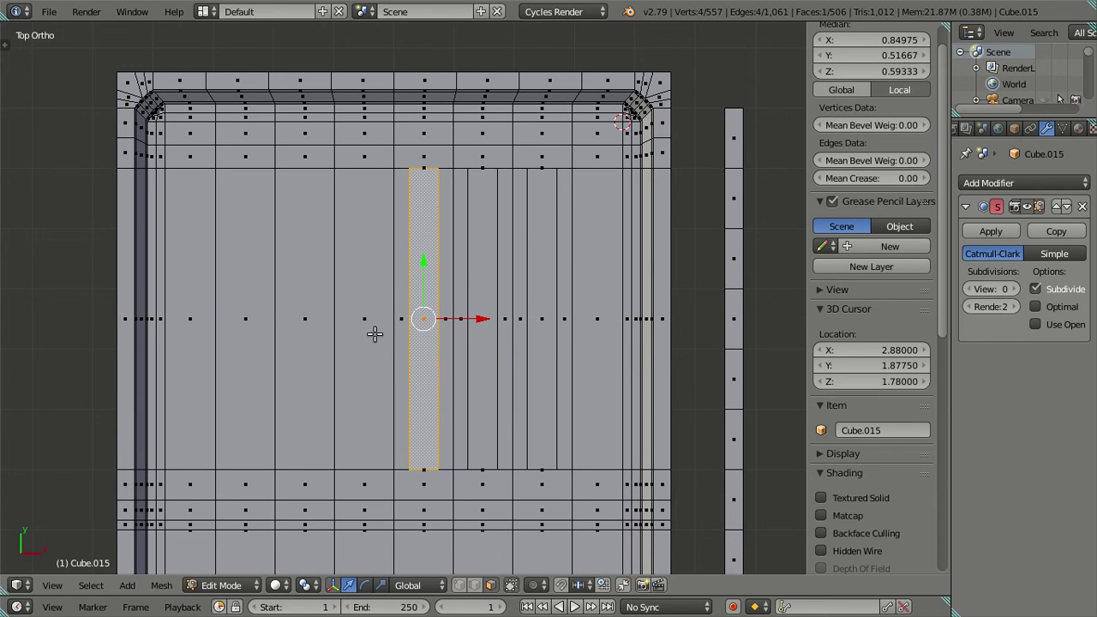
right_click(373, 332)
type("esx.")
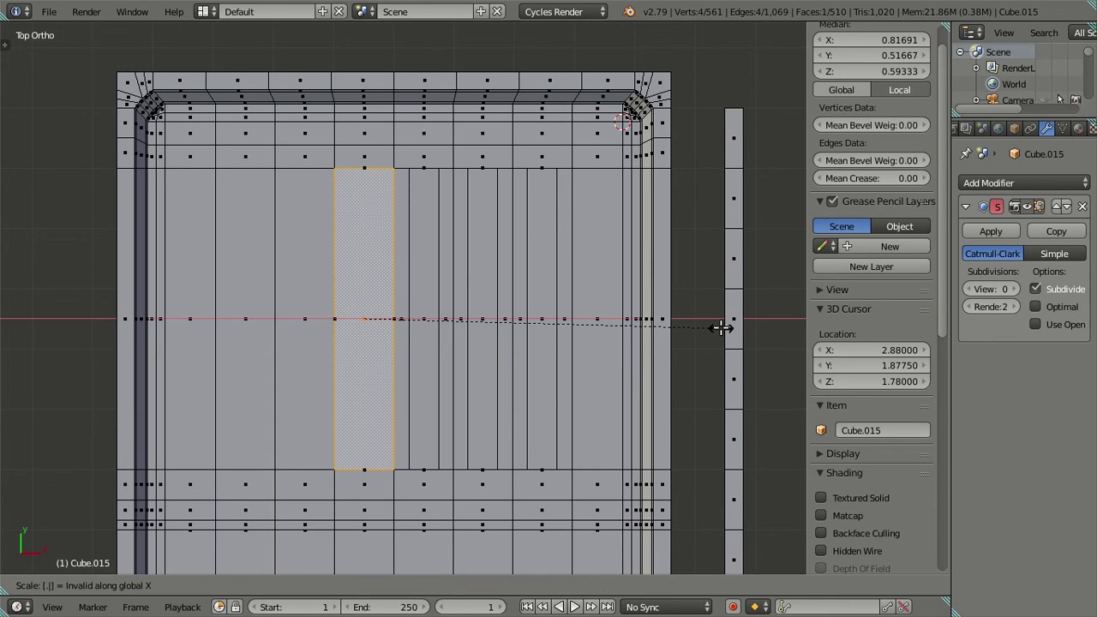
type("5")
key("Return")
right_click(295, 311)
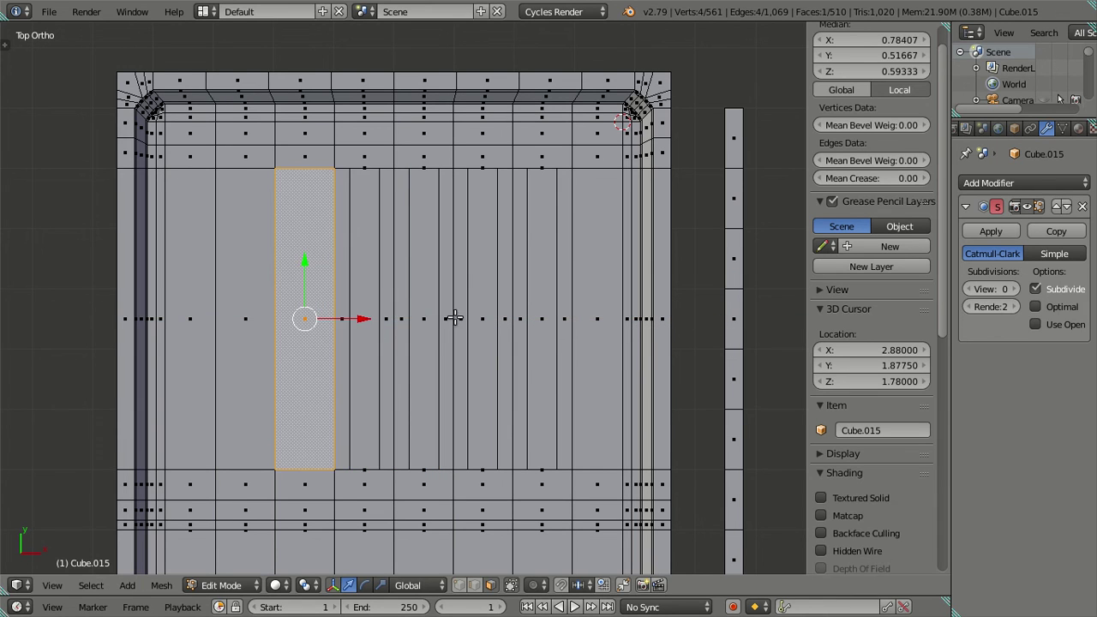
type("esx.")
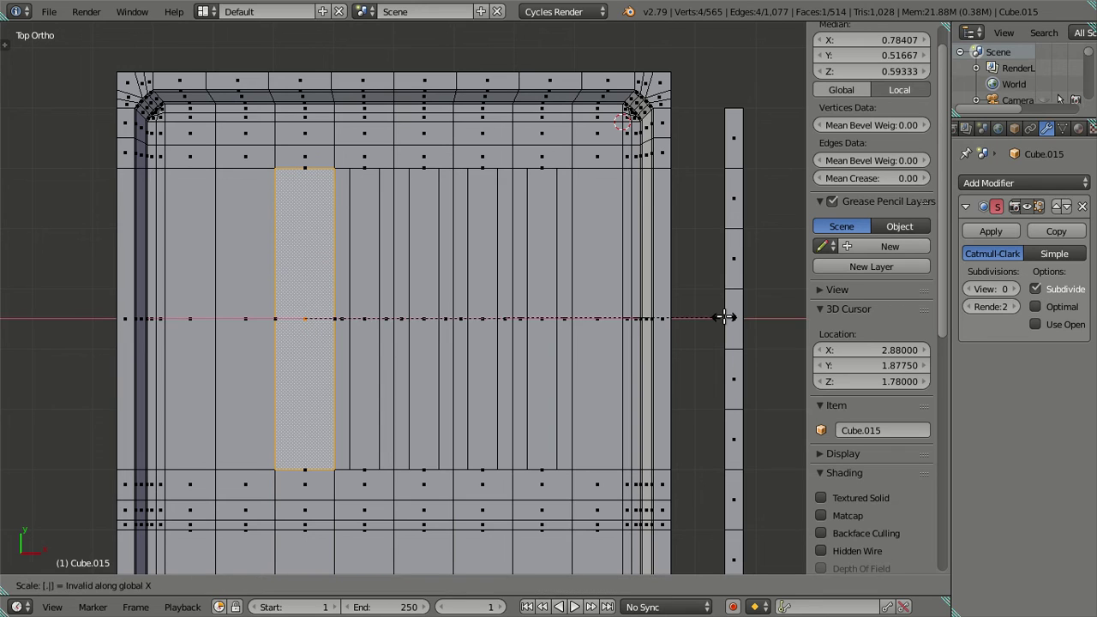
type("5")
key("Return")
right_click(259, 306)
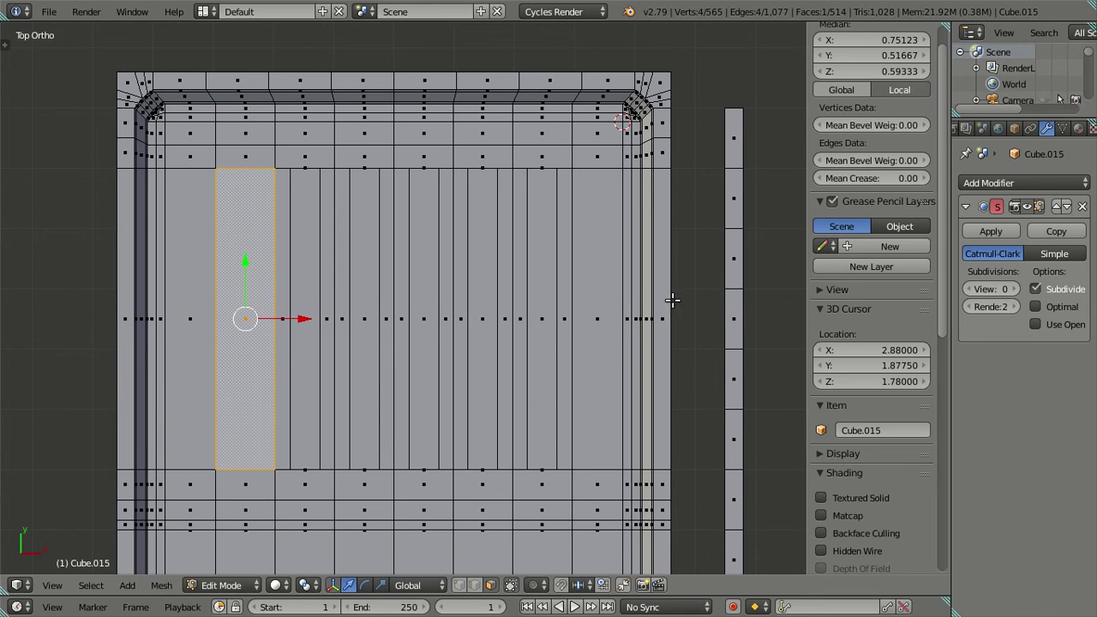
type("esx.5")
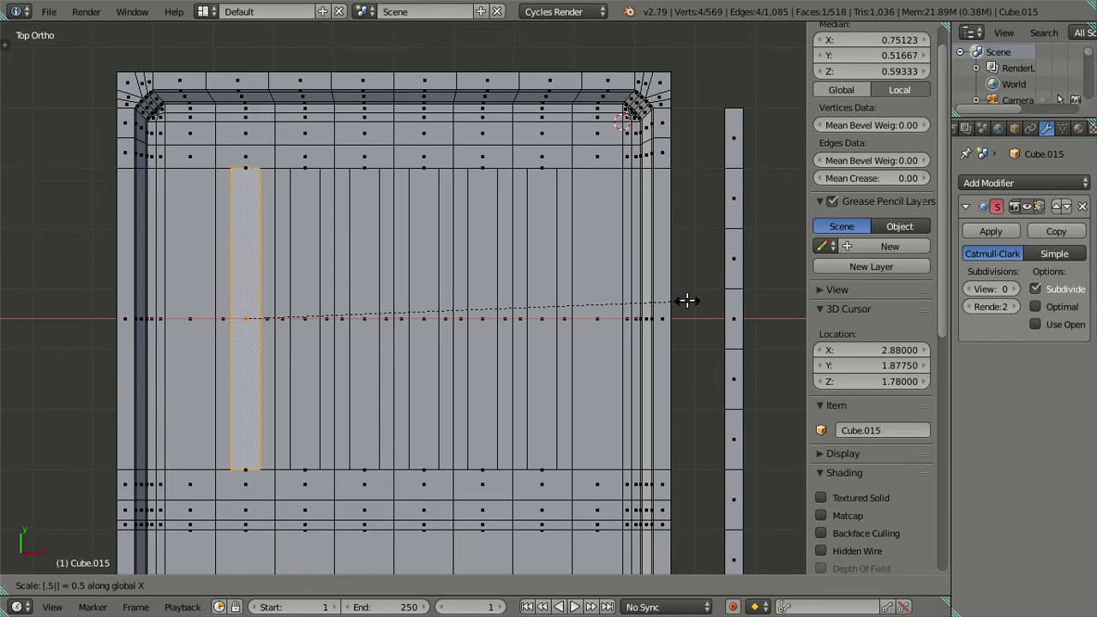
key("Return")
Select all six narrow drainboard strips and switch to wireframe
key("a")
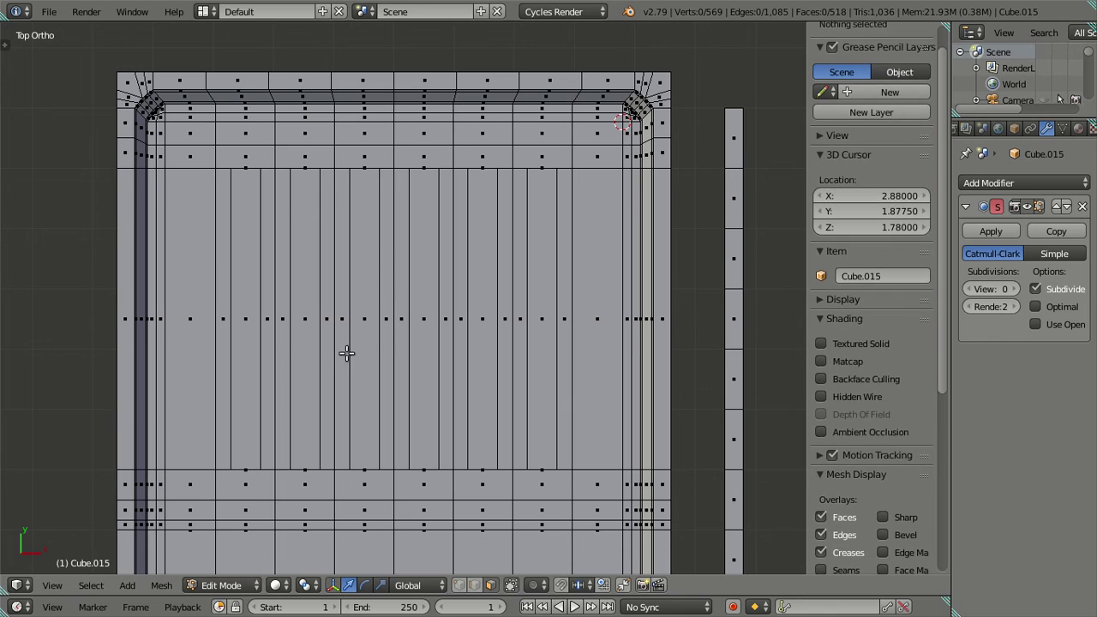
right_click(238, 318)
right_click(304, 318, "shift")
right_click(365, 317, "shift")
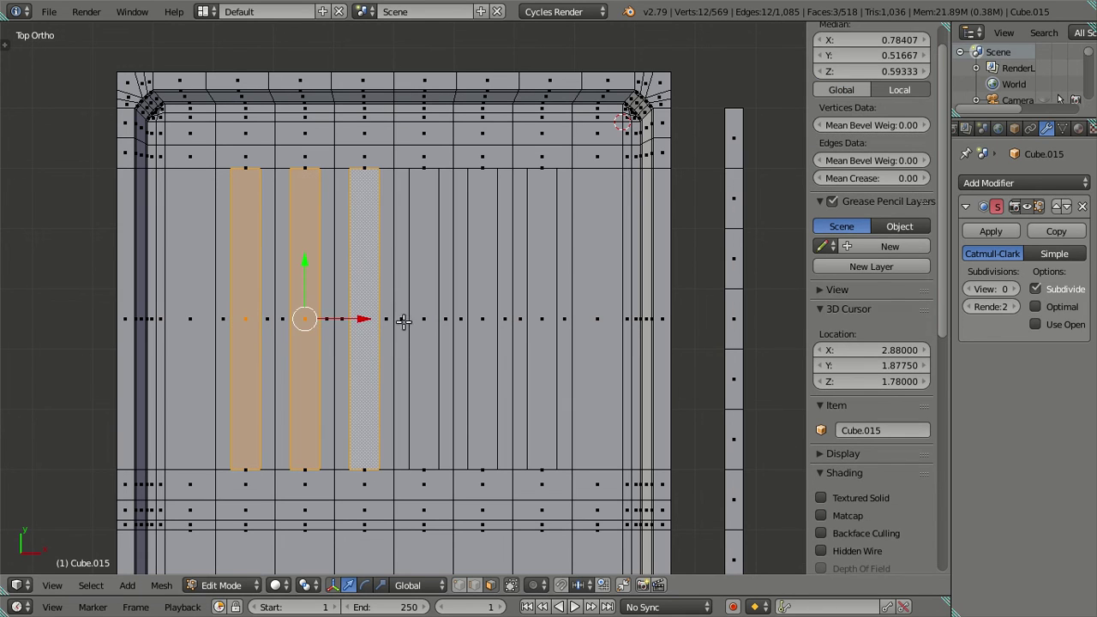
right_click(428, 321, "shift")
right_click(475, 323, "shift")
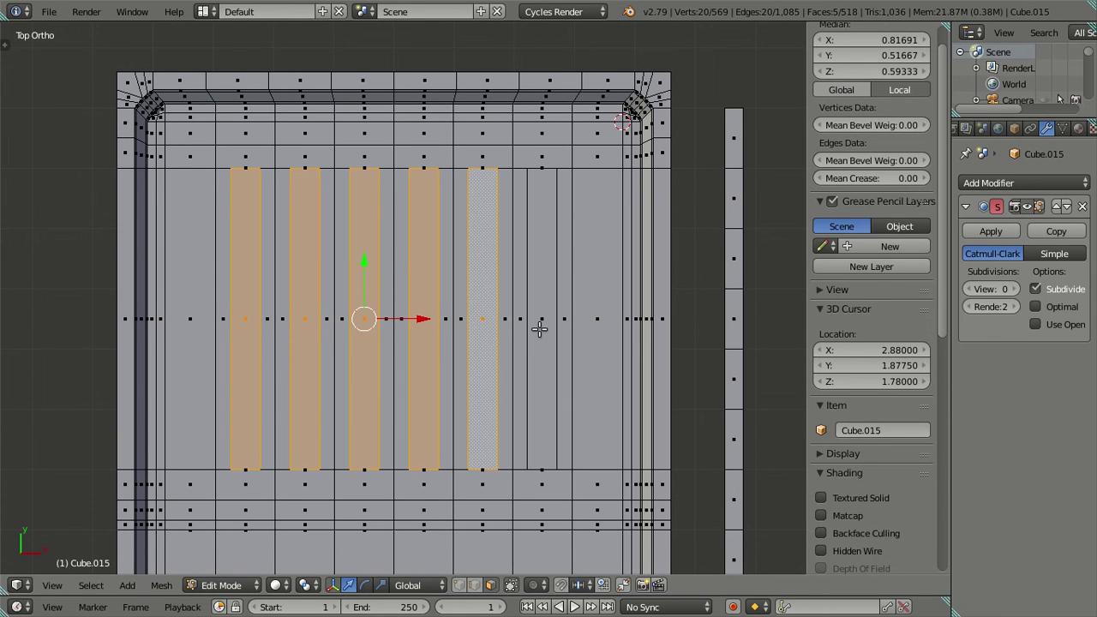
right_click(538, 329, "shift")
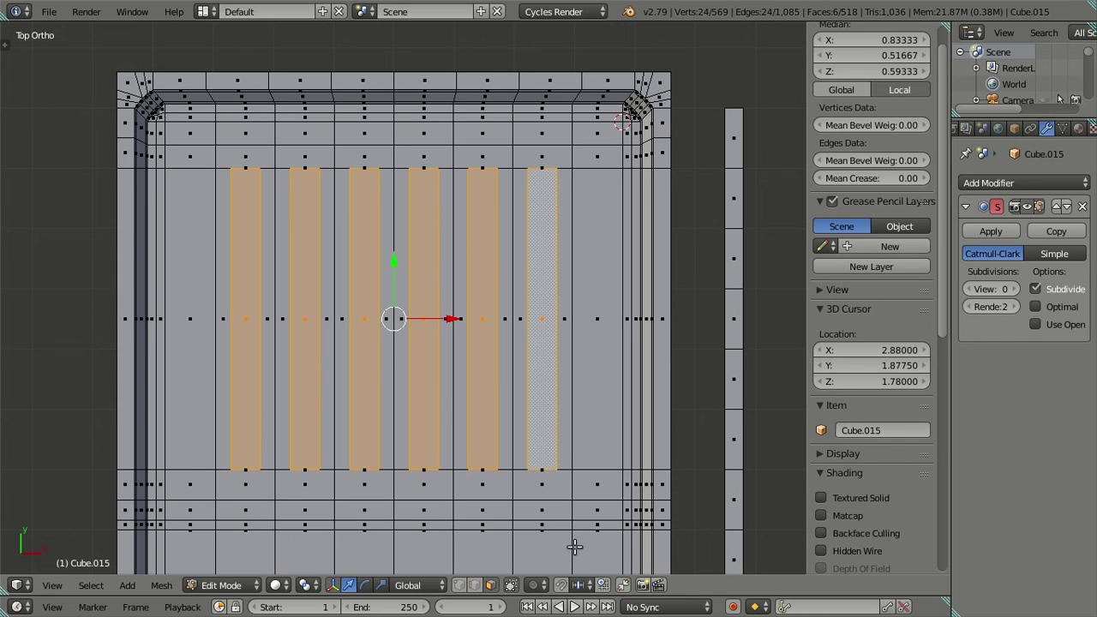
scroll(574, 544, "up", 3)
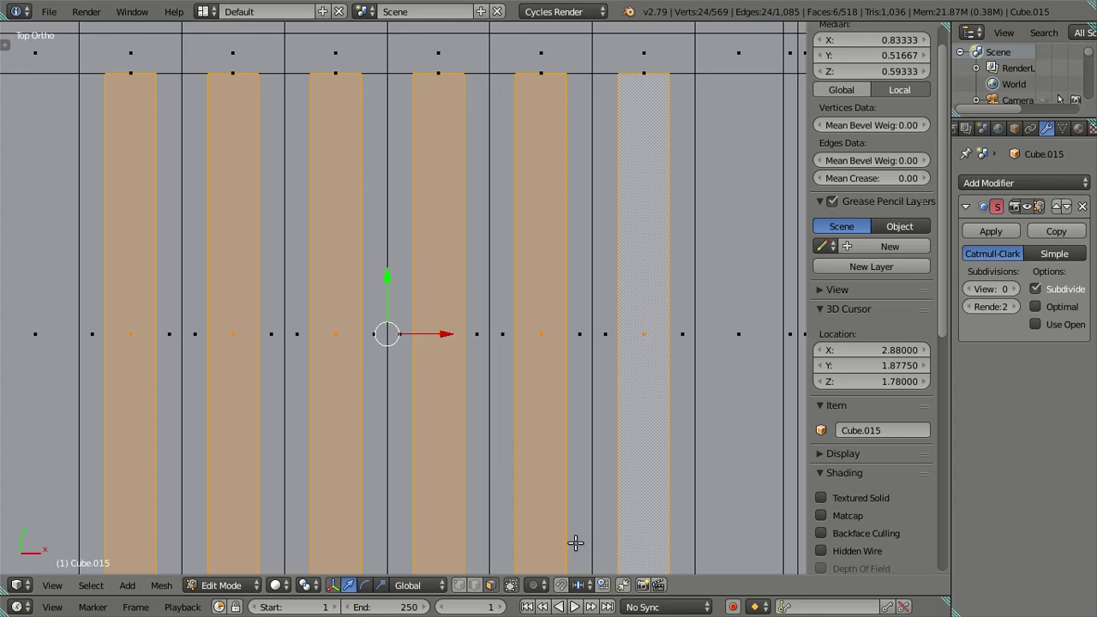
scroll(575, 543, "down", 3, "shift")
scroll(482, 540, "down", 1, "ctrl")
scroll(519, 335, "up", 1)
key("z")
scroll(477, 409, "up", 5)
scroll(501, 437, "up", 3, "shift")
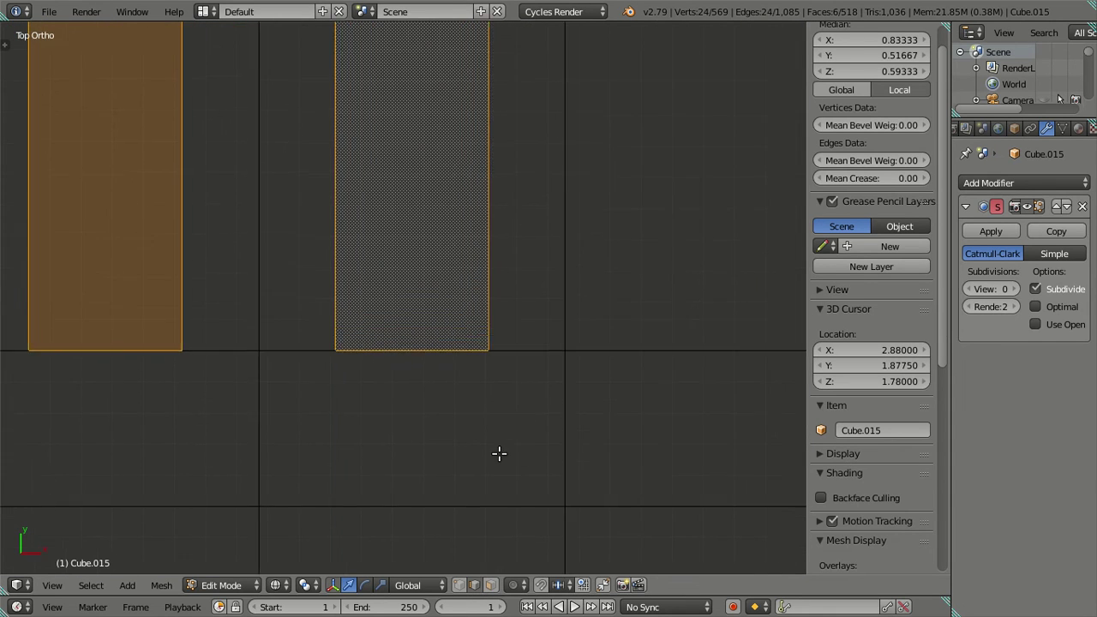
scroll(493, 459, "down", 2, "ctrl")
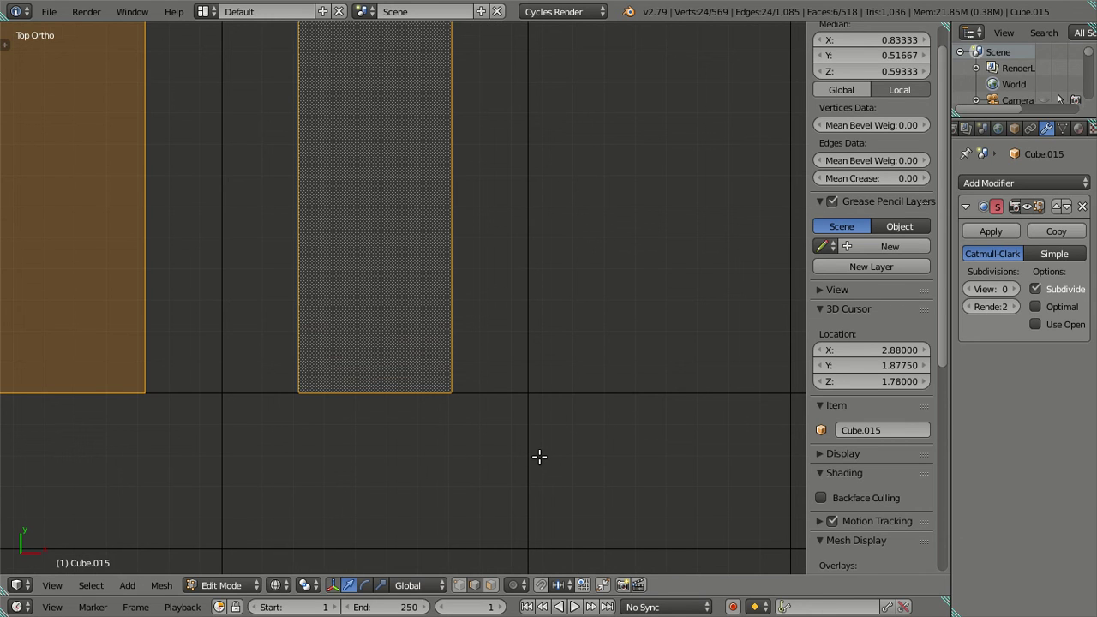
Scale the selected strips to 0.9 along Y, then deselect and return to solid shading
key("s")
key("y")
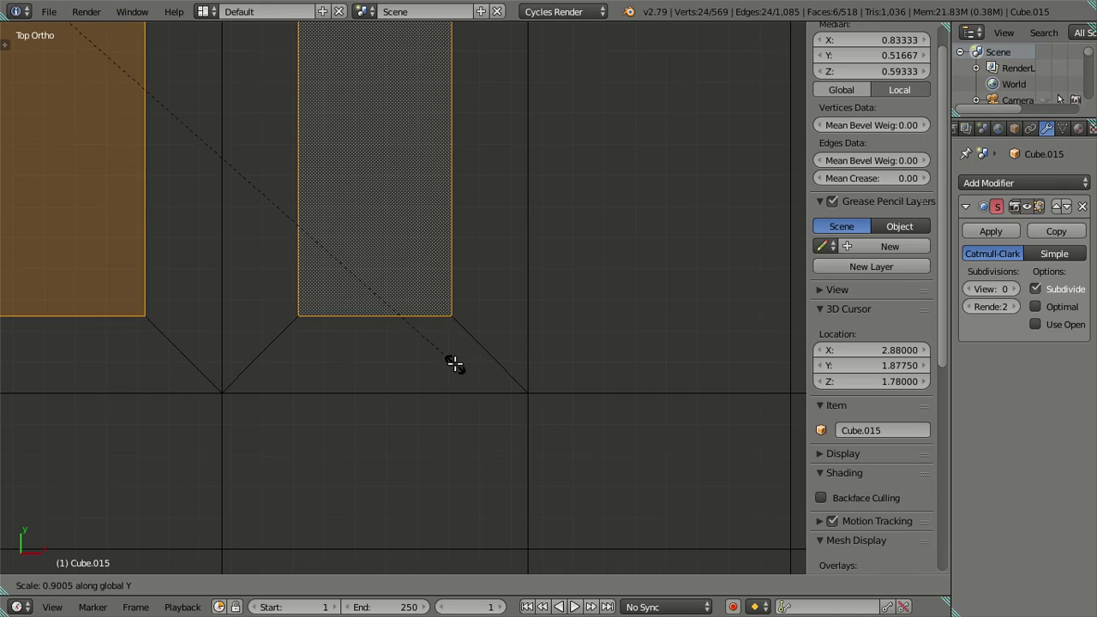
type(".9")
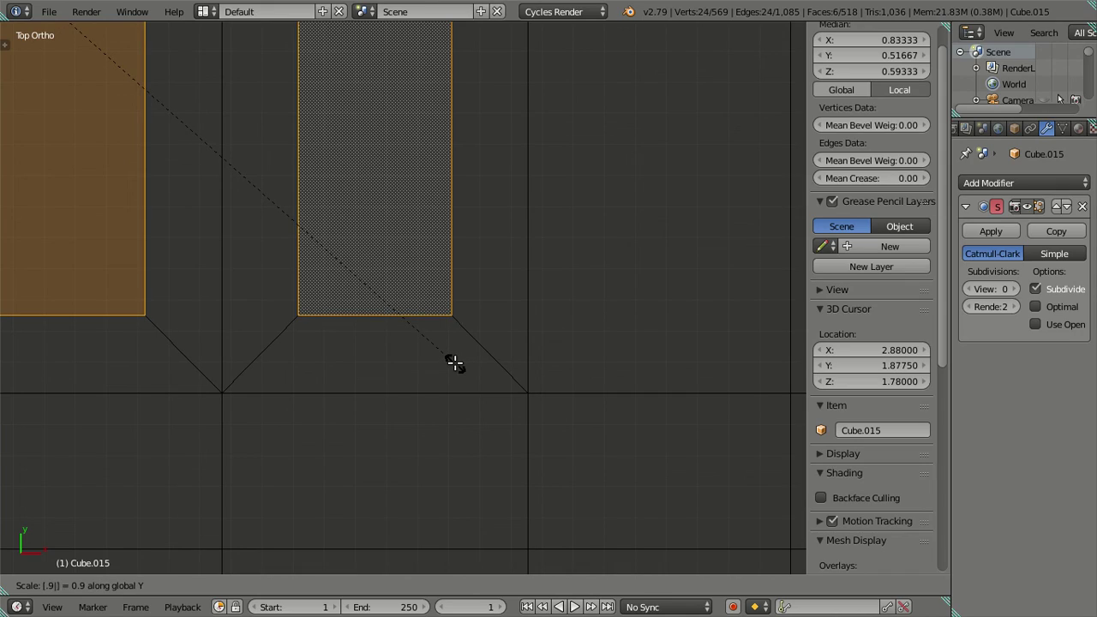
key("Return")
scroll(455, 363, "down", 8)
key("a")
key("z")
In a tilted view, select a tray rim edge and inspect its Z height value
mouse_move(353, 366)
middle_mouse_down()
mouse_move(467, 308)
mouse_move(375, 272)
middle_mouse_up()
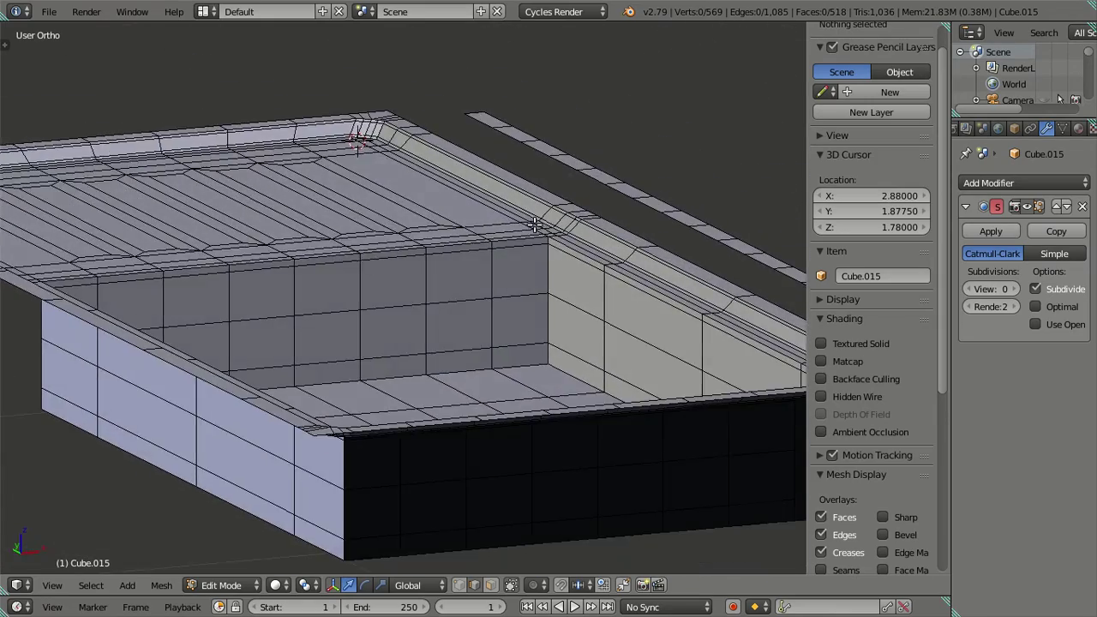
scroll(514, 257, "up", 3)
scroll(414, 343, "up", 2)
scroll(416, 335, "up", 2)
left_click(450, 298)
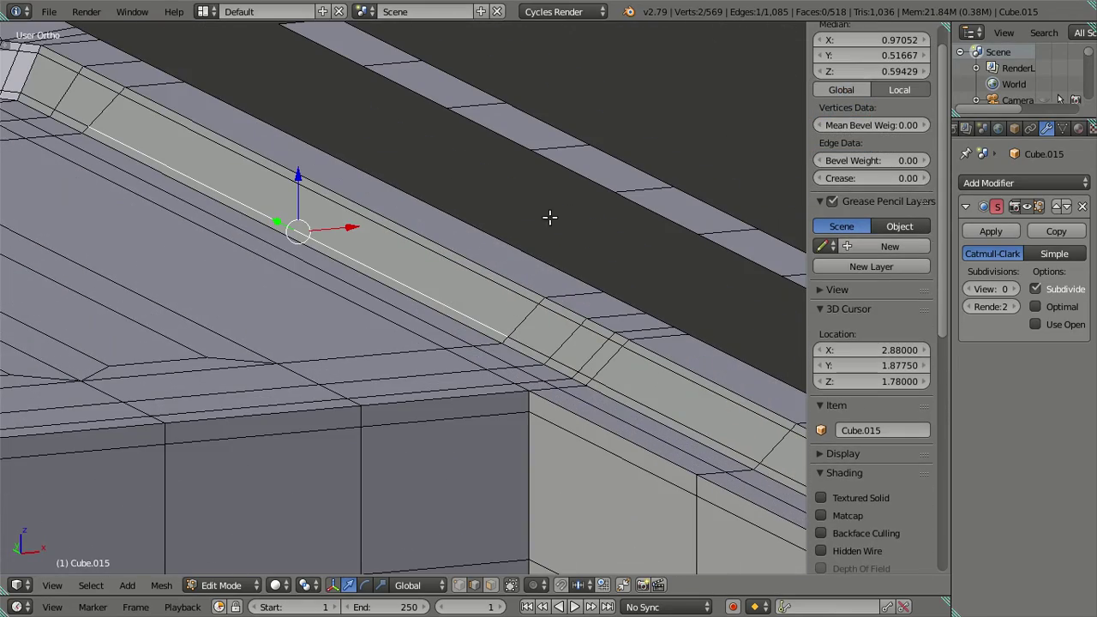
left_click(865, 71)
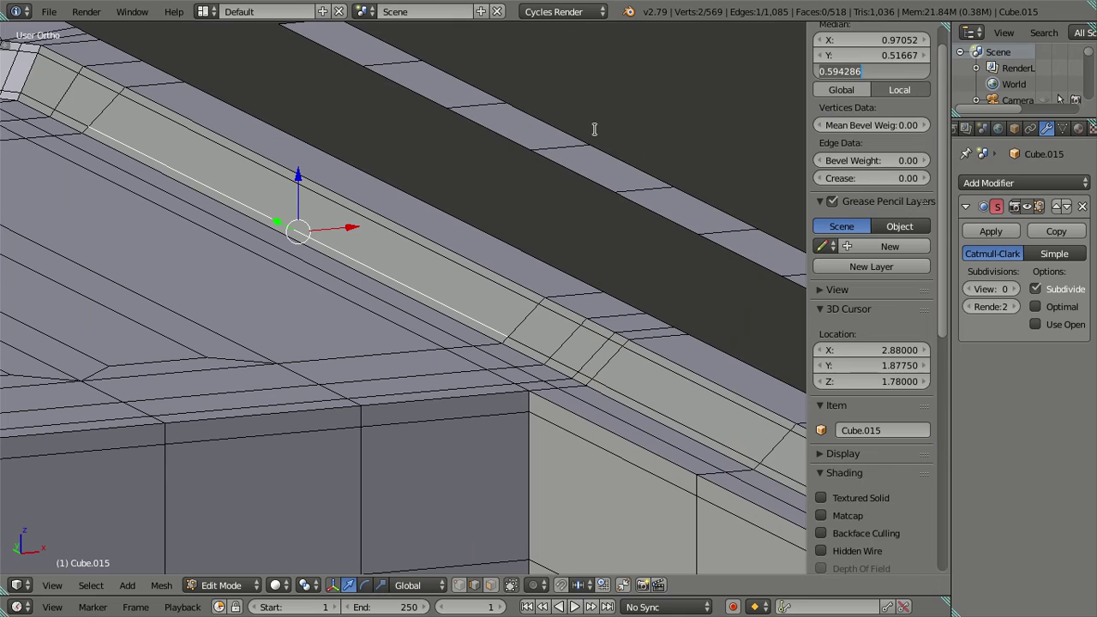
key("Escape")
key("a")
scroll(286, 289, "down", 3)
scroll(440, 247, "down", 1)
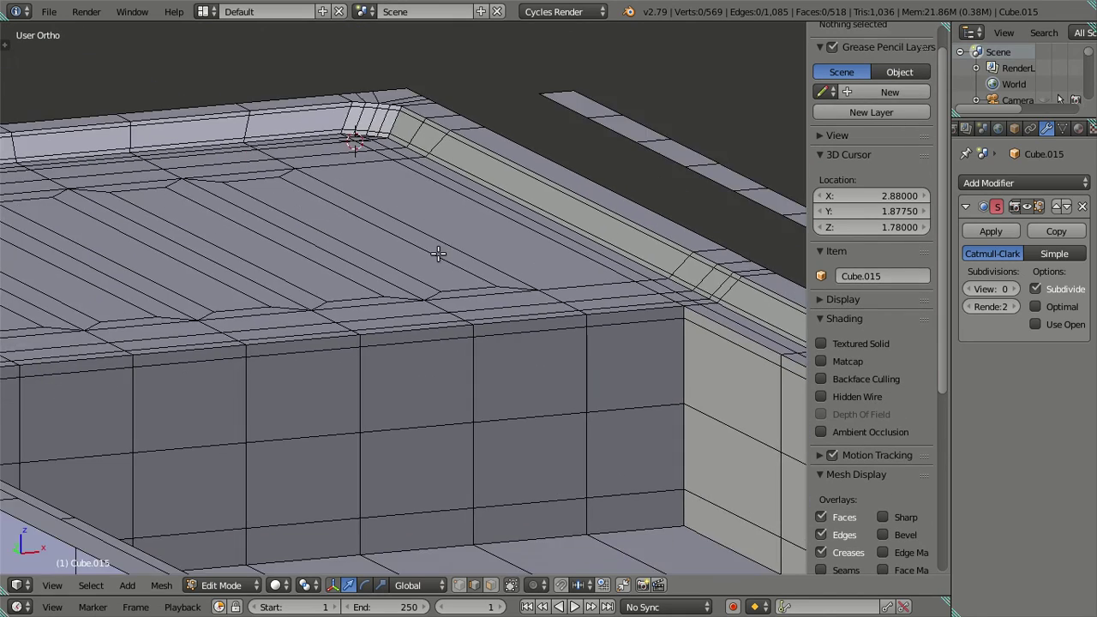
scroll(404, 269, "down", 1)
scroll(405, 269, "up", 2)
In face mode, select the six drainboard strip faces and extrude them in place
left_click(490, 584)
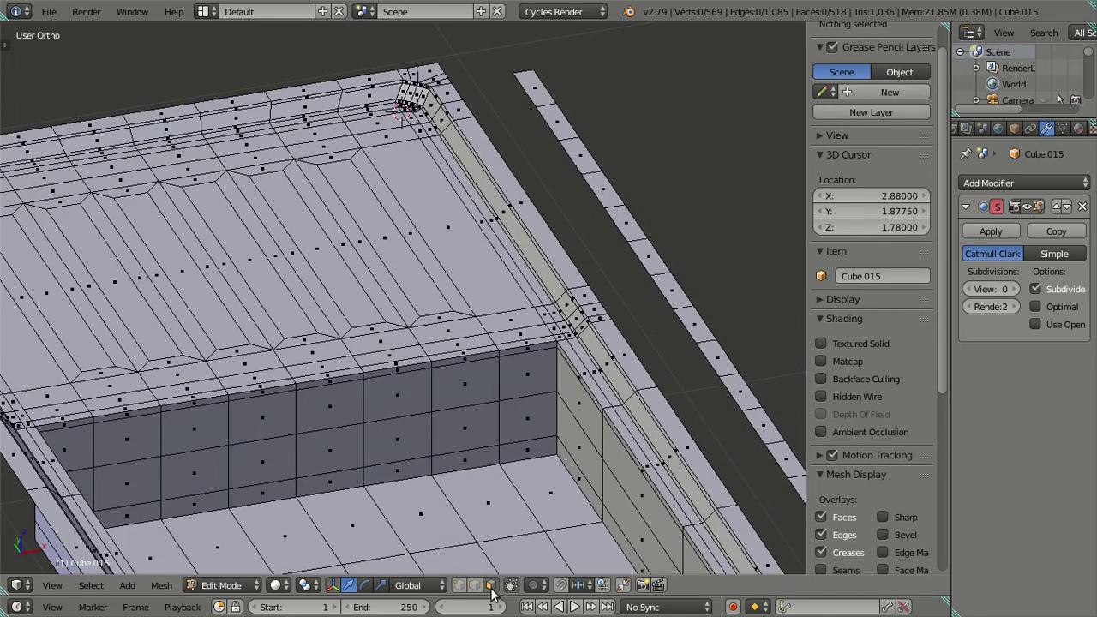
scroll(437, 291, "up", 1)
left_click(453, 254)
left_click(386, 263, "shift")
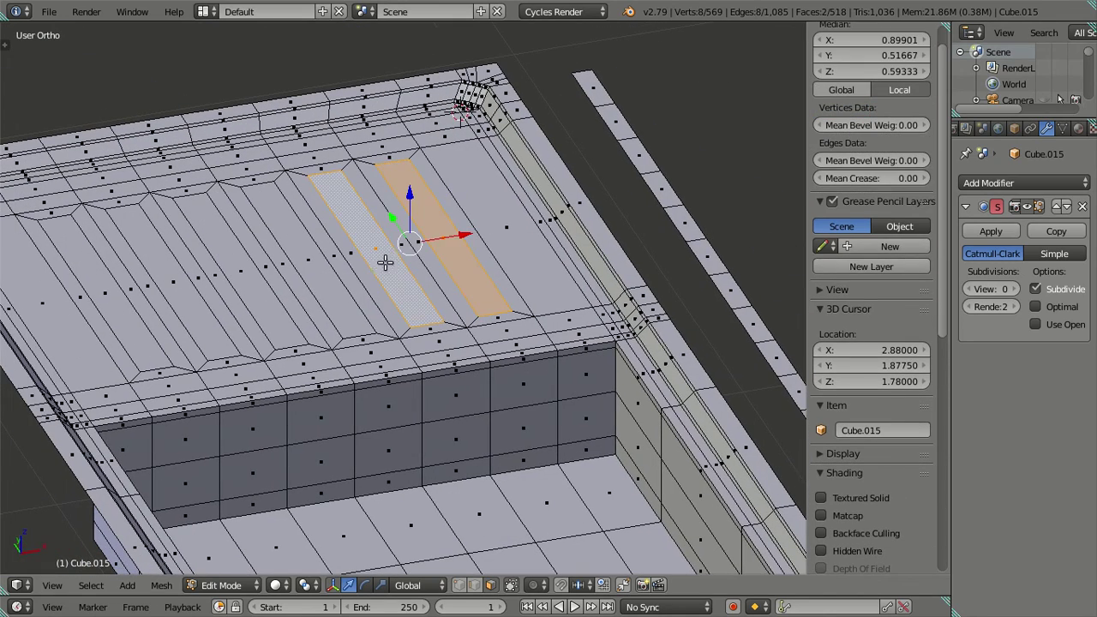
left_click(309, 261, "shift")
left_click(255, 268, "shift")
left_click(161, 285, "shift")
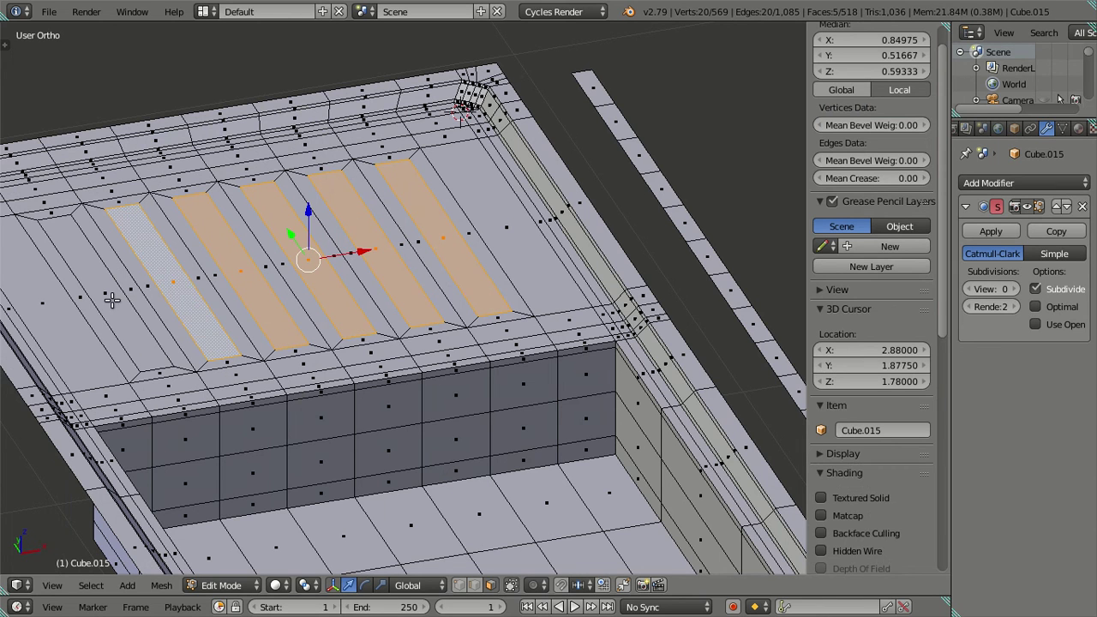
left_click(112, 300, "shift")
key("e")
key("Escape")
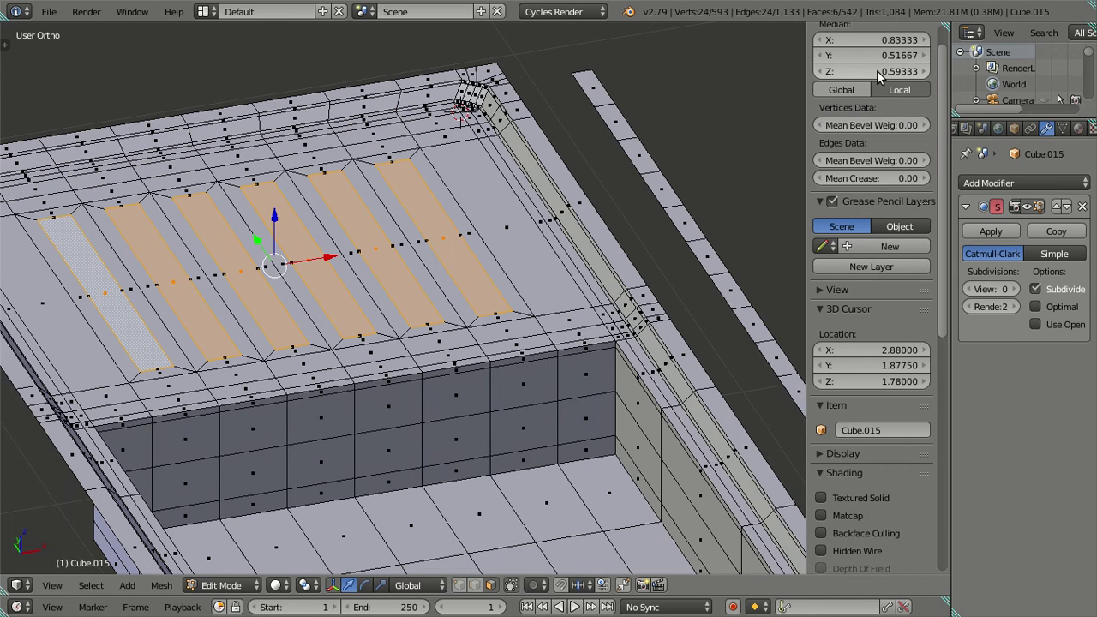
key("a")
scroll(597, 333, "up", 3)
In Object Mode, apply subdivision level 2 with Ctrl+2, inspect the front, then resume editing
key("Tab")
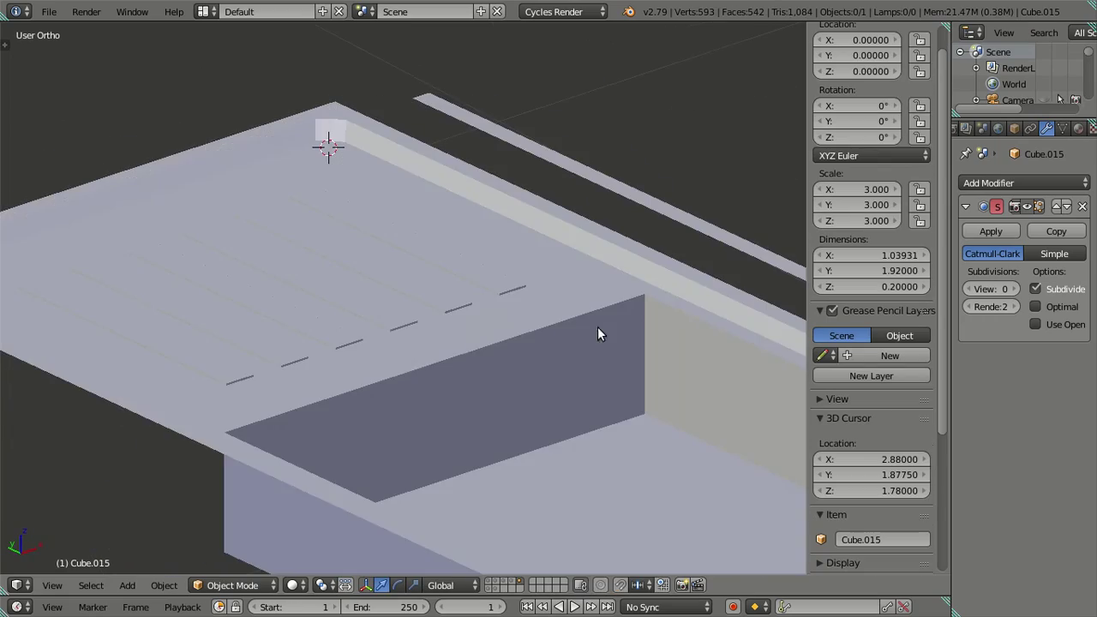
scroll(597, 326, "up", 2)
key("ctrl+2")
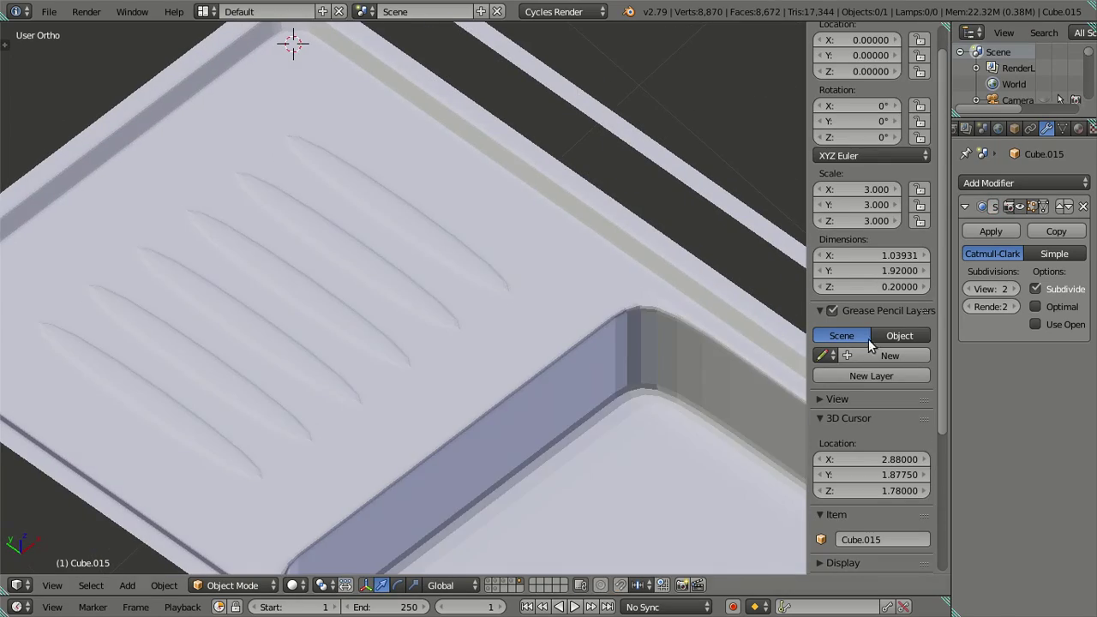
scroll(521, 398, "down", 2)
mouse_move(521, 398)
middle_mouse_down()
mouse_move(454, 307)
mouse_move(458, 264)
mouse_move(430, 272)
middle_mouse_up()
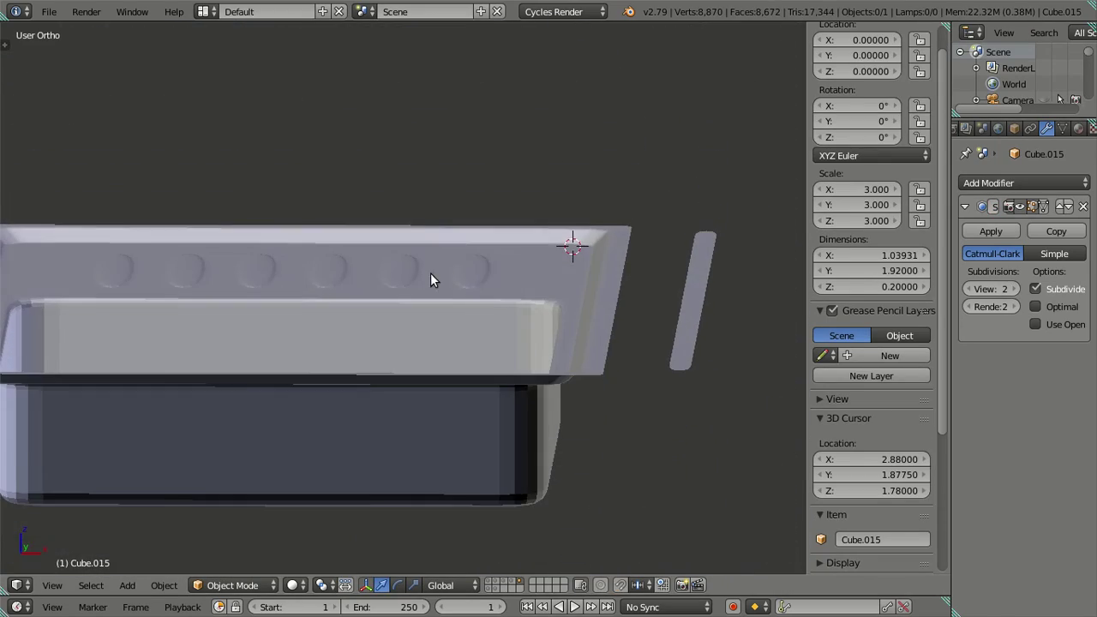
key("Tab")
scroll(382, 311, "up", 2)
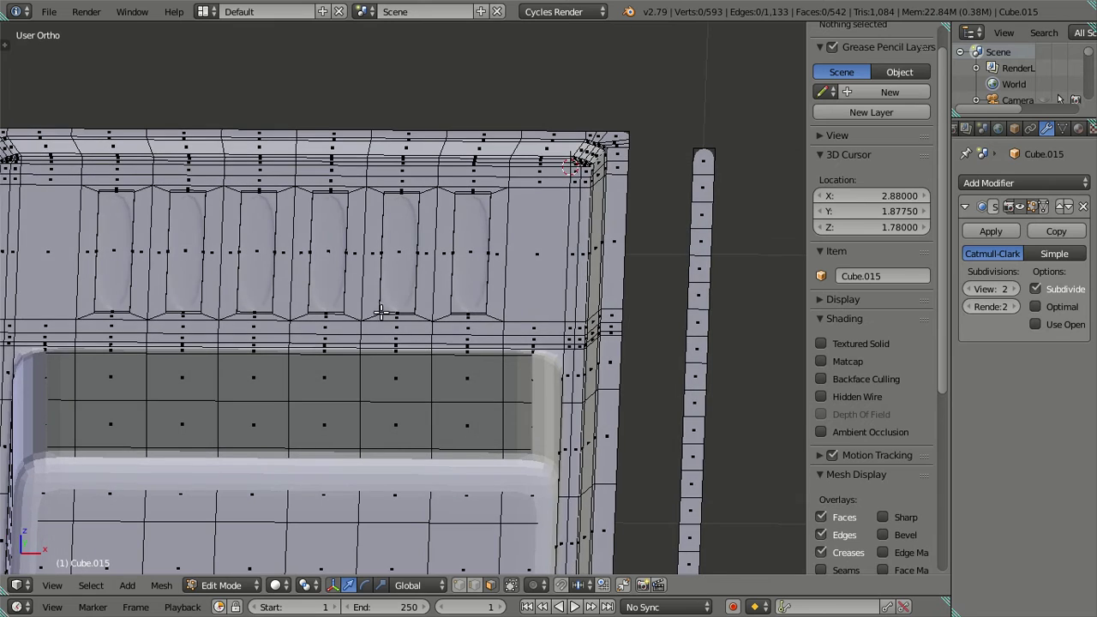
scroll(376, 313, "up", 3)
scroll(402, 291, "down", 2)
scroll(446, 300, "up", 1)
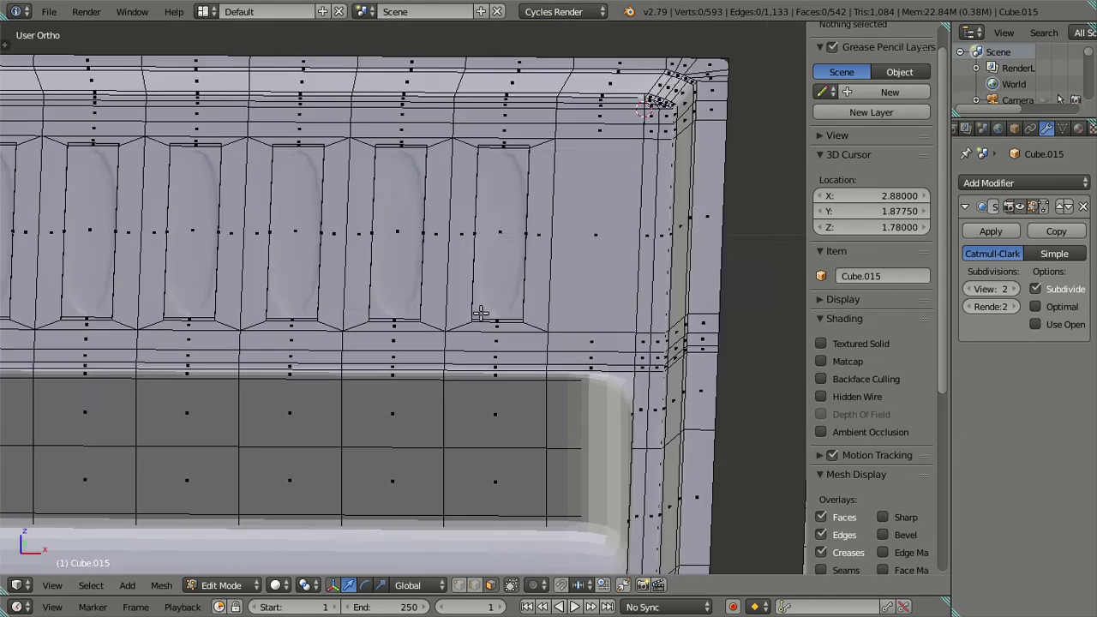
scroll(480, 313, "up", 1)
Try loop cuts through two drainboard grooves, check the smoothed result, then undo the trial cuts
key("ctrl+r")
scroll(514, 318, "up", 1)
left_click(513, 318)
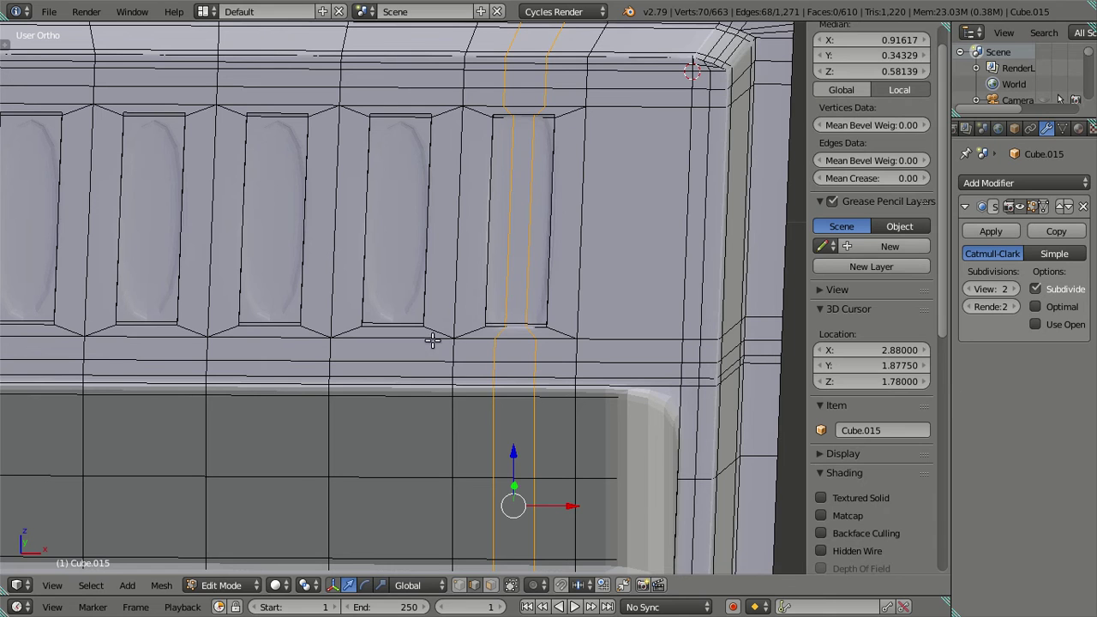
key("ctrl+r")
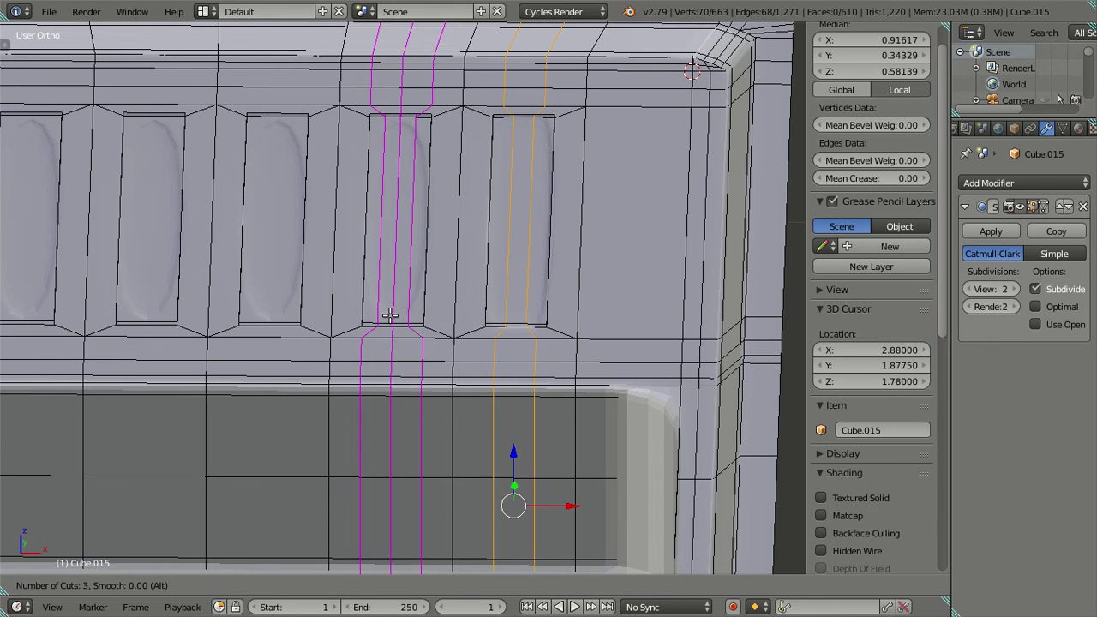
left_click(390, 315)
right_click(392, 313)
mouse_move(399, 297)
middle_mouse_down()
mouse_move(415, 309)
mouse_move(475, 305)
mouse_move(534, 335)
mouse_move(517, 368)
mouse_move(548, 438)
mouse_move(529, 432)
mouse_move(424, 325)
middle_mouse_up()
key("Tab")
key("Tab")
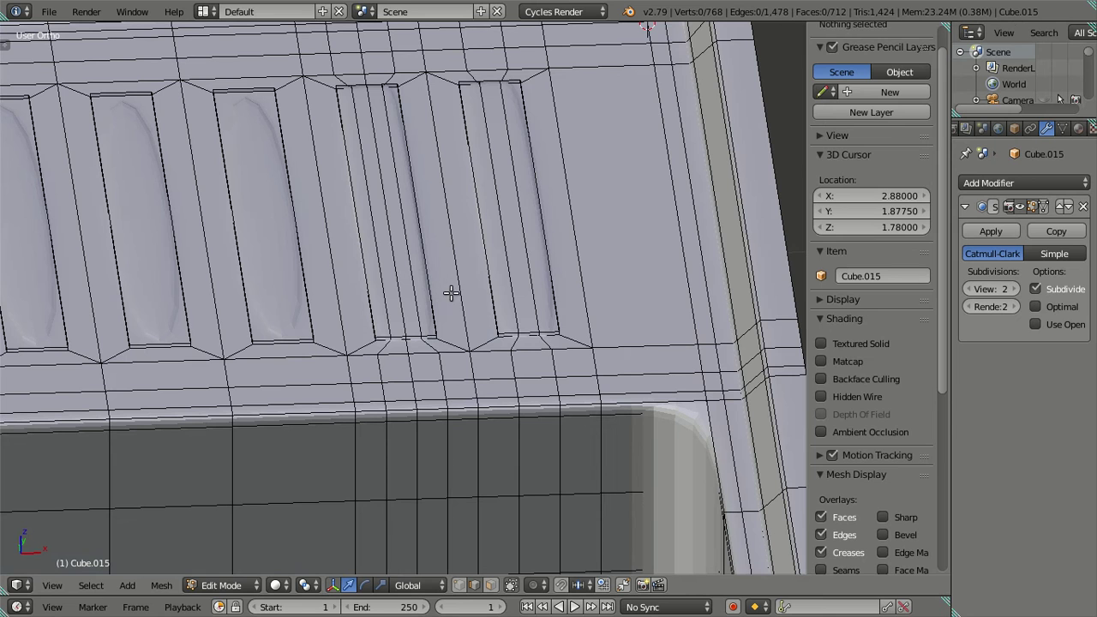
left_click(508, 300, "alt")
key("ctrl+z")
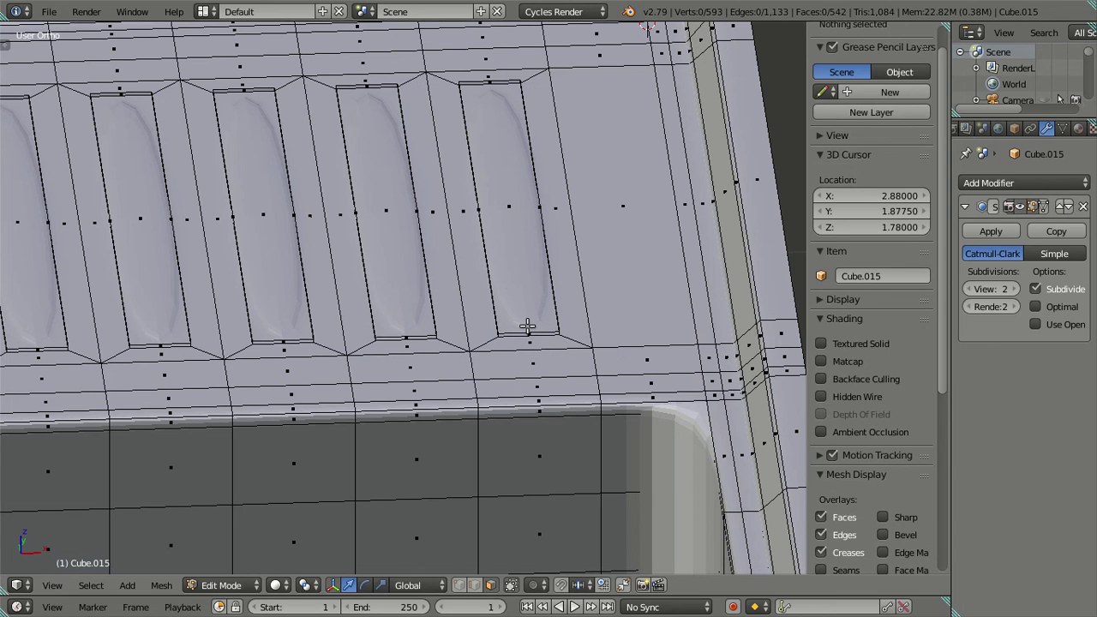
Add centred loop cuts through the rightmost groove, dissolve the extra loops, and view from top (Numpad 7)
scroll(527, 326, "up", 2)
left_click(528, 326)
right_click(530, 326)
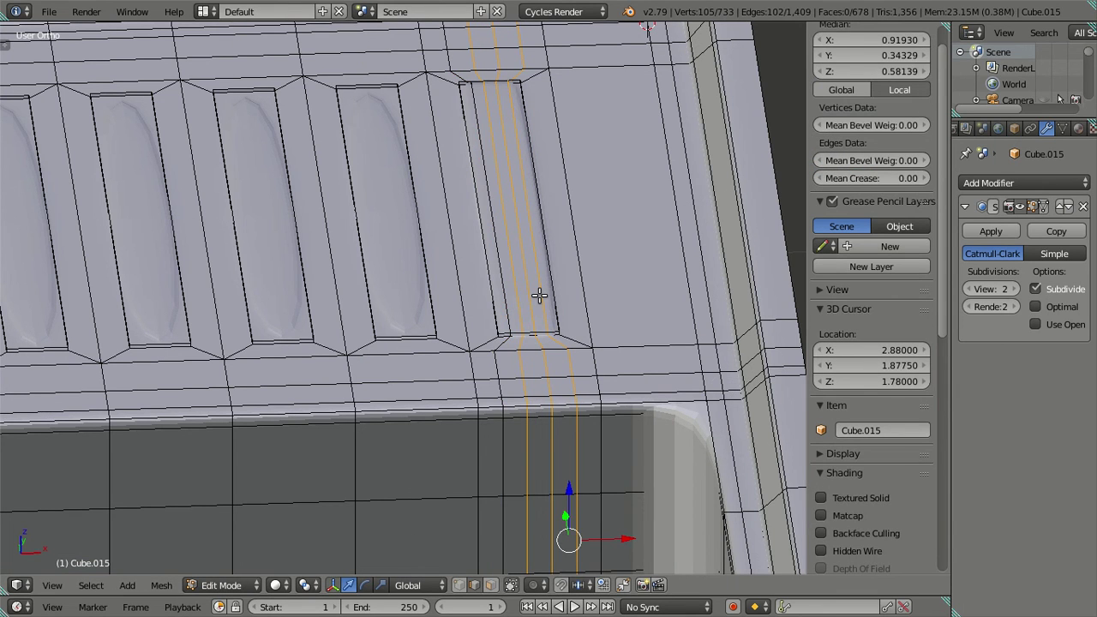
key("x")
left_click(631, 321)
mouse_move(514, 368)
middle_mouse_down()
mouse_move(506, 388)
mouse_move(453, 348)
mouse_move(397, 396)
middle_mouse_up()
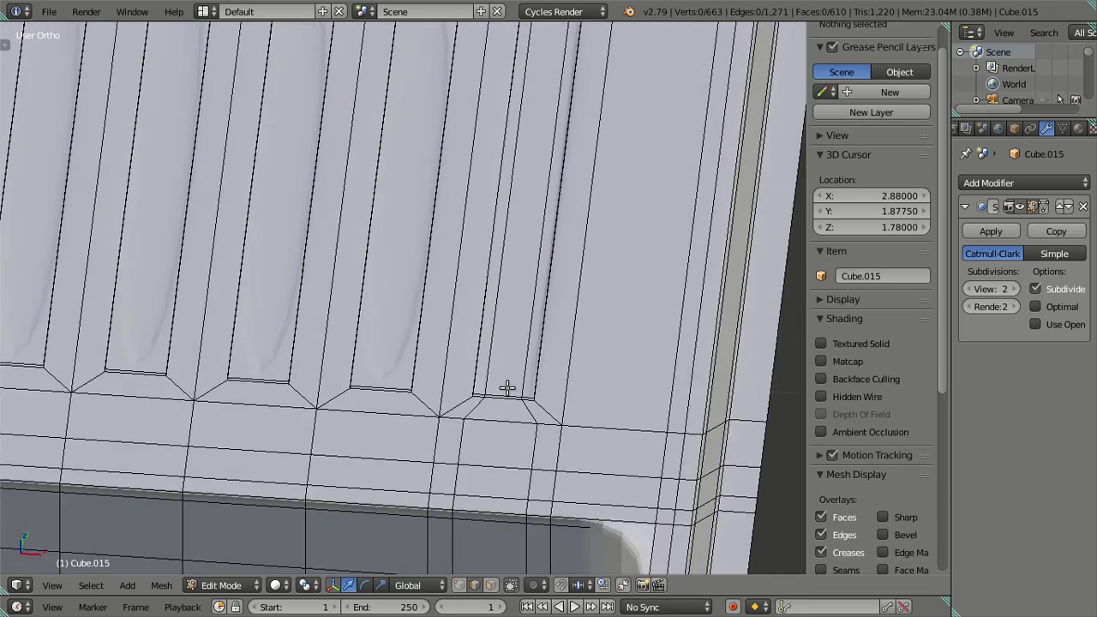
scroll(507, 388, "down", 2)
scroll(396, 339, "down", 1)
key("KP_7")
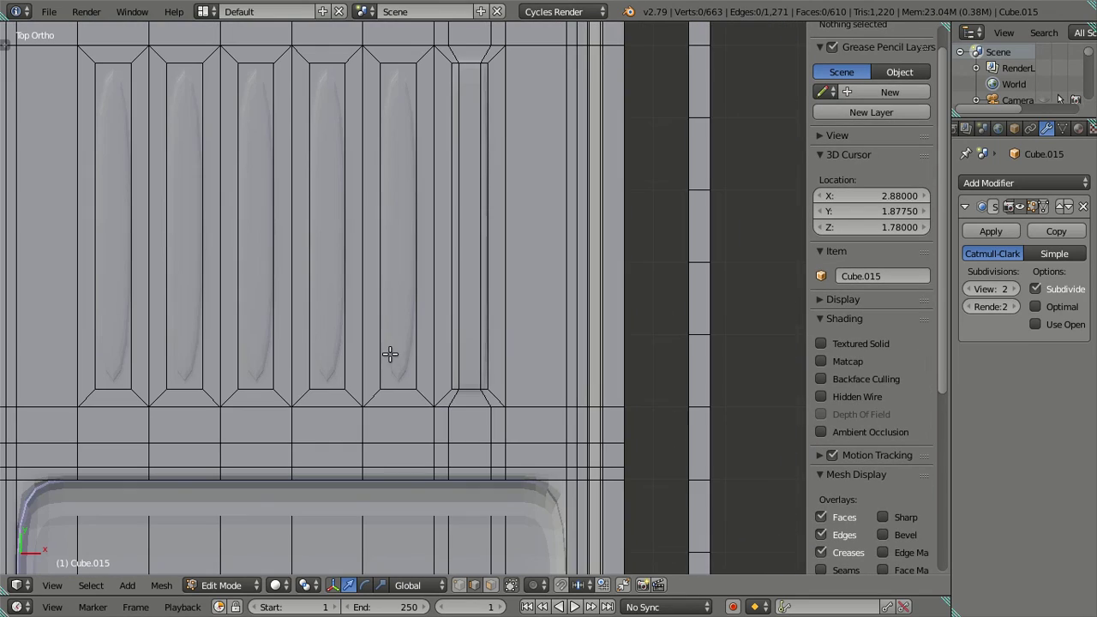
Cut centred edge loops through the next two grooves, dissolving the unwanted loops in each
key("ctrl+r")
left_click(397, 385)
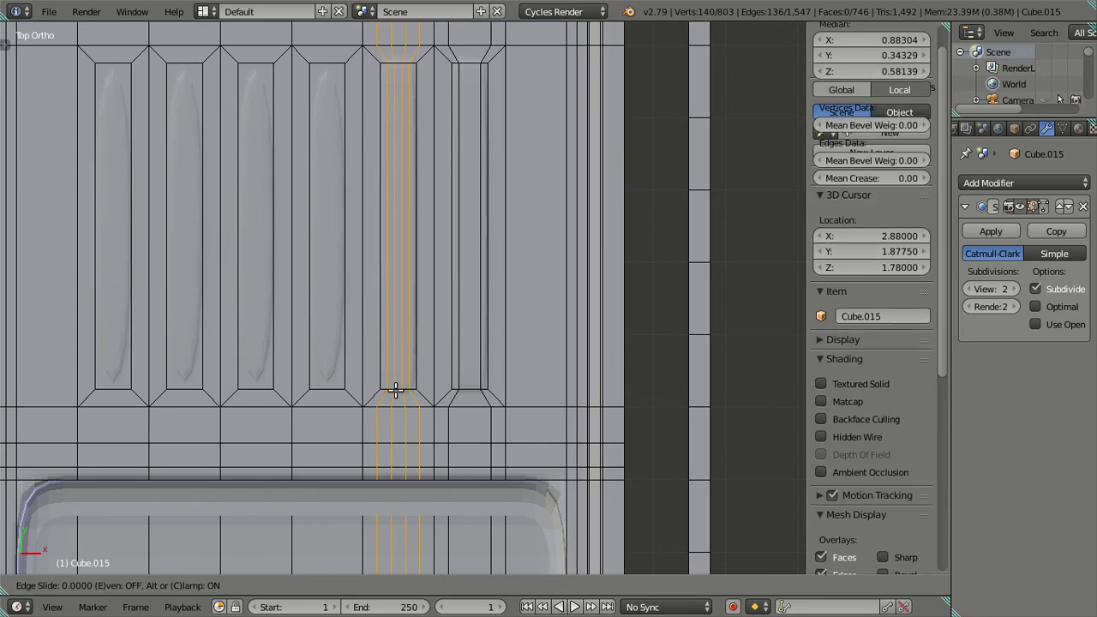
left_click(392, 372)
key("x")
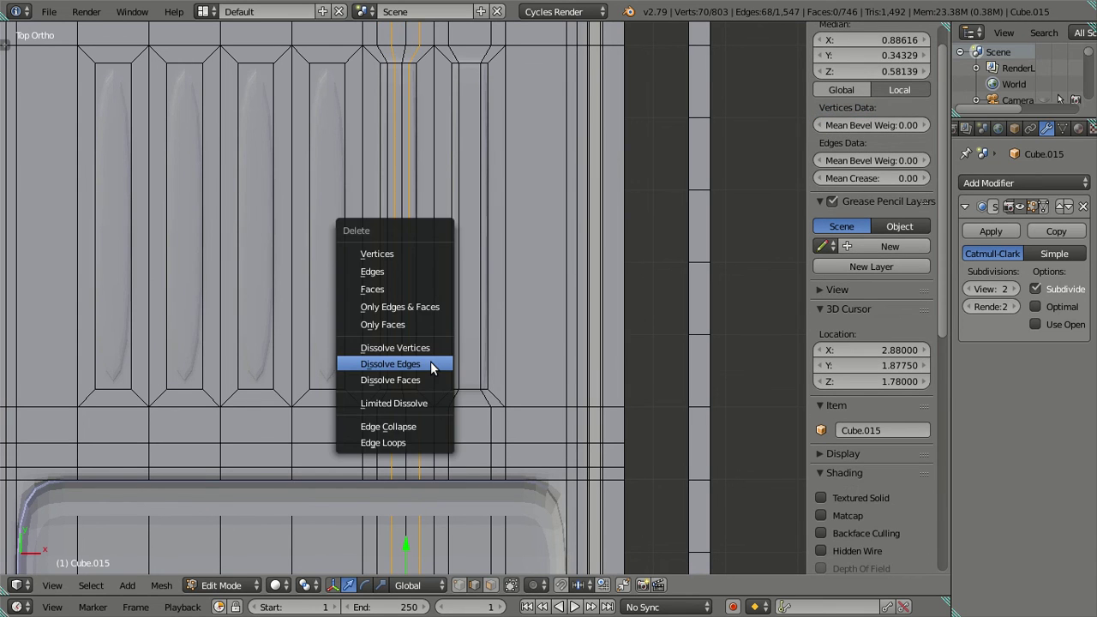
left_click(429, 361)
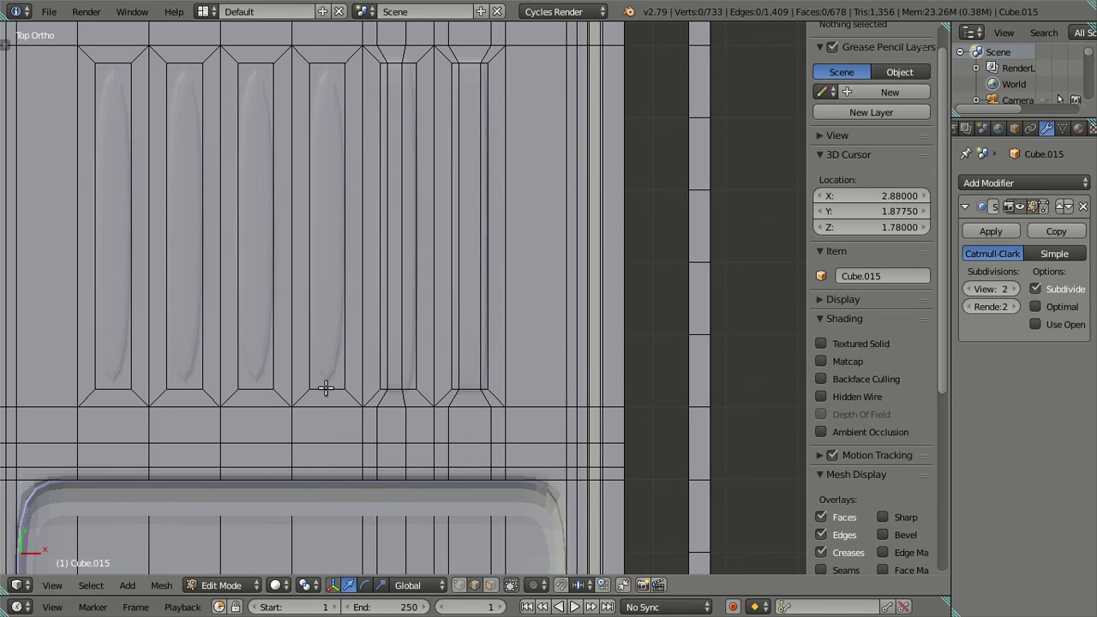
key("ctrl+r")
left_click(326, 388)
left_click(330, 363)
key("x")
left_click(351, 368)
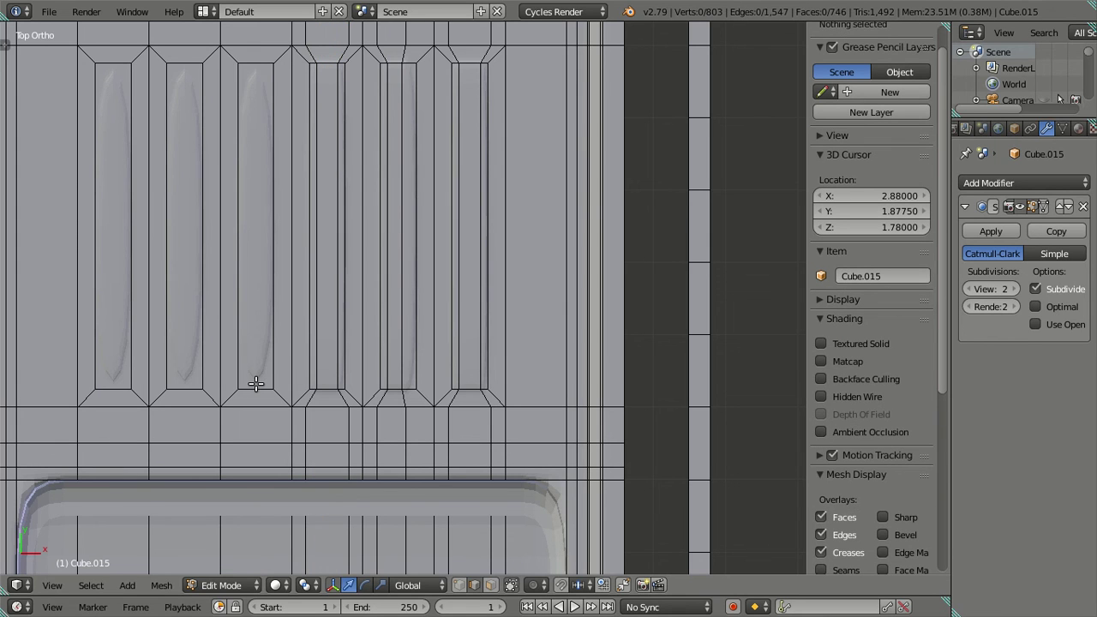
Repeat the loop cut and Dissolve Edges for the last three grooves so all six match
key("ctrl+r")
left_click(257, 383)
right_click(245, 359, "alt+shift")
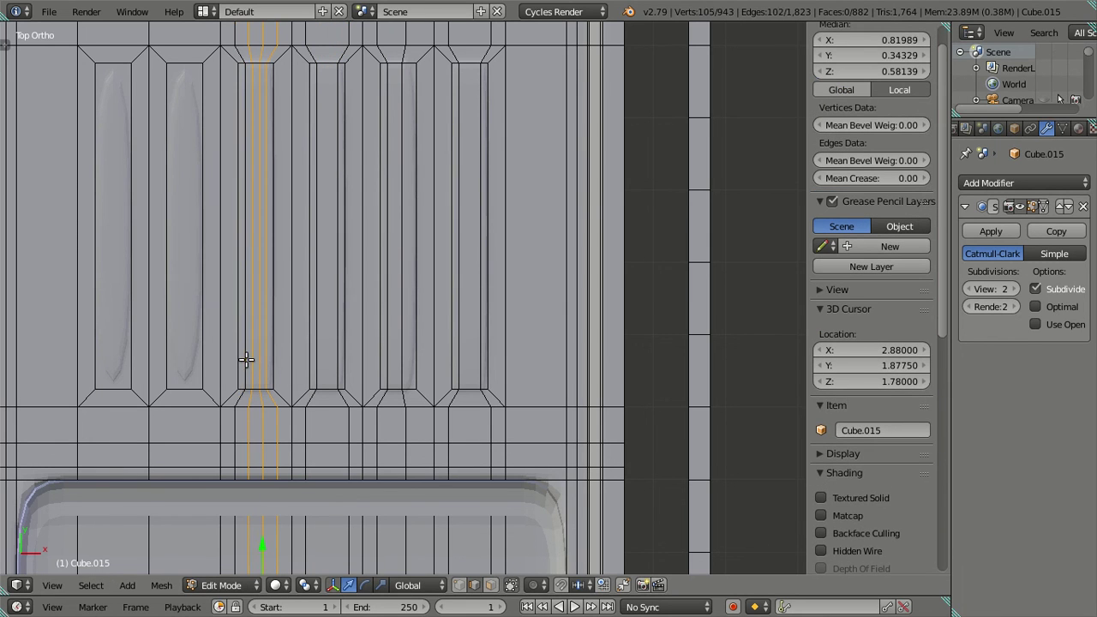
key("x")
left_click(287, 370)
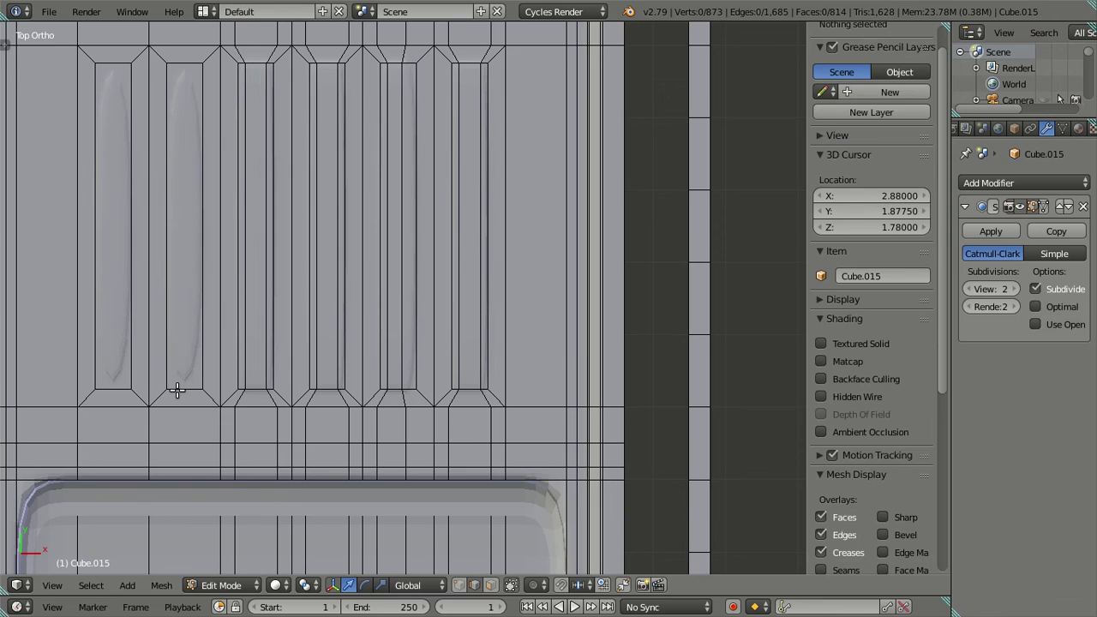
key("ctrl+r")
scroll(176, 390, "down", 2)
left_click(174, 377)
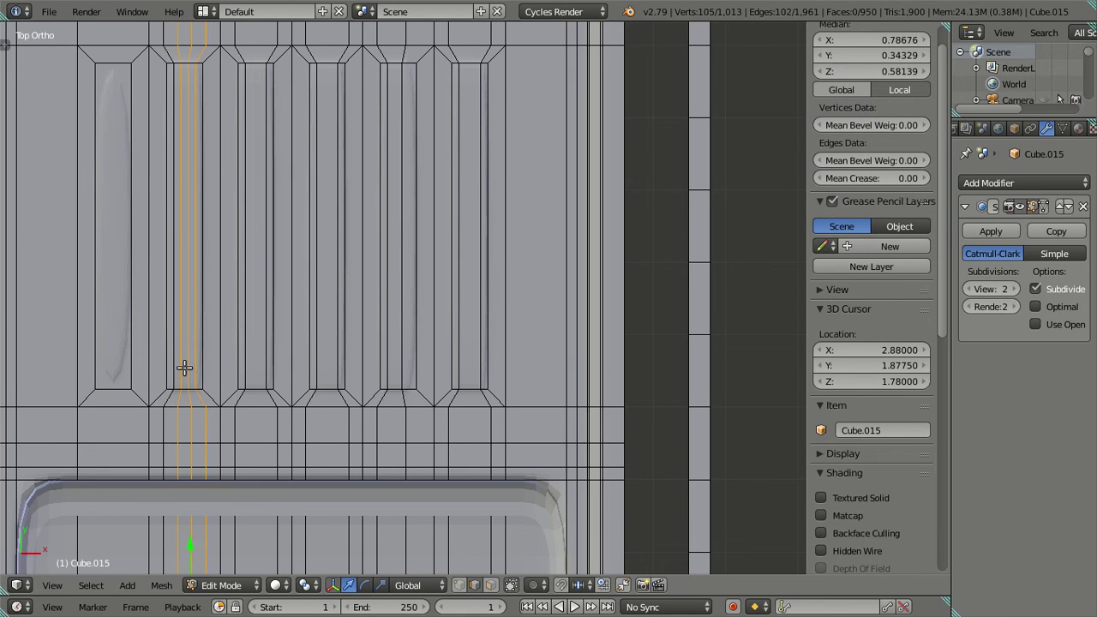
key("x")
left_click(218, 378)
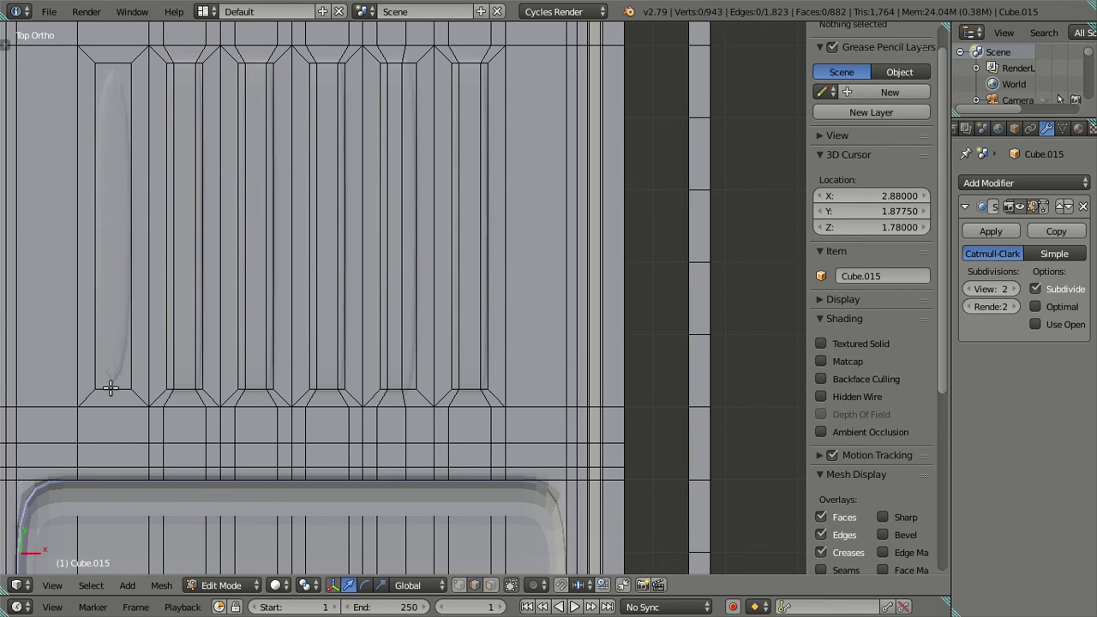
key("ctrl+r")
left_click(110, 387)
right_click(102, 369)
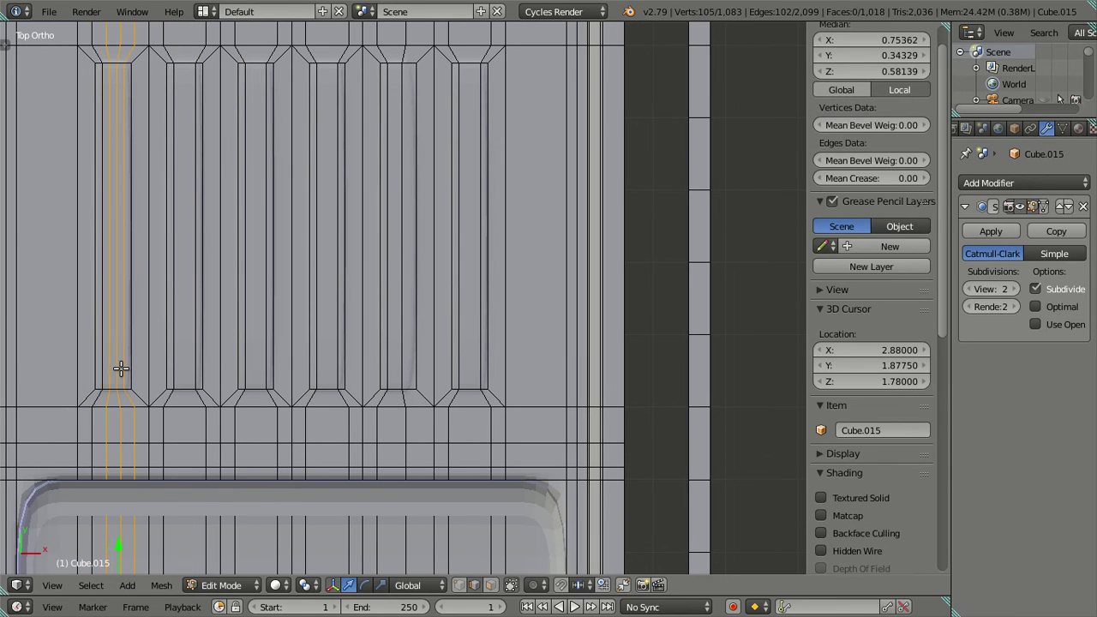
key("x")
left_click(236, 368)
middle_click_drag(235, 367, 291, 387, "shift")
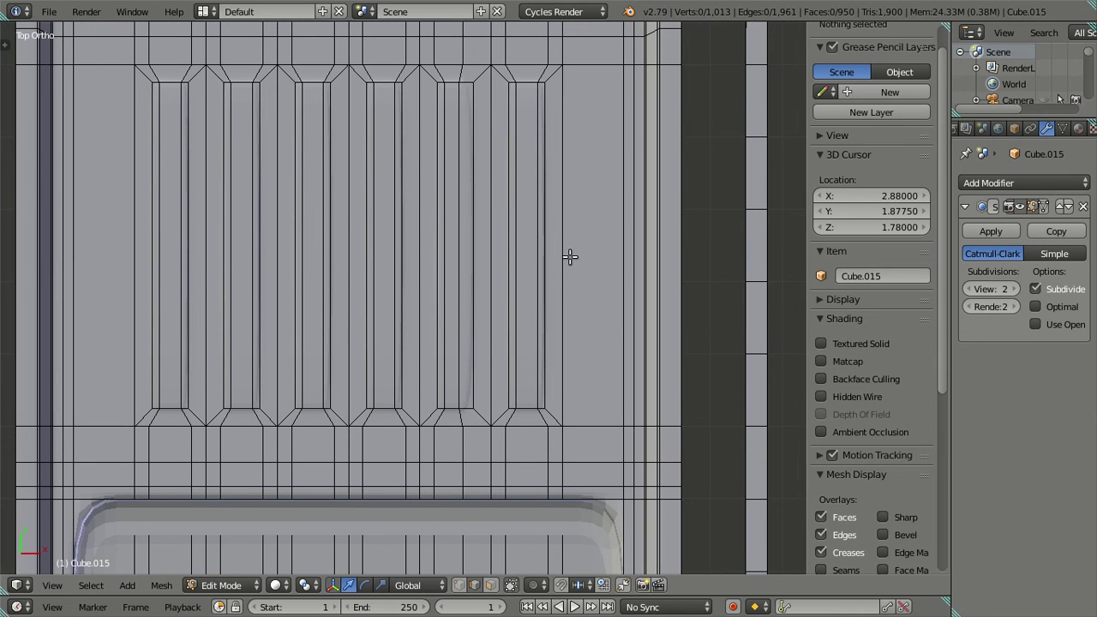
Switch to wireframe display and lower the Subdivision Surface viewport level to 0
key("ctrl+r")
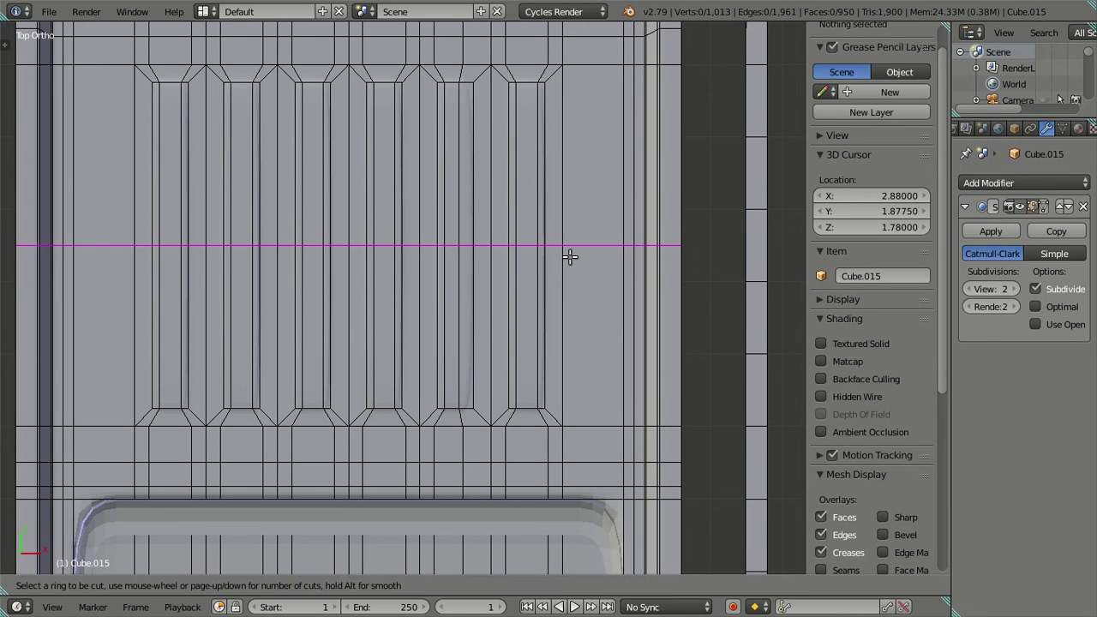
key("Escape")
key("z")
scroll(433, 252, "up", 2)
scroll(663, 349, "up", 3)
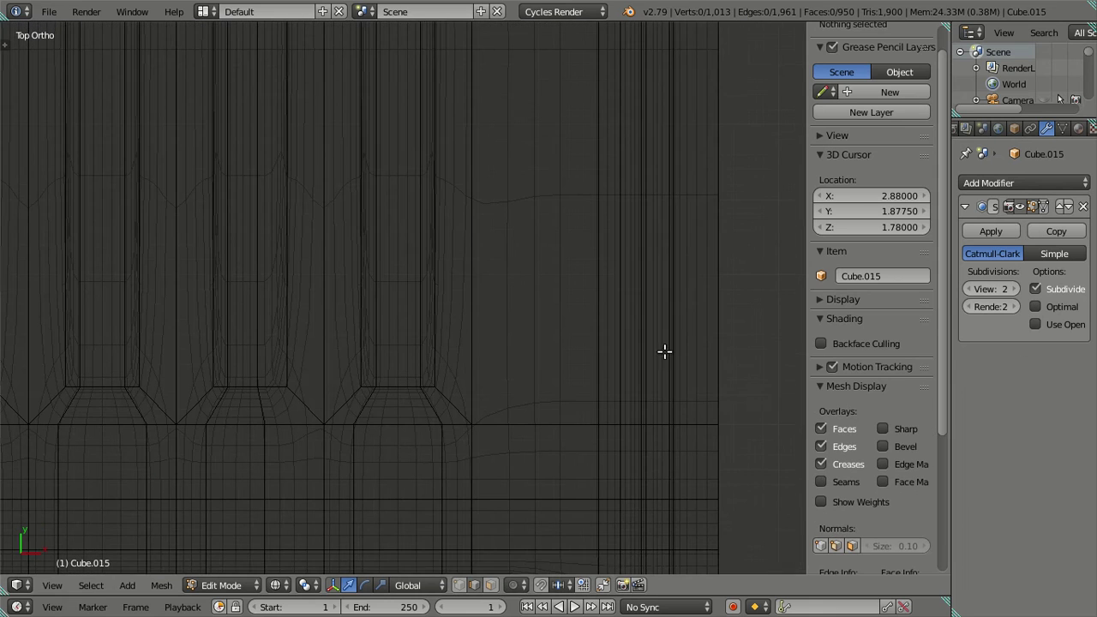
left_click(974, 289)
left_click(969, 288)
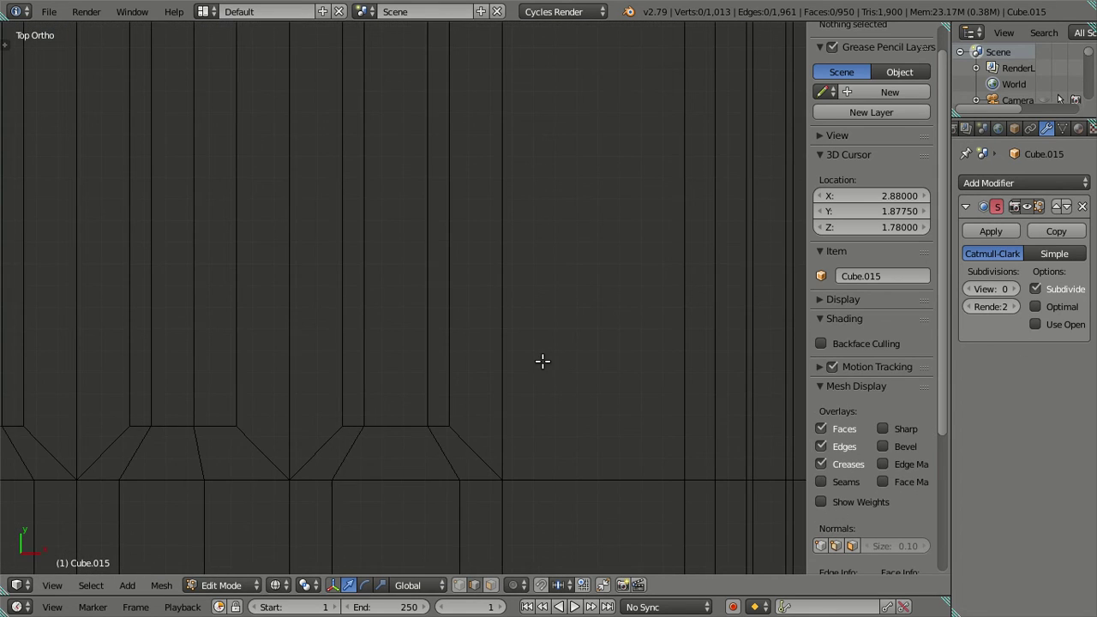
Add a centred horizontal edge loop across the drainboard in top view
key("ctrl+r")
scroll(542, 363, "up", 2)
scroll(544, 364, "up", 6)
scroll(551, 365, "up", 11)
scroll(551, 364, "up", 5)
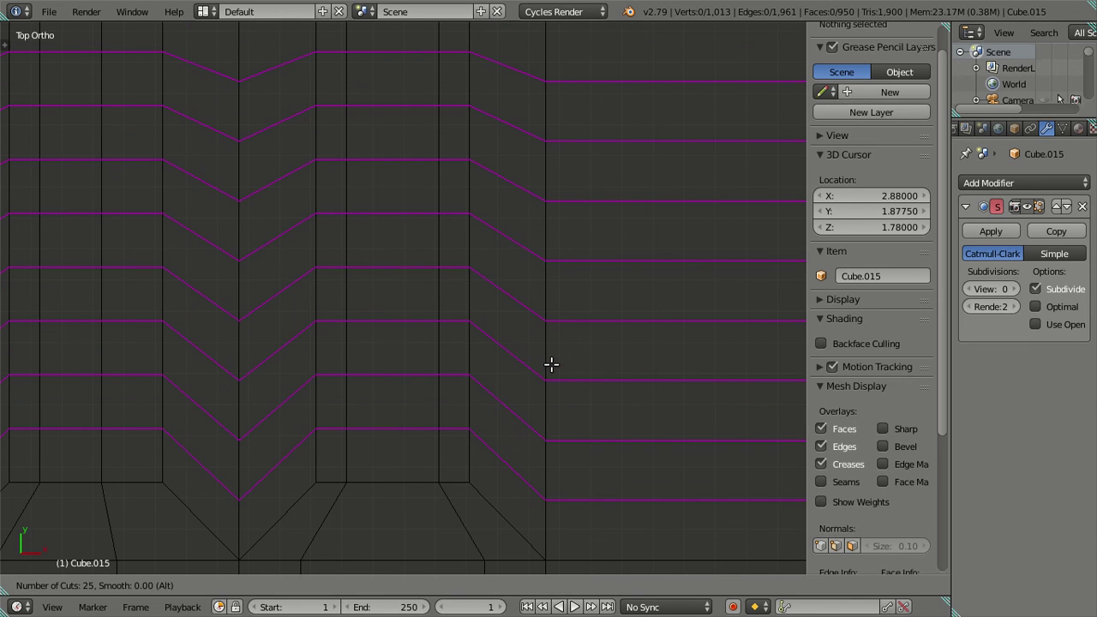
left_click(551, 364)
scroll(514, 351, "down", 3)
middle_click_drag(428, 239, 460, 336, "shift")
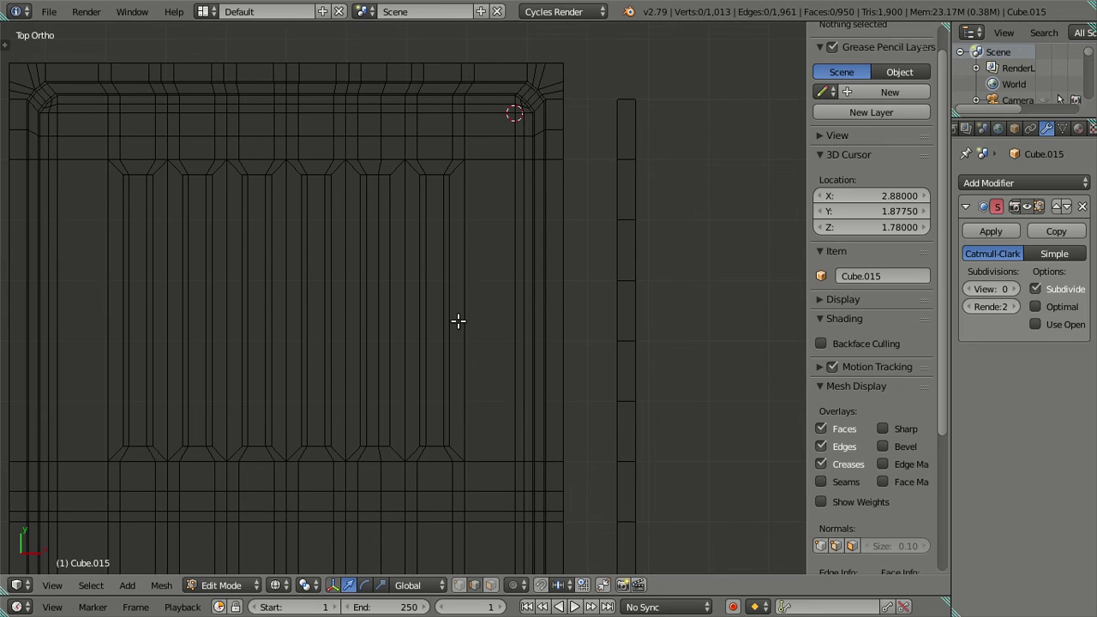
key("ctrl+r")
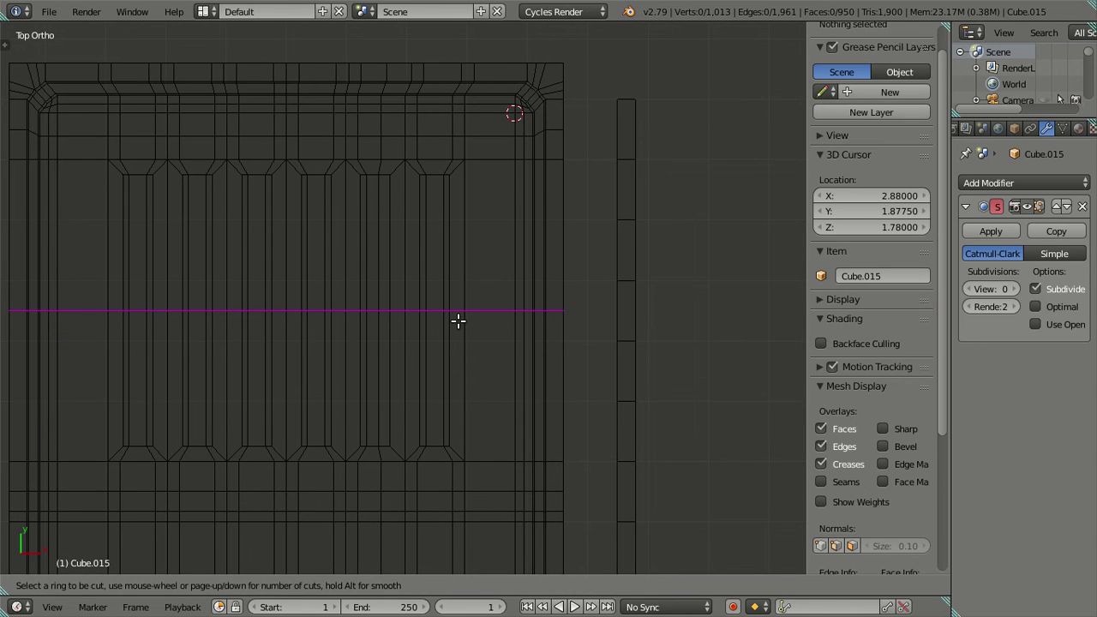
left_click(459, 321)
right_click(452, 326)
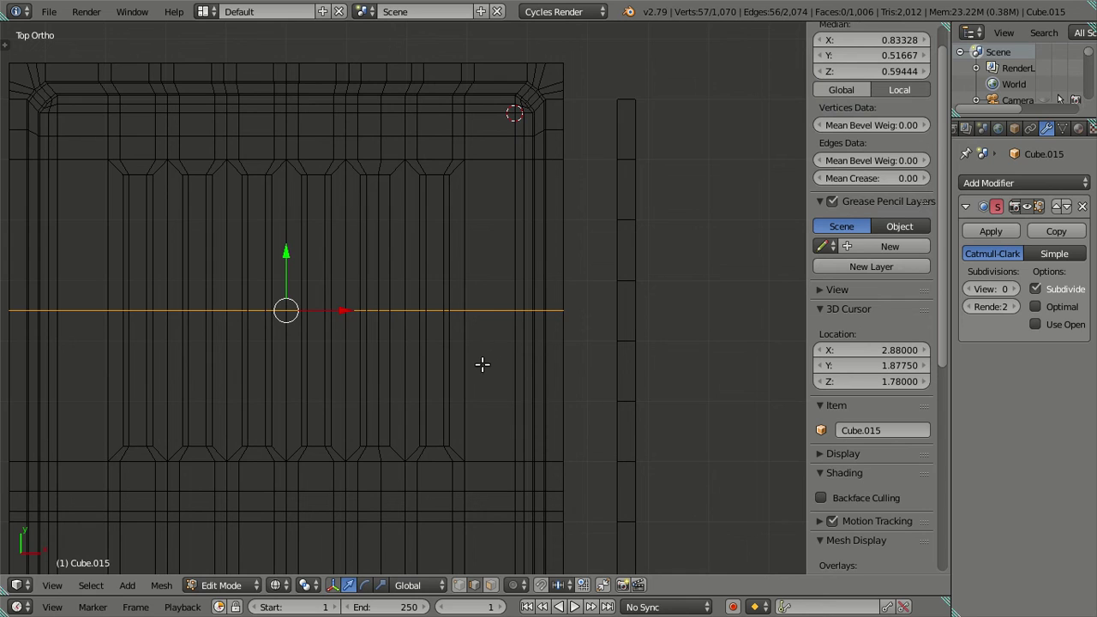
Add two more horizontal loops across the drainboard, sliding one down and one up along Y
key("ctrl+r")
left_click(469, 365)
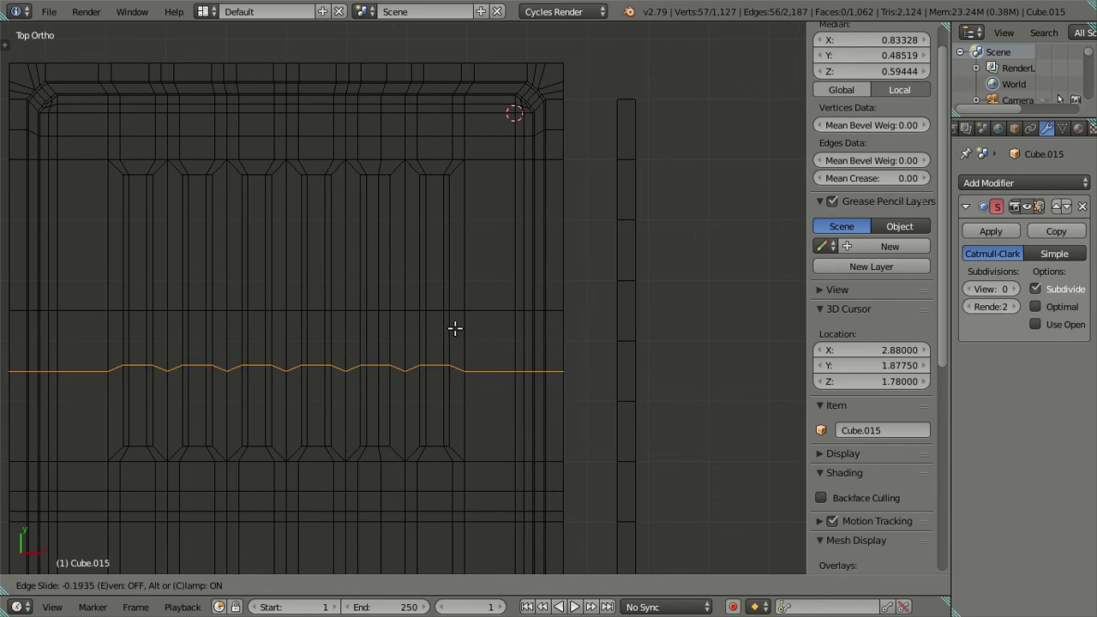
left_click(432, 175)
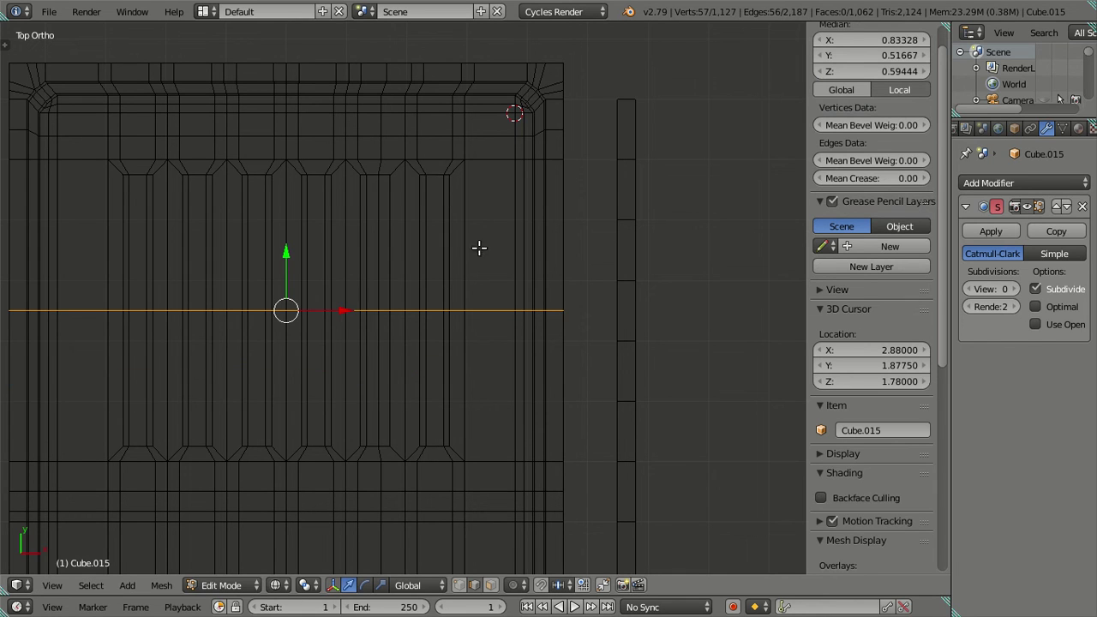
left_click_drag(287, 253, 287, 322)
key("ctrl+r")
left_click(451, 238)
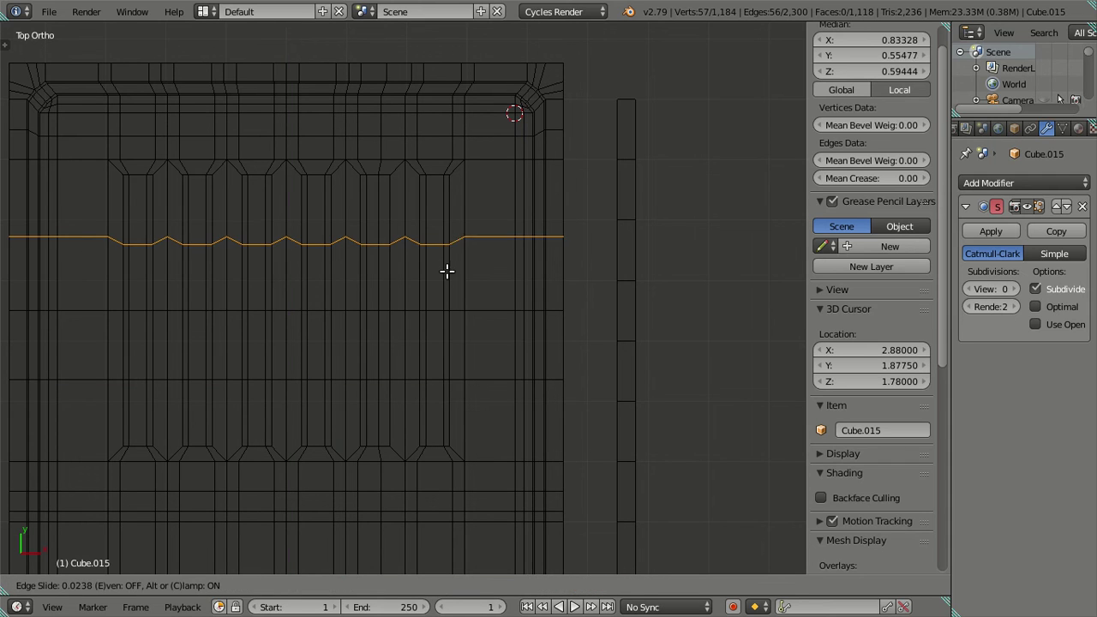
left_click(443, 397)
left_click_drag(288, 254, 301, 189)
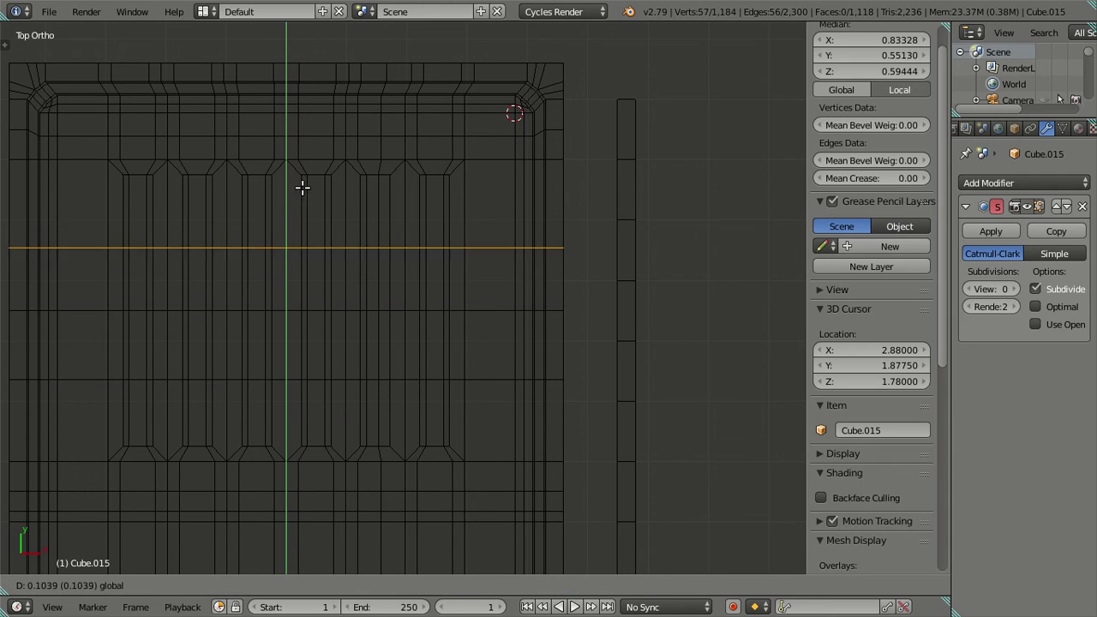
Select a side-strip edge and check its Median Y against the drainboard edge loop
key("a")
right_click(626, 401)
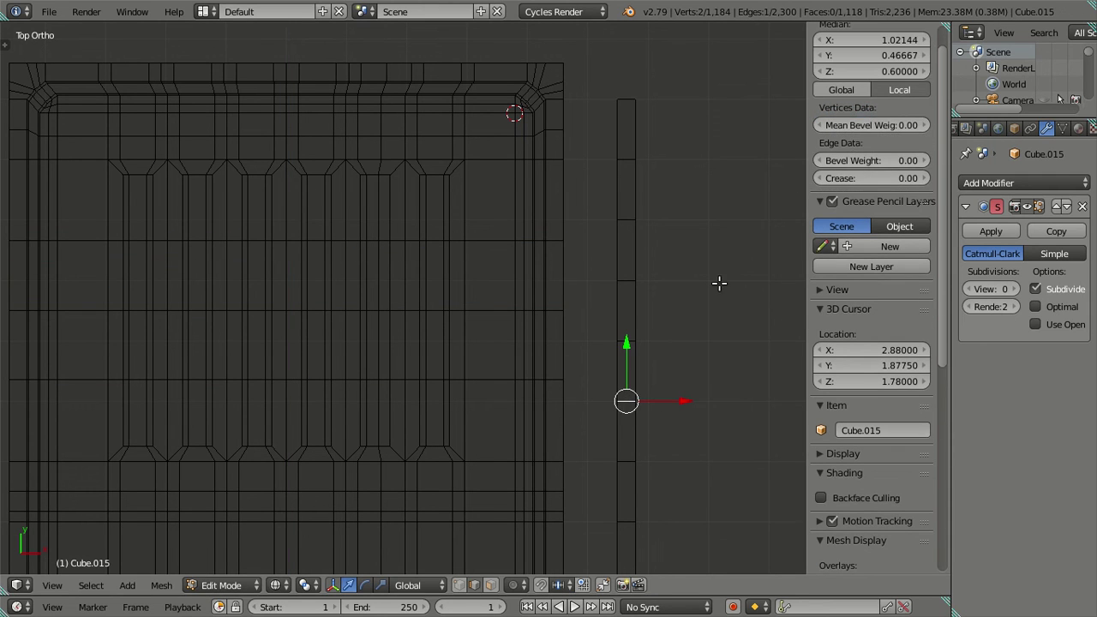
left_click(875, 54)
key("Escape")
key("a")
right_click(472, 380, "alt")
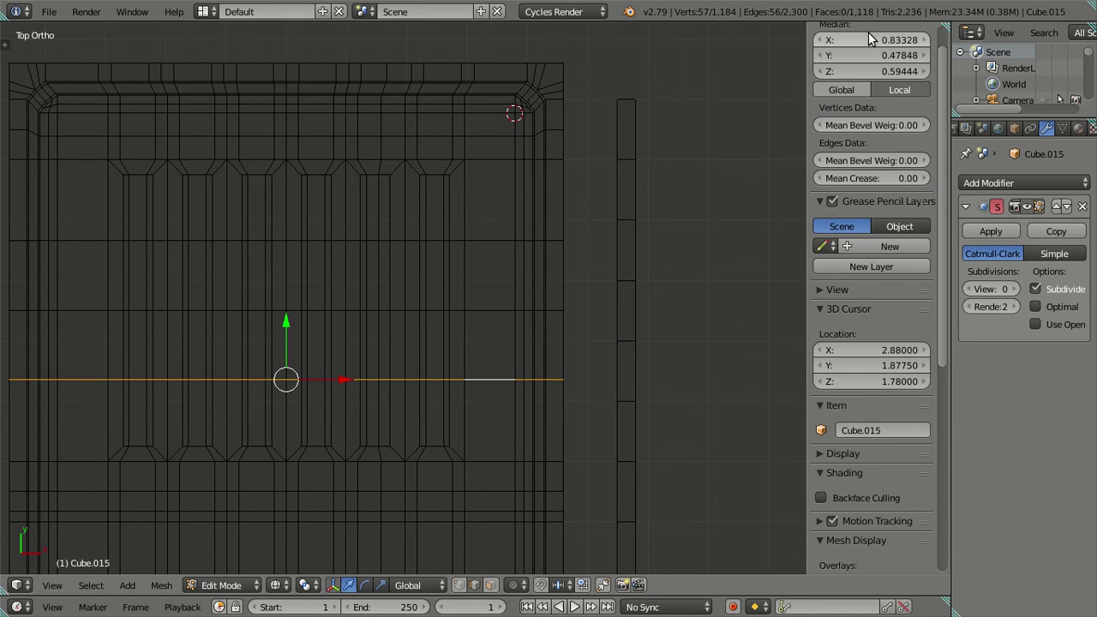
key("a")
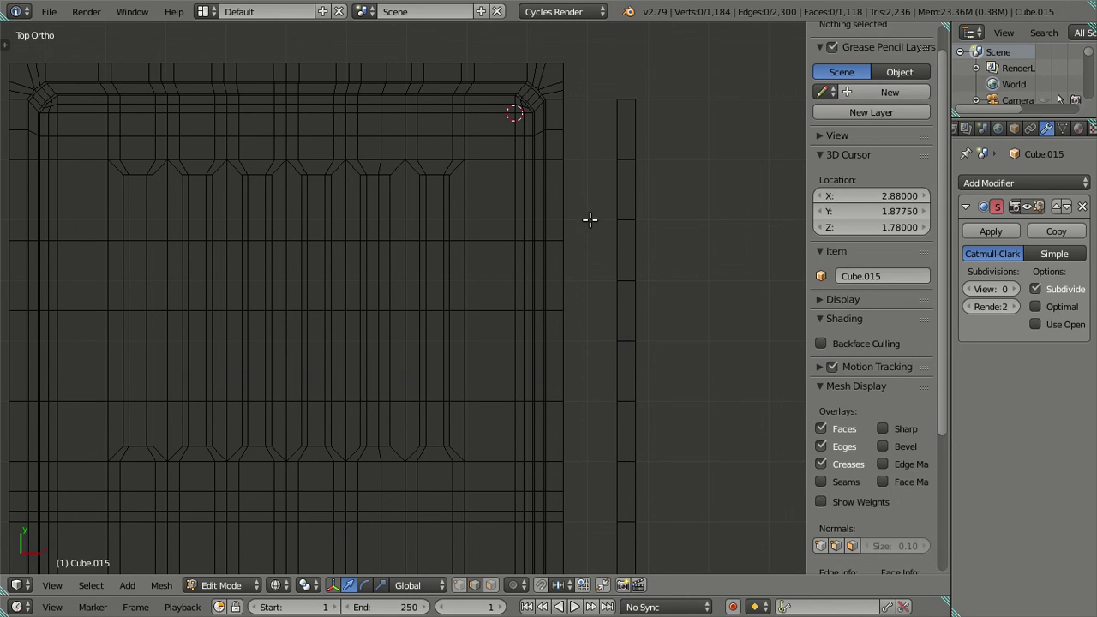
Set the side rim strip edge's Median X and Y to Y 0.56667 to line up with the loops
right_click(626, 219)
left_click(866, 39)
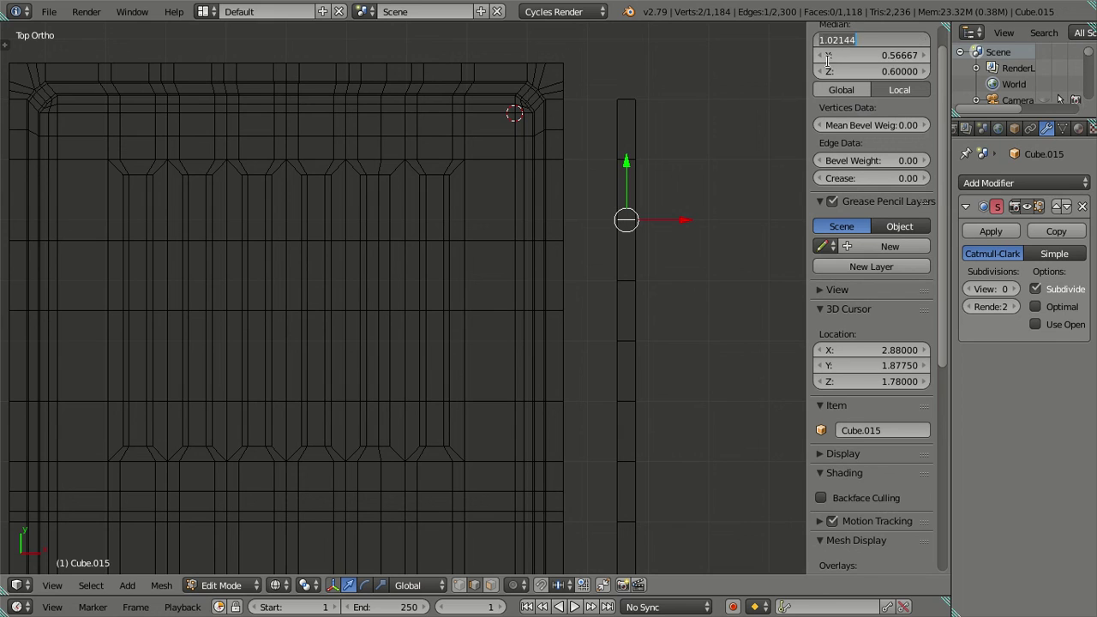
left_click(864, 54)
key("Return")
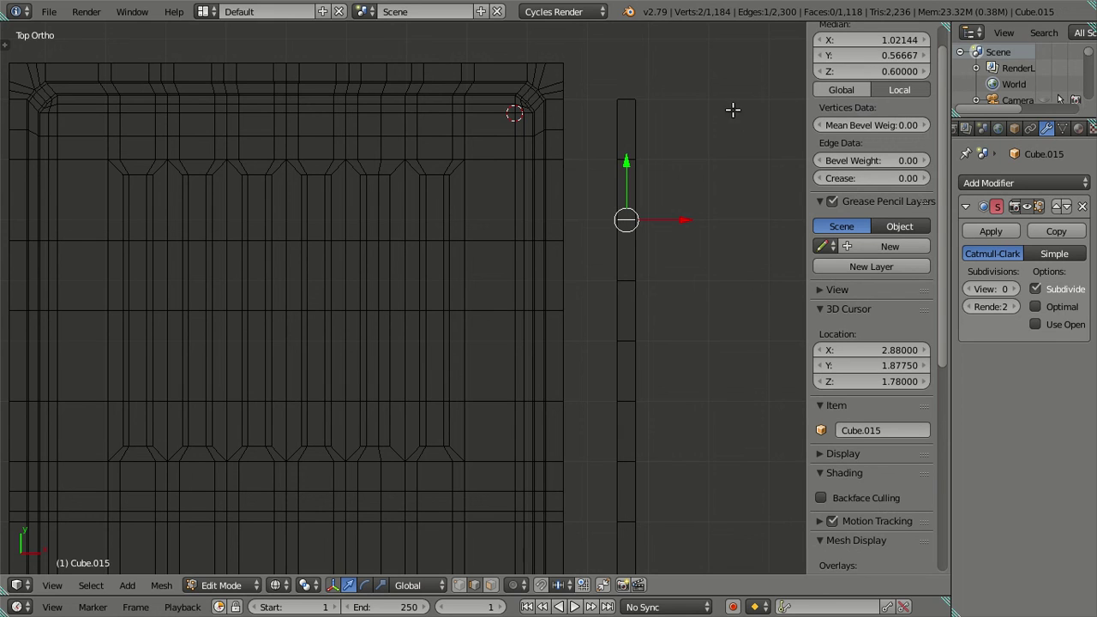
key("s")
right_click(495, 227)
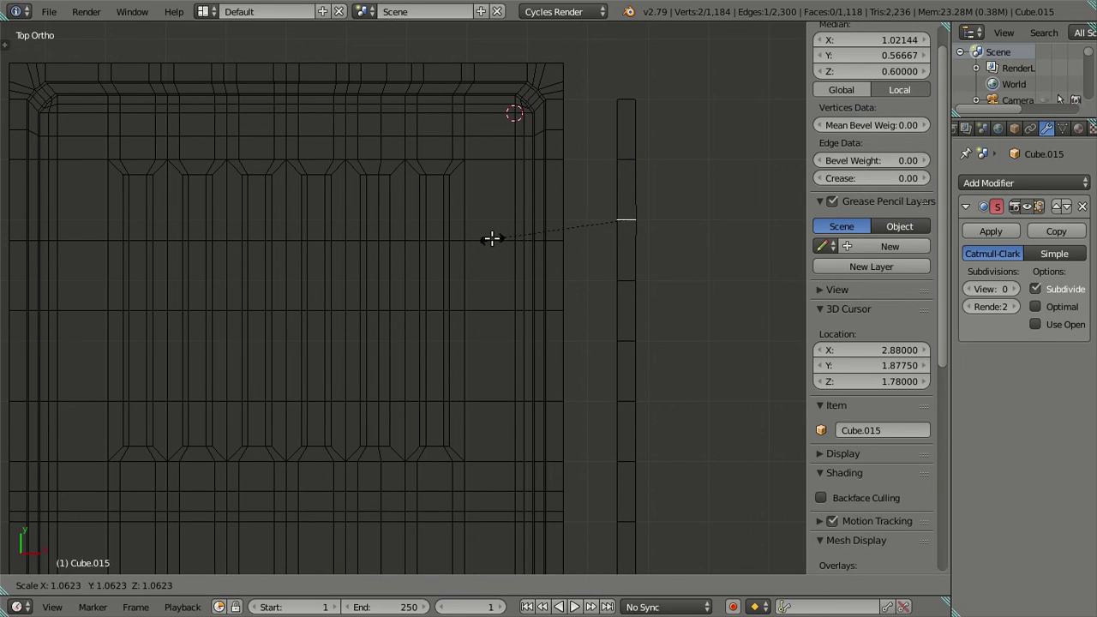
key("a")
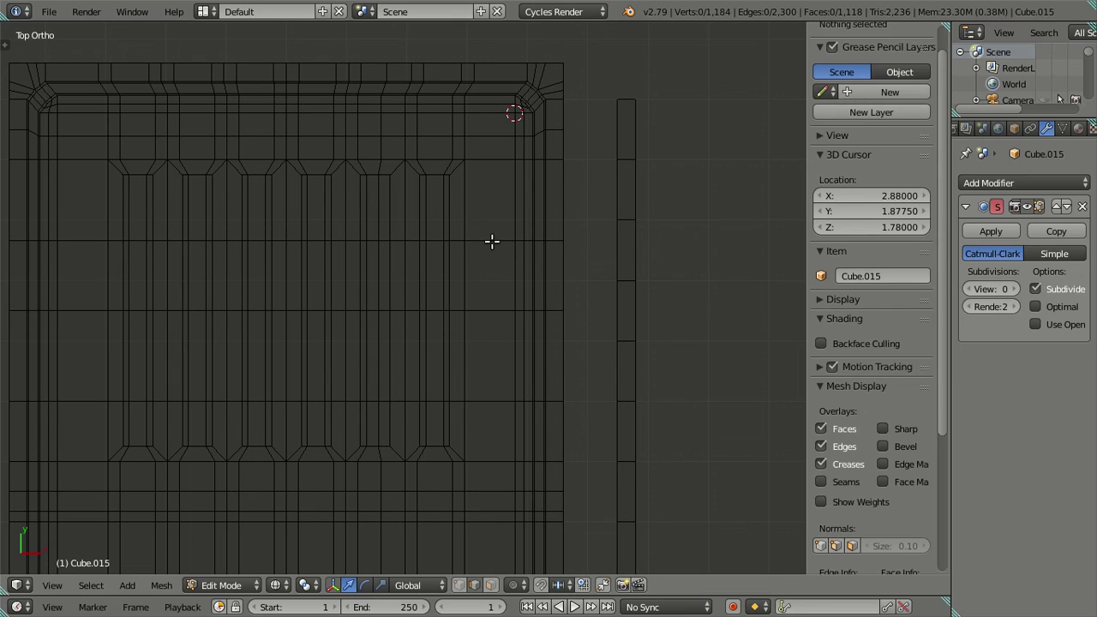
right_click(489, 220, "alt")
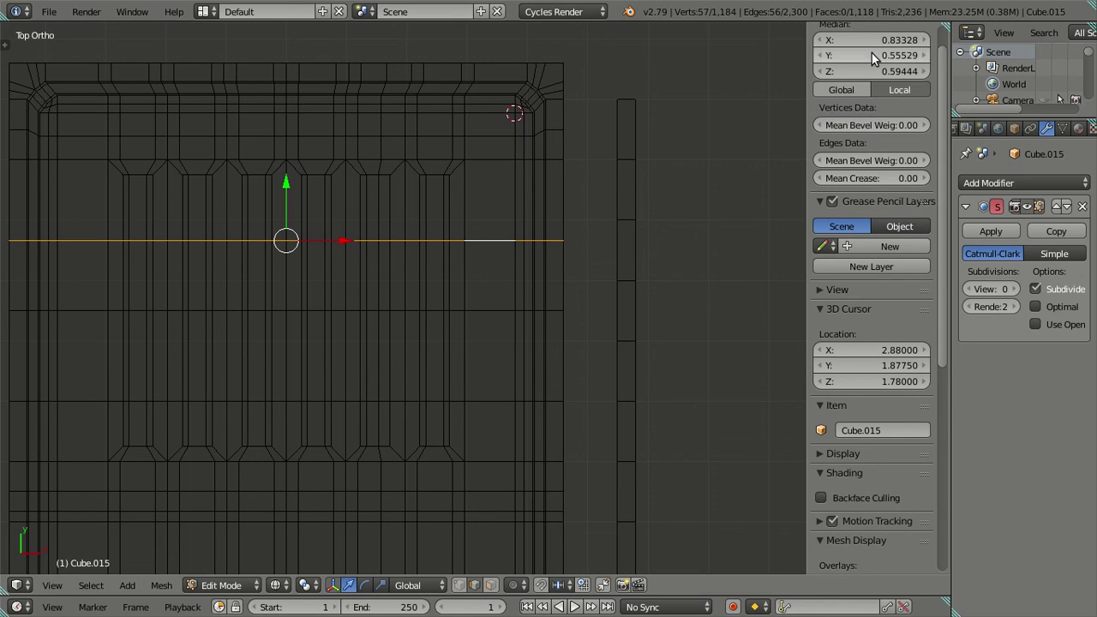
key("a")
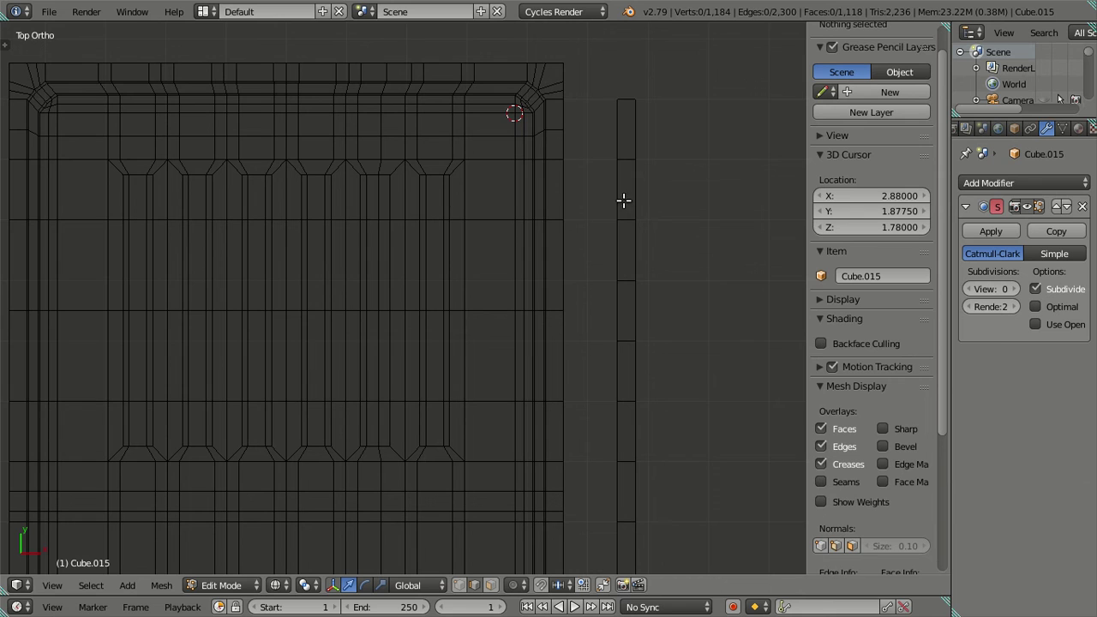
mouse_move(654, 185)
middle_mouse_down("shift")
mouse_move(537, 279)
mouse_move(609, 280)
mouse_move(477, 379)
mouse_move(653, 332)
middle_mouse_up("shift")
scroll(477, 379, "up", 4)
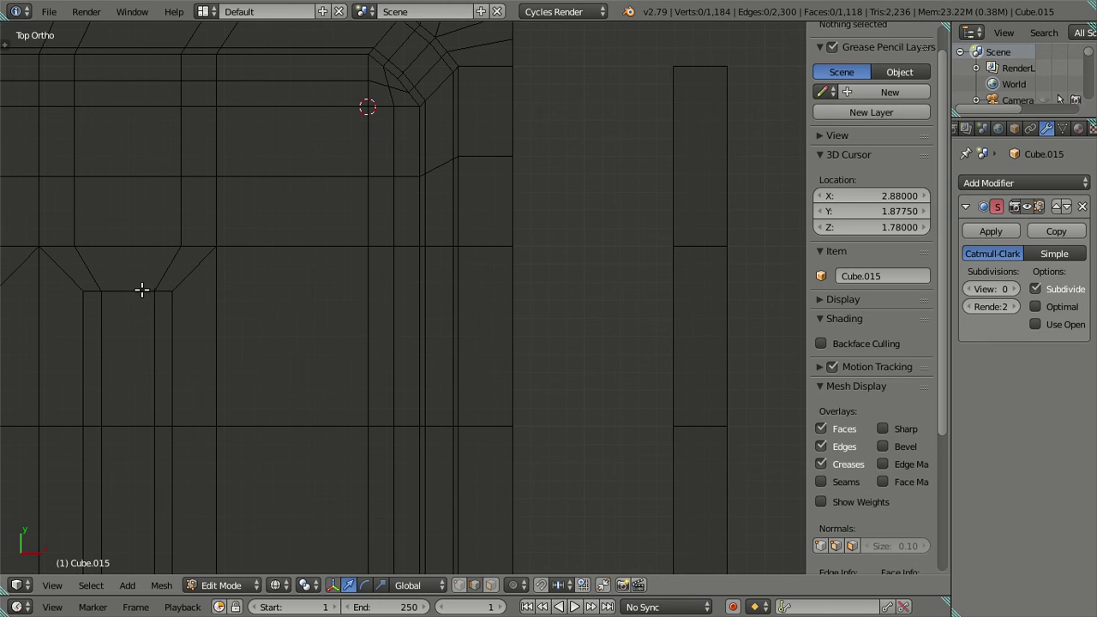
Add two evenly spaced loop cuts across the side rim strip
left_click(161, 291)
key("g")
key("x")
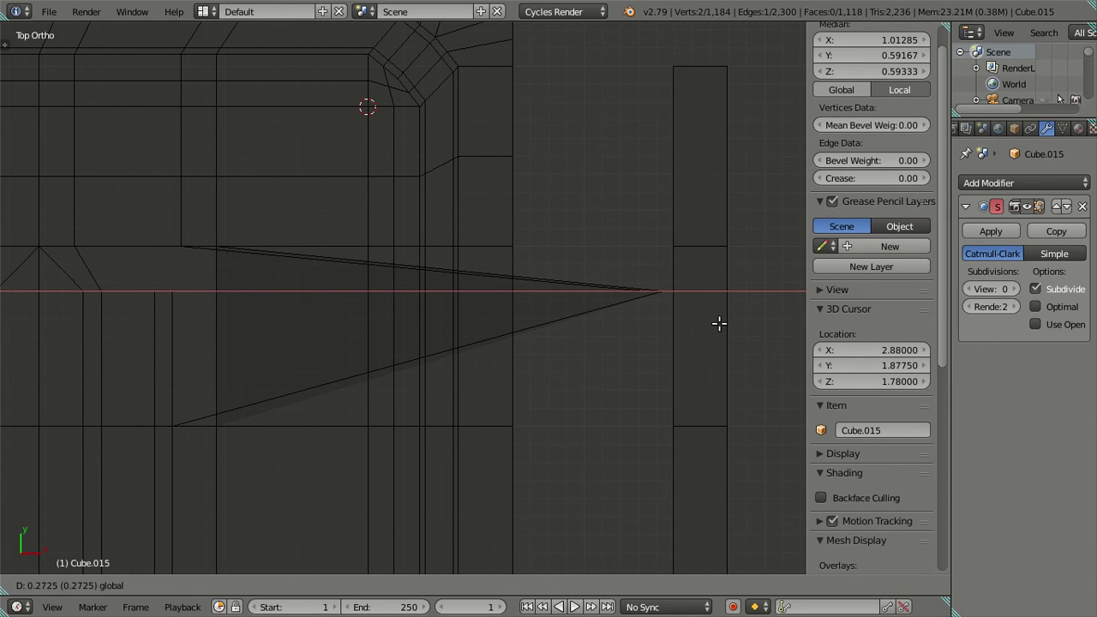
key("Escape")
key("ctrl+r")
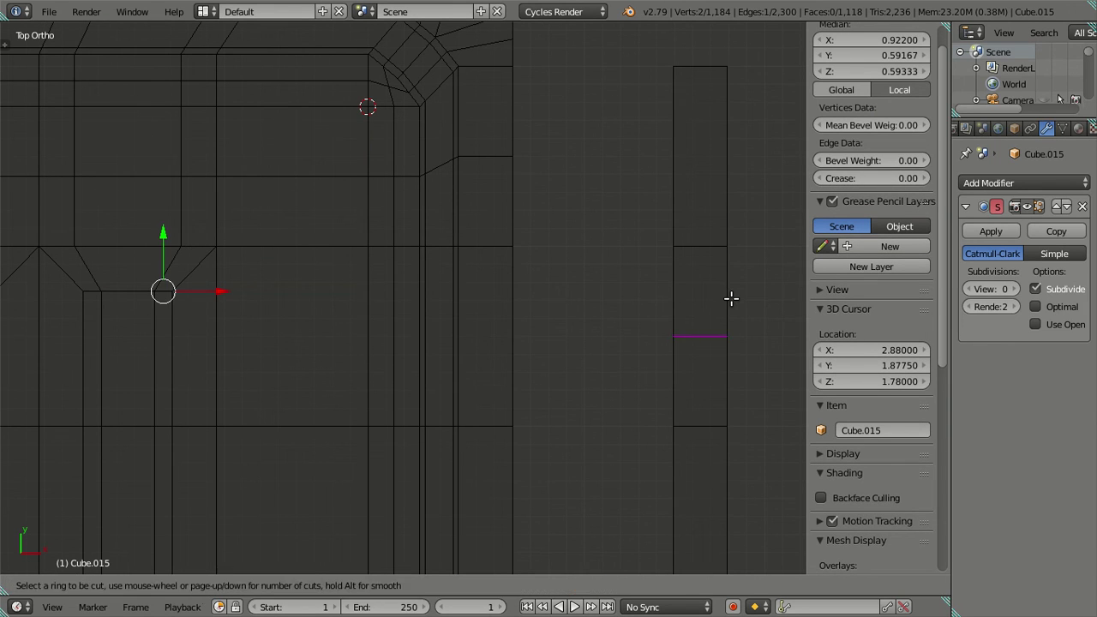
scroll(730, 299, "up", 1)
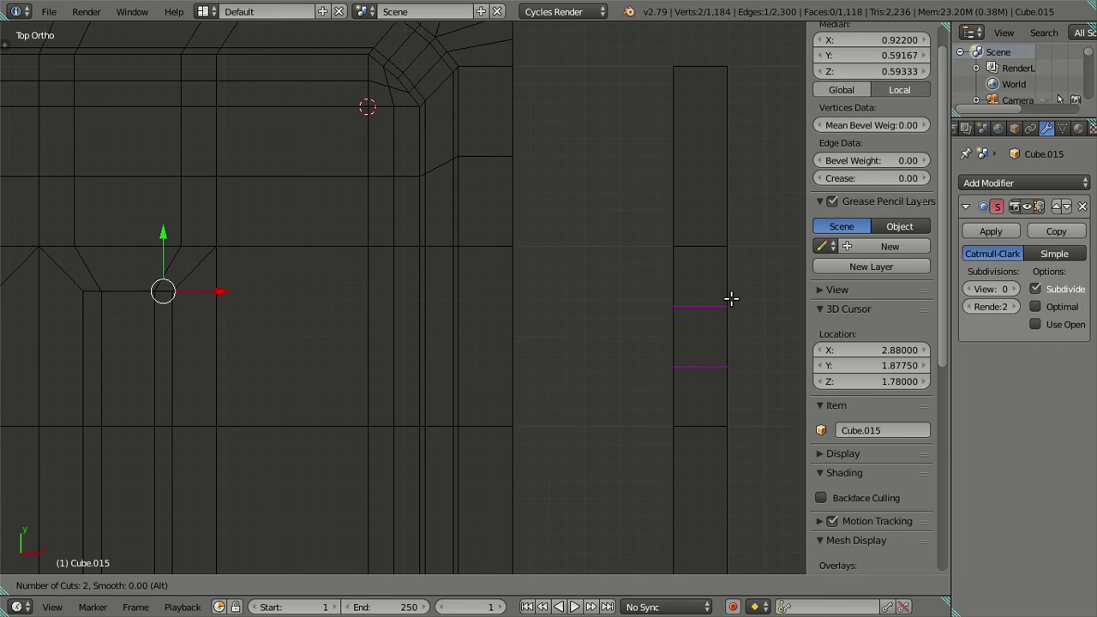
left_click(730, 298)
right_click(729, 298)
scroll(697, 318, "down", 4)
scroll(697, 317, "down", 4)
middle_click_drag(509, 394, 574, 306, "shift")
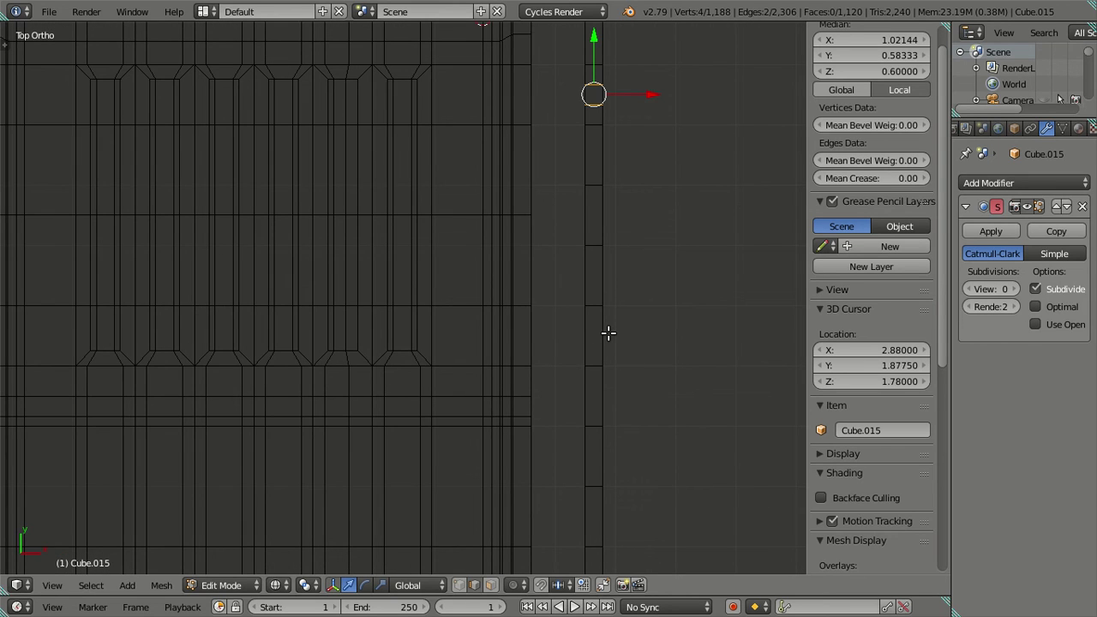
Add two more strip cuts and set a vertex pair's Median Y to match a drainboard loop
key("ctrl+r")
scroll(608, 333, "up", 1)
left_click(607, 332)
right_click(608, 333)
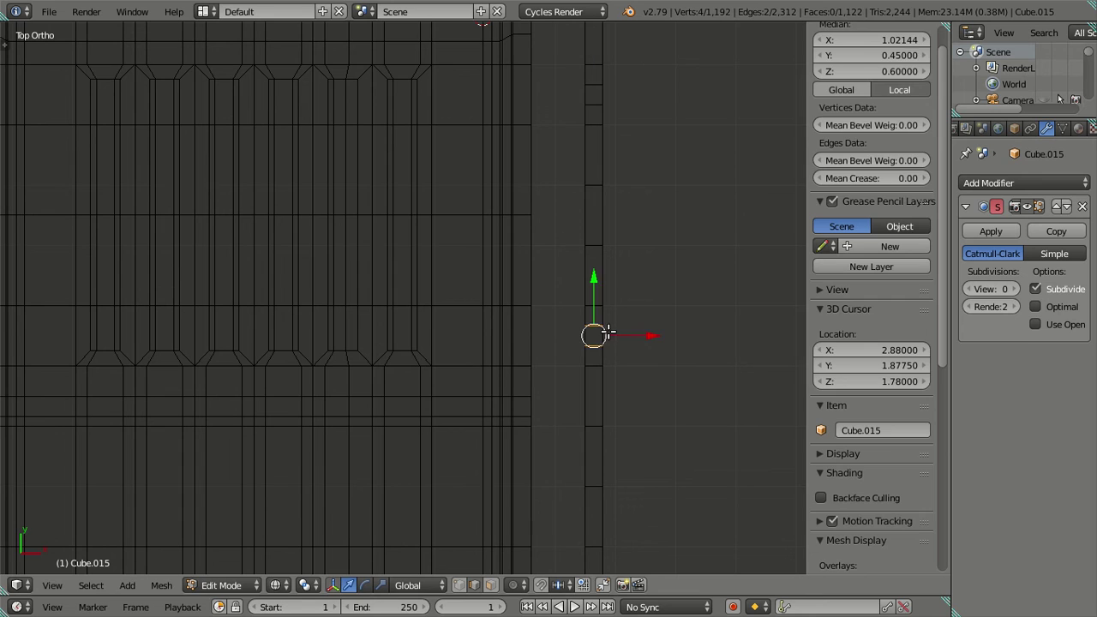
key("a")
right_click(591, 349)
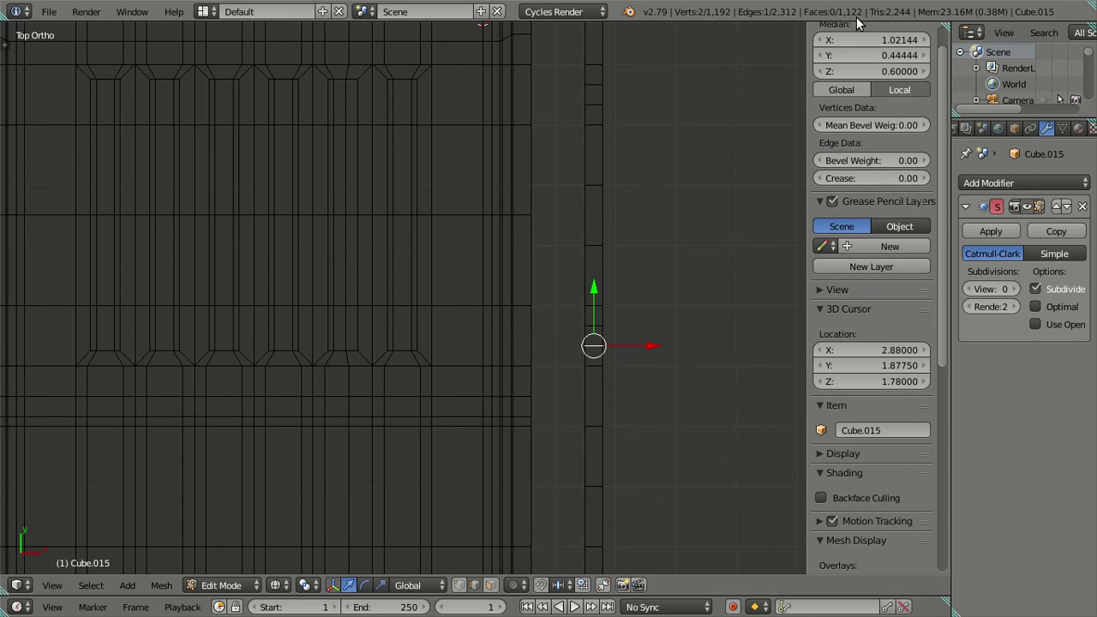
left_click(874, 56)
key("Return")
key("s")
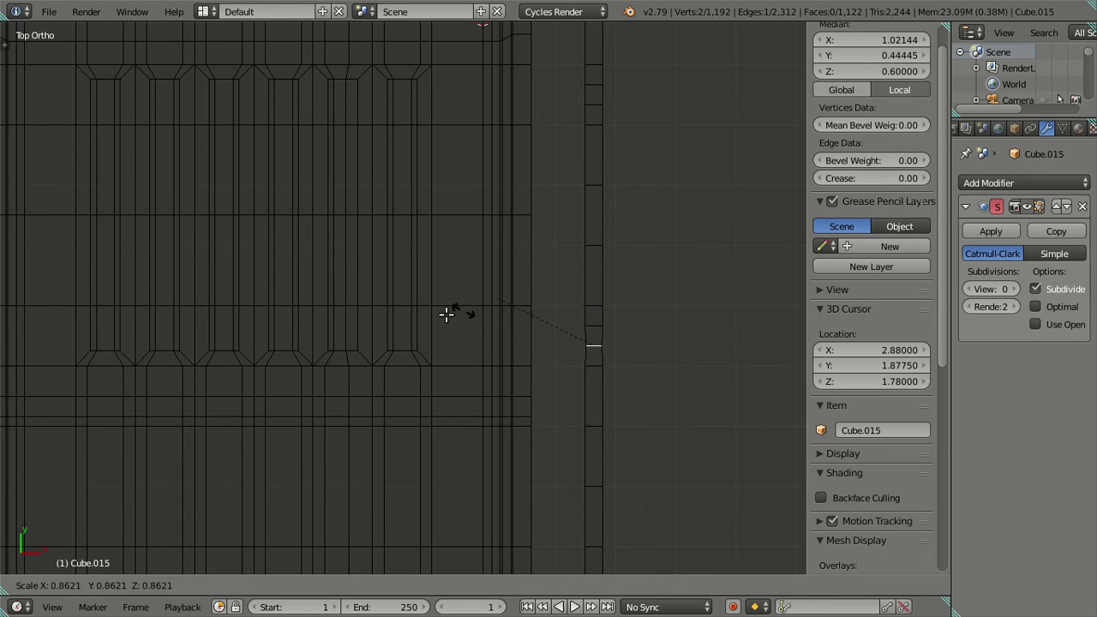
left_click(452, 300)
key("a")
right_click(452, 300, "alt")
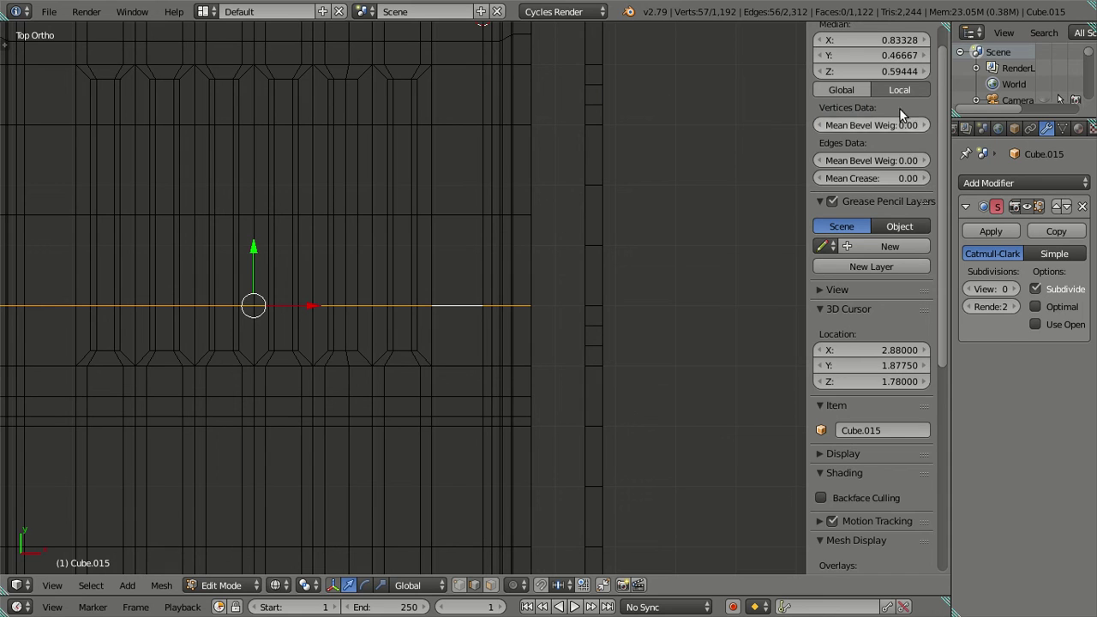
key("a")
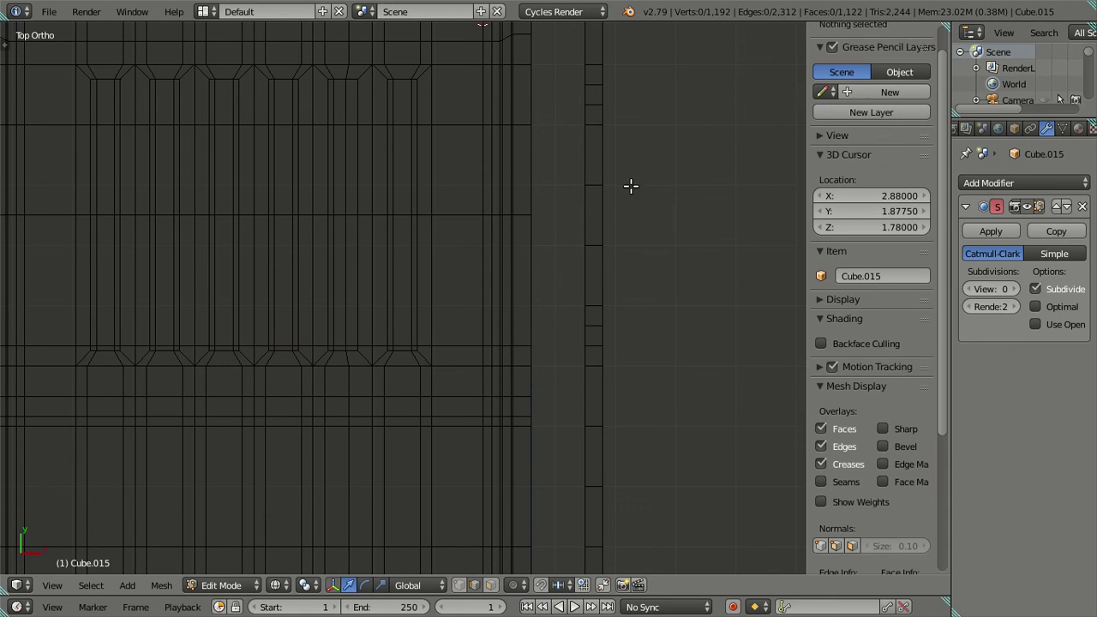
Set the strip's top edge to Median Y 0.58889 and nudge the drainboard loop along Y
middle_click_drag(631, 186, 567, 461, "shift")
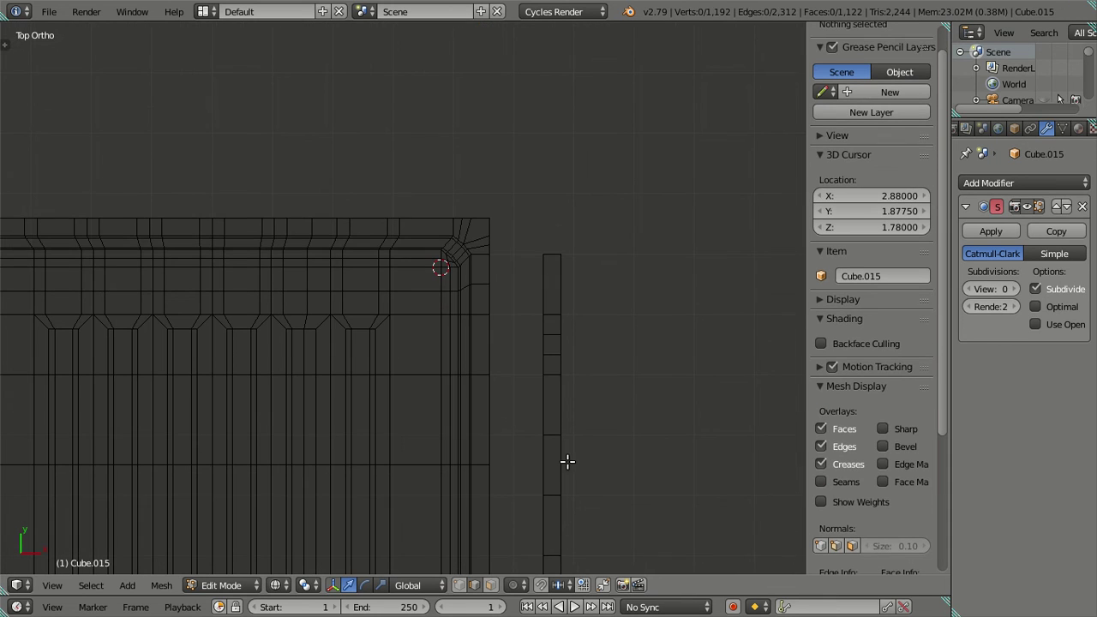
right_click(552, 335)
left_click(872, 55)
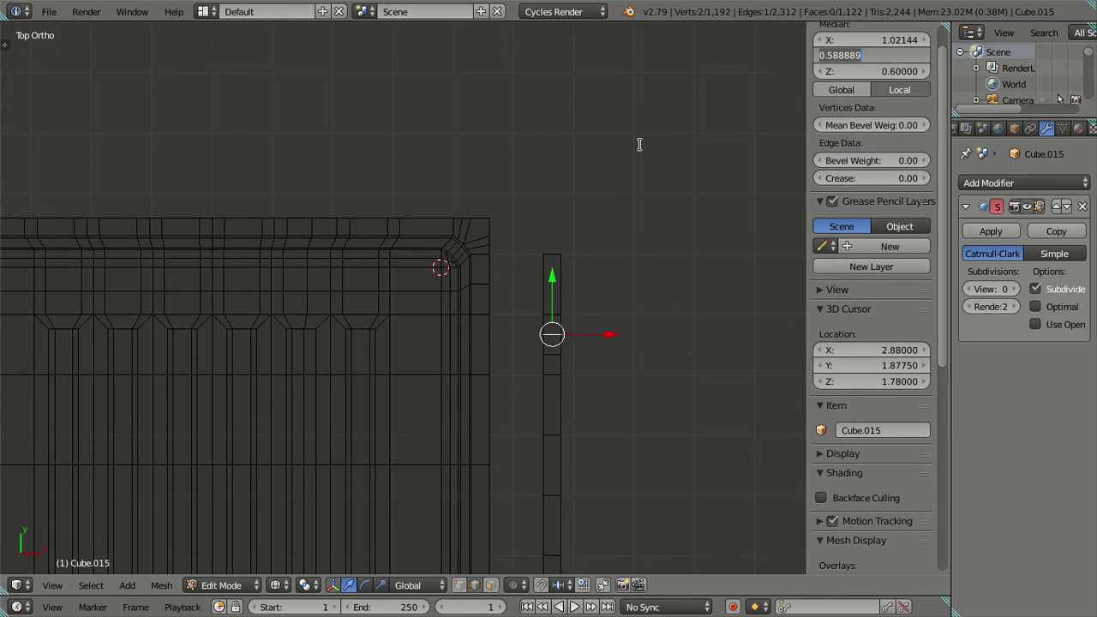
key("Return")
key("a")
right_click(416, 374, "alt")
key("ctrl+v")
key("a")
scroll(553, 255, "down", 3)
scroll(539, 292, "down", 2)
Return to solid shading in Object Mode and orbit to inspect the sink's basin
key("z")
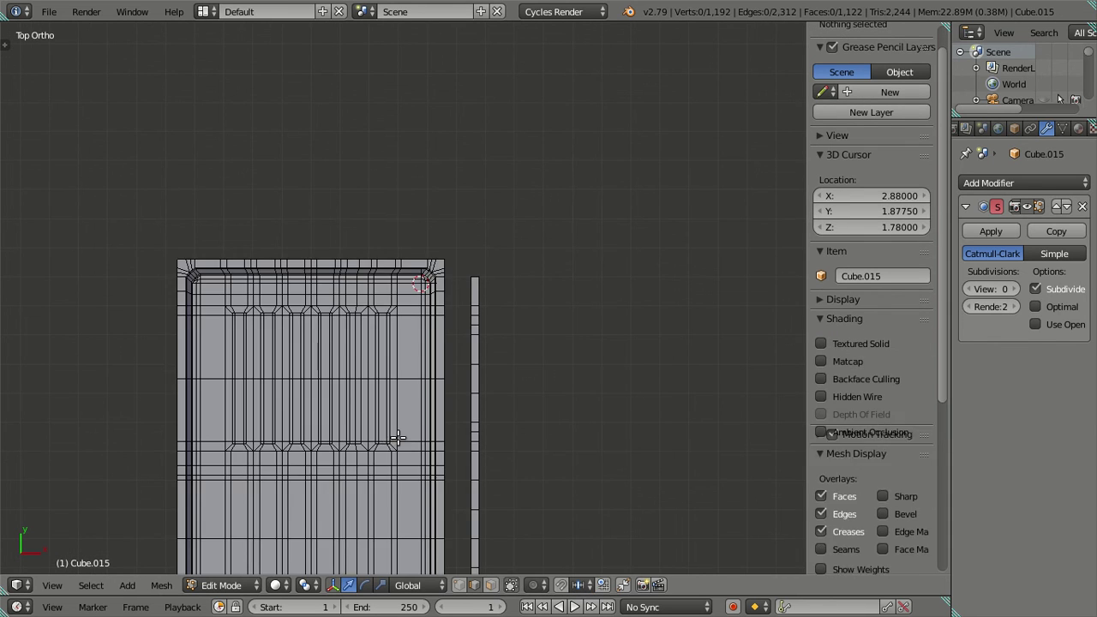
middle_click_drag(397, 438, 499, 354)
key("Tab")
scroll(425, 374, "up", 3)
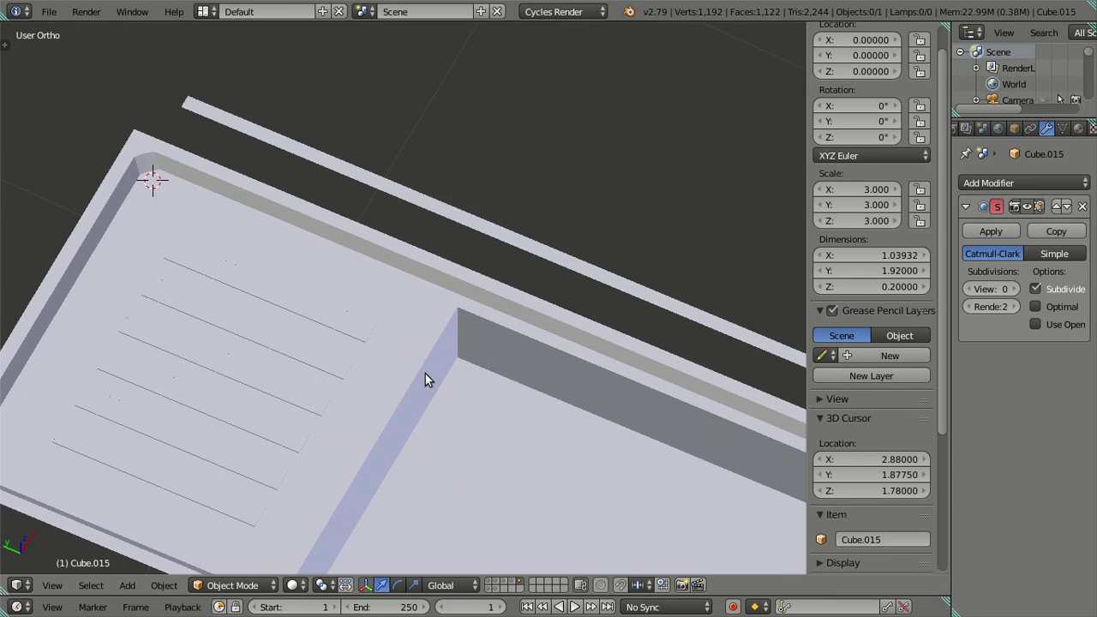
scroll(425, 373, "down", 2)
middle_click_drag(380, 362, 355, 314)
scroll(335, 308, "up", 5)
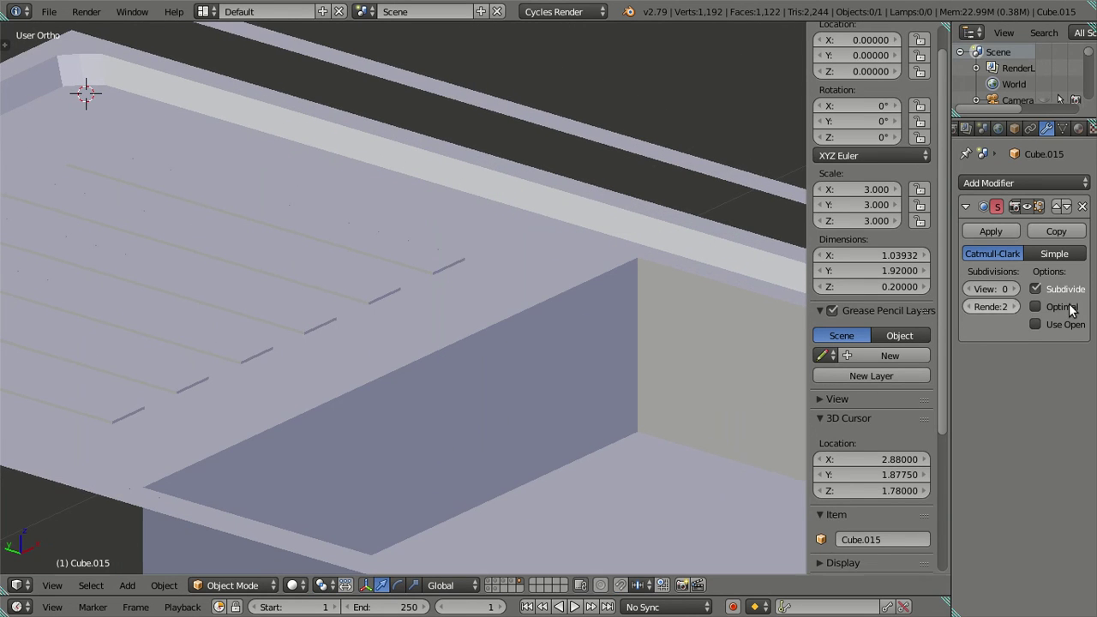
Preview the sink at Subdivision View level 2 to check the grooves, then reset it to 0
left_click(1008, 288)
left_click(1008, 287)
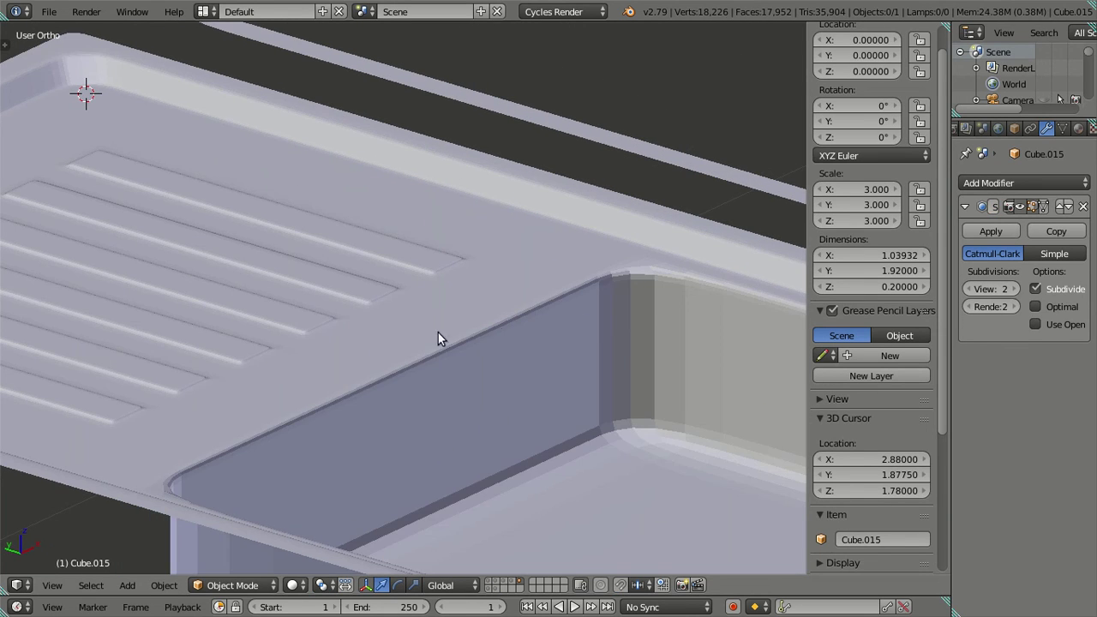
scroll(403, 363, "down", 2)
mouse_move(402, 363)
middle_mouse_down()
mouse_move(453, 365)
mouse_move(311, 350)
mouse_move(568, 379)
middle_mouse_up()
scroll(453, 365, "down", 1)
scroll(568, 380, "up", 2)
middle_click_drag(557, 452, 542, 506)
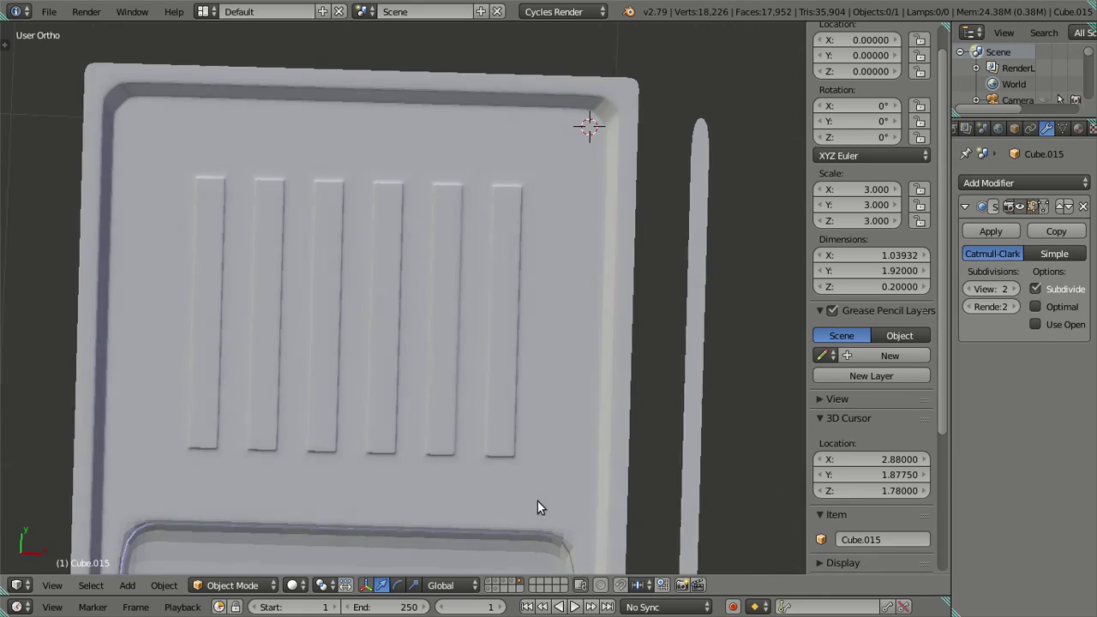
left_click(968, 289)
left_click(968, 289)
In Edit Mode on the sink, select the vertical edge loop through the first drainboard groove
key("Tab")
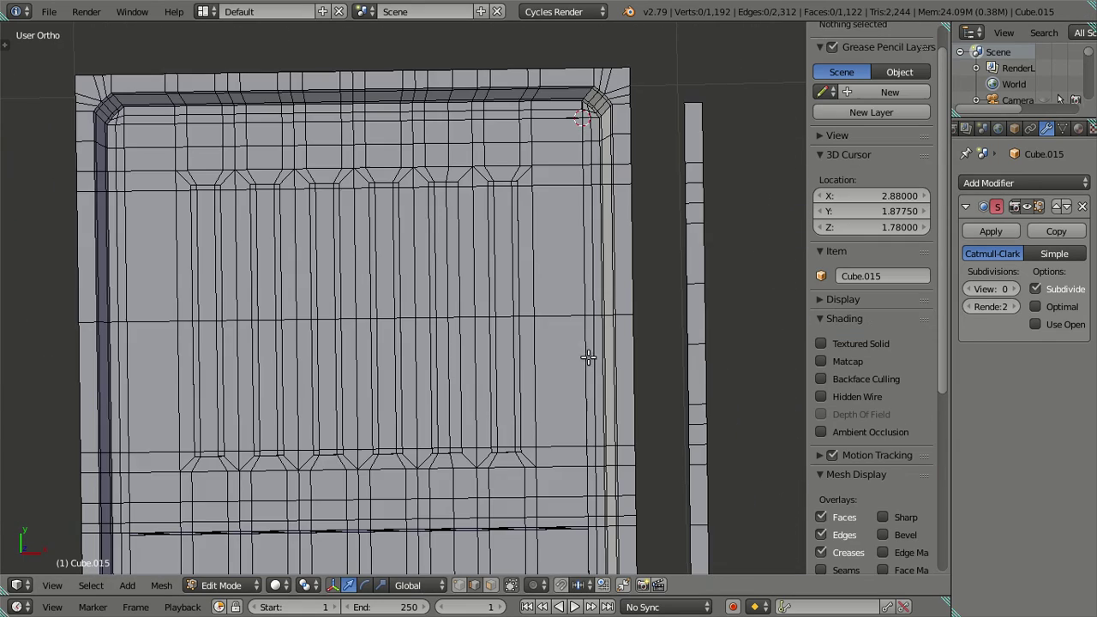
middle_click_drag(562, 377, 560, 291)
scroll(648, 311, "up", 2)
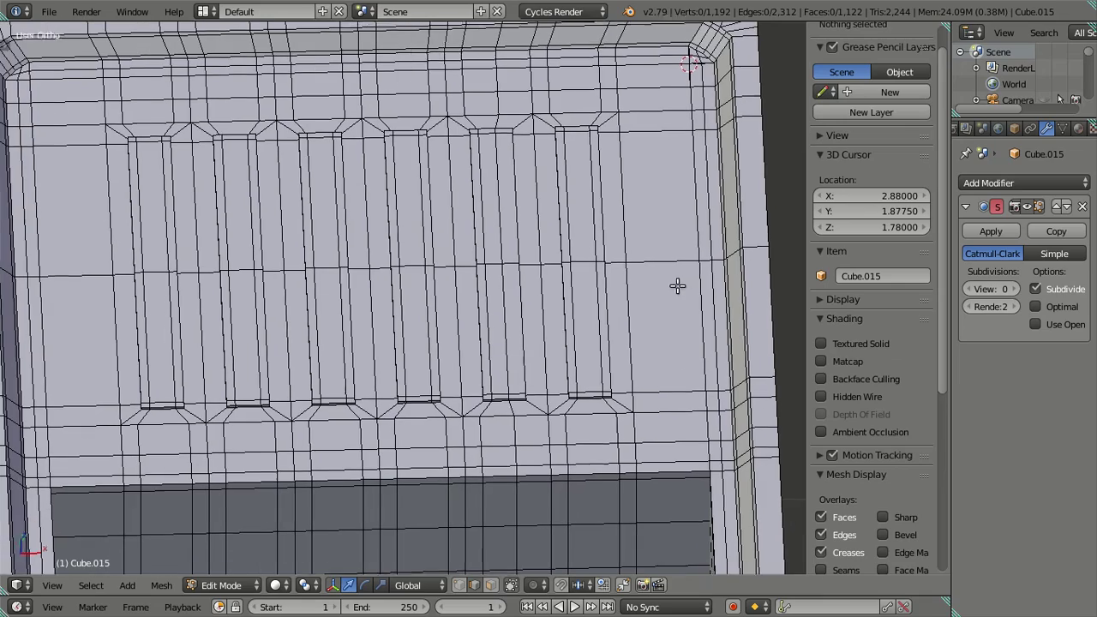
middle_click_drag(676, 284, 594, 321)
right_click(573, 319, "alt")
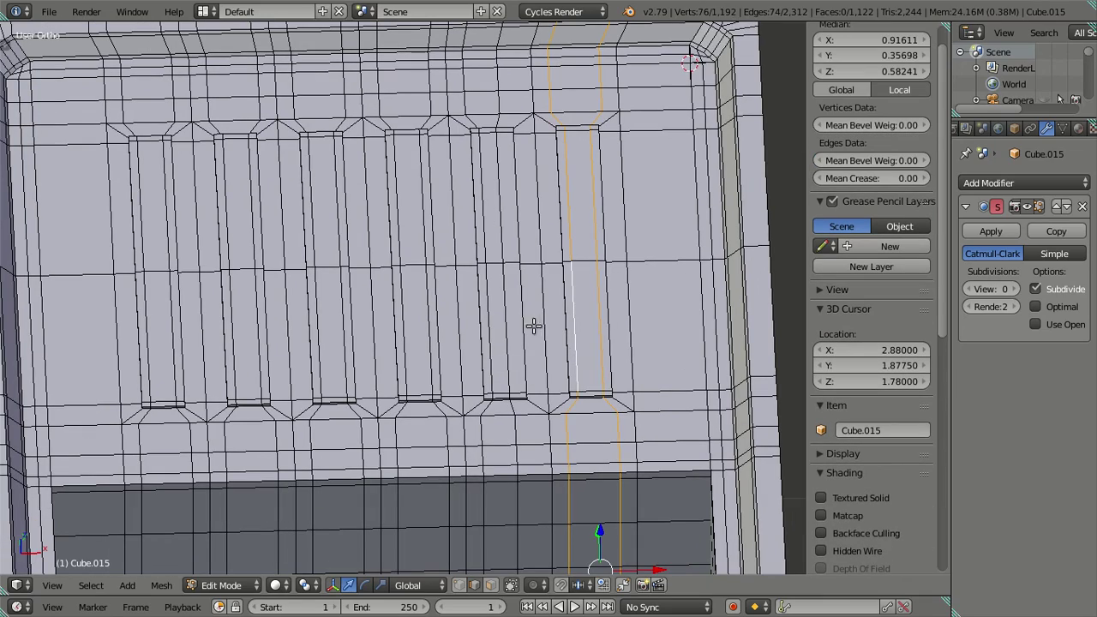
mouse_move(502, 313)
middle_mouse_down()
mouse_move(492, 302)
mouse_move(502, 289)
middle_mouse_up()
mouse_move(542, 342)
middle_mouse_down()
mouse_move(545, 509)
mouse_move(491, 357)
middle_mouse_up()
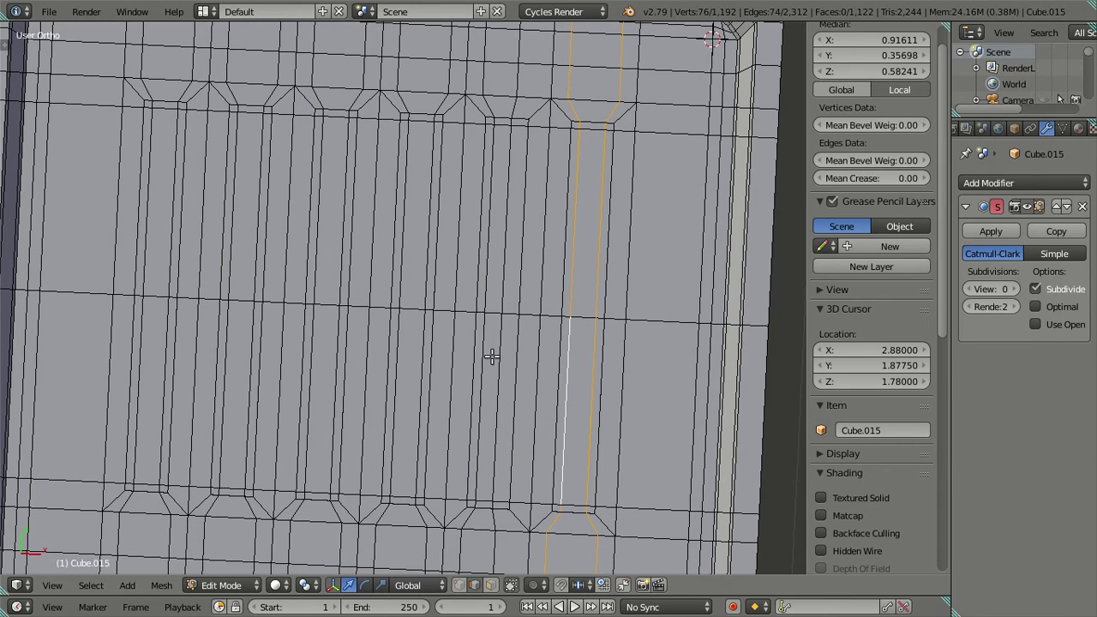
Add the remaining nine groove edge loops to the selection and dissolve all the selected edges
right_click(494, 374, "alt+shift")
right_click(420, 391, "alt+shift")
right_click(394, 392, "alt+shift")
right_click(332, 396, "alt+shift")
right_click(312, 413, "alt+shift")
right_click(241, 421, "alt+shift")
right_click(223, 420, "alt+shift")
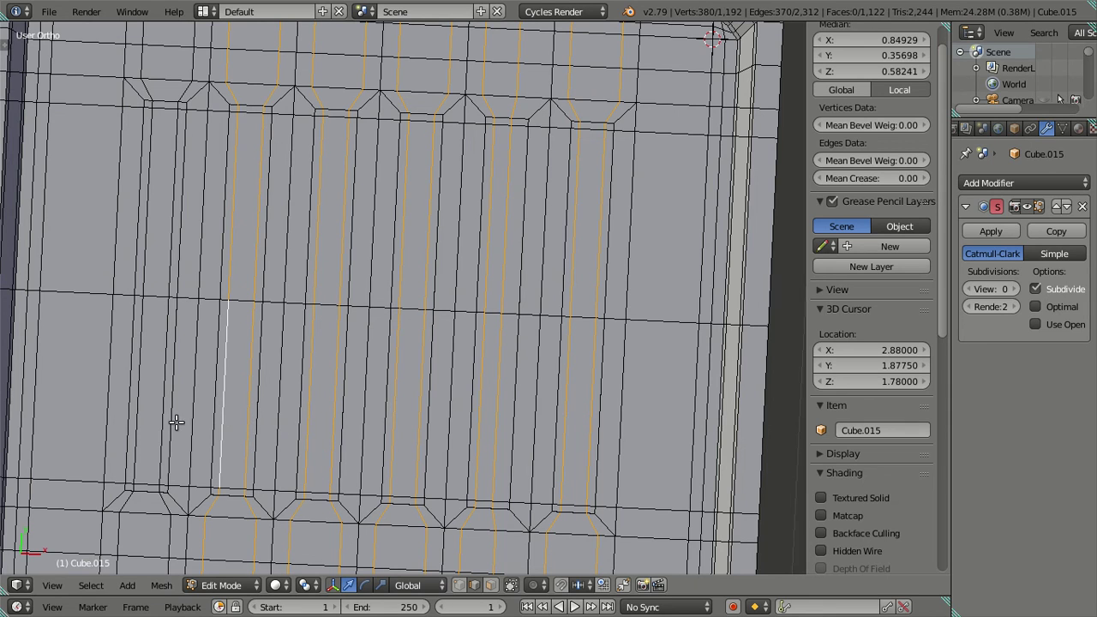
right_click(157, 421, "alt+shift")
right_click(142, 426, "alt+shift")
key("x")
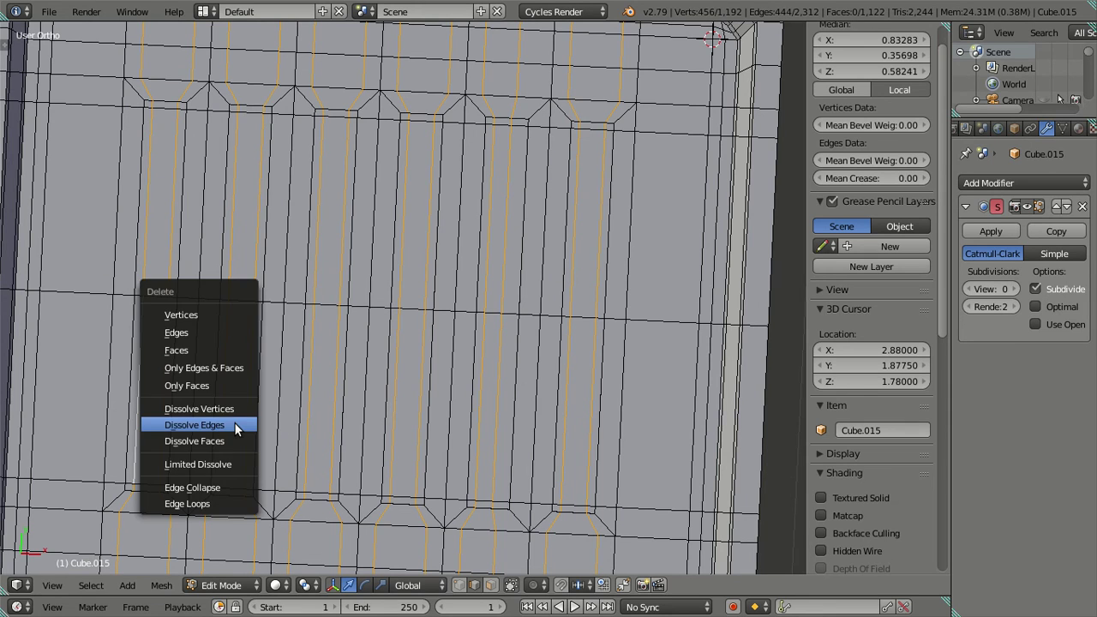
left_click(236, 428)
middle_click_drag(296, 466, 180, 429)
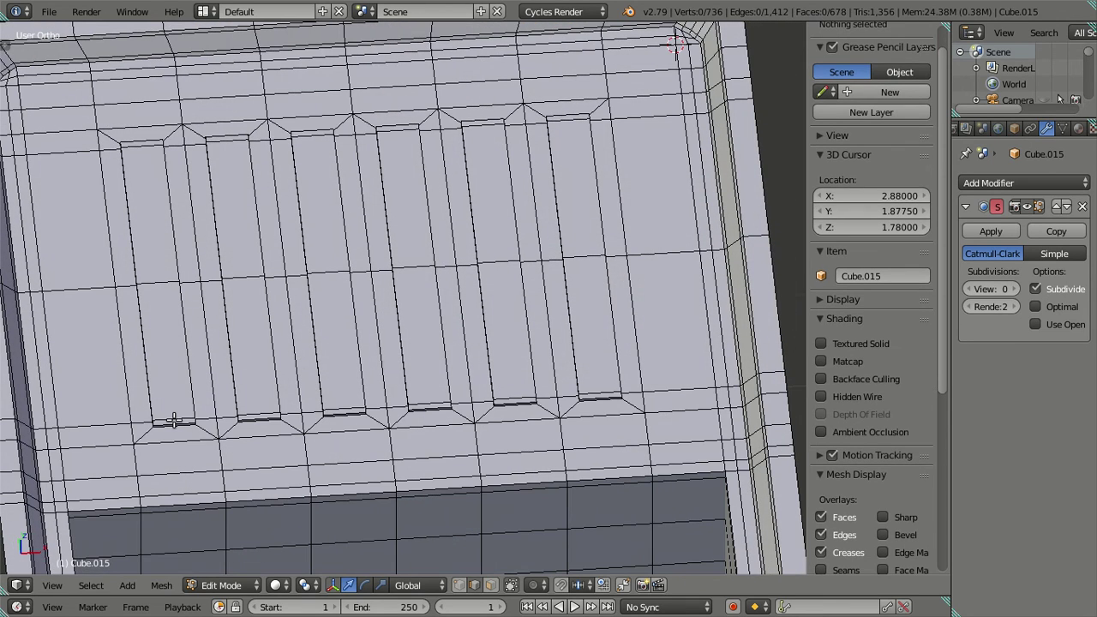
Place a loop cut near the first groove, then dissolve an unwanted edge loop
key("ctrl+r")
scroll(173, 420, "up", 1)
left_click(176, 420)
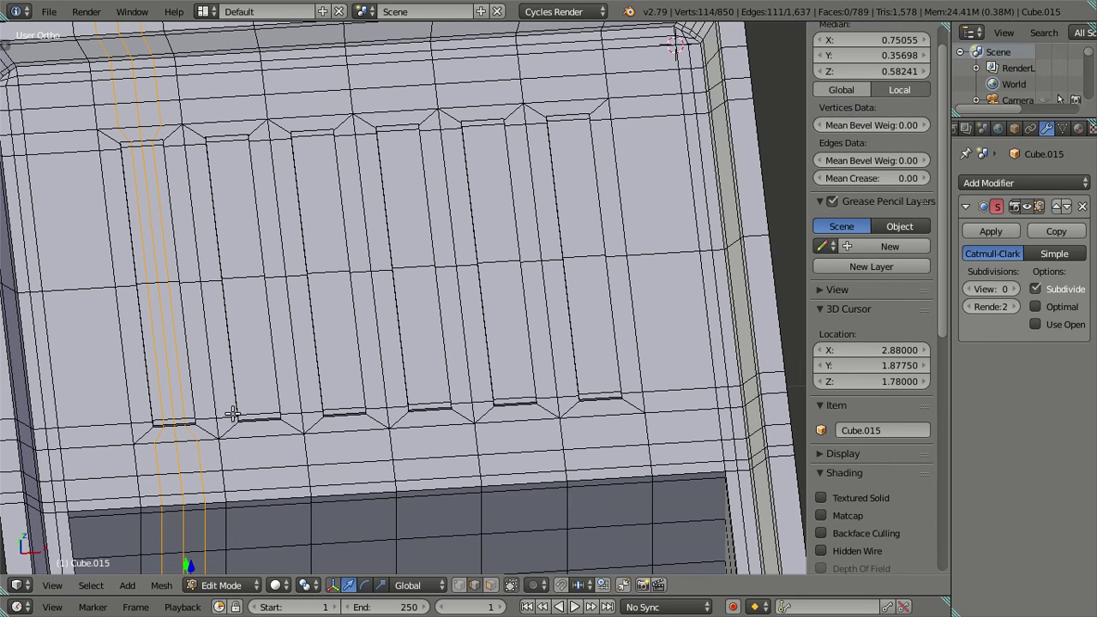
key("ctrl+r")
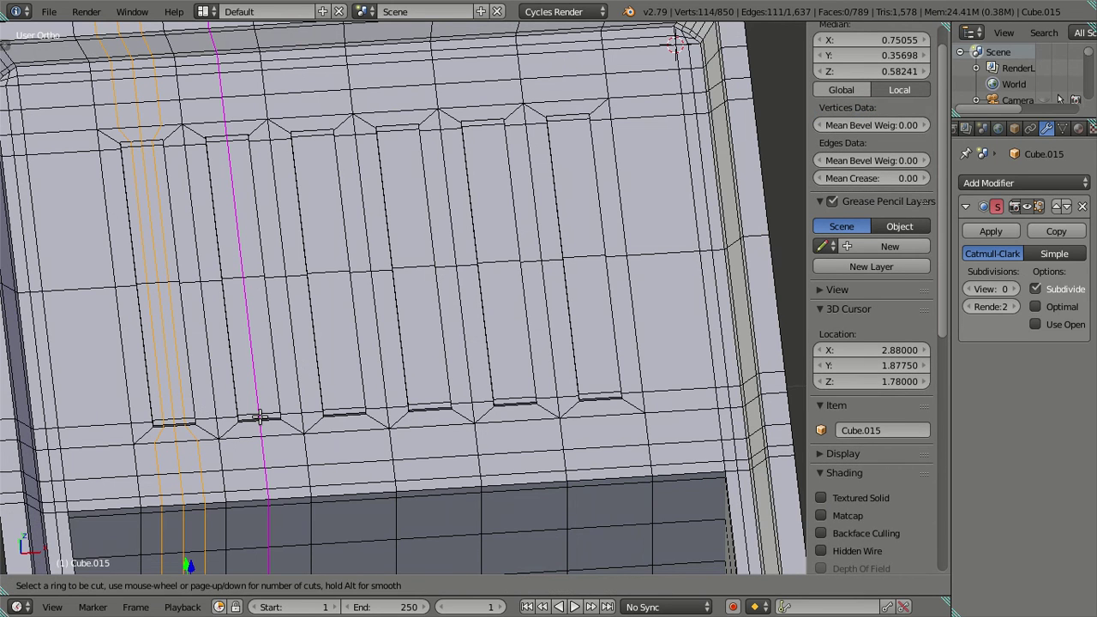
key("Escape")
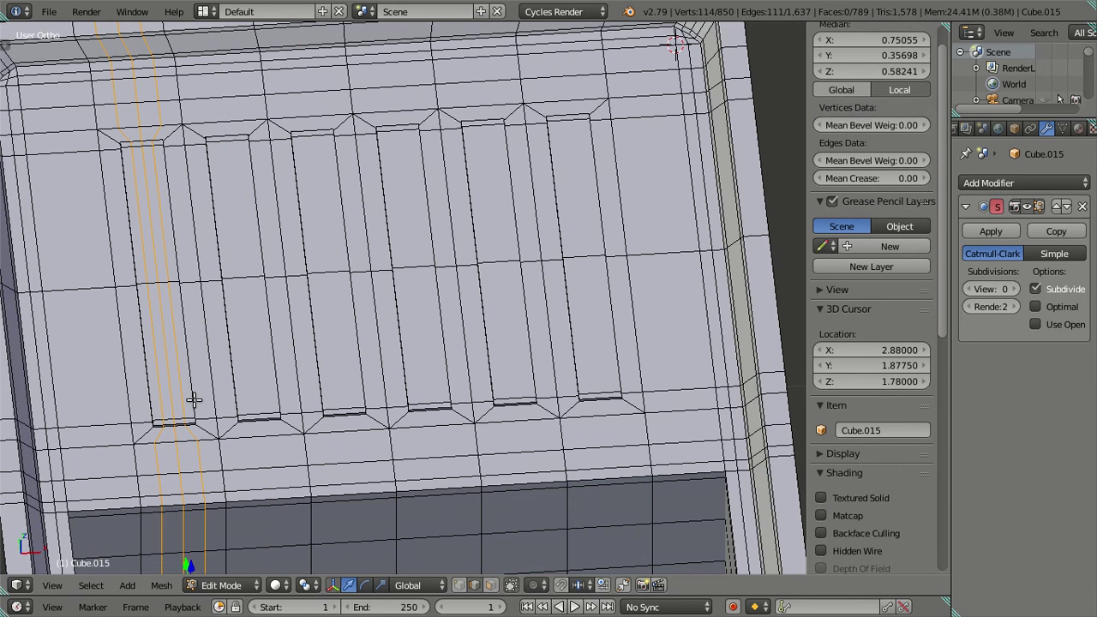
key("ctrl+r")
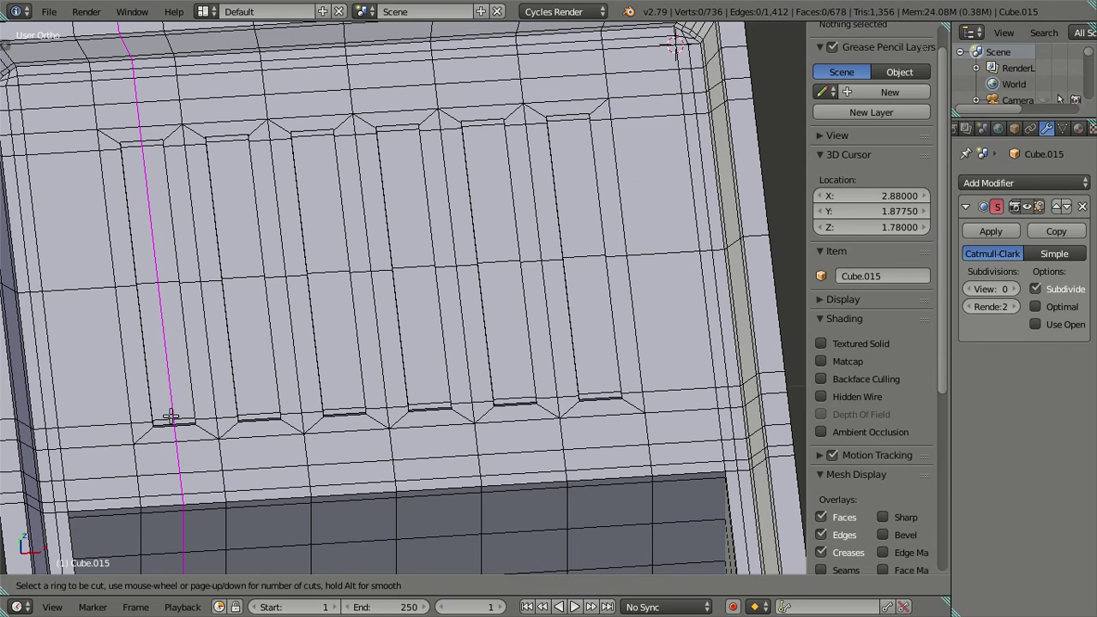
key("Escape")
key("ctrl+space")
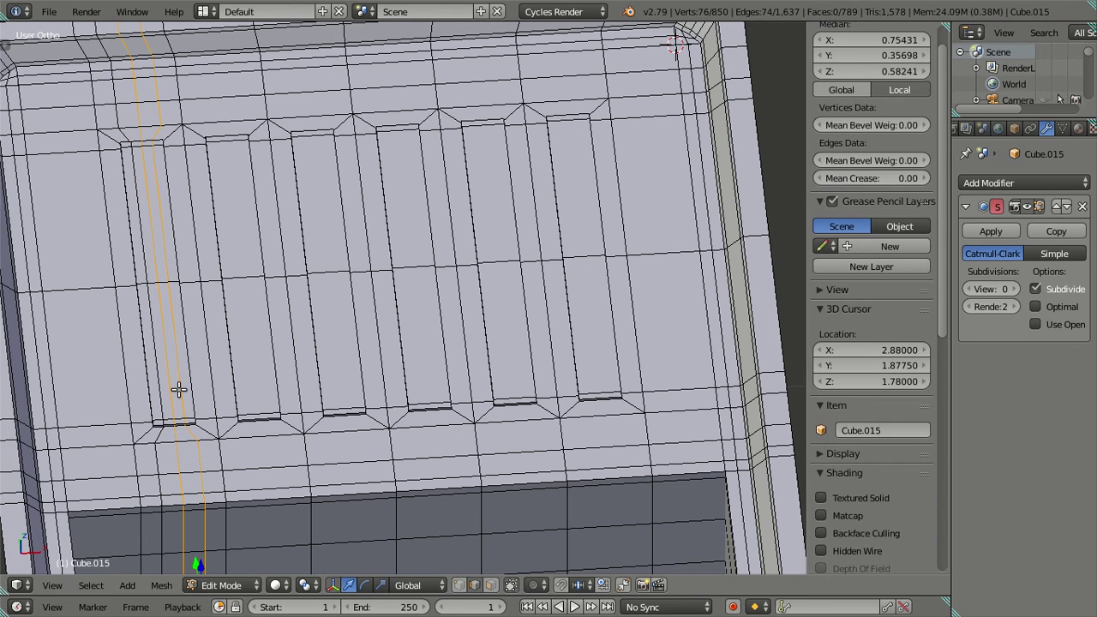
key("x")
left_click(252, 394)
Cut two unslid loops along the groove, then dissolve them
key("ctrl+r")
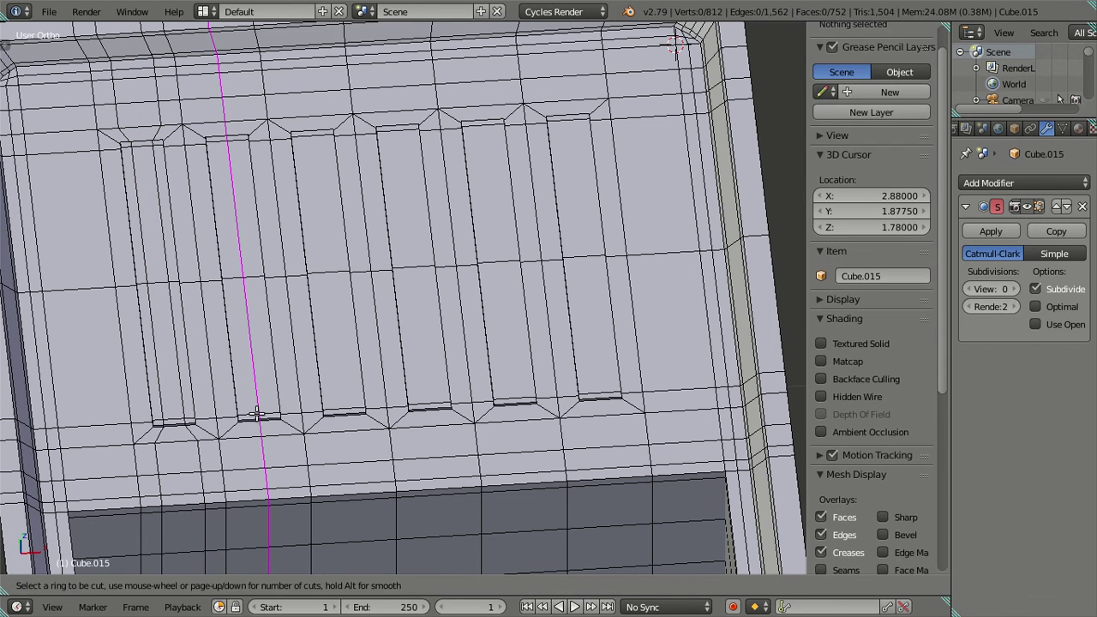
left_click(248, 390)
right_click(248, 390)
key("x")
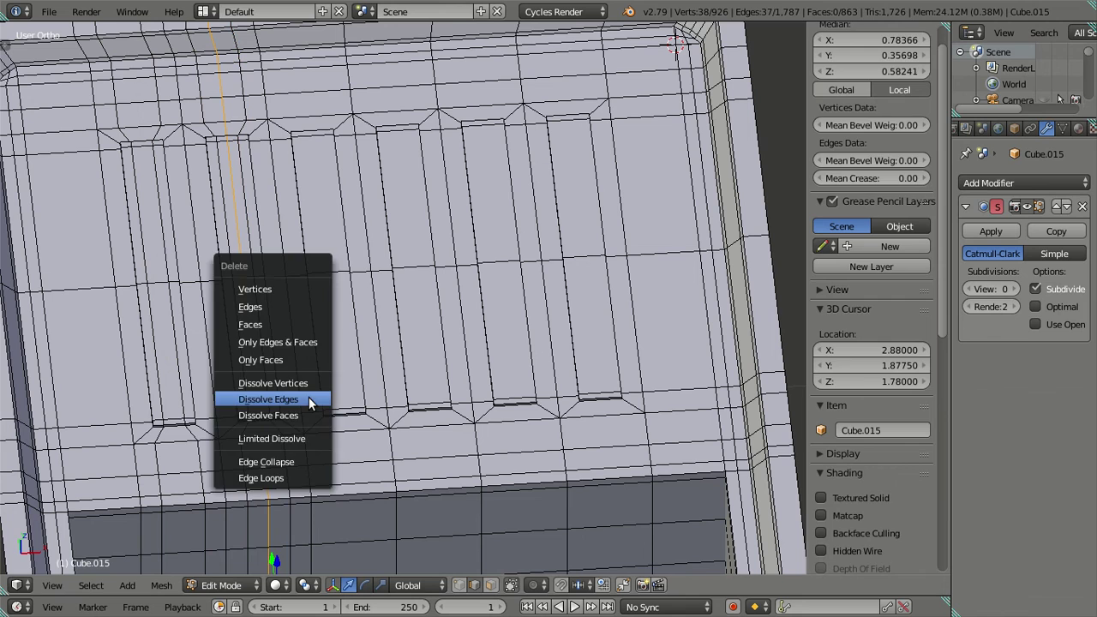
left_click(267, 391)
Loop-cut along the groove and dissolve its middle loop, leaving a supporting pair
key("ctrl+r")
scroll(341, 412, "up", 1)
left_click(341, 410)
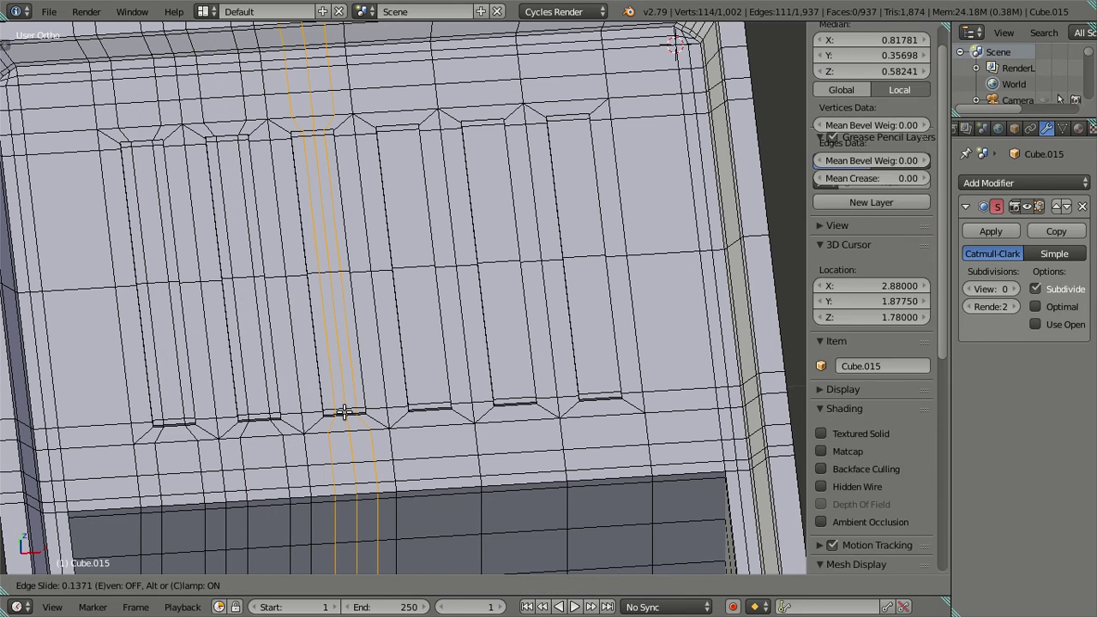
right_click(343, 388)
right_click(338, 387, "alt+shift")
right_click(336, 385, "alt+shift")
right_click(355, 390, "alt+shift")
key("x")
left_click(378, 395)
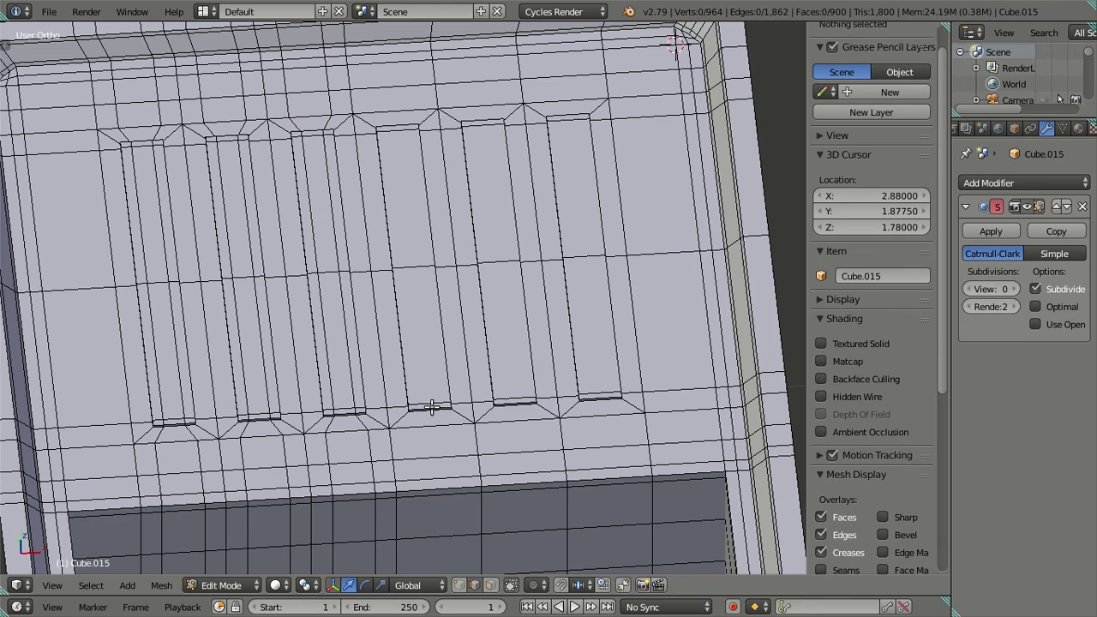
Add multi-loop cuts along the remaining grooves, dissolving the middle loop of each
key("ctrl+r")
left_click(418, 390)
key("x")
left_click(452, 396)
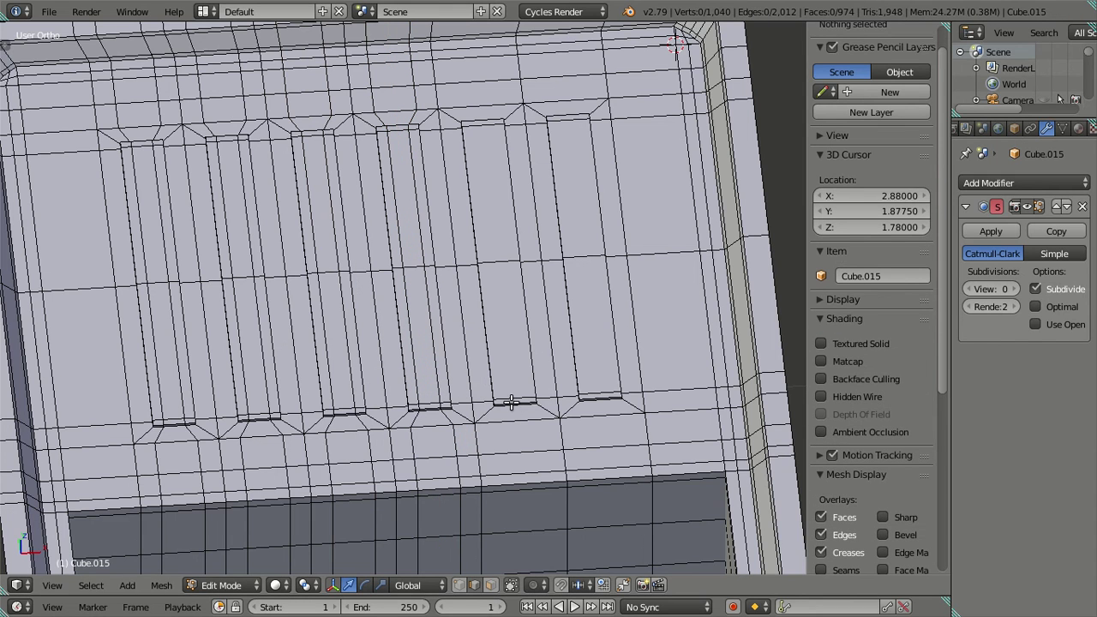
key("ctrl+r")
left_click(508, 385)
left_click(536, 390)
key("x")
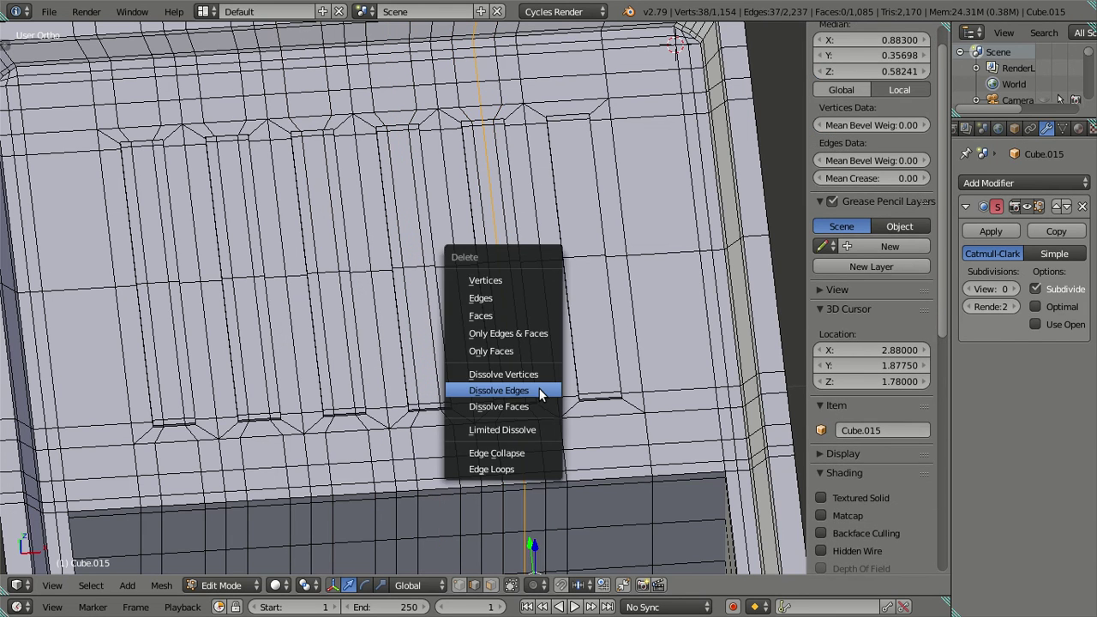
left_click(540, 394)
key("ctrl+r")
scroll(596, 396, "up", 2)
left_click(596, 395)
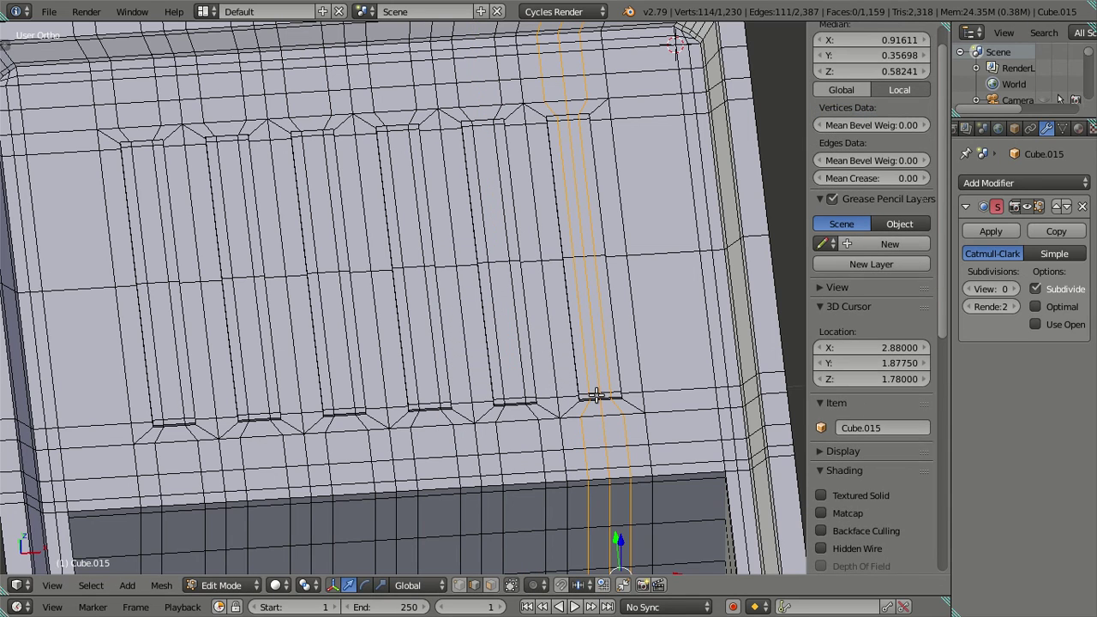
Dissolve the last groove's middle loop and inspect the smoothed drainer grooves in Object Mode
key("x")
left_click(607, 372)
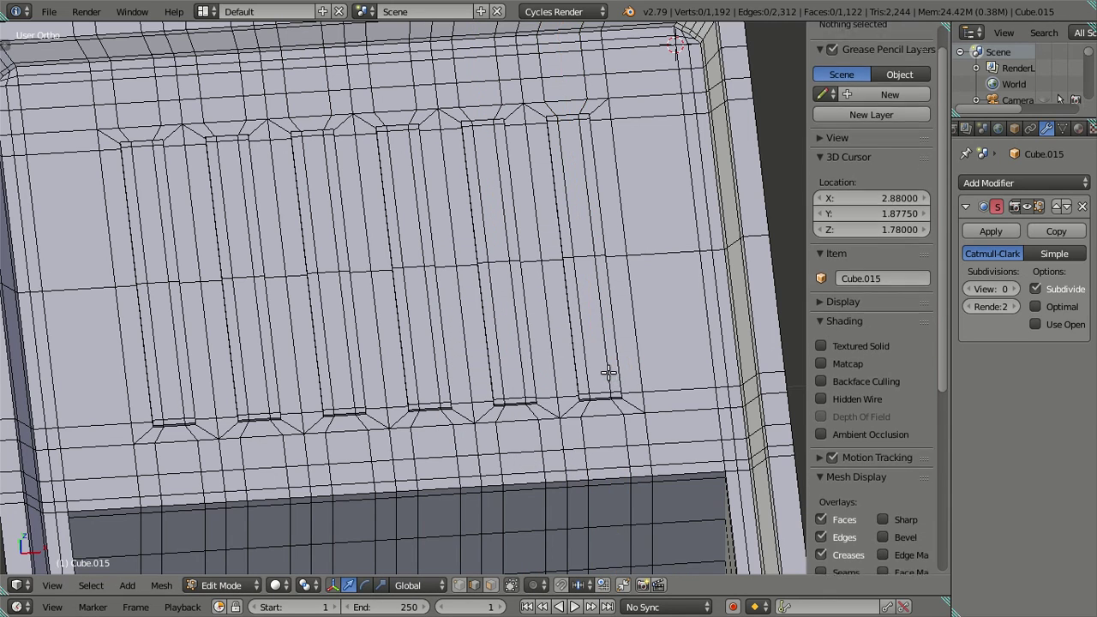
scroll(607, 372, "down", 3)
key("Tab")
mouse_move(468, 387)
middle_mouse_down()
mouse_move(597, 364)
mouse_move(572, 316)
mouse_move(600, 319)
middle_mouse_up()
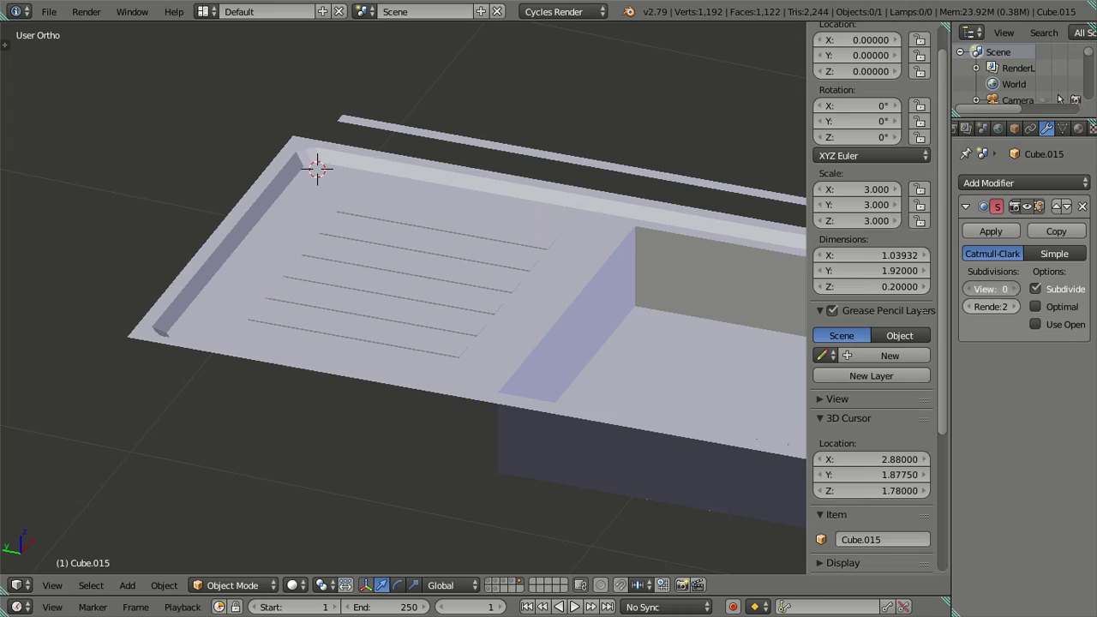
left_click_drag(994, 289, 1011, 289)
mouse_move(653, 304)
middle_mouse_down()
mouse_move(621, 365)
mouse_move(573, 393)
mouse_move(461, 340)
middle_mouse_up()
scroll(573, 393, "up", 3)
Check edges on the side rim strip and drainboard, then view the smoothed tray corner
key("Tab")
mouse_move(525, 385)
middle_mouse_down()
mouse_move(408, 313)
mouse_move(486, 356)
middle_mouse_up()
right_click(689, 321)
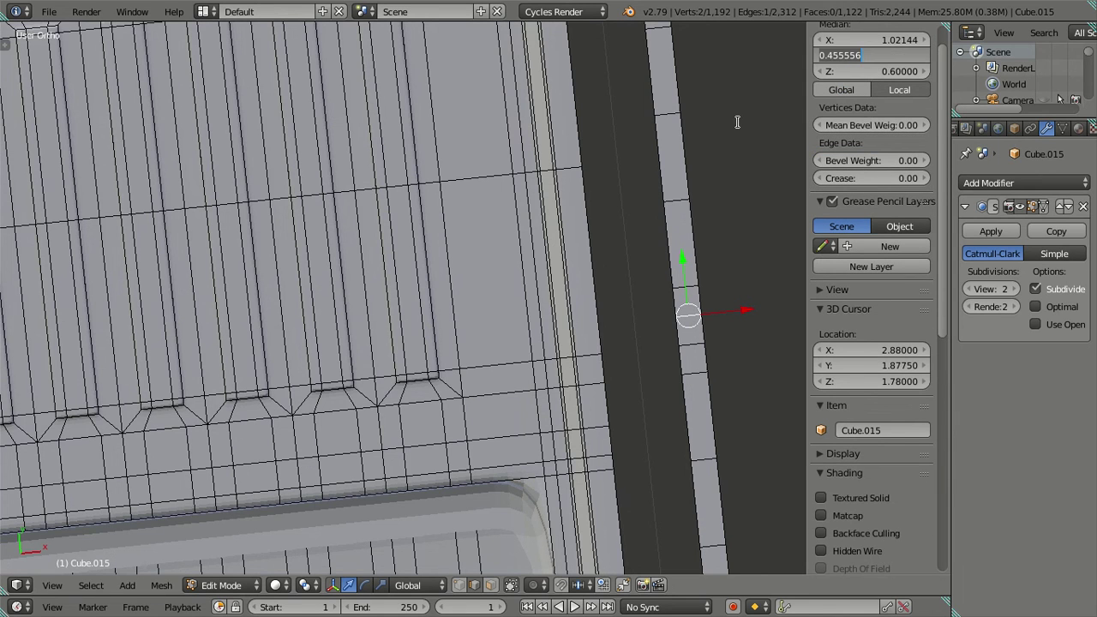
key("a")
right_click(487, 360, "alt")
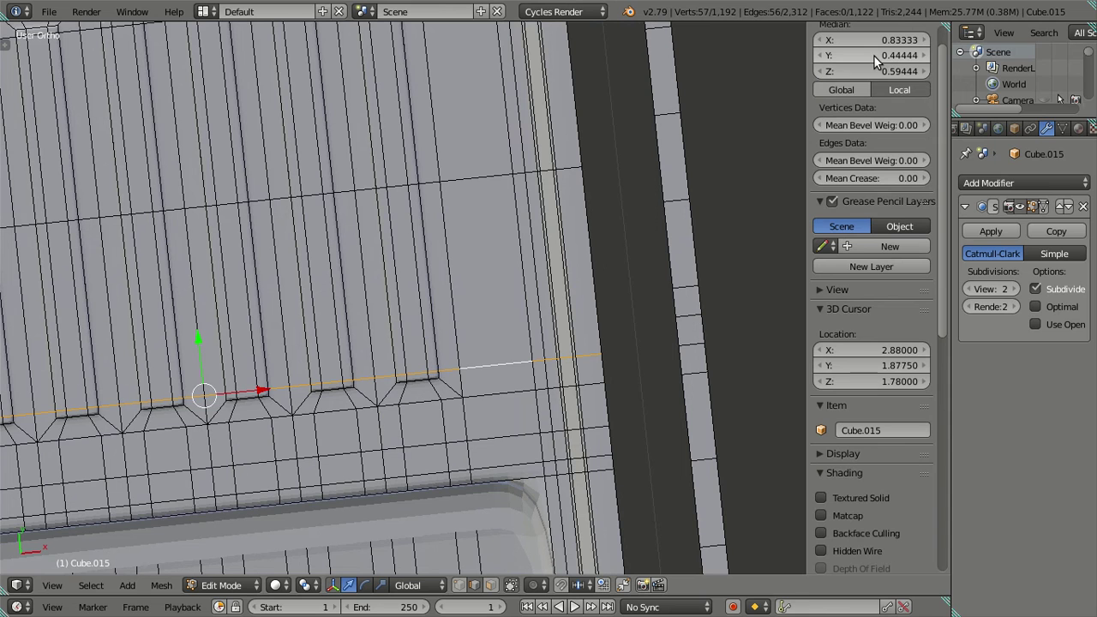
key("a")
key("Tab")
mouse_move(488, 360)
middle_mouse_down()
mouse_move(499, 178)
mouse_move(402, 480)
middle_mouse_up()
Try repositioning a rim strip edge's Y position, cancel the move, and view the smoothed tray
key("Tab")
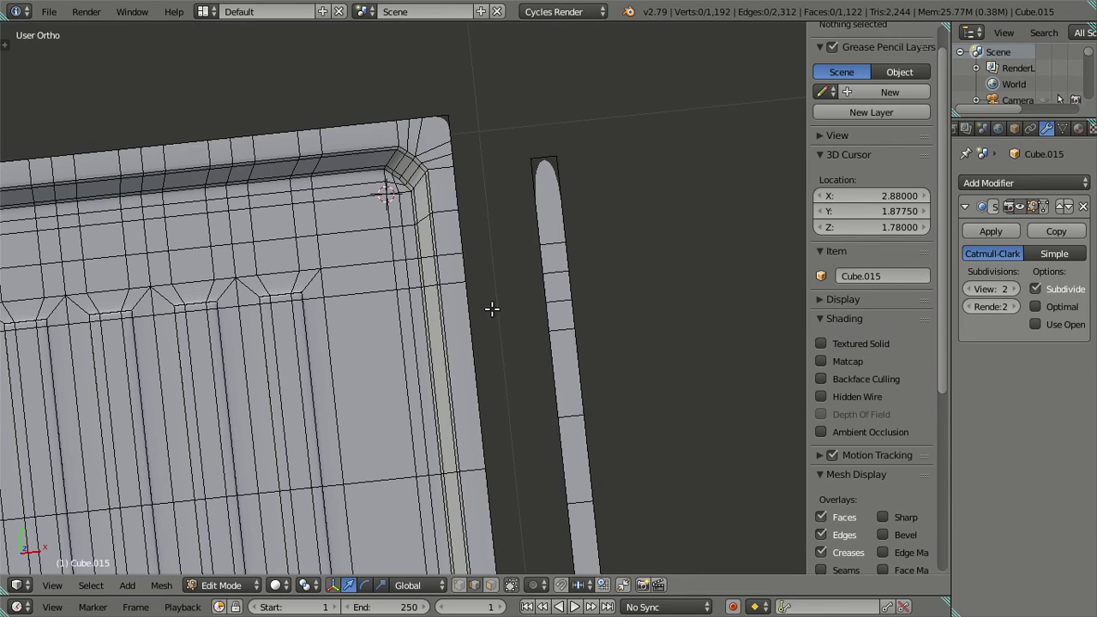
right_click(559, 302)
left_click(871, 54)
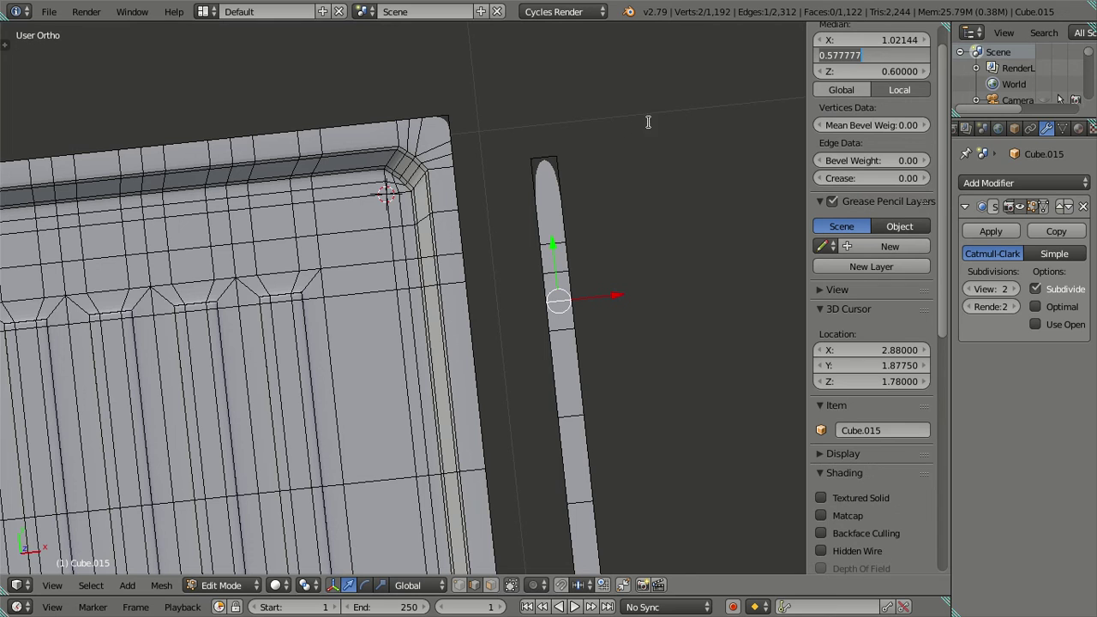
key("g")
key("Escape")
key("a")
right_click(367, 291, "alt")
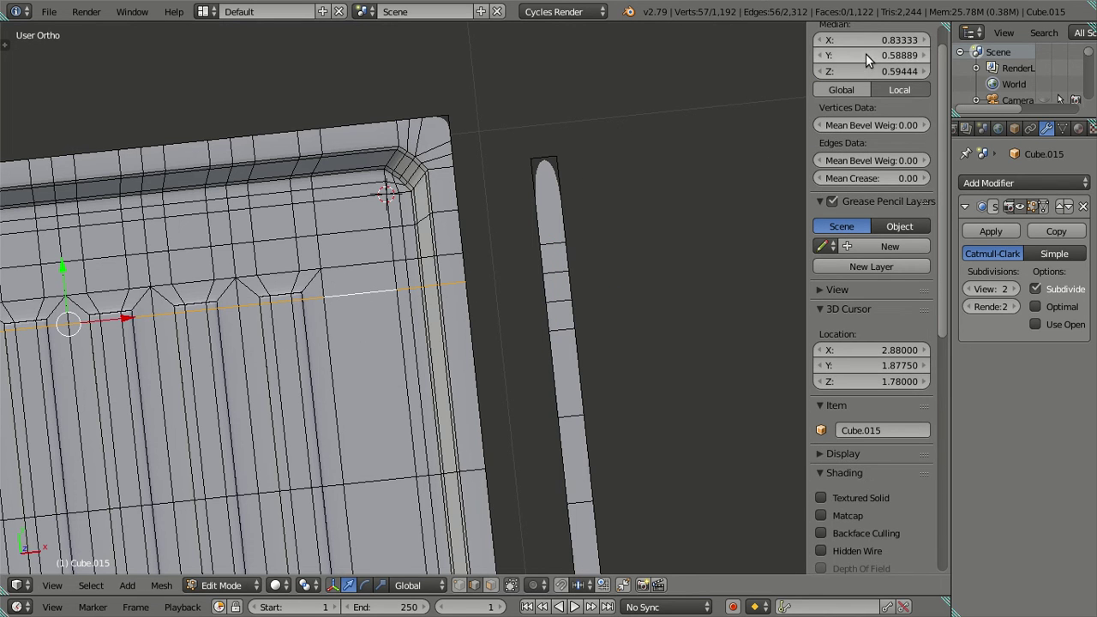
key("a")
mouse_move(605, 200)
middle_mouse_down()
mouse_move(482, 324)
mouse_move(523, 242)
mouse_move(497, 225)
middle_mouse_up()
key("Tab")
Zoom and orbit around the smoothed drainer grooves to inspect them
scroll(438, 360, "up", 2)
scroll(431, 374, "down", 1)
scroll(431, 315, "up", 2)
scroll(432, 315, "down", 2)
scroll(497, 226, "up", 2)
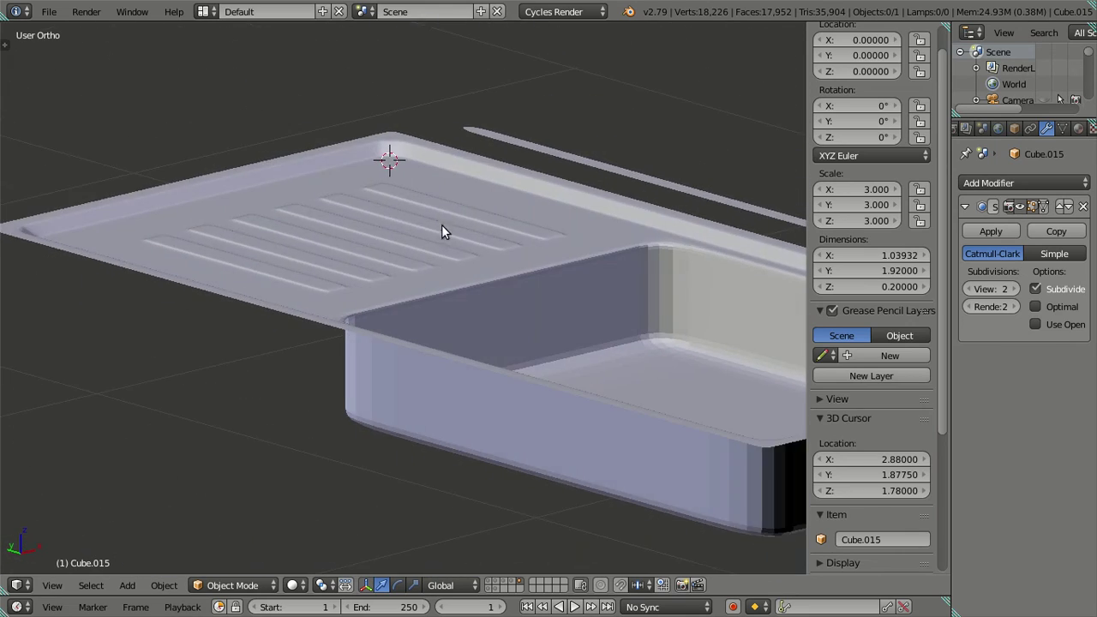
scroll(450, 249, "up", 3)
scroll(472, 263, "up", 2)
scroll(505, 265, "up", 2)
mouse_move(520, 265)
middle_mouse_down()
mouse_move(422, 267)
mouse_move(548, 225)
mouse_move(360, 409)
middle_mouse_up()
Add an unslid loop cut around a groove, undo a second one, and review the smoothed tray
key("Tab")
scroll(426, 356, "up", 2)
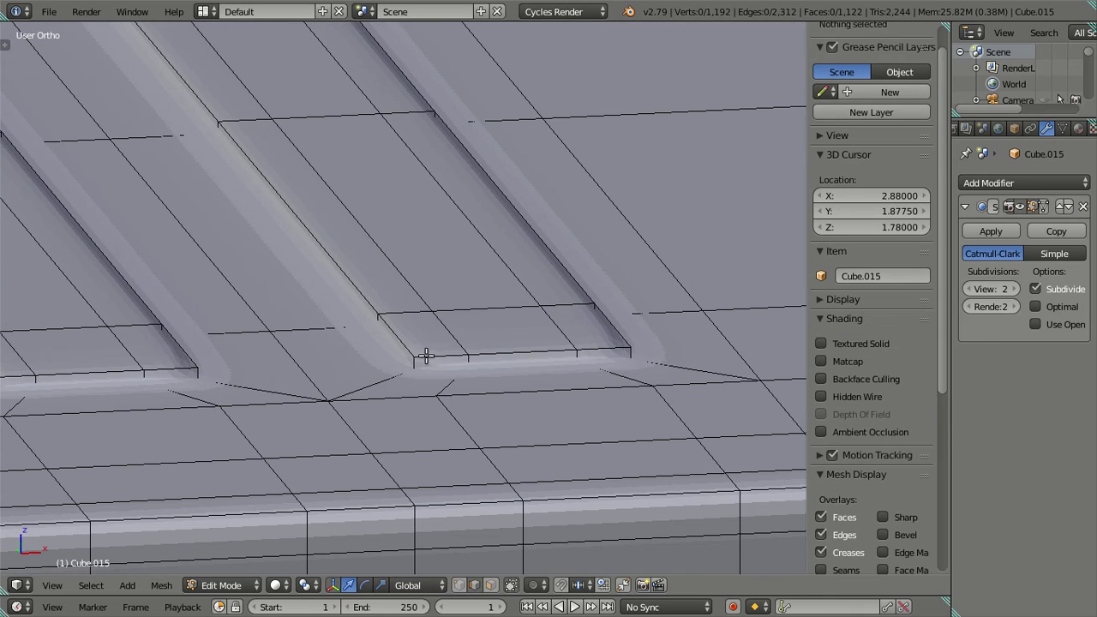
key("ctrl+r")
left_click(416, 363)
right_click(410, 362)
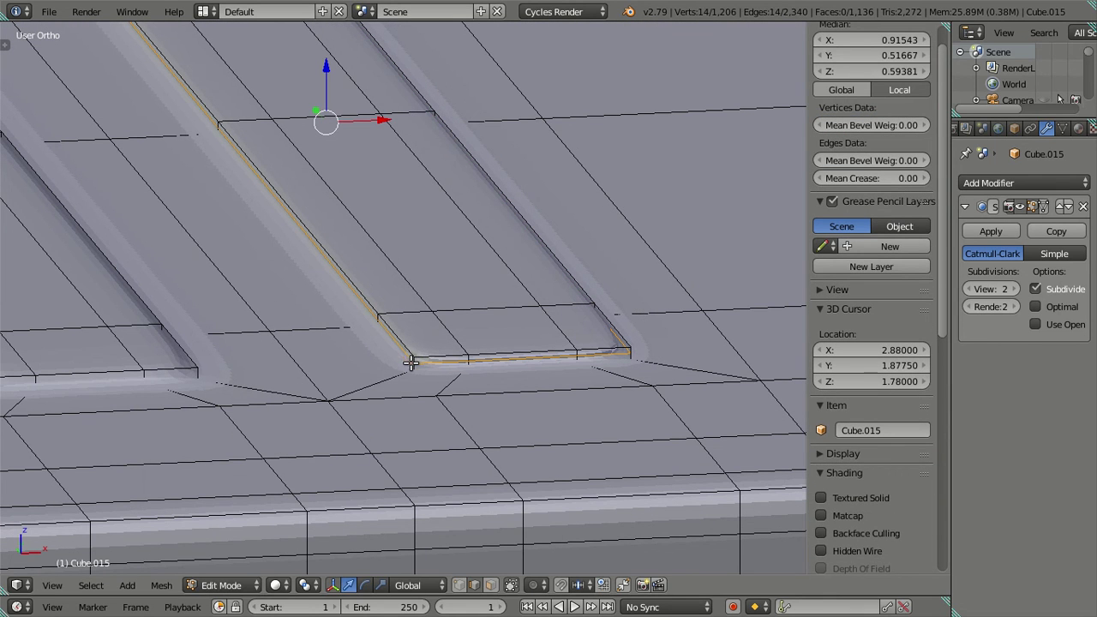
key("ctrl+r")
left_click(191, 373)
right_click(192, 374)
key("ctrl+z")
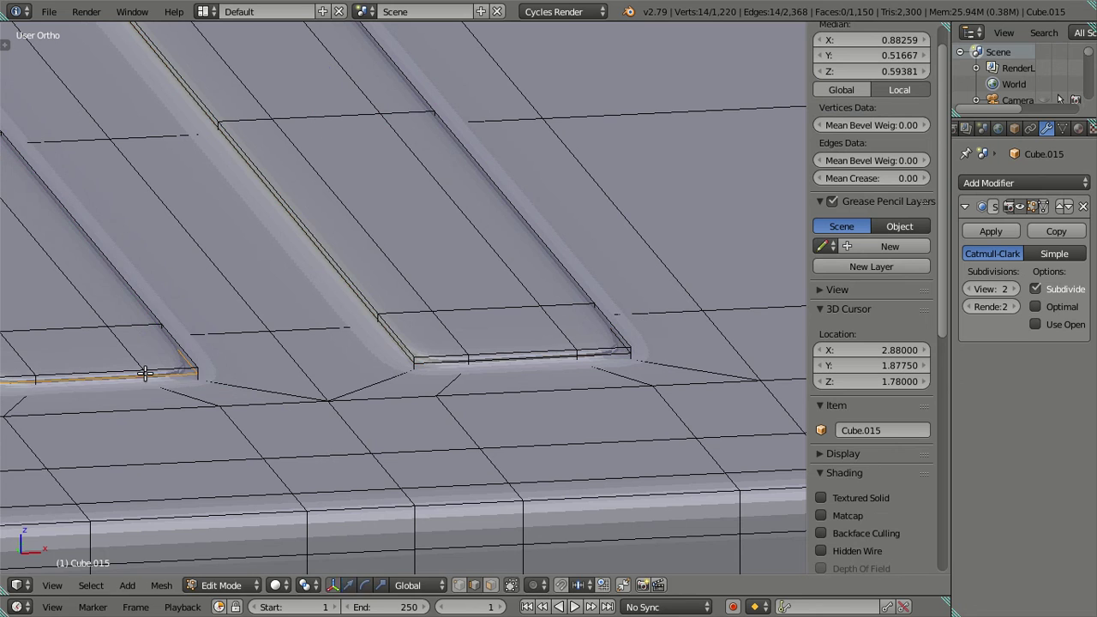
key("a")
key("Tab")
scroll(343, 369, "down", 5)
mouse_move(340, 370)
middle_mouse_down()
mouse_move(351, 432)
mouse_move(387, 399)
mouse_move(516, 373)
middle_mouse_up()
Select the whole sink mesh, view it smoothed in Object Mode, then select a loose rim strip edge
key("Tab")
scroll(519, 372, "up", 3)
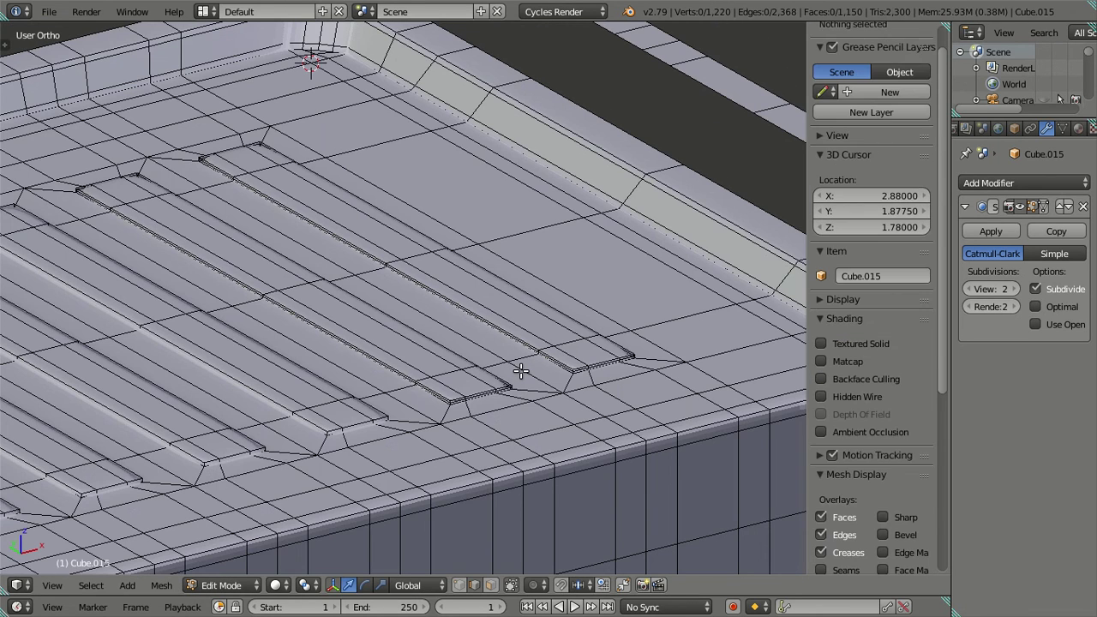
right_click(520, 370, "alt")
right_click(521, 371, "alt")
key("a")
key("a")
scroll(503, 369, "down", 1)
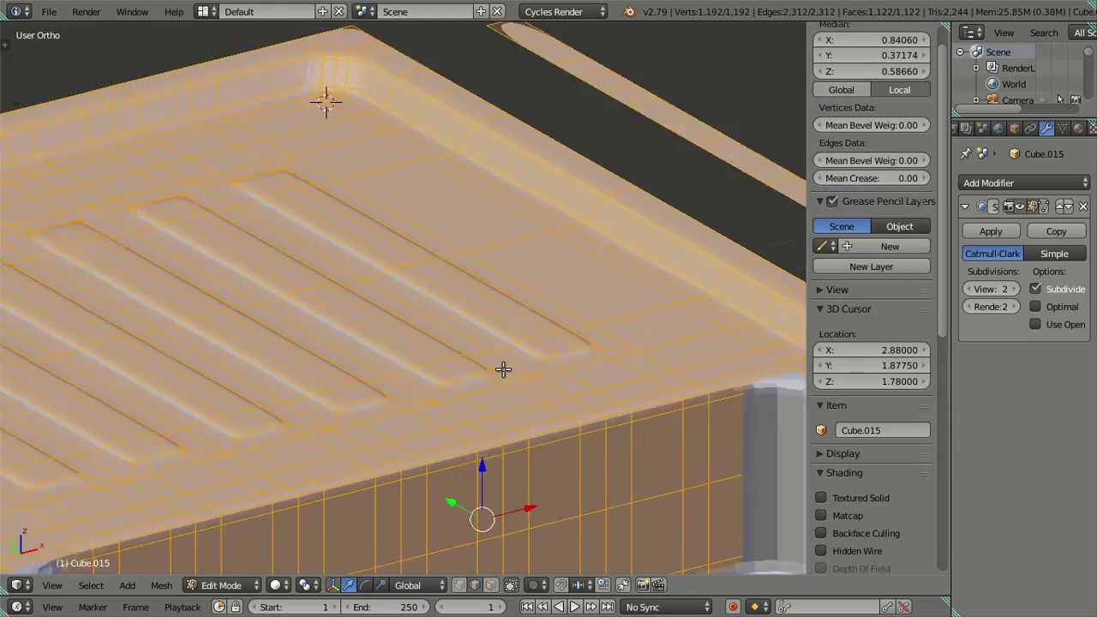
key("a")
scroll(503, 370, "down", 3)
scroll(514, 343, "down", 2)
key("Tab")
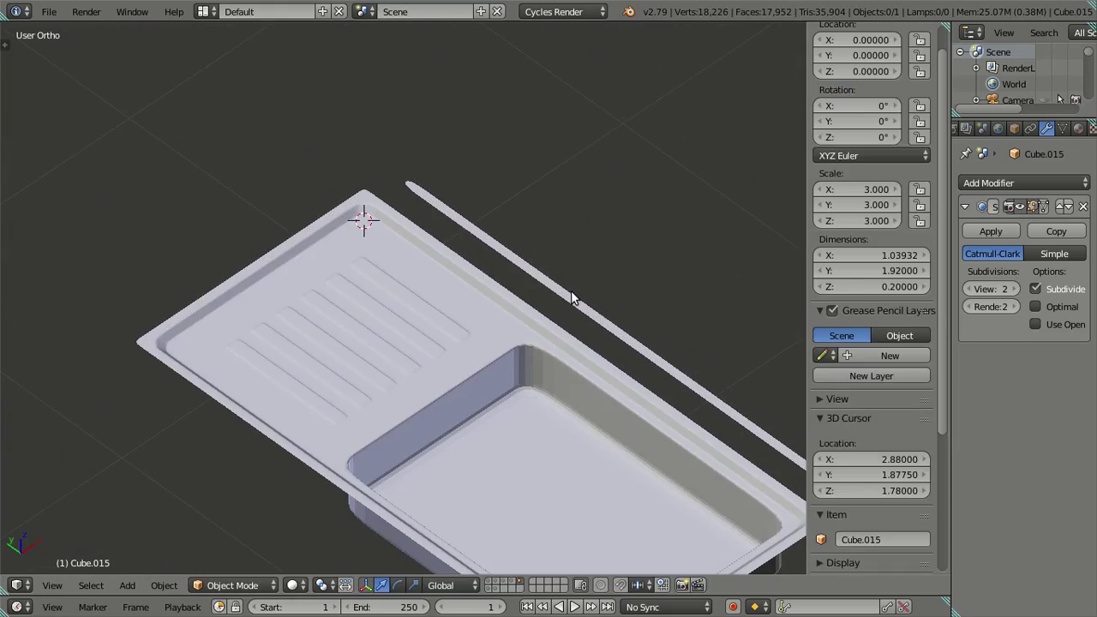
key("Tab")
right_click(570, 295)
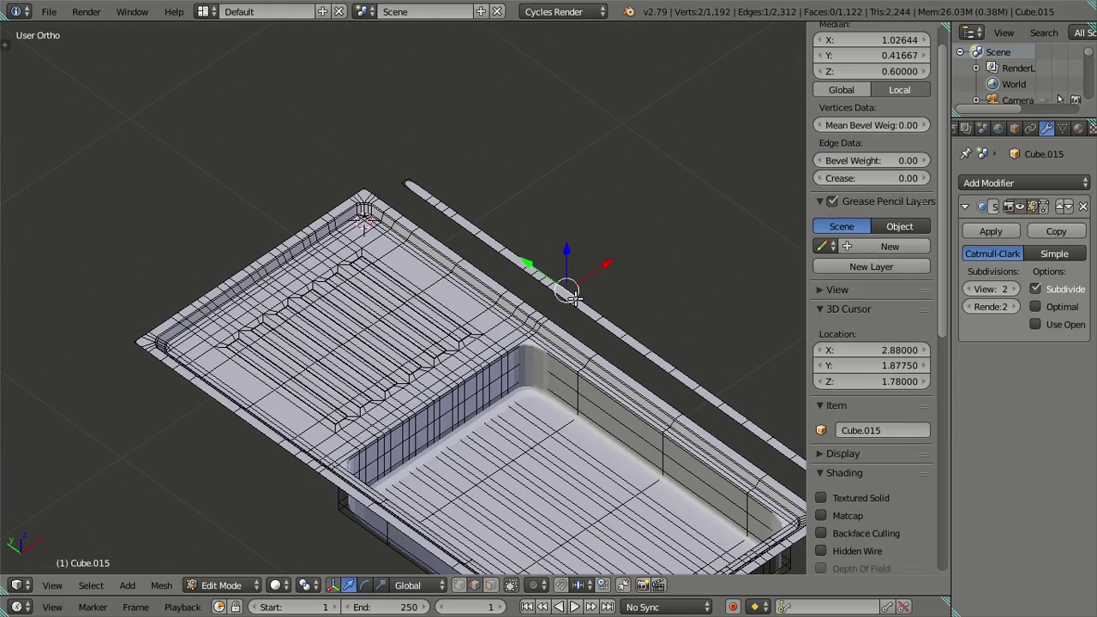
Deselect the sink mesh, leave Edit Mode and orbit to inspect the sink's underside
scroll(565, 308, "down", 2)
scroll(548, 325, "down", 2)
key("a")
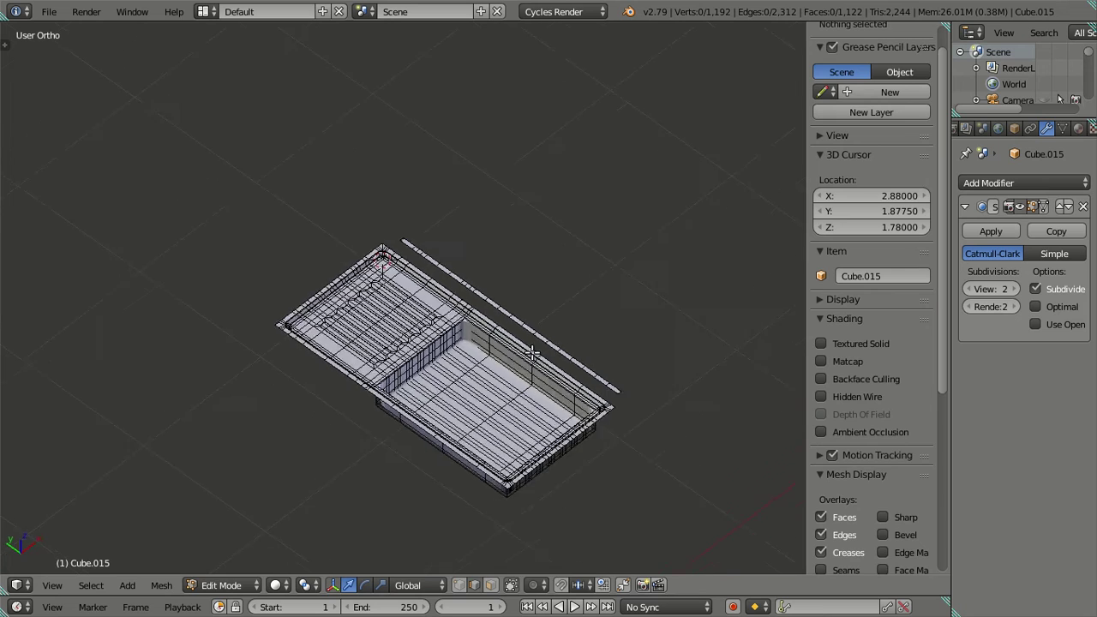
key("Tab")
mouse_move(523, 344)
middle_mouse_down()
mouse_move(558, 364)
mouse_move(451, 286)
mouse_move(450, 310)
mouse_move(472, 318)
mouse_move(448, 299)
mouse_move(457, 333)
middle_mouse_up()
scroll(448, 299, "up", 2)
scroll(474, 342, "up", 2)
Select the loose rim strip in Edit Mode and slide it along X against the sink's side
key("Tab")
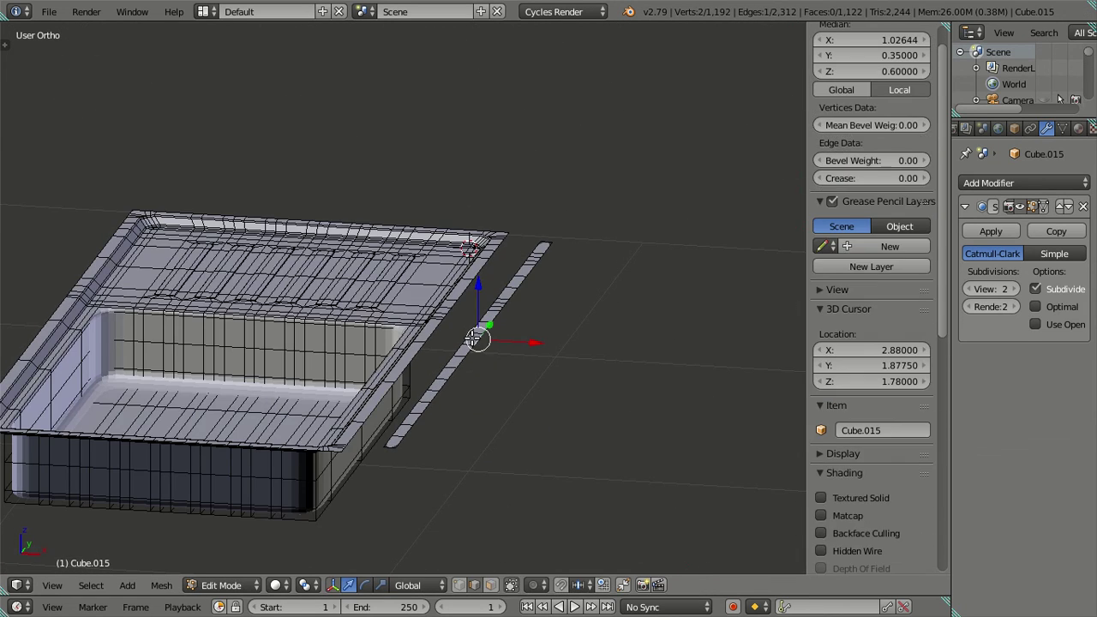
key("l")
mouse_move(473, 337)
middle_mouse_down()
mouse_move(474, 320)
mouse_move(501, 385)
middle_mouse_up()
key("KP_7")
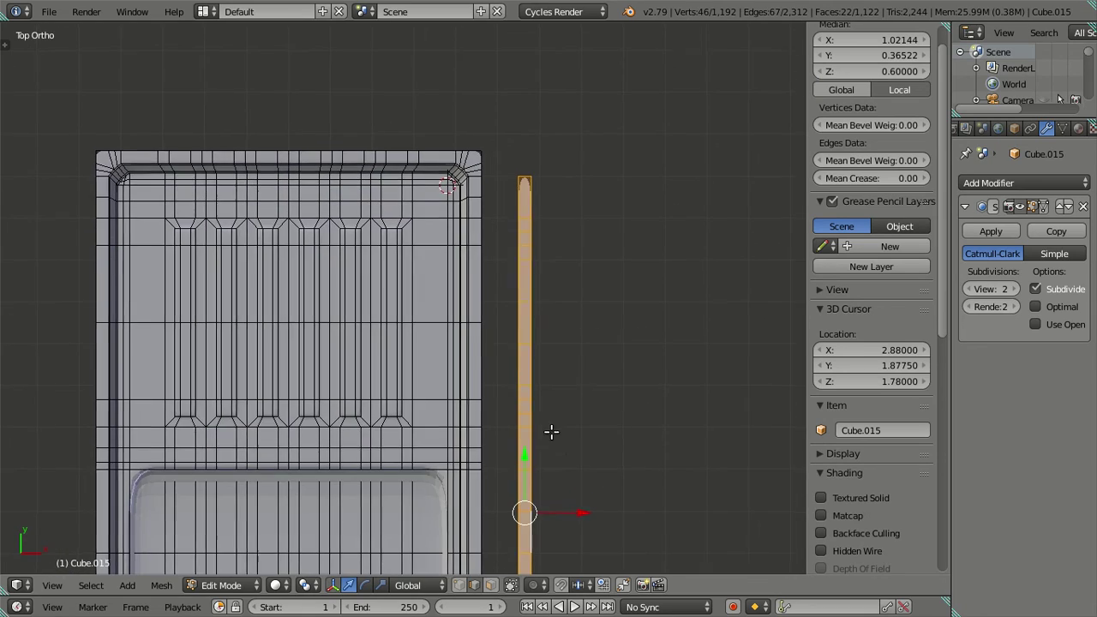
scroll(533, 364, "up", 2)
key("g")
key("x")
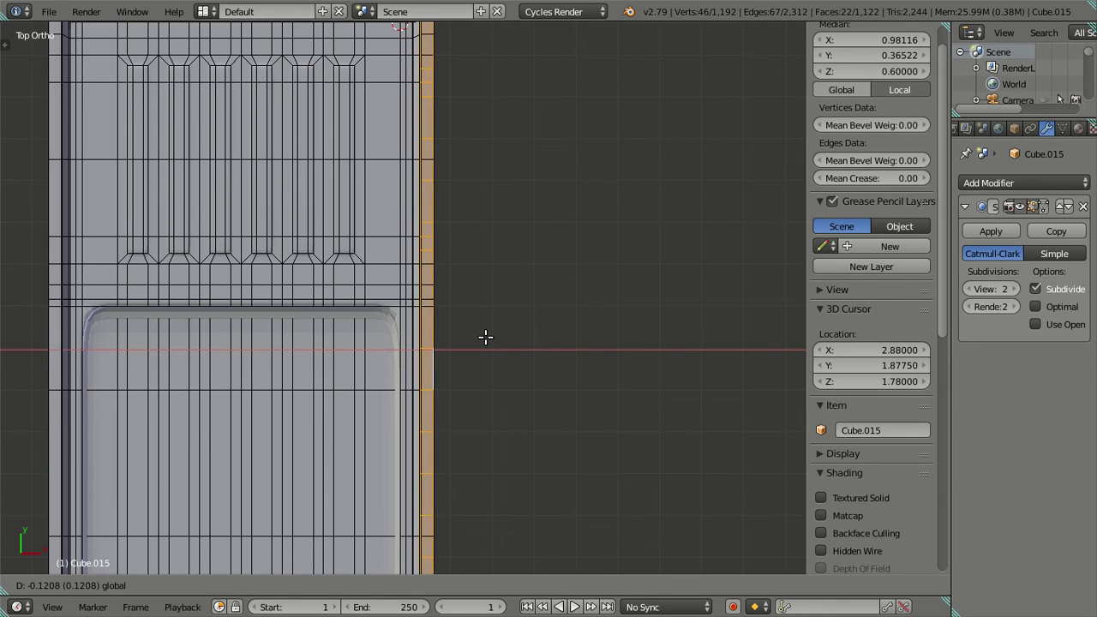
left_click(485, 337)
Lower the rim strip along Z to sit just under the sink rim, at Z 0.57363
mouse_move(485, 337)
middle_mouse_down()
mouse_move(416, 262)
mouse_move(412, 215)
middle_mouse_up()
key("g")
key("z")
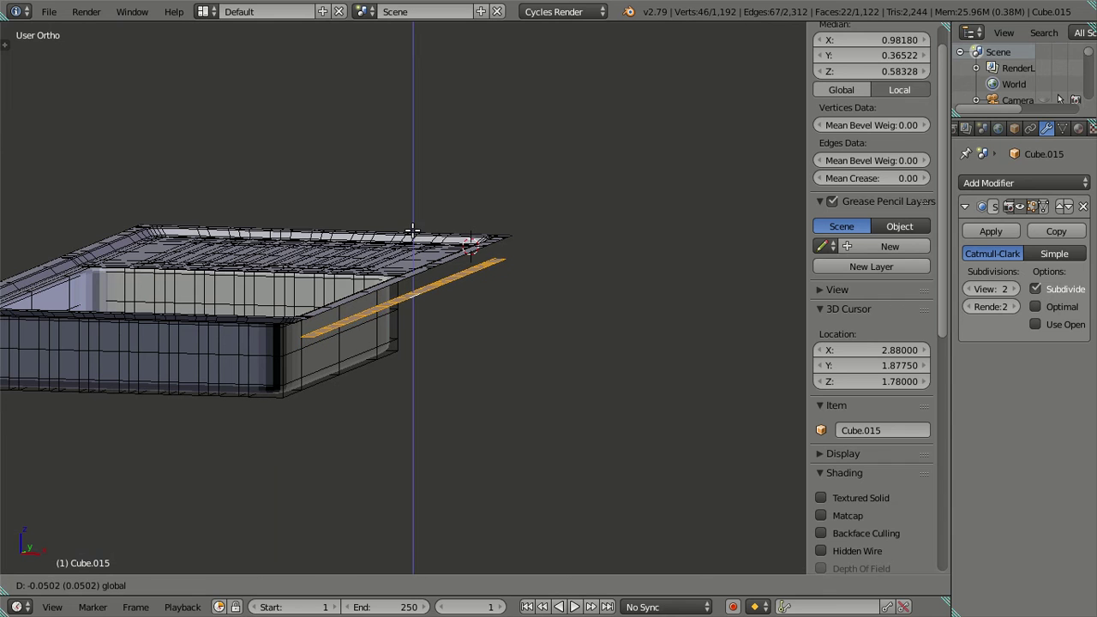
left_click(411, 283)
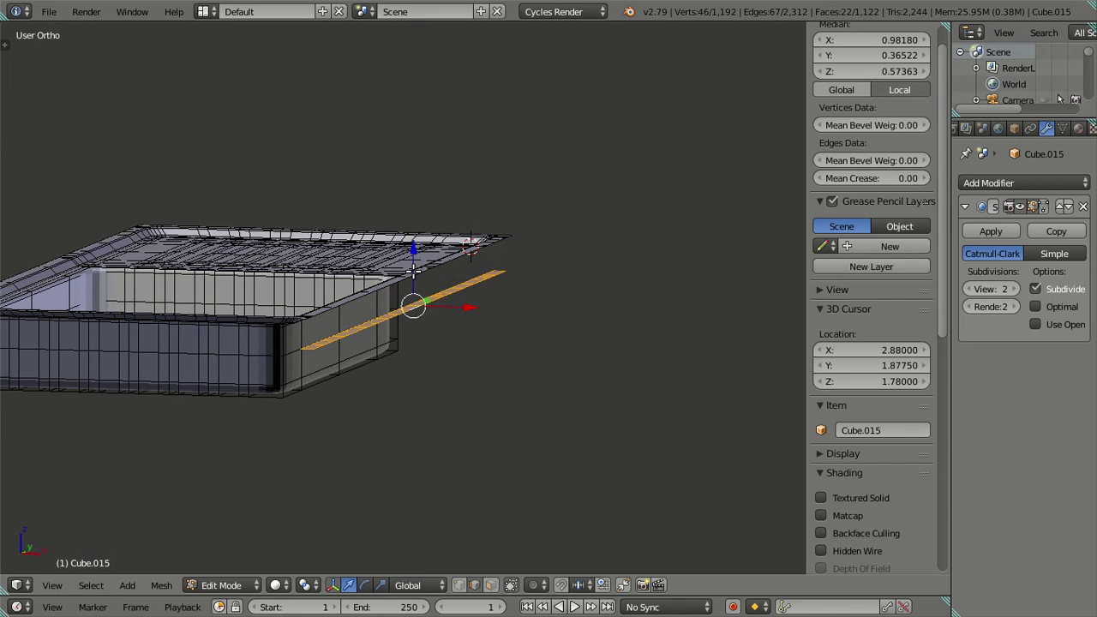
key("Tab")
Switch back to solid shading in Object Mode and select the smoothed sink
middle_click_drag(412, 283, 462, 323)
key("z")
scroll(377, 360, "down", 3)
middle_click_drag(392, 398, 408, 433)
scroll(407, 432, "down", 2)
right_click(403, 417)
scroll(404, 420, "up", 1)
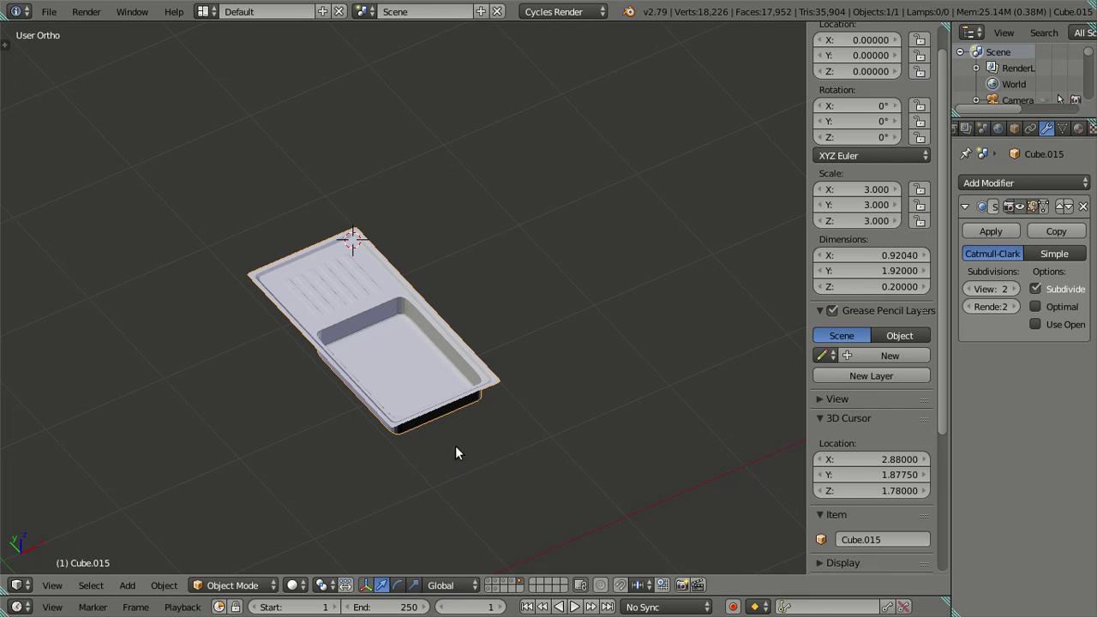
Apply smooth shading to the sink from the tool shelf and deselect it
key("t")
left_click(41, 265)
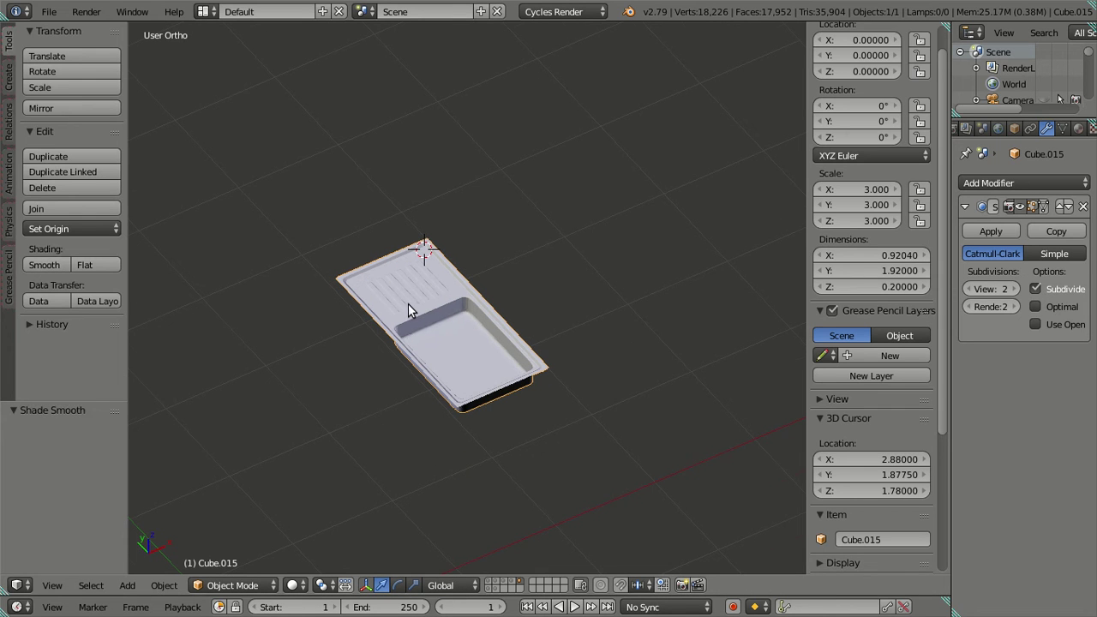
scroll(408, 303, "up", 2)
scroll(416, 310, "up", 4)
key("a")
scroll(439, 323, "down", 3)
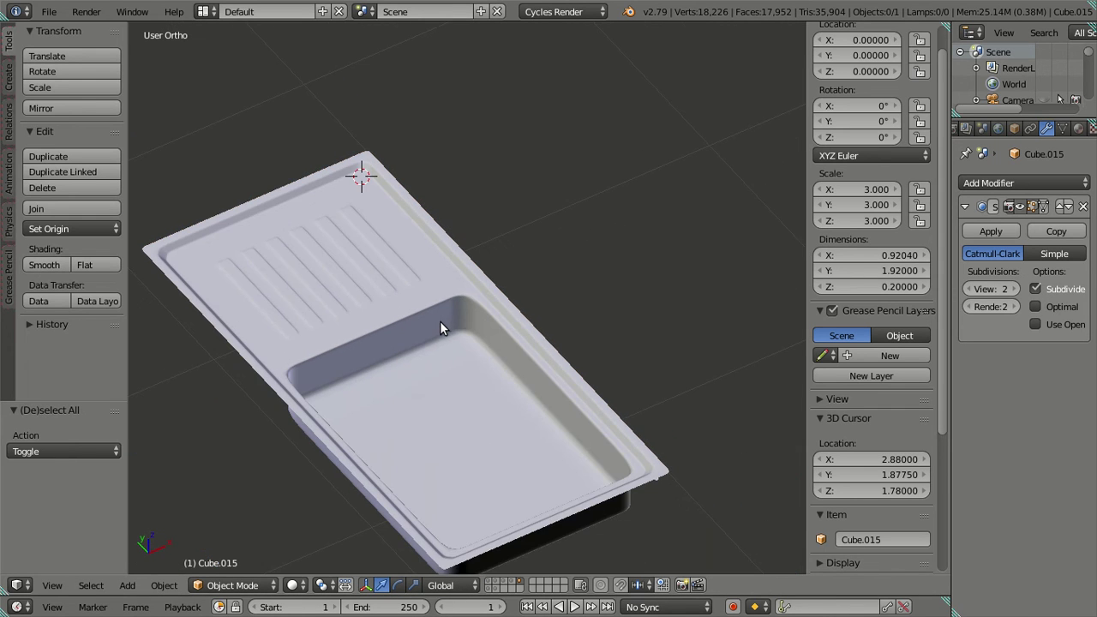
key("t")
scroll(454, 330, "up", 1)
scroll(429, 412, "up", 2)
scroll(454, 497, "down", 3)
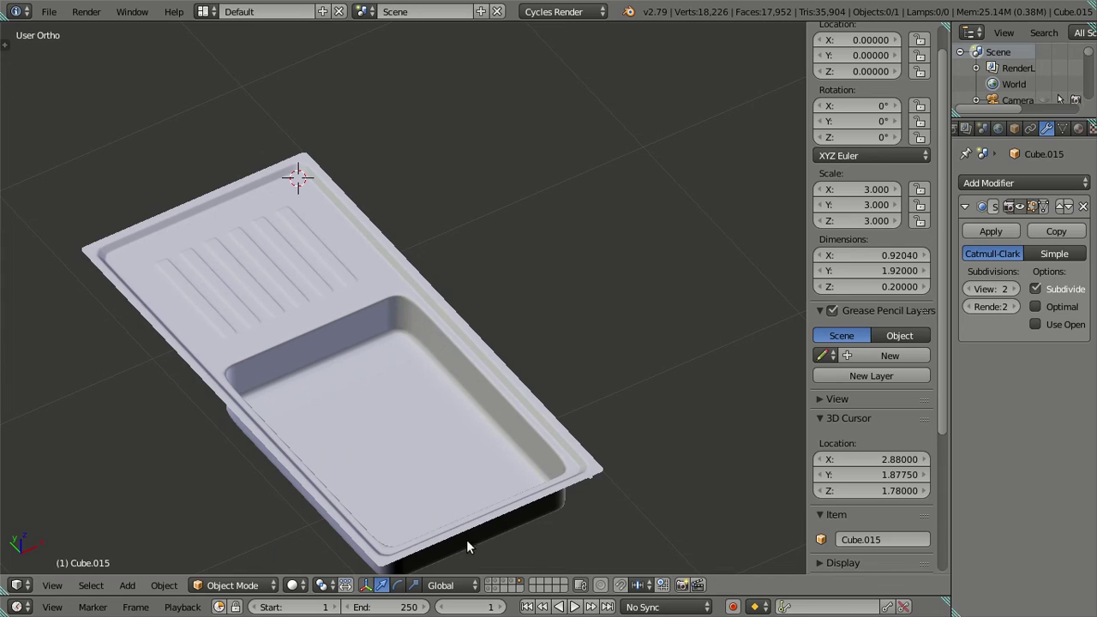
Check the sink in the full kitchen, then isolate and select it again in side view
key("KP_Divide")
scroll(506, 480, "down", 2)
mouse_move(522, 472)
middle_mouse_down()
mouse_move(526, 456)
mouse_move(509, 477)
mouse_move(519, 514)
mouse_move(519, 490)
mouse_move(493, 452)
mouse_move(454, 437)
mouse_move(359, 352)
mouse_move(431, 416)
mouse_move(500, 414)
mouse_move(404, 359)
mouse_move(479, 454)
mouse_move(513, 353)
mouse_move(429, 303)
mouse_move(489, 336)
middle_mouse_up()
key("KP_Divide")
right_click(428, 303)
key("KP_1")
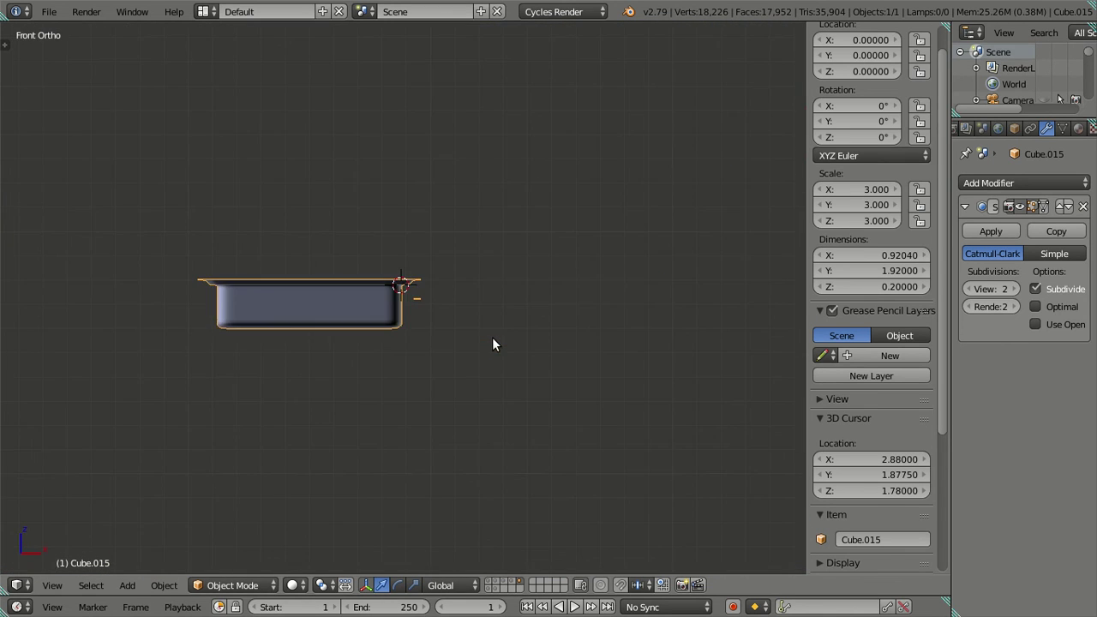
key("KP_3")
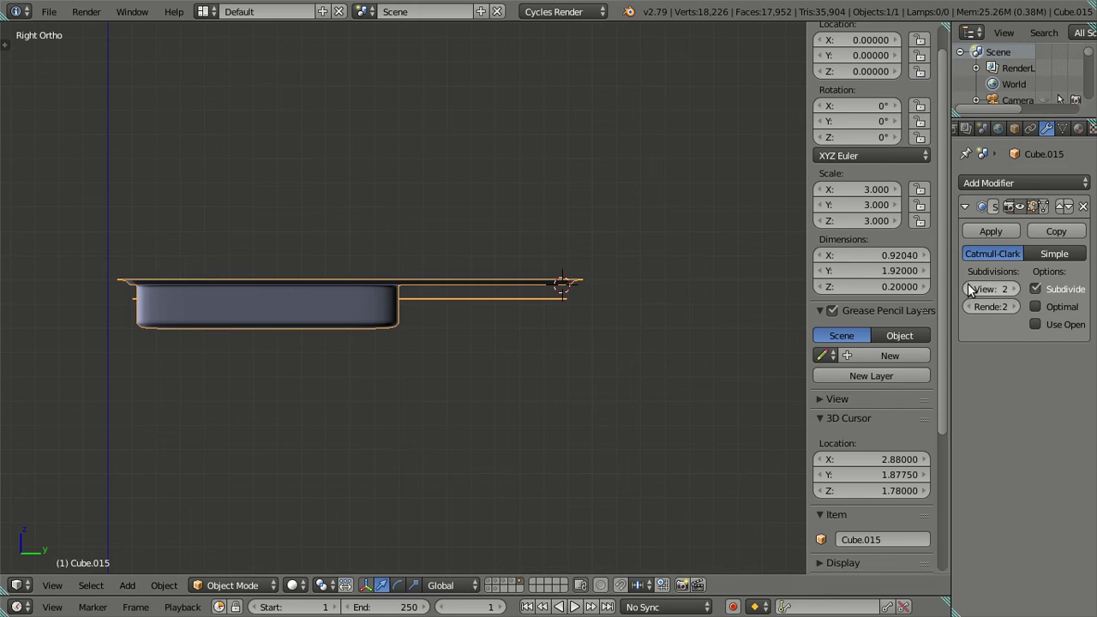
Set the sink's Subsurf View to 0 and enter Edit Mode in wireframe, zoomed on the basin
left_click_drag(985, 289, 967, 288)
scroll(462, 360, "down", 5, "ctrl")
key("a")
key("z")
scroll(343, 375, "up", 2)
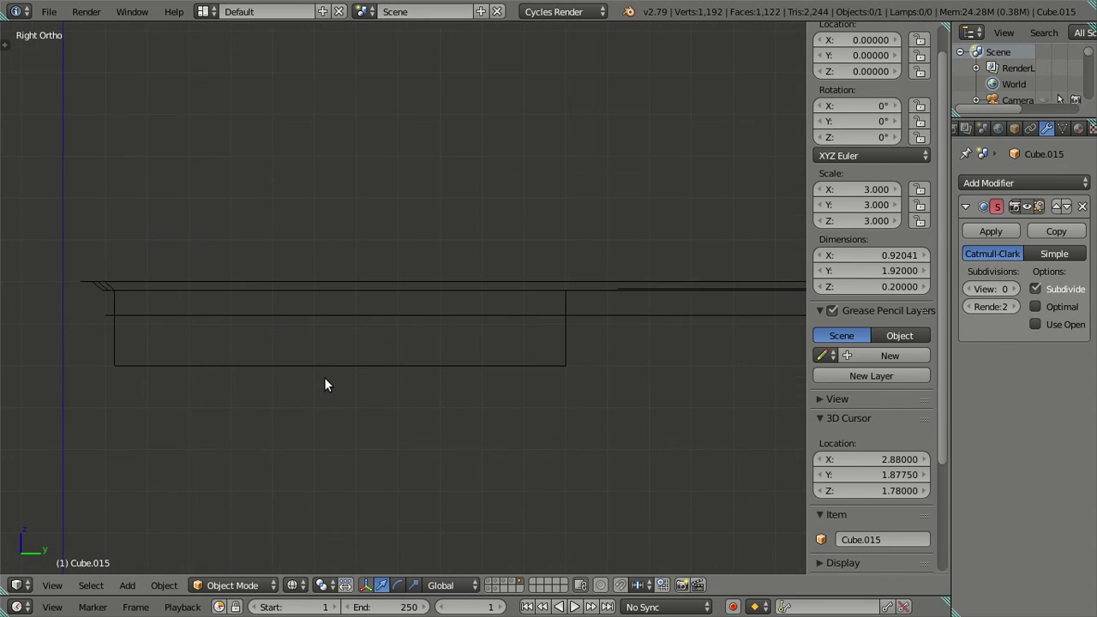
scroll(137, 356, "up", 1)
scroll(128, 343, "up", 1)
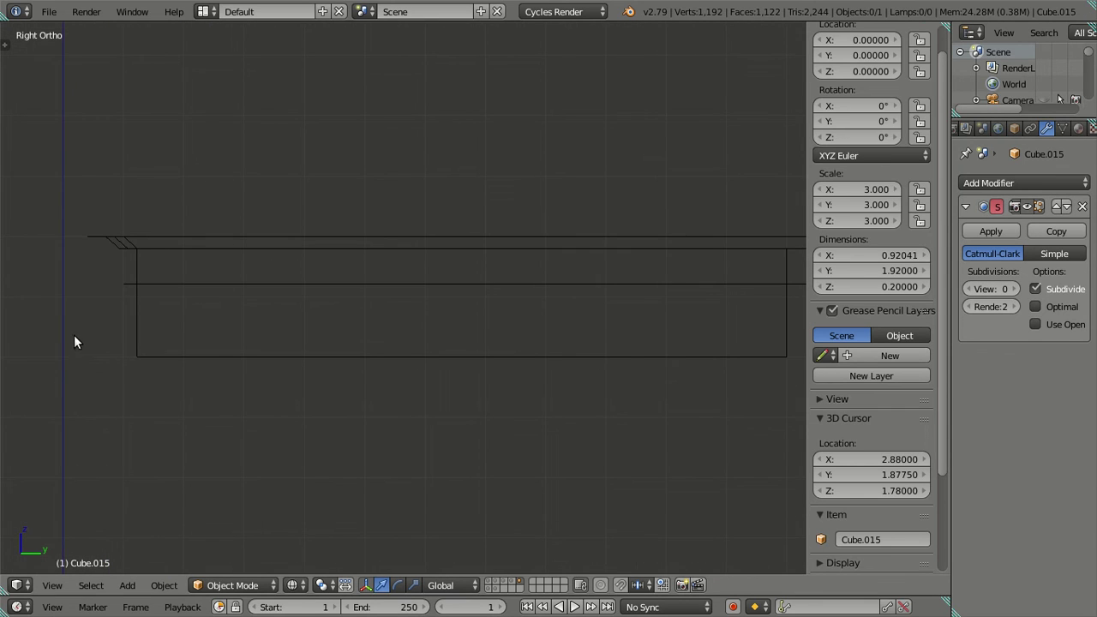
key("Tab")
scroll(269, 379, "up", 1)
scroll(436, 396, "up", 1)
scroll(245, 363, "up", 1)
scroll(348, 362, "up", 2)
scroll(349, 362, "up", 1)
scroll(436, 396, "up", 1)
Add a loop cut near the basin bottom, then undo it
key("ctrl+r")
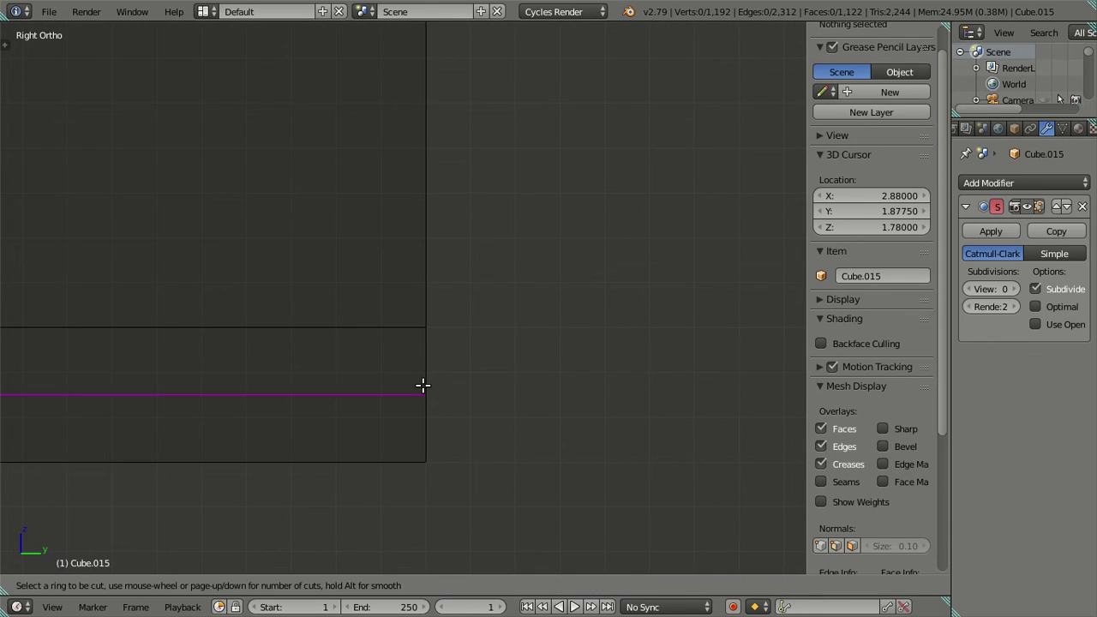
left_click(422, 385)
right_click(382, 408)
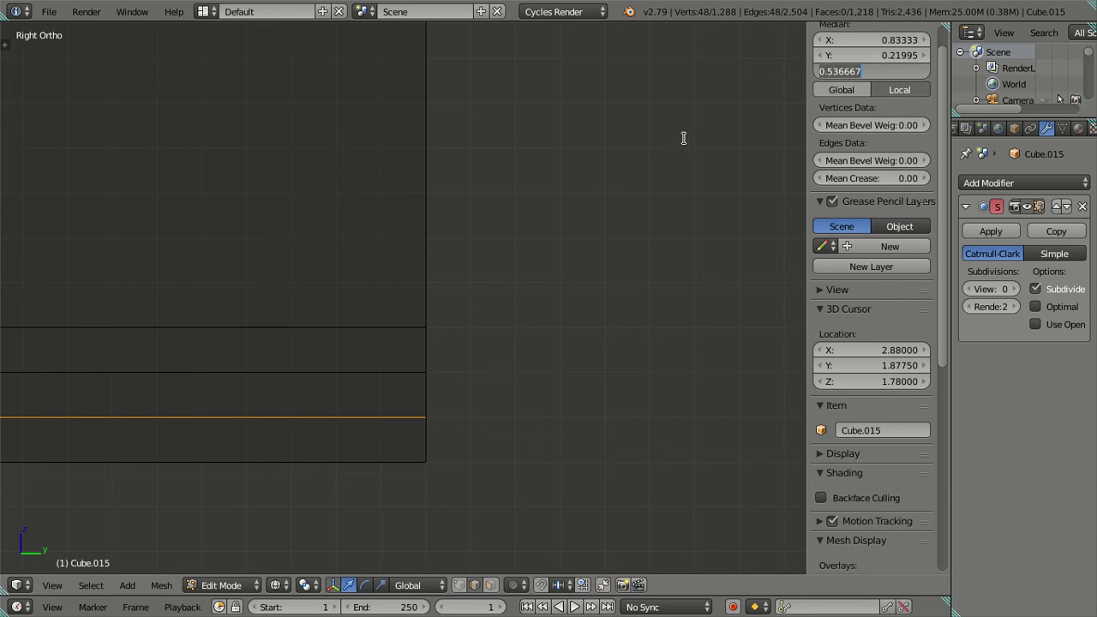
key("ctrl+z")
key("ctrl+z")
key("ctrl+z")
key("ctrl+z")
Box-select the bottom row of basin faces
scroll(340, 309, "down", 1)
scroll(292, 318, "down", 2)
middle_click_drag(291, 317, 468, 299, "shift")
key("b")
left_click_drag(53, 255, 689, 356)
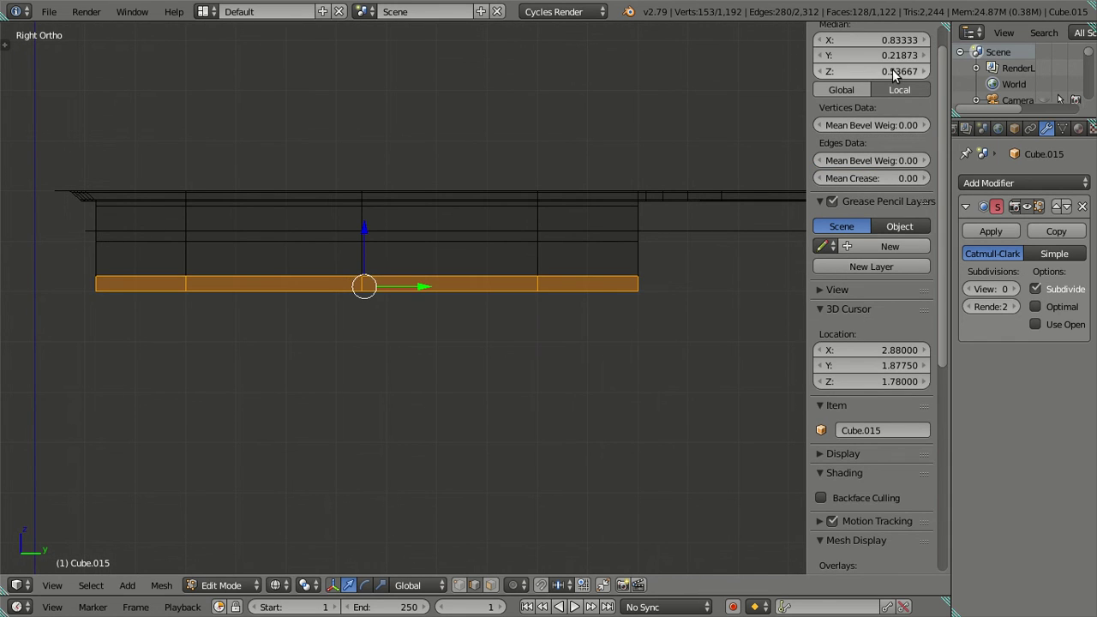
Return to solid shading and exit local view to show the sink in the full kitchen
key("Tab")
mouse_move(631, 228)
middle_mouse_down()
mouse_move(416, 335)
mouse_move(416, 313)
middle_mouse_up()
key("z")
mouse_move(287, 290)
middle_mouse_down()
mouse_move(509, 372)
mouse_move(455, 347)
middle_mouse_up()
key("Tab")
key("Tab")
key("KP_Divide")
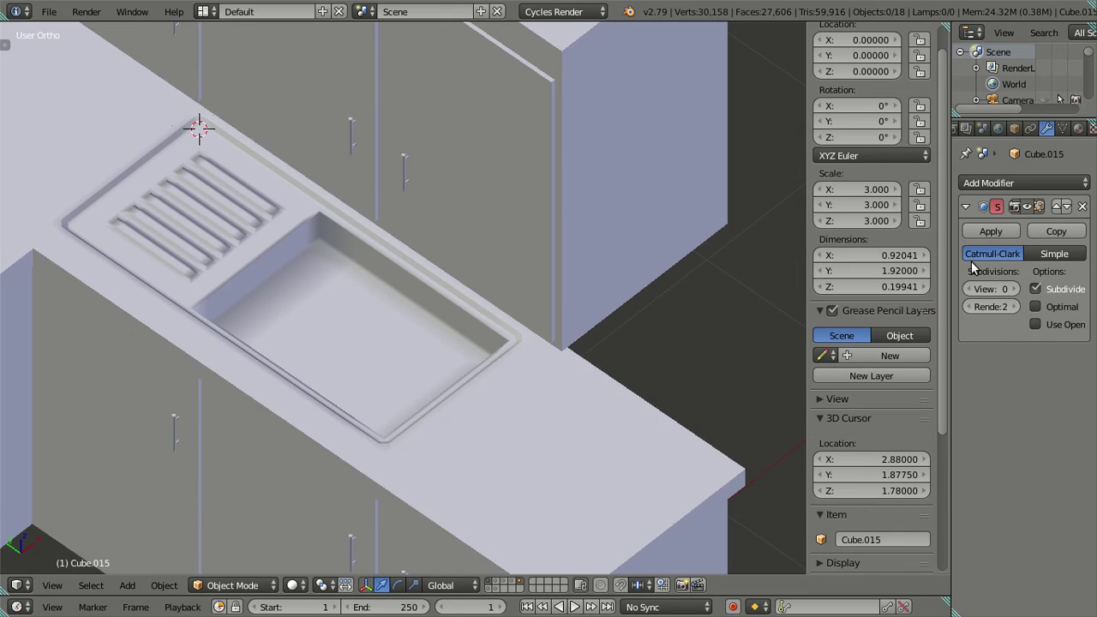
Restore Subsurf View to 2 and show the stove, range hood, walls, floor and window layers
left_click(1014, 289)
left_click(1013, 289)
scroll(242, 262, "down", 3)
mouse_move(243, 262)
middle_mouse_down()
mouse_move(224, 250)
mouse_move(360, 230)
mouse_move(527, 506)
mouse_move(422, 375)
mouse_move(393, 363)
middle_mouse_up()
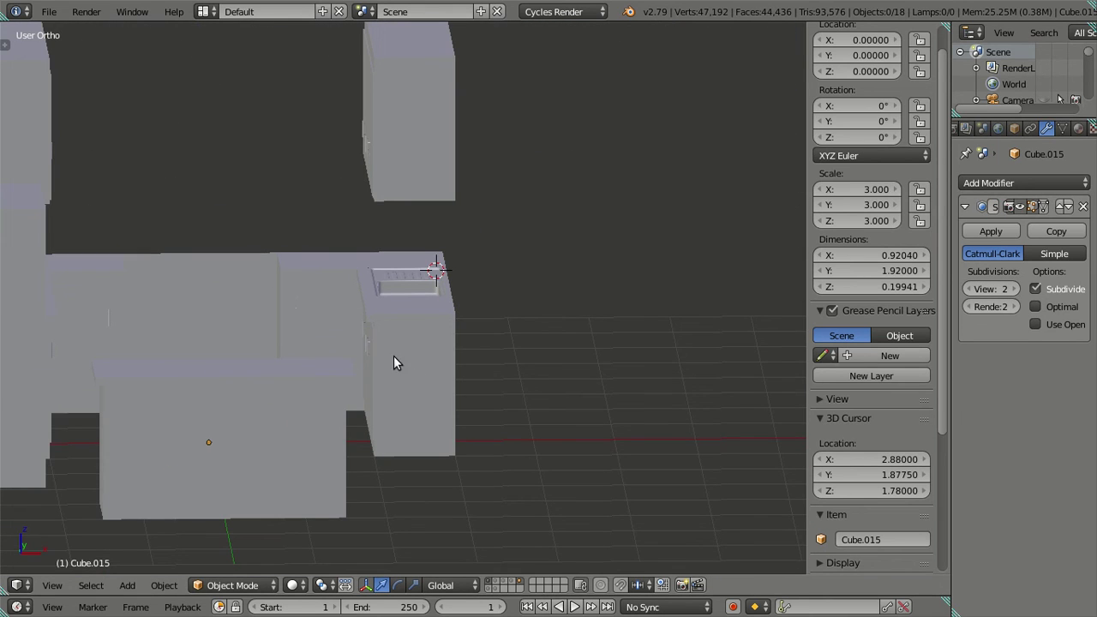
left_click(514, 583, "shift")
left_click(506, 584, "shift")
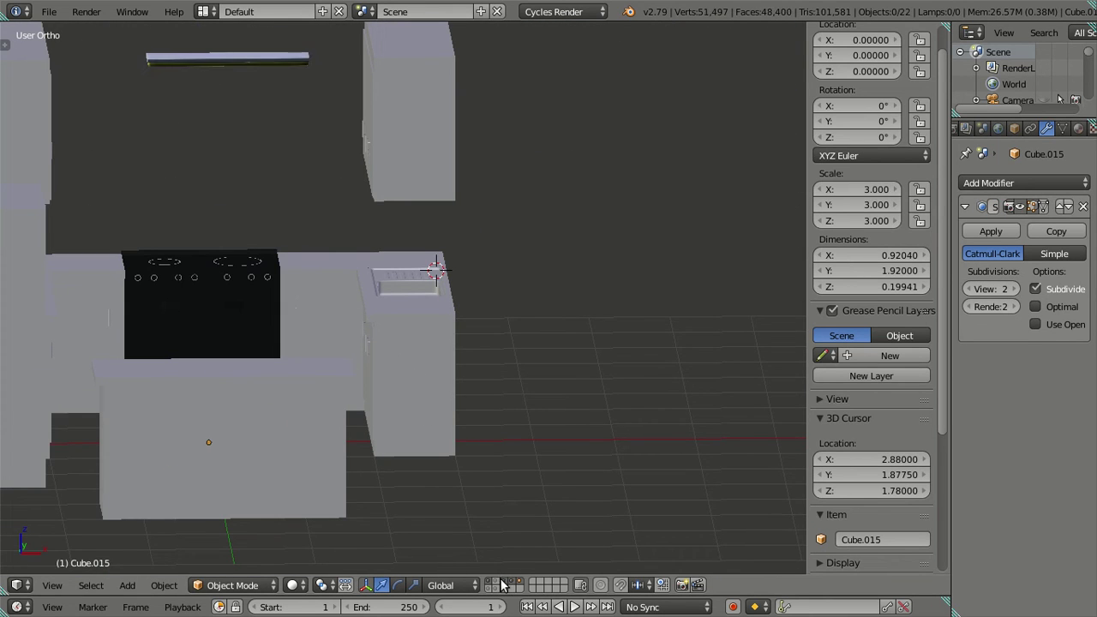
left_click(499, 586, "shift")
left_click(491, 587, "shift")
scroll(402, 372, "down", 3)
middle_click_drag(289, 320, 512, 565)
Hide the room's outer walls, roof and the three floating shelves
left_click(487, 582, "shift")
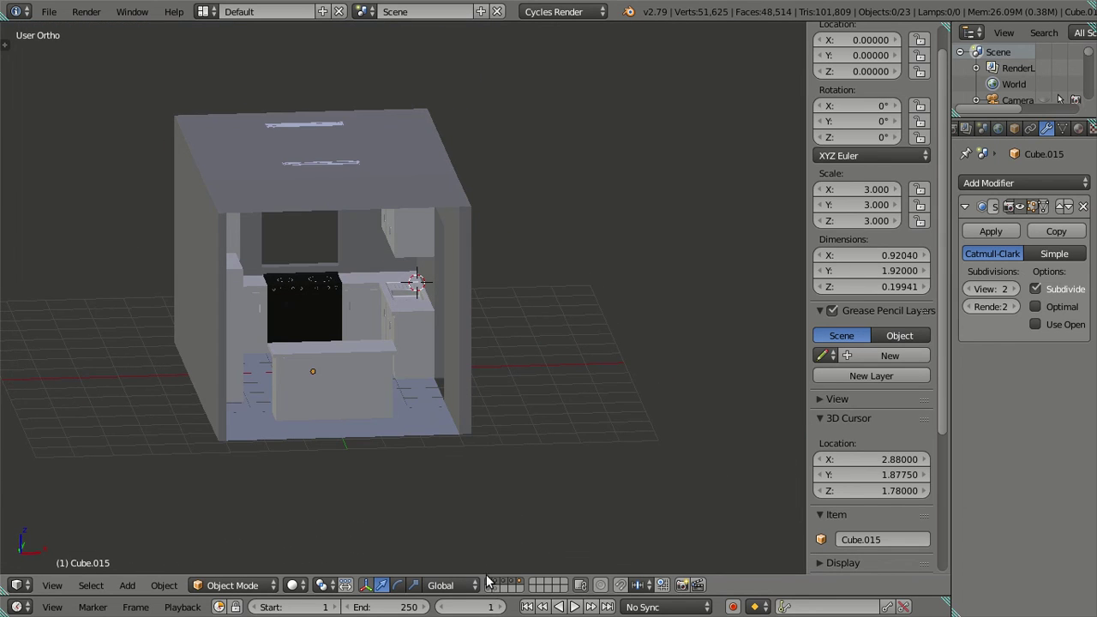
left_click(490, 589, "shift")
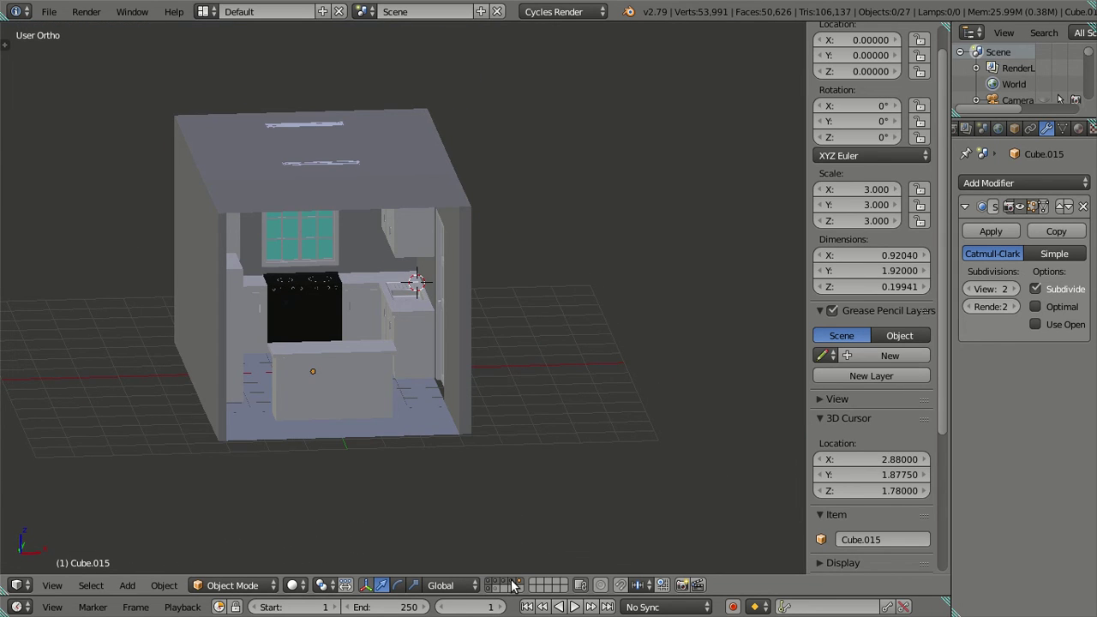
left_click(502, 582, "shift")
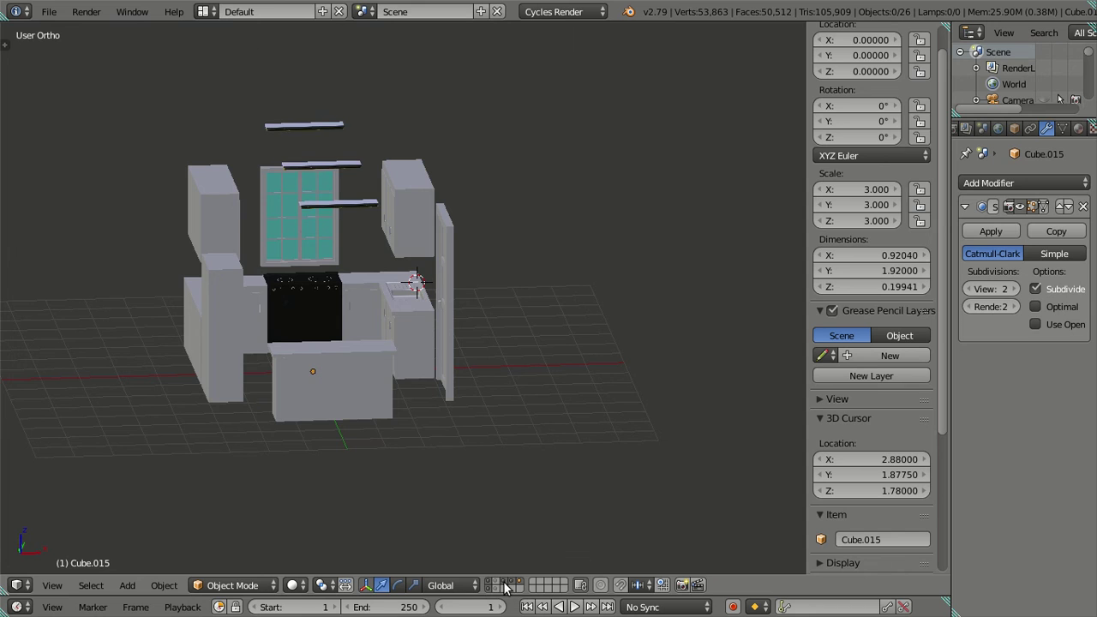
middle_click_drag(482, 449, 511, 457)
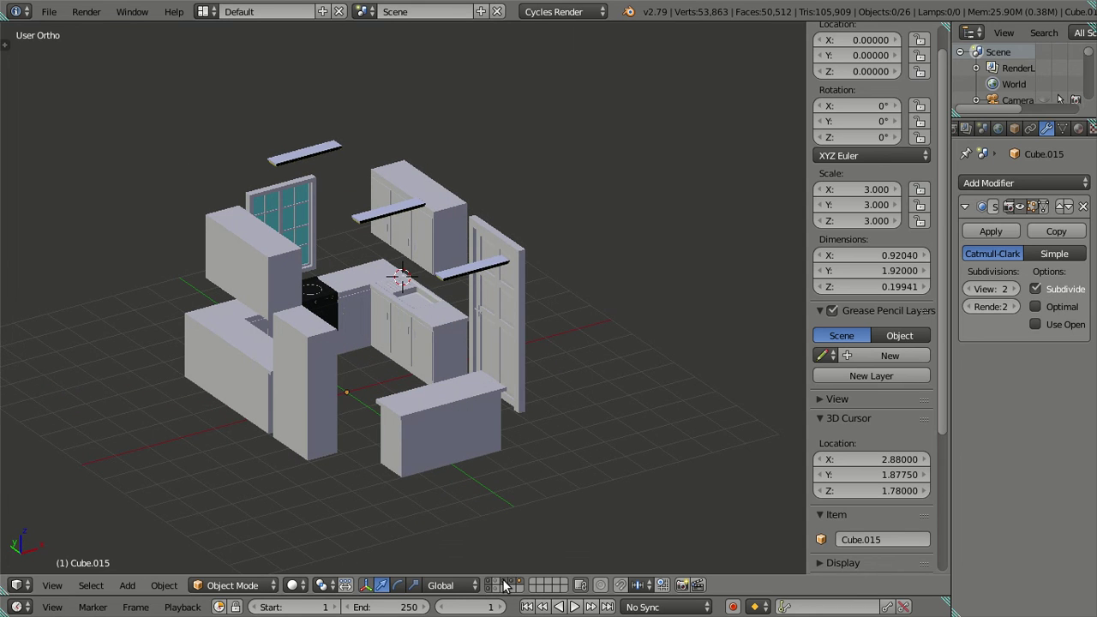
left_click(504, 585, "shift")
scroll(460, 440, "up", 3)
scroll(434, 481, "up", 2)
scroll(437, 390, "up", 3)
scroll(444, 364, "up", 1)
scroll(442, 354, "down", 6)
scroll(442, 354, "down", 1)
View the kitchen through the scene camera with Blender toggled to fullscreen
key("KP_0")
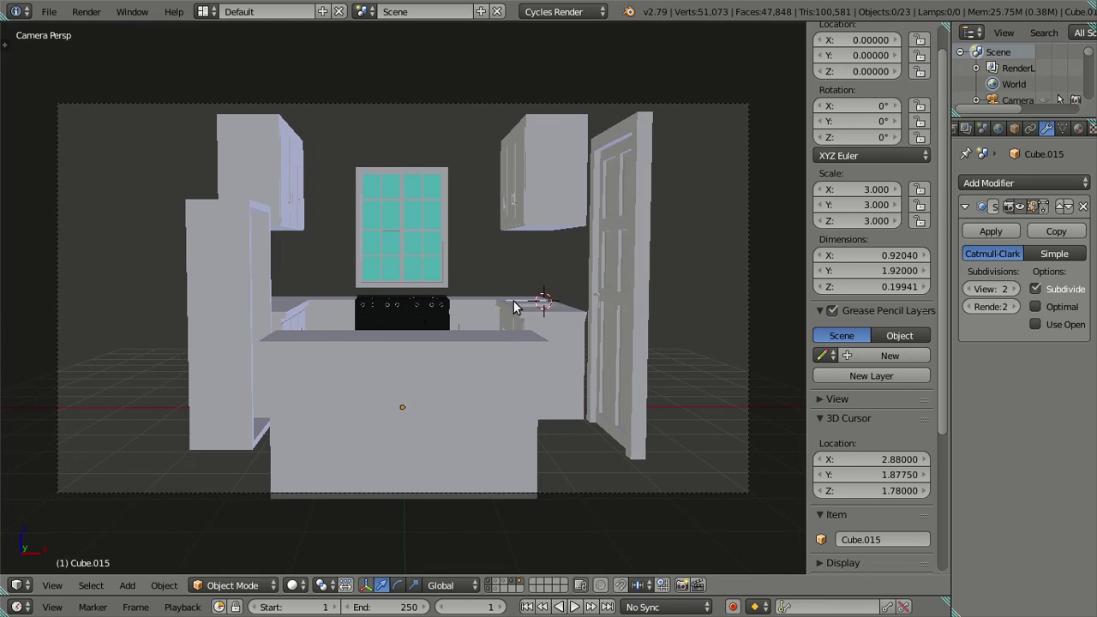
left_click(132, 11)
left_click(146, 47)
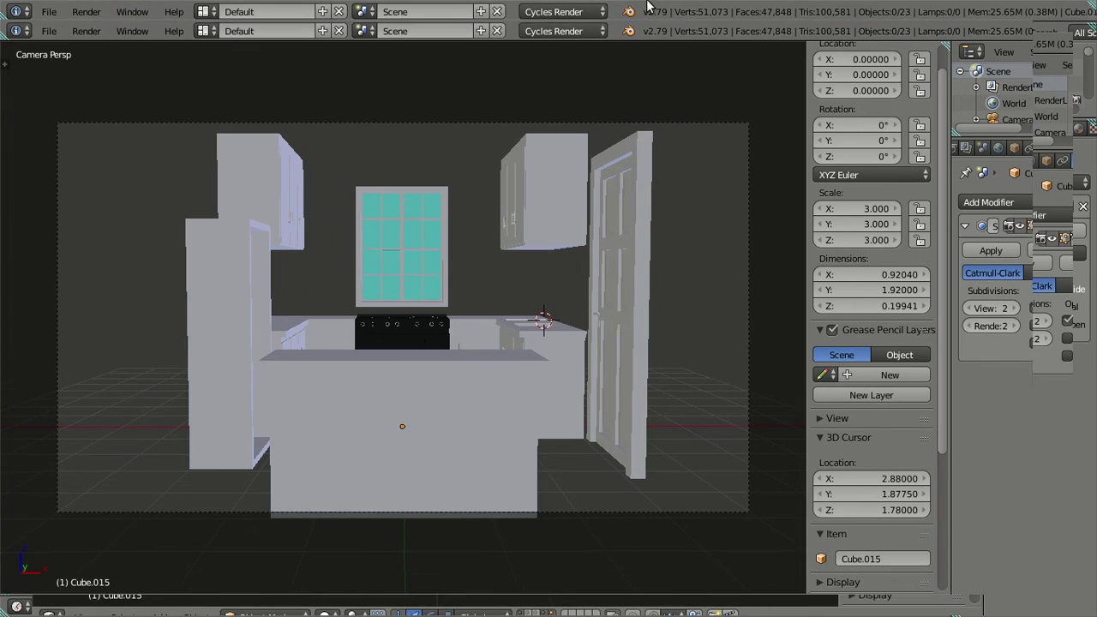